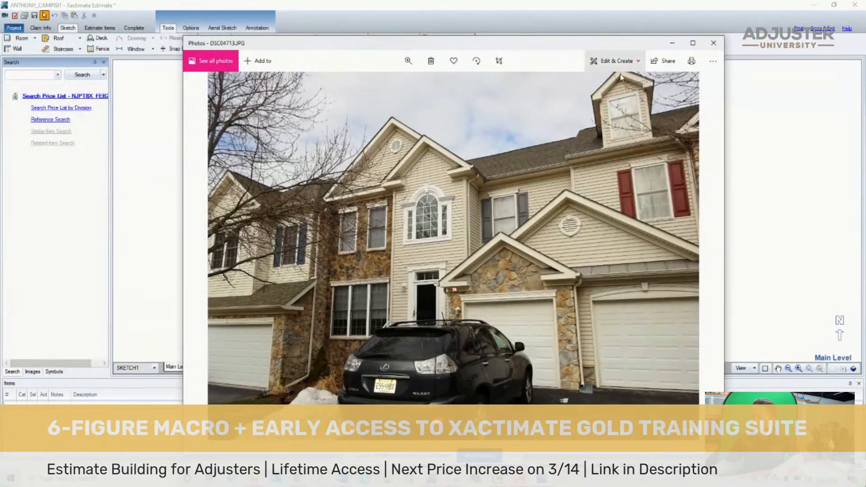
- Review the bedroom inspection photos from DSC04714.JPG to DSC04724.JPG, examining the ceiling opening, ceiling surface and moisture meter shots
{"action": "left_click", "coordinate": [514, 456]}
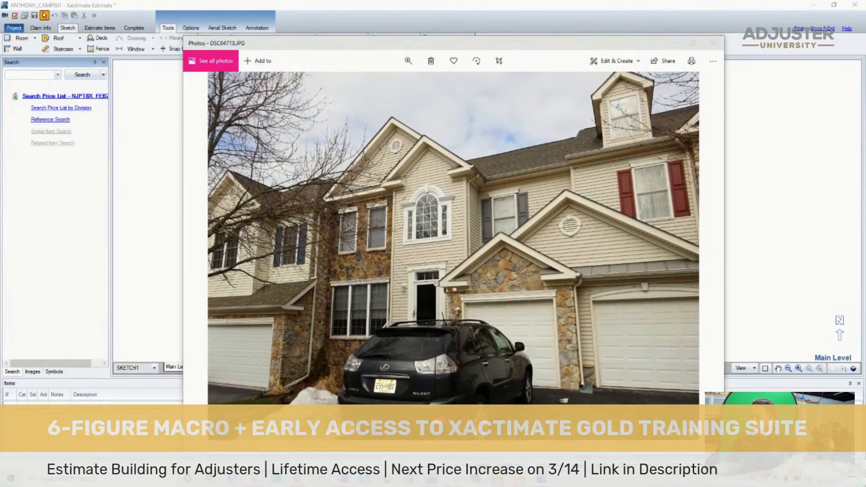
{"action": "left_click", "coordinate": [385, 183]}
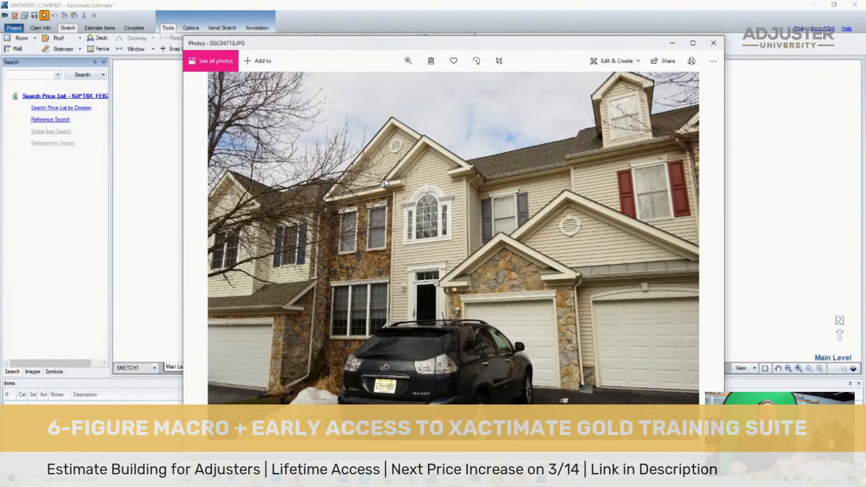
{"action": "key", "text": "Right"}
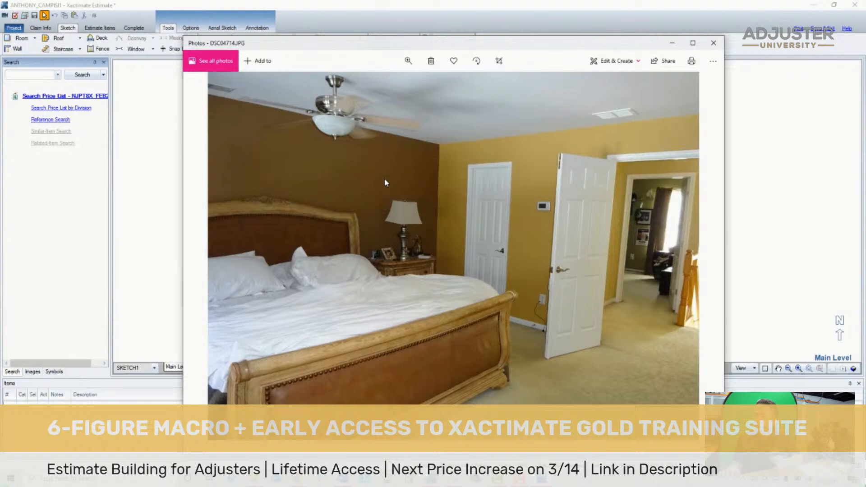
{"action": "key", "text": "Right"}
{"action": "key", "text": "Right"}
{"action": "key", "text": "Right"}
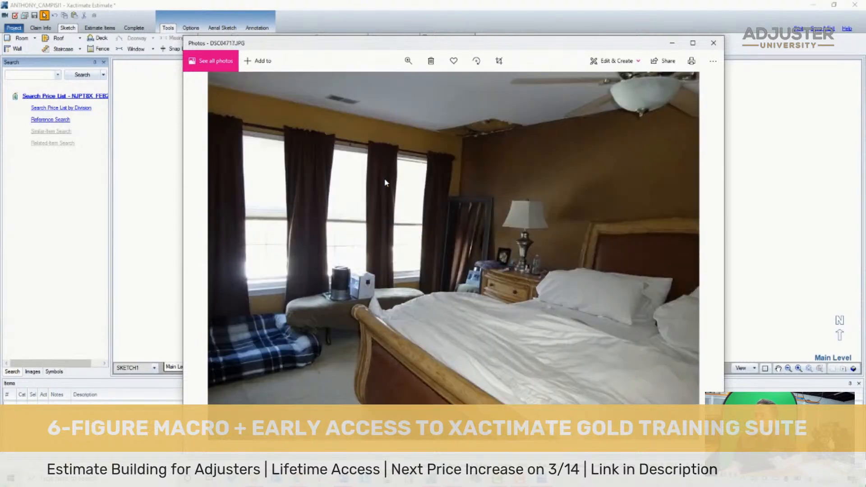
{"action": "key", "text": "Right"}
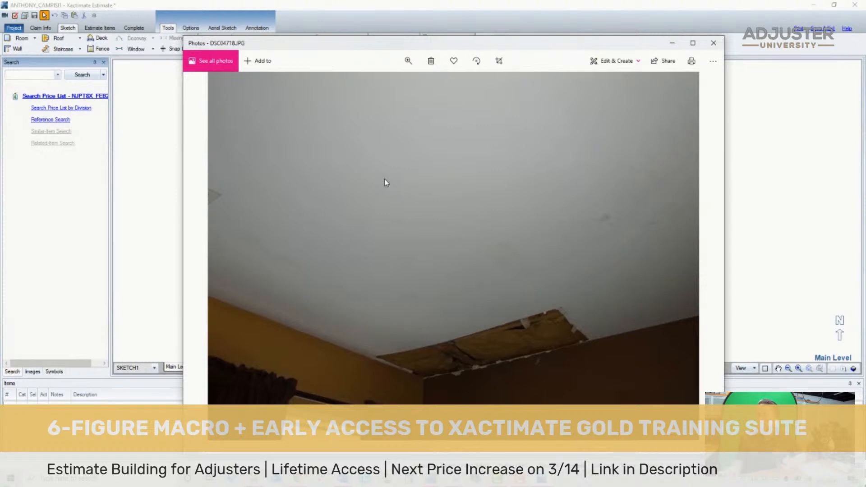
{"action": "key", "text": "Right"}
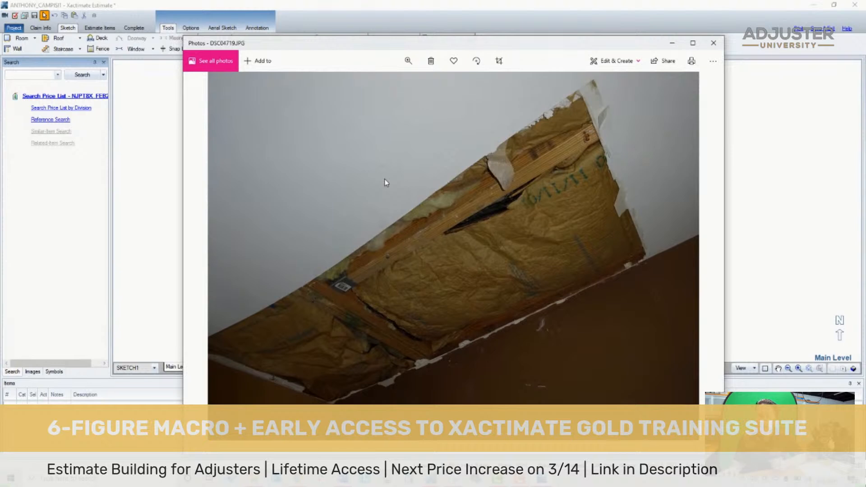
{"action": "key", "text": "Right"}
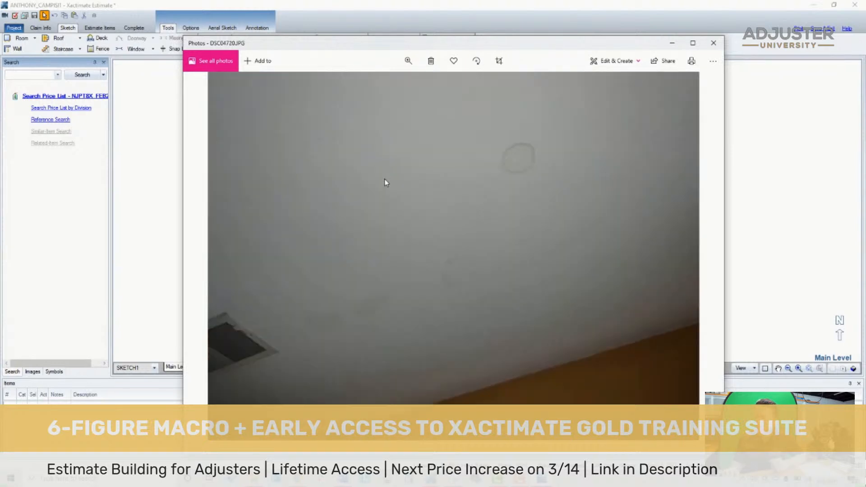
{"action": "key", "text": "Right"}
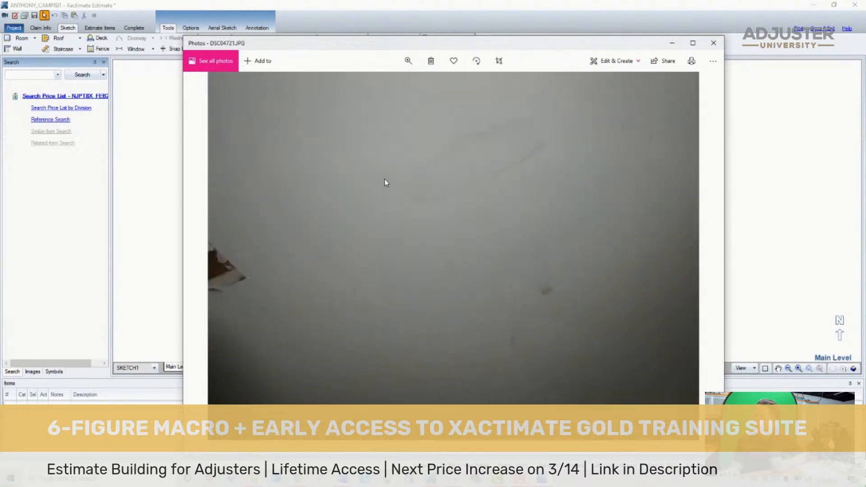
{"action": "key", "text": "Right"}
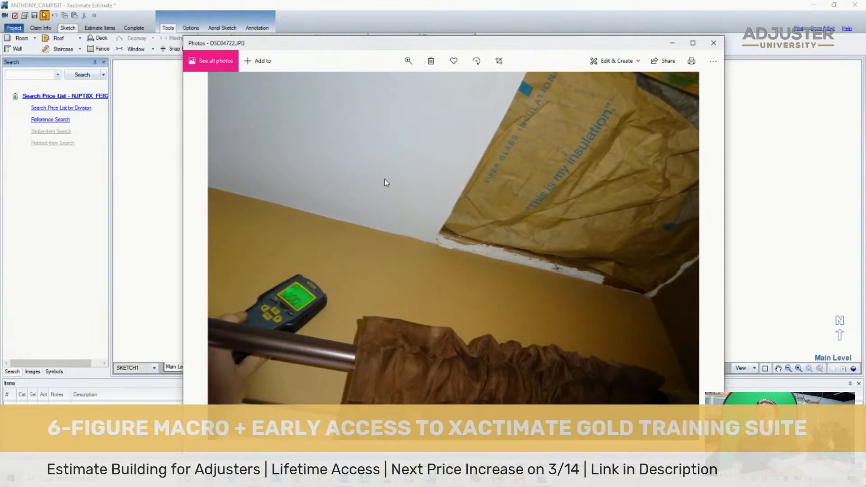
{"action": "key", "text": "Right"}
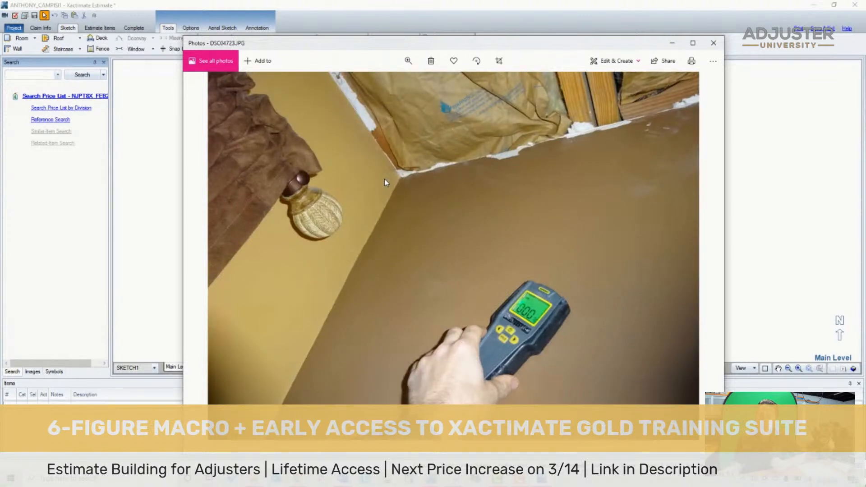
{"action": "key", "text": "Right"}
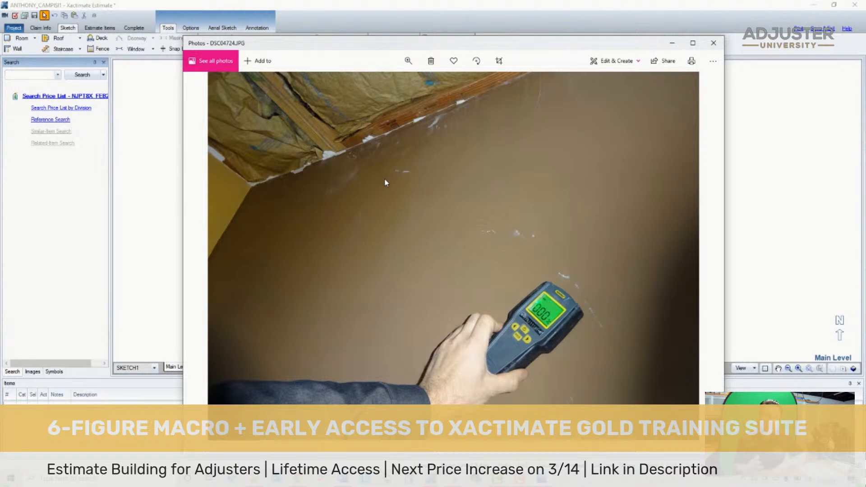
- Review the bathroom photos from DSC04725.JPG to DSC04735.JPG, examining the opened wall around the window, the ceiling hole and moisture meter shots
{"action": "key", "text": "Right"}
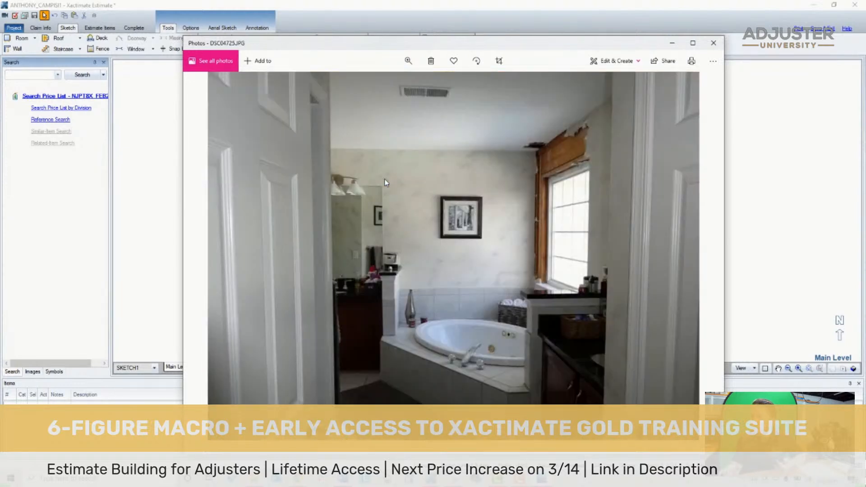
{"action": "key", "text": "Right"}
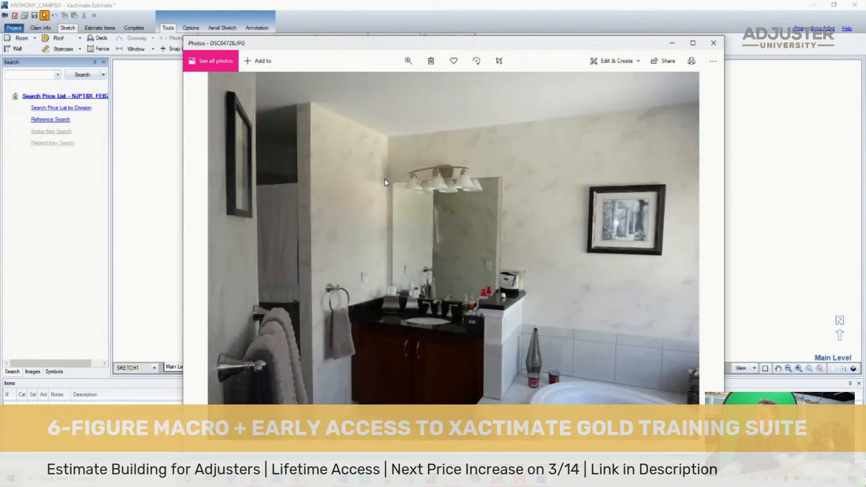
{"action": "key", "text": "Right"}
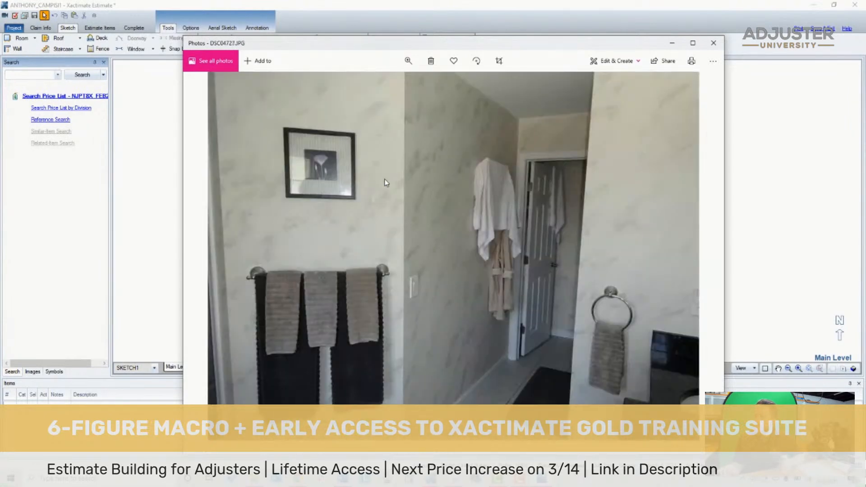
{"action": "key", "text": "Right"}
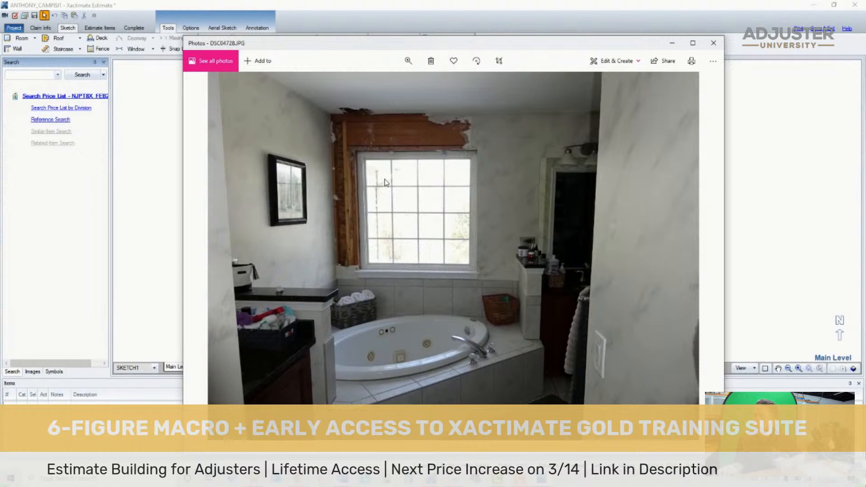
{"action": "key", "text": "Right"}
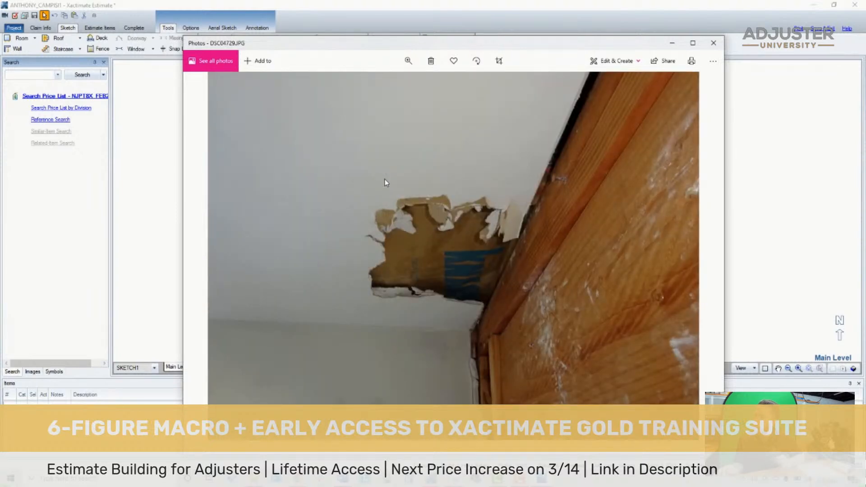
{"action": "key", "text": "Right"}
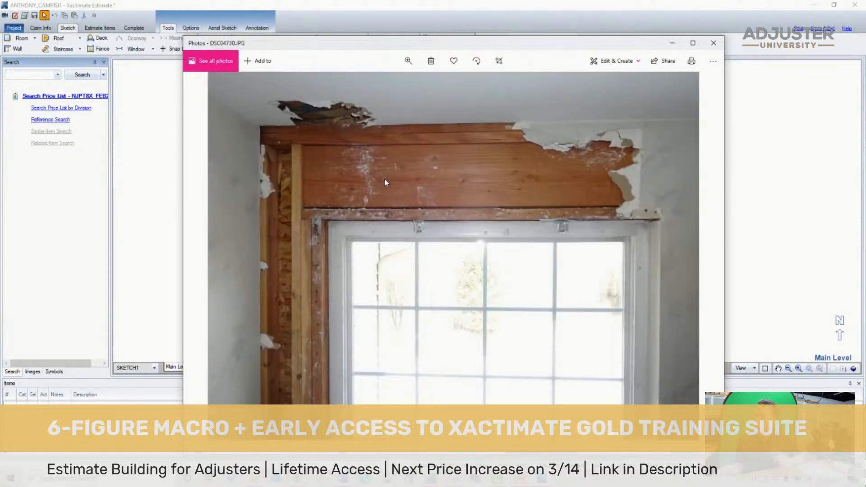
{"action": "key", "text": "Right"}
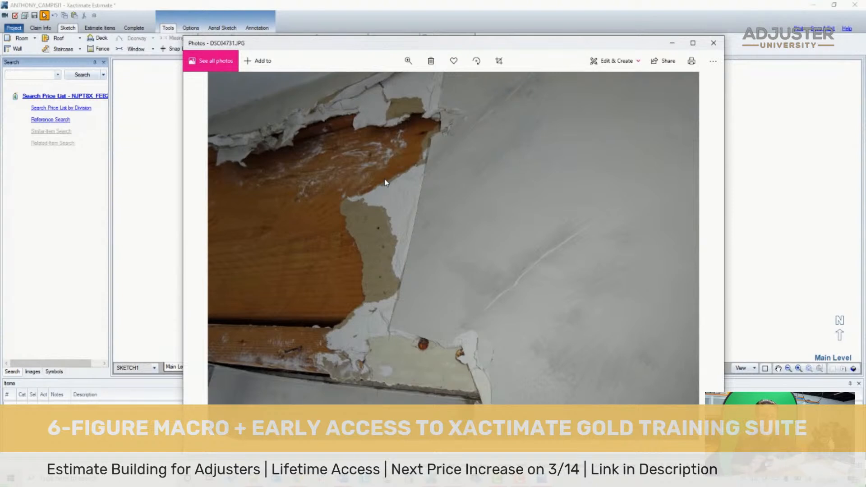
{"action": "key", "text": "Right"}
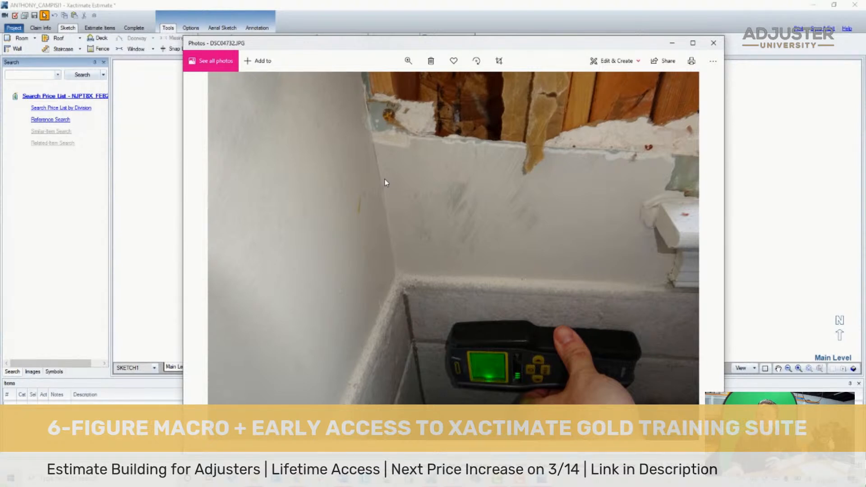
{"action": "key", "text": "Right"}
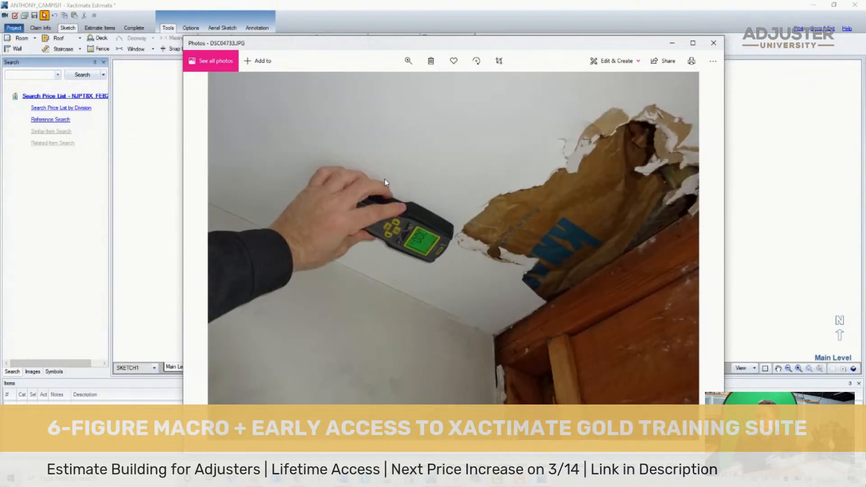
{"action": "key", "text": "Right"}
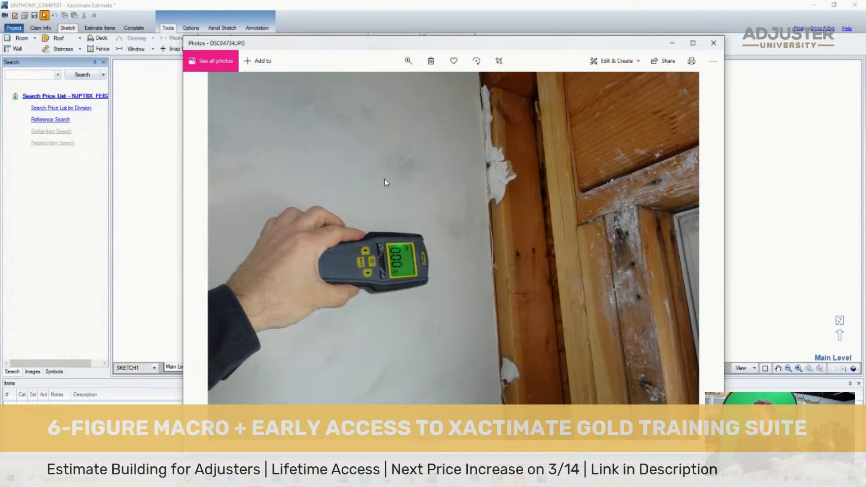
{"action": "key", "text": "Right"}
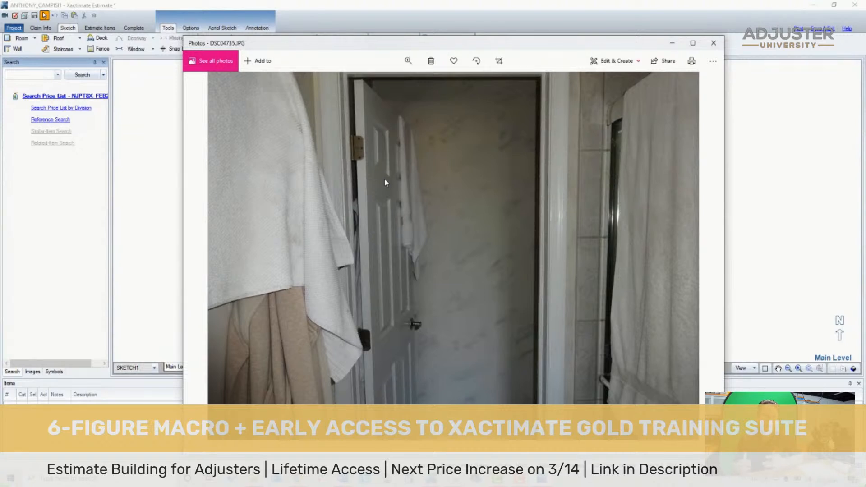
- Review the front living room photos from DSC04736.JPG to DSC04743.JPG, examining the ceiling, crown molding and wall corner beside the window
{"action": "key", "text": "Right"}
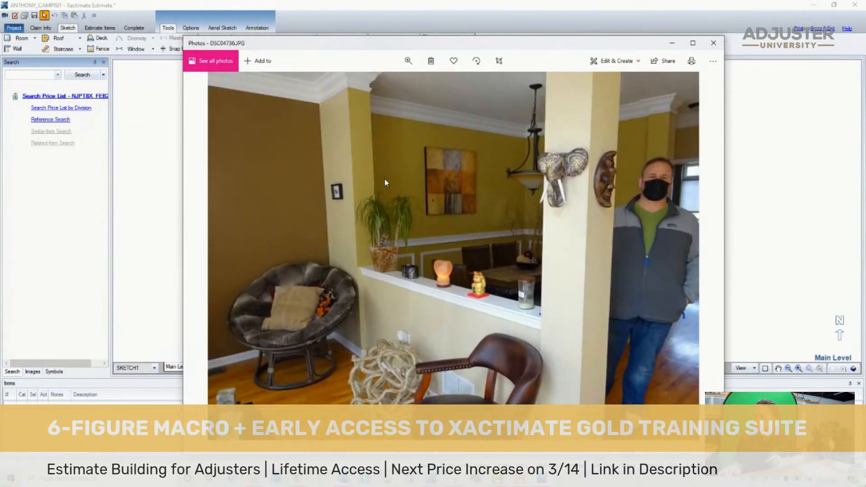
{"action": "key", "text": "Right"}
{"action": "key", "text": "Right"}
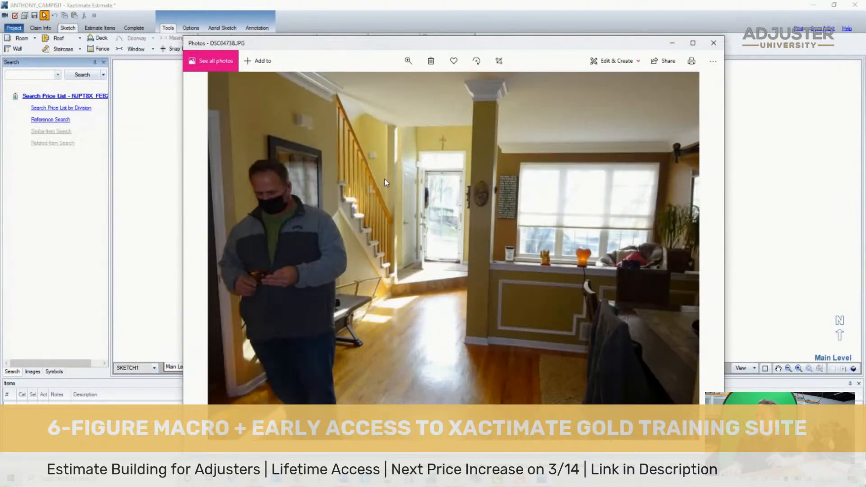
{"action": "key", "text": "Right"}
{"action": "key", "text": "Right"}
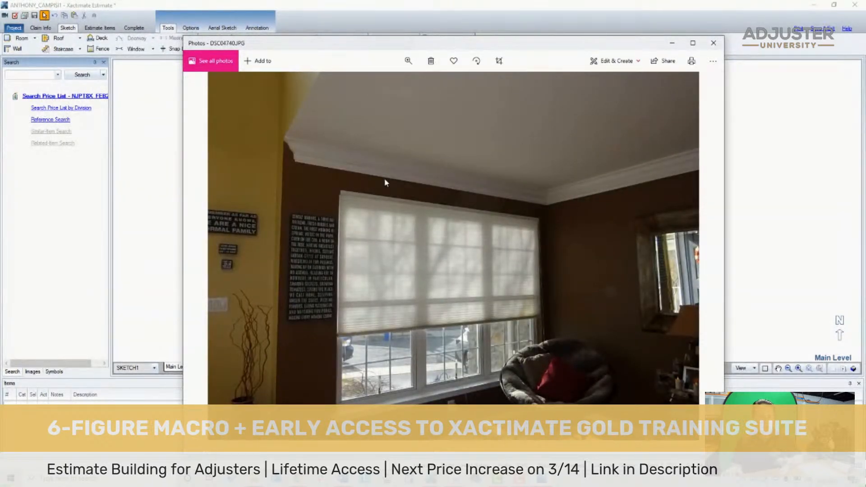
{"action": "key", "text": "Right"}
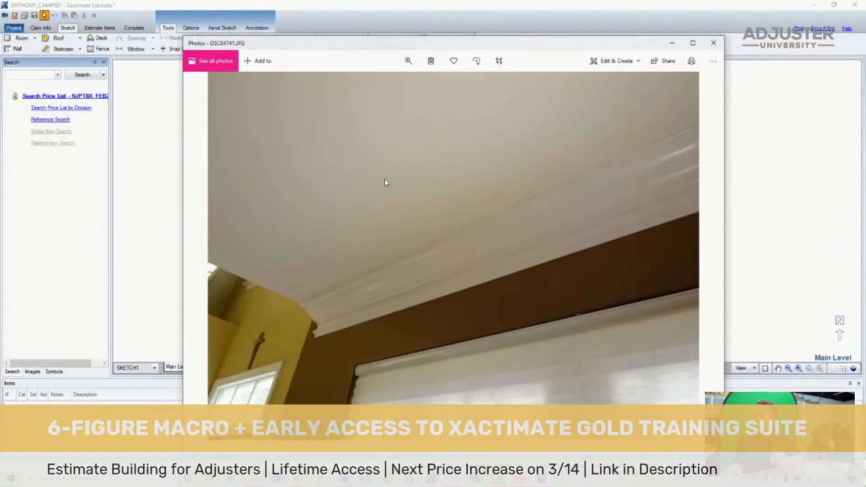
{"action": "key", "text": "Right"}
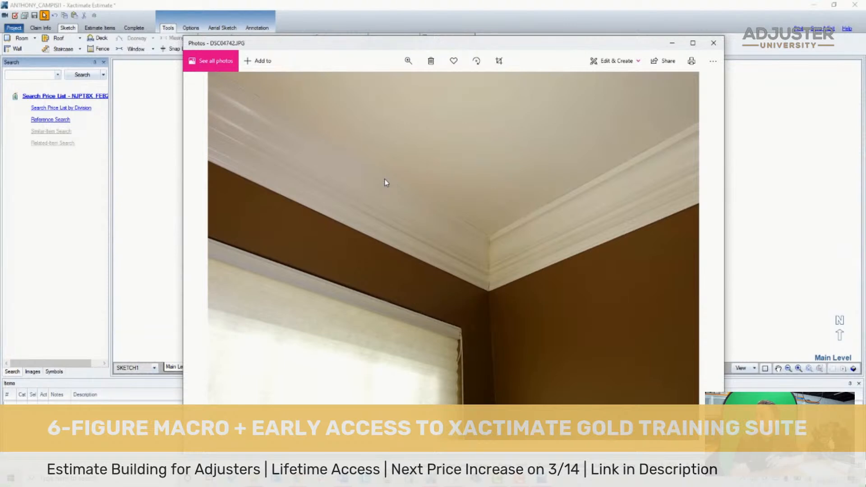
{"action": "key", "text": "Right"}
{"action": "key", "text": "Left"}
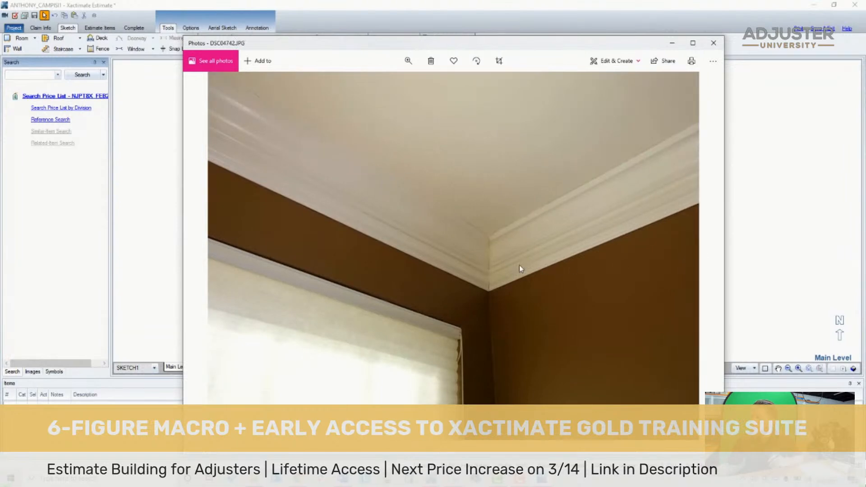
{"action": "scroll", "coordinate": [499, 268], "scroll_direction": "up", "scroll_amount": 1}
{"action": "scroll", "coordinate": [499, 279], "scroll_direction": "down", "scroll_amount": 1}
{"action": "key", "text": "Right"}
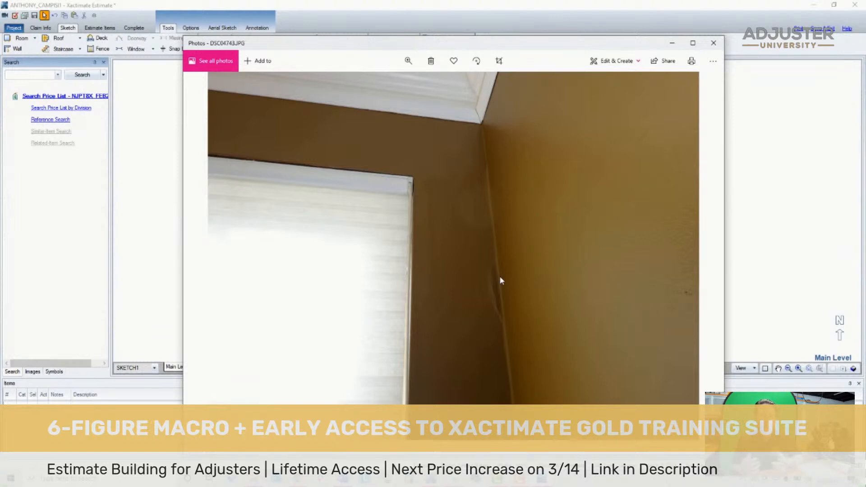
{"action": "key", "text": "Right"}
{"action": "key", "text": "Left"}
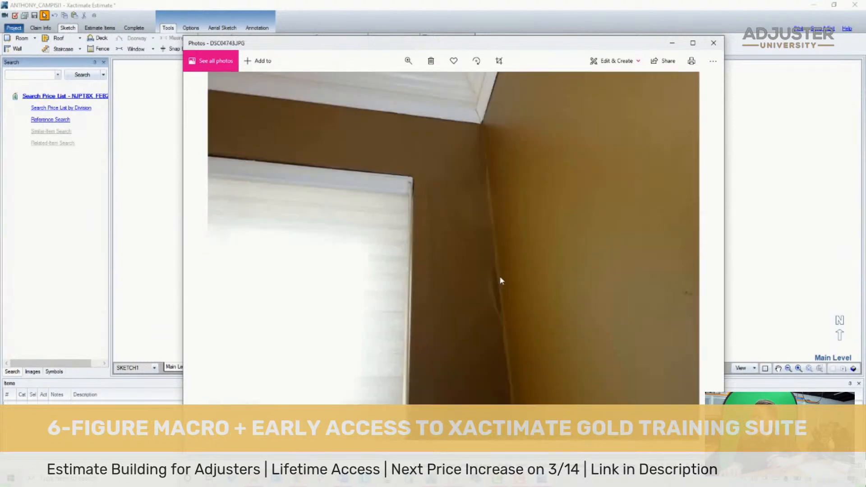
{"action": "scroll", "coordinate": [502, 279], "scroll_direction": "up", "scroll_amount": 2}
{"action": "scroll", "coordinate": [486, 320], "scroll_direction": "down", "scroll_amount": 2}
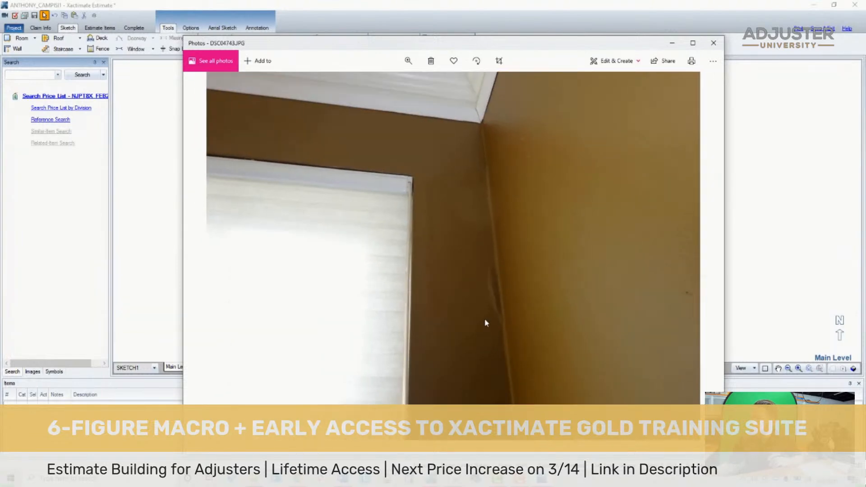
- Review the family room photos from DSC04745.JPG to DSC04748.JPG, comparing the room overview with the close-up of the ceiling above the crown molding
{"action": "key", "text": "Right"}
{"action": "key", "text": "Right"}
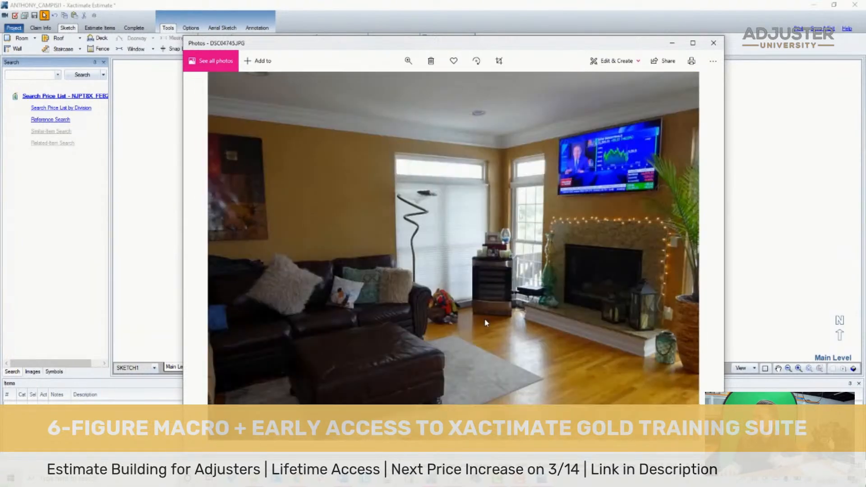
{"action": "key", "text": "Right"}
{"action": "key", "text": "Right"}
{"action": "key", "text": "Right"}
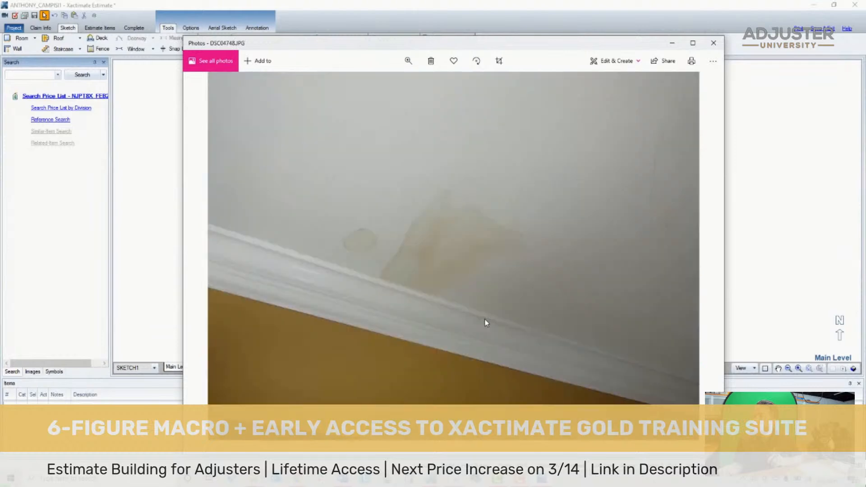
{"action": "key", "text": "Left"}
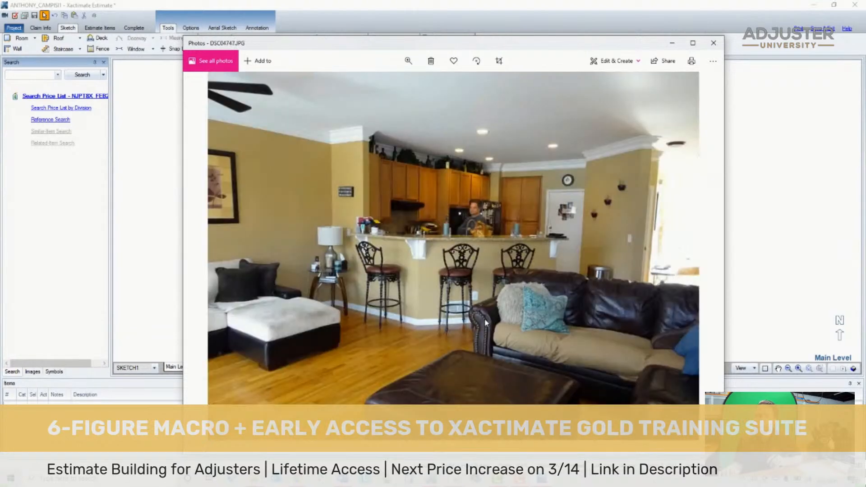
{"action": "key", "text": "Right"}
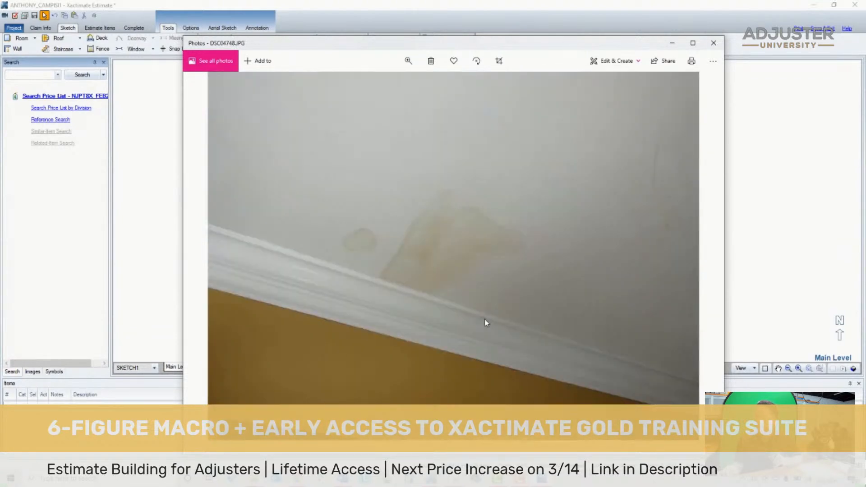
- Review the family room photos DSC04749.JPG to DSC04751.JPG, examining the ceiling and the crown molding at the corner between the windows
{"action": "key", "text": "Right"}
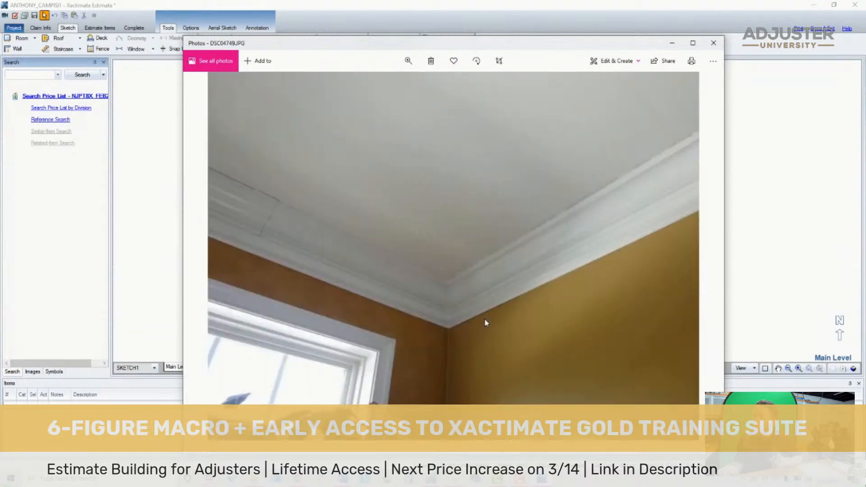
{"action": "key", "text": "Right"}
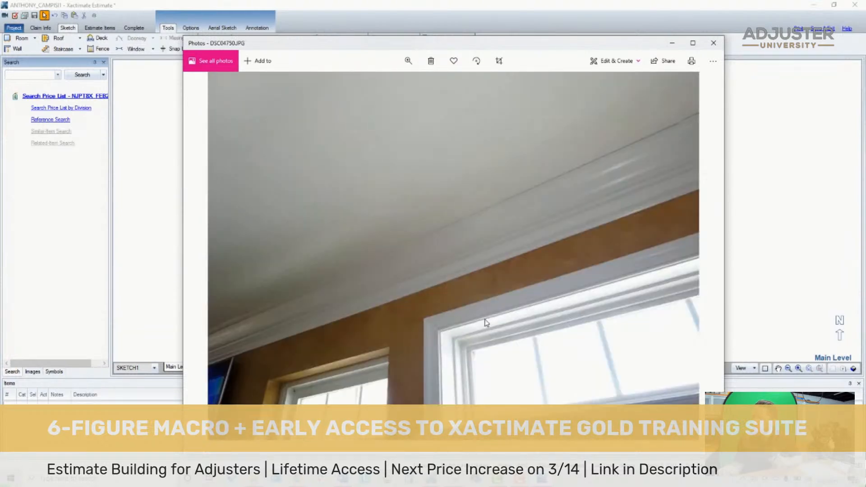
{"action": "key", "text": "Right"}
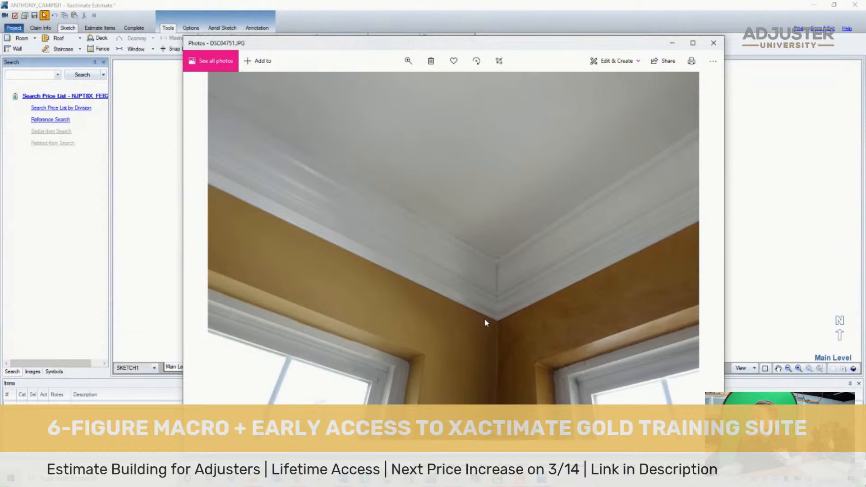
{"action": "double_click", "coordinate": [499, 319]}
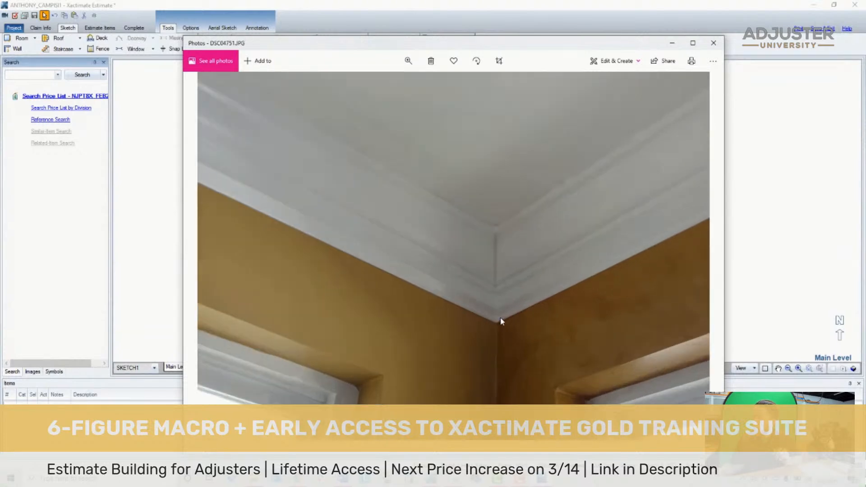
{"action": "double_click", "coordinate": [487, 337]}
- Review the moisture meter photos from DSC04752.JPG onward, ending at the kitchen overview DSC04756.JPG
{"action": "key", "text": "Right"}
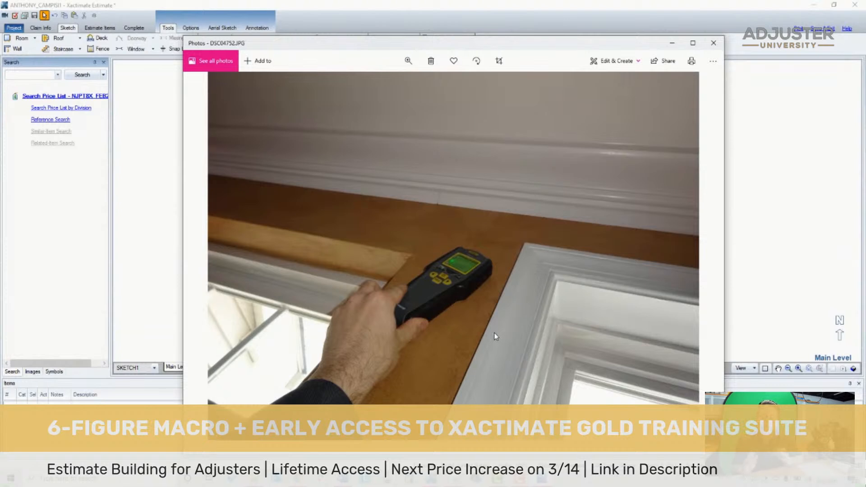
{"action": "key", "text": "Right"}
{"action": "key", "text": "Right"}
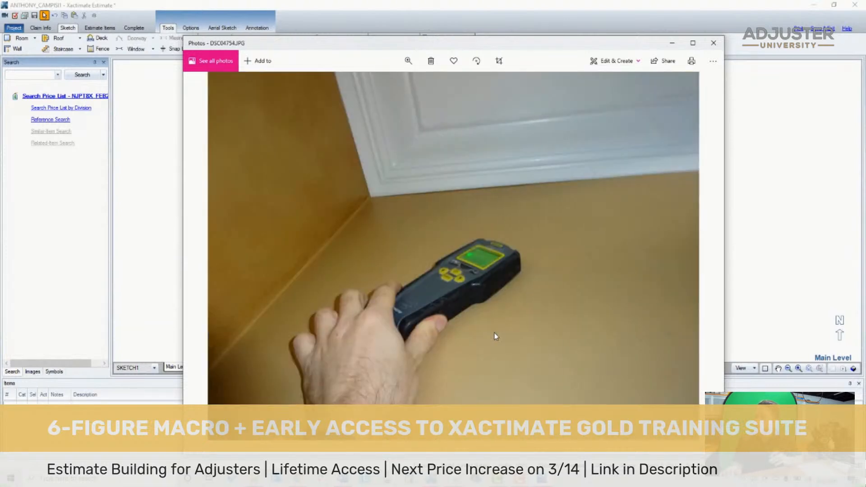
{"action": "key", "text": "Right"}
{"action": "key", "text": "Right"}
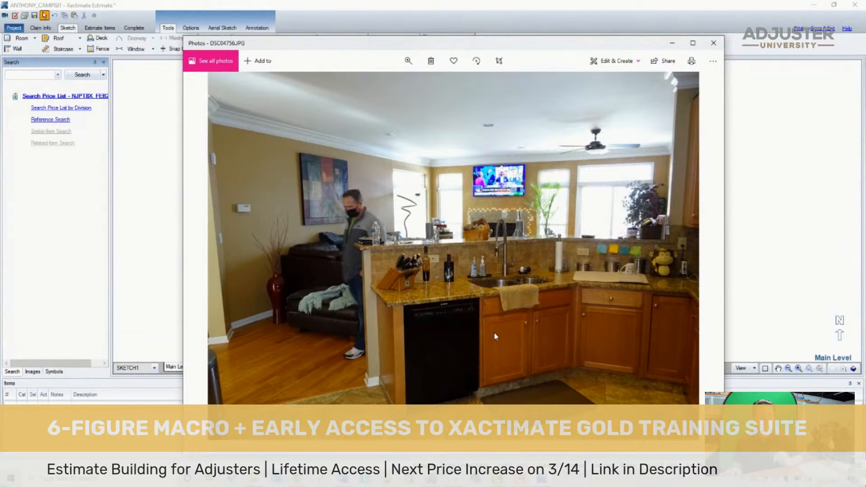
- Review the exercise room photos from DSC04757.JPG to DSC04763.JPG, examining the walls, exposed ceiling joists and insulation
{"action": "key", "text": "Right"}
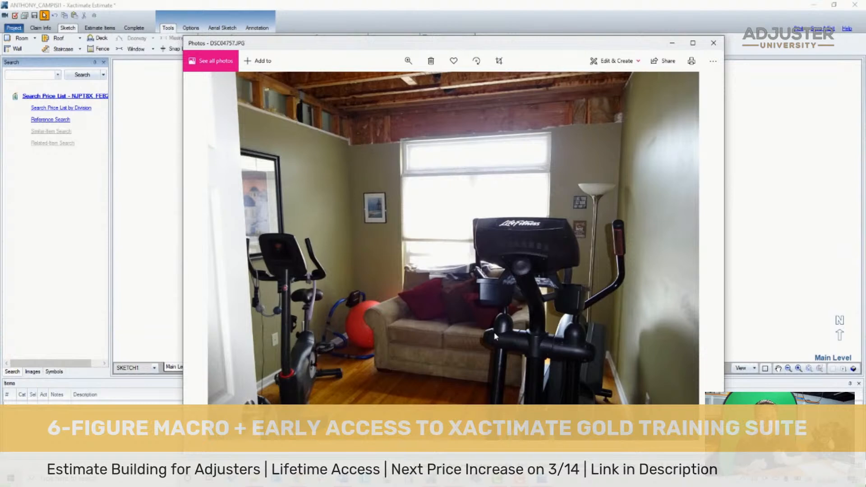
{"action": "key", "text": "Right"}
{"action": "key", "text": "Right"}
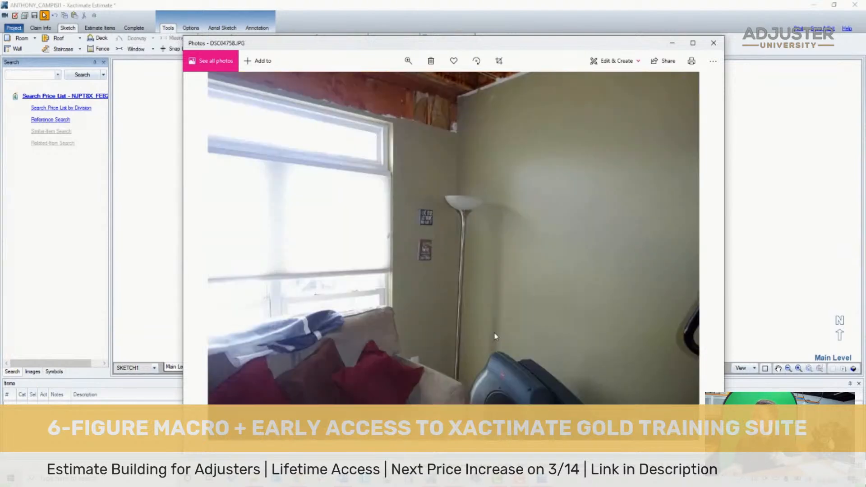
{"action": "key", "text": "Right"}
{"action": "key", "text": "Right"}
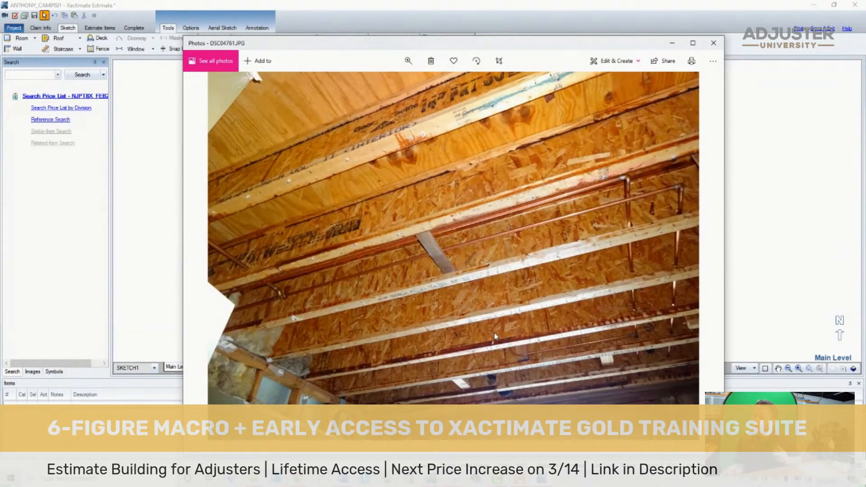
{"action": "key", "text": "Right"}
{"action": "key", "text": "Right"}
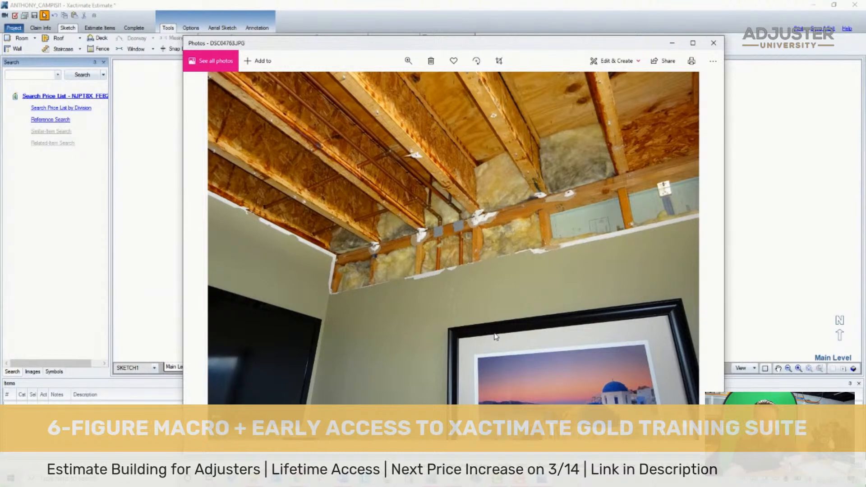
- Review DSC04764.JPG to DSC04767.JPG, examining the moisture meter shot beside the window and the edge of the hardwood floor plank
{"action": "key", "text": "Right"}
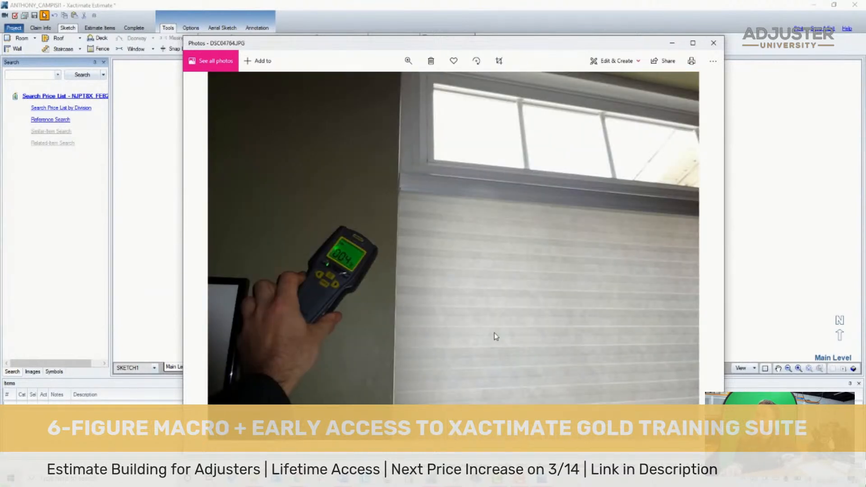
{"action": "key", "text": "Right"}
{"action": "key", "text": "Left"}
{"action": "key", "text": "Right"}
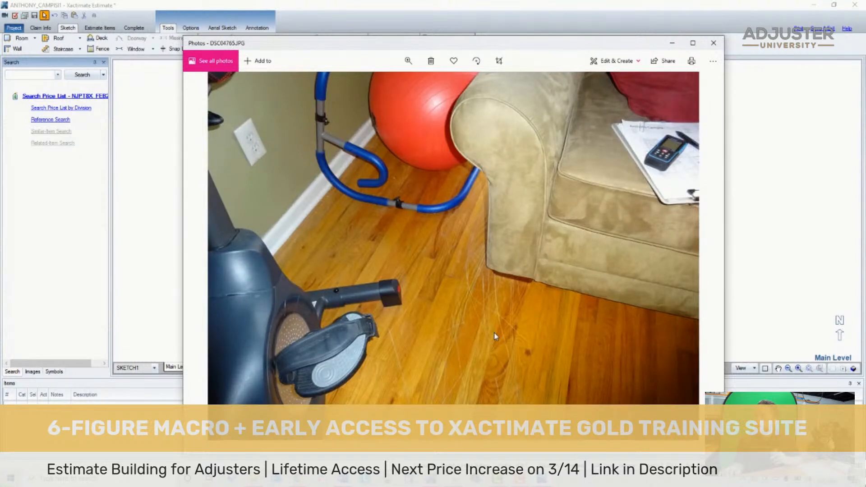
{"action": "key", "text": "Right"}
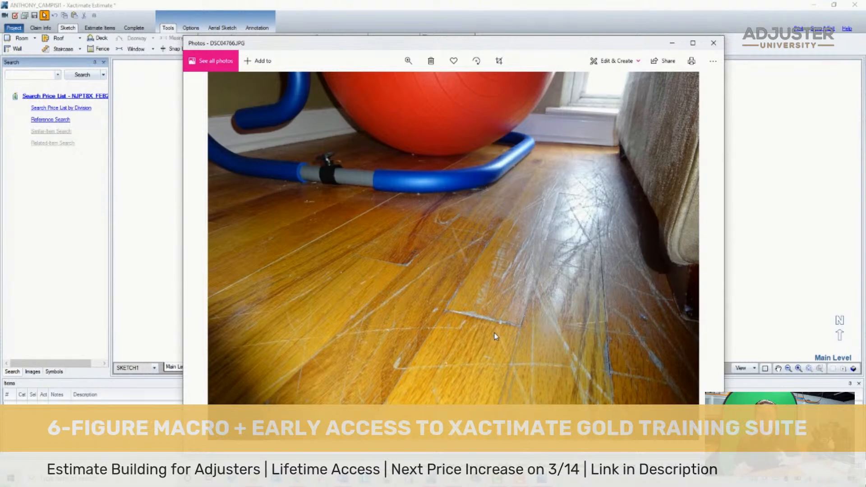
{"action": "key", "text": "Right"}
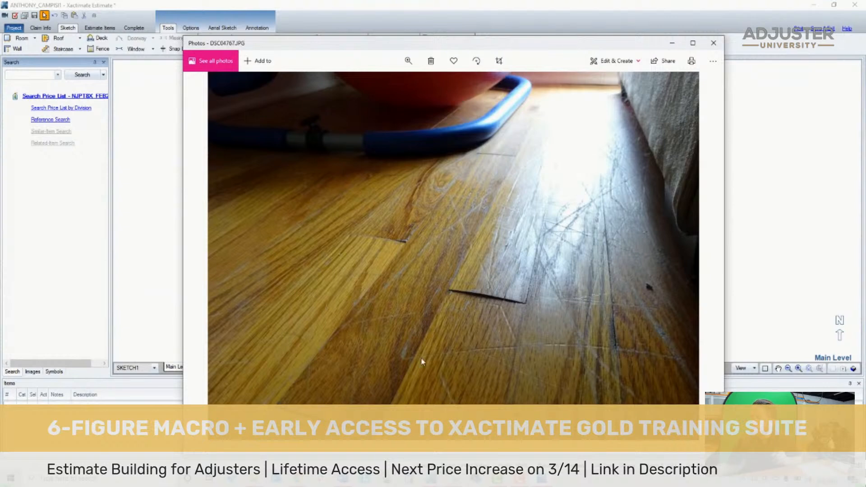
{"action": "scroll", "coordinate": [477, 295], "scroll_direction": "up", "scroll_amount": 2}
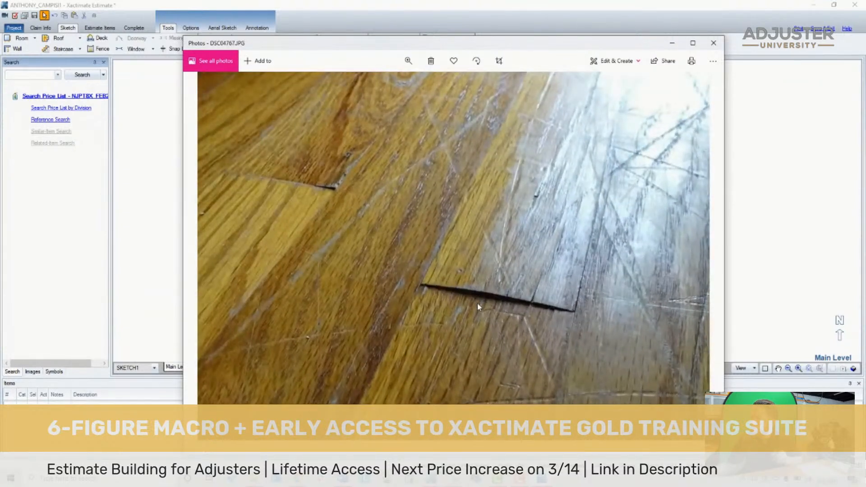
{"action": "scroll", "coordinate": [477, 303], "scroll_direction": "down", "scroll_amount": 2}
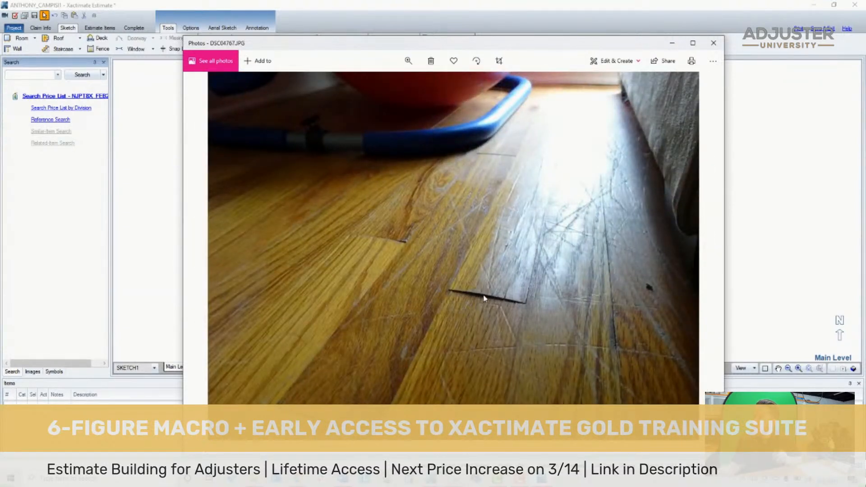
- Compare the hardwood floor close-ups DSC04766.JPG and DSC04767.JPG, then return to the moisture meter photo DSC04764.JPG
{"action": "key", "text": "Right"}
{"action": "key", "text": "Left"}
{"action": "key", "text": "Left"}
{"action": "key", "text": "Left"}
{"action": "key", "text": "Left"}
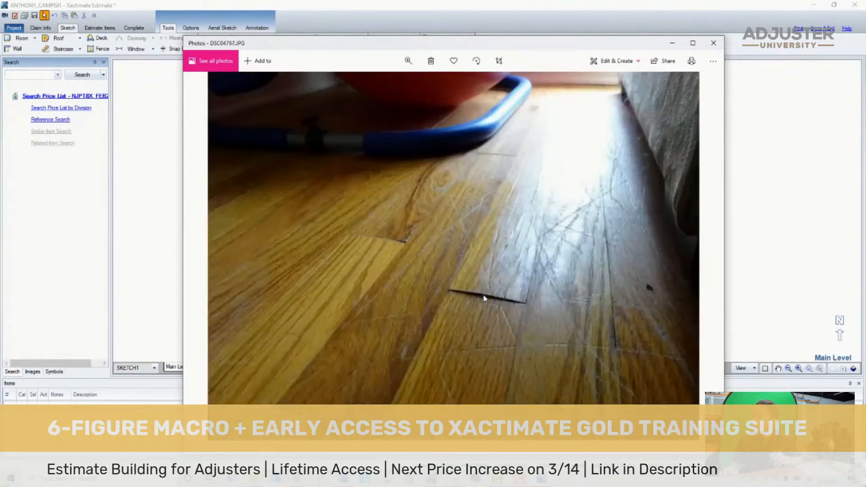
{"action": "key", "text": "Right"}
{"action": "key", "text": "Right"}
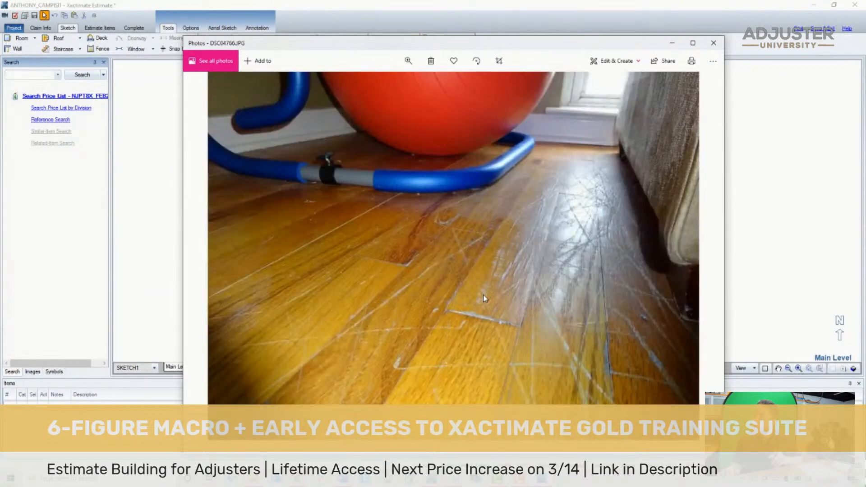
{"action": "key", "text": "Left"}
{"action": "key", "text": "Left"}
{"action": "key", "text": "Left"}
{"action": "key", "text": "Left"}
{"action": "key", "text": "Left"}
{"action": "key", "text": "Left"}
{"action": "key", "text": "Left"}
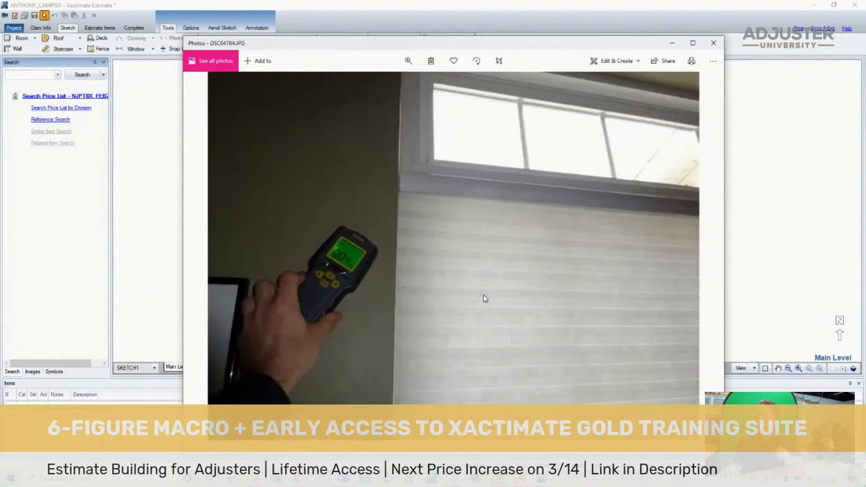
- Go back through the exercise room and family room photos to the front living room overview DSC04738.JPG
{"action": "key", "text": "Left"}
{"action": "key", "text": "Left"}
{"action": "key", "text": "Left"}
{"action": "key", "text": "Left"}
{"action": "key", "text": "Right"}
{"action": "key", "text": "Right"}
{"action": "key", "text": "Left"}
{"action": "key", "text": "Left"}
{"action": "key", "text": "Left"}
{"action": "key", "text": "Left"}
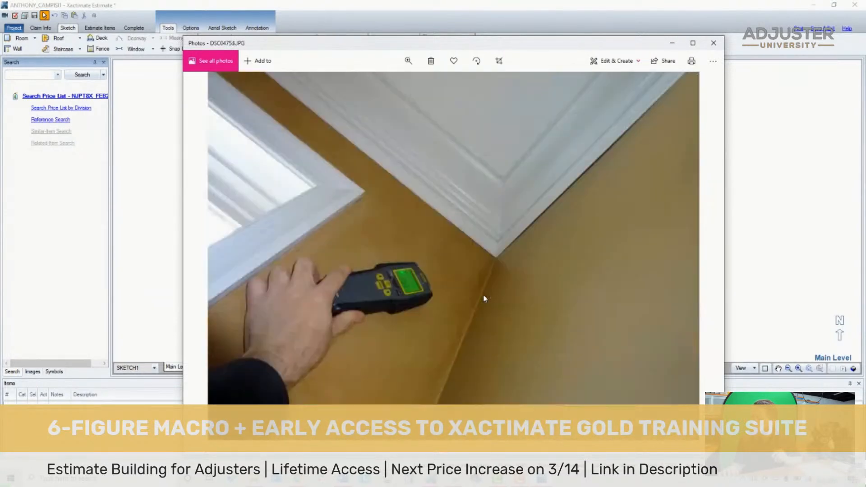
{"action": "key", "text": "Left"}
{"action": "key", "text": "Left"}
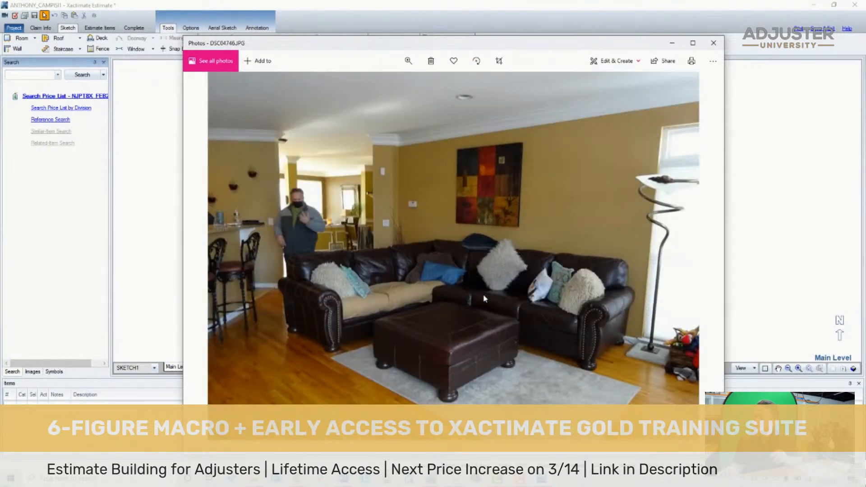
{"action": "key", "text": "Left"}
{"action": "key", "text": "Left"}
{"action": "key", "text": "Left"}
{"action": "key", "text": "Left"}
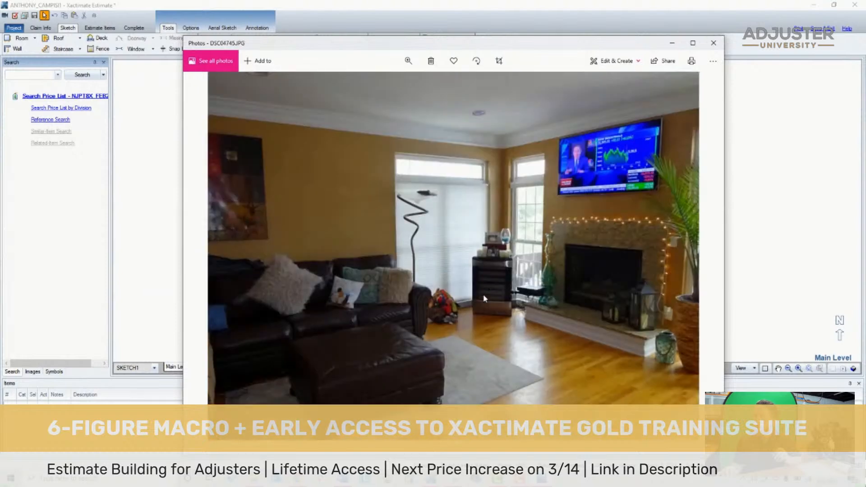
{"action": "key", "text": "Left"}
{"action": "key", "text": "Left"}
{"action": "key", "text": "Left"}
{"action": "key", "text": "Left"}
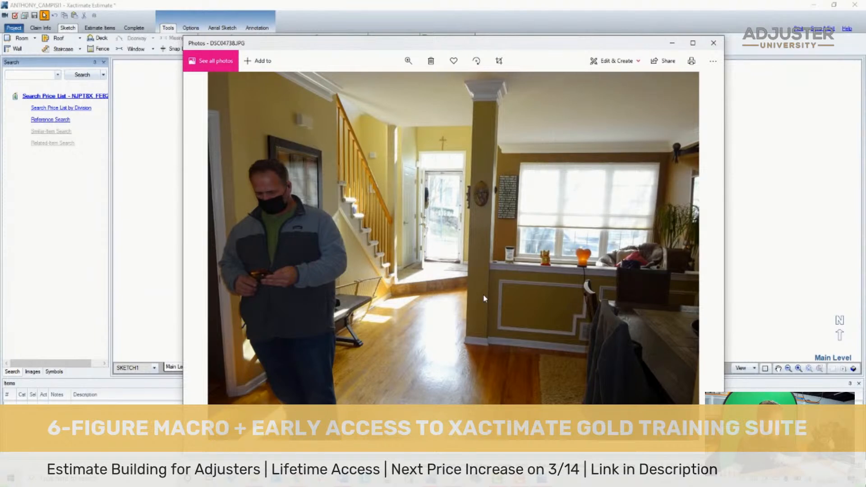
- Recheck the front living room photos from DSC04738.JPG to the wall corner close-up DSC04743.JPG
{"action": "key", "text": "Right"}
{"action": "key", "text": "Right"}
{"action": "key", "text": "Left"}
{"action": "key", "text": "Left"}
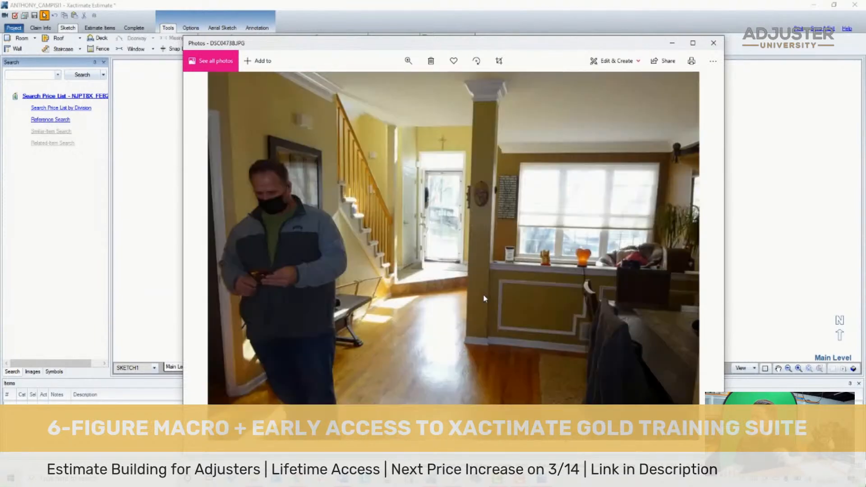
{"action": "key", "text": "Right"}
{"action": "key", "text": "Right"}
{"action": "key", "text": "Right"}
{"action": "key", "text": "Right"}
{"action": "key", "text": "Right"}
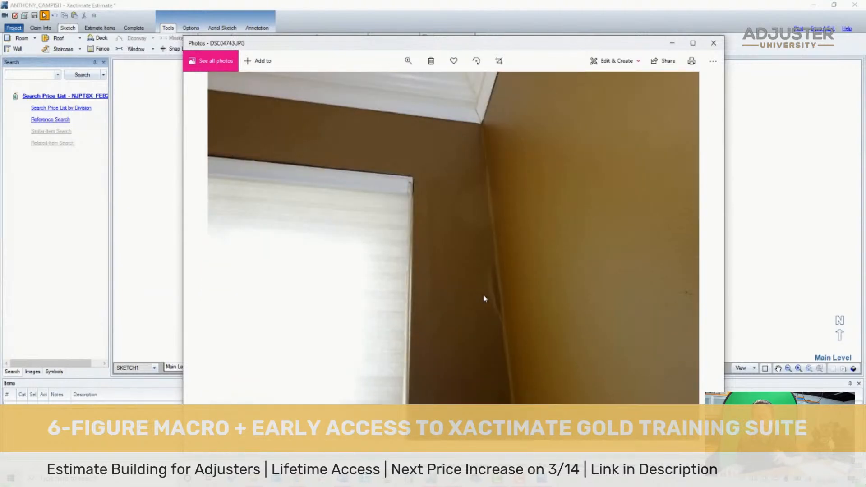
- Go forward through the family room, kitchen and exercise room photos to the basement hallway photo DSC04771.JPG
{"action": "key", "text": "Right"}
{"action": "key", "text": "Right"}
{"action": "key", "text": "Right"}
{"action": "key", "text": "Right"}
{"action": "key", "text": "Right"}
{"action": "key", "text": "Right"}
{"action": "key", "text": "Right"}
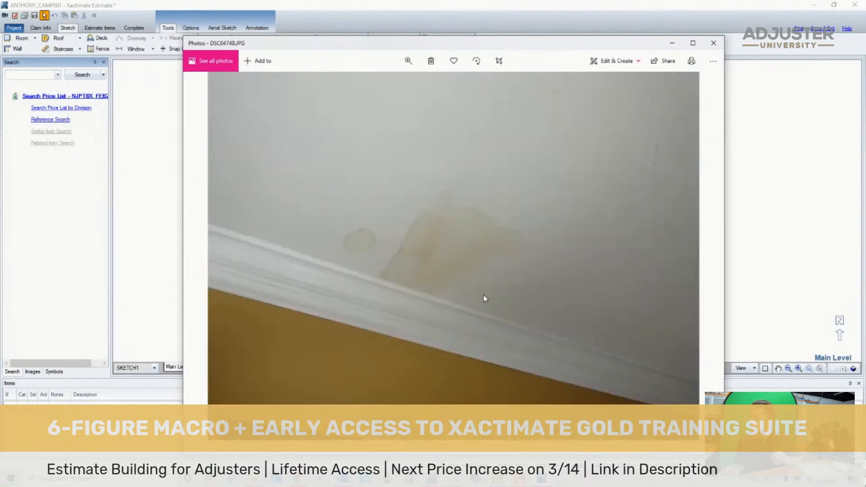
{"action": "key", "text": "Right"}
{"action": "key", "text": "Right"}
{"action": "key", "text": "Right"}
{"action": "key", "text": "Right"}
{"action": "key", "text": "Right"}
{"action": "key", "text": "Right"}
{"action": "key", "text": "Right"}
{"action": "key", "text": "Right"}
{"action": "key", "text": "Right"}
{"action": "key", "text": "Right"}
{"action": "key", "text": "Right"}
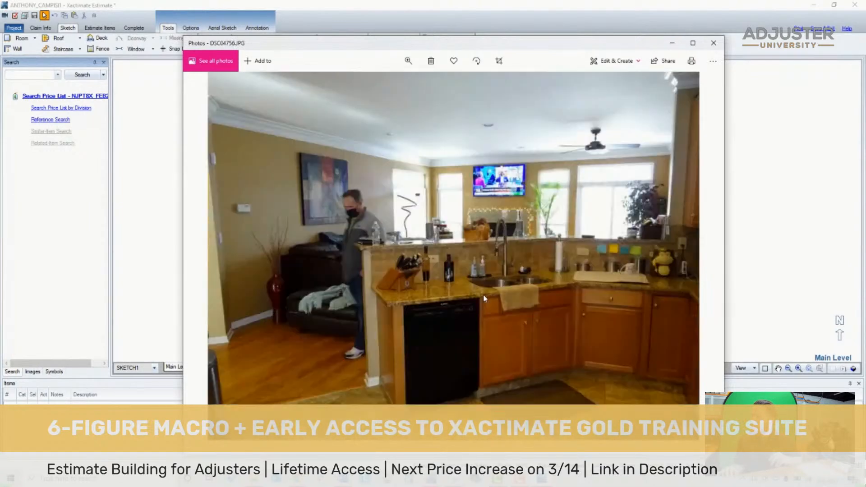
{"action": "key", "text": "Right"}
{"action": "key", "text": "Right"}
{"action": "key", "text": "Right"}
{"action": "key", "text": "Right"}
{"action": "key", "text": "Right"}
{"action": "key", "text": "Right"}
{"action": "key", "text": "Right"}
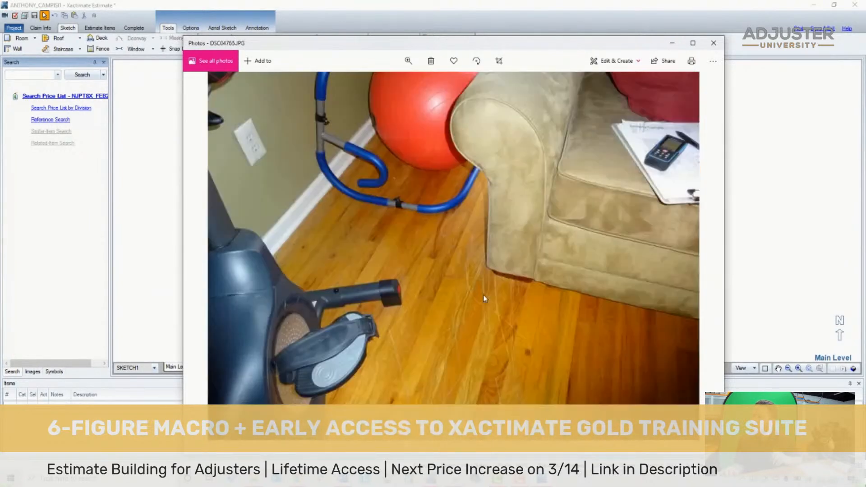
- Review the basement photos from DSC04771.JPG to DSC04781.JPG, examining the hallway, seating area, dining area and wall corner below the ceiling grid
{"action": "key", "text": "Right"}
{"action": "key", "text": "Right"}
{"action": "key", "text": "Right"}
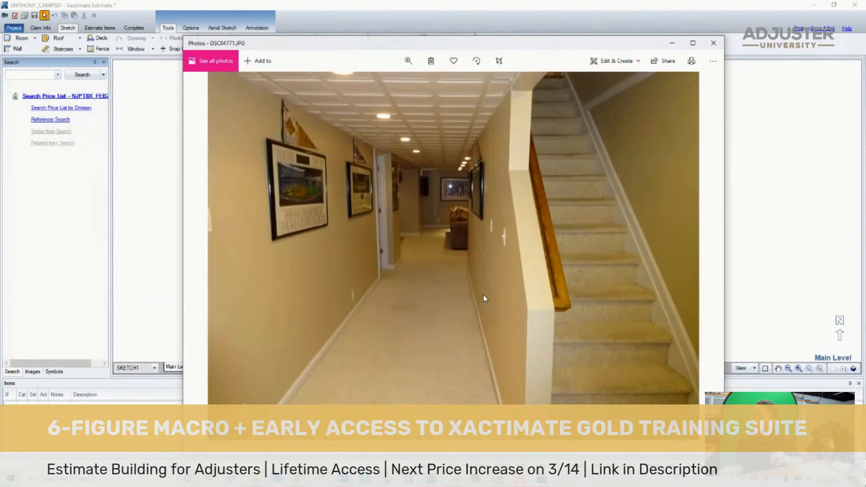
{"action": "key", "text": "Left"}
{"action": "key", "text": "Right"}
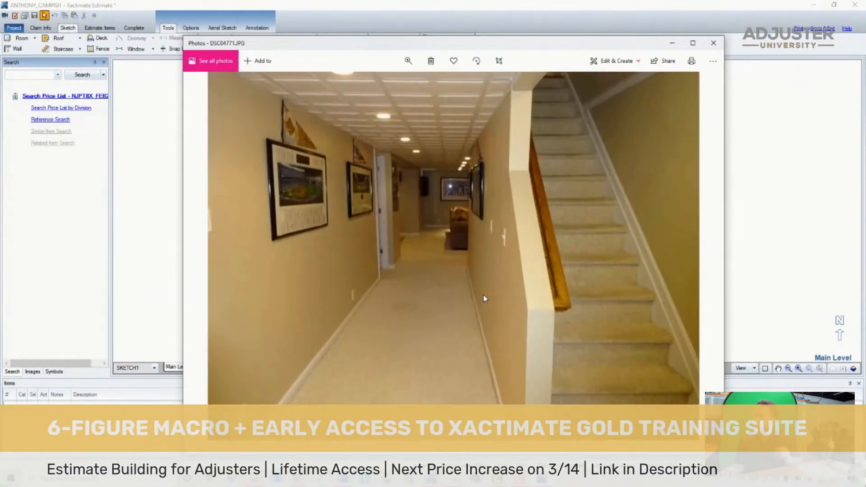
{"action": "key", "text": "Right"}
{"action": "key", "text": "Right"}
{"action": "key", "text": "Right"}
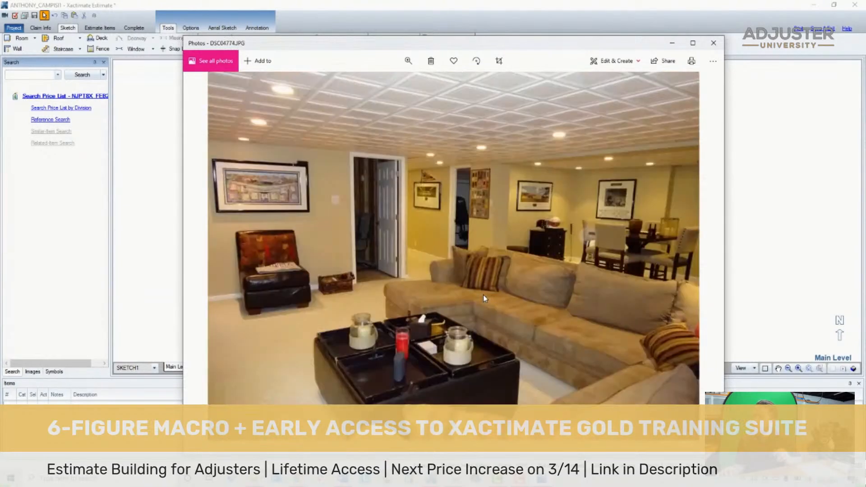
{"action": "key", "text": "Right"}
{"action": "key", "text": "Right"}
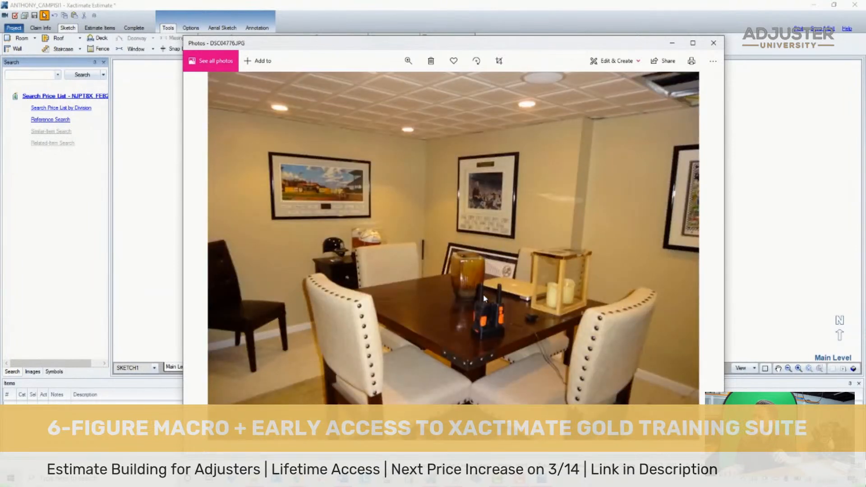
{"action": "key", "text": "Right"}
{"action": "key", "text": "Right"}
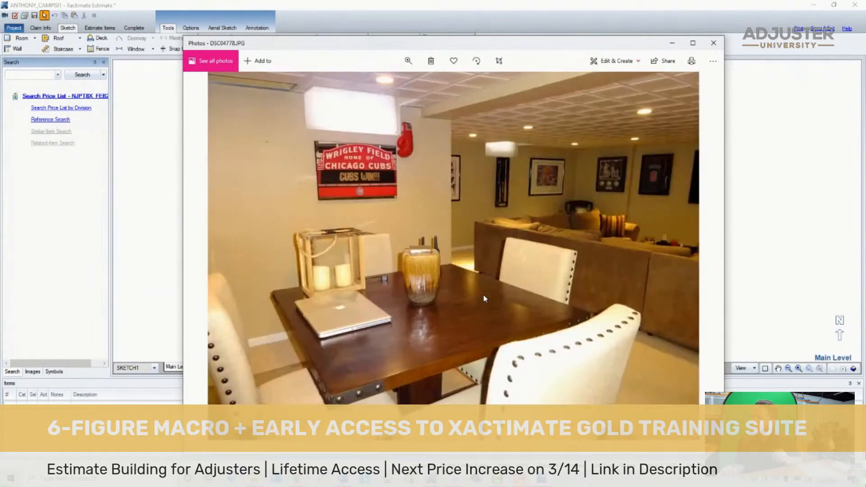
{"action": "key", "text": "Right"}
{"action": "key", "text": "Right"}
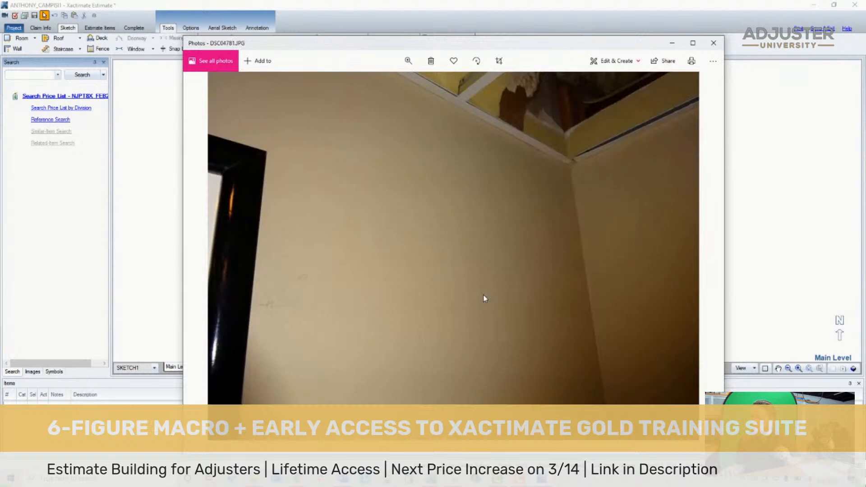
- Review the remaining basement photos from DSC04782.JPG to DSC04787.JPG, examining the walls, stained carpet and wine cooler
{"action": "key", "text": "Right"}
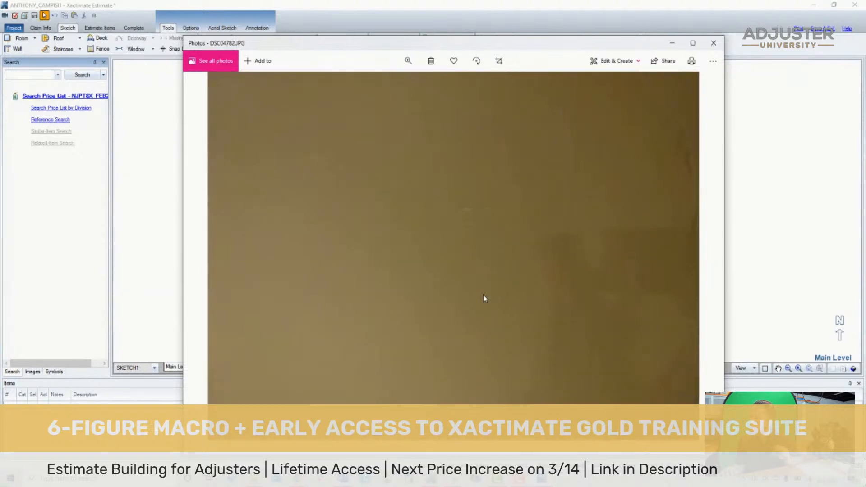
{"action": "key", "text": "Right"}
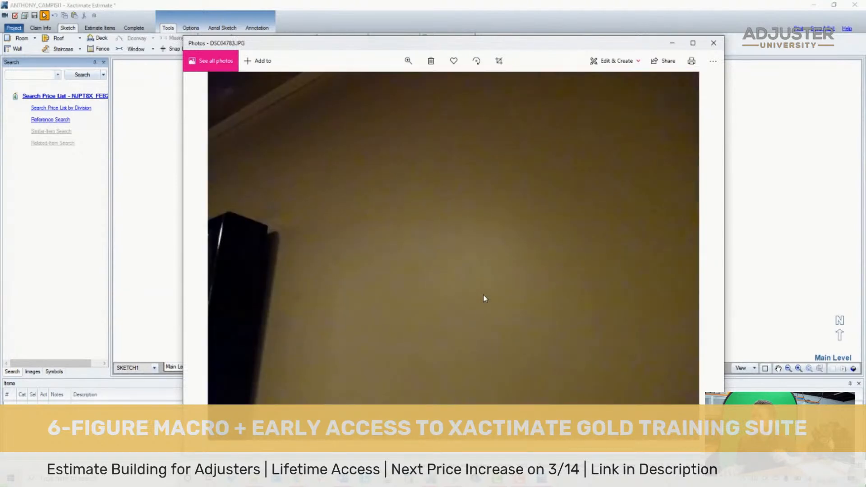
{"action": "key", "text": "Right"}
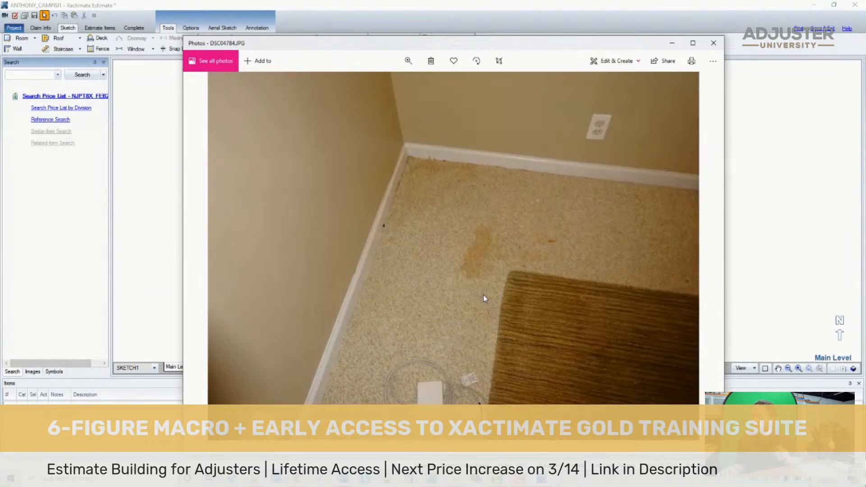
{"action": "key", "text": "Right"}
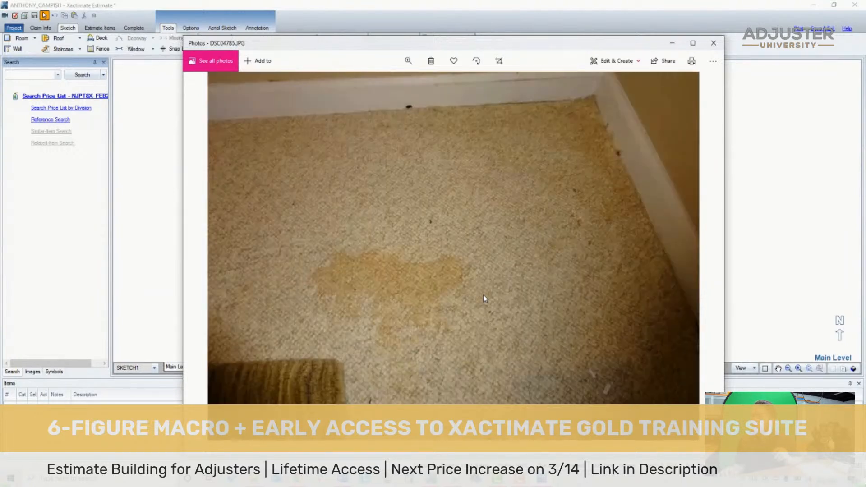
{"action": "key", "text": "Right"}
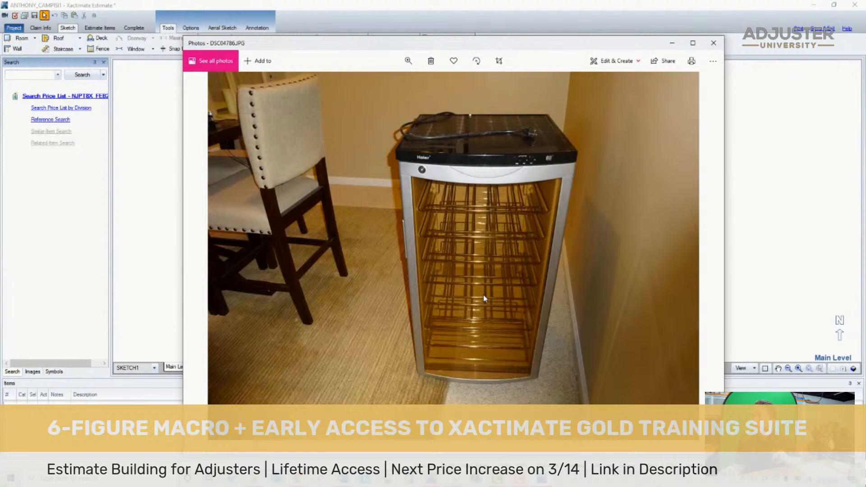
{"action": "key", "text": "Right"}
{"action": "key", "text": "Right"}
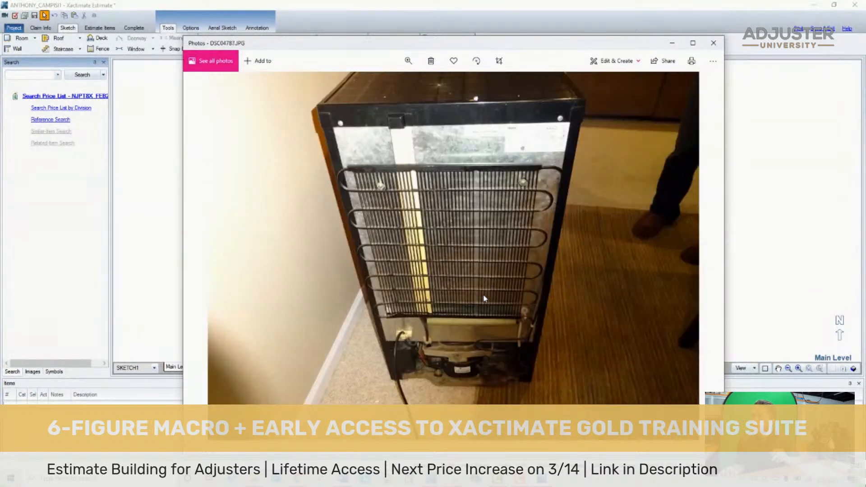
- Go back to the stained carpet corner photo DSC04784.JPG, recheck it and return to the wine cooler's rear view DSC04787.JPG
{"action": "key", "text": "Left"}
{"action": "key", "text": "Left"}
{"action": "key", "text": "Left"}
{"action": "key", "text": "Left"}
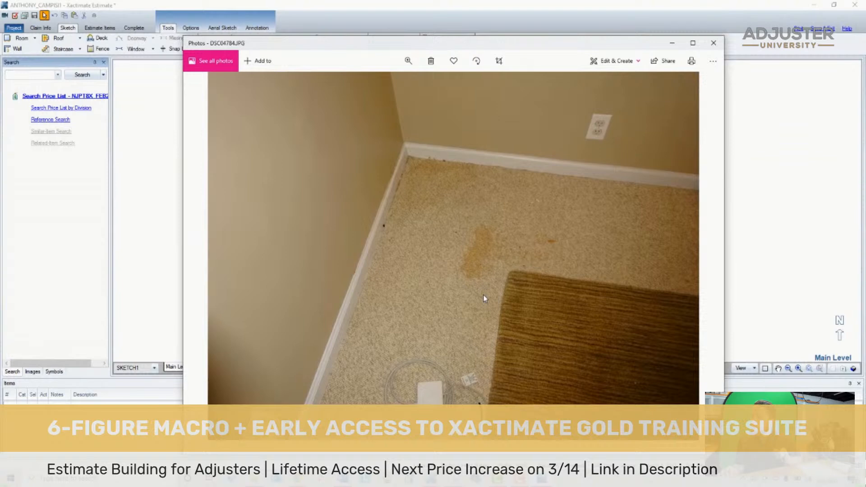
{"action": "key", "text": "Right"}
{"action": "key", "text": "Right"}
{"action": "key", "text": "Right"}
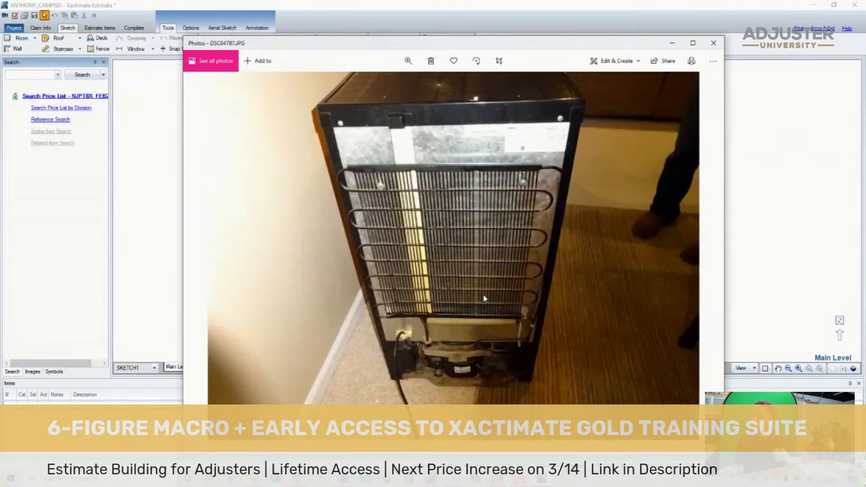
- Recheck the wine cooler's front view DSC04786.JPG and examine its rating label in DSC04788.JPG
{"action": "key", "text": "Right"}
{"action": "key", "text": "Left"}
{"action": "key", "text": "Left"}
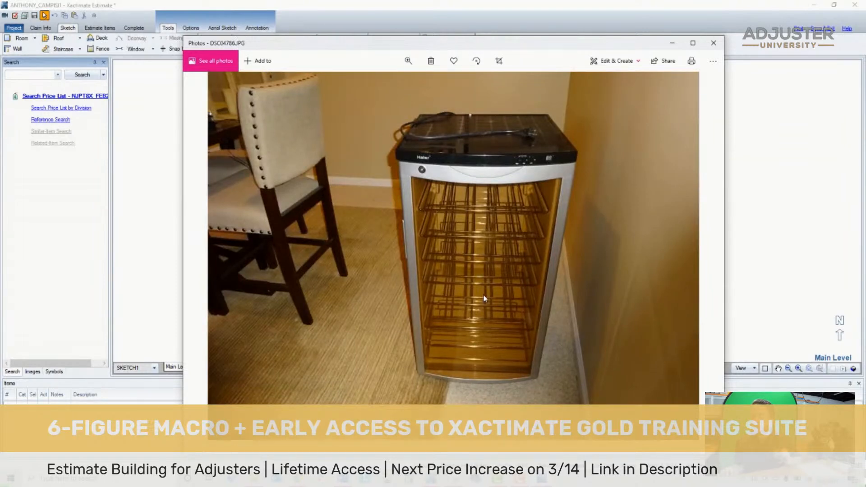
{"action": "key", "text": "Right"}
{"action": "key", "text": "Right"}
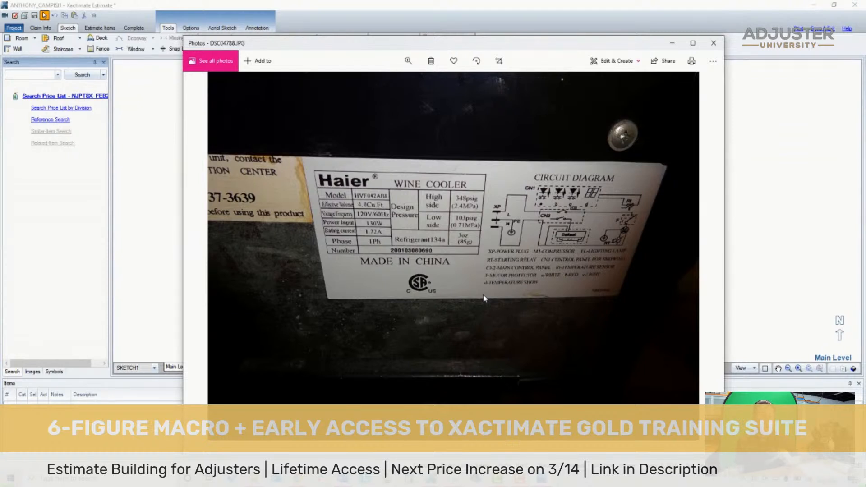
- Look at the hand-drawn floor plan IMG_4150.jpg and go back to the wine cooler photo DSC04789.JPG
{"action": "key", "text": "Right"}
{"action": "key", "text": "Right"}
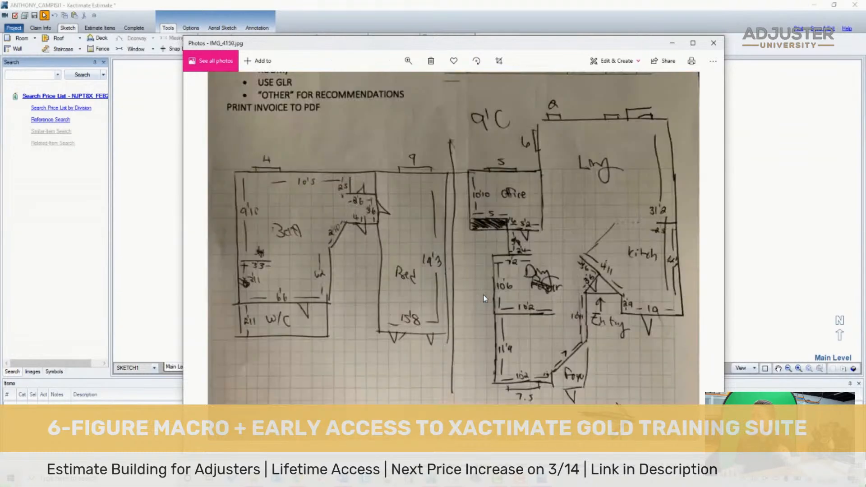
{"action": "key", "text": "Right"}
{"action": "key", "text": "Left"}
{"action": "key", "text": "Left"}
{"action": "key", "text": "Left"}
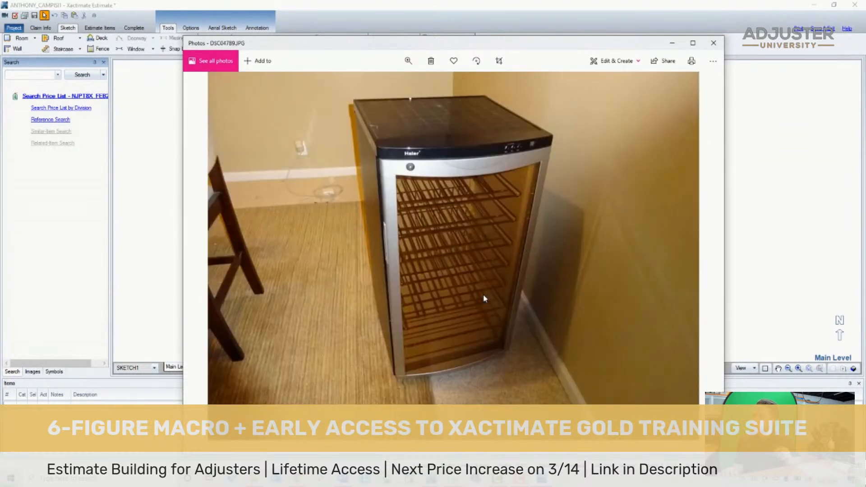
{"action": "key", "text": "Right"}
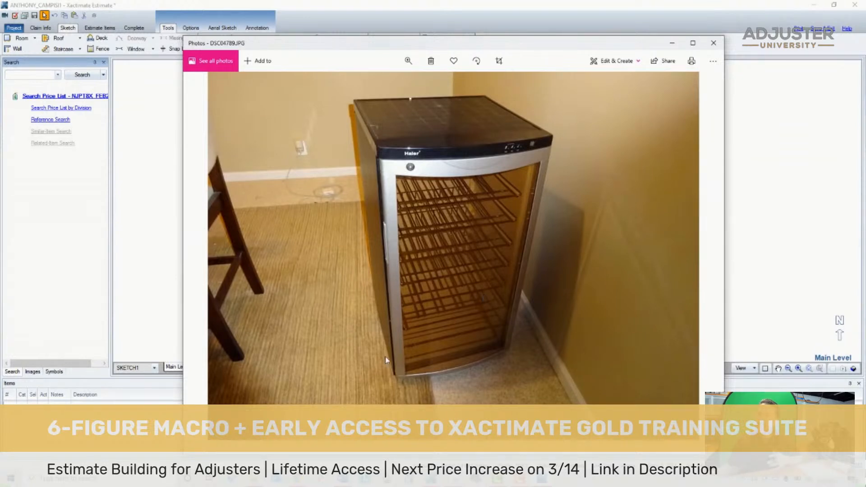
- Switch to Xactimate, open the estimate's digital images and rename the house exterior photo DSC04713 as Risk
{"action": "left_click", "coordinate": [24, 16]}
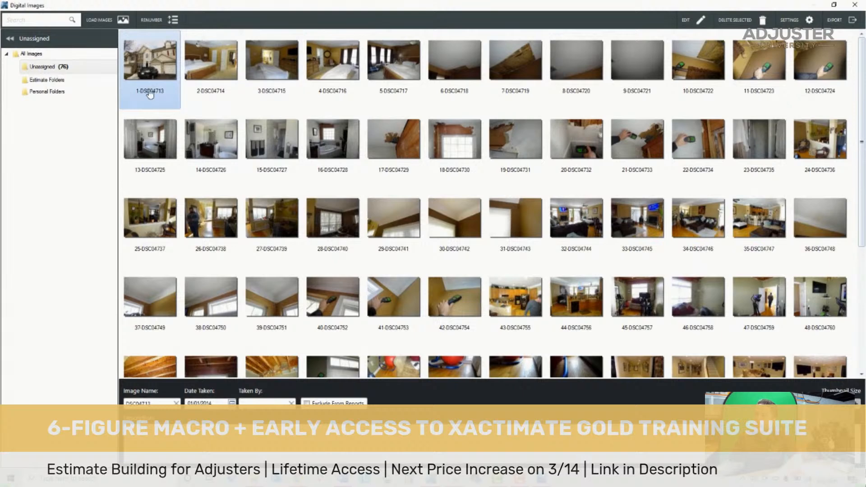
{"action": "left_click", "coordinate": [151, 63]}
{"action": "left_click", "coordinate": [196, 96]}
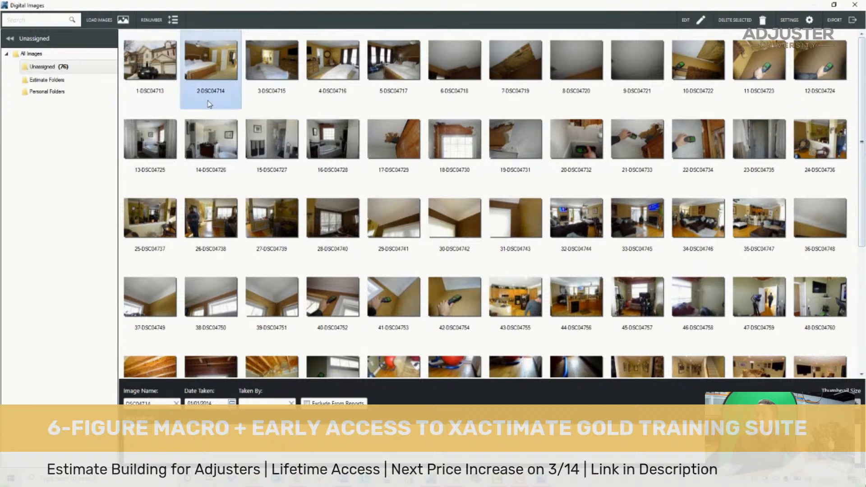
{"action": "left_click", "coordinate": [157, 104]}
{"action": "left_click", "coordinate": [189, 103]}
{"action": "left_click", "coordinate": [165, 100]}
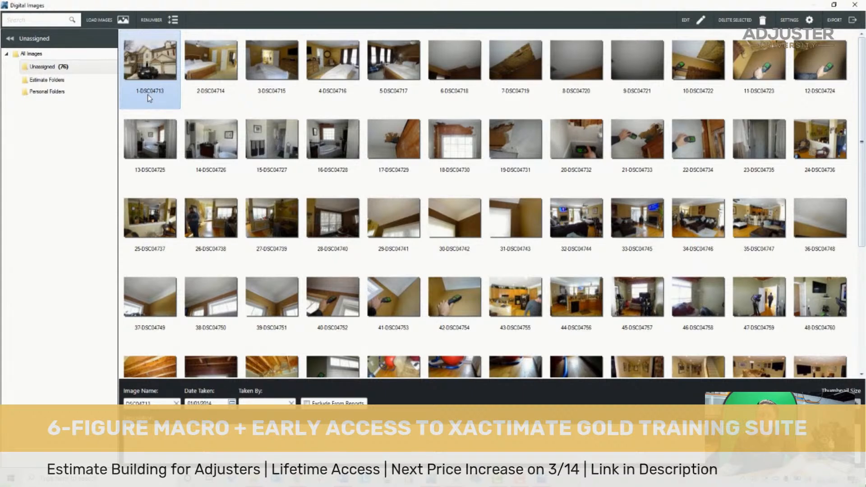
{"action": "left_click", "coordinate": [203, 107]}
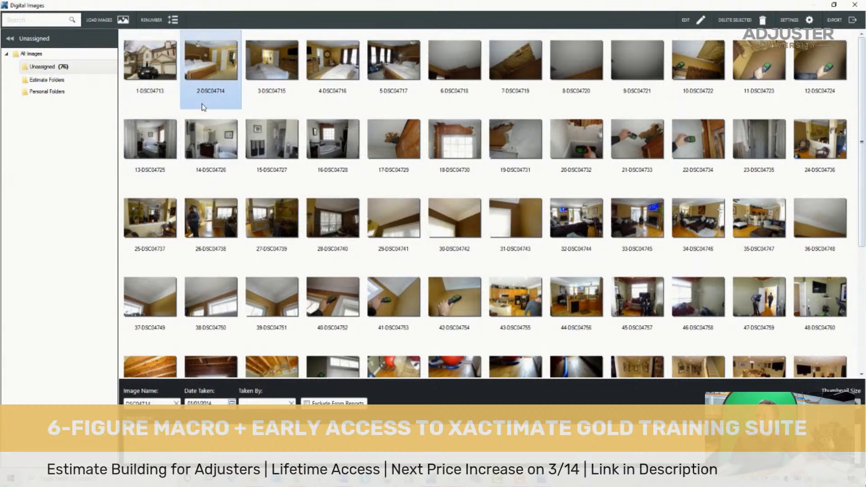
{"action": "left_click", "coordinate": [158, 68]}
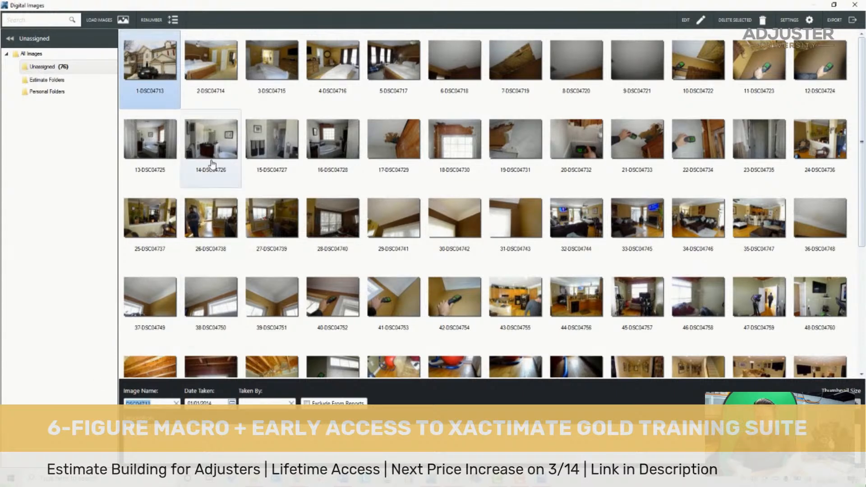
{"action": "type", "text": "Risk"}
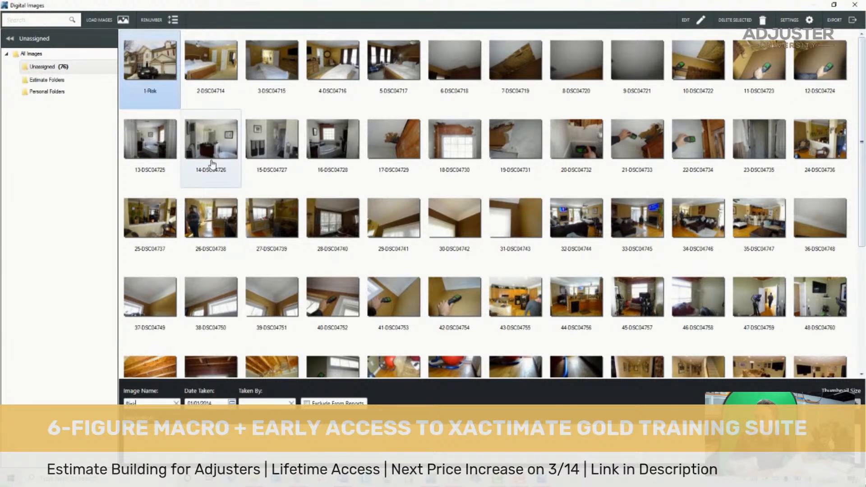
- Try extending a selection across consecutive photos, starting from the Risk photo
{"action": "left_click", "coordinate": [222, 71]}
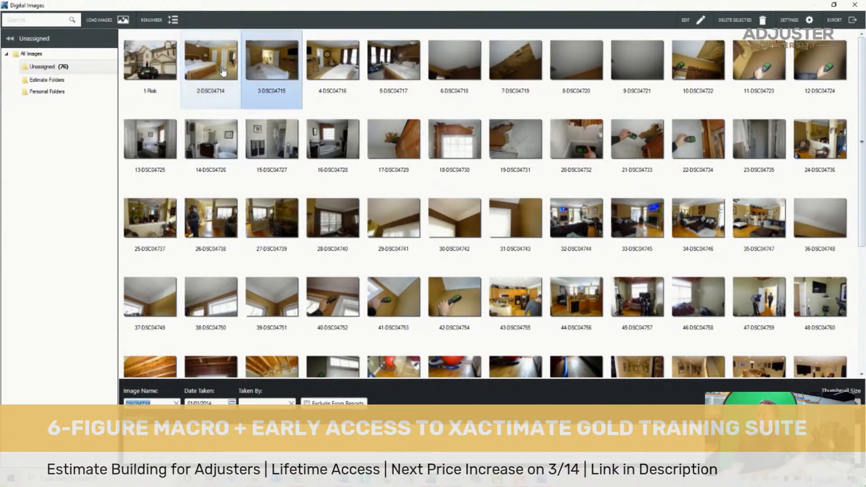
{"action": "key", "text": "Right"}
{"action": "key", "text": "Right"}
{"action": "key", "text": "Right"}
{"action": "key", "text": "Right"}
{"action": "key", "text": "Left"}
{"action": "key", "text": "Left"}
{"action": "key", "text": "Left"}
{"action": "key", "text": "Left"}
{"action": "key", "text": "Right"}
{"action": "key", "text": "Right"}
{"action": "key", "text": "Left"}
{"action": "key", "text": "Left"}
{"action": "key", "text": "Right"}
{"action": "key", "text": "Right"}
{"action": "key", "text": "Right"}
{"action": "key", "text": "Right"}
{"action": "key", "text": "Right"}
{"action": "key", "text": "Left"}
{"action": "key", "text": "Left"}
{"action": "key", "text": "Left"}
{"action": "key", "text": "Left"}
{"action": "key", "text": "Right"}
{"action": "key", "text": "Right"}
{"action": "key", "text": "Left"}
{"action": "key", "text": "Left"}
{"action": "key", "text": "Left"}
{"action": "key", "text": "Left"}
{"action": "key", "text": "shift+Right"}
{"action": "key", "text": "shift+Right"}
{"action": "key", "text": "shift+Right"}
{"action": "key", "text": "shift+Right"}
{"action": "key", "text": "shift+Right"}
{"action": "key", "text": "shift+Right"}
{"action": "key", "text": "shift+Right"}
{"action": "key", "text": "shift+Right"}
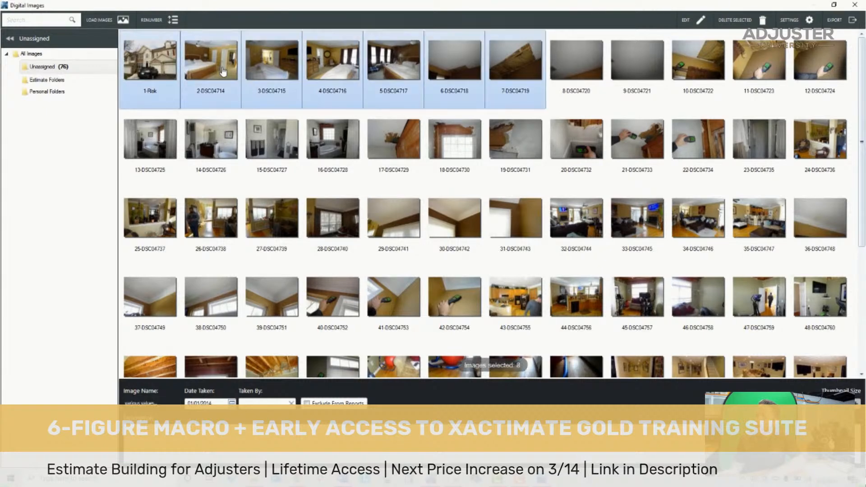
- Try selecting the non-adjacent photos DSC04715, DSC04717, DSC04729, DSC04732 and DSC04744 together
{"action": "key", "text": "Right"}
{"action": "key", "text": "Right"}
{"action": "key", "text": "Left"}
{"action": "key", "text": "Left"}
{"action": "key", "text": "Right"}
{"action": "key", "text": "Right"}
{"action": "key", "text": "Right"}
{"action": "key", "text": "Right"}
{"action": "key", "text": "Right"}
{"action": "key", "text": "Left"}
{"action": "key", "text": "Left"}
{"action": "key", "text": "Left"}
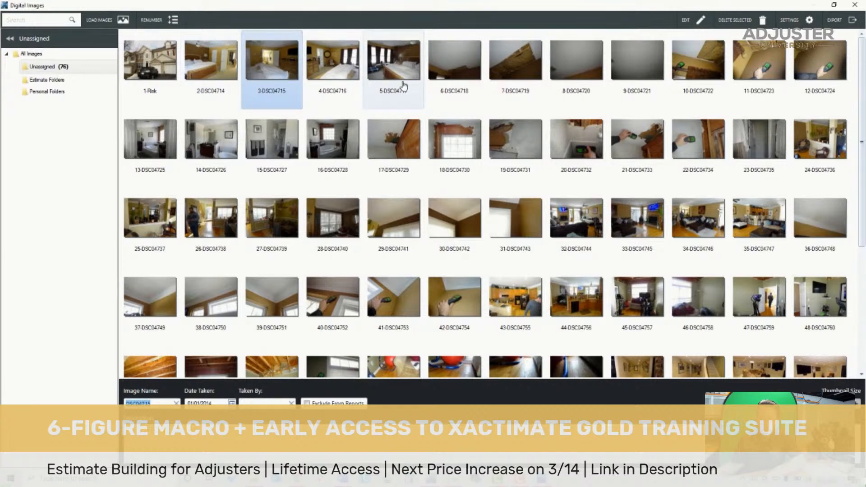
{"action": "left_click", "coordinate": [394, 63], "text": "ctrl"}
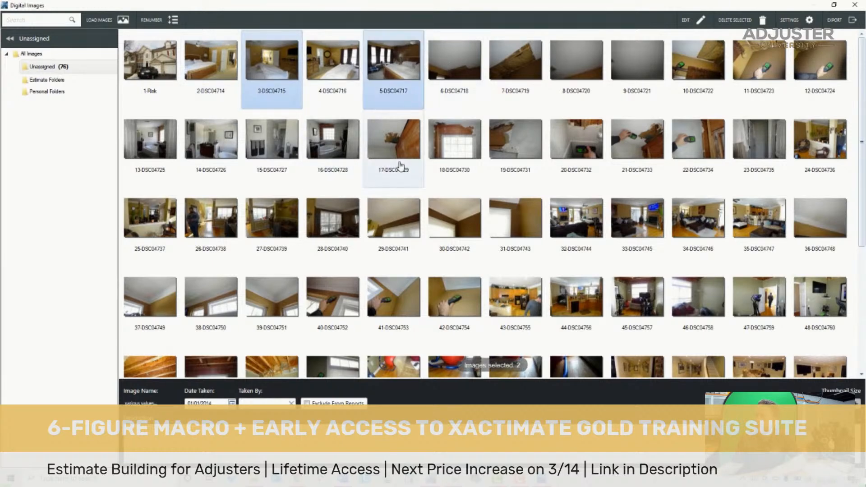
{"action": "left_click", "coordinate": [400, 168], "text": "ctrl"}
{"action": "left_click", "coordinate": [572, 196], "text": "ctrl"}
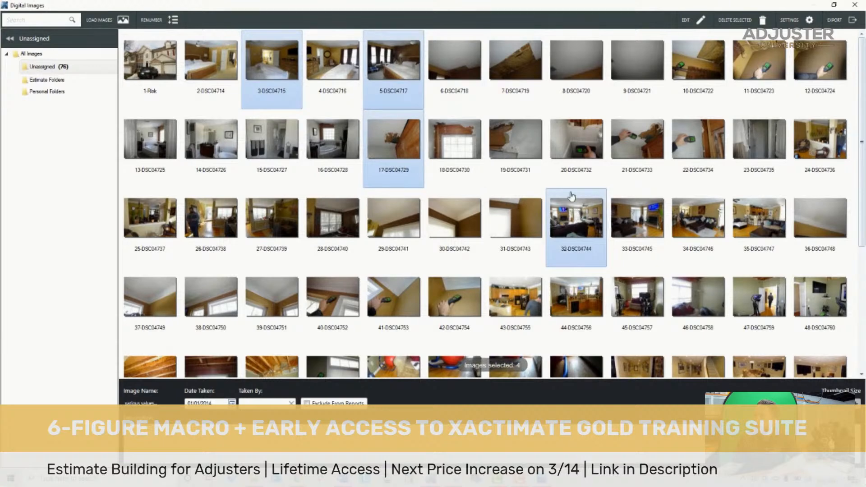
- Select the bedroom photos DSC04714 through DSC04724 and rename them all as Bedroom
{"action": "left_click", "coordinate": [279, 65]}
{"action": "key", "text": "Left"}
{"action": "key", "text": "Left"}
{"action": "key", "text": "Right"}
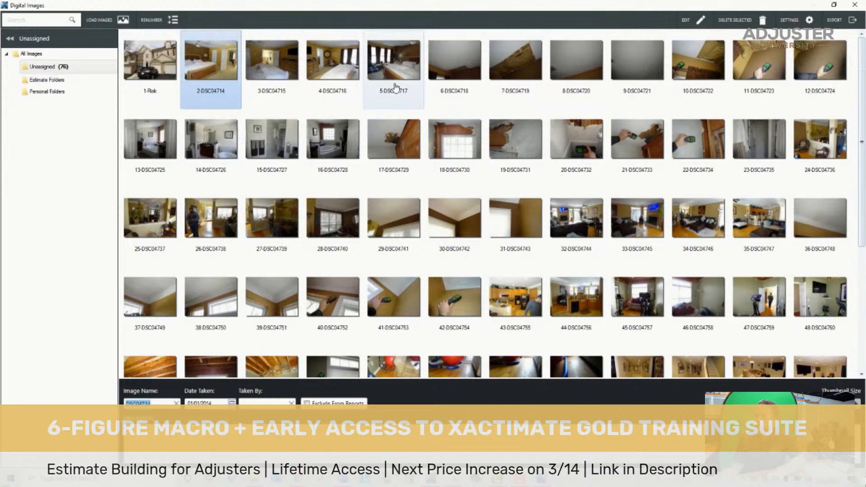
{"action": "key", "text": "shift+Right"}
{"action": "key", "text": "shift+Right"}
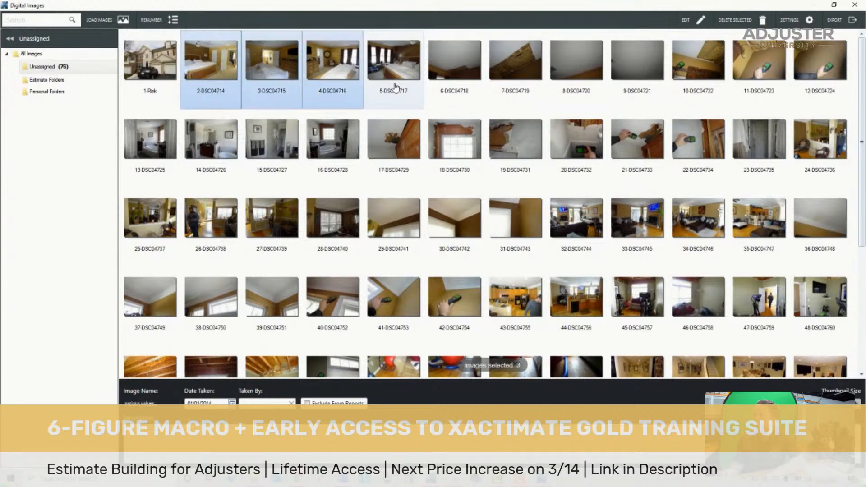
{"action": "key", "text": "shift+Right"}
{"action": "key", "text": "shift+Right"}
{"action": "key", "text": "shift+Right"}
{"action": "key", "text": "shift+Right"}
{"action": "key", "text": "shift+Right"}
{"action": "key", "text": "shift+Right"}
{"action": "key", "text": "shift+Right"}
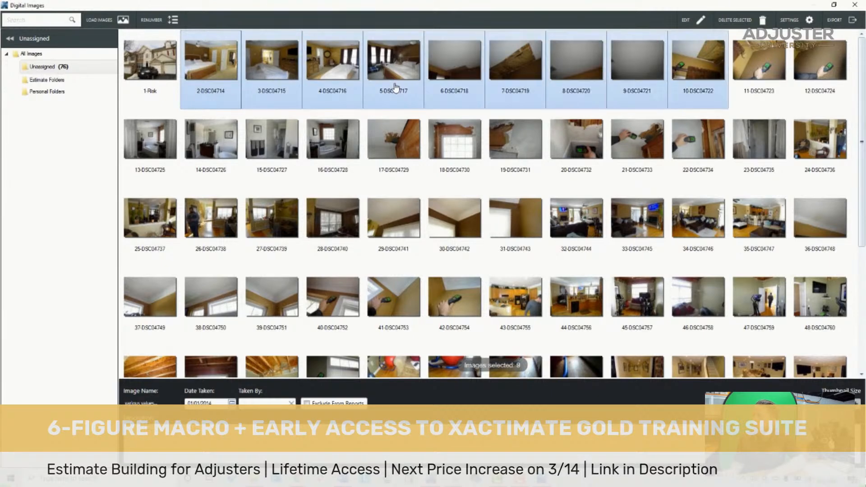
{"action": "key", "text": "shift+Right"}
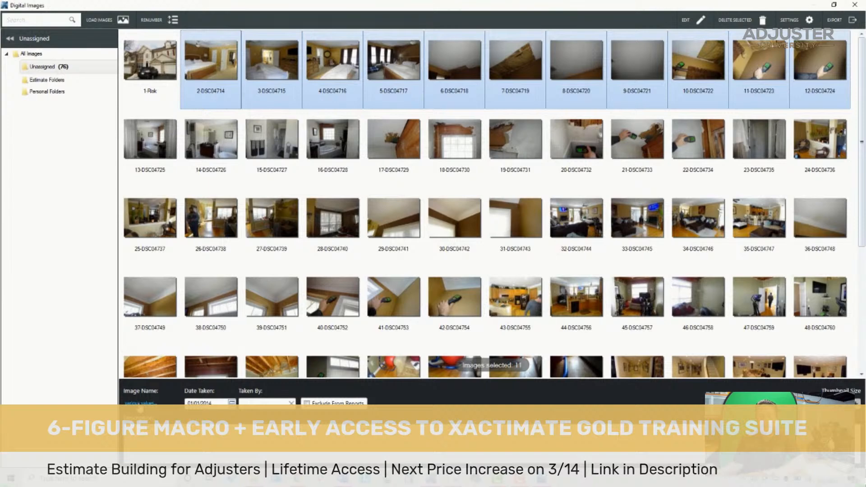
{"action": "left_click", "coordinate": [140, 403]}
{"action": "type", "text": "Bedroom"}
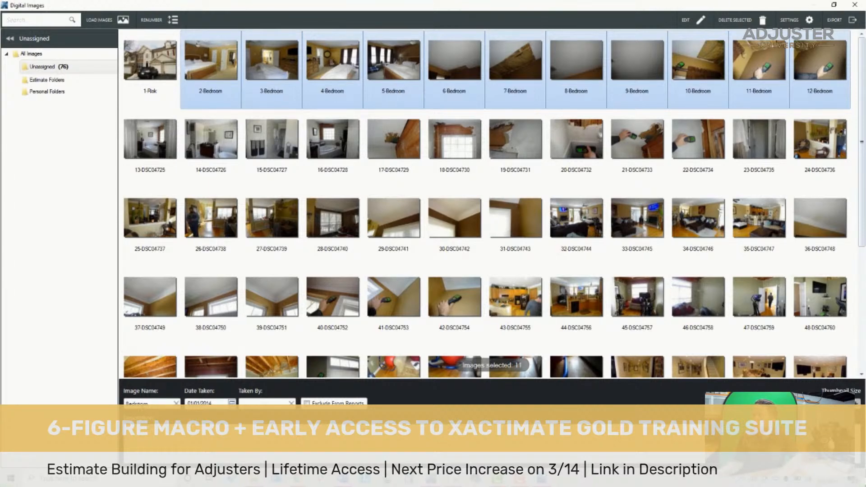
- Select the bathroom photos DSC04725 through DSC04735 and rename them all as Bathroom
{"action": "left_click", "coordinate": [163, 156]}
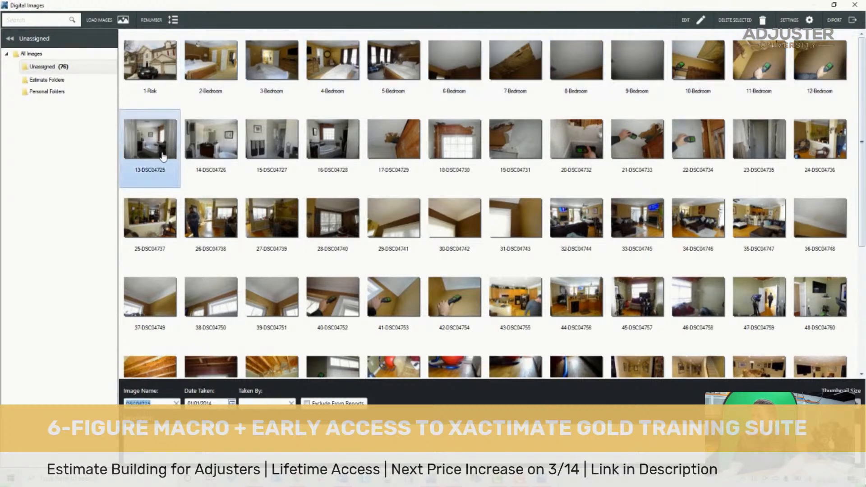
{"action": "key", "text": "shift+Right"}
{"action": "key", "text": "shift+Right"}
{"action": "key", "text": "shift+Right"}
{"action": "key", "text": "shift+Right"}
{"action": "key", "text": "shift+Right"}
{"action": "key", "text": "shift+Right"}
{"action": "key", "text": "shift+Right"}
{"action": "key", "text": "shift+Right"}
{"action": "key", "text": "shift+Right"}
{"action": "key", "text": "shift+Right"}
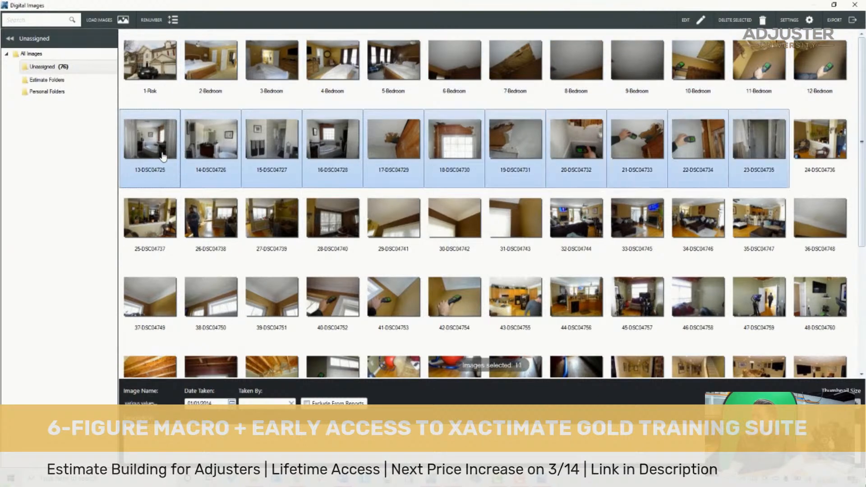
{"action": "left_click", "coordinate": [131, 399]}
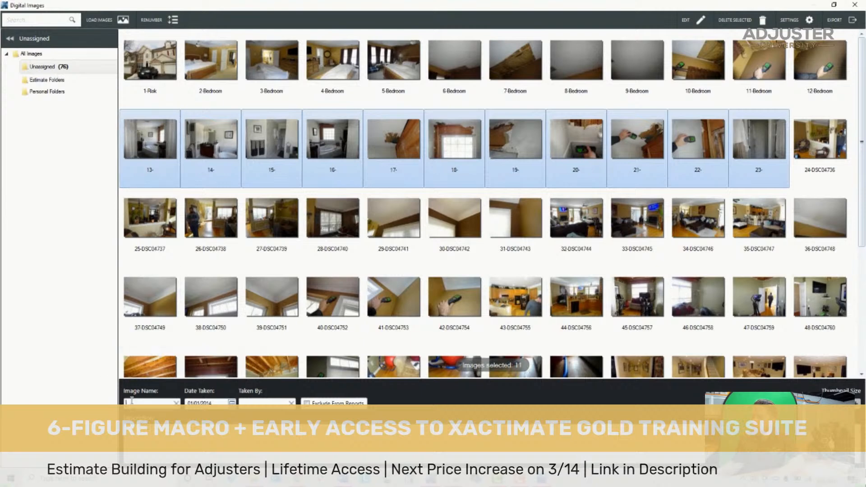
{"action": "type", "text": "Bathroom"}
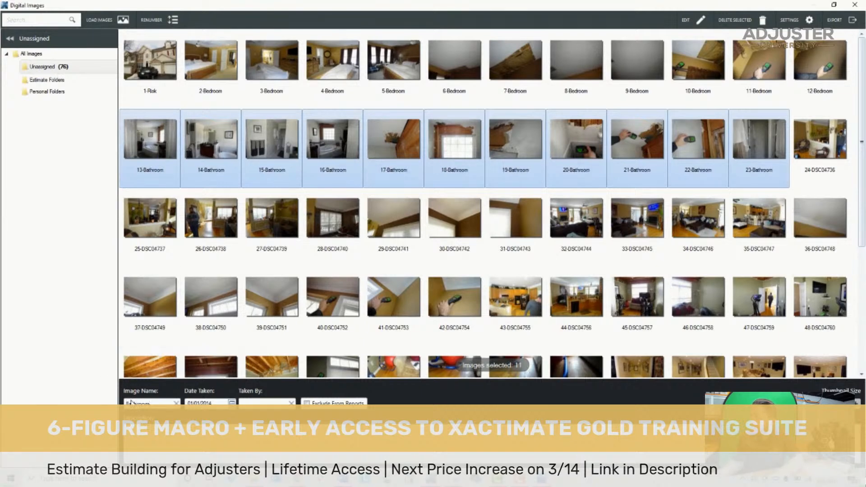
- Select the dining room photos DSC04736 through DSC04743 and rename them all as Dining Room
{"action": "key", "text": "Right"}
{"action": "key", "text": "Right"}
{"action": "key", "text": "Right"}
{"action": "key", "text": "Right"}
{"action": "key", "text": "Right"}
{"action": "key", "text": "Right"}
{"action": "key", "text": "Right"}
{"action": "key", "text": "Right"}
{"action": "key", "text": "Right"}
{"action": "key", "text": "Right"}
{"action": "key", "text": "Right"}
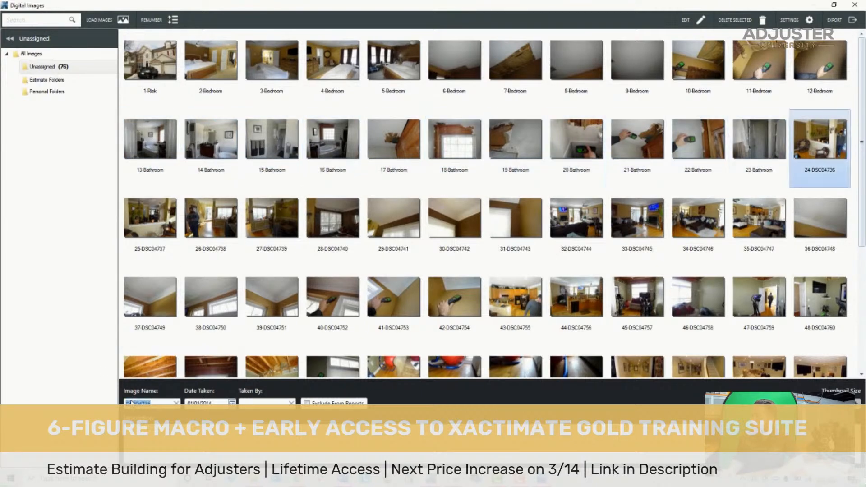
{"action": "key", "text": "shift+Right"}
{"action": "key", "text": "shift+Right"}
{"action": "key", "text": "shift+Right"}
{"action": "key", "text": "shift+Right"}
{"action": "key", "text": "shift+Right"}
{"action": "key", "text": "shift+Right"}
{"action": "key", "text": "shift+Right"}
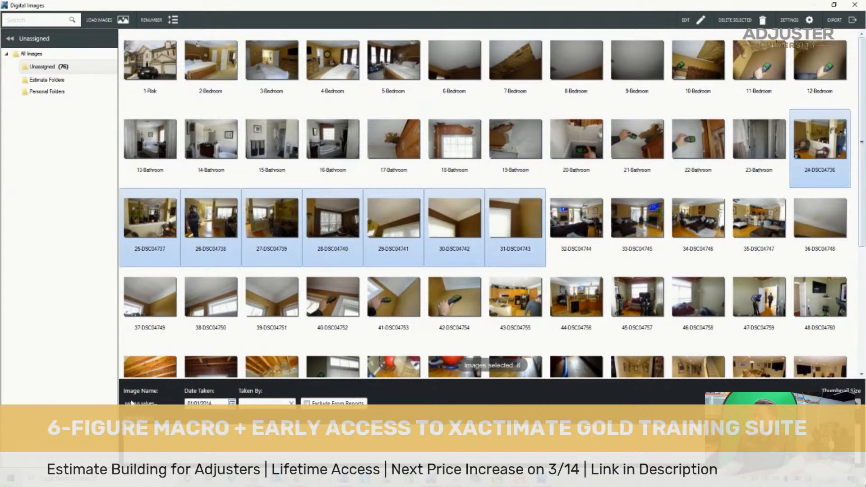
{"action": "left_click", "coordinate": [131, 403]}
{"action": "type", "text": "Dining Room"}
- Select the living room photos DSC04744 through DSC04754 and rename them all as Living Room
{"action": "key", "text": "Right"}
{"action": "key", "text": "Right"}
{"action": "key", "text": "Right"}
{"action": "key", "text": "Right"}
{"action": "key", "text": "Right"}
{"action": "key", "text": "Right"}
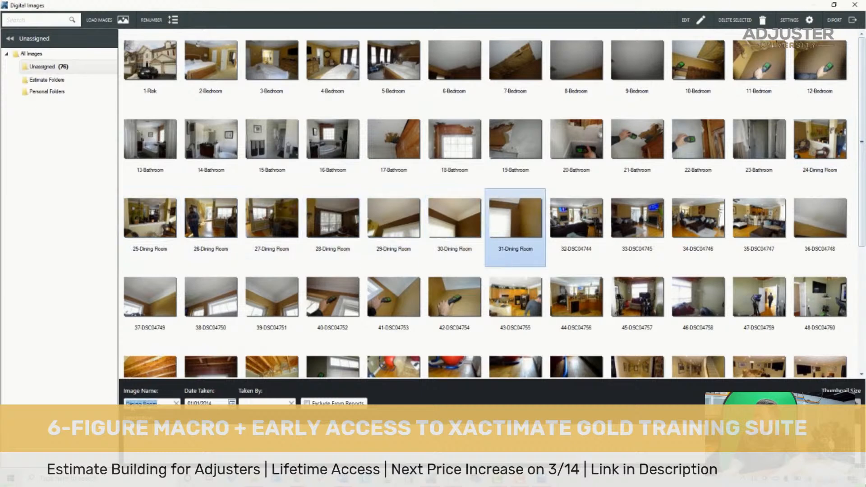
{"action": "key", "text": "Right"}
{"action": "key", "text": "Right"}
{"action": "key", "text": "shift+Right"}
{"action": "key", "text": "shift+Right"}
{"action": "key", "text": "shift+Right"}
{"action": "key", "text": "shift+Right"}
{"action": "key", "text": "shift+Right"}
{"action": "key", "text": "shift+Right"}
{"action": "key", "text": "shift+Right"}
{"action": "key", "text": "shift+Right"}
{"action": "key", "text": "shift+Left"}
{"action": "left_click", "coordinate": [132, 404]}
{"action": "type", "text": "Living Room"}
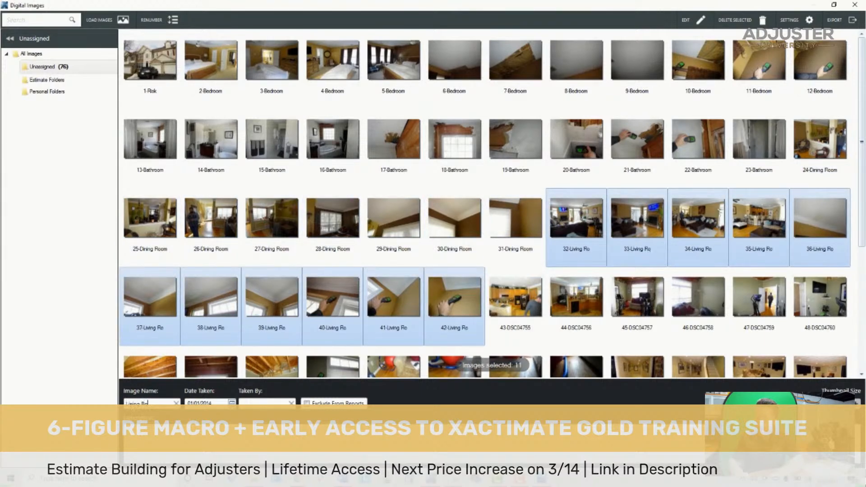
{"action": "key", "text": "Return"}
{"action": "key", "text": "Return"}
{"action": "key", "text": "Return"}
{"action": "key", "text": "Return"}
{"action": "key", "text": "Return"}
{"action": "key", "text": "Return"}
{"action": "key", "text": "Return"}
{"action": "key", "text": "Return"}
{"action": "key", "text": "Return"}
{"action": "key", "text": "Return"}
{"action": "key", "text": "Return"}
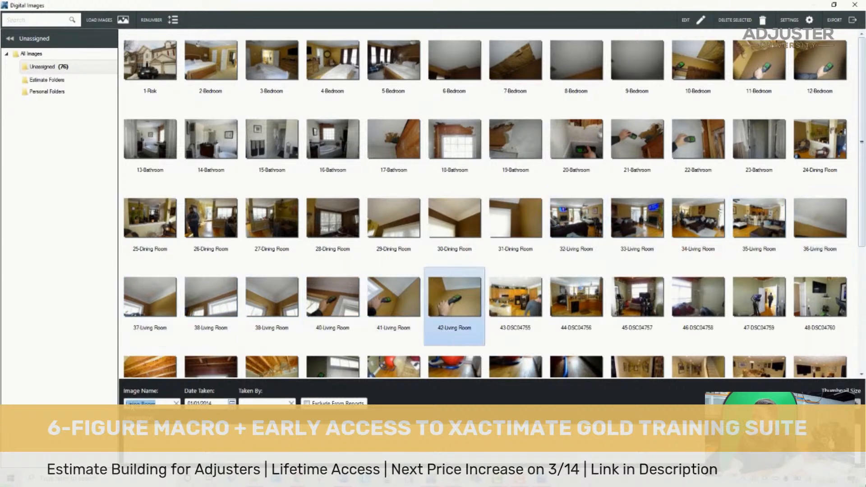
- Select the kitchen photos DSC04755 and DSC04756 and rename both as Kitchen
{"action": "key", "text": "shift+Right"}
{"action": "key", "text": "shift+Right"}
{"action": "key", "text": "shift+Right"}
{"action": "key", "text": "shift+Left"}
{"action": "key", "text": "shift+Left"}
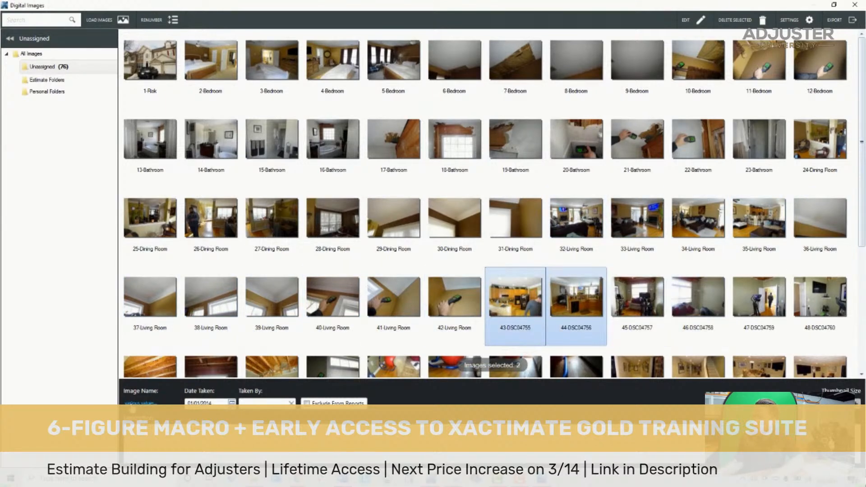
{"action": "left_click", "coordinate": [131, 403]}
{"action": "type", "text": "Kitchen"}
{"action": "key", "text": "Return"}
- Select the office photos DSC04757 through DSC04768 and rename them all as Office
{"action": "key", "text": "shift+Right"}
{"action": "key", "text": "shift+Right"}
{"action": "key", "text": "shift+Right"}
{"action": "key", "text": "shift+Right"}
{"action": "key", "text": "shift+Right"}
{"action": "key", "text": "shift+Right"}
{"action": "key", "text": "shift+Right"}
{"action": "key", "text": "shift+Right"}
{"action": "key", "text": "shift+Right"}
{"action": "key", "text": "shift+Right"}
{"action": "key", "text": "shift+Right"}
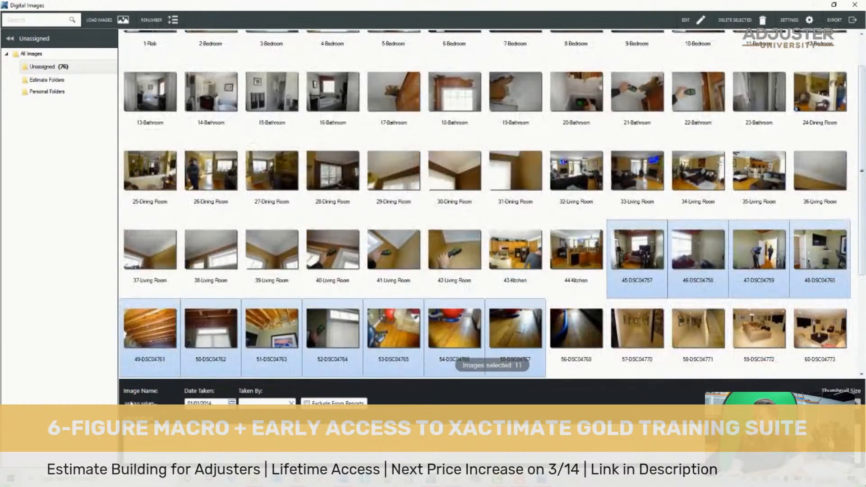
{"action": "left_click", "coordinate": [130, 402]}
{"action": "type", "text": "Office"}
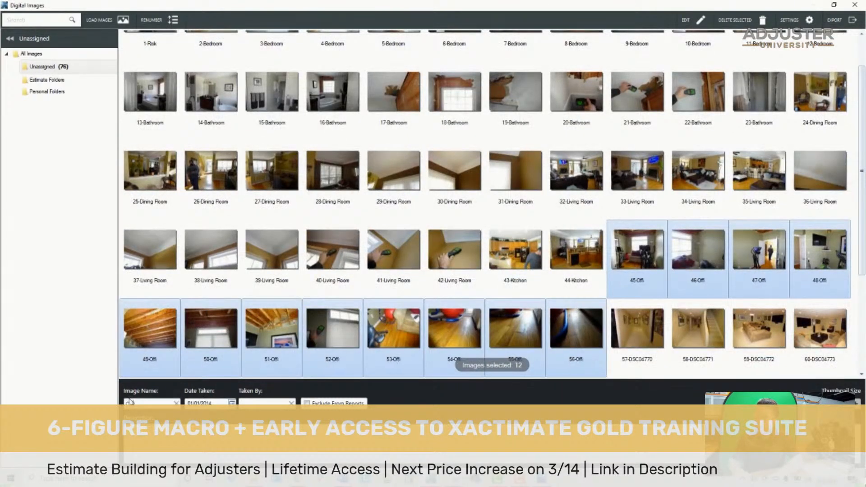
{"action": "key", "text": "Return"}
- Select the hallway photos DSC04770 and DSC04771 and rename both as Landing Area
{"action": "key", "text": "Right"}
{"action": "key", "text": "Right"}
{"action": "key", "text": "Right"}
{"action": "key", "text": "Right"}
{"action": "key", "text": "Down"}
{"action": "key", "text": "Left"}
{"action": "key", "text": "Left"}
{"action": "key", "text": "Left"}
{"action": "key", "text": "Left"}
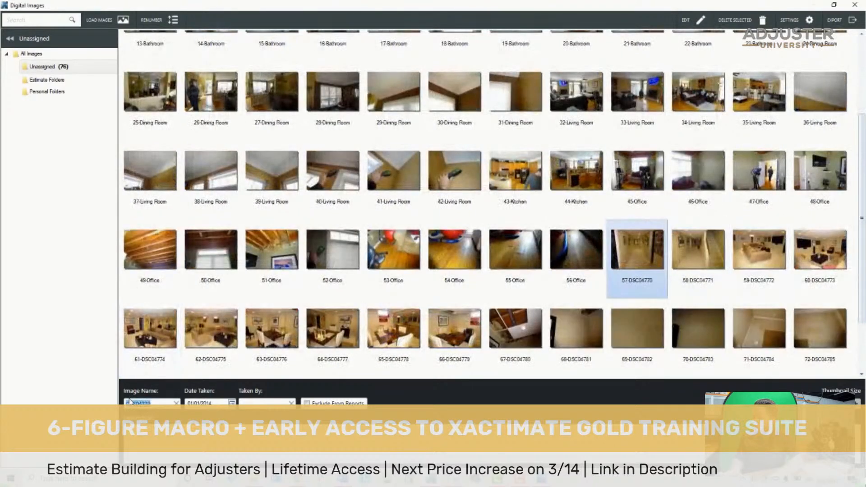
{"action": "key", "text": "shift+Right"}
{"action": "key", "text": "shift+Right"}
{"action": "key", "text": "shift+Right"}
{"action": "key", "text": "shift+Left"}
{"action": "key", "text": "shift+Left"}
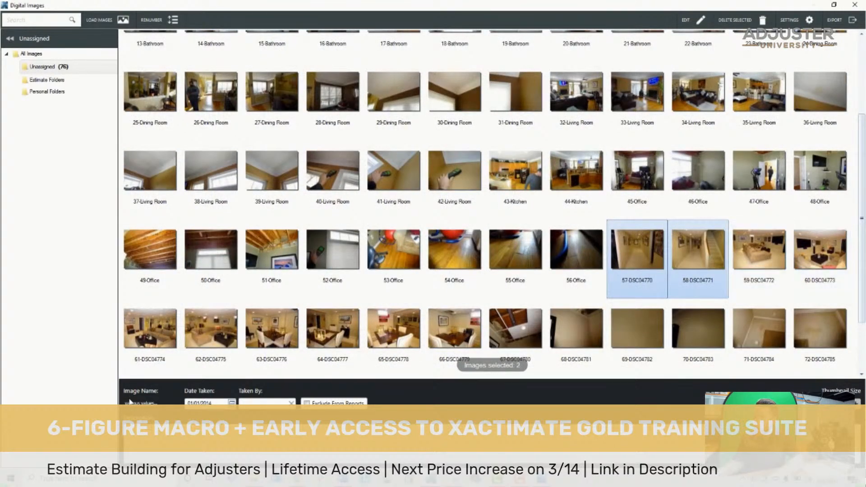
{"action": "left_click", "coordinate": [130, 399]}
{"action": "type", "text": "laning"}
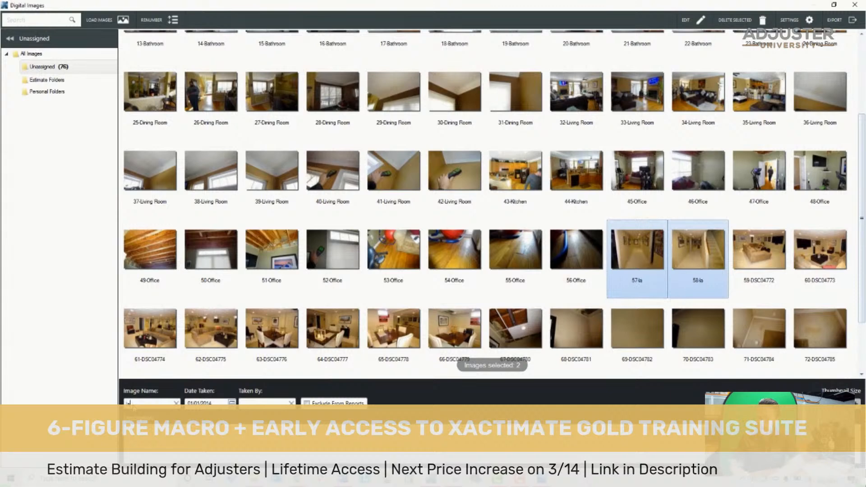
{"action": "key", "text": "BackSpace"}
{"action": "key", "text": "BackSpace"}
{"action": "key", "text": "BackSpace"}
{"action": "key", "text": "BackSpace"}
{"action": "key", "text": "BackSpace"}
{"action": "key", "text": "BackSpace"}
{"action": "type", "text": "Landing Area"}
{"action": "key", "text": "Return"}
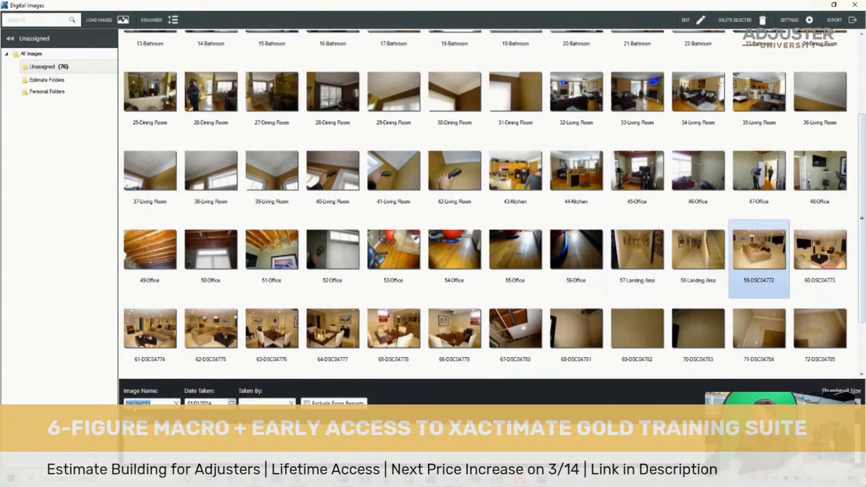
{"action": "key", "text": "shift+Right"}
{"action": "key", "text": "shift+Right"}
{"action": "key", "text": "shift+Right"}
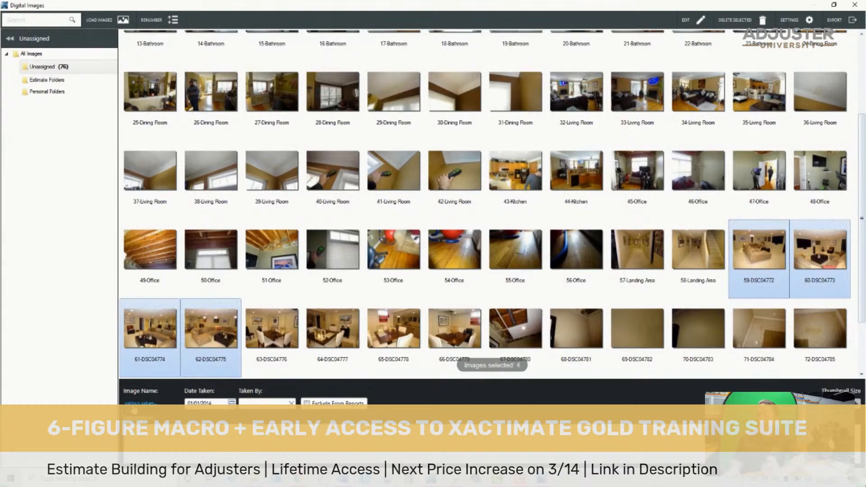
- Select the first group of living room photos, 32 through 42, and rename them all as Living Room 1
{"action": "key", "text": "Up"}
{"action": "key", "text": "Up"}
{"action": "key", "text": "Up"}
{"action": "key", "text": "Up"}
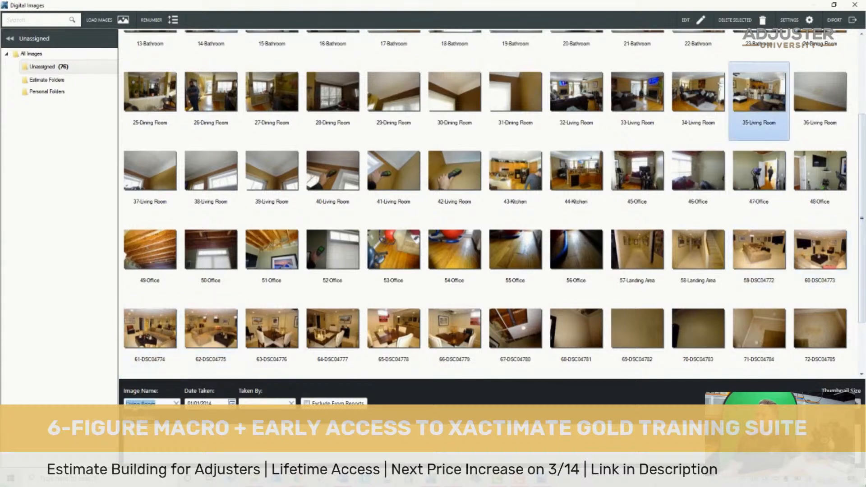
{"action": "key", "text": "Left"}
{"action": "key", "text": "Left"}
{"action": "key", "text": "Left"}
{"action": "key", "text": "Down"}
{"action": "key", "text": "Down"}
{"action": "key", "text": "Left"}
{"action": "key", "text": "Left"}
{"action": "key", "text": "Right"}
{"action": "key", "text": "Right"}
{"action": "key", "text": "shift+Right"}
{"action": "key", "text": "shift+Right"}
{"action": "key", "text": "shift+Right"}
{"action": "key", "text": "shift+Right"}
{"action": "key", "text": "shift+Right"}
{"action": "key", "text": "shift+Right"}
{"action": "key", "text": "shift+Right"}
{"action": "key", "text": "shift+Right"}
{"action": "key", "text": "shift+Right"}
{"action": "key", "text": "shift+Right"}
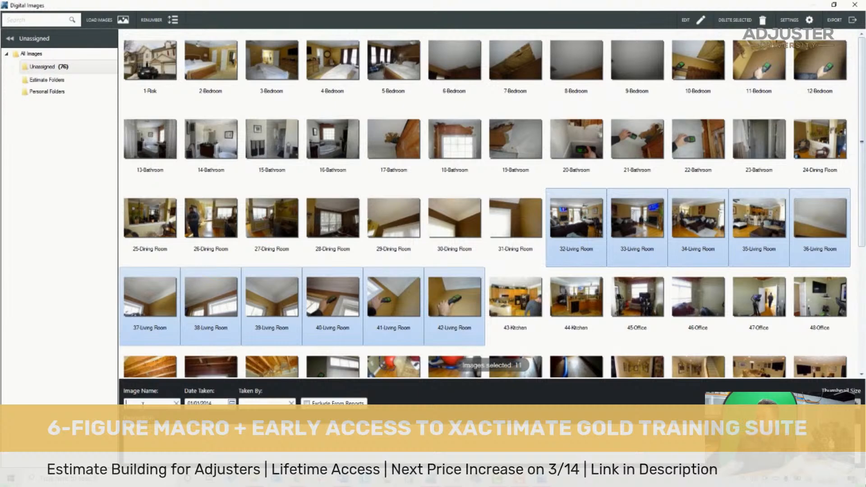
{"action": "type", "text": "1"}
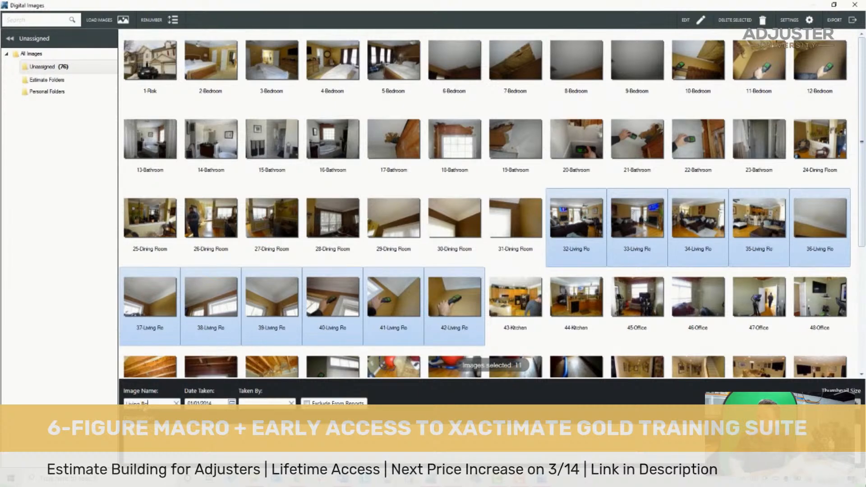
{"action": "key", "text": "Return"}
{"action": "key", "text": "ctrl+c"}
- Select the second living room's photos DSC04772 through DSC04775 and rename them all as Living Room 2
{"action": "key", "text": "Down"}
{"action": "key", "text": "Down"}
{"action": "key", "text": "Down"}
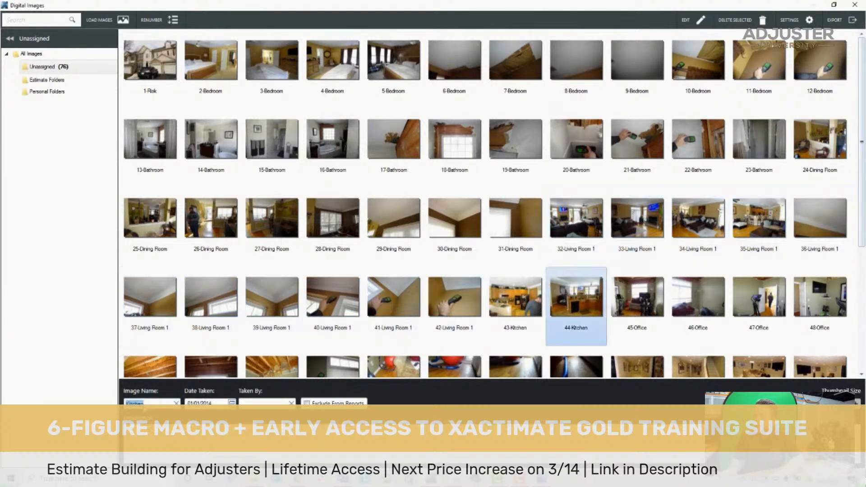
{"action": "key", "text": "Left"}
{"action": "key", "text": "Left"}
{"action": "key", "text": "Left"}
{"action": "key", "text": "Left"}
{"action": "key", "text": "Left"}
{"action": "key", "text": "Left"}
{"action": "key", "text": "Left"}
{"action": "key", "text": "Left"}
{"action": "key", "text": "Left"}
{"action": "key", "text": "Left"}
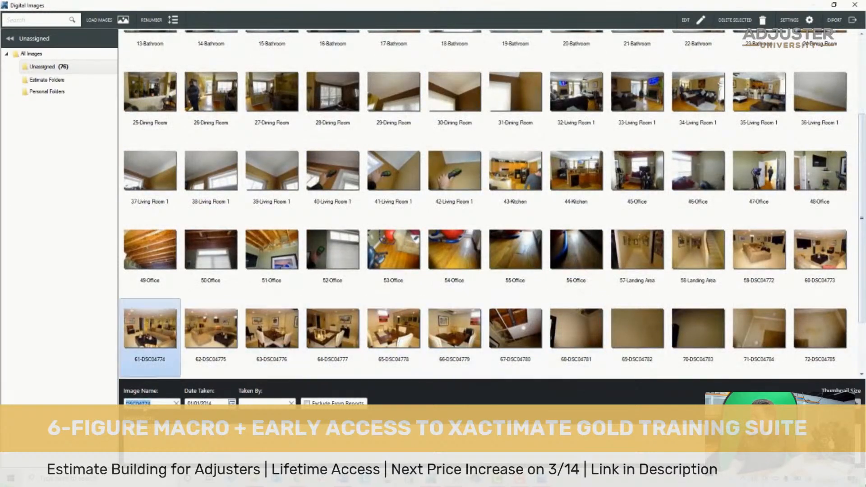
{"action": "key", "text": "Right"}
{"action": "key", "text": "shift+Right"}
{"action": "key", "text": "shift+Right"}
{"action": "key", "text": "shift+Right"}
{"action": "key", "text": "ctrl+v"}
{"action": "key", "text": "BackSpace"}
{"action": "type", "text": "2"}
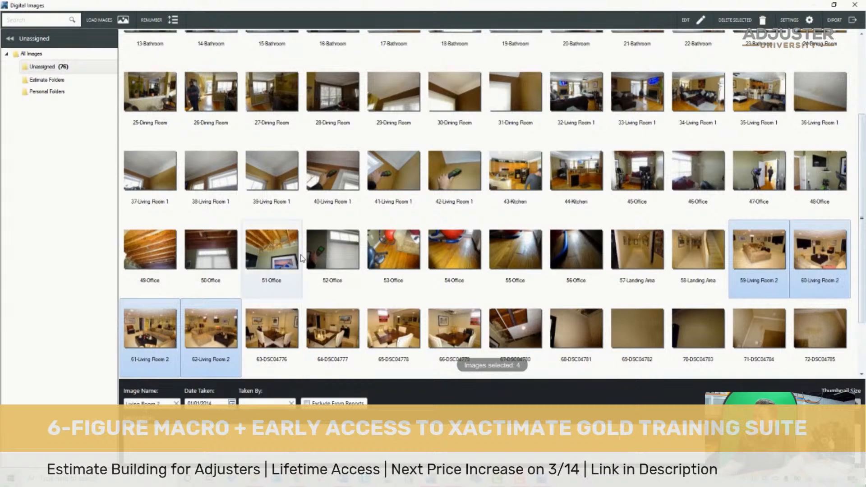
- Select the first group of dining room photos, 24 through 31, and rename them all as Dining Room 1
{"action": "left_click", "coordinate": [256, 119]}
{"action": "key", "text": "shift+Left"}
{"action": "key", "text": "shift+Left"}
{"action": "key", "text": "shift+Left"}
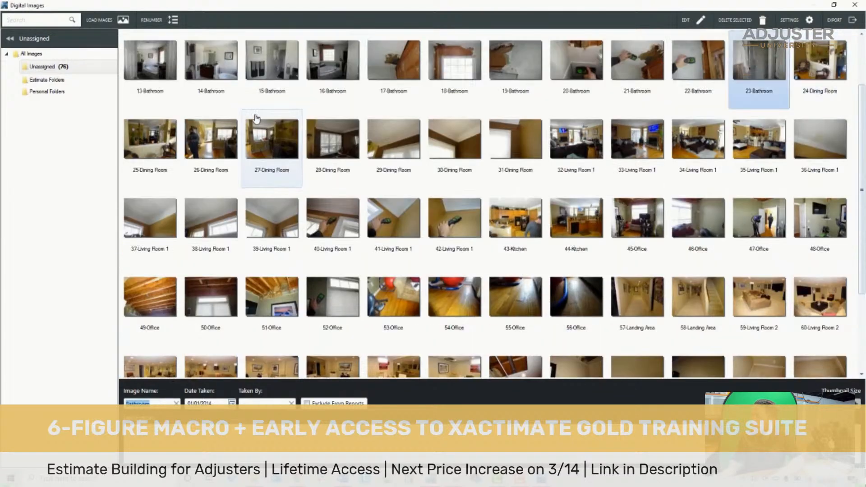
{"action": "key", "text": "shift+Right"}
{"action": "key", "text": "shift+Right"}
{"action": "key", "text": "shift+Right"}
{"action": "key", "text": "shift+Right"}
{"action": "key", "text": "shift+Right"}
{"action": "key", "text": "shift+Left"}
{"action": "left_click", "coordinate": [140, 401]}
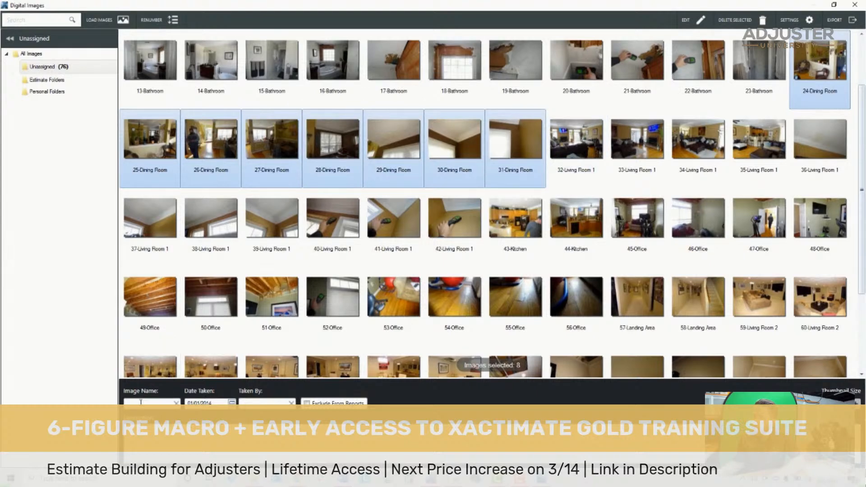
{"action": "type", "text": "iniing Room"}
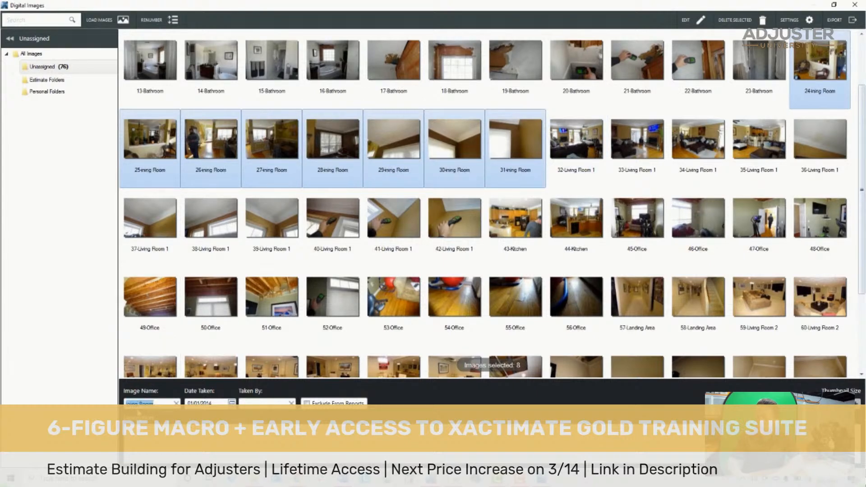
{"action": "type", "text": " 1"}
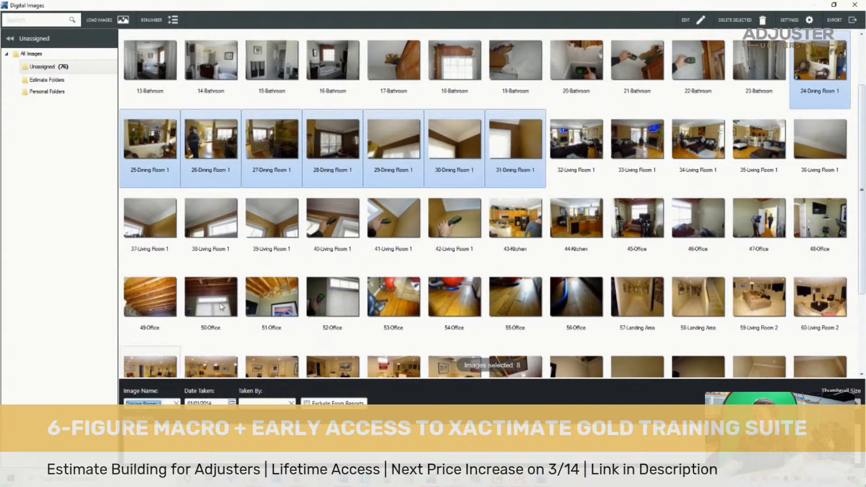
- Select the second dining room's photos DSC04776 through DSC04785 and rename them all as Dining Room 2
{"action": "scroll", "coordinate": [266, 308], "scroll_direction": "down", "scroll_amount": 2}
{"action": "left_click", "coordinate": [266, 307]}
{"action": "key", "text": "shift+Right"}
{"action": "key", "text": "shift+Right"}
{"action": "key", "text": "shift+Right"}
{"action": "key", "text": "shift+Right"}
{"action": "key", "text": "shift+Right"}
{"action": "key", "text": "shift+Right"}
{"action": "key", "text": "shift+Right"}
{"action": "key", "text": "shift+Right"}
{"action": "key", "text": "shift+Right"}
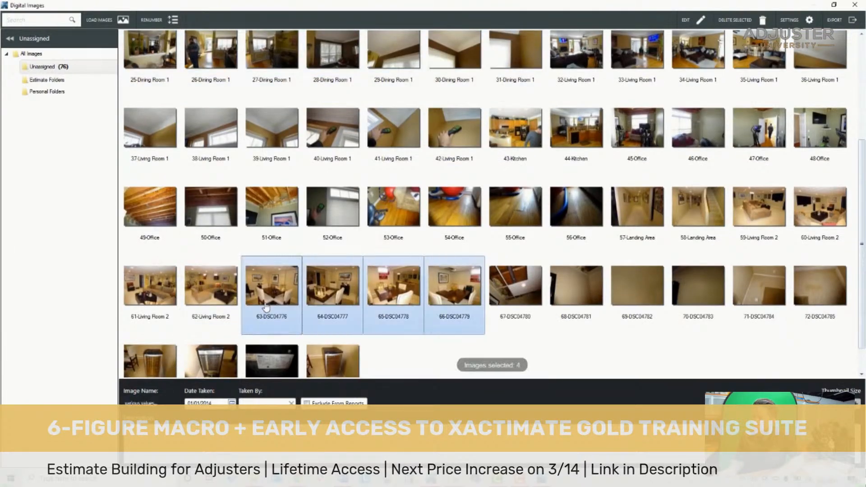
{"action": "left_click", "coordinate": [176, 402]}
{"action": "type", "text": "Dining Room 2"}
{"action": "key", "text": "Down"}
{"action": "key", "text": "Left"}
{"action": "key", "text": "Left"}
{"action": "key", "text": "shift+Right"}
{"action": "key", "text": "shift+Right"}
{"action": "key", "text": "Left"}
{"action": "key", "text": "Right"}
{"action": "key", "text": "Right"}
{"action": "key", "text": "Right"}
{"action": "key", "text": "Left"}
{"action": "key", "text": "Left"}
{"action": "key", "text": "Delete"}
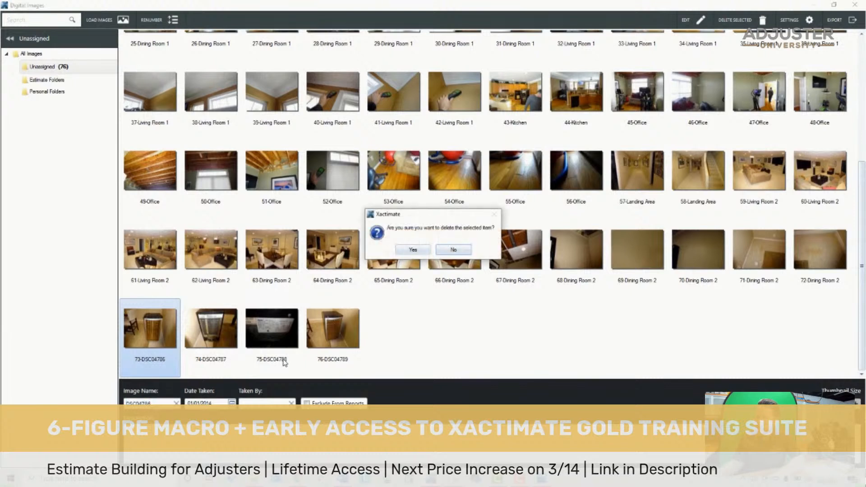
{"action": "left_click", "coordinate": [434, 251]}
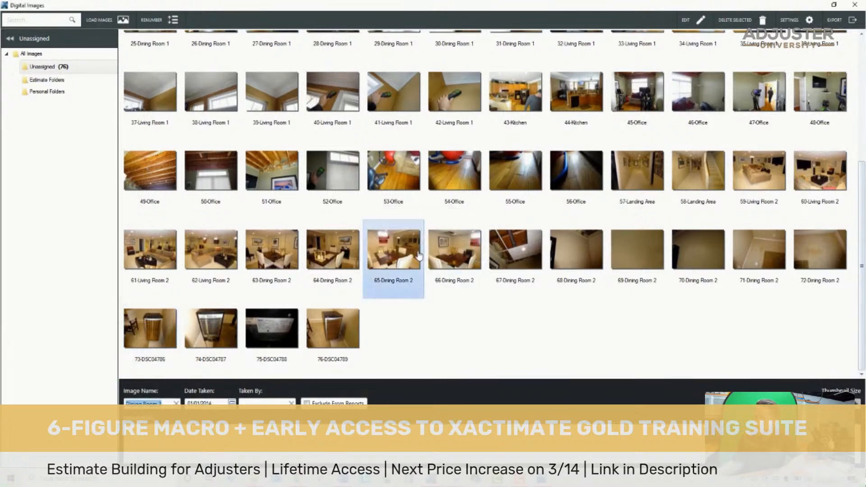
- Delete photo DSC04786 and move photo DSC04789 ahead of DSC04787
{"action": "left_click", "coordinate": [157, 328]}
{"action": "key", "text": "Delete"}
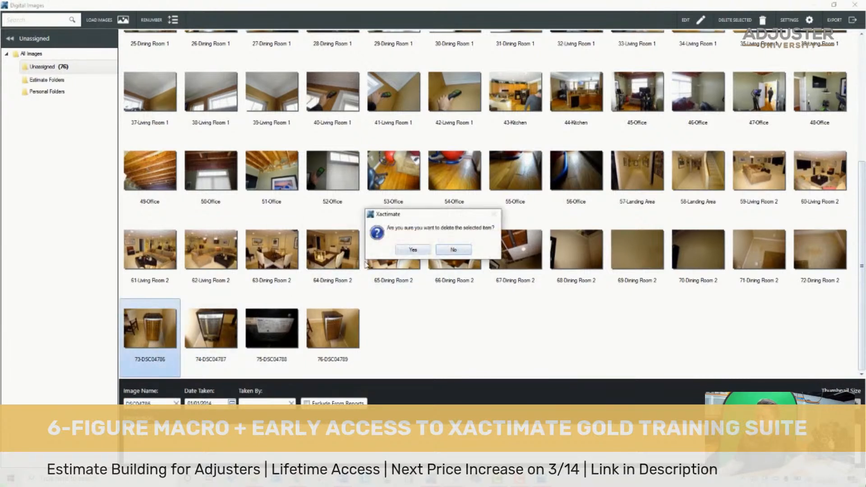
{"action": "left_click", "coordinate": [407, 251]}
{"action": "left_click", "coordinate": [279, 328]}
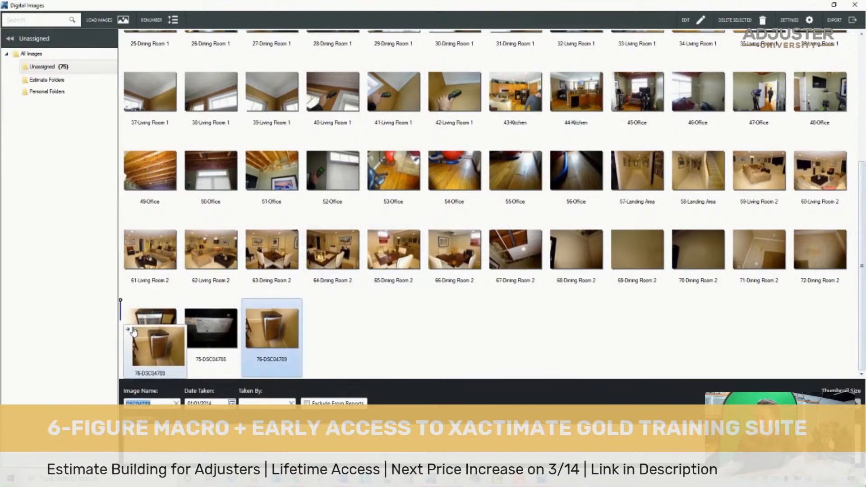
- Select the last three photos, DSC04789, DSC04787 and DSC04788, and rename them all as Personal Property
{"action": "scroll", "coordinate": [208, 303], "scroll_direction": "down", "scroll_amount": 5}
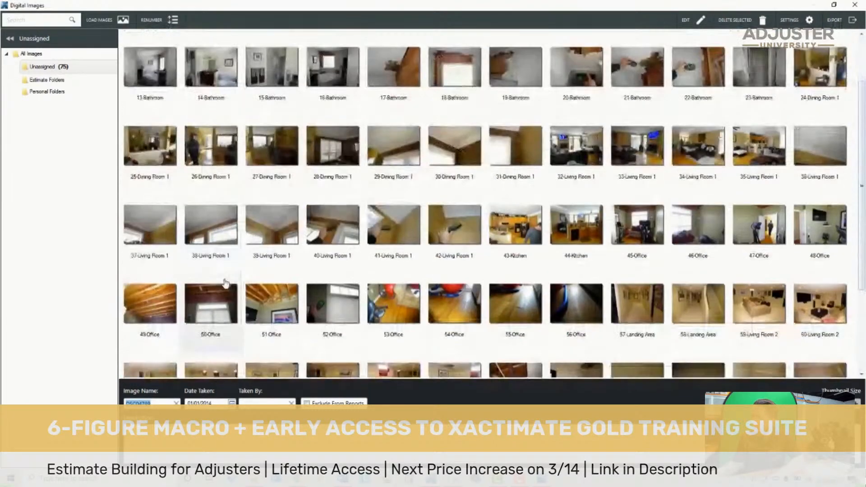
{"action": "left_click", "coordinate": [280, 342], "text": "shift"}
{"action": "left_click", "coordinate": [137, 402]}
{"action": "type", "text": "Personal Property"}
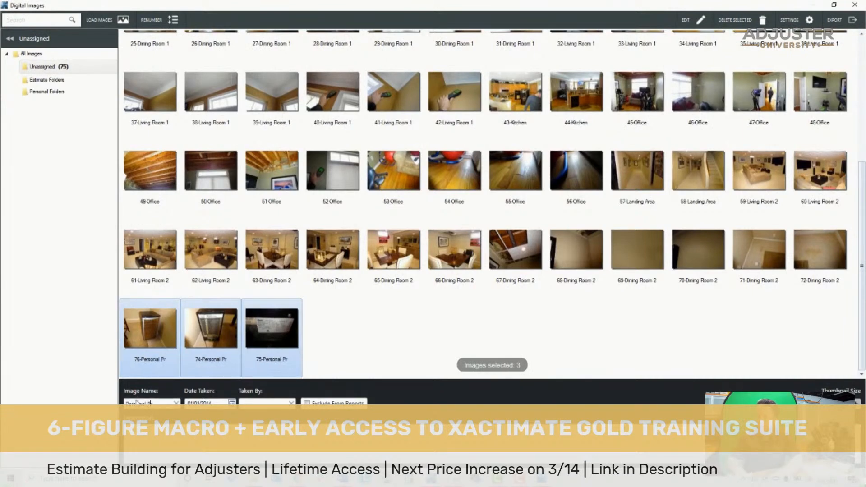
- Highlight the bedroom and bathroom photos 2 through 23 together, and select photo 24 of Dining Room 1 instead
{"action": "scroll", "coordinate": [390, 181], "scroll_direction": "up", "scroll_amount": 5}
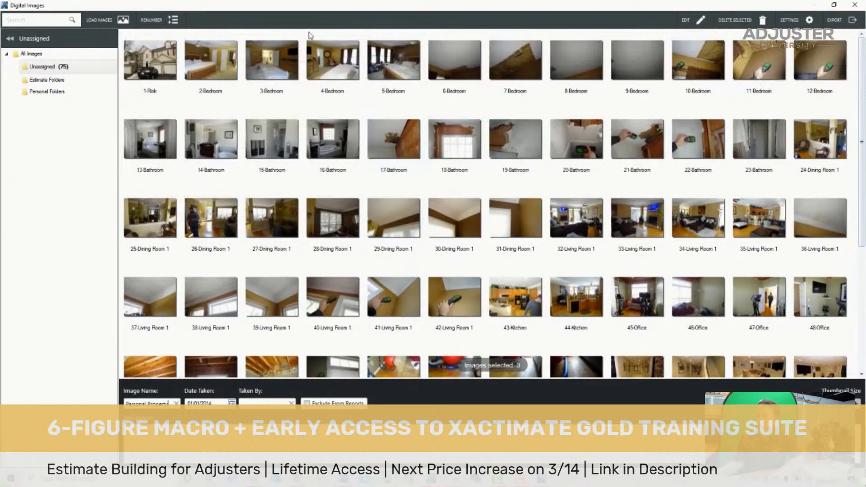
{"action": "left_click", "coordinate": [189, 61]}
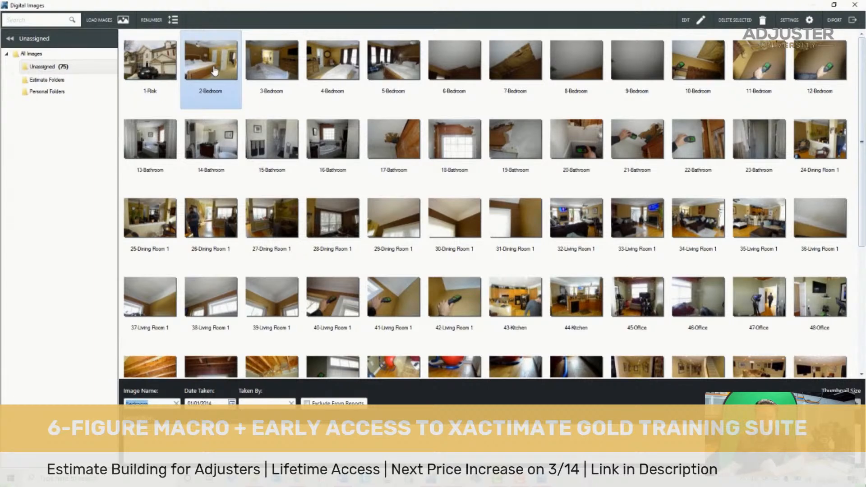
{"action": "key", "text": "shift+Down"}
{"action": "key", "text": "shift+Right"}
{"action": "key", "text": "shift+Right"}
{"action": "key", "text": "shift+Right"}
{"action": "key", "text": "shift+Right"}
{"action": "key", "text": "shift+Right"}
{"action": "key", "text": "shift+Right"}
{"action": "key", "text": "shift+Right"}
{"action": "key", "text": "shift+Right"}
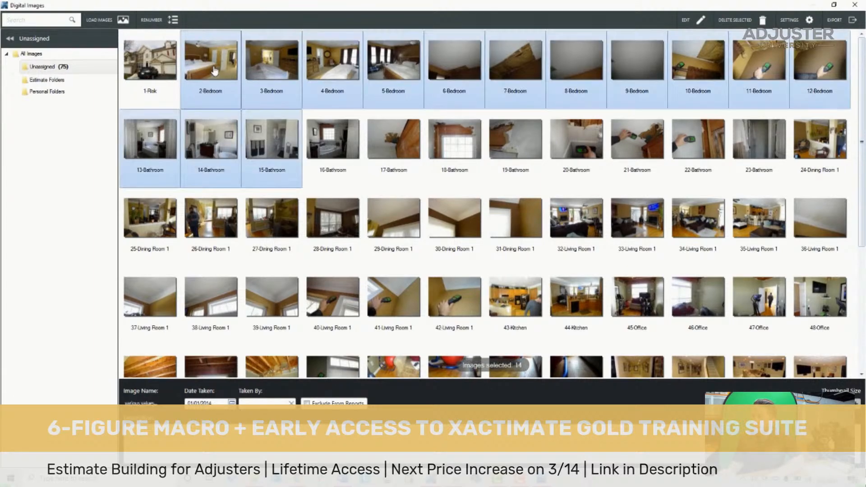
{"action": "key", "text": "shift+Right"}
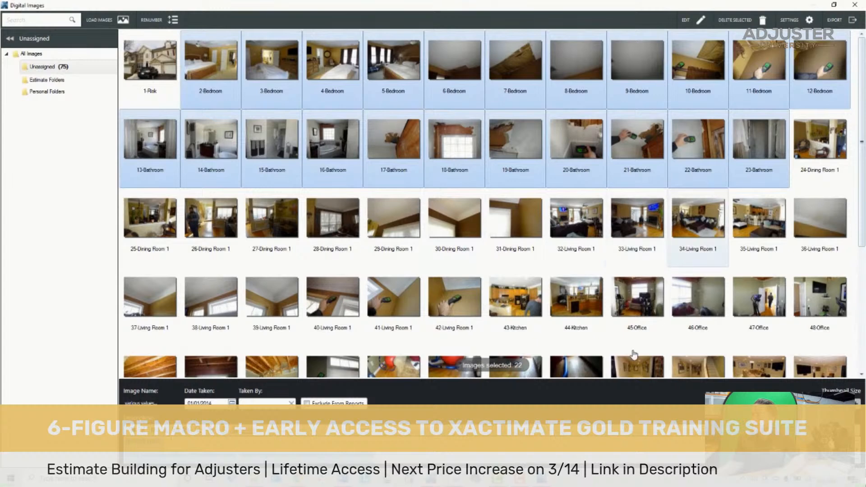
{"action": "left_click", "coordinate": [828, 157]}
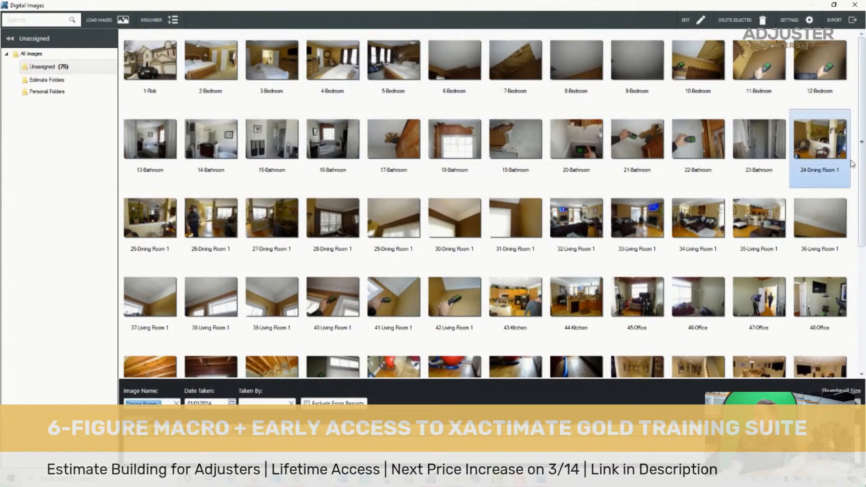
- Extend the selection from photo 24 of Dining Room 1 through office photo 56
{"action": "key", "text": "shift+Down"}
{"action": "key", "text": "shift+Down"}
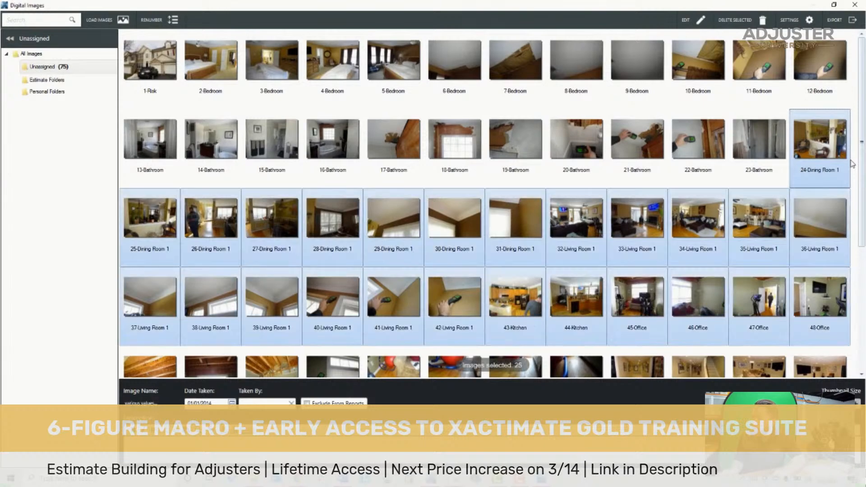
{"action": "key", "text": "shift+Right"}
{"action": "key", "text": "shift+Right"}
{"action": "key", "text": "shift+Right"}
{"action": "key", "text": "shift+Right"}
{"action": "key", "text": "shift+Right"}
{"action": "key", "text": "shift+Right"}
{"action": "key", "text": "shift+Right"}
{"action": "key", "text": "shift+Right"}
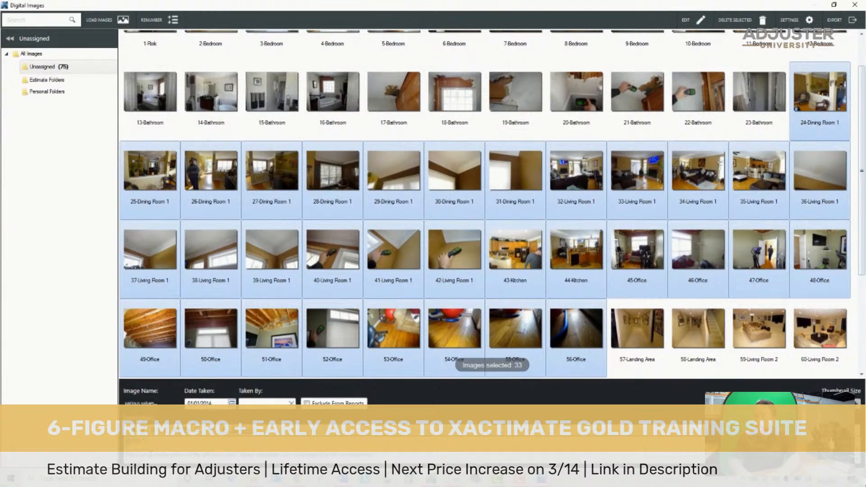
{"action": "scroll", "coordinate": [509, 274], "scroll_direction": "down", "scroll_amount": 1}
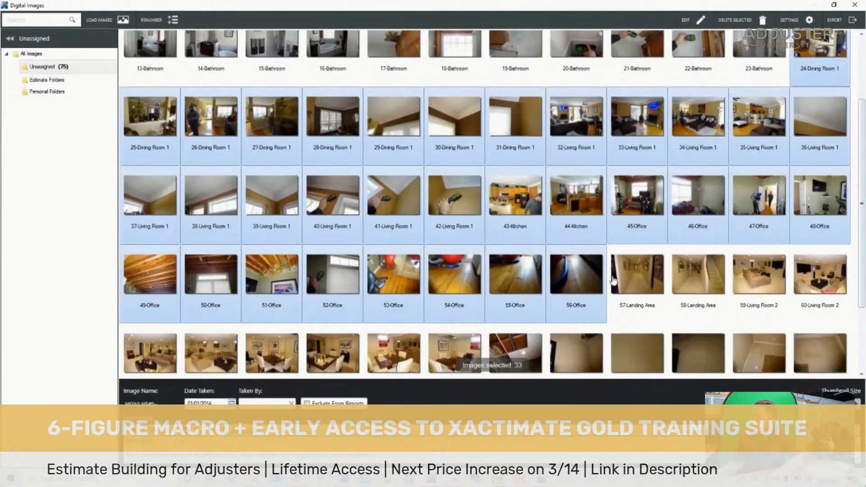
- Highlight the landing area, Living Room 2 and Dining Room 2 photos 57 through 72 together
{"action": "left_click", "coordinate": [637, 275]}
{"action": "scroll", "coordinate": [676, 284], "scroll_direction": "down", "scroll_amount": 2}
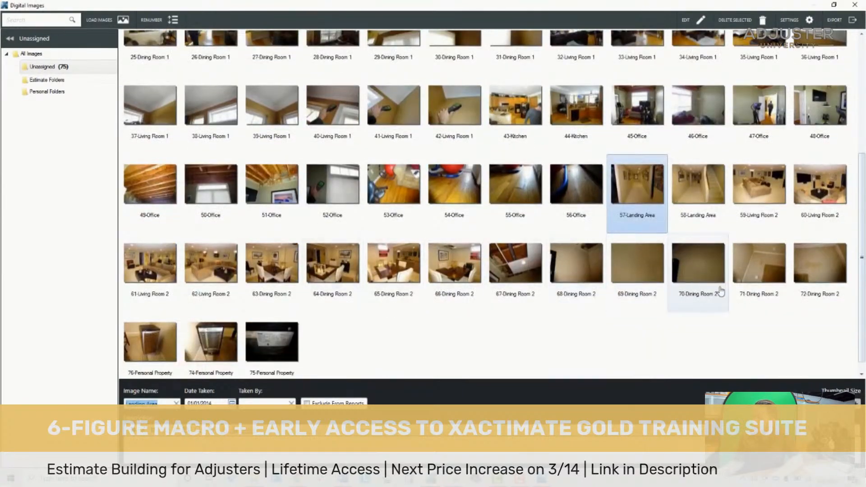
{"action": "left_click", "coordinate": [796, 272], "text": "shift"}
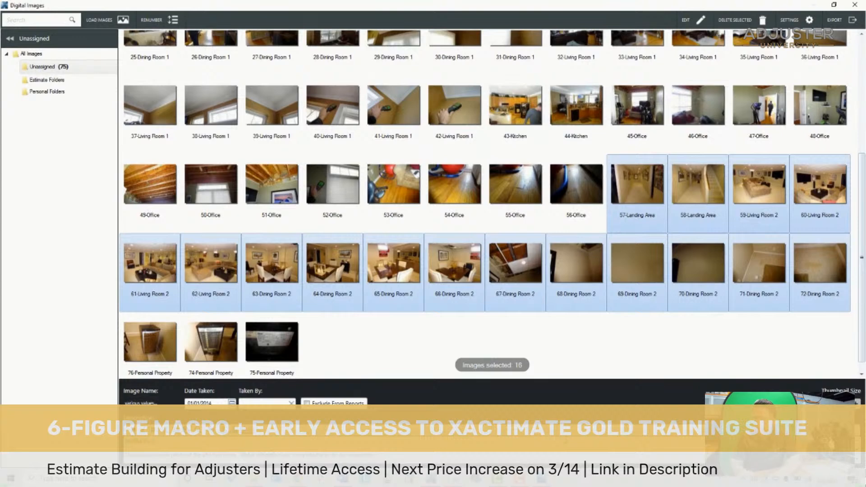
- Highlight the bedroom ceiling photos 6 and 7, followed by the bathroom ceiling photos 17 through 19
{"action": "scroll", "coordinate": [731, 272], "scroll_direction": "up", "scroll_amount": 1}
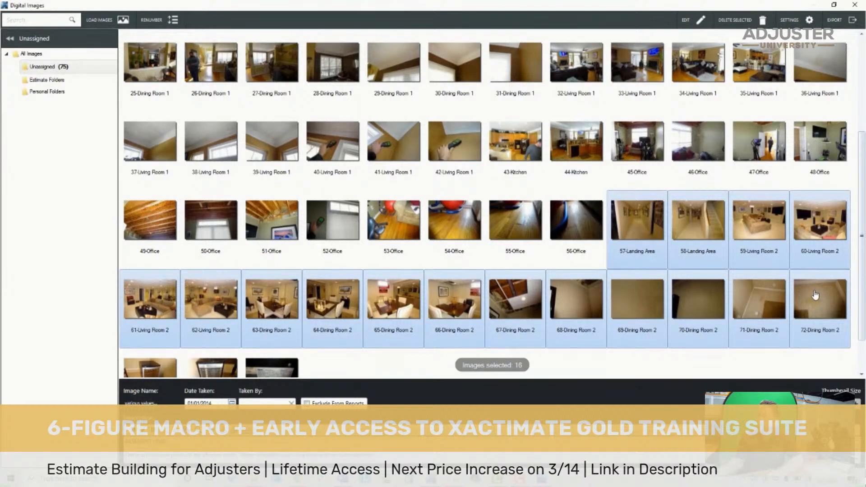
{"action": "scroll", "coordinate": [722, 245], "scroll_direction": "up", "scroll_amount": 3}
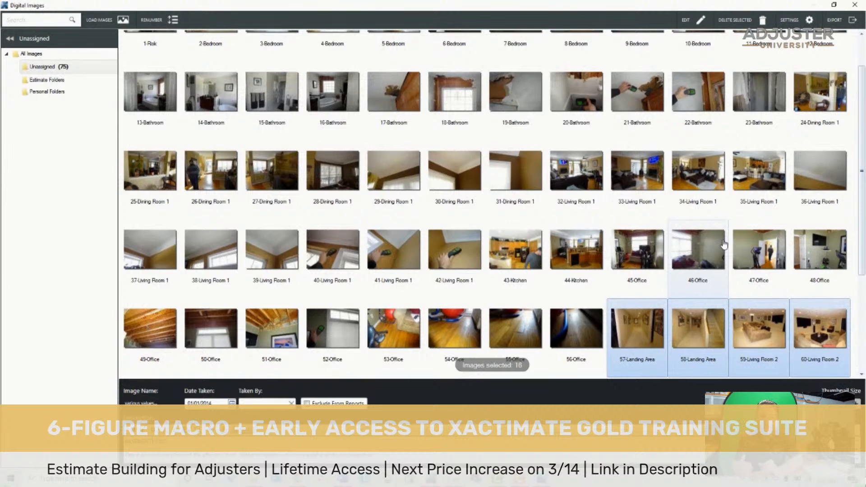
{"action": "scroll", "coordinate": [715, 236], "scroll_direction": "up", "scroll_amount": 2}
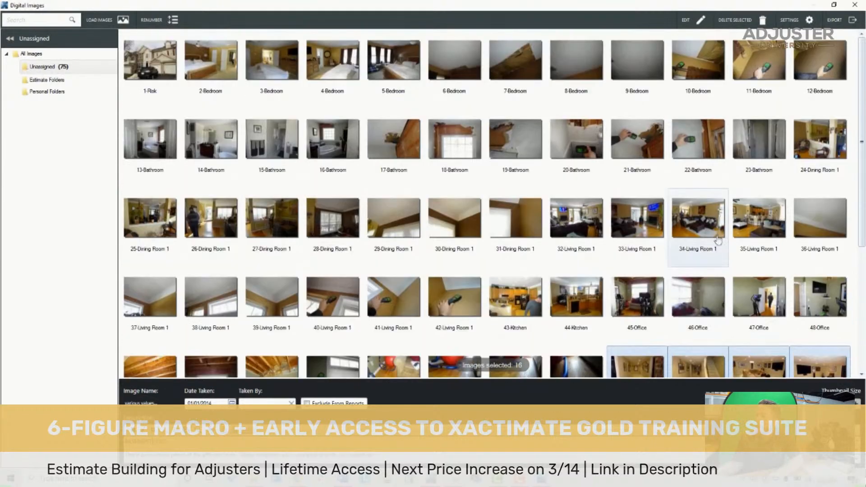
{"action": "left_click", "coordinate": [396, 69]}
{"action": "left_click", "coordinate": [457, 69]}
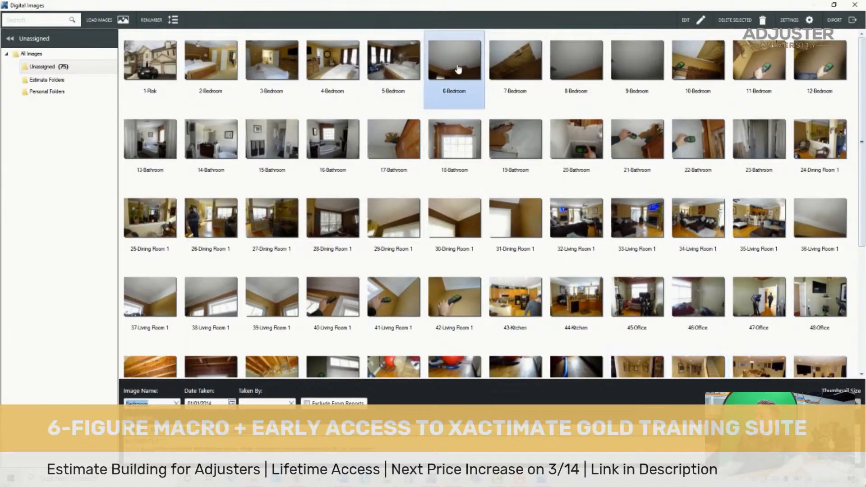
{"action": "left_click", "coordinate": [623, 74], "text": "shift"}
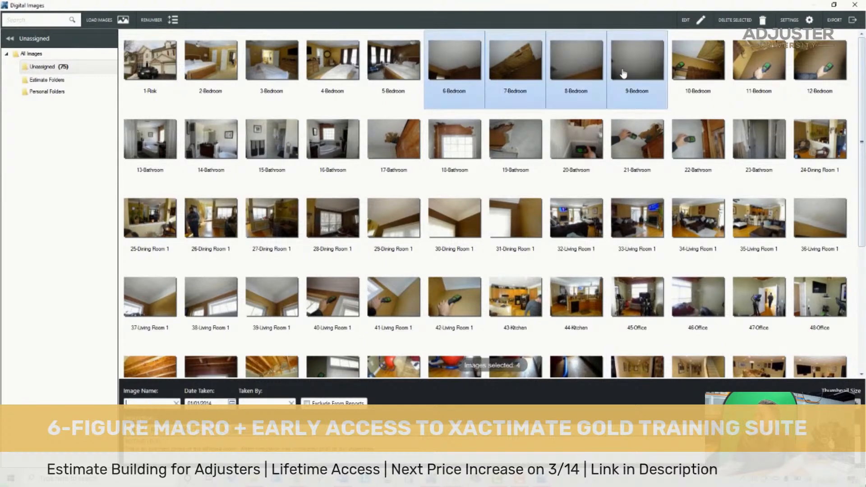
{"action": "left_click", "coordinate": [456, 68]}
{"action": "left_click", "coordinate": [514, 73], "text": "shift"}
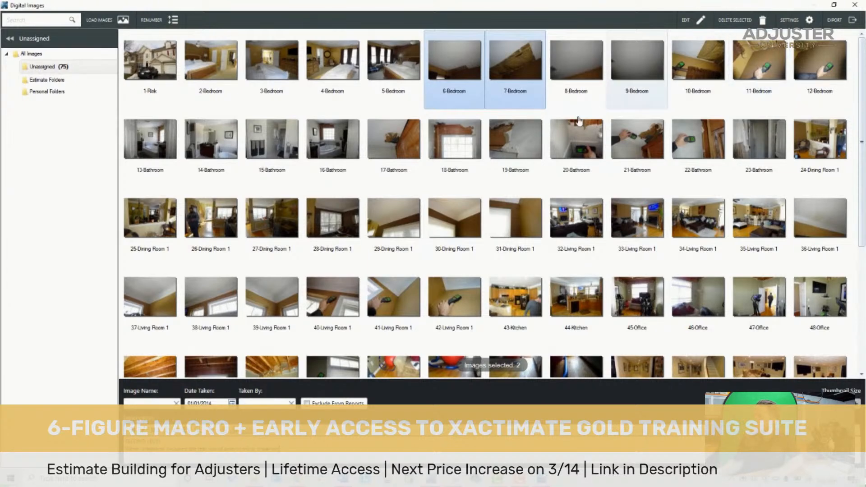
{"action": "left_click", "coordinate": [398, 144]}
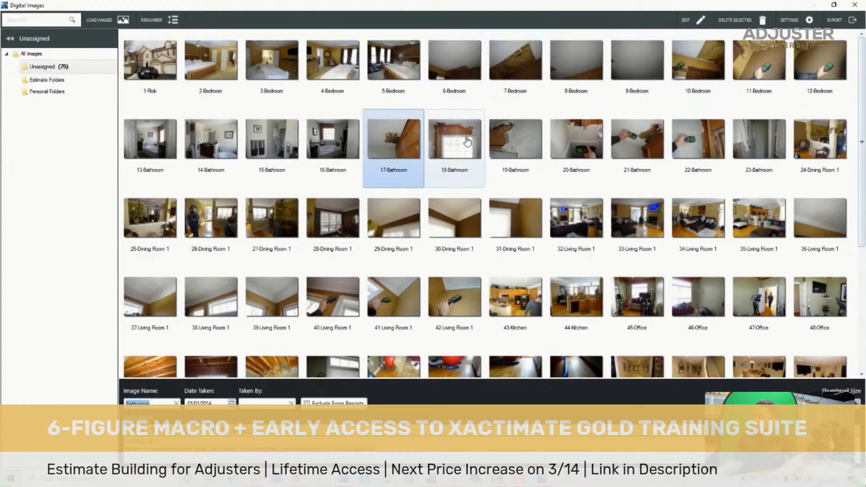
{"action": "left_click", "coordinate": [533, 147], "text": "shift"}
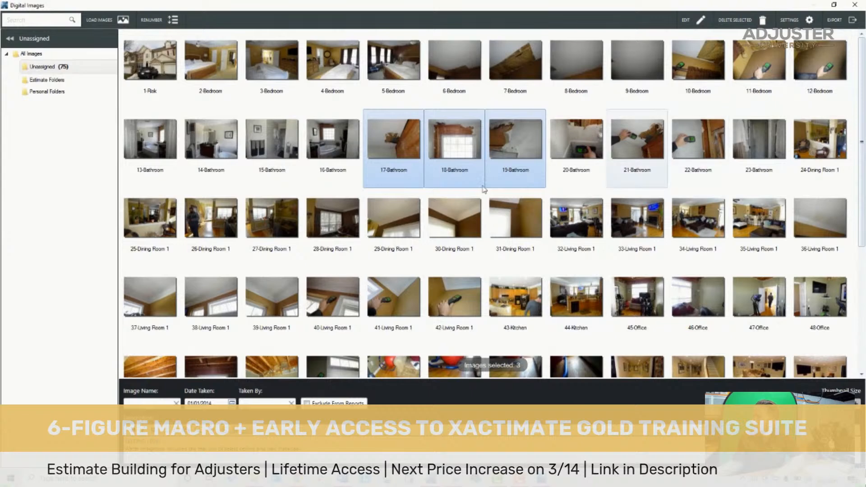
- Find the office photos and highlight the exposed-ceiling photos 49 through 51 together
{"action": "scroll", "coordinate": [551, 220], "scroll_direction": "down", "scroll_amount": 1}
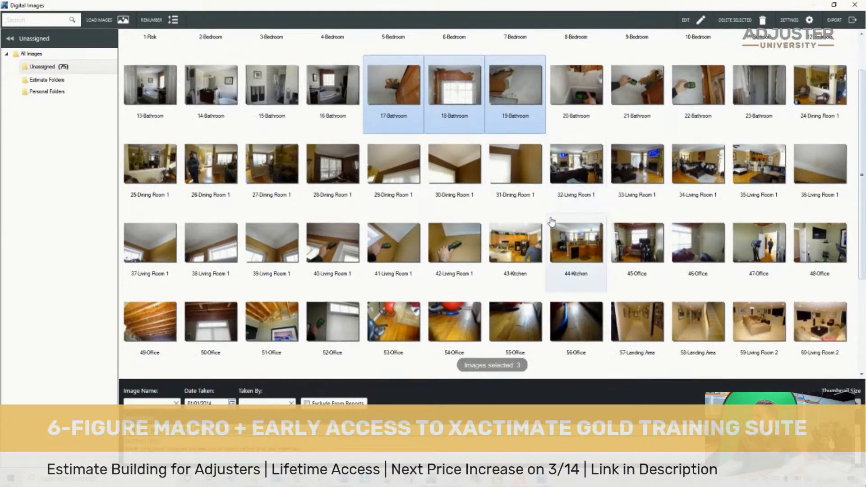
{"action": "scroll", "coordinate": [551, 220], "scroll_direction": "down", "scroll_amount": 3}
{"action": "scroll", "coordinate": [391, 166], "scroll_direction": "up", "scroll_amount": 1}
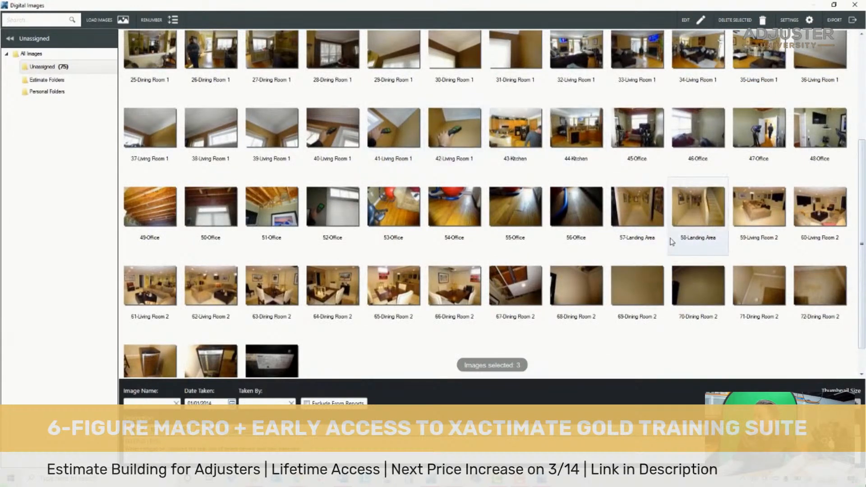
{"action": "scroll", "coordinate": [460, 184], "scroll_direction": "up", "scroll_amount": 1}
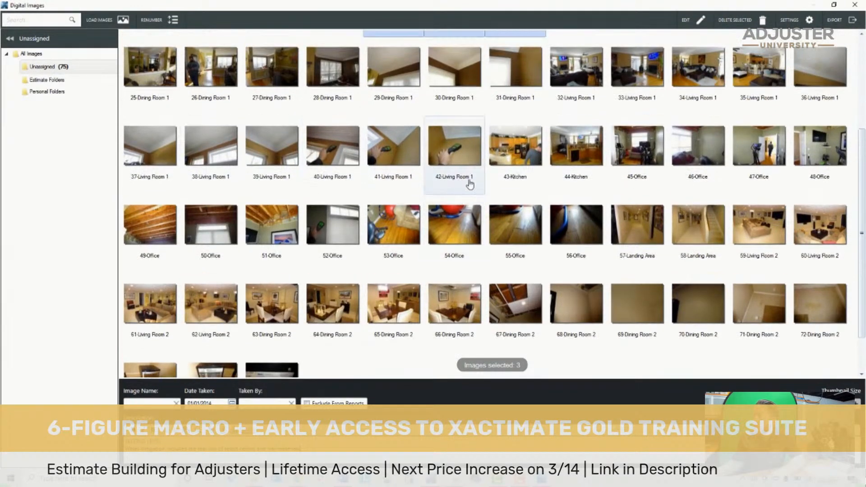
{"action": "left_click", "coordinate": [636, 151]}
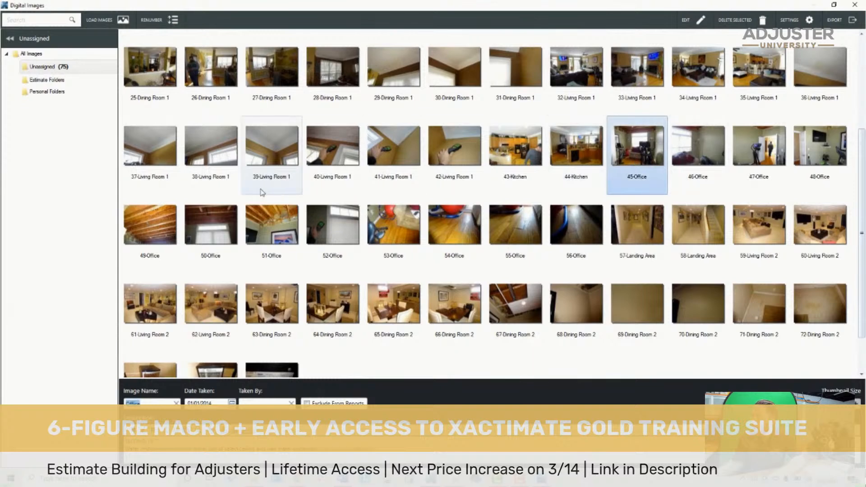
{"action": "left_click", "coordinate": [145, 228]}
{"action": "left_click", "coordinate": [270, 230], "text": "shift"}
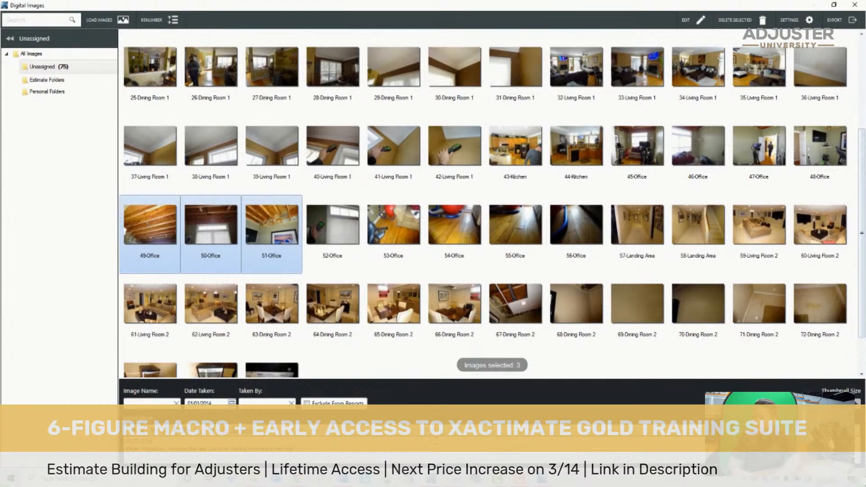
- Select ceiling photo 67 of Dining Room 2
{"action": "scroll", "coordinate": [451, 243], "scroll_direction": "down", "scroll_amount": 1}
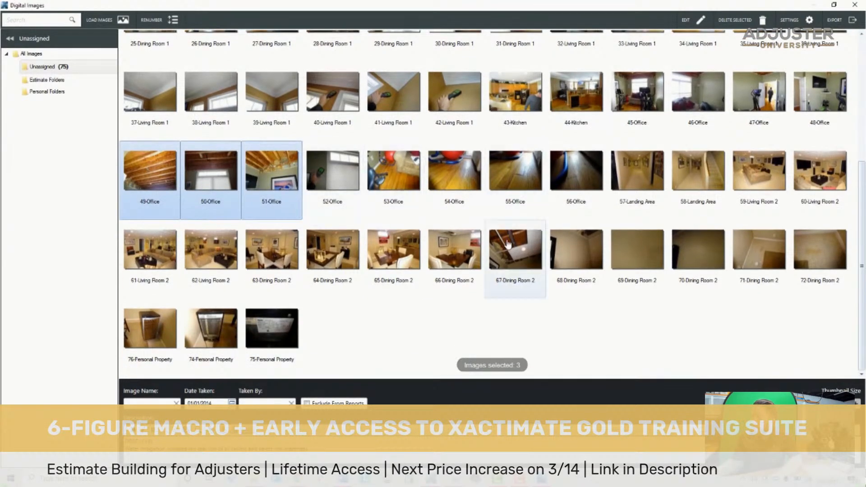
{"action": "left_click", "coordinate": [508, 244]}
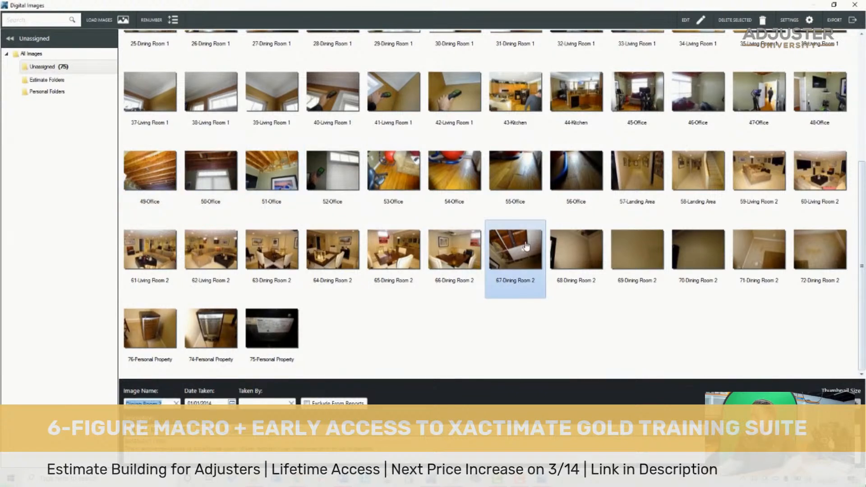
{"action": "left_click", "coordinate": [288, 447]}
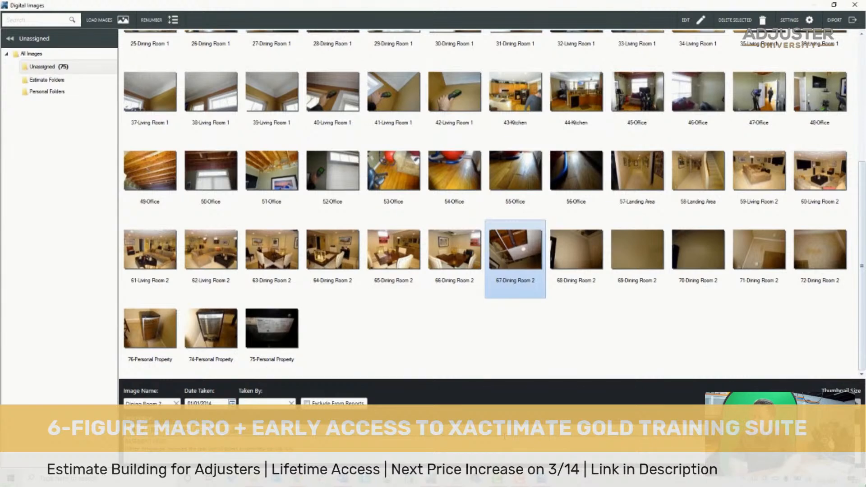
- Highlight bedroom photos 8 and 9 and view them enlarged before returning to the thumbnails
{"action": "scroll", "coordinate": [635, 194], "scroll_direction": "up", "scroll_amount": 3}
{"action": "scroll", "coordinate": [635, 194], "scroll_direction": "up", "scroll_amount": 2}
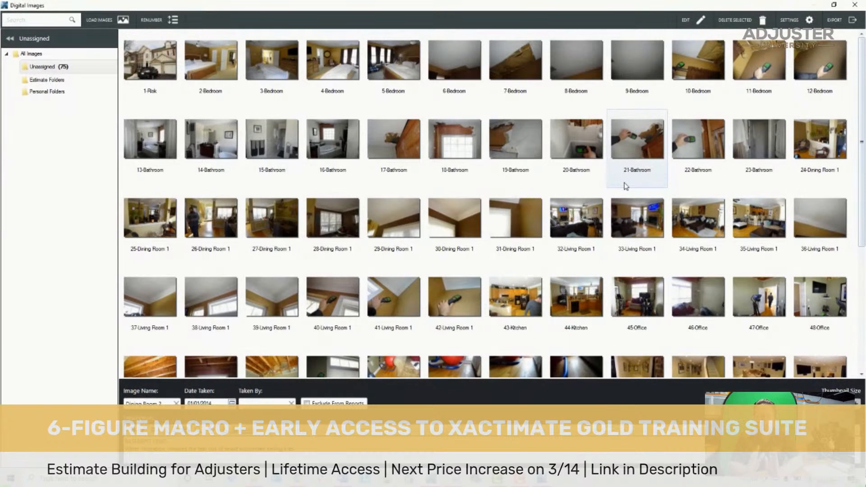
{"action": "left_click", "coordinate": [590, 50]}
{"action": "left_click", "coordinate": [632, 67], "text": "ctrl"}
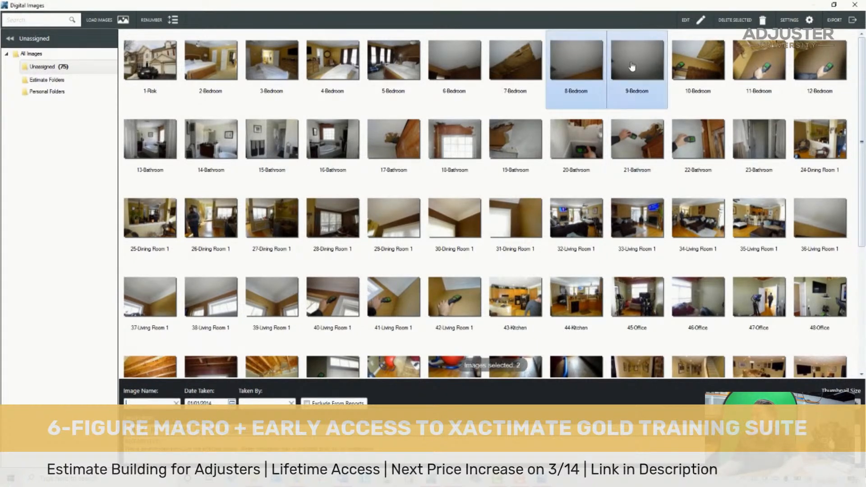
{"action": "double_click", "coordinate": [590, 68]}
{"action": "left_click", "coordinate": [853, 204]}
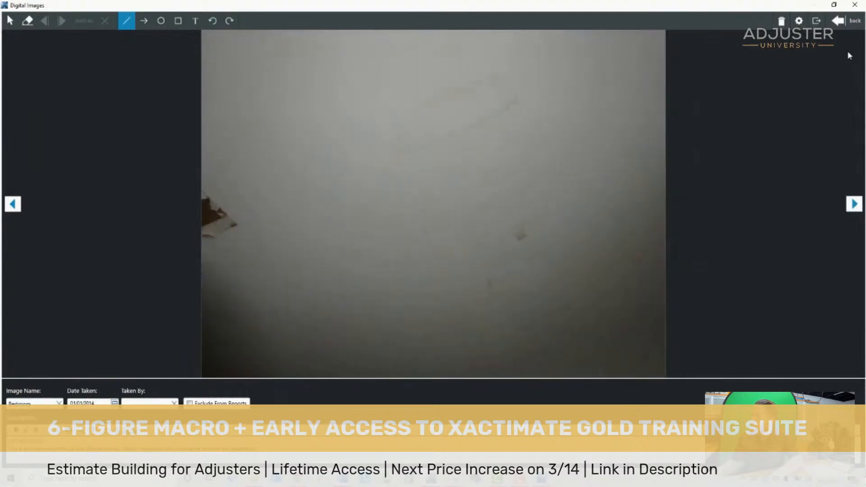
{"action": "left_click", "coordinate": [846, 20]}
{"action": "left_click", "coordinate": [645, 85], "text": "ctrl"}
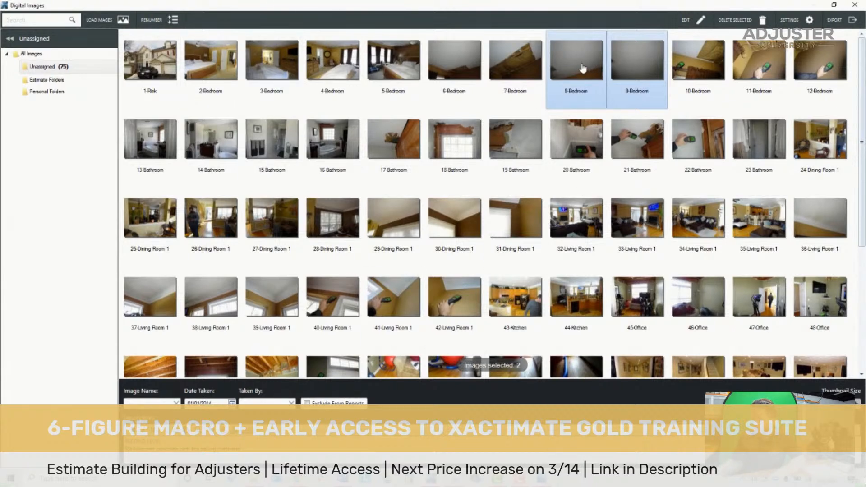
- Highlight the moisture-meter photos together: bedroom photos 10 through 12 and bathroom photos 20 through 22
{"action": "left_click", "coordinate": [701, 68]}
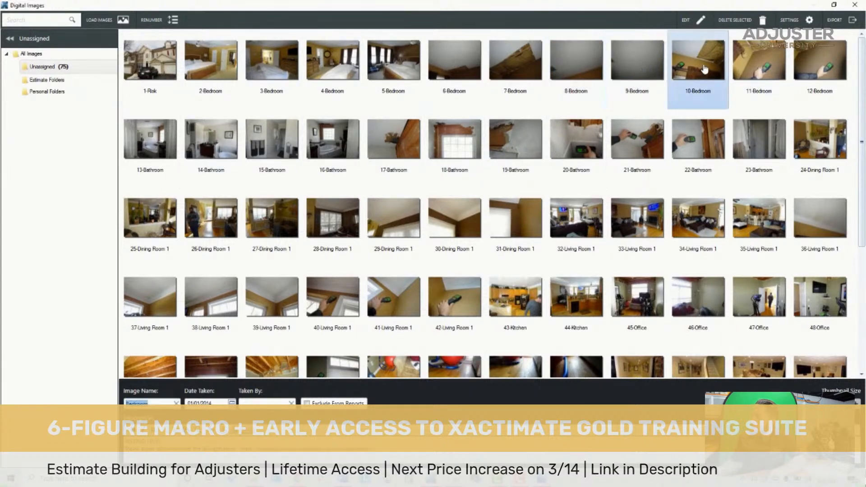
{"action": "left_click", "coordinate": [800, 76], "text": "shift"}
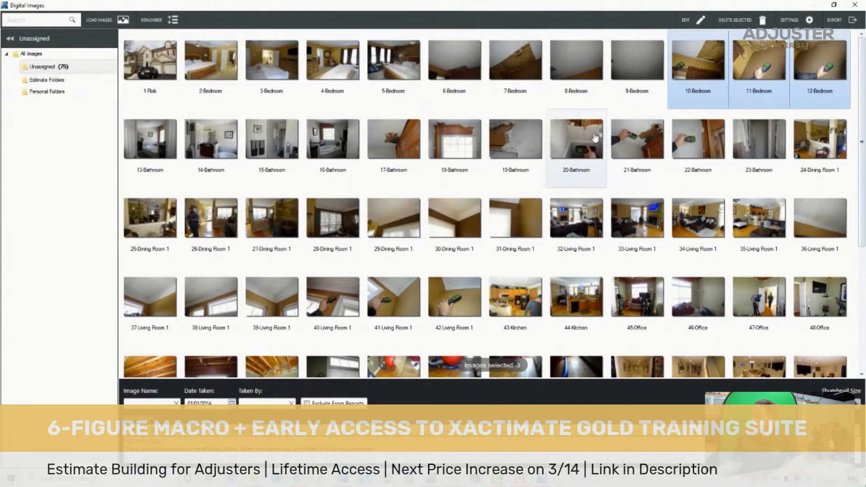
{"action": "left_click", "coordinate": [569, 149], "text": "ctrl"}
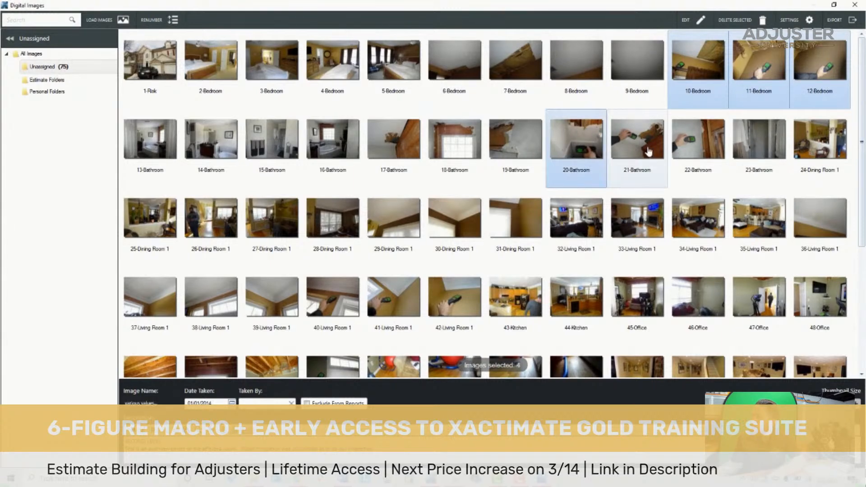
{"action": "left_click", "coordinate": [635, 149], "text": "ctrl"}
{"action": "left_click", "coordinate": [701, 151], "text": "ctrl"}
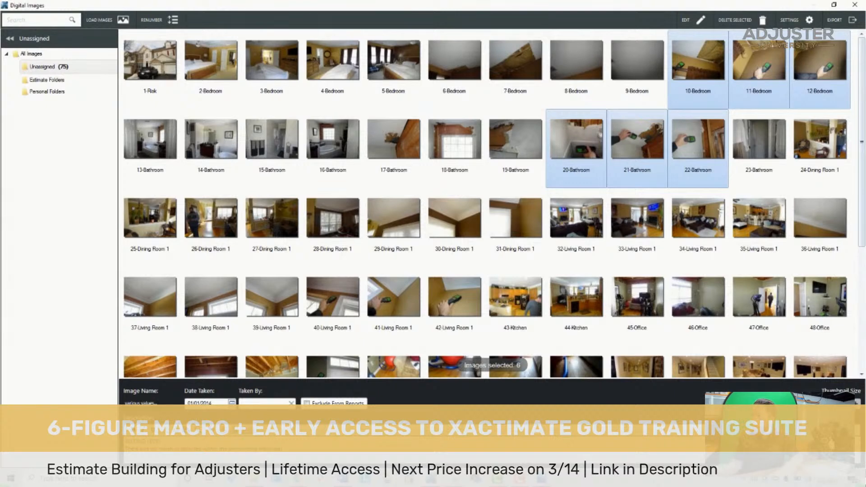
- Select bathroom photo 19, followed by bathroom photo 23
{"action": "left_click", "coordinate": [532, 141]}
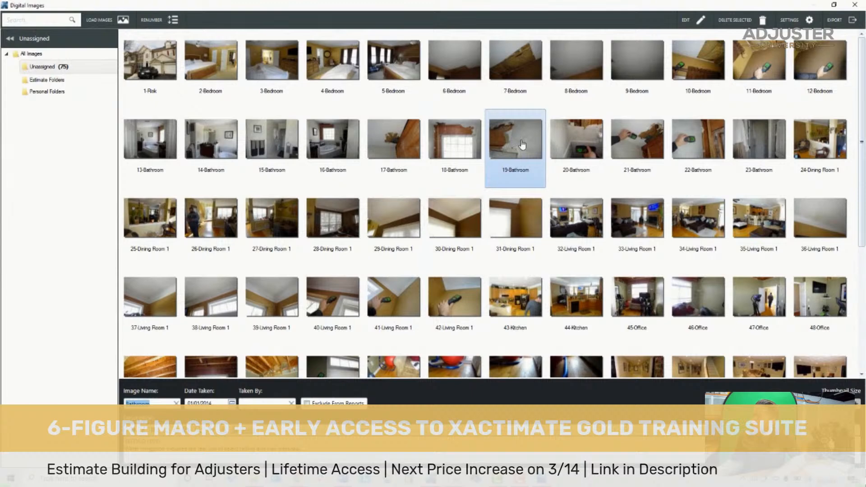
{"action": "left_click", "coordinate": [288, 448]}
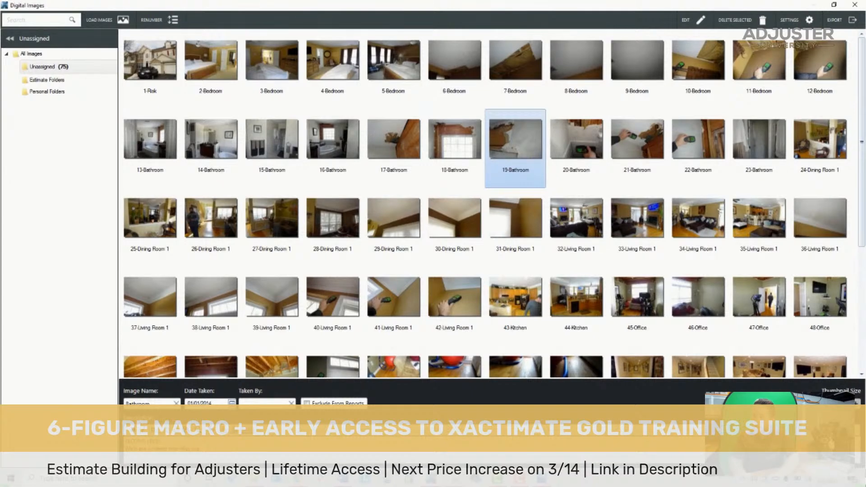
{"action": "left_click", "coordinate": [770, 150]}
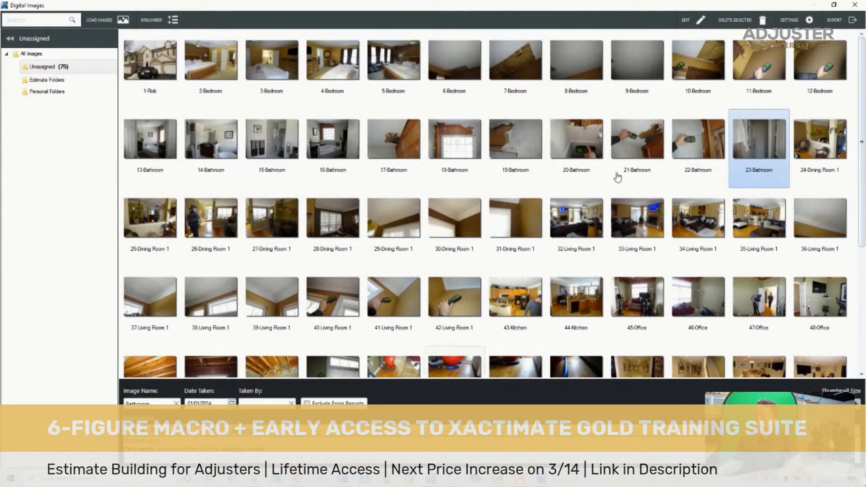
- Open the ceiling and crown molding photo 29 of Dining Room 1 in the enlarged view
{"action": "scroll", "coordinate": [778, 149], "scroll_direction": "down", "scroll_amount": 1}
{"action": "scroll", "coordinate": [777, 149], "scroll_direction": "down", "scroll_amount": 1}
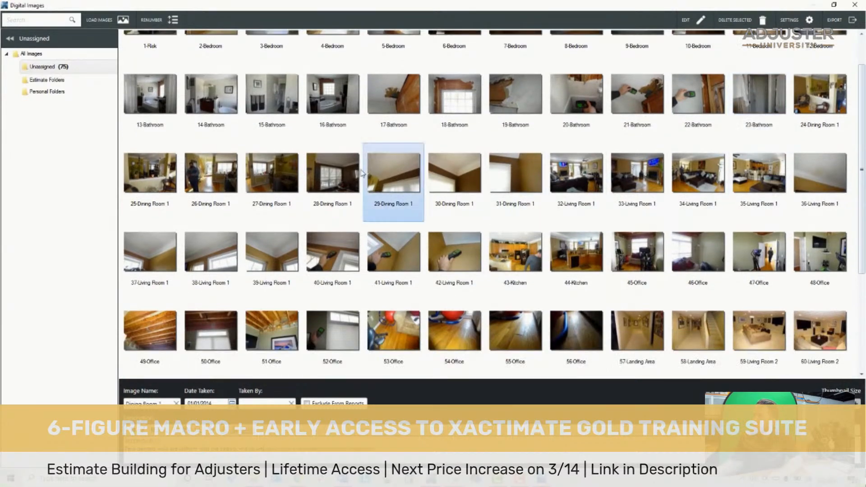
{"action": "left_click", "coordinate": [316, 183]}
{"action": "left_click", "coordinate": [525, 183], "text": "ctrl"}
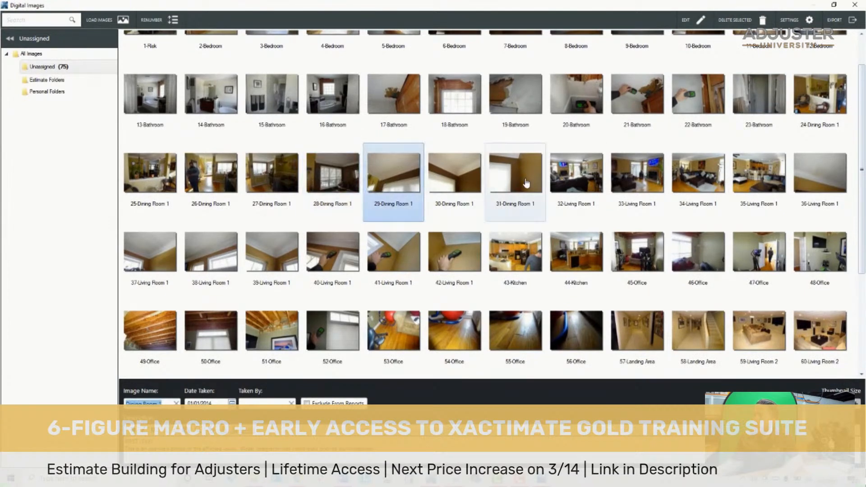
{"action": "left_click", "coordinate": [411, 187]}
{"action": "left_click", "coordinate": [497, 187], "text": "shift"}
{"action": "left_click", "coordinate": [409, 187]}
{"action": "double_click", "coordinate": [408, 187]}
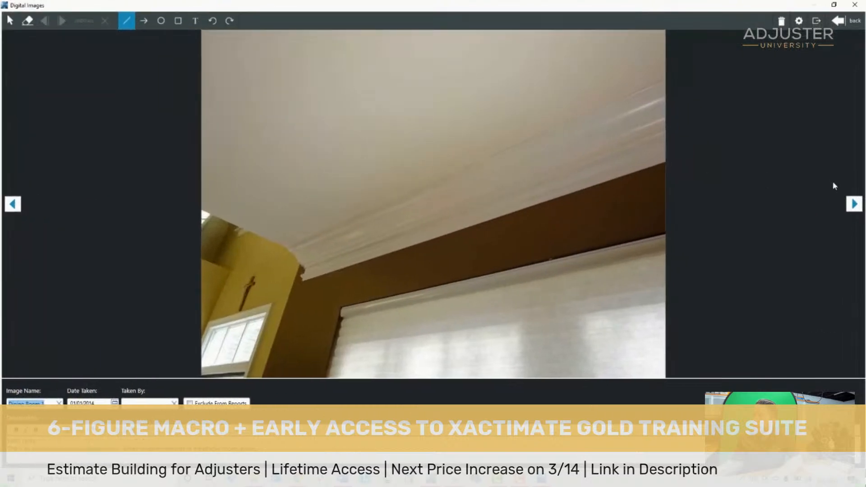
- View Dining Room 1 photos 30 and 31 enlarged, return to the thumbnails, and highlight photos 29 through 31
{"action": "left_click", "coordinate": [853, 204]}
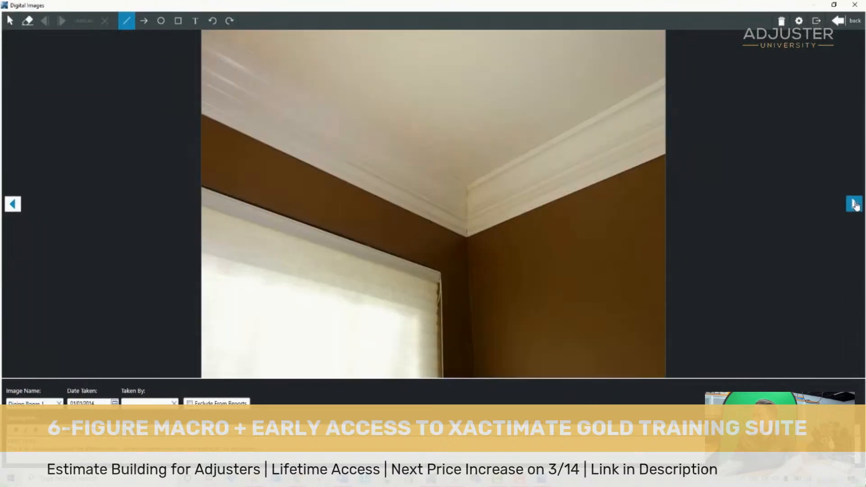
{"action": "left_click", "coordinate": [854, 204]}
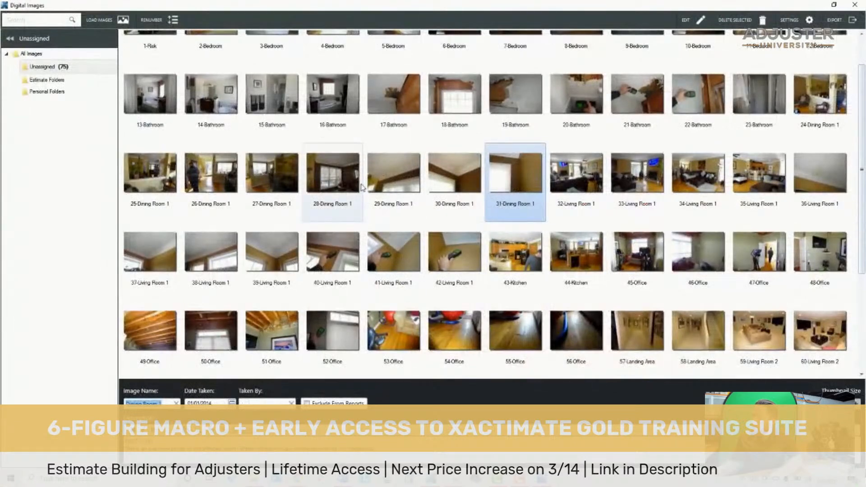
{"action": "left_click", "coordinate": [378, 178]}
{"action": "left_click", "coordinate": [510, 186], "text": "shift"}
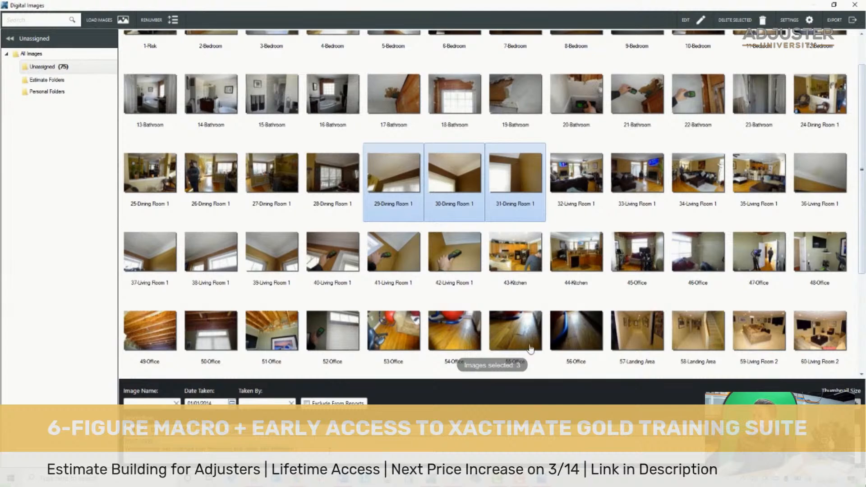
- Highlight Living Room 1 ceiling photos 36 through 39, followed by moisture-meter photos 40 through 42
{"action": "left_click", "coordinate": [807, 175]}
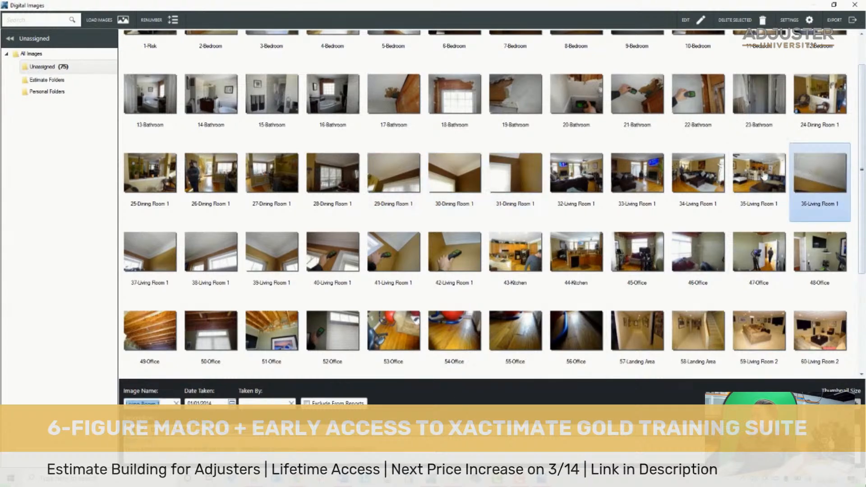
{"action": "left_click", "coordinate": [284, 259], "text": "shift"}
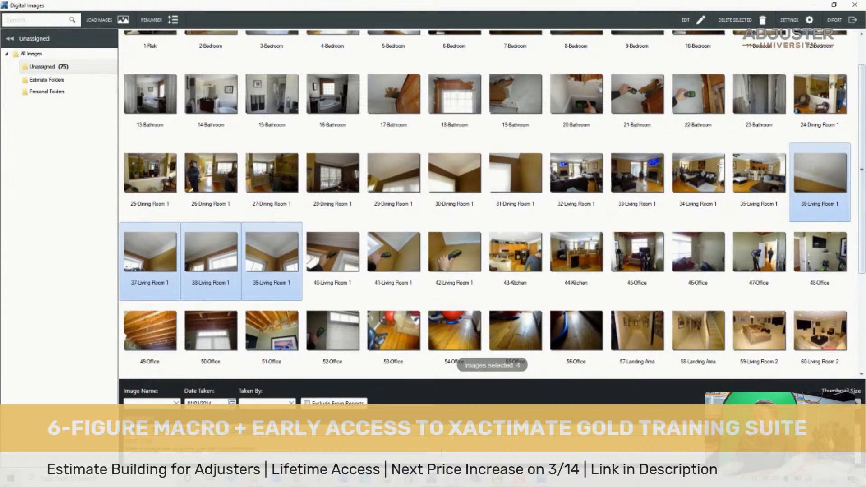
{"action": "left_click", "coordinate": [345, 262]}
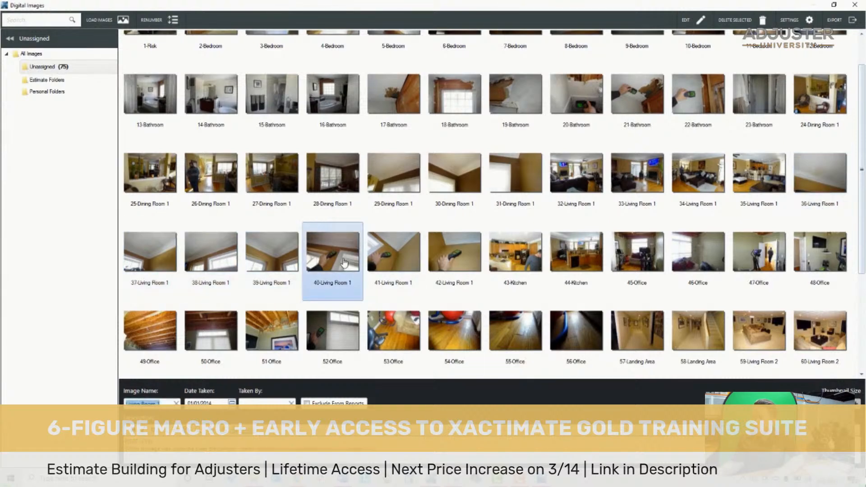
{"action": "scroll", "coordinate": [418, 264], "scroll_direction": "down", "scroll_amount": 1}
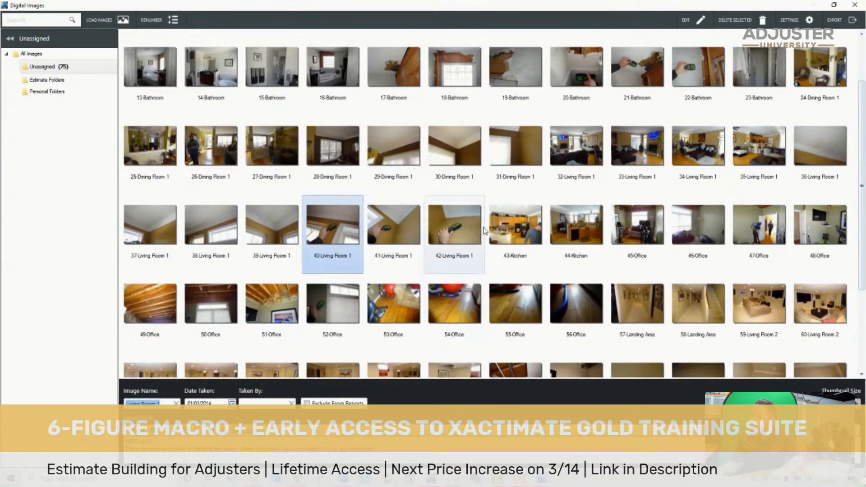
{"action": "left_click", "coordinate": [453, 233], "text": "shift"}
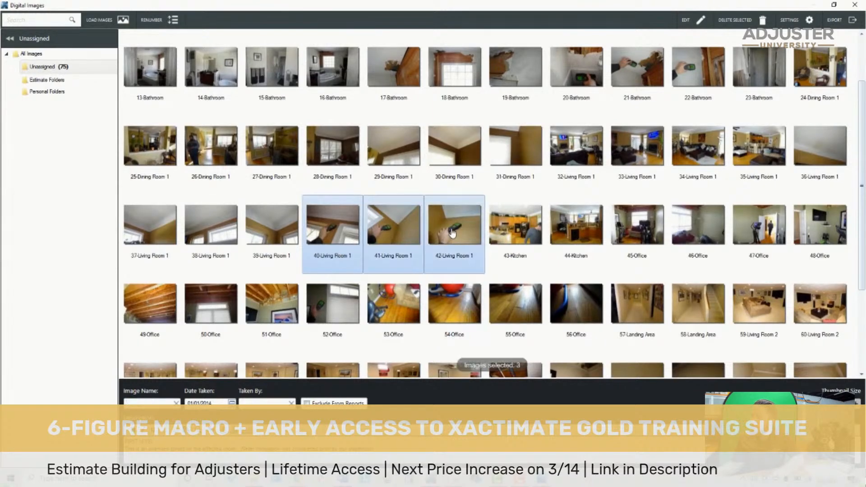
- Add office photo 52 to the highlighted moisture-meter photos, check bathroom photo 21, and reselect photo 52 with Living Room 1 photos 41 and 42
{"action": "left_click", "coordinate": [341, 298], "text": "ctrl"}
{"action": "scroll", "coordinate": [376, 269], "scroll_direction": "down", "scroll_amount": 1}
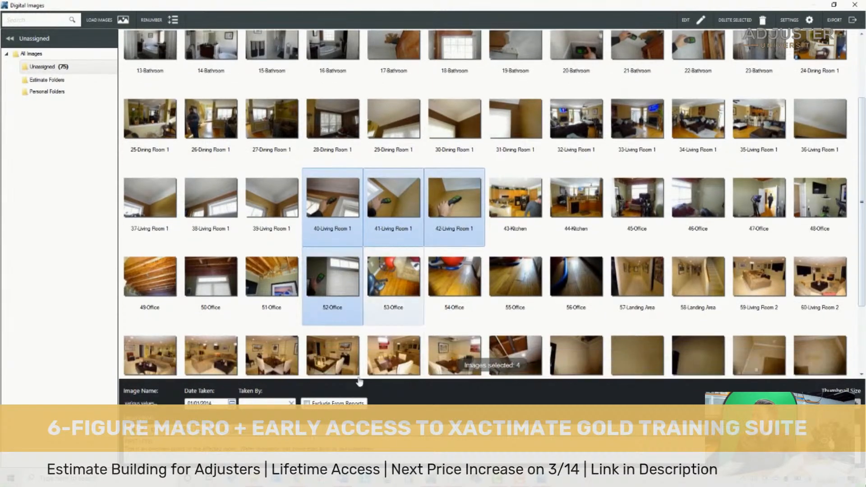
{"action": "scroll", "coordinate": [491, 153], "scroll_direction": "up", "scroll_amount": 1}
{"action": "left_click", "coordinate": [656, 64]}
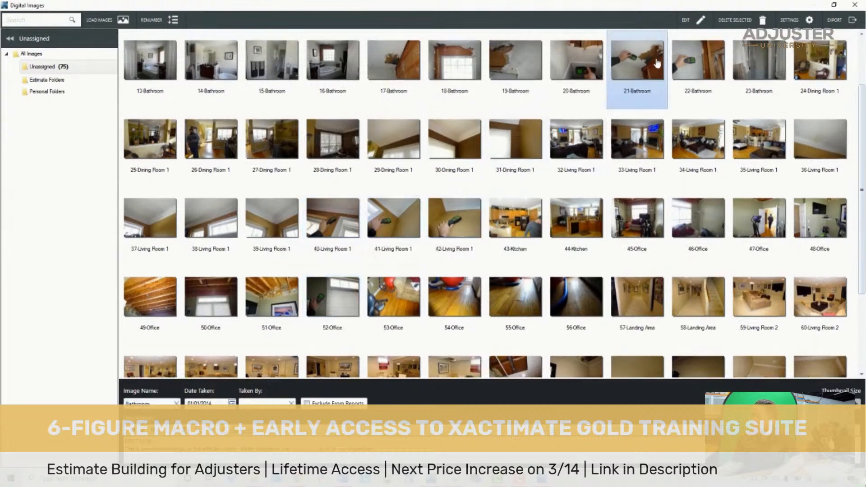
{"action": "left_click", "coordinate": [321, 459]}
{"action": "left_click", "coordinate": [334, 292]}
{"action": "scroll", "coordinate": [336, 293], "scroll_direction": "down", "scroll_amount": 1}
{"action": "left_click", "coordinate": [409, 195], "text": "ctrl"}
{"action": "left_click", "coordinate": [445, 189], "text": "ctrl"}
{"action": "key", "text": "BackSpace"}
{"action": "key", "text": "BackSpace"}
{"action": "key", "text": "BackSpace"}
{"action": "key", "text": "BackSpace"}
{"action": "key", "text": "BackSpace"}
{"action": "key", "text": "BackSpace"}
{"action": "key", "text": "BackSpace"}
{"action": "key", "text": "BackSpace"}
{"action": "key", "text": "BackSpace"}
{"action": "key", "text": "BackSpace"}
{"action": "key", "text": "BackSpace"}
{"action": "key", "text": "BackSpace"}
{"action": "key", "text": "BackSpace"}
{"action": "key", "text": "BackSpace"}
{"action": "key", "text": "BackSpace"}
{"action": "key", "text": "BackSpace"}
{"action": "key", "text": "BackSpace"}
{"action": "key", "text": "BackSpace"}
{"action": "key", "text": "BackSpace"}
{"action": "key", "text": "BackSpace"}
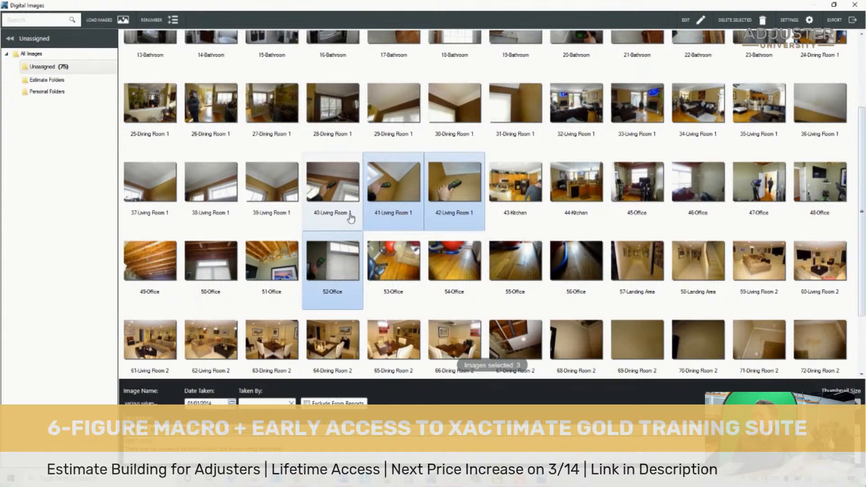
- Highlight the office wood-floor photos 53 through 56 together
{"action": "scroll", "coordinate": [351, 221], "scroll_direction": "down", "scroll_amount": 1}
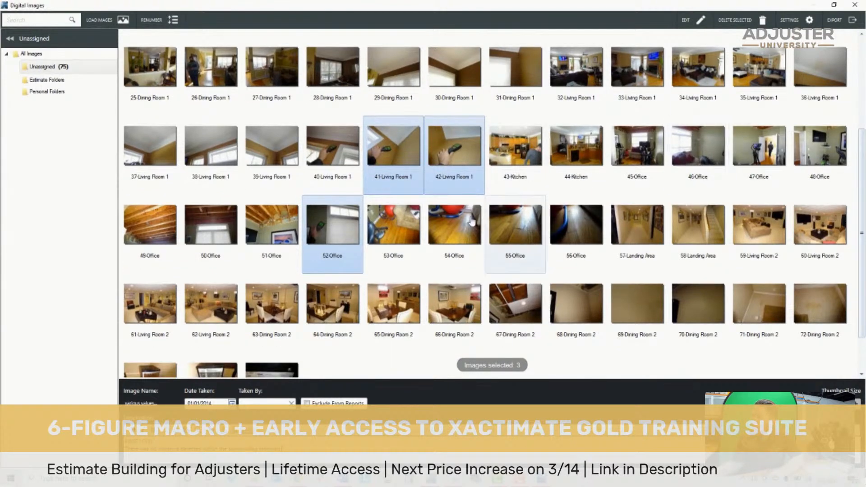
{"action": "left_click", "coordinate": [409, 225]}
{"action": "left_click", "coordinate": [576, 241], "text": "shift"}
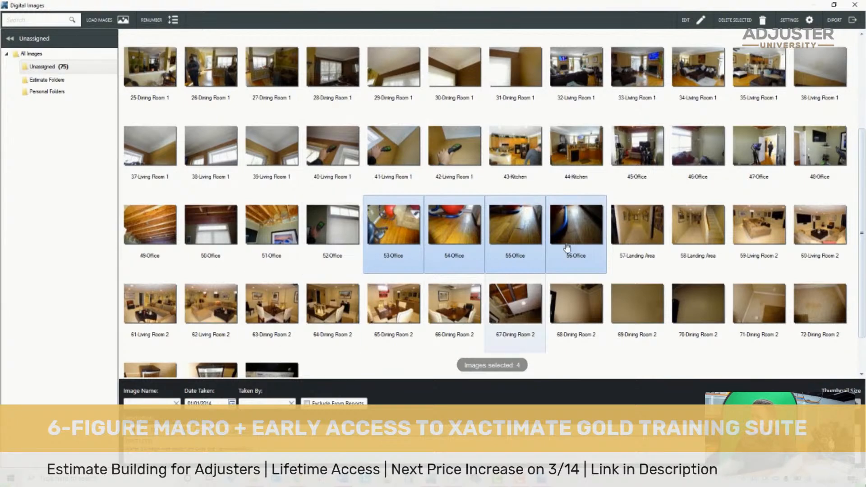
- Highlight Landing Area photos 57 and 58 together in the thumbnail view
{"action": "scroll", "coordinate": [567, 241], "scroll_direction": "down", "scroll_amount": 1}
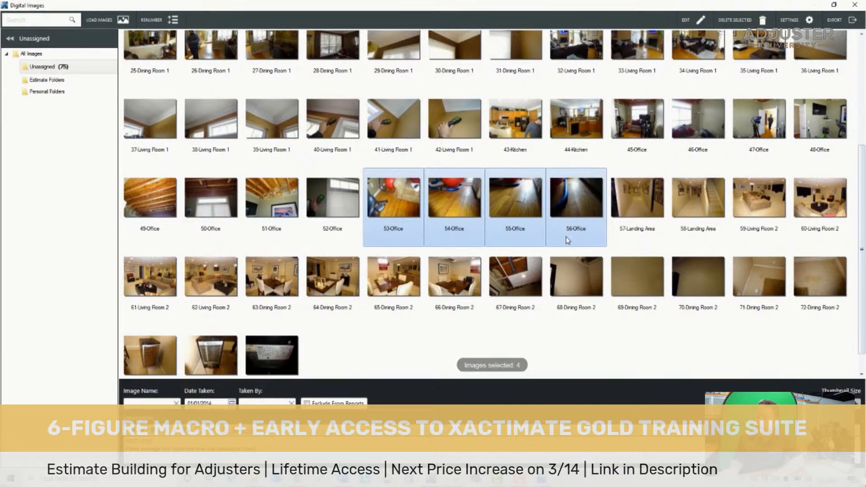
{"action": "scroll", "coordinate": [690, 193], "scroll_direction": "down", "scroll_amount": 1}
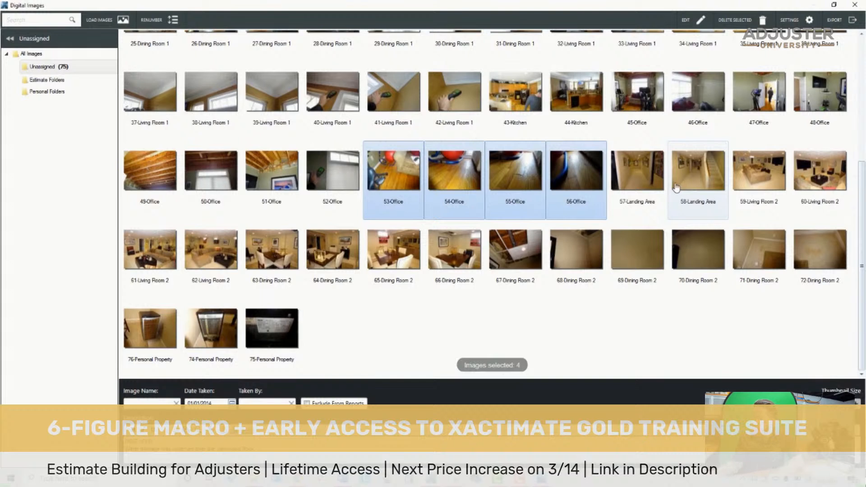
{"action": "left_click", "coordinate": [634, 175]}
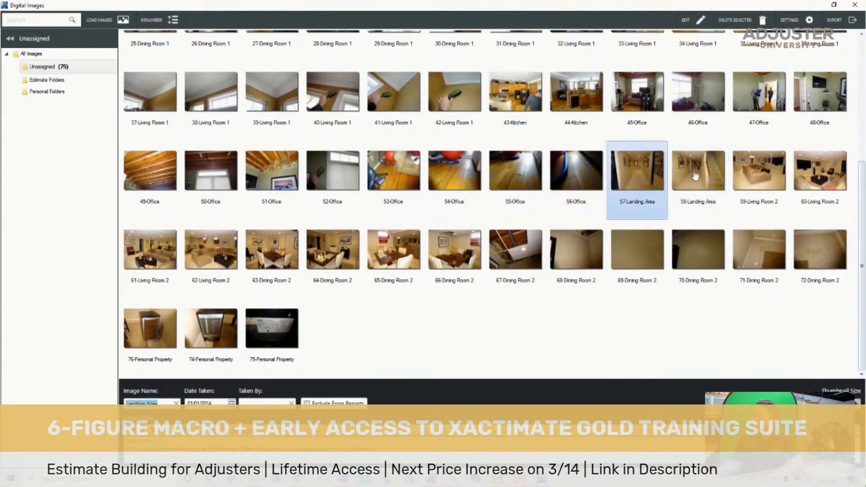
{"action": "left_click", "coordinate": [712, 182], "text": "ctrl"}
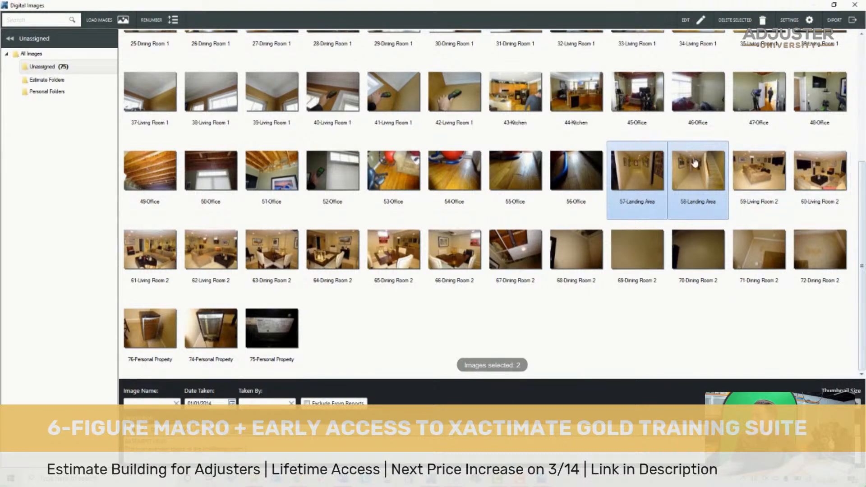
{"action": "left_click", "coordinate": [752, 168]}
{"action": "left_click", "coordinate": [639, 177]}
{"action": "left_click", "coordinate": [690, 179], "text": "ctrl"}
- View Dining Room 2 photos 65 through 67 enlarged and return to the thumbnails
{"action": "double_click", "coordinate": [374, 255]}
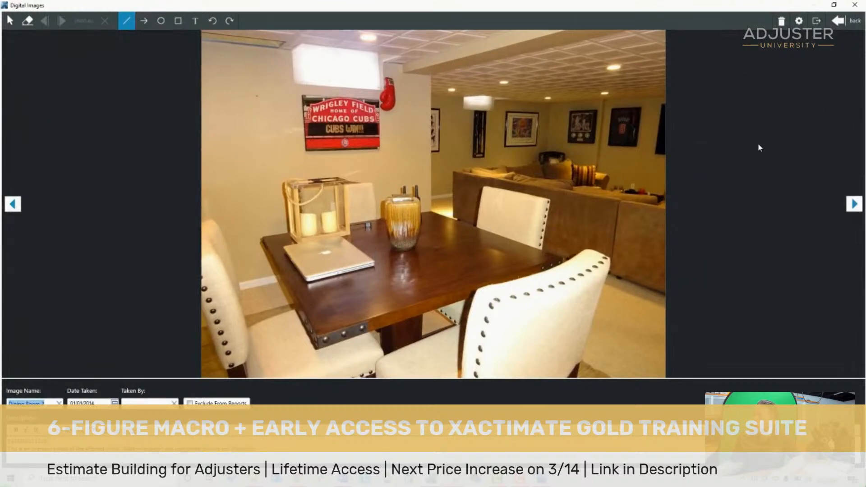
{"action": "left_click", "coordinate": [854, 205]}
{"action": "left_click", "coordinate": [853, 206]}
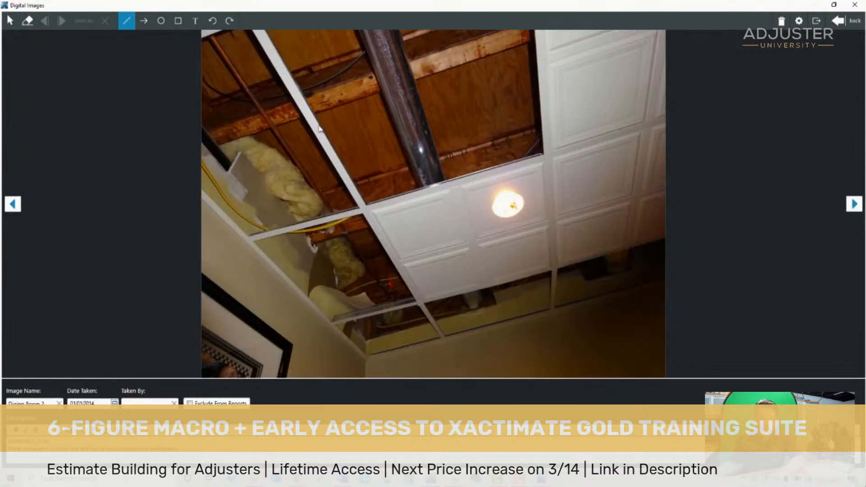
{"action": "left_click", "coordinate": [838, 22]}
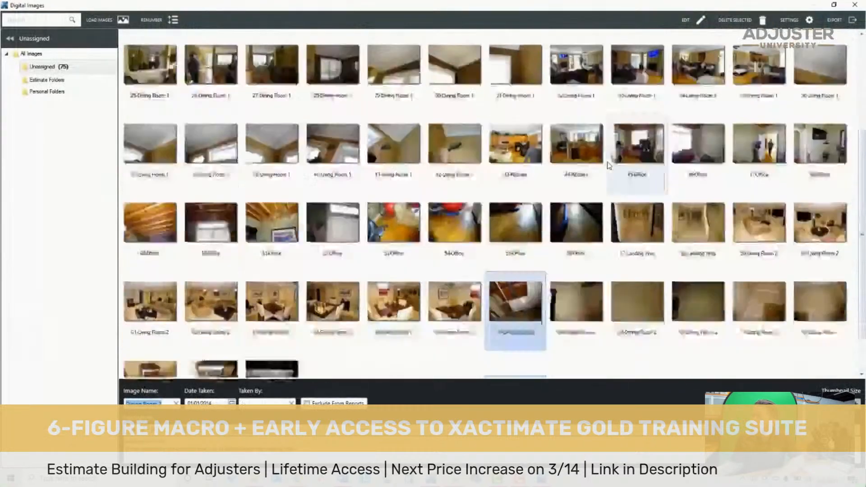
- Compare the ceiling in Dining Room 2 photos 66 and 67 in the enlarged view and return to the thumbnails
{"action": "left_click", "coordinate": [387, 250]}
{"action": "left_click", "coordinate": [441, 250]}
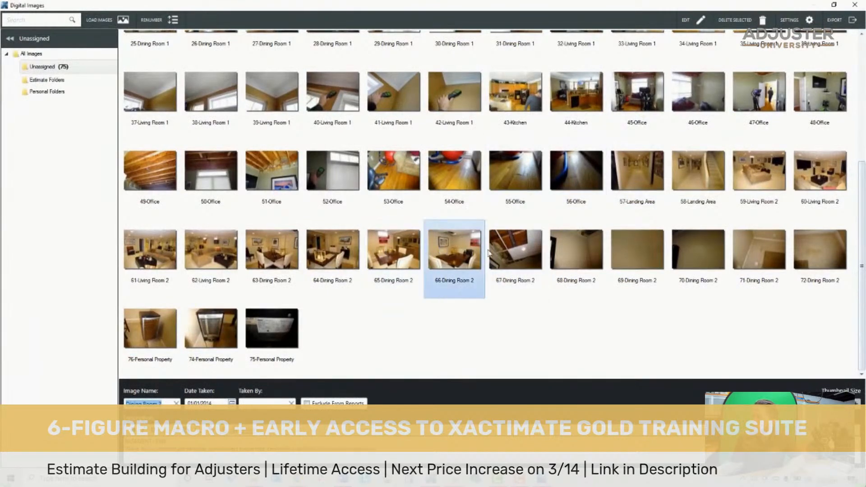
{"action": "left_click", "coordinate": [513, 257]}
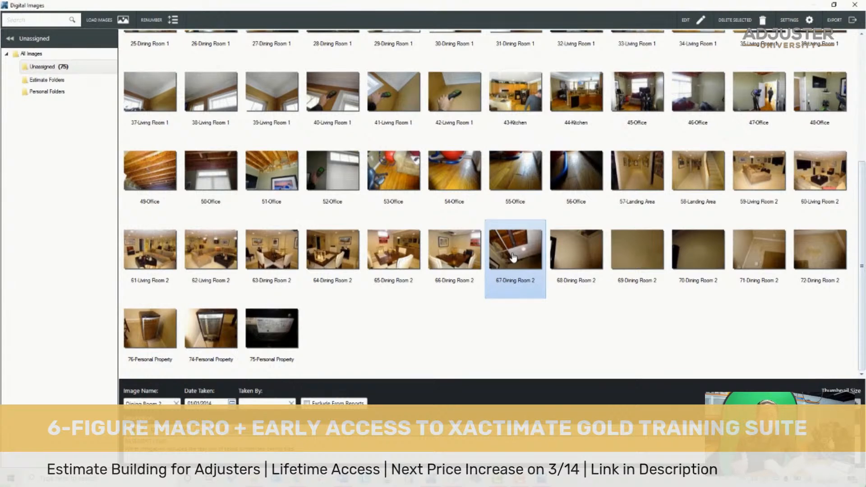
{"action": "key", "text": "Left"}
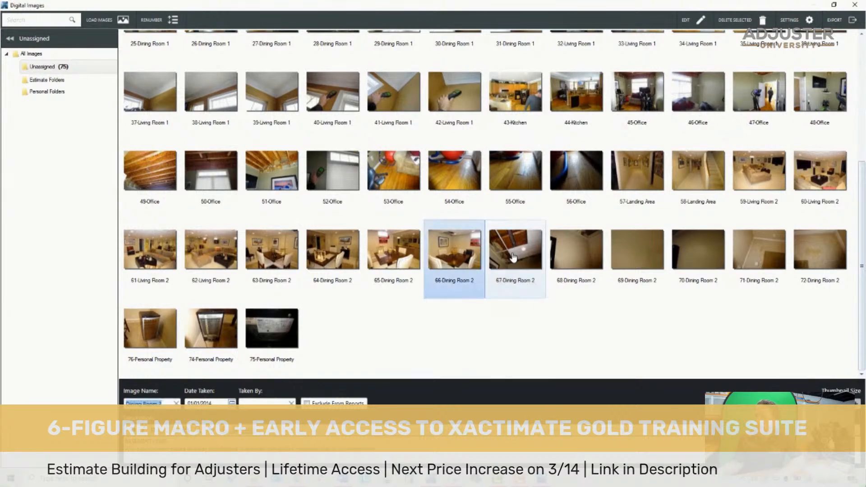
{"action": "double_click", "coordinate": [513, 257]}
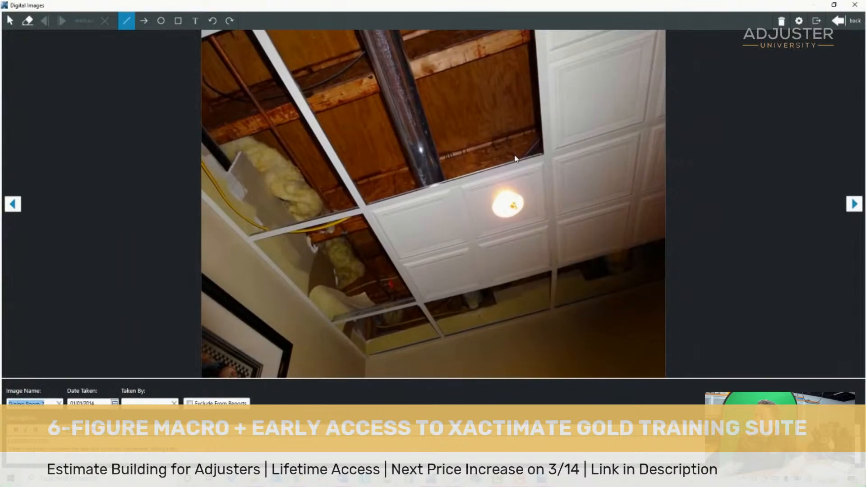
{"action": "left_click", "coordinate": [22, 203]}
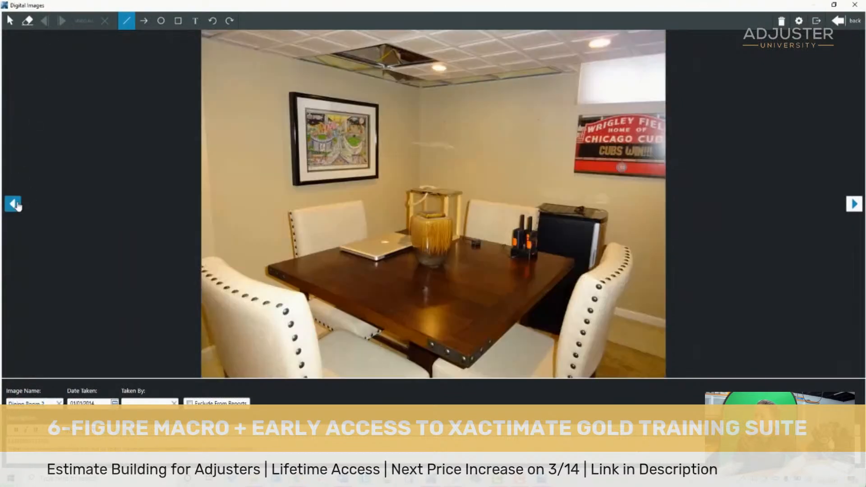
{"action": "left_click", "coordinate": [852, 204]}
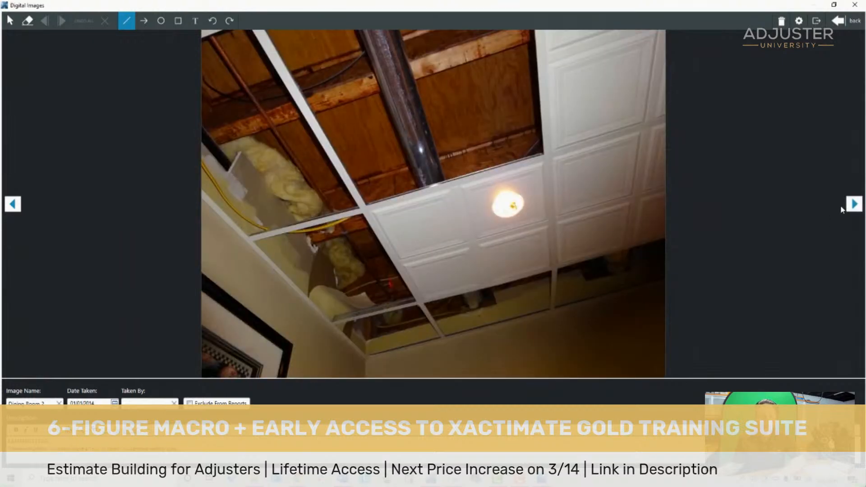
{"action": "left_click", "coordinate": [845, 22]}
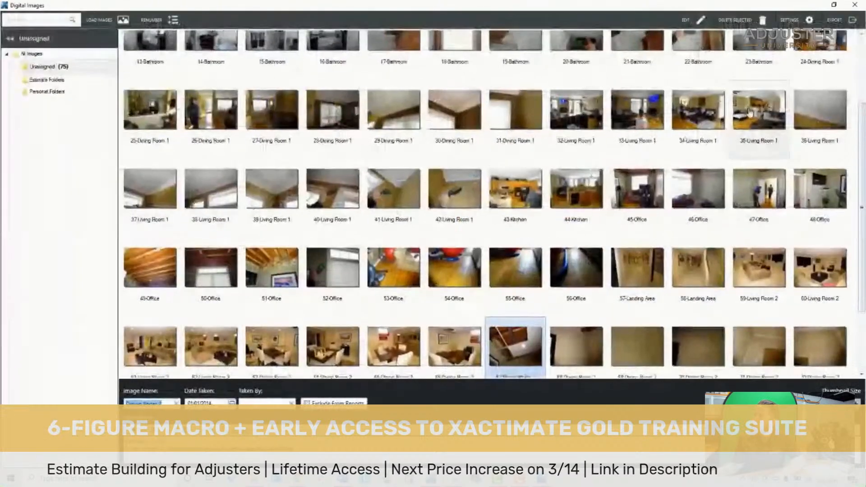
- Step back through the basement thumbnails from Dining Room 2 photo 68 to Living Room 2 photo 61 and forward to photo 67
{"action": "scroll", "coordinate": [762, 113], "scroll_direction": "down", "scroll_amount": 5}
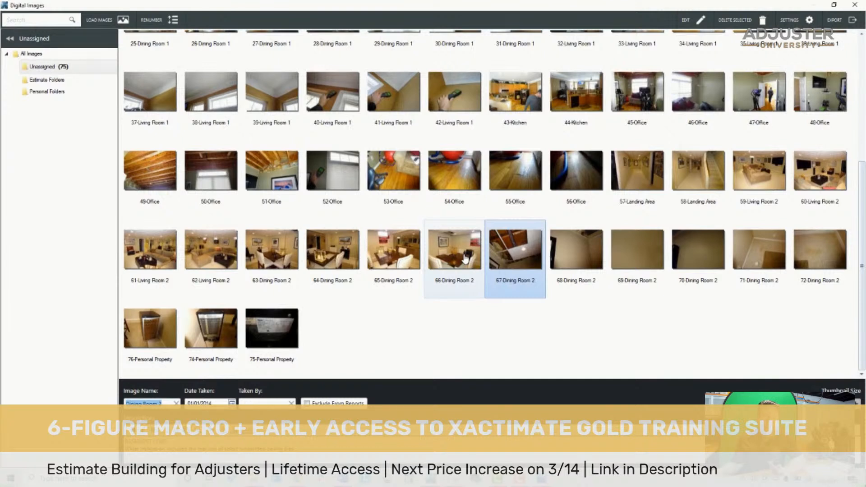
{"action": "left_click", "coordinate": [566, 251]}
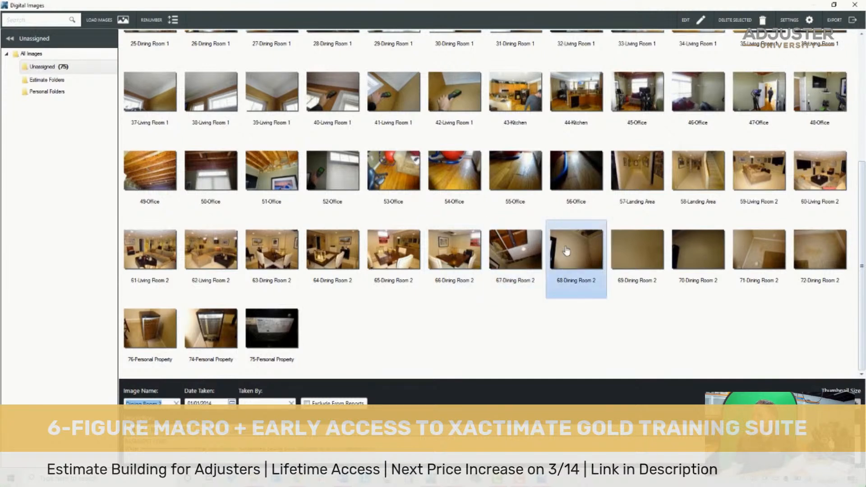
{"action": "key", "text": "Left"}
{"action": "key", "text": "Left"}
{"action": "key", "text": "Left"}
{"action": "key", "text": "Left"}
{"action": "key", "text": "Left"}
{"action": "key", "text": "Left"}
{"action": "key", "text": "Left"}
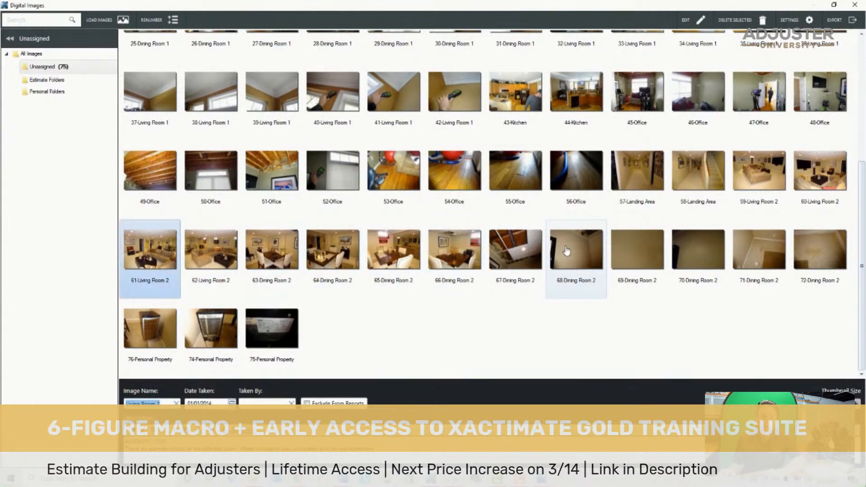
{"action": "key", "text": "Right"}
{"action": "key", "text": "Right"}
{"action": "key", "text": "Right"}
{"action": "key", "text": "Right"}
{"action": "key", "text": "Right"}
{"action": "key", "text": "Right"}
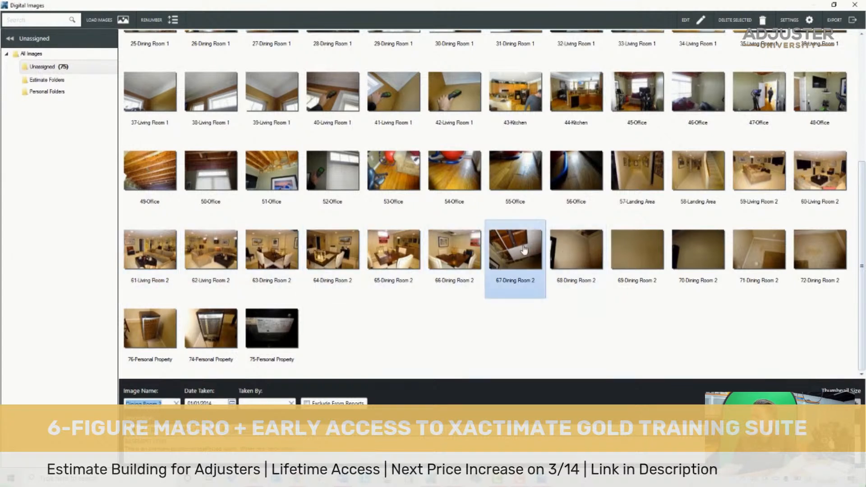
- Reselect Landing Area photos 57 and 58 as one area for review
{"action": "left_click", "coordinate": [719, 180]}
{"action": "left_click", "coordinate": [645, 182]}
{"action": "left_click", "coordinate": [769, 174], "text": "shift"}
{"action": "left_click", "coordinate": [656, 179]}
{"action": "left_click", "coordinate": [698, 176], "text": "shift"}
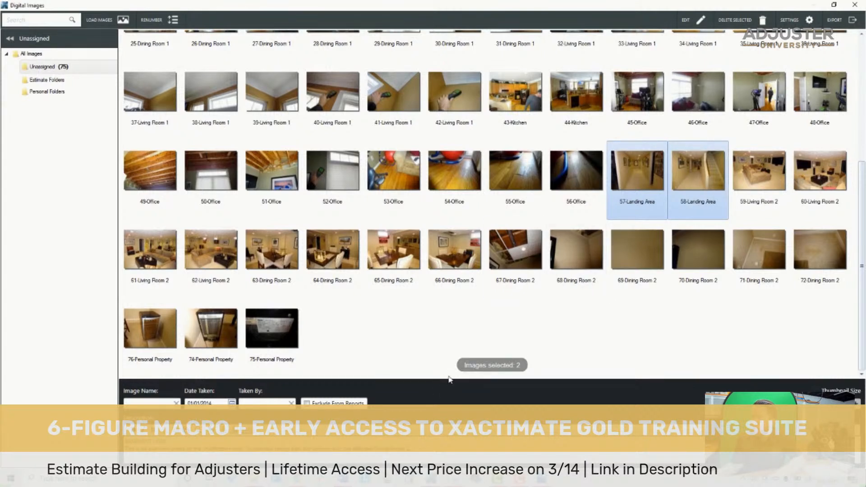
- Highlight Living Room 2 photos 59 through 62 together
{"action": "left_click", "coordinate": [740, 167]}
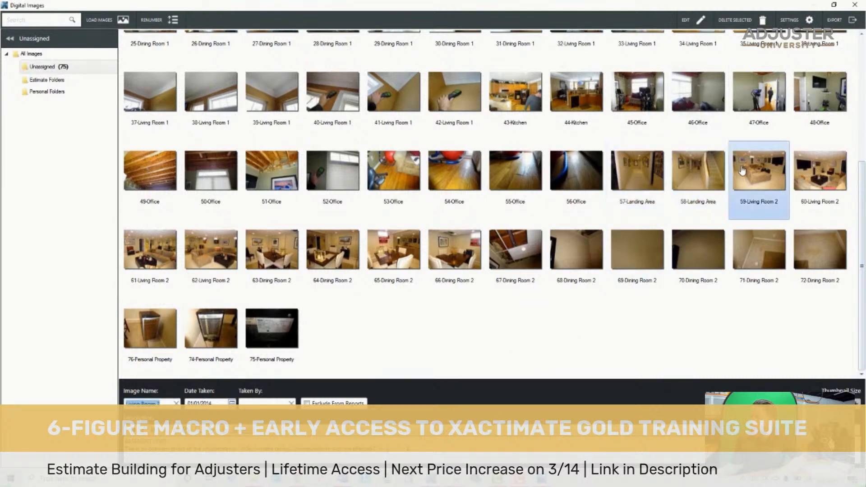
{"action": "left_click", "coordinate": [226, 276], "text": "shift"}
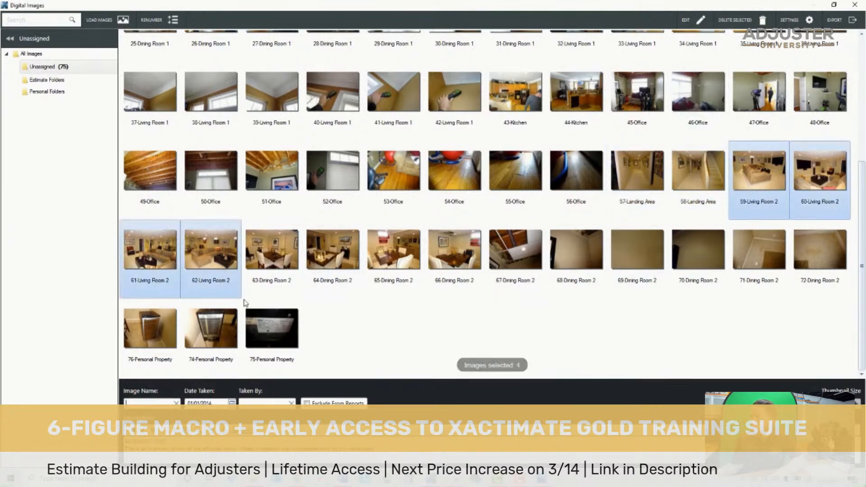
- Review Dining Room 2 photos 63 and 67, and highlight photos 68 through 70 and 71 through 72 as separate groups
{"action": "left_click", "coordinate": [280, 251]}
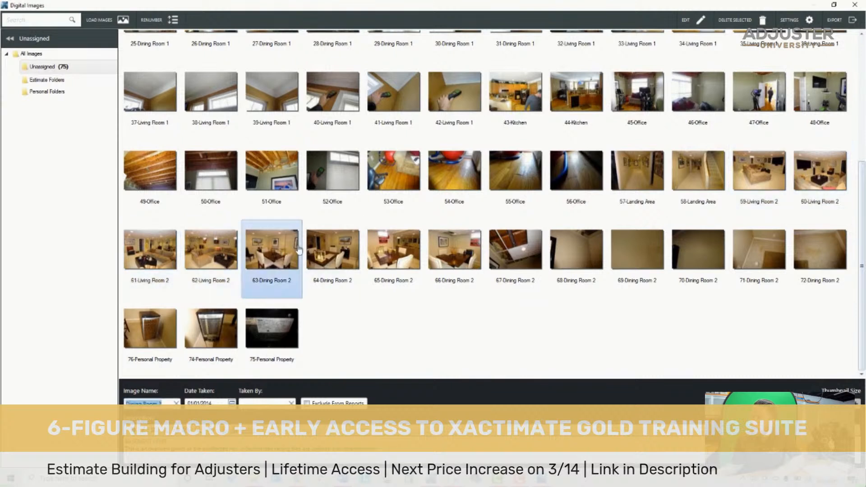
{"action": "left_click", "coordinate": [532, 243]}
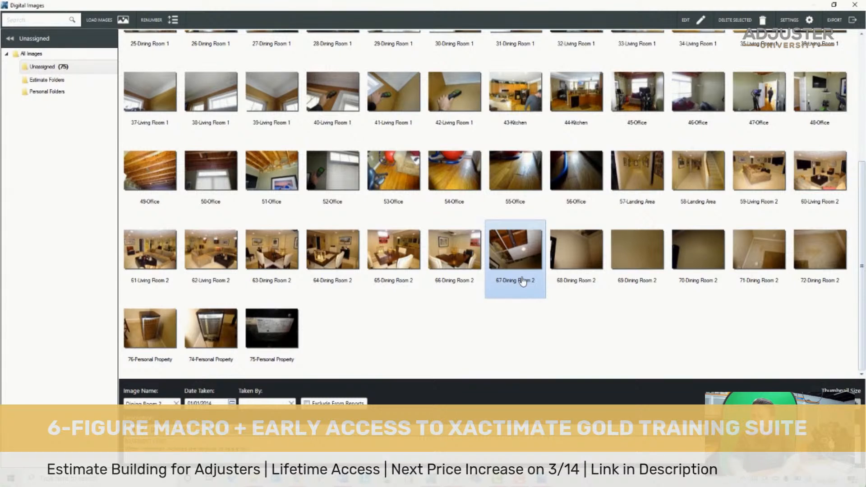
{"action": "left_click", "coordinate": [562, 264]}
{"action": "scroll", "coordinate": [569, 266], "scroll_direction": "up", "scroll_amount": 1}
{"action": "left_click", "coordinate": [688, 287], "text": "shift"}
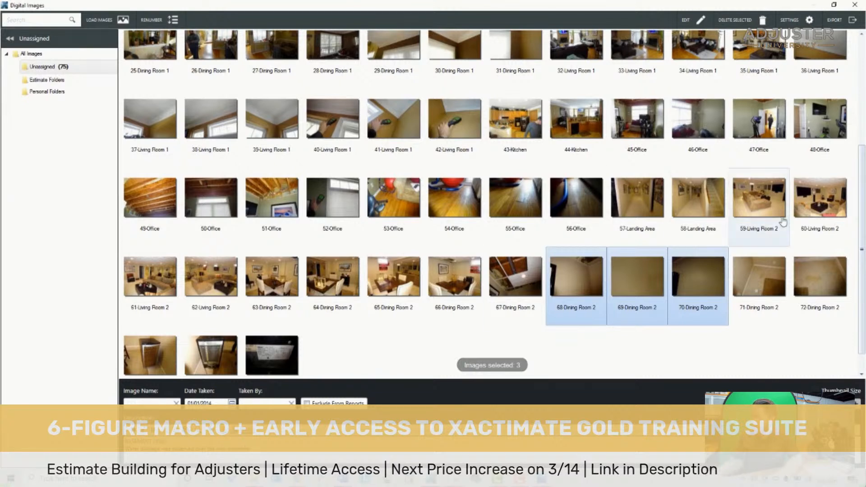
{"action": "left_click", "coordinate": [782, 284]}
{"action": "scroll", "coordinate": [792, 273], "scroll_direction": "down", "scroll_amount": 1}
{"action": "left_click", "coordinate": [799, 250], "text": "shift"}
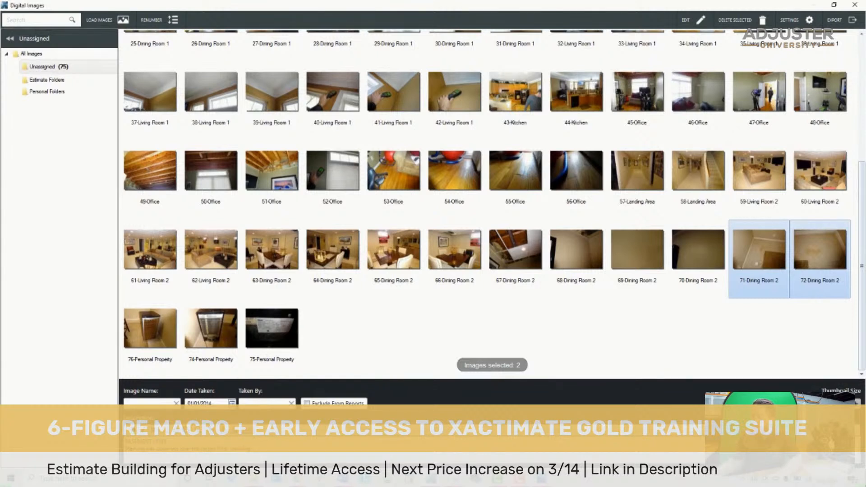
- Highlight Personal Property photos 76, 74 and 75 together, and look back over the full set of room photos
{"action": "left_click", "coordinate": [140, 333]}
{"action": "left_click", "coordinate": [268, 334], "text": "shift"}
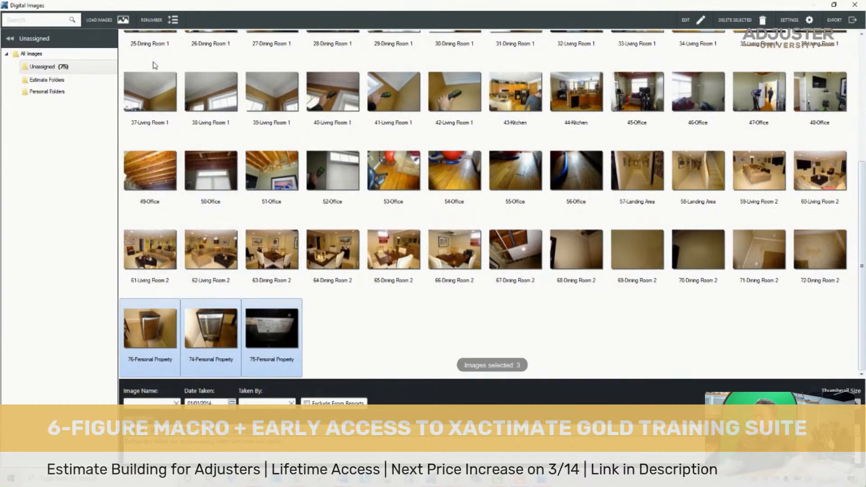
{"action": "scroll", "coordinate": [218, 121], "scroll_direction": "up", "scroll_amount": 5}
{"action": "scroll", "coordinate": [219, 120], "scroll_direction": "down", "scroll_amount": 5}
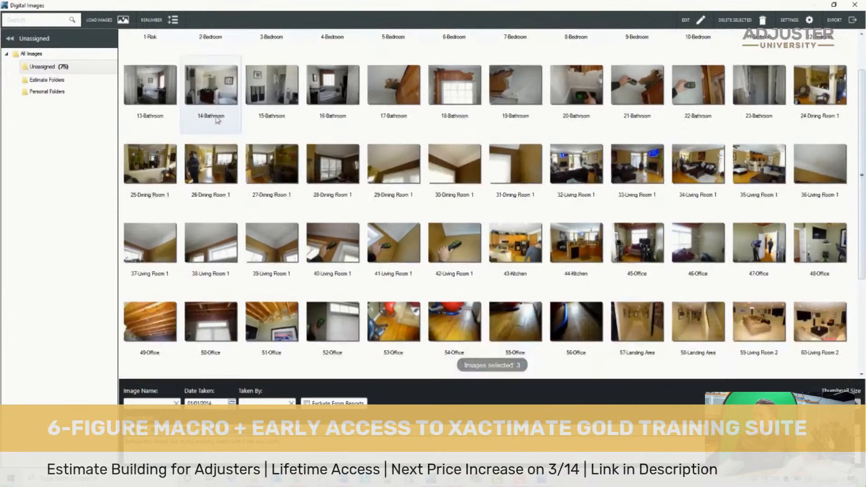
{"action": "scroll", "coordinate": [220, 117], "scroll_direction": "up", "scroll_amount": 1}
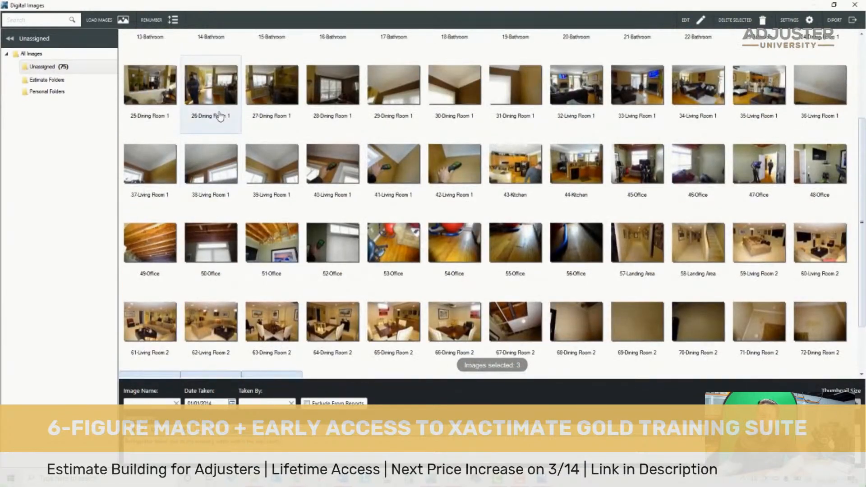
{"action": "scroll", "coordinate": [221, 113], "scroll_direction": "up", "scroll_amount": 3}
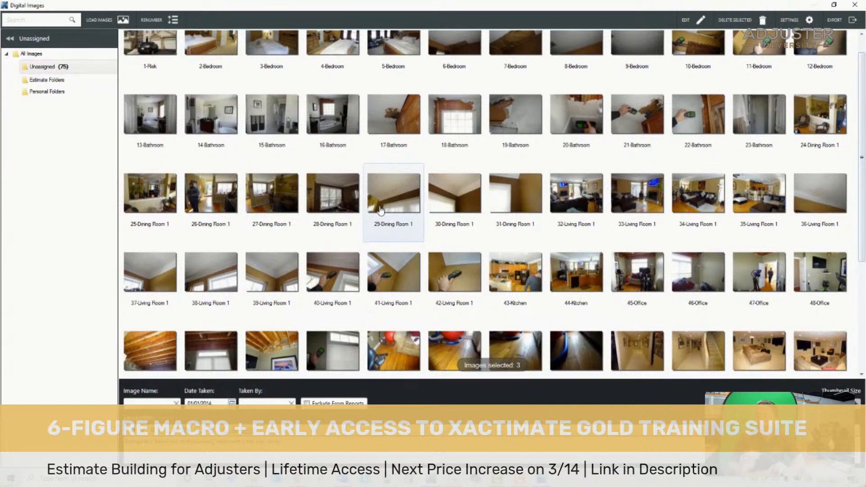
{"action": "scroll", "coordinate": [690, 251], "scroll_direction": "down", "scroll_amount": 1}
{"action": "scroll", "coordinate": [690, 251], "scroll_direction": "down", "scroll_amount": 2}
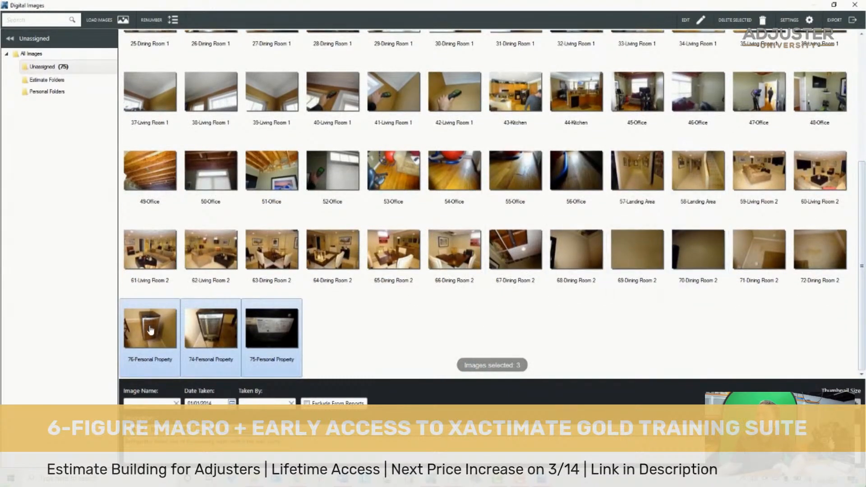
{"action": "left_click", "coordinate": [150, 331]}
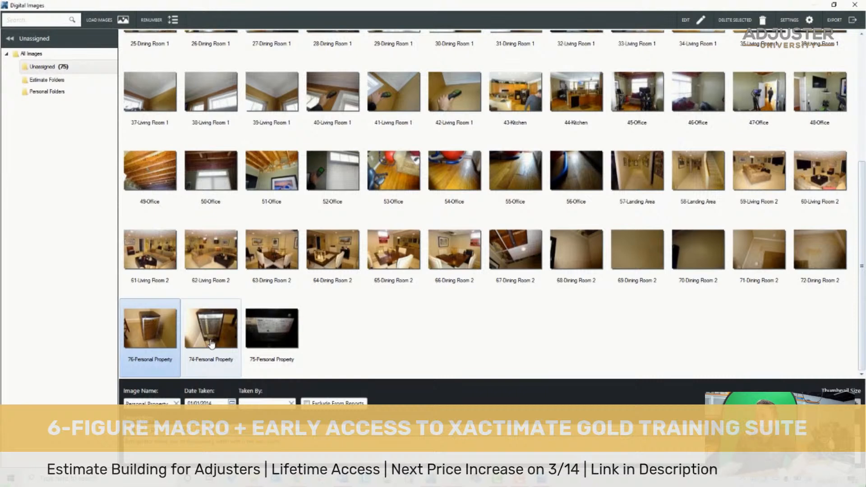
- Move the Risk photo behind the 2-Bedroom photo and return it to first place in the photo order
{"action": "scroll", "coordinate": [406, 155], "scroll_direction": "up", "scroll_amount": 5}
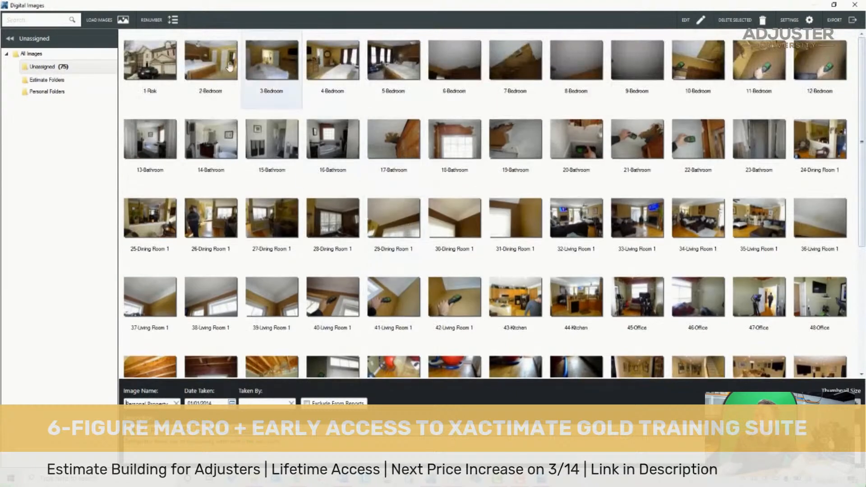
{"action": "left_click", "coordinate": [170, 60]}
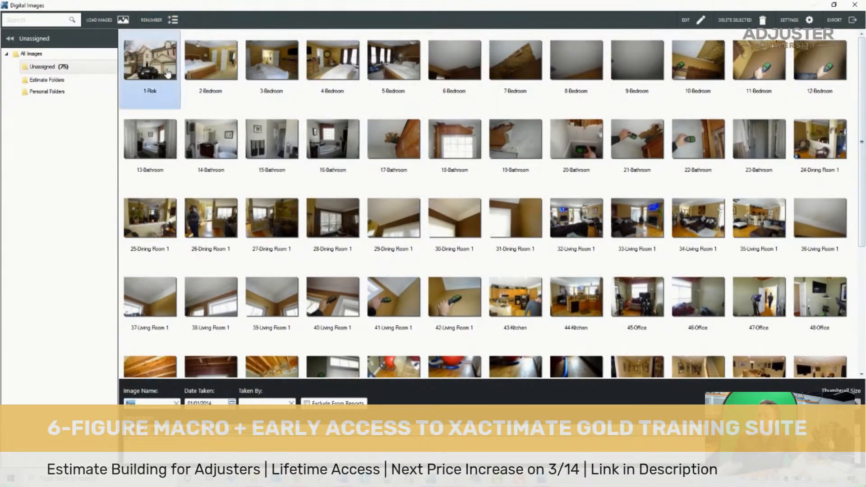
{"action": "left_click_drag", "start_coordinate": [197, 79], "coordinate": [223, 73]}
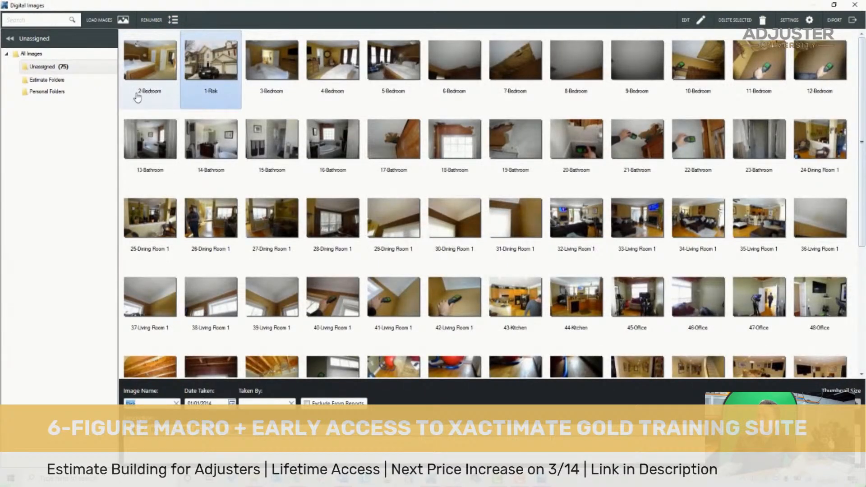
{"action": "mouse_move", "coordinate": [223, 87]}
{"action": "left_mouse_down"}
{"action": "mouse_move", "coordinate": [212, 74]}
{"action": "mouse_move", "coordinate": [137, 76]}
{"action": "left_mouse_up"}
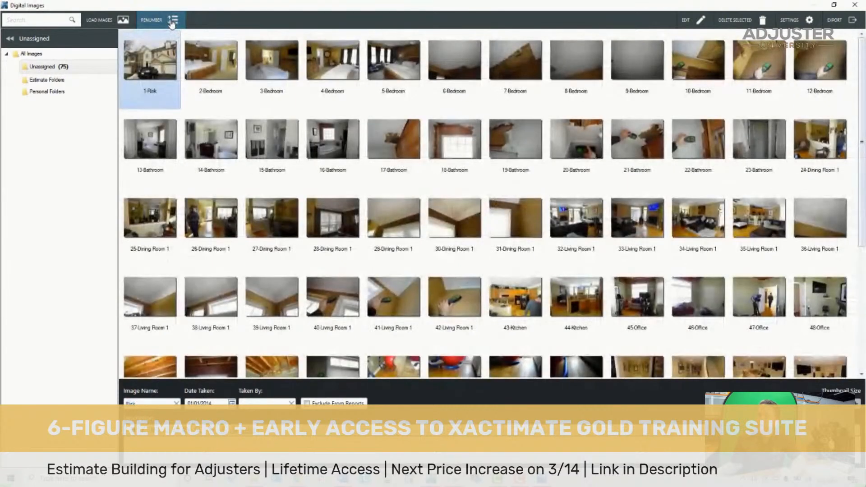
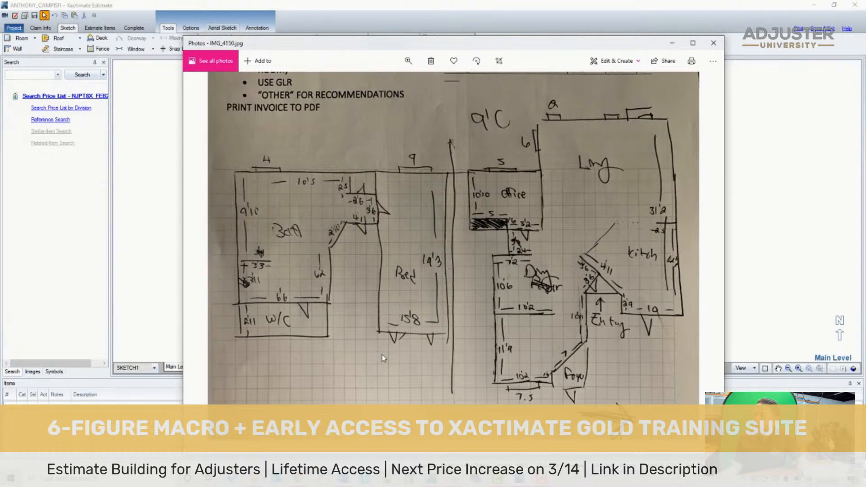
- Examine the hand-drawn floor plan photo IMG_4150.jpg, checking the room layout and dimensions around the living room, office and kitchen
{"action": "key", "text": "Right"}
{"action": "key", "text": "Left"}
{"action": "key", "text": "Right"}
{"action": "key", "text": "Left"}
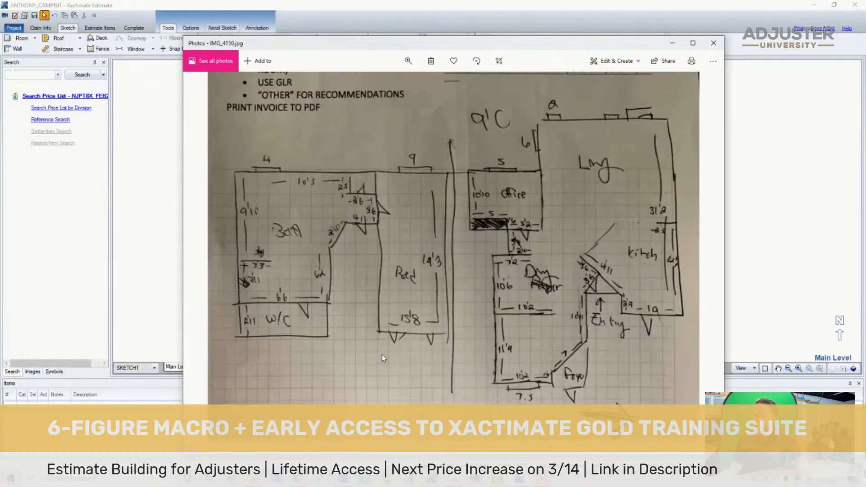
{"action": "key", "text": "Right"}
{"action": "key", "text": "Left"}
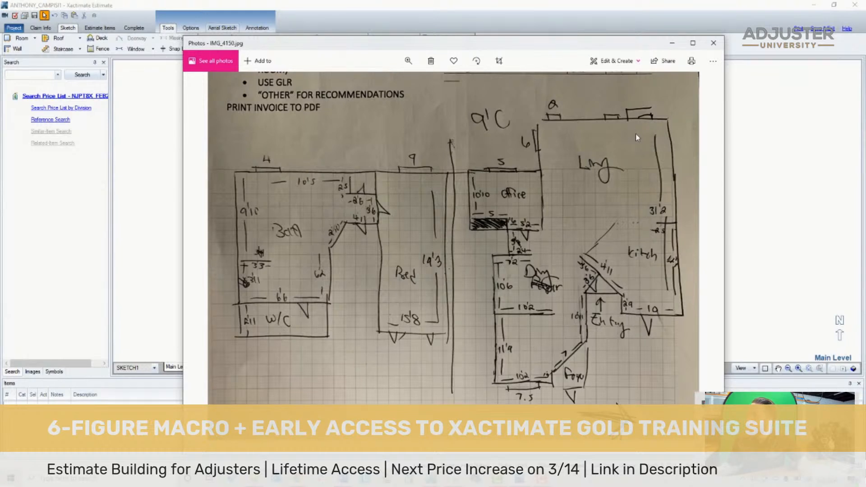
{"action": "scroll", "coordinate": [635, 134], "scroll_direction": "up", "scroll_amount": 2}
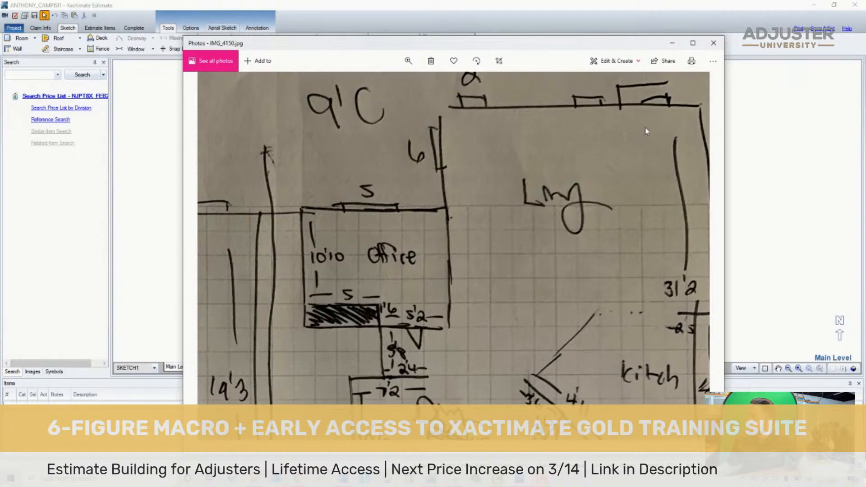
{"action": "scroll", "coordinate": [646, 135], "scroll_direction": "down", "scroll_amount": 2}
{"action": "scroll", "coordinate": [643, 140], "scroll_direction": "down", "scroll_amount": 1}
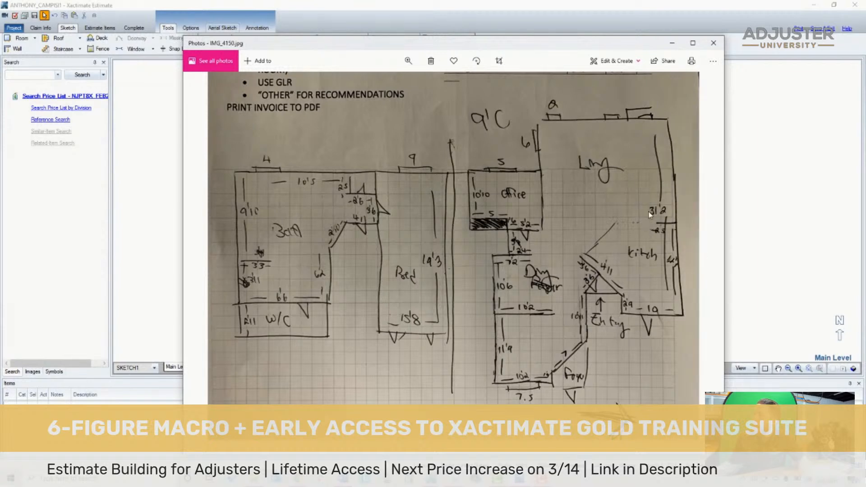
{"action": "scroll", "coordinate": [649, 212], "scroll_direction": "up", "scroll_amount": 2}
{"action": "scroll", "coordinate": [664, 215], "scroll_direction": "down", "scroll_amount": 2}
- Dock the floor plan photo beside the estimate and copy only the Scope section from the _6FIGMAC_NWIE project into the estimate
{"action": "left_click_drag", "start_coordinate": [309, 47], "coordinate": [864, 149]}
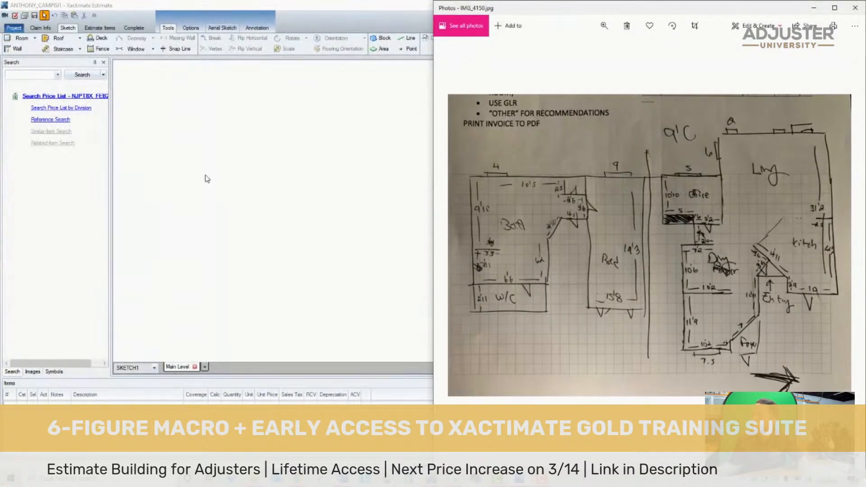
{"action": "left_click", "coordinate": [201, 105]}
{"action": "left_click", "coordinate": [14, 28]}
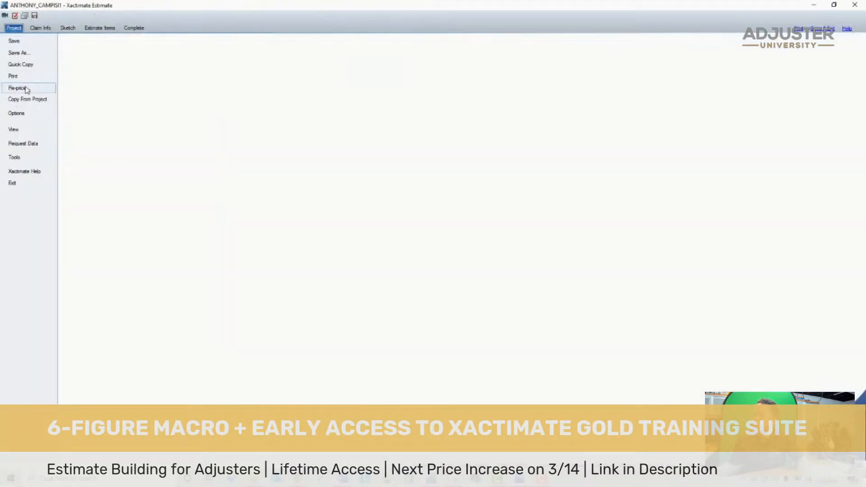
{"action": "left_click", "coordinate": [27, 99]}
{"action": "left_click", "coordinate": [427, 171]}
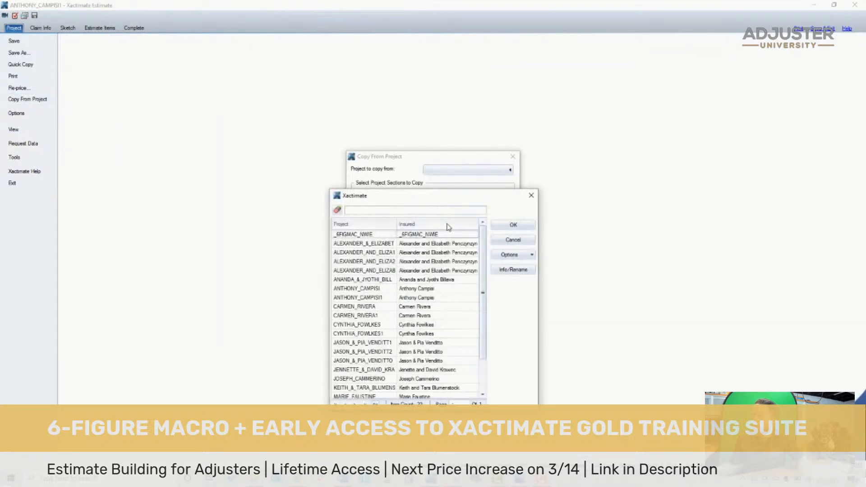
{"action": "double_click", "coordinate": [421, 234]}
{"action": "left_click", "coordinate": [436, 241]}
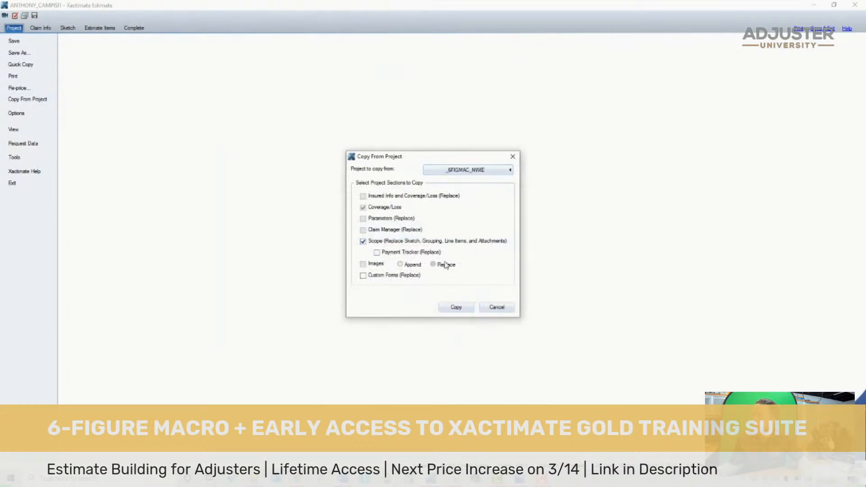
{"action": "left_click", "coordinate": [456, 307]}
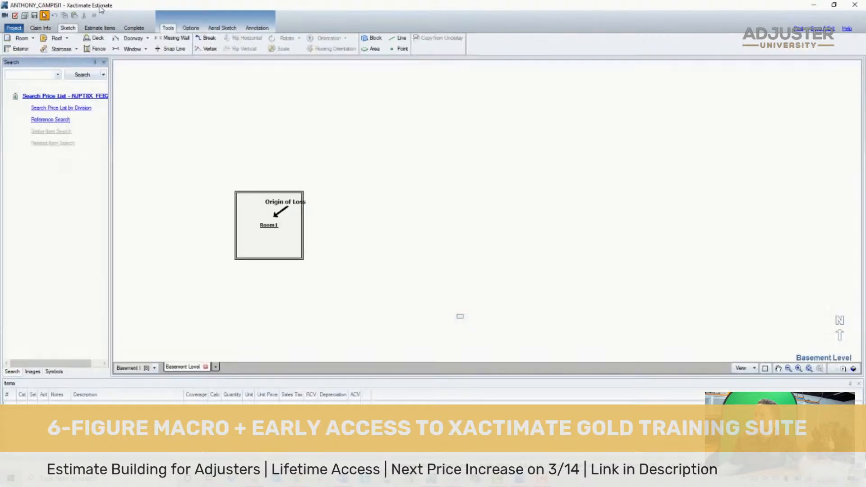
- Delete the Roof and Front Elevation sketch documents from the estimate
{"action": "left_click", "coordinate": [155, 369]}
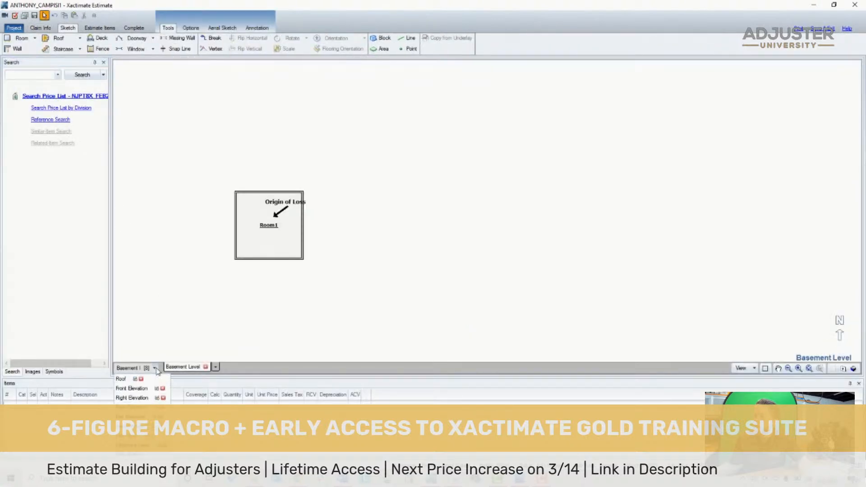
{"action": "left_click", "coordinate": [141, 380]}
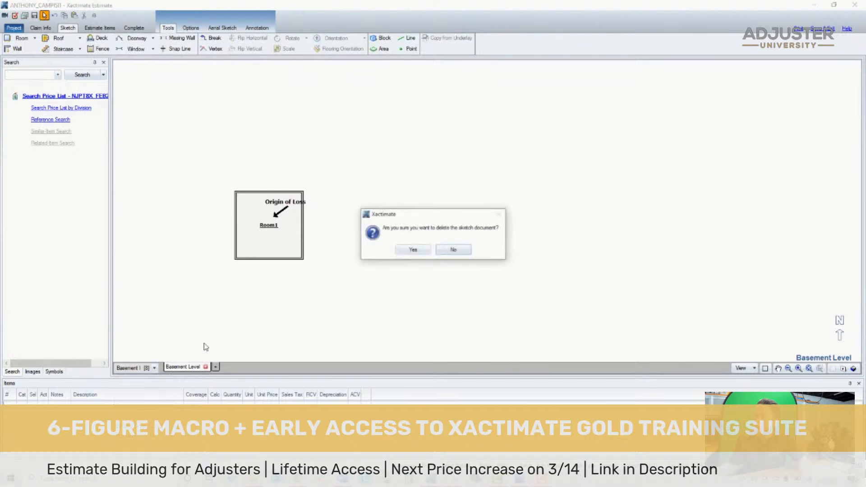
{"action": "left_click", "coordinate": [415, 251]}
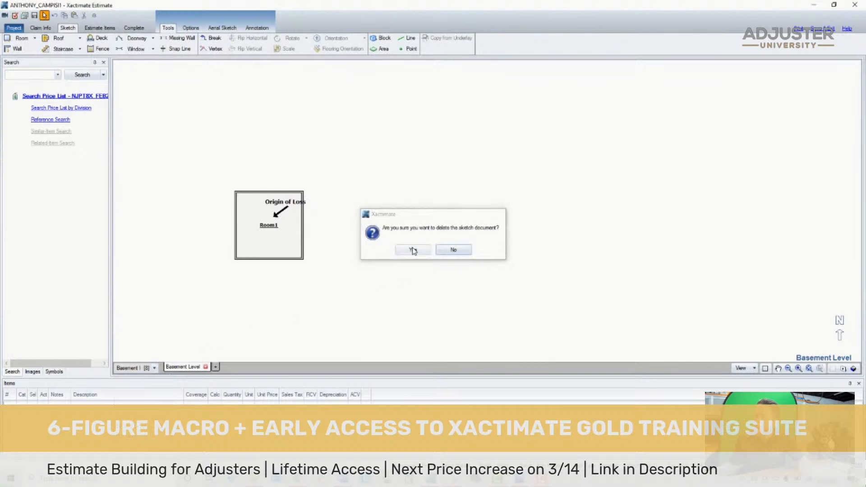
{"action": "left_click", "coordinate": [154, 368]}
{"action": "left_click", "coordinate": [160, 384]}
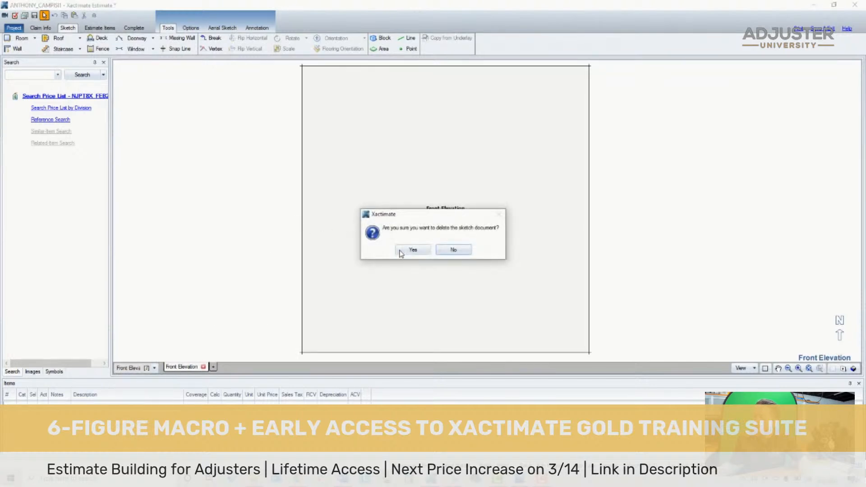
{"action": "left_click", "coordinate": [413, 250]}
- Delete the Right Elevation, Rear Elevation and Left Elevation sketch documents
{"action": "left_click", "coordinate": [154, 367]}
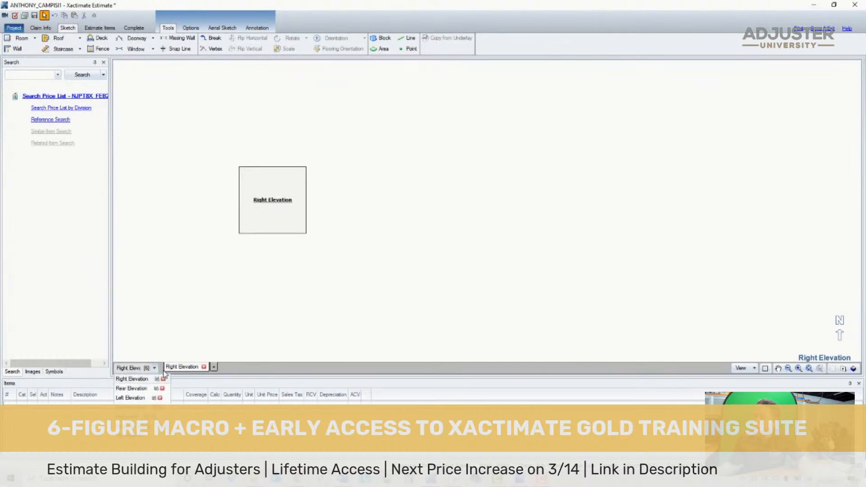
{"action": "left_click", "coordinate": [165, 383]}
{"action": "left_click", "coordinate": [408, 251]}
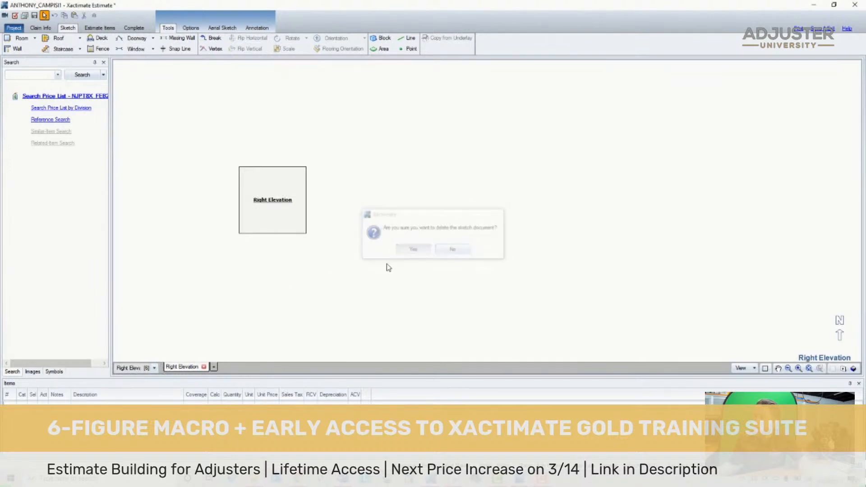
{"action": "left_click", "coordinate": [155, 369]}
{"action": "left_click", "coordinate": [162, 380]}
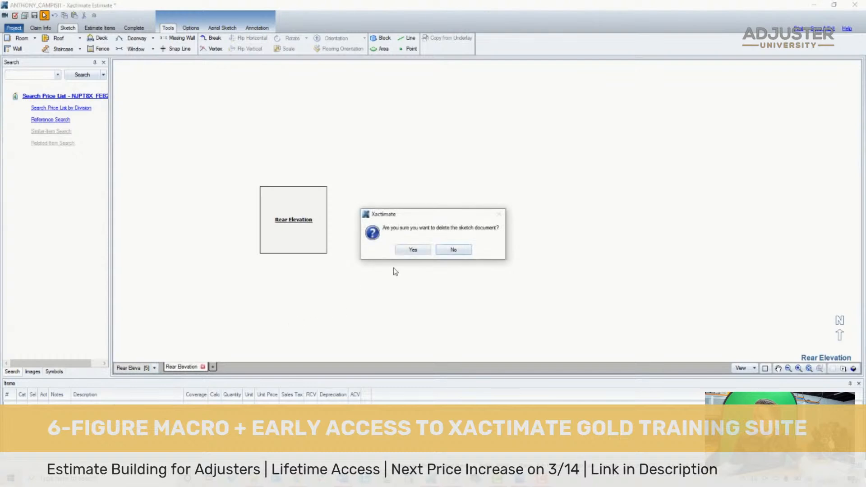
{"action": "left_click", "coordinate": [411, 249]}
{"action": "left_click", "coordinate": [154, 369]}
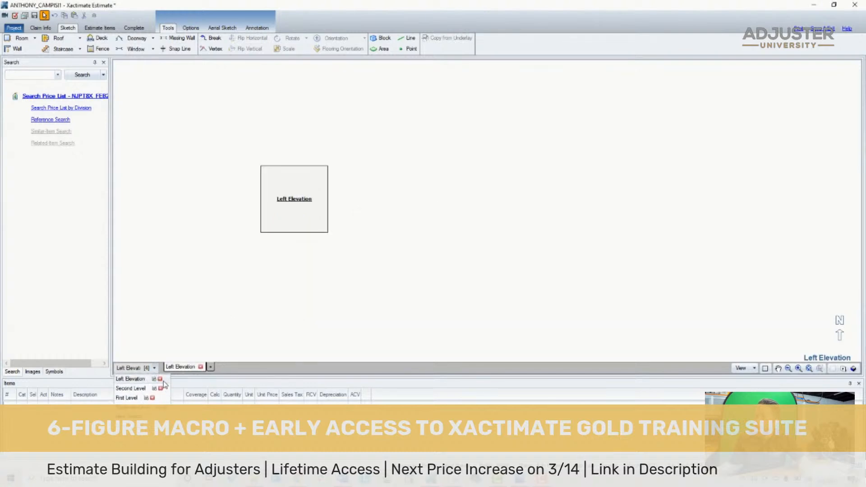
{"action": "left_click", "coordinate": [160, 379]}
{"action": "left_click", "coordinate": [408, 251]}
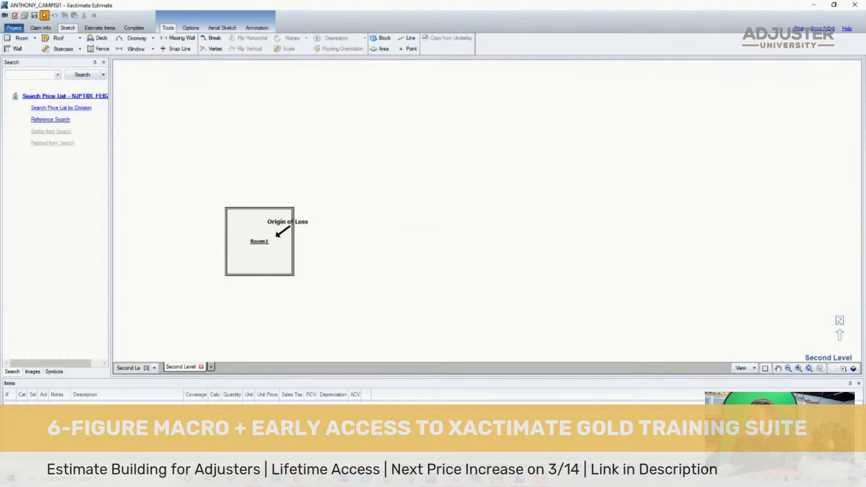
- Arrange the Xactimate sketch and the floor plan photo side by side
{"action": "key", "text": "alt+Tab"}
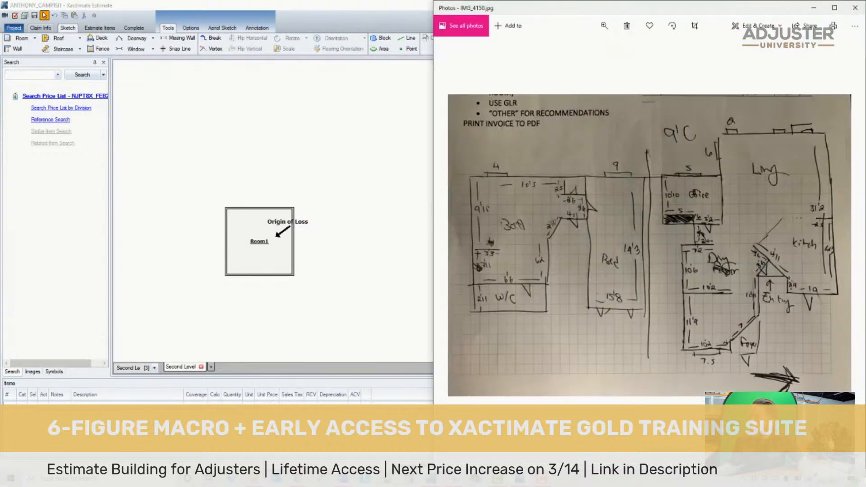
{"action": "left_click_drag", "start_coordinate": [433, 114], "coordinate": [437, 116]}
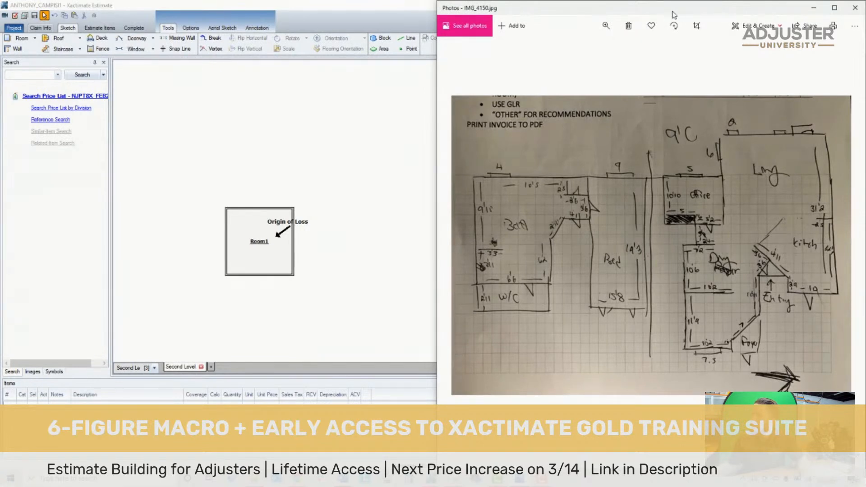
{"action": "left_click_drag", "start_coordinate": [672, 12], "coordinate": [863, 203]}
{"action": "left_click", "coordinate": [146, 115]}
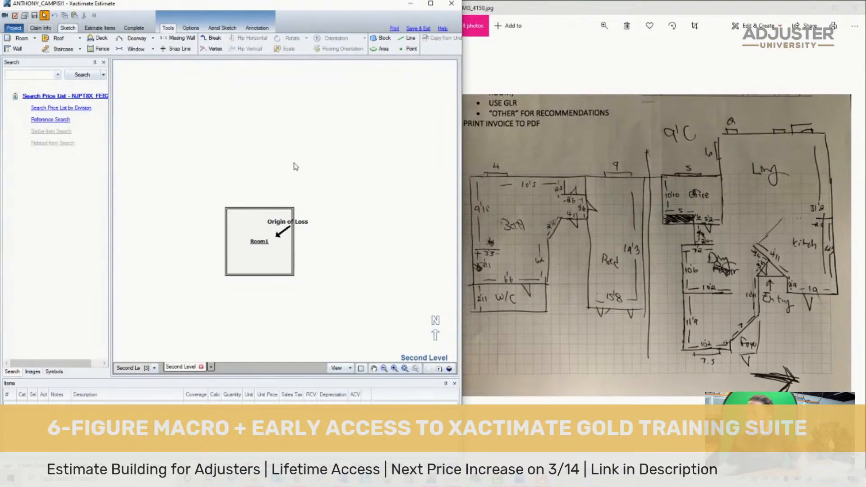
- Move Room1 higher on the Second Level sketch, and place the Origin of Loss label and arrow at the room's upper left
{"action": "left_click", "coordinate": [253, 245]}
{"action": "left_click_drag", "start_coordinate": [253, 244], "coordinate": [259, 137]}
{"action": "left_click", "coordinate": [568, 243]}
{"action": "scroll", "coordinate": [568, 243], "scroll_direction": "up", "scroll_amount": 3}
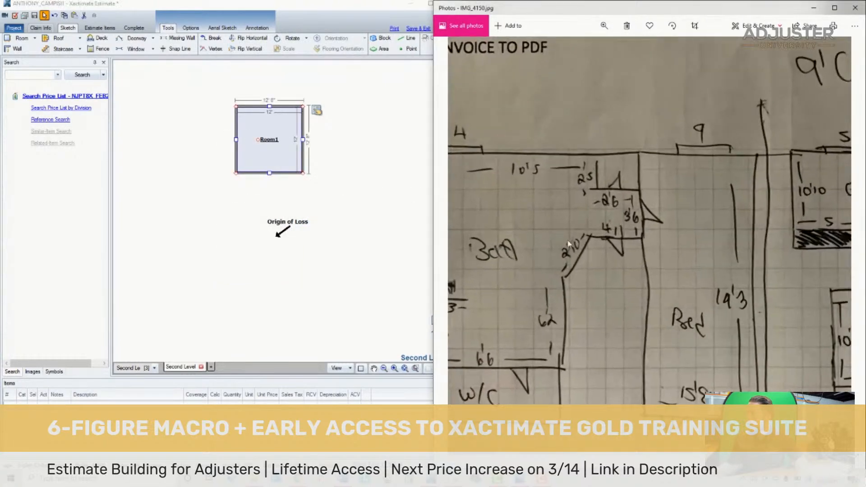
{"action": "left_click_drag", "start_coordinate": [568, 242], "coordinate": [623, 174]}
{"action": "left_click", "coordinate": [407, 180]}
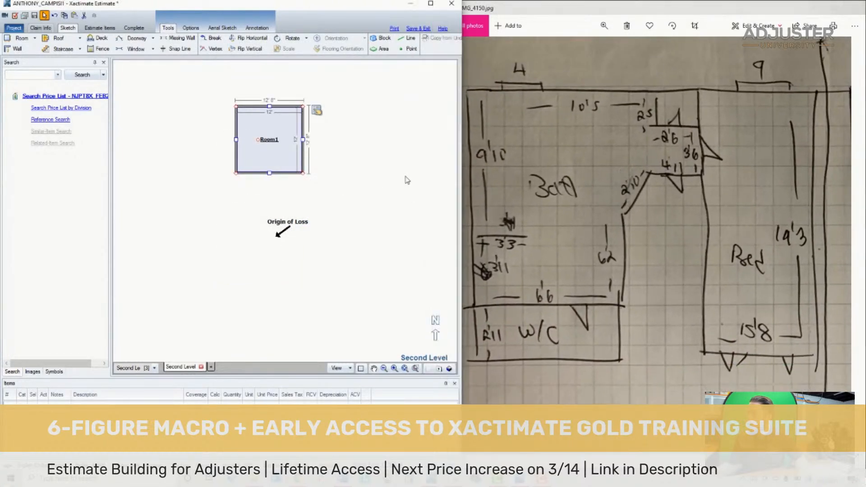
{"action": "left_click", "coordinate": [407, 180]}
{"action": "left_click_drag", "start_coordinate": [324, 213], "coordinate": [235, 277]}
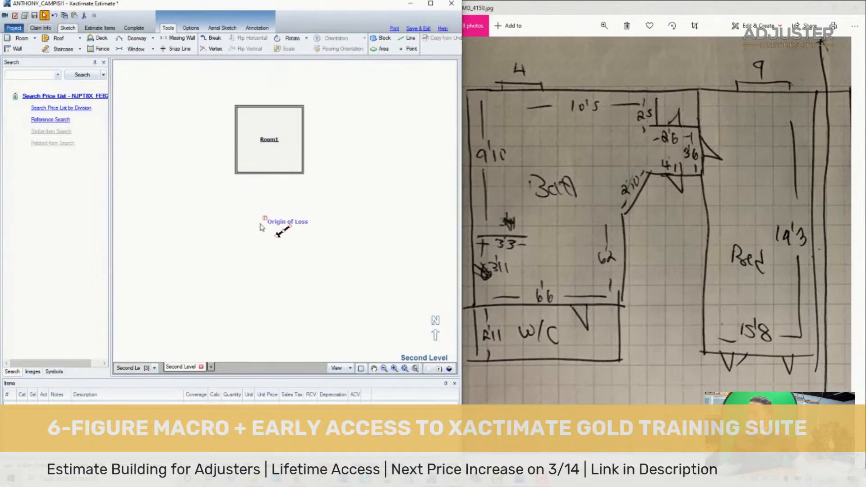
{"action": "left_click_drag", "start_coordinate": [277, 225], "coordinate": [177, 89]}
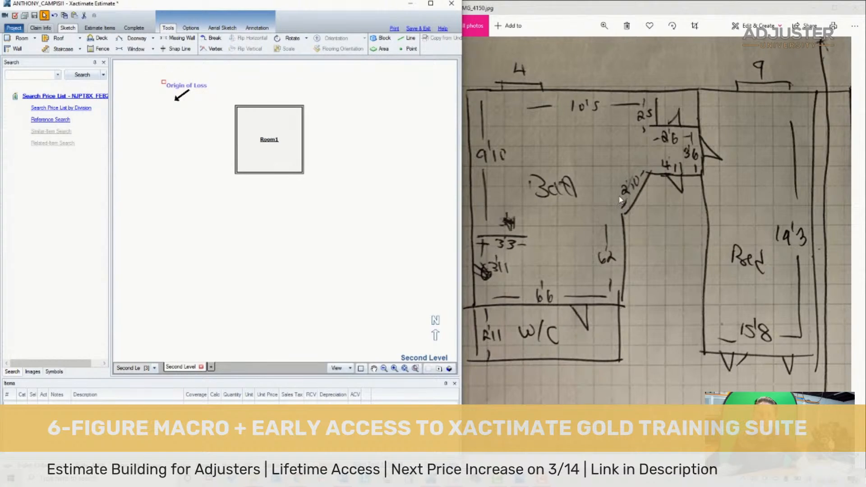
- Resize Room1 to the plan's bedroom size, 15' 8" by 19' 3" inside, and move it toward the right of the sketch
{"action": "left_click", "coordinate": [653, 219]}
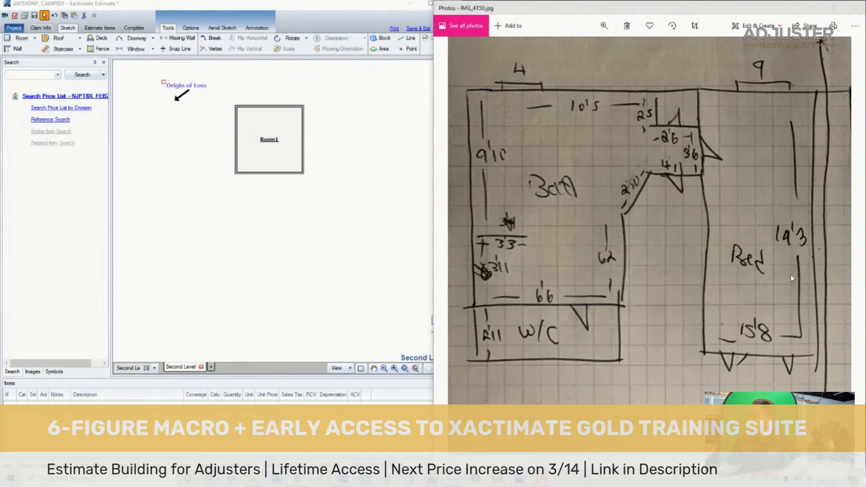
{"action": "left_click_drag", "start_coordinate": [792, 278], "coordinate": [814, 230]}
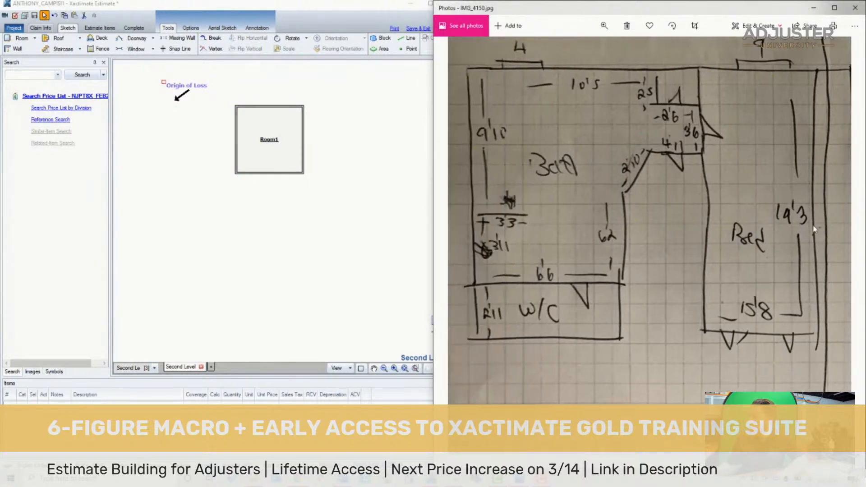
{"action": "left_click", "coordinate": [275, 142]}
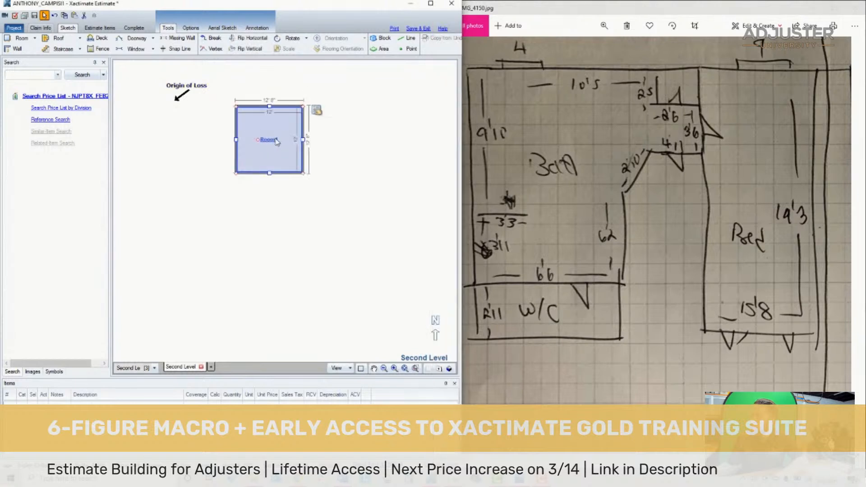
{"action": "left_click", "coordinate": [304, 140]}
{"action": "left_click_drag", "start_coordinate": [304, 140], "coordinate": [325, 145]}
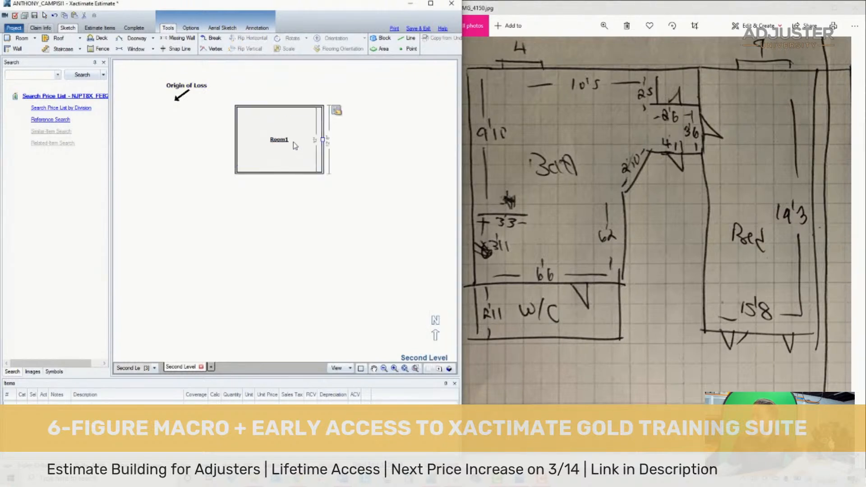
{"action": "left_click", "coordinate": [283, 174]}
{"action": "left_click_drag", "start_coordinate": [280, 174], "coordinate": [309, 215]}
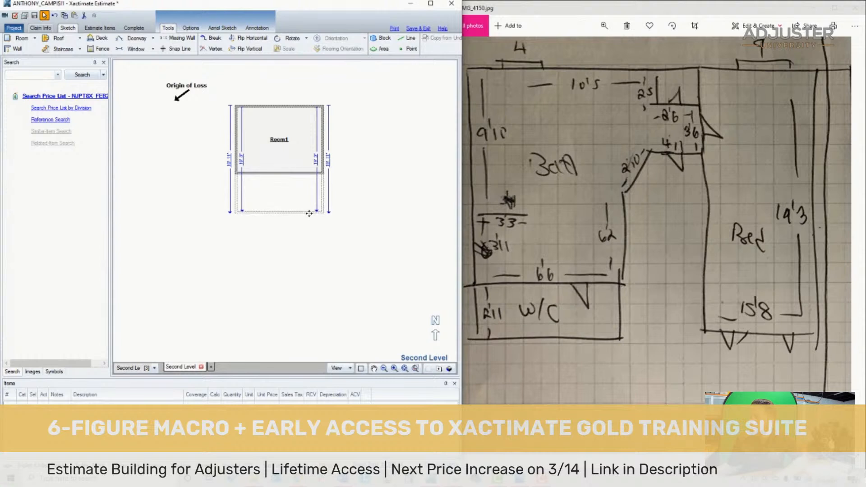
{"action": "left_click", "coordinate": [271, 150]}
{"action": "left_click_drag", "start_coordinate": [268, 161], "coordinate": [341, 201]}
- Create an adjoining room for the bath by extending a copy of Room1's left wall outward, about 14' 9" wide, and select it
{"action": "left_click", "coordinate": [574, 144]}
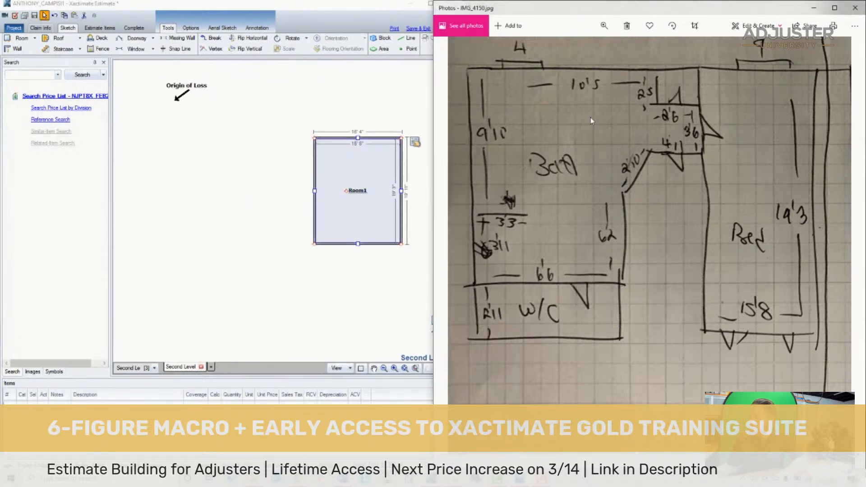
{"action": "left_click", "coordinate": [227, 211]}
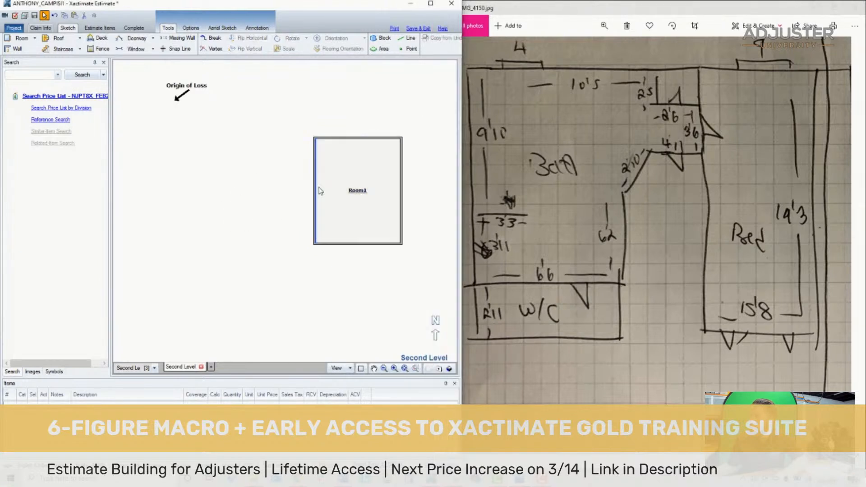
{"action": "left_click", "coordinate": [315, 210]}
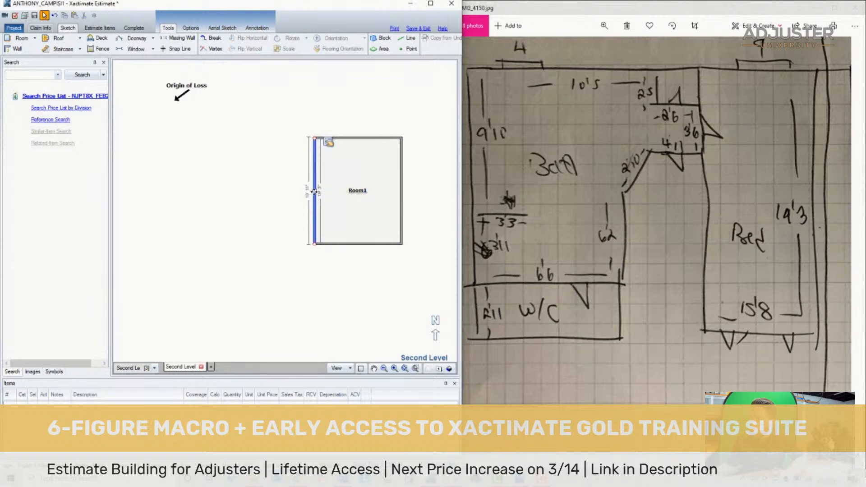
{"action": "left_click_drag", "start_coordinate": [315, 192], "coordinate": [229, 190]}
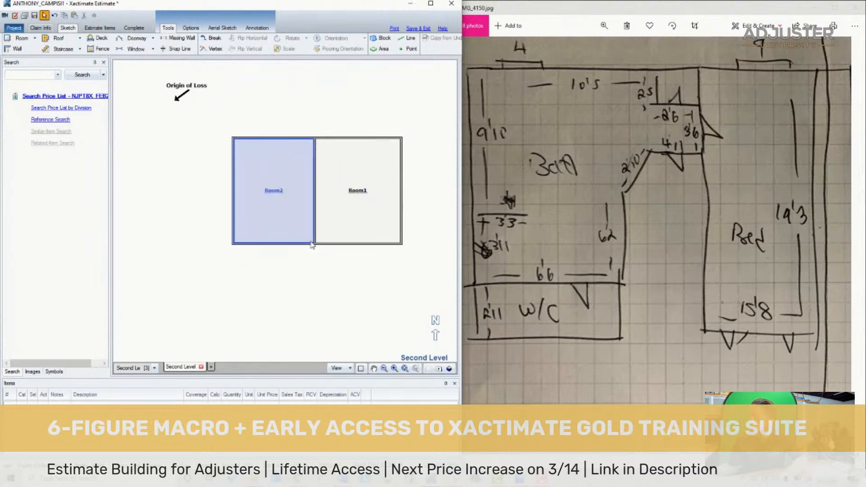
{"action": "left_click", "coordinate": [285, 206]}
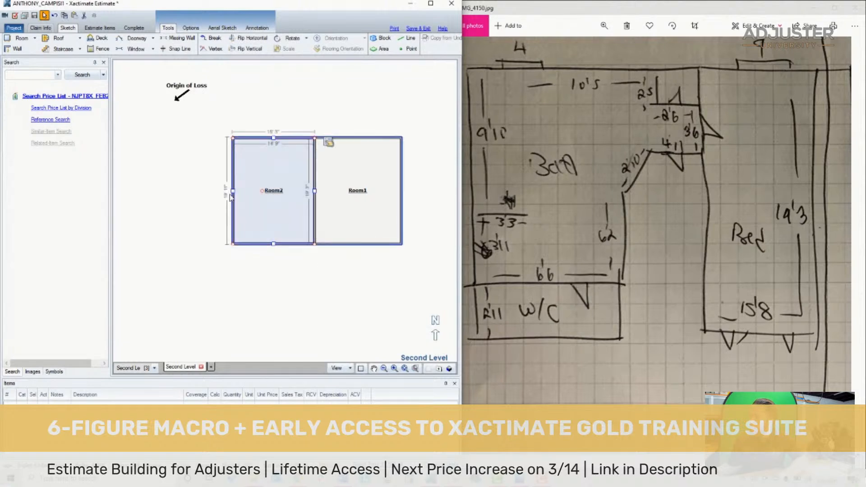
- Narrow Room2 by moving its left wall inward, and wall off a small closet in its upper right corner
{"action": "left_click_drag", "start_coordinate": [239, 192], "coordinate": [248, 192]}
{"action": "left_click", "coordinate": [208, 233]}
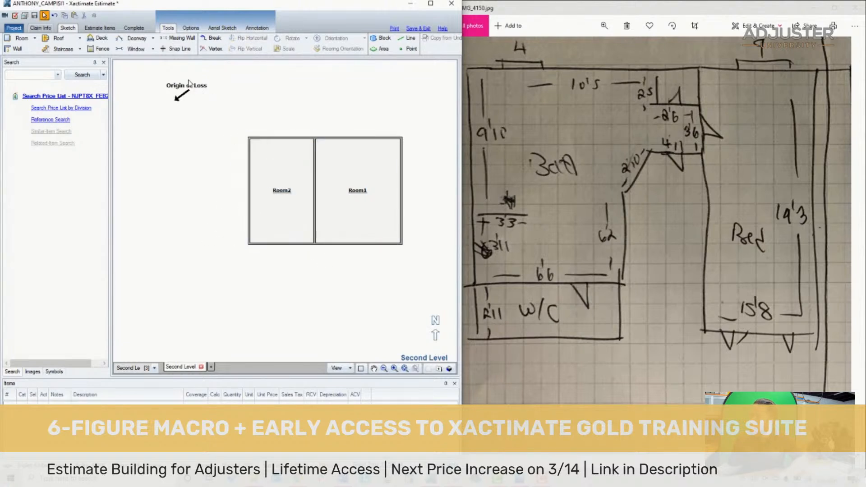
{"action": "left_click", "coordinate": [348, 188]}
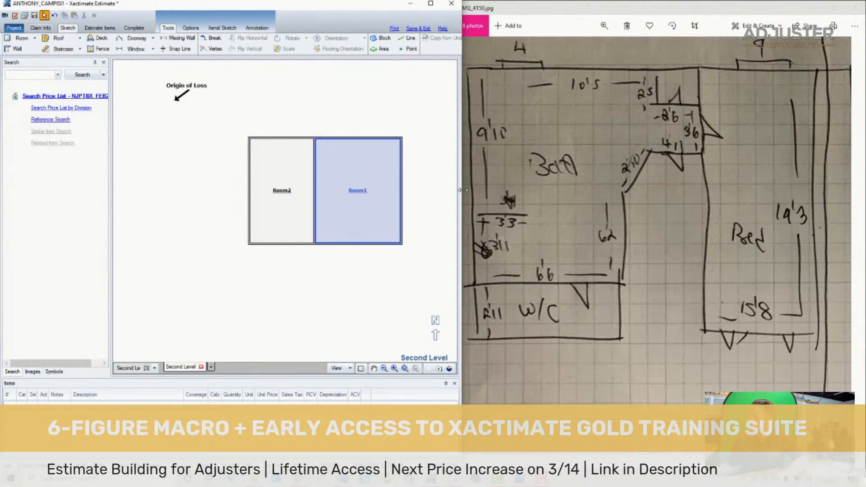
{"action": "left_click", "coordinate": [18, 50]}
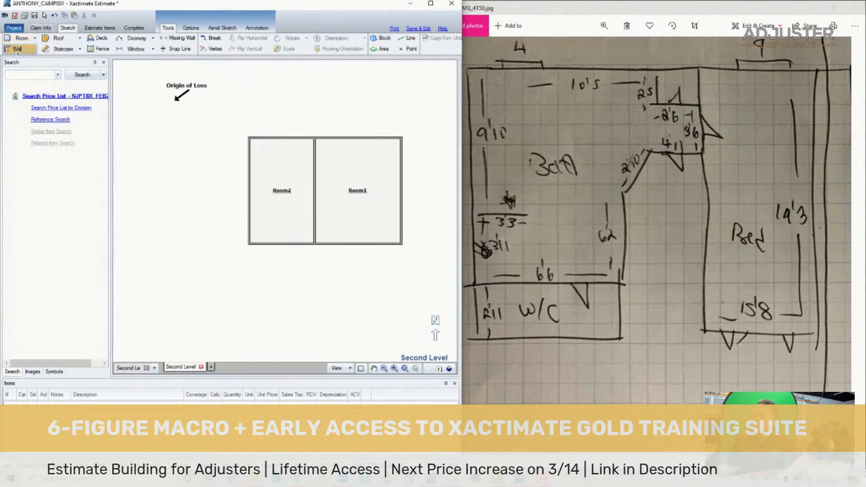
{"action": "right_click", "coordinate": [298, 151]}
{"action": "left_click_drag", "start_coordinate": [301, 152], "coordinate": [298, 121]}
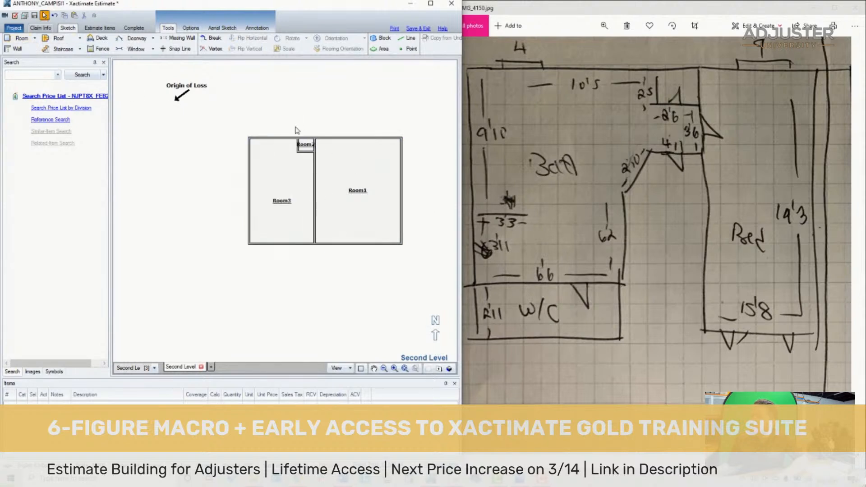
- Divide Room3 with a wall run from Room1's wall: about 3' 3" across, 2' 9" diagonal, 6' 2" down and 6' 6" to the outer wall
{"action": "left_click", "coordinate": [18, 49]}
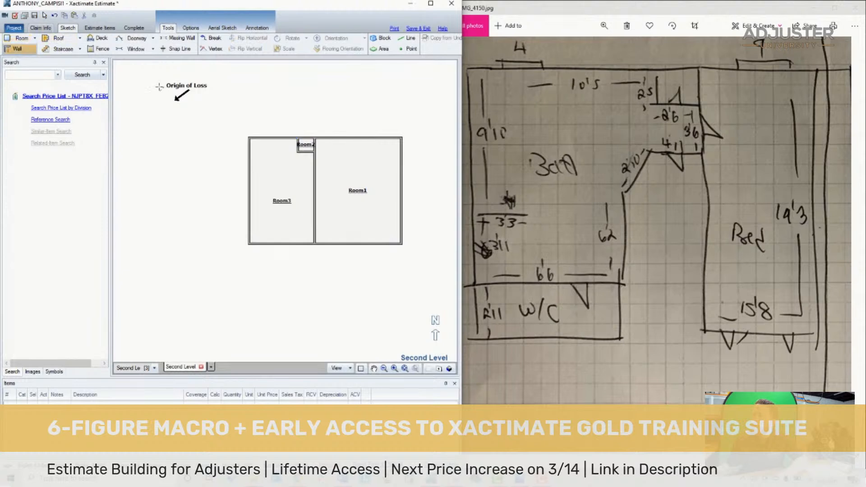
{"action": "left_click", "coordinate": [312, 176]}
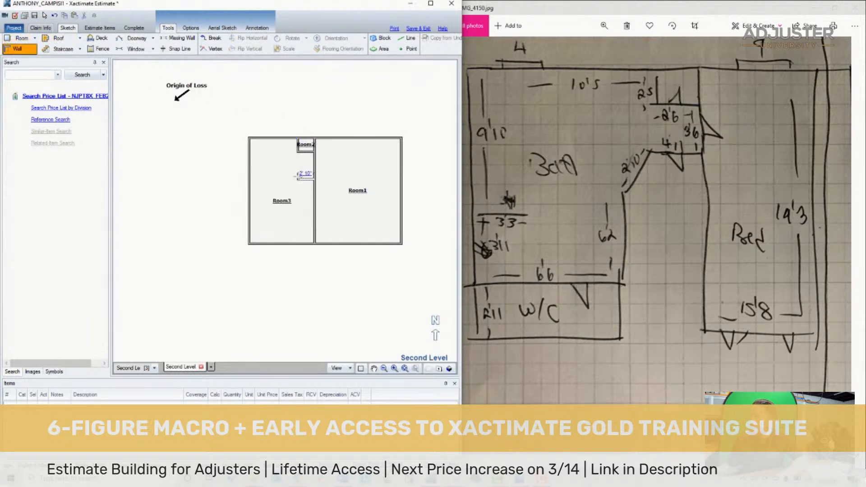
{"action": "left_click", "coordinate": [295, 179]}
{"action": "left_click", "coordinate": [286, 190]}
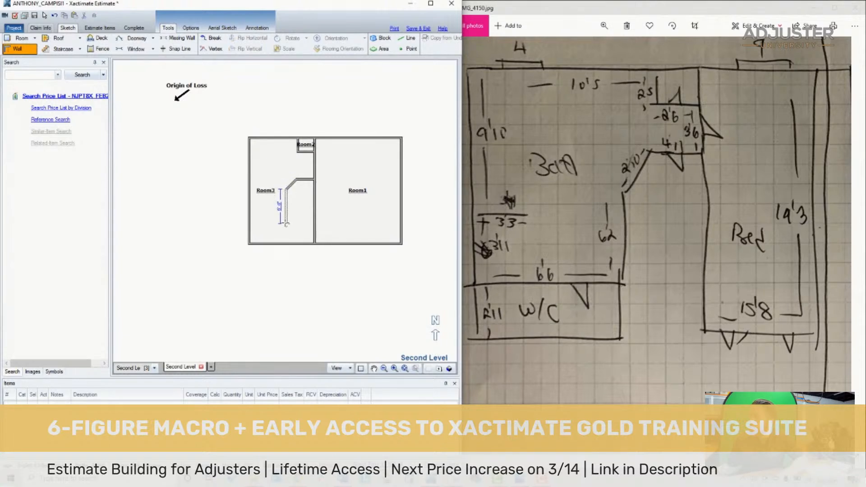
{"action": "left_click", "coordinate": [285, 222]}
{"action": "left_click", "coordinate": [276, 231]}
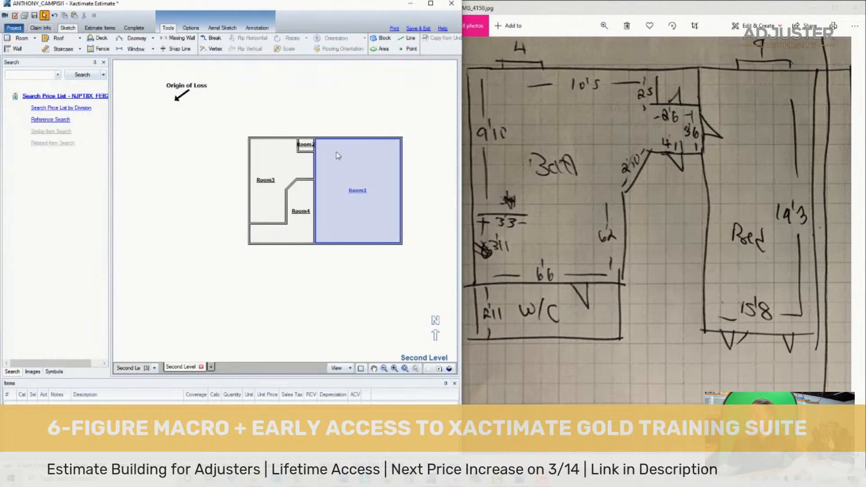
- Resize the small Room2 closet to the plan's 2' 6" wide by 2' 5" deep, measured on Room3's side
{"action": "scroll", "coordinate": [334, 151], "scroll_direction": "up", "scroll_amount": 2}
{"action": "scroll", "coordinate": [275, 156], "scroll_direction": "up", "scroll_amount": 3}
{"action": "left_click", "coordinate": [289, 170]}
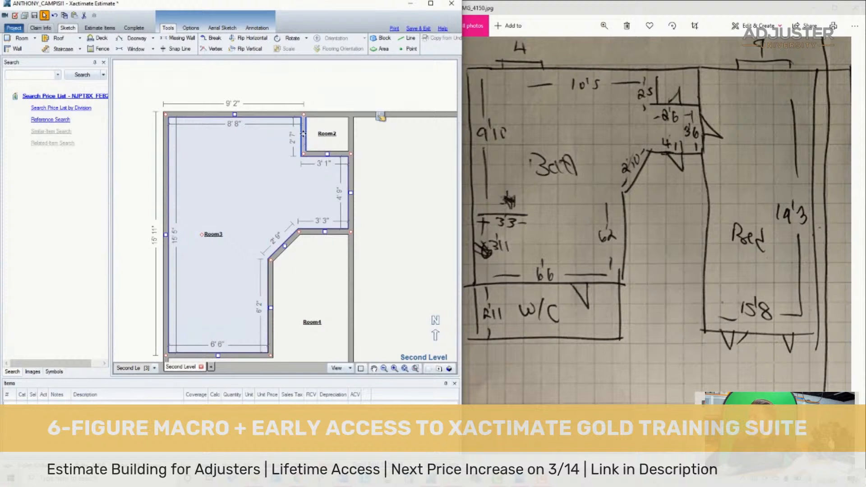
{"action": "left_click_drag", "start_coordinate": [303, 133], "coordinate": [312, 134]}
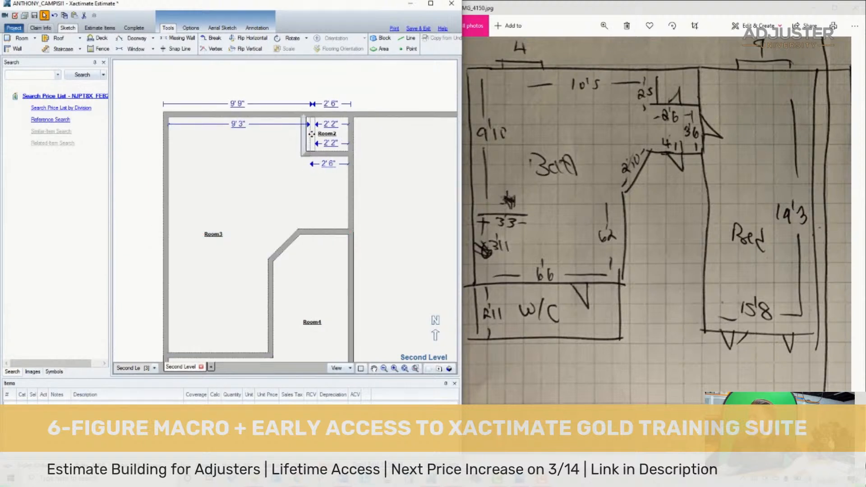
{"action": "left_click", "coordinate": [269, 154]}
{"action": "left_click", "coordinate": [242, 123]}
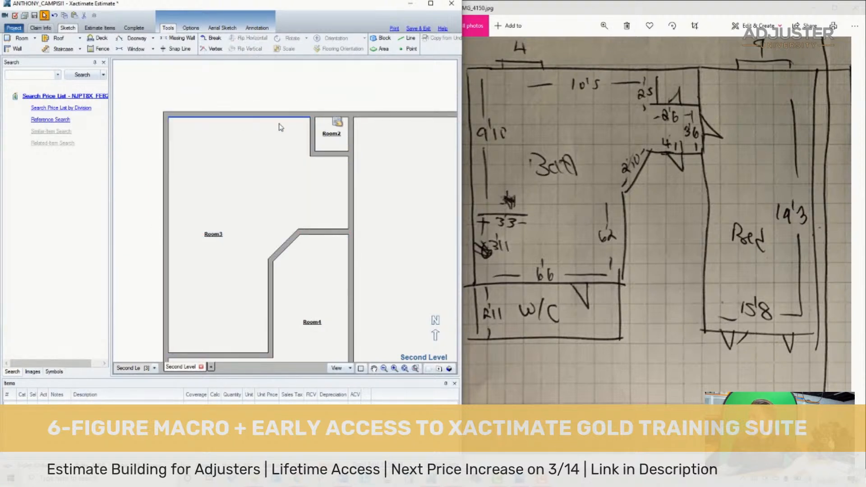
{"action": "left_click", "coordinate": [332, 138]}
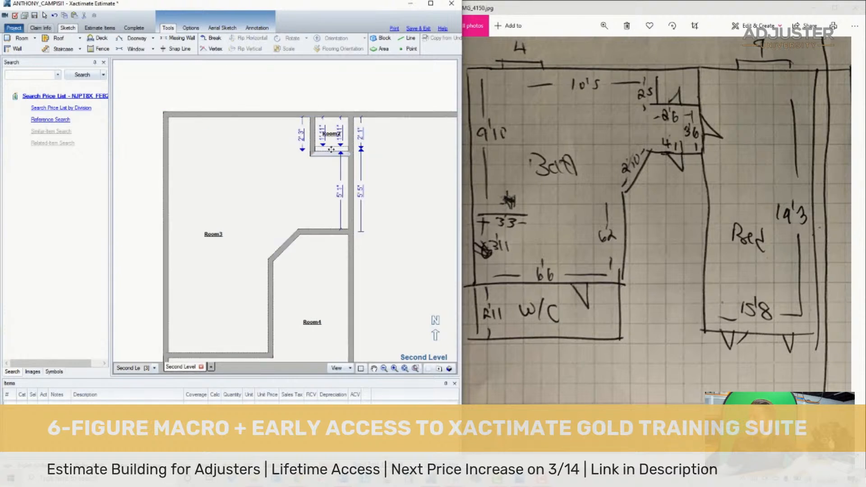
- Move Room3's left wall outward to make the upper wall 10' 5" inside, matching the plan's bath width
{"action": "left_click", "coordinate": [172, 229]}
{"action": "left_click_drag", "start_coordinate": [172, 229], "coordinate": [149, 234]}
{"action": "scroll", "coordinate": [228, 226], "scroll_direction": "down", "scroll_amount": 2}
{"action": "scroll", "coordinate": [235, 266], "scroll_direction": "up", "scroll_amount": 1}
{"action": "left_click", "coordinate": [494, 146]}
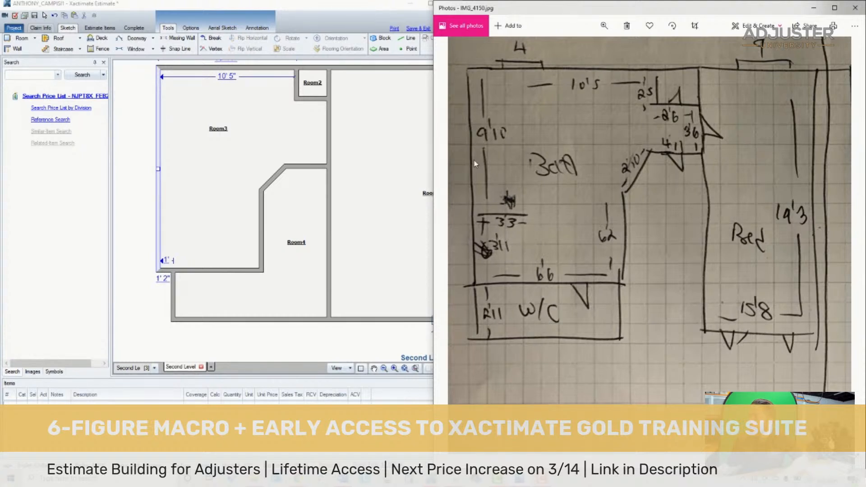
{"action": "left_click", "coordinate": [234, 150]}
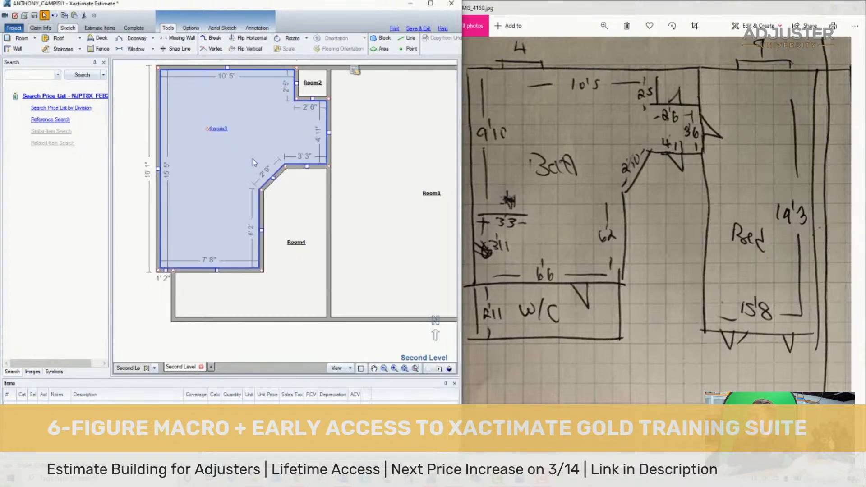
- Draw a 3' 3" partition stub extending inward from Room3's left wall
{"action": "left_click", "coordinate": [19, 48]}
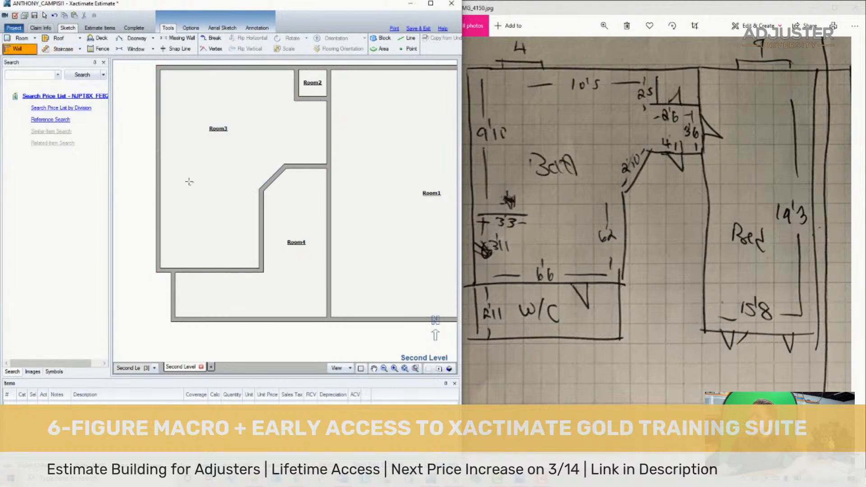
{"action": "left_click", "coordinate": [159, 181]}
{"action": "double_click", "coordinate": [188, 181]}
{"action": "mouse_move", "coordinate": [188, 181]}
{"action": "left_mouse_down"}
{"action": "mouse_move", "coordinate": [202, 182]}
{"action": "mouse_move", "coordinate": [179, 190]}
{"action": "left_mouse_up"}
{"action": "left_click", "coordinate": [193, 136]}
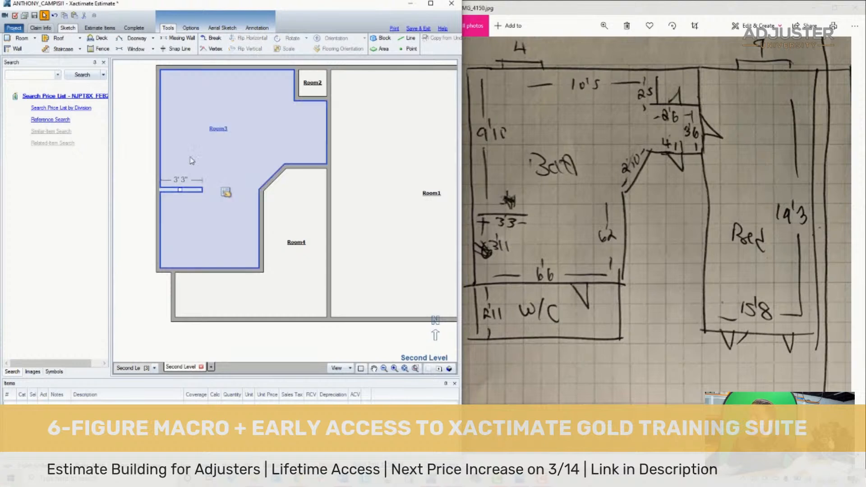
- Position the 3' 3" partition 9' 10" below Room3's upper wall
{"action": "left_click", "coordinate": [192, 160]}
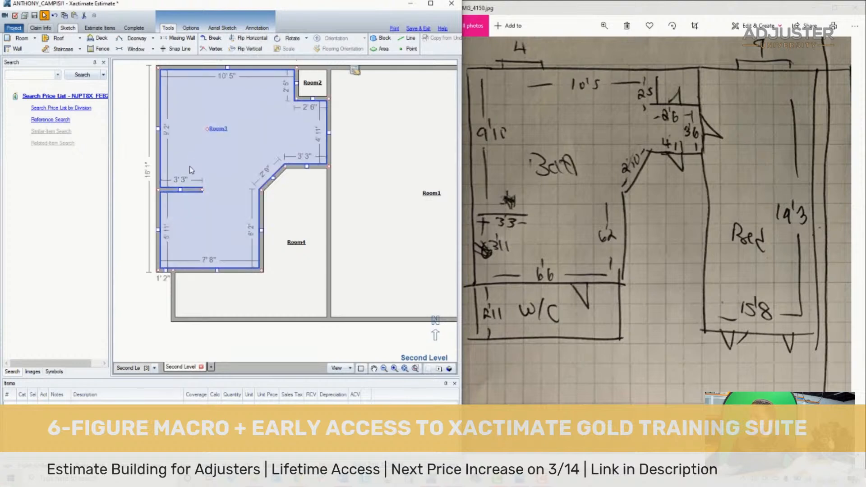
{"action": "left_click", "coordinate": [142, 195]}
{"action": "left_click", "coordinate": [180, 190]}
{"action": "left_click_drag", "start_coordinate": [180, 190], "coordinate": [180, 196]}
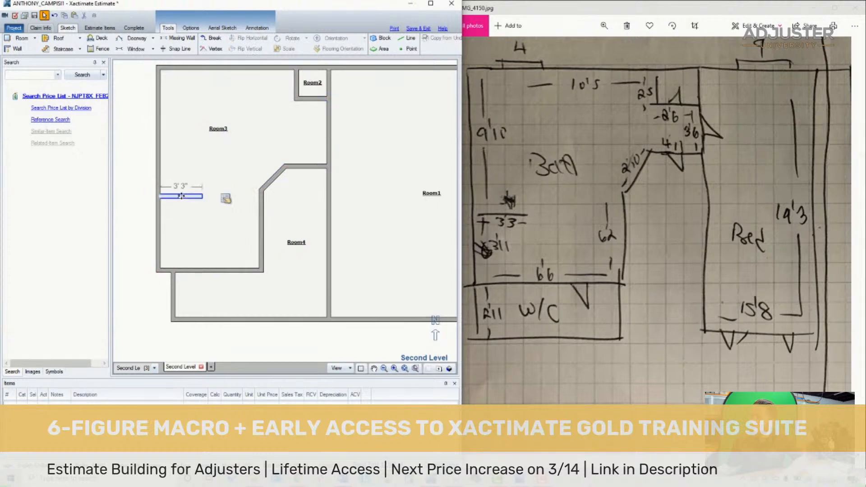
{"action": "left_click", "coordinate": [183, 147]}
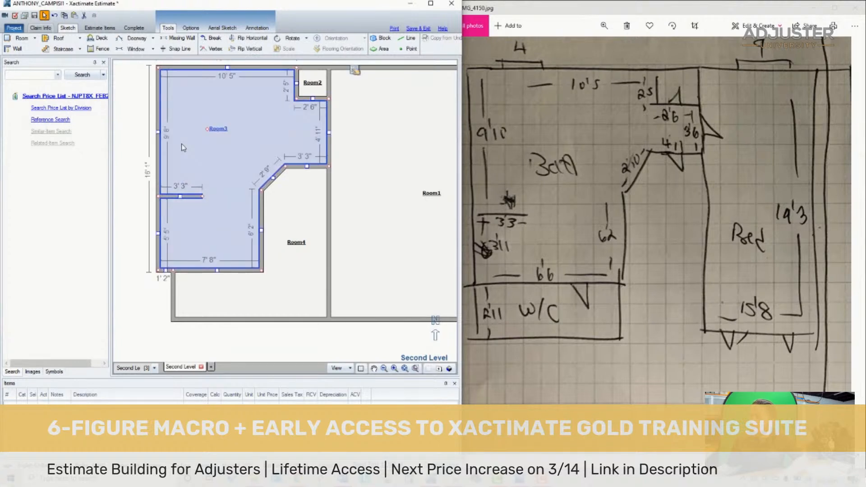
{"action": "left_click", "coordinate": [180, 196]}
{"action": "left_click_drag", "start_coordinate": [181, 196], "coordinate": [181, 198]}
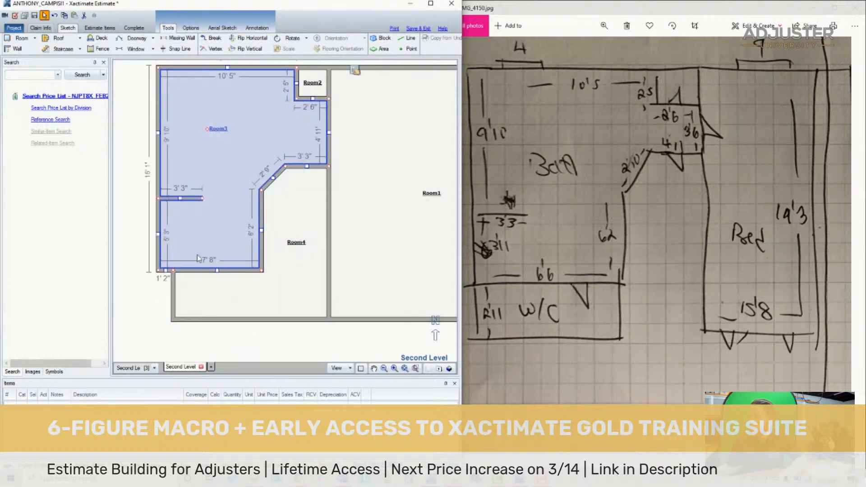
- Delete Room4 and select Room3
{"action": "left_click", "coordinate": [297, 264]}
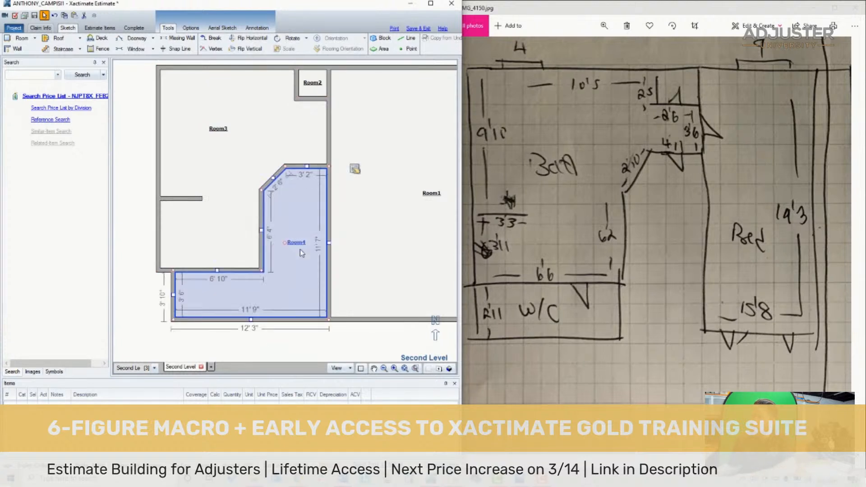
{"action": "key", "text": "Delete"}
{"action": "left_click", "coordinate": [236, 245]}
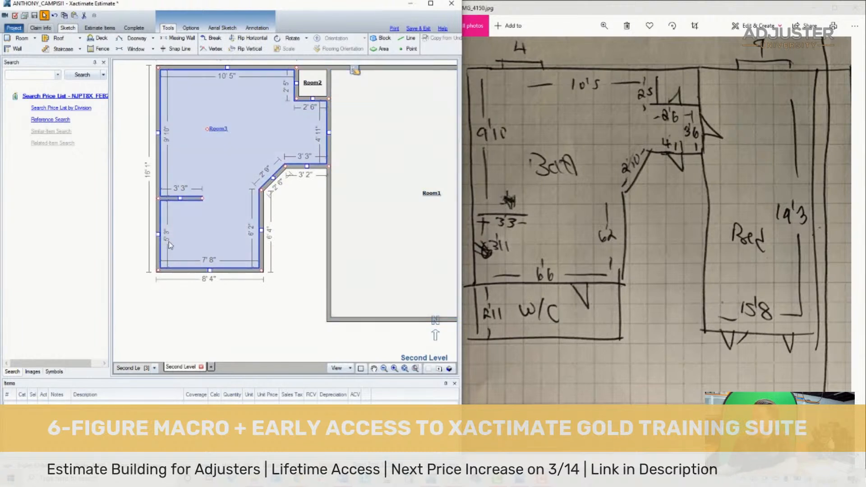
- Try to move Room3's bottom wall to shorten the area below the partition
{"action": "left_click", "coordinate": [210, 270]}
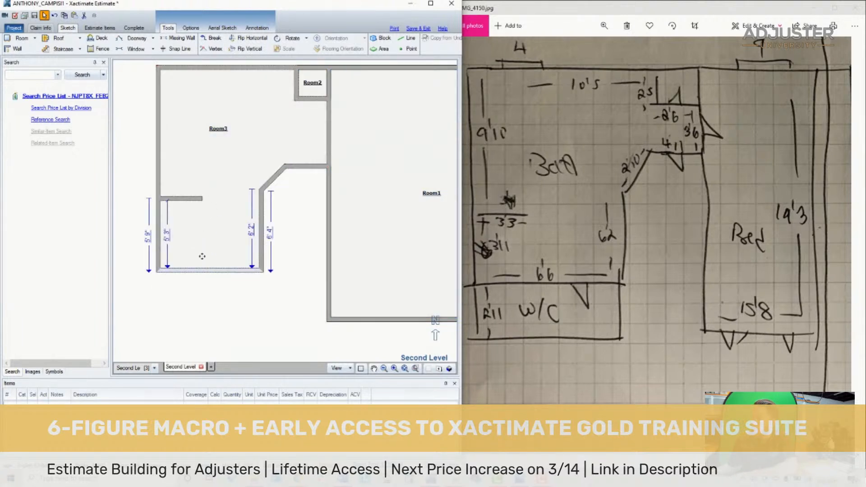
{"action": "left_click", "coordinate": [211, 270]}
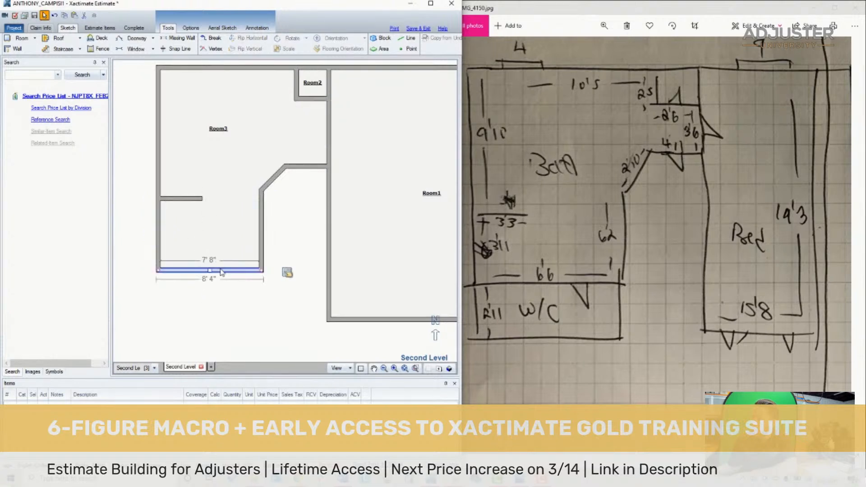
{"action": "left_click", "coordinate": [210, 270]}
{"action": "left_click", "coordinate": [220, 217]}
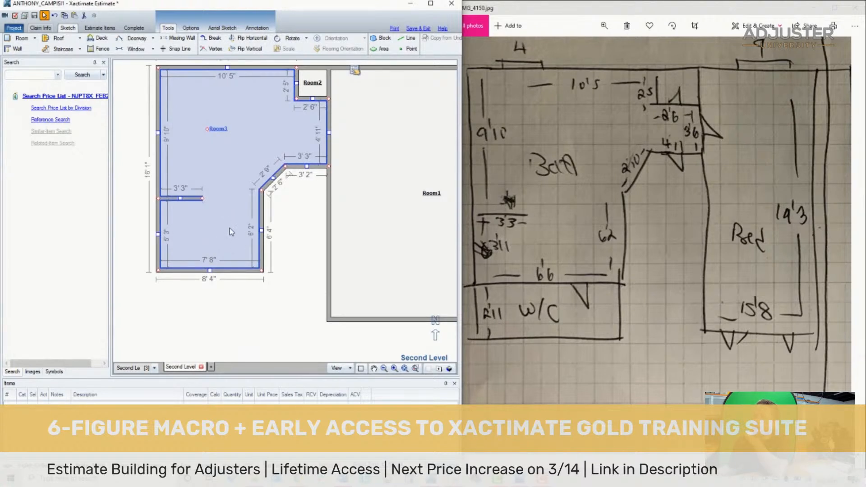
- Delete the 3' 3" partition stub from Room3
{"action": "left_click", "coordinate": [198, 199]}
{"action": "left_click", "coordinate": [226, 203]}
{"action": "left_click", "coordinate": [191, 198]}
{"action": "key", "text": "Delete"}
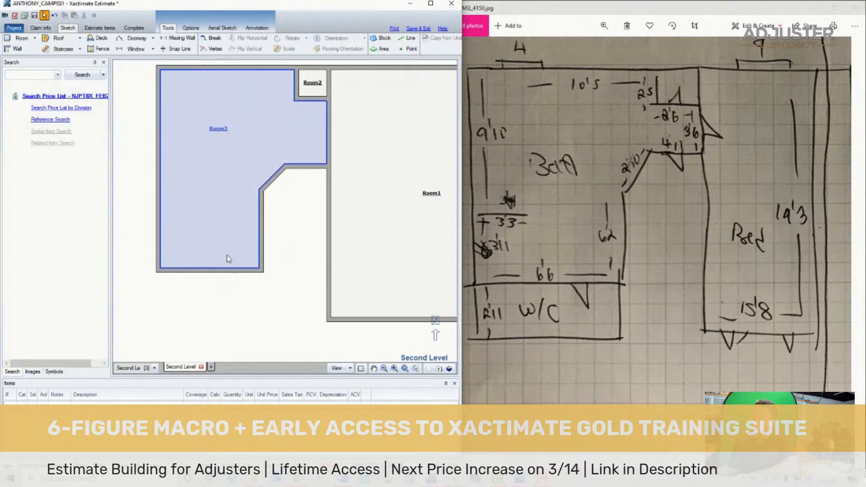
- Move Room3's bottom wall down to make the left wall 15' 9" long inside
{"action": "left_click", "coordinate": [215, 271]}
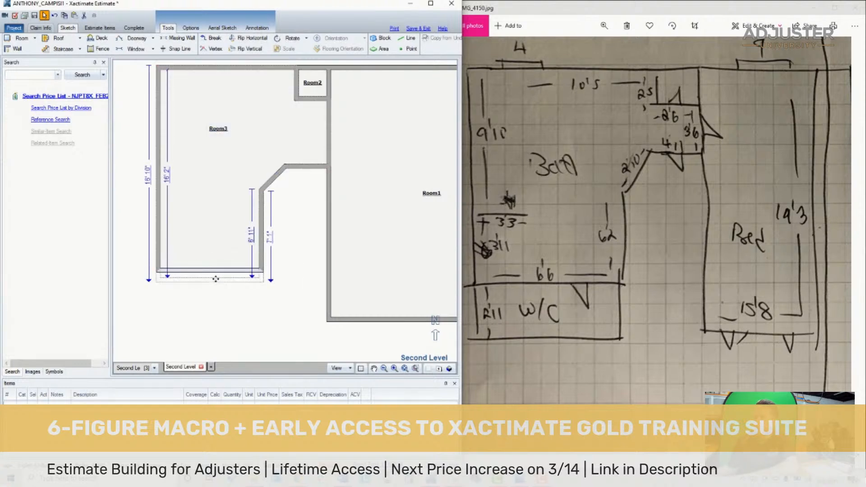
{"action": "left_click_drag", "start_coordinate": [216, 278], "coordinate": [225, 275]}
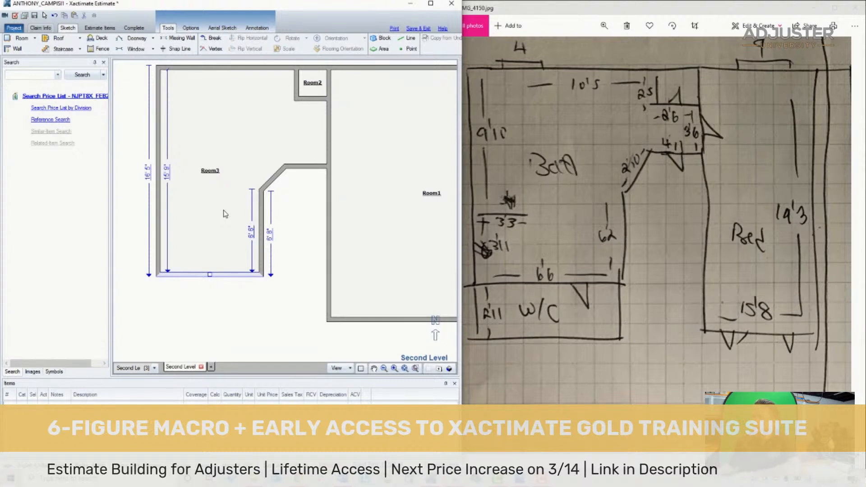
{"action": "left_click", "coordinate": [221, 185]}
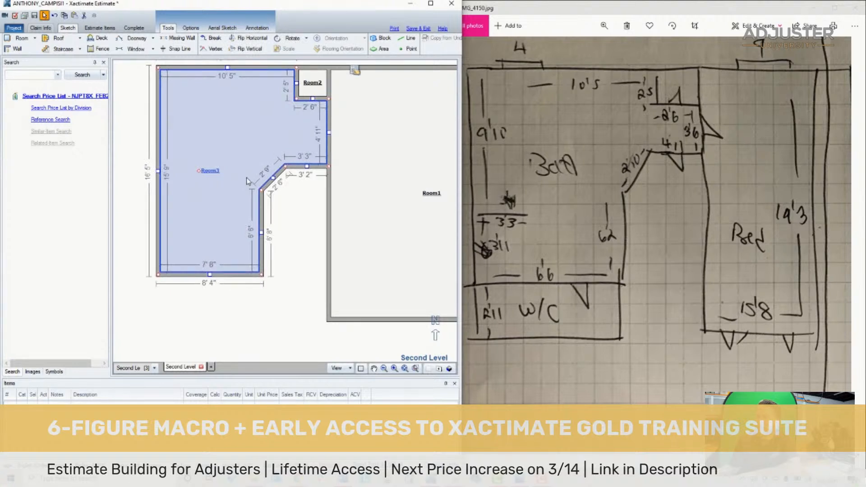
- Check the bath dimensions on the plan and move Room3's bottom wall up to a 14' 1" inside length
{"action": "left_click", "coordinate": [425, 221]}
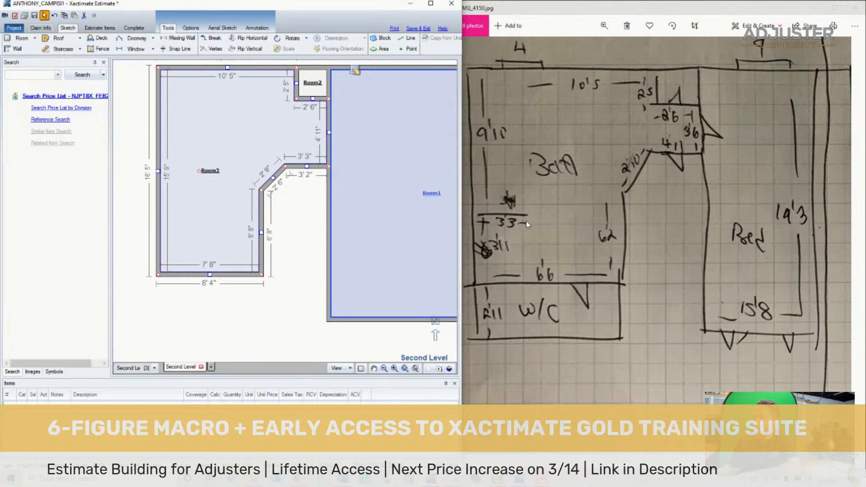
{"action": "left_click", "coordinate": [497, 157]}
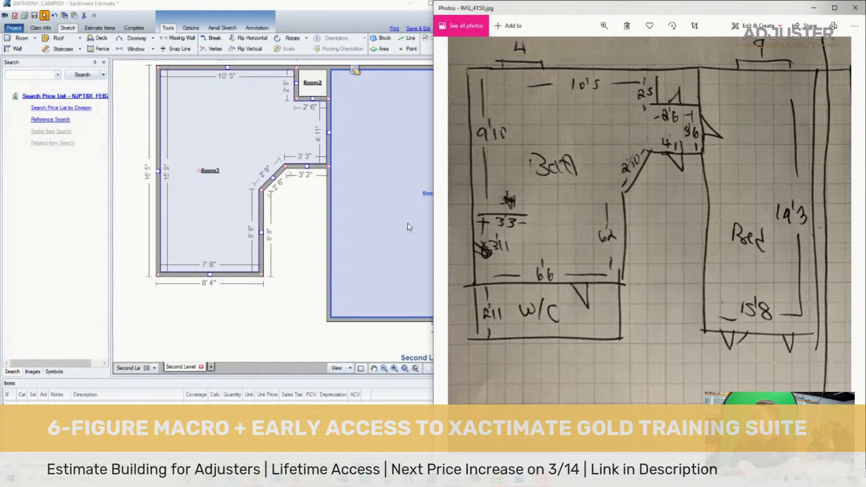
{"action": "left_click", "coordinate": [206, 168]}
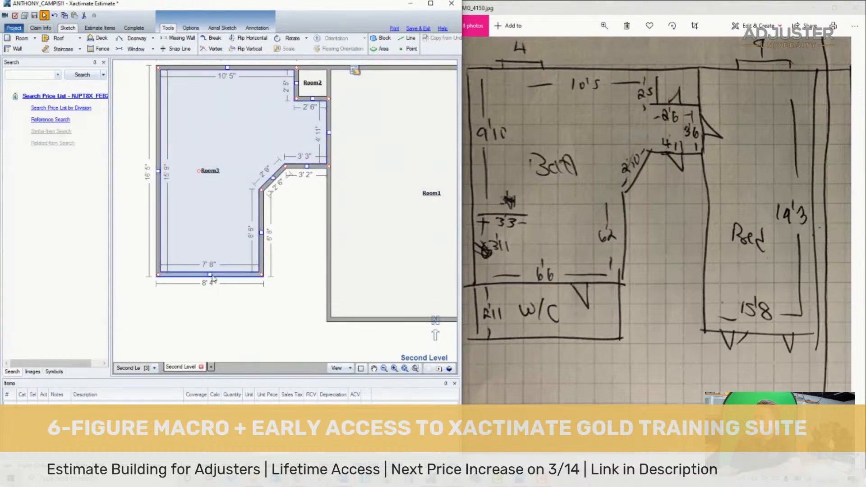
{"action": "left_click_drag", "start_coordinate": [209, 274], "coordinate": [223, 256]}
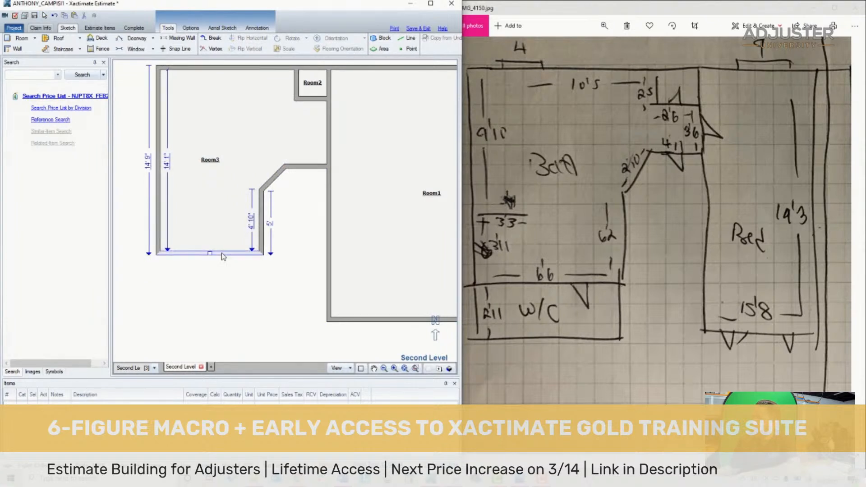
{"action": "left_click", "coordinate": [185, 179]}
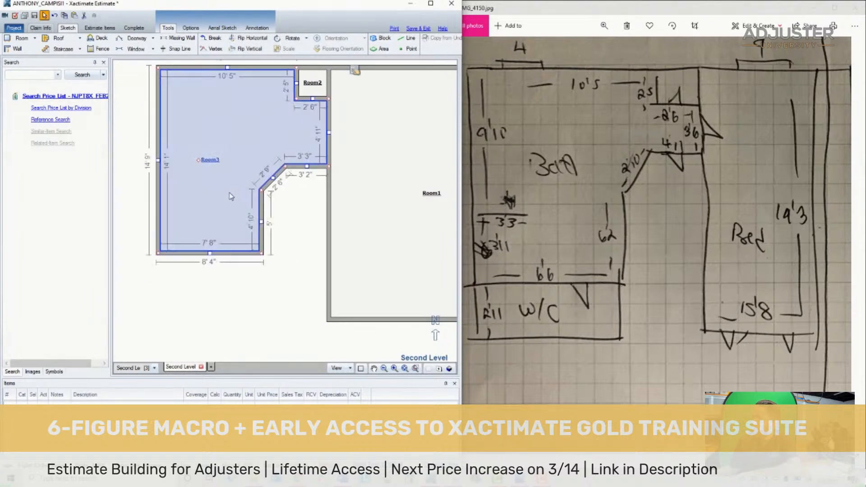
- Draw a 3' 3" partition wall from Room3's left wall, 9' 10" below the top wall, and show the room's dimensions
{"action": "left_click", "coordinate": [23, 50]}
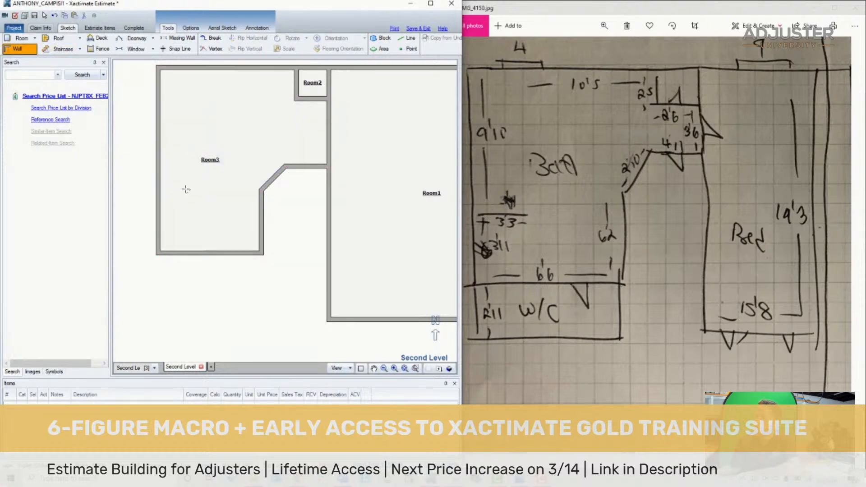
{"action": "left_click", "coordinate": [574, 213]}
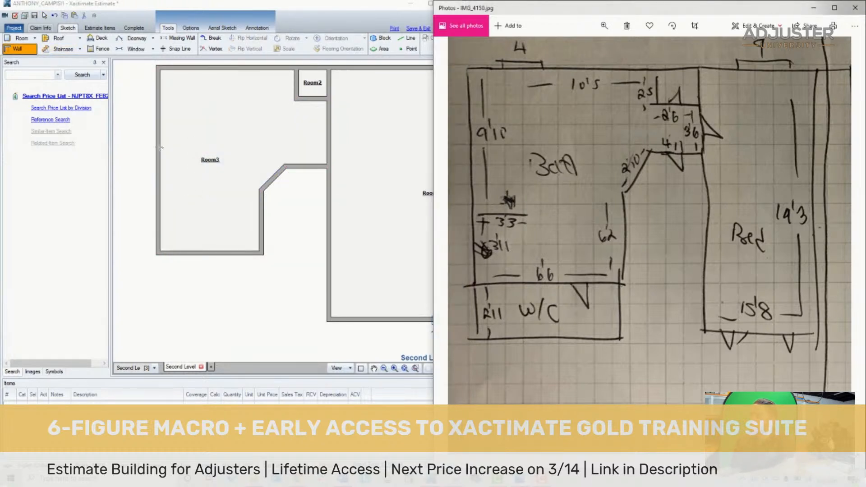
{"action": "left_click", "coordinate": [197, 199]}
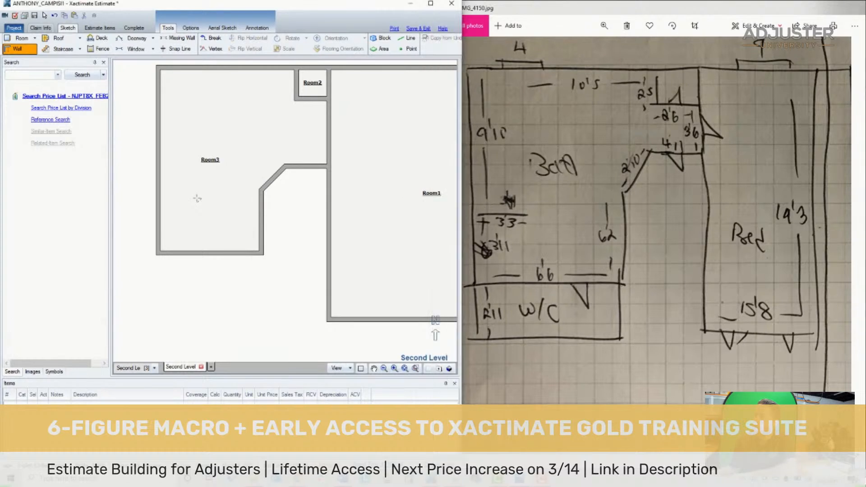
{"action": "left_click", "coordinate": [162, 198]}
{"action": "key", "text": "Escape"}
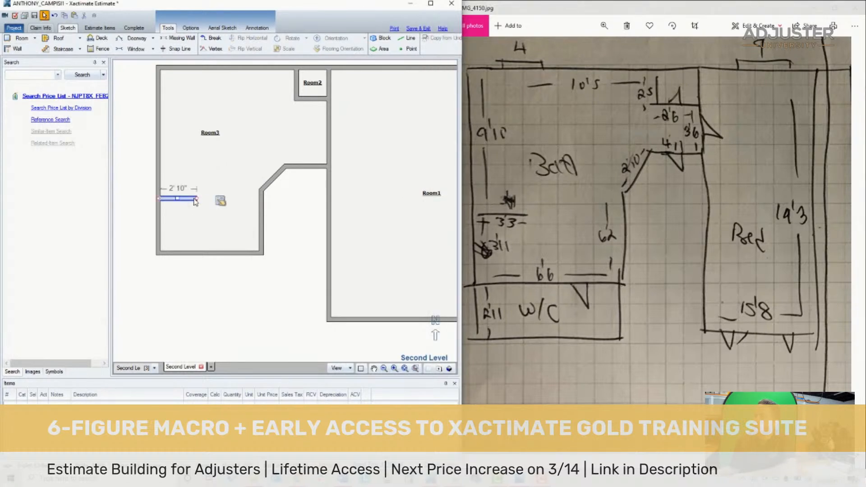
{"action": "left_click_drag", "start_coordinate": [197, 198], "coordinate": [202, 198]}
{"action": "right_click", "coordinate": [208, 140]}
- Browse the claim photos for the bath and examine the vanity wall and shower alcove up close
{"action": "left_click_drag", "start_coordinate": [617, 203], "coordinate": [641, 204]}
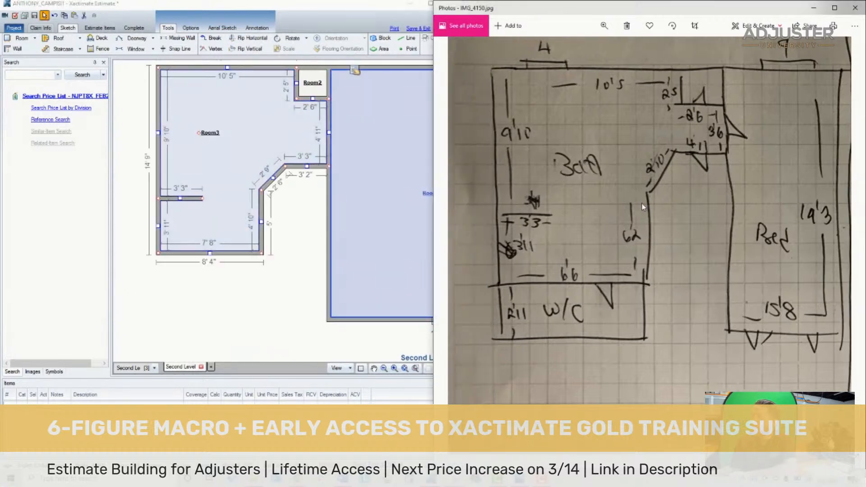
{"action": "scroll", "coordinate": [642, 204], "scroll_direction": "down", "scroll_amount": 7}
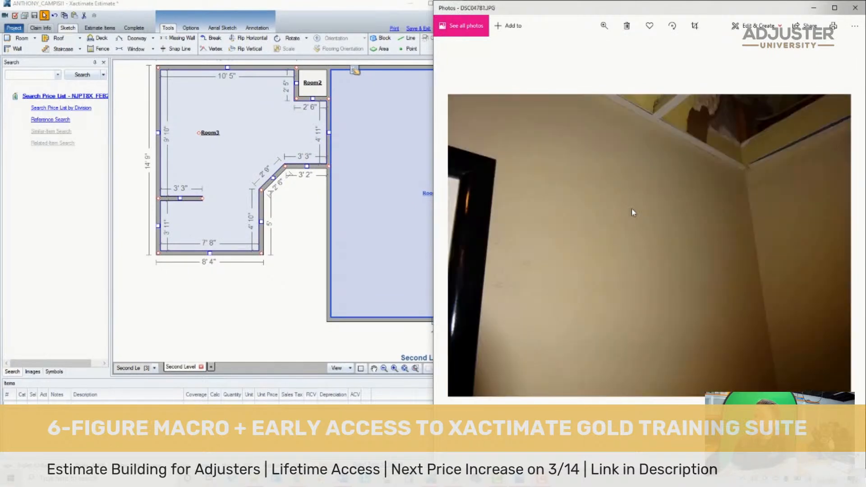
{"action": "scroll", "coordinate": [631, 209], "scroll_direction": "down", "scroll_amount": 8}
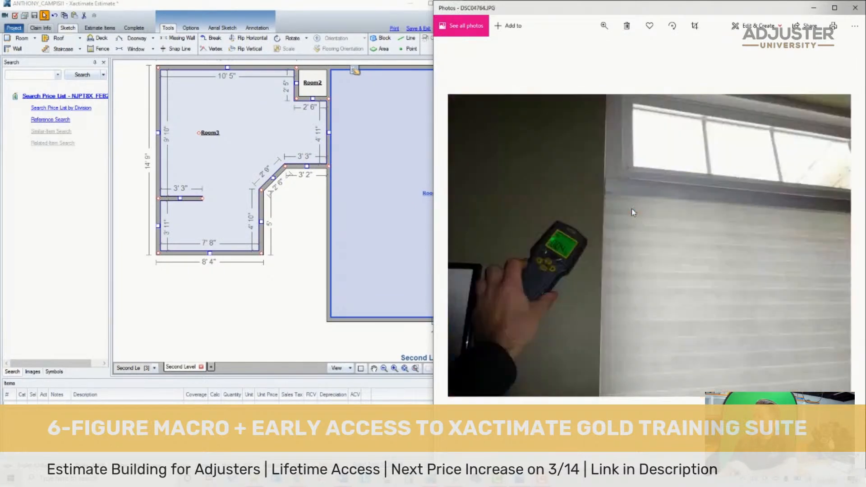
{"action": "scroll", "coordinate": [631, 208], "scroll_direction": "down", "scroll_amount": 15}
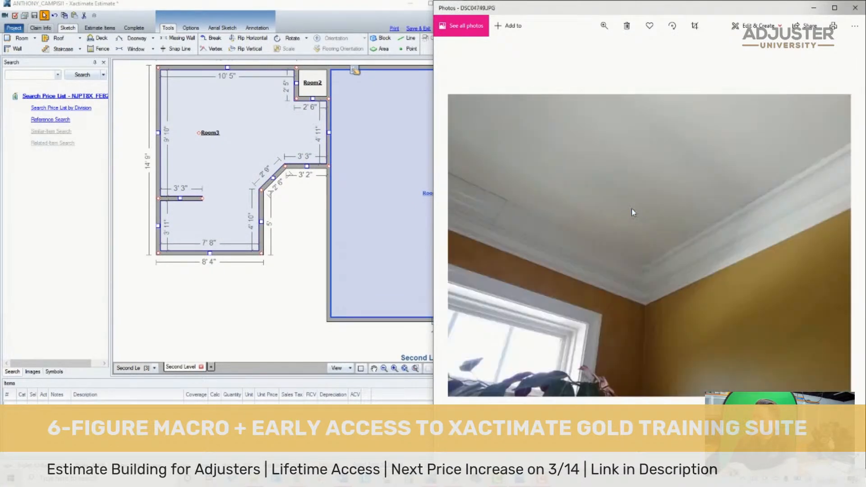
{"action": "scroll", "coordinate": [631, 209], "scroll_direction": "down", "scroll_amount": 15}
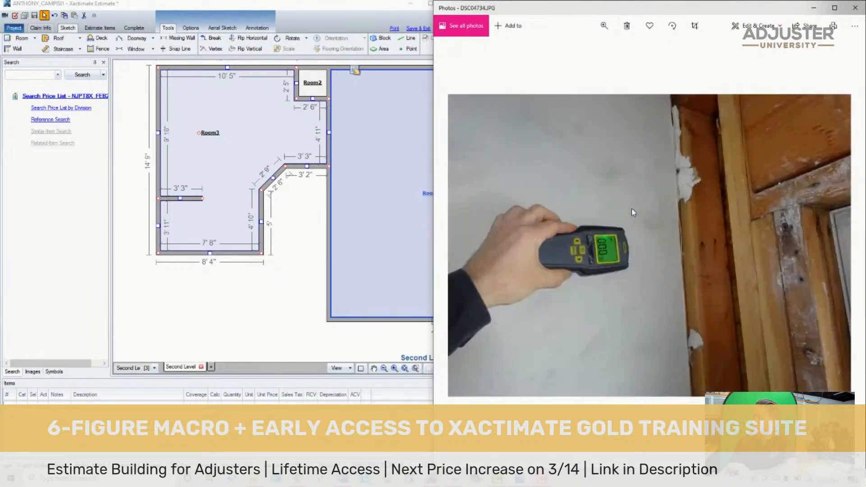
{"action": "scroll", "coordinate": [632, 209], "scroll_direction": "down", "scroll_amount": 6}
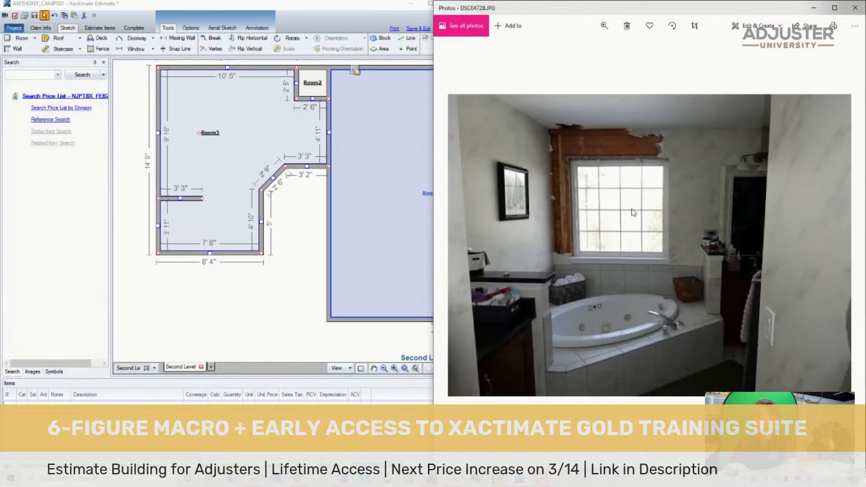
{"action": "scroll", "coordinate": [631, 209], "scroll_direction": "down", "scroll_amount": 2}
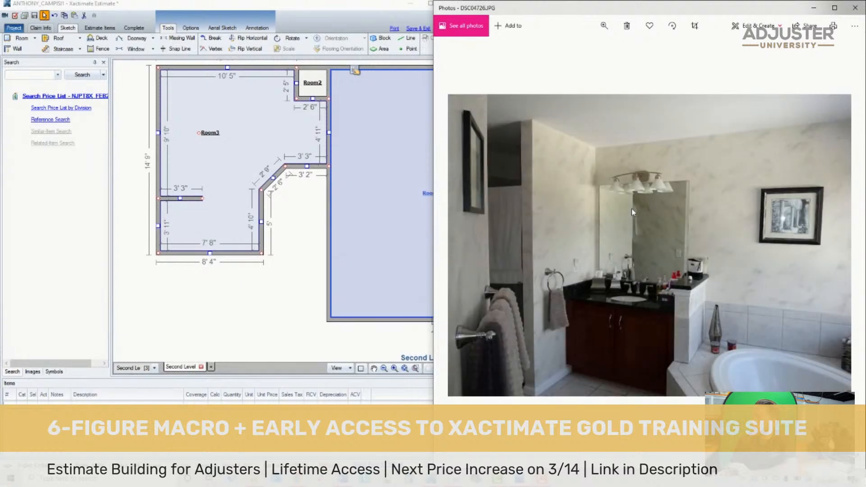
{"action": "double_click", "coordinate": [510, 171]}
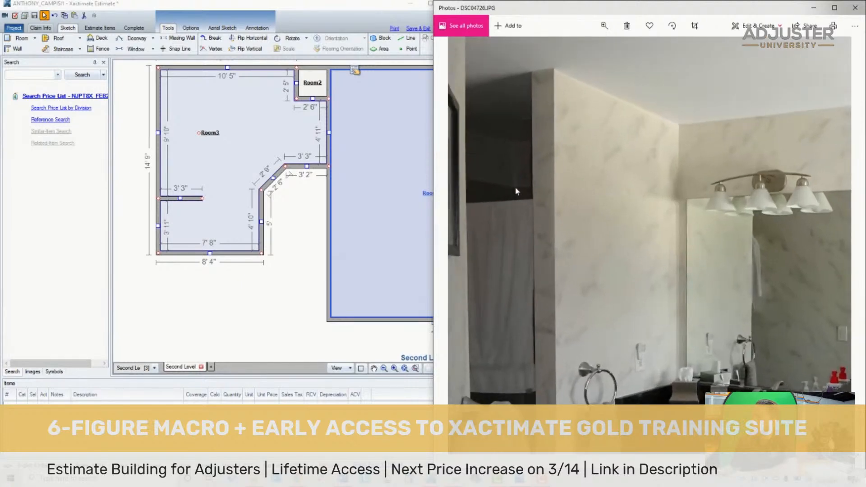
{"action": "left_click_drag", "start_coordinate": [512, 195], "coordinate": [563, 193]}
{"action": "double_click", "coordinate": [521, 192]}
{"action": "double_click", "coordinate": [562, 192]}
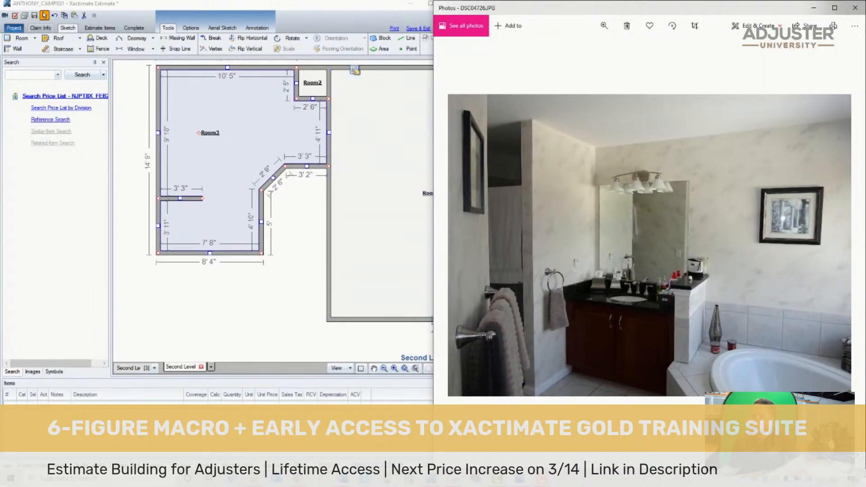
- Draw a block in Room3's lower-left corner below the partition, about 3' 1" wide and 3' 6" deep
{"action": "left_click", "coordinate": [287, 265]}
{"action": "left_click", "coordinate": [381, 38]}
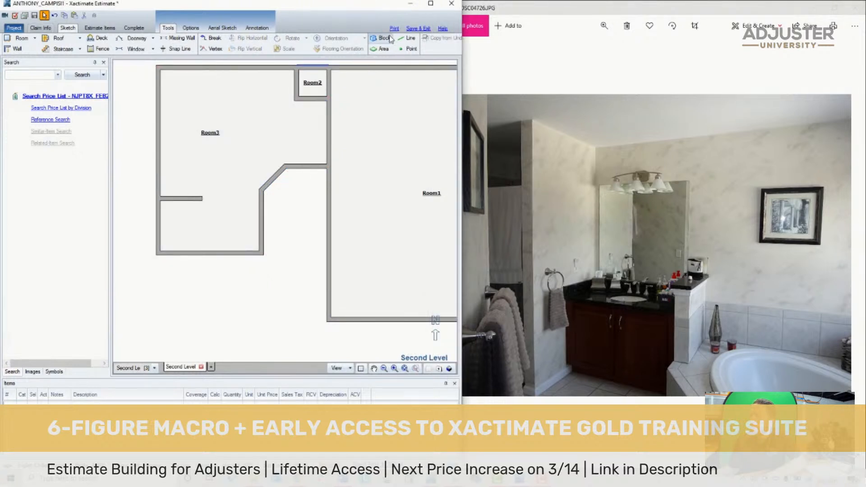
{"action": "left_click_drag", "start_coordinate": [198, 216], "coordinate": [165, 253]}
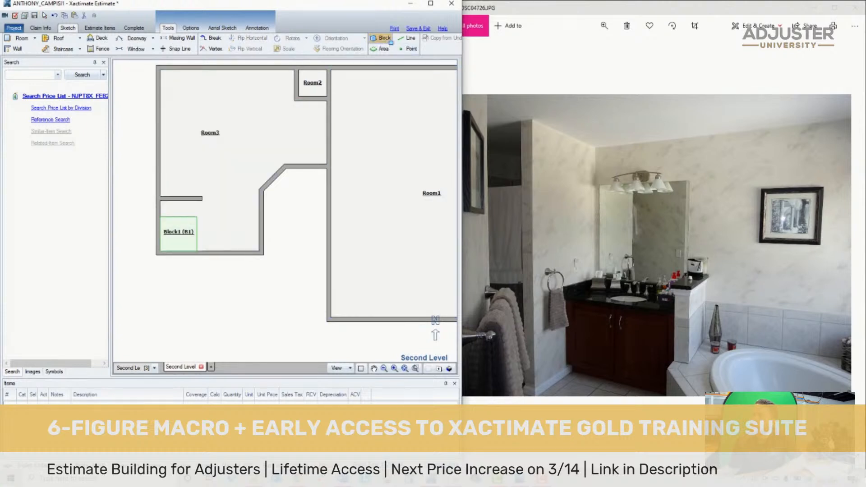
{"action": "left_click", "coordinate": [181, 240]}
{"action": "left_click_drag", "start_coordinate": [178, 218], "coordinate": [179, 203]}
{"action": "key", "text": "Escape"}
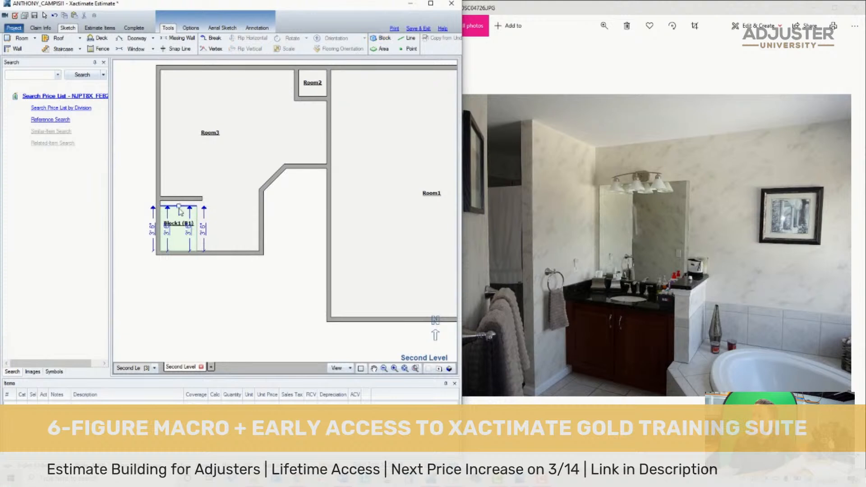
{"action": "left_click_drag", "start_coordinate": [197, 231], "coordinate": [180, 199]}
{"action": "left_click", "coordinate": [181, 213]}
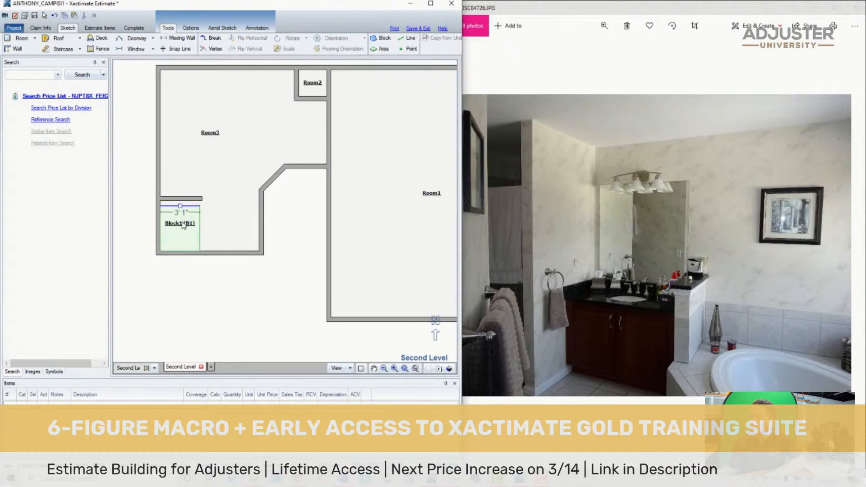
- Move the block up against the partition and extend its lower edge to Room3's bottom wall
{"action": "left_click", "coordinate": [180, 221]}
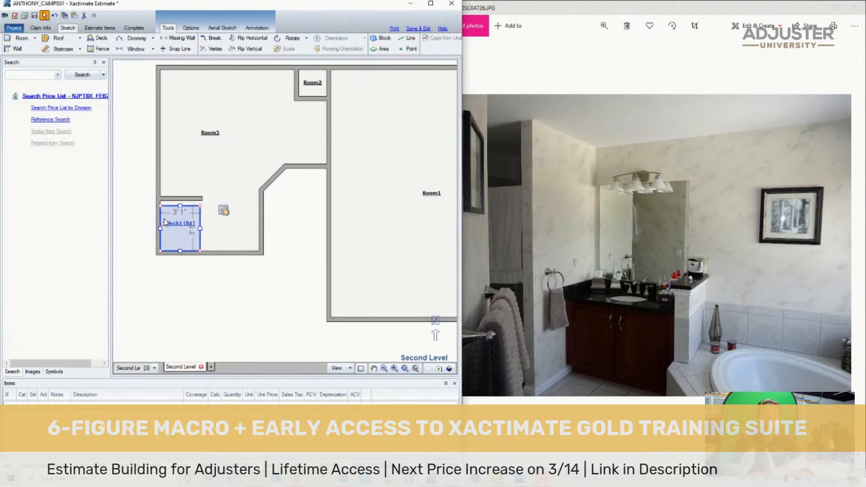
{"action": "left_click", "coordinate": [195, 198]}
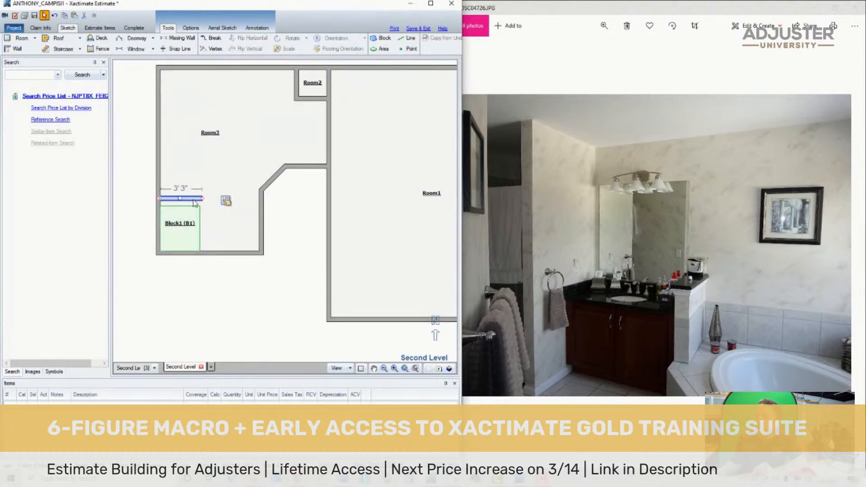
{"action": "left_click", "coordinate": [183, 221]}
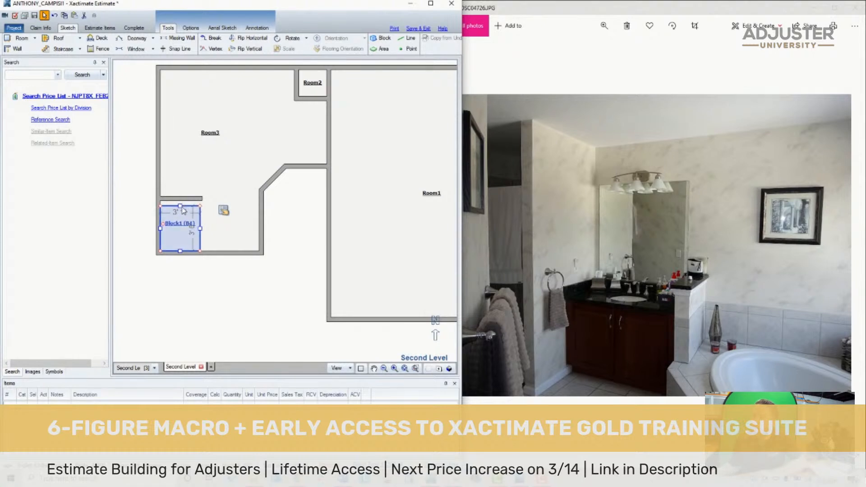
{"action": "left_click_drag", "start_coordinate": [181, 206], "coordinate": [182, 184]}
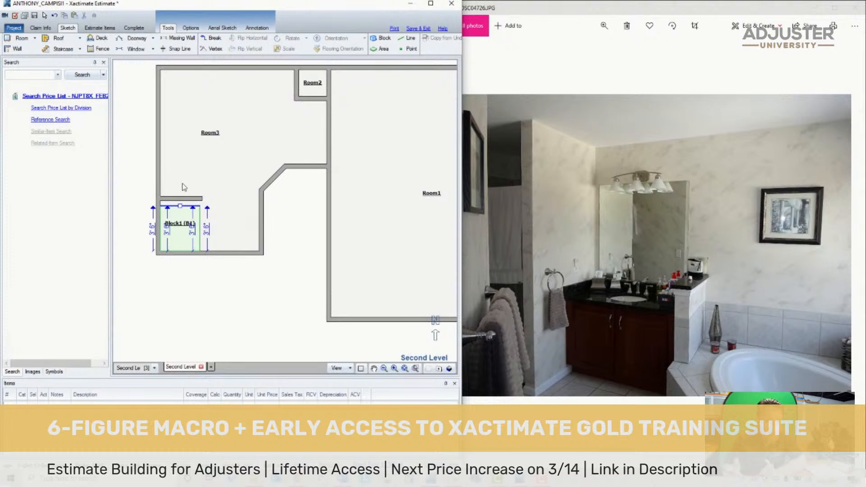
{"action": "left_click", "coordinate": [182, 240]}
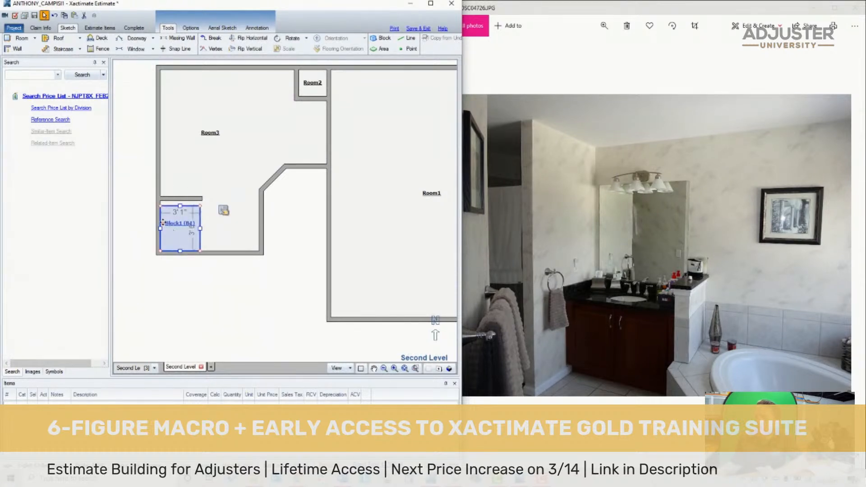
{"action": "left_click_drag", "start_coordinate": [163, 223], "coordinate": [166, 219]}
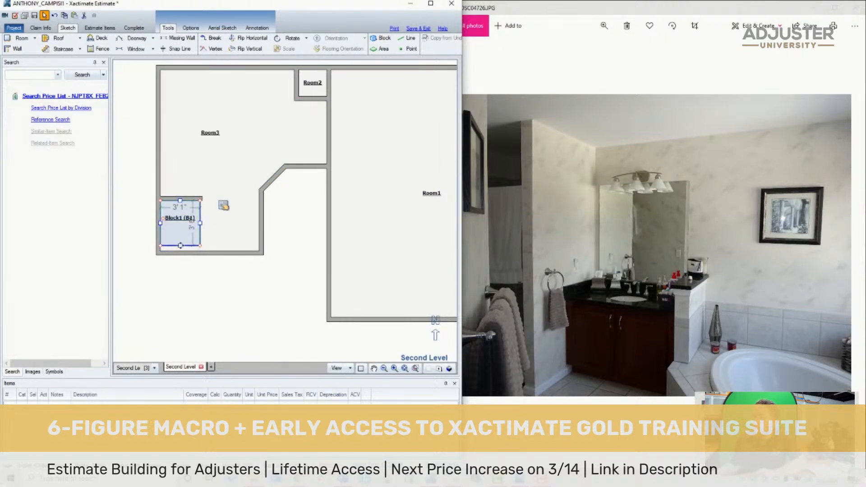
{"action": "left_click_drag", "start_coordinate": [180, 245], "coordinate": [180, 253]}
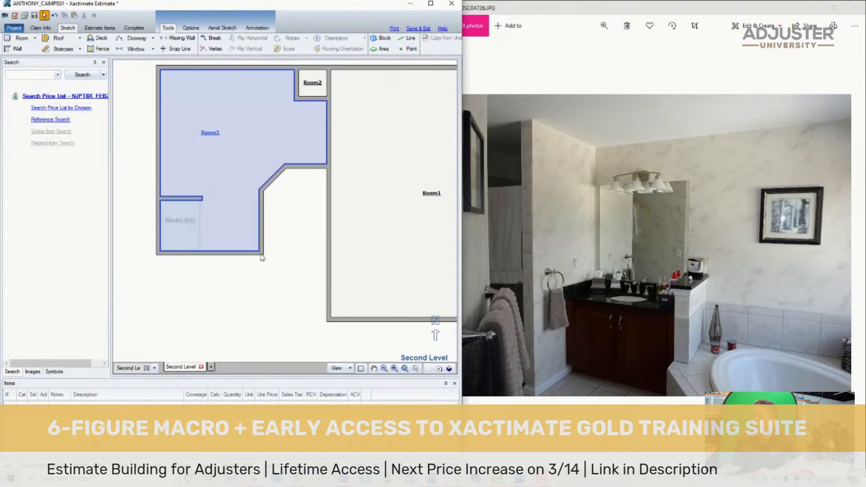
- Compare Room3's layout and dimensions with the bath photos of the vanity, tub and window
{"action": "left_click", "coordinate": [599, 255]}
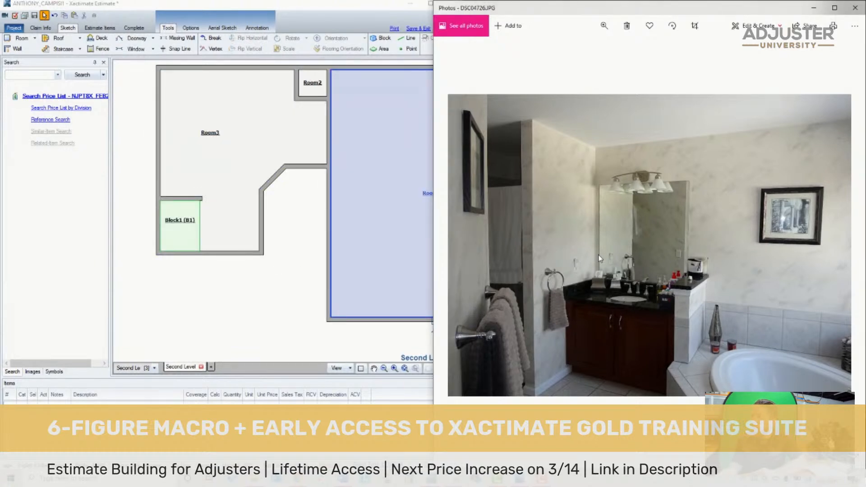
{"action": "key", "text": "Right"}
{"action": "key", "text": "Right"}
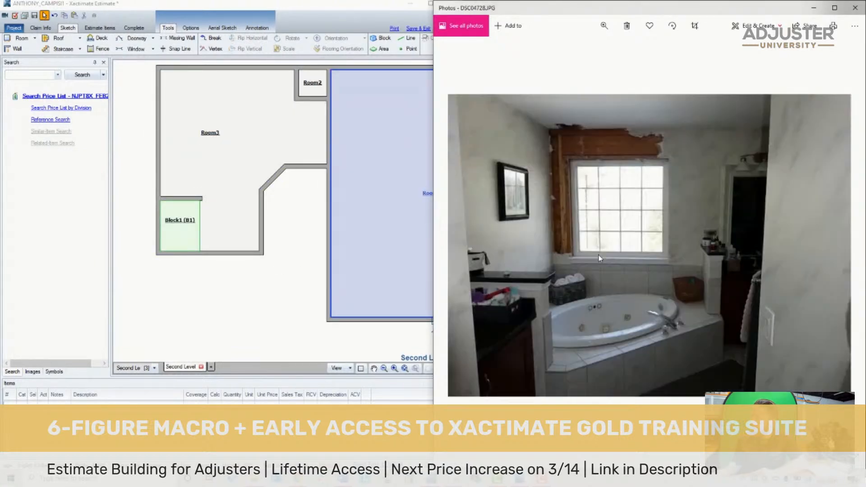
{"action": "left_click", "coordinate": [262, 318]}
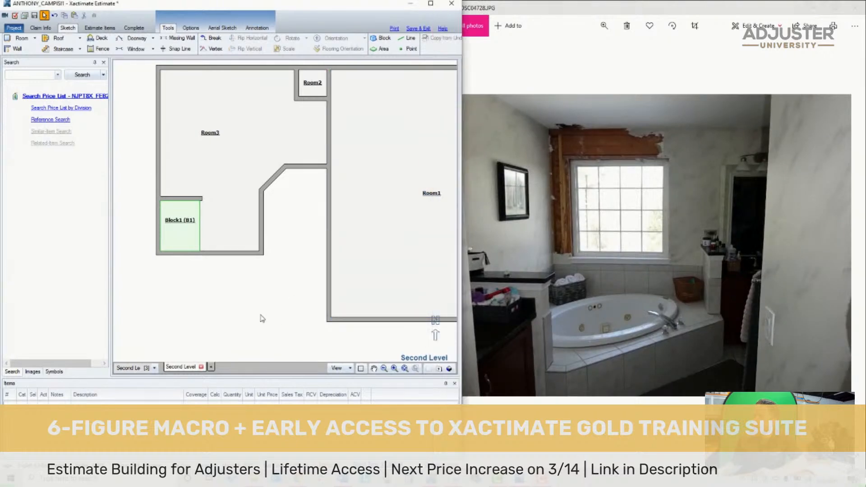
{"action": "left_click", "coordinate": [273, 121]}
{"action": "left_click", "coordinate": [549, 196]}
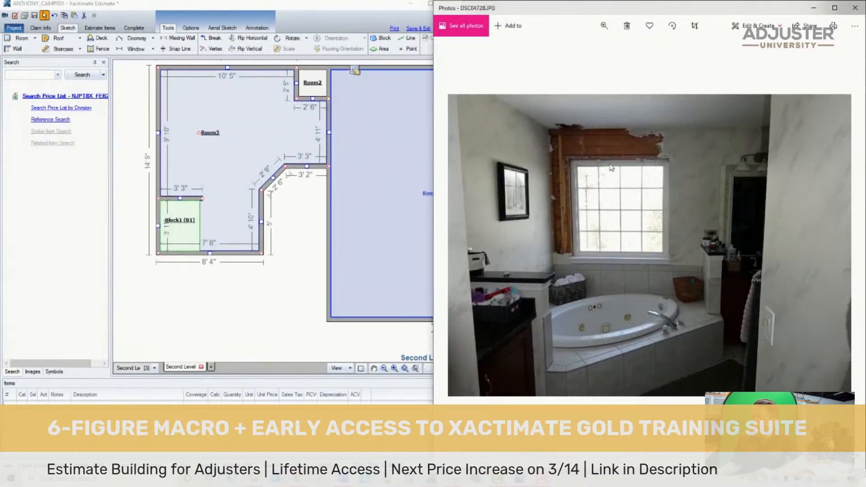
- Go through the remaining claim photos to the hand-drawn floor plan showing the bath, bedroom and W/C
{"action": "key", "text": "Right"}
{"action": "key", "text": "Right"}
{"action": "key", "text": "Right"}
{"action": "key", "text": "Right"}
{"action": "key", "text": "Right"}
{"action": "key", "text": "Right"}
{"action": "key", "text": "Right"}
{"action": "key", "text": "Right"}
{"action": "key", "text": "Right"}
{"action": "key", "text": "Right"}
{"action": "key", "text": "Right"}
{"action": "key", "text": "Right"}
{"action": "key", "text": "Right"}
{"action": "key", "text": "Right"}
{"action": "key", "text": "Right"}
{"action": "key", "text": "Right"}
{"action": "key", "text": "Right"}
{"action": "key", "text": "Right"}
{"action": "key", "text": "Right"}
{"action": "key", "text": "Right"}
{"action": "key", "text": "Right"}
{"action": "key", "text": "Right"}
{"action": "key", "text": "Right"}
{"action": "key", "text": "Right"}
{"action": "key", "text": "Right"}
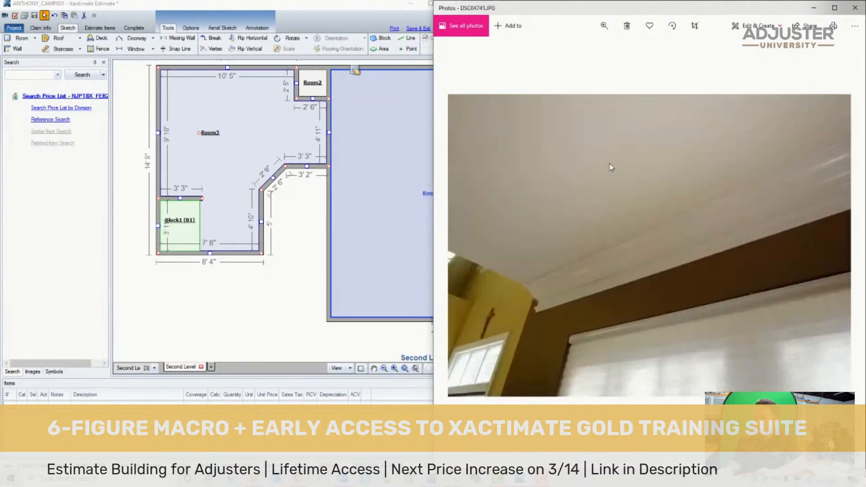
{"action": "key", "text": "Right"}
{"action": "key", "text": "Right"}
{"action": "key", "text": "Right"}
{"action": "key", "text": "Right"}
{"action": "key", "text": "Right"}
{"action": "key", "text": "Right"}
{"action": "key", "text": "Right"}
{"action": "key", "text": "Right"}
{"action": "key", "text": "Right"}
{"action": "key", "text": "Right"}
{"action": "key", "text": "Right"}
{"action": "key", "text": "Right"}
{"action": "key", "text": "Right"}
{"action": "key", "text": "Right"}
{"action": "key", "text": "Right"}
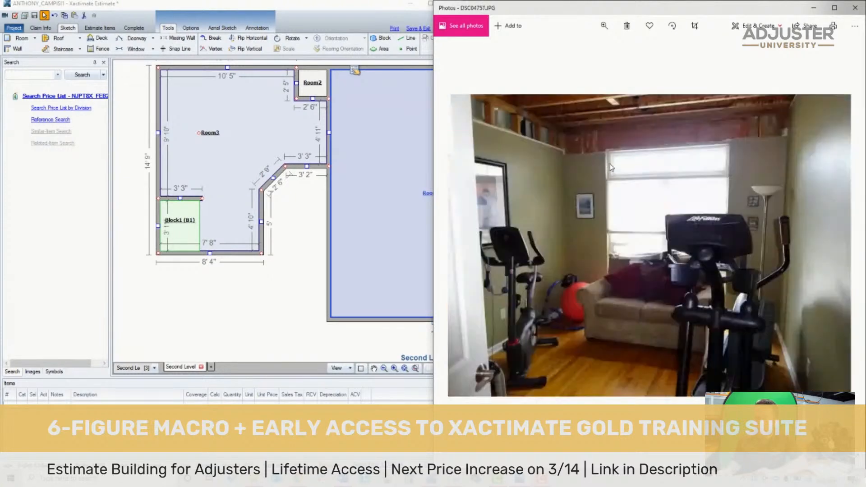
{"action": "key", "text": "Right"}
{"action": "key", "text": "Right"}
{"action": "key", "text": "Right"}
{"action": "key", "text": "Right"}
{"action": "key", "text": "Right"}
{"action": "key", "text": "Right"}
{"action": "key", "text": "Right"}
{"action": "key", "text": "Right"}
{"action": "key", "text": "Right"}
{"action": "key", "text": "Right"}
{"action": "key", "text": "Right"}
{"action": "key", "text": "Right"}
{"action": "key", "text": "Right"}
{"action": "key", "text": "Right"}
{"action": "key", "text": "Right"}
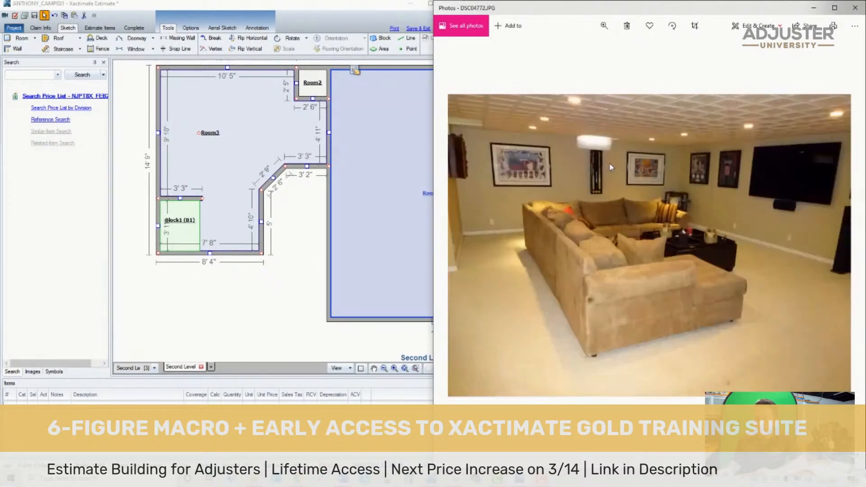
{"action": "key", "text": "Right"}
{"action": "key", "text": "Right"}
{"action": "key", "text": "Right"}
{"action": "key", "text": "Right"}
{"action": "key", "text": "Right"}
{"action": "key", "text": "Right"}
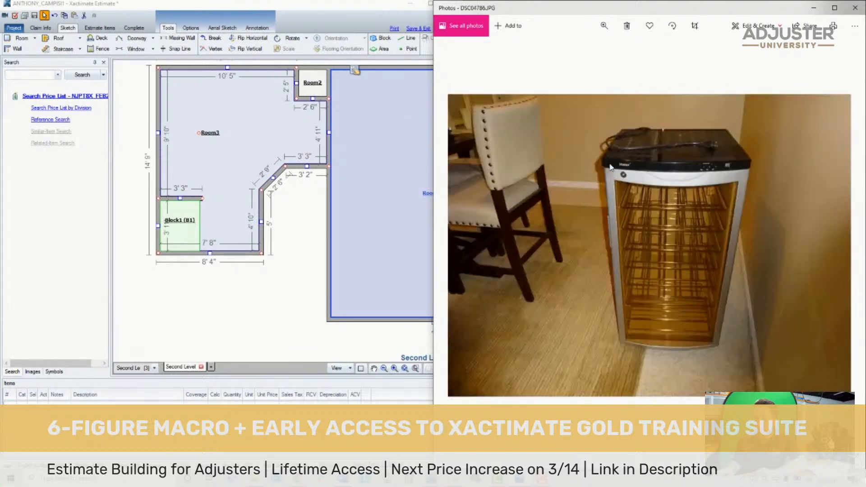
{"action": "key", "text": "Right"}
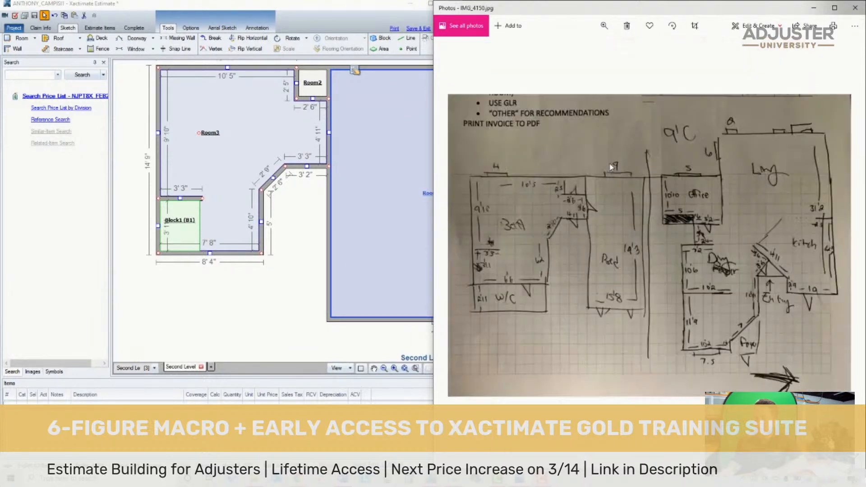
{"action": "key", "text": "Left"}
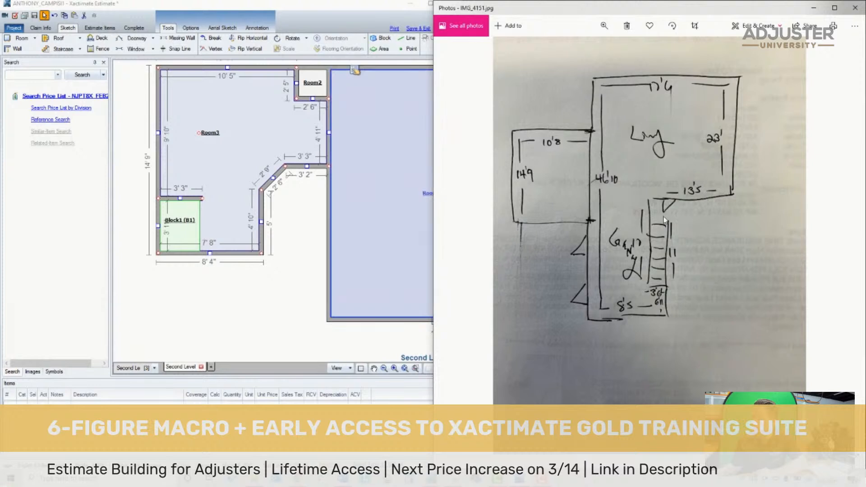
{"action": "key", "text": "Left"}
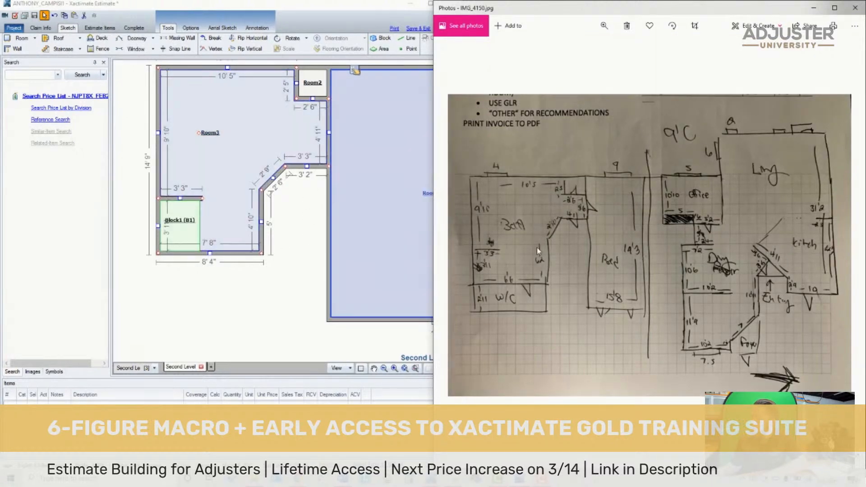
- Move Room3's lower vertical wall inward to make the bottom wall 6' 6" long, and shorten the angled wall to about 10"
{"action": "scroll", "coordinate": [496, 298], "scroll_direction": "up", "scroll_amount": 3}
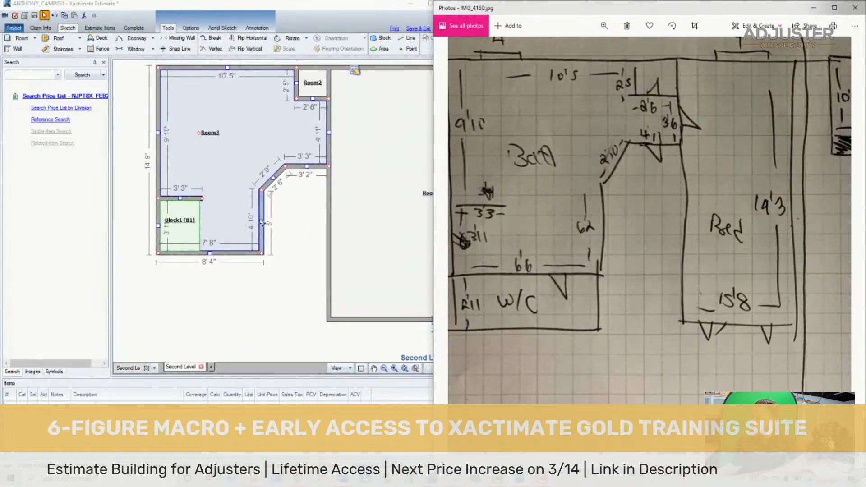
{"action": "left_click_drag", "start_coordinate": [266, 225], "coordinate": [247, 224]}
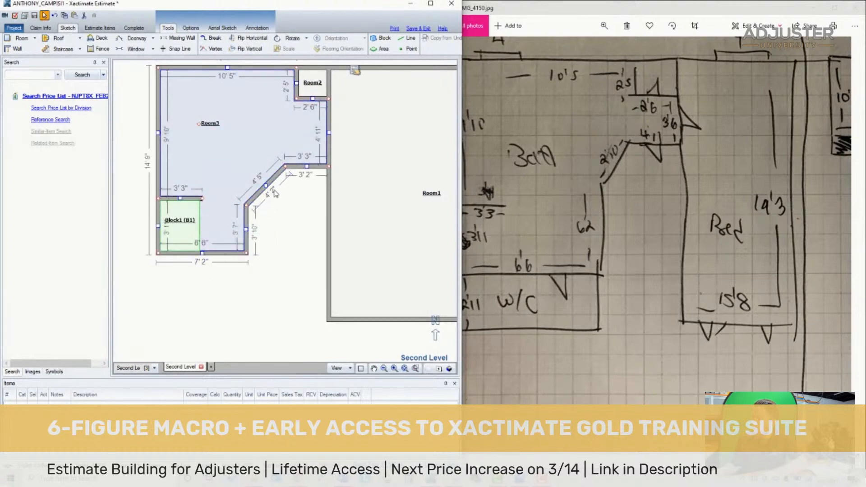
{"action": "left_click_drag", "start_coordinate": [266, 187], "coordinate": [252, 166]}
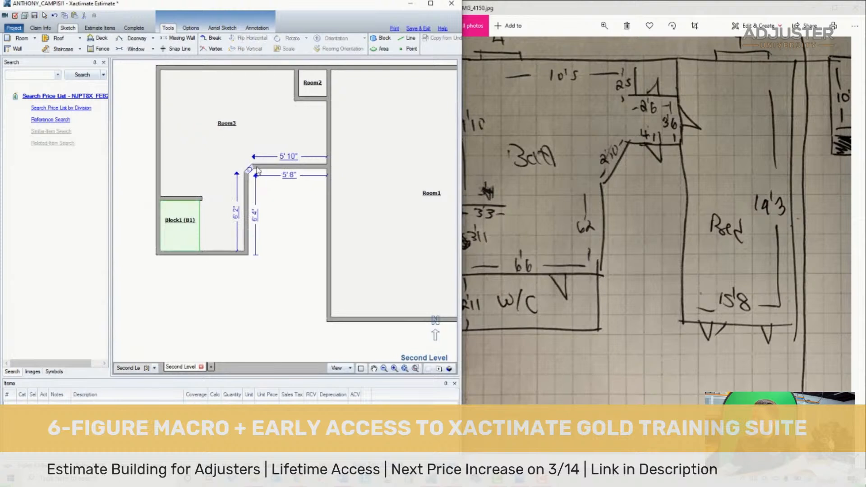
- Raise Room3's horizontal wall beside the angled corner, making the side next to Room1 3' 6" and the angled wall 2' 10" long
{"action": "left_click", "coordinate": [293, 166]}
{"action": "left_click", "coordinate": [291, 167]}
{"action": "left_click", "coordinate": [291, 167]}
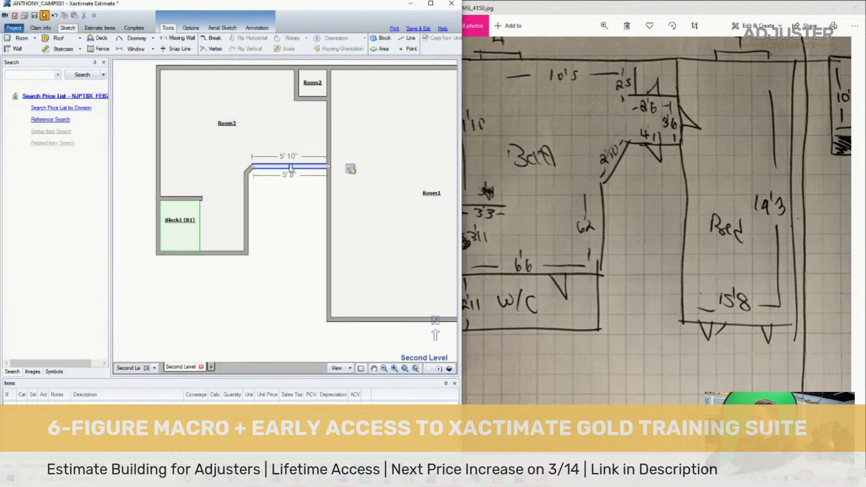
{"action": "left_click_drag", "start_coordinate": [290, 166], "coordinate": [293, 147]}
{"action": "left_click", "coordinate": [285, 134]}
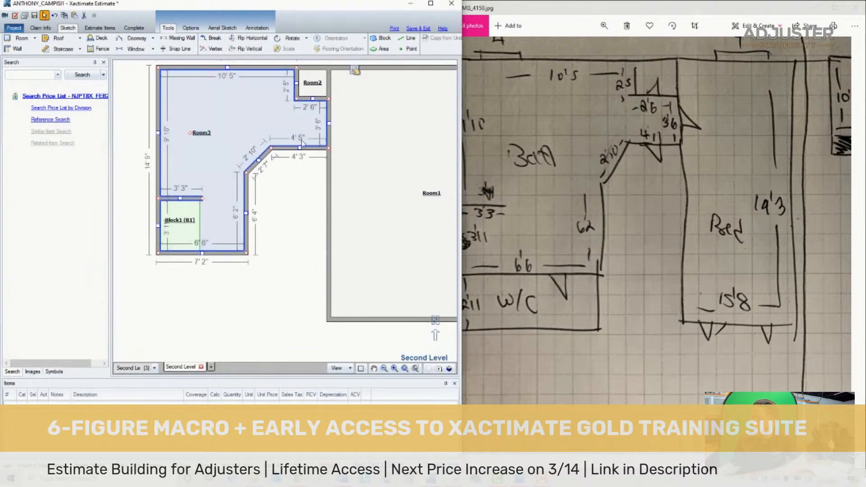
{"action": "left_click", "coordinate": [297, 147]}
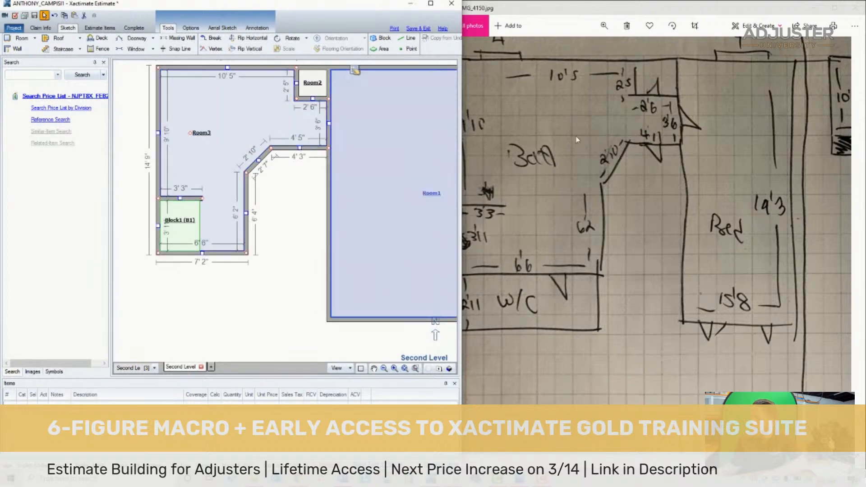
- Compare Room3's angled corner, closet notch and neighbouring wall lengths with the dimensions on the hand-drawn plan
{"action": "double_click", "coordinate": [665, 130]}
{"action": "scroll", "coordinate": [575, 219], "scroll_direction": "up", "scroll_amount": 2}
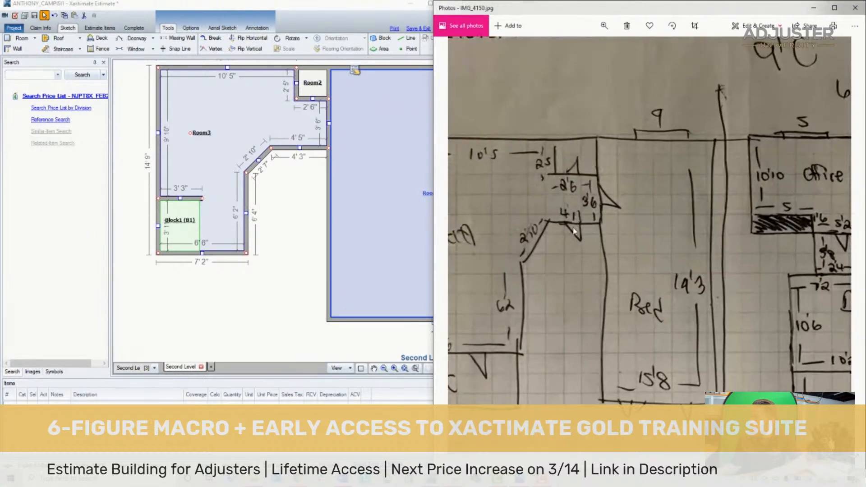
{"action": "scroll", "coordinate": [575, 219], "scroll_direction": "up", "scroll_amount": 2}
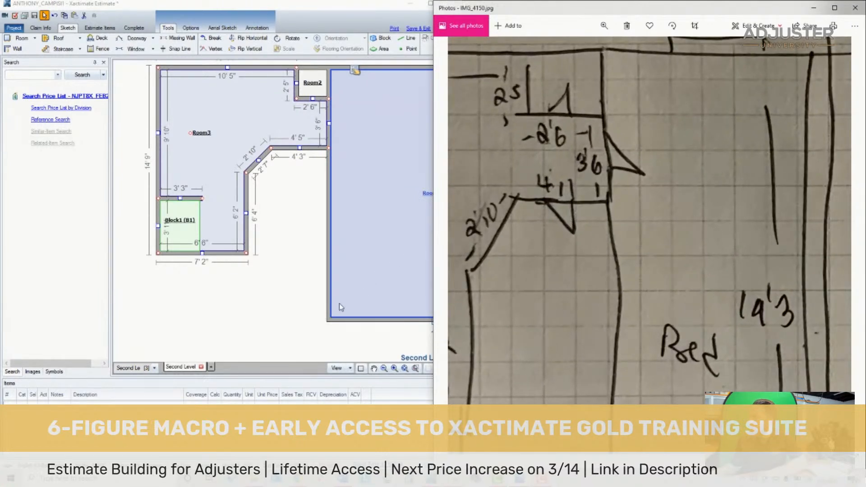
{"action": "scroll", "coordinate": [296, 288], "scroll_direction": "down", "scroll_amount": 1}
{"action": "scroll", "coordinate": [282, 262], "scroll_direction": "up", "scroll_amount": 2}
{"action": "left_click", "coordinate": [282, 259]}
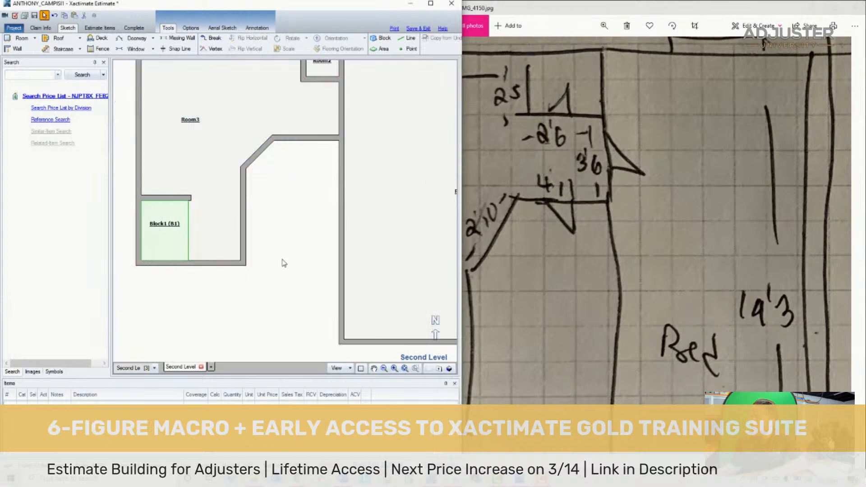
{"action": "scroll", "coordinate": [284, 263], "scroll_direction": "down", "scroll_amount": 2}
{"action": "left_click", "coordinate": [251, 207]}
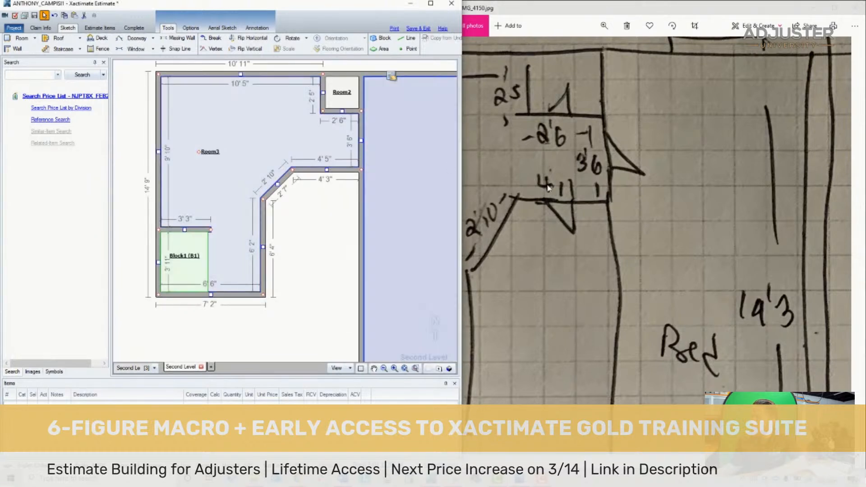
{"action": "left_click_drag", "start_coordinate": [547, 188], "coordinate": [647, 189]}
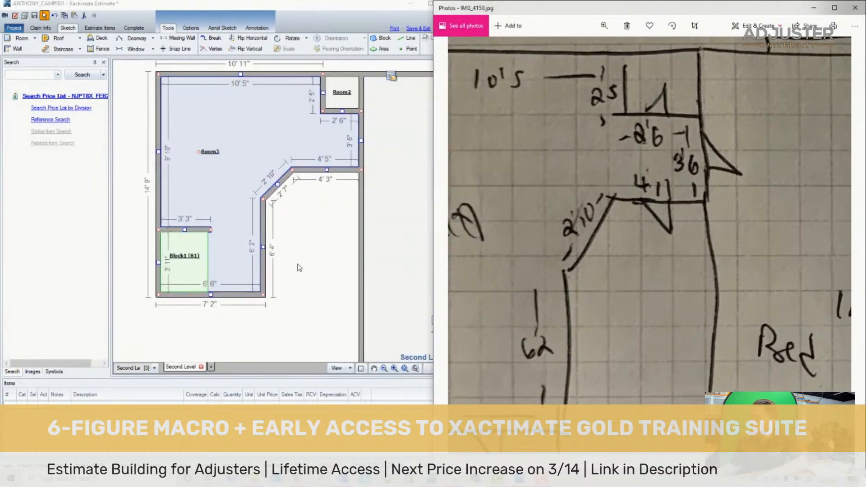
{"action": "left_click", "coordinate": [298, 267]}
{"action": "scroll", "coordinate": [364, 271], "scroll_direction": "down", "scroll_amount": 2}
{"action": "scroll", "coordinate": [421, 294], "scroll_direction": "up", "scroll_amount": 1}
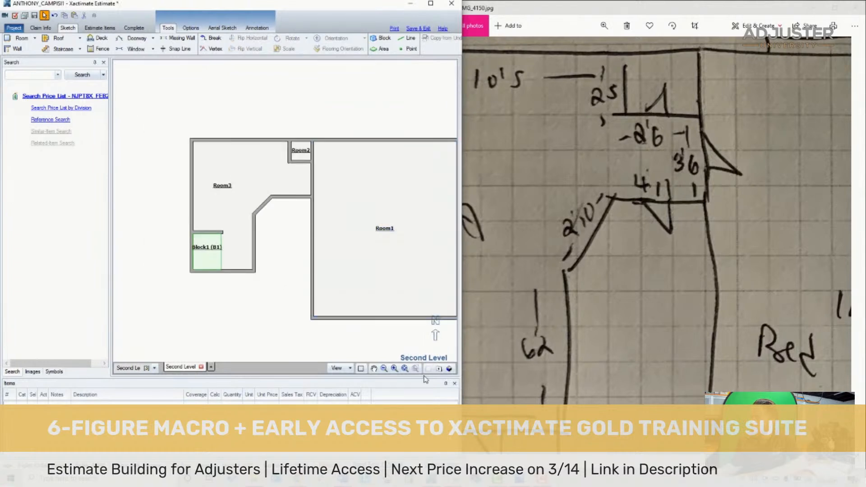
- Rename Room1 as Bedroom and Room3 as Bathroom
{"action": "scroll", "coordinate": [362, 256], "scroll_direction": "down", "scroll_amount": 1}
{"action": "left_click", "coordinate": [362, 255]}
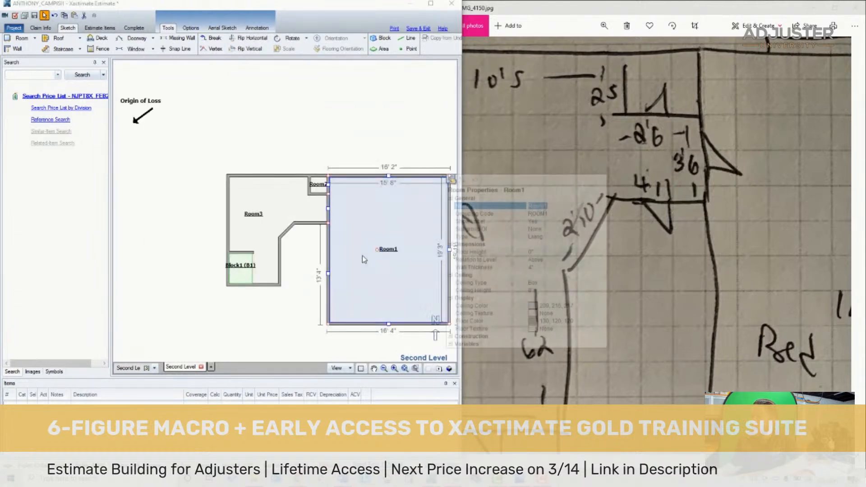
{"action": "type", "text": "Bedr"}
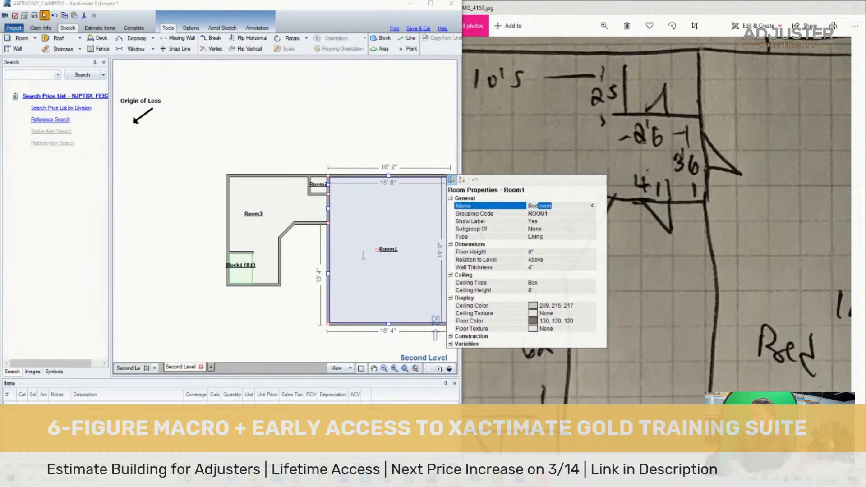
{"action": "key", "text": "Return"}
{"action": "left_click", "coordinate": [276, 220]}
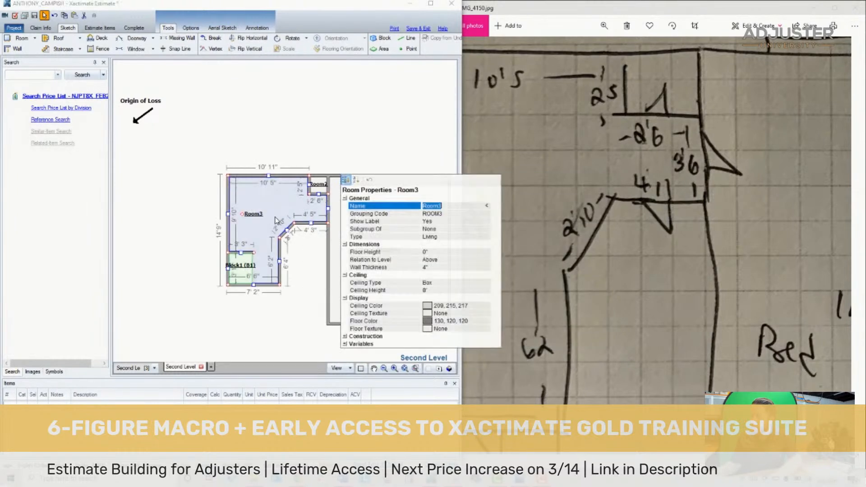
{"action": "type", "text": "Bath"}
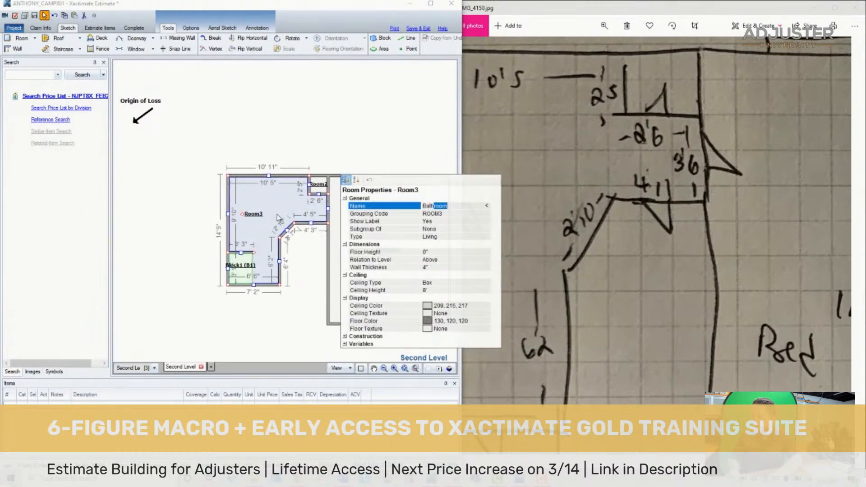
{"action": "key", "text": "Return"}
- Delete the small closet room in the corner between the Bathroom and the Bedroom
{"action": "left_click_drag", "start_coordinate": [637, 353], "coordinate": [727, 220]}
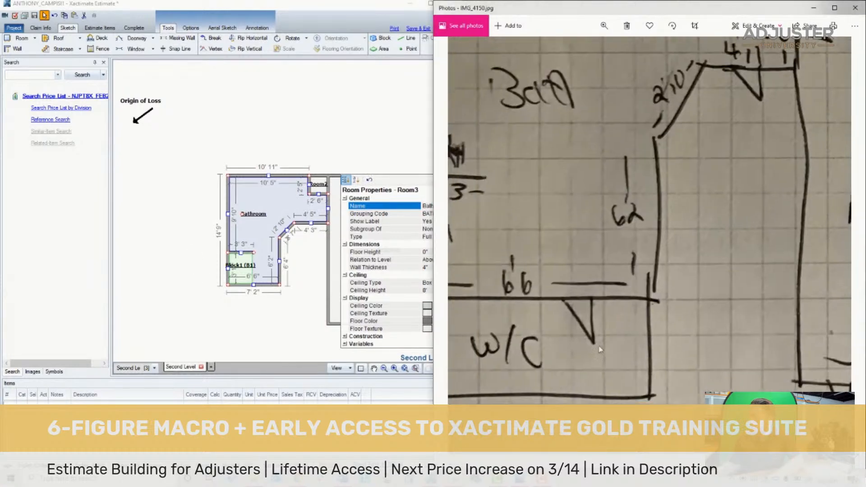
{"action": "left_click_drag", "start_coordinate": [599, 349], "coordinate": [703, 322]}
{"action": "left_click", "coordinate": [277, 215]}
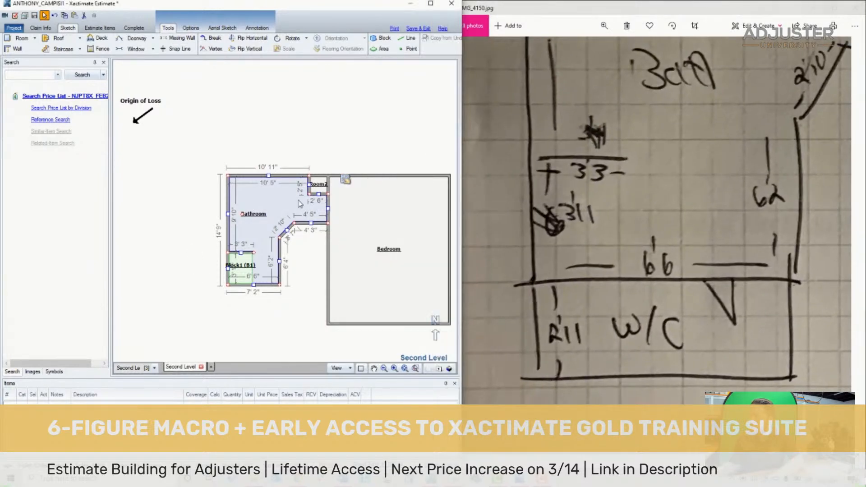
{"action": "left_click", "coordinate": [319, 185]}
{"action": "left_click", "coordinate": [315, 132]}
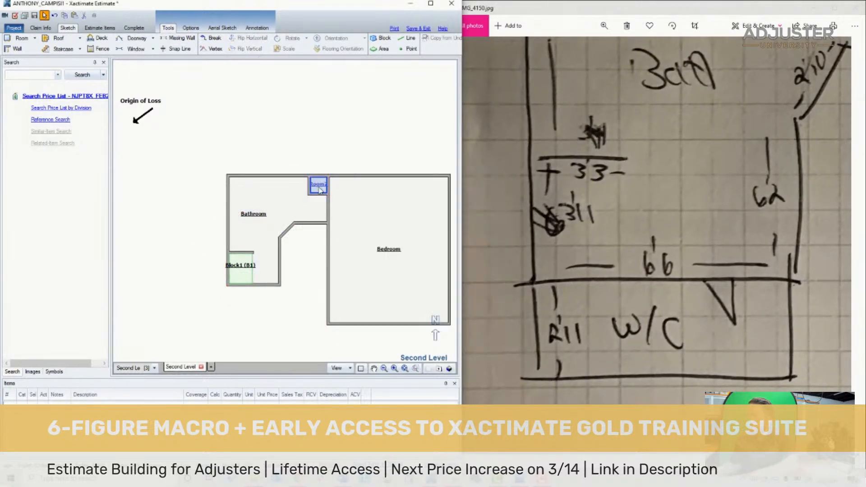
{"action": "left_click", "coordinate": [319, 186]}
{"action": "key", "text": "Delete"}
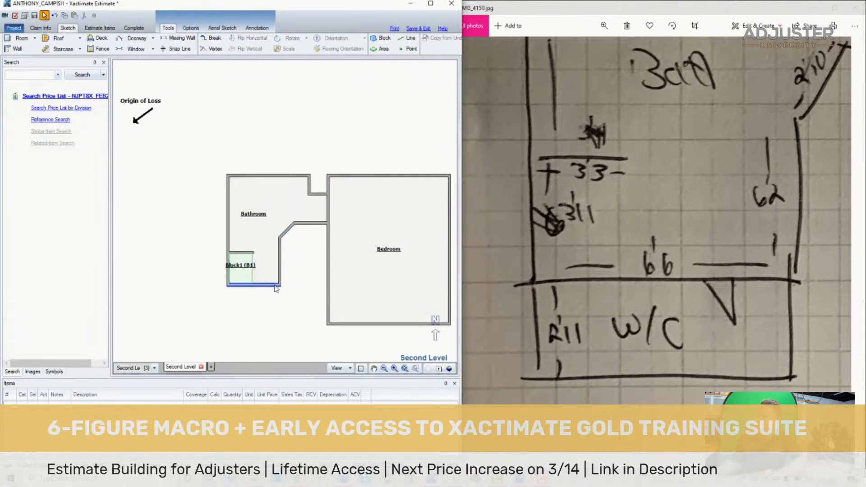
- Add a W/C room below the Bathroom's bottom wall, about 6' 6" wide and 3' 1" deep
{"action": "left_click", "coordinate": [253, 284]}
{"action": "scroll", "coordinate": [256, 314], "scroll_direction": "up", "scroll_amount": 1}
{"action": "scroll", "coordinate": [256, 315], "scroll_direction": "up", "scroll_amount": 1}
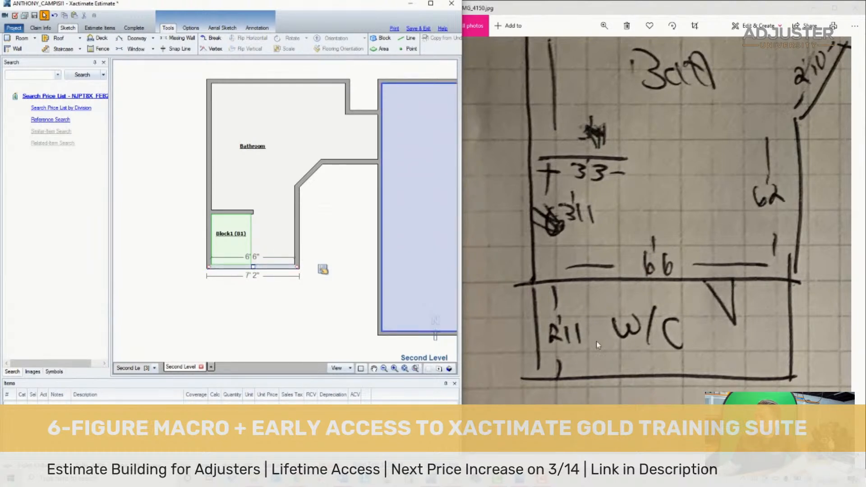
{"action": "mouse_move", "coordinate": [633, 159]}
{"action": "left_mouse_down"}
{"action": "mouse_move", "coordinate": [642, 276]}
{"action": "mouse_move", "coordinate": [564, 299]}
{"action": "mouse_move", "coordinate": [575, 312]}
{"action": "left_mouse_up"}
{"action": "left_click", "coordinate": [356, 301]}
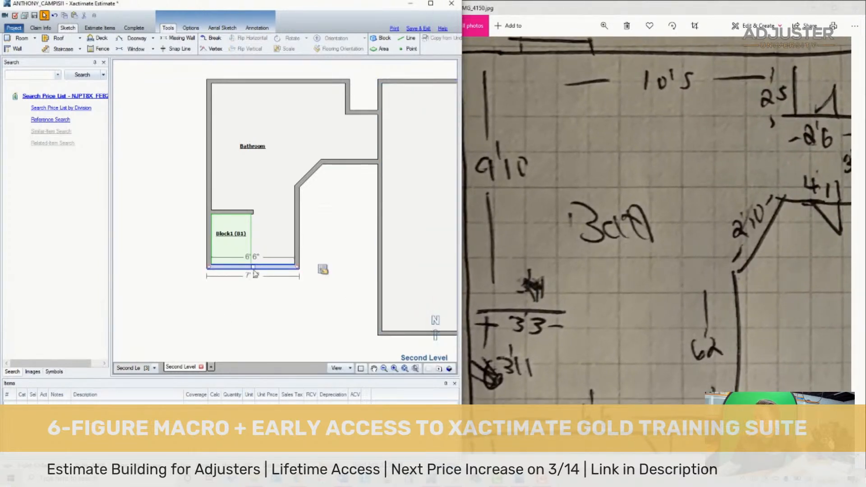
{"action": "left_click_drag", "start_coordinate": [252, 267], "coordinate": [256, 314]}
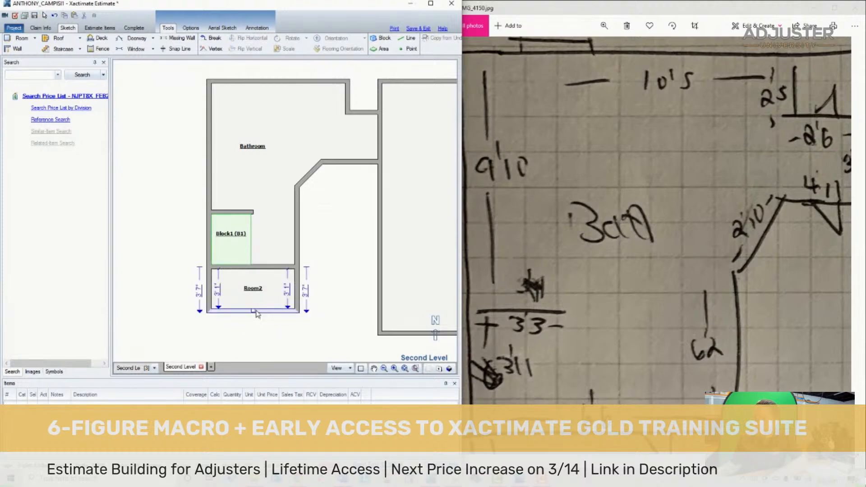
- Check the W/C on the hand-drawn plan and go through the claim photos to the bath pictures
{"action": "left_click", "coordinate": [655, 302]}
{"action": "scroll", "coordinate": [656, 301], "scroll_direction": "down", "scroll_amount": 5}
{"action": "scroll", "coordinate": [507, 301], "scroll_direction": "up", "scroll_amount": 3}
{"action": "left_click_drag", "start_coordinate": [507, 302], "coordinate": [569, 305]}
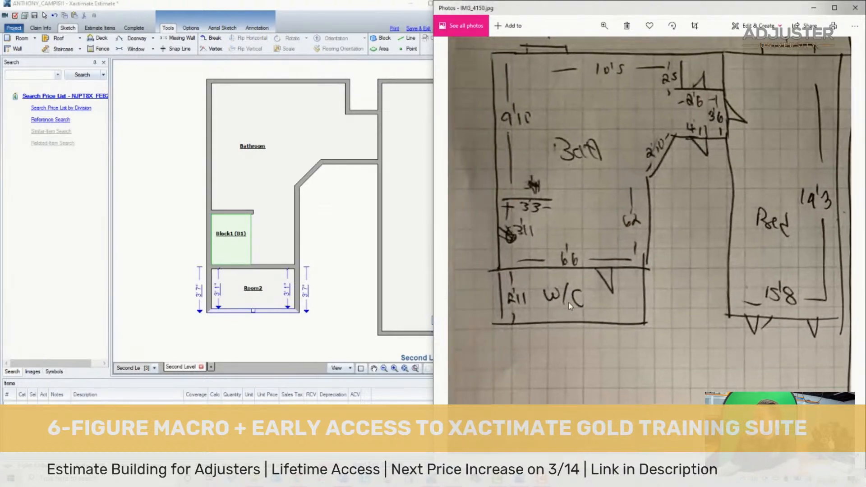
{"action": "left_click_drag", "start_coordinate": [586, 152], "coordinate": [587, 208]}
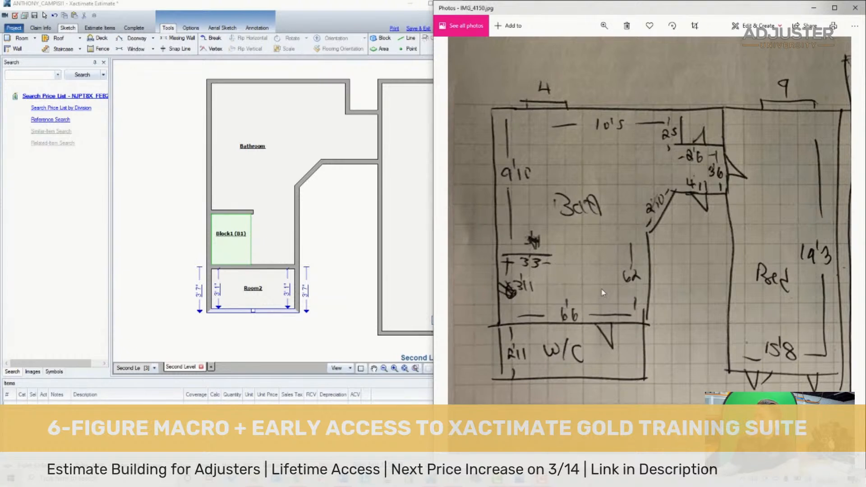
{"action": "key", "text": "Right"}
{"action": "key", "text": "Right"}
{"action": "key", "text": "Right"}
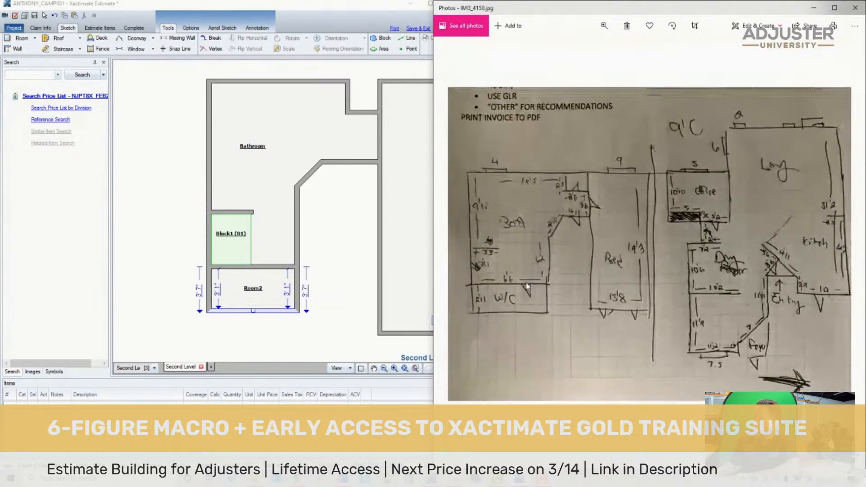
{"action": "key", "text": "Right"}
{"action": "key", "text": "Right"}
{"action": "key", "text": "Right"}
{"action": "key", "text": "Right"}
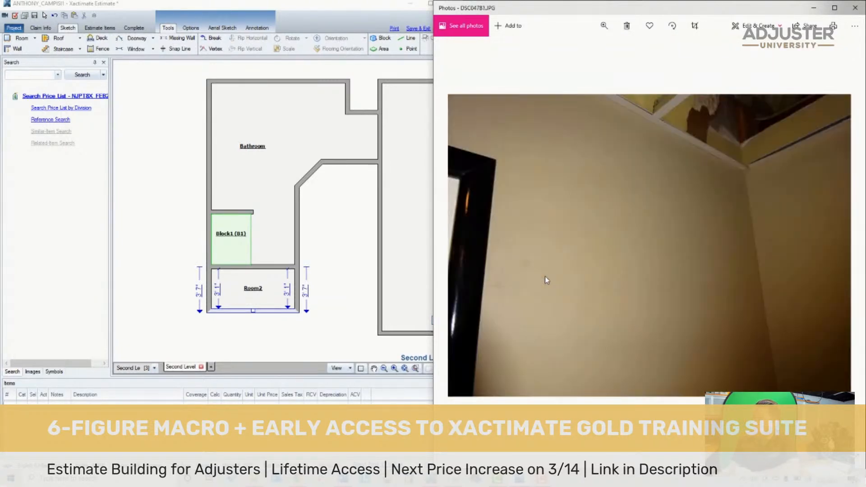
{"action": "key", "text": "Right"}
{"action": "key", "text": "Right"}
{"action": "key", "text": "Right"}
{"action": "key", "text": "Right"}
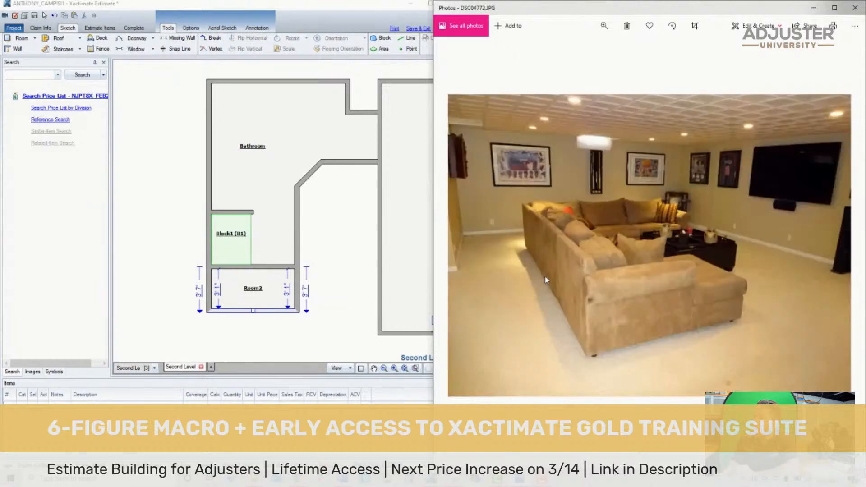
{"action": "key", "text": "Right"}
{"action": "key", "text": "Right"}
{"action": "key", "text": "Right"}
{"action": "key", "text": "Right"}
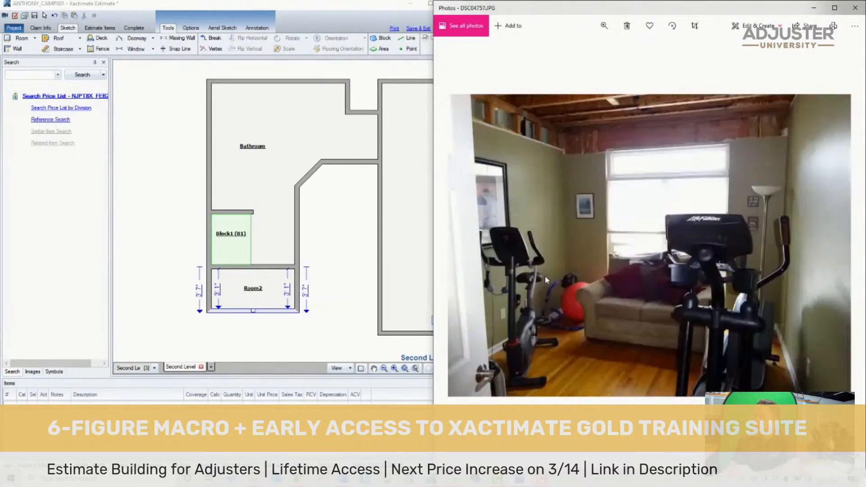
{"action": "key", "text": "Right"}
{"action": "key", "text": "Right"}
{"action": "key", "text": "Right"}
{"action": "key", "text": "Right"}
{"action": "key", "text": "Right"}
{"action": "key", "text": "Right"}
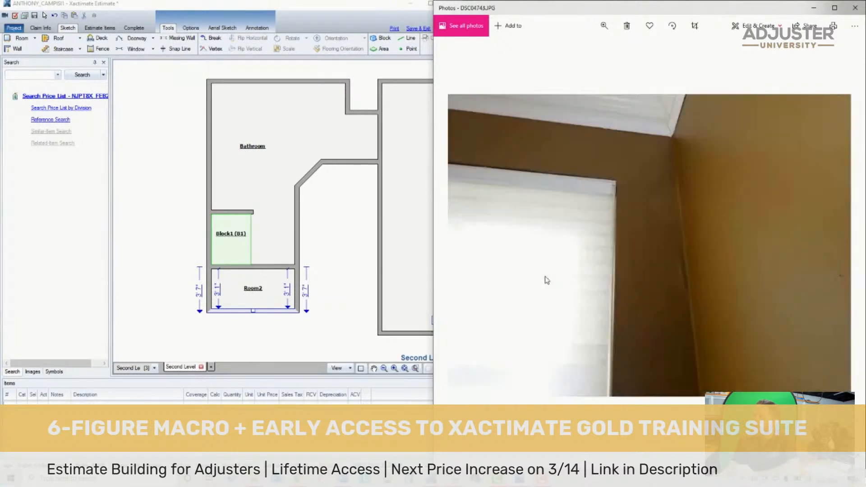
{"action": "key", "text": "Right"}
{"action": "key", "text": "Right"}
{"action": "key", "text": "Right"}
{"action": "key", "text": "Right"}
{"action": "key", "text": "Right"}
{"action": "key", "text": "Right"}
{"action": "key", "text": "Right"}
{"action": "key", "text": "Right"}
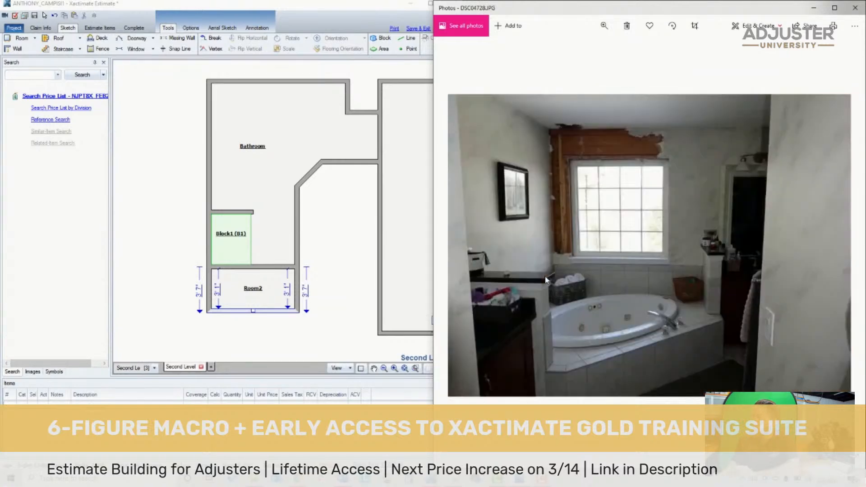
- Examine the bath photos of the tub, vanity, towel wall and doorways to understand the room's layout
{"action": "key", "text": "Left"}
{"action": "key", "text": "Left"}
{"action": "key", "text": "Right"}
{"action": "key", "text": "Left"}
{"action": "key", "text": "Left"}
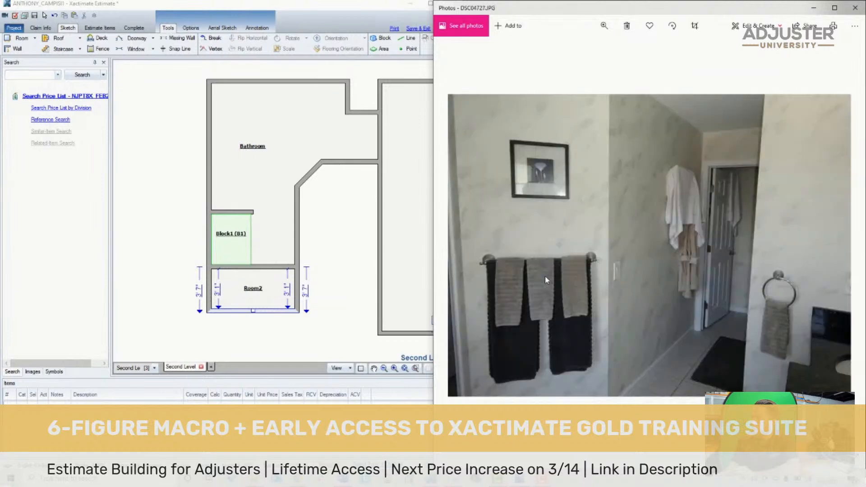
{"action": "key", "text": "Right"}
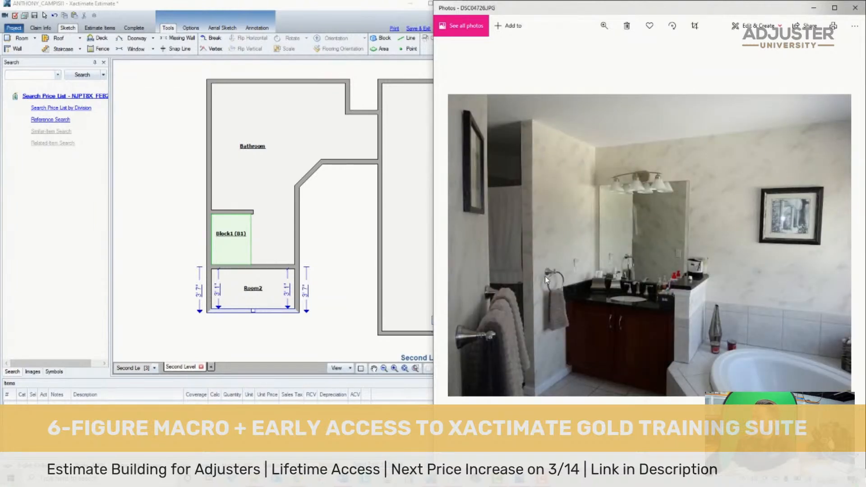
{"action": "key", "text": "Left"}
{"action": "key", "text": "Right"}
{"action": "key", "text": "Right"}
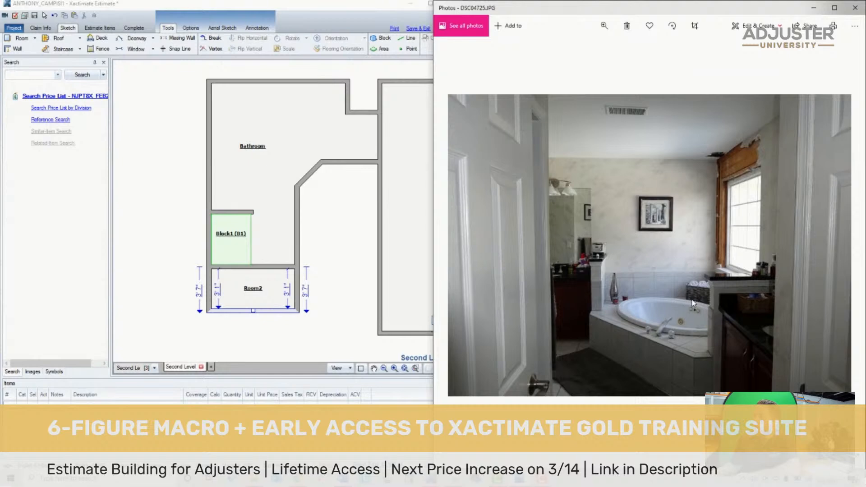
- Rename the block in the Bathroom's lower alcove to Shower Stall and set its height to 7'
{"action": "scroll", "coordinate": [661, 301], "scroll_direction": "up", "scroll_amount": 3}
{"action": "scroll", "coordinate": [660, 312], "scroll_direction": "down", "scroll_amount": 3}
{"action": "left_click", "coordinate": [226, 236]}
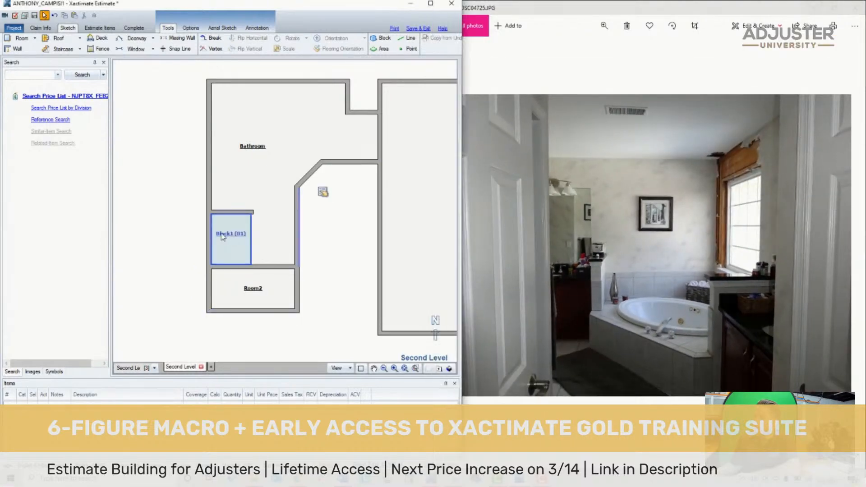
{"action": "double_click", "coordinate": [225, 238]}
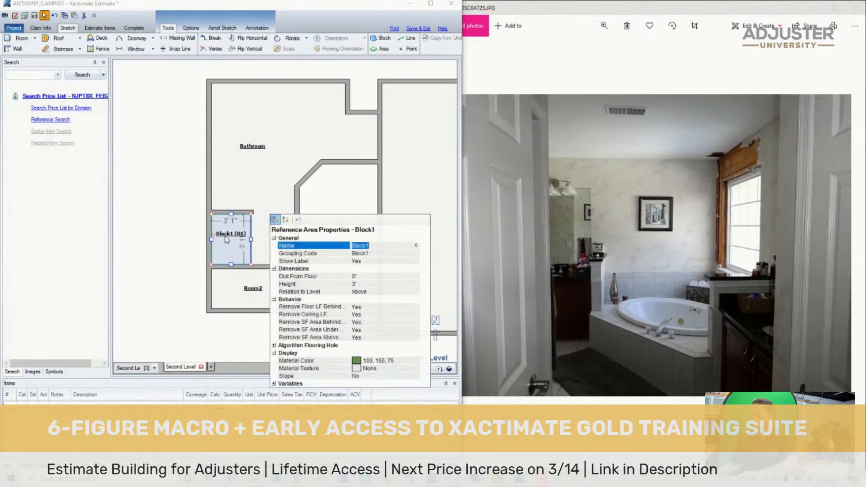
{"action": "type", "text": "Shower"}
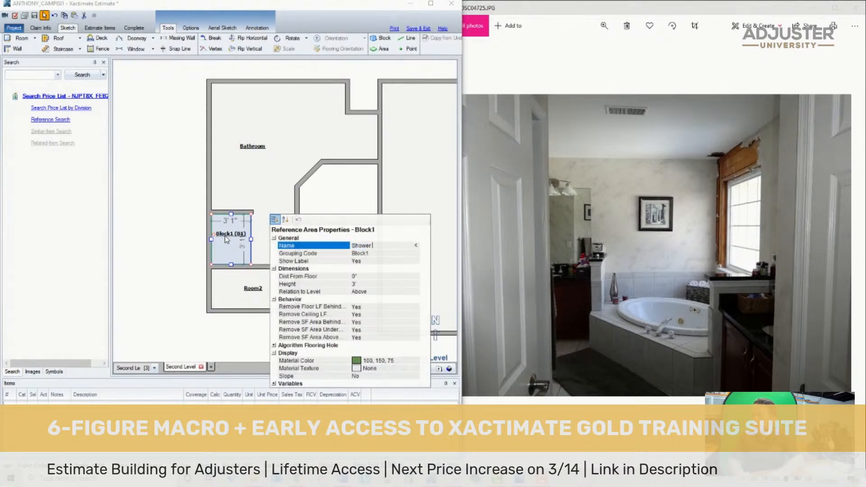
{"action": "type", "text": " Stall"}
{"action": "key", "text": "Tab"}
{"action": "key", "text": "Tab"}
{"action": "key", "text": "Tab"}
{"action": "key", "text": "Tab"}
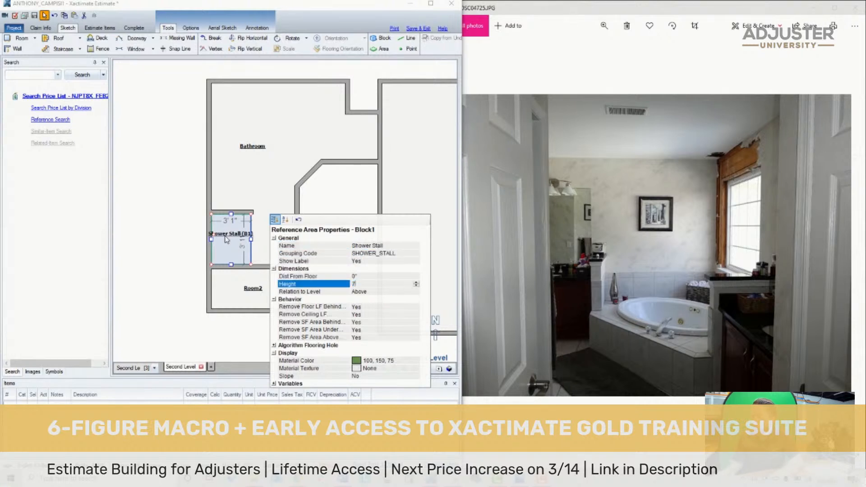
{"action": "type", "text": "7"}
{"action": "key", "text": "Tab"}
{"action": "key", "text": "Tab"}
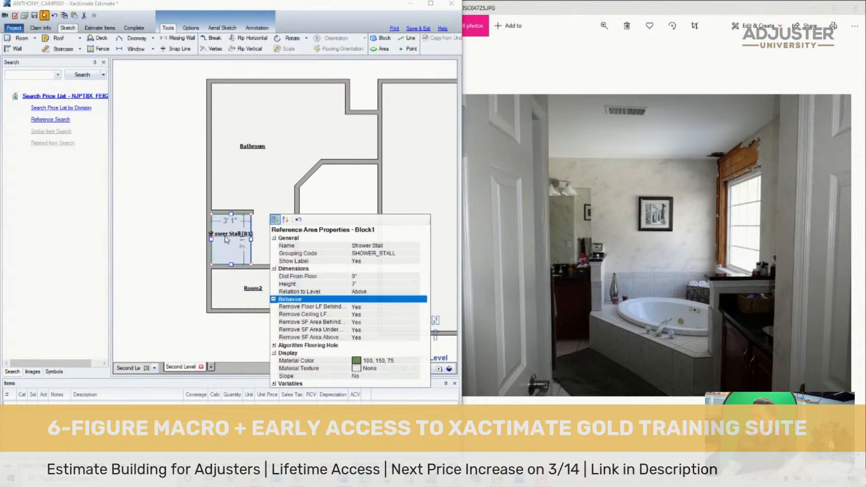
{"action": "left_click", "coordinate": [357, 285]}
{"action": "left_click", "coordinate": [162, 235]}
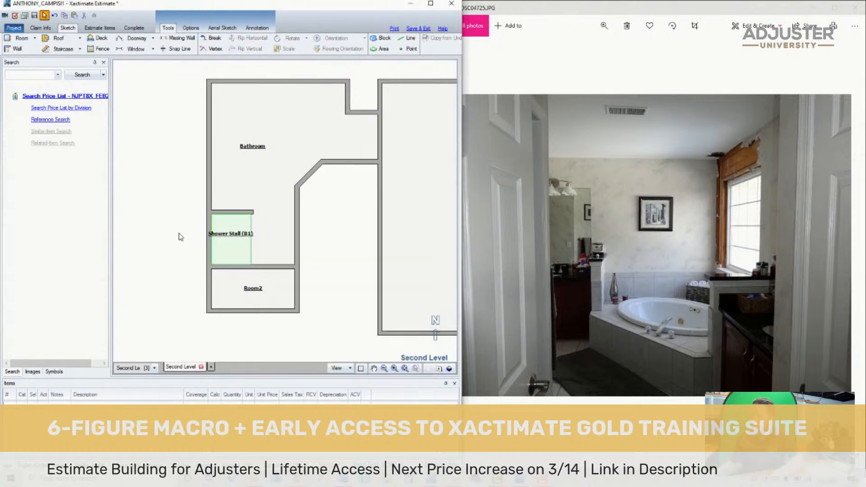
- Copy the Shower Stall block into the Bathroom's upper-left corner and lengthen the copy downward to about 5' 1"
{"action": "left_click", "coordinate": [229, 242]}
{"action": "left_click_drag", "start_coordinate": [230, 245], "coordinate": [267, 90]}
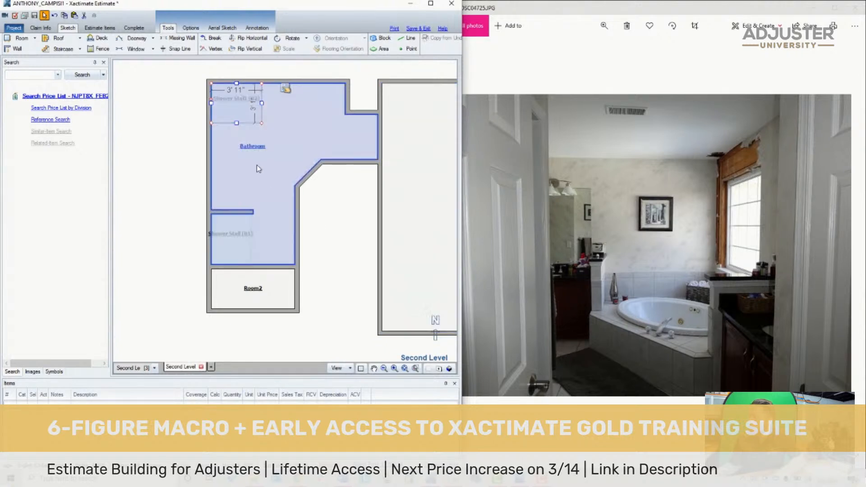
{"action": "left_click_drag", "start_coordinate": [236, 123], "coordinate": [236, 147]}
{"action": "left_click_drag", "start_coordinate": [235, 147], "coordinate": [235, 149]}
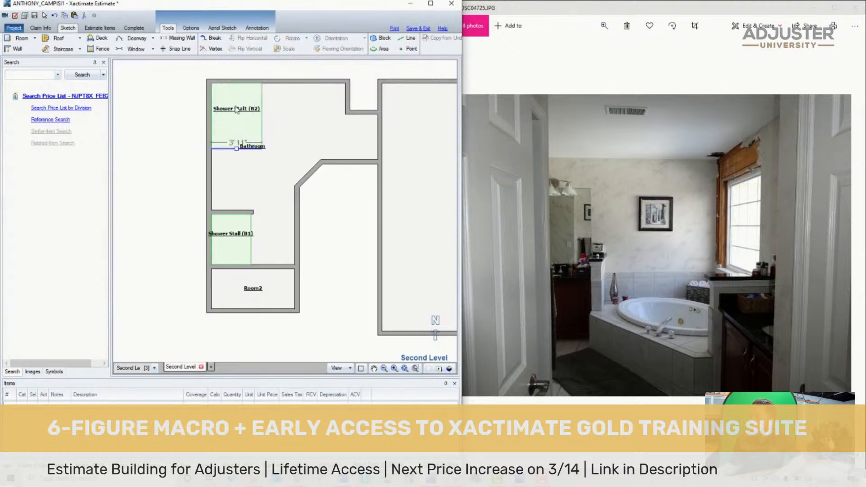
{"action": "left_click", "coordinate": [241, 104]}
- Go through the neighbouring claim photos to the picture of the corner tub beneath the window
{"action": "left_click", "coordinate": [656, 230]}
{"action": "key", "text": "Right"}
{"action": "key", "text": "Right"}
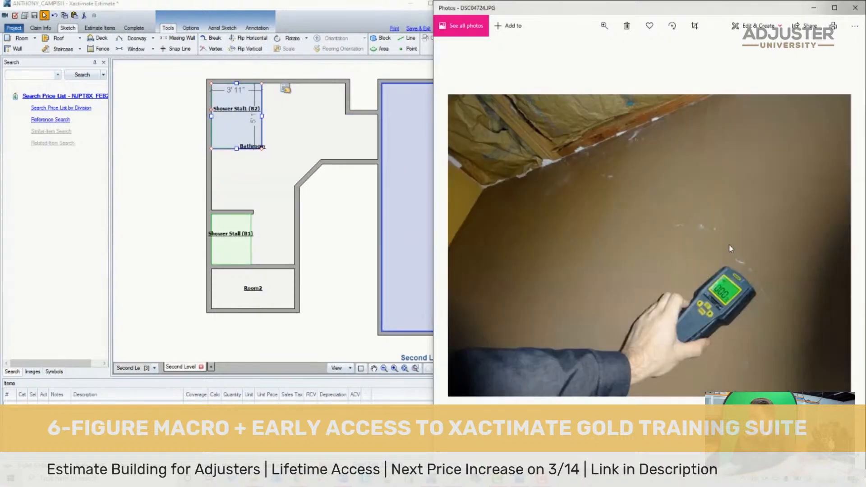
{"action": "key", "text": "Left"}
{"action": "key", "text": "Left"}
{"action": "key", "text": "Right"}
{"action": "key", "text": "Right"}
{"action": "key", "text": "Right"}
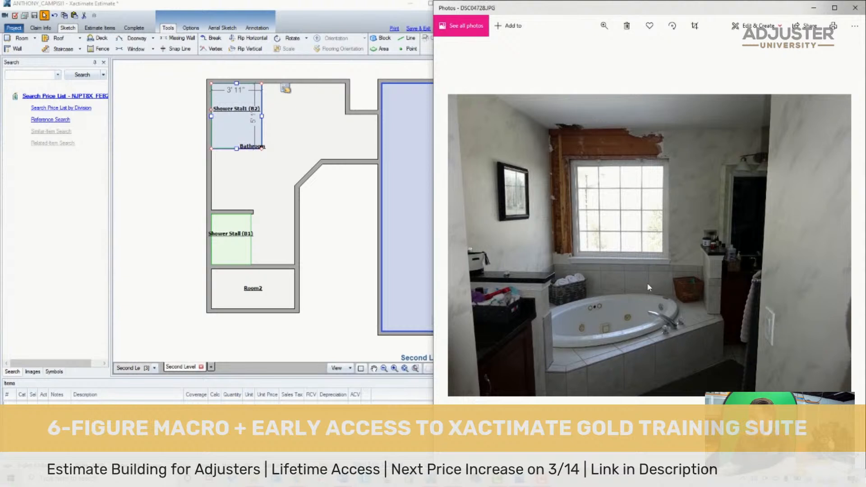
- Widen the copied corner block to about 6' and cut its lower outer corner with a vertex, leaving a diagonal of about 4' 4"
{"action": "left_click", "coordinate": [253, 121]}
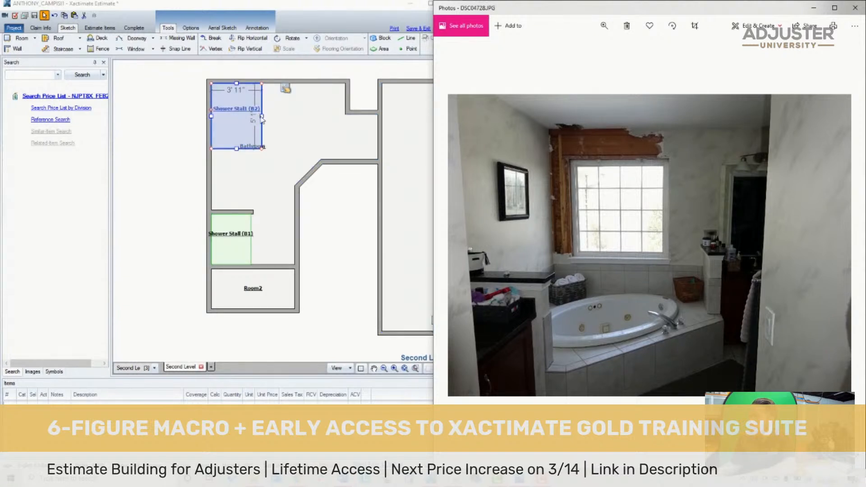
{"action": "left_click_drag", "start_coordinate": [262, 120], "coordinate": [288, 117]}
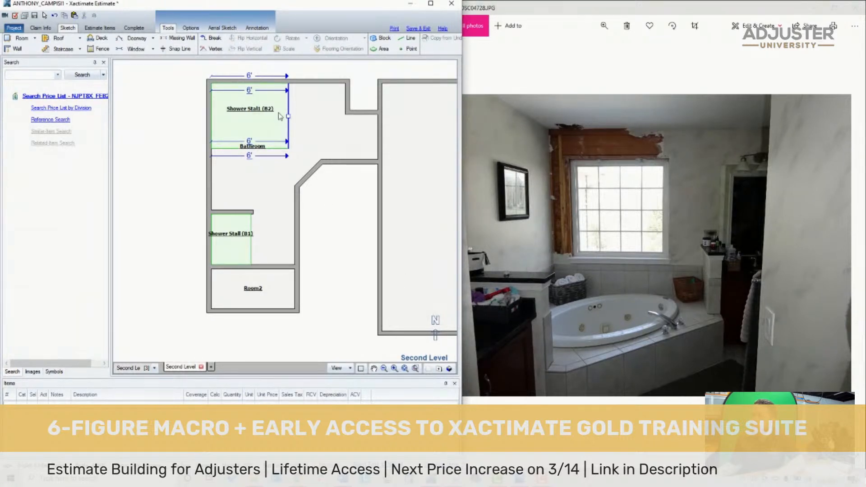
{"action": "key", "text": "v"}
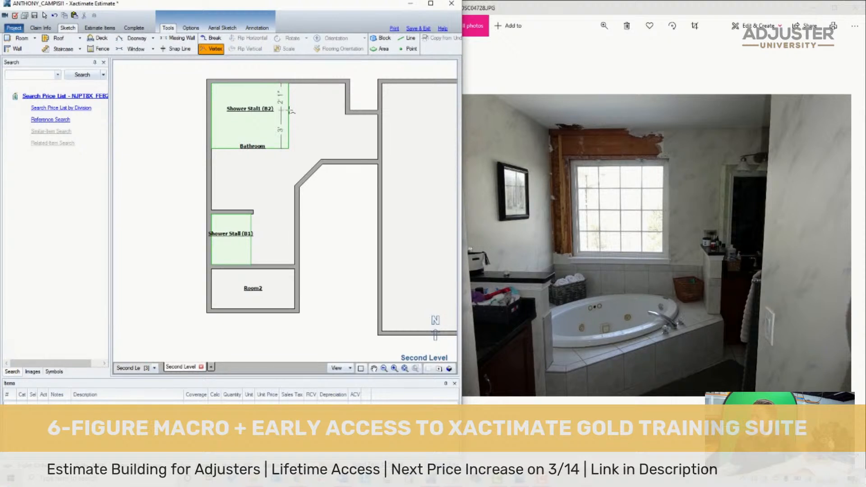
{"action": "left_click", "coordinate": [288, 109]}
{"action": "left_click_drag", "start_coordinate": [288, 147], "coordinate": [243, 140]}
{"action": "left_click", "coordinate": [240, 125]}
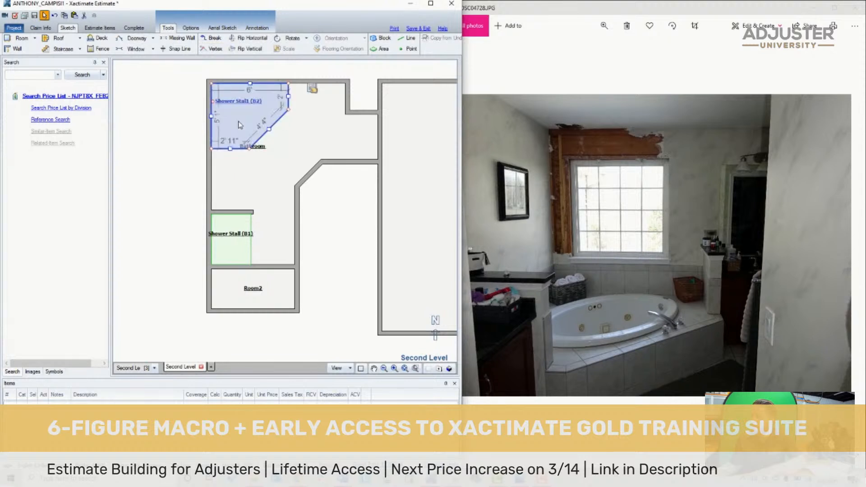
- Set the corner block's height to 2' 6" and rename it Bathtub
{"action": "double_click", "coordinate": [264, 102]}
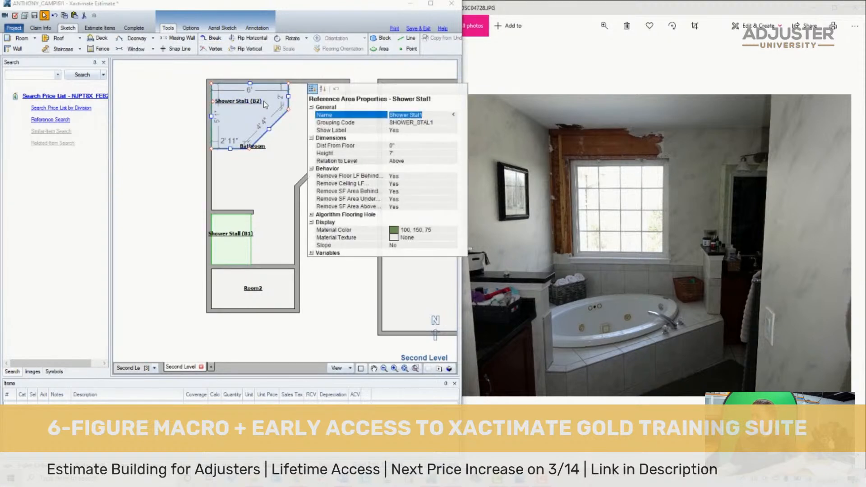
{"action": "left_click", "coordinate": [420, 154]}
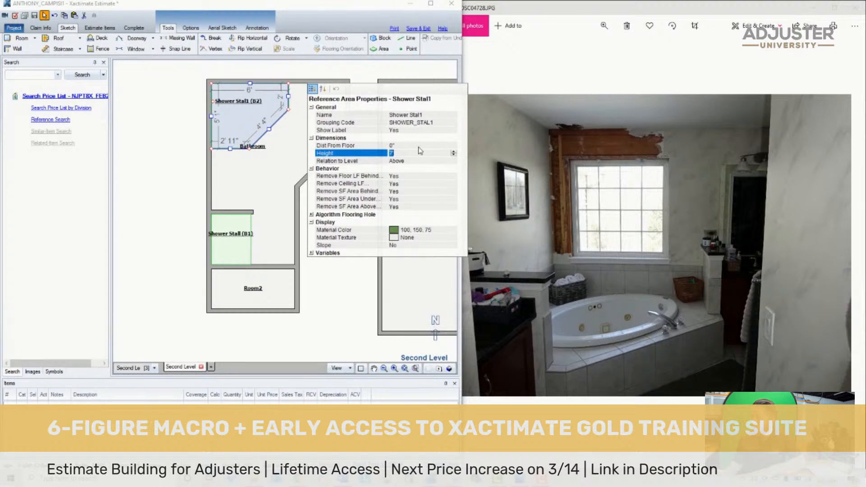
{"action": "left_click", "coordinate": [158, 145]}
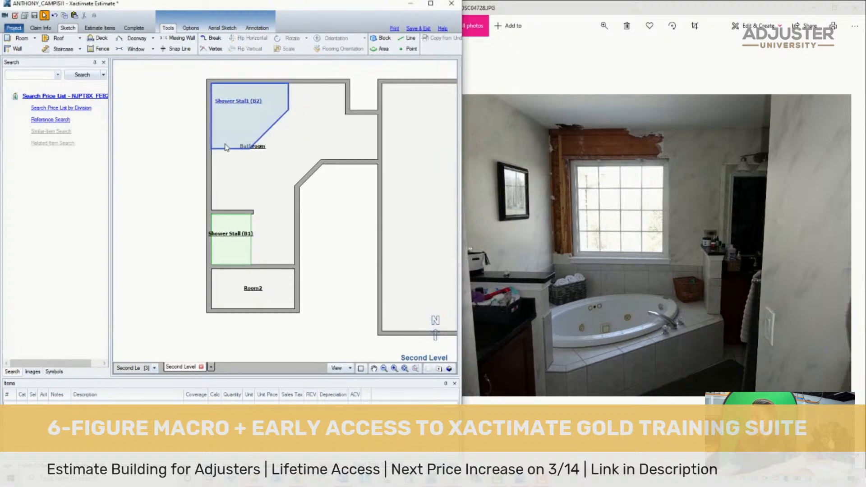
{"action": "left_click", "coordinate": [260, 112]}
{"action": "type", "text": "Bathr"}
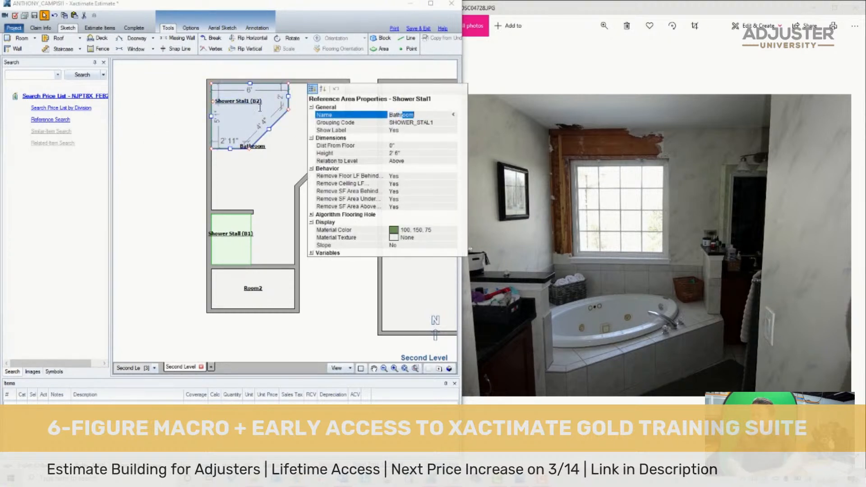
{"action": "type", "text": "ub"}
{"action": "key", "text": "Return"}
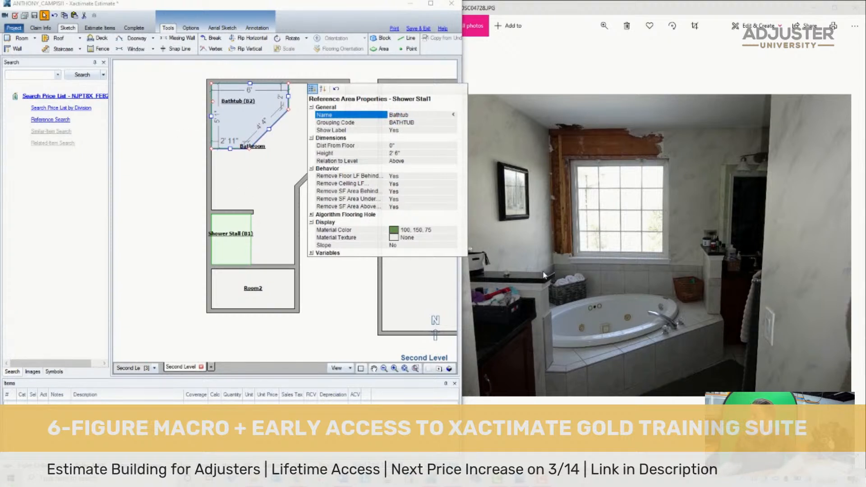
- Check the adjacent bath photos and copy the Bathtub block, reshaping the copy into a rectangle between the tub and the upper alcove wall
{"action": "left_click", "coordinate": [594, 309]}
{"action": "key", "text": "Right"}
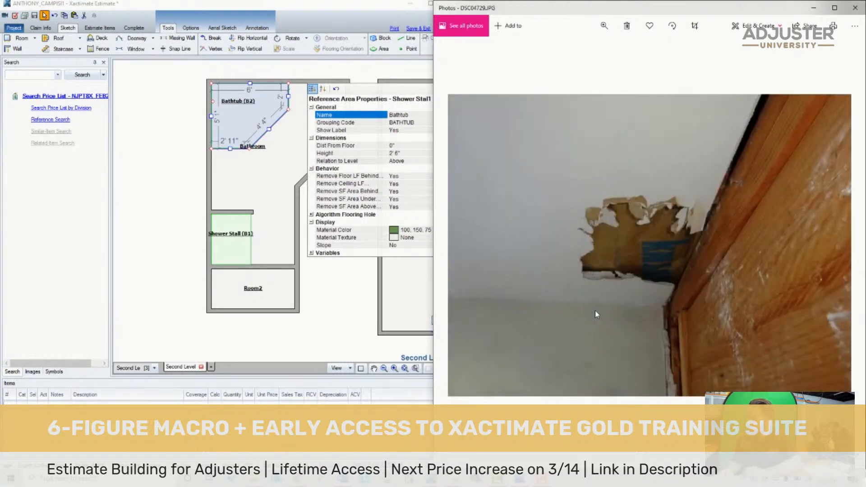
{"action": "key", "text": "Left"}
{"action": "key", "text": "Left"}
{"action": "key", "text": "Right"}
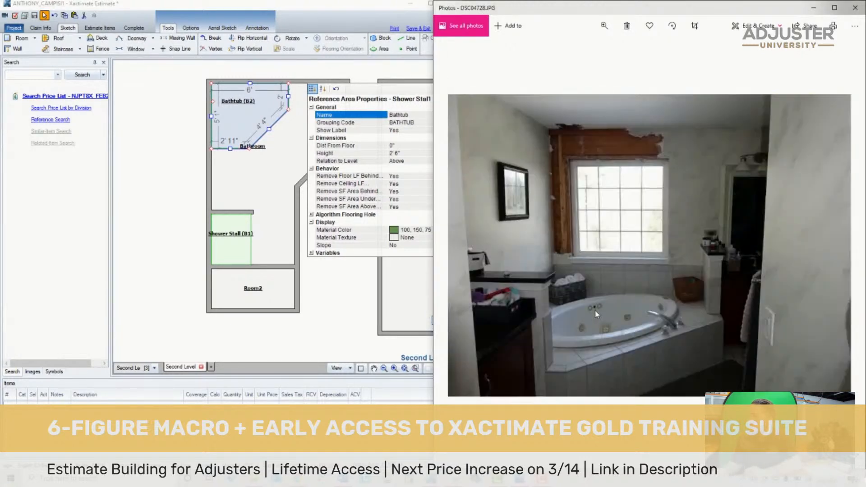
{"action": "left_click", "coordinate": [201, 158]}
{"action": "left_click", "coordinate": [254, 122]}
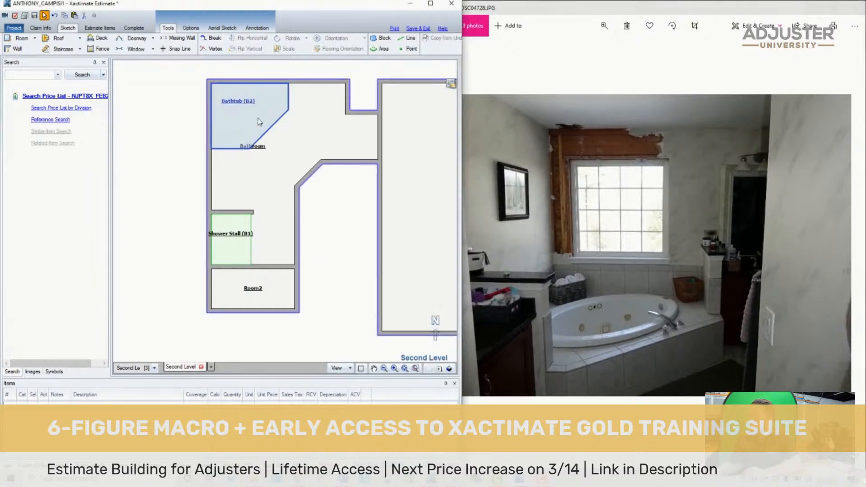
{"action": "key", "text": "ctrl+c"}
{"action": "key", "text": "ctrl+v"}
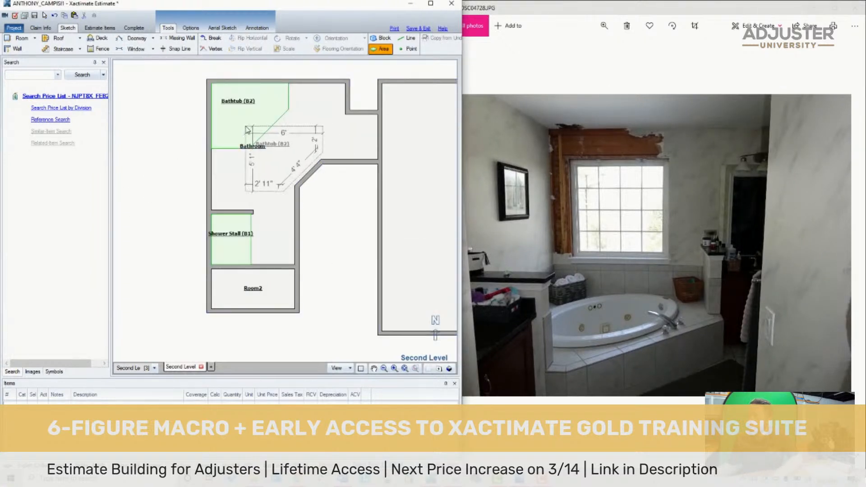
{"action": "left_click", "coordinate": [242, 126]}
{"action": "left_click_drag", "start_coordinate": [247, 159], "coordinate": [287, 113]}
{"action": "left_click_drag", "start_coordinate": [297, 148], "coordinate": [312, 109]}
- Name the rectangular block beside the tub Vanity and set its height to 3'
{"action": "double_click", "coordinate": [317, 95]}
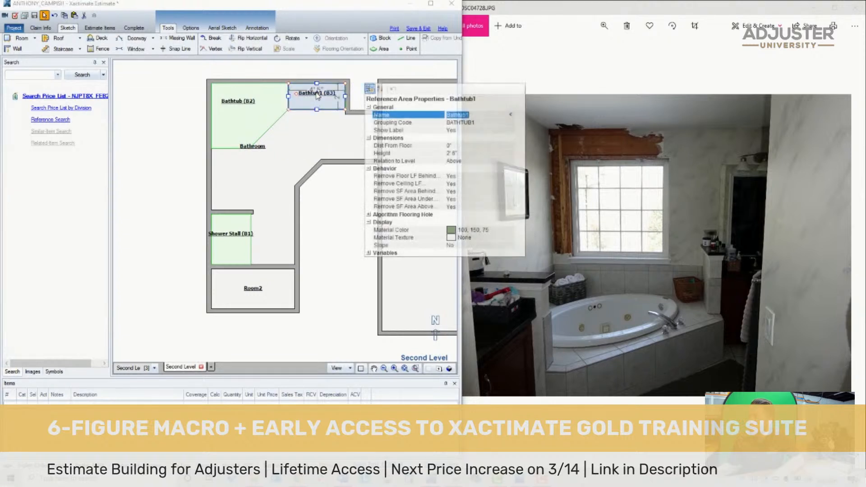
{"action": "type", "text": "Vanity"}
{"action": "key", "text": "Return"}
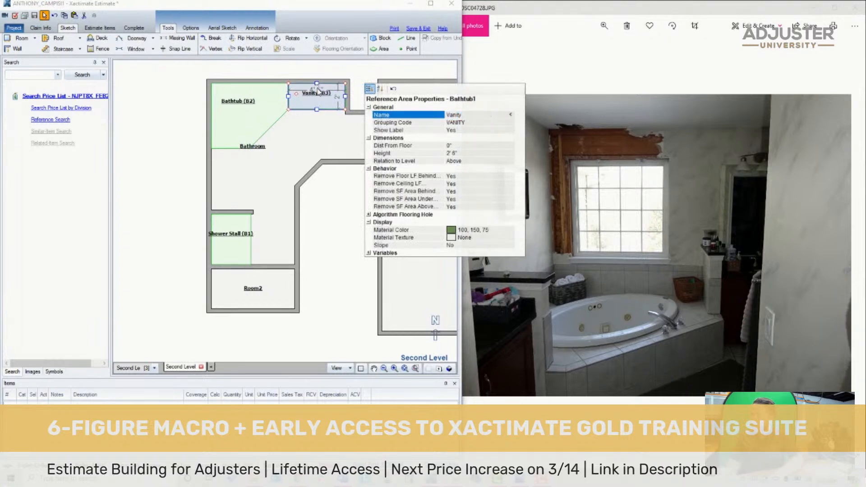
{"action": "left_click", "coordinate": [480, 154]}
{"action": "type", "text": "3"}
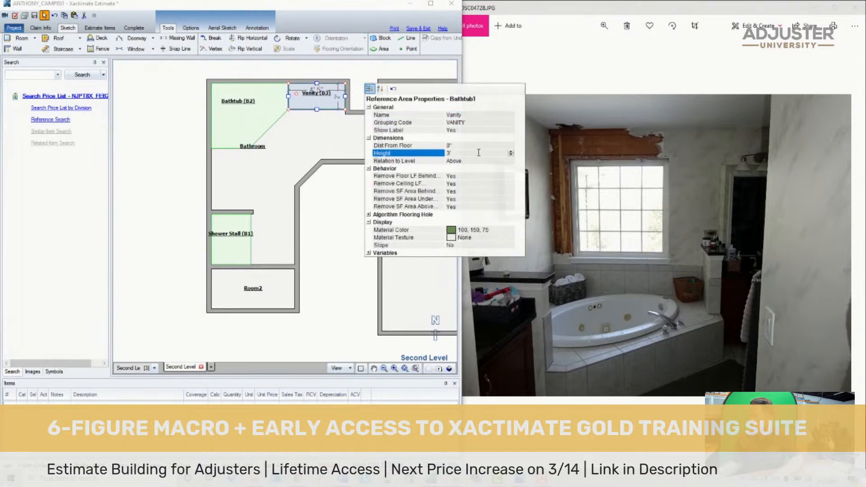
{"action": "left_click", "coordinate": [326, 148]}
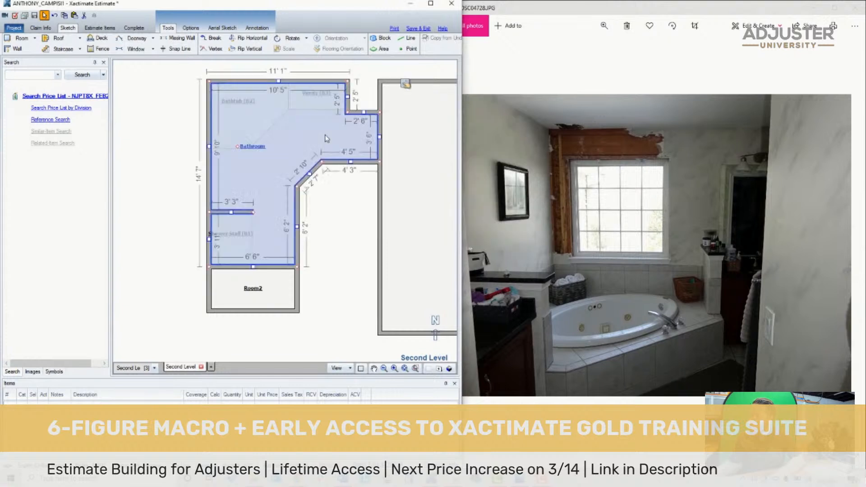
- Copy the Vanity block, fit it about 2' wide along the wall between tub and shower stall, and name it Vanity
{"action": "left_click", "coordinate": [319, 108]}
{"action": "key", "text": "ctrl+c"}
{"action": "key", "text": "ctrl+v"}
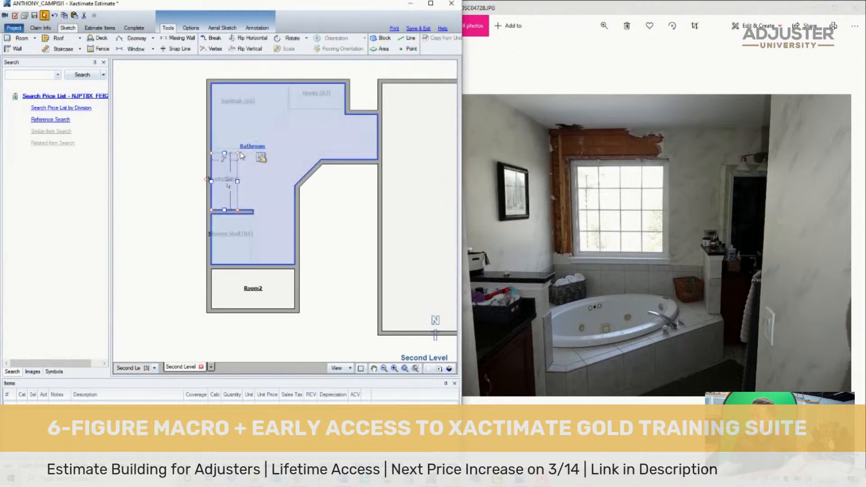
{"action": "left_click", "coordinate": [239, 152]}
{"action": "left_click_drag", "start_coordinate": [225, 147], "coordinate": [228, 151]}
{"action": "double_click", "coordinate": [228, 168]}
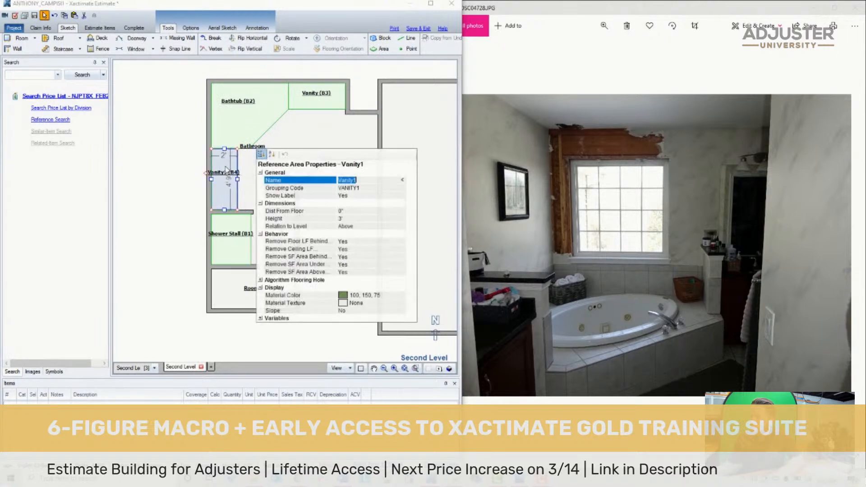
{"action": "key", "text": "BackSpace"}
{"action": "left_click", "coordinate": [185, 178]}
- Rename the room below the Bathroom to Water Closet
{"action": "scroll", "coordinate": [274, 199], "scroll_direction": "down", "scroll_amount": 1}
{"action": "scroll", "coordinate": [332, 216], "scroll_direction": "up", "scroll_amount": 1}
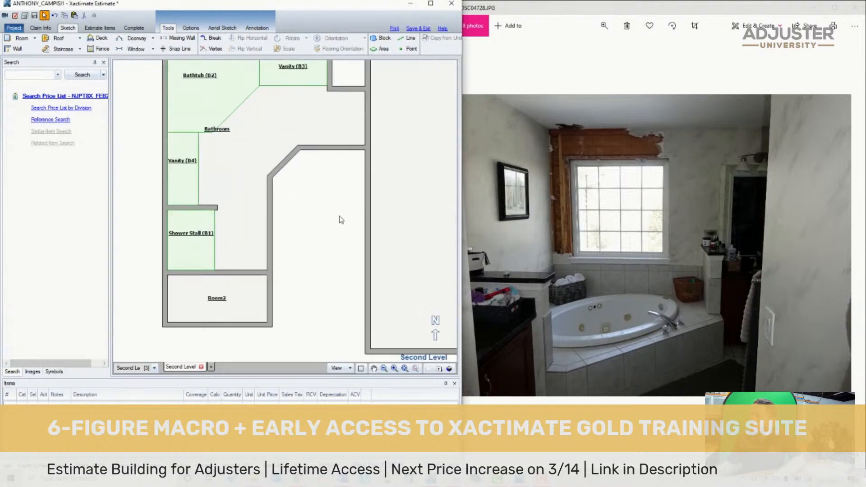
{"action": "scroll", "coordinate": [343, 189], "scroll_direction": "down", "scroll_amount": 2}
{"action": "scroll", "coordinate": [347, 176], "scroll_direction": "up", "scroll_amount": 2}
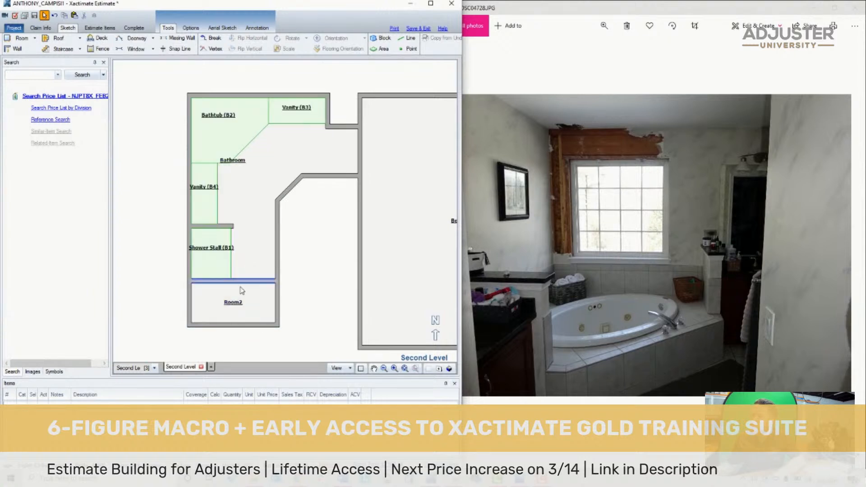
{"action": "double_click", "coordinate": [239, 302]}
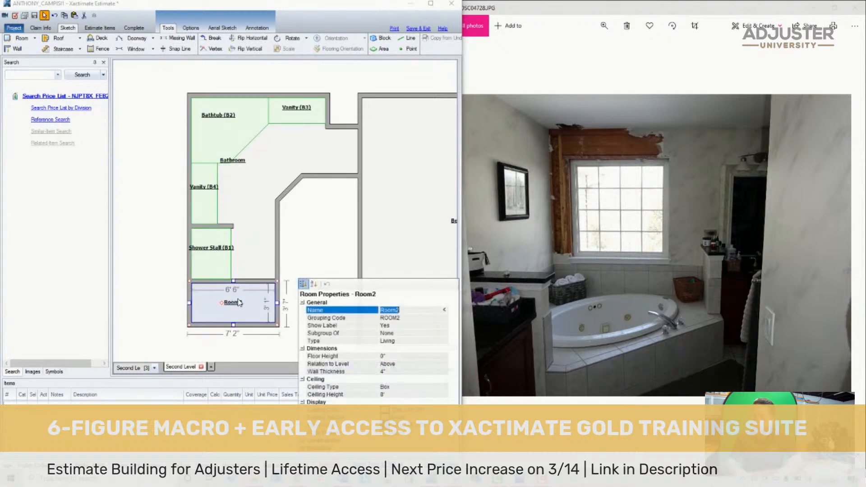
{"action": "type", "text": "Water Closet"}
{"action": "key", "text": "Return"}
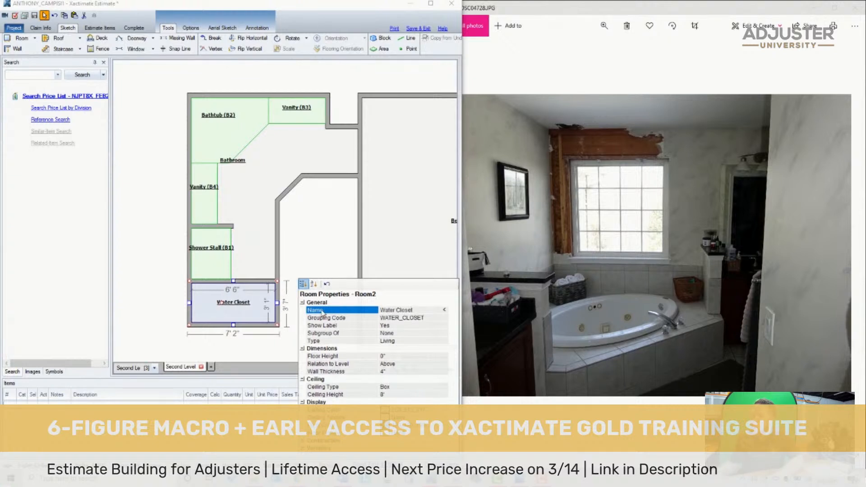
- Hide the Water Closet's label by setting Show Label to No
{"action": "left_click", "coordinate": [448, 325]}
{"action": "left_click", "coordinate": [444, 325]}
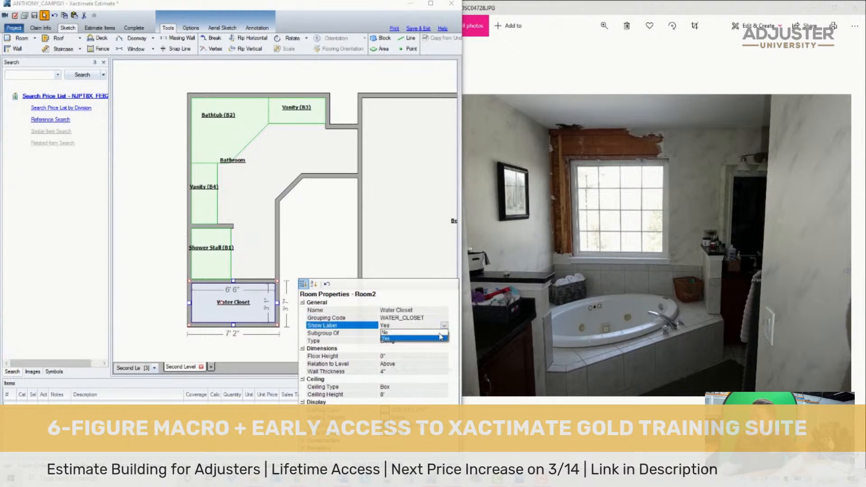
{"action": "left_click", "coordinate": [440, 333]}
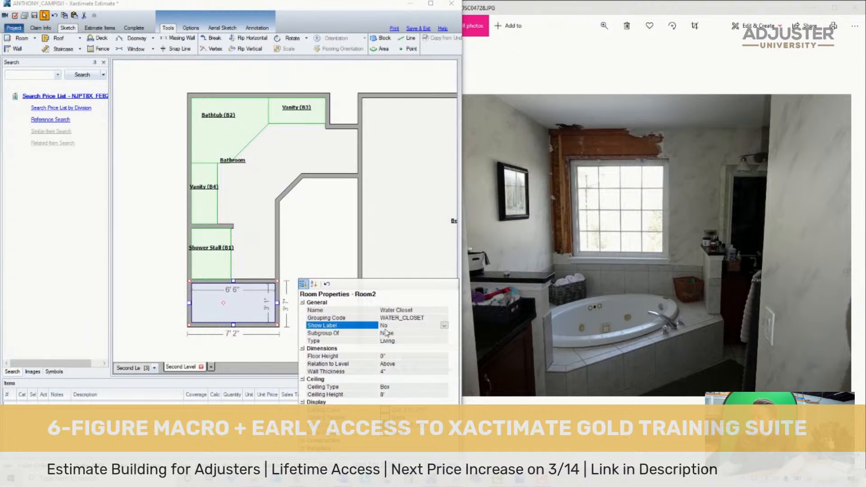
- Set the Water Closet as a subgroup of the Bathroom
{"action": "left_click", "coordinate": [339, 334]}
{"action": "left_click", "coordinate": [444, 333]}
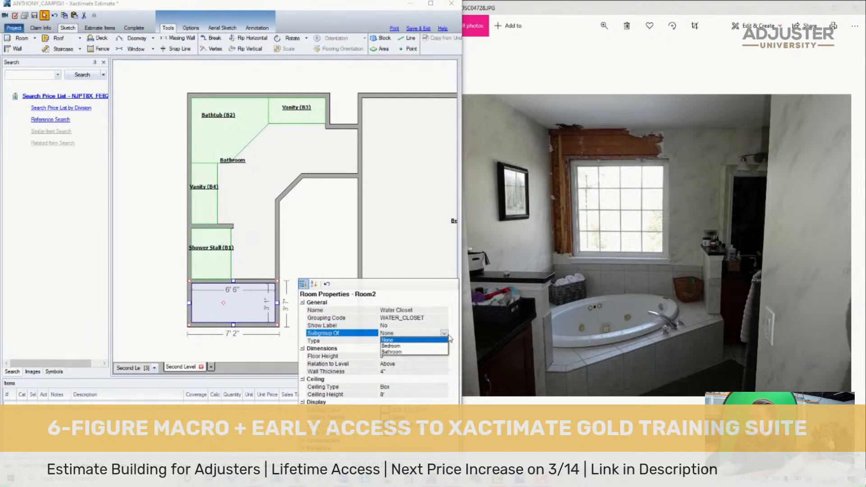
{"action": "left_click", "coordinate": [429, 352]}
- Place a doorway in the wall between the Bathroom and the Water Closet, just past the shower stall
{"action": "left_click", "coordinate": [134, 38]}
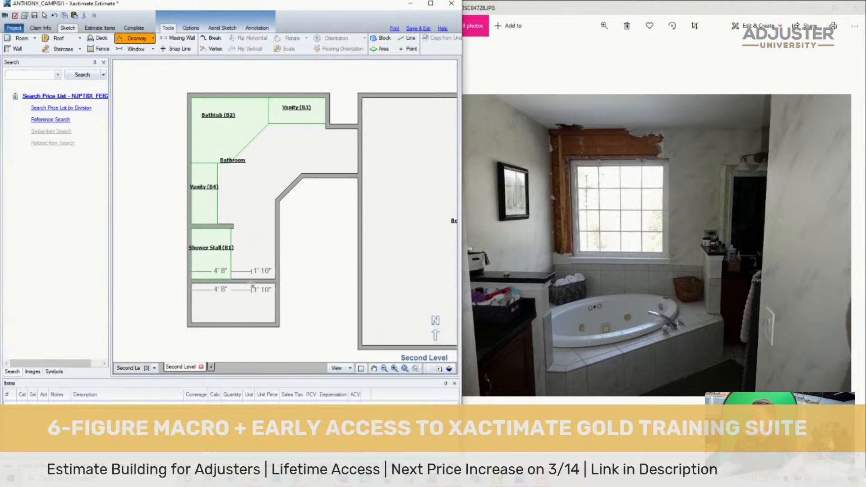
{"action": "left_click", "coordinate": [253, 282]}
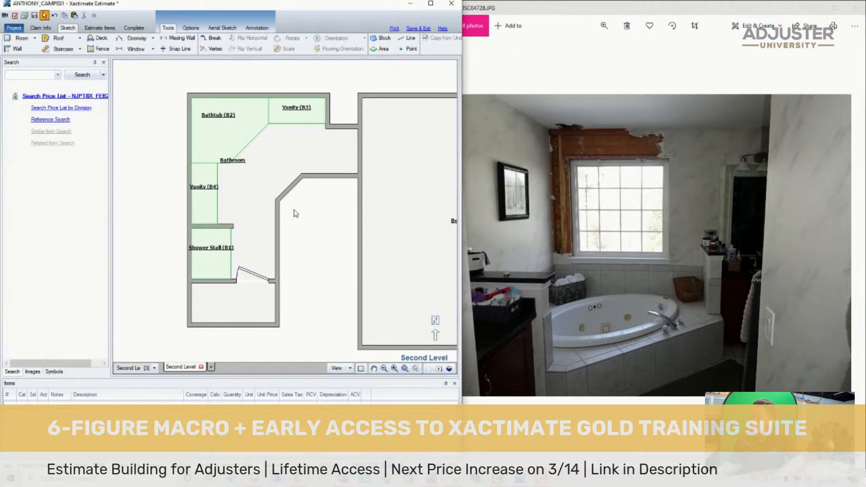
{"action": "left_click", "coordinate": [273, 155]}
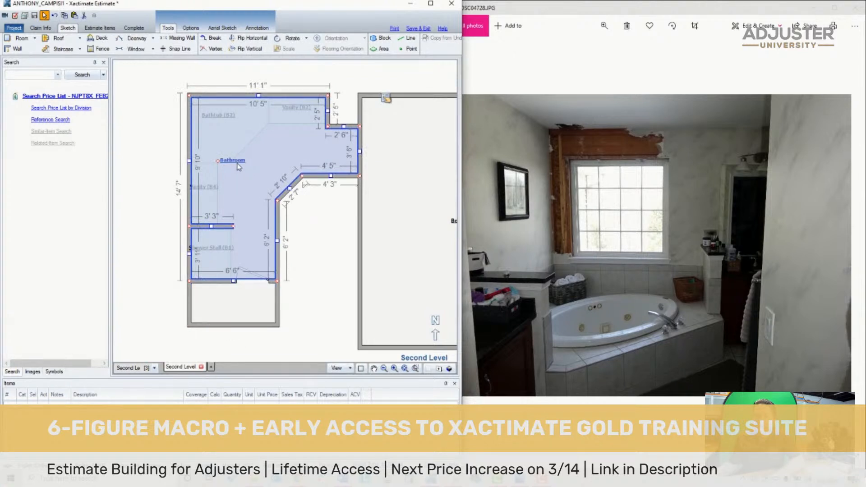
{"action": "left_click", "coordinate": [258, 300]}
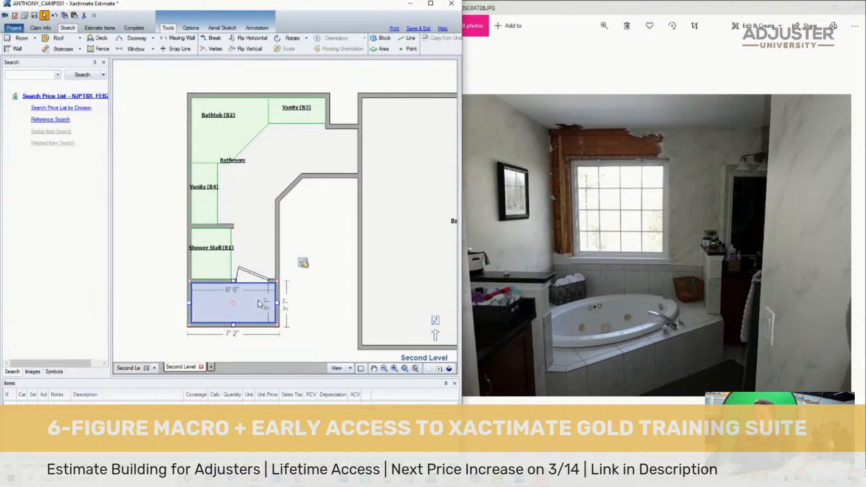
{"action": "left_click", "coordinate": [329, 240]}
- Place a window in the Bathroom's north exterior wall behind the bathtub
{"action": "scroll", "coordinate": [332, 226], "scroll_direction": "down", "scroll_amount": 2}
{"action": "scroll", "coordinate": [336, 207], "scroll_direction": "up", "scroll_amount": 2}
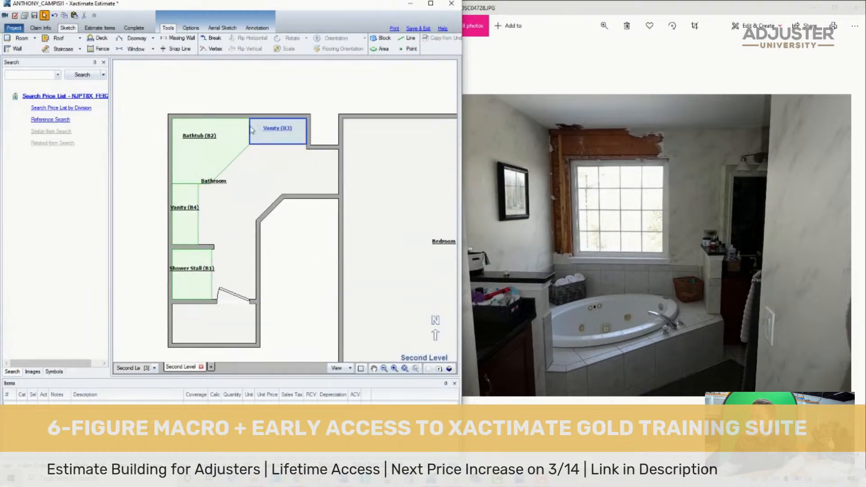
{"action": "left_click", "coordinate": [135, 49]}
{"action": "left_click", "coordinate": [214, 113]}
{"action": "left_click", "coordinate": [240, 116]}
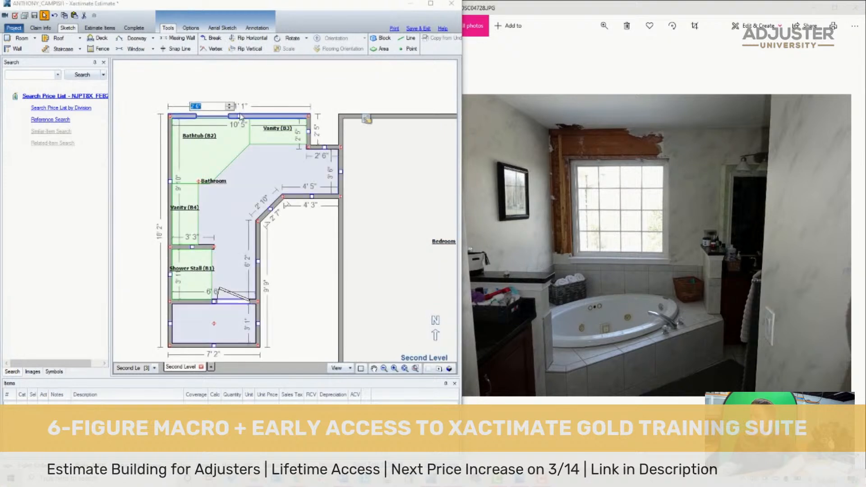
{"action": "left_click", "coordinate": [396, 180]}
{"action": "left_click", "coordinate": [556, 221]}
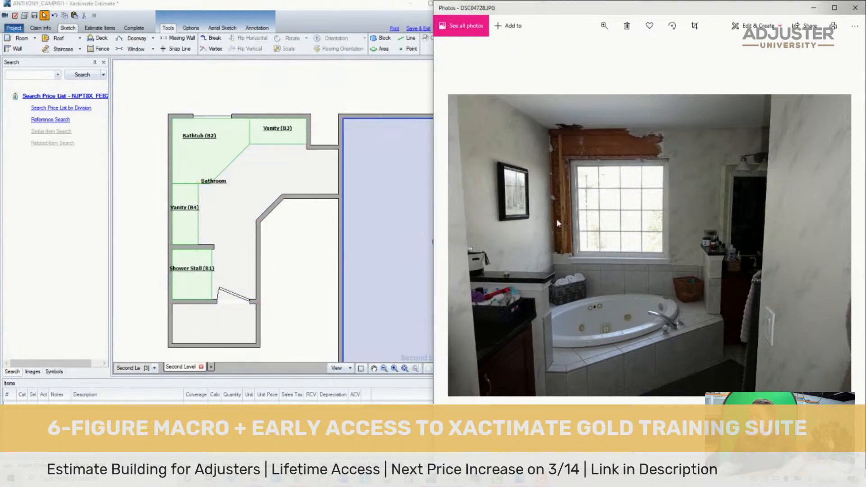
{"action": "left_click", "coordinate": [282, 263]}
{"action": "scroll", "coordinate": [343, 158], "scroll_direction": "up", "scroll_amount": 3}
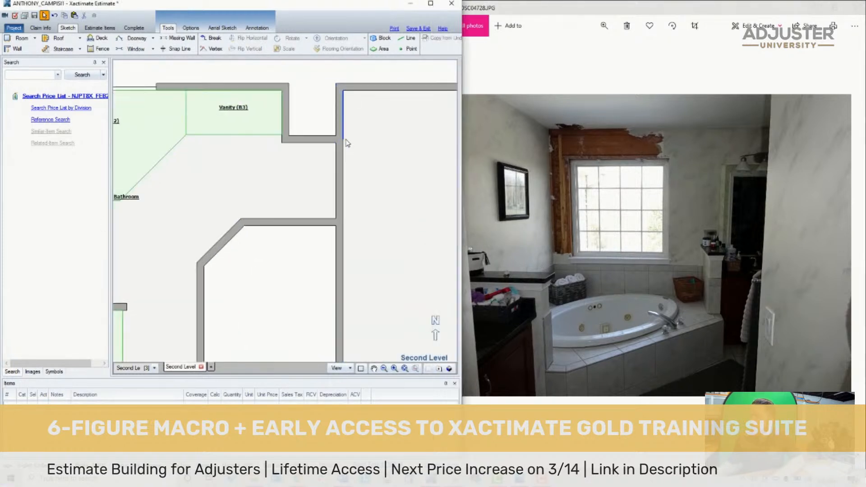
- Place a 1' 6" doorway centered in the short north wall between the Vanity and the Bedroom, and flip its swing into the Bathroom
{"action": "key", "text": "d"}
{"action": "left_click", "coordinate": [308, 137]}
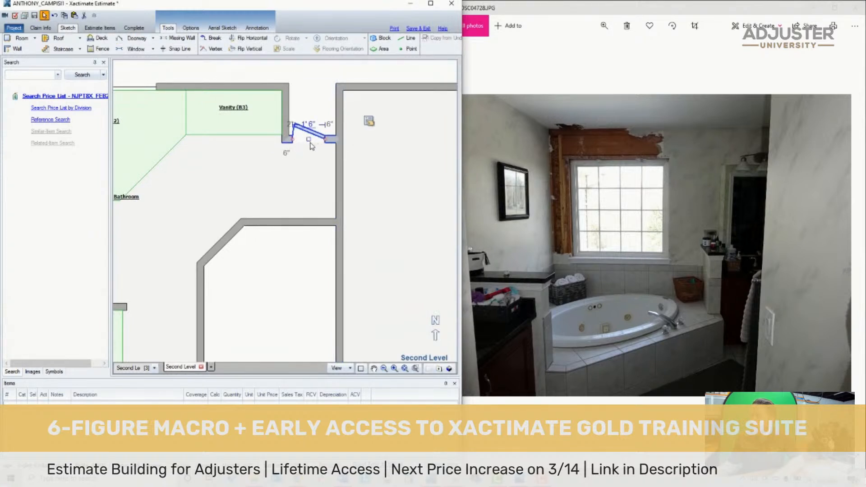
{"action": "left_click_drag", "start_coordinate": [310, 143], "coordinate": [311, 139]}
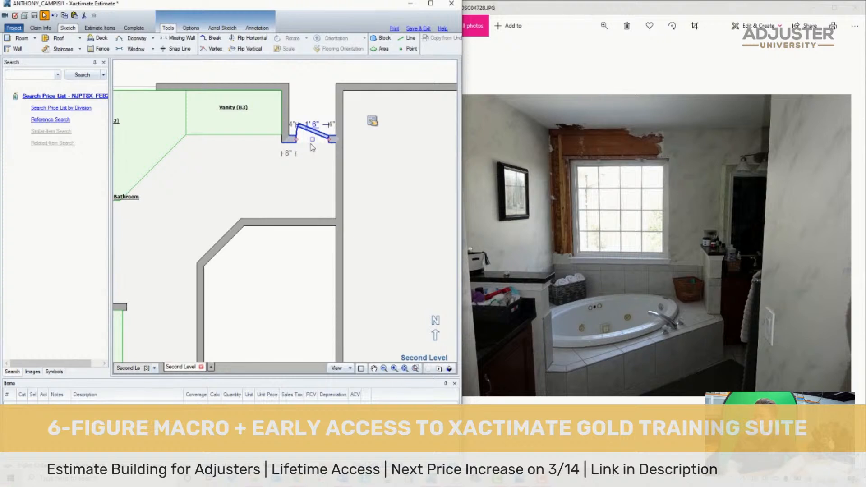
{"action": "key", "text": "space"}
{"action": "key", "text": "space"}
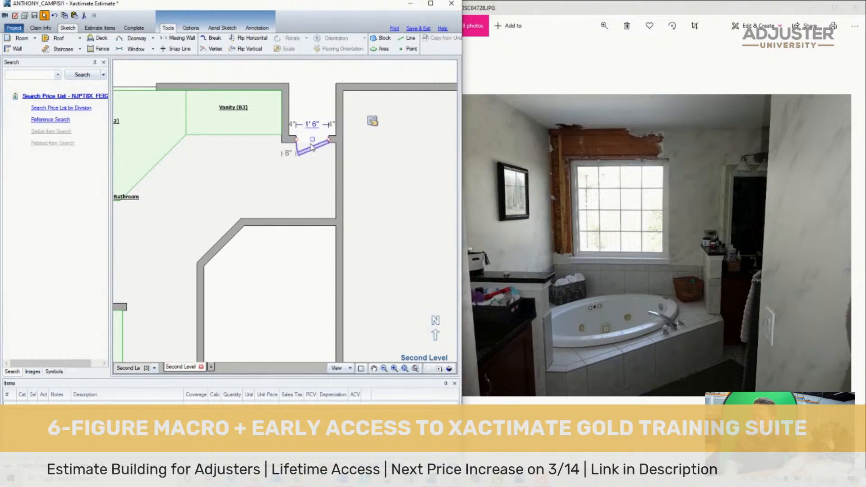
- Place a doorway in the wall between the Bathroom and the Bedroom, opening into the Bedroom
{"action": "left_click", "coordinate": [310, 242]}
{"action": "key", "text": "d"}
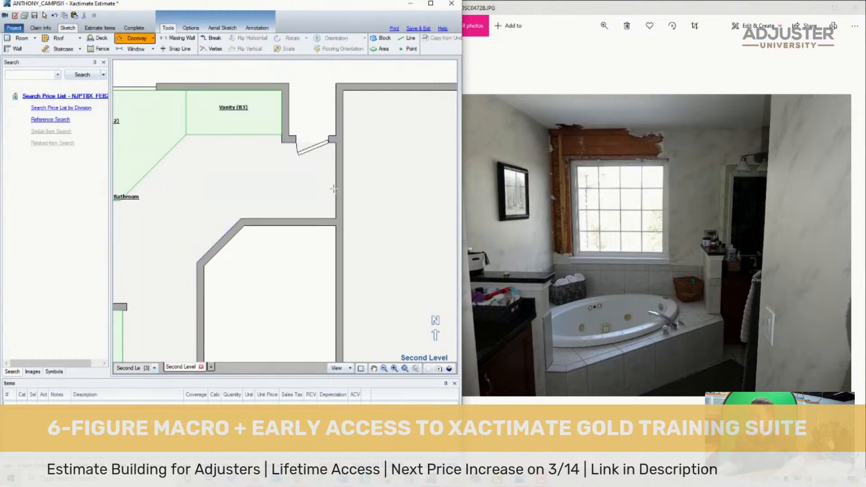
{"action": "left_click", "coordinate": [338, 179]}
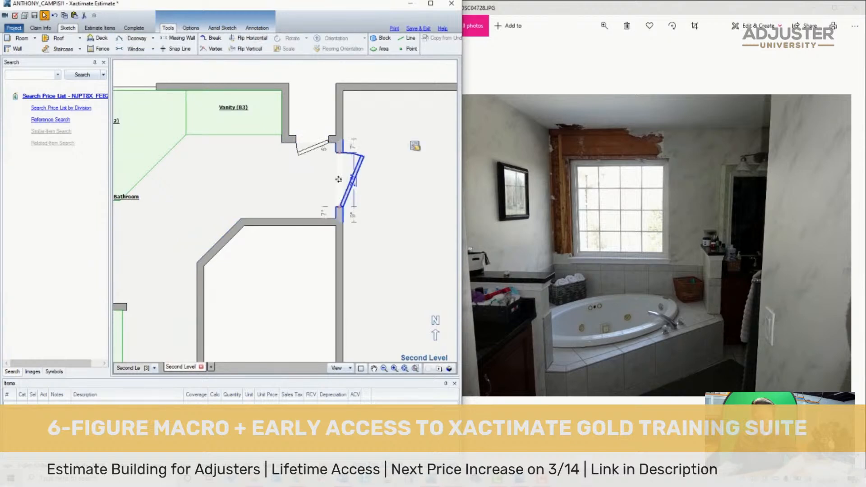
- Browse through the claim photos to the hand-drawn floor plan and examine the door locations around the bathroom
{"action": "left_click", "coordinate": [646, 248]}
{"action": "key", "text": "Right"}
{"action": "key", "text": "Right"}
{"action": "key", "text": "Right"}
{"action": "key", "text": "Right"}
{"action": "key", "text": "Right"}
{"action": "key", "text": "Right"}
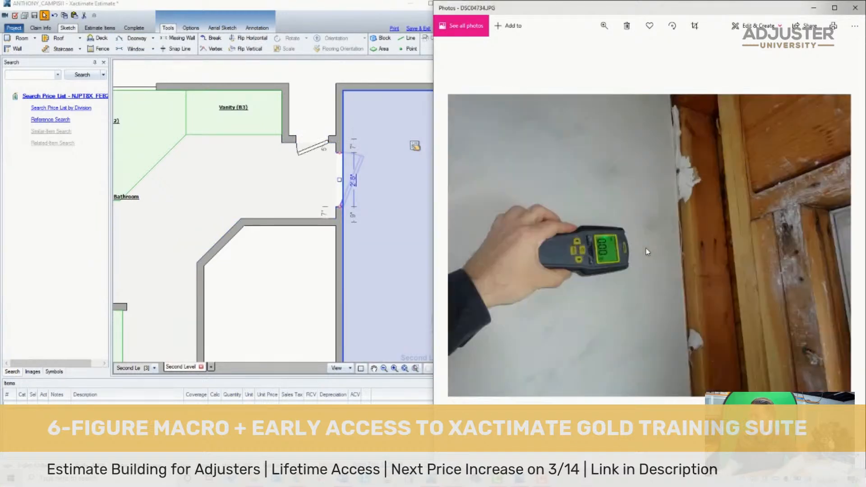
{"action": "key", "text": "Right"}
{"action": "key", "text": "Right"}
{"action": "key", "text": "Right"}
{"action": "key", "text": "Right"}
{"action": "key", "text": "Right"}
{"action": "key", "text": "Right"}
{"action": "key", "text": "Right"}
{"action": "key", "text": "Right"}
{"action": "key", "text": "Right"}
{"action": "key", "text": "Right"}
{"action": "key", "text": "Right"}
{"action": "key", "text": "Right"}
{"action": "key", "text": "Right"}
{"action": "key", "text": "Right"}
{"action": "key", "text": "Right"}
{"action": "key", "text": "Right"}
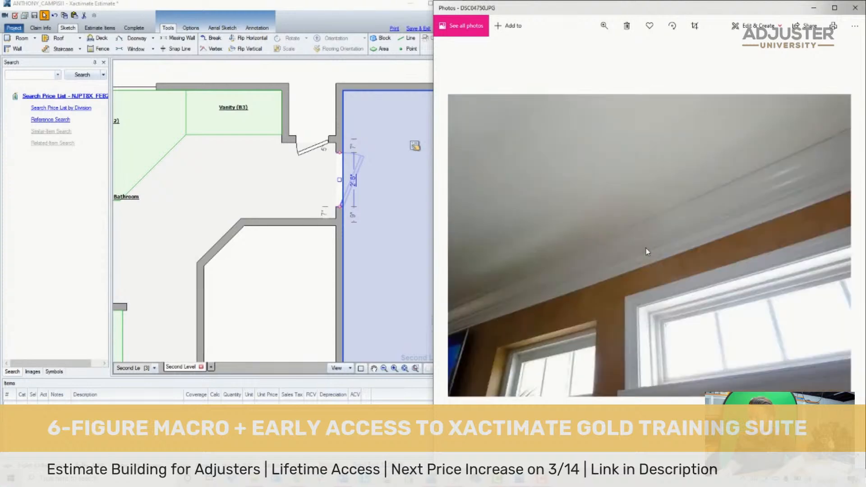
{"action": "key", "text": "Right"}
{"action": "key", "text": "Right"}
{"action": "key", "text": "Right"}
{"action": "key", "text": "Right"}
{"action": "key", "text": "Right"}
{"action": "key", "text": "Right"}
{"action": "key", "text": "Right"}
{"action": "key", "text": "Right"}
{"action": "key", "text": "Right"}
{"action": "key", "text": "Right"}
{"action": "key", "text": "Right"}
{"action": "key", "text": "Right"}
{"action": "key", "text": "Right"}
{"action": "key", "text": "Right"}
{"action": "key", "text": "Right"}
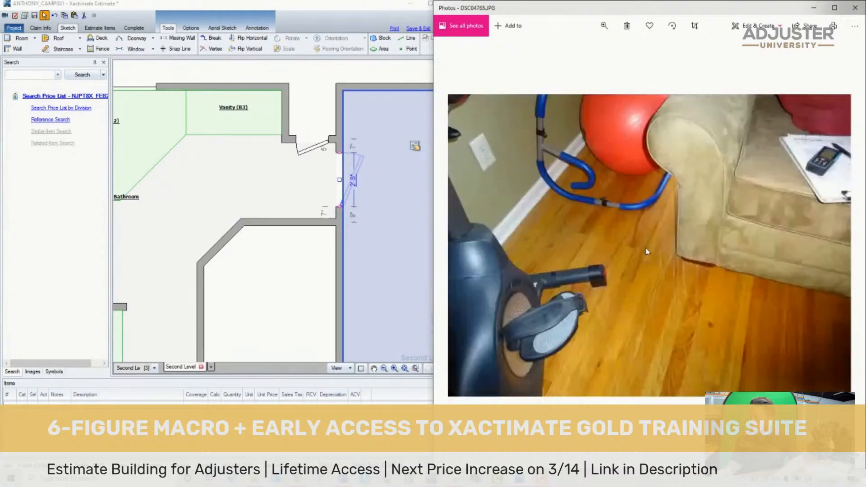
{"action": "key", "text": "Right"}
{"action": "key", "text": "Right"}
{"action": "key", "text": "Right"}
{"action": "key", "text": "Right"}
{"action": "key", "text": "Right"}
{"action": "key", "text": "Right"}
{"action": "key", "text": "Right"}
{"action": "key", "text": "Right"}
{"action": "key", "text": "Right"}
{"action": "key", "text": "Right"}
{"action": "key", "text": "Right"}
{"action": "key", "text": "Right"}
{"action": "key", "text": "Right"}
{"action": "key", "text": "Right"}
{"action": "key", "text": "Right"}
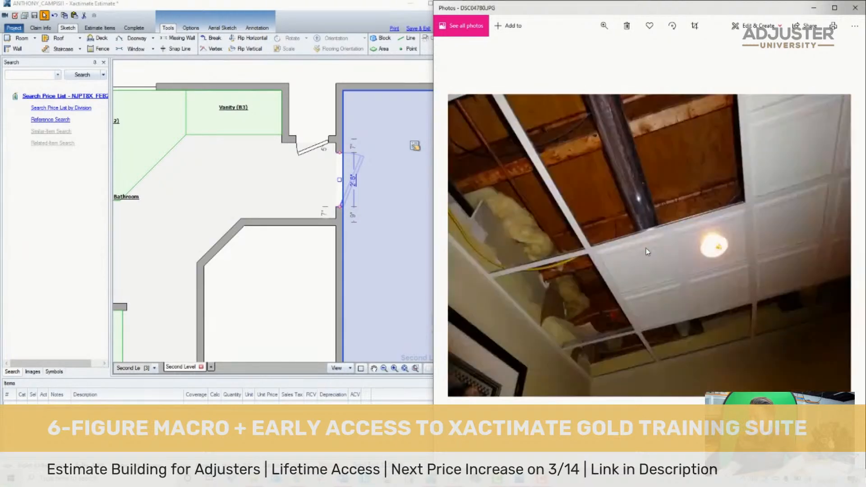
{"action": "key", "text": "Right"}
{"action": "key", "text": "Right"}
{"action": "key", "text": "Right"}
{"action": "key", "text": "Right"}
{"action": "key", "text": "Right"}
{"action": "key", "text": "Right"}
{"action": "key", "text": "Right"}
{"action": "key", "text": "Right"}
{"action": "key", "text": "Right"}
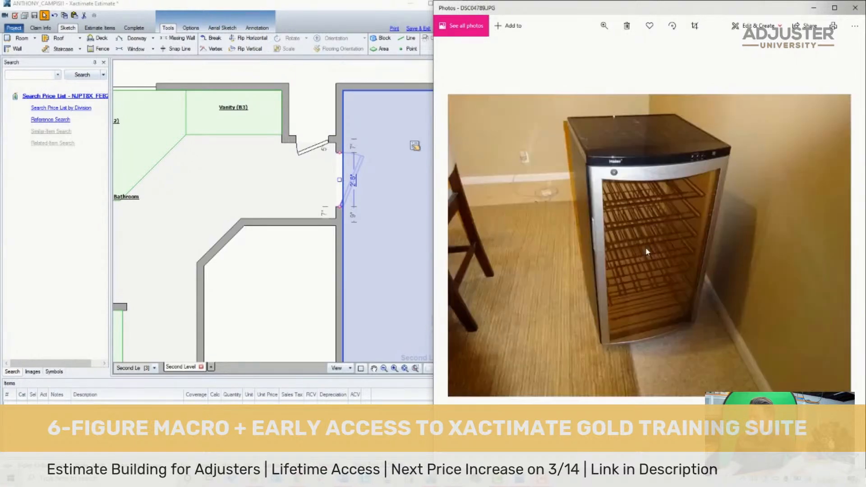
{"action": "key", "text": "Right"}
{"action": "key", "text": "Right"}
{"action": "key", "text": "Right"}
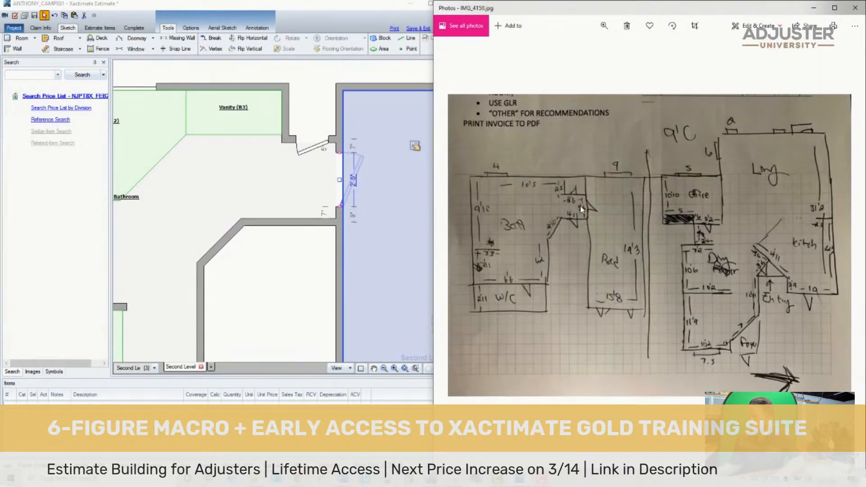
{"action": "scroll", "coordinate": [588, 226], "scroll_direction": "up", "scroll_amount": 3}
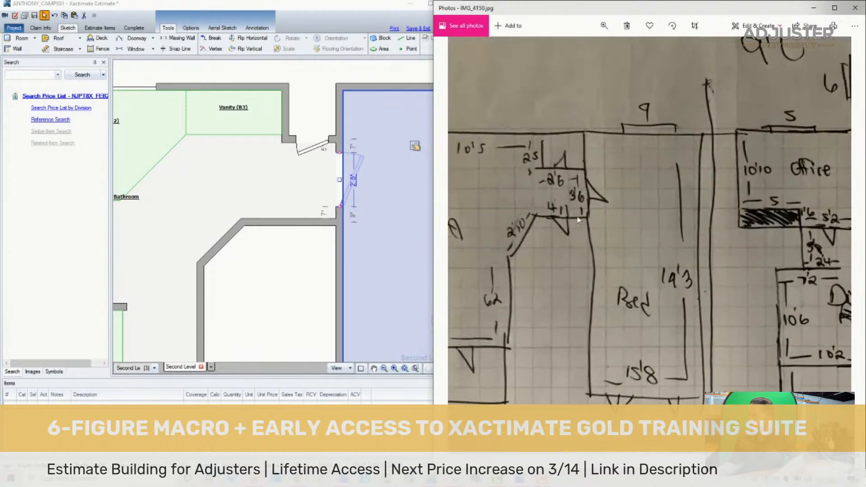
- Place a doorway in the Bathroom's south wall segment between the angled wall and the Bedroom
{"action": "left_click", "coordinate": [296, 192]}
{"action": "key", "text": "d"}
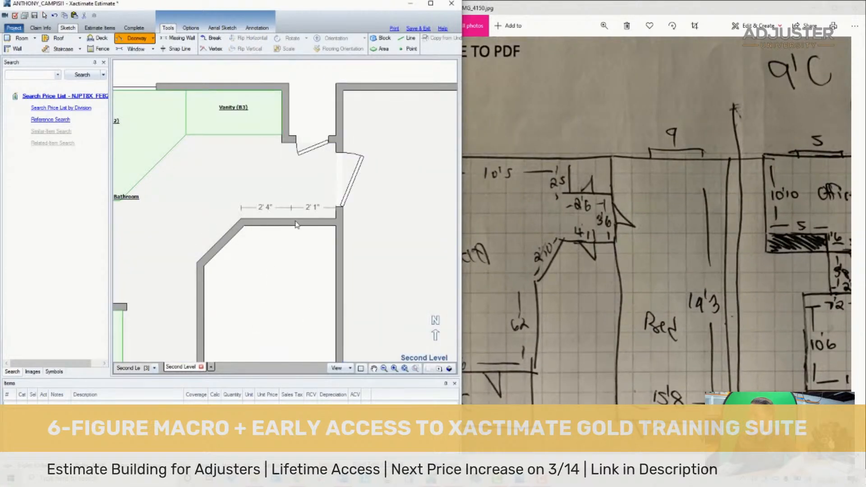
{"action": "left_click", "coordinate": [296, 224]}
{"action": "scroll", "coordinate": [289, 230], "scroll_direction": "down", "scroll_amount": 2}
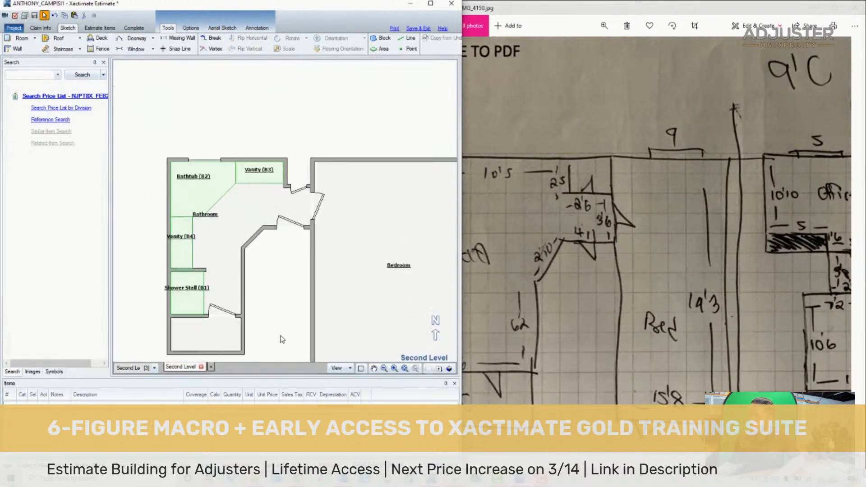
- Move the Water Closet's south wall inward to make the room about 2' 10" deep, using the hand-drawn plan as reference
{"action": "scroll", "coordinate": [281, 340], "scroll_direction": "up", "scroll_amount": 1}
{"action": "left_click_drag", "start_coordinate": [532, 319], "coordinate": [638, 260]}
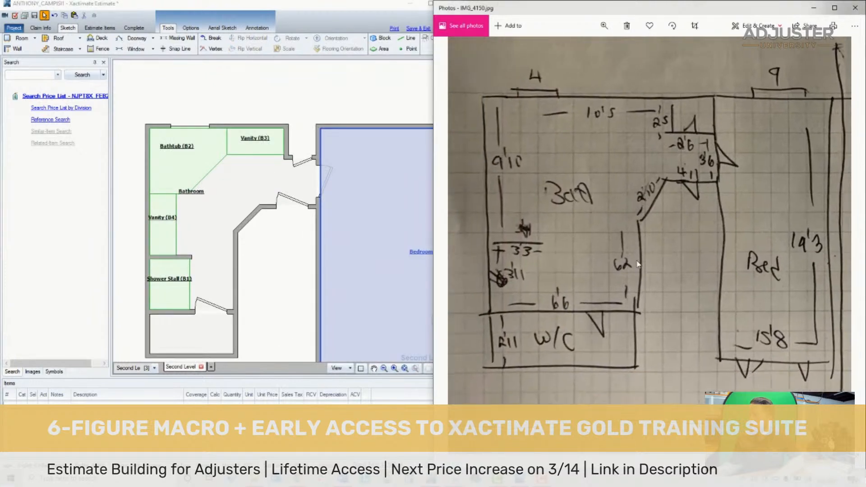
{"action": "scroll", "coordinate": [251, 318], "scroll_direction": "down", "scroll_amount": 3}
{"action": "scroll", "coordinate": [248, 319], "scroll_direction": "up", "scroll_amount": 4}
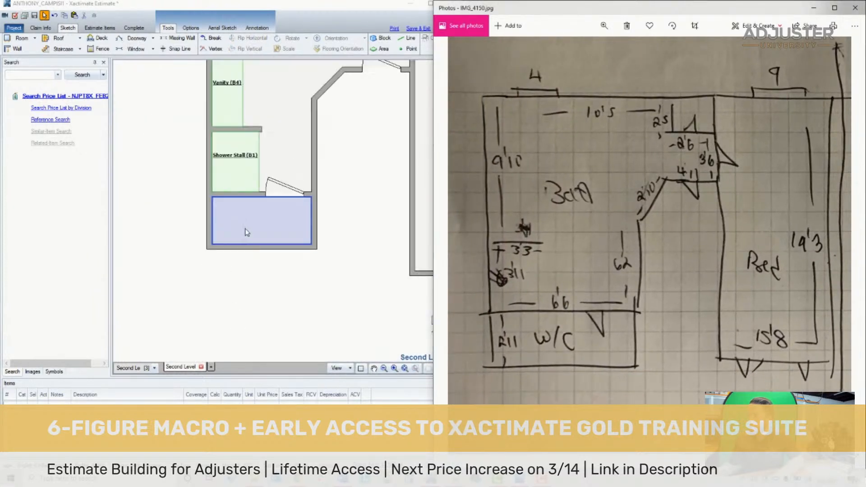
{"action": "left_click", "coordinate": [245, 230]}
{"action": "left_click_drag", "start_coordinate": [266, 250], "coordinate": [264, 244]}
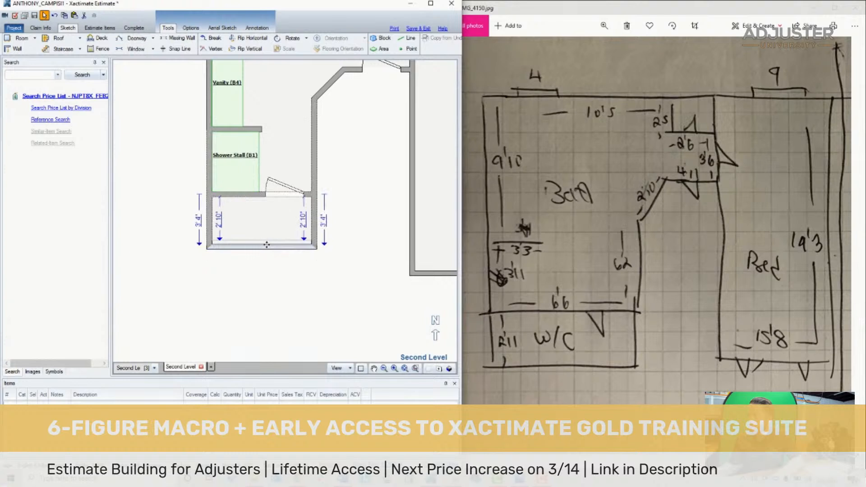
{"action": "scroll", "coordinate": [353, 224], "scroll_direction": "down", "scroll_amount": 5}
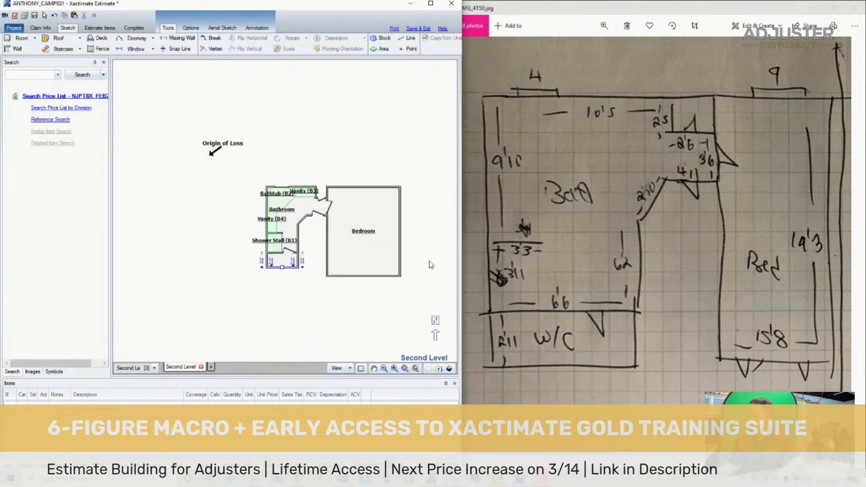
- Place a window about 9' wide centered in the Bedroom's north wall, as drawn on the floor plan
{"action": "scroll", "coordinate": [431, 264], "scroll_direction": "up", "scroll_amount": 3}
{"action": "left_click", "coordinate": [311, 195]}
{"action": "left_click_drag", "start_coordinate": [461, 182], "coordinate": [430, 182]}
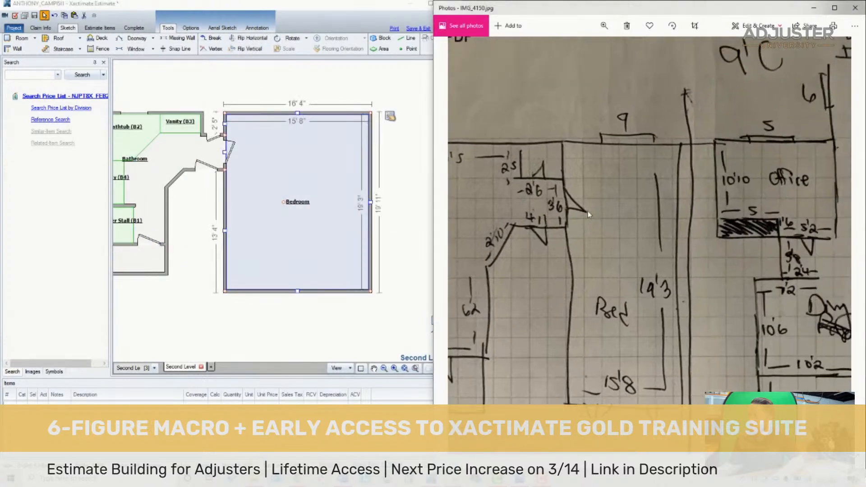
{"action": "left_click", "coordinate": [245, 292]}
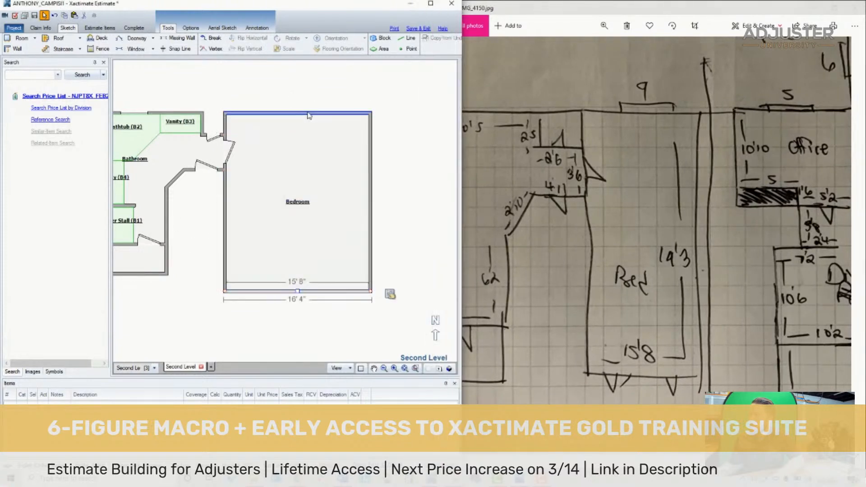
{"action": "key", "text": "w"}
{"action": "key", "text": "w"}
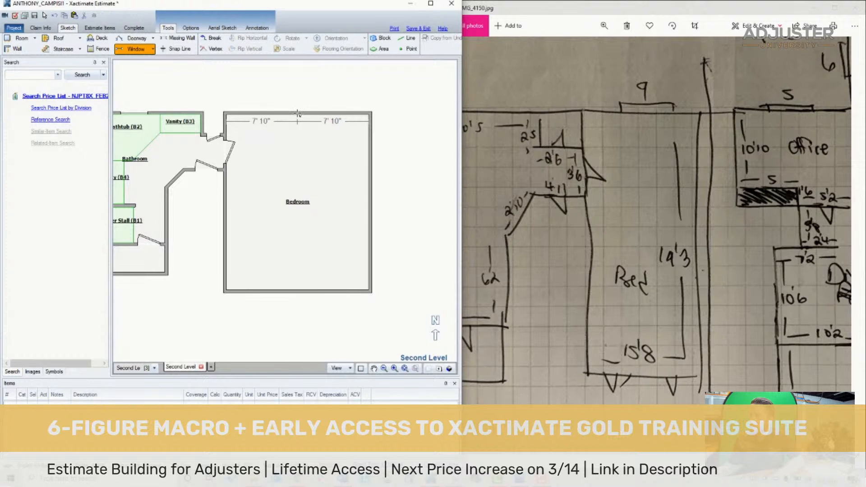
{"action": "left_click", "coordinate": [298, 114]}
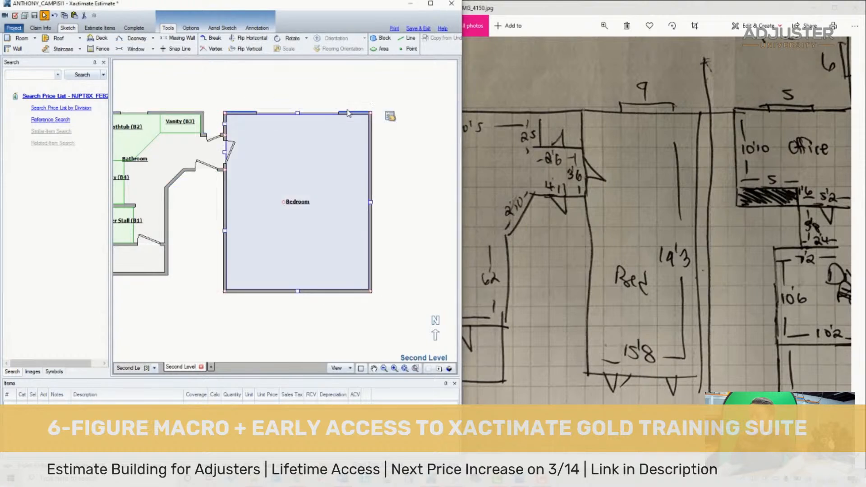
- Place a 2' 6" doorway in the Bedroom's south wall near its east end
{"action": "left_click", "coordinate": [309, 329]}
{"action": "key", "text": "d"}
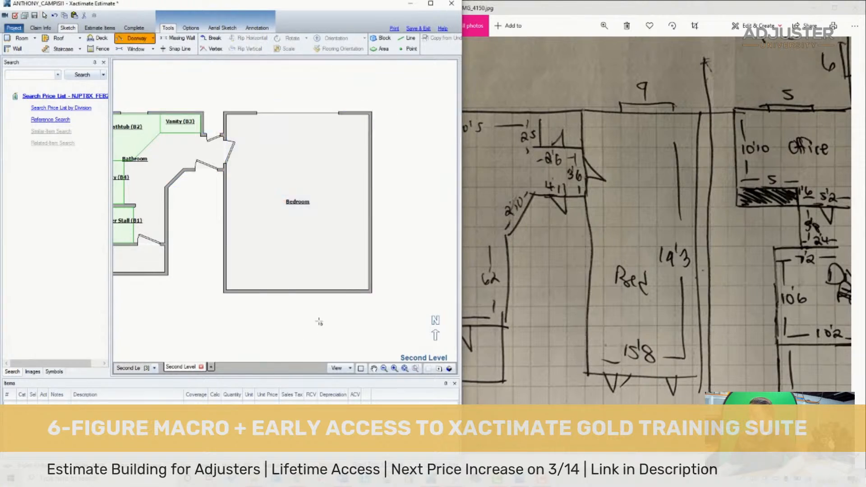
{"action": "left_click", "coordinate": [337, 293]}
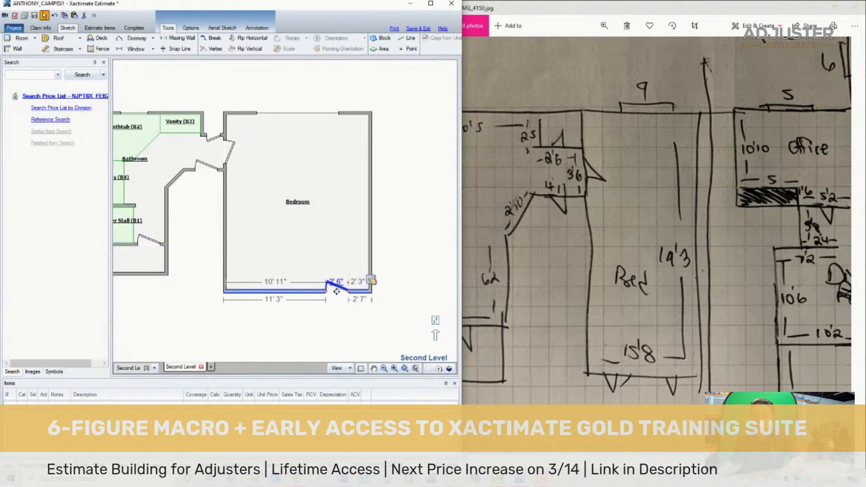
- Place a double doorway about 5' wide in the Bedroom's south wall near its west end, as drawn on the floor plan
{"action": "key", "text": "d"}
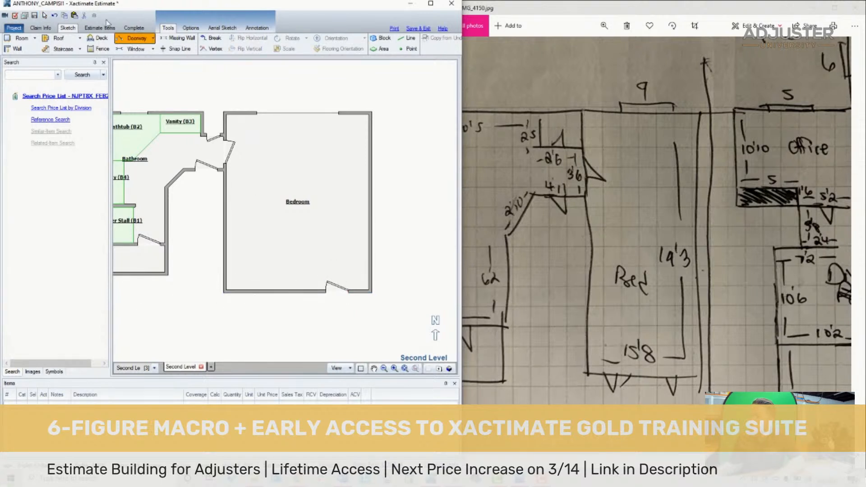
{"action": "left_click", "coordinate": [153, 38]}
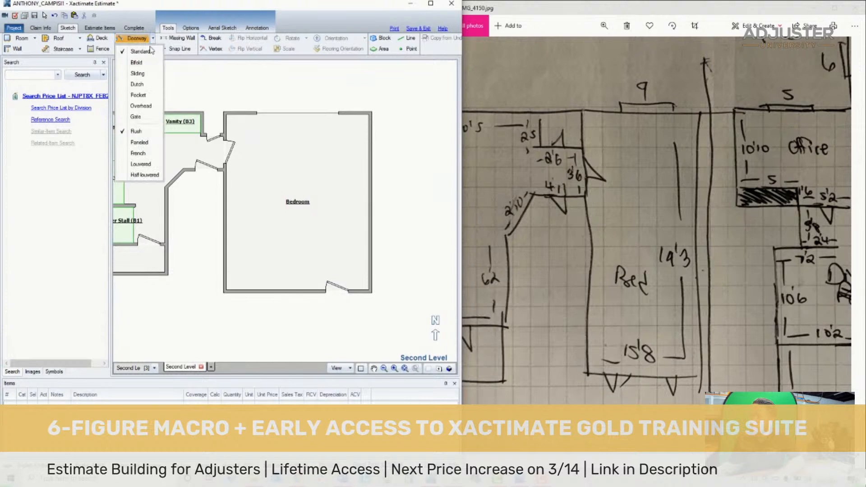
{"action": "left_click", "coordinate": [282, 303]}
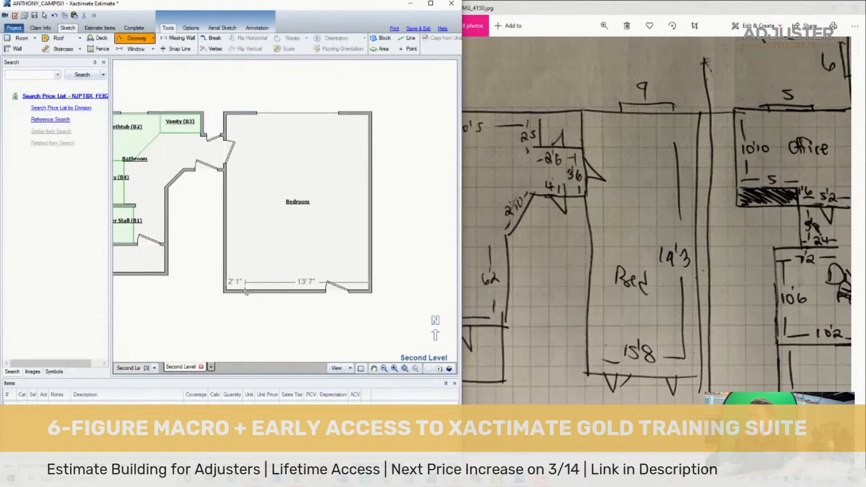
{"action": "left_click_drag", "start_coordinate": [246, 292], "coordinate": [256, 293]}
{"action": "left_click_drag", "start_coordinate": [269, 293], "coordinate": [296, 293]}
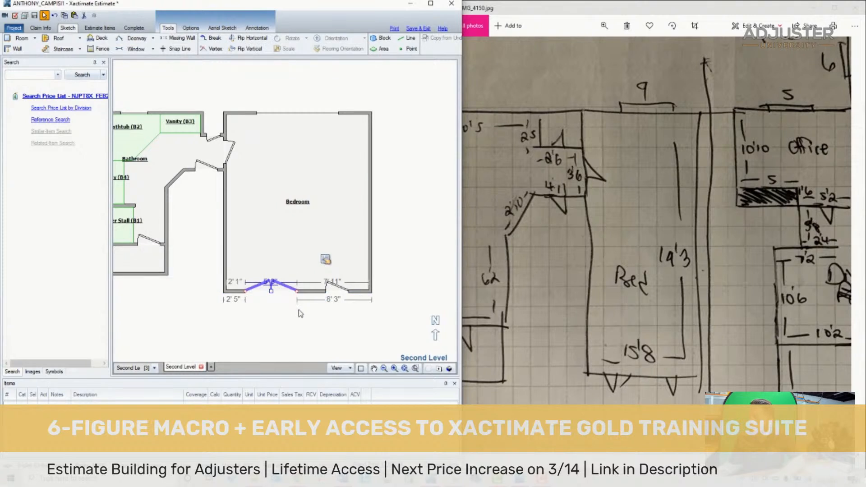
{"action": "key", "text": "Return"}
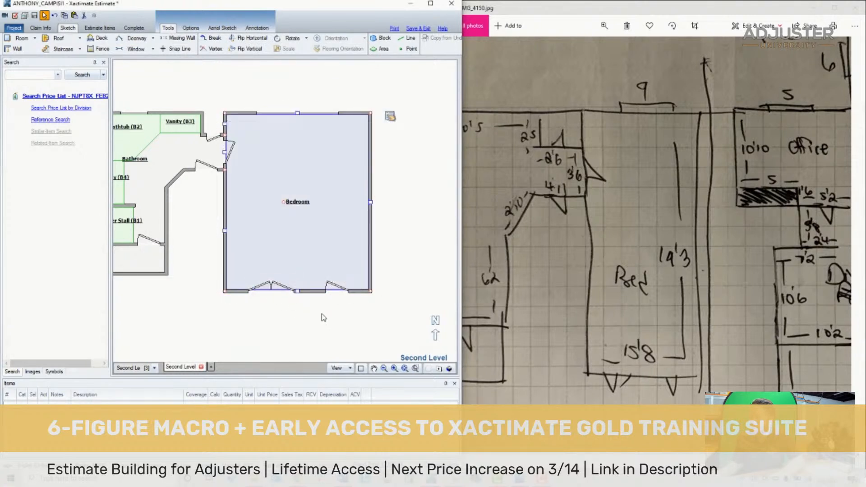
{"action": "left_click", "coordinate": [324, 318]}
- Move the Origin of Loss label and its arrow to just above the Bathroom
{"action": "left_click_drag", "start_coordinate": [588, 266], "coordinate": [719, 263]}
{"action": "scroll", "coordinate": [686, 245], "scroll_direction": "down", "scroll_amount": 2}
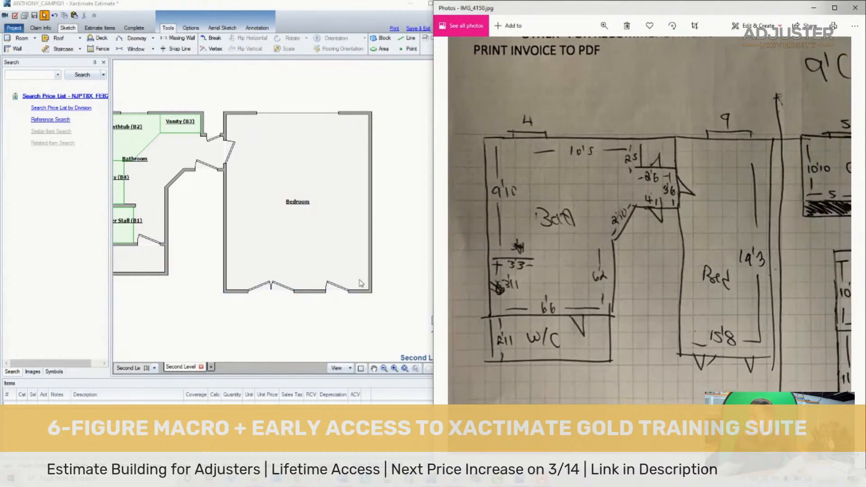
{"action": "left_click", "coordinate": [429, 375]}
{"action": "left_click", "coordinate": [404, 369]}
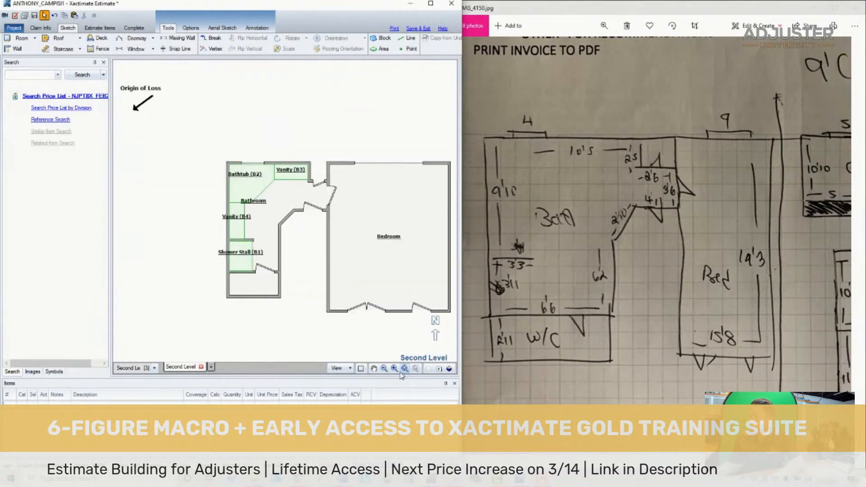
{"action": "mouse_move", "coordinate": [120, 87]}
{"action": "left_mouse_down"}
{"action": "mouse_move", "coordinate": [305, 133]}
{"action": "mouse_move", "coordinate": [256, 149]}
{"action": "left_mouse_up"}
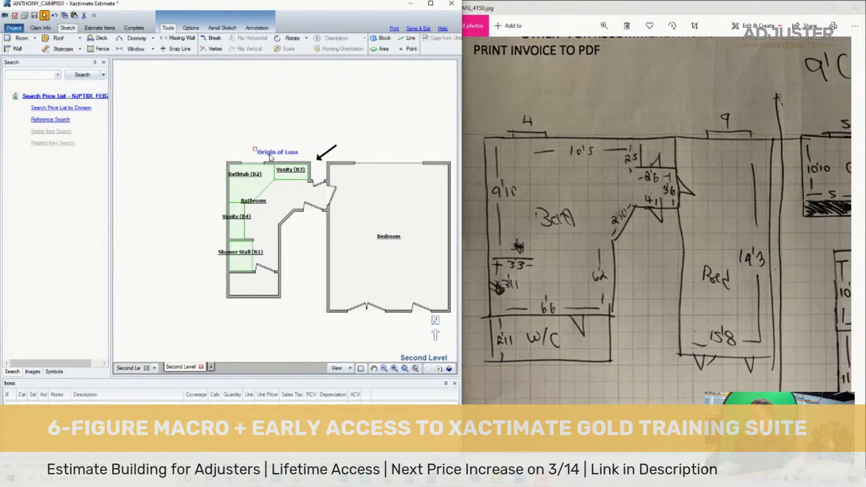
- Change the Origin of Loss label's text to "Water Damage = X"
{"action": "double_click", "coordinate": [255, 149]}
{"action": "type", "text": "Water "}
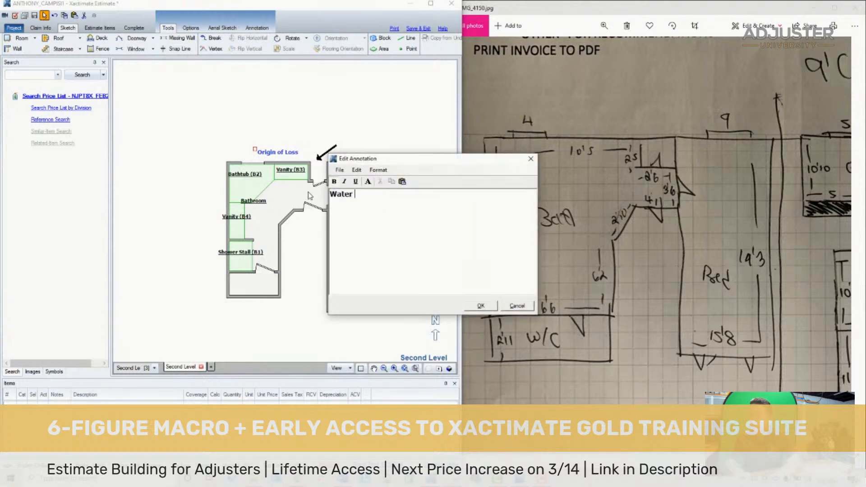
{"action": "type", "text": "Damage = X"}
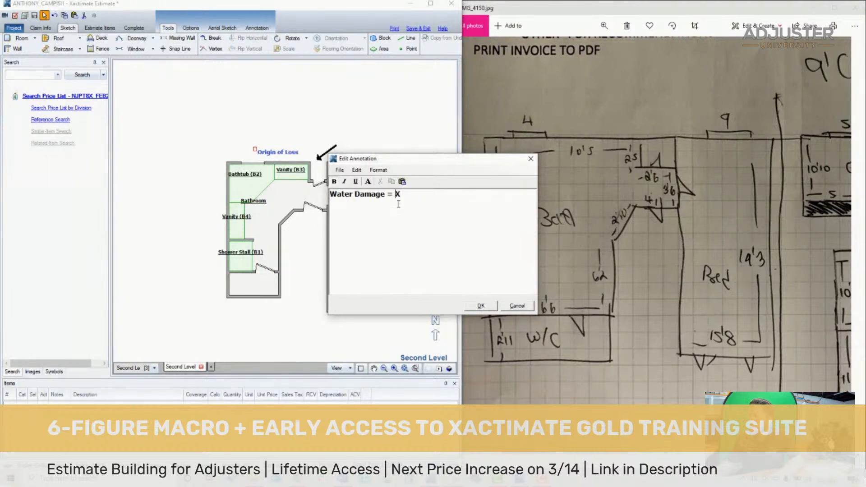
{"action": "left_click", "coordinate": [480, 306]}
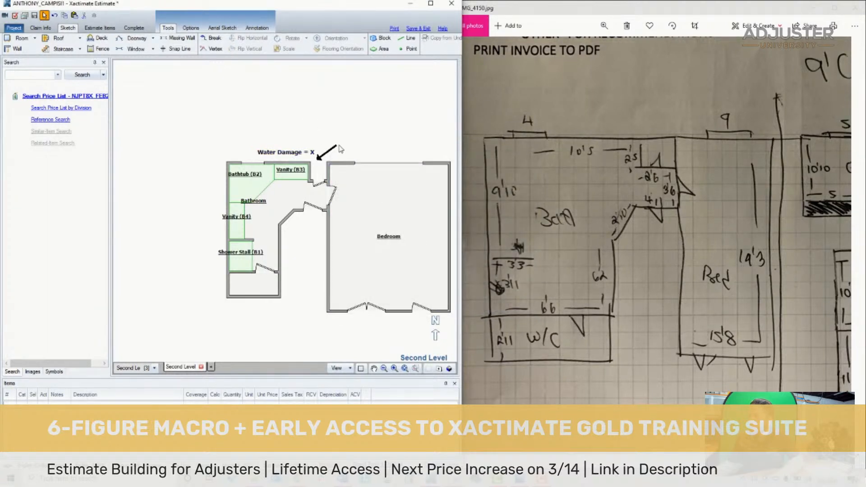
- Delete the arrow beside the Water Damage label and place a copy of the label just above the original
{"action": "left_click_drag", "start_coordinate": [330, 152], "coordinate": [332, 153]}
{"action": "key", "text": "Delete"}
{"action": "left_click", "coordinate": [313, 152]}
{"action": "left_click_drag", "start_coordinate": [314, 154], "coordinate": [318, 143]}
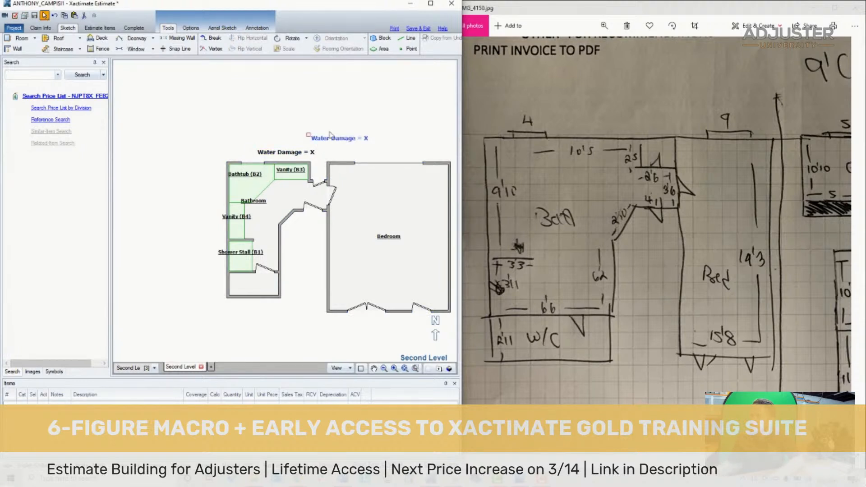
- Bring up the annotation drawing tools for marking up the second-level sketch
{"action": "left_click", "coordinate": [256, 28]}
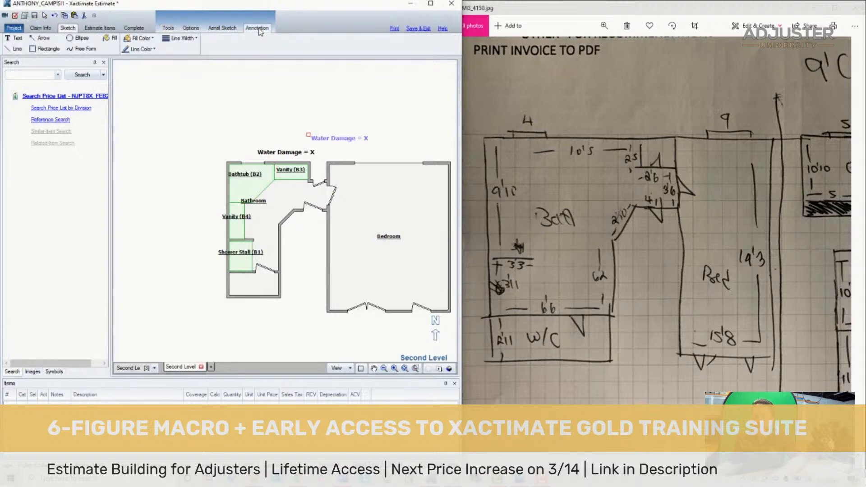
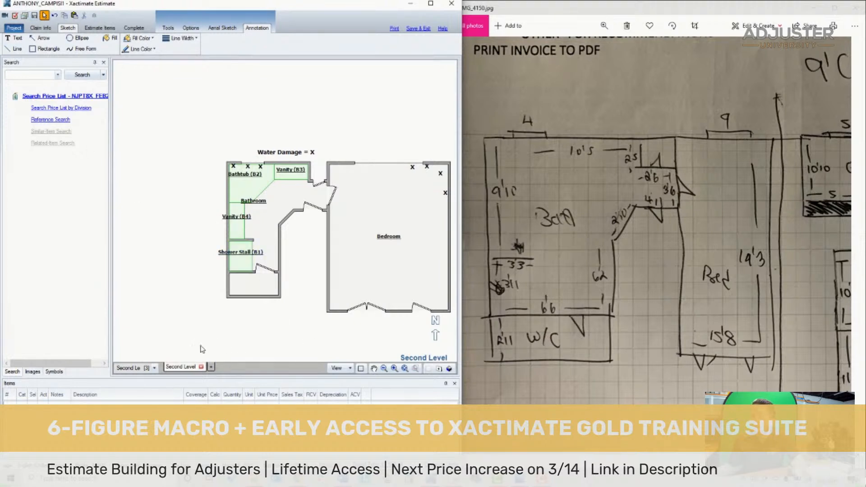
- Switch the sketch to the First Level and bring the office and living area of the hand-drawn plan photo into view
{"action": "left_click", "coordinate": [384, 297]}
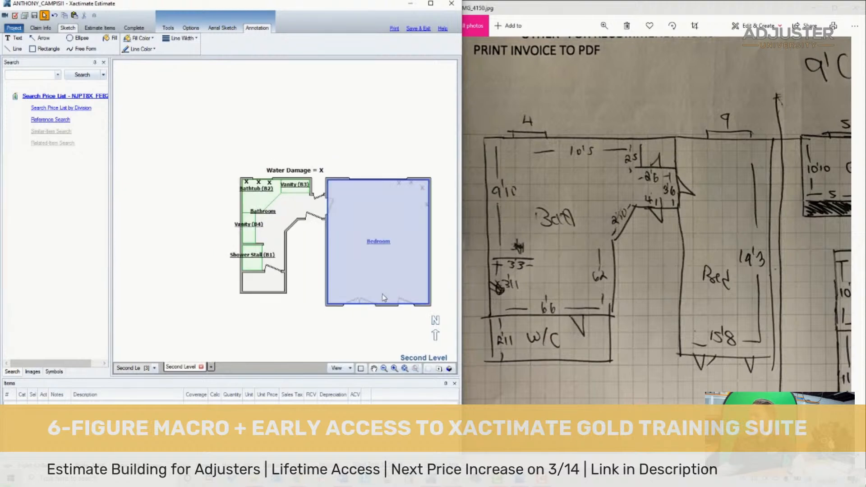
{"action": "scroll", "coordinate": [404, 292], "scroll_direction": "up", "scroll_amount": 2}
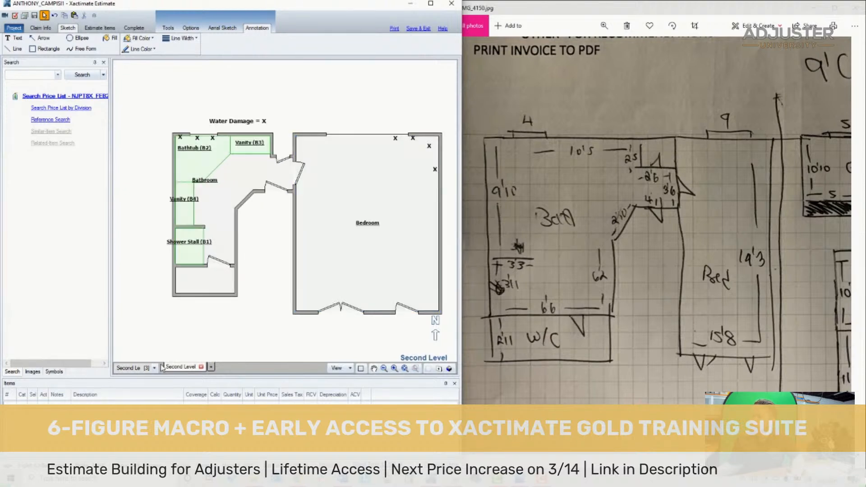
{"action": "left_click", "coordinate": [155, 367]}
{"action": "left_click", "coordinate": [133, 388]}
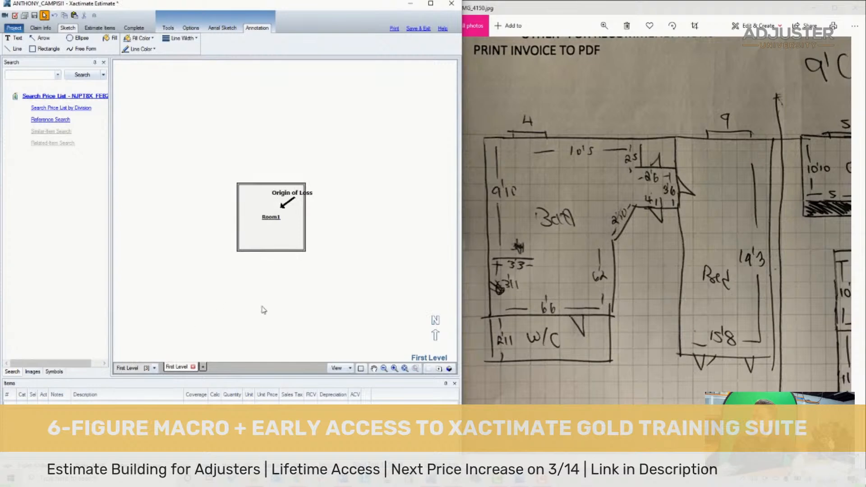
{"action": "left_click_drag", "start_coordinate": [753, 248], "coordinate": [595, 257]}
{"action": "mouse_move", "coordinate": [737, 272]}
{"action": "left_mouse_down"}
{"action": "mouse_move", "coordinate": [570, 228]}
{"action": "mouse_move", "coordinate": [572, 269]}
{"action": "mouse_move", "coordinate": [575, 255]}
{"action": "mouse_move", "coordinate": [638, 272]}
{"action": "left_mouse_up"}
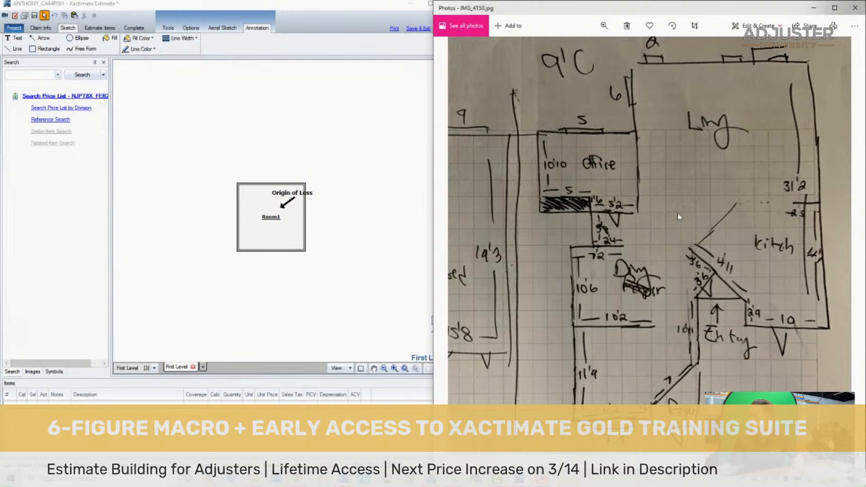
{"action": "scroll", "coordinate": [739, 214], "scroll_direction": "down", "scroll_amount": 5}
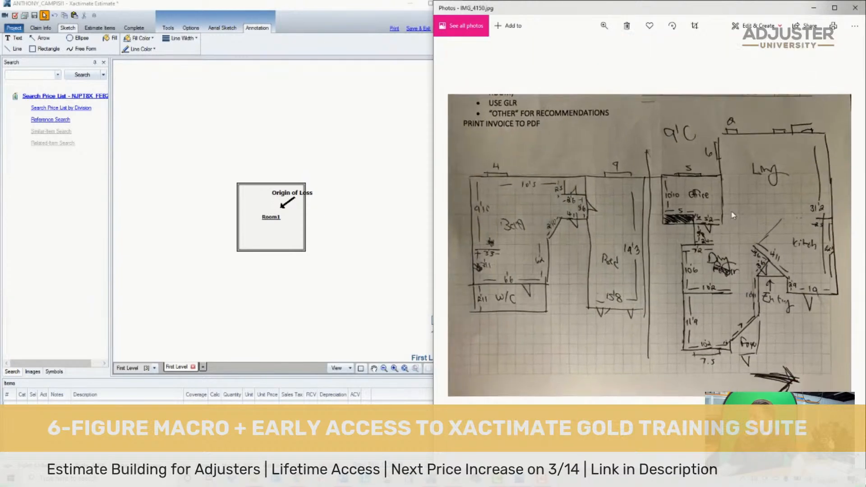
{"action": "scroll", "coordinate": [732, 214], "scroll_direction": "up", "scroll_amount": 5}
- Move Room1 down and to the left, clear of the Origin of Loss annotation, and delete that label and its arrow
{"action": "left_click", "coordinate": [248, 232]}
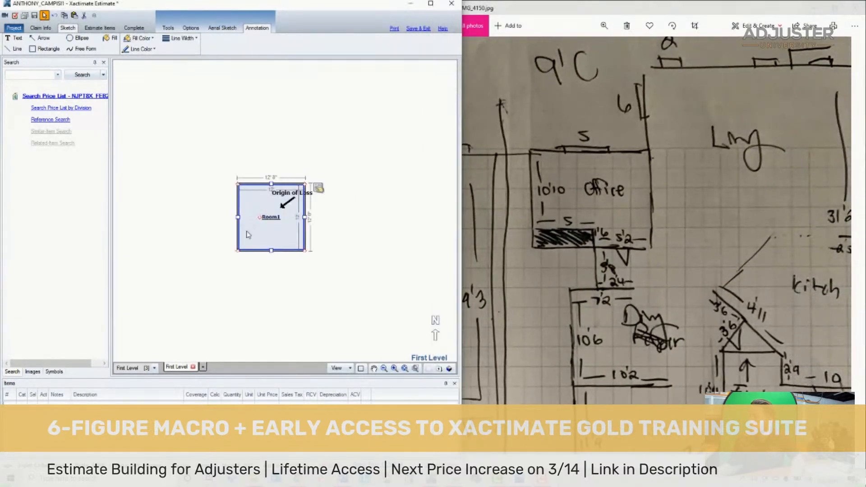
{"action": "left_click_drag", "start_coordinate": [247, 232], "coordinate": [174, 252]}
{"action": "left_click_drag", "start_coordinate": [256, 144], "coordinate": [255, 144]}
{"action": "key", "text": "Delete"}
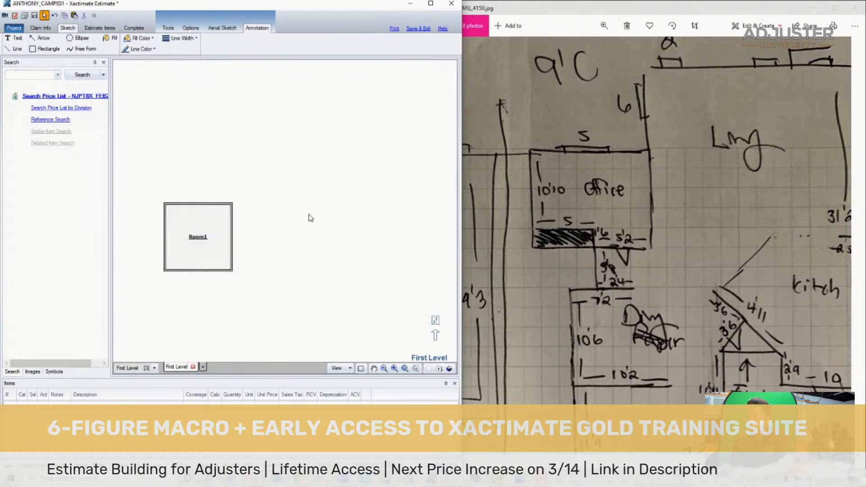
- Shorten Room1 to the office's 10' 10" interior depth by moving its lower wall
{"action": "left_click", "coordinate": [201, 246]}
{"action": "left_click", "coordinate": [537, 218]}
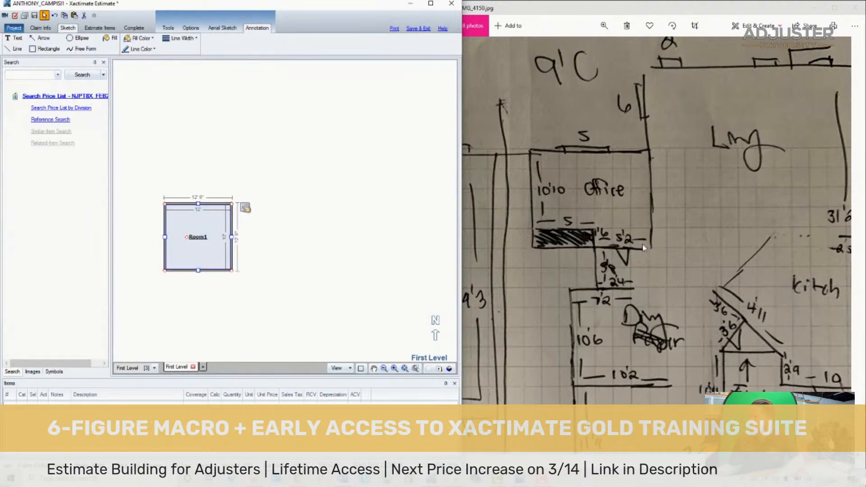
{"action": "scroll", "coordinate": [212, 253], "scroll_direction": "up", "scroll_amount": 4}
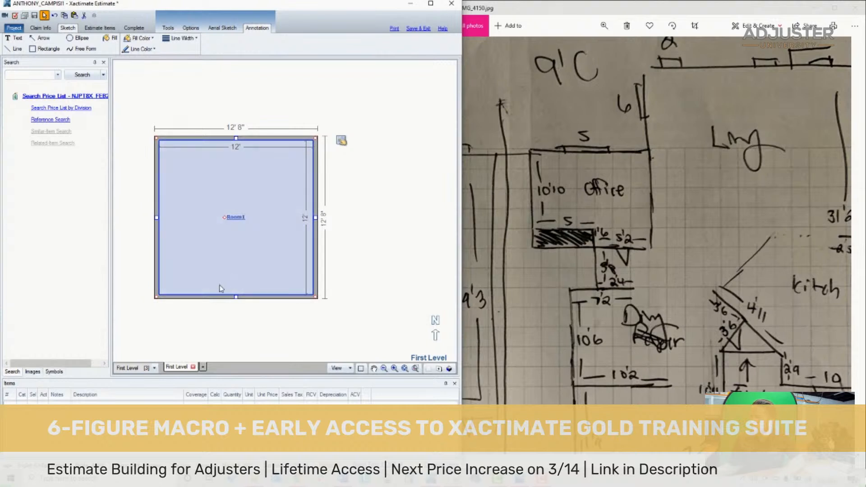
{"action": "left_click_drag", "start_coordinate": [239, 296], "coordinate": [245, 286]}
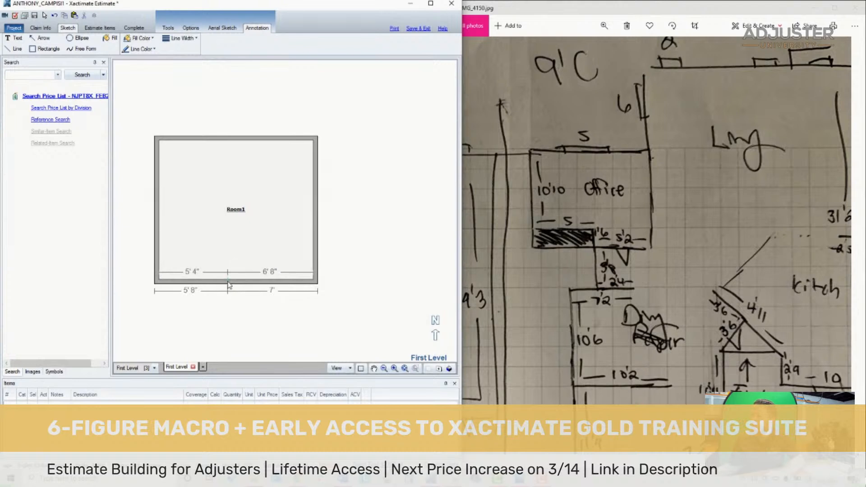
- Split Room1's lower wall 5' from the left, offset the right part outward 1' 6", and set that part's interior width to 5' 2"
{"action": "left_click", "coordinate": [228, 283]}
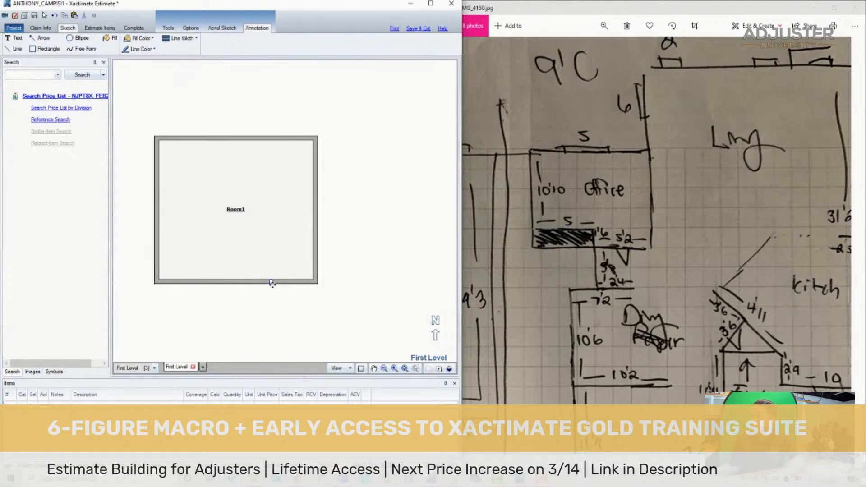
{"action": "left_click_drag", "start_coordinate": [272, 283], "coordinate": [221, 291]}
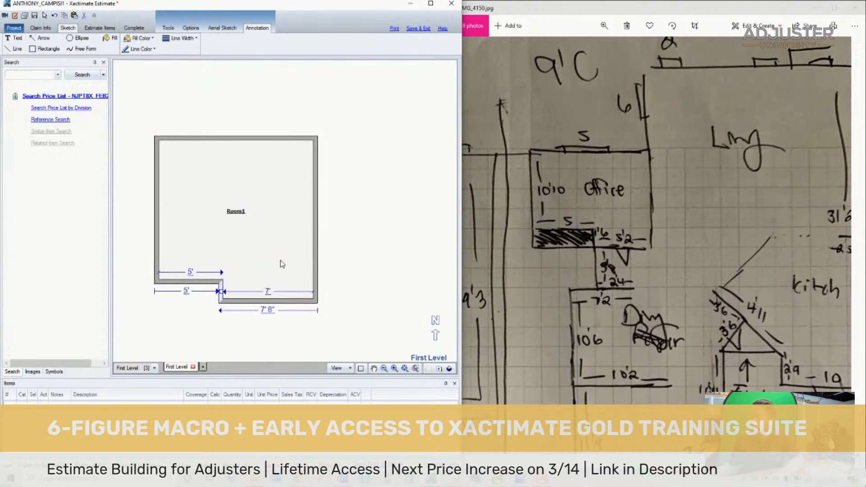
{"action": "left_click", "coordinate": [281, 264]}
{"action": "left_click_drag", "start_coordinate": [317, 220], "coordinate": [292, 226]}
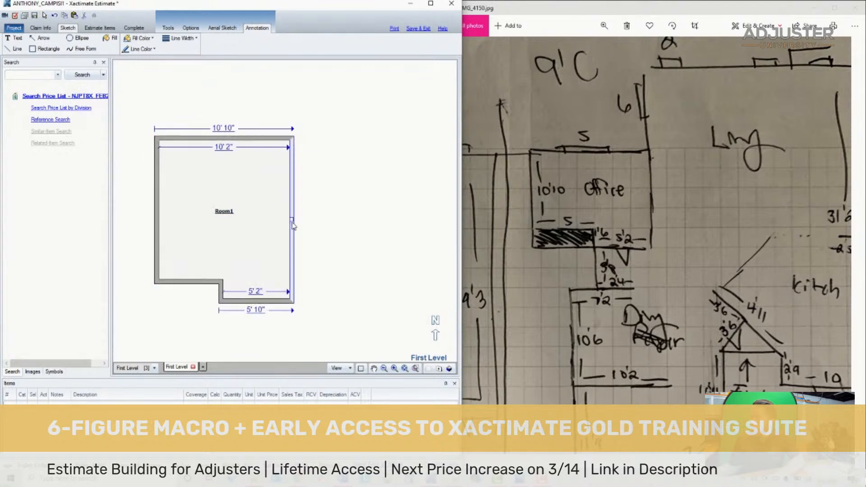
- Move the office-shaped Room1 to the upper left of the sketch to make space for the rooms below
{"action": "scroll", "coordinate": [305, 277], "scroll_direction": "down", "scroll_amount": 4}
{"action": "scroll", "coordinate": [322, 295], "scroll_direction": "up", "scroll_amount": 3}
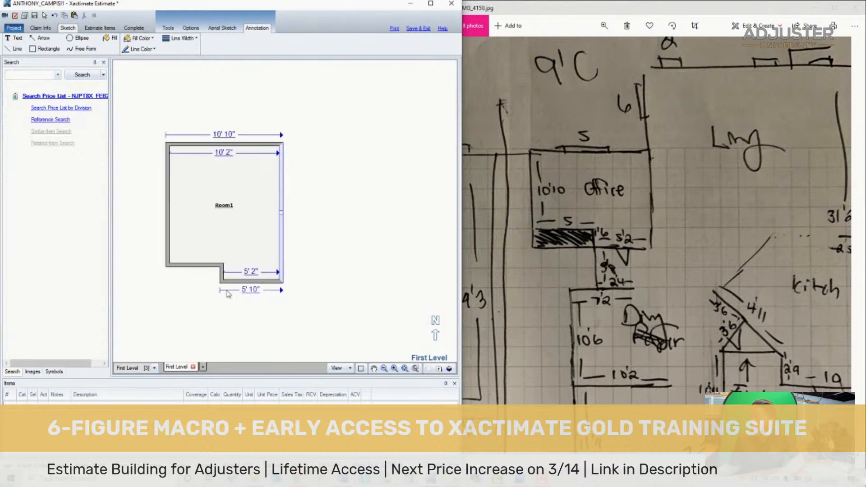
{"action": "left_click", "coordinate": [252, 281]}
{"action": "scroll", "coordinate": [329, 331], "scroll_direction": "down", "scroll_amount": 1}
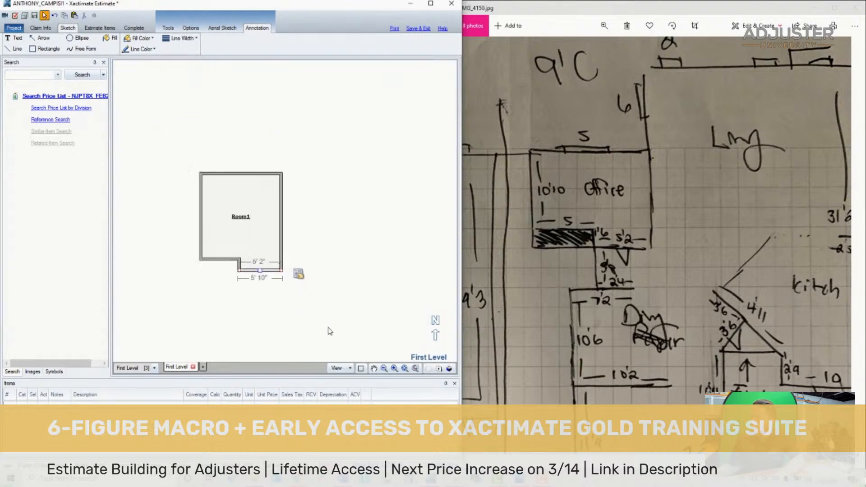
{"action": "scroll", "coordinate": [330, 332], "scroll_direction": "up", "scroll_amount": 1}
{"action": "mouse_move", "coordinate": [687, 370]}
{"action": "left_mouse_down"}
{"action": "mouse_move", "coordinate": [661, 279]}
{"action": "mouse_move", "coordinate": [639, 273]}
{"action": "mouse_move", "coordinate": [671, 290]}
{"action": "mouse_move", "coordinate": [600, 279]}
{"action": "mouse_move", "coordinate": [642, 287]}
{"action": "left_mouse_up"}
{"action": "scroll", "coordinate": [639, 270], "scroll_direction": "down", "scroll_amount": 1}
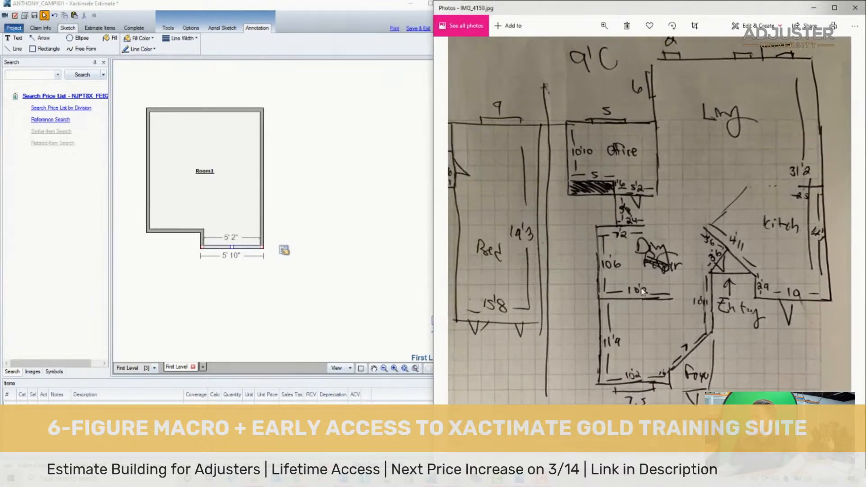
{"action": "left_click", "coordinate": [268, 268]}
{"action": "scroll", "coordinate": [300, 242], "scroll_direction": "down", "scroll_amount": 1}
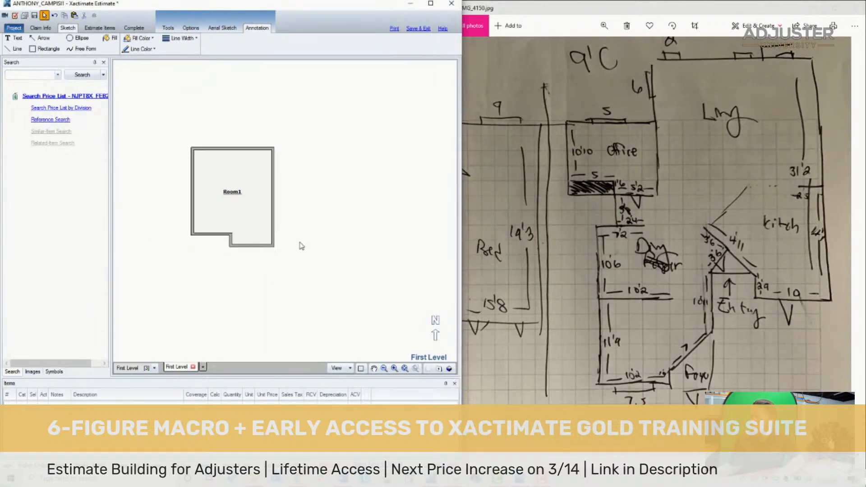
{"action": "left_click", "coordinate": [251, 208]}
{"action": "left_click_drag", "start_coordinate": [220, 190], "coordinate": [188, 123]}
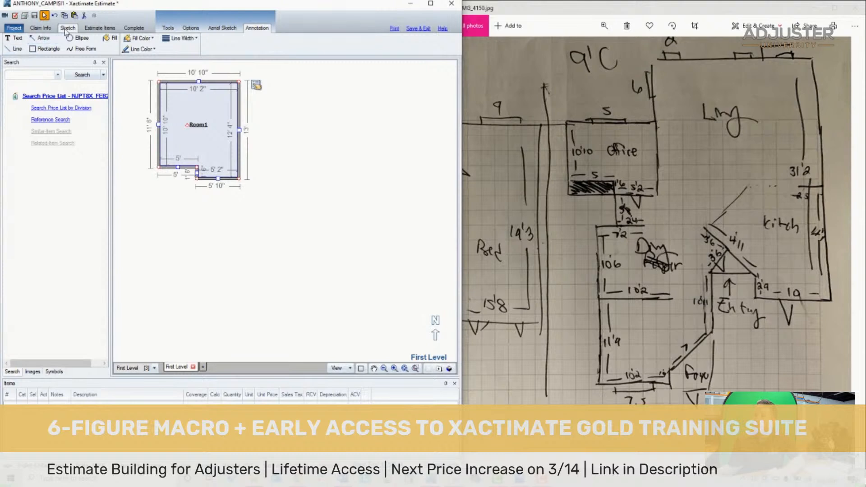
- Draw a wall straight down from Room1's lower right wall and turn it right for about 3' 3"
{"action": "left_click", "coordinate": [168, 28]}
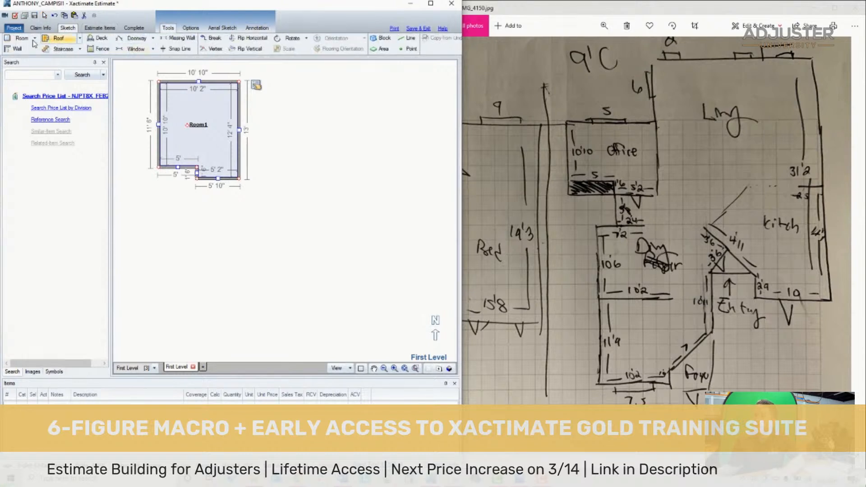
{"action": "left_click", "coordinate": [17, 48]}
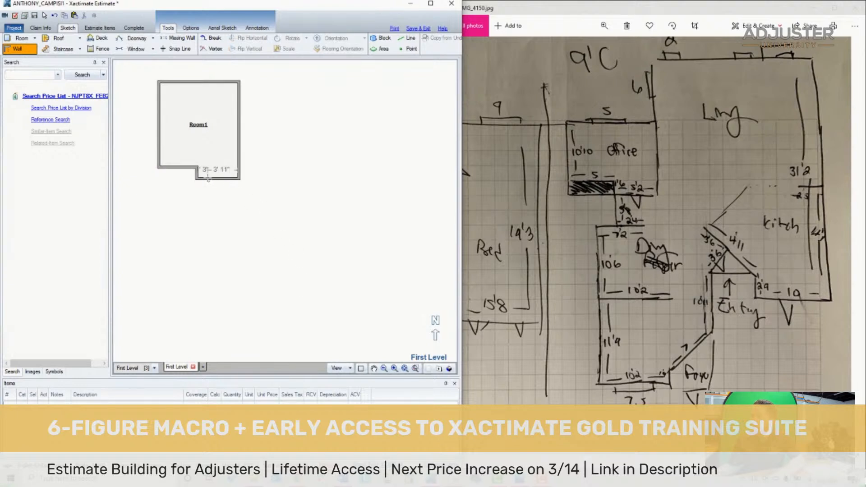
{"action": "left_click", "coordinate": [209, 179]}
{"action": "left_click", "coordinate": [209, 207]}
{"action": "double_click", "coordinate": [234, 206]}
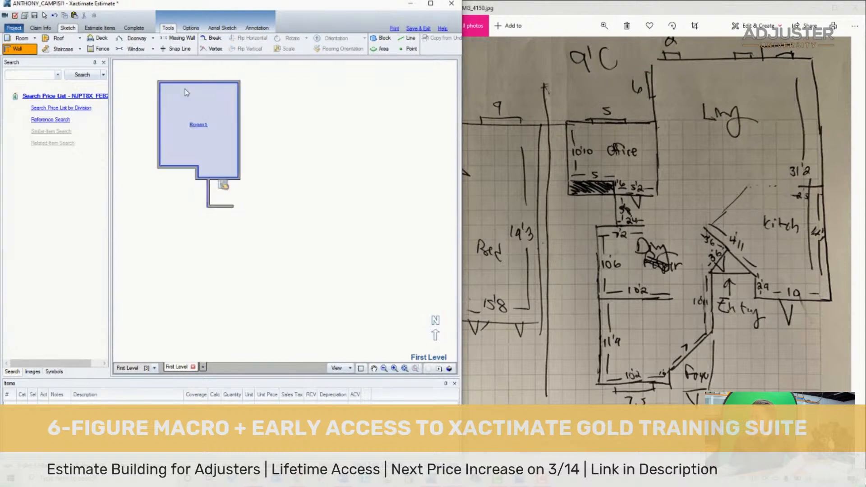
- Extend the dining room's upper wall to the left, draw its left wall down, and add a lower wall about 11' 5" long
{"action": "left_click", "coordinate": [23, 49]}
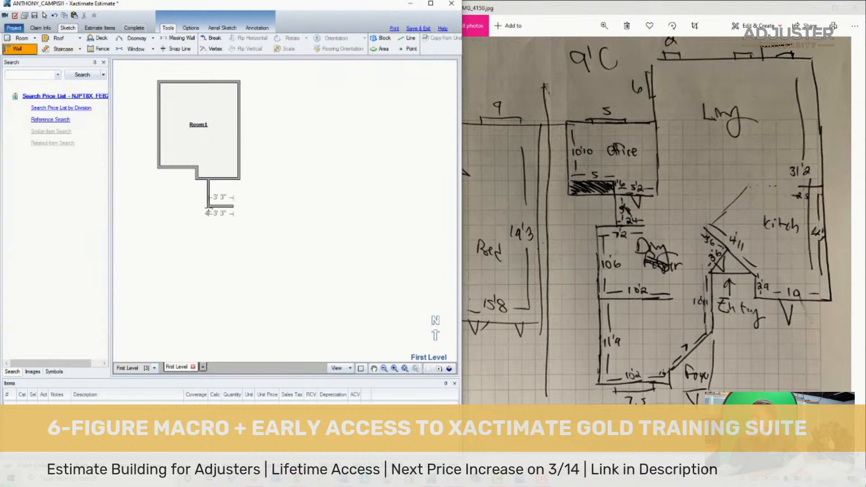
{"action": "left_click", "coordinate": [208, 207]}
{"action": "left_click", "coordinate": [183, 206]}
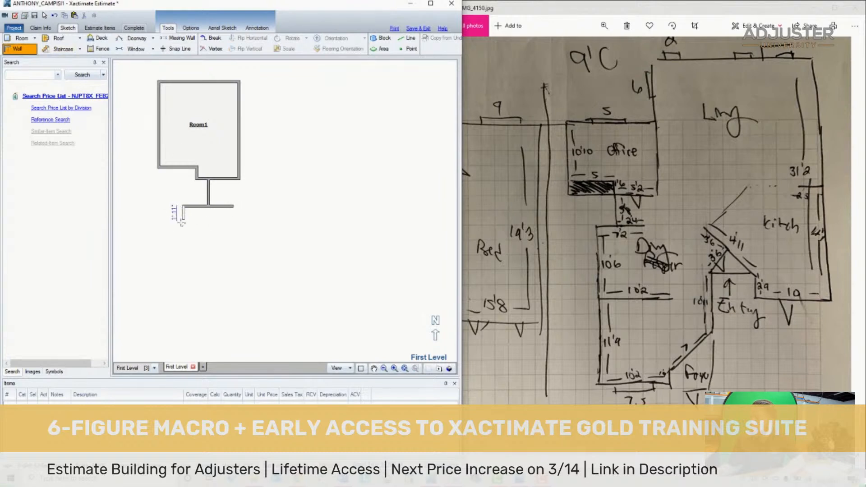
{"action": "left_click", "coordinate": [178, 263]}
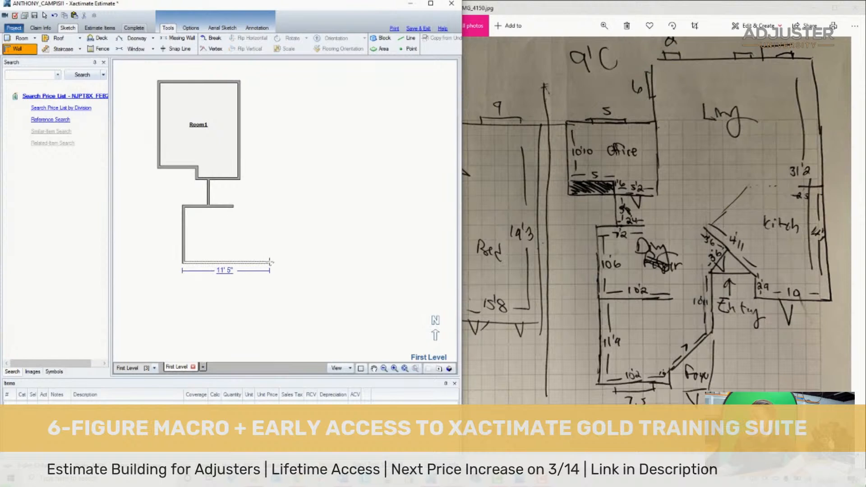
{"action": "key", "text": "Escape"}
- Draw the room below the dining room: its left wall, a lower wall about 9' 11" long and a short upward return
{"action": "left_click", "coordinate": [21, 52]}
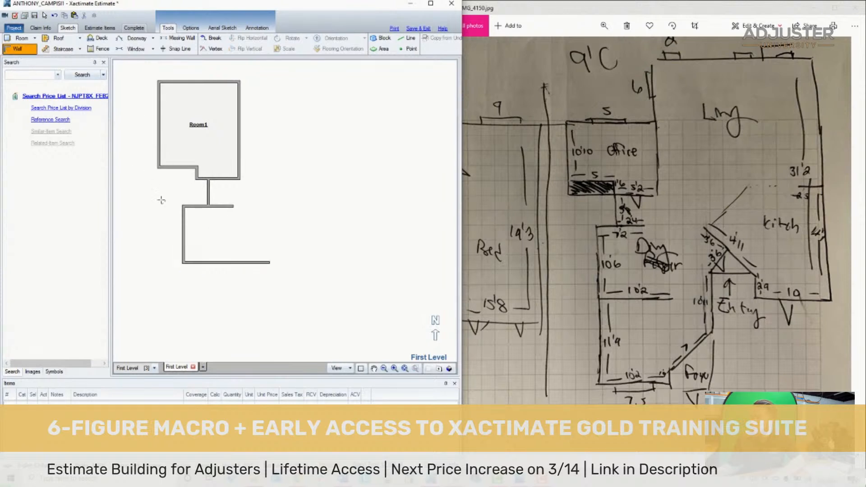
{"action": "left_click", "coordinate": [183, 263]}
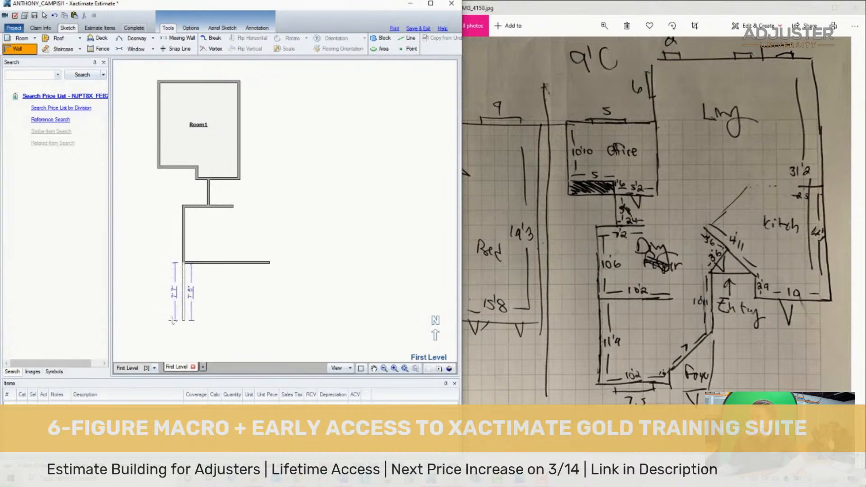
{"action": "left_click", "coordinate": [184, 349]}
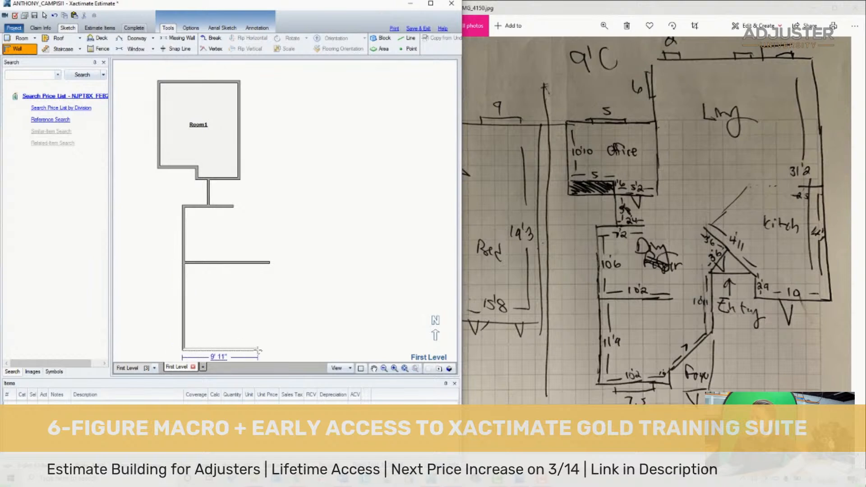
{"action": "left_click", "coordinate": [257, 349]}
{"action": "left_click", "coordinate": [256, 336]}
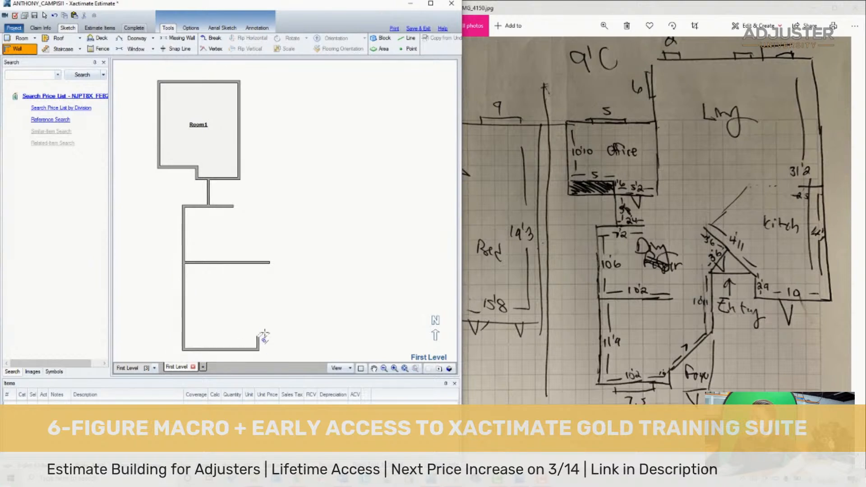
- Continue with the foyer's diagonal wall, an upright wall about 8' 4" high, and two angled walls at the entry
{"action": "left_click", "coordinate": [294, 302]}
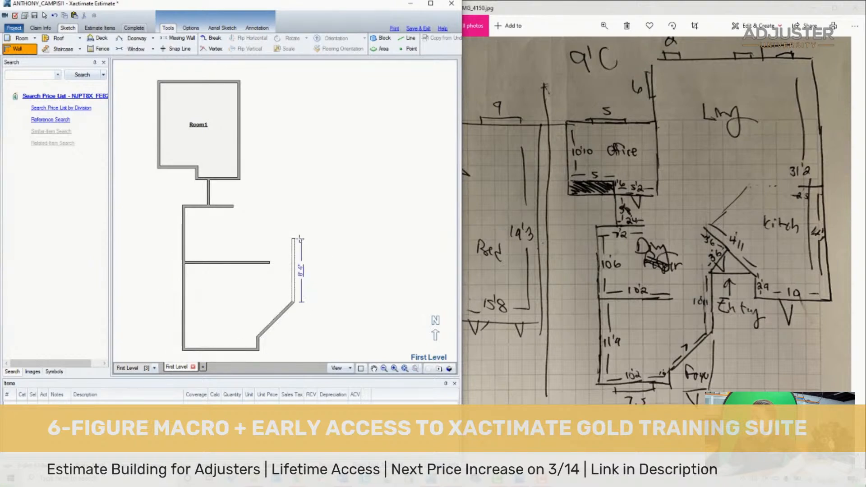
{"action": "left_click", "coordinate": [299, 239]}
{"action": "left_click", "coordinate": [318, 216]}
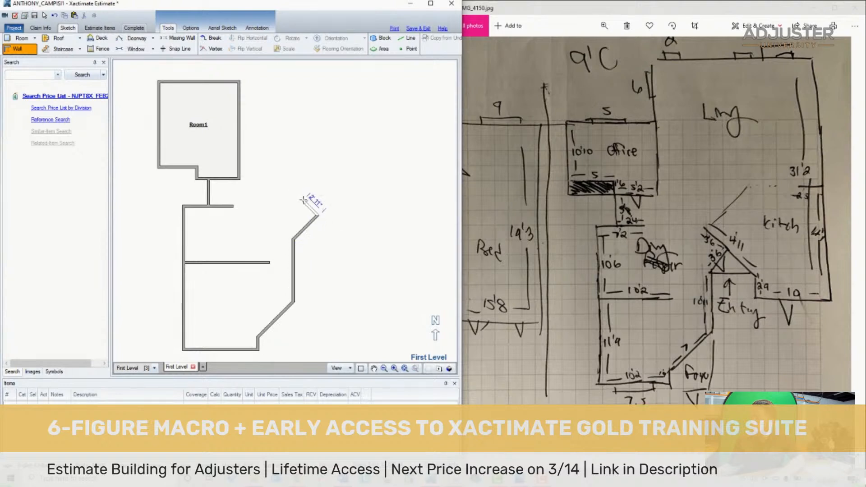
{"action": "left_click", "coordinate": [300, 199]}
{"action": "key", "text": "Escape"}
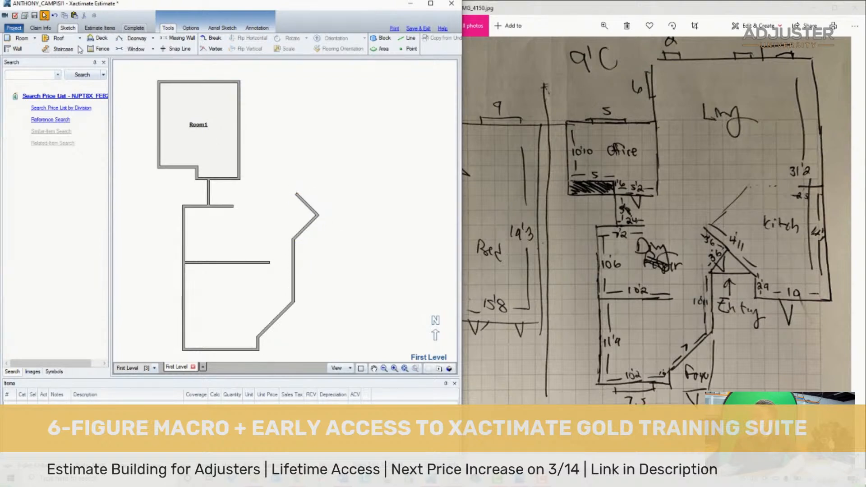
- Draw the kitchen and living room walls from the entry corner around to Room1's upper right corner, with the right wall about 26' 2" long
{"action": "left_click", "coordinate": [22, 48]}
{"action": "left_click", "coordinate": [318, 215]}
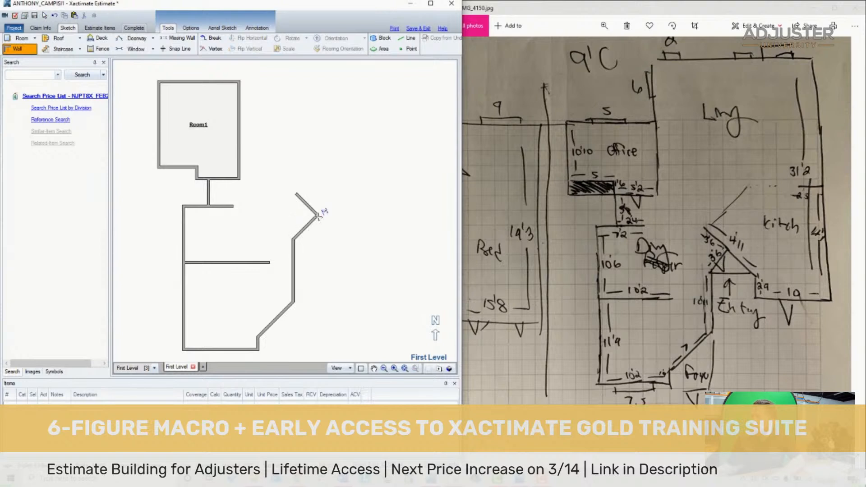
{"action": "left_click", "coordinate": [344, 243]}
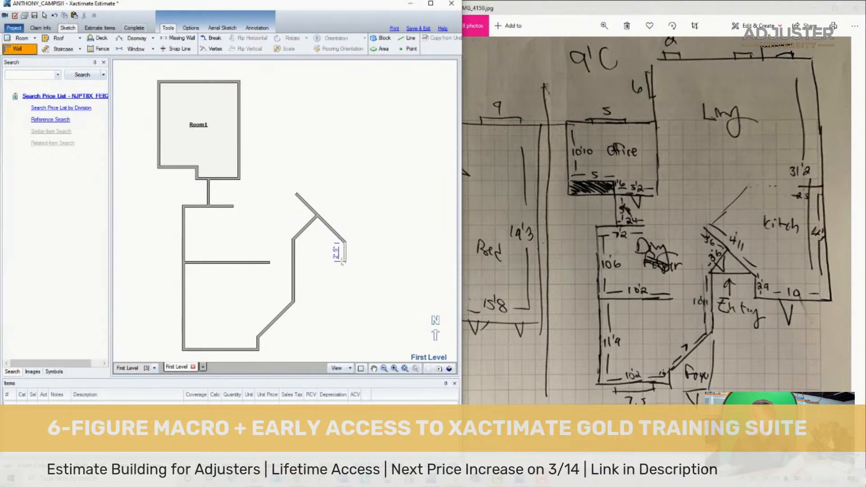
{"action": "left_click", "coordinate": [345, 263]}
{"action": "left_click", "coordinate": [413, 263]}
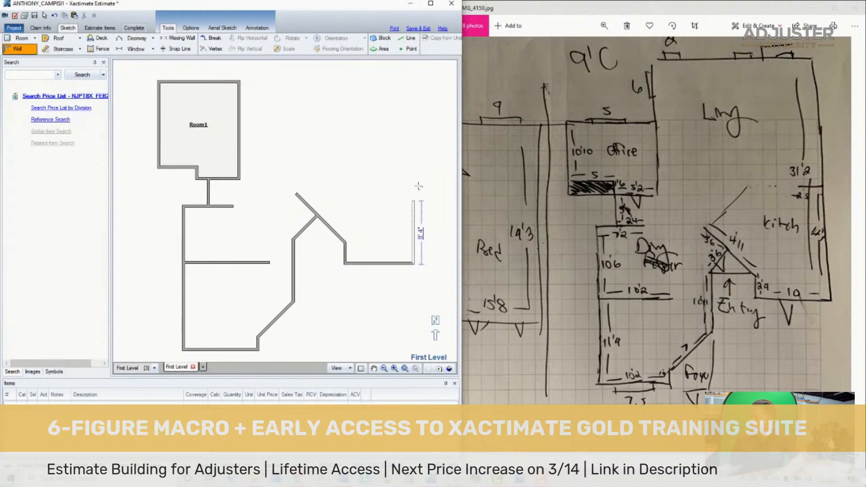
{"action": "left_click", "coordinate": [417, 65]}
{"action": "left_click", "coordinate": [239, 65]}
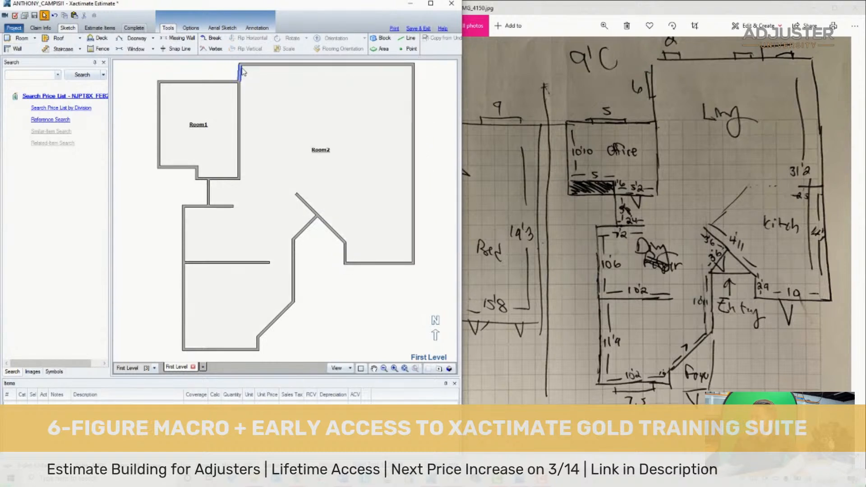
- Move Room2's upper wall up until the outside length of its right wall is about 30' 1"
{"action": "scroll", "coordinate": [340, 201], "scroll_direction": "down", "scroll_amount": 1}
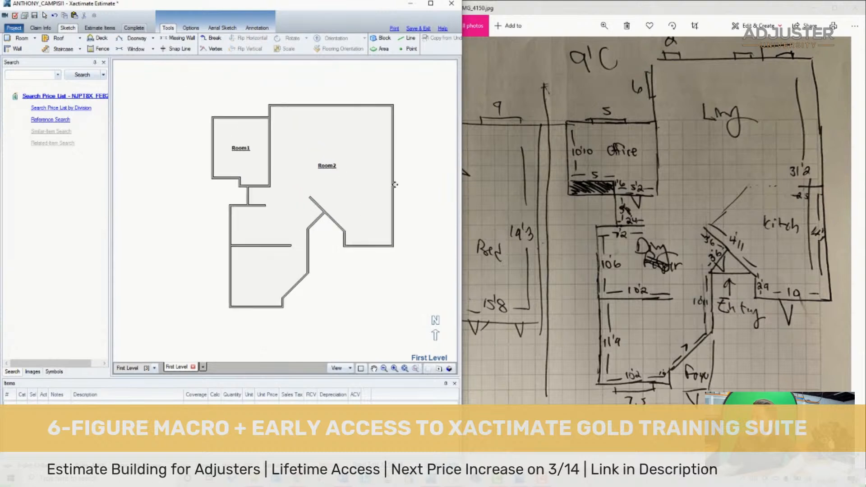
{"action": "left_click", "coordinate": [352, 151]}
{"action": "left_click_drag", "start_coordinate": [330, 105], "coordinate": [330, 85]}
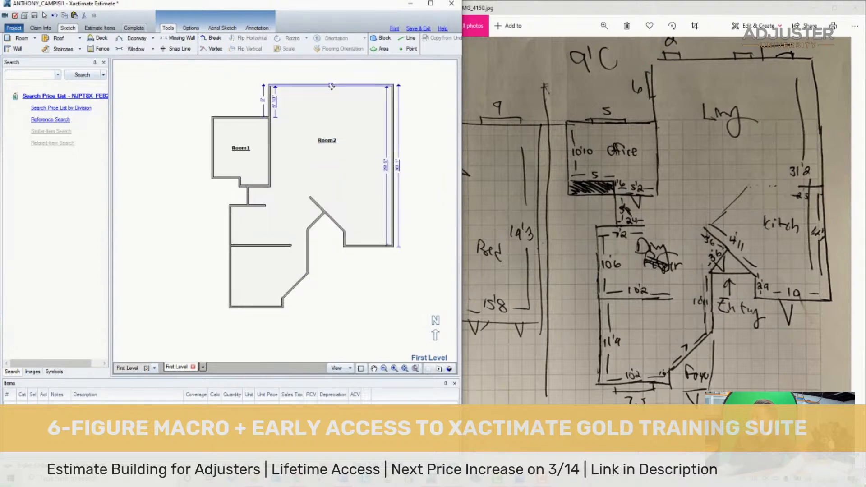
{"action": "scroll", "coordinate": [432, 195], "scroll_direction": "up", "scroll_amount": 2}
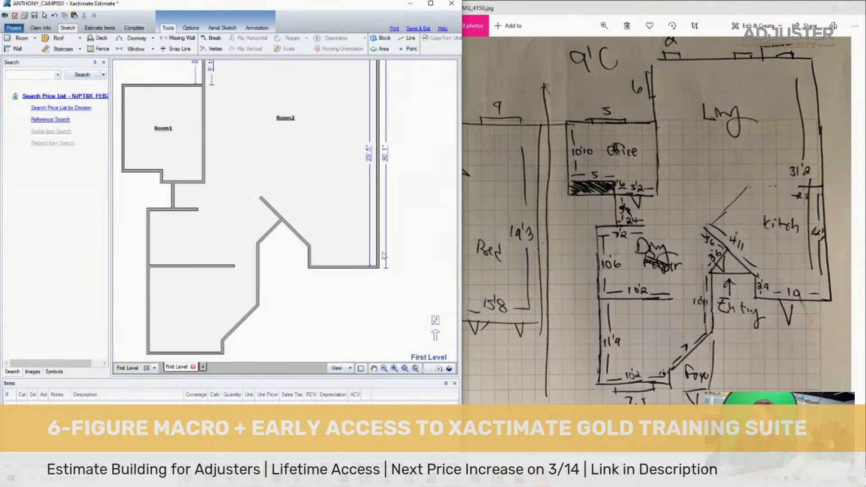
{"action": "scroll", "coordinate": [368, 192], "scroll_direction": "down", "scroll_amount": 2}
- Examine the lengths of the walls below Room1 and around the dining room
{"action": "left_click", "coordinate": [258, 211]}
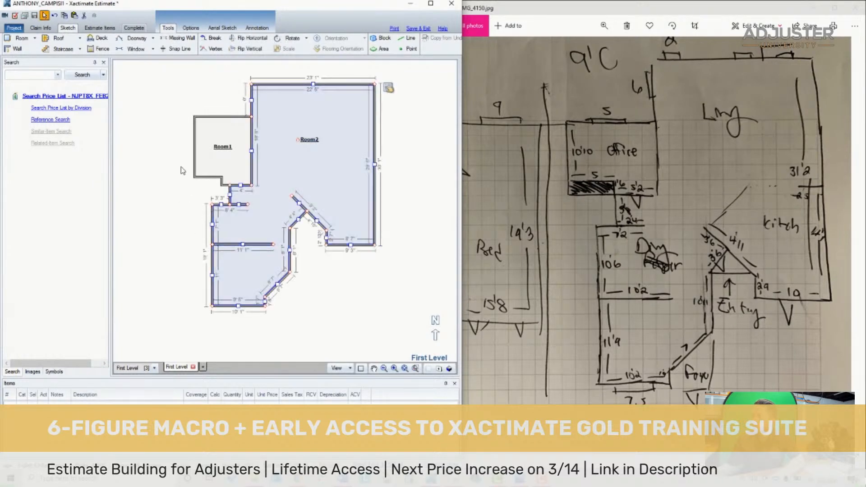
{"action": "scroll", "coordinate": [181, 167], "scroll_direction": "up", "scroll_amount": 3}
{"action": "scroll", "coordinate": [310, 269], "scroll_direction": "down", "scroll_amount": 2}
{"action": "scroll", "coordinate": [358, 297], "scroll_direction": "up", "scroll_amount": 2}
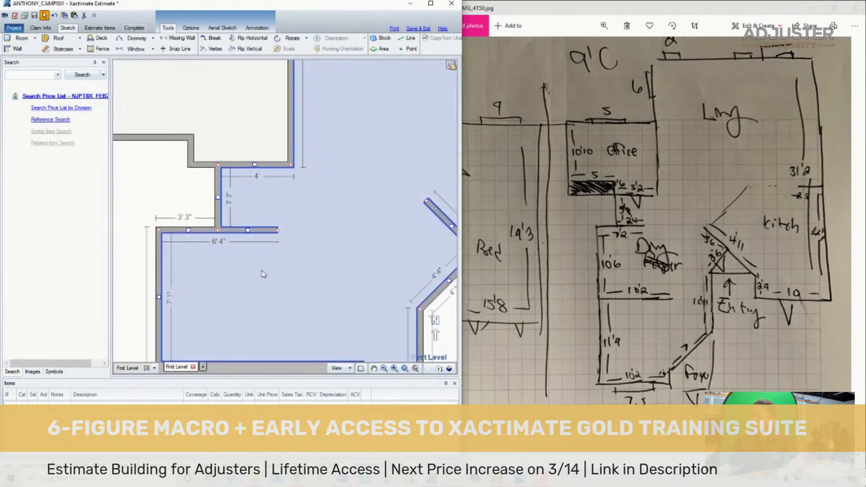
{"action": "scroll", "coordinate": [263, 272], "scroll_direction": "down", "scroll_amount": 2}
{"action": "scroll", "coordinate": [251, 328], "scroll_direction": "up", "scroll_amount": 2}
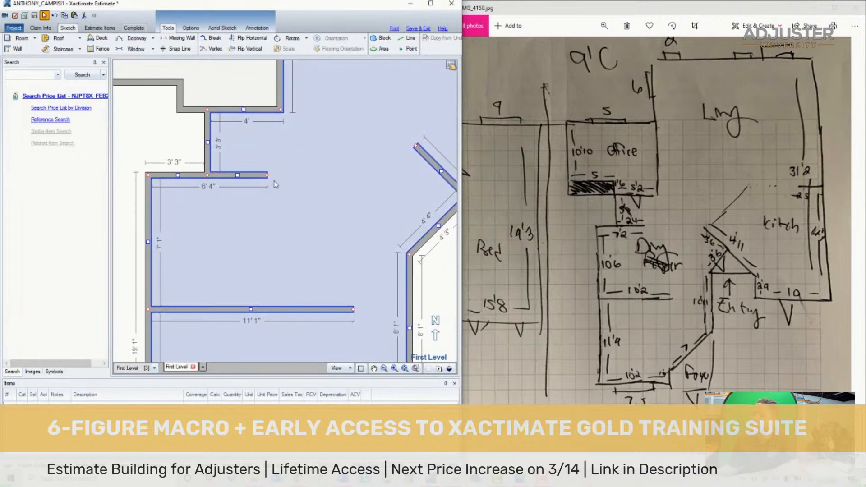
{"action": "left_click", "coordinate": [245, 173]}
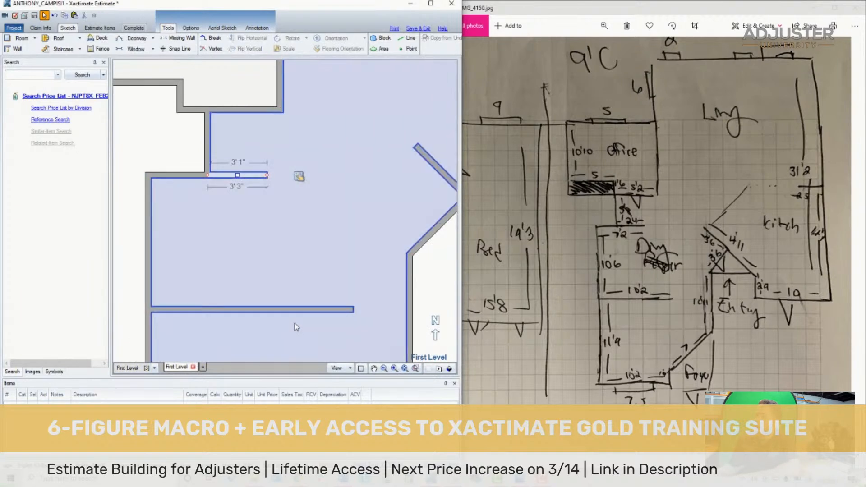
{"action": "left_click", "coordinate": [299, 314]}
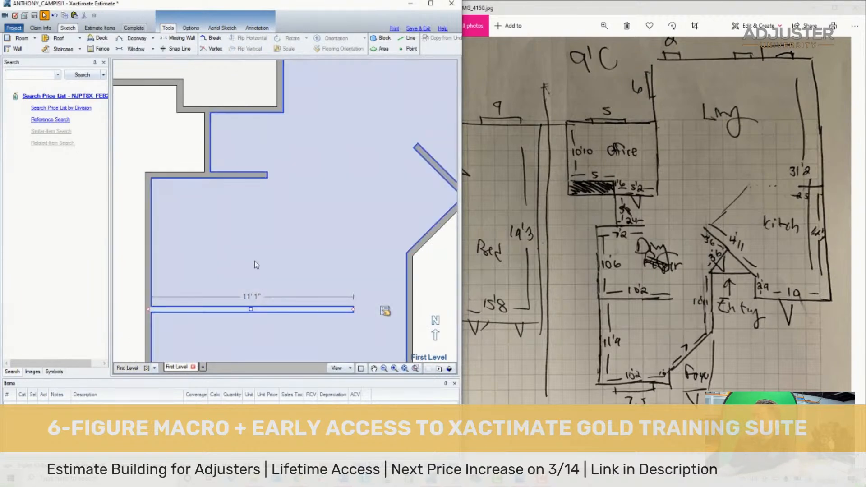
{"action": "left_click", "coordinate": [255, 262]}
- Move the short upright wall below Room1 left into line with Room1's notch, checking its placement against the plan
{"action": "scroll", "coordinate": [185, 162], "scroll_direction": "up", "scroll_amount": 2}
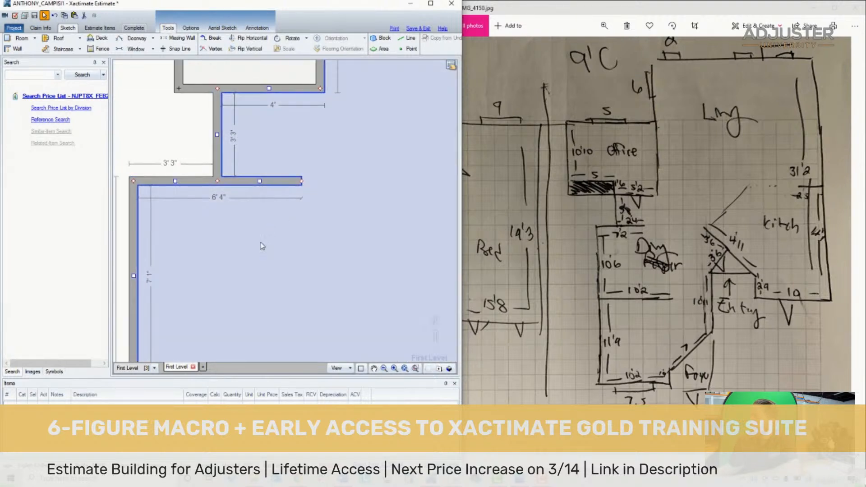
{"action": "scroll", "coordinate": [257, 129], "scroll_direction": "down", "scroll_amount": 3}
{"action": "left_click_drag", "start_coordinate": [233, 132], "coordinate": [204, 128]}
{"action": "left_click", "coordinate": [657, 190]}
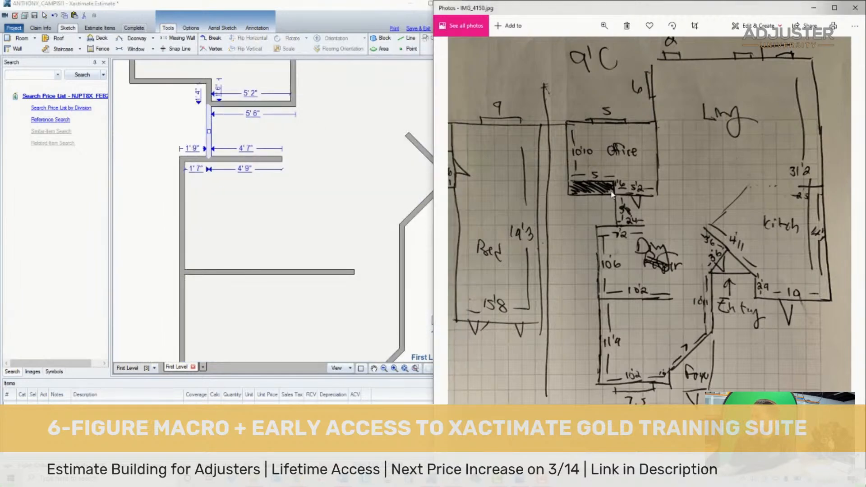
{"action": "scroll", "coordinate": [612, 194], "scroll_direction": "down", "scroll_amount": 3}
{"action": "scroll", "coordinate": [705, 235], "scroll_direction": "up", "scroll_amount": 6}
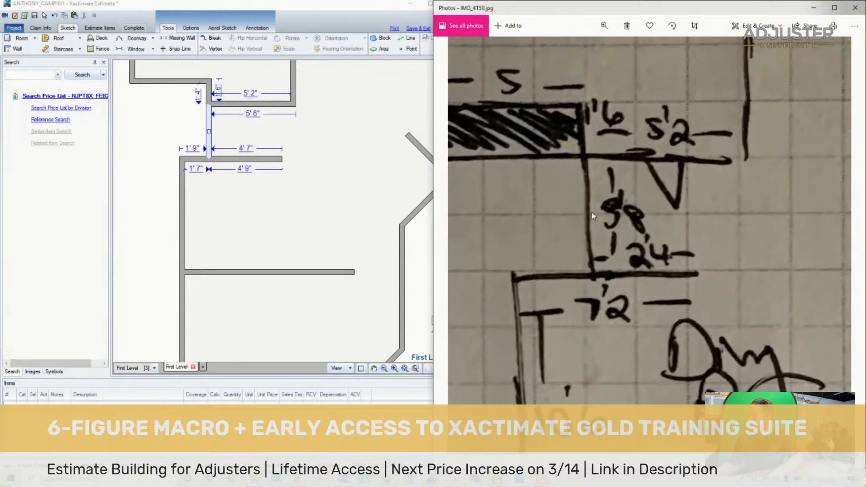
{"action": "scroll", "coordinate": [586, 212], "scroll_direction": "down", "scroll_amount": 2}
- Lower the left segment of the dining room's upper wall, and move its right stub down to 3' 8" below Room1
{"action": "left_click", "coordinate": [239, 158]}
{"action": "scroll", "coordinate": [240, 158], "scroll_direction": "up", "scroll_amount": 2}
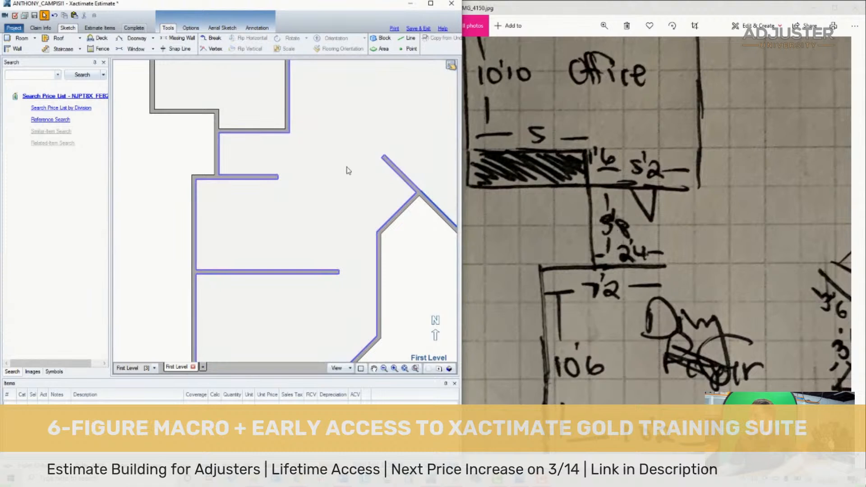
{"action": "left_click", "coordinate": [348, 170]}
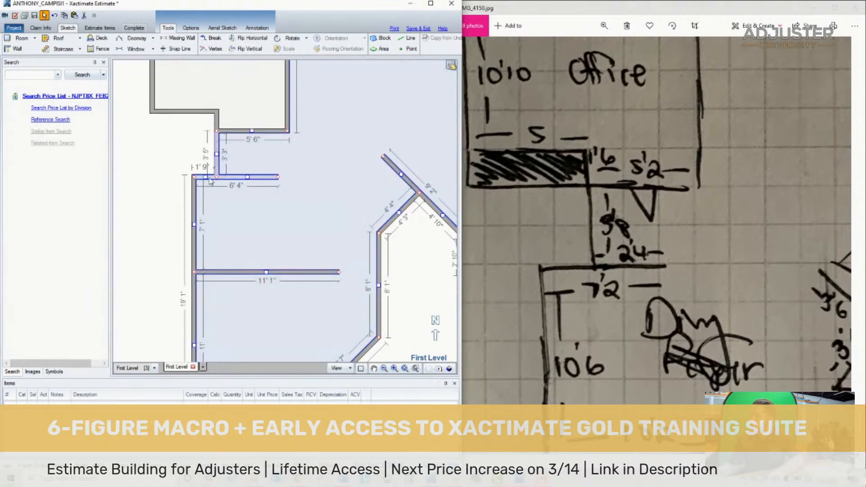
{"action": "left_click", "coordinate": [206, 178]}
{"action": "left_click_drag", "start_coordinate": [205, 178], "coordinate": [205, 217]}
{"action": "left_click", "coordinate": [249, 178]}
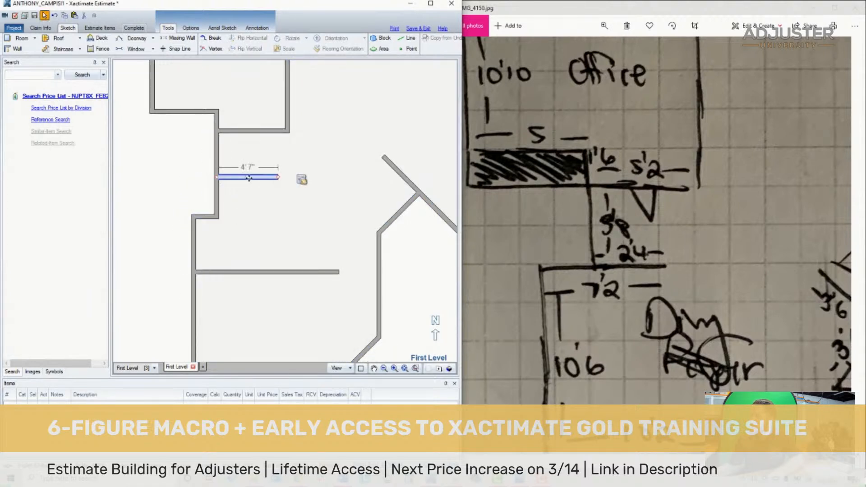
{"action": "mouse_move", "coordinate": [248, 178]}
{"action": "left_mouse_down"}
{"action": "mouse_move", "coordinate": [251, 189]}
{"action": "mouse_move", "coordinate": [248, 182]}
{"action": "left_mouse_up"}
{"action": "left_click", "coordinate": [253, 164]}
{"action": "left_click", "coordinate": [302, 185]}
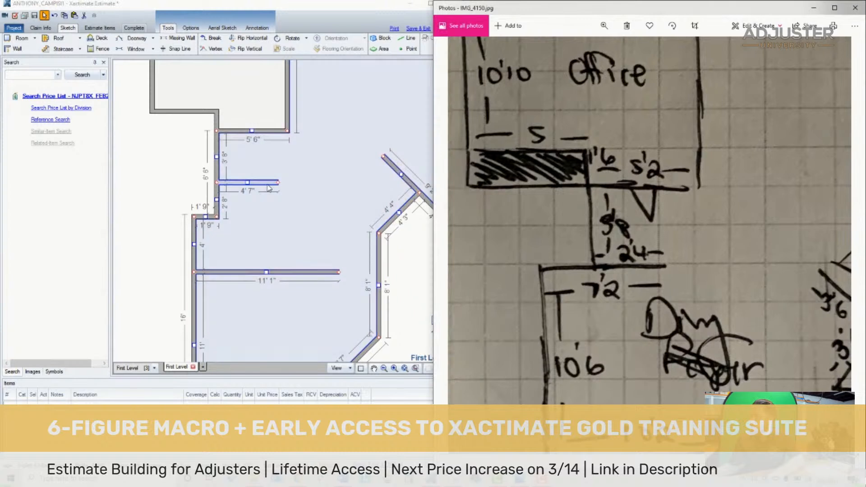
- Shorten the stub to the right of the upright wall below Room1 to 2' 4"
{"action": "left_click", "coordinate": [273, 183]}
{"action": "left_click_drag", "start_coordinate": [275, 183], "coordinate": [248, 183]}
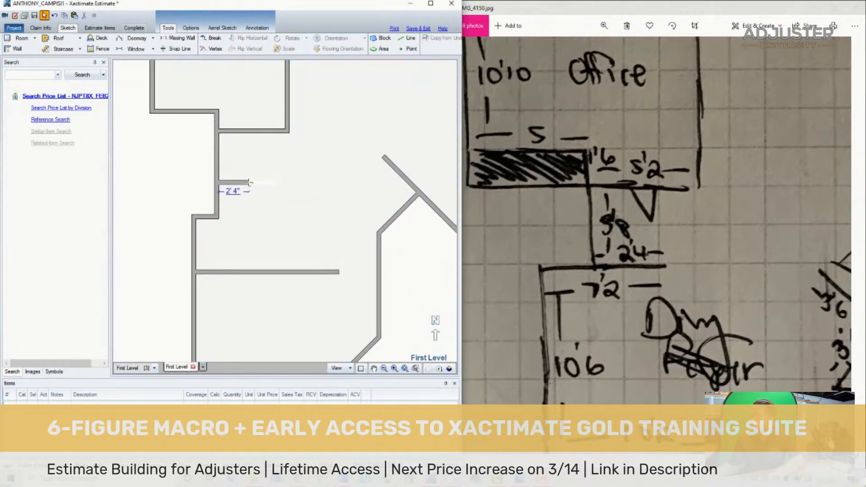
{"action": "left_click", "coordinate": [237, 198]}
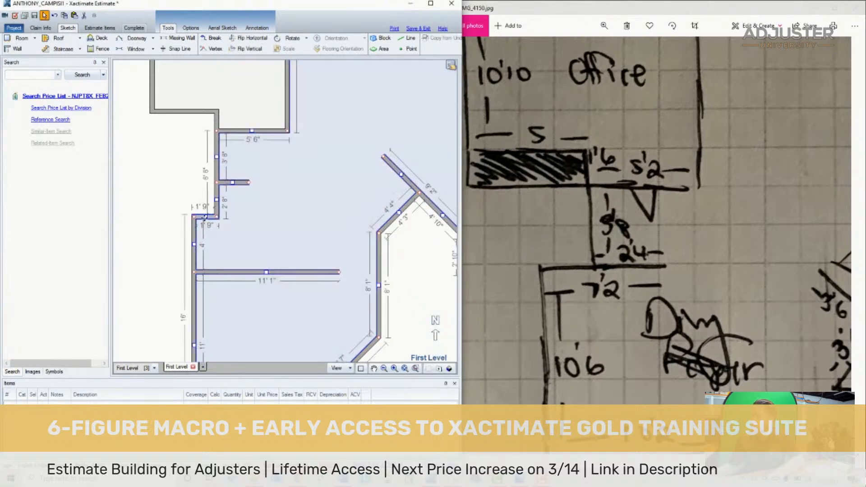
- Move the left segment of the dining room's upper wall back up in line with the 2' 4" stub
{"action": "left_click", "coordinate": [206, 184]}
{"action": "left_click_drag", "start_coordinate": [206, 183], "coordinate": [206, 183]}
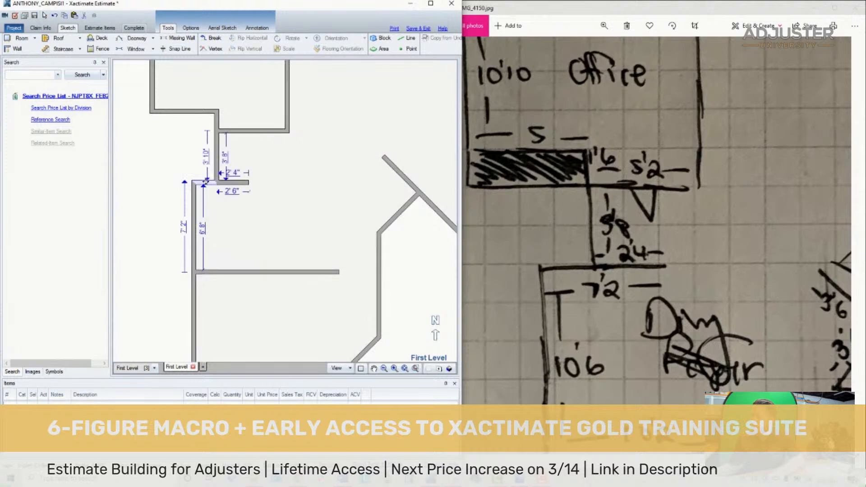
{"action": "left_click_drag", "start_coordinate": [648, 366], "coordinate": [598, 297]}
- Move the dining room's left wall outward until the upper wall's inside length is about 7' 6"
{"action": "left_click", "coordinate": [227, 224]}
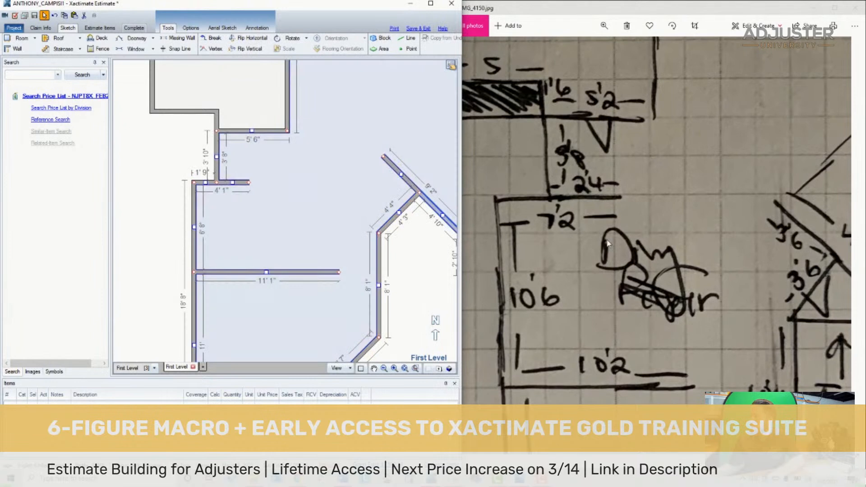
{"action": "left_click_drag", "start_coordinate": [193, 227], "coordinate": [177, 226]}
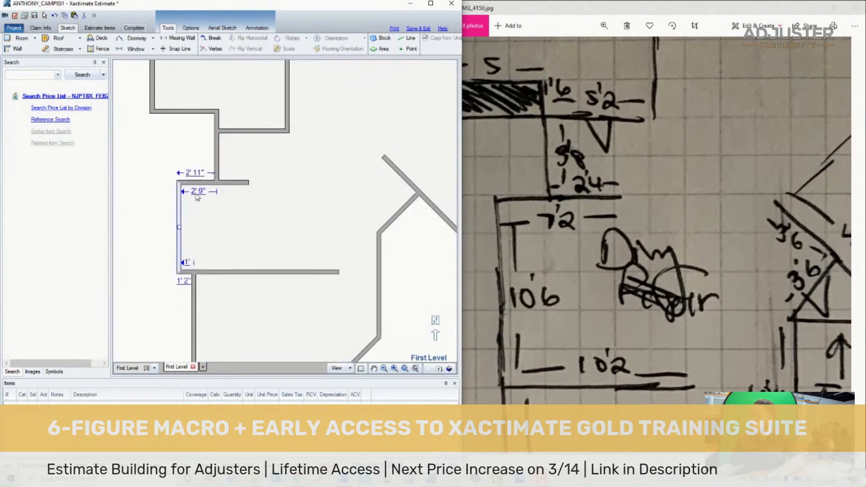
{"action": "left_click", "coordinate": [215, 212]}
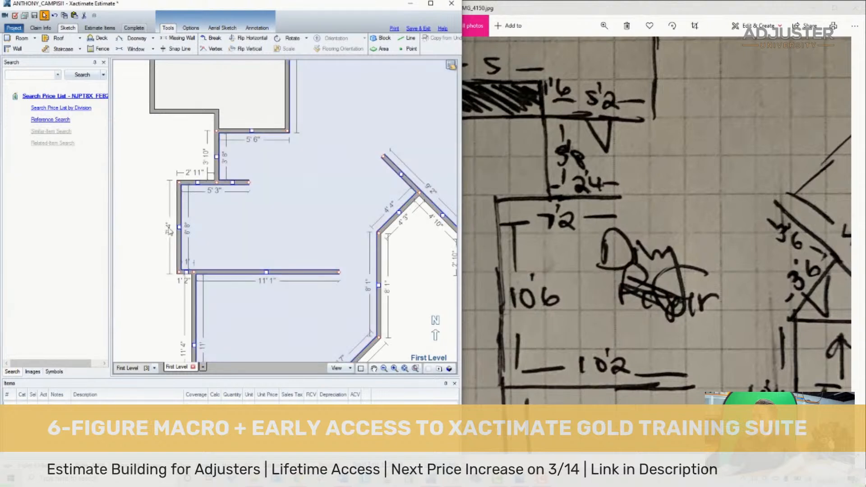
{"action": "left_click_drag", "start_coordinate": [179, 227], "coordinate": [152, 229]}
{"action": "left_click", "coordinate": [215, 227]}
{"action": "left_click", "coordinate": [221, 228]}
{"action": "left_click", "coordinate": [165, 227]}
{"action": "left_click", "coordinate": [204, 227]}
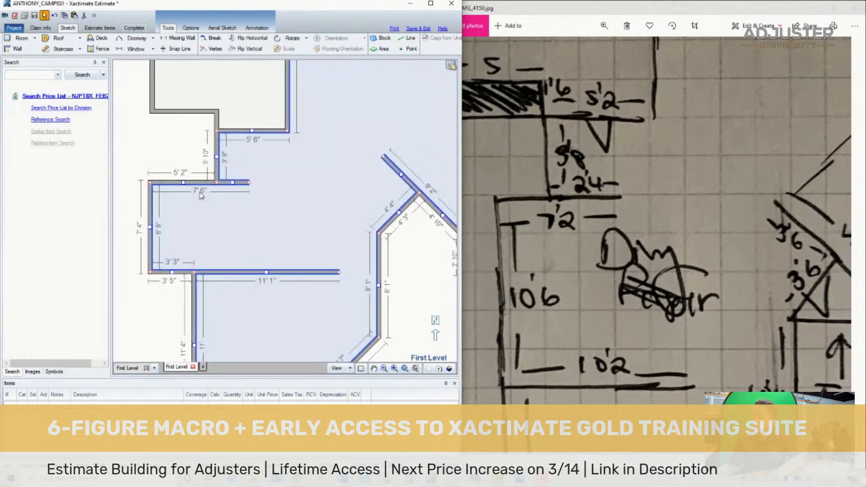
- Nudge the dining room's left wall inward until the upper wall's inside length is 7' 2"
{"action": "left_click", "coordinate": [150, 227]}
{"action": "left_click_drag", "start_coordinate": [150, 227], "coordinate": [154, 226]}
{"action": "left_click", "coordinate": [179, 225]}
{"action": "left_click", "coordinate": [153, 227]}
{"action": "left_click", "coordinate": [197, 226]}
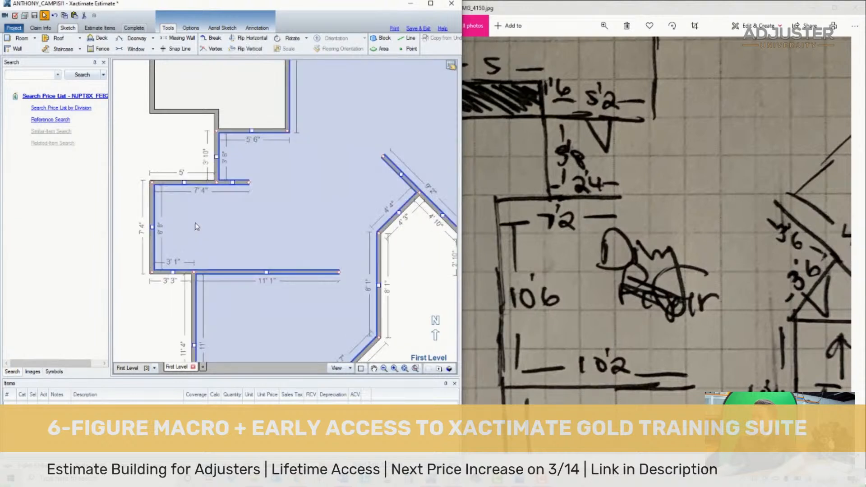
{"action": "left_click_drag", "start_coordinate": [154, 226], "coordinate": [154, 229]}
- Detach the 11' 1" partition from the dining room's lower left corner and park it against the upright wall on the right
{"action": "scroll", "coordinate": [319, 246], "scroll_direction": "down", "scroll_amount": 3}
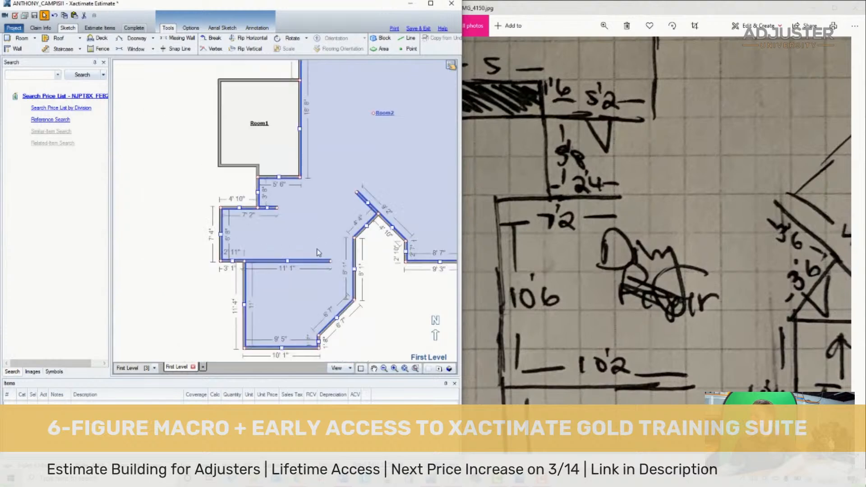
{"action": "scroll", "coordinate": [328, 313], "scroll_direction": "up", "scroll_amount": 3}
{"action": "mouse_move", "coordinate": [570, 317]}
{"action": "left_mouse_down"}
{"action": "mouse_move", "coordinate": [564, 260]}
{"action": "mouse_move", "coordinate": [537, 236]}
{"action": "left_mouse_up"}
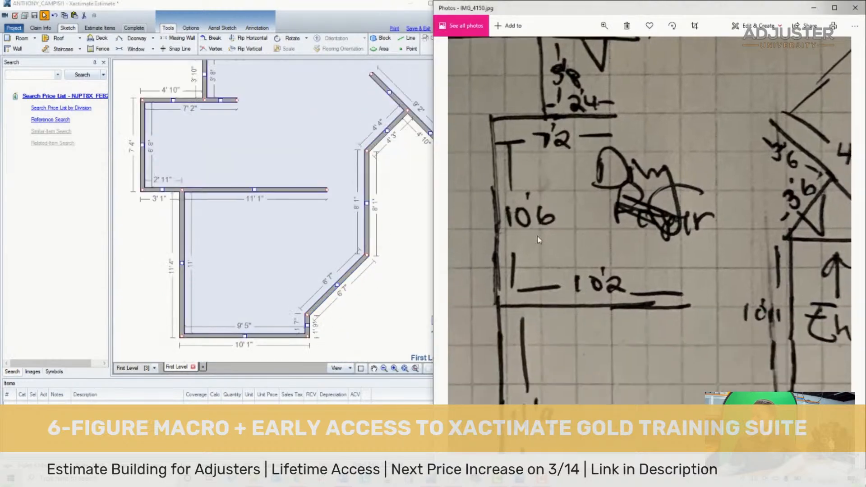
{"action": "left_click", "coordinate": [163, 189]}
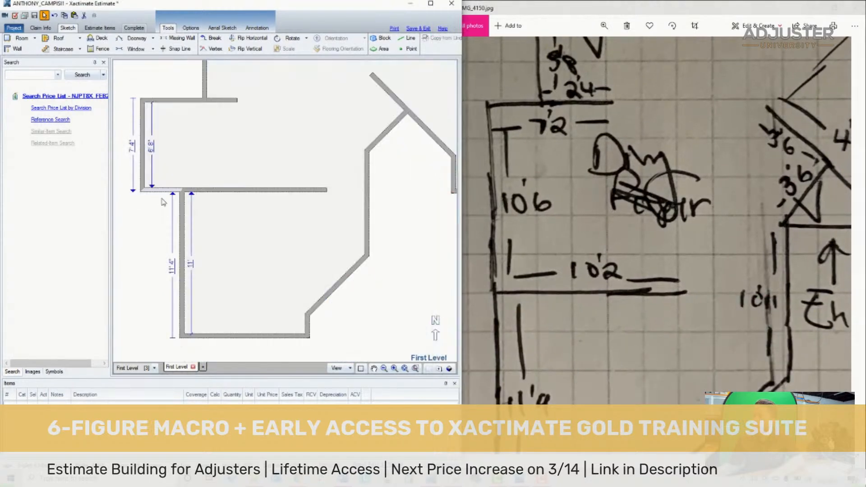
{"action": "mouse_move", "coordinate": [161, 190]}
{"action": "left_mouse_down"}
{"action": "mouse_move", "coordinate": [162, 212]}
{"action": "mouse_move", "coordinate": [164, 198]}
{"action": "left_mouse_up"}
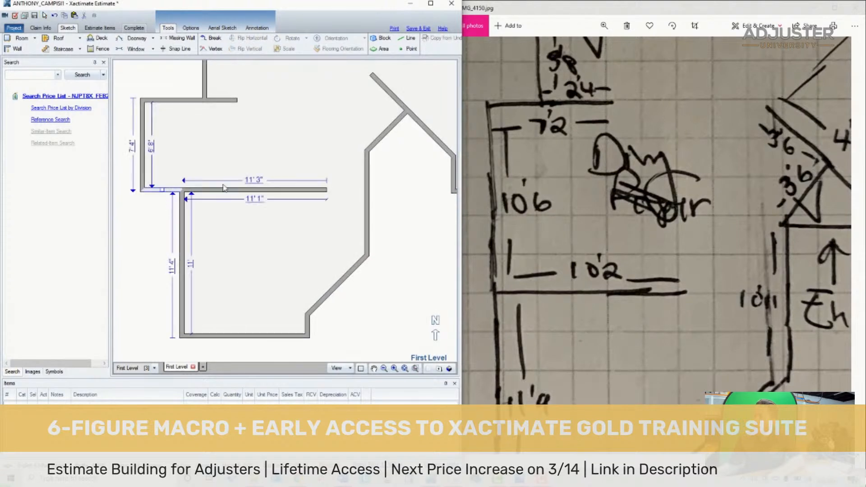
{"action": "left_click", "coordinate": [234, 190]}
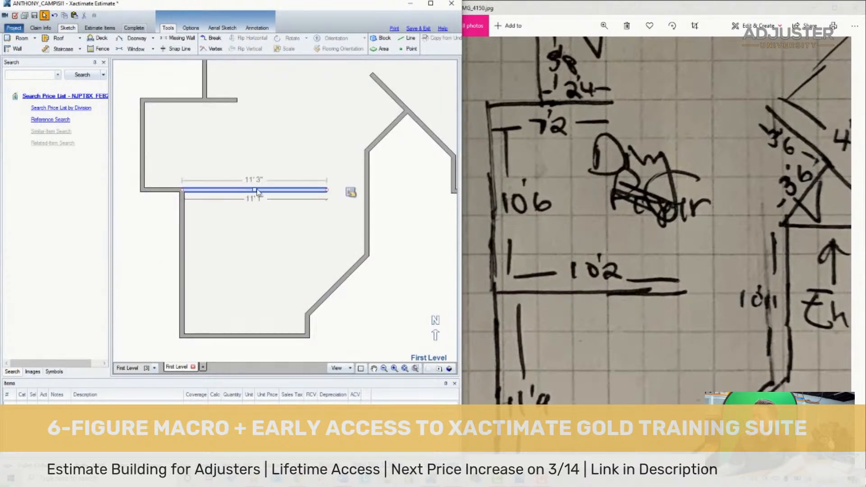
{"action": "left_click_drag", "start_coordinate": [255, 189], "coordinate": [292, 213]}
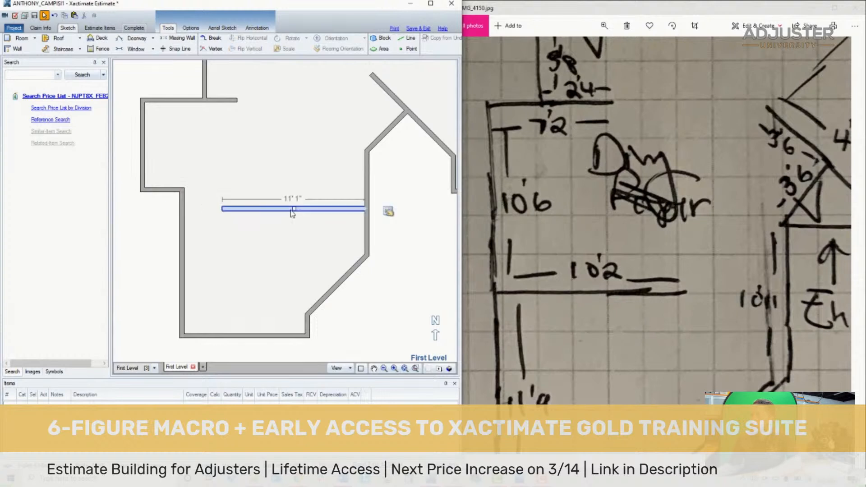
{"action": "left_click", "coordinate": [268, 223]}
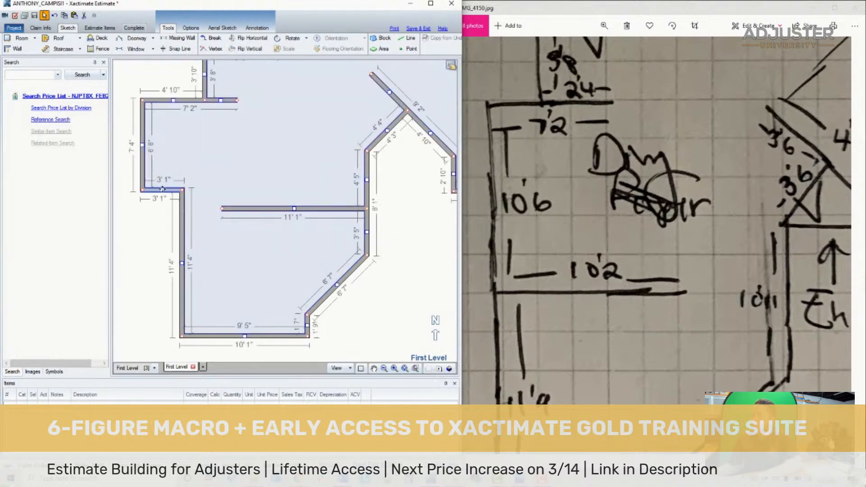
- Move the short wall segment at the dining room's lower left down until the left wall's inside length is 10' 6"
{"action": "left_click_drag", "start_coordinate": [162, 190], "coordinate": [159, 241]}
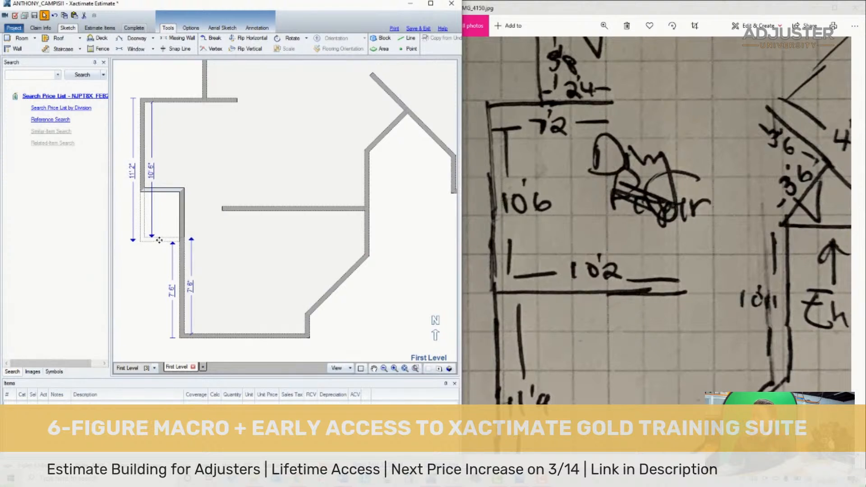
{"action": "left_click_drag", "start_coordinate": [159, 240], "coordinate": [160, 241]}
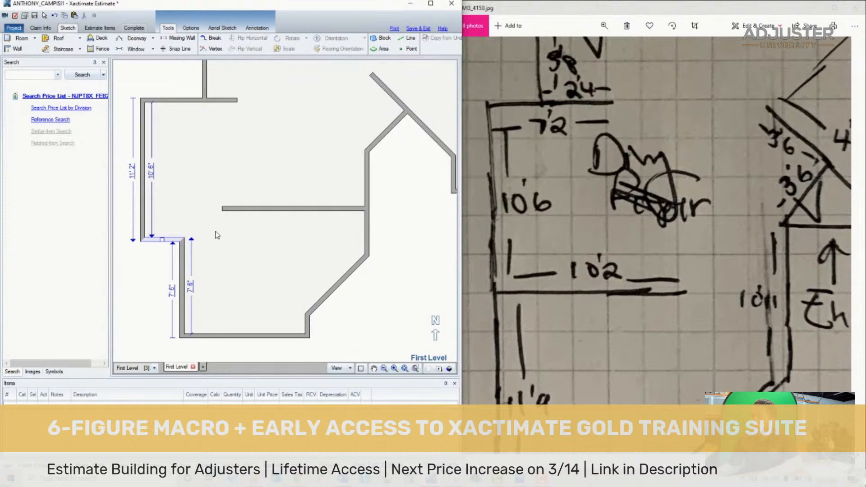
{"action": "left_click", "coordinate": [187, 287]}
- Bring the lower room's left wall into line with the dining room's left wall, and reattach the 11' 1" partition where they meet
{"action": "left_click", "coordinate": [182, 304]}
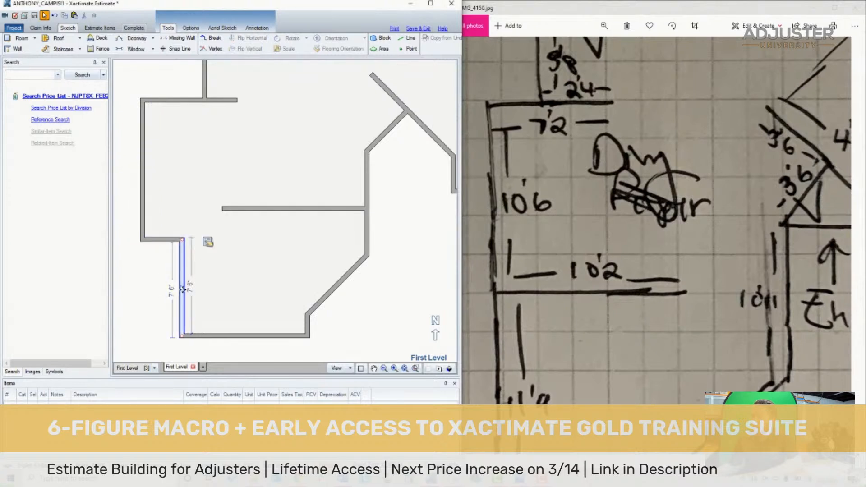
{"action": "left_click_drag", "start_coordinate": [181, 288], "coordinate": [144, 287]}
{"action": "left_click", "coordinate": [262, 209]}
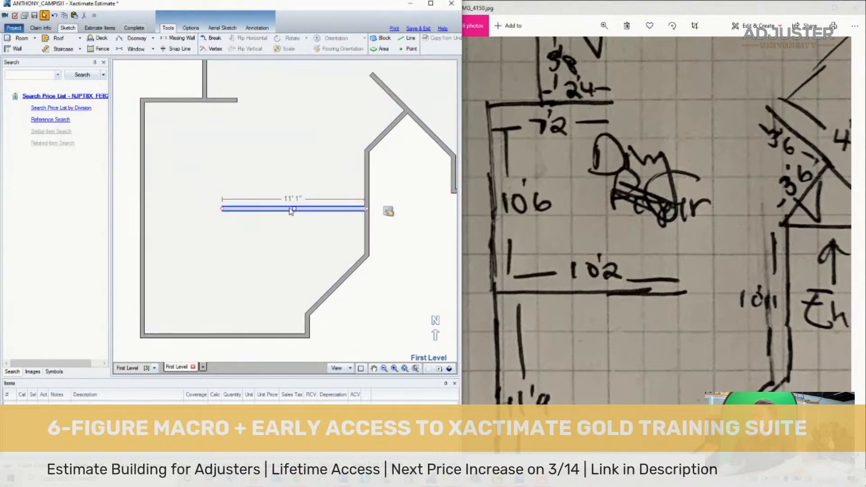
{"action": "left_click_drag", "start_coordinate": [291, 209], "coordinate": [214, 239]}
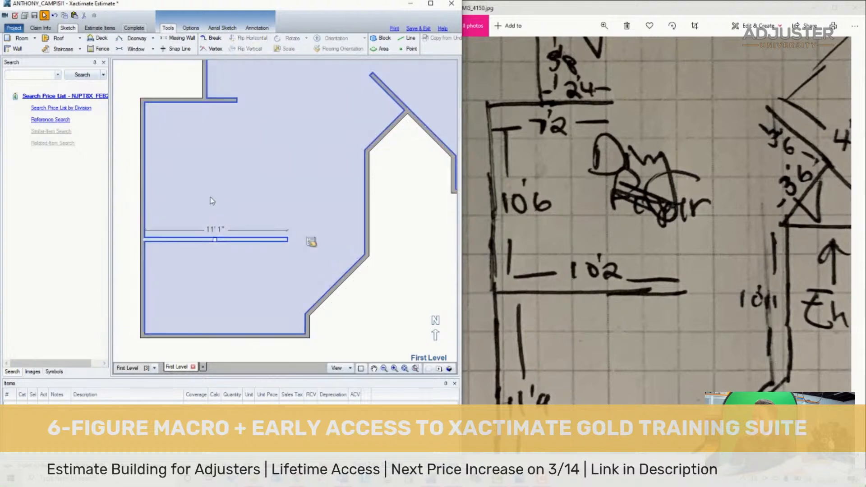
- Shorten the 11' 1" partition below the dining room to 10' 2"
{"action": "left_click", "coordinate": [211, 205]}
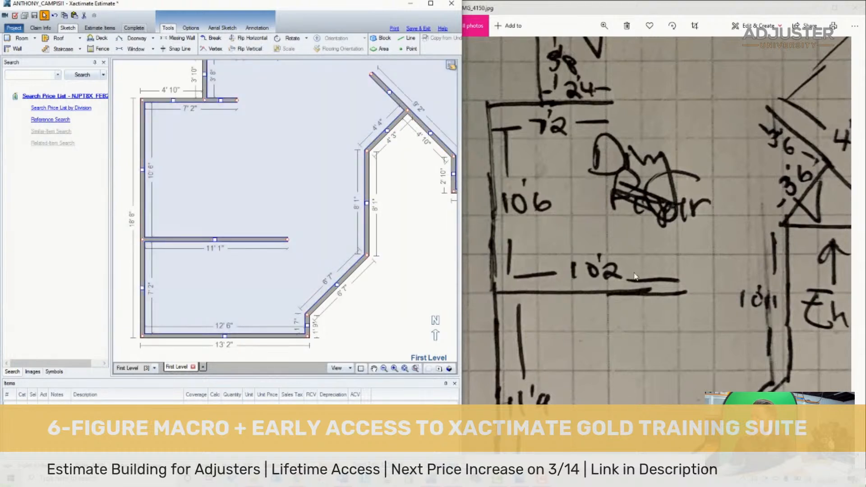
{"action": "left_click_drag", "start_coordinate": [287, 240], "coordinate": [279, 240]}
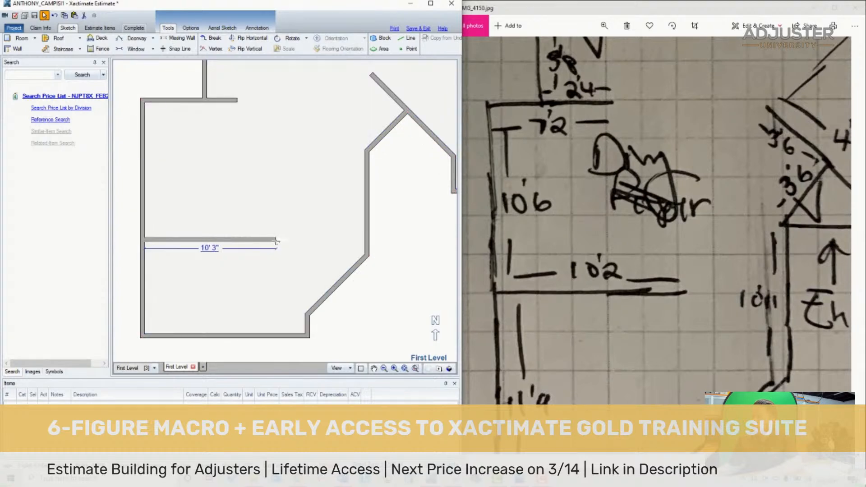
{"action": "left_click_drag", "start_coordinate": [275, 241], "coordinate": [275, 241]}
- Move the lower room's bottom wall down until the left wall is 11' 8" inside, and its short right wall inward until the bottom is 10' 2"
{"action": "left_click_drag", "start_coordinate": [595, 333], "coordinate": [612, 185]}
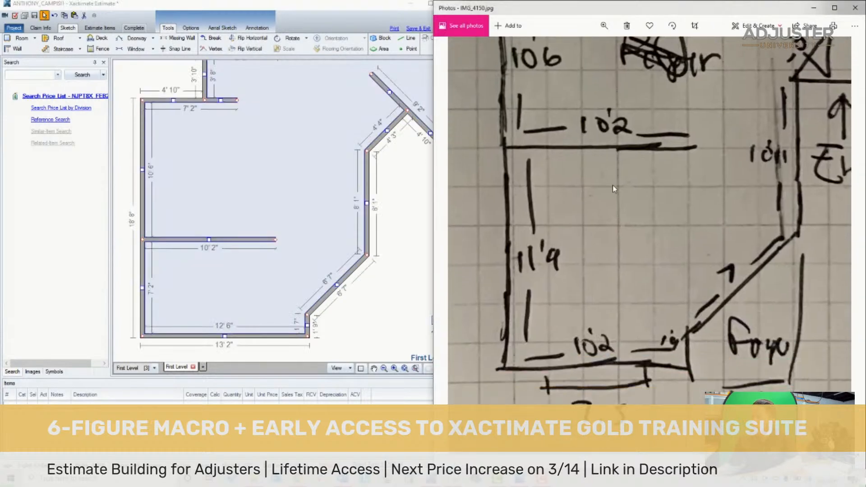
{"action": "left_click", "coordinate": [219, 265]}
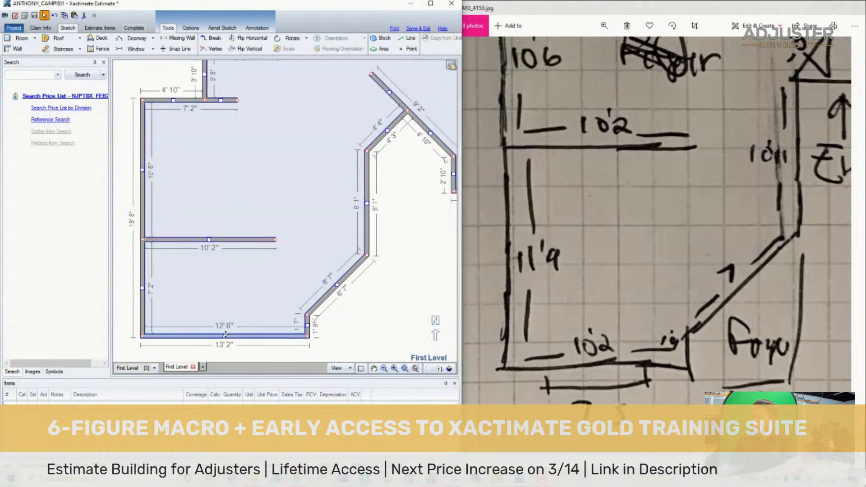
{"action": "mouse_move", "coordinate": [226, 336]}
{"action": "left_mouse_down"}
{"action": "mouse_move", "coordinate": [229, 401]}
{"action": "mouse_move", "coordinate": [216, 348]}
{"action": "mouse_move", "coordinate": [231, 293]}
{"action": "mouse_move", "coordinate": [232, 302]}
{"action": "left_mouse_up"}
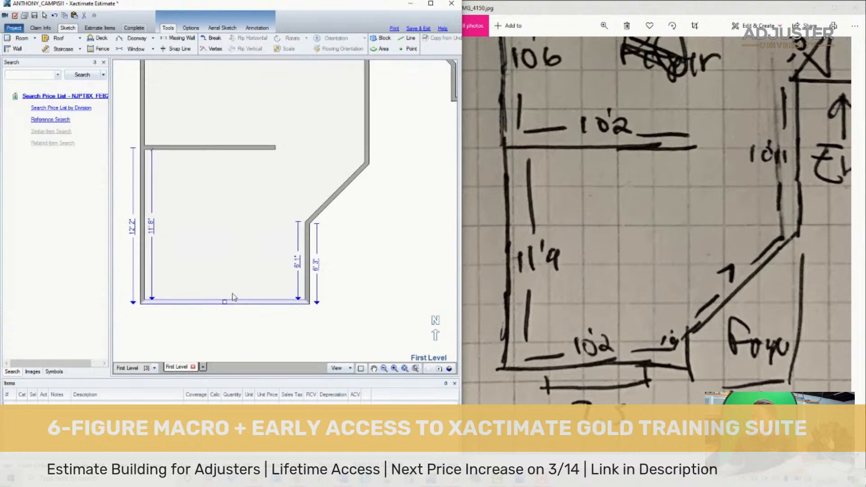
{"action": "left_click_drag", "start_coordinate": [301, 270], "coordinate": [276, 271]}
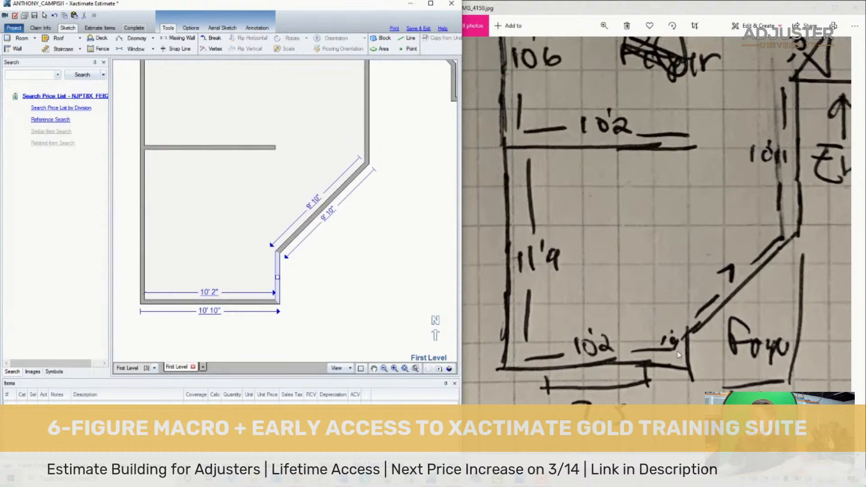
- Move the lower diagonal wall down until the short upright wall beneath it is 1' 9" inside
{"action": "left_click", "coordinate": [311, 176]}
{"action": "left_click_drag", "start_coordinate": [322, 208], "coordinate": [322, 233]}
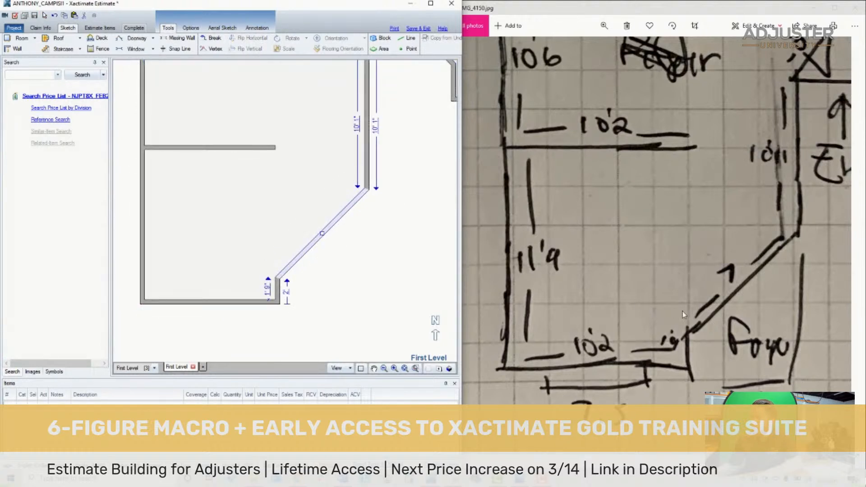
{"action": "left_click", "coordinate": [290, 176]}
- Shift the long upright wall above the lower diagonal inward and set the diagonal wall's inside length to 7'
{"action": "scroll", "coordinate": [297, 237], "scroll_direction": "down", "scroll_amount": 2}
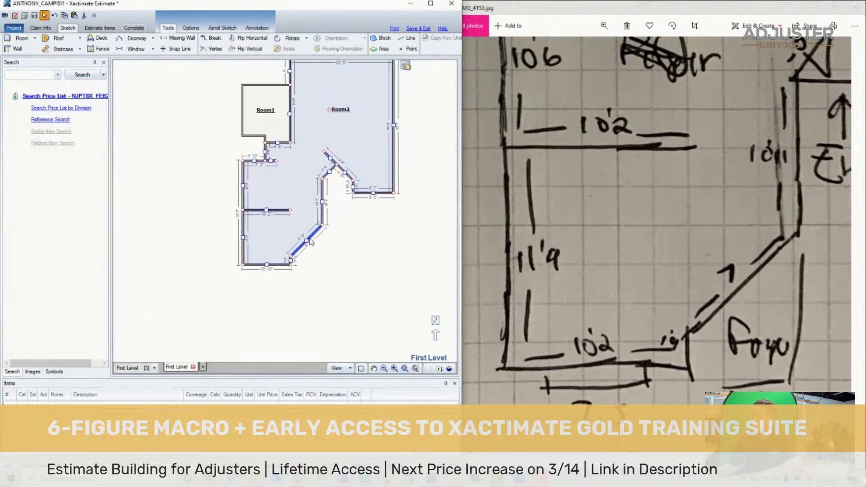
{"action": "scroll", "coordinate": [296, 235], "scroll_direction": "up", "scroll_amount": 1}
{"action": "mouse_move", "coordinate": [317, 232]}
{"action": "left_mouse_down"}
{"action": "mouse_move", "coordinate": [302, 235]}
{"action": "mouse_move", "coordinate": [302, 255]}
{"action": "left_mouse_up"}
{"action": "left_click", "coordinate": [276, 301]}
{"action": "left_click", "coordinate": [282, 258]}
{"action": "scroll", "coordinate": [274, 331], "scroll_direction": "up", "scroll_amount": 5}
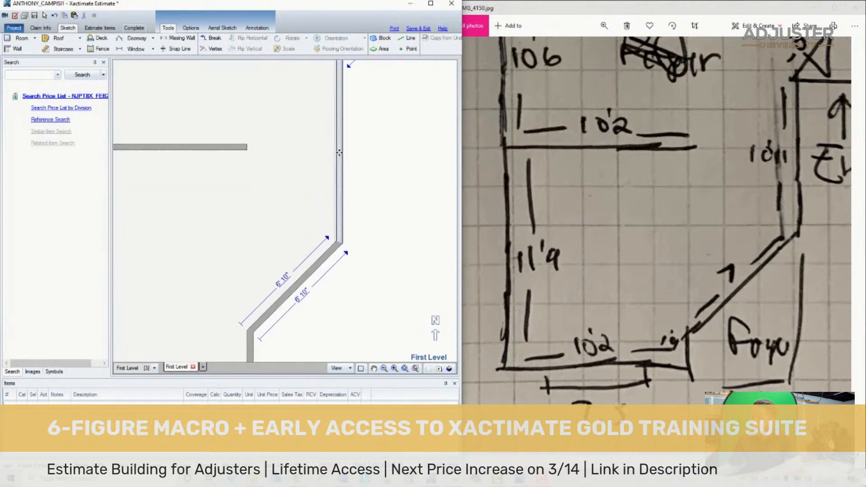
{"action": "left_click_drag", "start_coordinate": [339, 153], "coordinate": [342, 154]}
{"action": "left_click", "coordinate": [287, 278]}
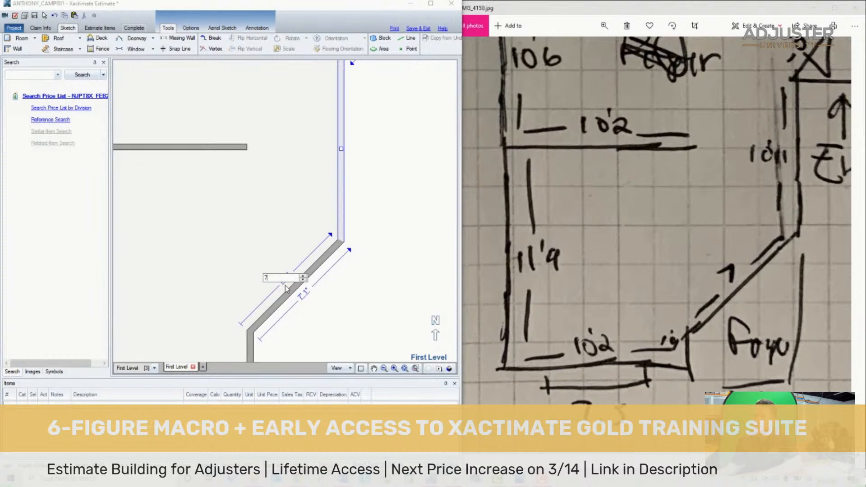
{"action": "key", "text": "Return"}
{"action": "scroll", "coordinate": [333, 251], "scroll_direction": "down", "scroll_amount": 2}
{"action": "left_click", "coordinate": [264, 213]}
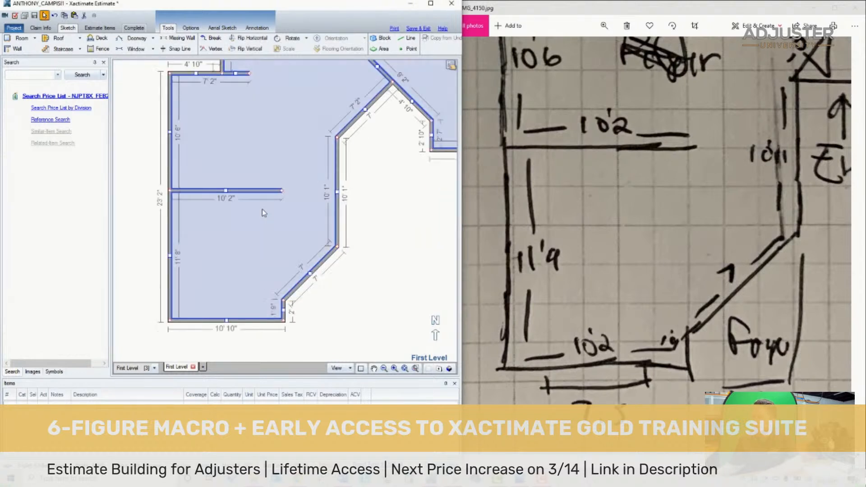
- Move the upper diagonal wall at the entry up until the upright wall below it is 10' 11" long
{"action": "scroll", "coordinate": [340, 256], "scroll_direction": "down", "scroll_amount": 2}
{"action": "left_click_drag", "start_coordinate": [788, 137], "coordinate": [651, 202]}
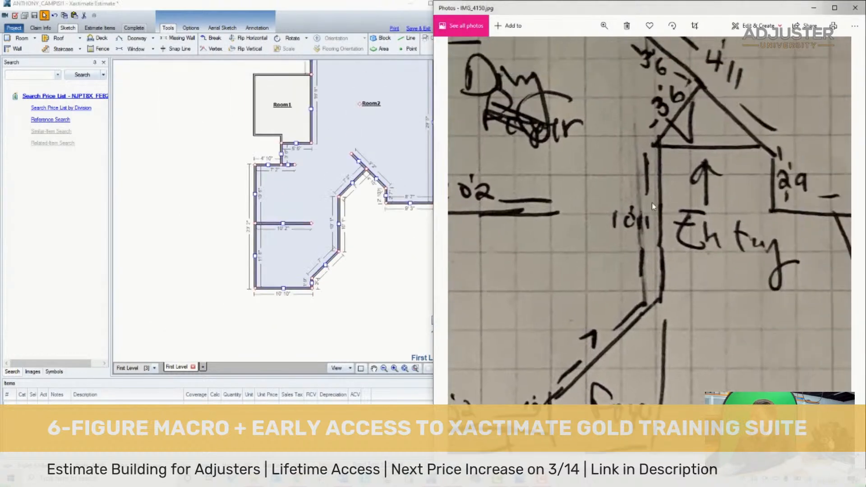
{"action": "scroll", "coordinate": [360, 221], "scroll_direction": "up", "scroll_amount": 3}
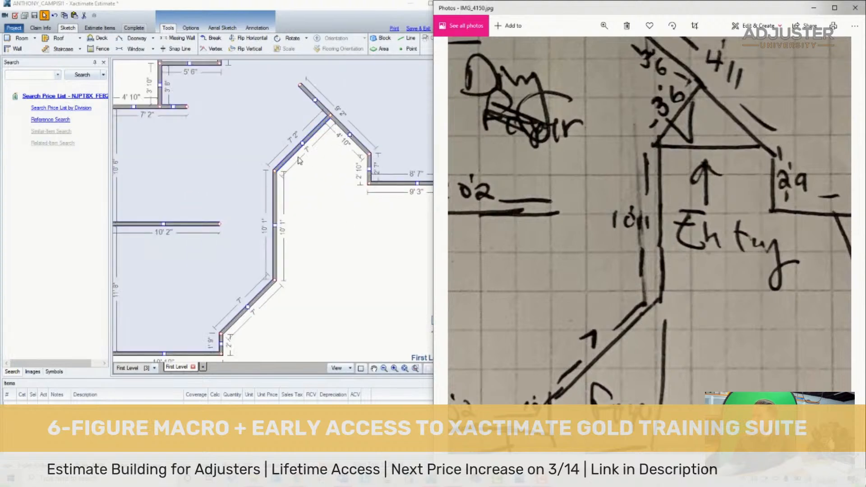
{"action": "left_click_drag", "start_coordinate": [307, 146], "coordinate": [300, 138]}
{"action": "left_click", "coordinate": [637, 165]}
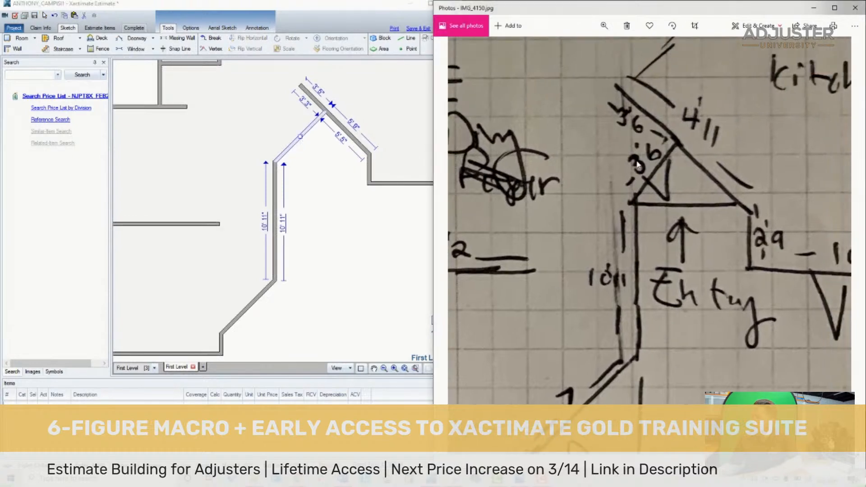
{"action": "left_click", "coordinate": [289, 179]}
- Move the 3' 3" angled stub wall onto the entry's left diagonal, leaving 3' 6" of the diagonal below the junction
{"action": "left_click", "coordinate": [345, 116]}
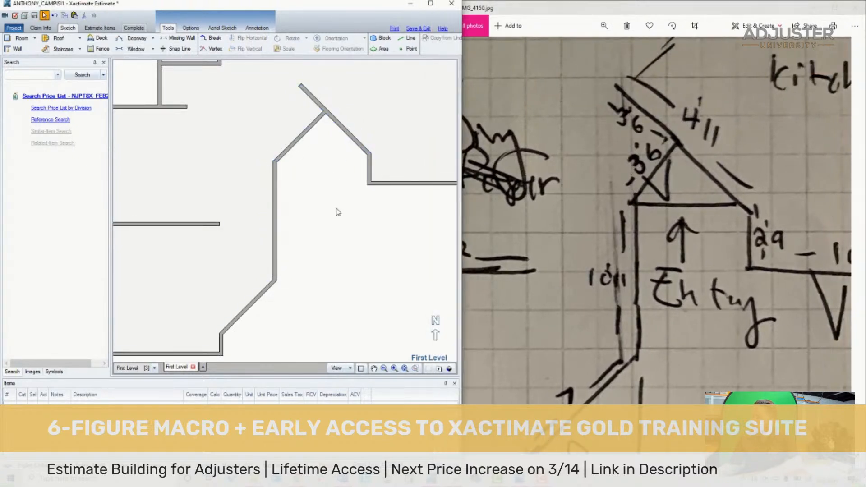
{"action": "scroll", "coordinate": [335, 198], "scroll_direction": "up", "scroll_amount": 2}
{"action": "left_click", "coordinate": [334, 181]}
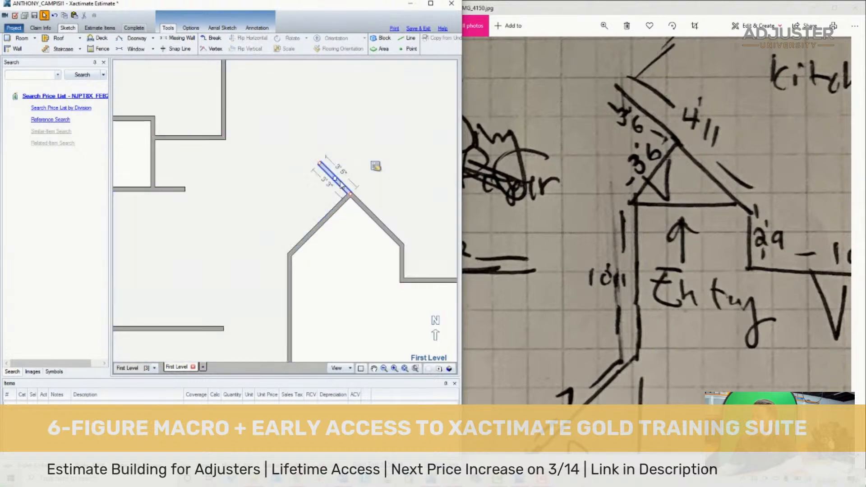
{"action": "mouse_move", "coordinate": [334, 179]}
{"action": "left_mouse_down"}
{"action": "mouse_move", "coordinate": [306, 206]}
{"action": "mouse_move", "coordinate": [308, 222]}
{"action": "left_mouse_up"}
{"action": "scroll", "coordinate": [301, 228], "scroll_direction": "up", "scroll_amount": 5}
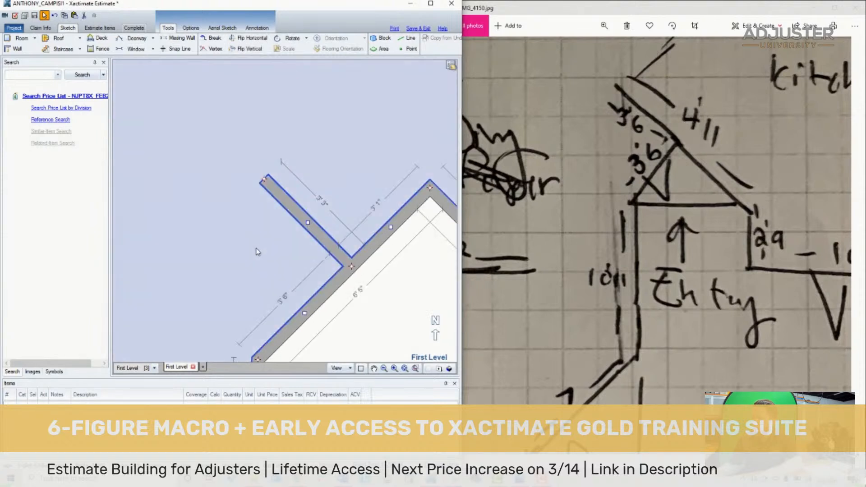
{"action": "scroll", "coordinate": [316, 269], "scroll_direction": "down", "scroll_amount": 5}
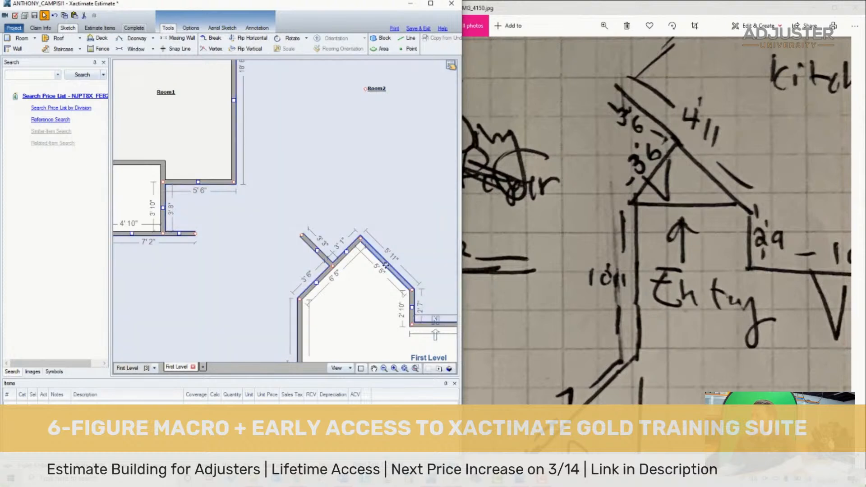
- Try to move the entry's right diagonal wall down toward alignment with the 3' 3" stub wall
{"action": "scroll", "coordinate": [385, 265], "scroll_direction": "down", "scroll_amount": 3}
{"action": "scroll", "coordinate": [330, 222], "scroll_direction": "up", "scroll_amount": 3}
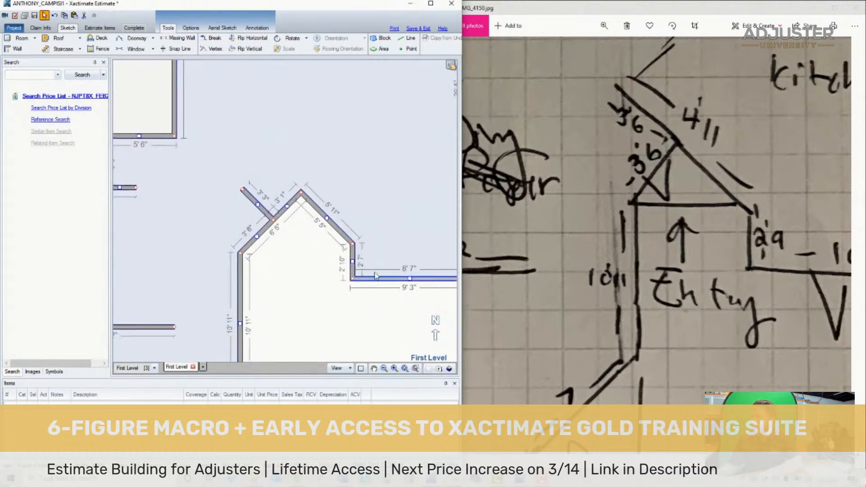
{"action": "left_click", "coordinate": [329, 217]}
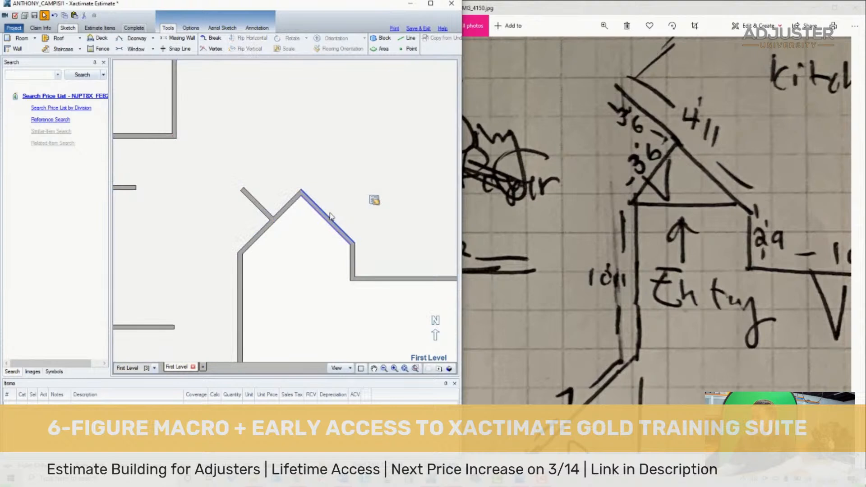
{"action": "left_click", "coordinate": [328, 221]}
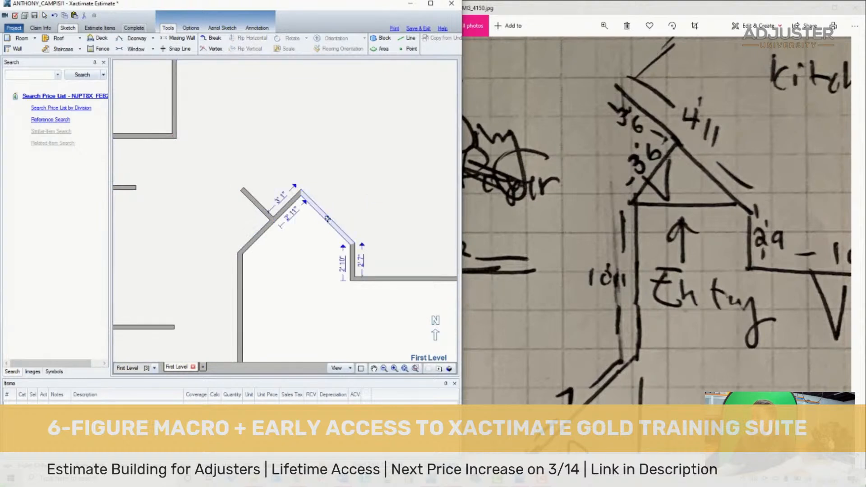
{"action": "left_click_drag", "start_coordinate": [327, 218], "coordinate": [352, 267]}
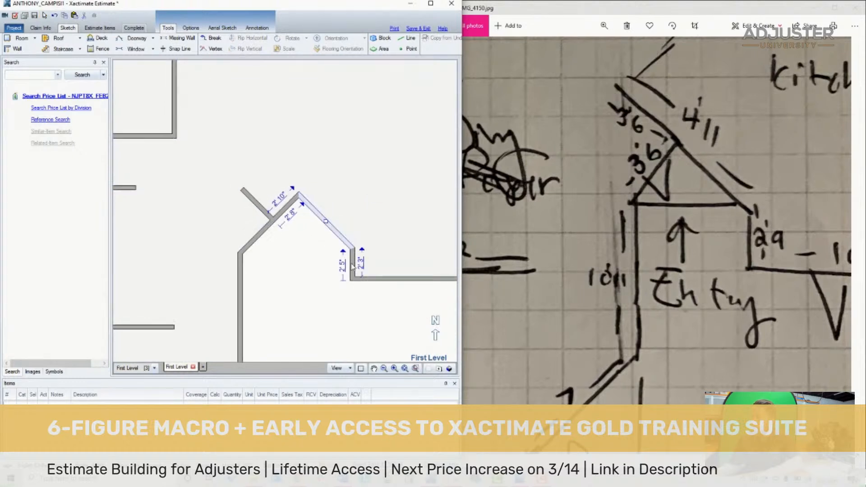
{"action": "left_click", "coordinate": [353, 269]}
{"action": "left_click", "coordinate": [267, 213]}
{"action": "left_click", "coordinate": [329, 225]}
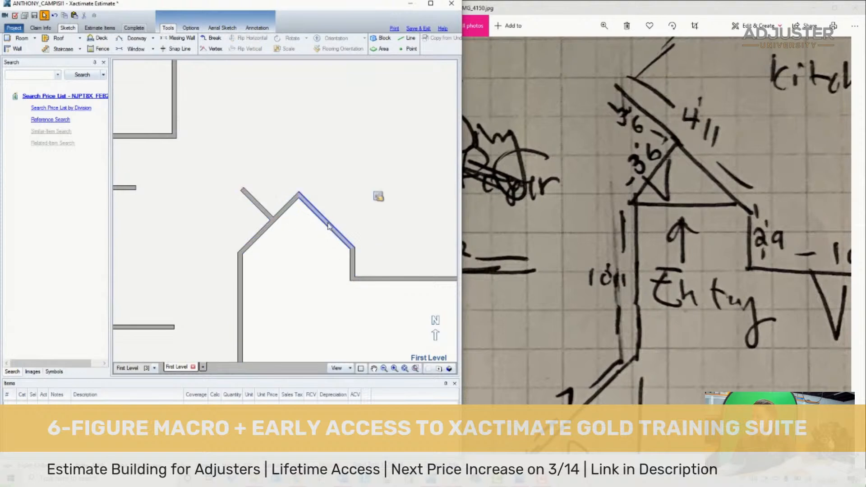
{"action": "left_click_drag", "start_coordinate": [329, 225], "coordinate": [322, 244]}
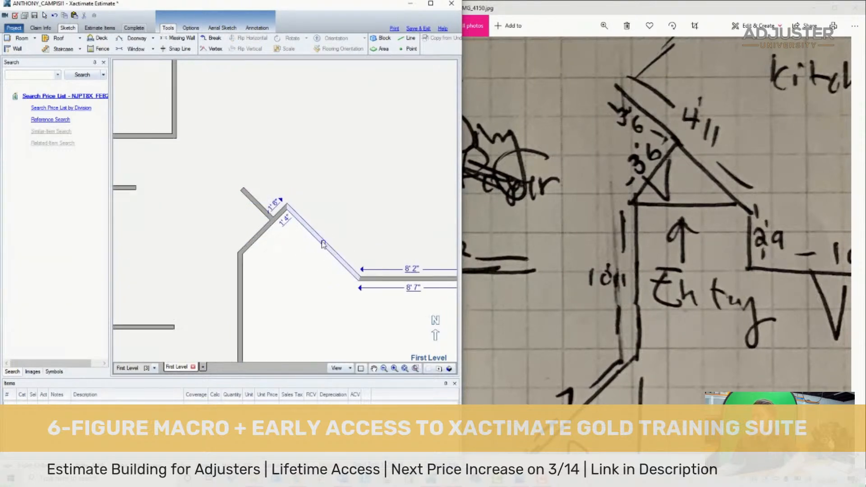
{"action": "left_click", "coordinate": [351, 273]}
{"action": "left_click", "coordinate": [352, 270]}
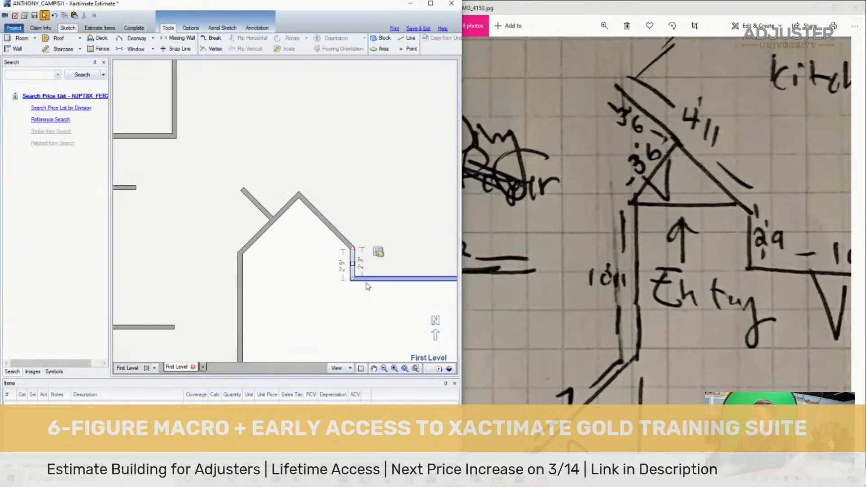
- Move the horizontal wall right of the entry down to lengthen the short upright wall above it
{"action": "left_click", "coordinate": [383, 279]}
{"action": "scroll", "coordinate": [386, 293], "scroll_direction": "down", "scroll_amount": 4}
{"action": "scroll", "coordinate": [397, 289], "scroll_direction": "up", "scroll_amount": 1}
{"action": "left_click_drag", "start_coordinate": [397, 289], "coordinate": [392, 353]}
- Bring the entry's right diagonal wall down into line with the 3' 3" stub wall at the 3' 6" diagonal
{"action": "scroll", "coordinate": [331, 315], "scroll_direction": "up", "scroll_amount": 3}
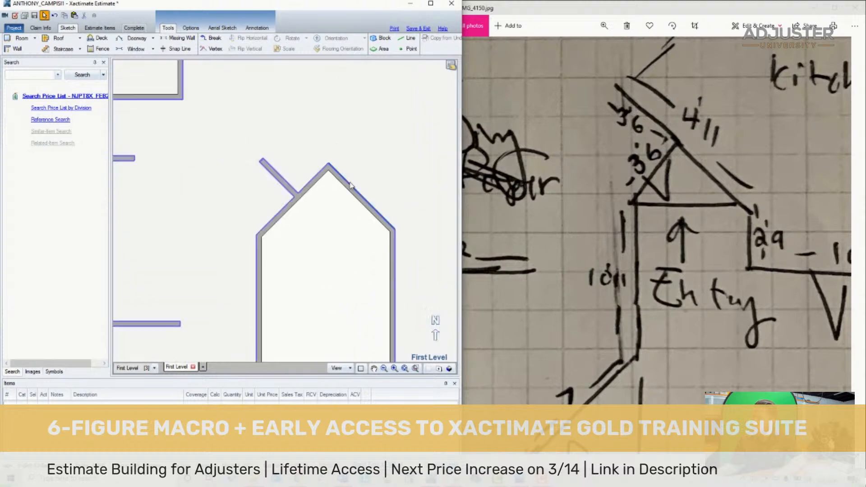
{"action": "left_click", "coordinate": [365, 200]}
{"action": "left_click_drag", "start_coordinate": [360, 204], "coordinate": [331, 235]}
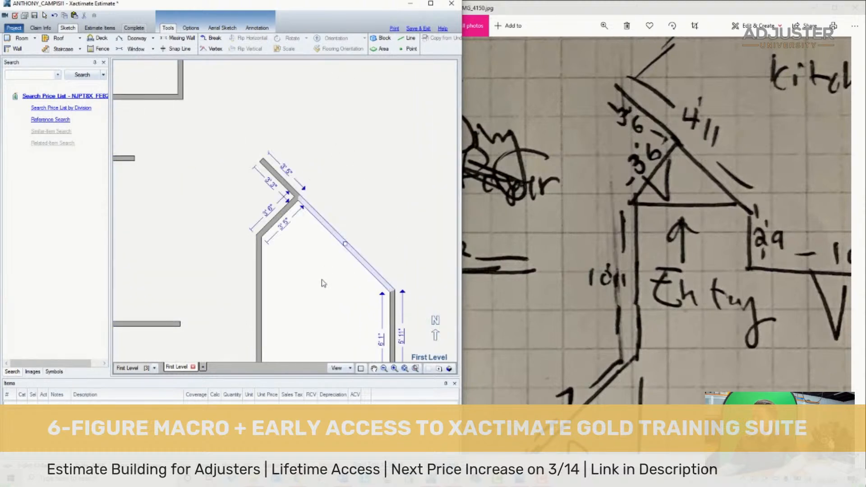
{"action": "scroll", "coordinate": [322, 280], "scroll_direction": "down", "scroll_amount": 4}
{"action": "scroll", "coordinate": [356, 304], "scroll_direction": "up", "scroll_amount": 1}
- Move the entry's right upright wall inward until the full diagonal wall on the kitchen side is 4' 7" long
{"action": "left_click_drag", "start_coordinate": [634, 158], "coordinate": [555, 240]}
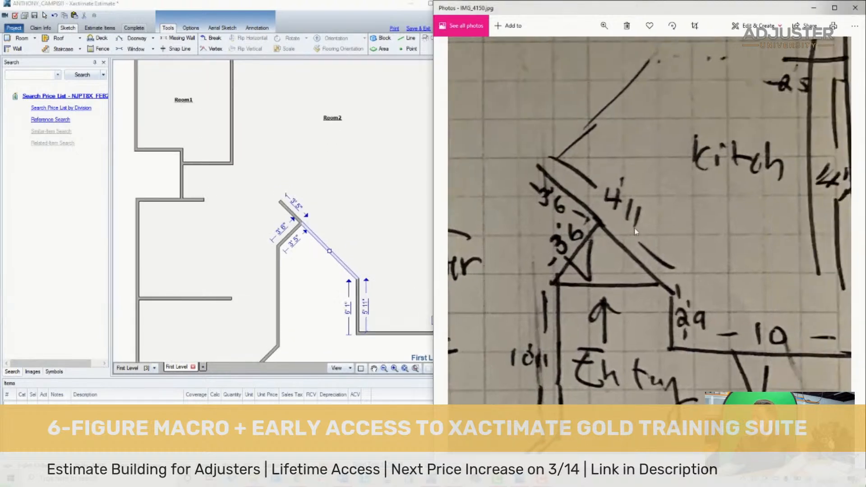
{"action": "left_click", "coordinate": [298, 284]}
{"action": "left_click", "coordinate": [358, 311]}
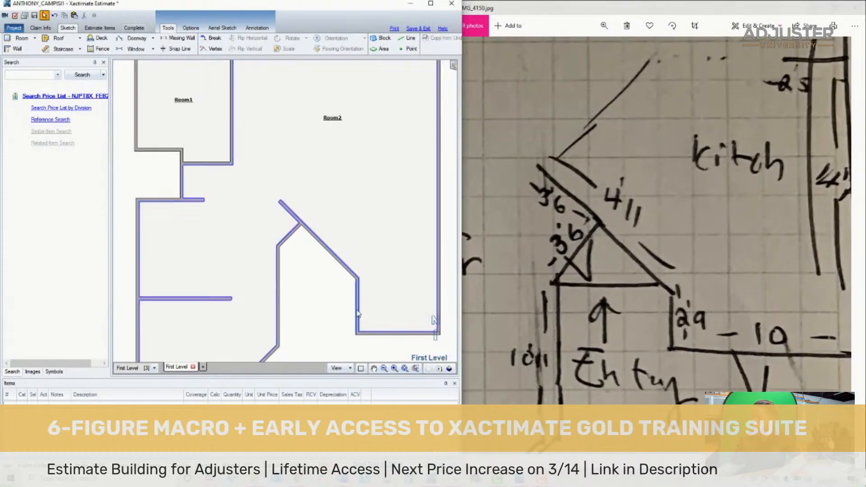
{"action": "mouse_move", "coordinate": [359, 315]}
{"action": "left_mouse_down"}
{"action": "mouse_move", "coordinate": [357, 307]}
{"action": "mouse_move", "coordinate": [311, 297]}
{"action": "left_mouse_up"}
{"action": "scroll", "coordinate": [316, 295], "scroll_direction": "up", "scroll_amount": 3}
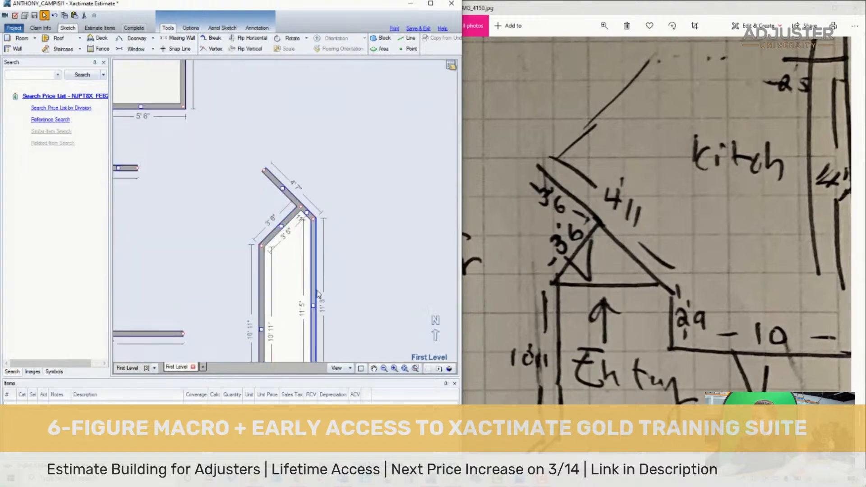
- Nudge the entry's right upright wall back outward until the kitchen-side diagonal wall is 5' long
{"action": "left_click", "coordinate": [314, 305]}
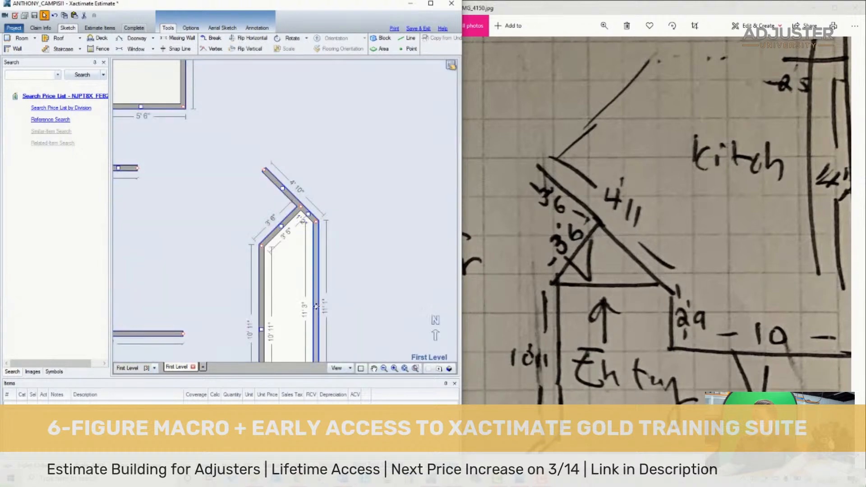
{"action": "left_click_drag", "start_coordinate": [316, 306], "coordinate": [317, 306]}
{"action": "left_click", "coordinate": [380, 269]}
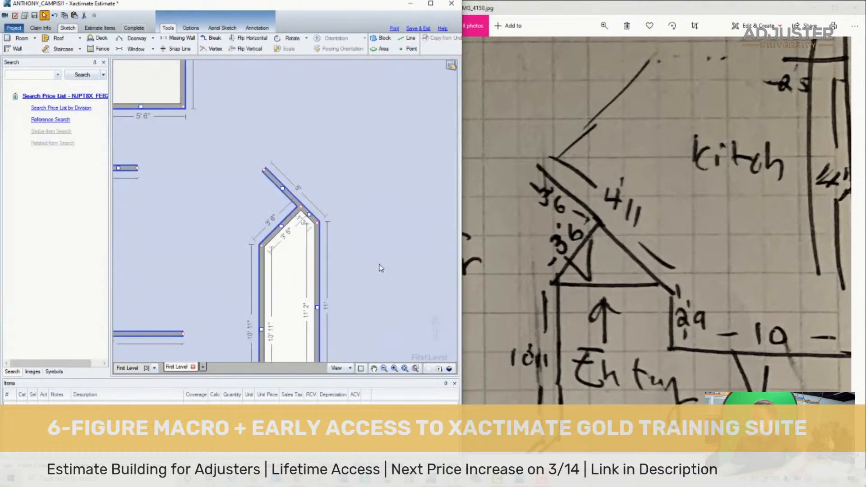
{"action": "left_click", "coordinate": [318, 308]}
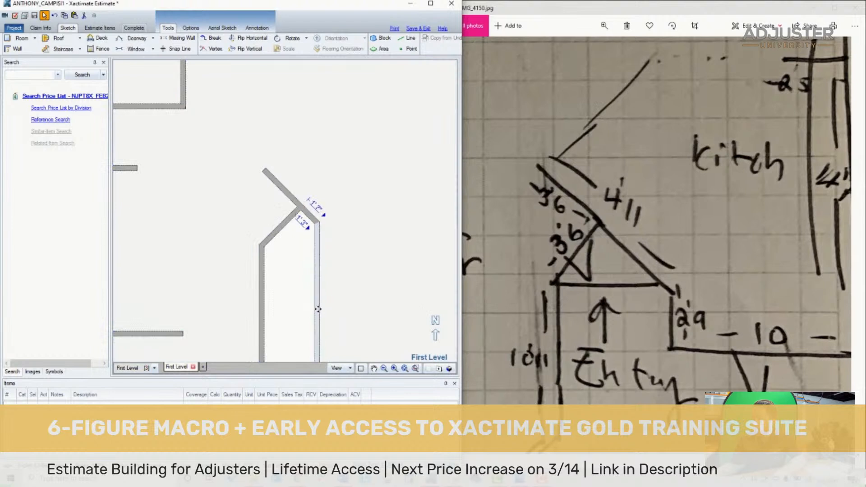
{"action": "scroll", "coordinate": [318, 304], "scroll_direction": "up", "scroll_amount": 1}
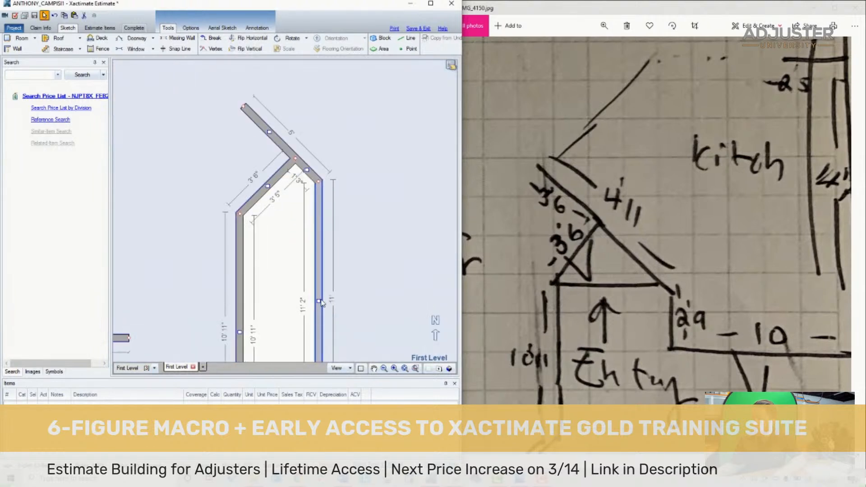
{"action": "left_click_drag", "start_coordinate": [319, 300], "coordinate": [319, 300]}
{"action": "left_click", "coordinate": [379, 266]}
{"action": "left_click", "coordinate": [379, 255]}
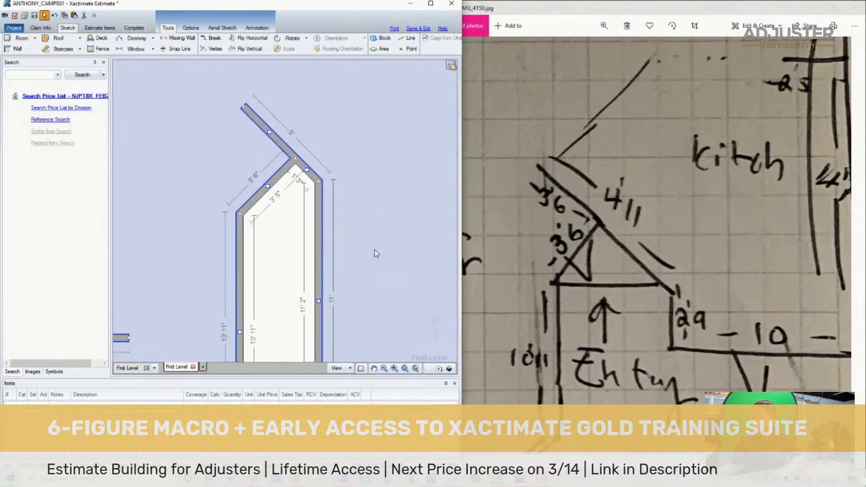
- Move the kitchen's 13' 8" bottom wall up until the short upright wall beside the entry is 2' 9" long
{"action": "scroll", "coordinate": [360, 257], "scroll_direction": "down", "scroll_amount": 5}
{"action": "scroll", "coordinate": [401, 289], "scroll_direction": "up", "scroll_amount": 2}
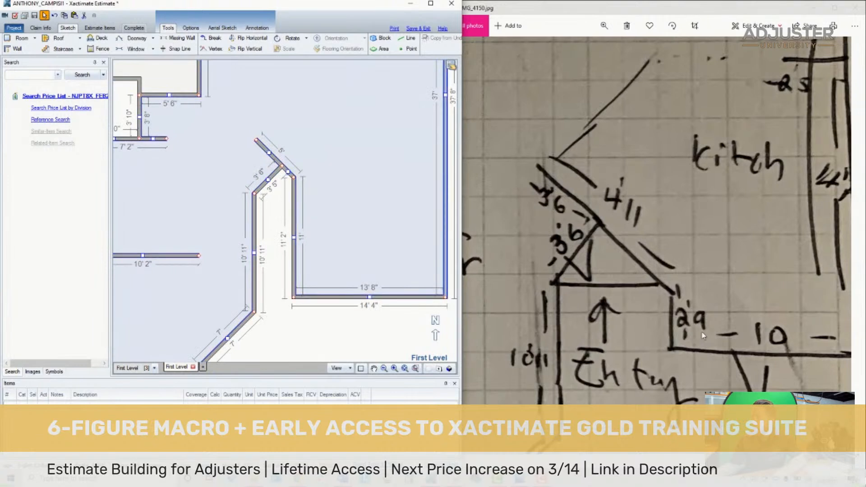
{"action": "left_click_drag", "start_coordinate": [370, 298], "coordinate": [374, 211]}
{"action": "left_click_drag", "start_coordinate": [662, 226], "coordinate": [579, 217]}
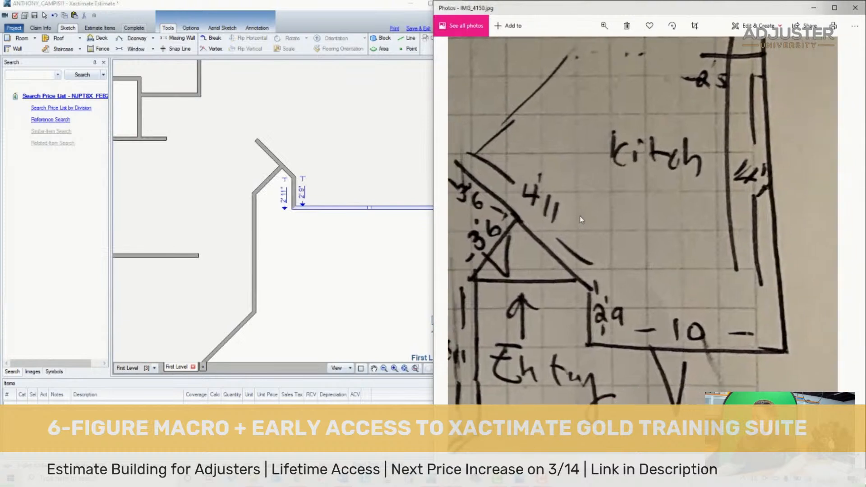
{"action": "left_click", "coordinate": [355, 214]}
{"action": "left_click_drag", "start_coordinate": [355, 214], "coordinate": [318, 208]}
{"action": "left_click", "coordinate": [383, 159]}
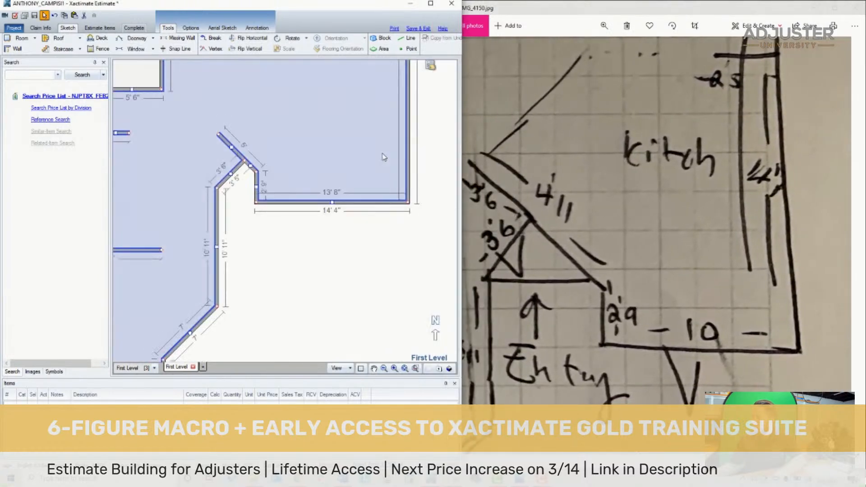
- Move Room2's long right exterior wall inward until the kitchen's bottom wall is 10' long inside
{"action": "scroll", "coordinate": [384, 198], "scroll_direction": "down", "scroll_amount": 4}
{"action": "scroll", "coordinate": [383, 236], "scroll_direction": "up", "scroll_amount": 3}
{"action": "scroll", "coordinate": [299, 310], "scroll_direction": "down", "scroll_amount": 2}
{"action": "scroll", "coordinate": [254, 349], "scroll_direction": "up", "scroll_amount": 2}
{"action": "scroll", "coordinate": [272, 346], "scroll_direction": "up", "scroll_amount": 3}
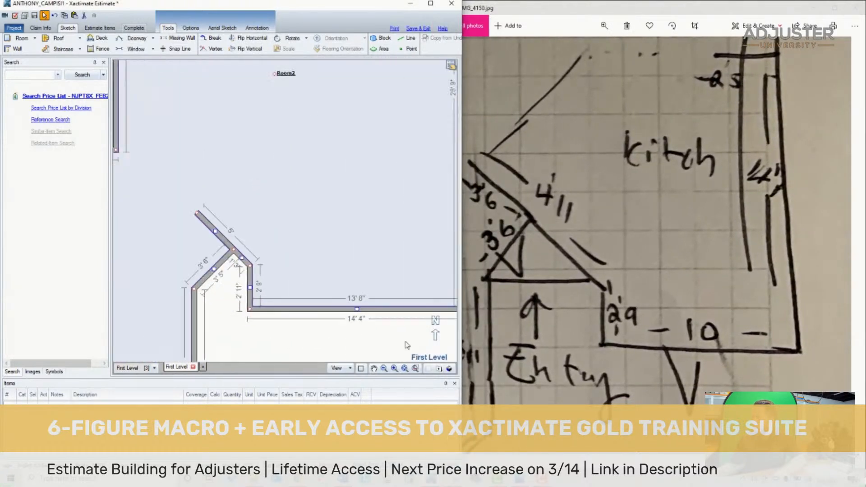
{"action": "left_click_drag", "start_coordinate": [695, 324], "coordinate": [648, 328]}
{"action": "left_click", "coordinate": [386, 202]}
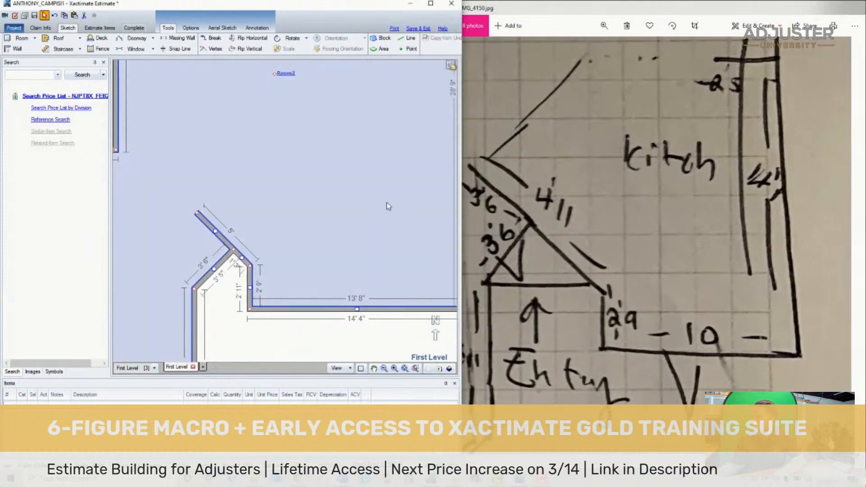
{"action": "scroll", "coordinate": [390, 227], "scroll_direction": "down", "scroll_amount": 2}
{"action": "left_click_drag", "start_coordinate": [424, 142], "coordinate": [391, 142]}
{"action": "left_click_drag", "start_coordinate": [391, 142], "coordinate": [391, 142]}
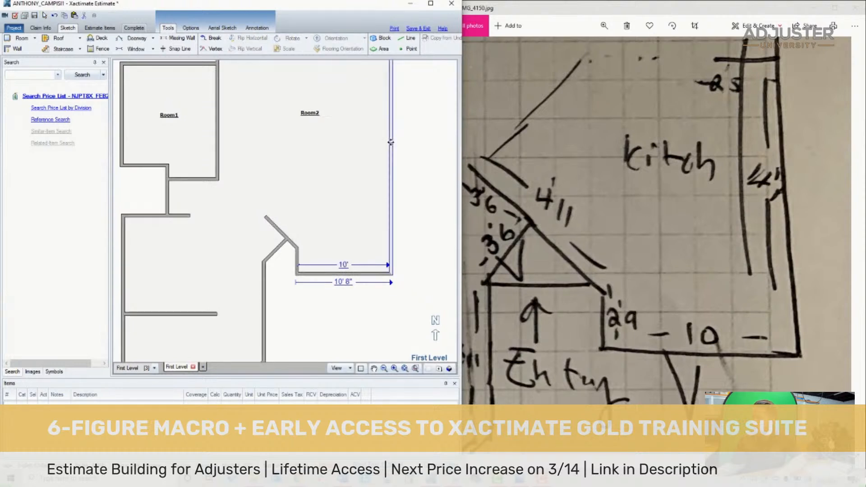
{"action": "left_click", "coordinate": [334, 190]}
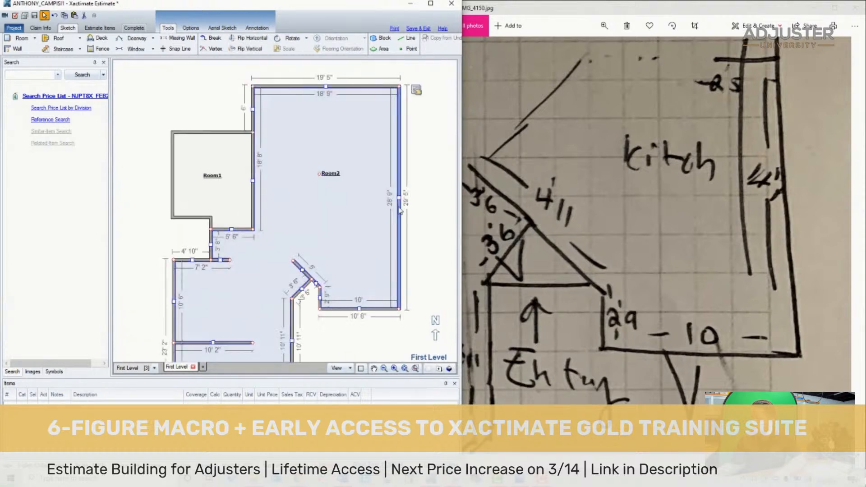
- Move Room2's top wall up until the right exterior wall measures 31' 2" inside, as on the hand-drawn plan
{"action": "left_click_drag", "start_coordinate": [781, 200], "coordinate": [749, 303]}
{"action": "left_click_drag", "start_coordinate": [731, 220], "coordinate": [684, 207]}
{"action": "scroll", "coordinate": [793, 233], "scroll_direction": "down", "scroll_amount": 3}
{"action": "left_click_drag", "start_coordinate": [762, 236], "coordinate": [702, 264]}
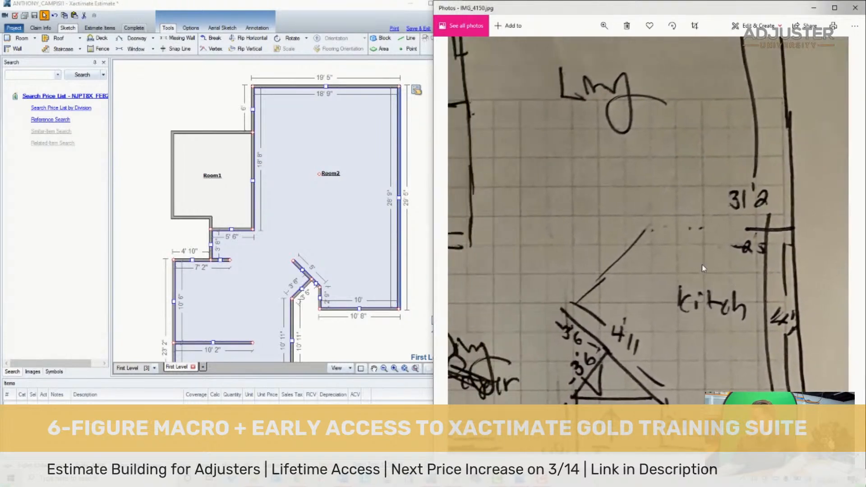
{"action": "scroll", "coordinate": [769, 261], "scroll_direction": "down", "scroll_amount": 2}
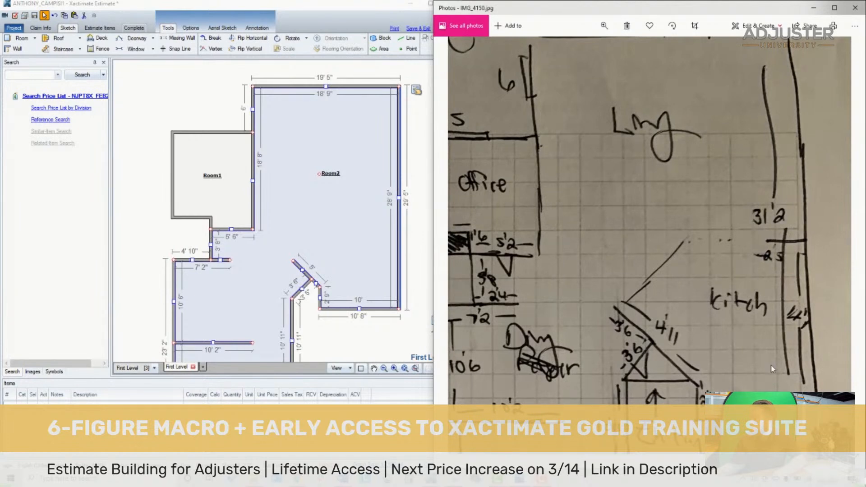
{"action": "scroll", "coordinate": [811, 316], "scroll_direction": "up", "scroll_amount": 2}
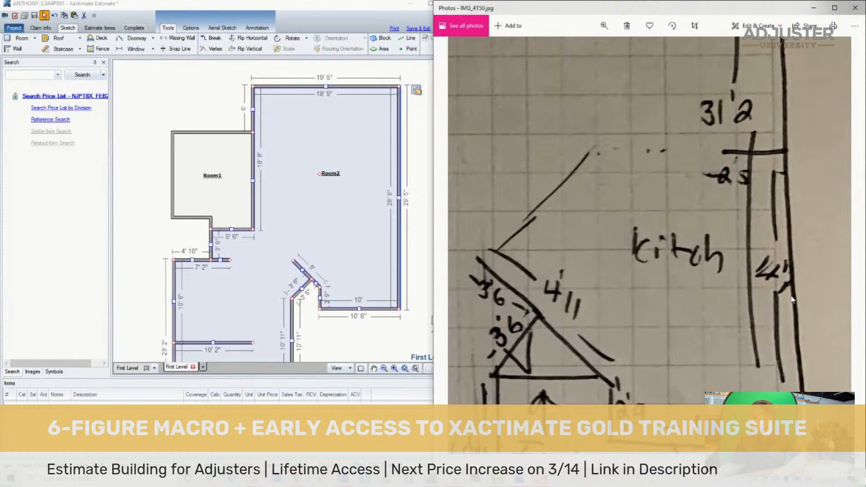
{"action": "scroll", "coordinate": [762, 334], "scroll_direction": "down", "scroll_amount": 2}
{"action": "left_click_drag", "start_coordinate": [680, 215], "coordinate": [648, 269]}
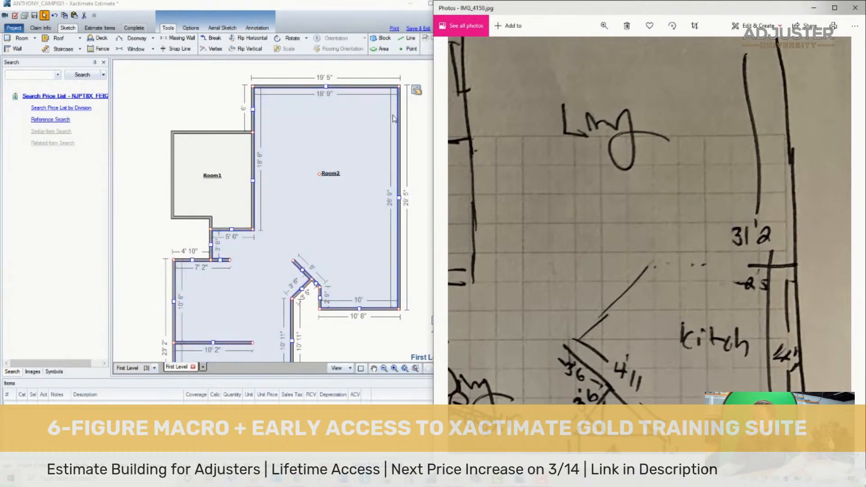
{"action": "mouse_move", "coordinate": [330, 88]}
{"action": "left_mouse_down"}
{"action": "mouse_move", "coordinate": [338, 68]}
{"action": "mouse_move", "coordinate": [341, 82]}
{"action": "left_mouse_up"}
{"action": "left_click", "coordinate": [332, 176]}
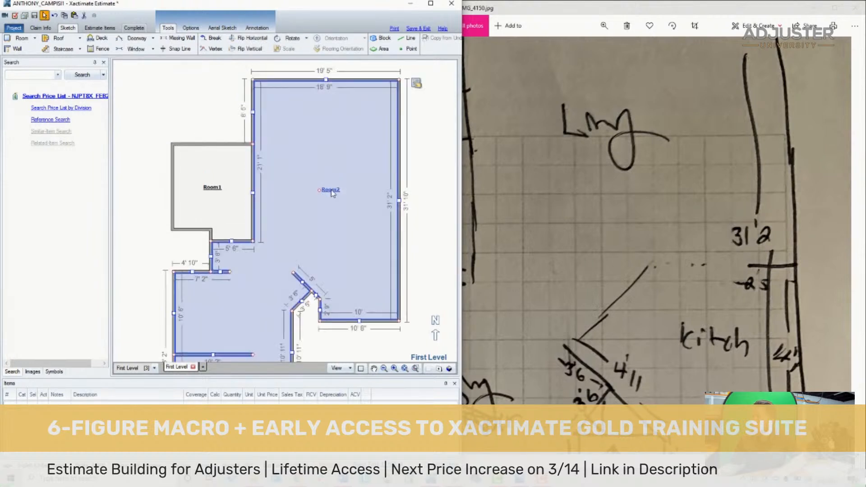
- Draw a horizontal stub wall about 3' 2" long inward from Room2's right exterior wall, between the living area and kitchen
{"action": "mouse_move", "coordinate": [657, 149]}
{"action": "left_mouse_down"}
{"action": "mouse_move", "coordinate": [708, 282]}
{"action": "mouse_move", "coordinate": [614, 142]}
{"action": "mouse_move", "coordinate": [697, 207]}
{"action": "left_mouse_up"}
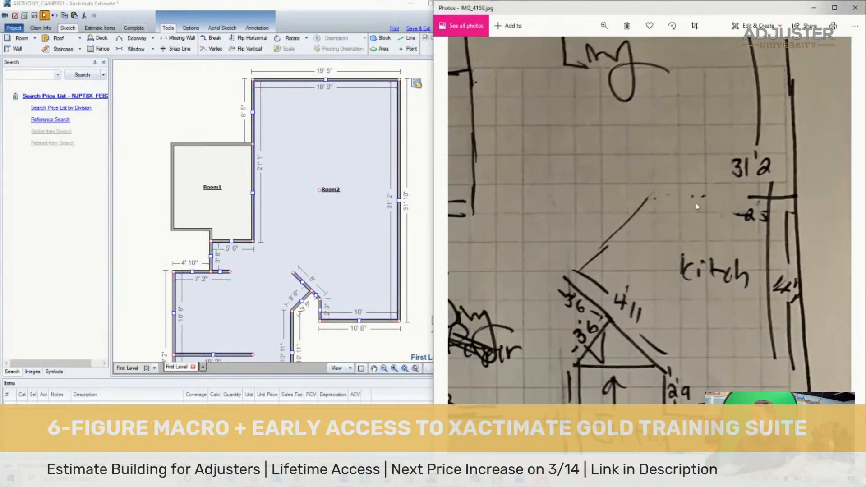
{"action": "left_click", "coordinate": [223, 343]}
{"action": "left_click", "coordinate": [6, 48]}
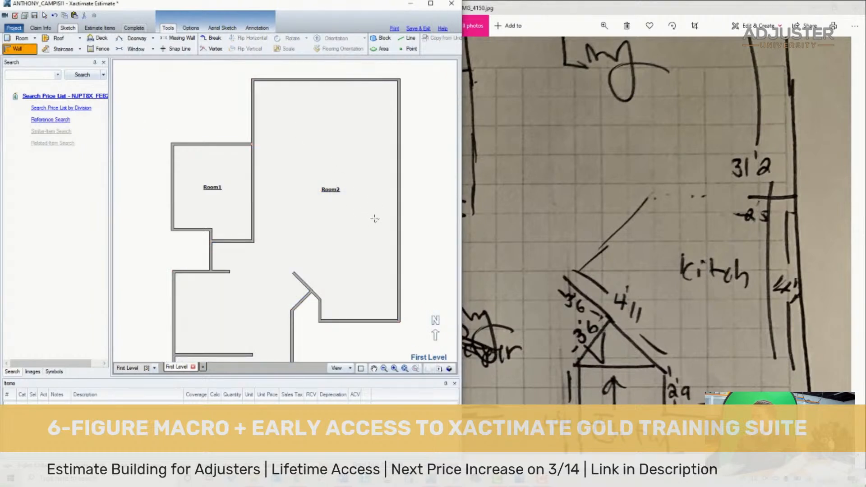
{"action": "scroll", "coordinate": [391, 224], "scroll_direction": "up", "scroll_amount": 3}
{"action": "left_click_drag", "start_coordinate": [350, 173], "coordinate": [416, 179]}
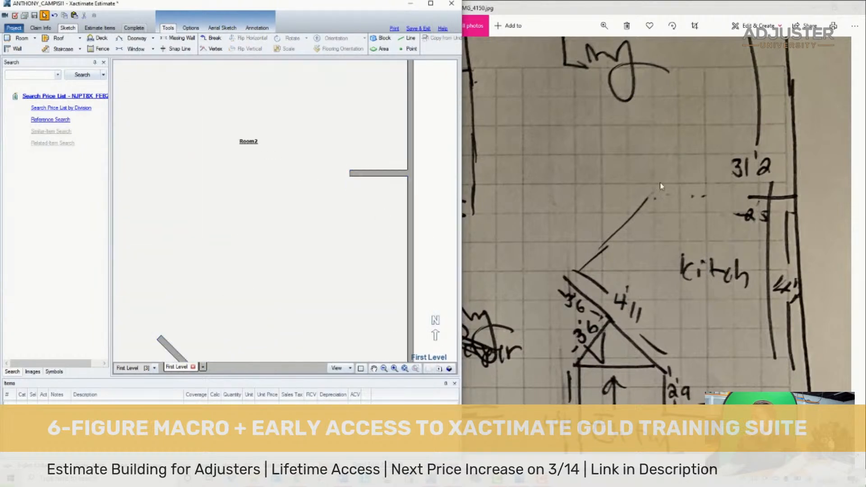
- Shorten the stub wall between the living area and kitchen to 2' 5" by pulling in its free end
{"action": "left_click", "coordinate": [764, 222]}
{"action": "left_click", "coordinate": [357, 174]}
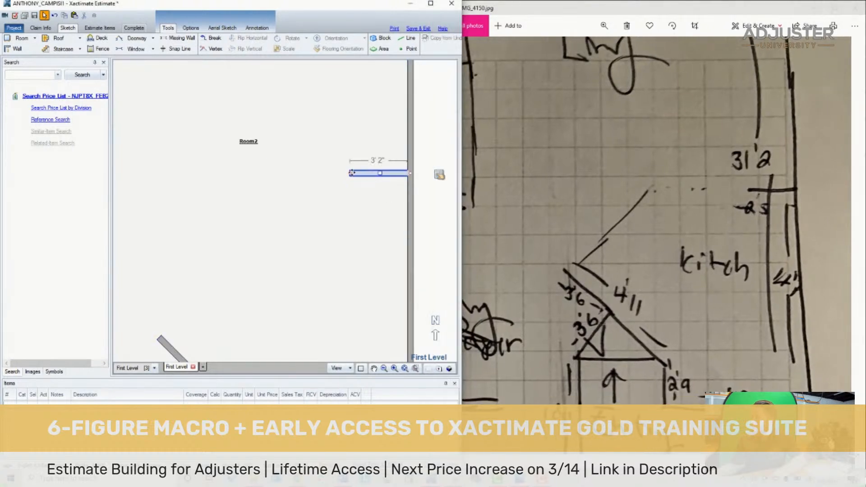
{"action": "left_click", "coordinate": [351, 174]}
{"action": "left_click", "coordinate": [358, 175]}
{"action": "left_click_drag", "start_coordinate": [350, 172], "coordinate": [364, 174]}
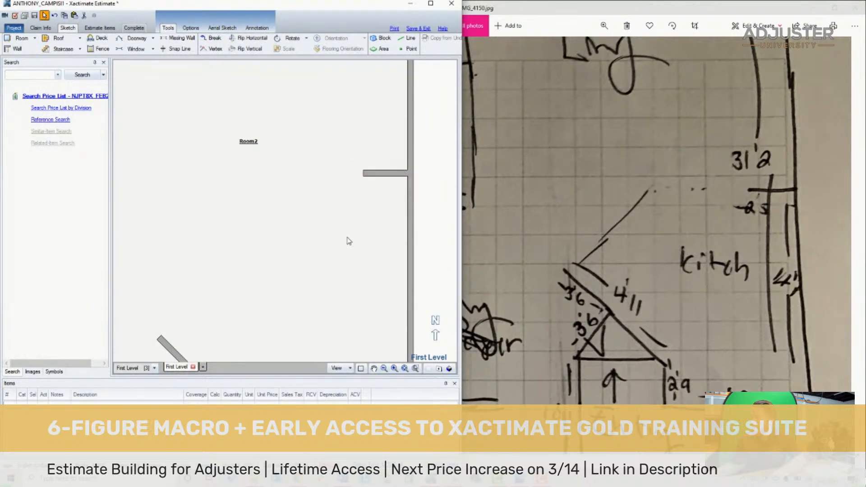
{"action": "left_click", "coordinate": [347, 248]}
{"action": "left_click", "coordinate": [795, 287]}
{"action": "scroll", "coordinate": [795, 287], "scroll_direction": "down", "scroll_amount": 1}
{"action": "left_click", "coordinate": [298, 271]}
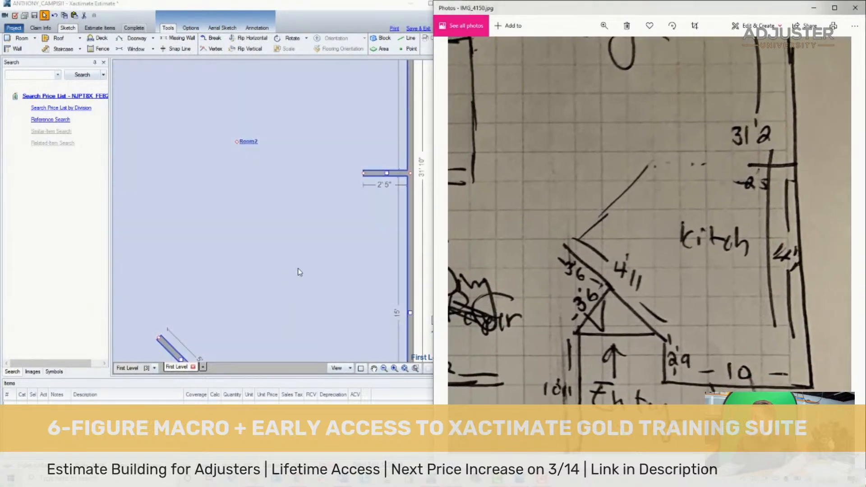
- Move the 2' 5" stub wall down until the kitchen-side stretch of the right exterior wall is 14' 3" long
{"action": "left_click_drag", "start_coordinate": [351, 155], "coordinate": [351, 166]}
{"action": "left_click", "coordinate": [303, 214]}
{"action": "left_click", "coordinate": [336, 198]}
{"action": "left_click", "coordinate": [328, 185]}
{"action": "left_click", "coordinate": [351, 168]}
{"action": "left_click", "coordinate": [340, 195]}
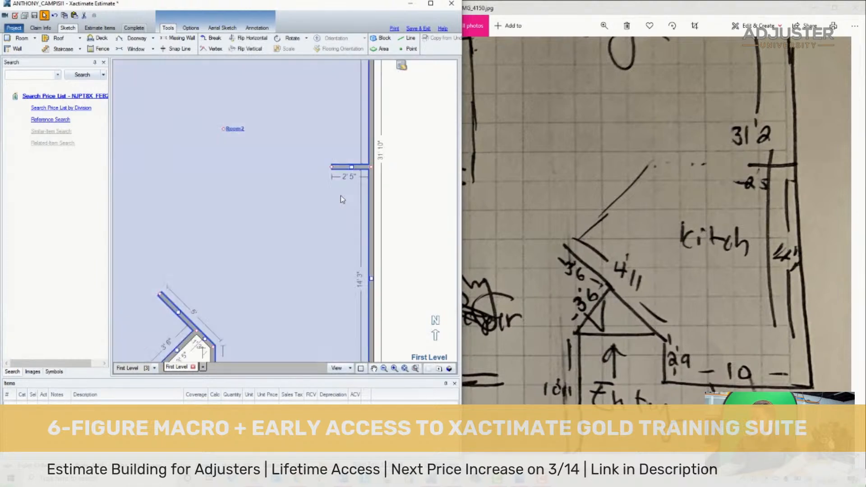
- Compare the whole first-level sketch with the hand-drawn plan, checking how the office, living, dining, kitchen and entry areas divide
{"action": "left_click", "coordinate": [404, 368]}
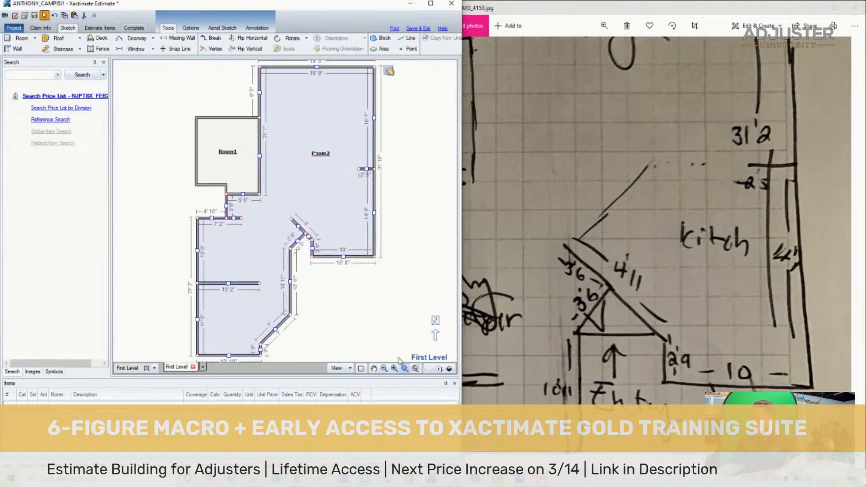
{"action": "left_click", "coordinate": [372, 318]}
{"action": "left_click", "coordinate": [602, 291]}
{"action": "scroll", "coordinate": [604, 292], "scroll_direction": "down", "scroll_amount": 5}
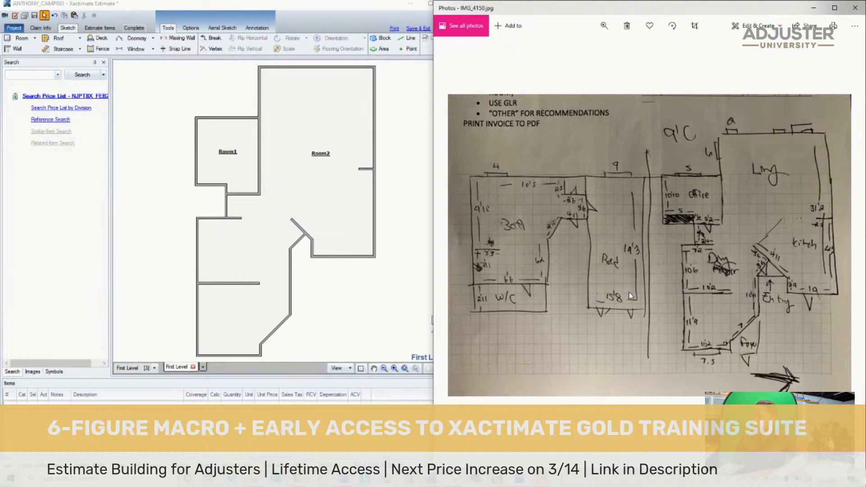
{"action": "left_click", "coordinate": [234, 186]}
{"action": "left_click", "coordinate": [310, 154]}
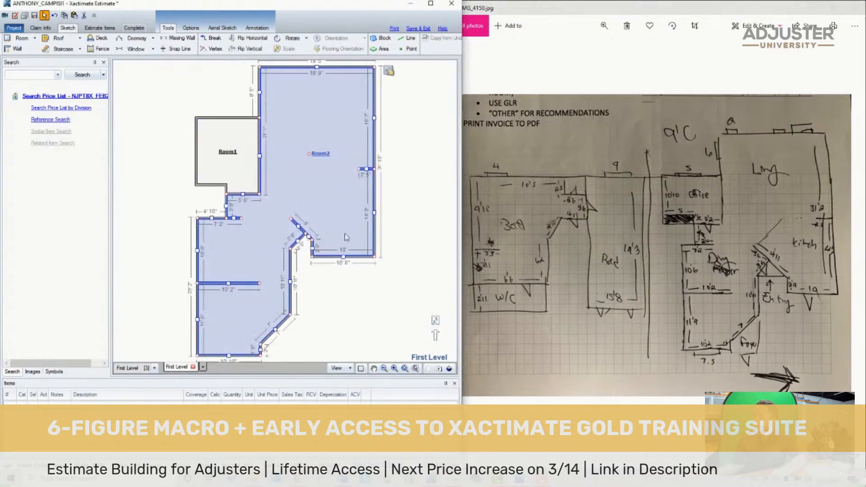
{"action": "left_click", "coordinate": [377, 313]}
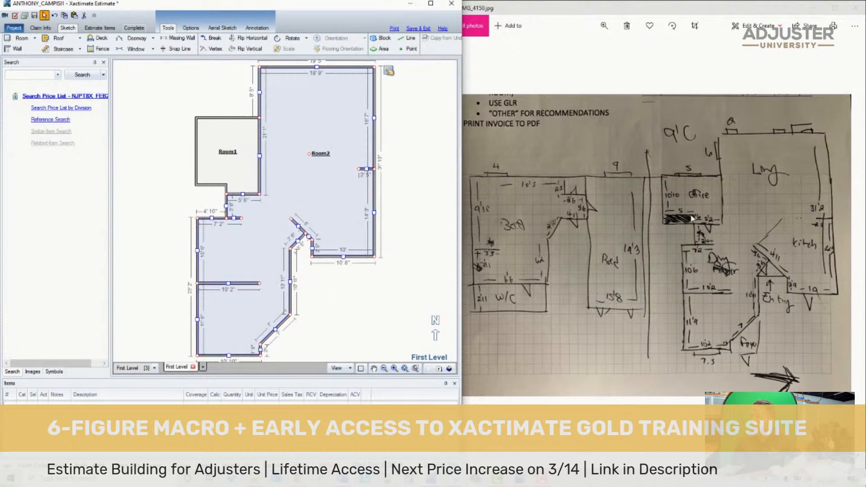
{"action": "left_click", "coordinate": [471, 200]}
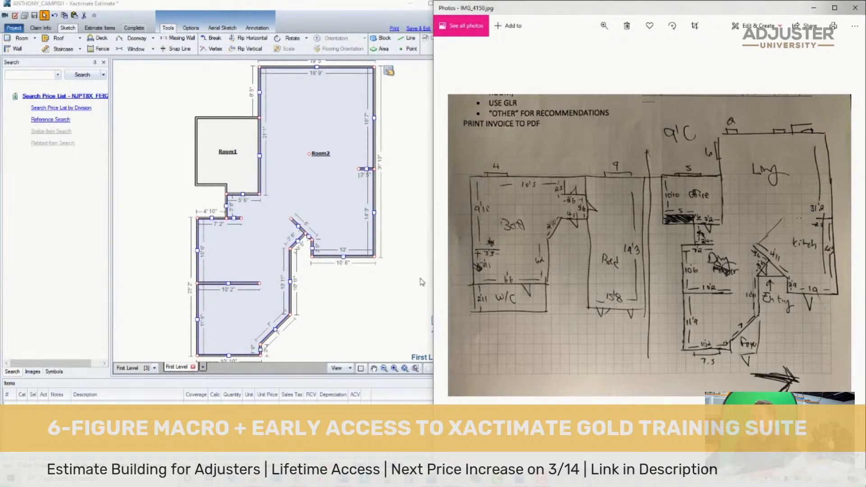
{"action": "left_click", "coordinate": [370, 265]}
{"action": "left_click", "coordinate": [731, 224]}
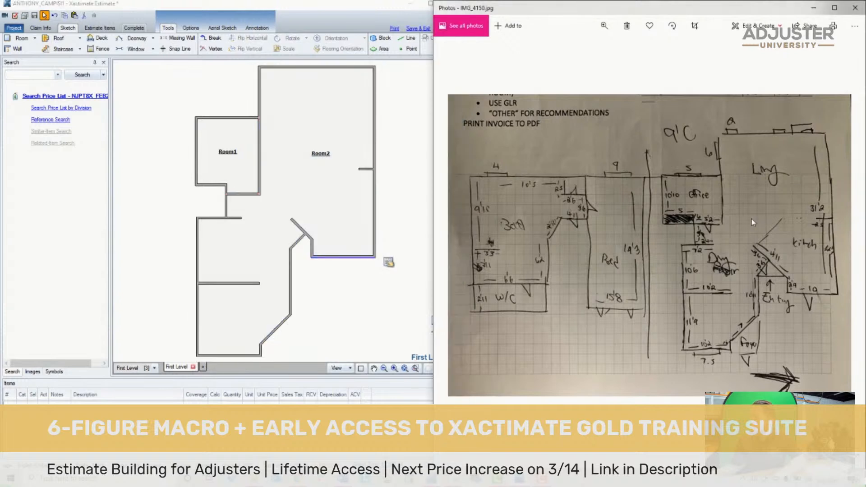
{"action": "left_click", "coordinate": [340, 152]}
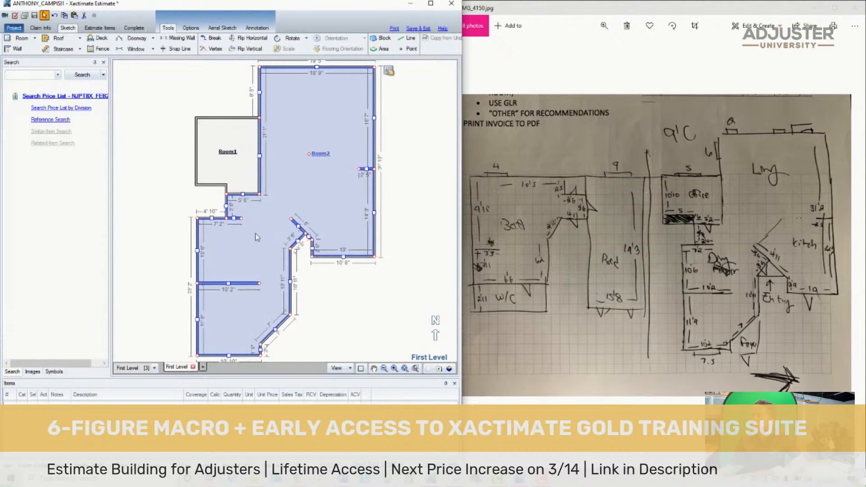
{"action": "left_click", "coordinate": [772, 183]}
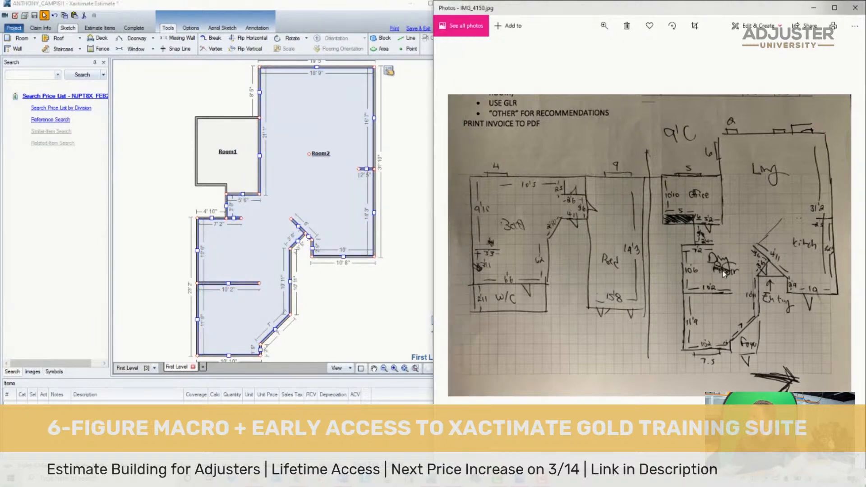
{"action": "scroll", "coordinate": [765, 169], "scroll_direction": "up", "scroll_amount": 3}
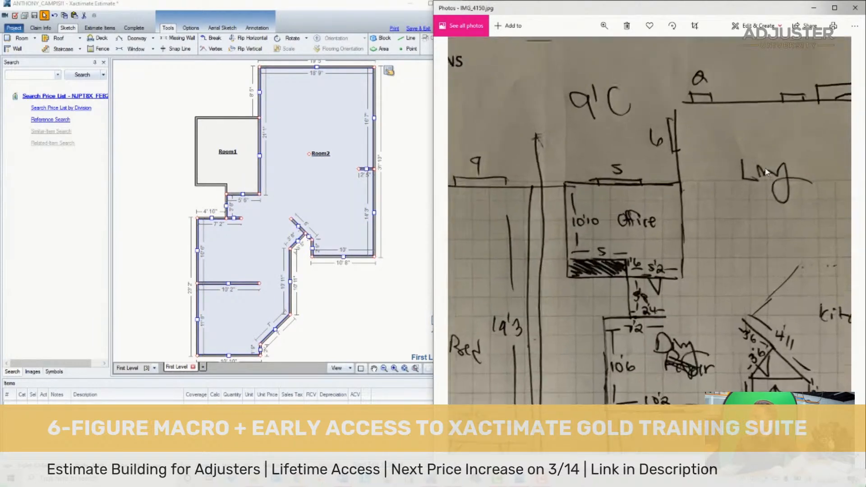
{"action": "left_click_drag", "start_coordinate": [694, 356], "coordinate": [624, 224]}
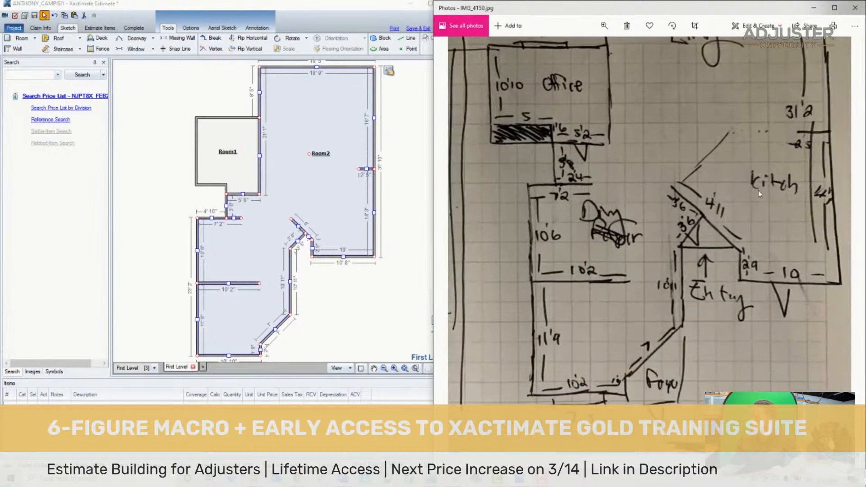
- Draw a diagonal wall about 14' long from the stub wall's free end to the upper end of the 5' diagonal wall, enclosing the kitchen
{"action": "left_click", "coordinate": [344, 285]}
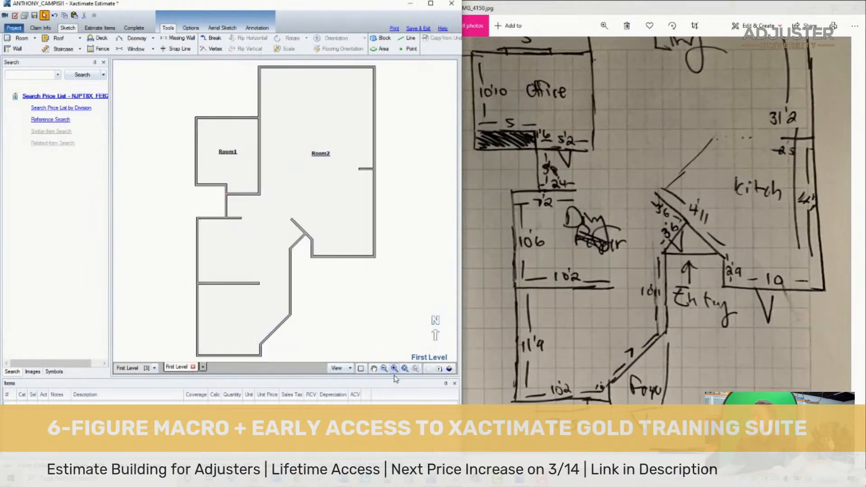
{"action": "left_click", "coordinate": [20, 51]}
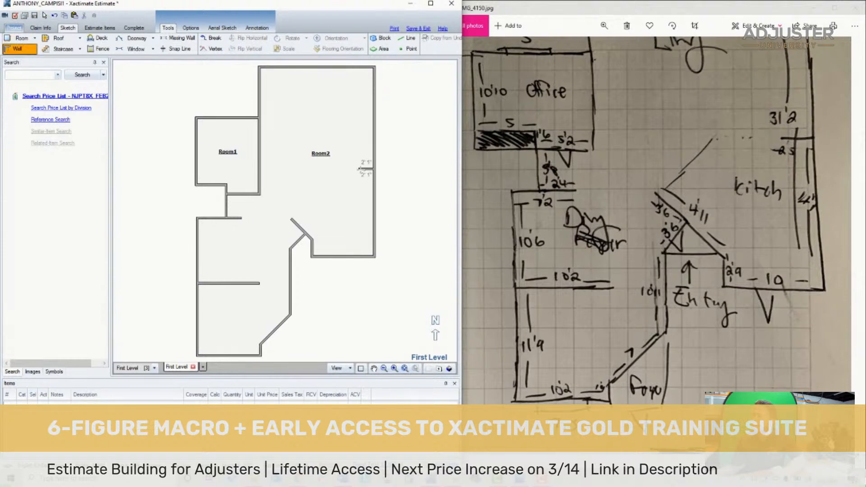
{"action": "left_click", "coordinate": [360, 170]}
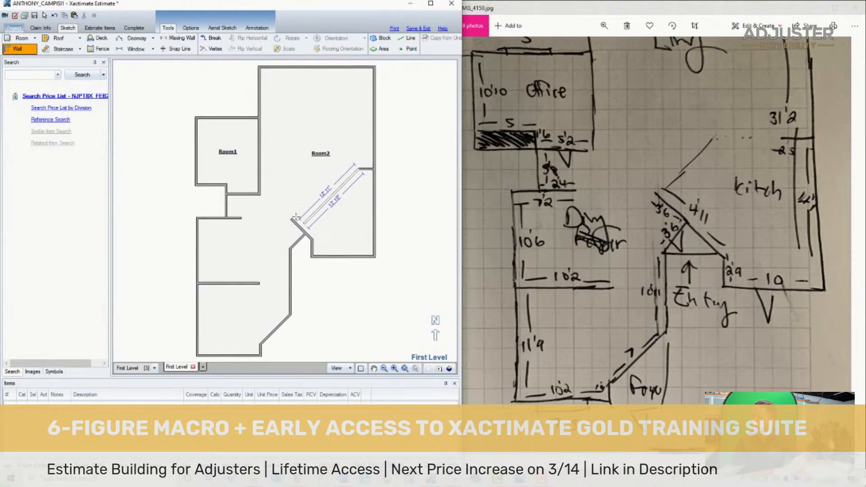
{"action": "scroll", "coordinate": [292, 219], "scroll_direction": "up", "scroll_amount": 3}
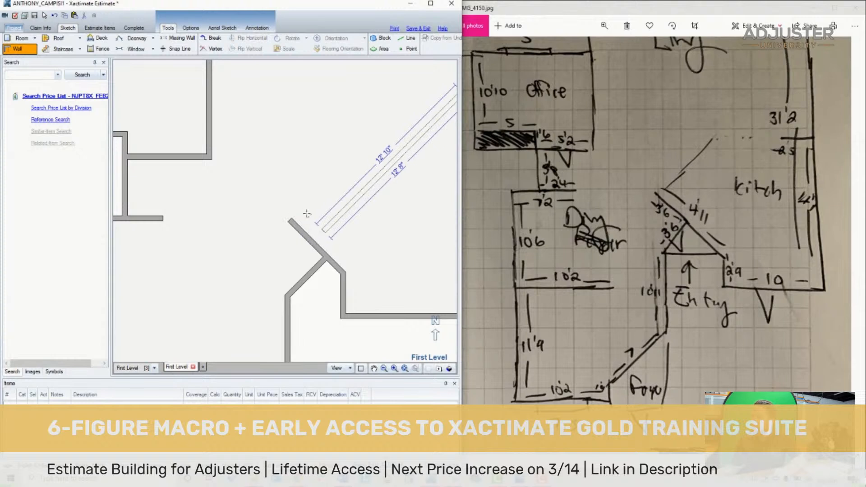
{"action": "scroll", "coordinate": [316, 207], "scroll_direction": "down", "scroll_amount": 2}
{"action": "scroll", "coordinate": [328, 204], "scroll_direction": "up", "scroll_amount": 1}
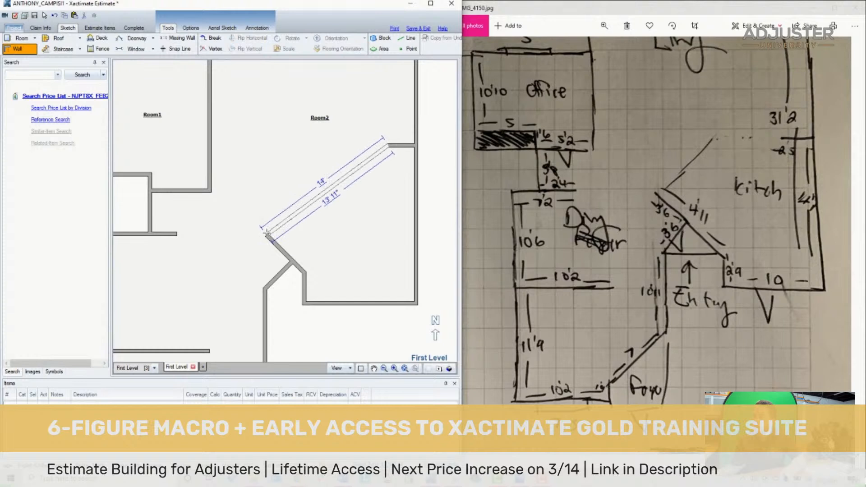
{"action": "left_click", "coordinate": [267, 233]}
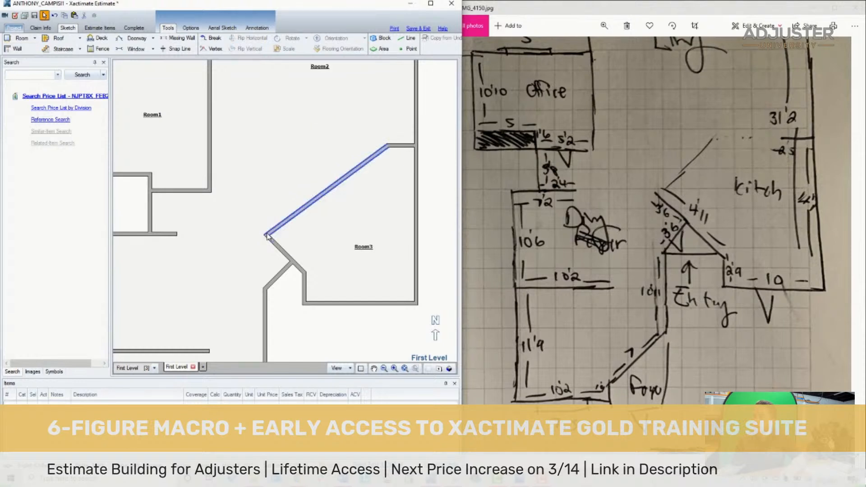
- Draw a diagonal wall from the office's lower-right corner to the upper end of the 5' diagonal wall, separating the living and dining areas
{"action": "scroll", "coordinate": [290, 228], "scroll_direction": "down", "scroll_amount": 3}
{"action": "scroll", "coordinate": [275, 268], "scroll_direction": "up", "scroll_amount": 2}
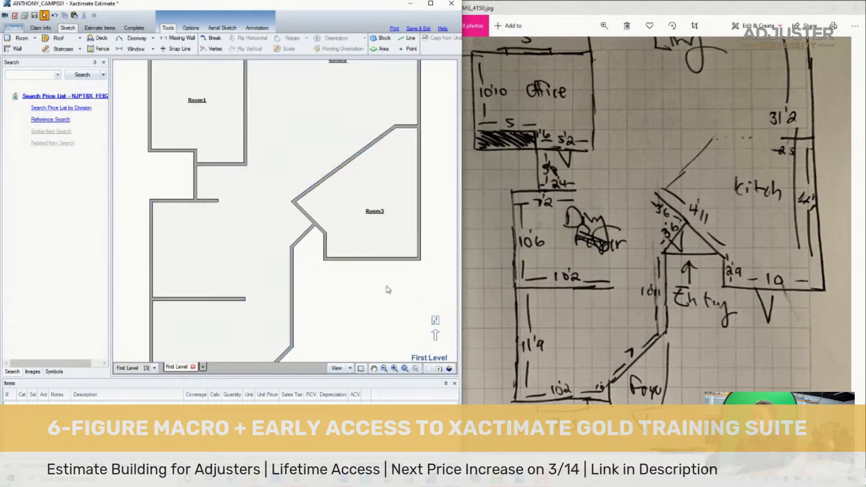
{"action": "left_click", "coordinate": [17, 49]}
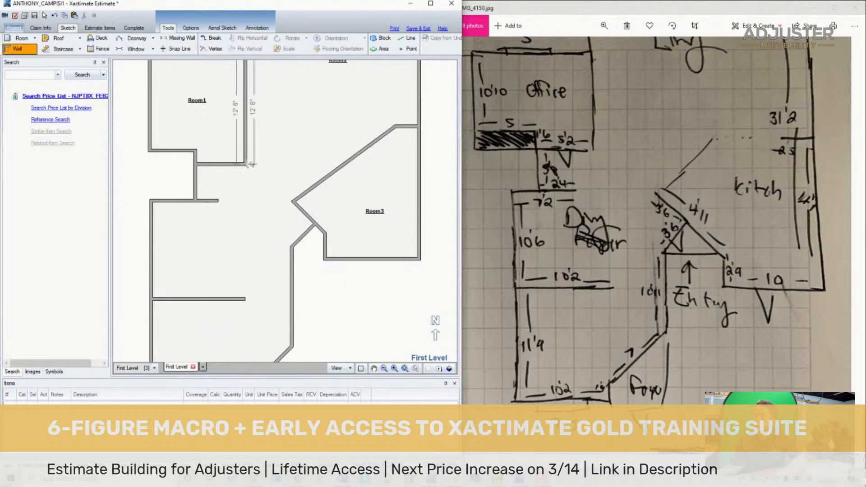
{"action": "left_click", "coordinate": [307, 194]}
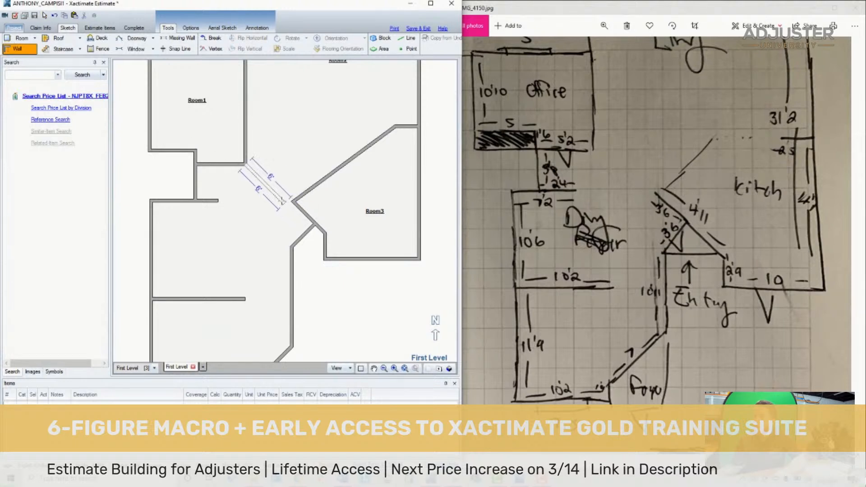
{"action": "left_click_drag", "start_coordinate": [333, 221], "coordinate": [293, 202]}
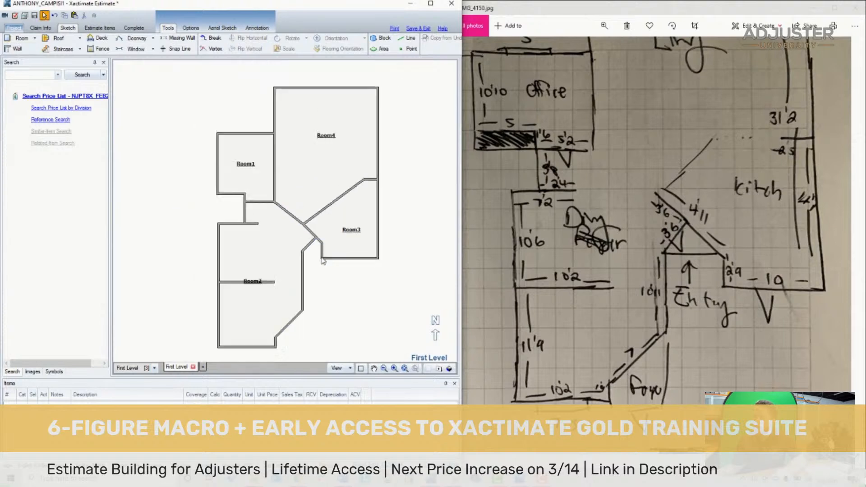
- Delete the diagonal divider between the living area and kitchen and the one between the living and dining areas
{"action": "scroll", "coordinate": [306, 231], "scroll_direction": "up", "scroll_amount": 2}
{"action": "left_click", "coordinate": [291, 217]}
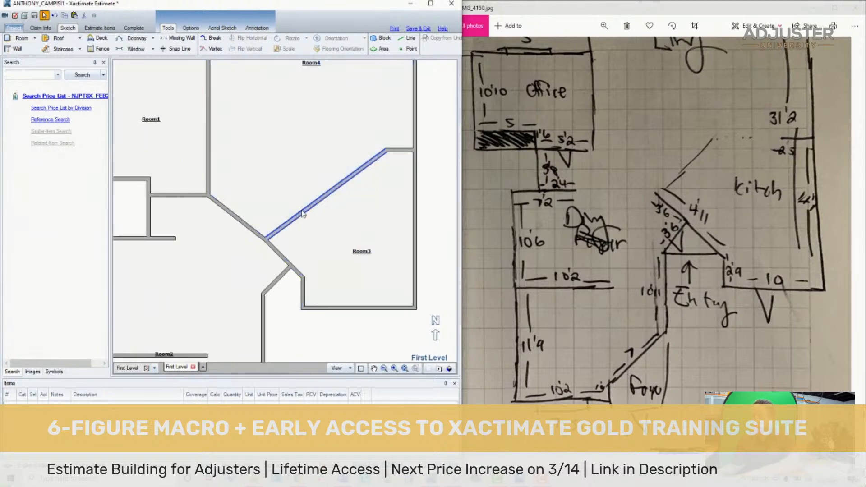
{"action": "key", "text": "Delete"}
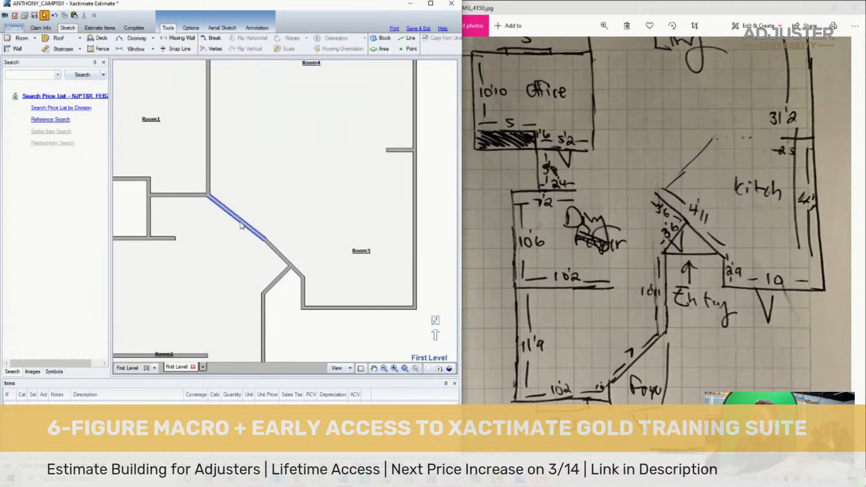
{"action": "left_click", "coordinate": [241, 223]}
{"action": "key", "text": "Delete"}
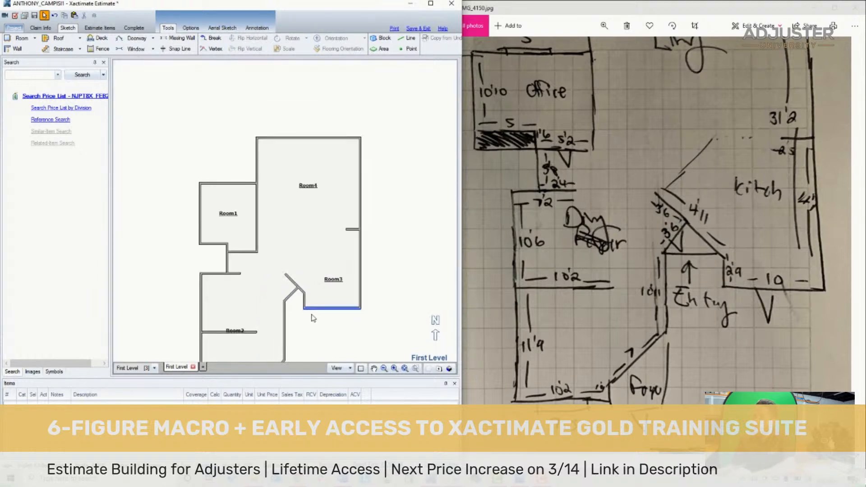
- Examine the foyer beside the 7' diagonal wall on the hand-drawn plan and compare it with the dining room's outline in the sketch
{"action": "left_click", "coordinate": [405, 369]}
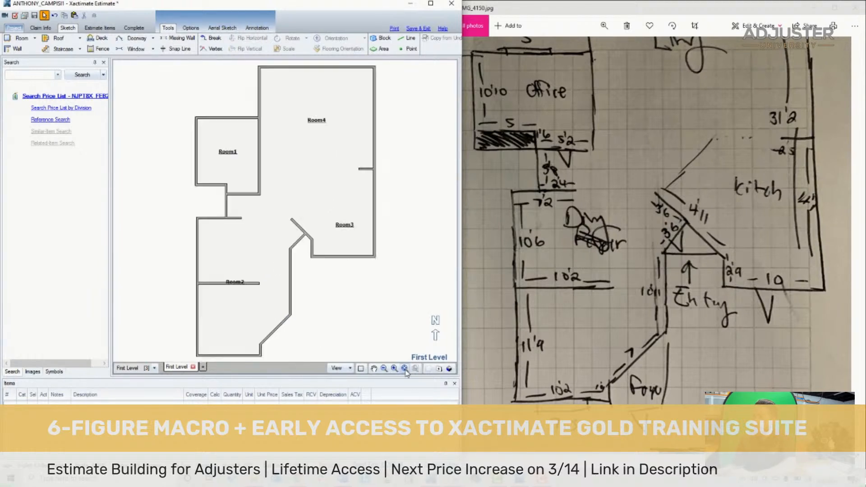
{"action": "left_click", "coordinate": [237, 267]}
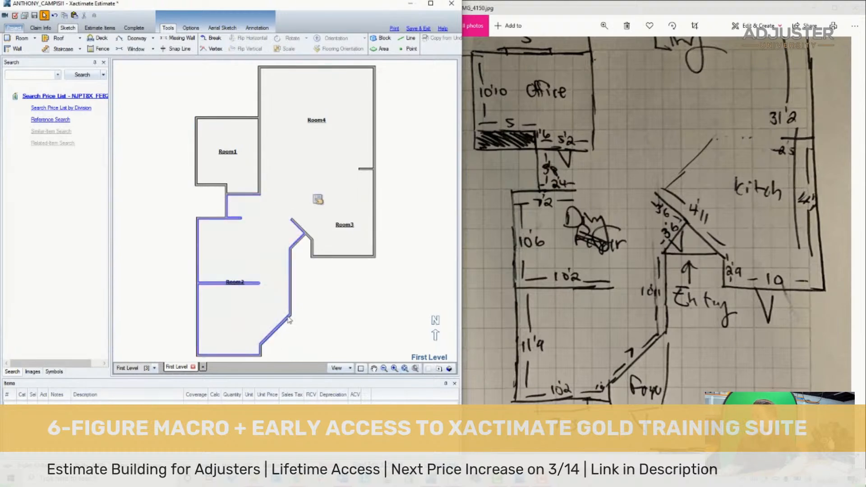
{"action": "scroll", "coordinate": [293, 335], "scroll_direction": "up", "scroll_amount": 2}
{"action": "left_click", "coordinate": [607, 398]}
{"action": "left_click_drag", "start_coordinate": [633, 397], "coordinate": [632, 356]}
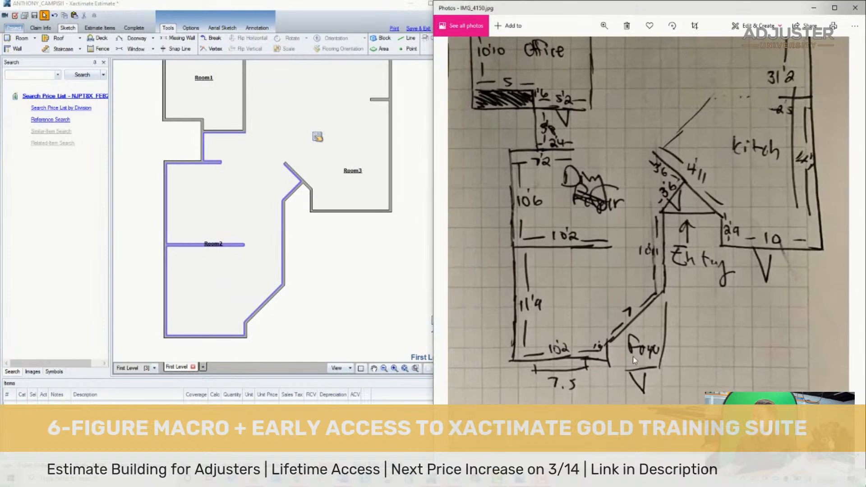
{"action": "scroll", "coordinate": [634, 356], "scroll_direction": "down", "scroll_amount": 5}
{"action": "scroll", "coordinate": [767, 350], "scroll_direction": "up", "scroll_amount": 1}
{"action": "scroll", "coordinate": [766, 349], "scroll_direction": "up", "scroll_amount": 6}
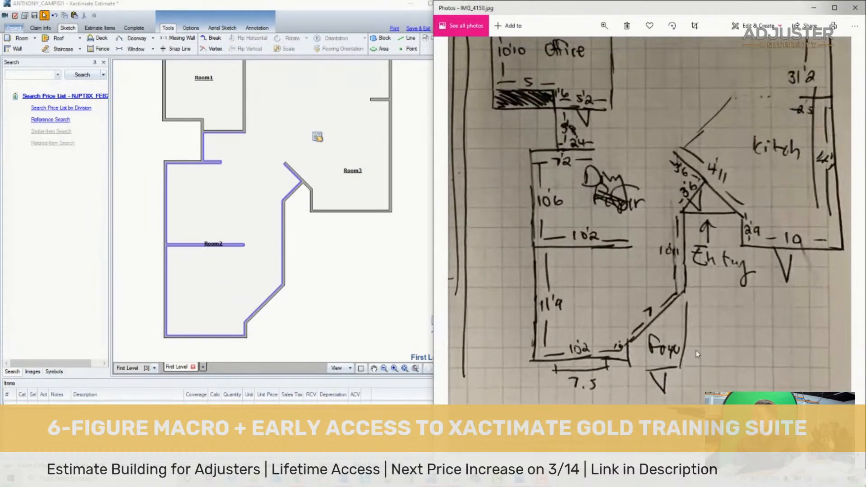
{"action": "scroll", "coordinate": [660, 333], "scroll_direction": "up", "scroll_amount": 1}
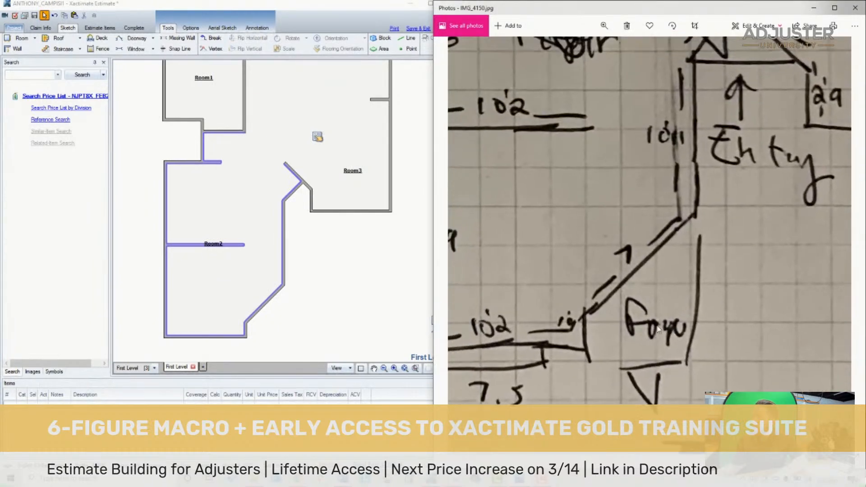
{"action": "scroll", "coordinate": [633, 341], "scroll_direction": "up", "scroll_amount": 2}
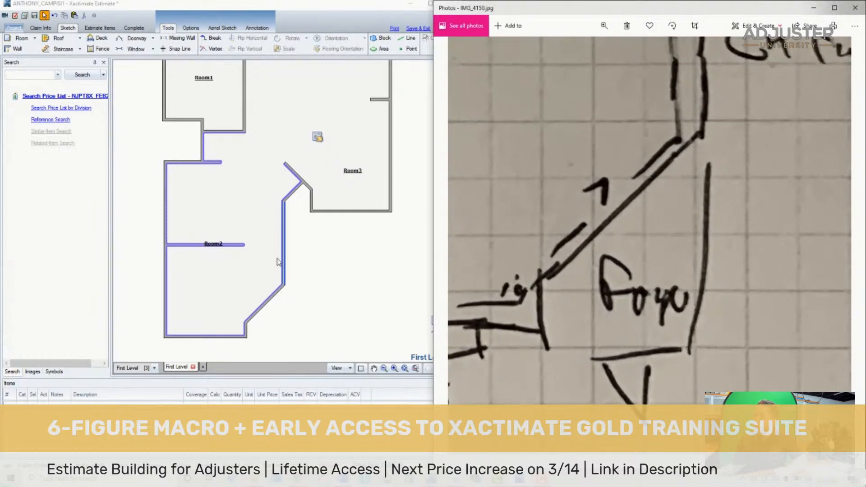
{"action": "left_click", "coordinate": [231, 265]}
{"action": "scroll", "coordinate": [648, 298], "scroll_direction": "down", "scroll_amount": 5}
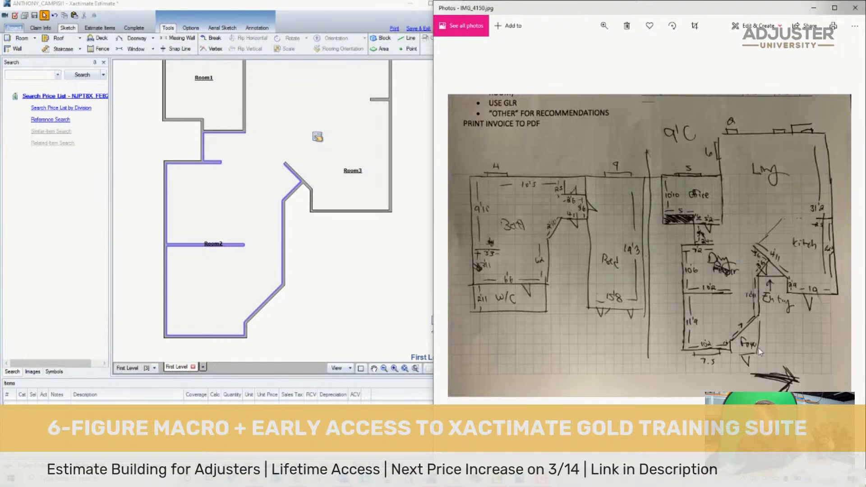
{"action": "scroll", "coordinate": [735, 344], "scroll_direction": "up", "scroll_amount": 4}
{"action": "left_click_drag", "start_coordinate": [738, 354], "coordinate": [722, 352]}
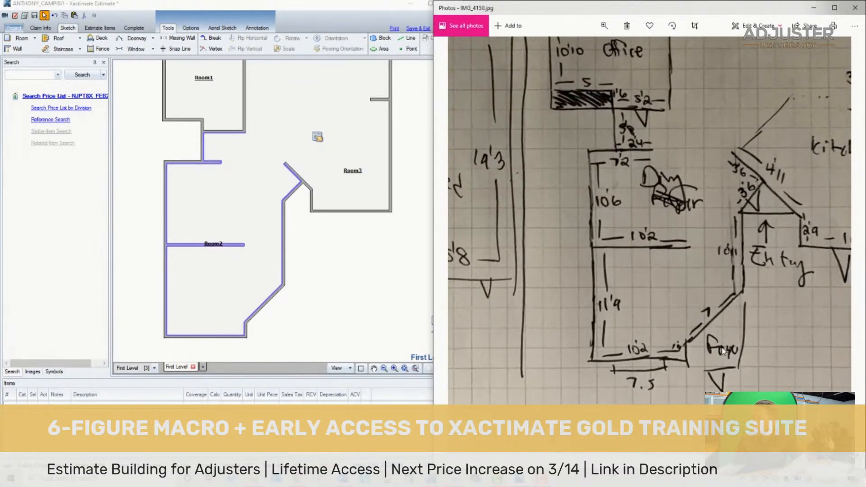
{"action": "left_click_drag", "start_coordinate": [741, 209], "coordinate": [683, 304]}
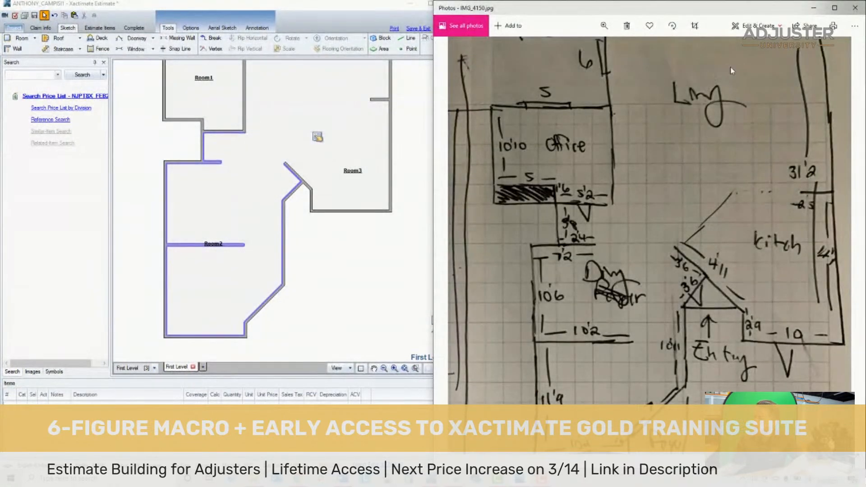
{"action": "left_click_drag", "start_coordinate": [662, 246], "coordinate": [643, 151]}
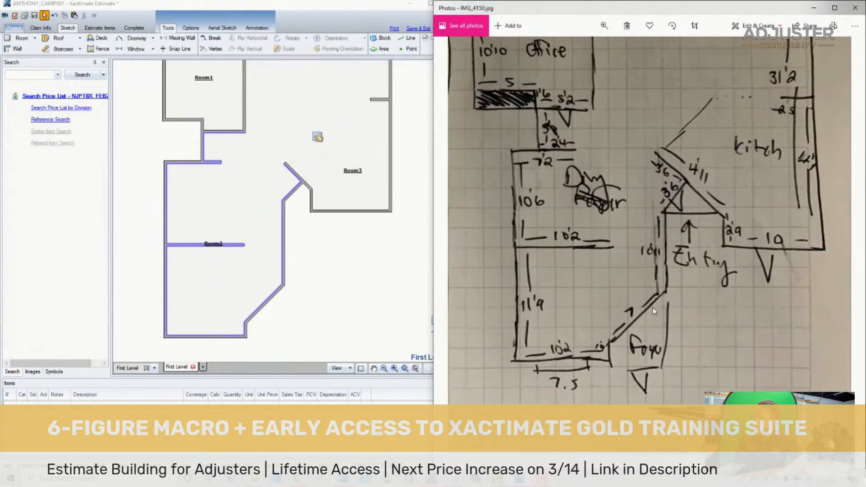
- Pull a parallel wall outward from the 7' diagonal wall to the dining room's lower-right corner, forming a narrow new room
{"action": "left_click", "coordinate": [248, 302]}
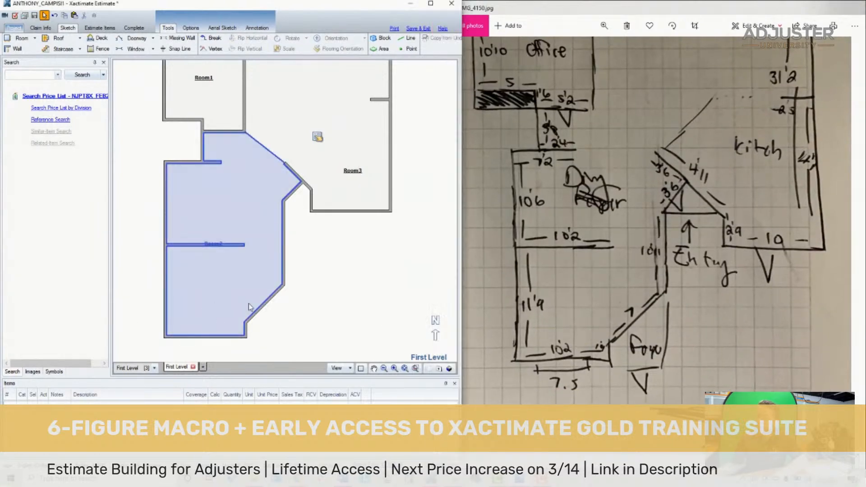
{"action": "left_click", "coordinate": [265, 304]}
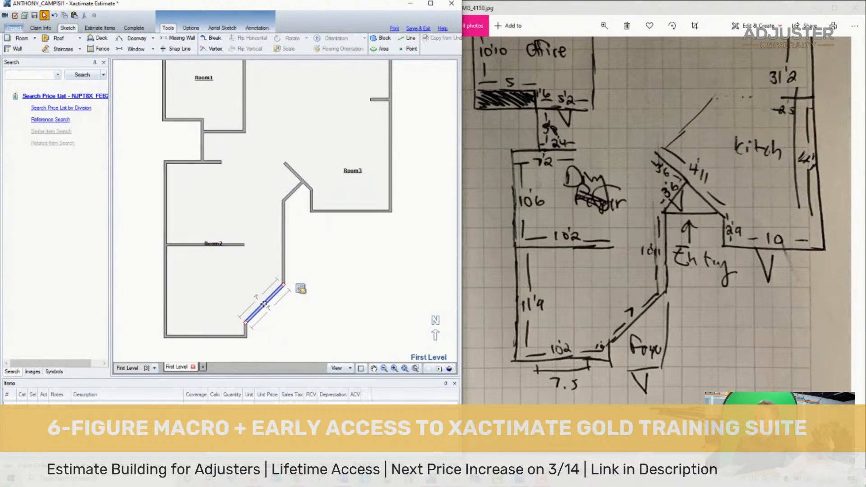
{"action": "left_click", "coordinate": [265, 304]}
{"action": "left_click_drag", "start_coordinate": [268, 317], "coordinate": [270, 311]}
{"action": "scroll", "coordinate": [272, 338], "scroll_direction": "up", "scroll_amount": 2}
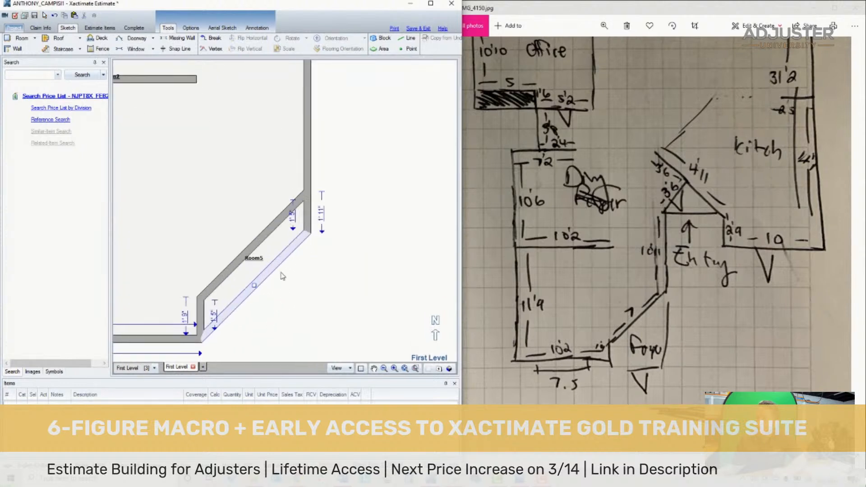
- Move the new room's outer corner straight down in line with the dining room's lower wall, squaring off the foyer
{"action": "left_click", "coordinate": [277, 265]}
{"action": "scroll", "coordinate": [278, 266], "scroll_direction": "down", "scroll_amount": 2}
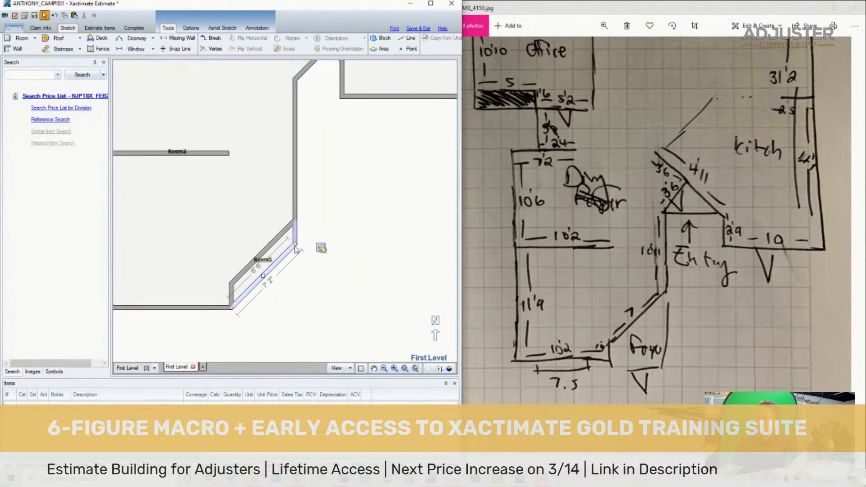
{"action": "left_click_drag", "start_coordinate": [296, 245], "coordinate": [295, 310]}
{"action": "key", "text": "Escape"}
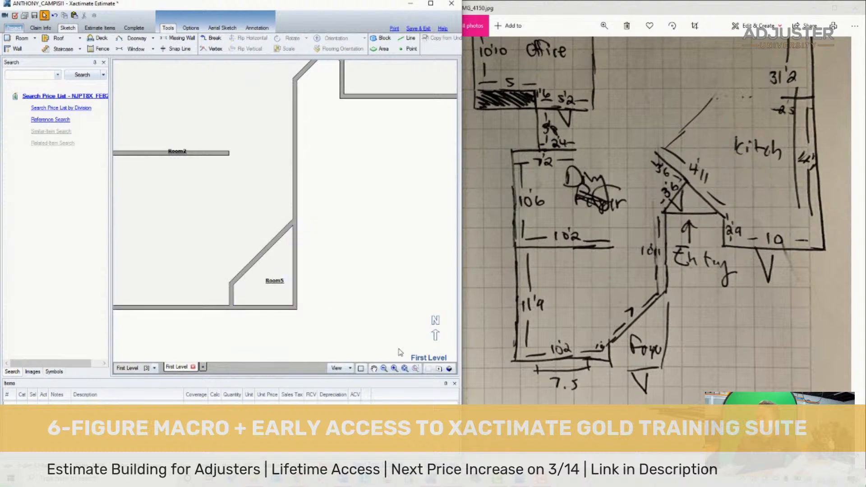
- Delete the 7' diagonal wall and the short stub below it so the foyer opens to the dining room
{"action": "left_click", "coordinate": [405, 369]}
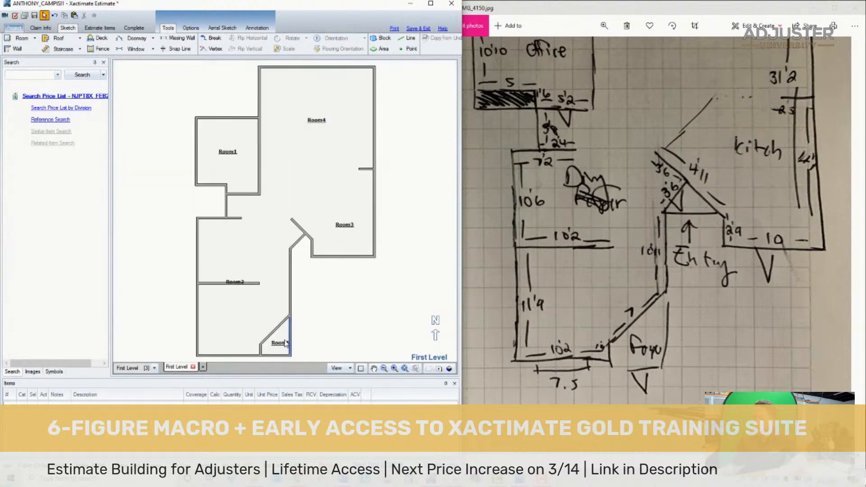
{"action": "left_click", "coordinate": [274, 330]}
{"action": "key", "text": "Delete"}
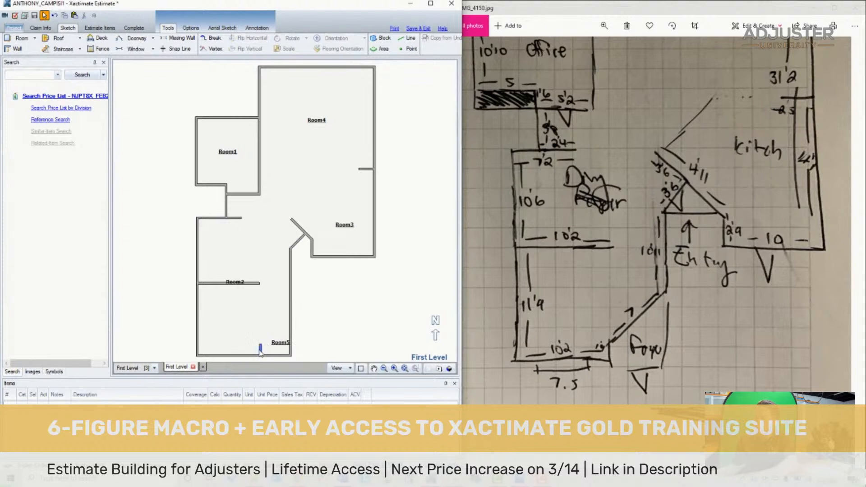
{"action": "left_click", "coordinate": [264, 336]}
- Name the small corner room Foyer/Entry and the large room next to it Dining Room 1
{"action": "double_click", "coordinate": [278, 343]}
{"action": "type", "text": "Foyer/Entry"}
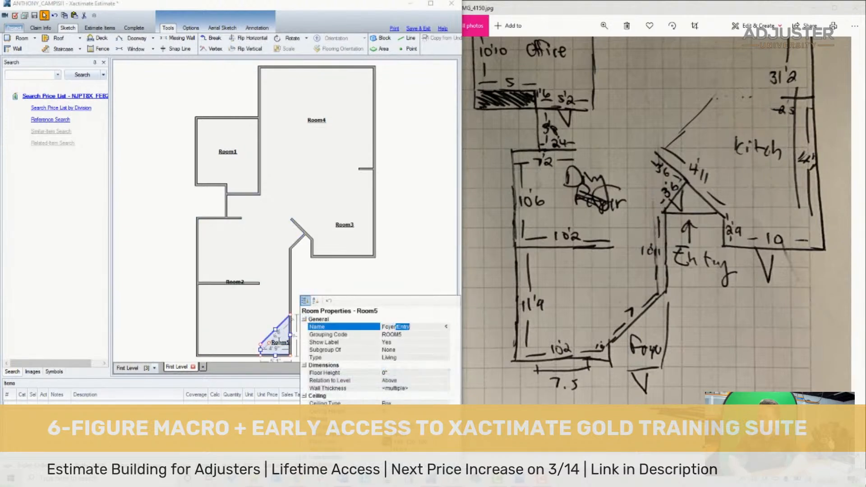
{"action": "key", "text": "Return"}
{"action": "left_click", "coordinate": [215, 310]}
{"action": "double_click", "coordinate": [215, 310]}
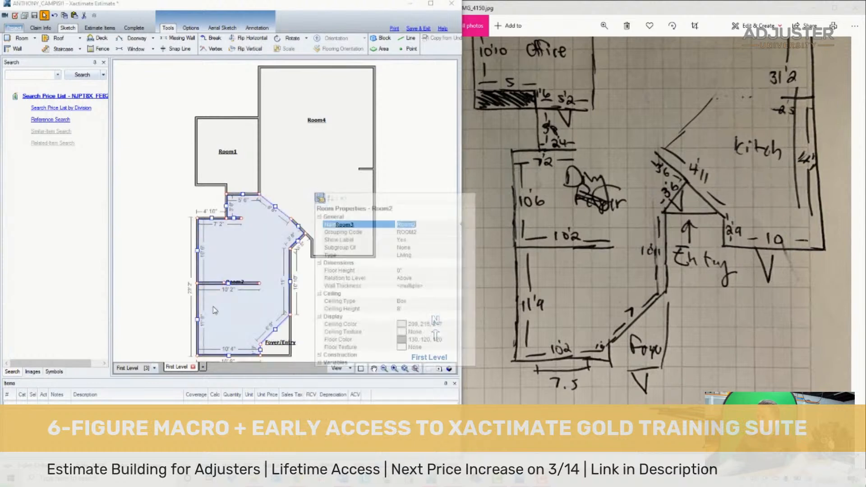
{"action": "type", "text": "Dining Room 1"}
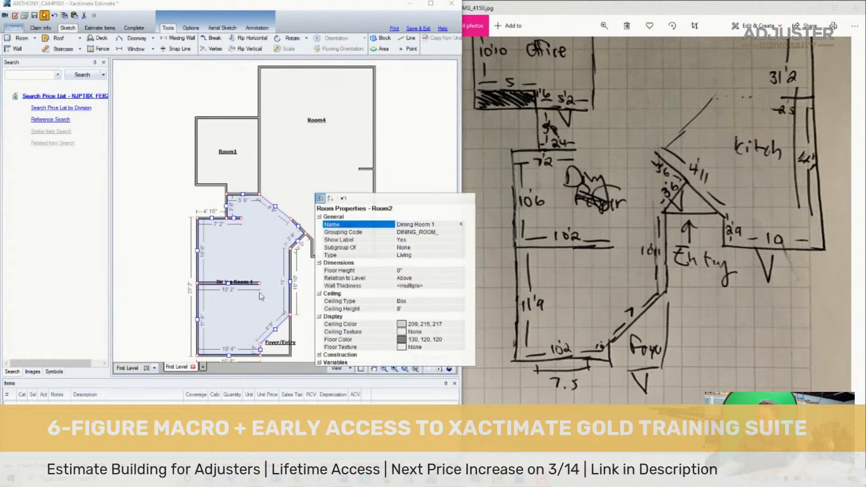
{"action": "key", "text": "Return"}
- Name the large upper room Living Room 1 and the room below it Kitchen
{"action": "double_click", "coordinate": [302, 132]}
{"action": "type", "text": "Living Room 1"}
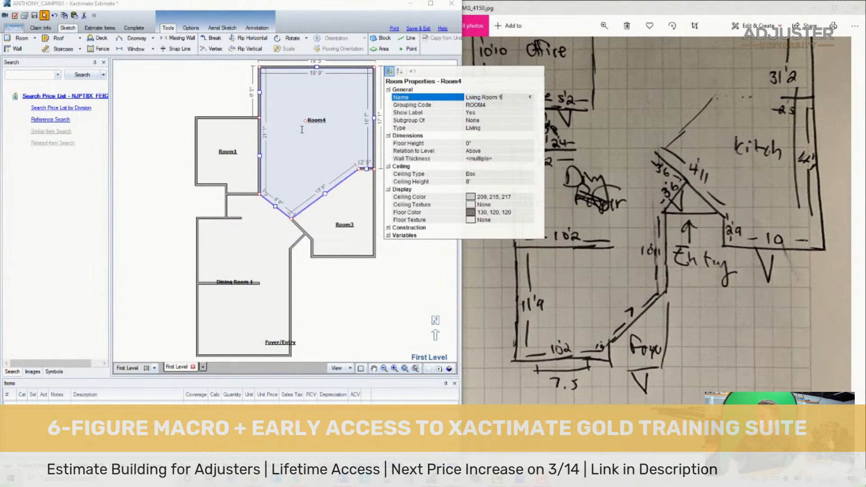
{"action": "key", "text": "Return"}
{"action": "double_click", "coordinate": [345, 226]}
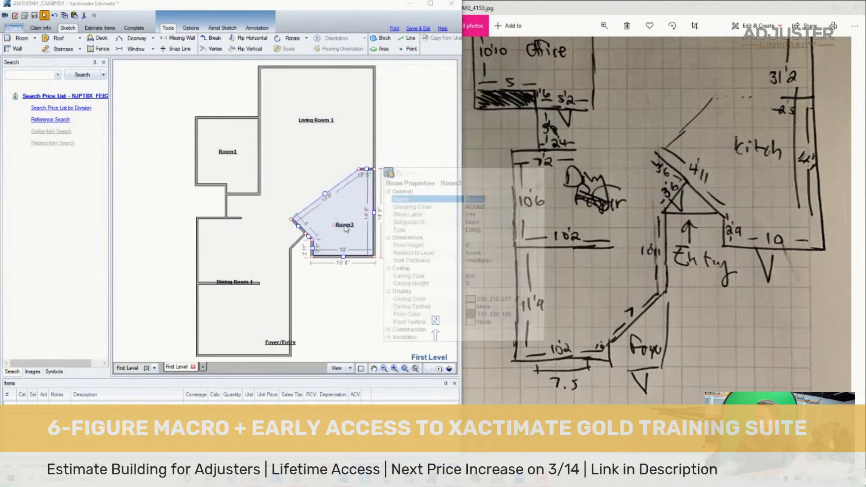
{"action": "type", "text": "Kitchen"}
{"action": "key", "text": "Return"}
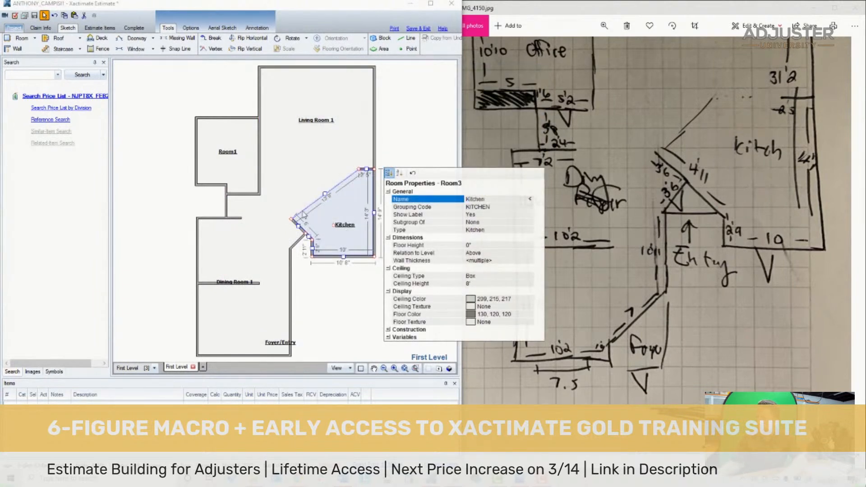
- Name the small room beside the living room Office
{"action": "double_click", "coordinate": [228, 153]}
{"action": "type", "text": "Office"}
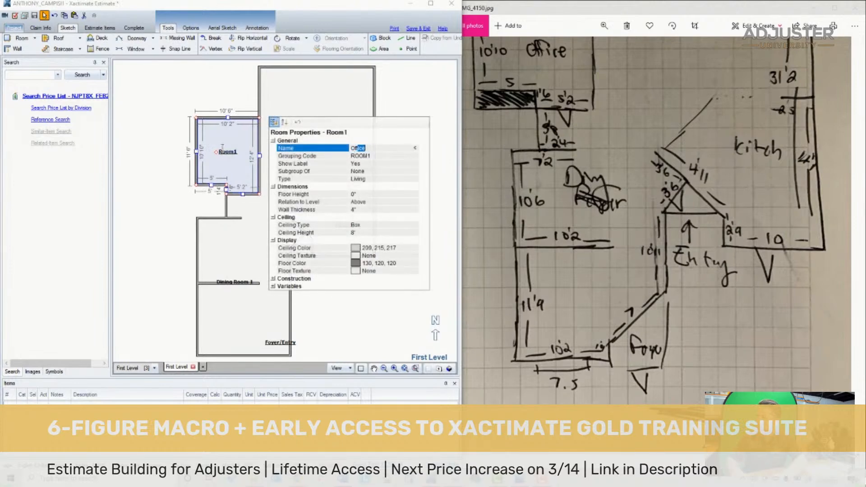
{"action": "key", "text": "Return"}
{"action": "left_click", "coordinate": [129, 172]}
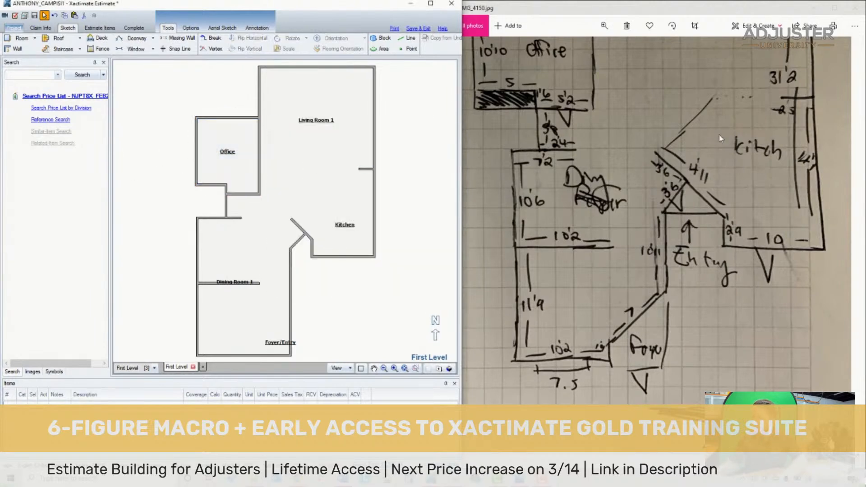
- Place an outward-swinging door near the middle of the Foyer/Entry's lower exterior wall, following the hand-drawn plan
{"action": "left_click_drag", "start_coordinate": [730, 130], "coordinate": [734, 277]}
{"action": "left_click", "coordinate": [187, 82]}
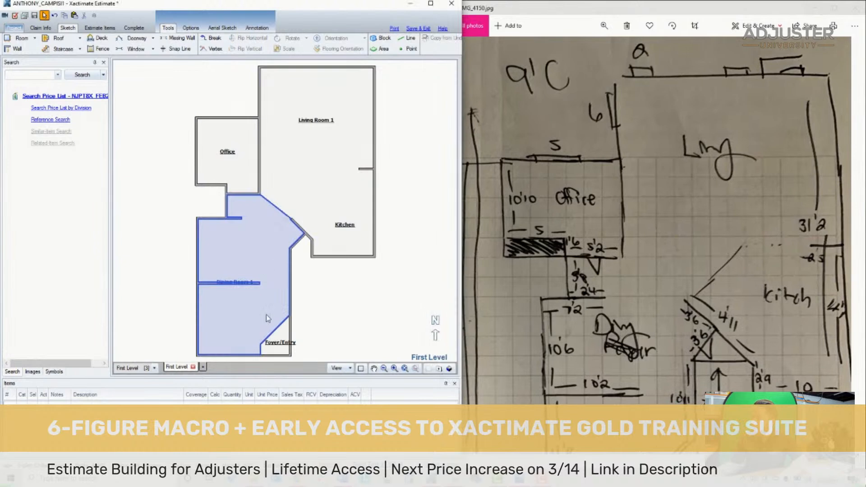
{"action": "scroll", "coordinate": [274, 311], "scroll_direction": "down", "scroll_amount": 2}
{"action": "scroll", "coordinate": [272, 334], "scroll_direction": "up", "scroll_amount": 3}
{"action": "key", "text": "d"}
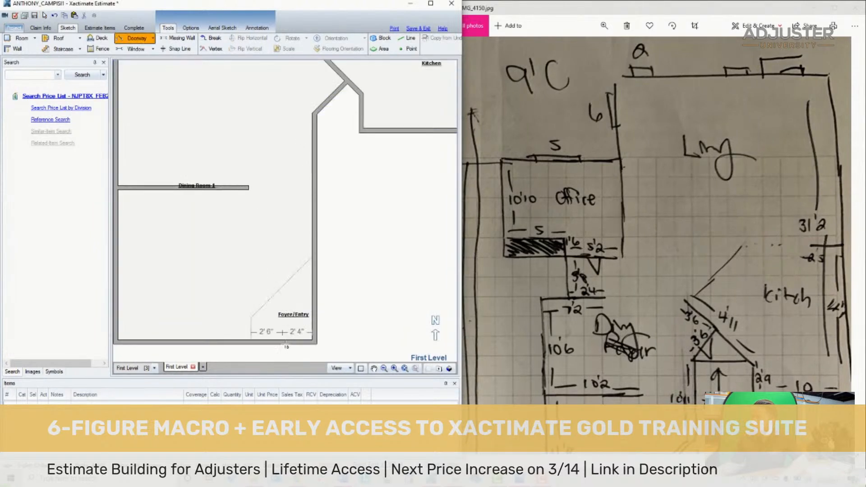
{"action": "left_click_drag", "start_coordinate": [614, 362], "coordinate": [608, 231]}
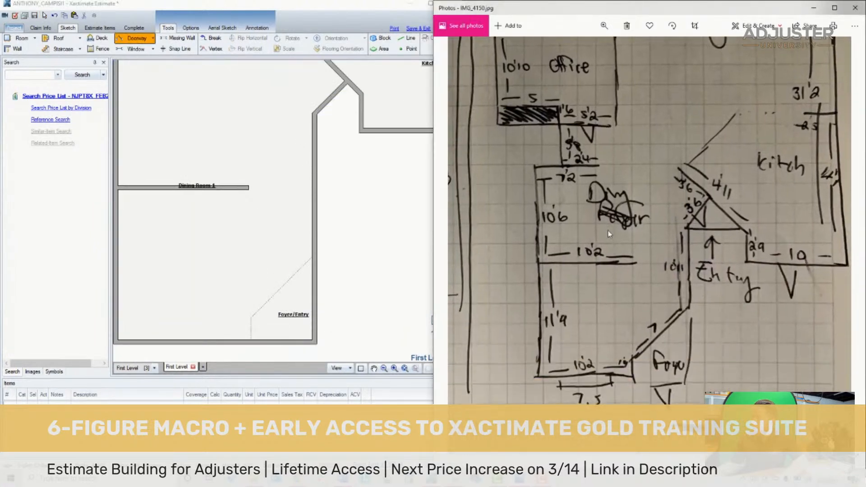
{"action": "left_click", "coordinate": [284, 343]}
{"action": "left_click", "coordinate": [284, 343]}
- Add a window to Dining Room 1's lower exterior wall beside the foyer and set its width to 7' 6"
{"action": "key", "text": "w"}
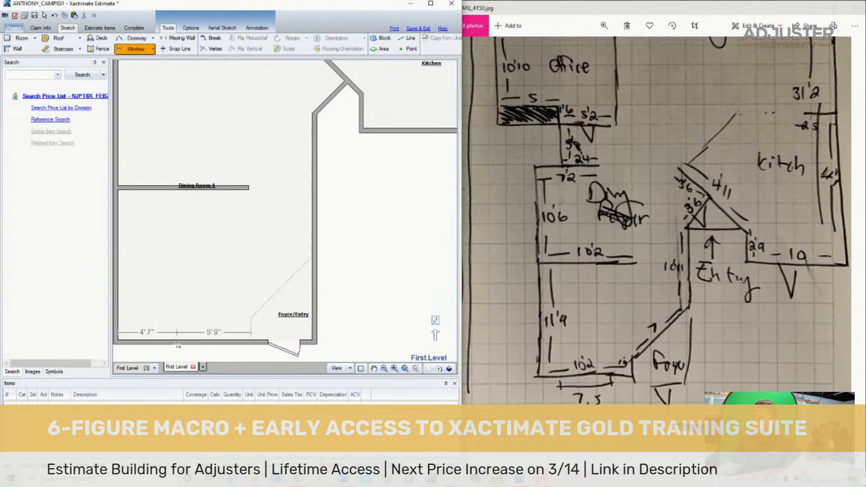
{"action": "left_click", "coordinate": [177, 343]}
{"action": "left_click", "coordinate": [178, 333]}
{"action": "type", "text": "7"}
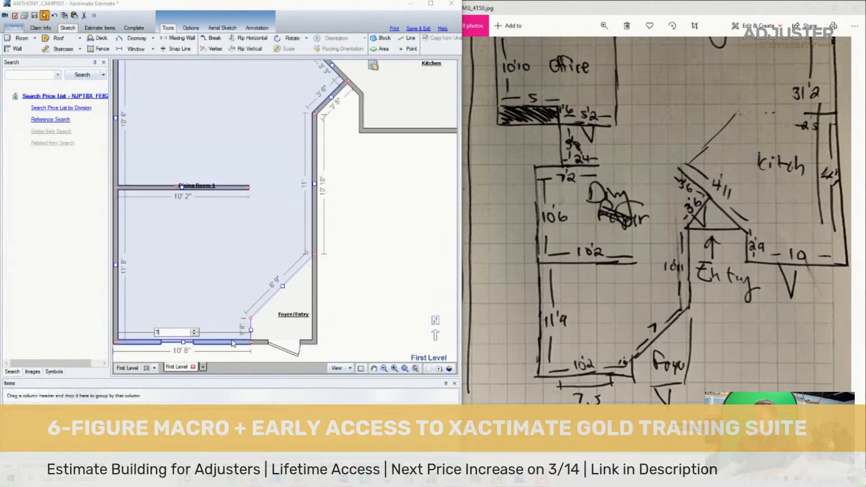
{"action": "type", "text": ".5"}
{"action": "key", "text": "Return"}
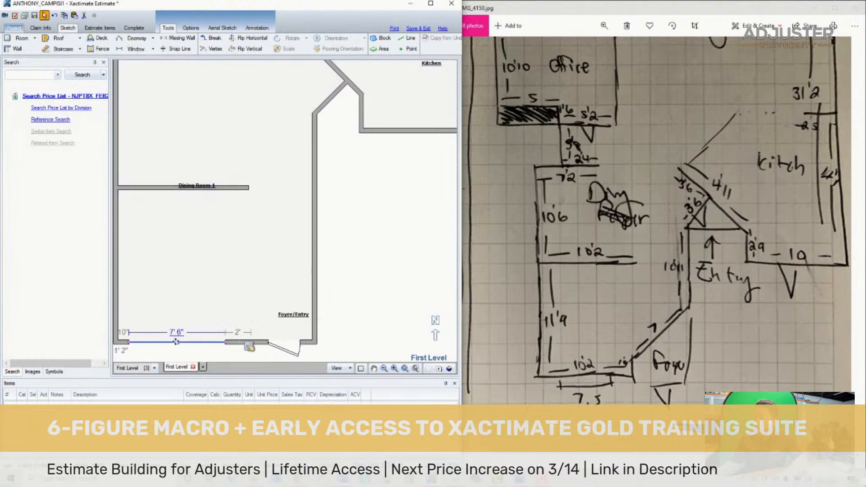
- Page back through the site photos to DSC04739.JPG to examine how the dining room's 10' 2" partition wall is built
{"action": "scroll", "coordinate": [189, 348], "scroll_direction": "down", "scroll_amount": 2}
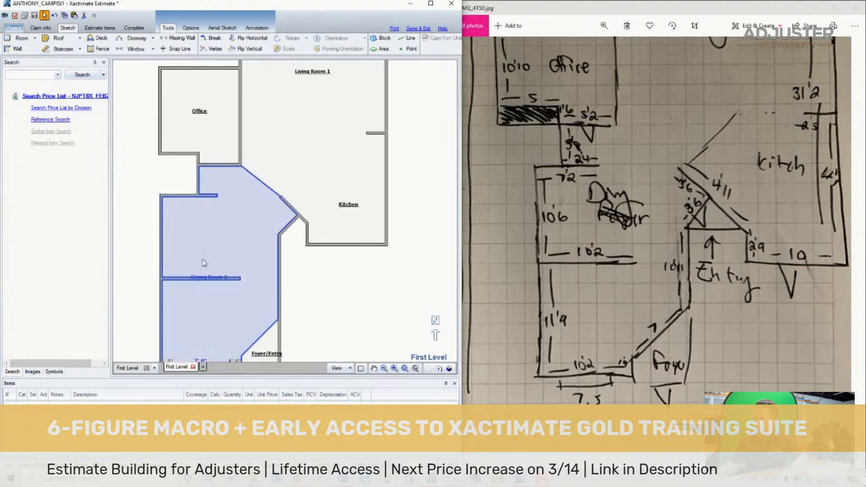
{"action": "left_click", "coordinate": [183, 279]}
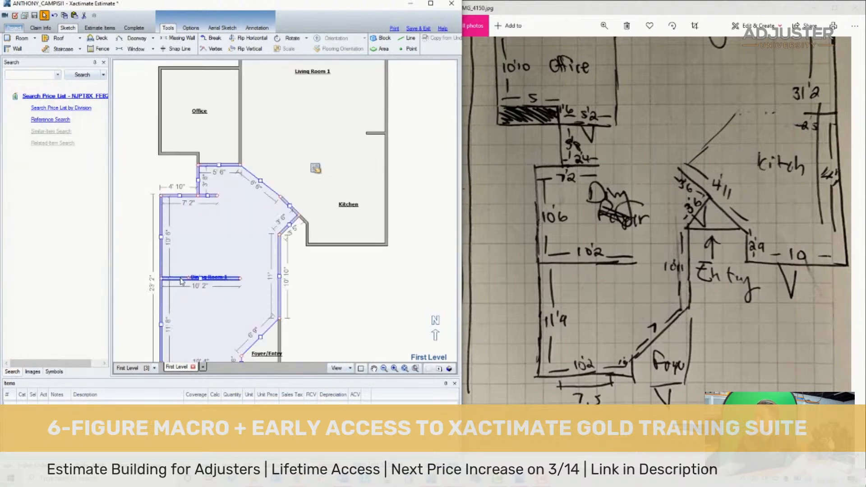
{"action": "left_click", "coordinate": [181, 279]}
{"action": "double_click", "coordinate": [537, 254]}
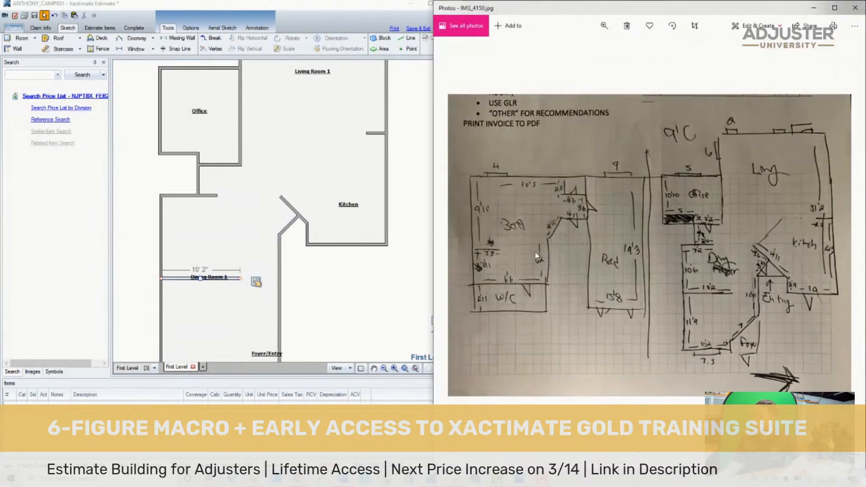
{"action": "key", "text": "Left"}
{"action": "key", "text": "Left"}
{"action": "key", "text": "Left"}
{"action": "key", "text": "Left"}
{"action": "key", "text": "Left"}
{"action": "key", "text": "Left"}
{"action": "key", "text": "Left"}
{"action": "key", "text": "Left"}
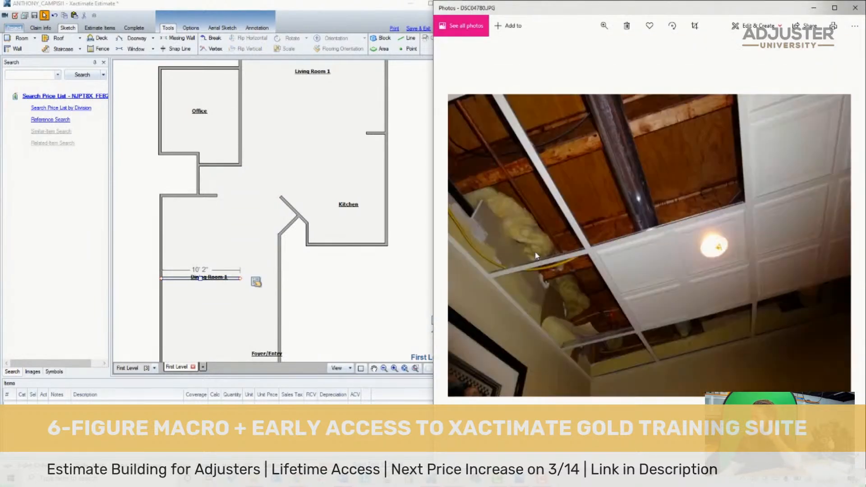
{"action": "key", "text": "Left"}
{"action": "key", "text": "Left"}
{"action": "key", "text": "Left"}
{"action": "key", "text": "Left"}
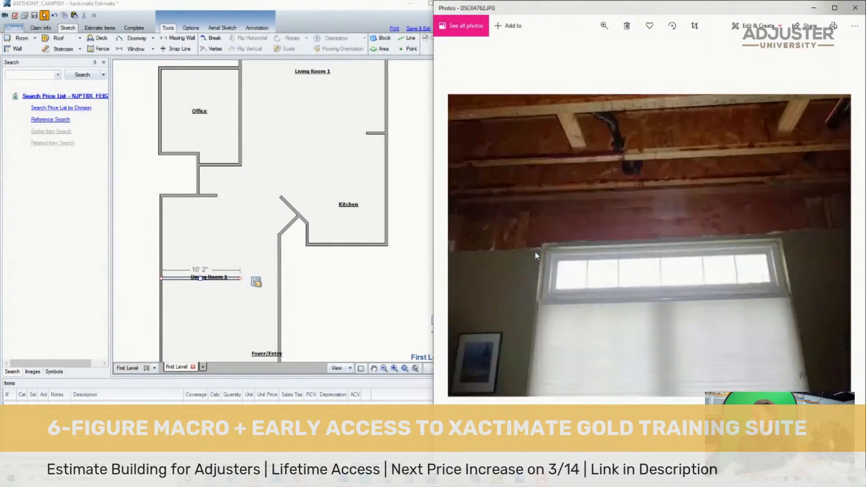
{"action": "key", "text": "Left"}
{"action": "key", "text": "Left"}
{"action": "key", "text": "Left"}
{"action": "key", "text": "Left"}
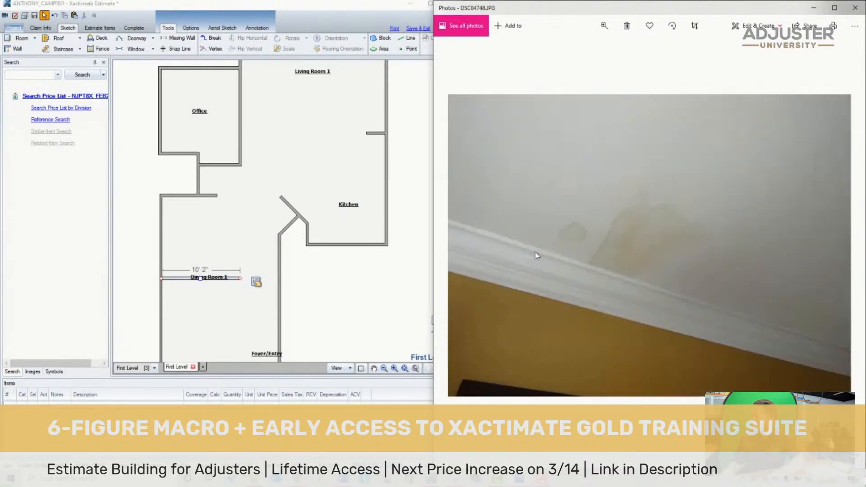
{"action": "key", "text": "Left"}
{"action": "key", "text": "Left"}
{"action": "key", "text": "Left"}
{"action": "key", "text": "Left"}
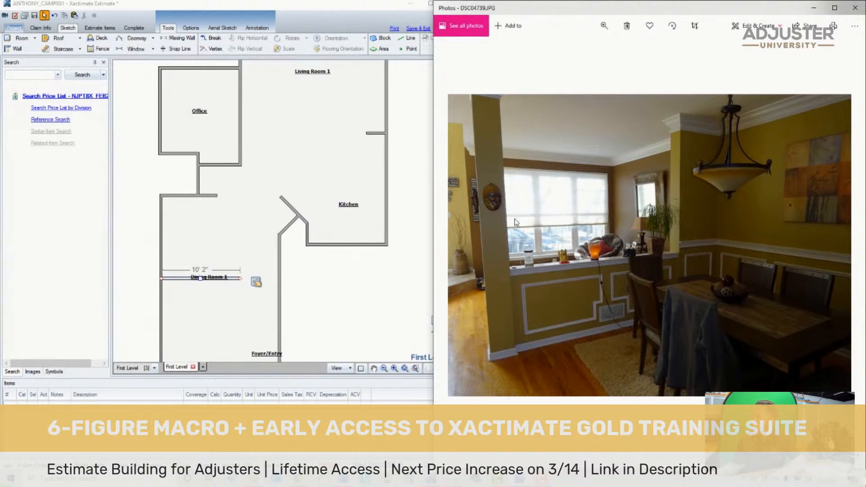
- Cut a missing-wall opening about 7' 4" wide in Dining Room 1's partition, from 10" off its free end to 2' off the exterior wall
{"action": "left_click", "coordinate": [252, 294]}
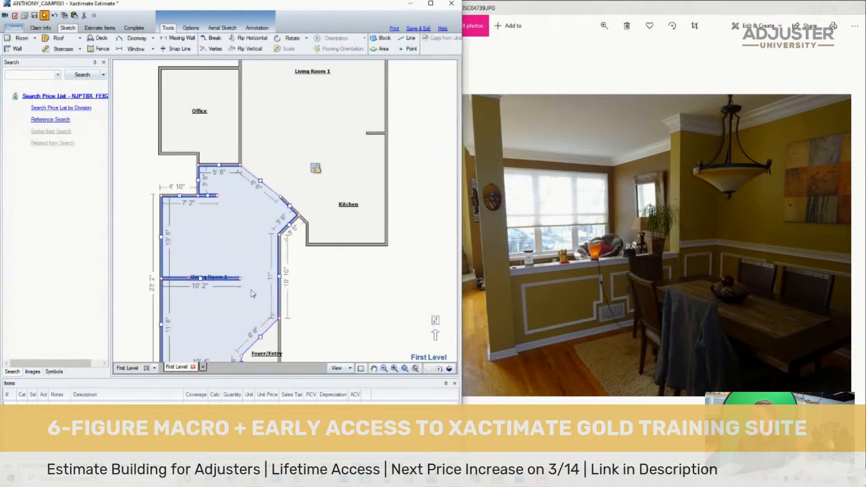
{"action": "left_click", "coordinate": [353, 324]}
{"action": "left_click", "coordinate": [374, 369]}
{"action": "left_click_drag", "start_coordinate": [363, 359], "coordinate": [424, 314]}
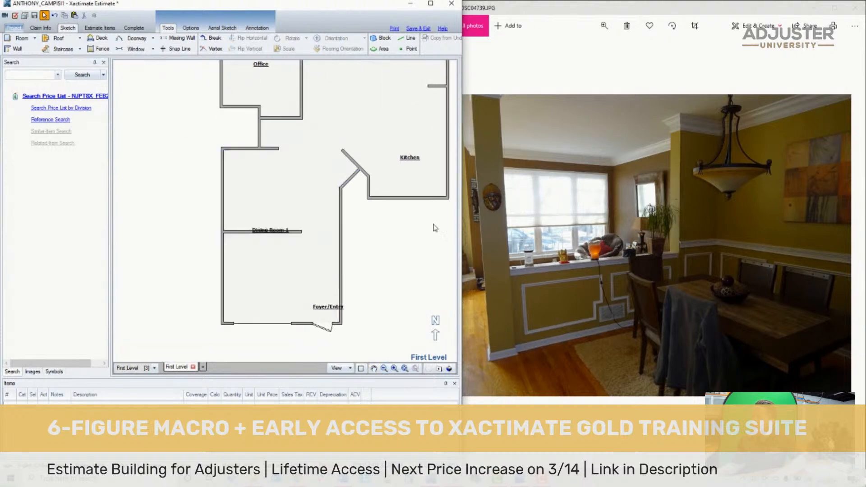
{"action": "left_click", "coordinate": [269, 245]}
{"action": "scroll", "coordinate": [233, 261], "scroll_direction": "up", "scroll_amount": 2}
{"action": "left_click", "coordinate": [290, 226]}
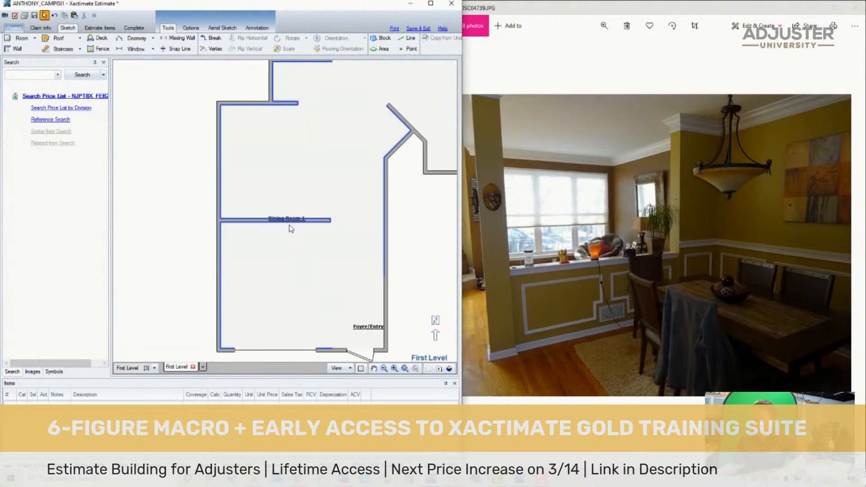
{"action": "left_click", "coordinate": [283, 221]}
{"action": "left_click", "coordinate": [270, 215]}
{"action": "key", "text": "m"}
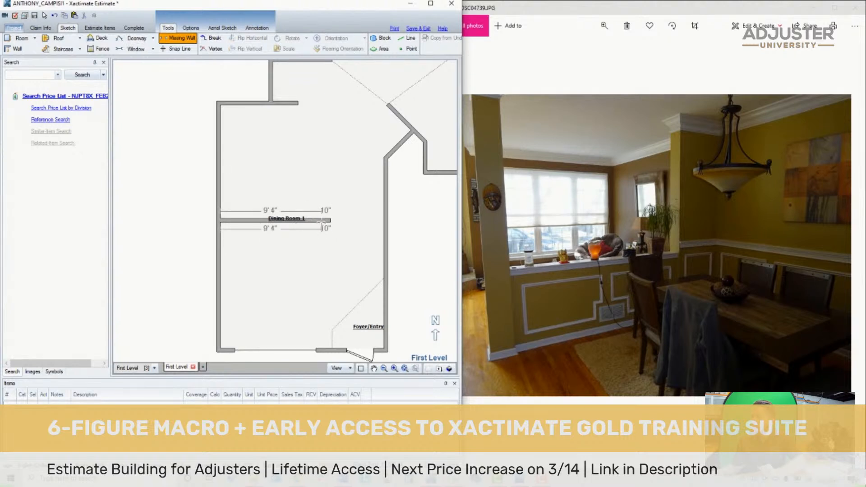
{"action": "left_click_drag", "start_coordinate": [324, 221], "coordinate": [241, 235]}
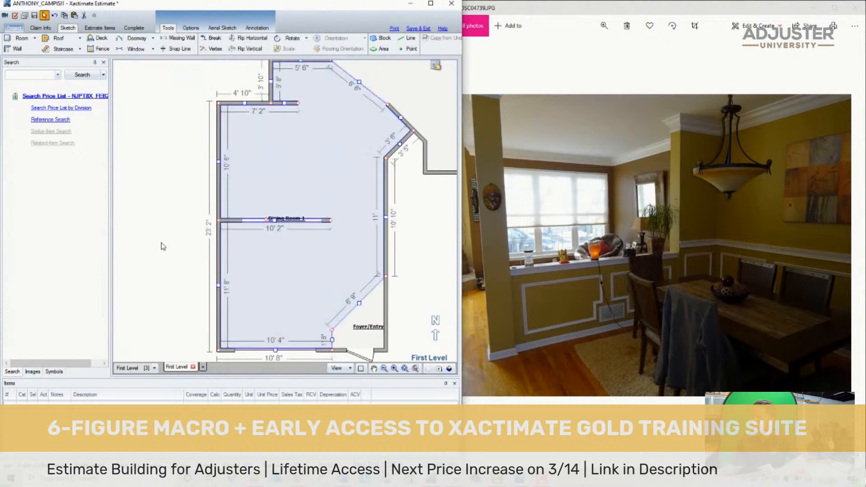
{"action": "left_click", "coordinate": [207, 143]}
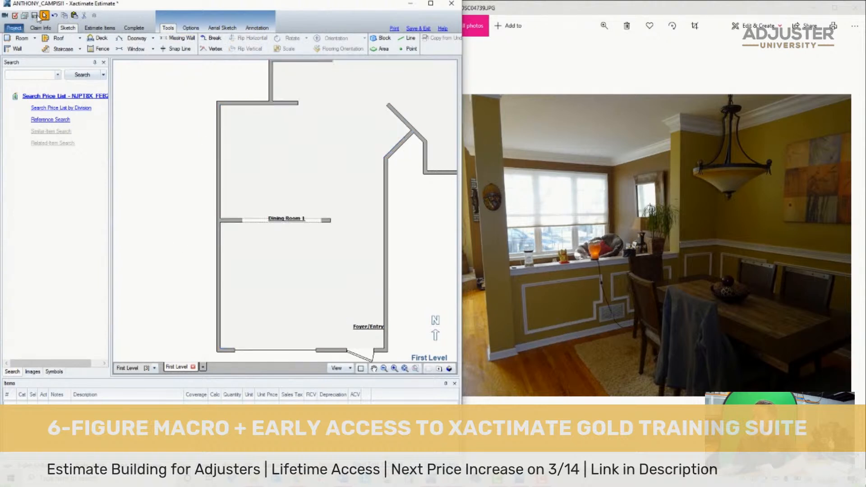
- Check the partition opening in the 3D view, return to the plan and view the opening's properties
{"action": "left_click", "coordinate": [449, 371]}
{"action": "left_click_drag", "start_coordinate": [320, 335], "coordinate": [301, 209]}
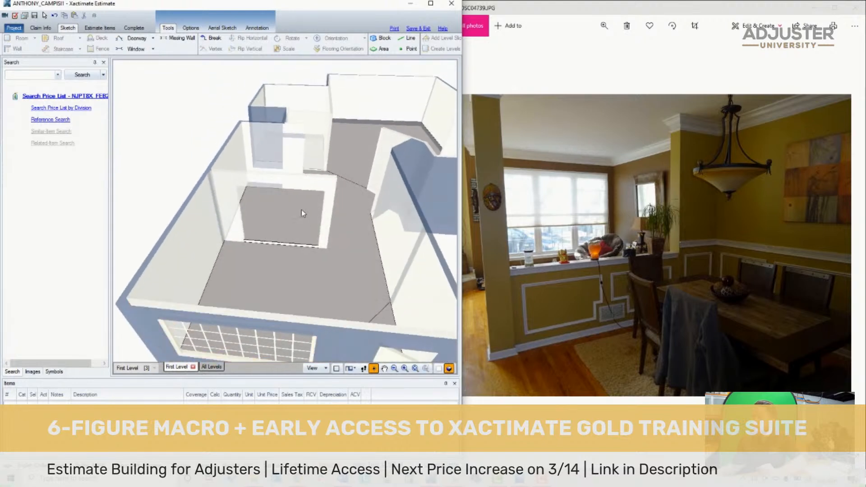
{"action": "left_click", "coordinate": [437, 370]}
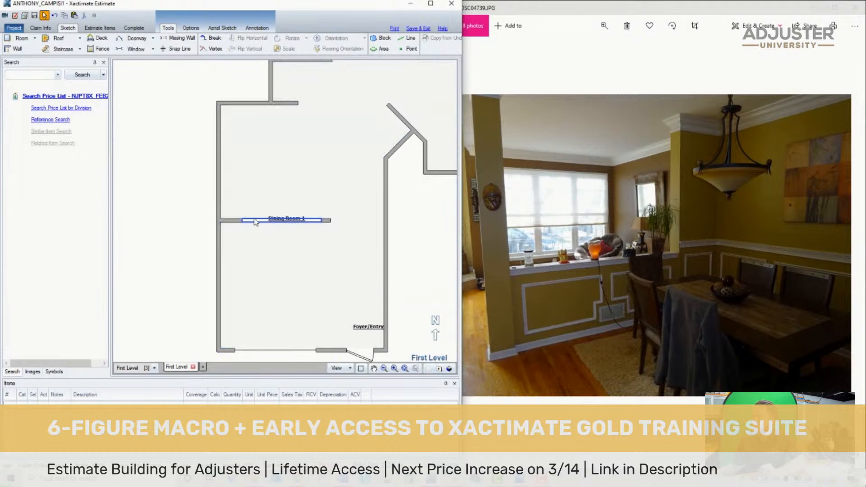
{"action": "left_click", "coordinate": [255, 221]}
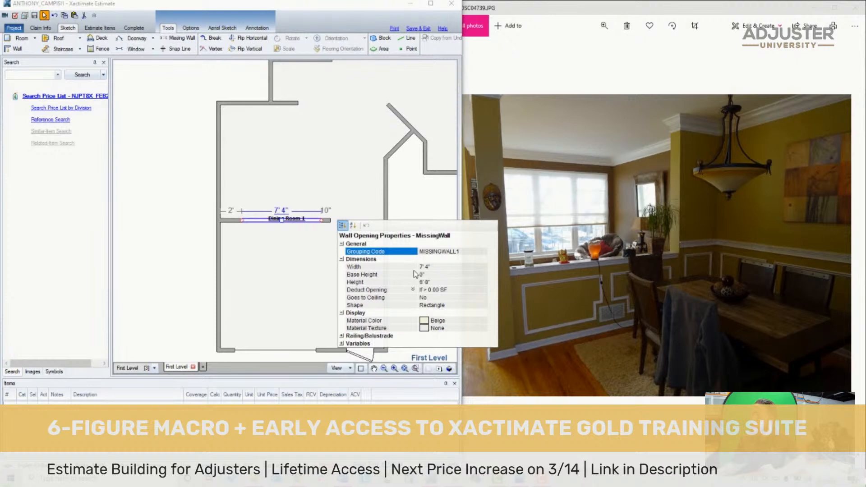
{"action": "left_click", "coordinate": [277, 169]}
- Select all first-level rooms and open their shared ceiling height for editing in the room properties
{"action": "scroll", "coordinate": [313, 250], "scroll_direction": "down", "scroll_amount": 1}
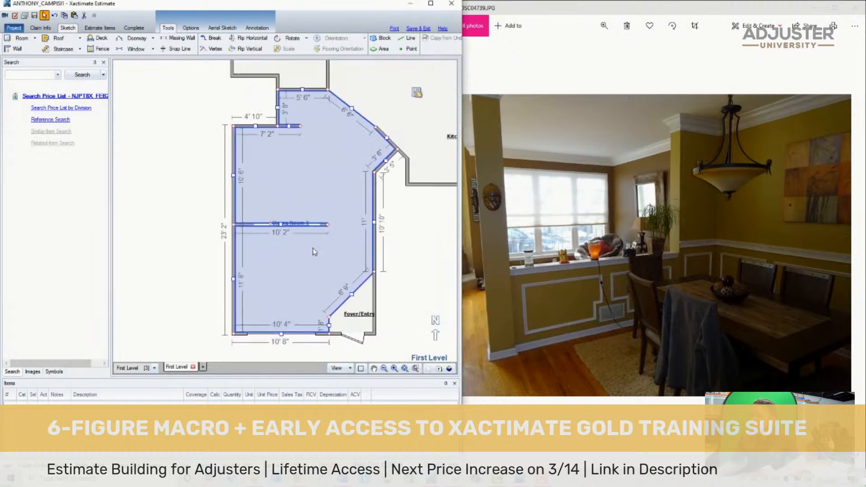
{"action": "scroll", "coordinate": [313, 250], "scroll_direction": "down", "scroll_amount": 4}
{"action": "scroll", "coordinate": [395, 217], "scroll_direction": "up", "scroll_amount": 2}
{"action": "scroll", "coordinate": [397, 226], "scroll_direction": "down", "scroll_amount": 3}
{"action": "scroll", "coordinate": [412, 202], "scroll_direction": "up", "scroll_amount": 2}
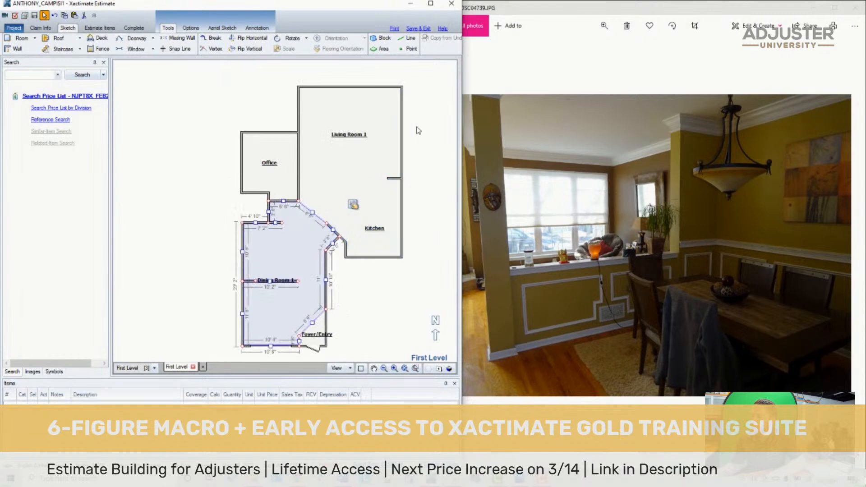
{"action": "mouse_move", "coordinate": [419, 130]}
{"action": "left_mouse_down"}
{"action": "mouse_move", "coordinate": [332, 163]}
{"action": "mouse_move", "coordinate": [212, 355]}
{"action": "left_mouse_up"}
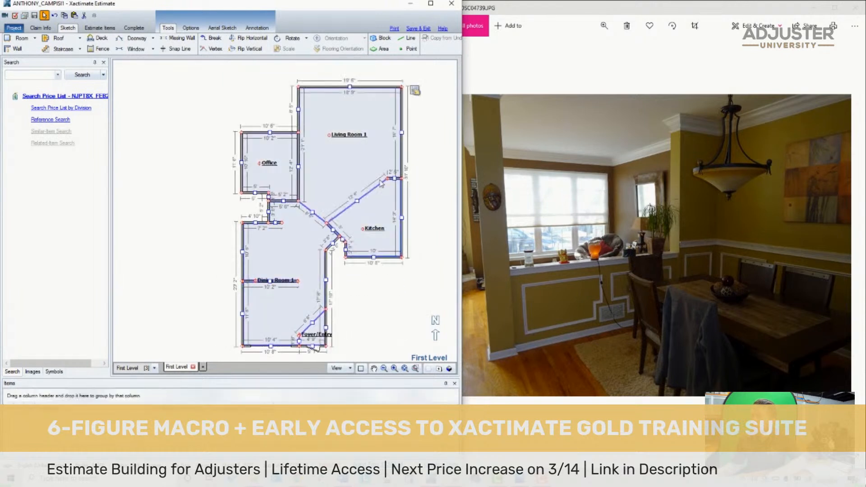
{"action": "left_click", "coordinate": [415, 93]}
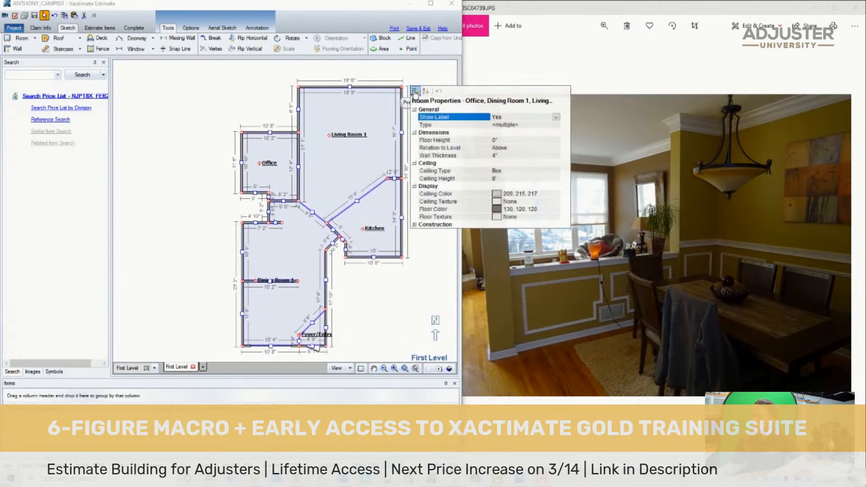
{"action": "left_click", "coordinate": [491, 180]}
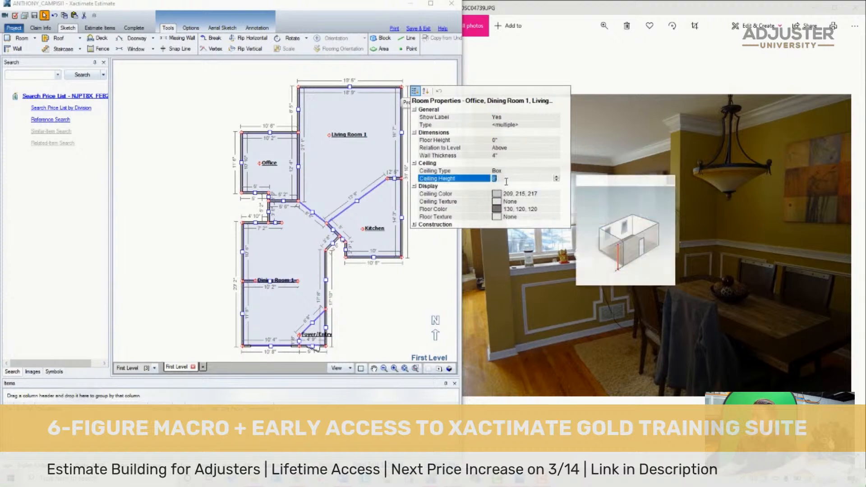
{"action": "left_click", "coordinate": [380, 297]}
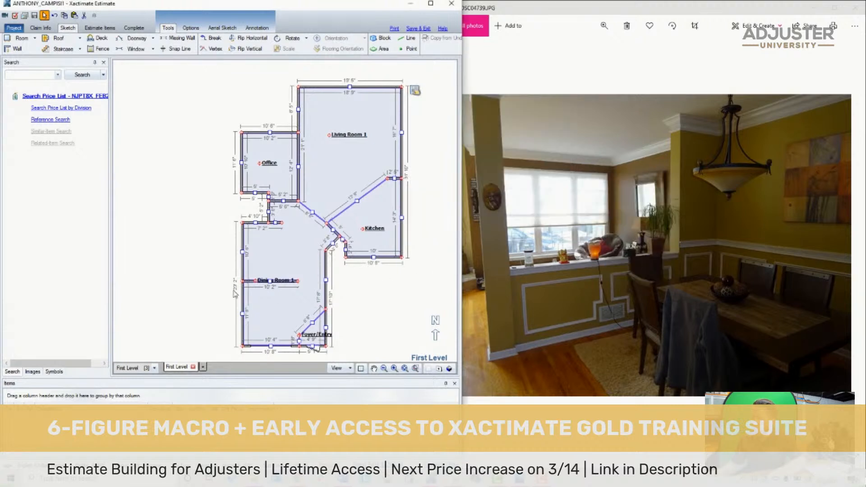
- Try to set the base height of the dining room partition's missing-wall opening to 3'
{"action": "left_click", "coordinate": [230, 296]}
{"action": "scroll", "coordinate": [235, 313], "scroll_direction": "up", "scroll_amount": 4}
{"action": "scroll", "coordinate": [359, 260], "scroll_direction": "up", "scroll_amount": 1}
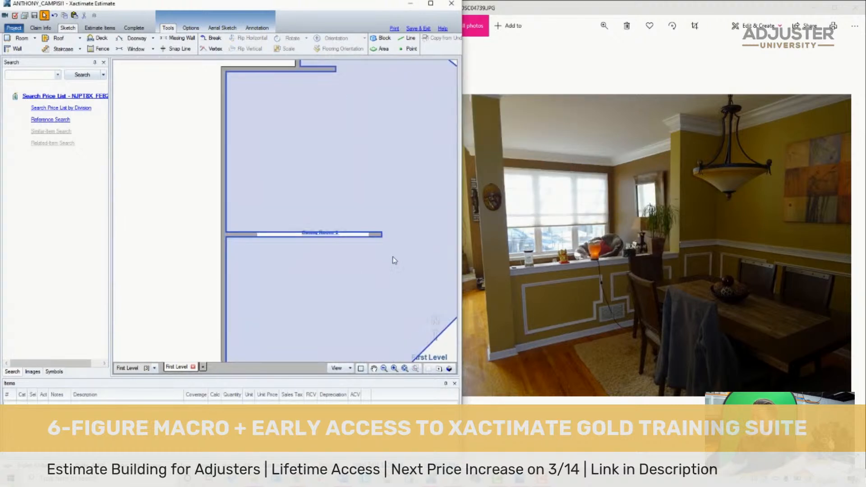
{"action": "left_click", "coordinate": [352, 240]}
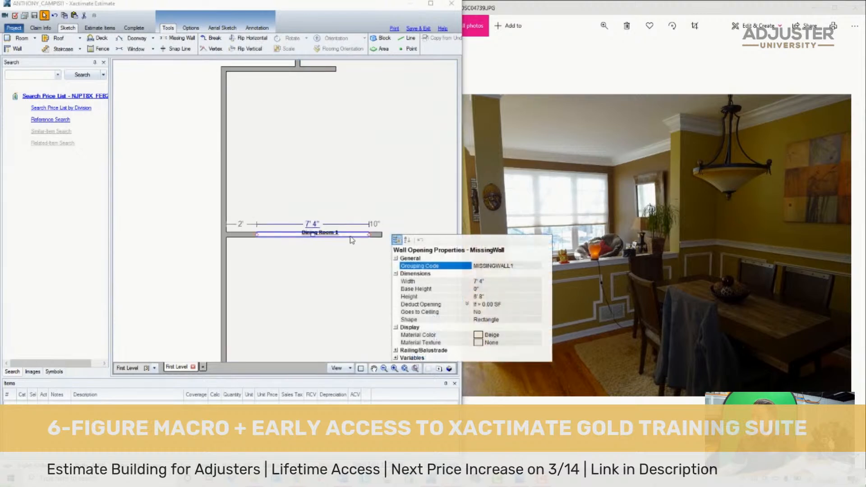
{"action": "left_click", "coordinate": [485, 289]}
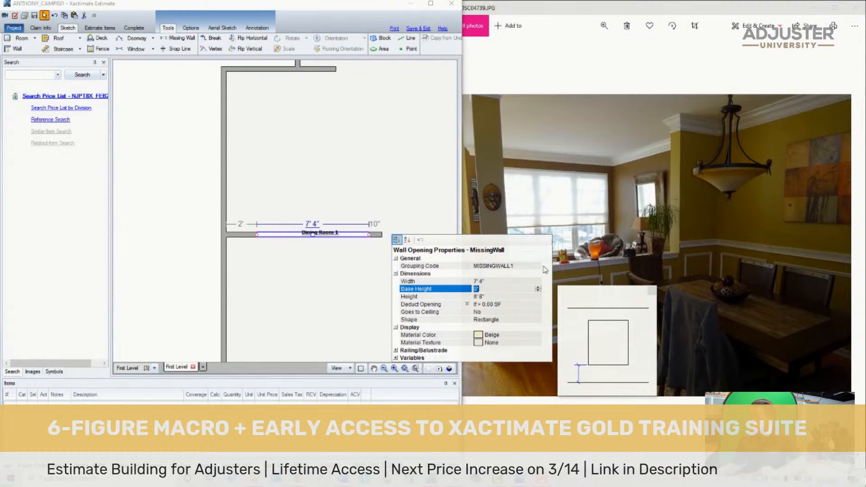
{"action": "key", "text": "Return"}
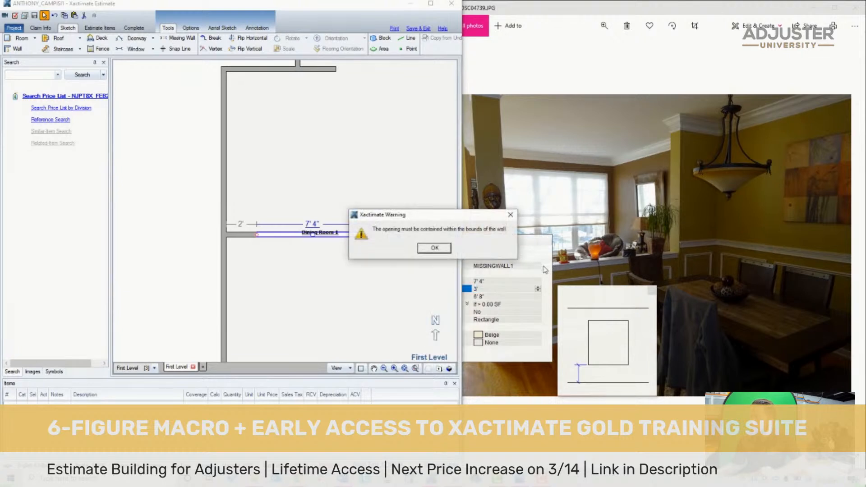
{"action": "left_click", "coordinate": [433, 248]}
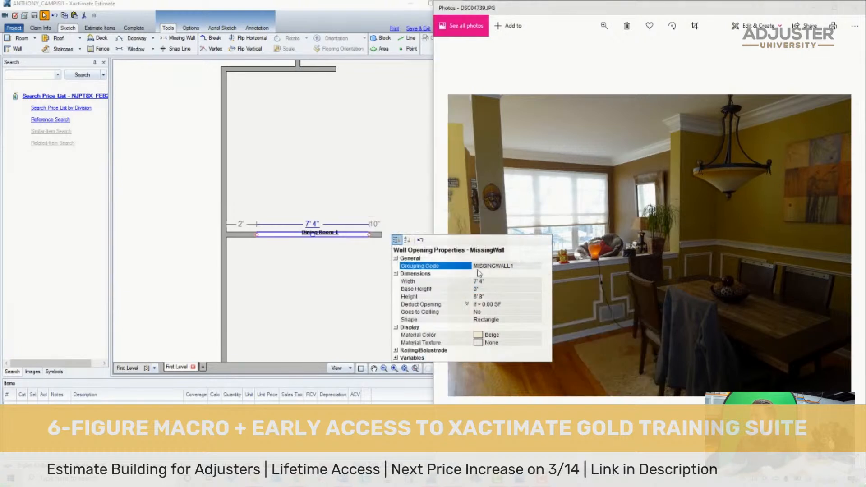
- Set the dining room partition opening's base height to 3' and its height to 6'
{"action": "left_click", "coordinate": [504, 288]}
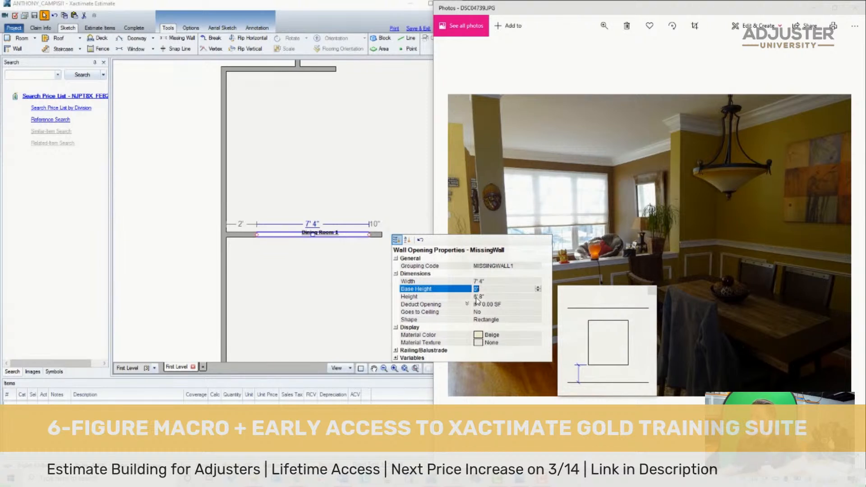
{"action": "left_click", "coordinate": [477, 296]}
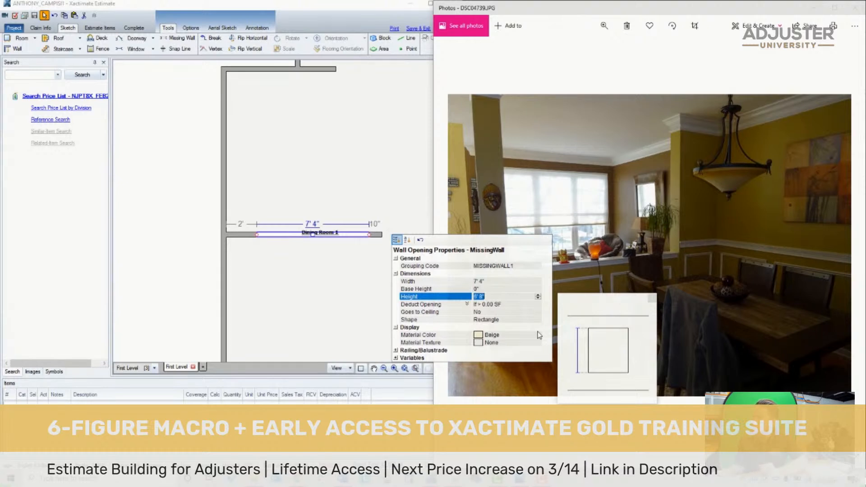
{"action": "type", "text": "6"}
{"action": "left_click", "coordinate": [505, 289]}
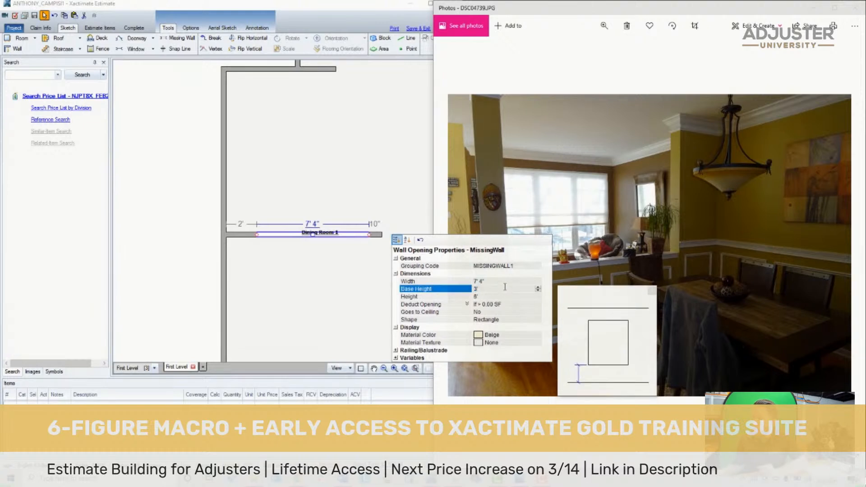
{"action": "left_click", "coordinate": [186, 224]}
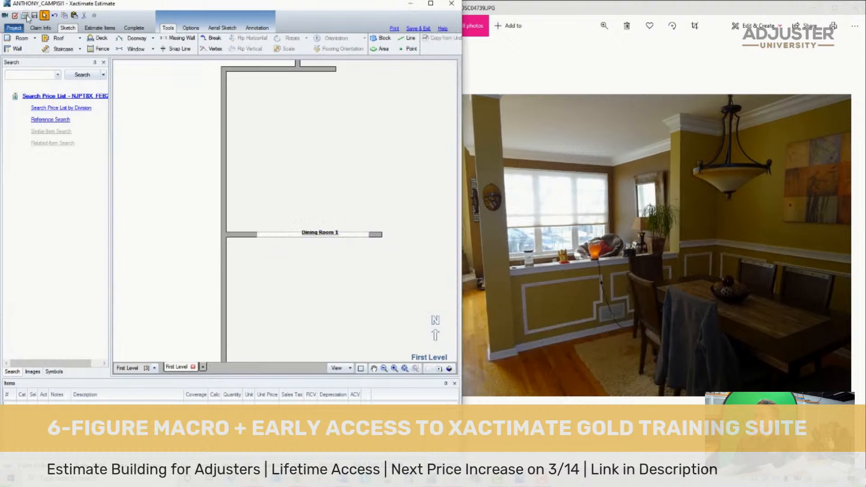
- Examine the dining room half wall and its opening in the 3D view, then return to the plan
{"action": "left_click", "coordinate": [448, 368]}
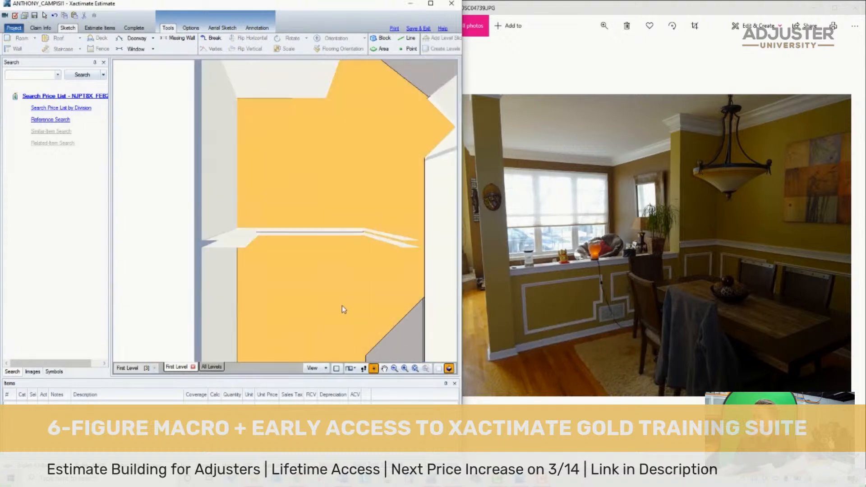
{"action": "mouse_move", "coordinate": [326, 233]}
{"action": "left_mouse_down"}
{"action": "mouse_move", "coordinate": [342, 163]}
{"action": "mouse_move", "coordinate": [329, 142]}
{"action": "mouse_move", "coordinate": [339, 159]}
{"action": "mouse_move", "coordinate": [393, 174]}
{"action": "left_mouse_up"}
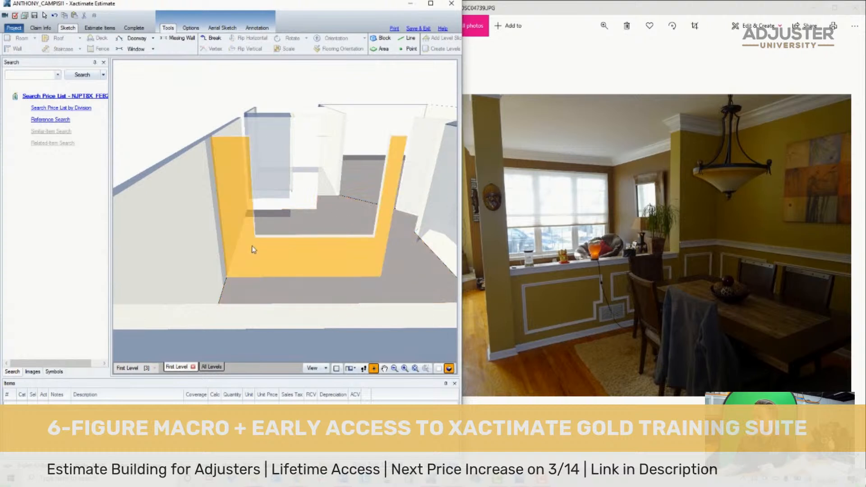
{"action": "left_click", "coordinate": [438, 368]}
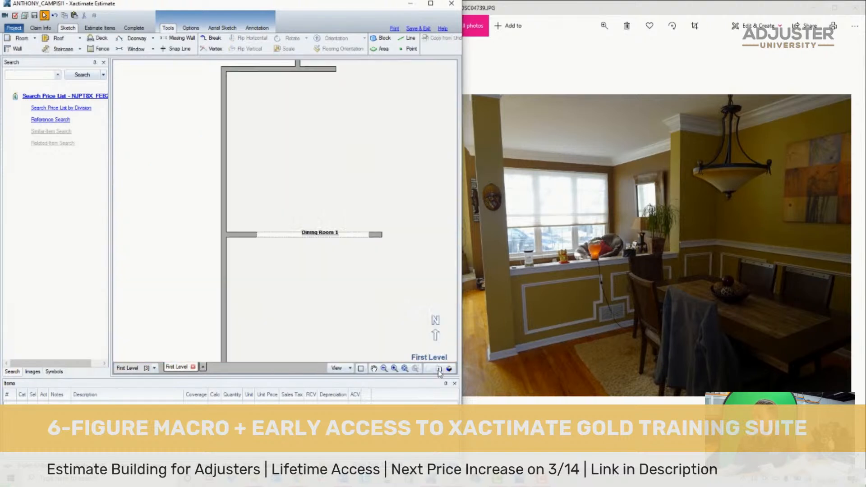
- Browse forward through the room photos to the hand-drawn floor plan IMG_4150.jpg
{"action": "scroll", "coordinate": [390, 319], "scroll_direction": "down", "scroll_amount": 5}
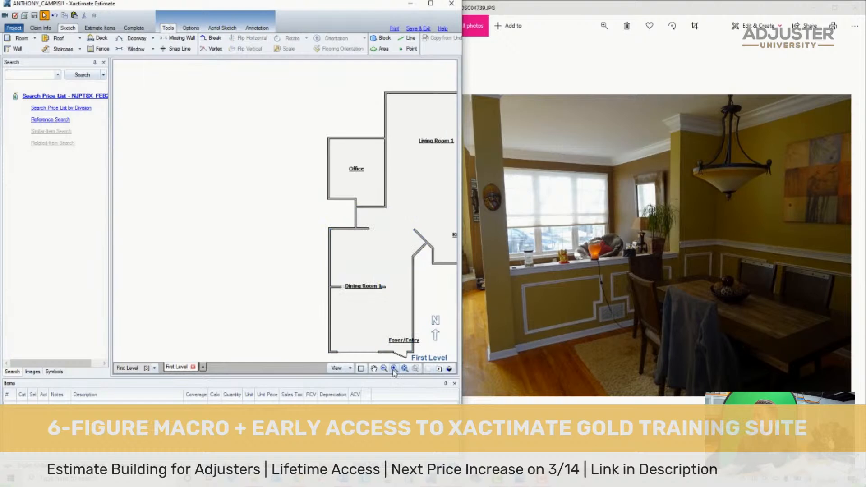
{"action": "left_click", "coordinate": [374, 369]}
{"action": "left_click_drag", "start_coordinate": [405, 328], "coordinate": [363, 299]}
{"action": "left_click", "coordinate": [613, 289]}
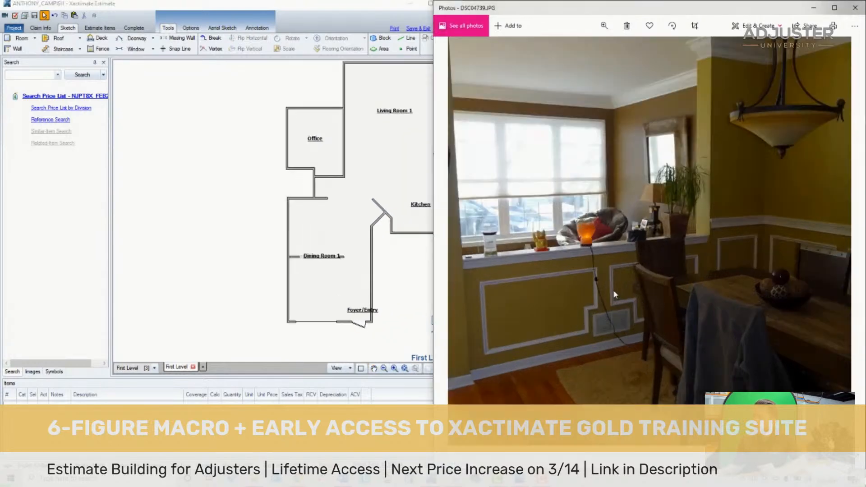
{"action": "key", "text": "Right"}
{"action": "key", "text": "Right"}
{"action": "key", "text": "Right"}
{"action": "key", "text": "Right"}
{"action": "key", "text": "Right"}
{"action": "key", "text": "Right"}
{"action": "key", "text": "Right"}
{"action": "key", "text": "Right"}
{"action": "key", "text": "Right"}
{"action": "key", "text": "Right"}
{"action": "key", "text": "Right"}
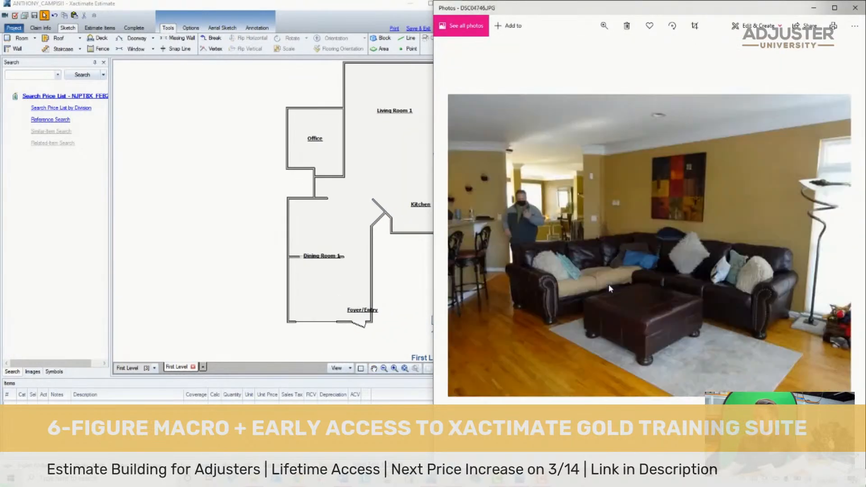
{"action": "key", "text": "Right"}
{"action": "key", "text": "Right"}
{"action": "key", "text": "Right"}
{"action": "key", "text": "Right"}
{"action": "key", "text": "Right"}
{"action": "key", "text": "Right"}
{"action": "key", "text": "Right"}
{"action": "key", "text": "Right"}
{"action": "key", "text": "Right"}
{"action": "key", "text": "Right"}
{"action": "key", "text": "Right"}
{"action": "key", "text": "Right"}
{"action": "key", "text": "Right"}
{"action": "key", "text": "Right"}
{"action": "key", "text": "Right"}
{"action": "key", "text": "Right"}
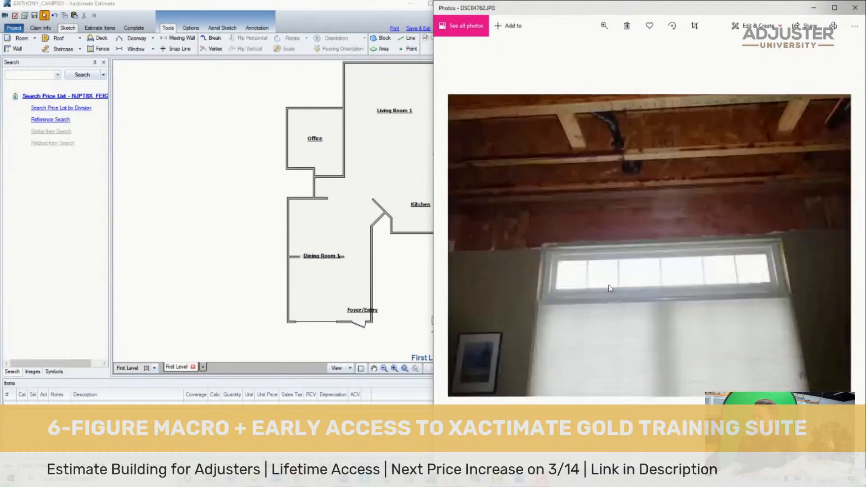
{"action": "key", "text": "Right"}
{"action": "key", "text": "Right"}
{"action": "key", "text": "Right"}
{"action": "key", "text": "Right"}
{"action": "key", "text": "Right"}
{"action": "key", "text": "Right"}
{"action": "key", "text": "Right"}
{"action": "key", "text": "Right"}
{"action": "key", "text": "Right"}
{"action": "key", "text": "Right"}
{"action": "key", "text": "Right"}
{"action": "key", "text": "Right"}
{"action": "key", "text": "Right"}
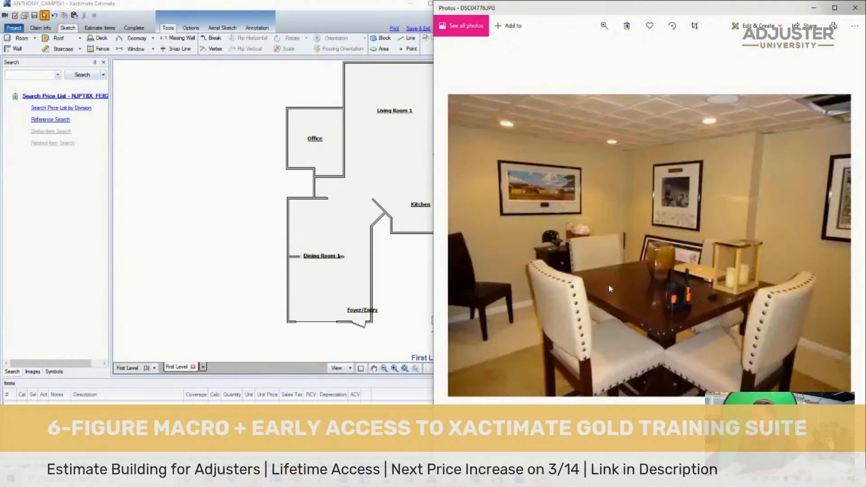
{"action": "key", "text": "Right"}
{"action": "key", "text": "Right"}
{"action": "key", "text": "Right"}
{"action": "key", "text": "Right"}
{"action": "key", "text": "Right"}
{"action": "key", "text": "Right"}
{"action": "key", "text": "Right"}
{"action": "key", "text": "Right"}
{"action": "key", "text": "Right"}
{"action": "key", "text": "Right"}
{"action": "key", "text": "Right"}
{"action": "key", "text": "Right"}
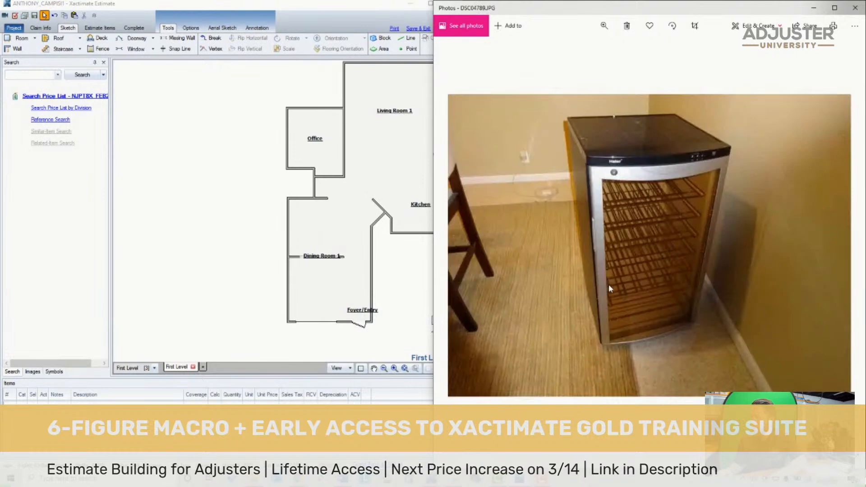
{"action": "key", "text": "Right"}
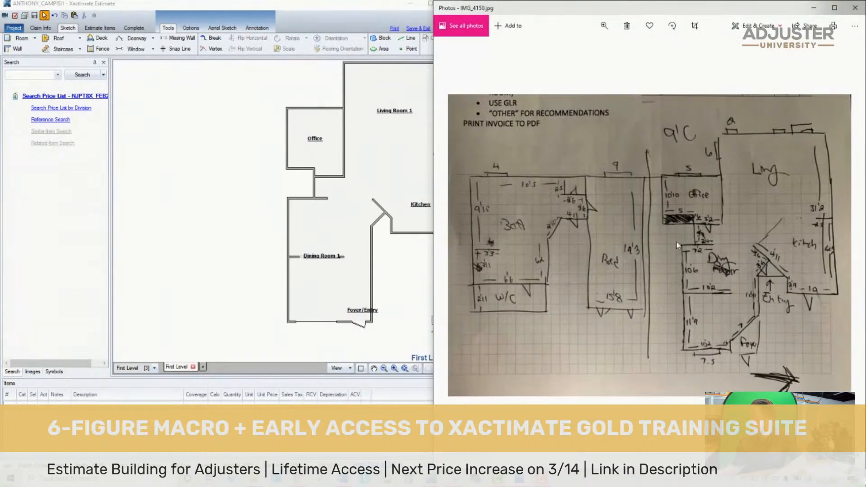
- Place a doorway about 2' 6" wide in the short angled wall between Dining Room 1 and the Kitchen's diagonal wall
{"action": "left_click", "coordinate": [342, 272]}
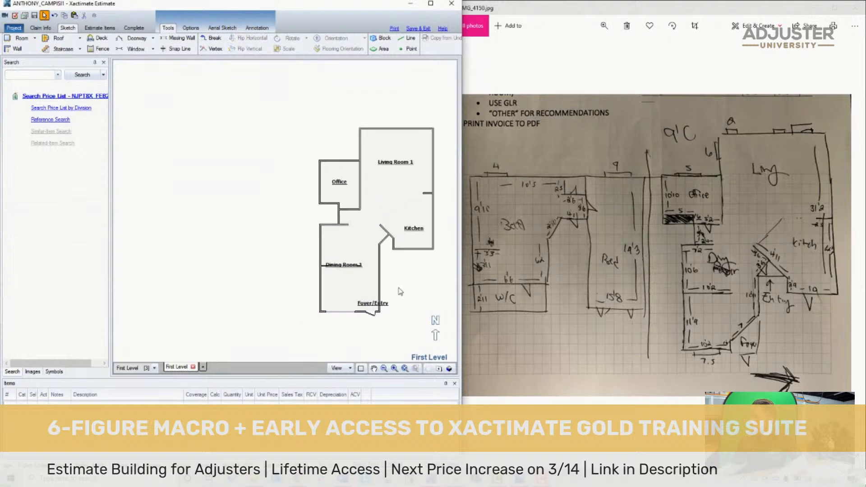
{"action": "scroll", "coordinate": [410, 244], "scroll_direction": "up", "scroll_amount": 4}
{"action": "left_click", "coordinate": [406, 222]}
{"action": "scroll", "coordinate": [397, 223], "scroll_direction": "up", "scroll_amount": 2}
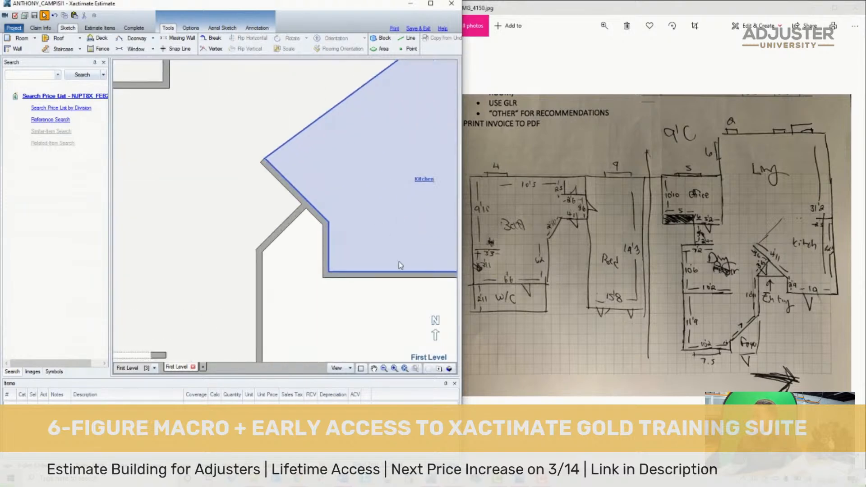
{"action": "scroll", "coordinate": [775, 286], "scroll_direction": "up", "scroll_amount": 5}
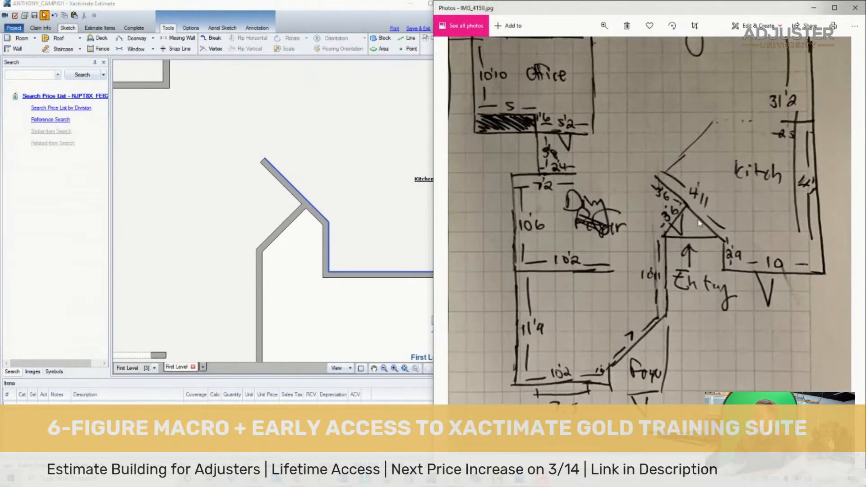
{"action": "left_click", "coordinate": [295, 269]}
{"action": "key", "text": "Escape"}
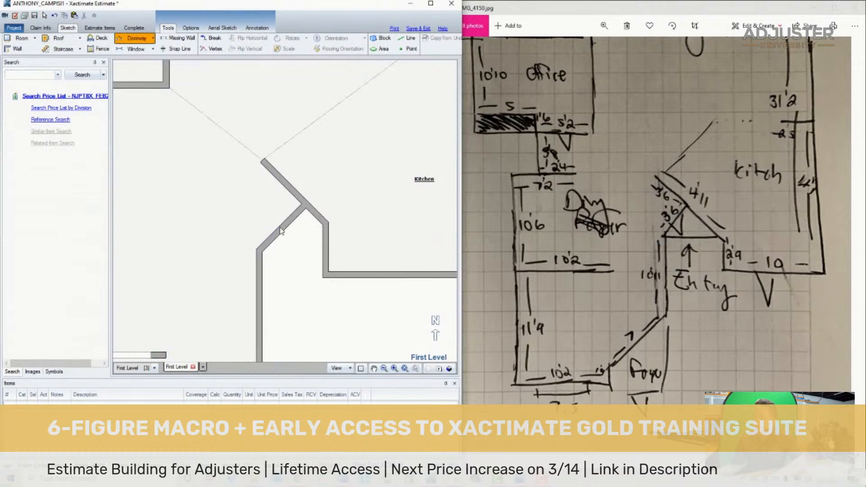
{"action": "left_click", "coordinate": [279, 227]}
{"action": "left_click", "coordinate": [282, 228]}
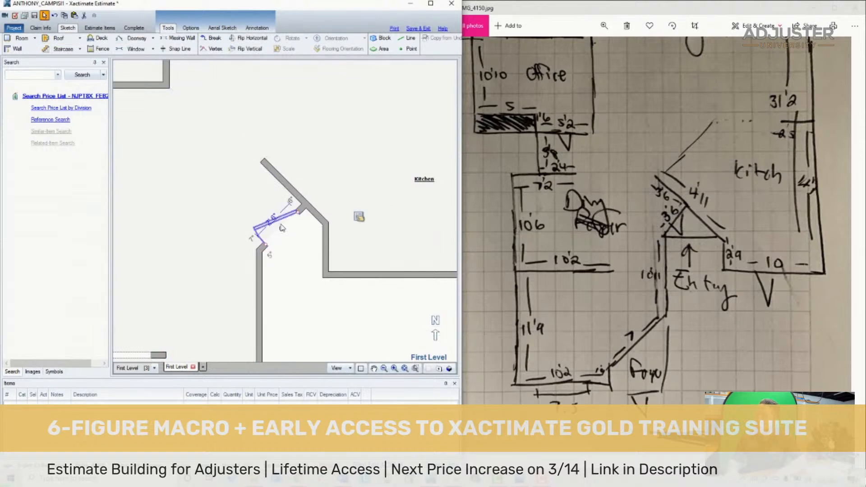
{"action": "key", "text": "Escape"}
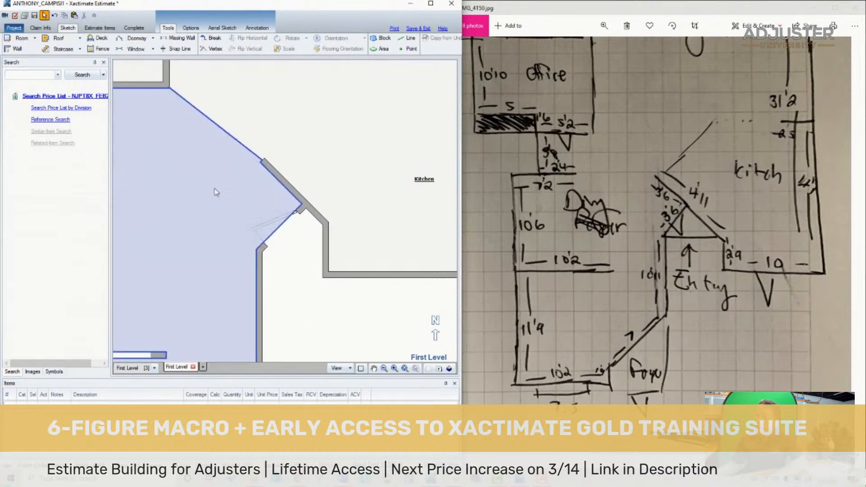
- Draw a wall about 3' 6" long from the Kitchen's southwest corner to the dining room wall, enclosing the space behind the angled door
{"action": "left_click", "coordinate": [361, 149]}
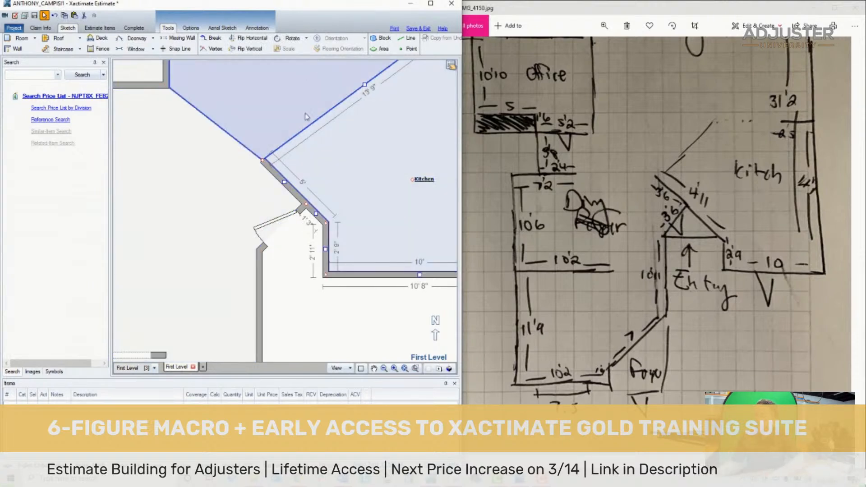
{"action": "left_click", "coordinate": [17, 48]}
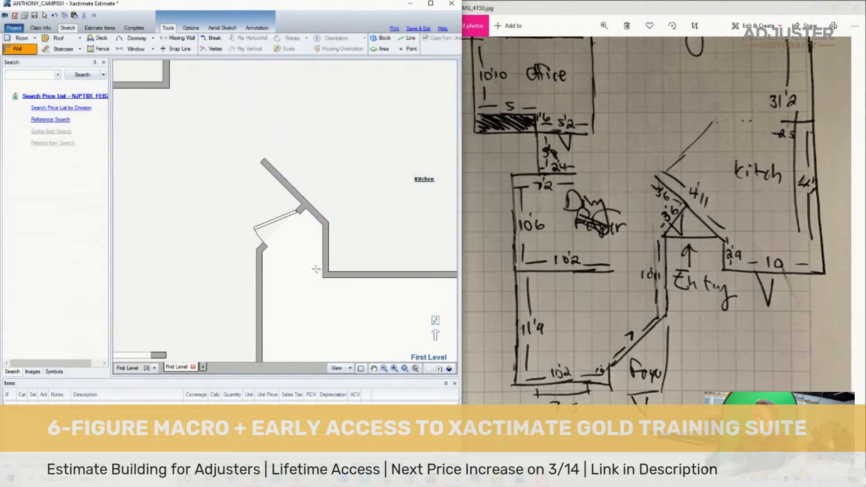
{"action": "left_click_drag", "start_coordinate": [325, 275], "coordinate": [265, 276]}
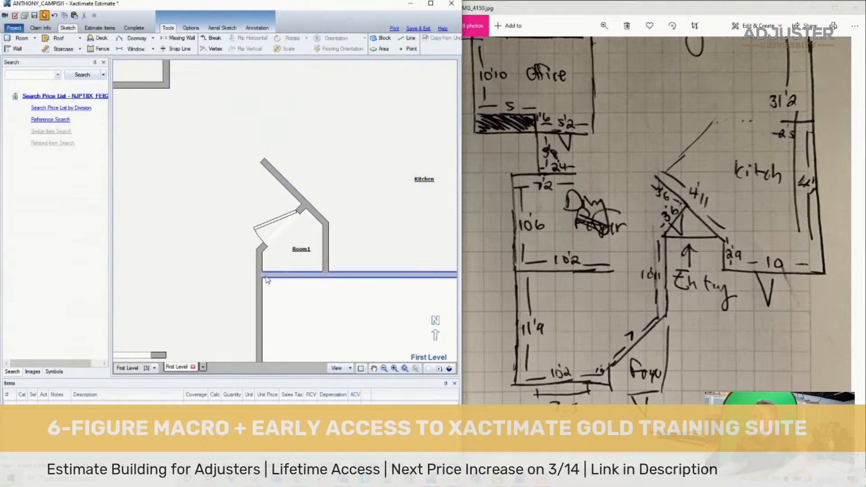
- Name the small enclosed room behind the angled door Entry
{"action": "scroll", "coordinate": [272, 273], "scroll_direction": "down", "scroll_amount": 3}
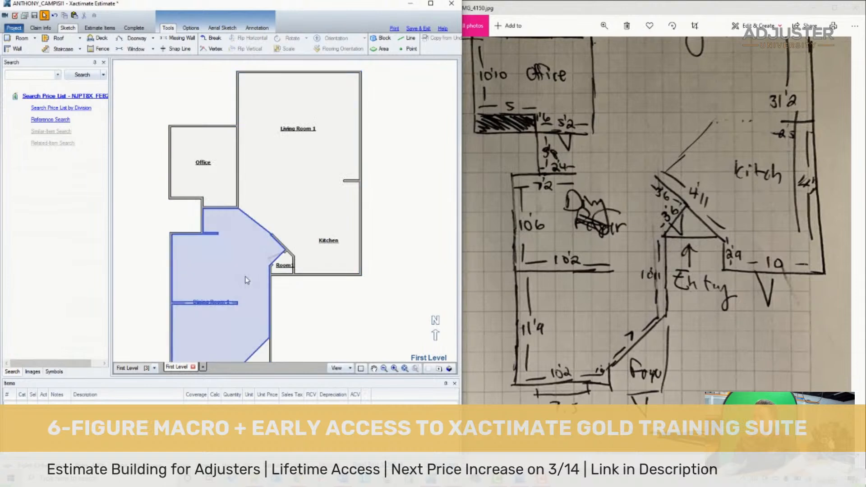
{"action": "left_click", "coordinate": [246, 280]}
{"action": "left_click", "coordinate": [284, 267]}
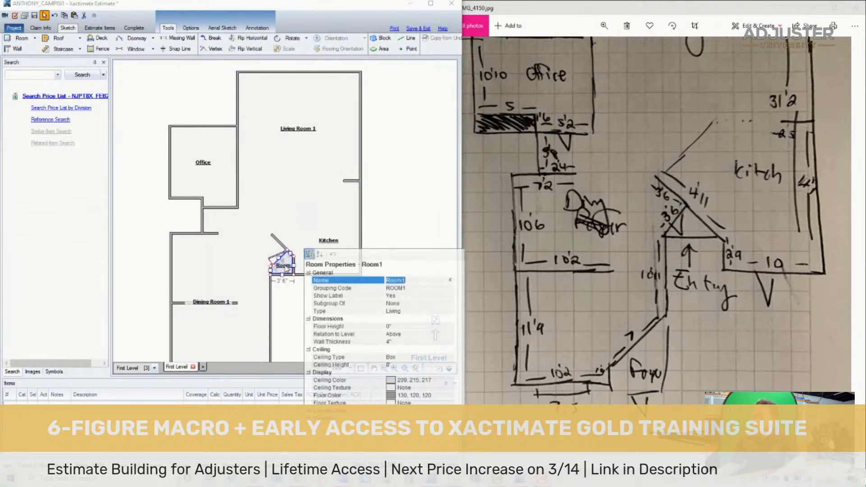
{"action": "type", "text": "Dinin"}
{"action": "key", "text": "BackSpace"}
{"action": "key", "text": "BackSpace"}
{"action": "key", "text": "BackSpace"}
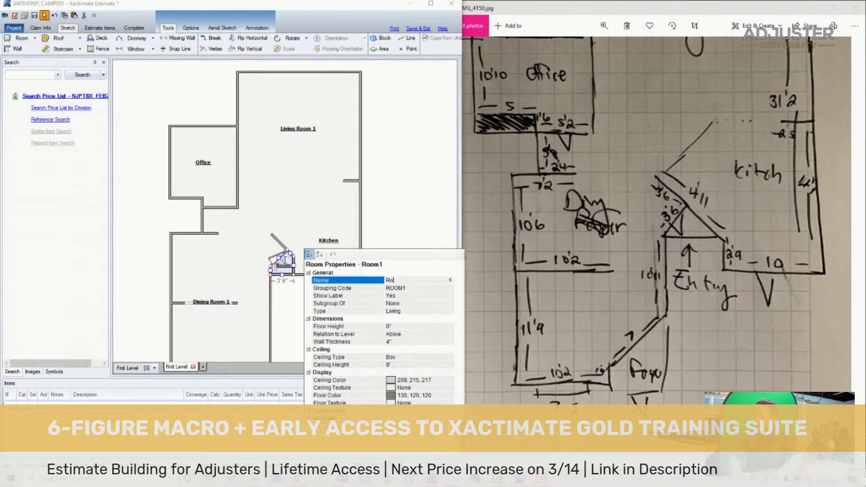
{"action": "key", "text": "BackSpace"}
{"action": "key", "text": "BackSpace"}
{"action": "type", "text": "Entry"}
{"action": "key", "text": "Return"}
- Make the Entry room a subgroup of Dining Room 1 and hide its label
{"action": "left_click", "coordinate": [430, 303]}
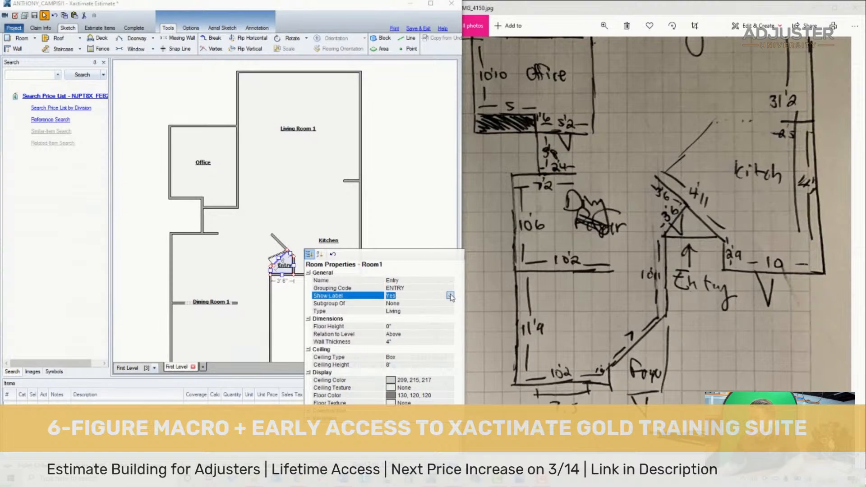
{"action": "left_click", "coordinate": [450, 302]}
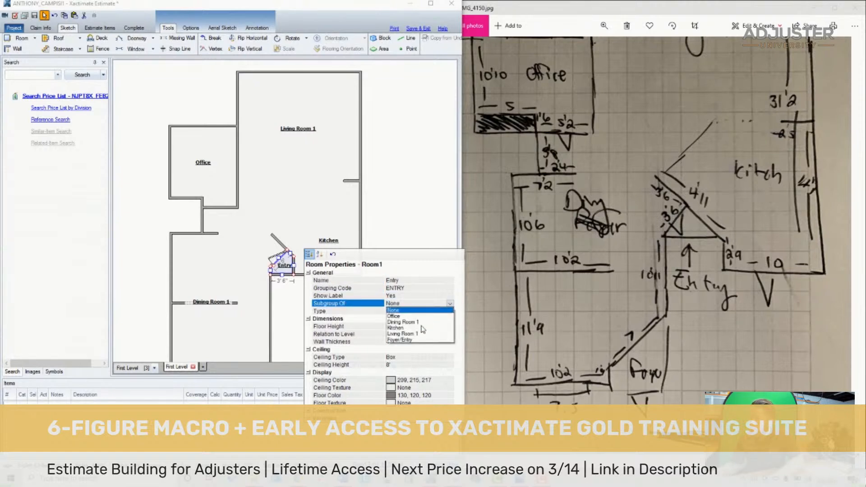
{"action": "left_click", "coordinate": [412, 322]}
{"action": "left_click", "coordinate": [450, 296]}
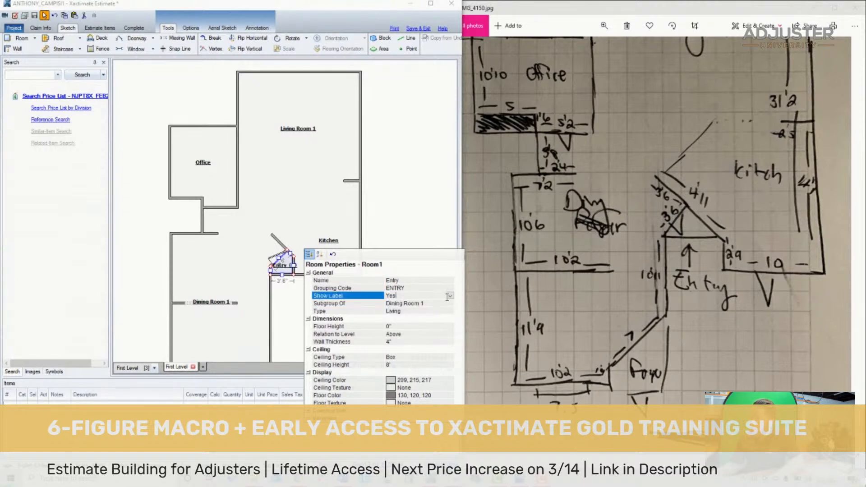
{"action": "left_click", "coordinate": [450, 296]}
{"action": "left_click", "coordinate": [452, 302]}
{"action": "left_click", "coordinate": [292, 323]}
- Place a doorway in the Office's short south wall and a window in its north wall, following the hand-drawn plan
{"action": "scroll", "coordinate": [292, 307], "scroll_direction": "up", "scroll_amount": 3}
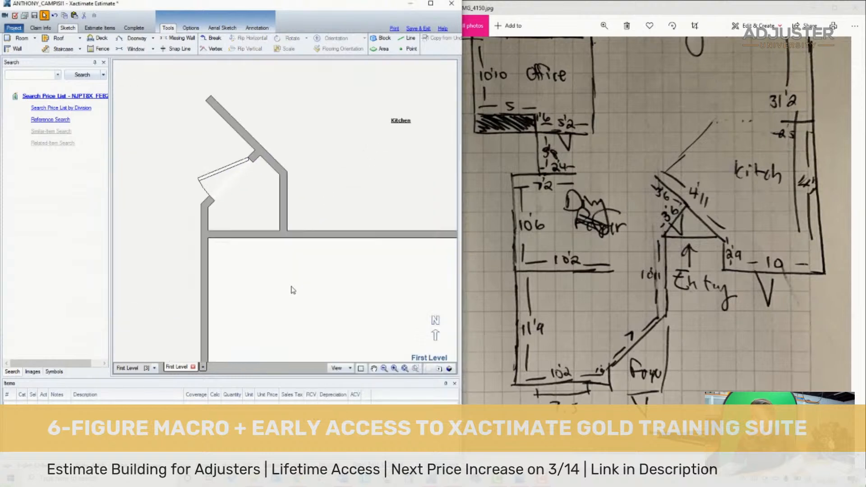
{"action": "scroll", "coordinate": [304, 323], "scroll_direction": "down", "scroll_amount": 3}
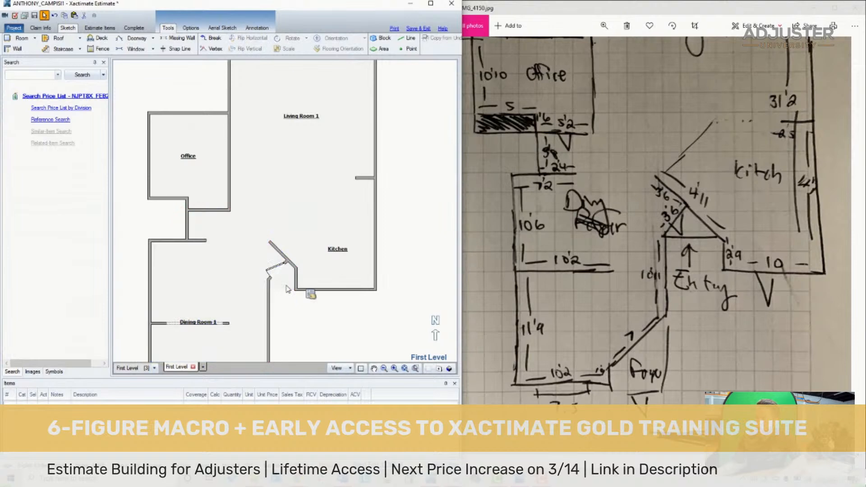
{"action": "scroll", "coordinate": [228, 280], "scroll_direction": "down", "scroll_amount": 1}
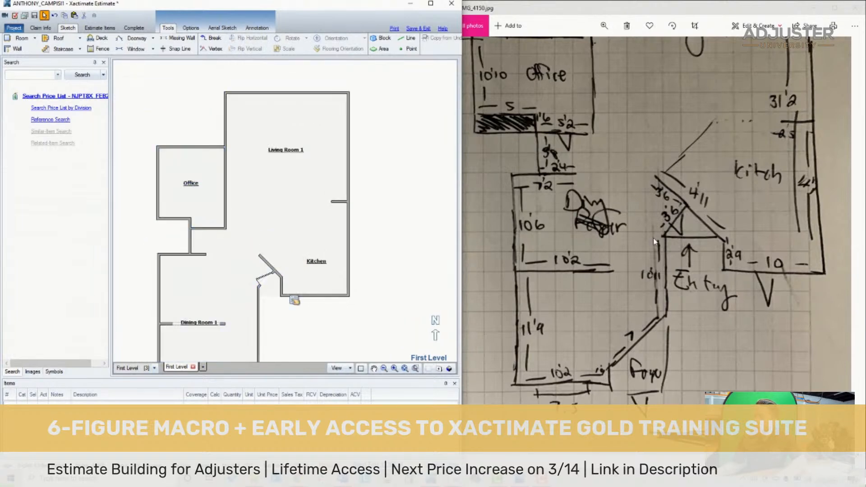
{"action": "left_click_drag", "start_coordinate": [656, 171], "coordinate": [698, 310]}
{"action": "left_click", "coordinate": [121, 276]}
{"action": "key", "text": "d"}
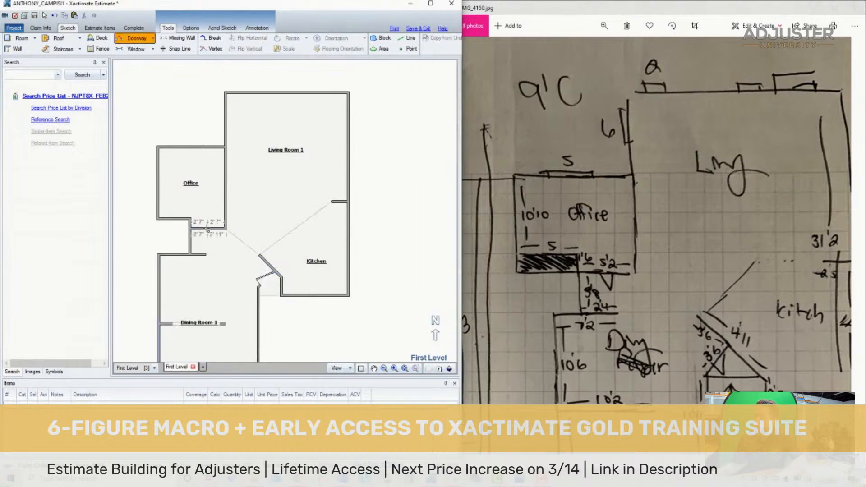
{"action": "left_click", "coordinate": [206, 228]}
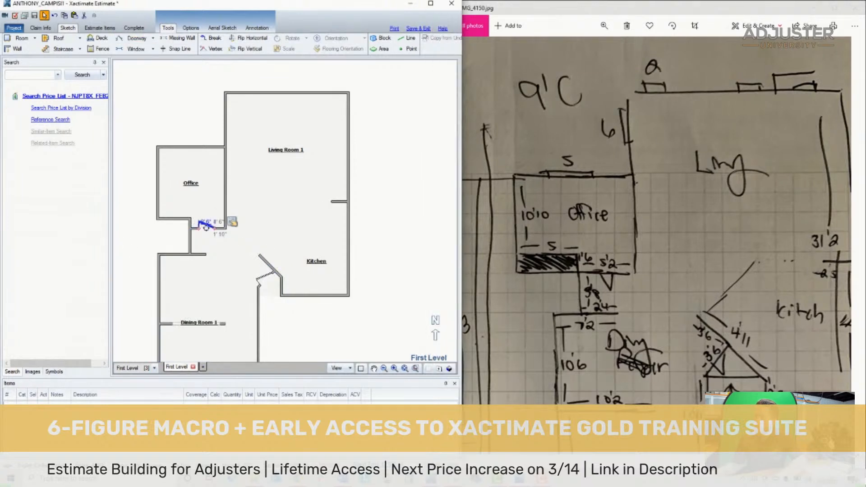
- Set the width of the window in the Office's north wall to 5'
{"action": "left_click", "coordinate": [189, 144]}
{"action": "type", "text": "5"}
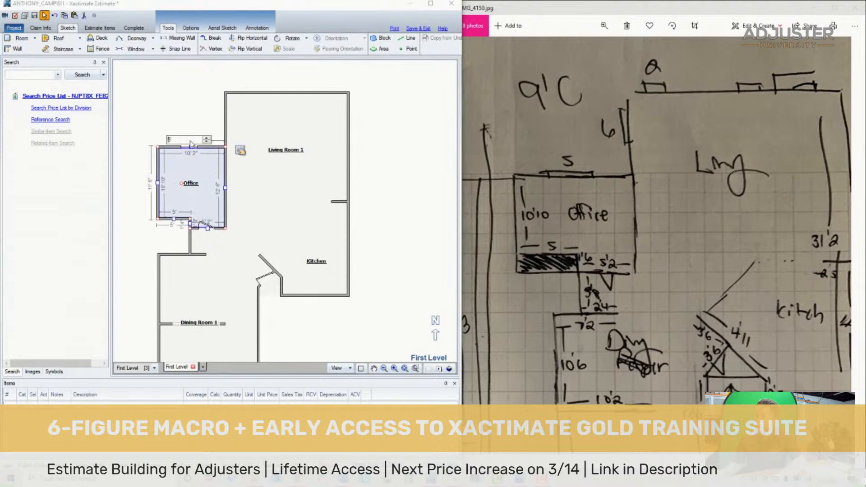
{"action": "key", "text": "Return"}
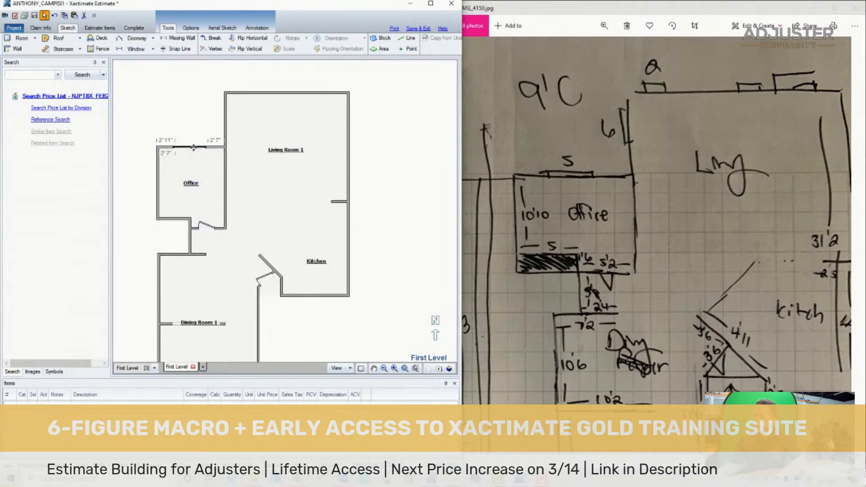
- Place a window in Living Room 1's west wall, north of the Office, and make it 6' wide
{"action": "left_click", "coordinate": [257, 129]}
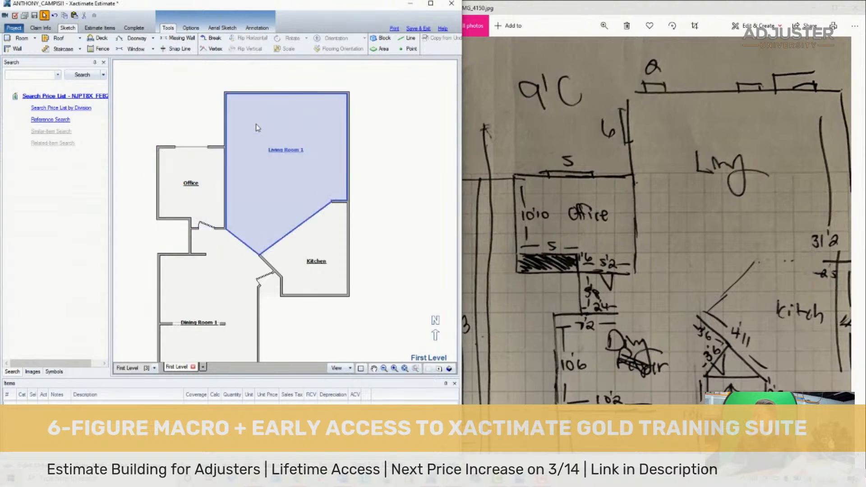
{"action": "left_click", "coordinate": [229, 118]}
{"action": "type", "text": "6"}
{"action": "key", "text": "Return"}
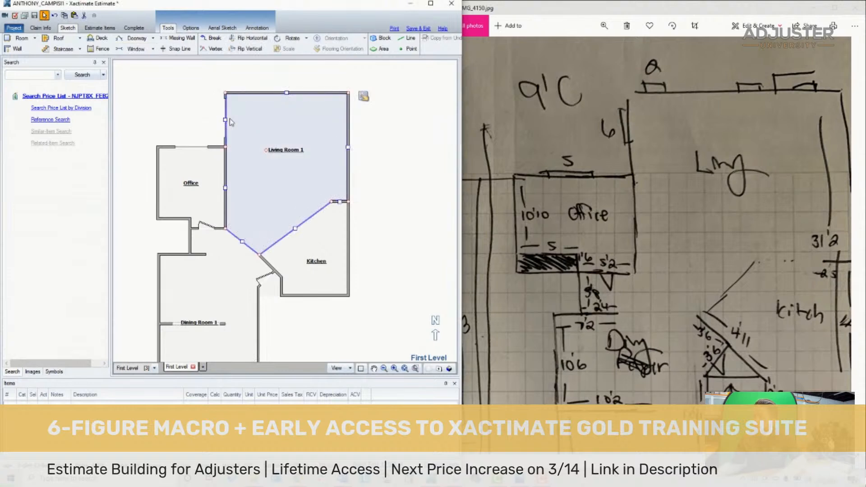
- Place two windows in Living Room 1's north wall, one near the west corner and one near the middle, setting the second's width to 2.5
{"action": "key", "text": "w"}
{"action": "key", "text": "Escape"}
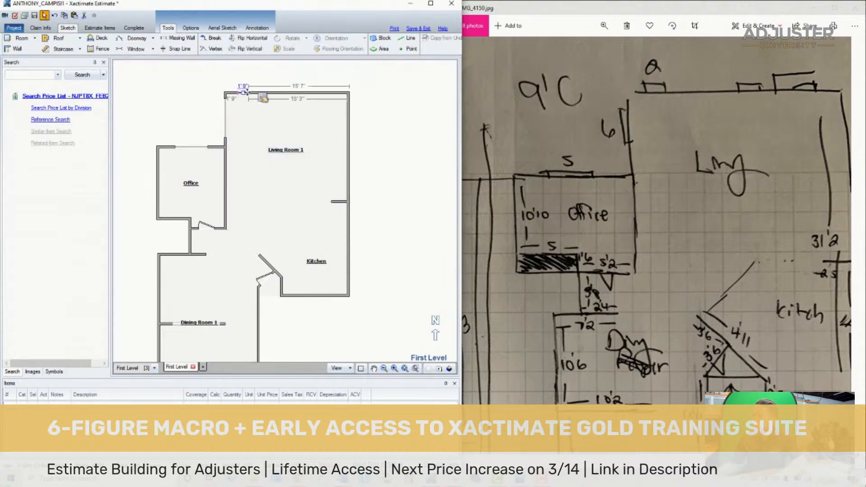
{"action": "left_click", "coordinate": [247, 88]}
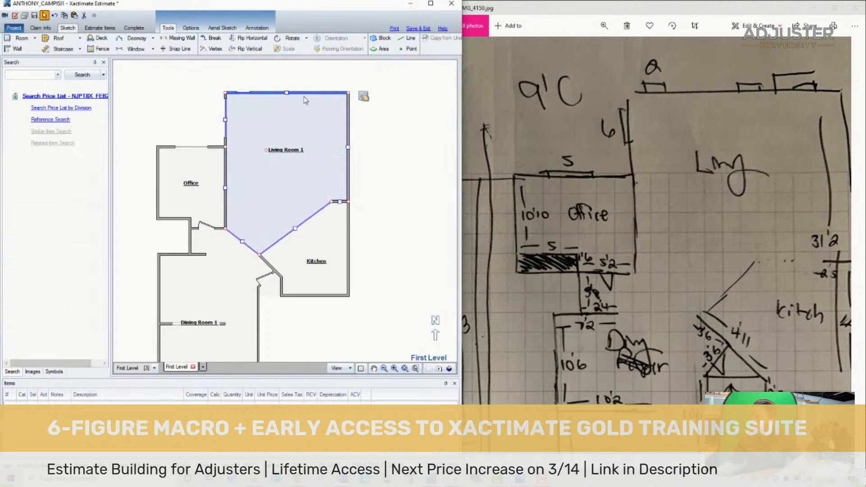
{"action": "key", "text": "w"}
{"action": "left_click_drag", "start_coordinate": [304, 92], "coordinate": [288, 92]}
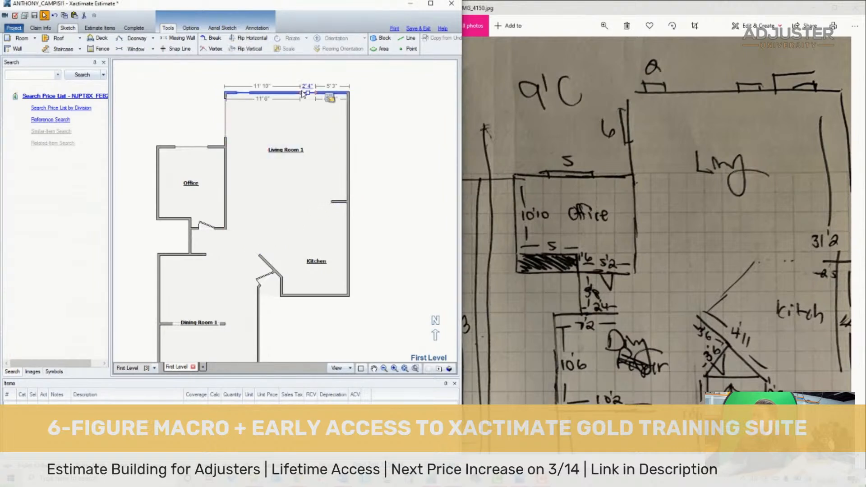
{"action": "left_click", "coordinate": [295, 86]}
{"action": "type", "text": "2 5"}
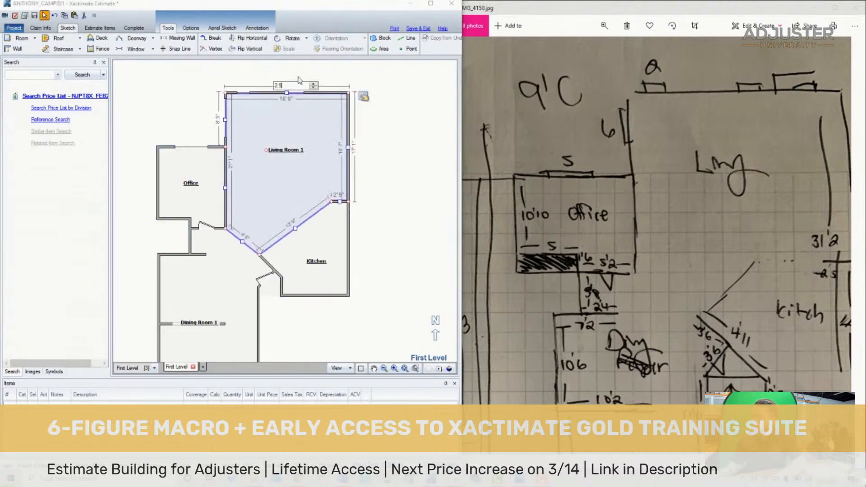
{"action": "key", "text": "Return"}
- Place a 5' sliding door at the east end of Living Room 1's north wall, following the hand-drawn plan
{"action": "left_click_drag", "start_coordinate": [791, 97], "coordinate": [749, 108]}
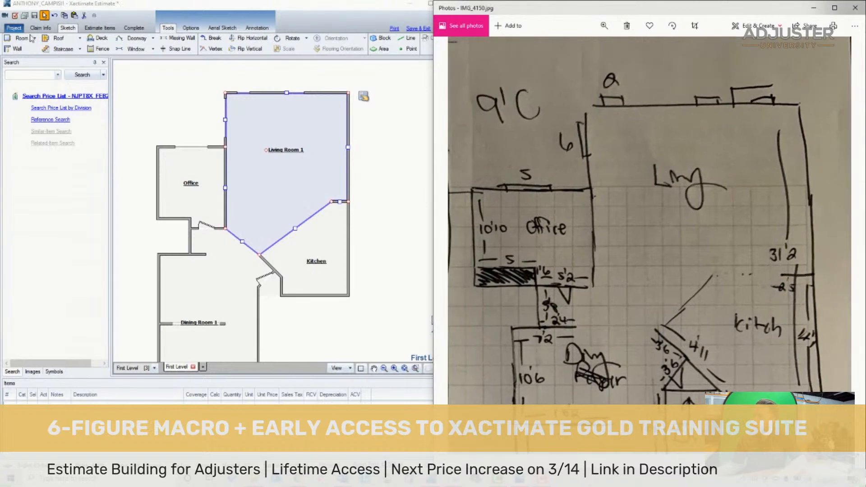
{"action": "left_click", "coordinate": [149, 38]}
{"action": "left_click", "coordinate": [153, 38]}
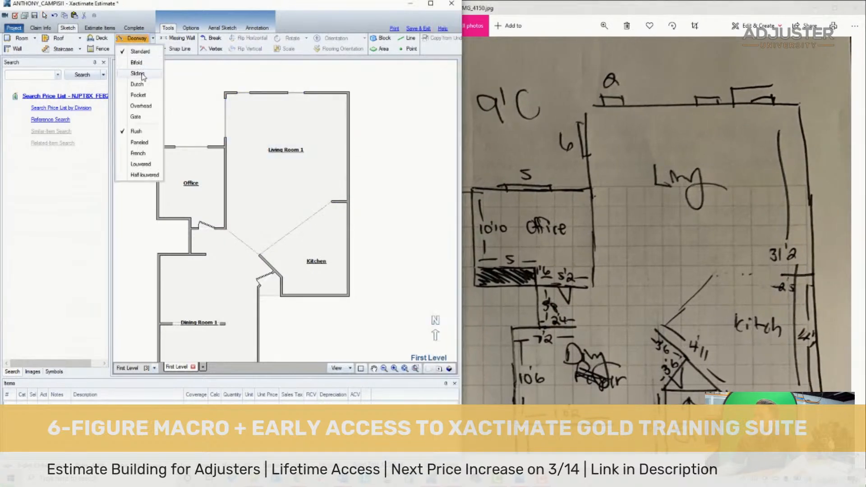
{"action": "left_click", "coordinate": [138, 74]}
{"action": "left_click", "coordinate": [324, 93]}
{"action": "left_click", "coordinate": [323, 86]}
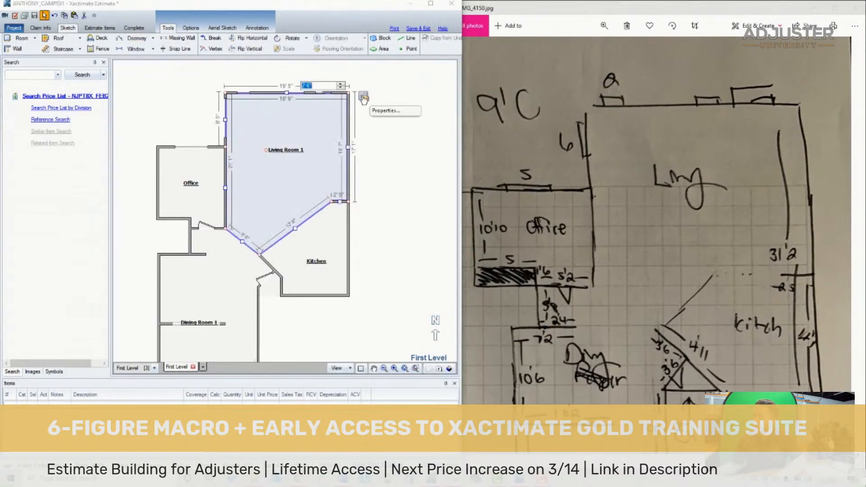
{"action": "key", "text": "Return"}
{"action": "left_click_drag", "start_coordinate": [296, 93], "coordinate": [327, 93]}
{"action": "left_click", "coordinate": [300, 77]}
{"action": "left_click", "coordinate": [326, 93]}
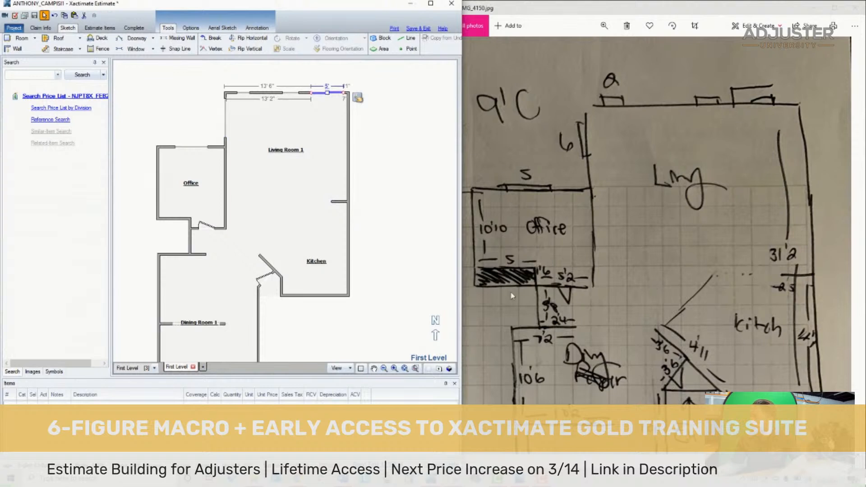
- Browse the hand-drawn plans and site photos to examine the kitchen's cabinets, counter and surrounding walls
{"action": "left_click", "coordinate": [399, 254]}
{"action": "left_click", "coordinate": [619, 270]}
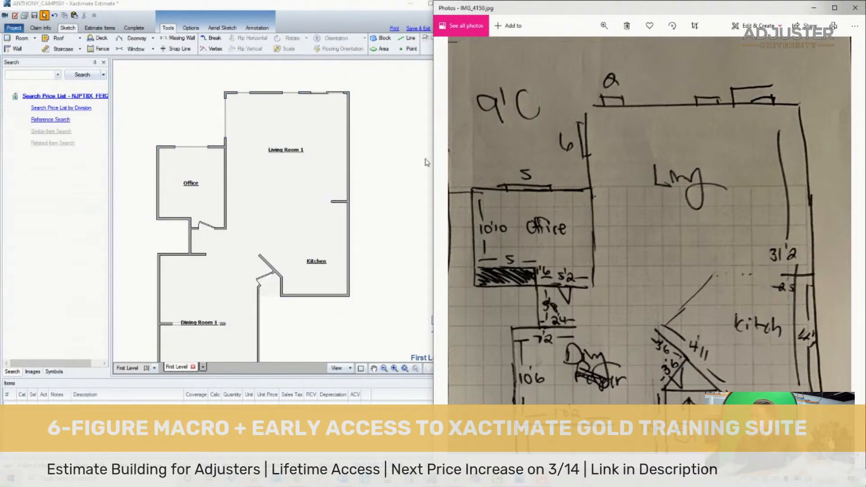
{"action": "left_click", "coordinate": [378, 273]}
{"action": "left_click", "coordinate": [408, 364]}
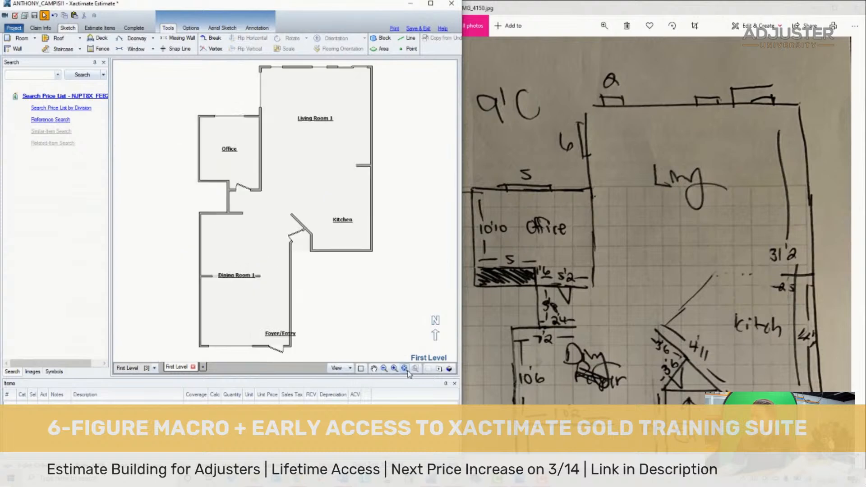
{"action": "left_click", "coordinate": [590, 293]}
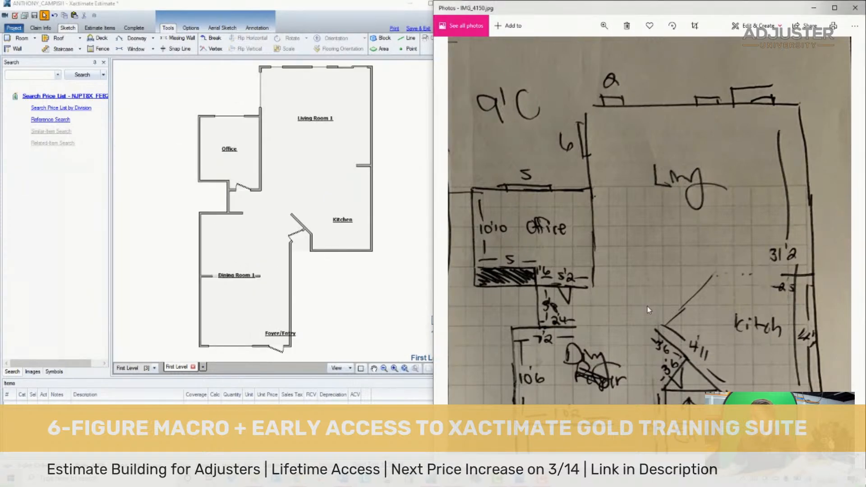
{"action": "key", "text": "Left"}
{"action": "key", "text": "Left"}
{"action": "scroll", "coordinate": [656, 300], "scroll_direction": "down", "scroll_amount": 5}
{"action": "key", "text": "Left"}
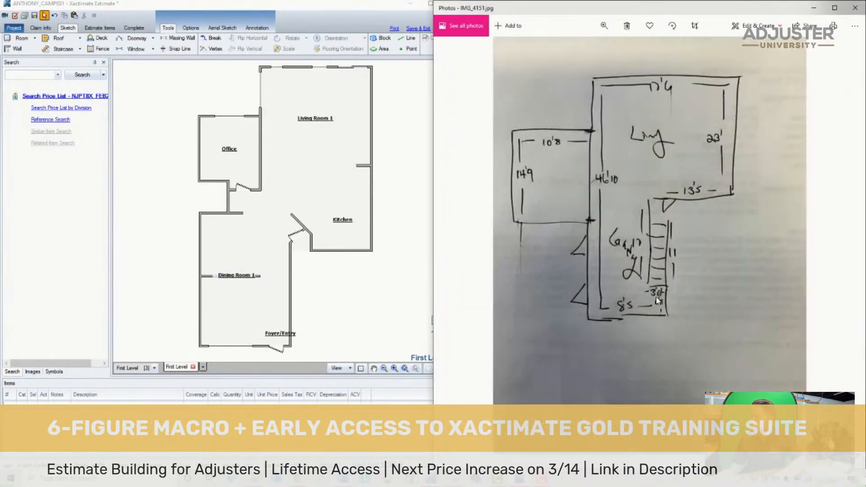
{"action": "key", "text": "Left"}
{"action": "key", "text": "Left"}
{"action": "key", "text": "Left"}
{"action": "key", "text": "Left"}
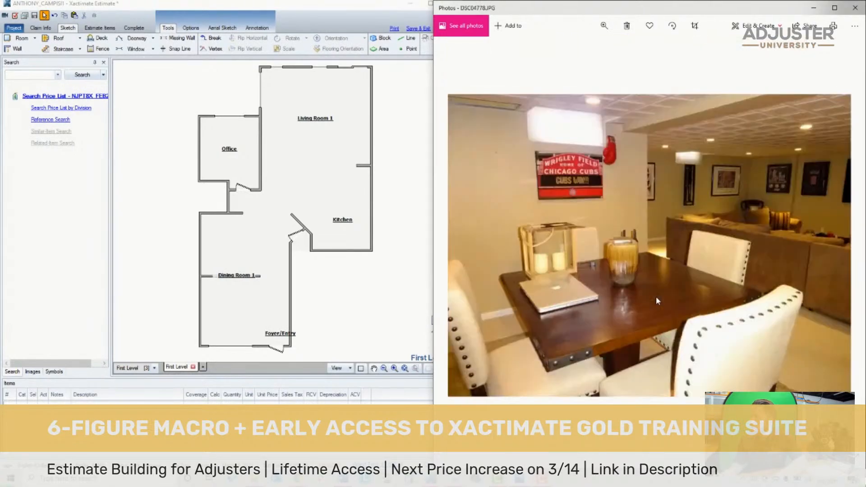
{"action": "key", "text": "Left"}
{"action": "key", "text": "Left"}
{"action": "key", "text": "Left"}
{"action": "key", "text": "Left"}
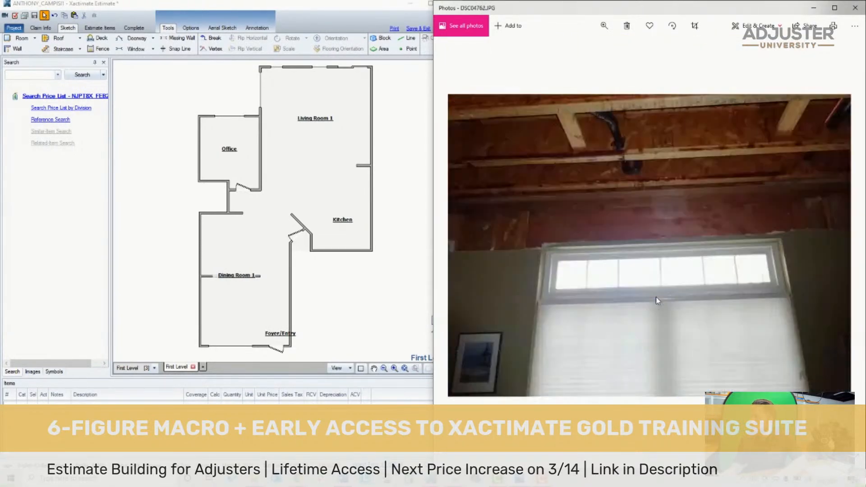
{"action": "key", "text": "Left"}
{"action": "key", "text": "Left"}
{"action": "key", "text": "Left"}
{"action": "key", "text": "Left"}
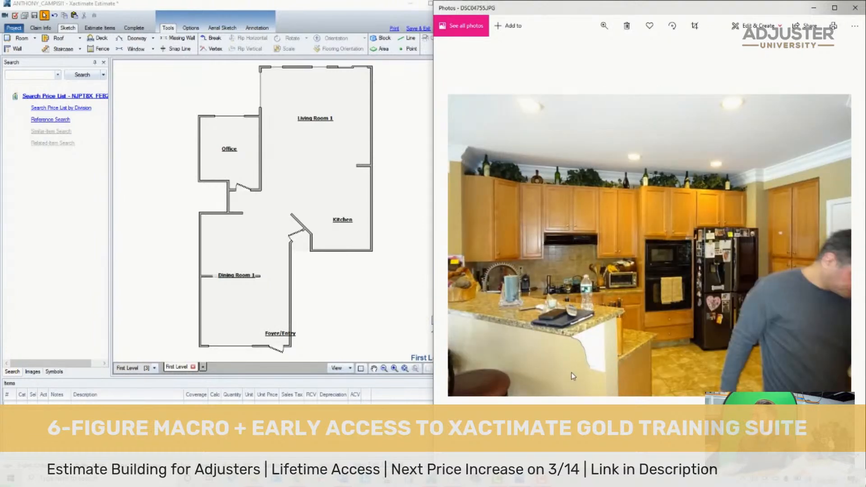
- Place a standard door in the middle of the Kitchen's south wall, removing the wrong door type placed there first
{"action": "left_click", "coordinate": [342, 250]}
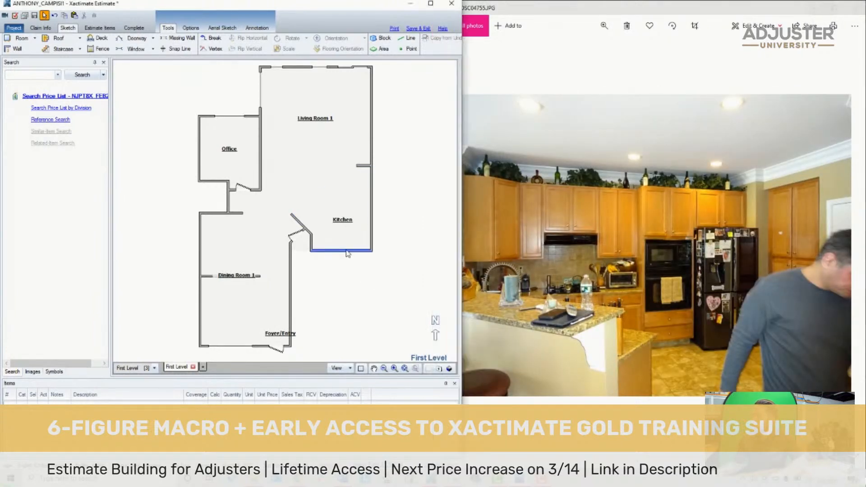
{"action": "key", "text": "Delete"}
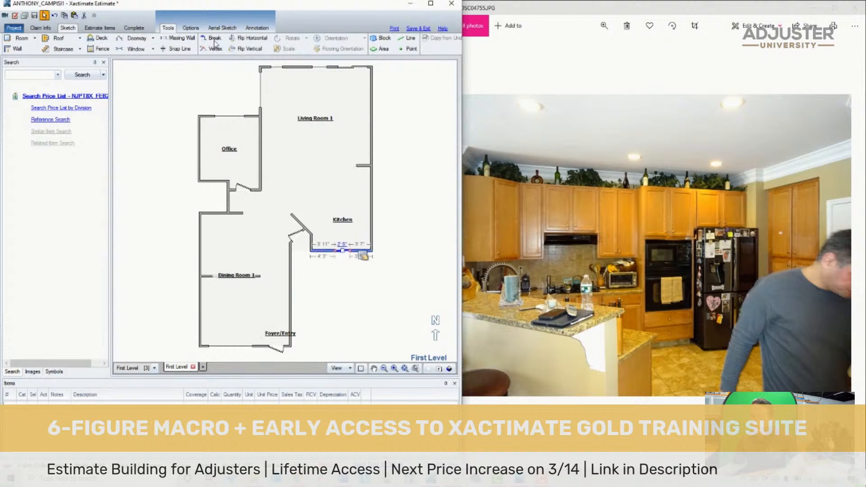
{"action": "left_click", "coordinate": [152, 39]}
{"action": "left_click", "coordinate": [142, 50]}
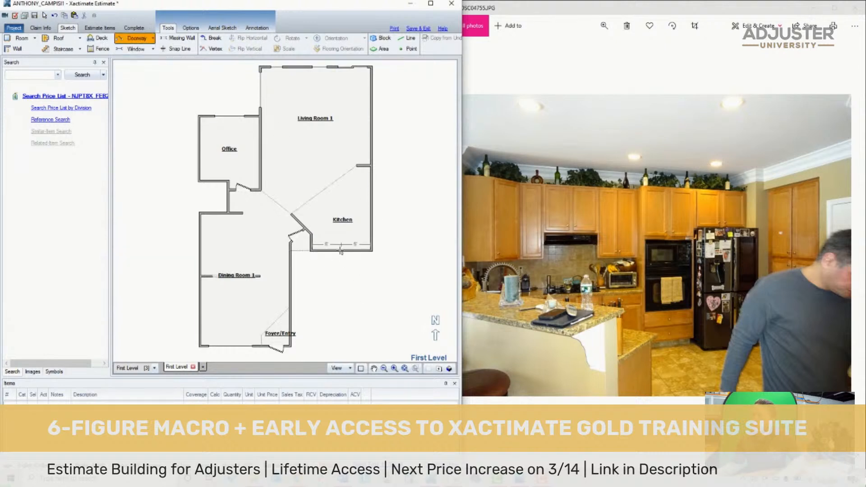
{"action": "left_click", "coordinate": [341, 250]}
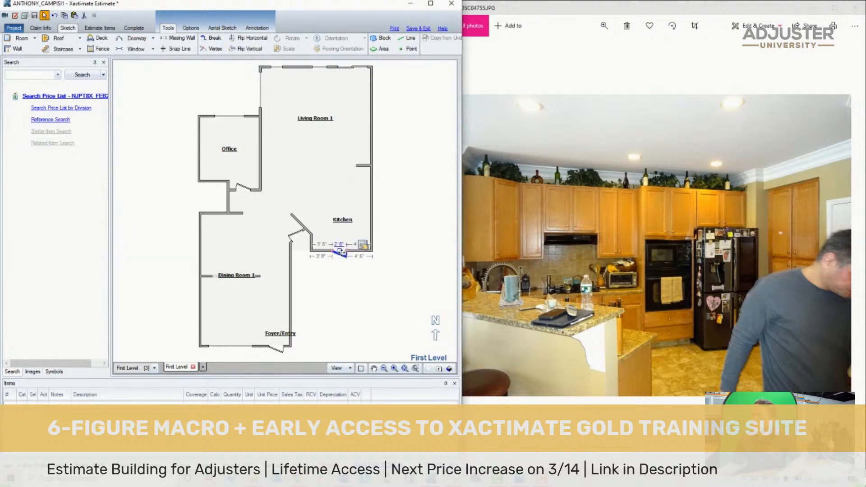
- Draw a block about 3' 1" wide along the Kitchen's east wall and extend it to the south wall
{"action": "left_click", "coordinate": [380, 37]}
{"action": "scroll", "coordinate": [395, 193], "scroll_direction": "up", "scroll_amount": 2}
{"action": "left_click_drag", "start_coordinate": [320, 119], "coordinate": [354, 192]}
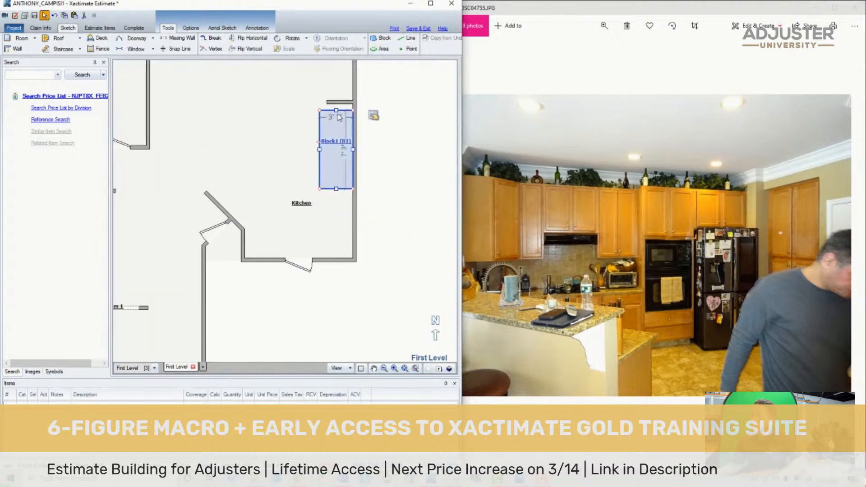
{"action": "left_click", "coordinate": [339, 135]}
{"action": "left_click", "coordinate": [338, 151]}
{"action": "left_click_drag", "start_coordinate": [336, 188], "coordinate": [335, 259]}
{"action": "left_click", "coordinate": [334, 188]}
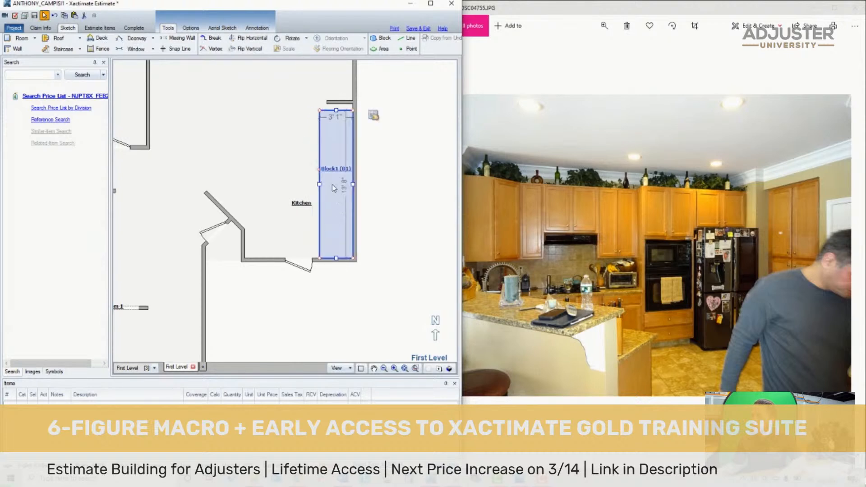
- Narrow the Kitchen's east-wall block to 2' and extend its north end to the short partition wall
{"action": "left_click_drag", "start_coordinate": [320, 185], "coordinate": [331, 185]}
{"action": "left_click", "coordinate": [355, 168]}
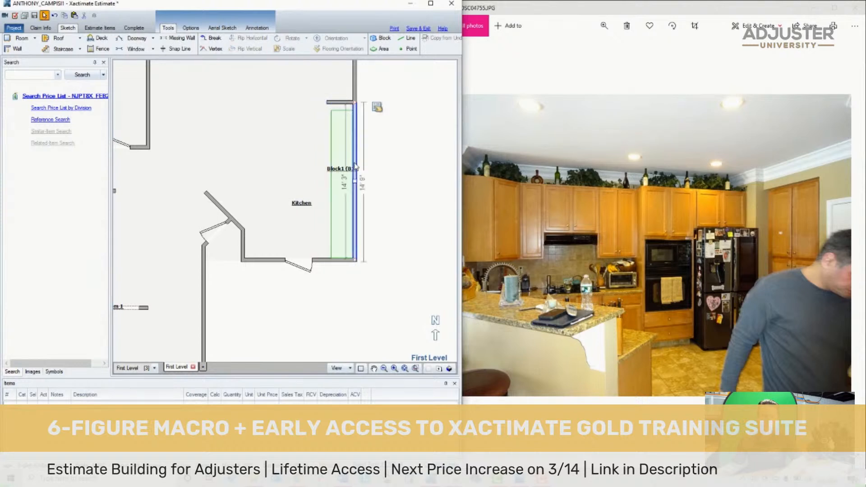
{"action": "left_click", "coordinate": [347, 163]}
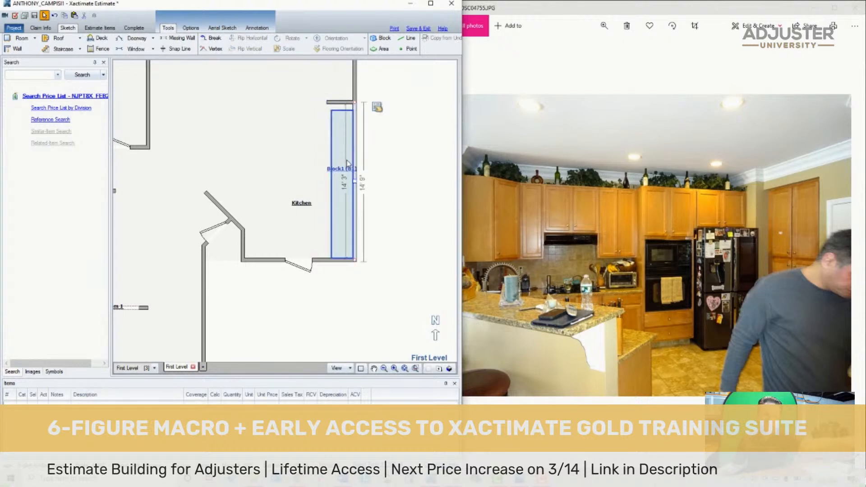
{"action": "left_click", "coordinate": [330, 185]}
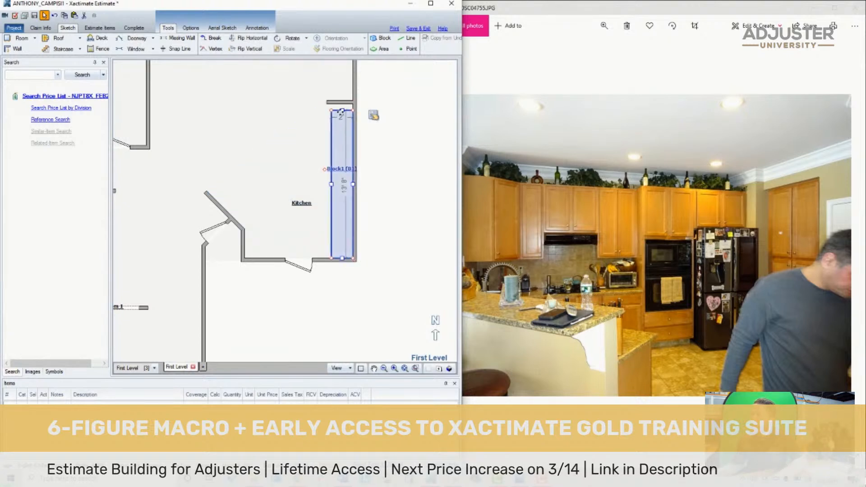
{"action": "left_click_drag", "start_coordinate": [342, 111], "coordinate": [343, 102]}
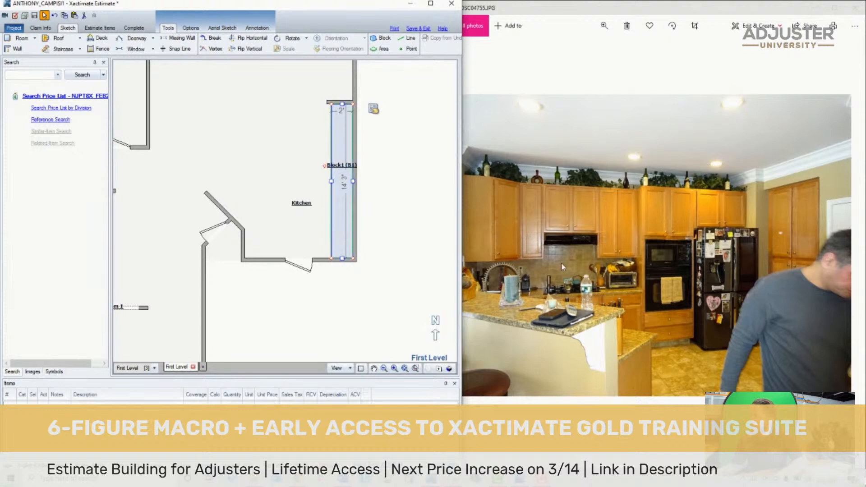
- Open the height value in the properties of the Kitchen's east-wall block
{"action": "left_click", "coordinate": [550, 213]}
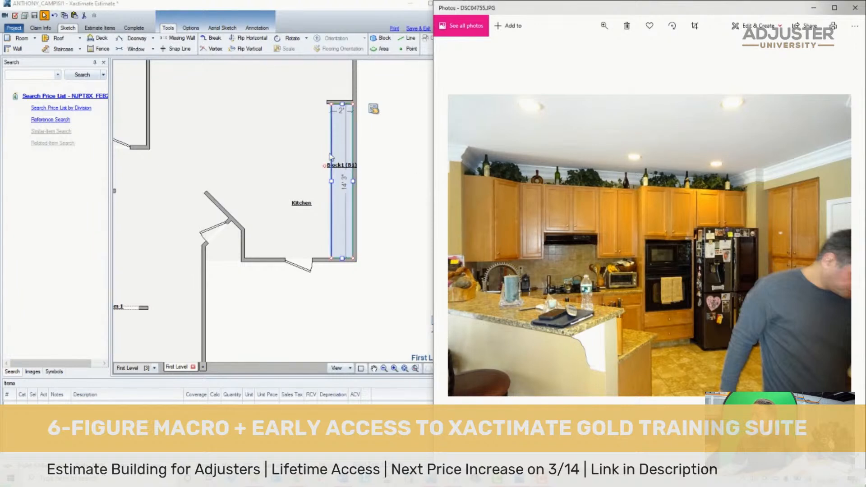
{"action": "left_click", "coordinate": [344, 179]}
{"action": "mouse_move", "coordinate": [374, 109]}
{"action": "left_click", "coordinate": [476, 173]}
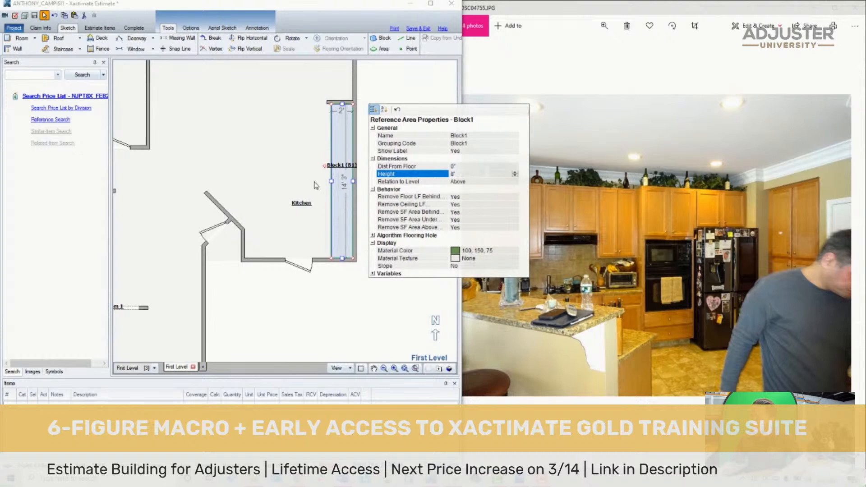
- Compare the neighbouring kitchen photos to examine the height and layout of the cabinets, counter and peninsula
{"action": "left_click", "coordinate": [632, 190]}
{"action": "key", "text": "Right"}
{"action": "key", "text": "Right"}
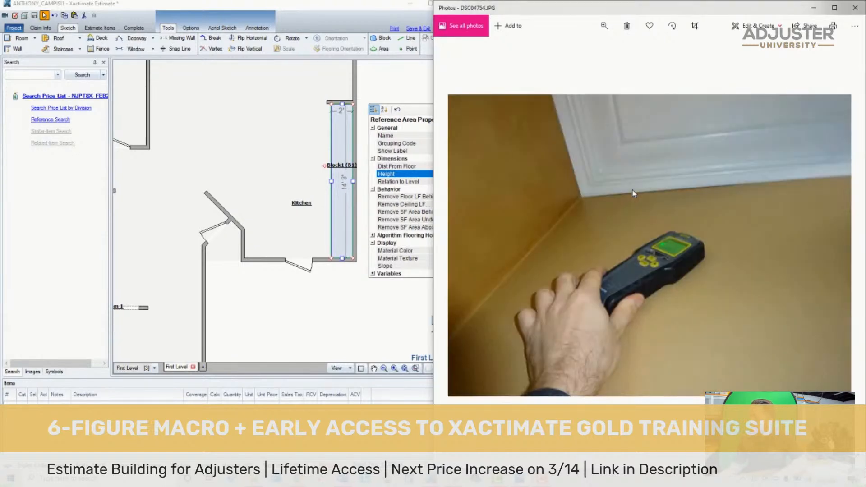
{"action": "key", "text": "Left"}
{"action": "key", "text": "Left"}
{"action": "key", "text": "Right"}
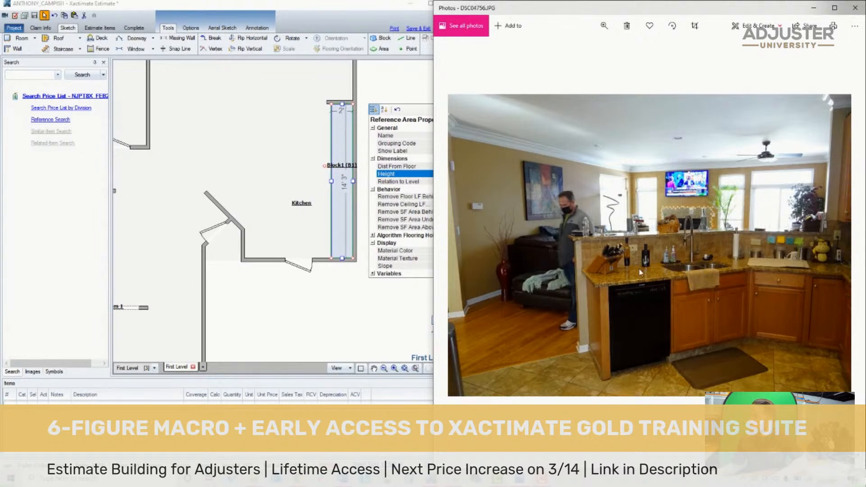
{"action": "left_click", "coordinate": [303, 148]}
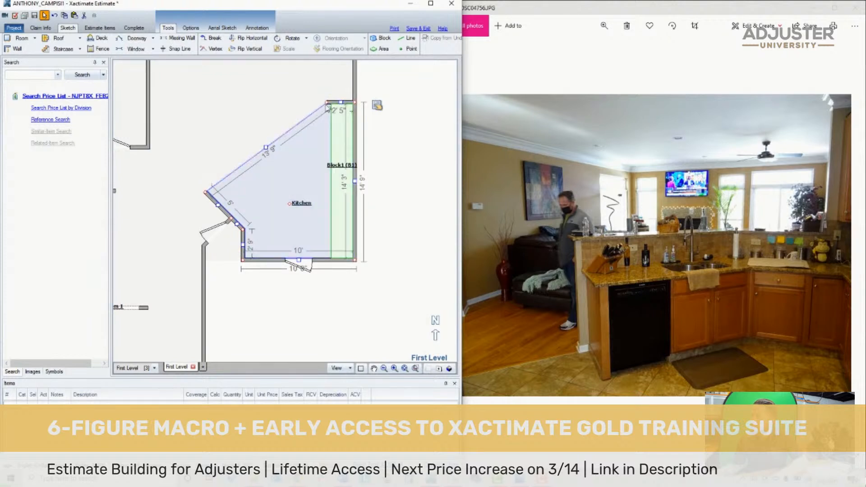
- Lengthen the short partition wall at the Kitchen's north end to about 5' 4" by moving its free corner west
{"action": "left_click_drag", "start_coordinate": [328, 107], "coordinate": [305, 108]}
{"action": "left_click", "coordinate": [300, 153]}
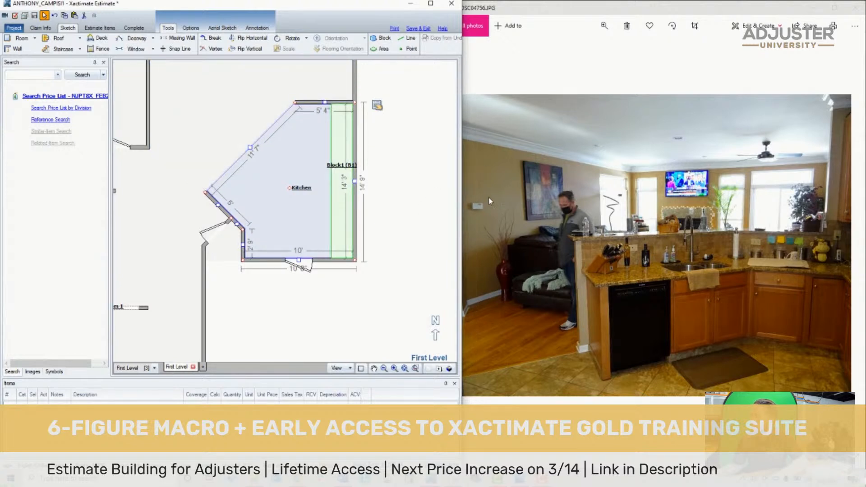
{"action": "left_click", "coordinate": [490, 325]}
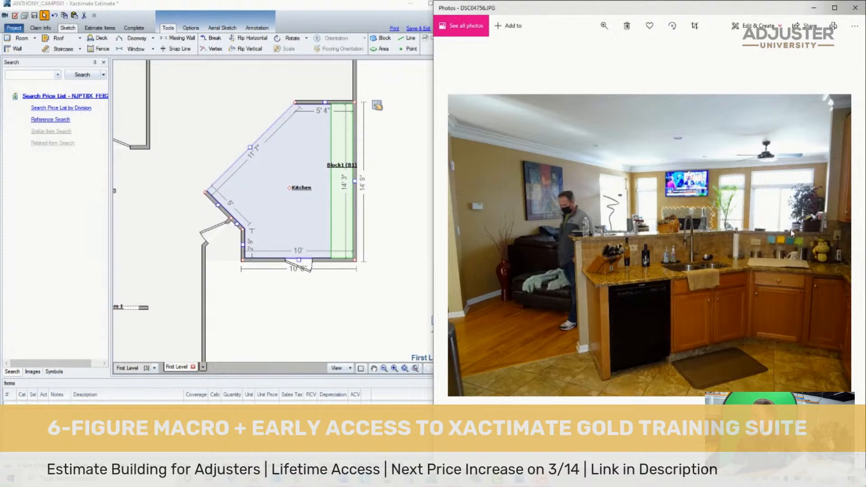
- Try to turn the missing wall on the Kitchen's diagonal side into a solid wall, and undo the change
{"action": "left_click", "coordinate": [232, 154]}
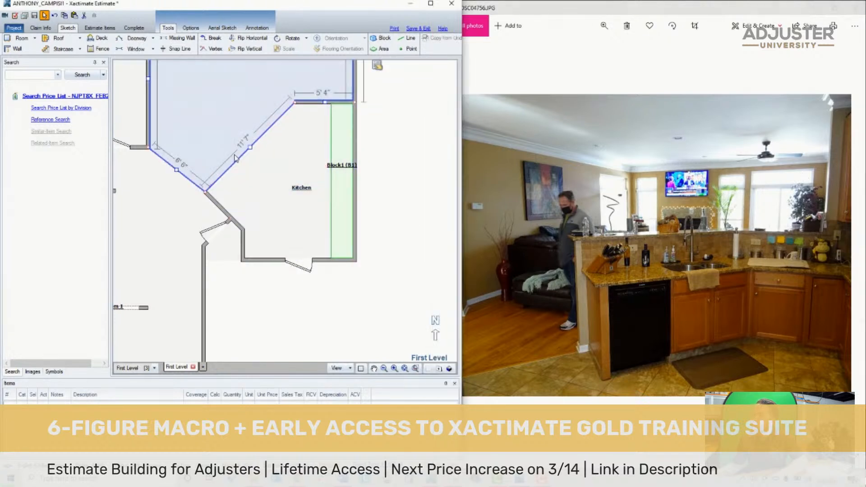
{"action": "left_click", "coordinate": [238, 162]}
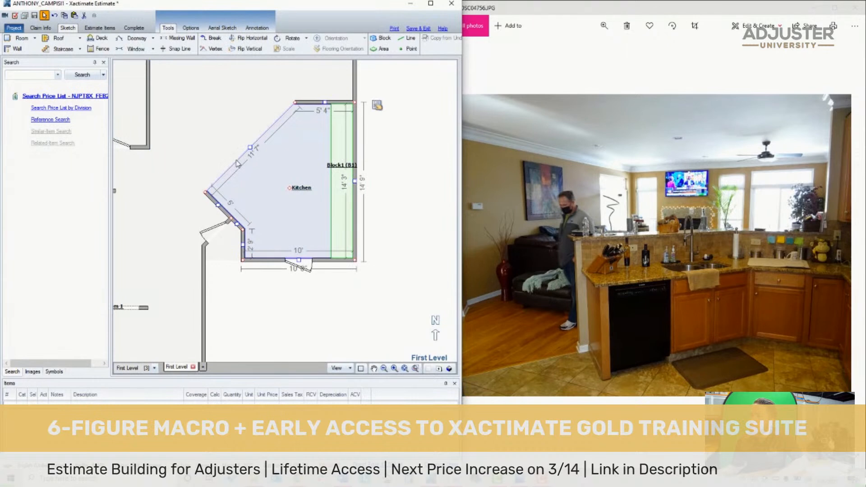
{"action": "left_click", "coordinate": [238, 164]}
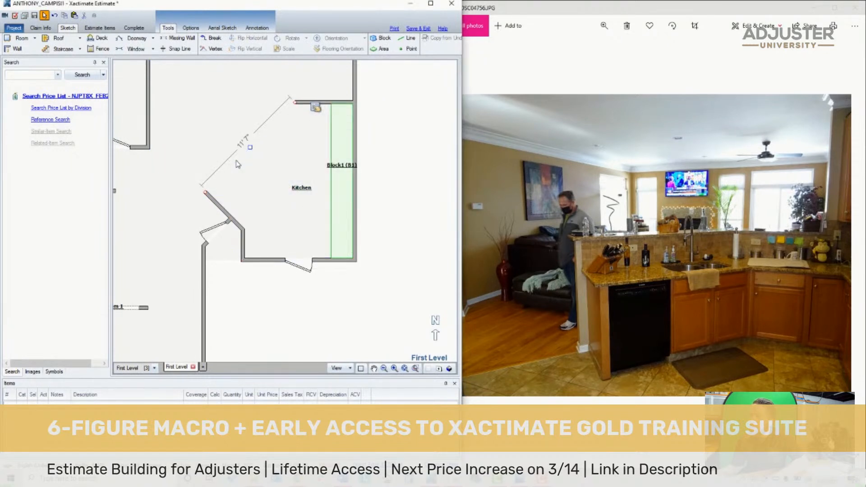
{"action": "double_click", "coordinate": [236, 161]}
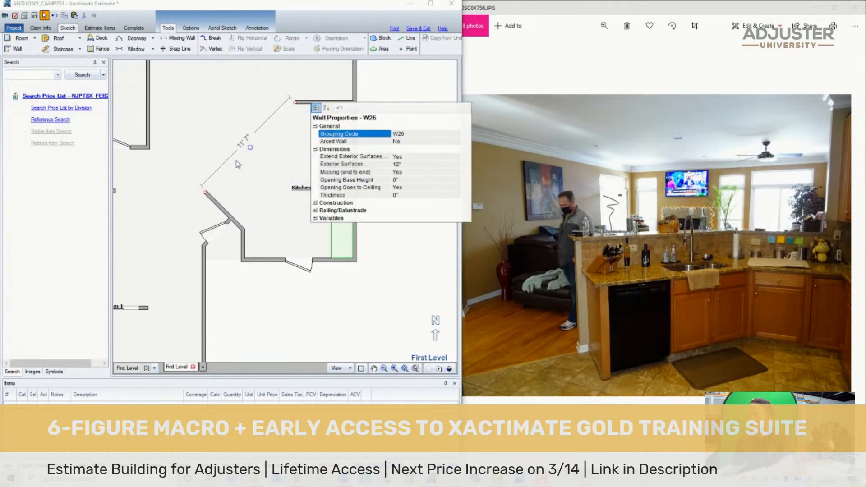
{"action": "left_click", "coordinate": [236, 161]}
{"action": "left_click", "coordinate": [233, 159]}
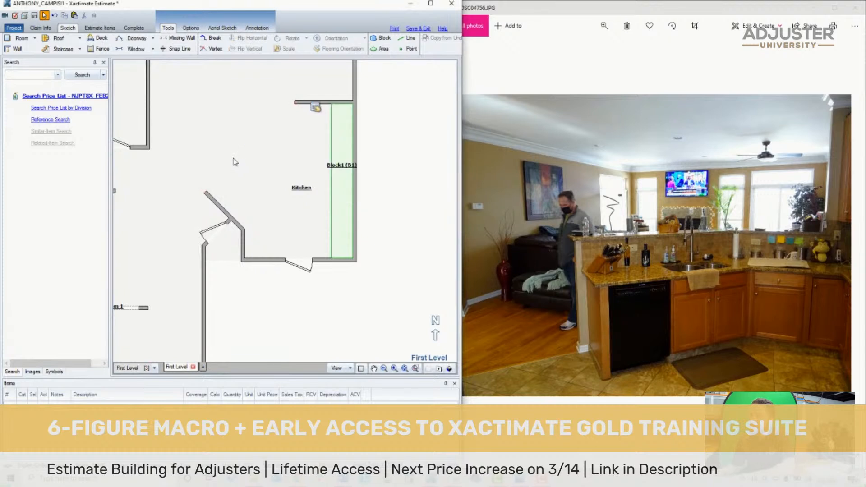
{"action": "left_click", "coordinate": [238, 162]}
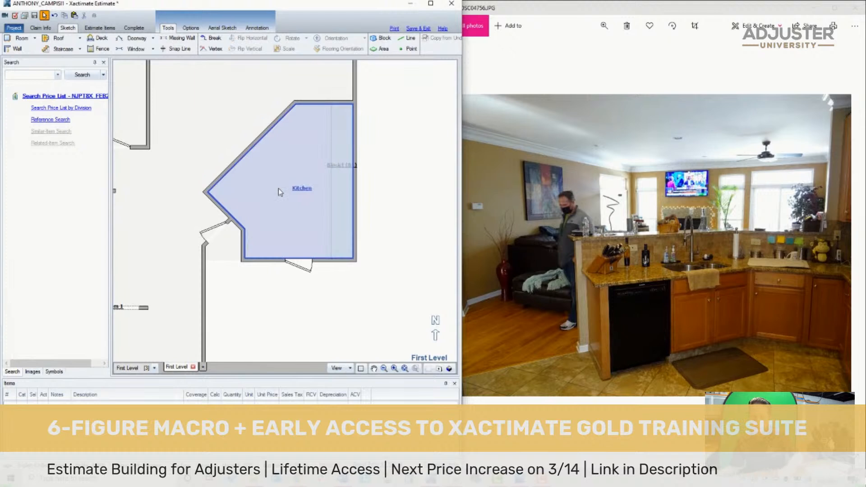
{"action": "key", "text": "ctrl+z"}
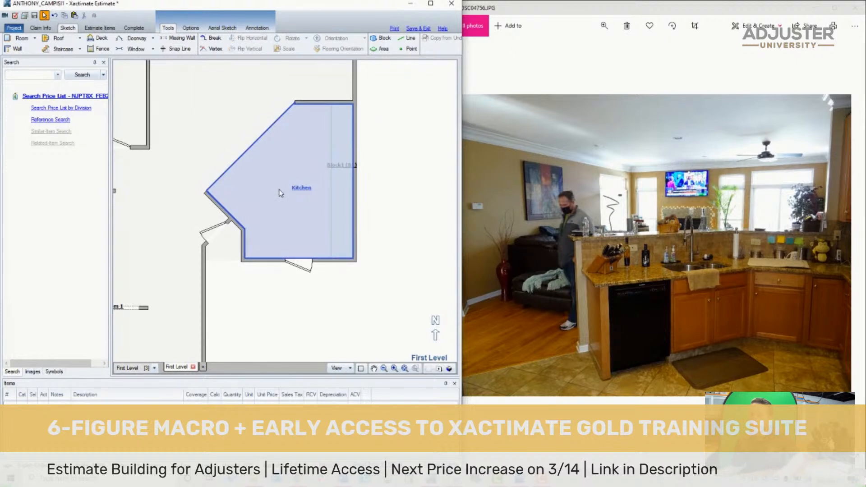
- Restore the missing wall on the Kitchen's diagonal side as a solid wall
{"action": "left_click", "coordinate": [281, 166]}
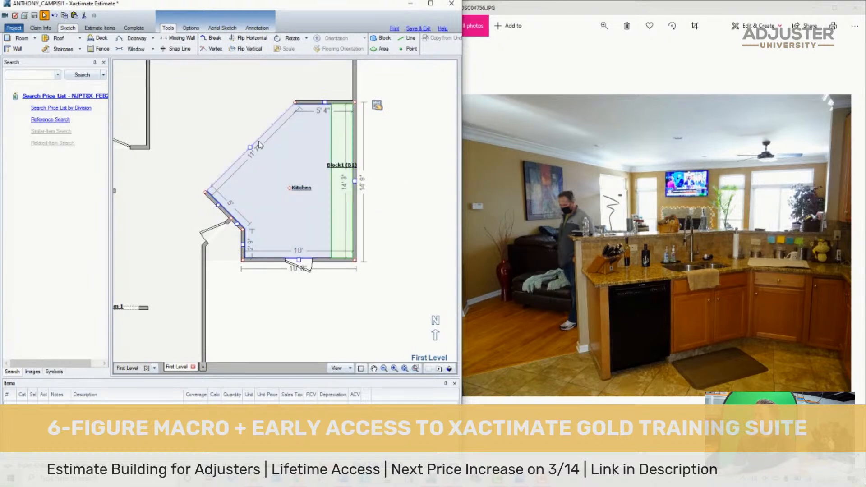
{"action": "left_click", "coordinate": [258, 144]}
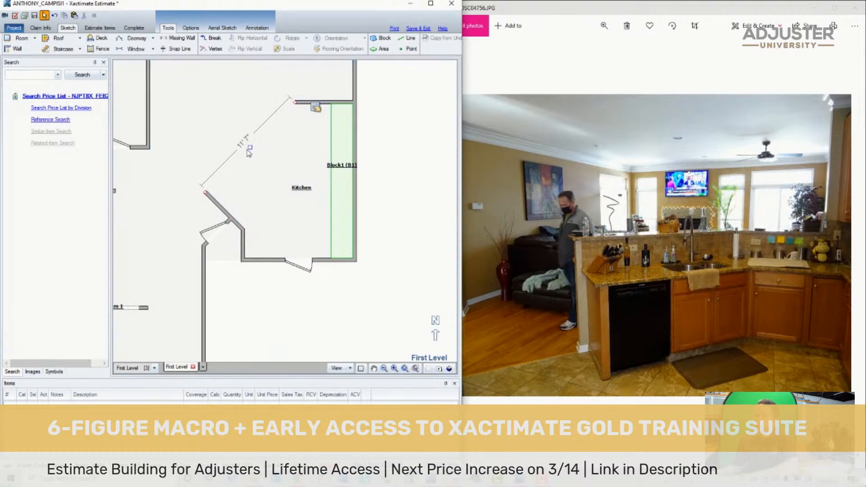
{"action": "left_click", "coordinate": [252, 158]}
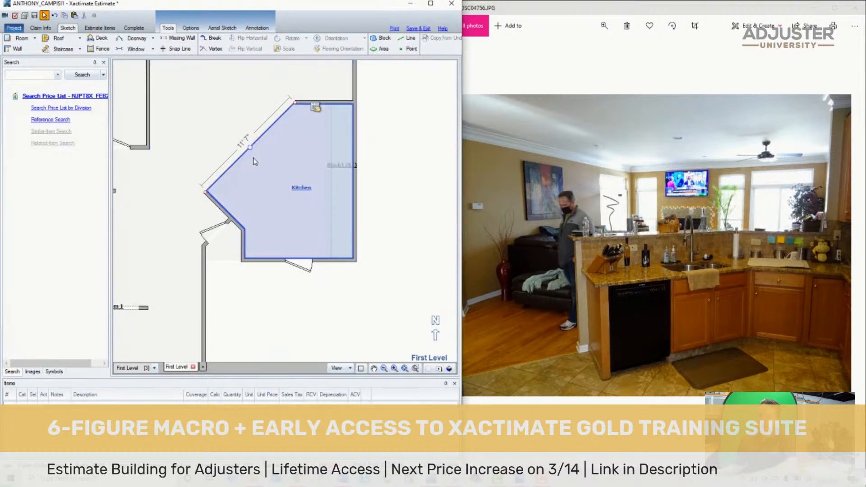
{"action": "left_click", "coordinate": [390, 239]}
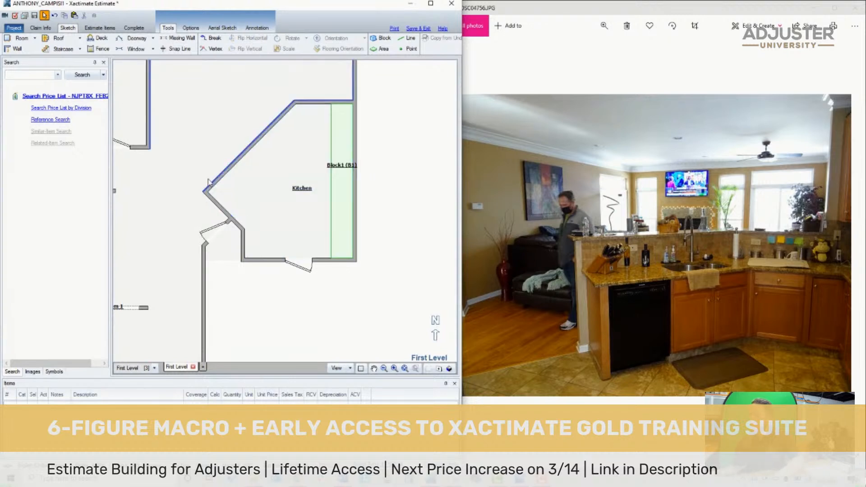
- Place a 3' wide missing-wall opening near the southwest end of the Kitchen's diagonal wall, close to the corner
{"action": "left_click", "coordinate": [545, 170]}
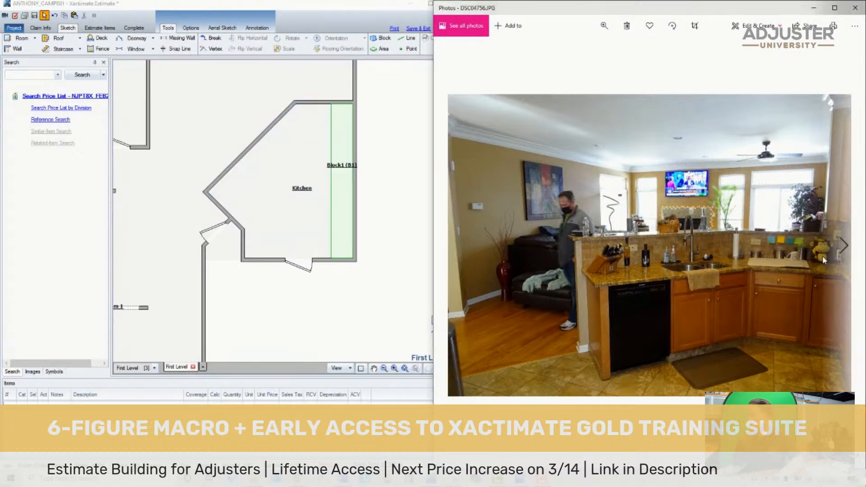
{"action": "scroll", "coordinate": [807, 256], "scroll_direction": "down", "scroll_amount": 3}
{"action": "scroll", "coordinate": [804, 255], "scroll_direction": "up", "scroll_amount": 3}
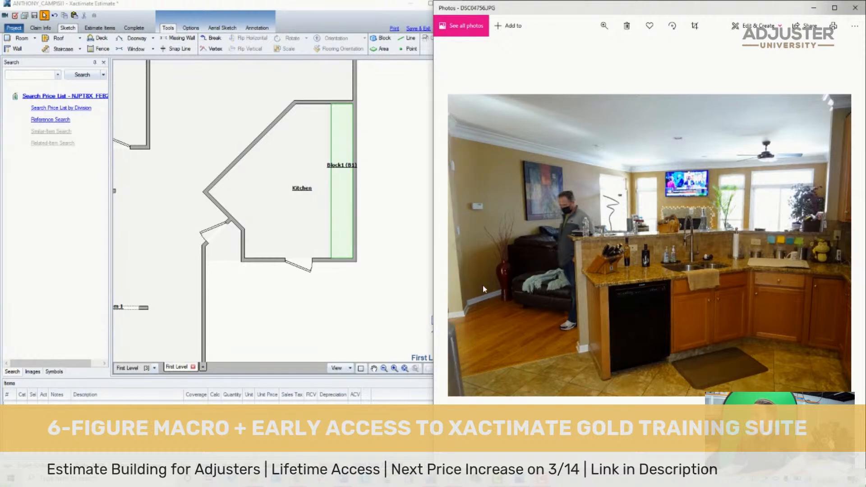
{"action": "left_click", "coordinate": [284, 179]}
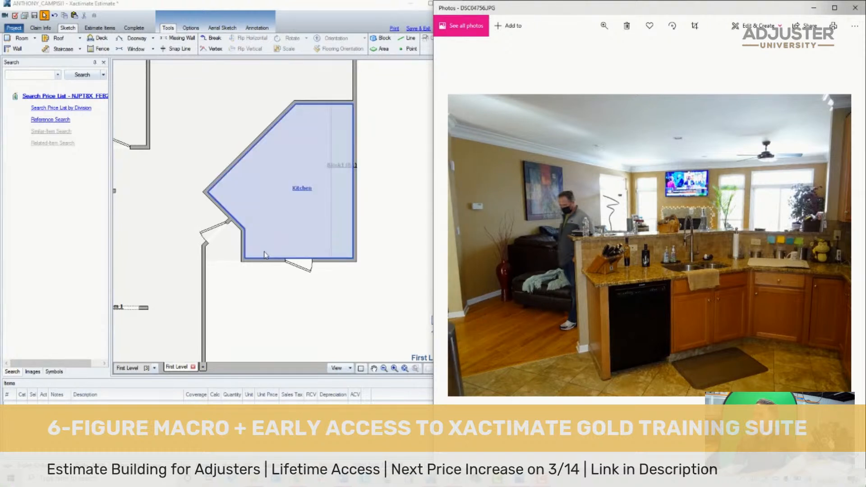
{"action": "left_click", "coordinate": [258, 328]}
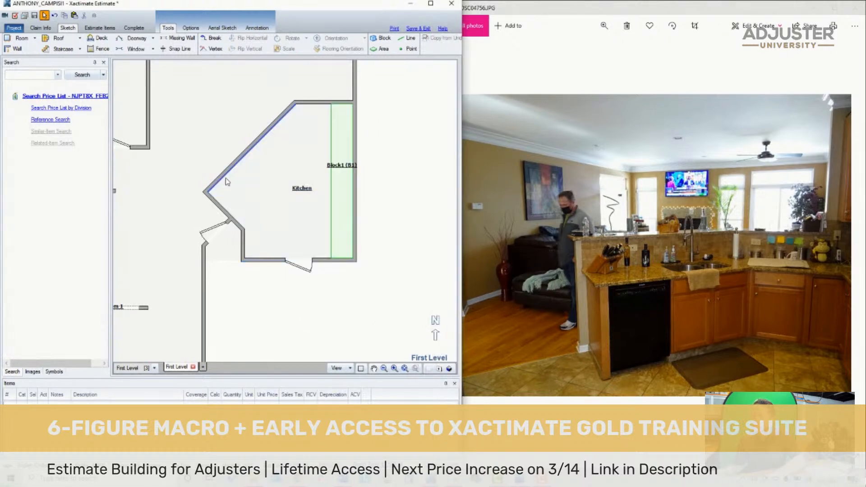
{"action": "key", "text": "m"}
{"action": "left_click", "coordinate": [234, 163]}
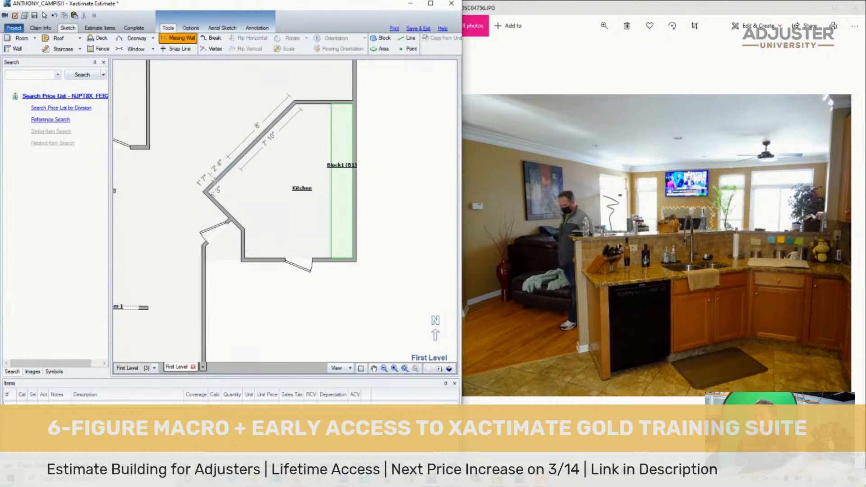
{"action": "left_click", "coordinate": [216, 173]}
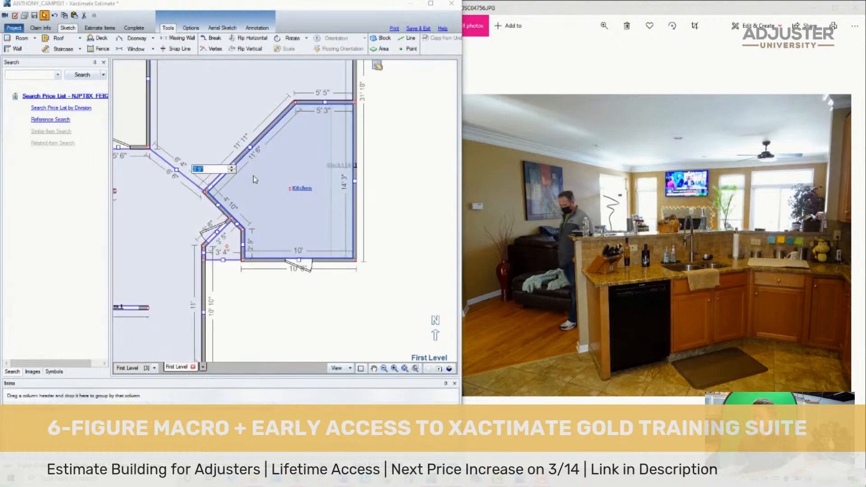
{"action": "left_click", "coordinate": [225, 181]}
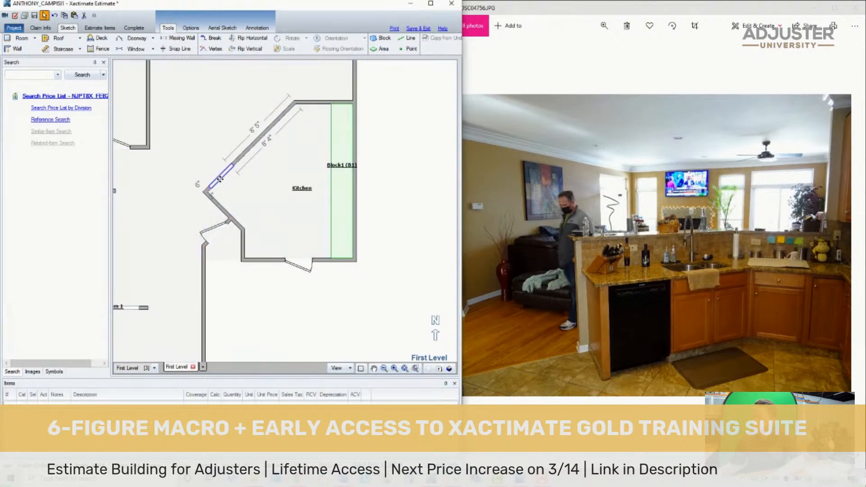
- Set the height of the opening at the southwest end of the diagonal wall to 9'
{"action": "double_click", "coordinate": [225, 180]}
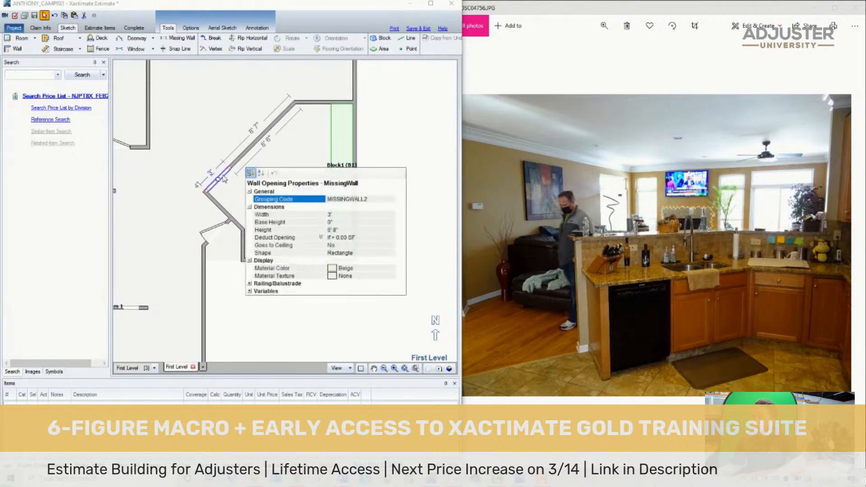
{"action": "left_click", "coordinate": [333, 231]}
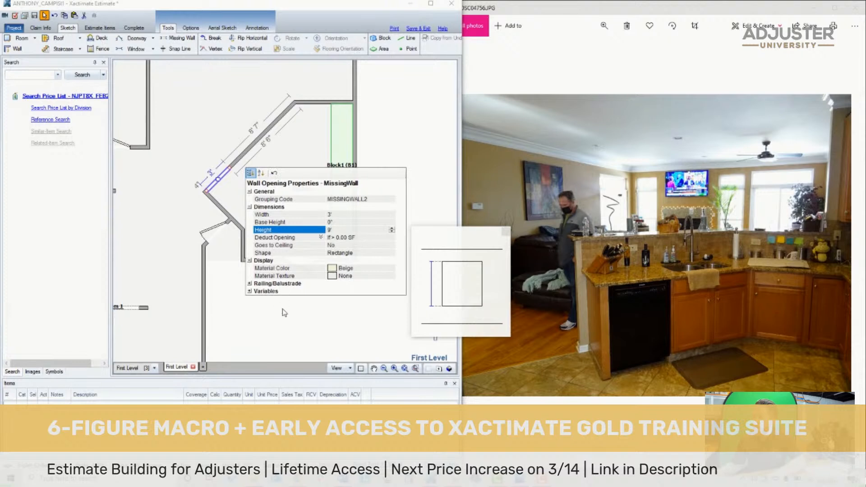
{"action": "left_click", "coordinate": [279, 323]}
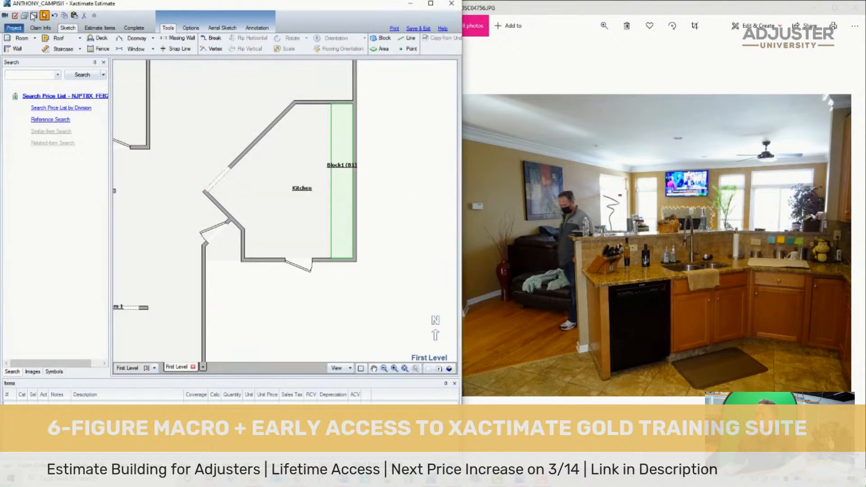
- Draw a second missing-wall opening about 3' 2" wide near the middle of the Kitchen's diagonal wall
{"action": "left_click", "coordinate": [625, 241]}
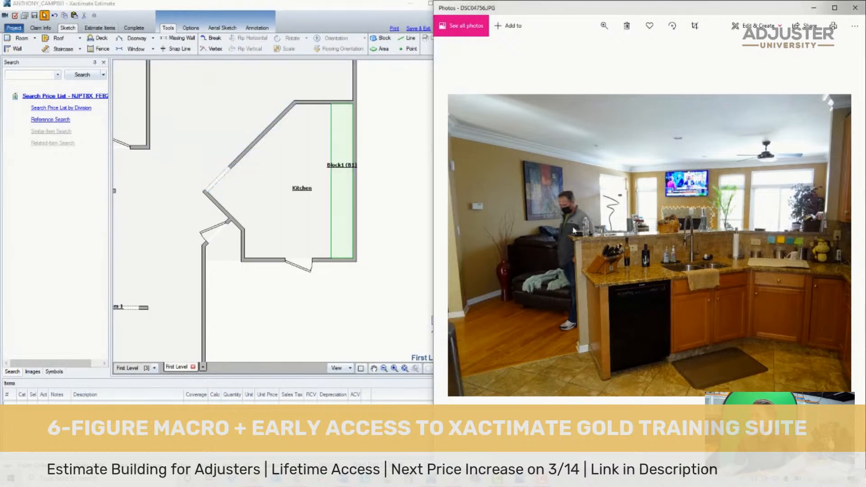
{"action": "left_click", "coordinate": [224, 174]}
{"action": "left_click", "coordinate": [622, 228]}
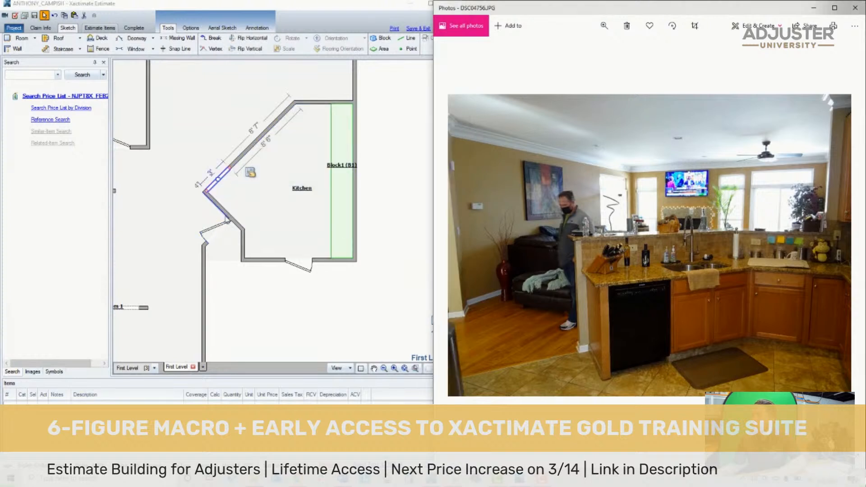
{"action": "left_click", "coordinate": [253, 295]}
{"action": "key", "text": "m"}
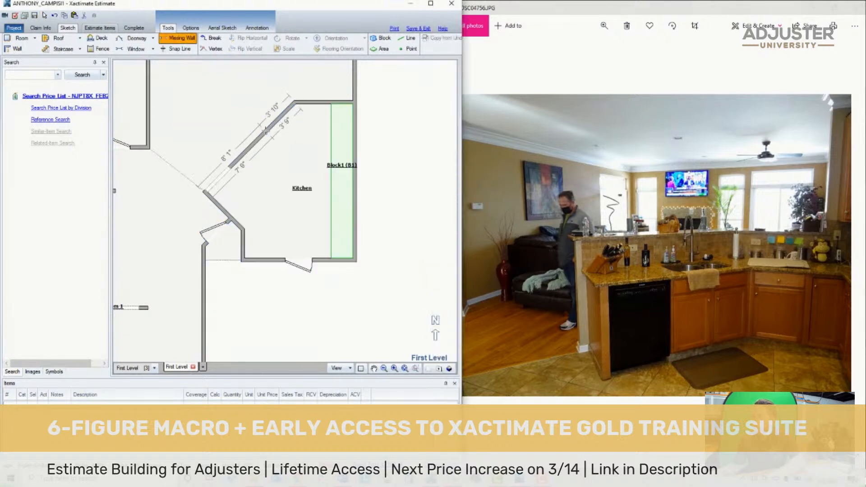
{"action": "left_click", "coordinate": [252, 147]}
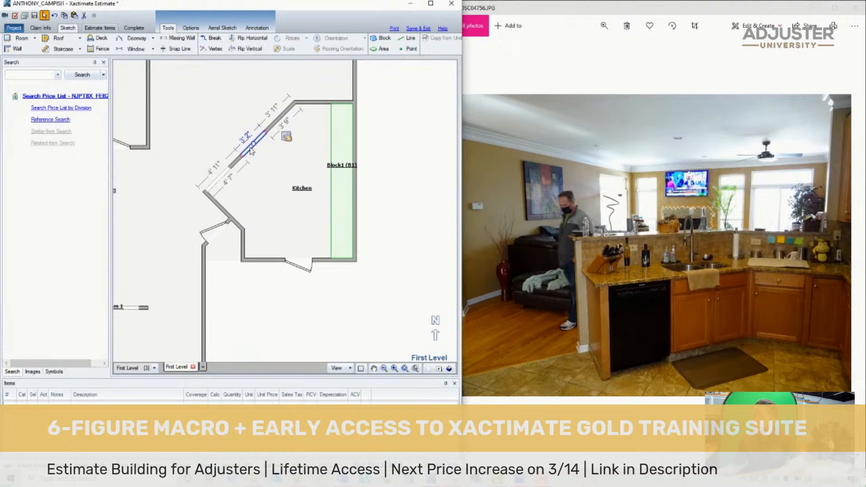
- Set the middle opening's height to 5' and its base height to 4' to form a half wall
{"action": "left_click", "coordinate": [246, 150]}
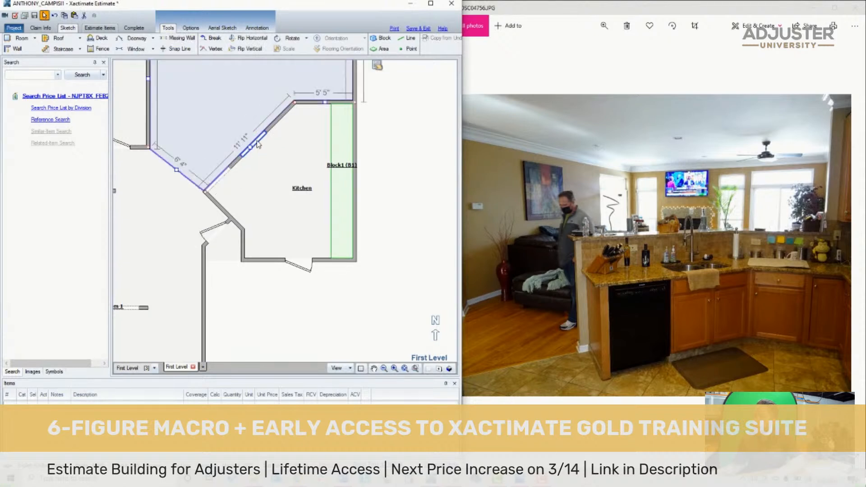
{"action": "left_click", "coordinate": [257, 140]}
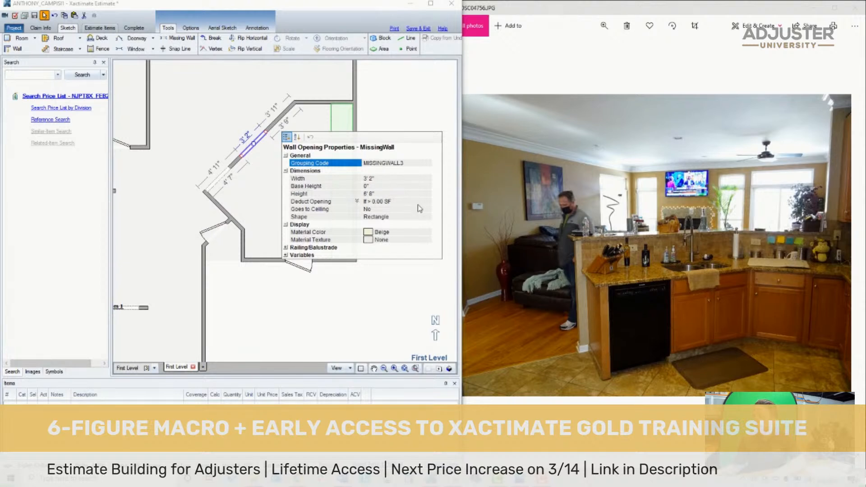
{"action": "left_click", "coordinate": [388, 193]}
{"action": "left_click", "coordinate": [386, 185]}
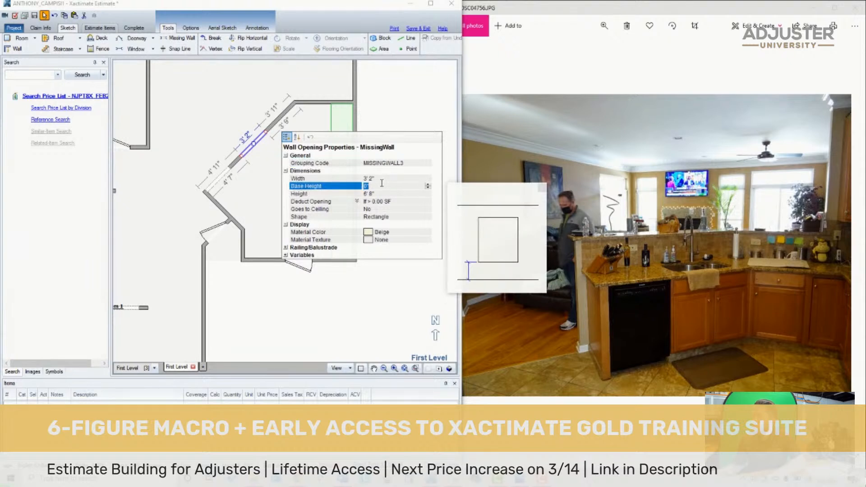
{"action": "left_click", "coordinate": [383, 193]}
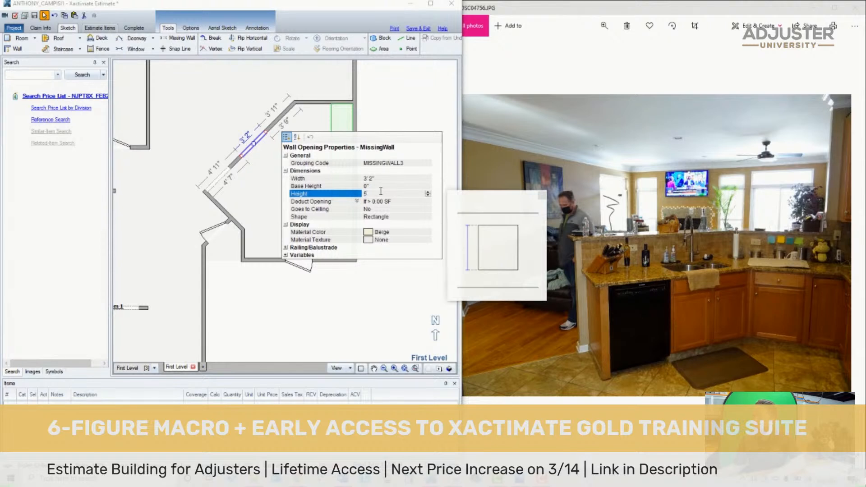
{"action": "left_click", "coordinate": [379, 186]}
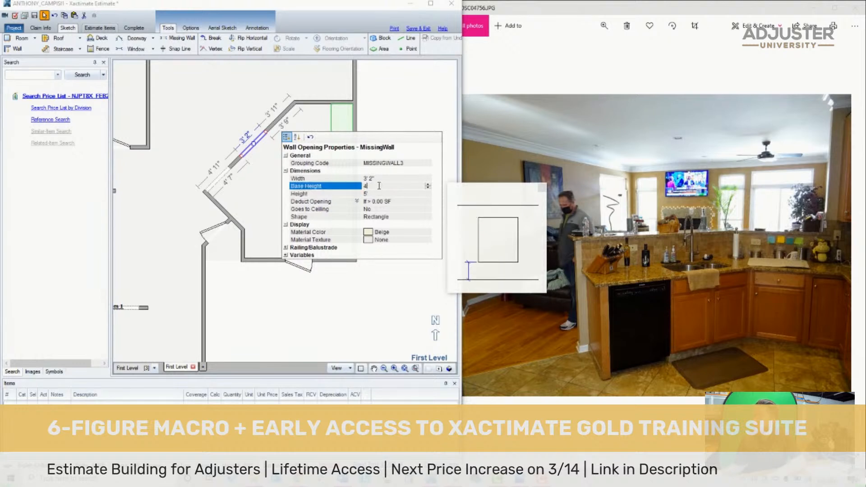
{"action": "left_click", "coordinate": [293, 289]}
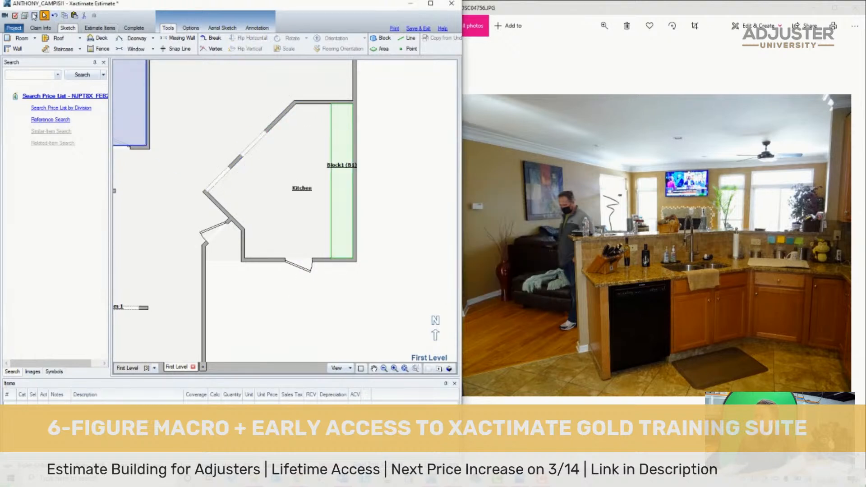
- Show the first level in 3D and examine the Kitchen's openings and cabinet block
{"action": "left_click", "coordinate": [449, 369]}
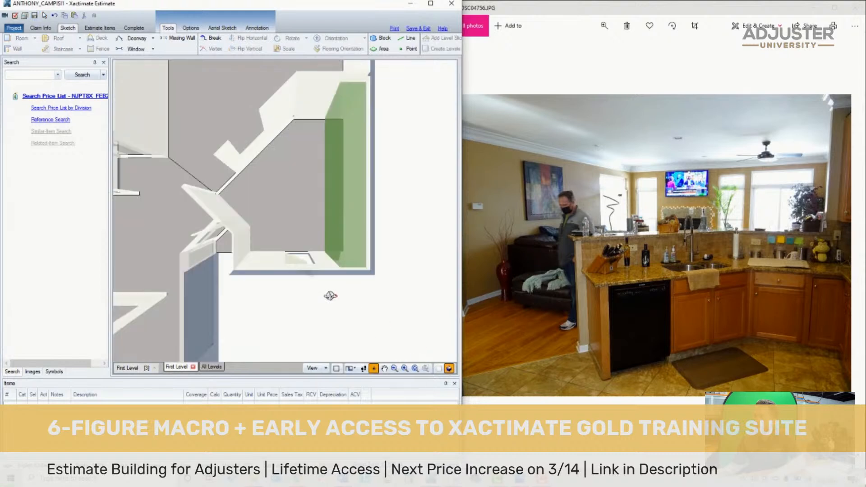
{"action": "mouse_move", "coordinate": [328, 295]}
{"action": "left_mouse_down"}
{"action": "mouse_move", "coordinate": [282, 211]}
{"action": "mouse_move", "coordinate": [278, 174]}
{"action": "left_mouse_up"}
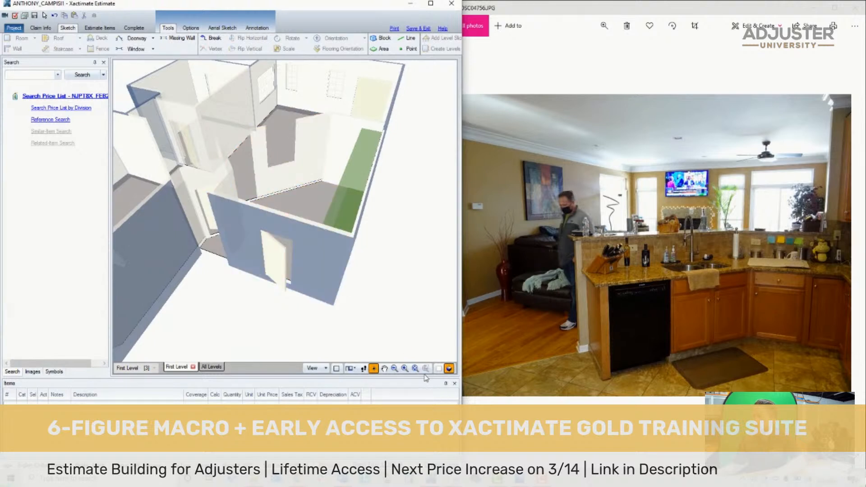
- Stretch the half-wall opening on the Kitchen's diagonal wall to about 8' 5", reaching from the northeast corner to the southwest opening, and view it in 3D
{"action": "left_click", "coordinate": [438, 368]}
{"action": "left_click", "coordinate": [249, 153]}
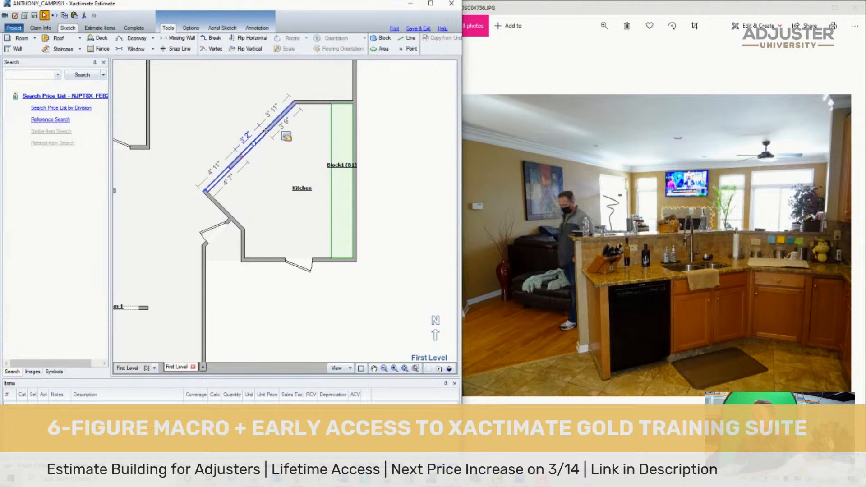
{"action": "left_click_drag", "start_coordinate": [265, 130], "coordinate": [229, 168]}
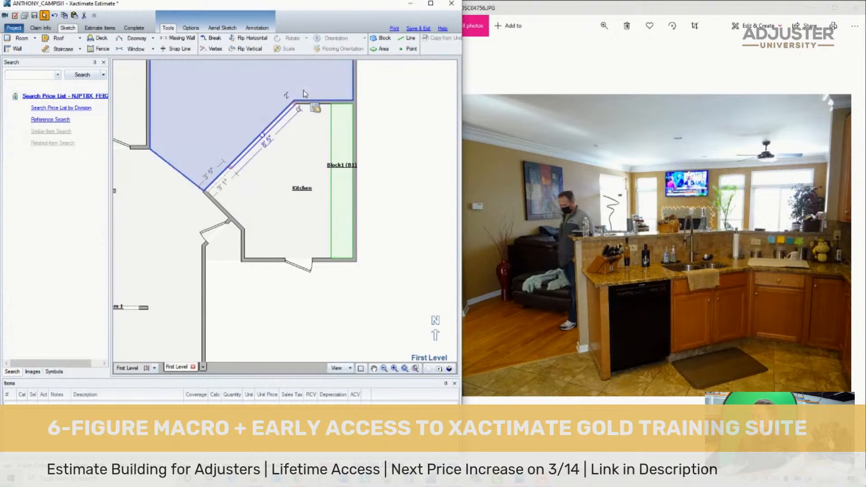
{"action": "left_click", "coordinate": [260, 153]}
{"action": "left_click", "coordinate": [256, 141]}
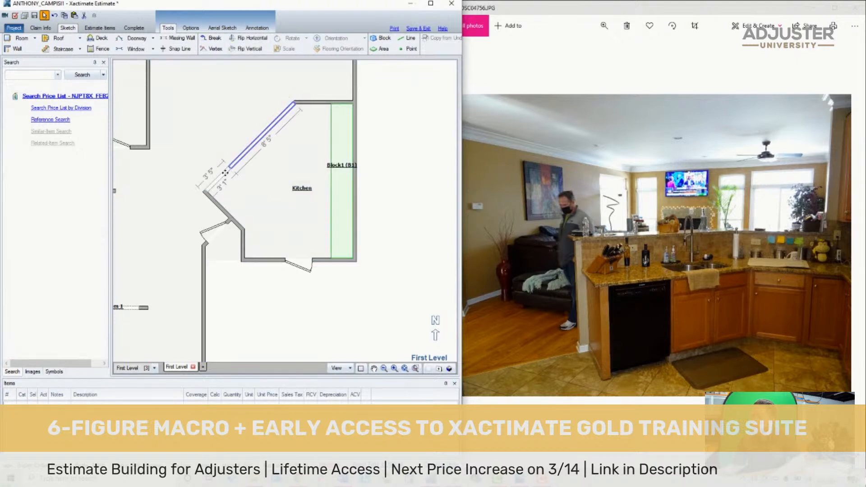
{"action": "left_click", "coordinate": [321, 224]}
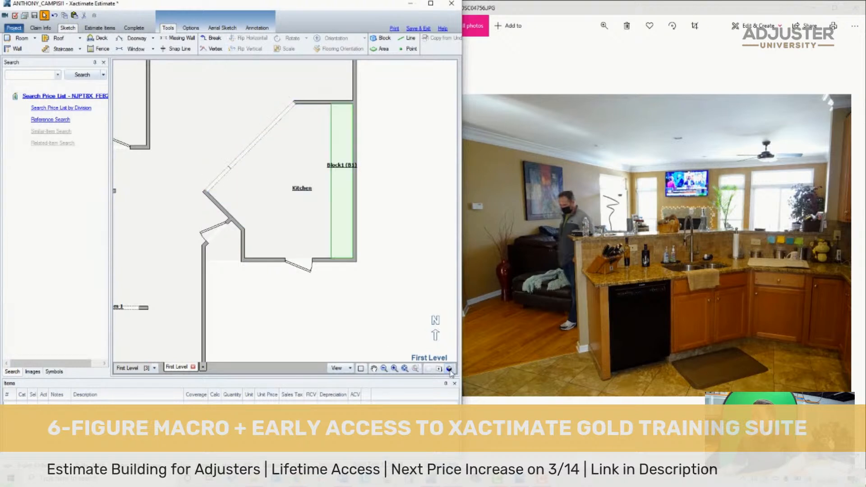
{"action": "left_click", "coordinate": [448, 368]}
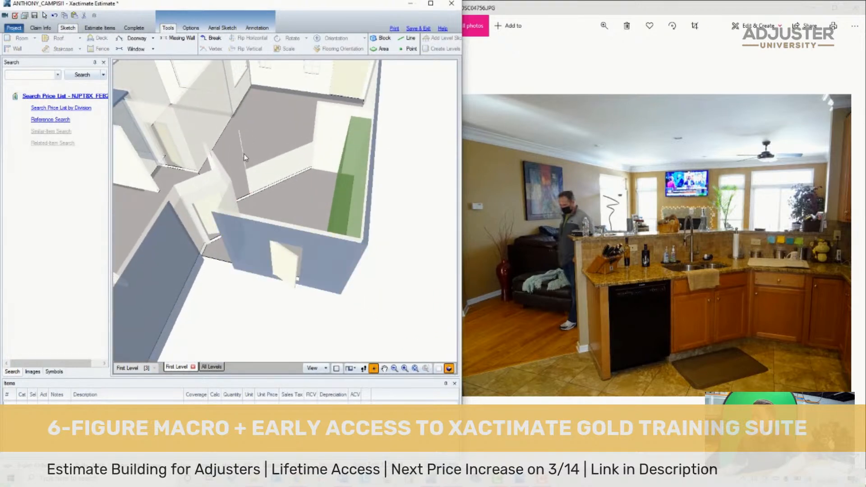
- Shift the 8' 5" half-wall opening against the southwest opening to close the sliver of wall between them, and check it in 3D
{"action": "left_click", "coordinate": [438, 368]}
{"action": "left_click", "coordinate": [255, 147]}
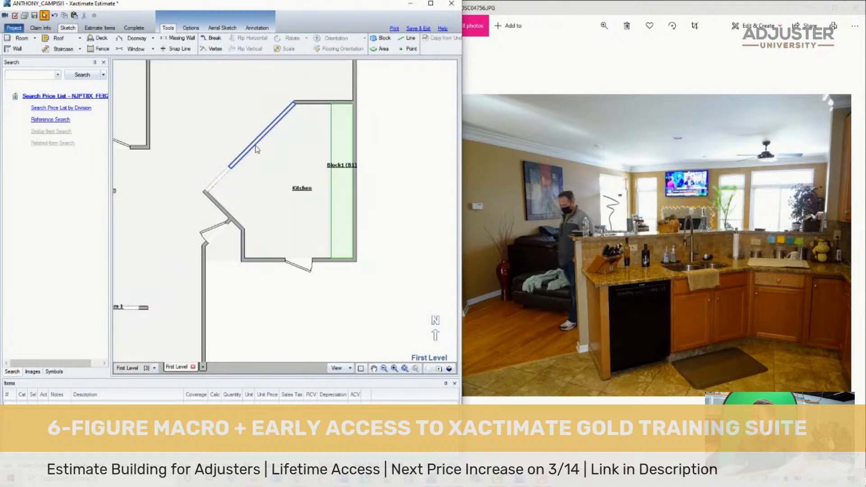
{"action": "left_click_drag", "start_coordinate": [256, 147], "coordinate": [260, 135]}
{"action": "left_click", "coordinate": [284, 170]}
{"action": "left_click", "coordinate": [408, 170]}
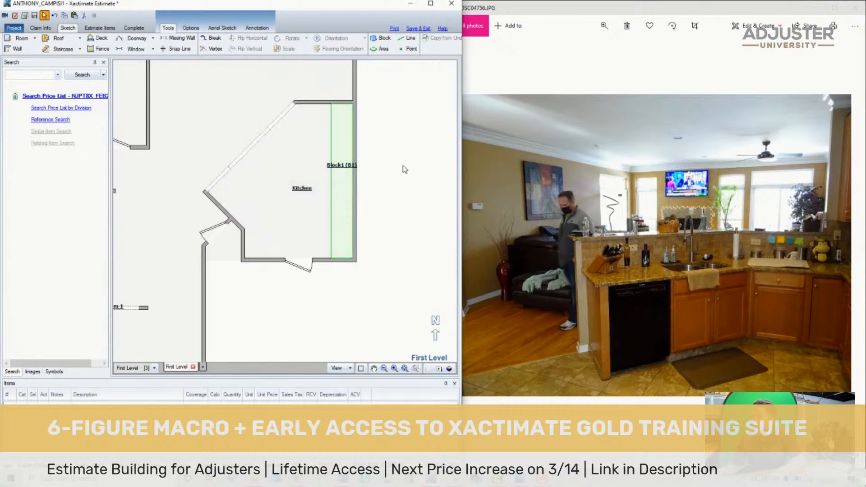
{"action": "left_click", "coordinate": [448, 368]}
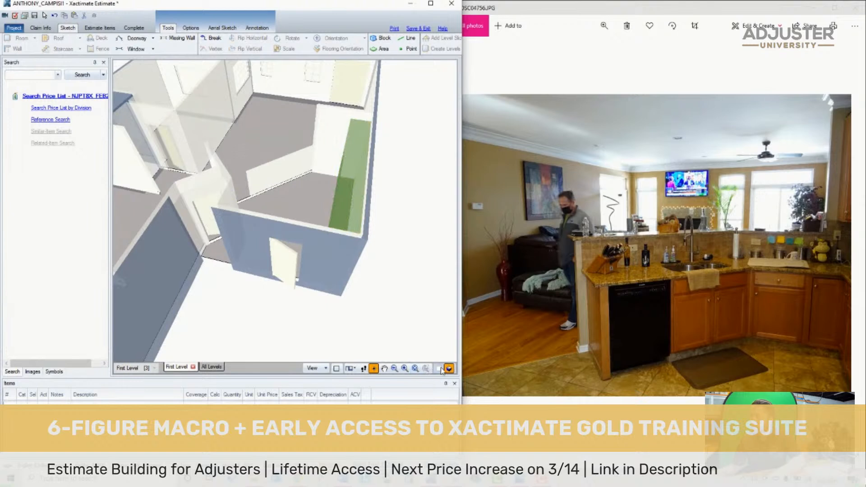
- Add a matching half-wall opening on the Kitchen's short north wall and widen it to about 3' 2", from the diagonal wall to the cabinet block
{"action": "left_click", "coordinate": [438, 368]}
{"action": "left_click", "coordinate": [292, 109]}
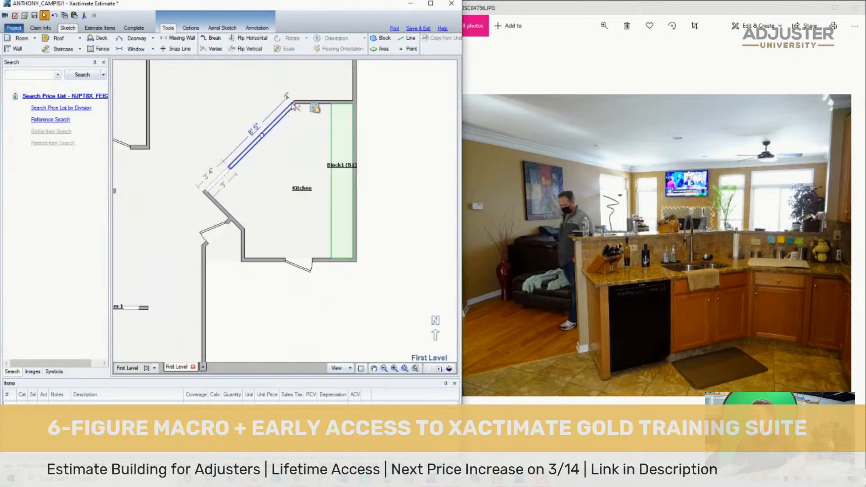
{"action": "left_click", "coordinate": [391, 102]}
{"action": "scroll", "coordinate": [342, 262], "scroll_direction": "down", "scroll_amount": 2}
{"action": "scroll", "coordinate": [339, 180], "scroll_direction": "up", "scroll_amount": 4}
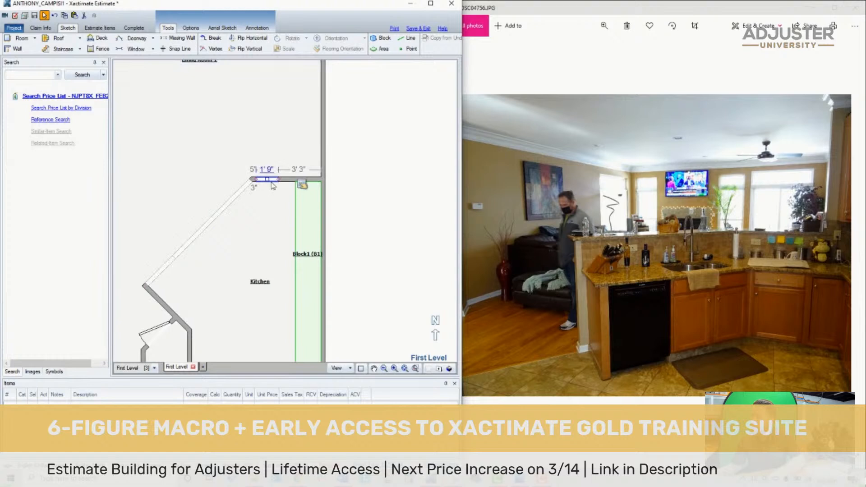
{"action": "left_click_drag", "start_coordinate": [273, 186], "coordinate": [251, 176]}
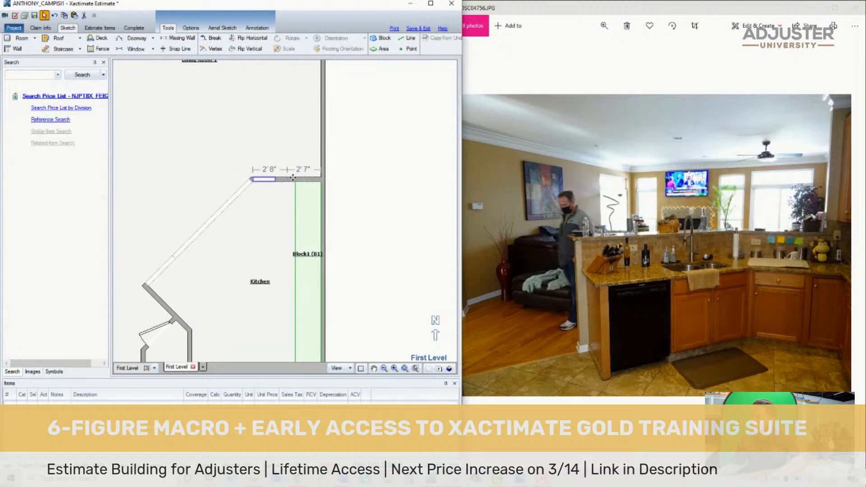
{"action": "left_click_drag", "start_coordinate": [294, 178], "coordinate": [294, 179]}
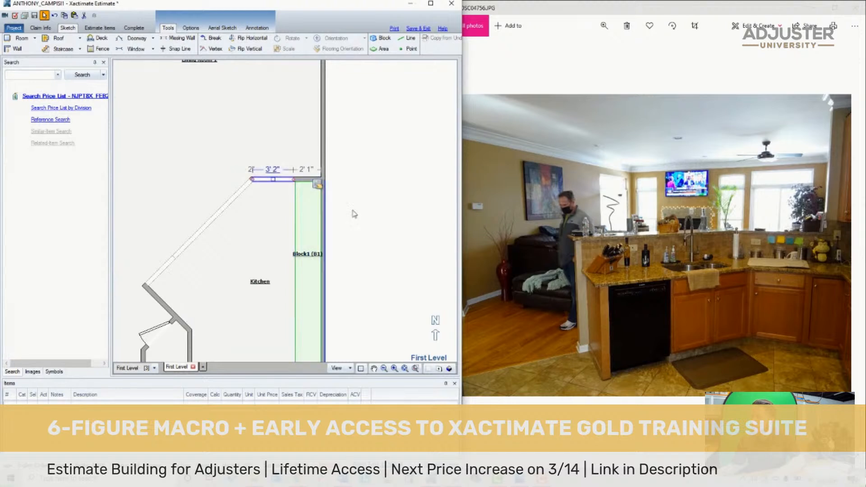
- Shorten the east end of the north wall's half-wall opening so it is about 3' wide
{"action": "left_click", "coordinate": [308, 193]}
{"action": "left_click", "coordinate": [290, 179]}
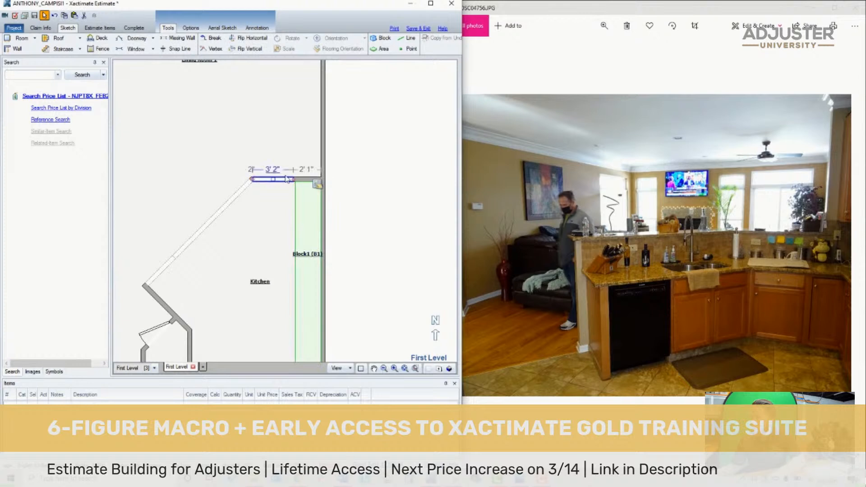
{"action": "left_click", "coordinate": [292, 173]}
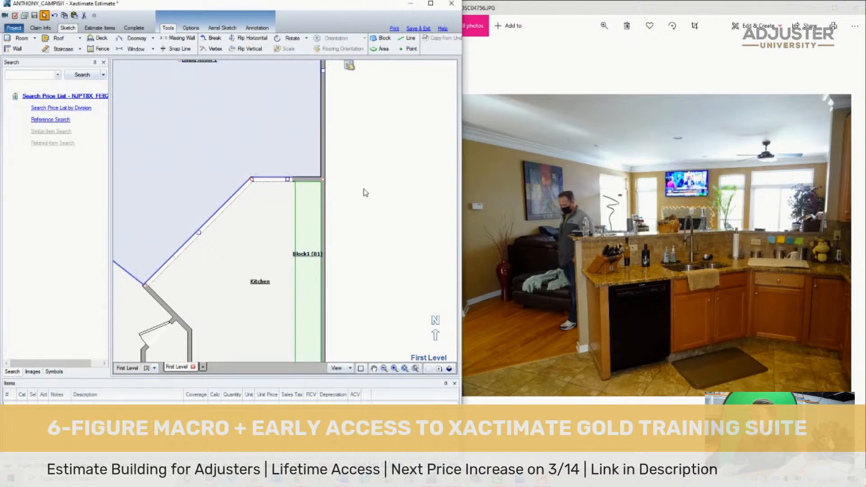
{"action": "left_click", "coordinate": [279, 180]}
{"action": "left_click_drag", "start_coordinate": [274, 179], "coordinate": [332, 161]}
{"action": "left_click", "coordinate": [361, 150]}
- Try to extend the diagonal and north half-wall openings so they meet at their shared corner
{"action": "left_click", "coordinate": [243, 189]}
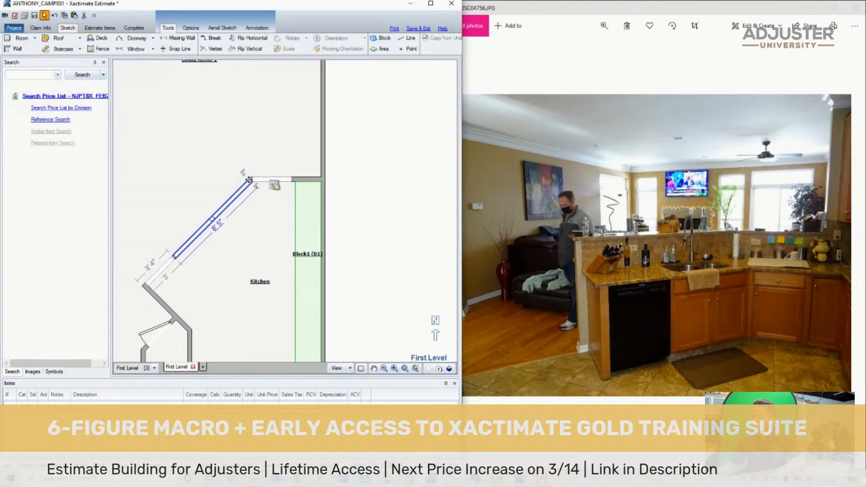
{"action": "left_click_drag", "start_coordinate": [250, 180], "coordinate": [252, 179]}
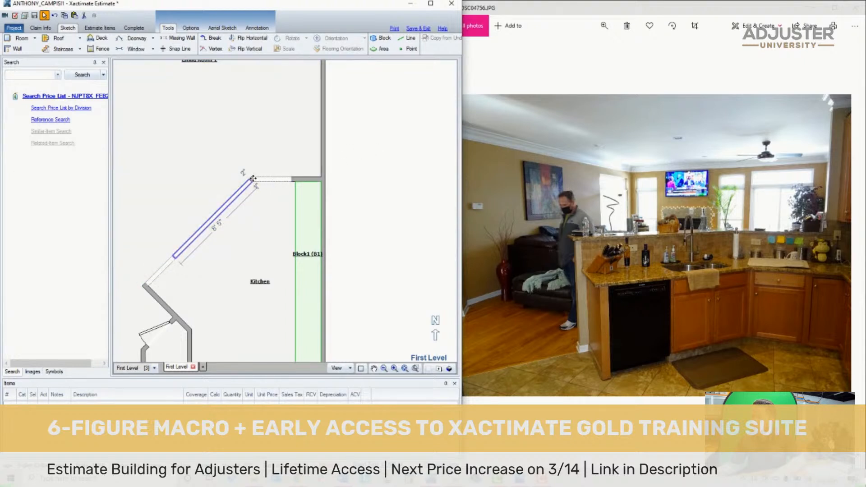
{"action": "left_click", "coordinate": [365, 182]}
{"action": "left_click", "coordinate": [273, 179]}
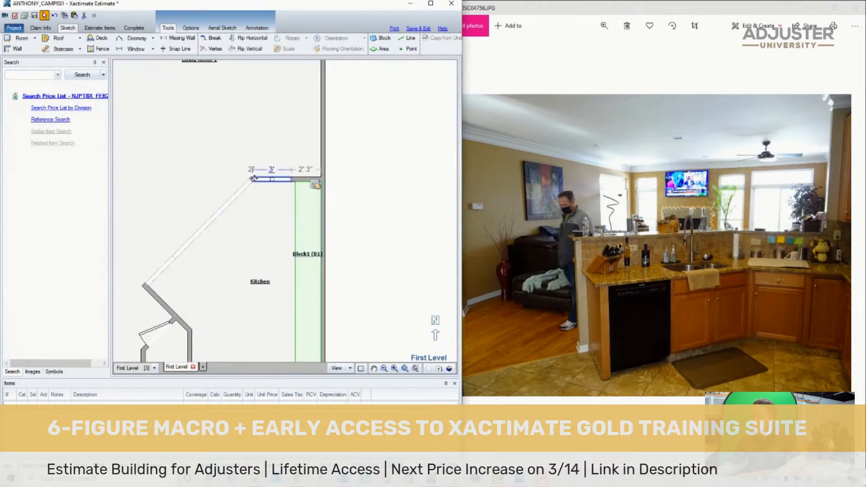
{"action": "left_click_drag", "start_coordinate": [254, 179], "coordinate": [235, 179]}
{"action": "left_click", "coordinate": [234, 179]}
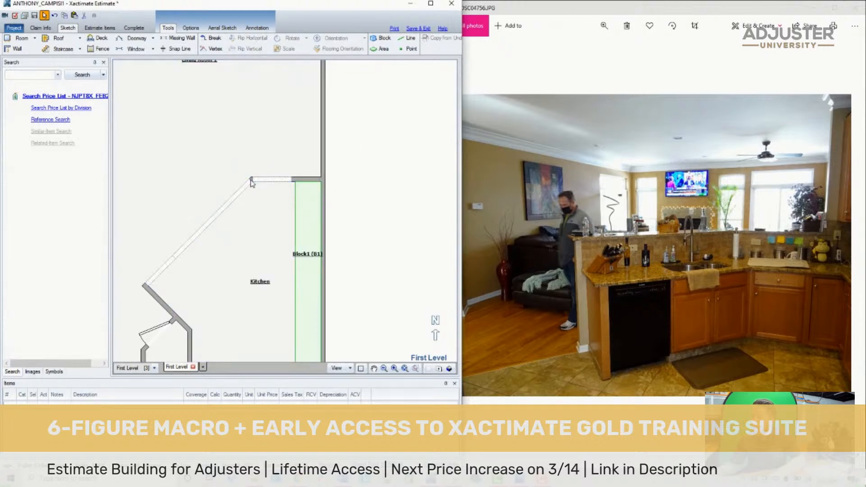
{"action": "scroll", "coordinate": [252, 182], "scroll_direction": "up", "scroll_amount": 3}
{"action": "left_click", "coordinate": [265, 178]}
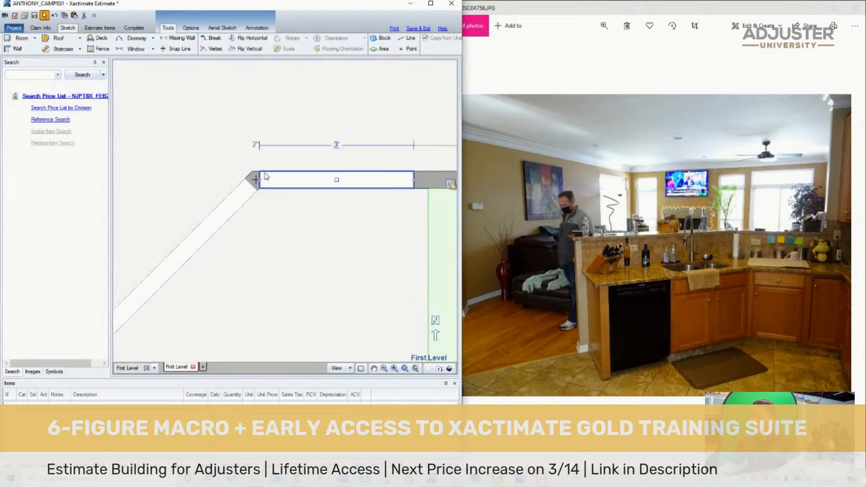
{"action": "left_click_drag", "start_coordinate": [260, 180], "coordinate": [250, 179]}
{"action": "left_click", "coordinate": [255, 179]}
{"action": "double_click", "coordinate": [263, 180]}
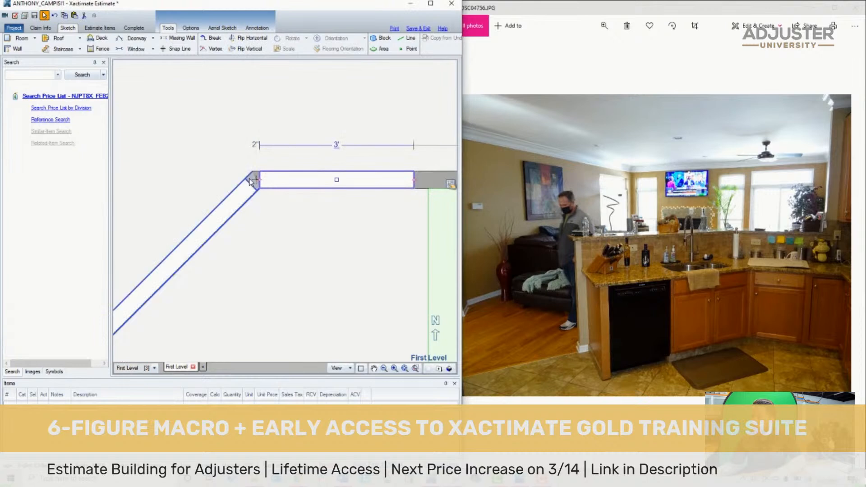
- Show the first level in 3D and examine the Kitchen's half walls from the south side before returning to the plan
{"action": "scroll", "coordinate": [280, 226], "scroll_direction": "down", "scroll_amount": 3}
{"action": "scroll", "coordinate": [282, 231], "scroll_direction": "down", "scroll_amount": 4}
{"action": "scroll", "coordinate": [296, 340], "scroll_direction": "up", "scroll_amount": 2}
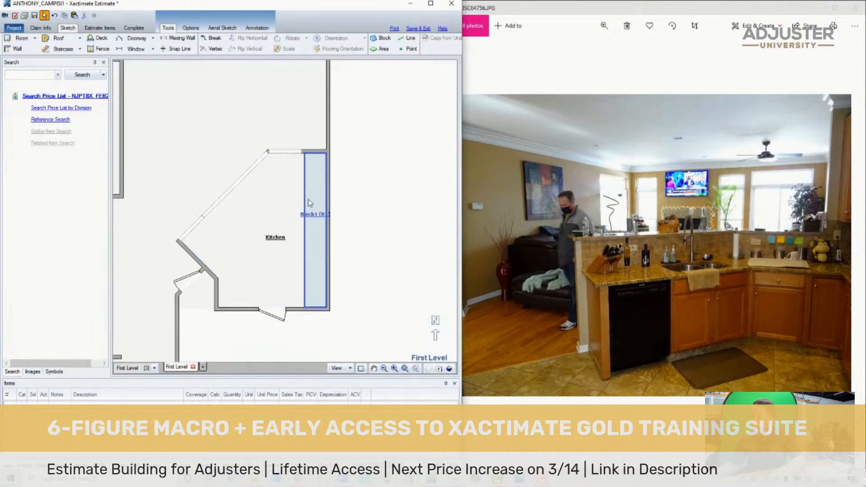
{"action": "left_click", "coordinate": [449, 368]}
{"action": "mouse_move", "coordinate": [384, 345]}
{"action": "left_mouse_down"}
{"action": "mouse_move", "coordinate": [344, 273]}
{"action": "mouse_move", "coordinate": [344, 225]}
{"action": "mouse_move", "coordinate": [292, 153]}
{"action": "left_mouse_up"}
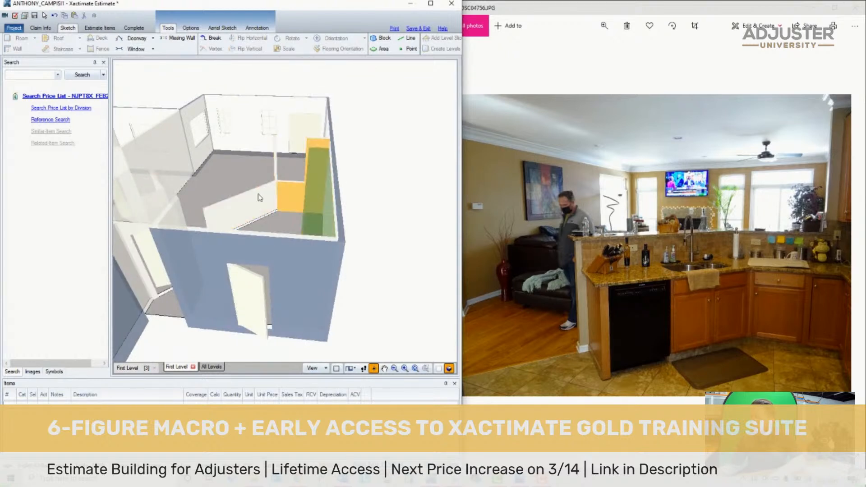
{"action": "left_click", "coordinate": [440, 369]}
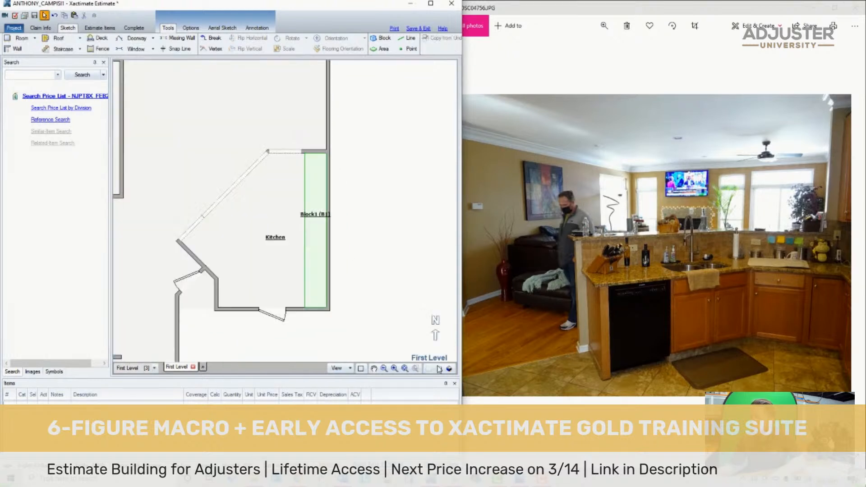
- Rename the block along the Kitchen's east wall as Cabinets
{"action": "scroll", "coordinate": [379, 290], "scroll_direction": "down", "scroll_amount": 2}
{"action": "double_click", "coordinate": [344, 268]}
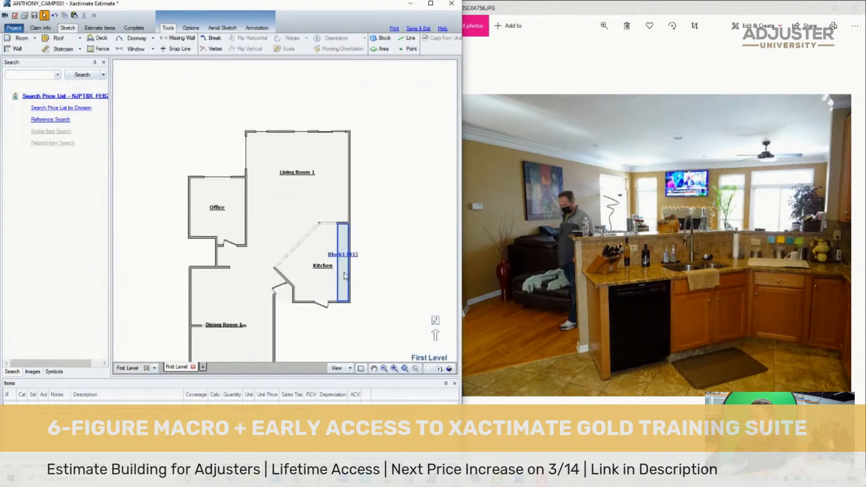
{"action": "type", "text": "Cav"}
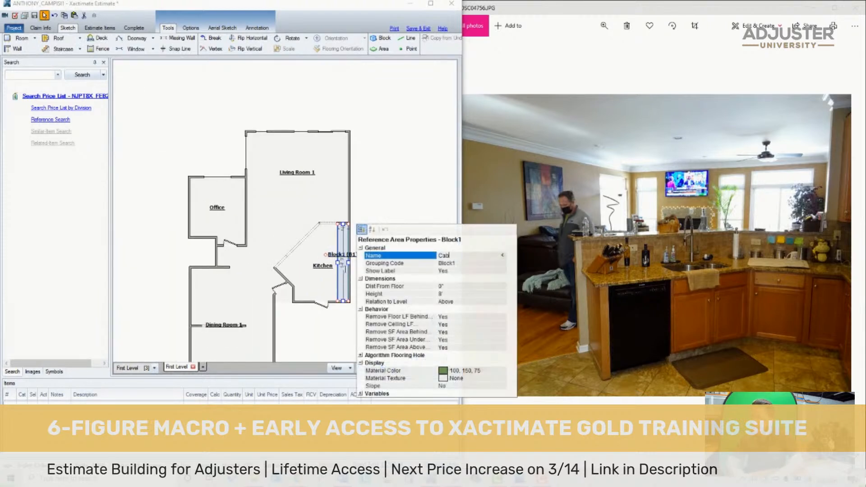
{"action": "key", "text": "Return"}
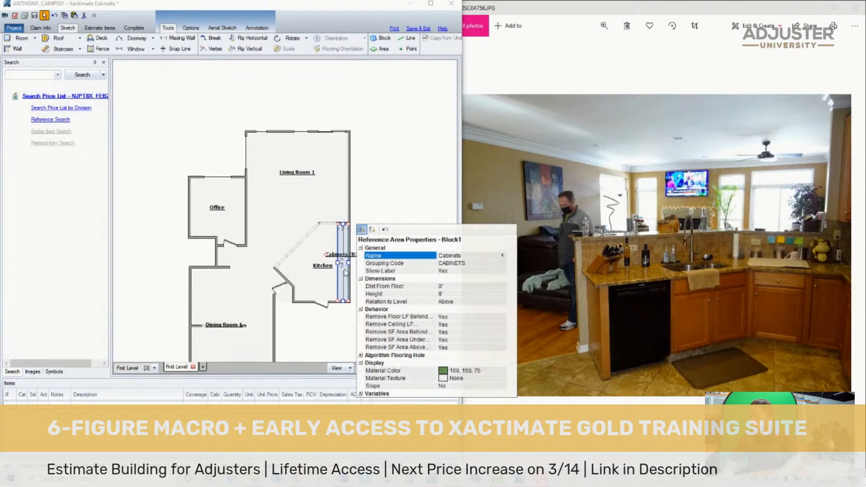
- Compare the kitchen photo with the sketch, fit the first level in view, and browse the photos to the hand-drawn floor plan
{"action": "left_click", "coordinate": [616, 240]}
{"action": "key", "text": "Left"}
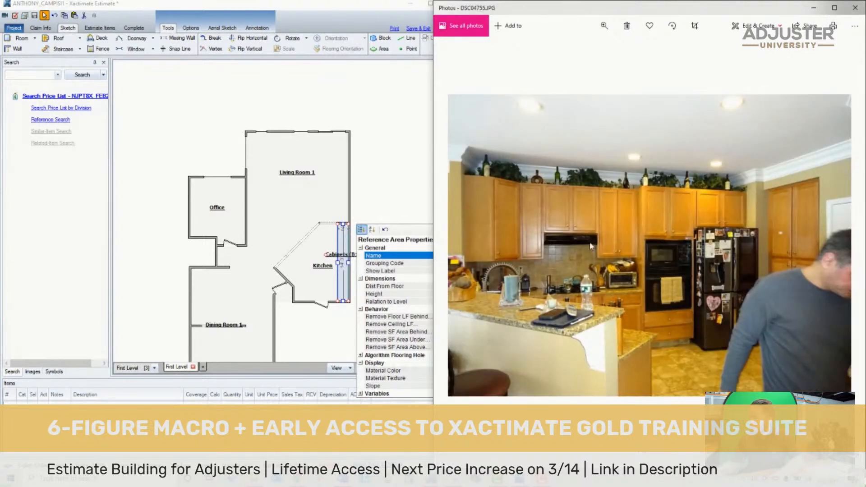
{"action": "left_click", "coordinate": [207, 156]}
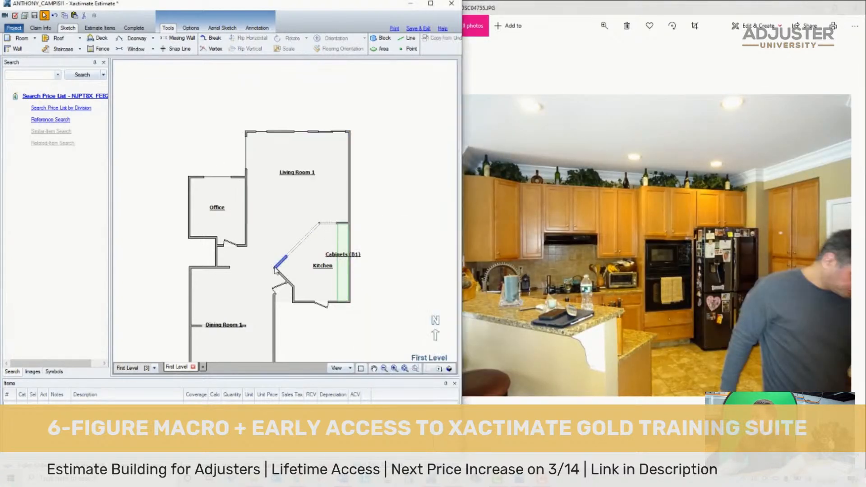
{"action": "left_click", "coordinate": [405, 368]}
{"action": "left_click", "coordinate": [582, 334]}
{"action": "key", "text": "Right"}
{"action": "key", "text": "Right"}
{"action": "key", "text": "Right"}
{"action": "key", "text": "Right"}
{"action": "key", "text": "Right"}
{"action": "key", "text": "Right"}
{"action": "key", "text": "Right"}
{"action": "key", "text": "Right"}
{"action": "key", "text": "Right"}
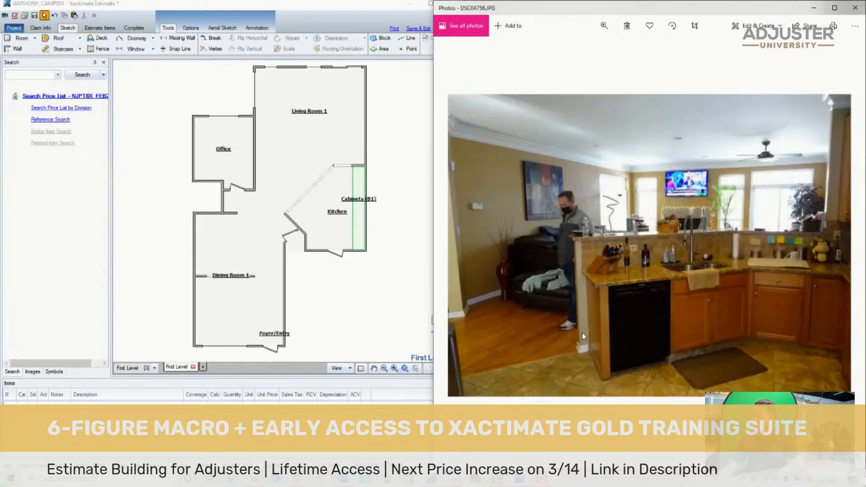
{"action": "key", "text": "Right"}
{"action": "key", "text": "Right"}
{"action": "key", "text": "Right"}
{"action": "key", "text": "Right"}
{"action": "key", "text": "Right"}
{"action": "key", "text": "Right"}
{"action": "key", "text": "Right"}
{"action": "key", "text": "Right"}
{"action": "key", "text": "Right"}
{"action": "key", "text": "Right"}
{"action": "key", "text": "Right"}
{"action": "key", "text": "Right"}
{"action": "key", "text": "Right"}
{"action": "key", "text": "Right"}
{"action": "key", "text": "Right"}
{"action": "key", "text": "Right"}
{"action": "key", "text": "Right"}
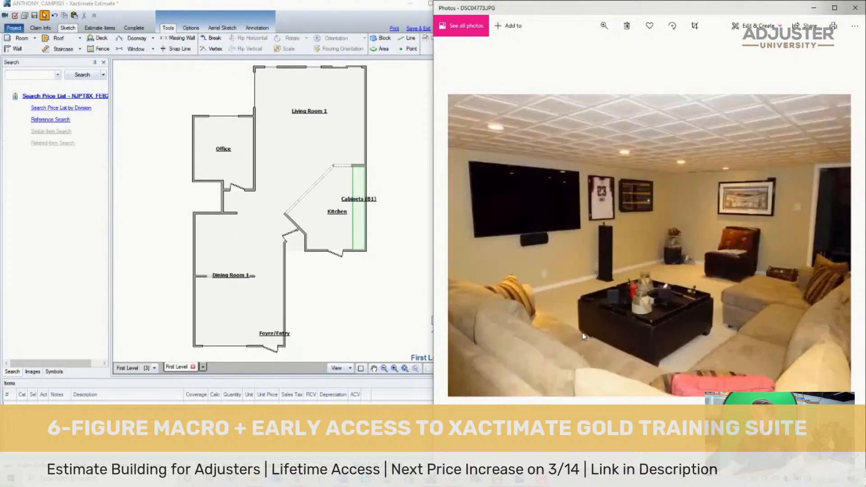
{"action": "key", "text": "Right"}
{"action": "key", "text": "Right"}
{"action": "key", "text": "Right"}
{"action": "key", "text": "Right"}
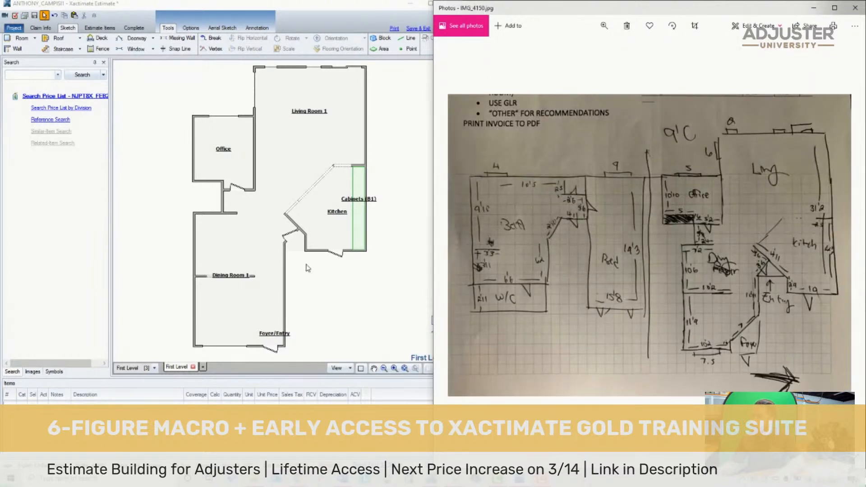
- Copy the "Water Damage = X" label from the Second Level and paste it above the Office on the First Level
{"action": "left_click", "coordinate": [154, 368]}
{"action": "left_click", "coordinate": [141, 384]}
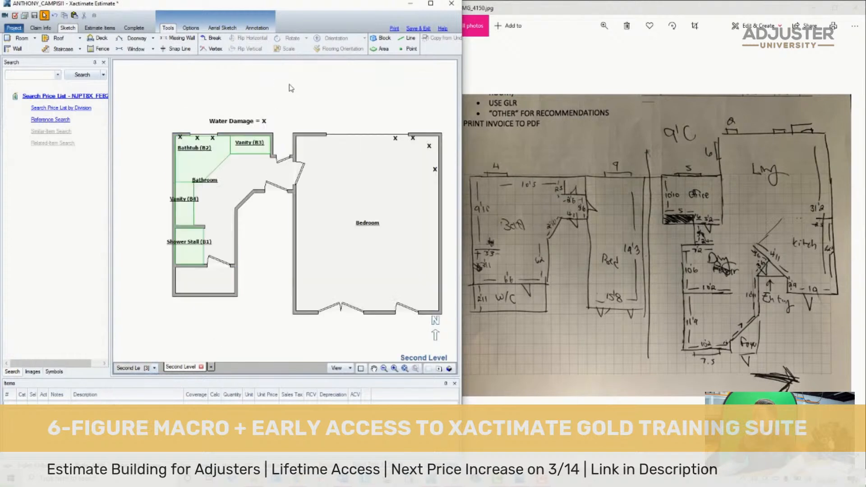
{"action": "left_click", "coordinate": [219, 121]}
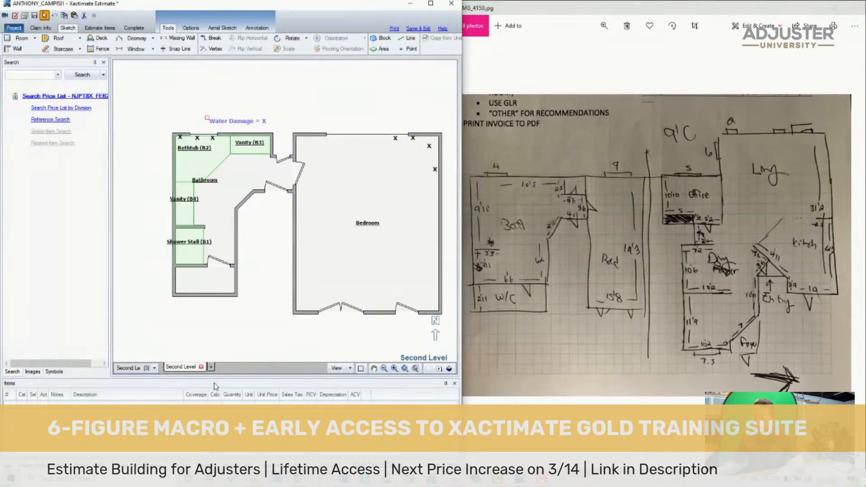
{"action": "key", "text": "Escape"}
{"action": "left_click", "coordinate": [153, 369]}
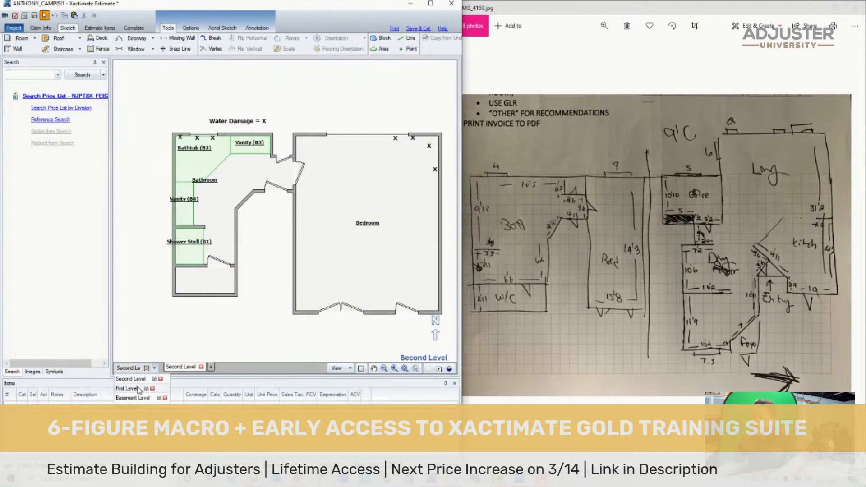
{"action": "left_click", "coordinate": [138, 388]}
{"action": "key", "text": "ctrl+v"}
{"action": "left_click", "coordinate": [188, 100]}
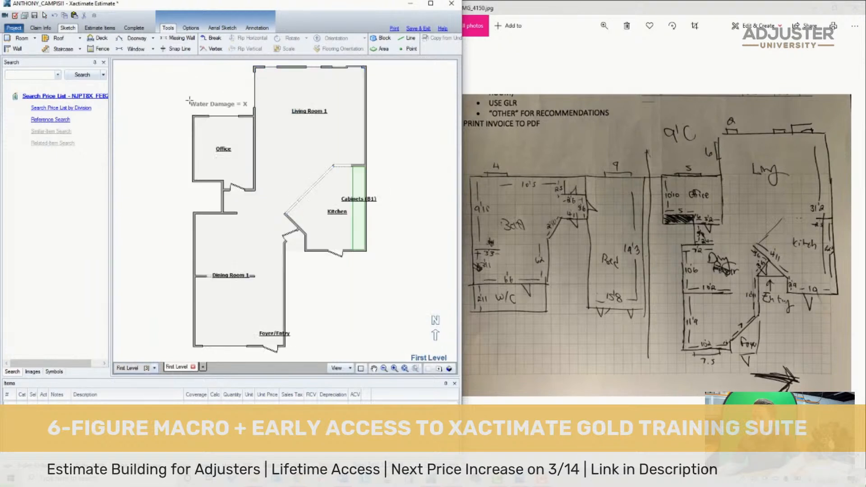
- Copy an X mark from the Second Level and place three in Living Room 1's northeast corner on the First Level
{"action": "left_click", "coordinate": [155, 369]}
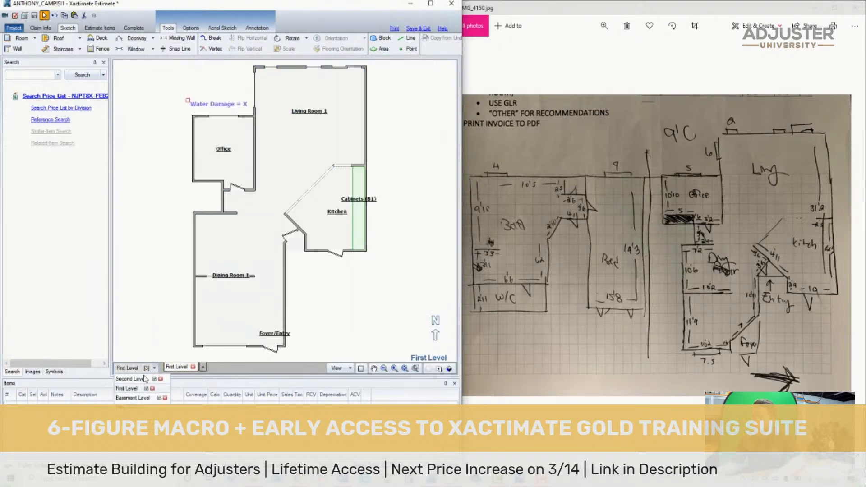
{"action": "left_click", "coordinate": [139, 391]}
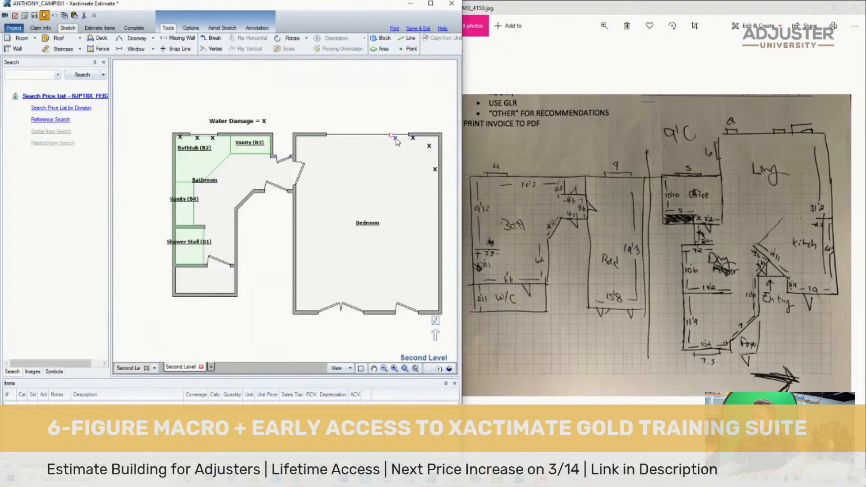
{"action": "left_click", "coordinate": [154, 367]}
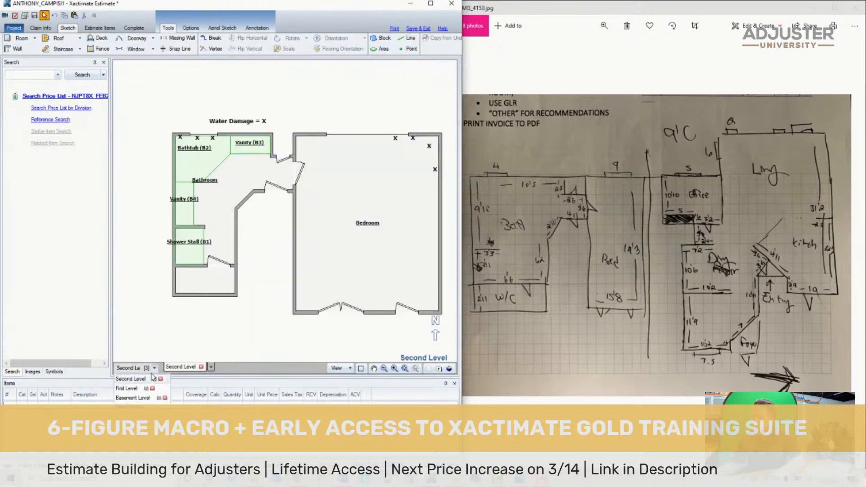
{"action": "left_click", "coordinate": [127, 388]}
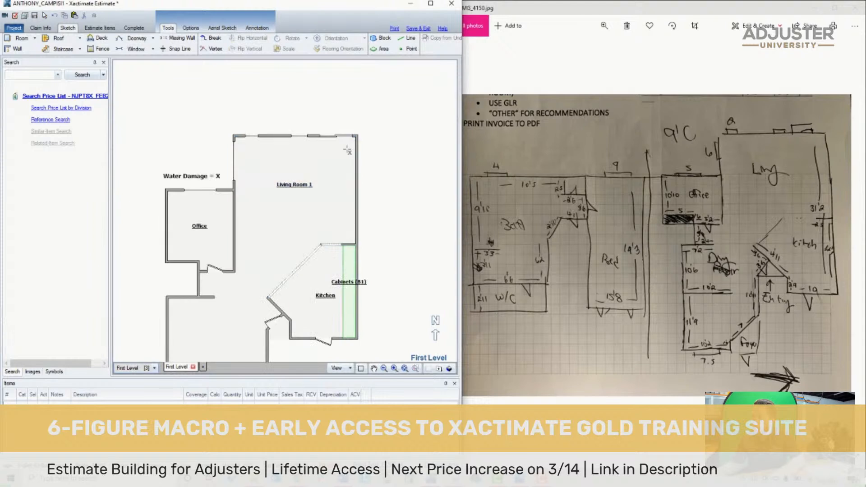
{"action": "key", "text": "ctrl+v"}
- Place three X marks along the Office's north wall and two along its west wall
{"action": "left_click", "coordinate": [224, 193]}
{"action": "key", "text": "ctrl+v"}
{"action": "left_click", "coordinate": [189, 193]}
{"action": "key", "text": "ctrl+v"}
{"action": "left_click", "coordinate": [172, 193]}
{"action": "key", "text": "ctrl+v"}
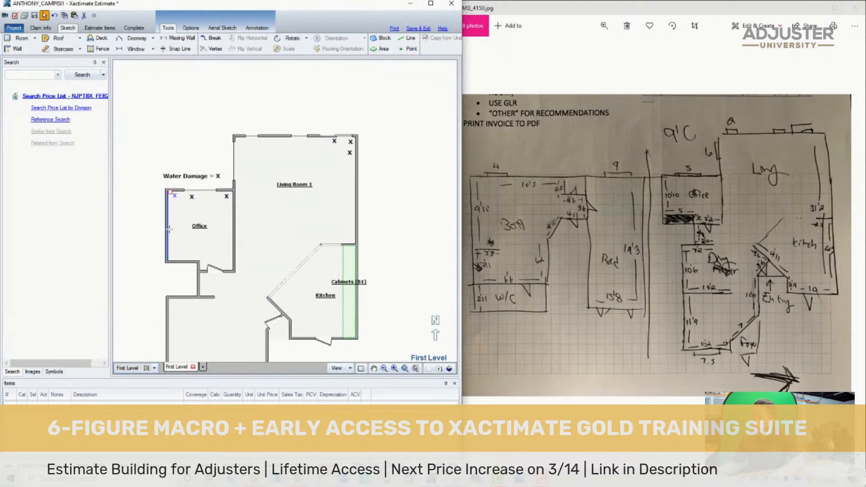
{"action": "left_click", "coordinate": [169, 219]}
{"action": "key", "text": "ctrl+v"}
- Place four more X marks across the middle of the Office floor
{"action": "key", "text": "ctrl+v"}
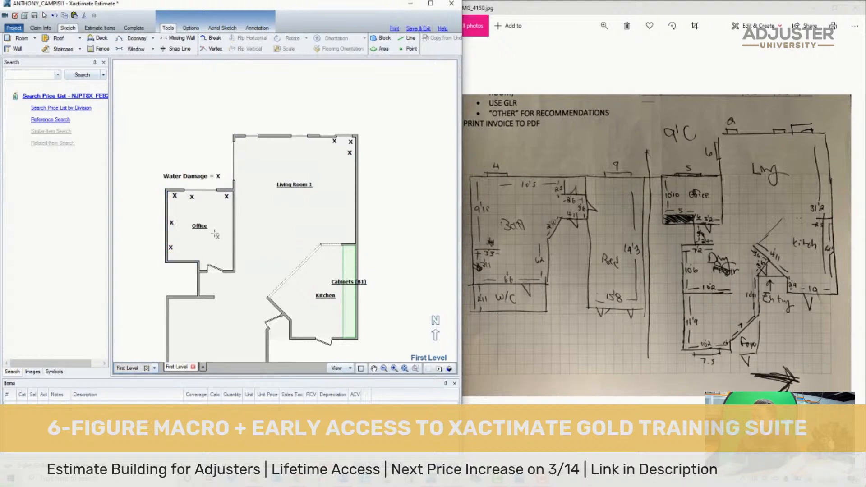
{"action": "left_click", "coordinate": [213, 233]}
{"action": "key", "text": "ctrl+v"}
{"action": "left_click", "coordinate": [202, 205]}
{"action": "key", "text": "ctrl+v"}
{"action": "left_click", "coordinate": [180, 210]}
- Place three X marks in the southwest corner of the area below Dining Room 1 and fit the First Level in view
{"action": "key", "text": "ctrl+v"}
{"action": "left_click", "coordinate": [200, 241]}
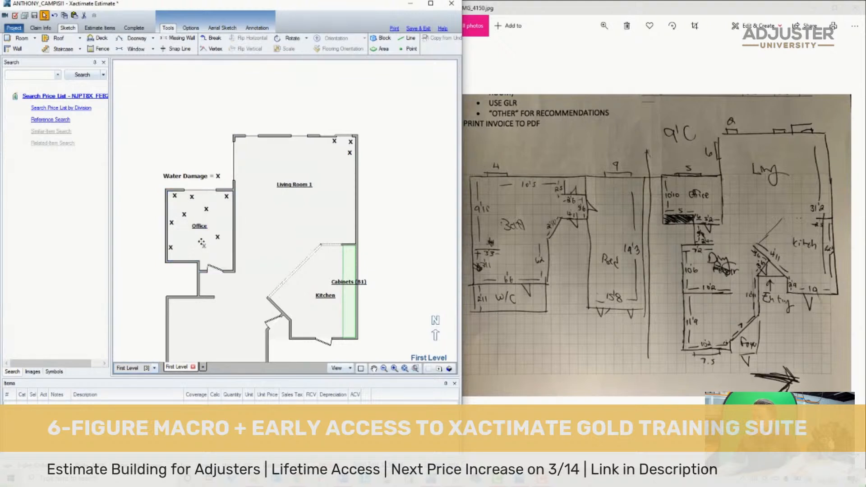
{"action": "scroll", "coordinate": [368, 229], "scroll_direction": "down", "scroll_amount": 4}
{"action": "scroll", "coordinate": [335, 333], "scroll_direction": "up", "scroll_amount": 5}
{"action": "key", "text": "ctrl+v"}
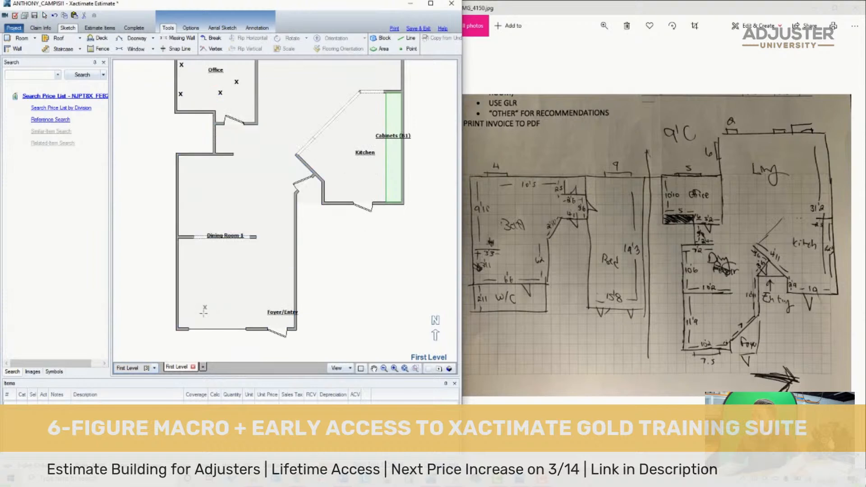
{"action": "left_click", "coordinate": [179, 308]}
{"action": "key", "text": "ctrl+v"}
{"action": "left_click", "coordinate": [198, 323]}
{"action": "left_click", "coordinate": [405, 369]}
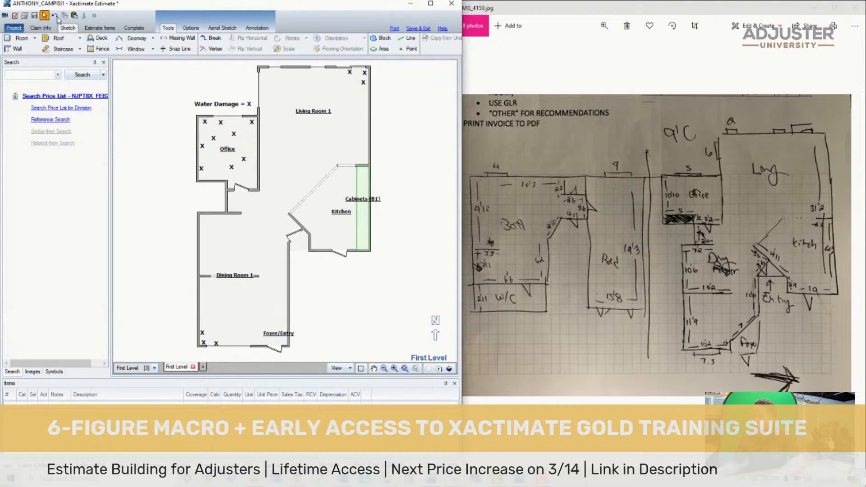
- Bring up the next photo, the hand-drawn basement plan, and open the Basement Level sketch
{"action": "left_click", "coordinate": [647, 191]}
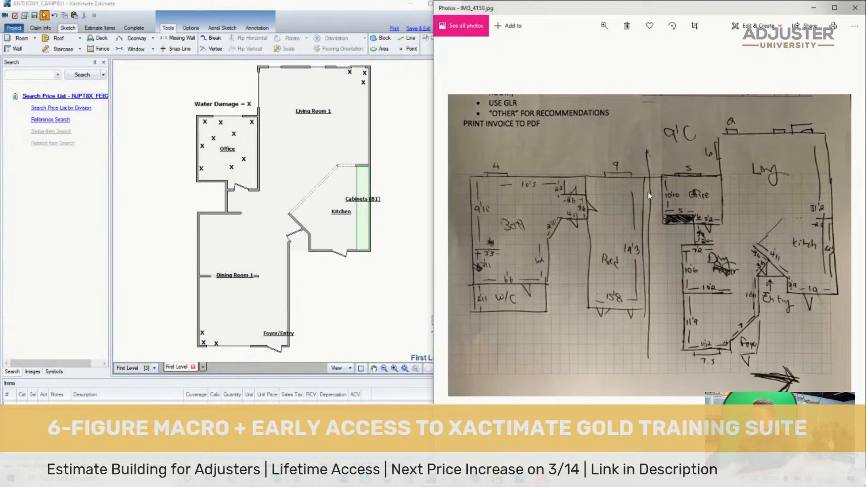
{"action": "key", "text": "Right"}
{"action": "left_click", "coordinate": [154, 368]}
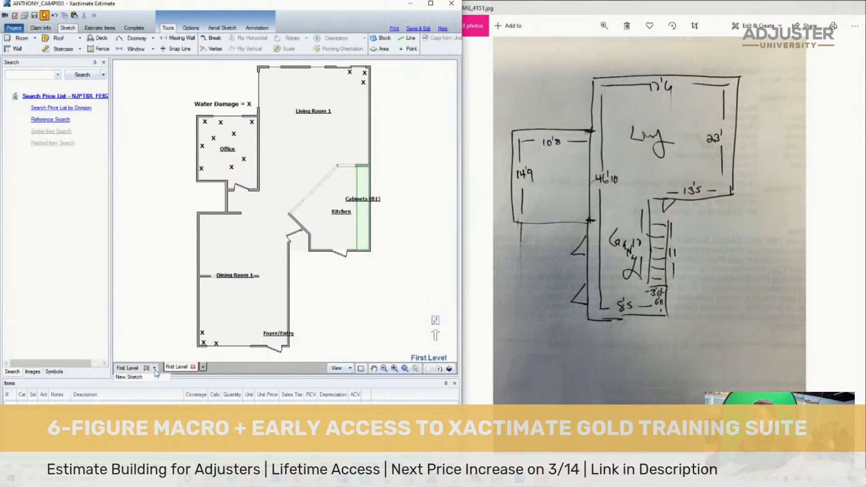
{"action": "left_click", "coordinate": [133, 397]}
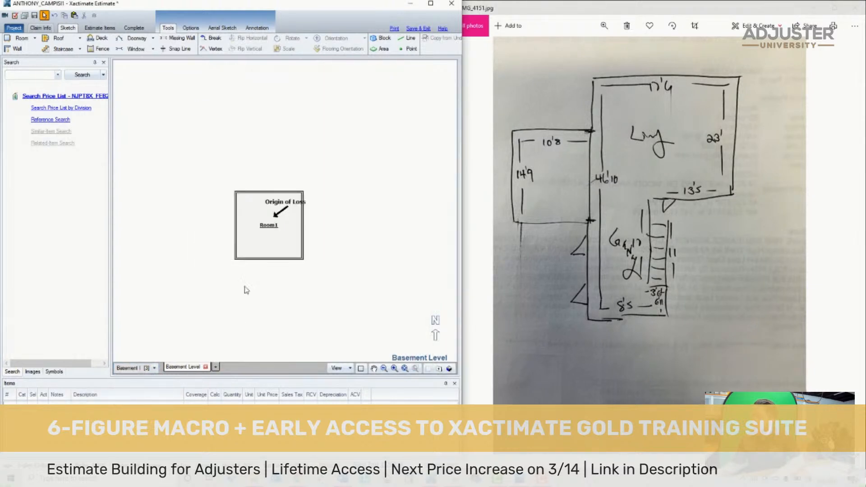
- Move Room1 south of the "Origin of Loss" label and delete the label with its arrow
{"action": "left_click", "coordinate": [264, 232]}
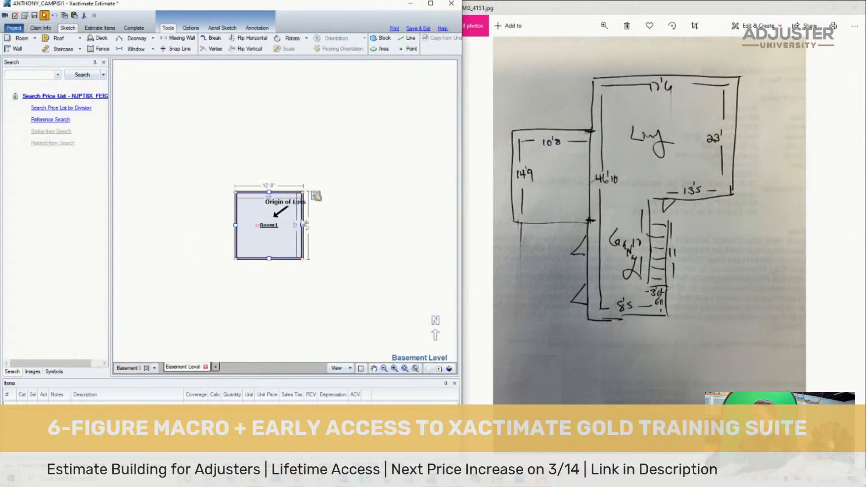
{"action": "left_click_drag", "start_coordinate": [254, 224], "coordinate": [256, 265]}
{"action": "left_click", "coordinate": [279, 203]}
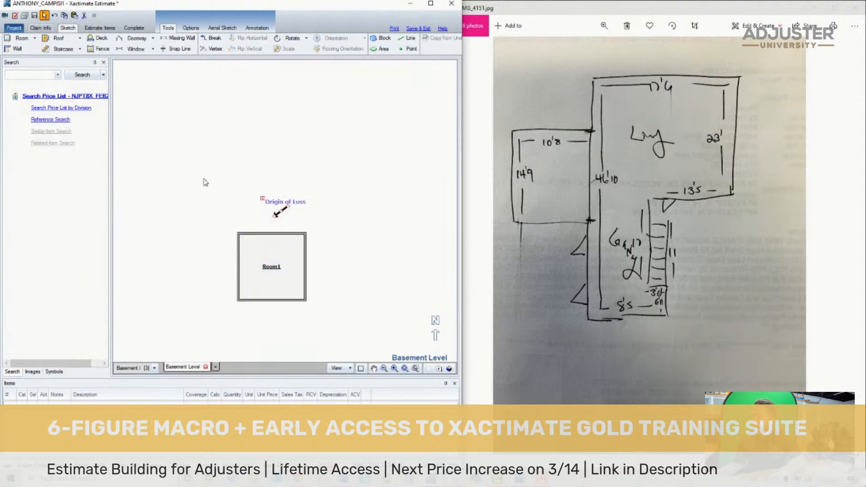
{"action": "key", "text": "Delete"}
- Move Room1 up to the north part of the sketch and resize it to 17' 6" wide by 23' long inside
{"action": "left_click", "coordinate": [270, 274]}
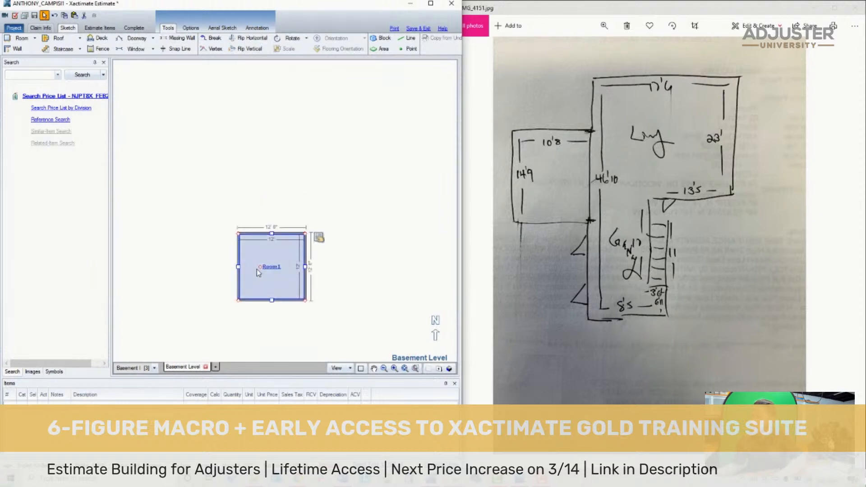
{"action": "left_click_drag", "start_coordinate": [256, 252], "coordinate": [265, 142]}
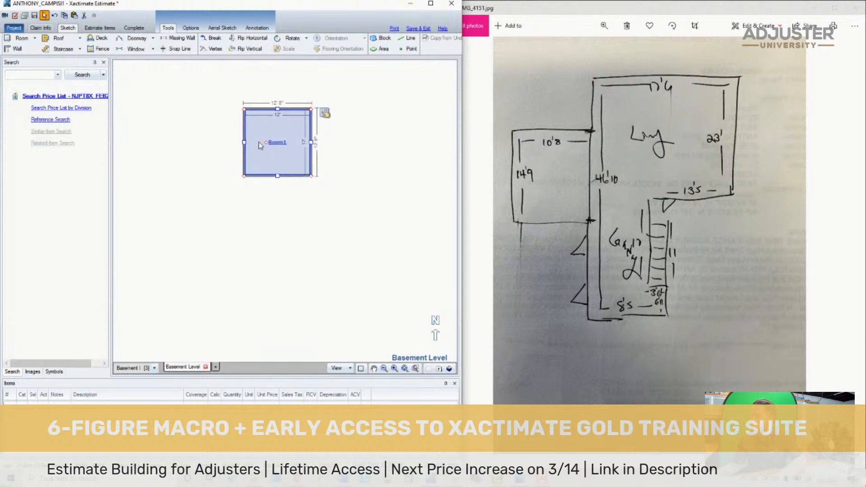
{"action": "mouse_move", "coordinate": [312, 142]}
{"action": "left_mouse_down"}
{"action": "mouse_move", "coordinate": [295, 137]}
{"action": "mouse_move", "coordinate": [333, 133]}
{"action": "mouse_move", "coordinate": [323, 131]}
{"action": "left_mouse_up"}
{"action": "left_click", "coordinate": [273, 142]}
{"action": "left_click_drag", "start_coordinate": [278, 169], "coordinate": [284, 230]}
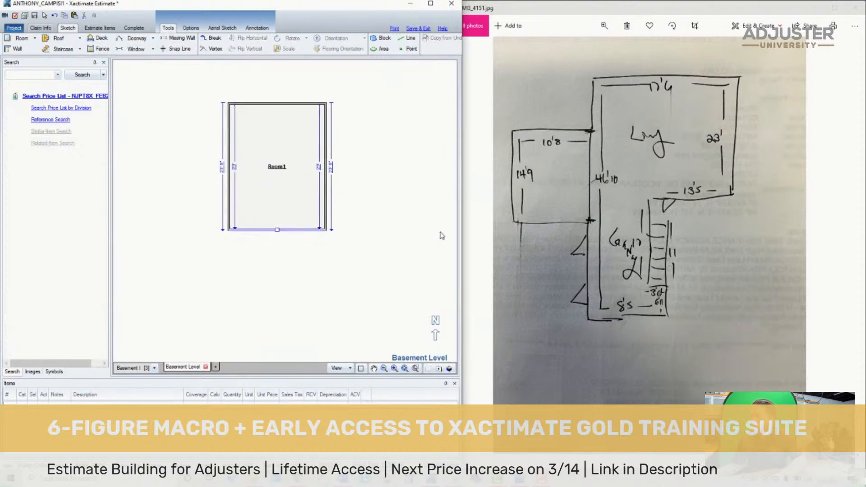
- Break Room1's south wall near its midpoint and extend the western part south until the inside west wall is 46' 10" long
{"action": "left_click", "coordinate": [685, 221]}
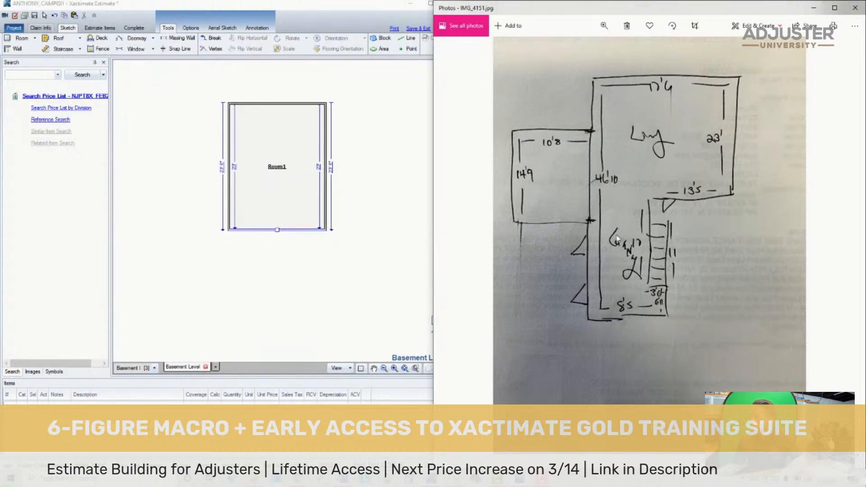
{"action": "left_click", "coordinate": [197, 148]}
{"action": "left_click", "coordinate": [230, 179]}
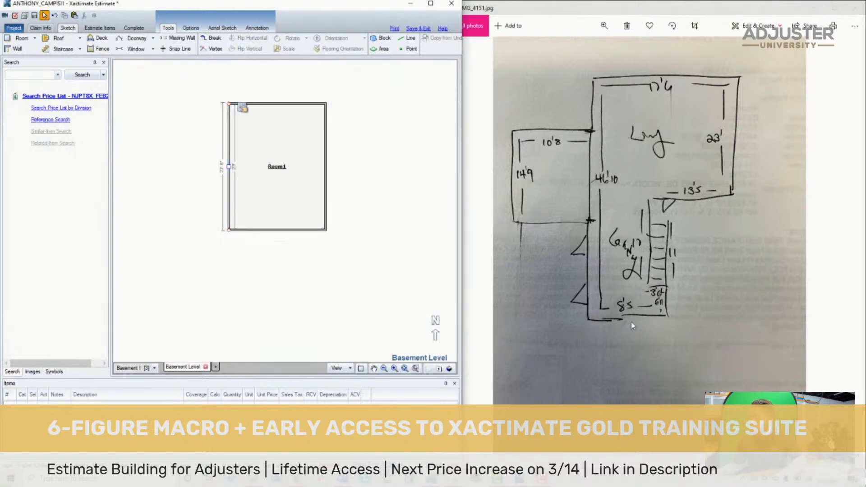
{"action": "left_click", "coordinate": [220, 274]}
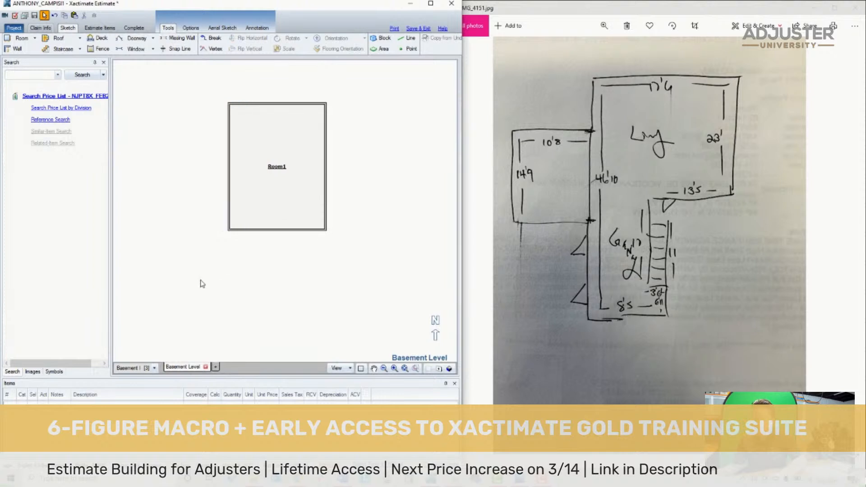
{"action": "key", "text": "b"}
{"action": "left_click", "coordinate": [275, 230]}
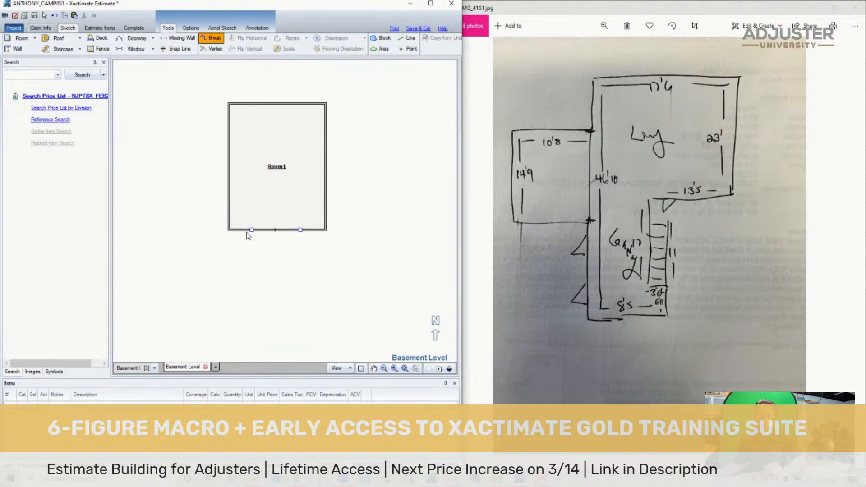
{"action": "left_click_drag", "start_coordinate": [251, 229], "coordinate": [249, 395]}
{"action": "left_click_drag", "start_coordinate": [249, 360], "coordinate": [259, 321]}
- Set the inside width of Room1's southern extension to 8' 5" by adjusting its east wall
{"action": "left_click", "coordinate": [275, 257]}
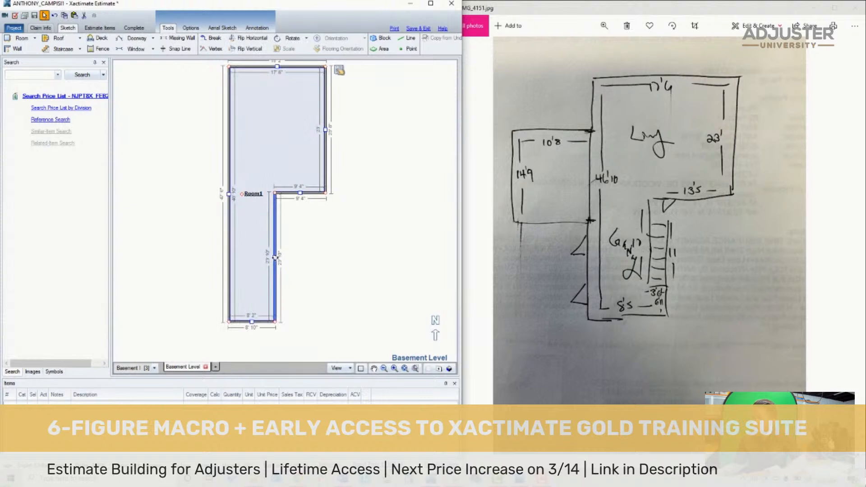
{"action": "left_click_drag", "start_coordinate": [275, 256], "coordinate": [274, 259]}
{"action": "scroll", "coordinate": [272, 306], "scroll_direction": "up", "scroll_amount": 4}
{"action": "left_click", "coordinate": [222, 337]}
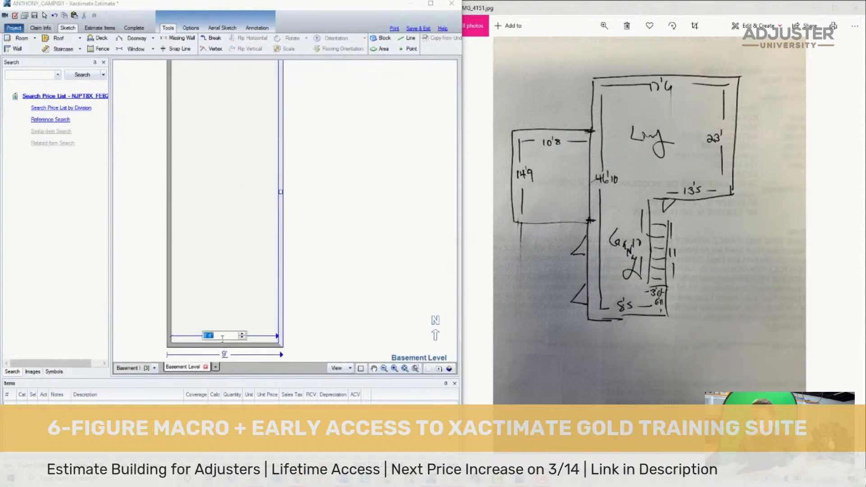
{"action": "type", "text": "8'5"}
{"action": "key", "text": "Return"}
{"action": "scroll", "coordinate": [257, 271], "scroll_direction": "down", "scroll_amount": 3}
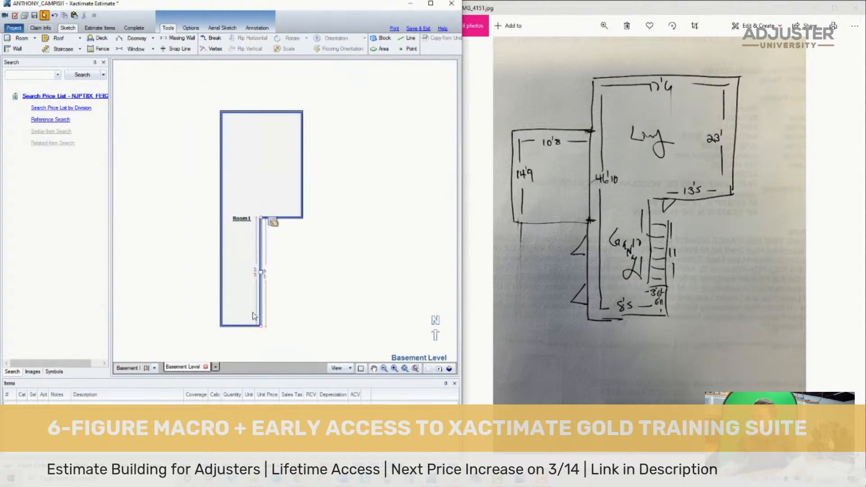
- Break Room1's west wall at two points, the first 6' from the north corner, and pull the middle segment out into a room 10' 8" wide
{"action": "key", "text": "b"}
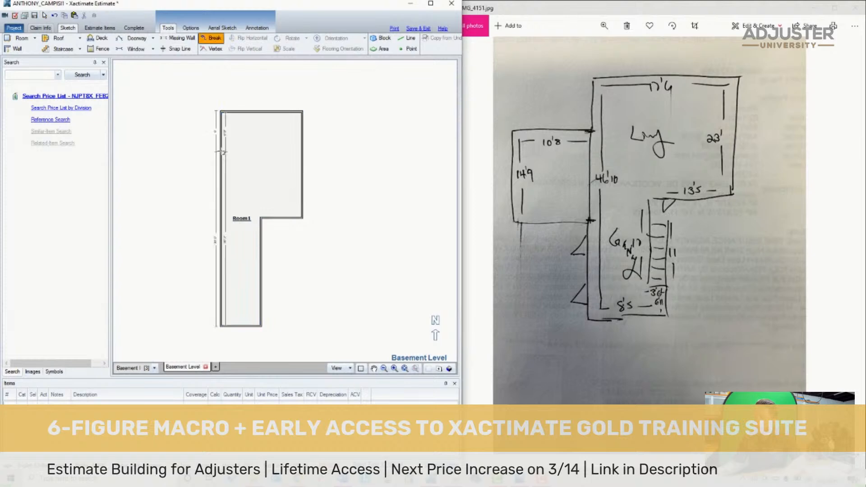
{"action": "scroll", "coordinate": [191, 178], "scroll_direction": "up", "scroll_amount": 3}
{"action": "left_click", "coordinate": [581, 196]}
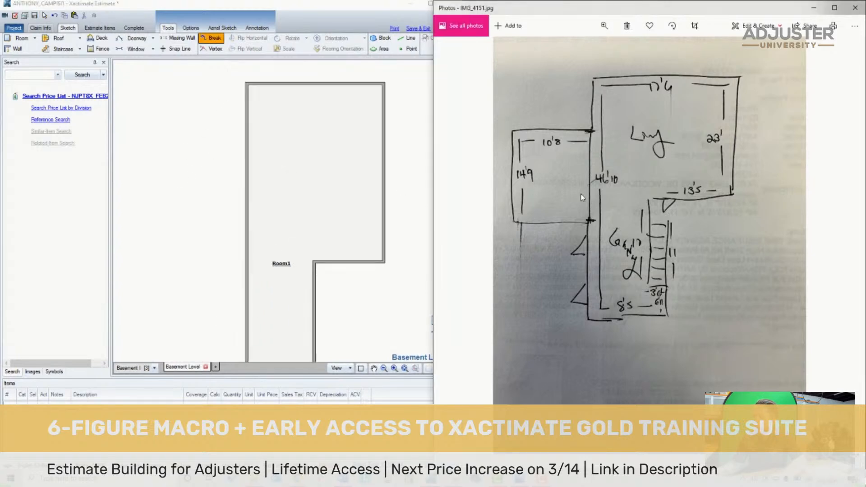
{"action": "scroll", "coordinate": [539, 183], "scroll_direction": "up", "scroll_amount": 4}
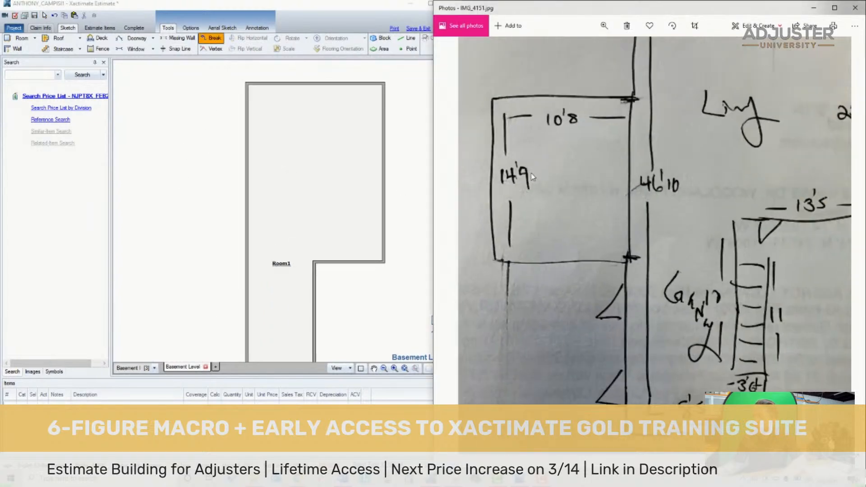
{"action": "left_click_drag", "start_coordinate": [565, 186], "coordinate": [562, 218]}
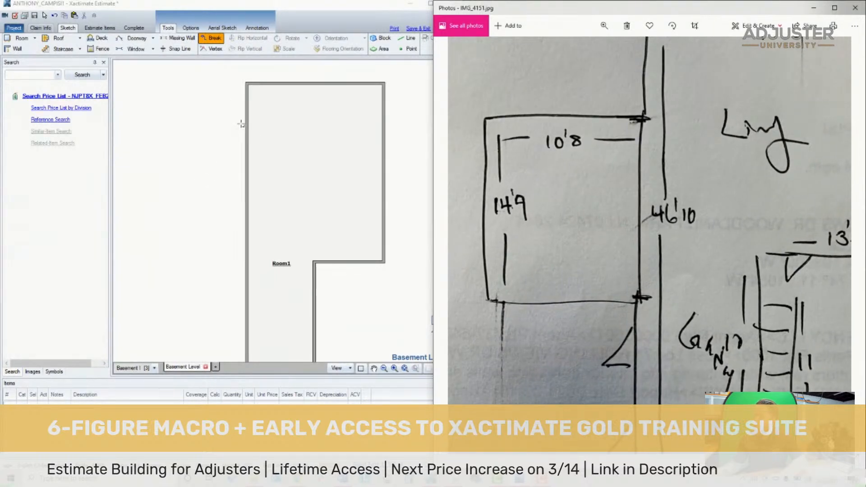
{"action": "left_click", "coordinate": [251, 200]}
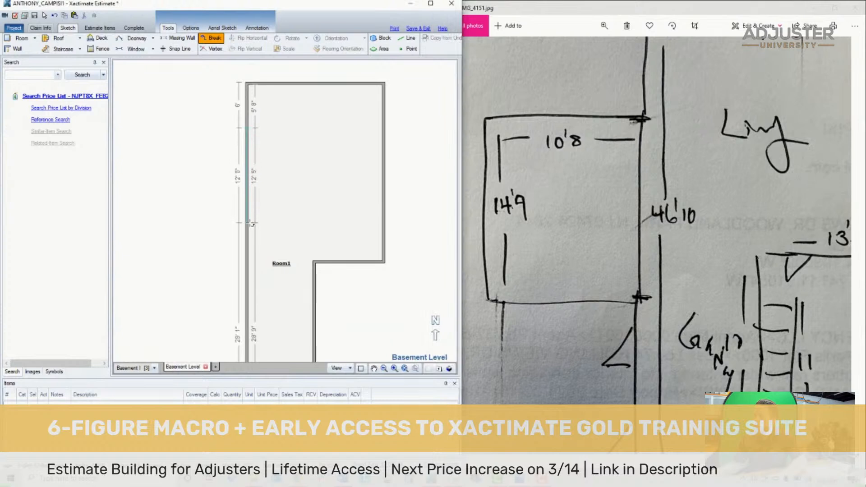
{"action": "left_click", "coordinate": [251, 236]}
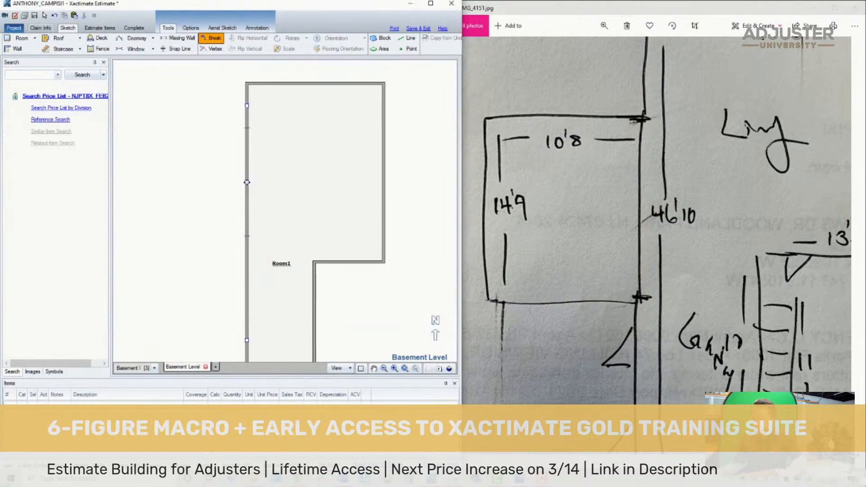
{"action": "left_click_drag", "start_coordinate": [243, 183], "coordinate": [163, 208]}
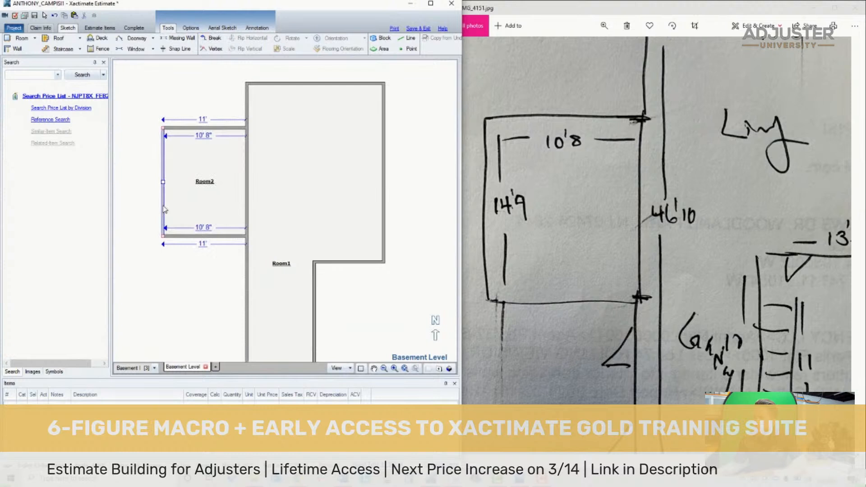
- Extend the new western room southward to an inside length of 14' 9"
{"action": "left_click", "coordinate": [215, 210]}
{"action": "left_click", "coordinate": [206, 236]}
{"action": "left_click_drag", "start_coordinate": [204, 236], "coordinate": [205, 244]}
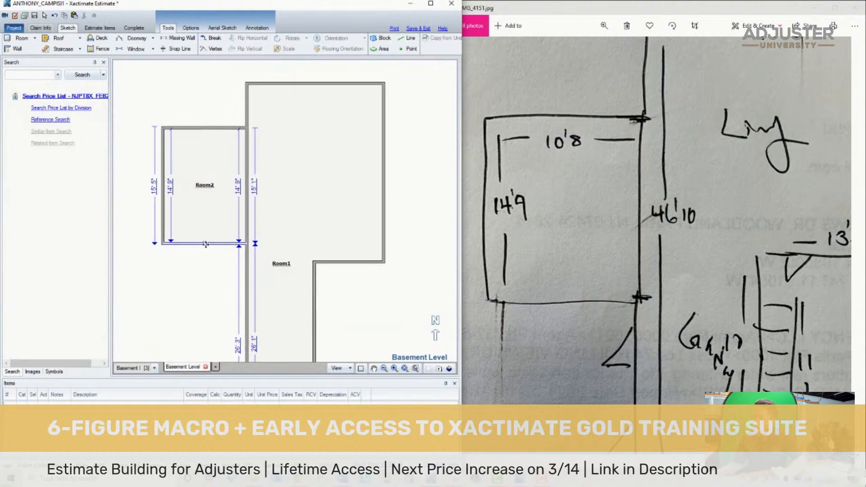
- Draw a wall across Room1 in line with its short south wall to separate the narrow southern extension as its own room
{"action": "left_click", "coordinate": [384, 369]}
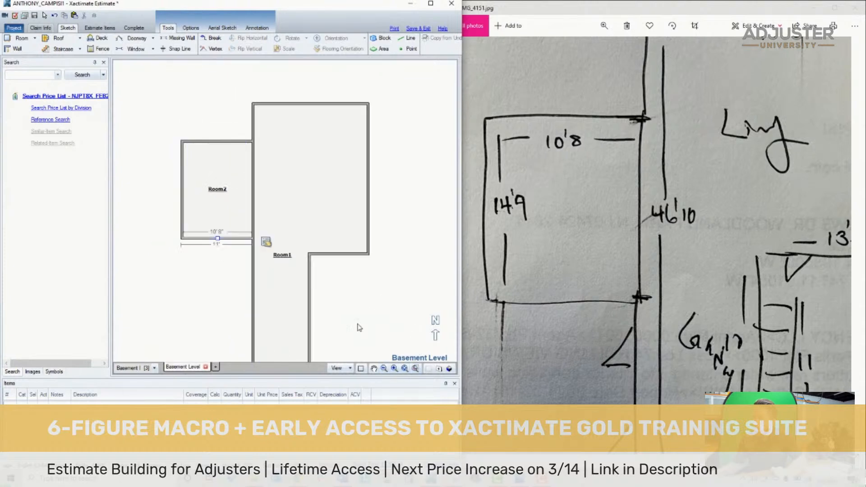
{"action": "left_click_drag", "start_coordinate": [365, 332], "coordinate": [342, 247]}
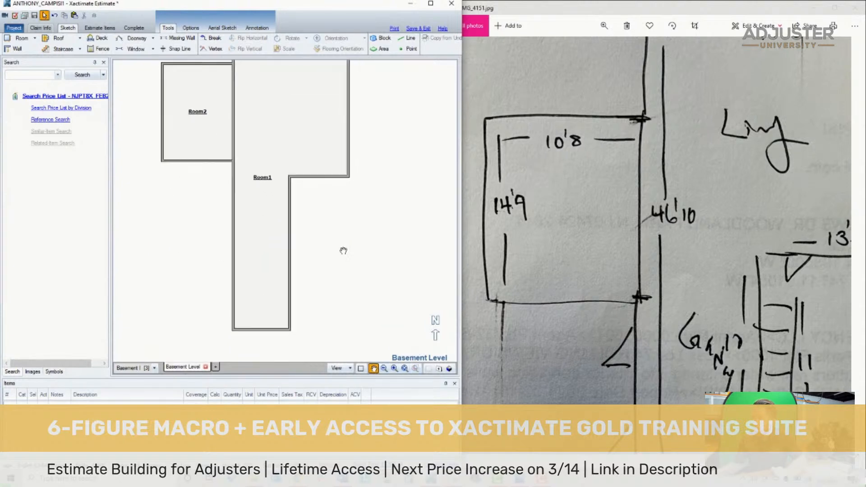
{"action": "left_click", "coordinate": [255, 193]}
{"action": "left_click_drag", "start_coordinate": [776, 360], "coordinate": [682, 245]}
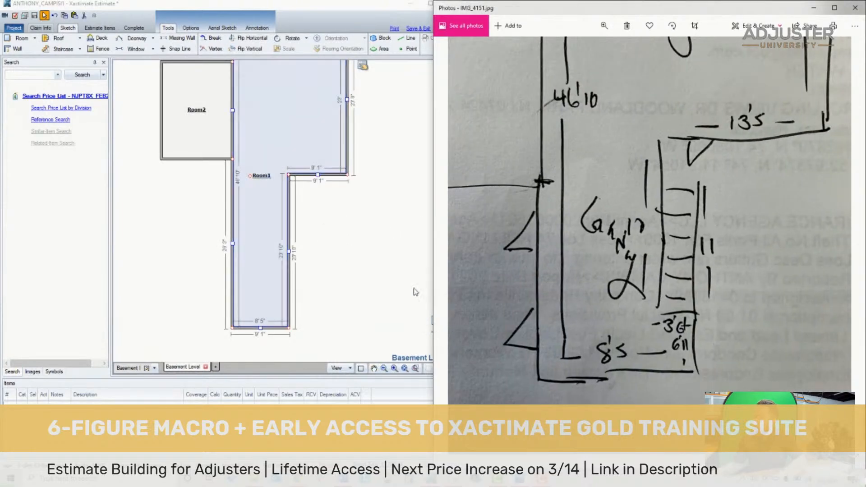
{"action": "left_click", "coordinate": [188, 244]}
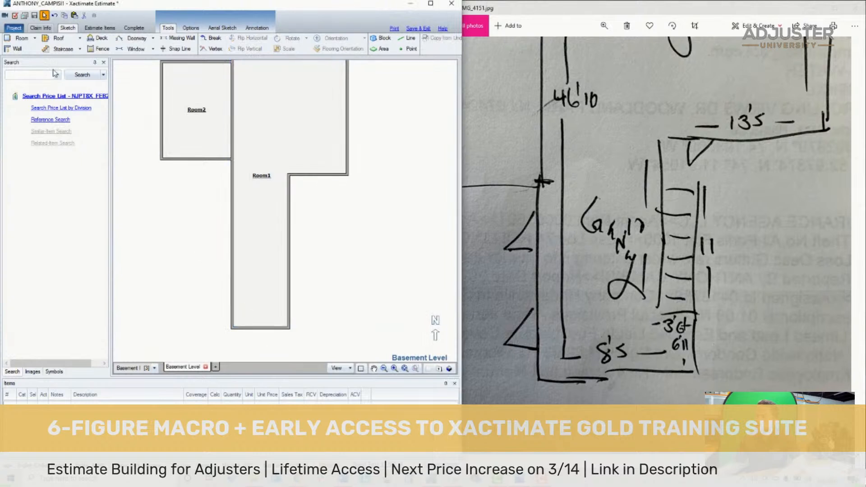
{"action": "left_click", "coordinate": [20, 49]}
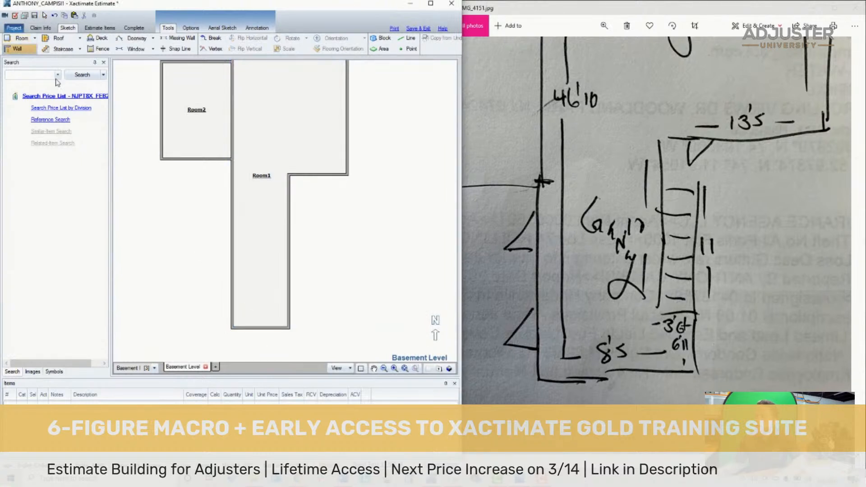
{"action": "left_click", "coordinate": [288, 175]}
{"action": "left_click", "coordinate": [233, 175]}
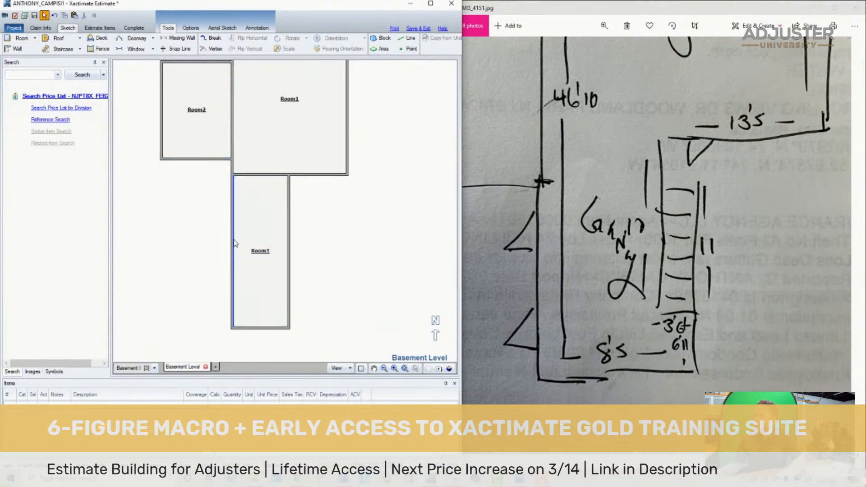
- Draw a staircase rising north along Room3's east wall, starting 6' 11" from the south wall and about 13' 7" long
{"action": "left_click", "coordinate": [59, 49]}
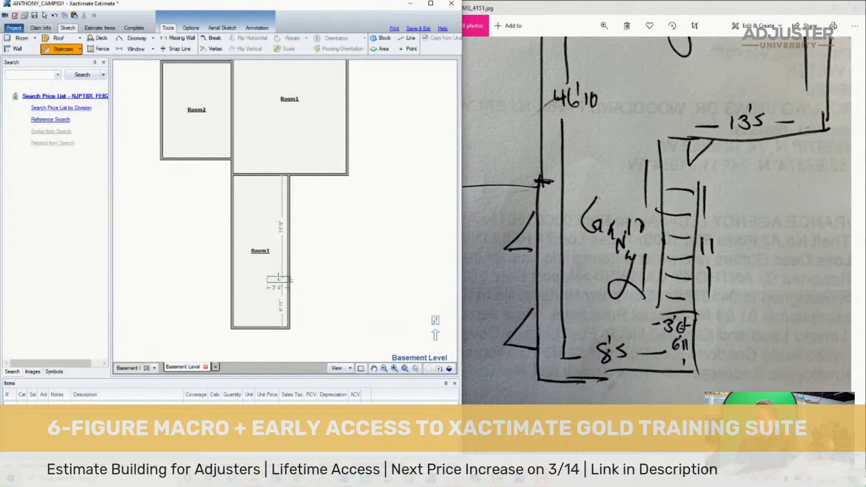
{"action": "left_click_drag", "start_coordinate": [278, 279], "coordinate": [280, 191]}
{"action": "right_click", "coordinate": [285, 213]}
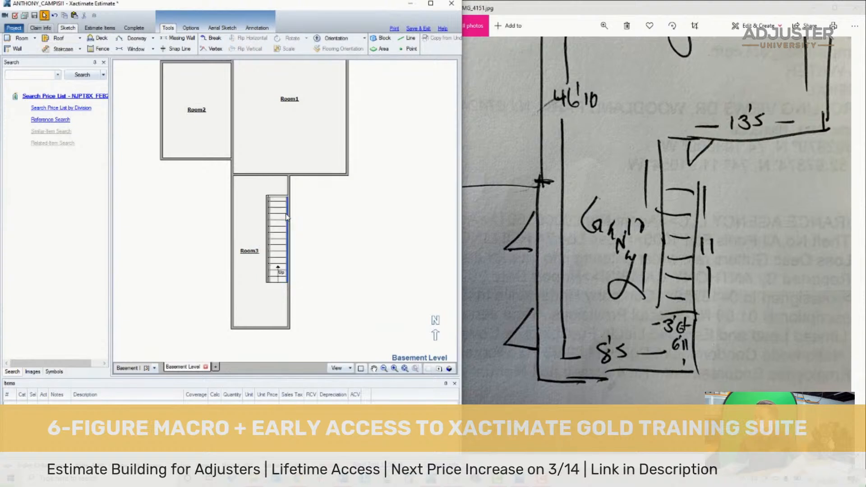
- Move the short part of Room3's east wall north of the stairs west, into line with the staircase's west wall
{"action": "left_click", "coordinate": [287, 185]}
{"action": "scroll", "coordinate": [280, 189], "scroll_direction": "up", "scroll_amount": 3}
{"action": "left_click", "coordinate": [276, 191]}
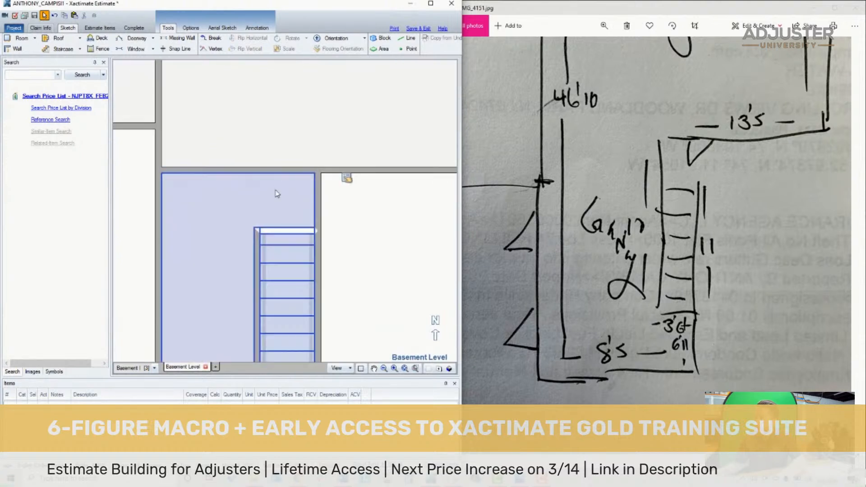
{"action": "scroll", "coordinate": [296, 199], "scroll_direction": "down", "scroll_amount": 4}
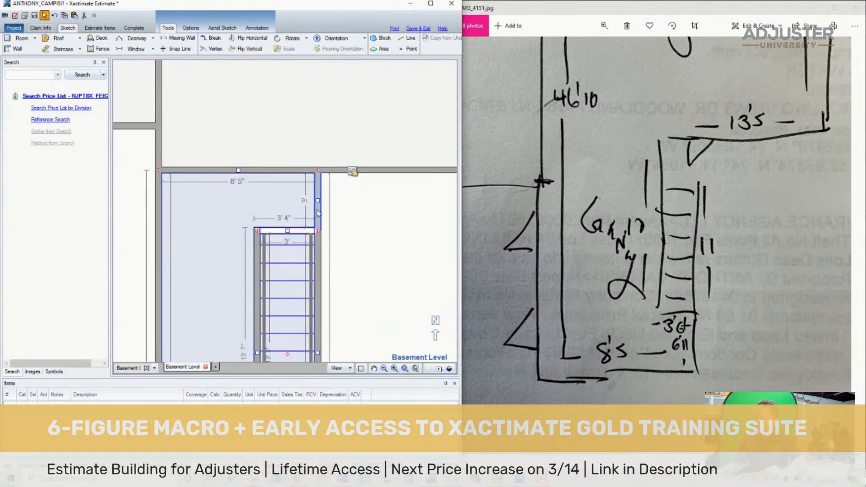
{"action": "scroll", "coordinate": [310, 345], "scroll_direction": "up", "scroll_amount": 2}
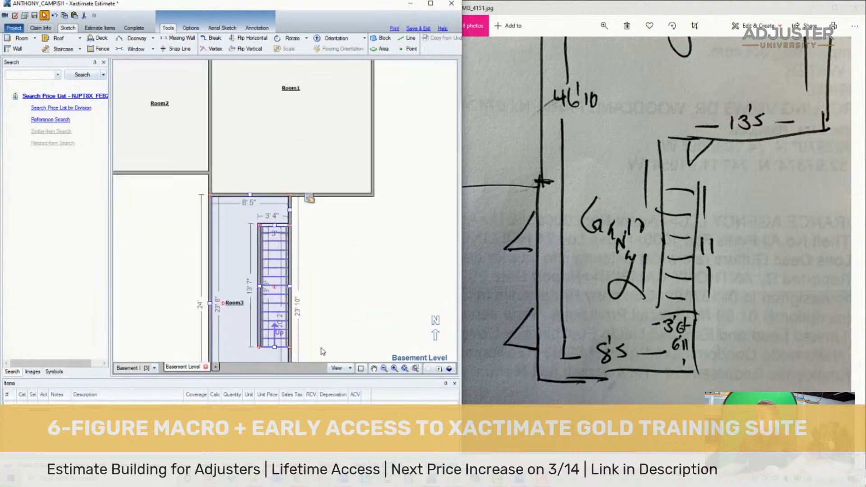
{"action": "left_click_drag", "start_coordinate": [290, 211], "coordinate": [260, 204]}
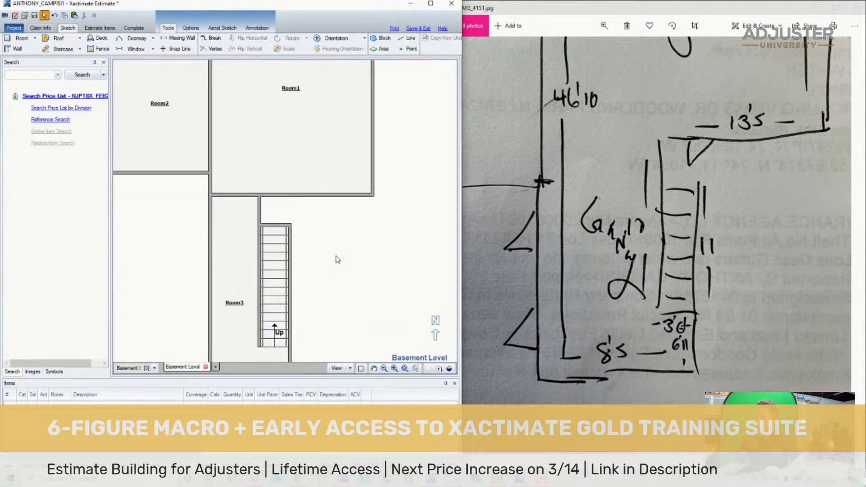
- Check Room3's outline around the staircase and save the estimate
{"action": "scroll", "coordinate": [339, 261], "scroll_direction": "down", "scroll_amount": 2}
{"action": "scroll", "coordinate": [261, 149], "scroll_direction": "up", "scroll_amount": 4}
{"action": "left_click", "coordinate": [259, 142]}
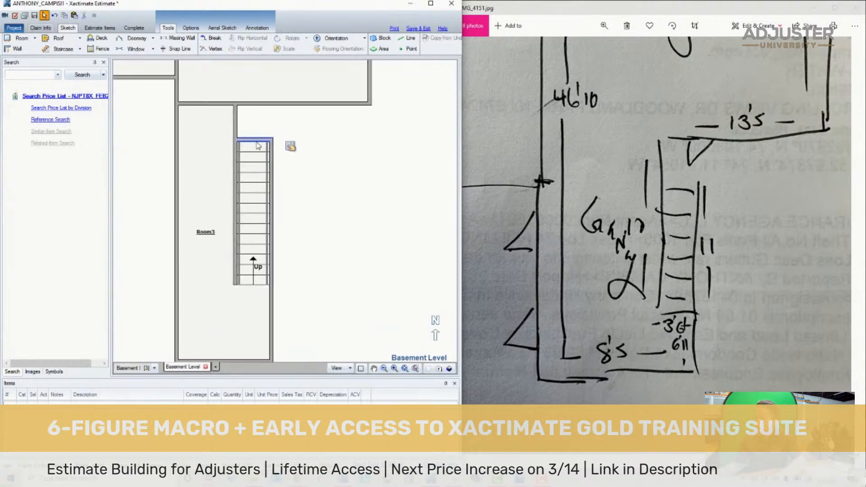
{"action": "left_click", "coordinate": [231, 318]}
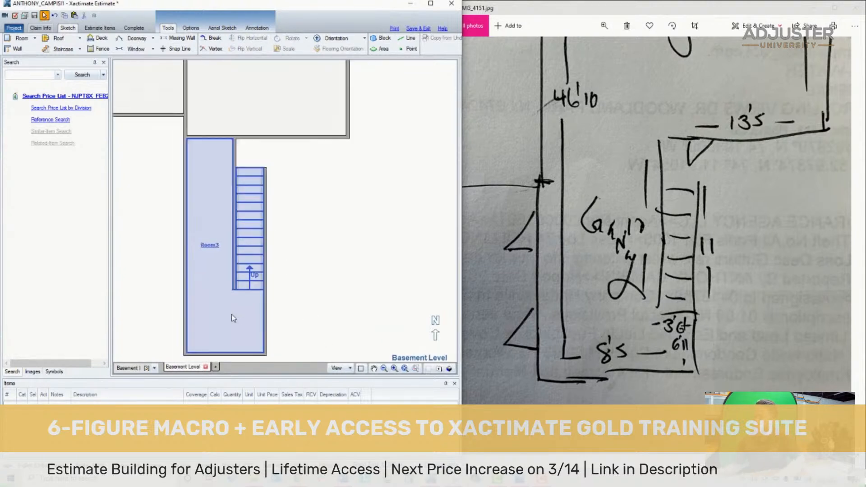
{"action": "scroll", "coordinate": [202, 336], "scroll_direction": "up", "scroll_amount": 1}
{"action": "scroll", "coordinate": [248, 298], "scroll_direction": "down", "scroll_amount": 1}
{"action": "scroll", "coordinate": [226, 319], "scroll_direction": "up", "scroll_amount": 2}
{"action": "left_click", "coordinate": [227, 319]}
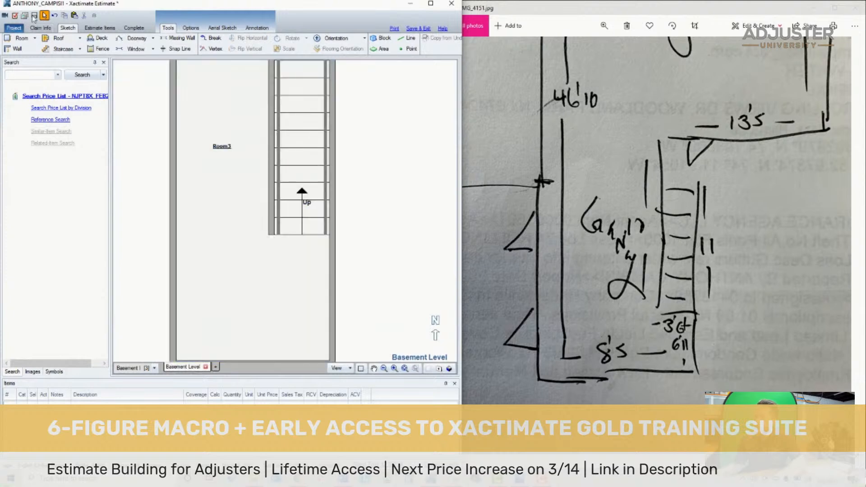
{"action": "left_click", "coordinate": [35, 17]}
- Look through the site photos in Photos for the basement hallway and staircase
{"action": "left_click_drag", "start_coordinate": [773, 196], "coordinate": [651, 194]}
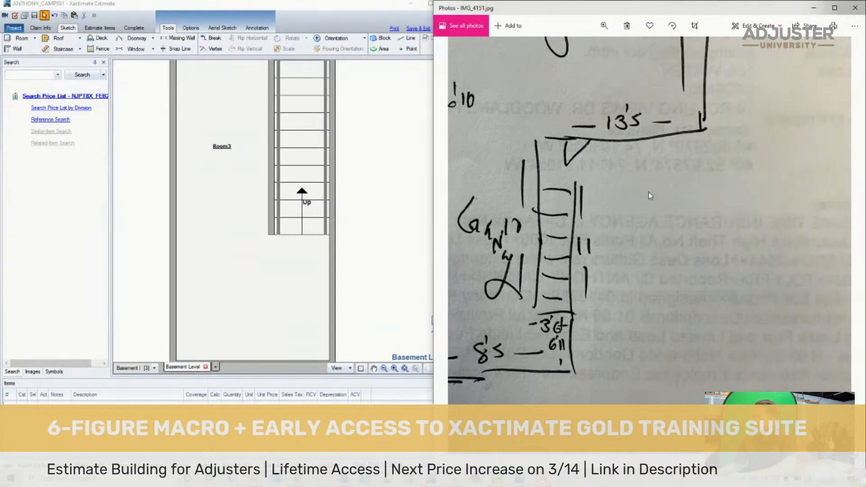
{"action": "scroll", "coordinate": [645, 197], "scroll_direction": "down", "scroll_amount": 3}
{"action": "scroll", "coordinate": [644, 197], "scroll_direction": "down", "scroll_amount": 4}
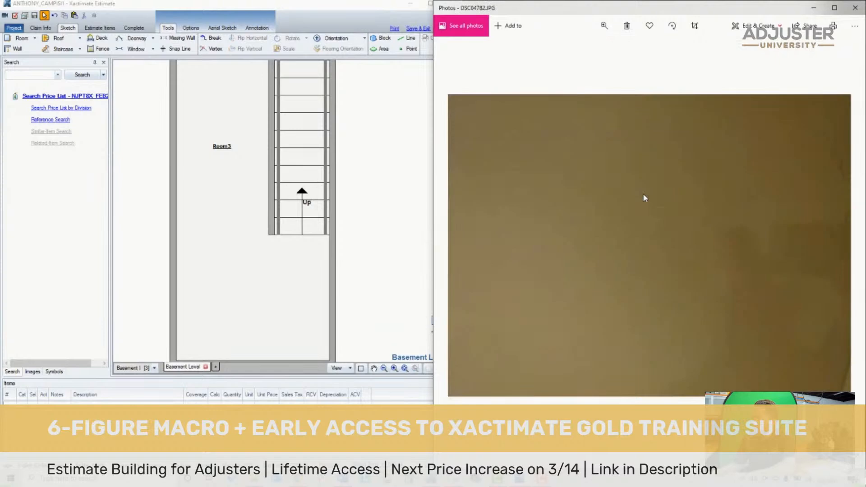
{"action": "scroll", "coordinate": [644, 197], "scroll_direction": "down", "scroll_amount": 9}
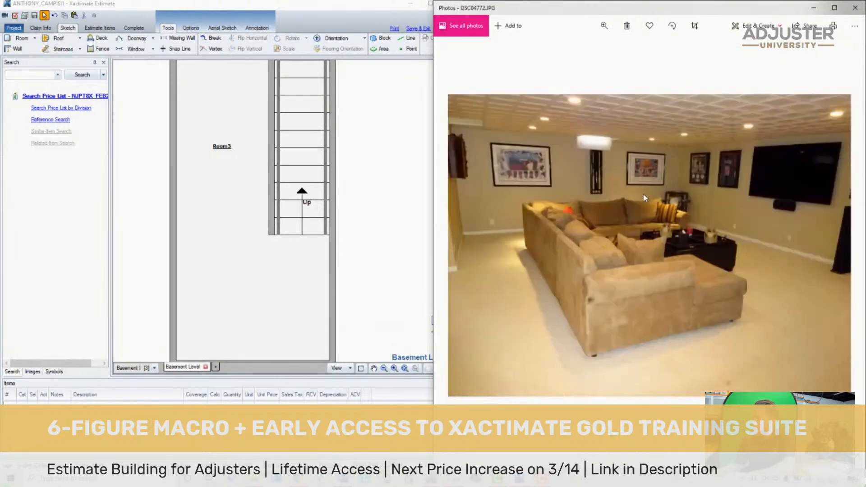
{"action": "scroll", "coordinate": [644, 197], "scroll_direction": "up", "scroll_amount": 1}
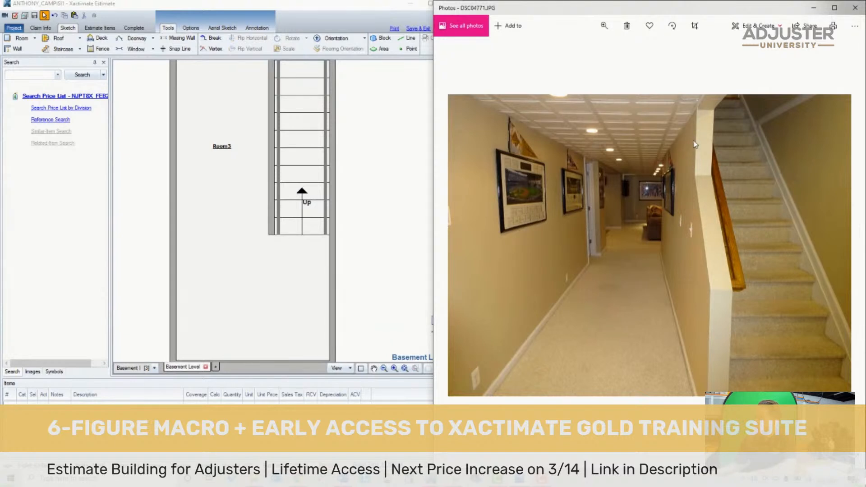
- Check the wall type of the staircase's west wall in the sketch and inspect the stairs in 3D
{"action": "left_click", "coordinate": [420, 217]}
{"action": "left_click", "coordinate": [304, 216]}
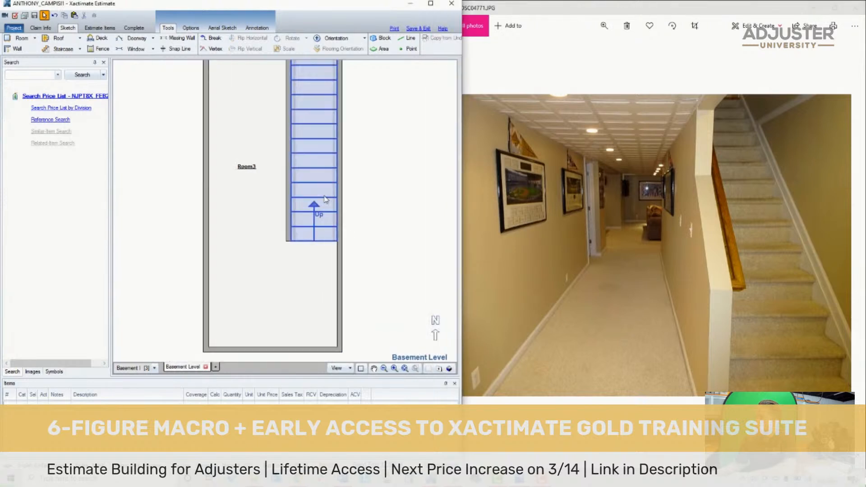
{"action": "scroll", "coordinate": [304, 216], "scroll_direction": "up", "scroll_amount": 1}
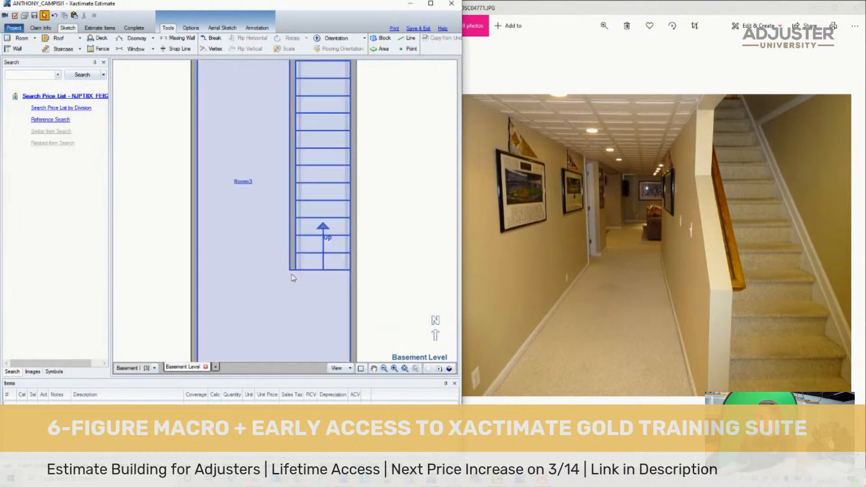
{"action": "scroll", "coordinate": [290, 274], "scroll_direction": "down", "scroll_amount": 1}
{"action": "scroll", "coordinate": [266, 265], "scroll_direction": "down", "scroll_amount": 1}
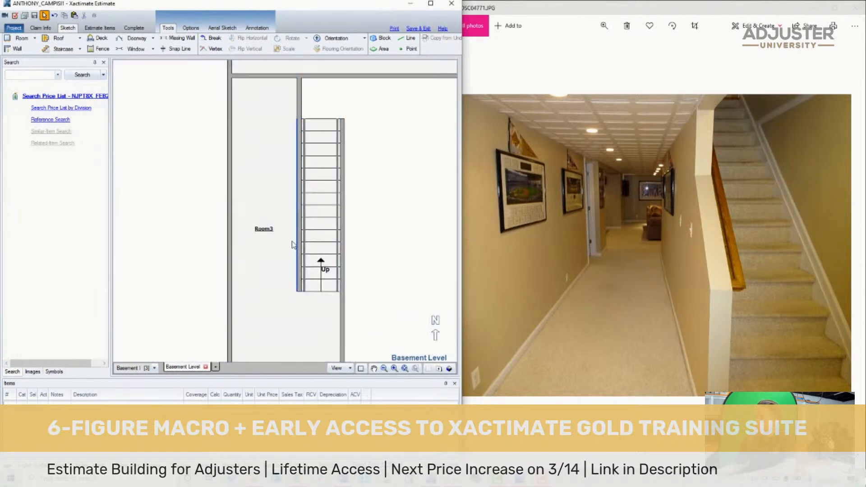
{"action": "left_click", "coordinate": [300, 228]}
{"action": "left_click", "coordinate": [464, 204]}
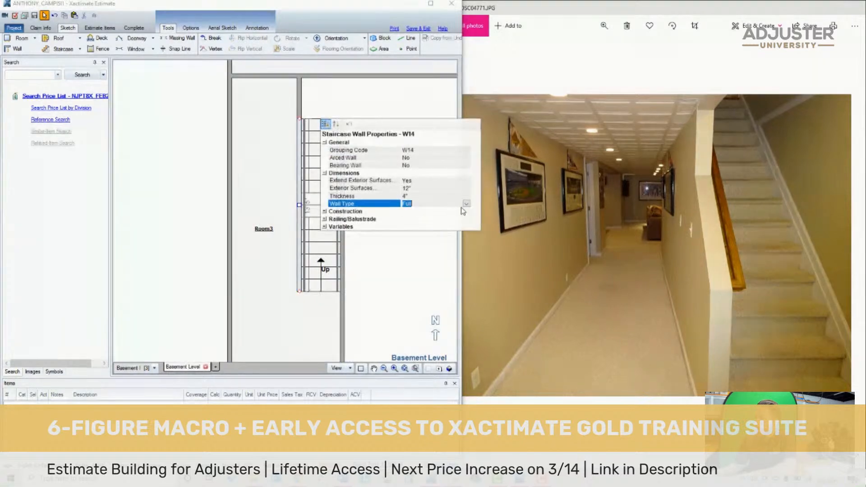
{"action": "left_click", "coordinate": [467, 204]}
{"action": "left_click", "coordinate": [467, 204]}
{"action": "left_click", "coordinate": [467, 204]}
{"action": "left_click", "coordinate": [450, 369]}
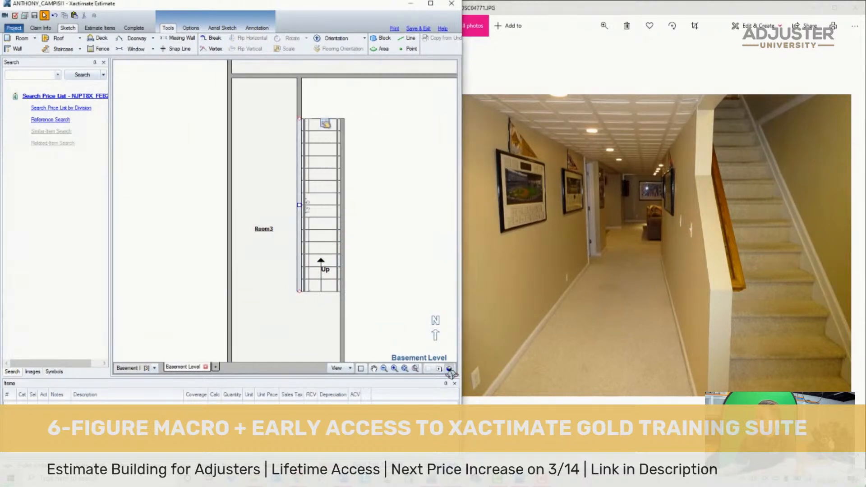
{"action": "left_click_drag", "start_coordinate": [403, 344], "coordinate": [331, 255]}
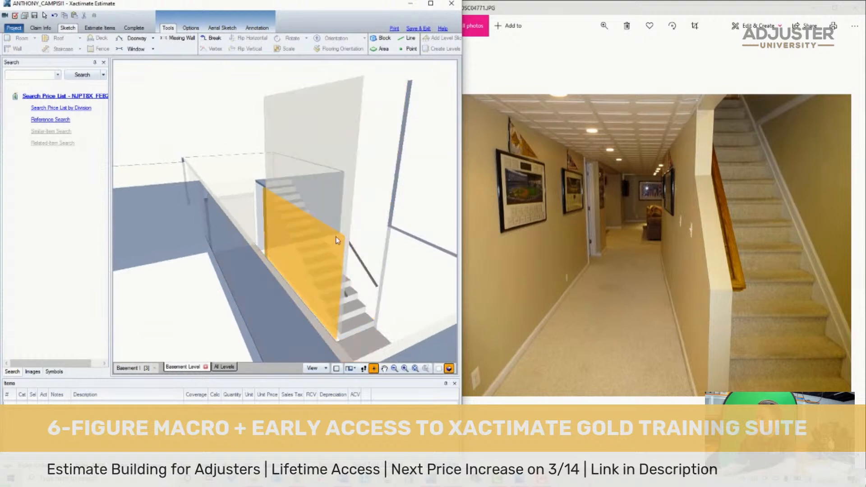
{"action": "left_click", "coordinate": [448, 368]}
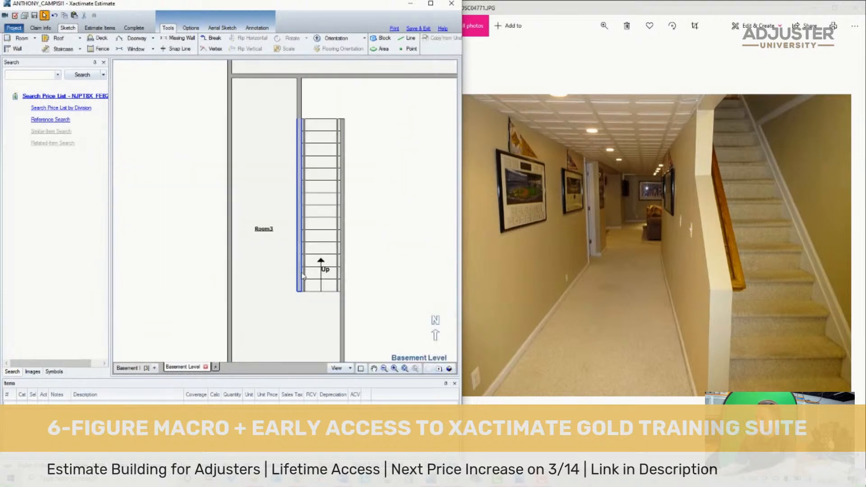
- Set the staircase's west wall type to Missing Above Stairs and check the result in 3D
{"action": "double_click", "coordinate": [302, 276]}
{"action": "left_click", "coordinate": [440, 204]}
{"action": "left_click", "coordinate": [465, 204]}
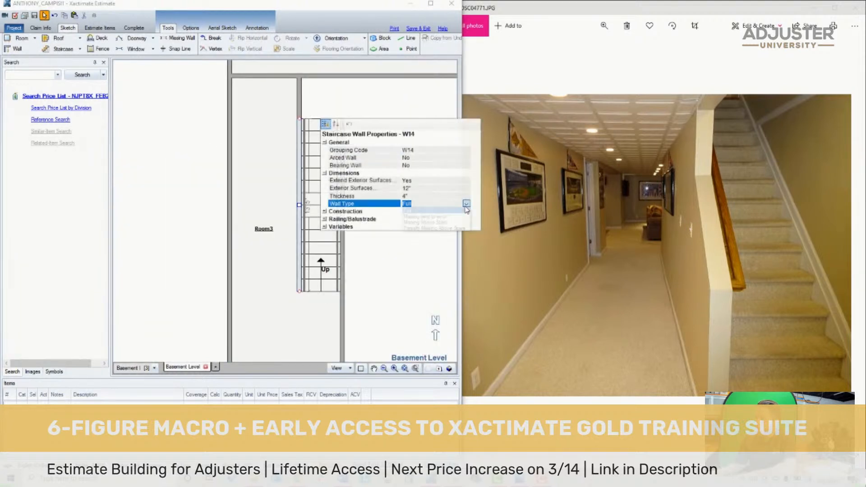
{"action": "left_click", "coordinate": [439, 222]}
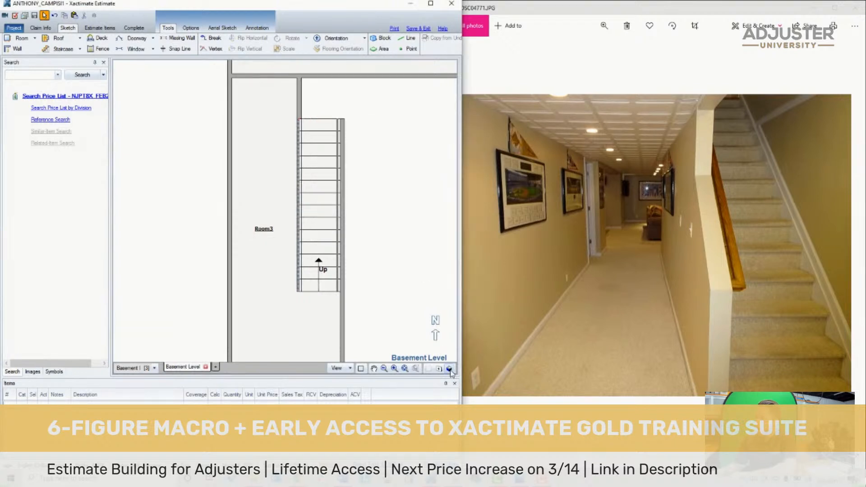
{"action": "left_click", "coordinate": [449, 368]}
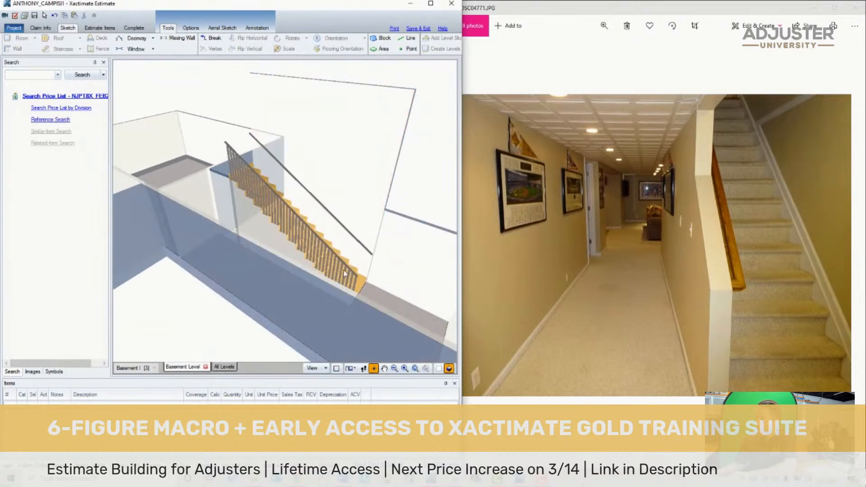
{"action": "left_click", "coordinate": [449, 368]}
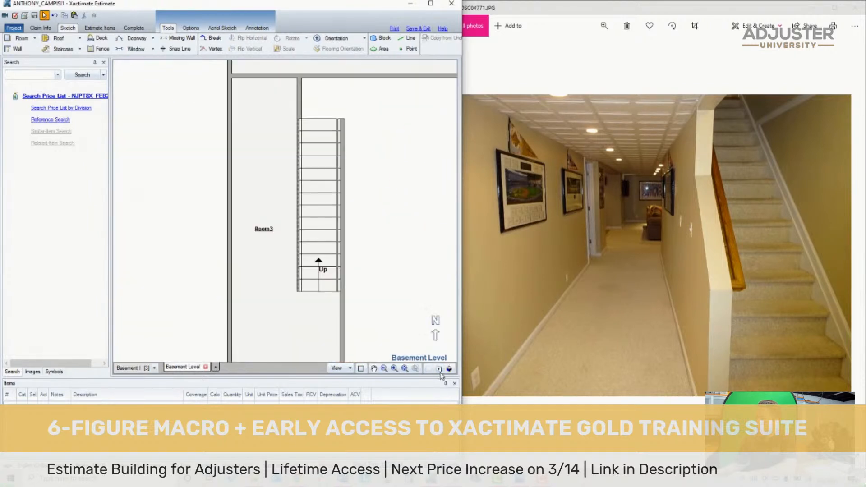
- Set the staircase's west wall type back to Full
{"action": "left_click", "coordinate": [298, 271]}
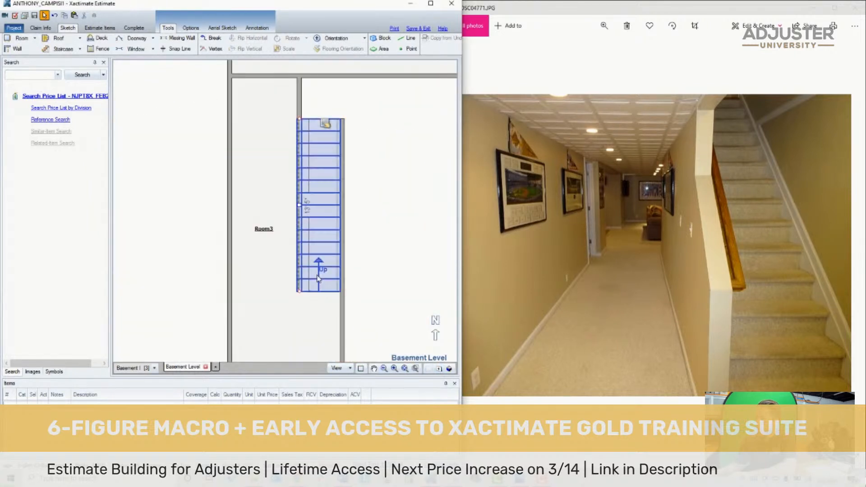
{"action": "double_click", "coordinate": [296, 270]}
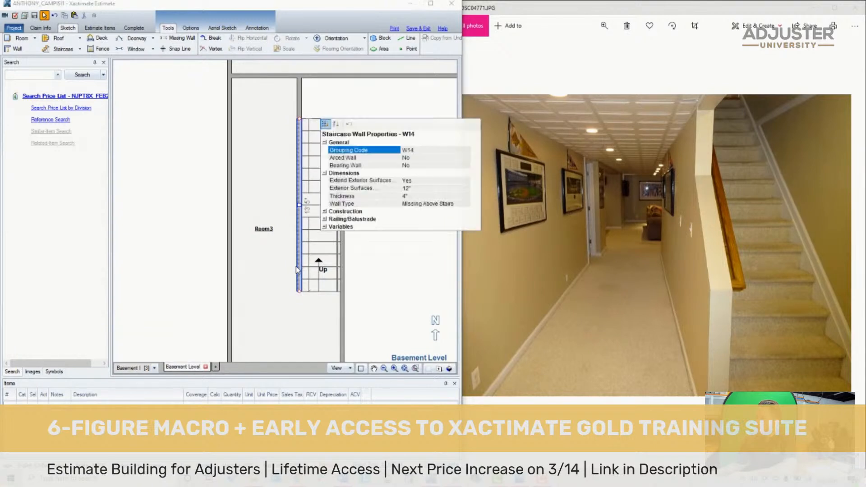
{"action": "left_click", "coordinate": [433, 204]}
{"action": "left_click", "coordinate": [466, 204]}
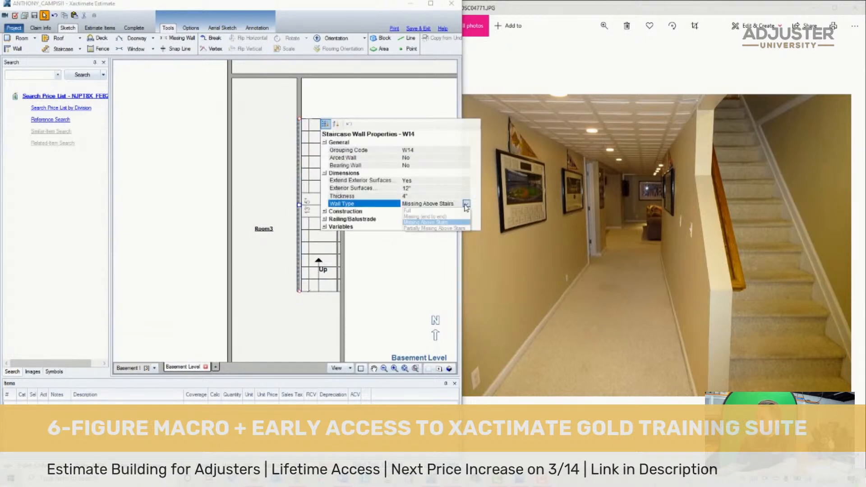
{"action": "left_click", "coordinate": [419, 216]}
{"action": "left_click", "coordinate": [386, 311]}
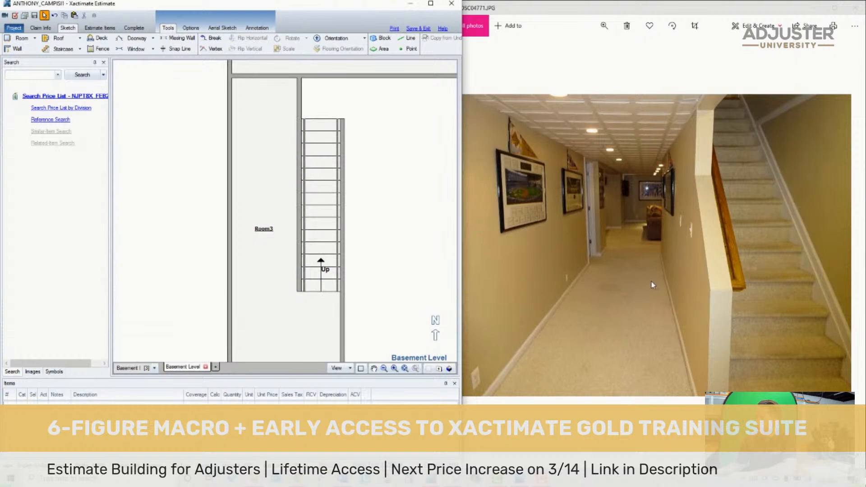
- Show the site photo of the basement living area in Photos
{"action": "left_click", "coordinate": [637, 280]}
{"action": "key", "text": "Right"}
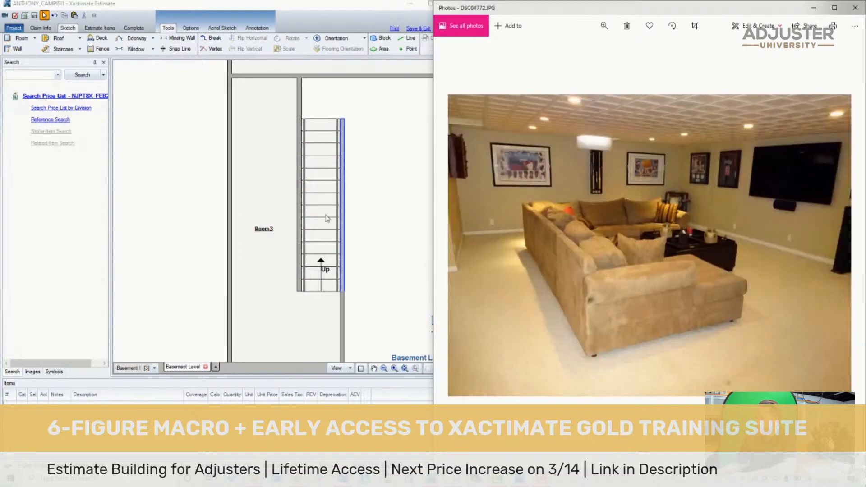
- Rename the stairway room Room3 and its stairs as Landing Area, using the staircase photo as reference
{"action": "left_click", "coordinate": [205, 233]}
{"action": "scroll", "coordinate": [213, 249], "scroll_direction": "down", "scroll_amount": 5}
{"action": "scroll", "coordinate": [242, 335], "scroll_direction": "up", "scroll_amount": 3}
{"action": "scroll", "coordinate": [243, 291], "scroll_direction": "down", "scroll_amount": 3}
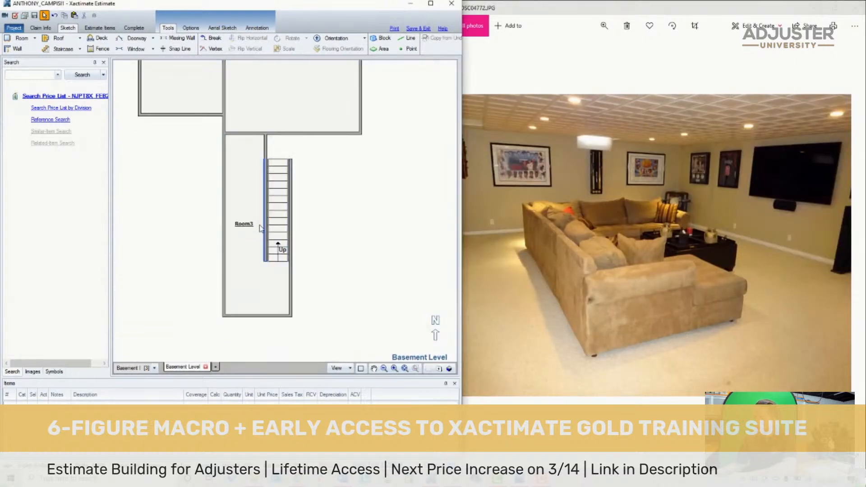
{"action": "scroll", "coordinate": [260, 225], "scroll_direction": "up", "scroll_amount": 1}
{"action": "left_click", "coordinate": [598, 242]}
{"action": "key", "text": "Left"}
{"action": "left_click", "coordinate": [231, 252]}
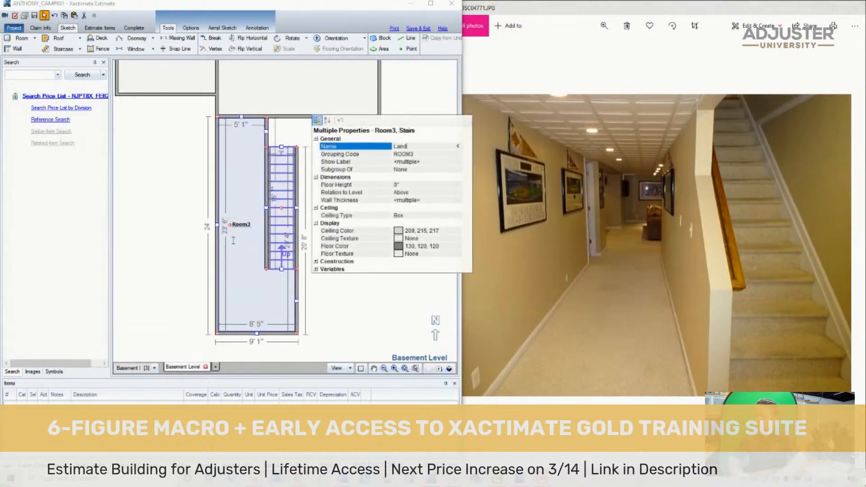
{"action": "key", "text": "Return"}
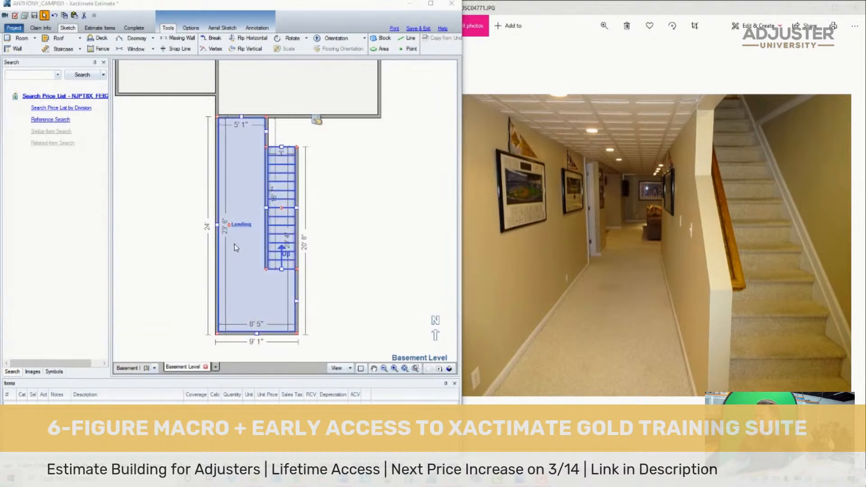
{"action": "type", "text": "Area"}
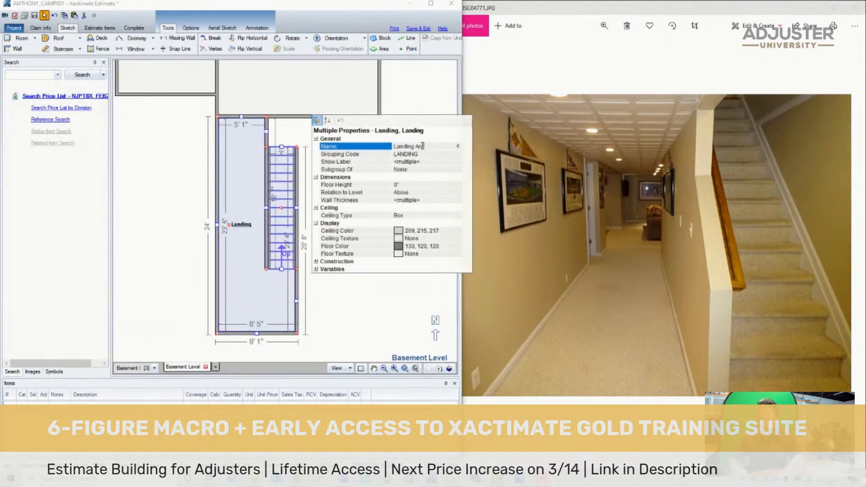
{"action": "key", "text": "Return"}
- Open up the wall between the Landing Area and Room1 as a missing wall, matching the living area photo
{"action": "left_click", "coordinate": [645, 213]}
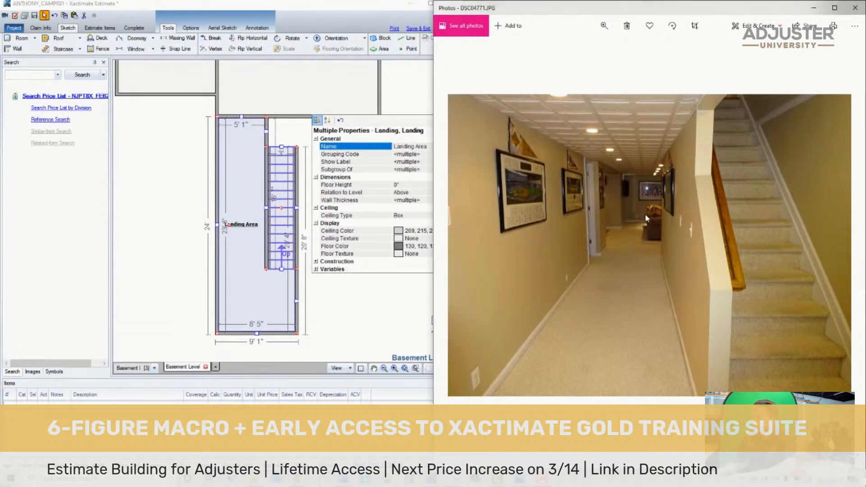
{"action": "key", "text": "Right"}
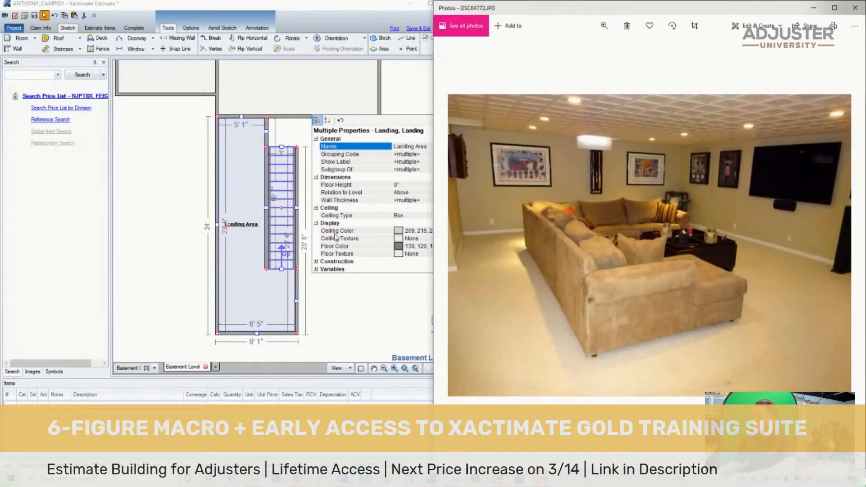
{"action": "left_click", "coordinate": [210, 233]}
{"action": "left_click", "coordinate": [248, 117]}
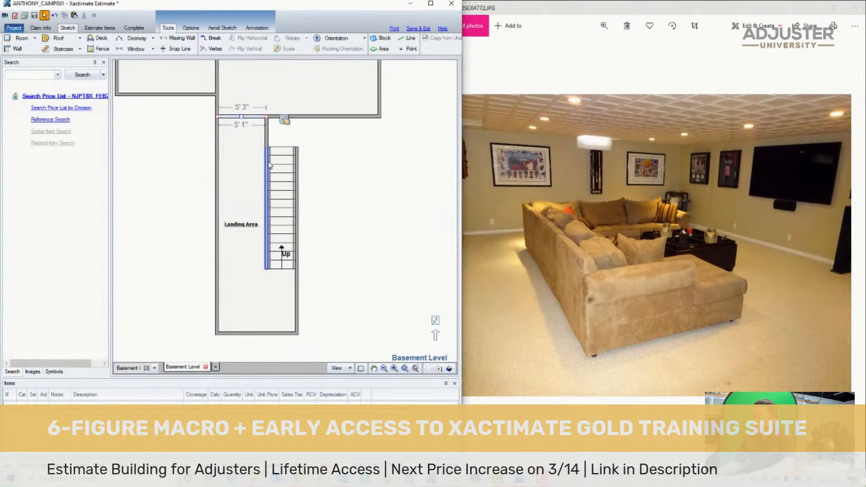
{"action": "left_click", "coordinate": [237, 114]}
- Rename Room1 as Living Room 2
{"action": "scroll", "coordinate": [319, 181], "scroll_direction": "down", "scroll_amount": 4}
{"action": "scroll", "coordinate": [332, 122], "scroll_direction": "up", "scroll_amount": 4}
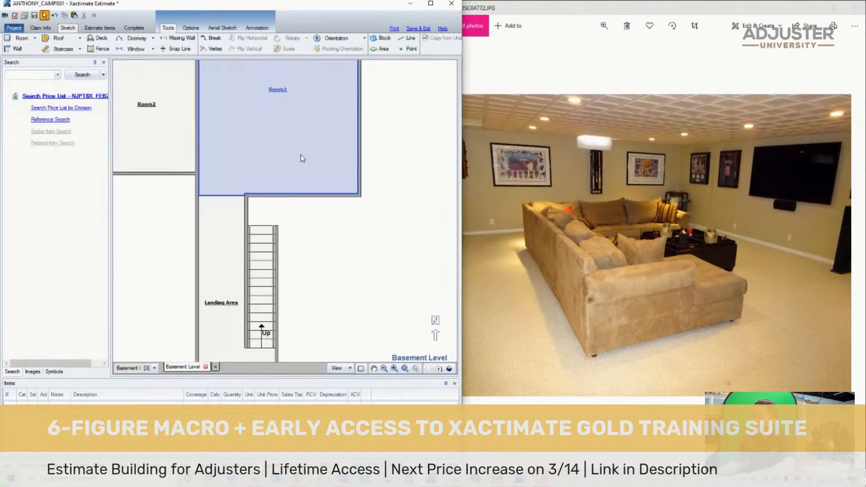
{"action": "scroll", "coordinate": [301, 160], "scroll_direction": "up", "scroll_amount": 2}
{"action": "double_click", "coordinate": [280, 178]}
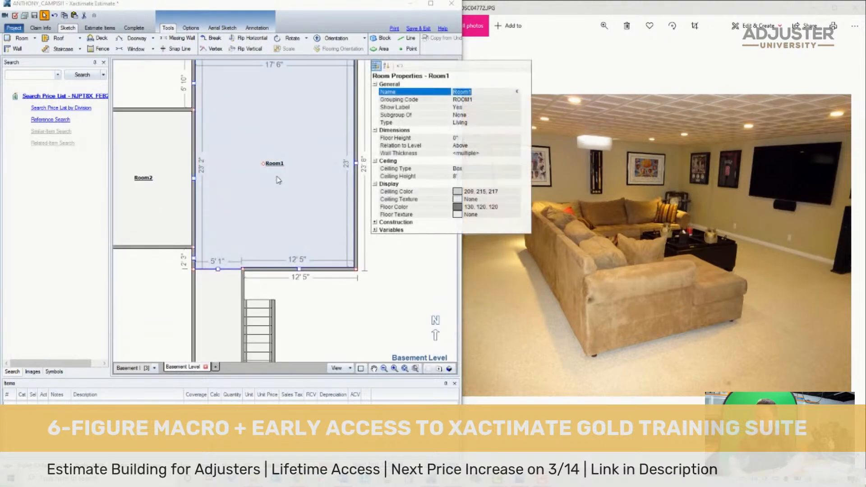
{"action": "key", "text": "Return"}
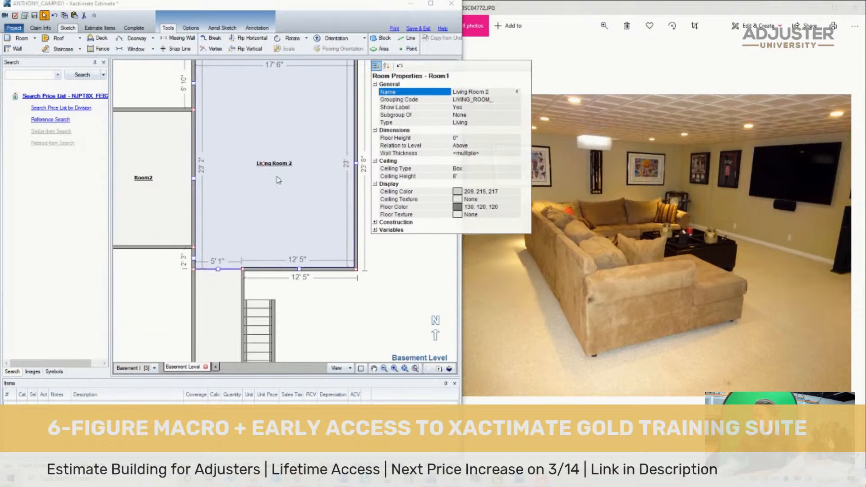
- Identify Room2 from the basement photos and rename it as Dining Room 2
{"action": "left_click", "coordinate": [311, 295]}
{"action": "scroll", "coordinate": [357, 255], "scroll_direction": "down", "scroll_amount": 3}
{"action": "scroll", "coordinate": [251, 207], "scroll_direction": "up", "scroll_amount": 3}
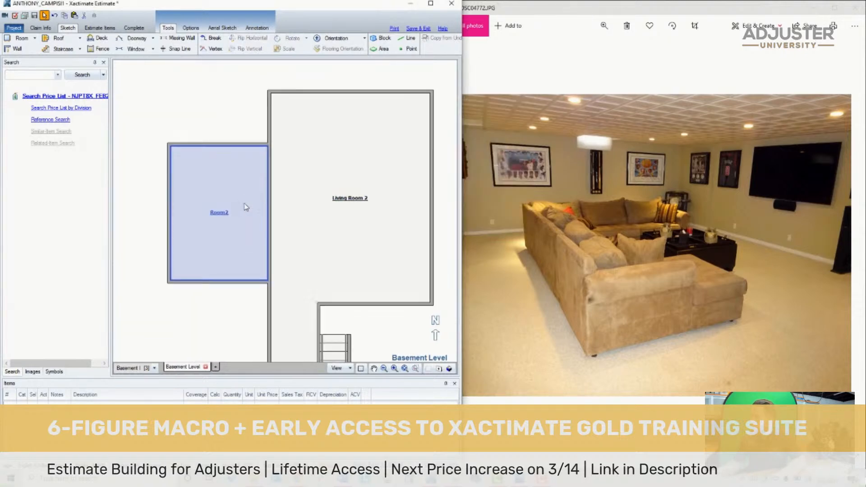
{"action": "left_click", "coordinate": [232, 213]}
{"action": "double_click", "coordinate": [233, 215]}
{"action": "left_click", "coordinate": [619, 213]}
{"action": "key", "text": "Right"}
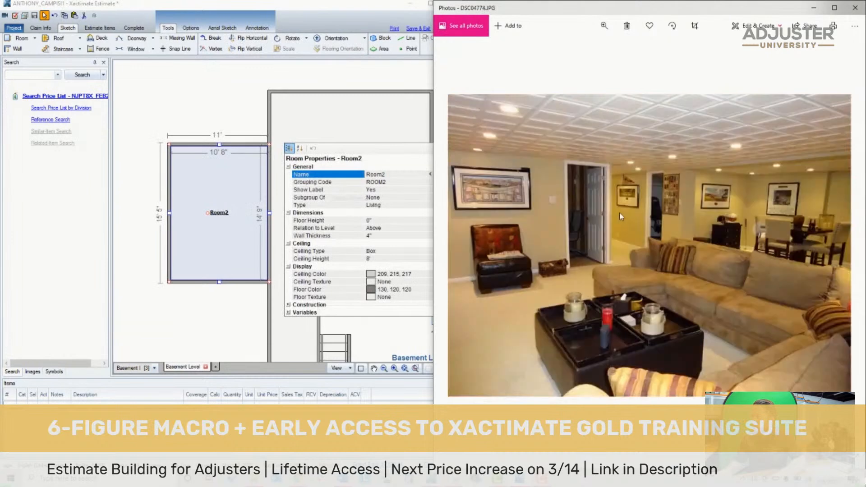
{"action": "key", "text": "Right"}
{"action": "key", "text": "Right"}
{"action": "key", "text": "Right"}
{"action": "key", "text": "Right"}
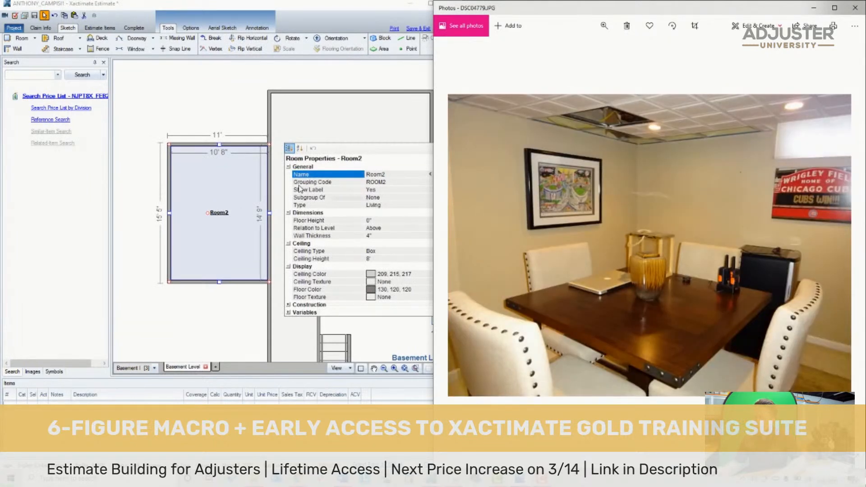
{"action": "double_click", "coordinate": [237, 214]}
{"action": "type", "text": "D"}
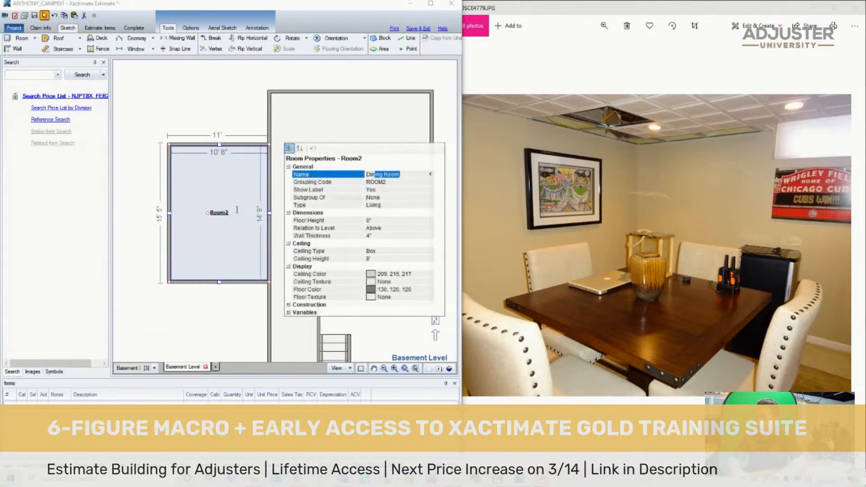
{"action": "type", "text": "ining Room 2"}
{"action": "key", "text": "Return"}
- Review the remaining basement photos and examine the hand-drawn plan where the dining room adjoins the living room
{"action": "left_click", "coordinate": [585, 204]}
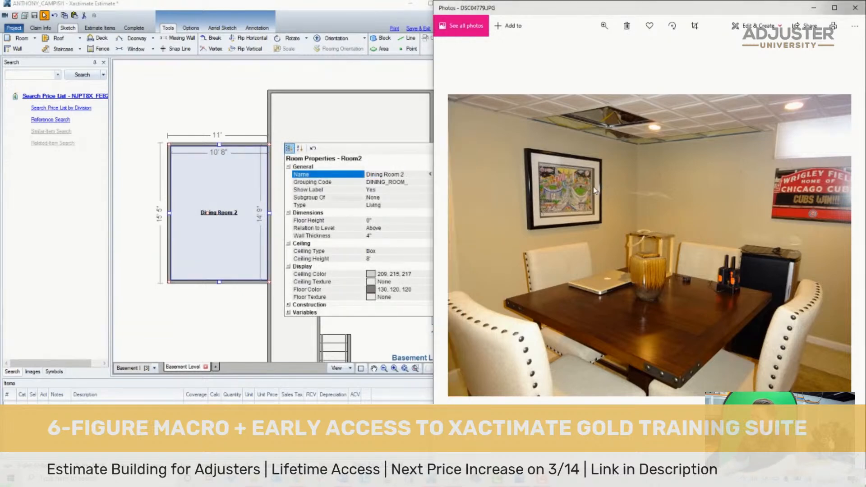
{"action": "key", "text": "Right"}
{"action": "key", "text": "Right"}
{"action": "key", "text": "Right"}
{"action": "key", "text": "Right"}
{"action": "key", "text": "Right"}
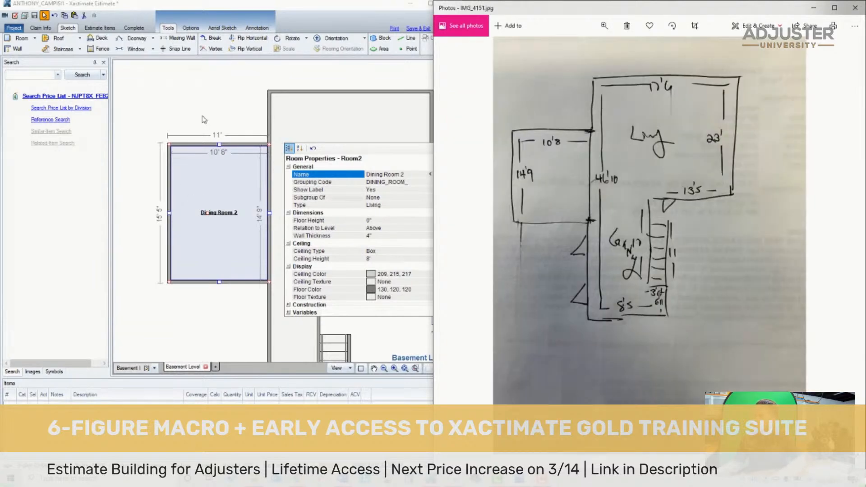
{"action": "left_click", "coordinate": [205, 120]}
{"action": "scroll", "coordinate": [210, 178], "scroll_direction": "down", "scroll_amount": 5}
{"action": "scroll", "coordinate": [226, 255], "scroll_direction": "up", "scroll_amount": 4}
{"action": "scroll", "coordinate": [226, 153], "scroll_direction": "down", "scroll_amount": 2}
{"action": "scroll", "coordinate": [270, 104], "scroll_direction": "up", "scroll_amount": 1}
{"action": "left_click", "coordinate": [586, 126]}
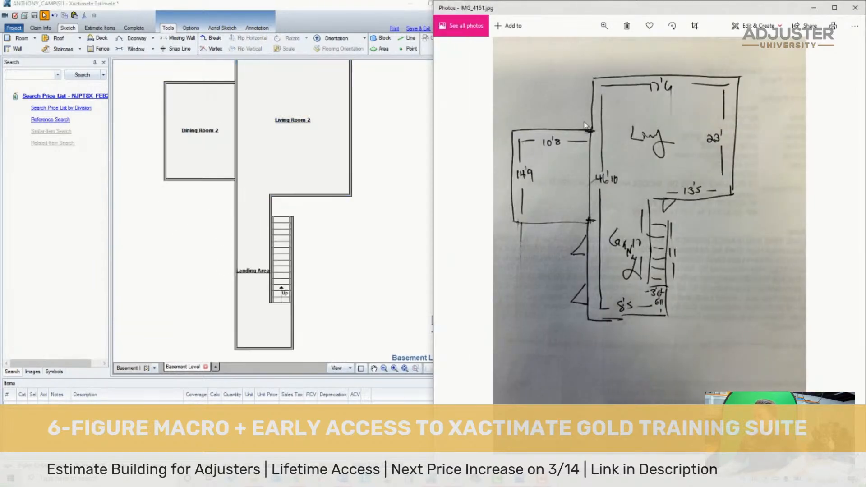
{"action": "scroll", "coordinate": [585, 125], "scroll_direction": "up", "scroll_amount": 3}
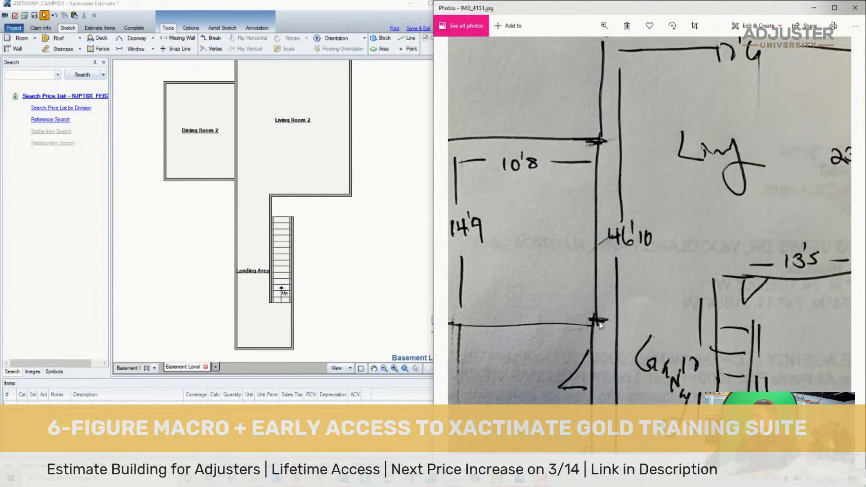
- Add a missing wall between Dining Room 2 and Living Room 2 and stretch it along their entire shared wall
{"action": "left_click", "coordinate": [203, 222]}
{"action": "scroll", "coordinate": [184, 191], "scroll_direction": "down", "scroll_amount": 3}
{"action": "scroll", "coordinate": [152, 135], "scroll_direction": "up", "scroll_amount": 4}
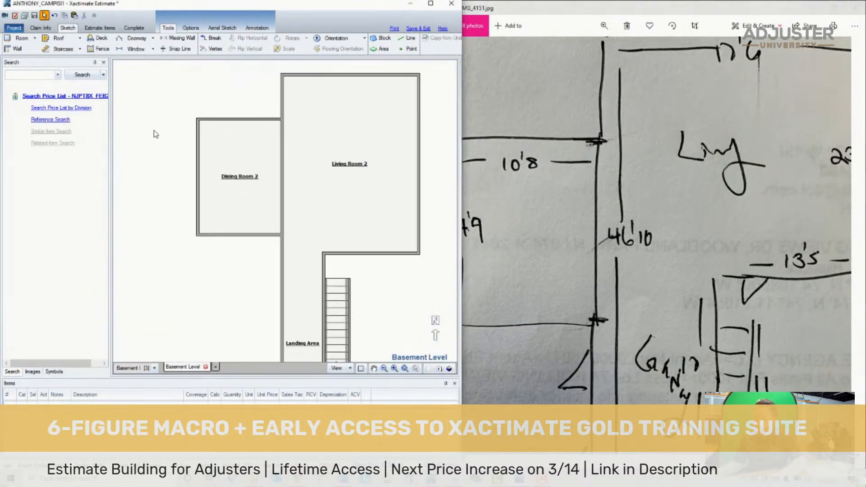
{"action": "left_click", "coordinate": [281, 173]}
{"action": "left_click", "coordinate": [282, 174]}
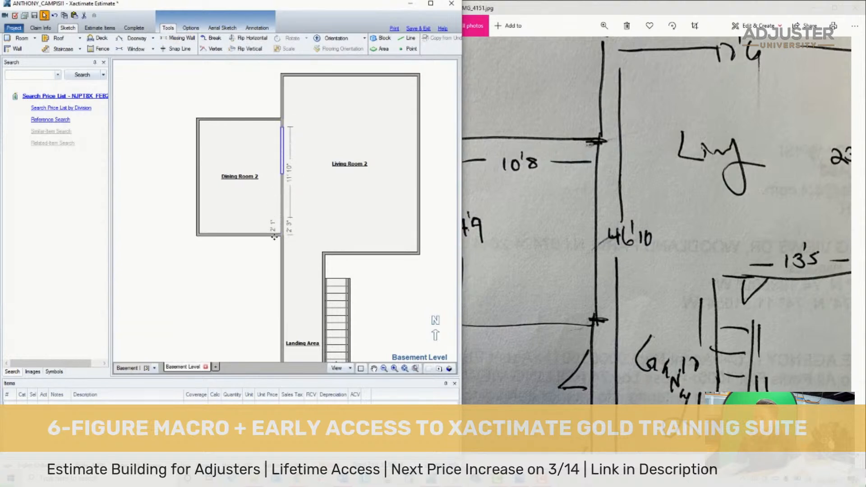
{"action": "left_click_drag", "start_coordinate": [284, 241], "coordinate": [283, 240]}
{"action": "left_click_drag", "start_coordinate": [282, 127], "coordinate": [281, 115]}
{"action": "left_click", "coordinate": [253, 107]}
- Check the hand-drawn plan for doors and place a doorway in Living Room 2's south wall just above the staircase
{"action": "left_click", "coordinate": [555, 299]}
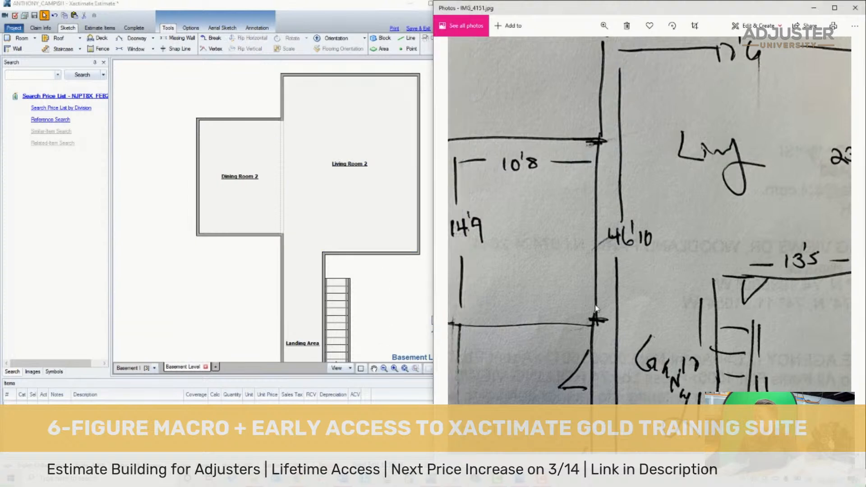
{"action": "left_click_drag", "start_coordinate": [554, 299], "coordinate": [600, 299]}
{"action": "left_click_drag", "start_coordinate": [699, 338], "coordinate": [610, 210]}
{"action": "left_click", "coordinate": [356, 253]}
{"action": "key", "text": "d"}
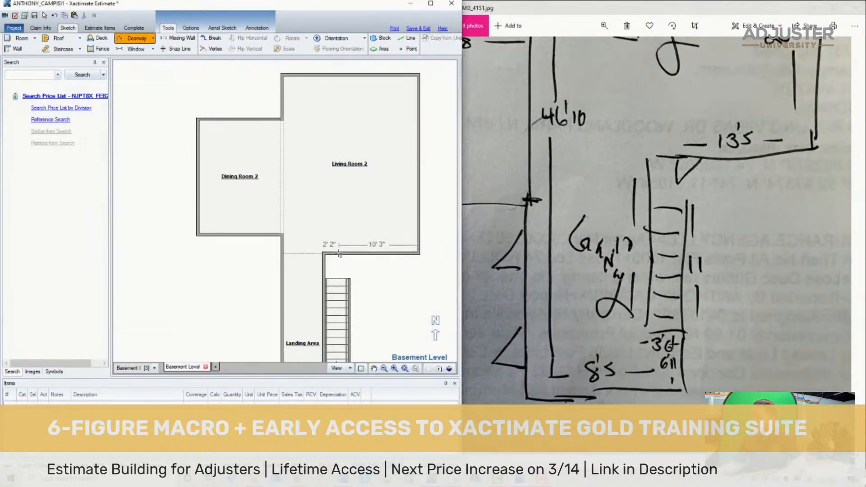
{"action": "left_click", "coordinate": [338, 260]}
- Place two doorways in the Landing Area's west wall, one near the middle and one toward the south end
{"action": "left_click", "coordinate": [374, 370]}
{"action": "left_click_drag", "start_coordinate": [361, 311], "coordinate": [361, 204]}
{"action": "key", "text": "d"}
{"action": "left_click", "coordinate": [284, 197]}
{"action": "key", "text": "d"}
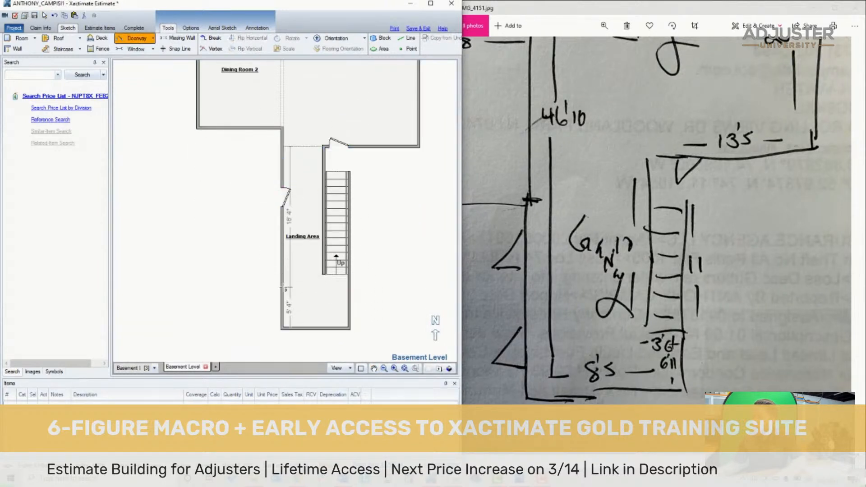
{"action": "left_click", "coordinate": [283, 286]}
{"action": "left_click_drag", "start_coordinate": [655, 182], "coordinate": [782, 380]}
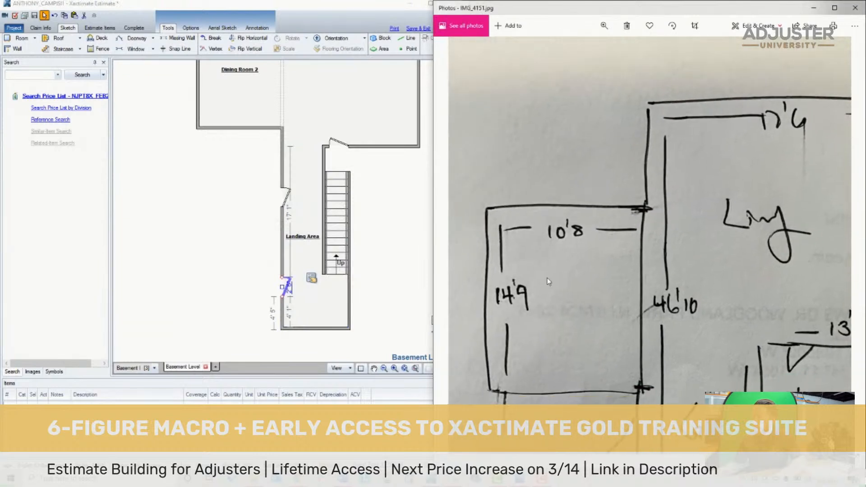
{"action": "left_click", "coordinate": [326, 257]}
- Copy the "Water Damage = X" label from the First Level and place it above Dining Room 2 on the Basement Level
{"action": "left_click", "coordinate": [405, 368]}
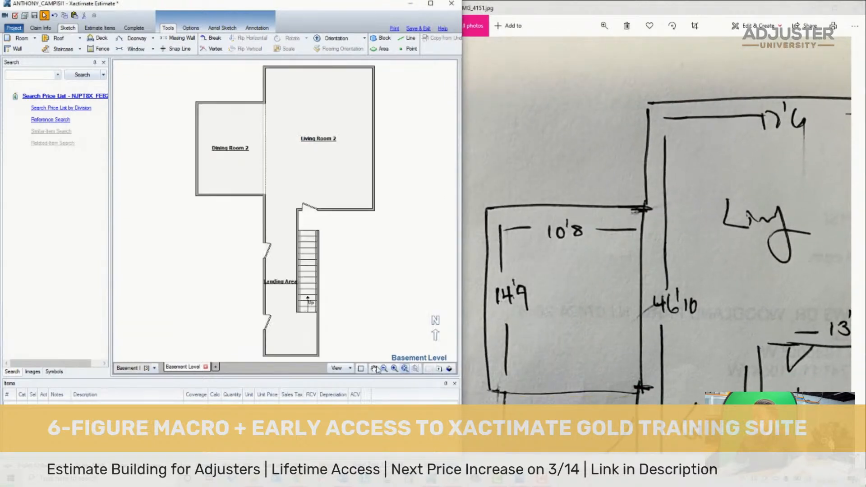
{"action": "left_click", "coordinate": [154, 367]}
{"action": "left_click", "coordinate": [133, 393]}
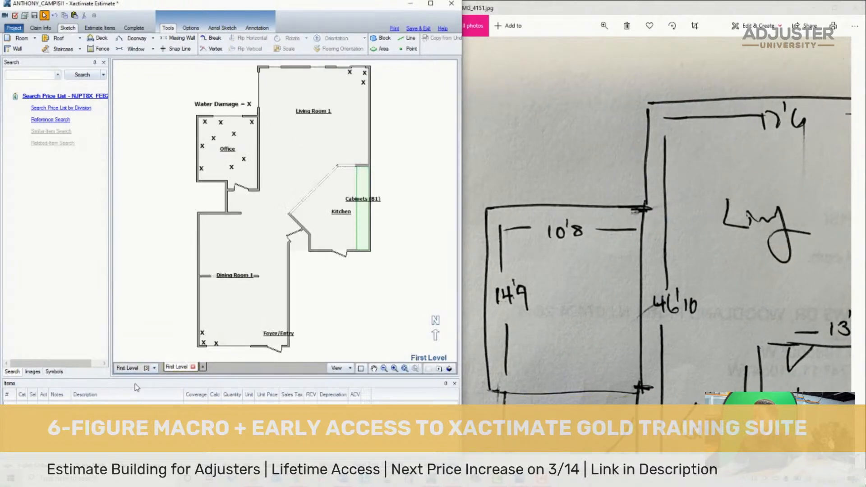
{"action": "left_click", "coordinate": [262, 123]}
{"action": "scroll", "coordinate": [311, 177], "scroll_direction": "up", "scroll_amount": 1}
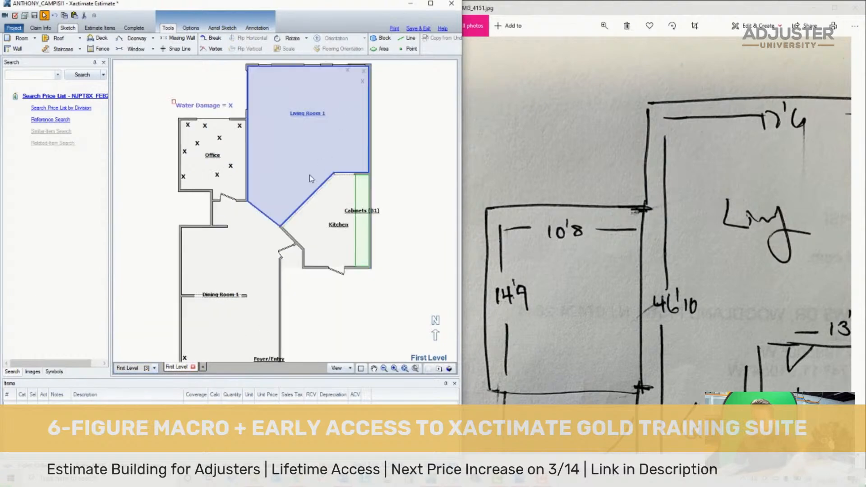
{"action": "left_click", "coordinate": [150, 369]}
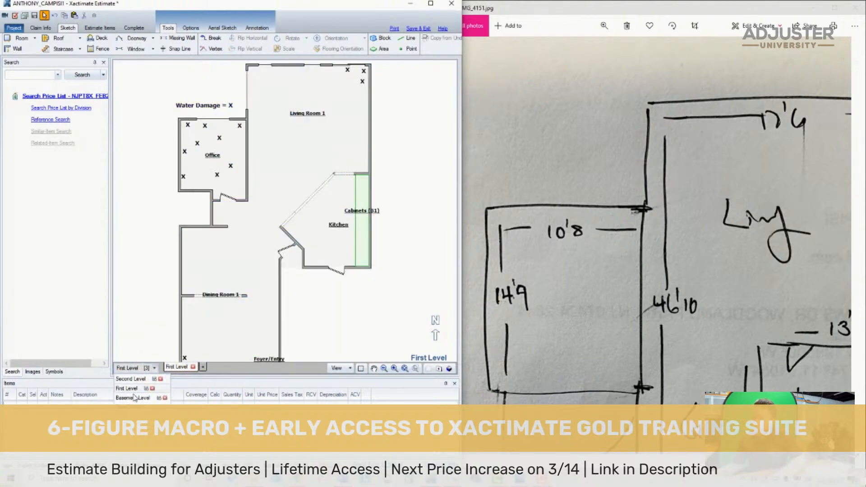
{"action": "left_click", "coordinate": [133, 383]}
{"action": "key", "text": "ctrl+v"}
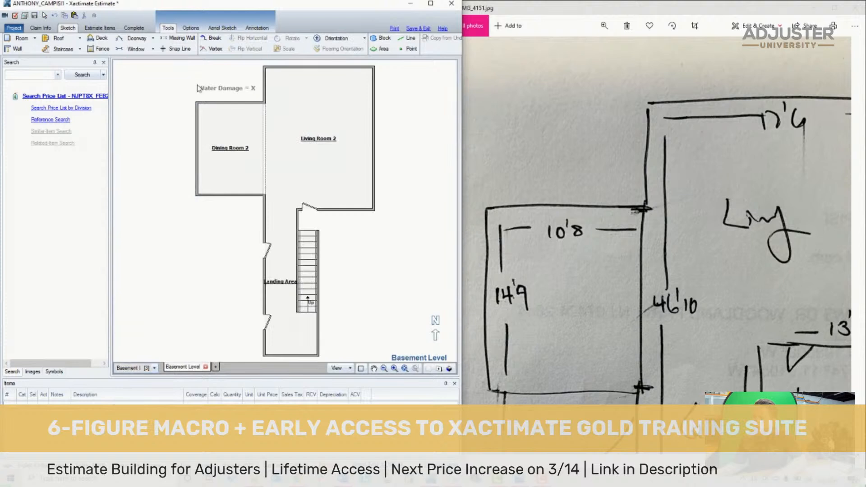
{"action": "left_click", "coordinate": [196, 85]}
- Copy an X mark from the First Level and place three copies in the northwest corner of the basement's Dining Room 2
{"action": "left_click", "coordinate": [155, 369]}
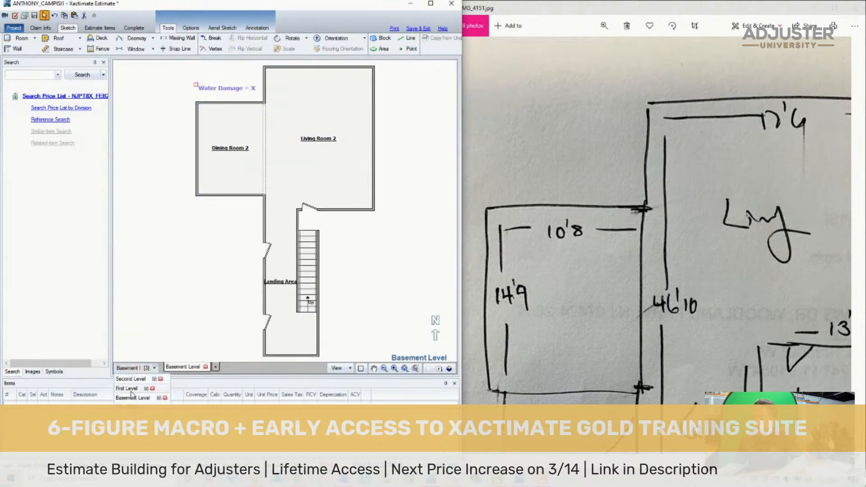
{"action": "left_click", "coordinate": [133, 390]}
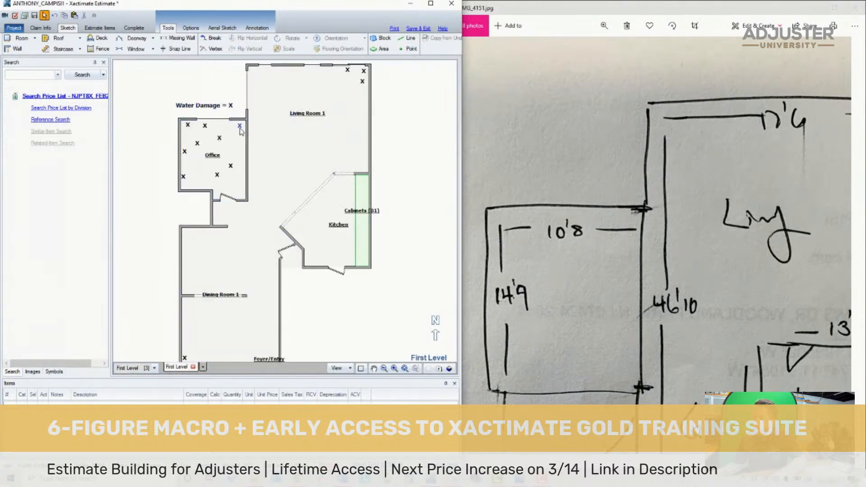
{"action": "left_click", "coordinate": [155, 368]}
{"action": "left_click", "coordinate": [133, 384]}
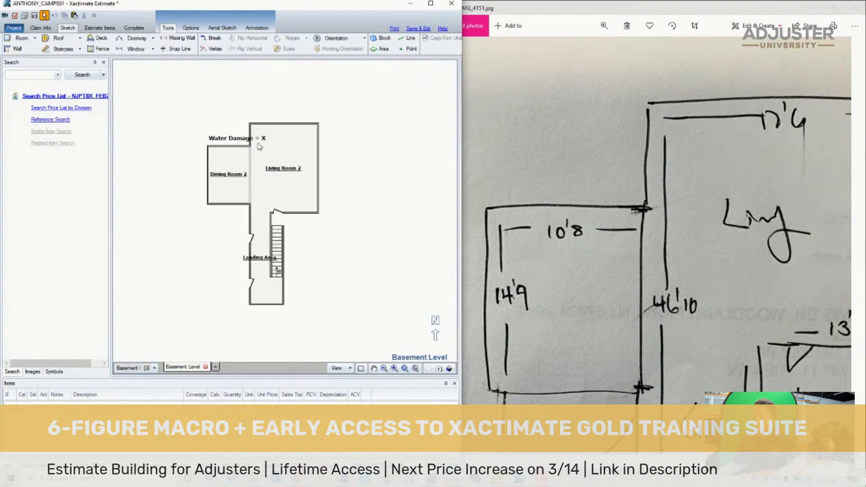
{"action": "scroll", "coordinate": [259, 146], "scroll_direction": "up", "scroll_amount": 3}
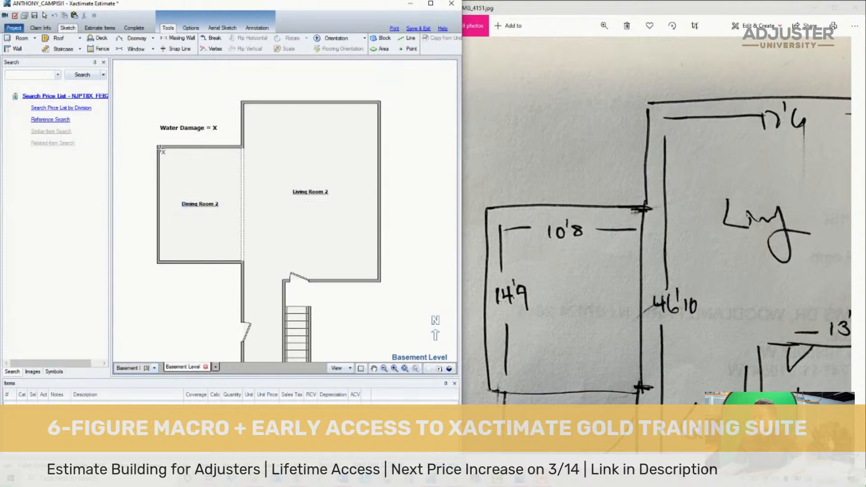
{"action": "left_click", "coordinate": [178, 149]}
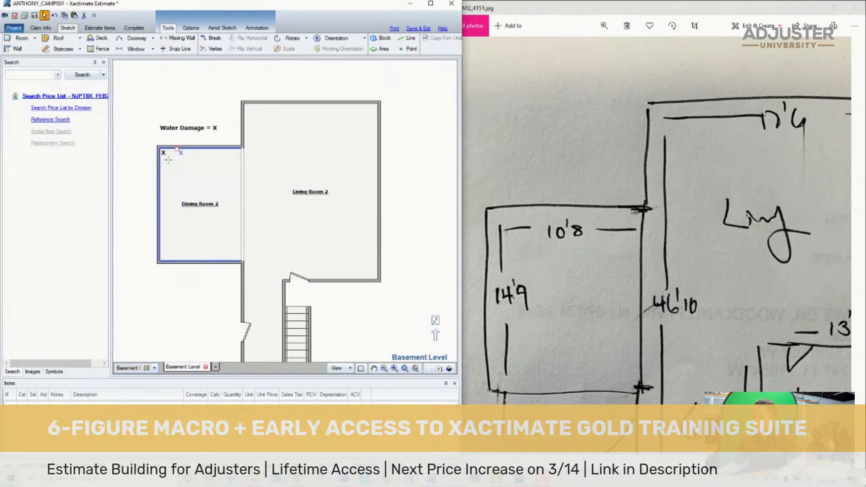
{"action": "left_click", "coordinate": [161, 164]}
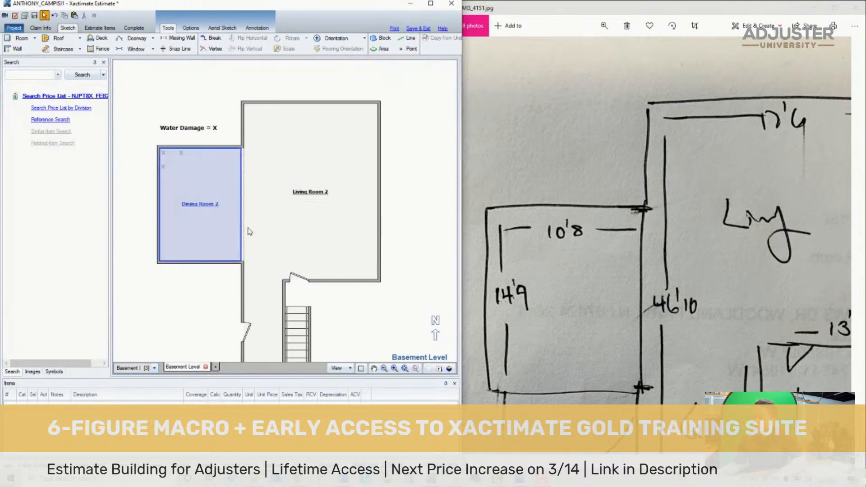
- Bring up the IMG_4150 hand-drawn plan photo beside the full Basement Level sketch and save the estimate
{"action": "left_click", "coordinate": [404, 368]}
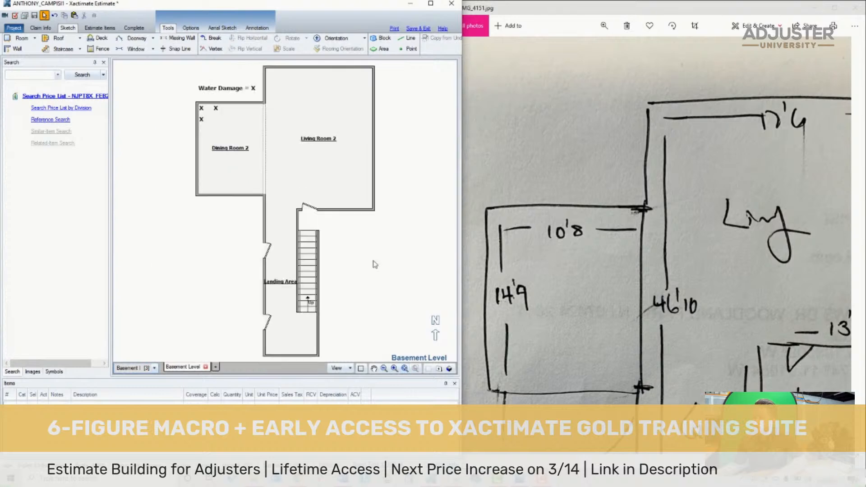
{"action": "double_click", "coordinate": [573, 213]}
{"action": "key", "text": "Left"}
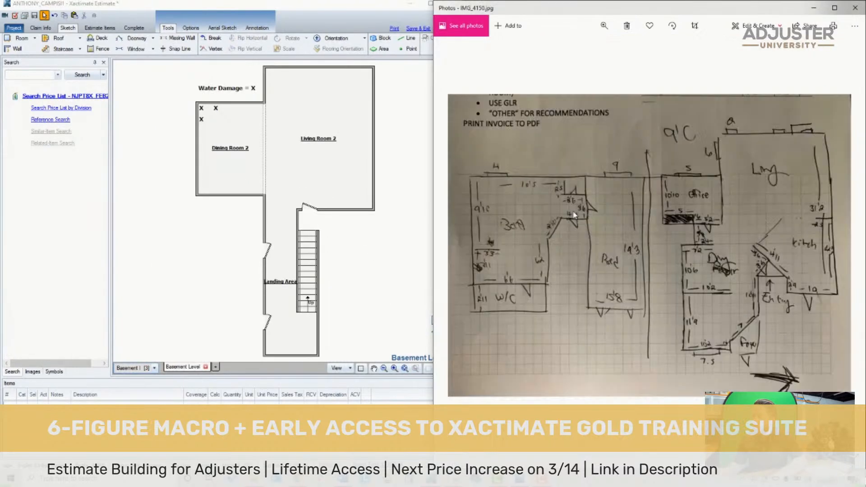
{"action": "left_click", "coordinate": [229, 241]}
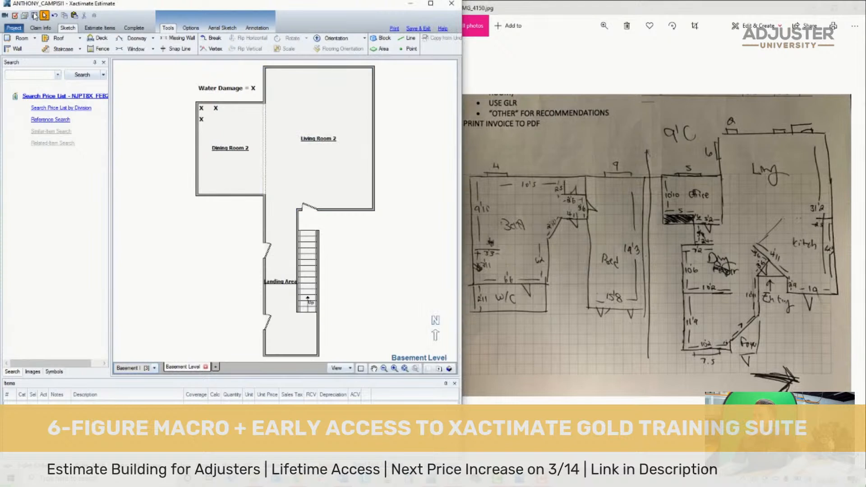
- Inspect the Basement Level in 3D from several angles, including its staircase and west wall doorways, and return to the plan view
{"action": "left_click", "coordinate": [449, 370]}
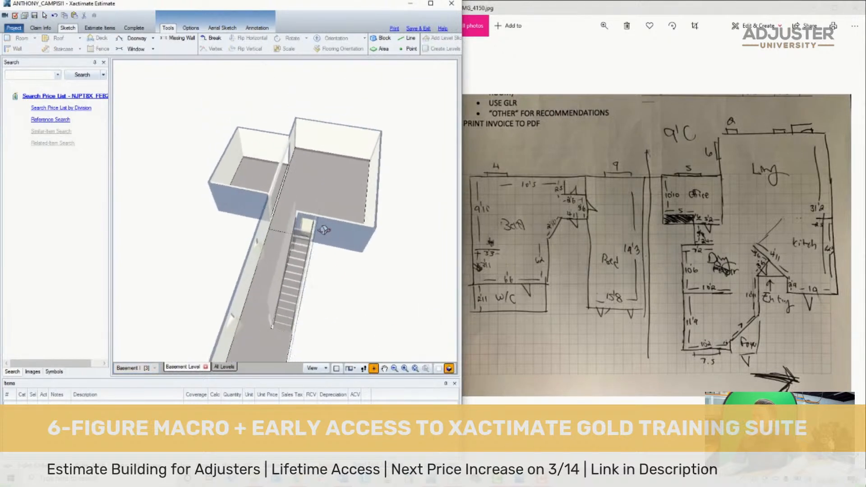
{"action": "left_click_drag", "start_coordinate": [277, 146], "coordinate": [432, 164]}
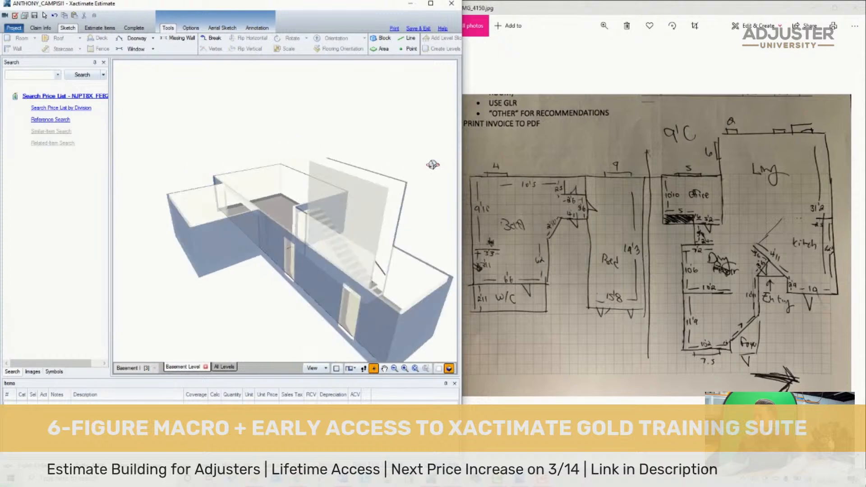
{"action": "left_click", "coordinate": [182, 368]}
{"action": "scroll", "coordinate": [318, 332], "scroll_direction": "down", "scroll_amount": 5}
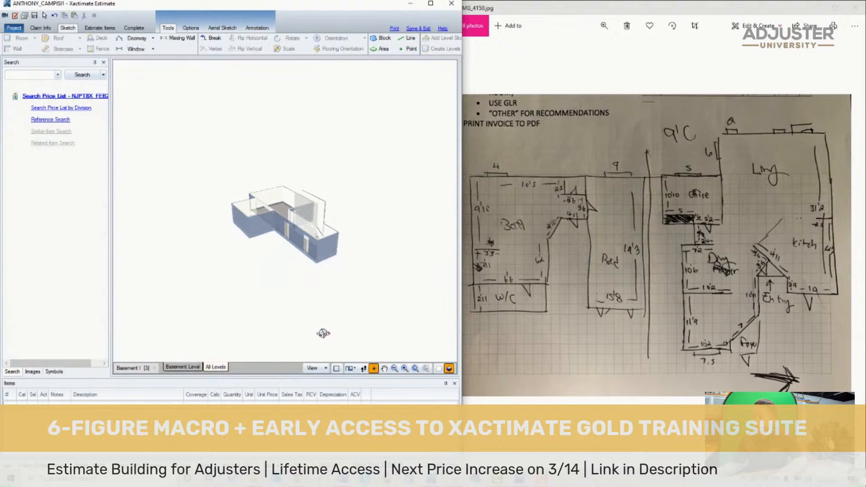
{"action": "scroll", "coordinate": [309, 294], "scroll_direction": "up", "scroll_amount": 3}
{"action": "scroll", "coordinate": [309, 295], "scroll_direction": "up", "scroll_amount": 2}
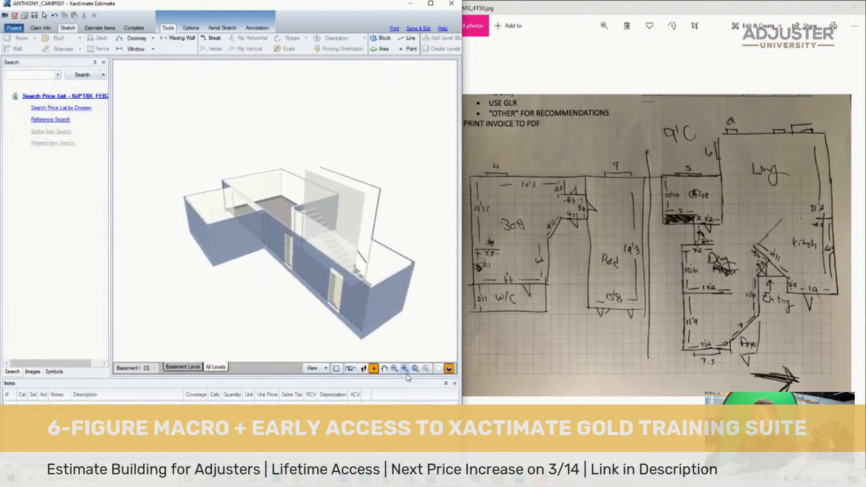
{"action": "left_click", "coordinate": [437, 369]}
- Open the First Level and inspect its rooms and kitchen cabinets in 3D before returning to the plan view
{"action": "left_click", "coordinate": [154, 368]}
{"action": "left_click", "coordinate": [145, 388]}
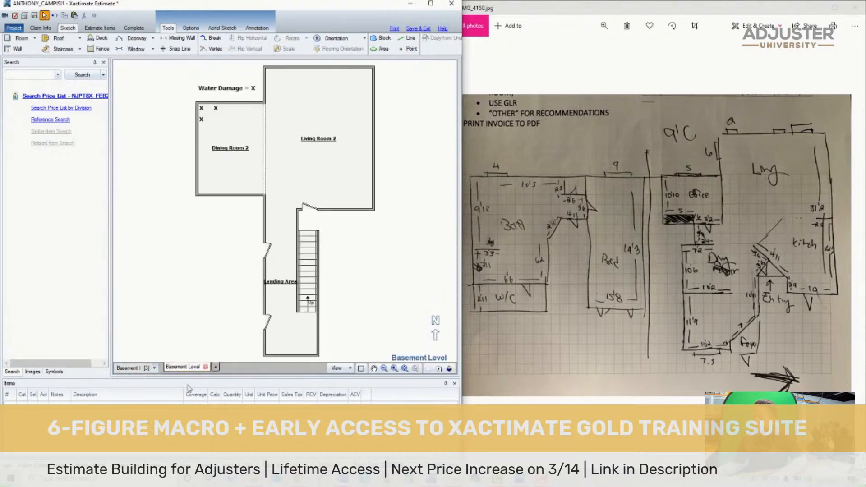
{"action": "left_click", "coordinate": [449, 369]}
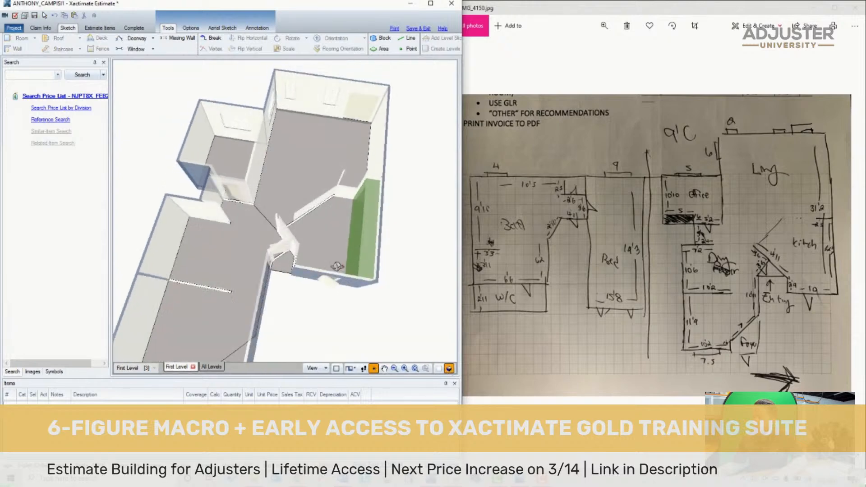
{"action": "left_click_drag", "start_coordinate": [377, 149], "coordinate": [416, 281]}
{"action": "left_click", "coordinate": [438, 369]}
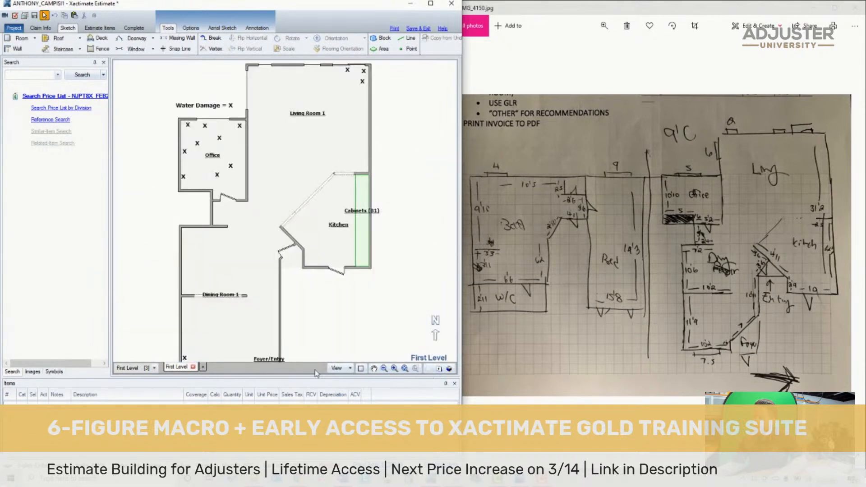
- Open the Second Level, review its bathroom and bedroom in 3D, and save the estimate in the plan view
{"action": "left_click", "coordinate": [153, 368]}
{"action": "left_click", "coordinate": [136, 390]}
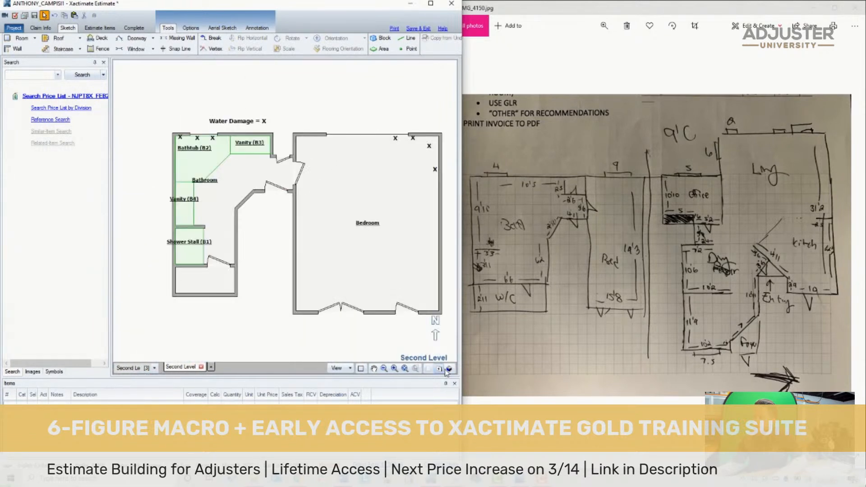
{"action": "left_click", "coordinate": [448, 368]}
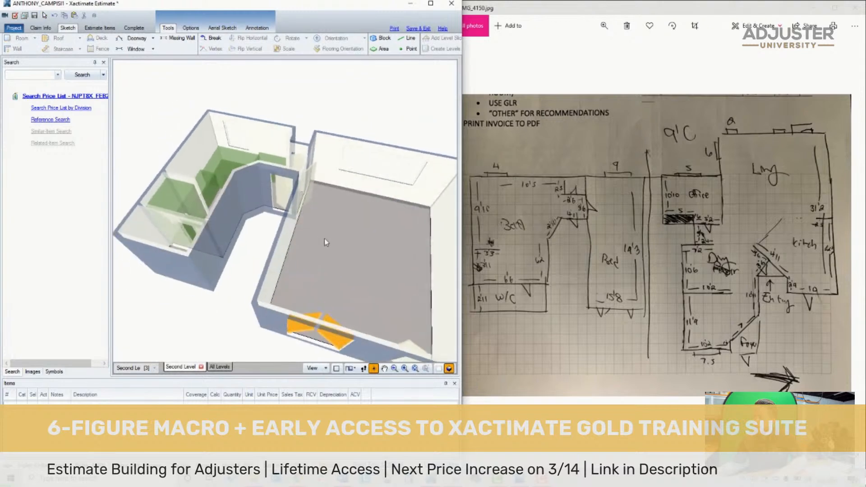
{"action": "left_click", "coordinate": [439, 368]}
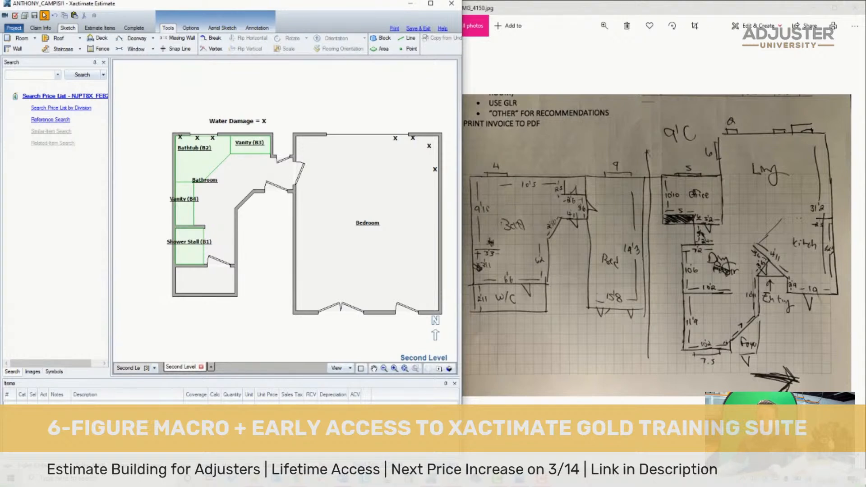
{"action": "scroll", "coordinate": [258, 311], "scroll_direction": "down", "scroll_amount": 3}
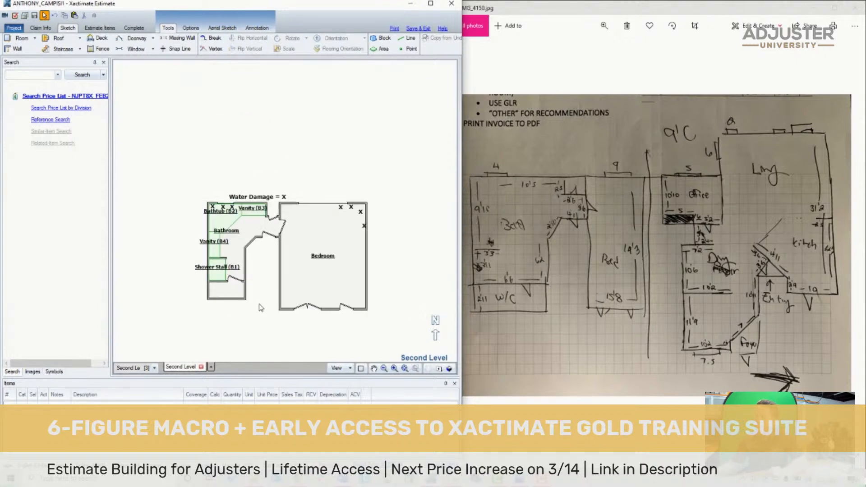
{"action": "scroll", "coordinate": [285, 302], "scroll_direction": "up", "scroll_amount": 4}
{"action": "scroll", "coordinate": [287, 300], "scroll_direction": "down", "scroll_amount": 1}
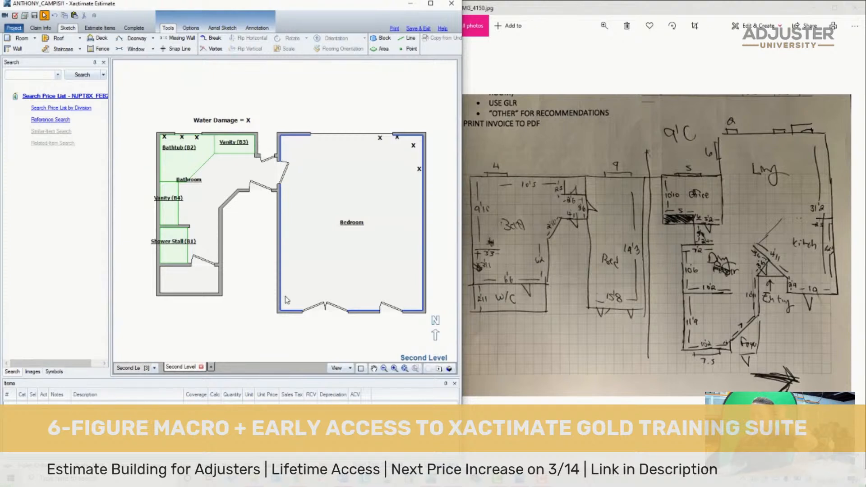
{"action": "scroll", "coordinate": [323, 266], "scroll_direction": "down", "scroll_amount": 4}
{"action": "scroll", "coordinate": [420, 287], "scroll_direction": "up", "scroll_amount": 4}
{"action": "scroll", "coordinate": [262, 275], "scroll_direction": "down", "scroll_amount": 2}
{"action": "scroll", "coordinate": [174, 254], "scroll_direction": "up", "scroll_amount": 3}
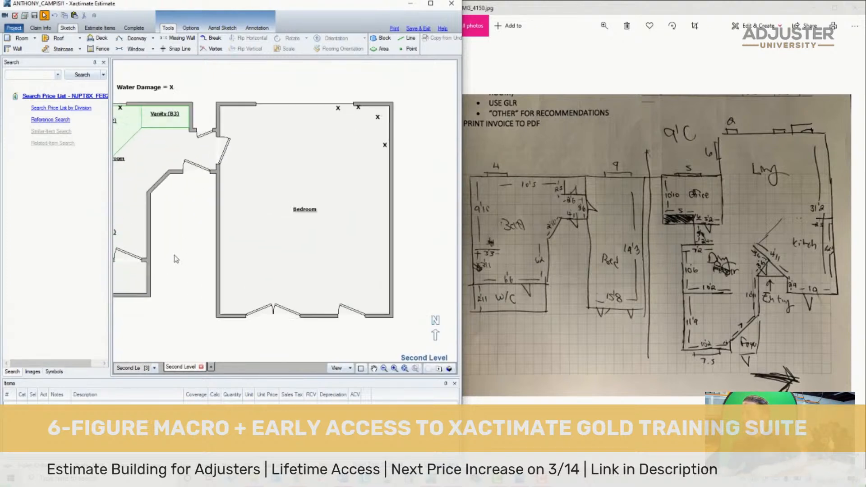
{"action": "scroll", "coordinate": [175, 257], "scroll_direction": "down", "scroll_amount": 3}
{"action": "scroll", "coordinate": [175, 263], "scroll_direction": "up", "scroll_amount": 3}
{"action": "left_click", "coordinate": [176, 268]}
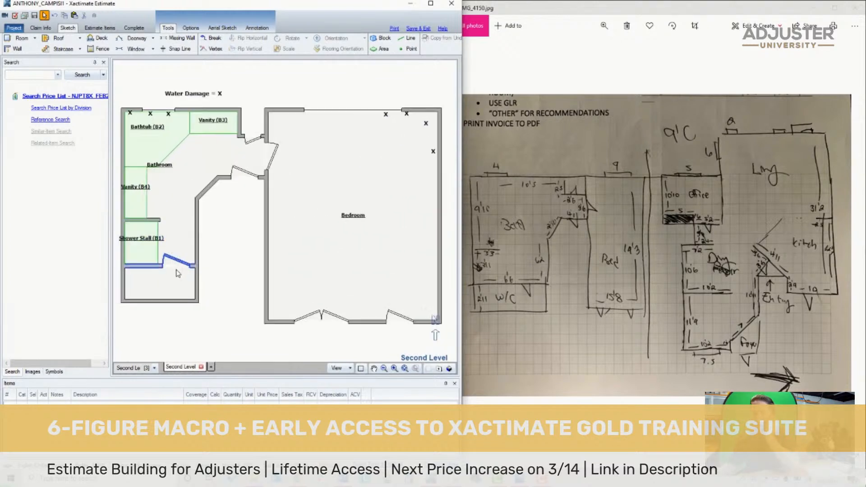
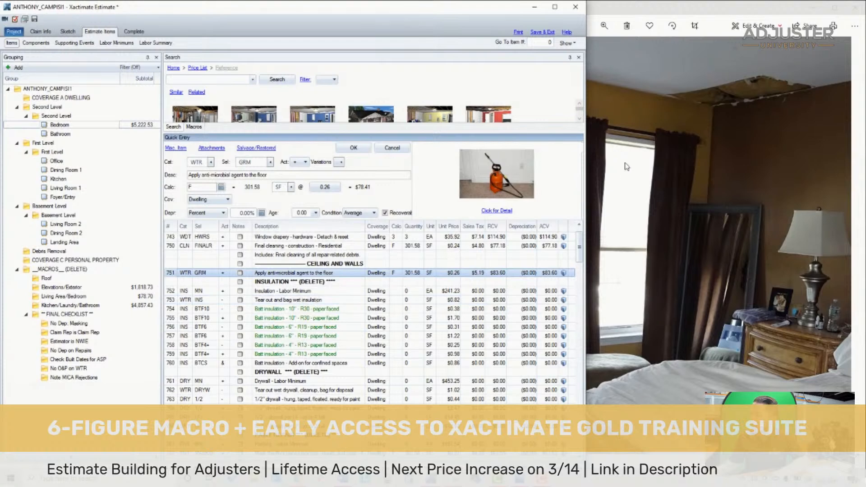
- Check the ceiling damage in the bedroom photo and delete the lines from the anti-microbial item through the DRYWALL *** (DELETE) *** heading
{"action": "double_click", "coordinate": [737, 90]}
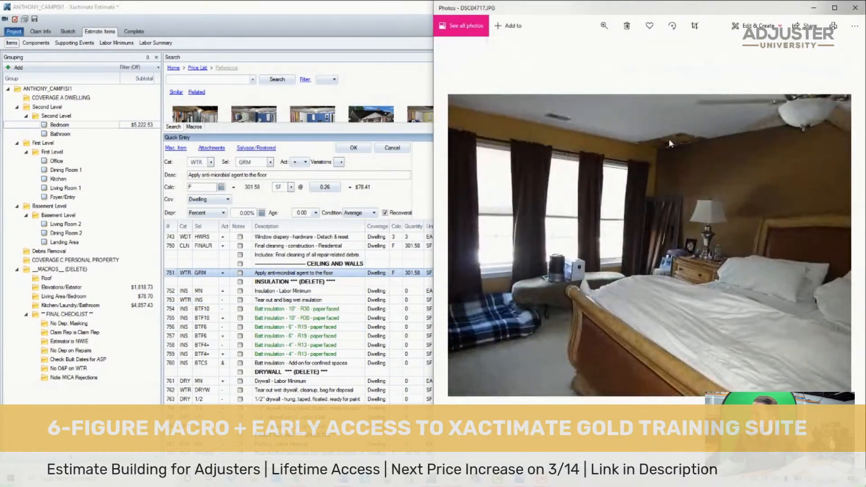
{"action": "double_click", "coordinate": [665, 149]}
{"action": "left_click", "coordinate": [218, 285]}
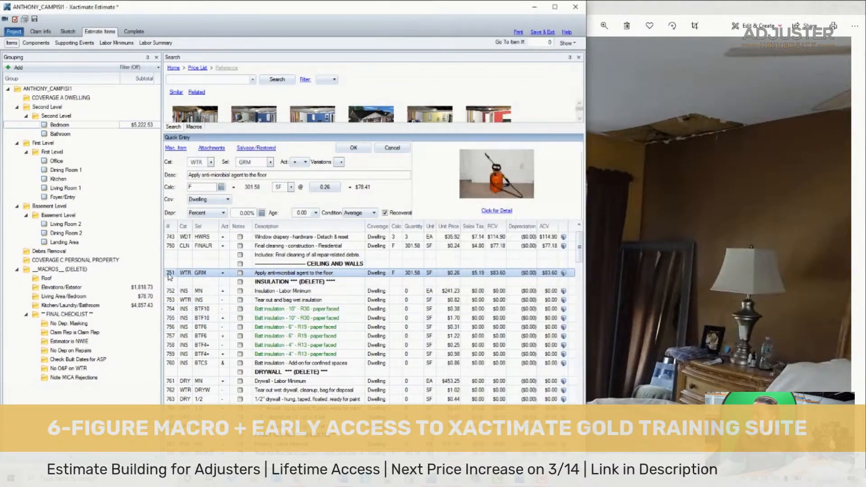
{"action": "left_click", "coordinate": [696, 119]}
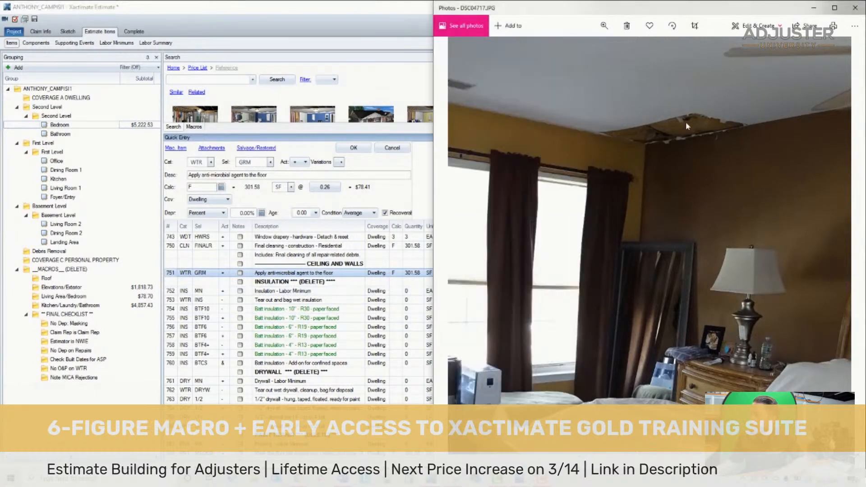
{"action": "left_click", "coordinate": [171, 276]}
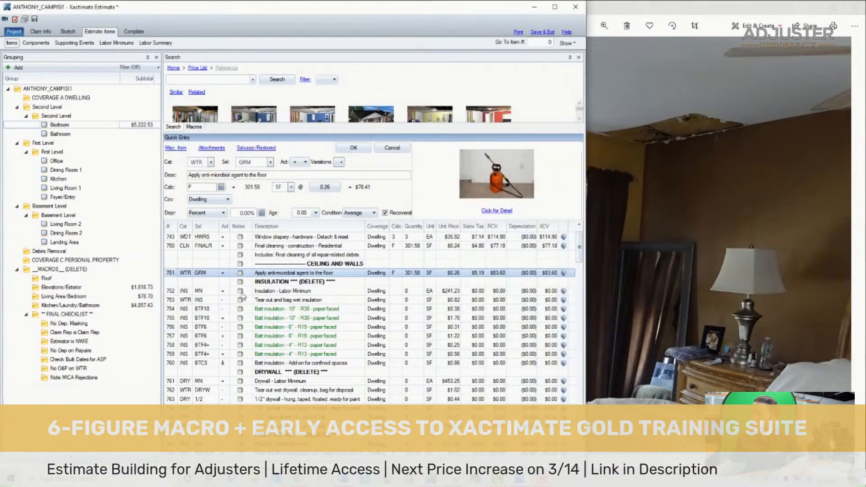
{"action": "left_click", "coordinate": [328, 372], "text": "shift"}
{"action": "key", "text": "Delete"}
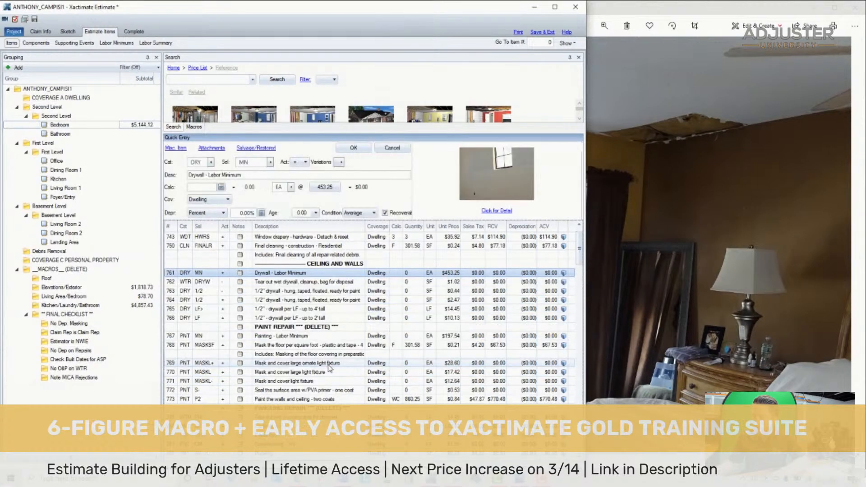
{"action": "left_click", "coordinate": [171, 282]}
{"action": "left_click", "coordinate": [171, 273]}
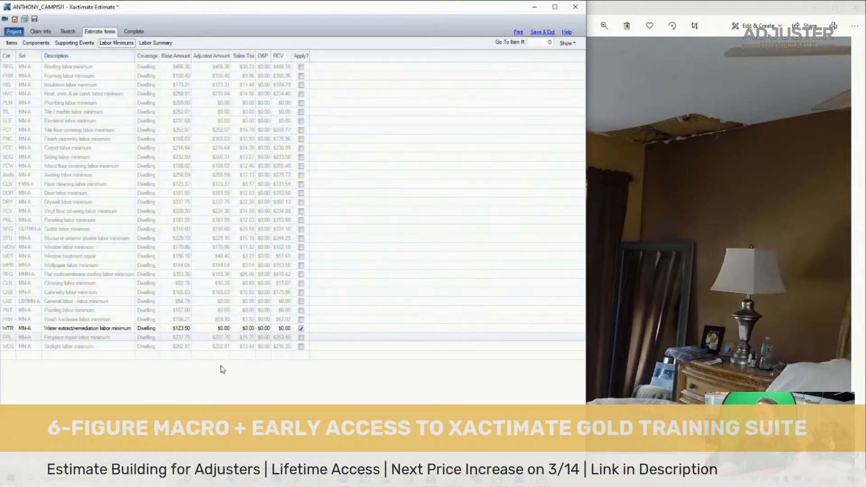
{"action": "left_click", "coordinate": [302, 138]}
{"action": "left_click", "coordinate": [301, 146]}
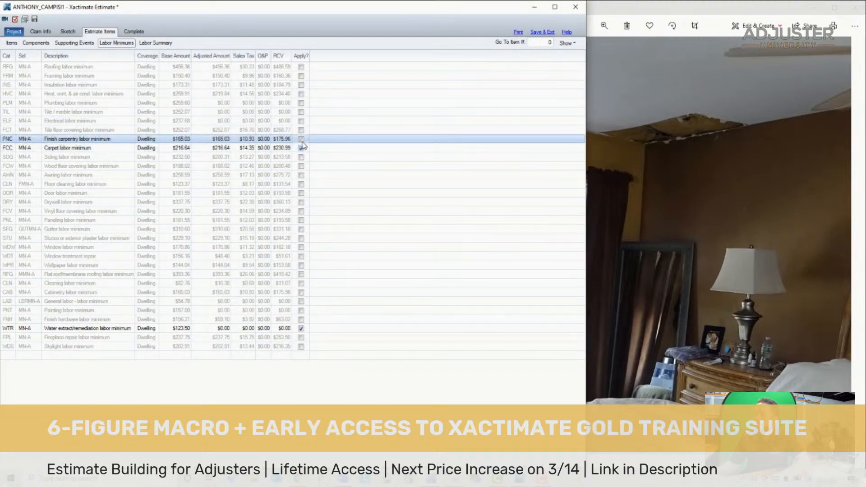
{"action": "left_click", "coordinate": [301, 139]}
{"action": "left_click", "coordinate": [301, 148]}
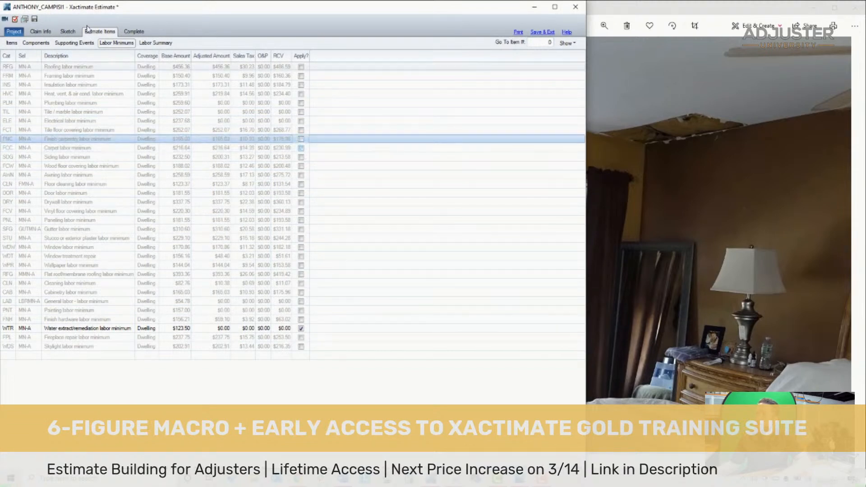
{"action": "left_click", "coordinate": [12, 44]}
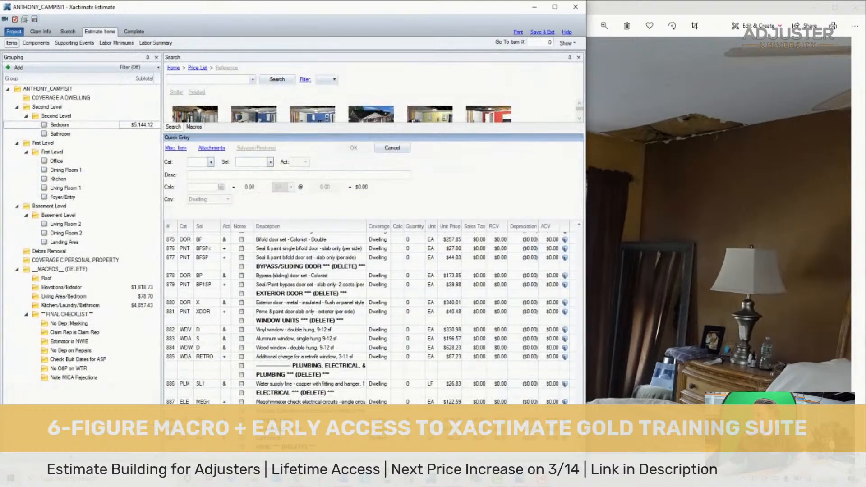
- Set the calculation of both 1/2" drywall lines under the CEILING AND WALLS heading to 16
{"action": "left_click_drag", "start_coordinate": [559, 218], "coordinate": [561, 211]}
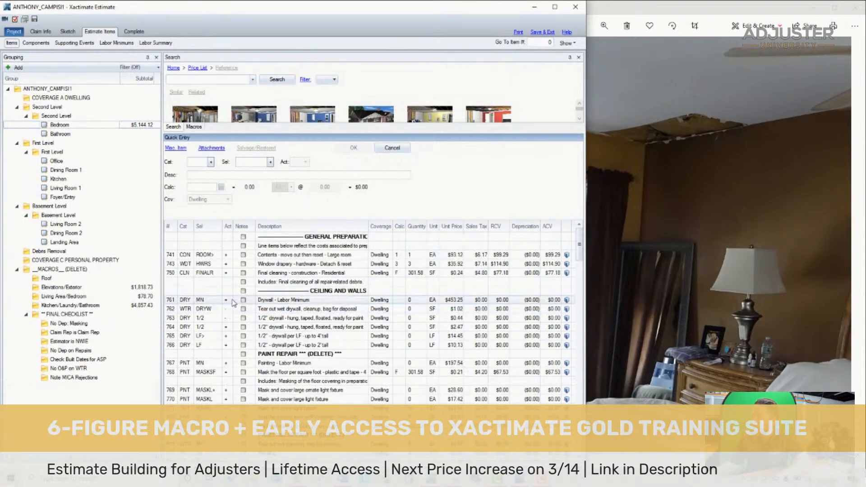
{"action": "left_click", "coordinate": [173, 300]}
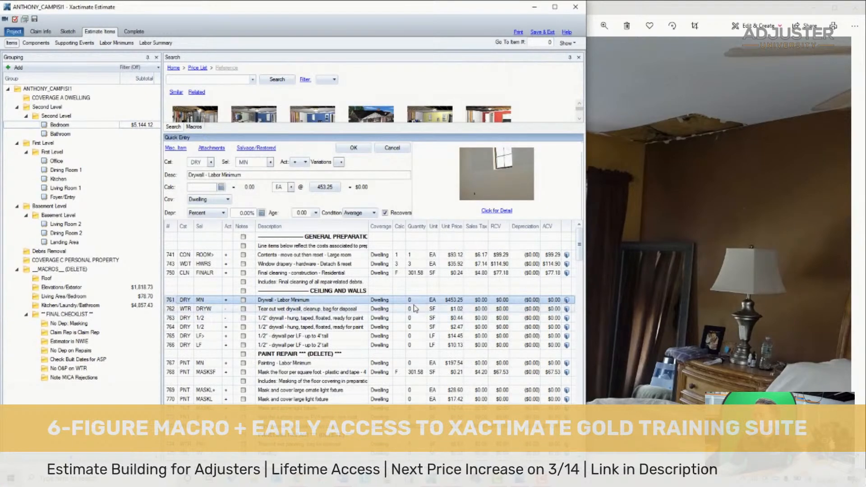
{"action": "left_click", "coordinate": [405, 291]}
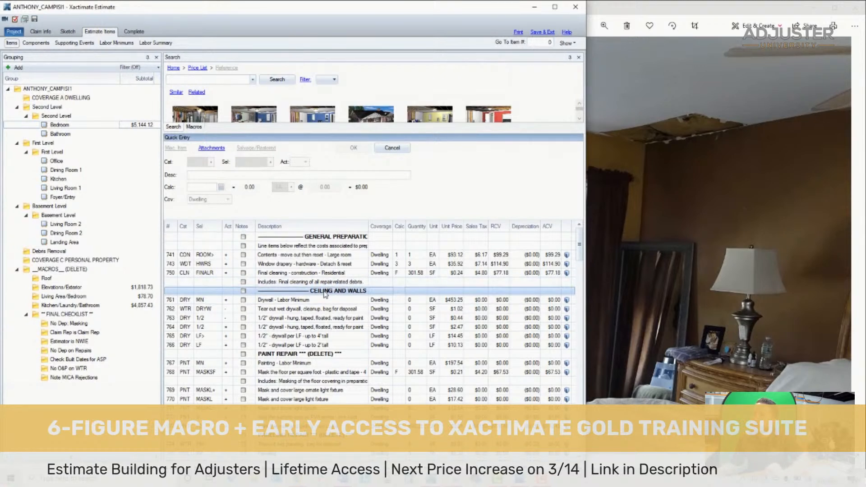
{"action": "left_click", "coordinate": [401, 318]}
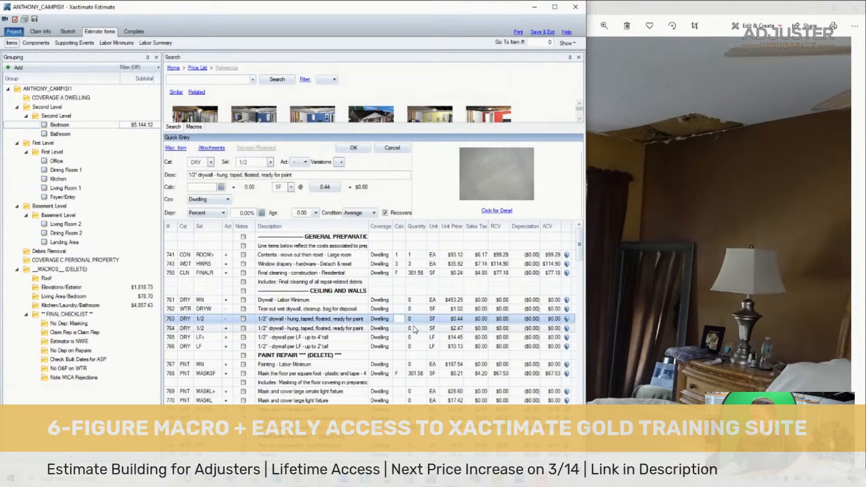
{"action": "key", "text": "Return"}
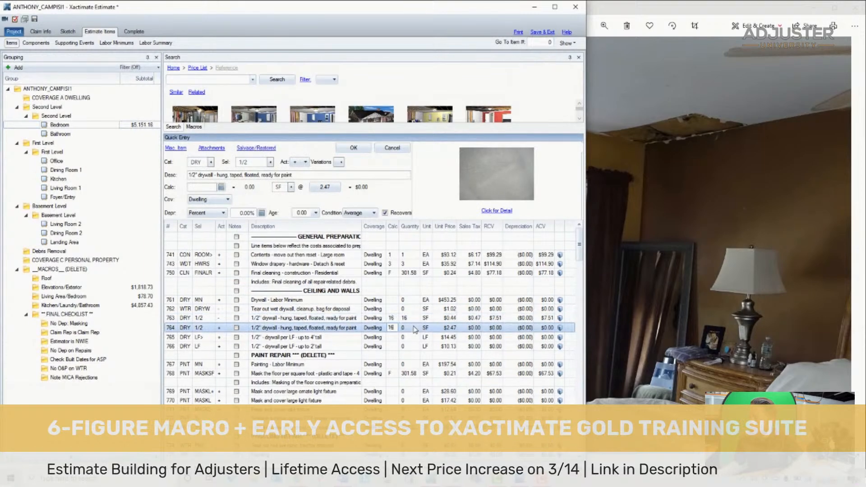
{"action": "key", "text": "Return"}
{"action": "left_click", "coordinate": [571, 328]}
{"action": "left_click", "coordinate": [569, 321], "text": "ctrl"}
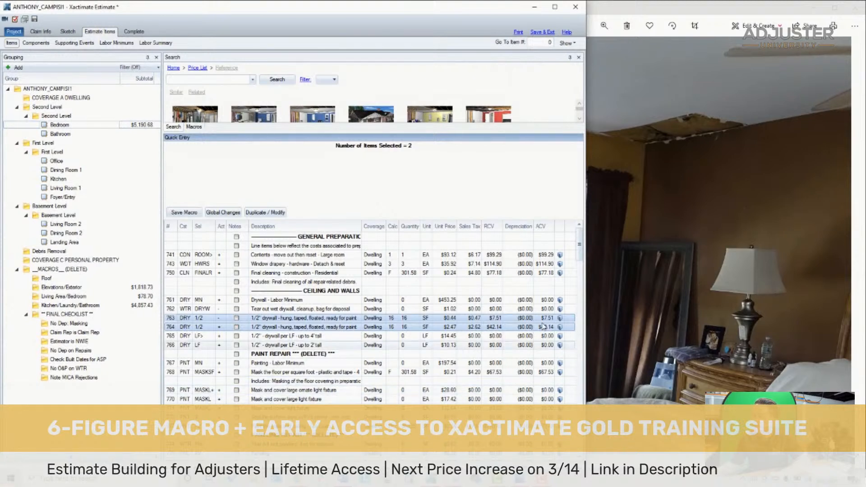
{"action": "left_click", "coordinate": [571, 318]}
{"action": "left_click", "coordinate": [572, 327], "text": "shift"}
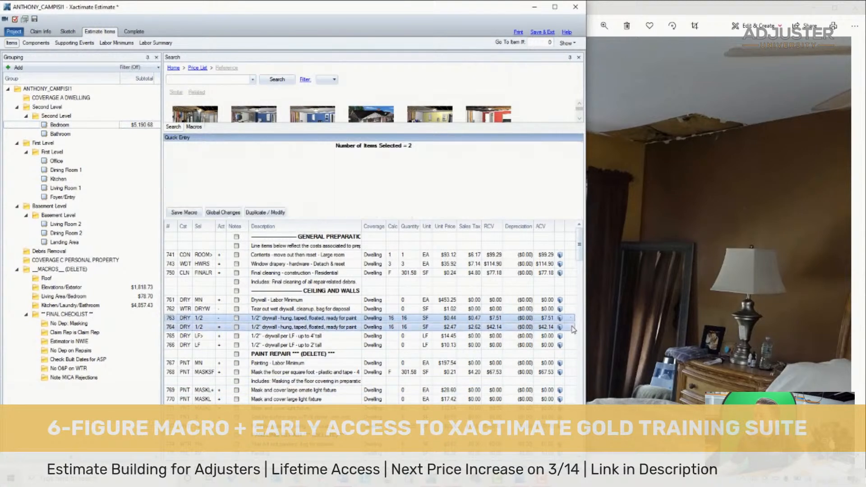
- Set the Drywall - Labor Minimum calculation to 1 and change the first 1/2" drywall line's activity to M
{"action": "left_click", "coordinate": [175, 318]}
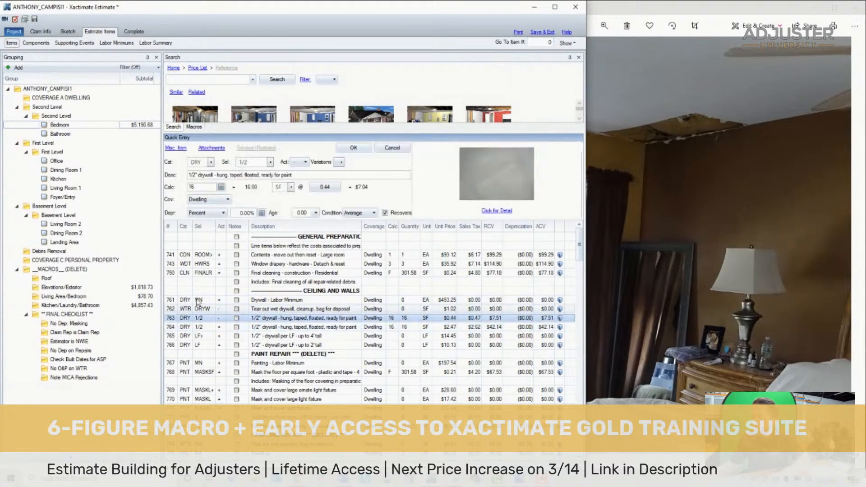
{"action": "left_click", "coordinate": [175, 300]}
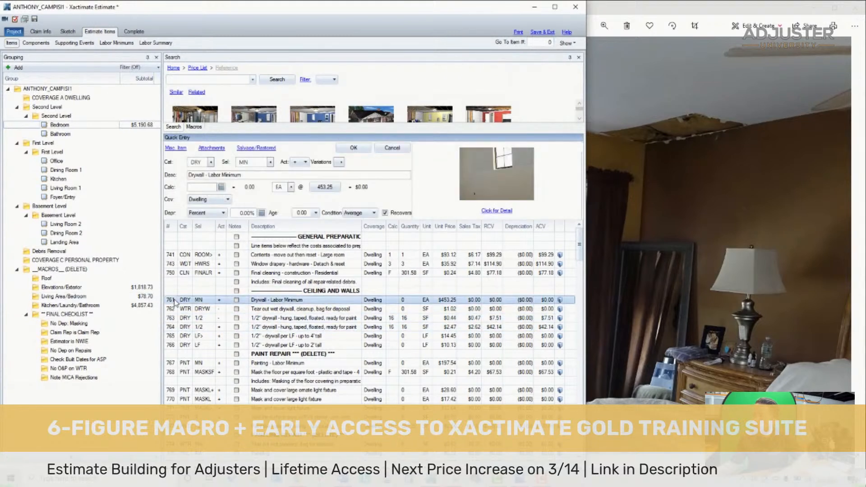
{"action": "left_click", "coordinate": [392, 300]}
{"action": "type", "text": "1"}
{"action": "key", "text": "Return"}
{"action": "left_click", "coordinate": [219, 318]}
{"action": "left_click", "coordinate": [220, 355]}
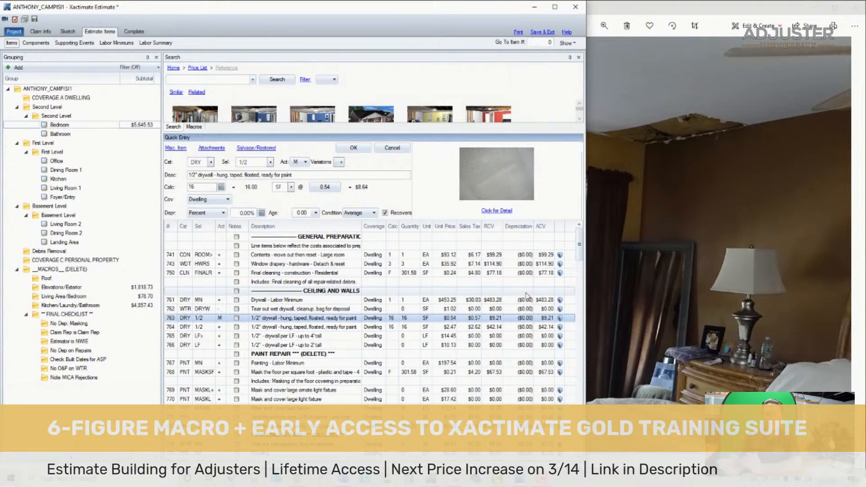
- Delete the line for tearing out wet drywall, cleanup and bagging for disposal
{"action": "left_click", "coordinate": [174, 309]}
{"action": "left_click", "coordinate": [172, 299]}
{"action": "left_click", "coordinate": [170, 307]}
{"action": "left_click", "coordinate": [169, 301]}
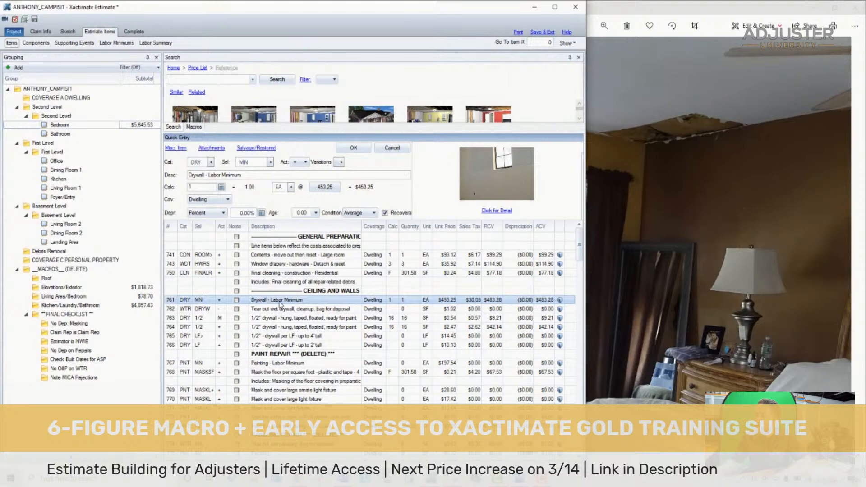
{"action": "left_click", "coordinate": [173, 309]}
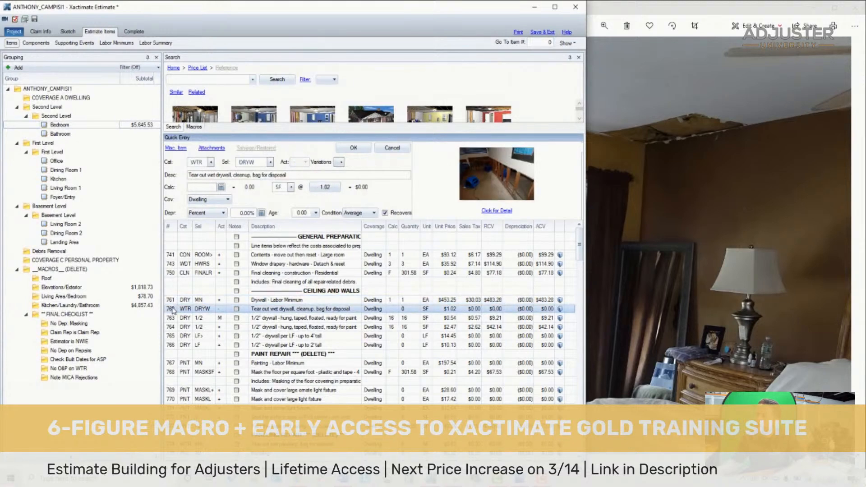
{"action": "key", "text": "Delete"}
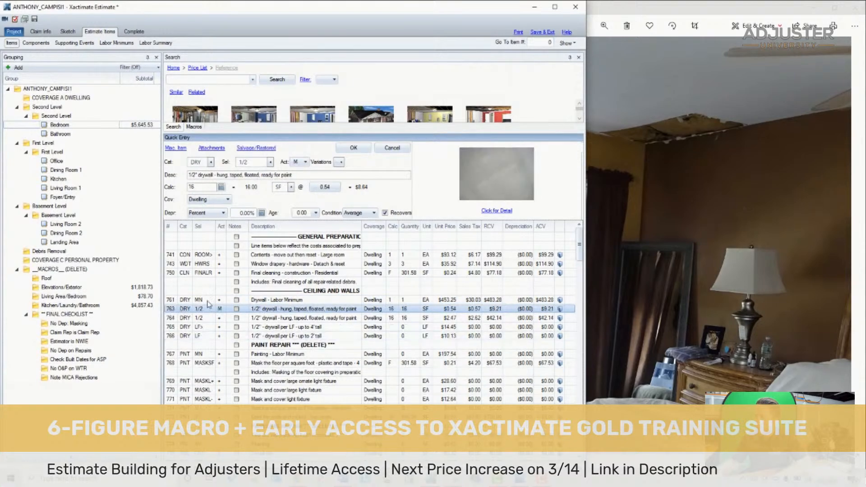
- Inspect the torn ceiling corner in the bedroom photo and set the M-activity 1/2" drywall line's calculation to 6
{"action": "left_click", "coordinate": [664, 102]}
{"action": "scroll", "coordinate": [664, 102], "scroll_direction": "down", "scroll_amount": 4}
{"action": "scroll", "coordinate": [668, 132], "scroll_direction": "up", "scroll_amount": 6}
{"action": "left_click_drag", "start_coordinate": [668, 134], "coordinate": [667, 186]}
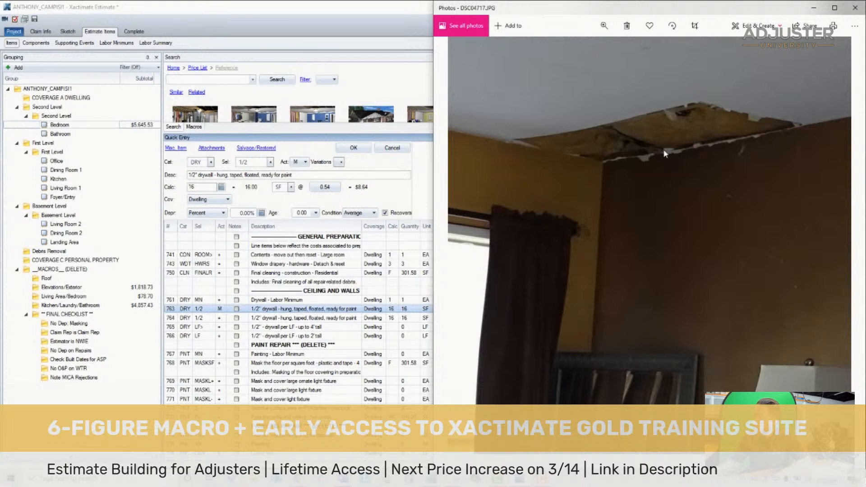
{"action": "left_click", "coordinate": [339, 12]}
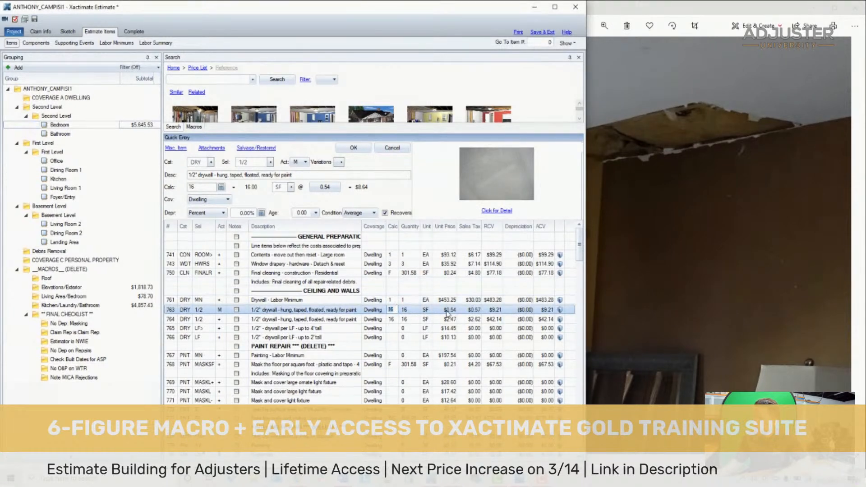
{"action": "key", "text": "Return"}
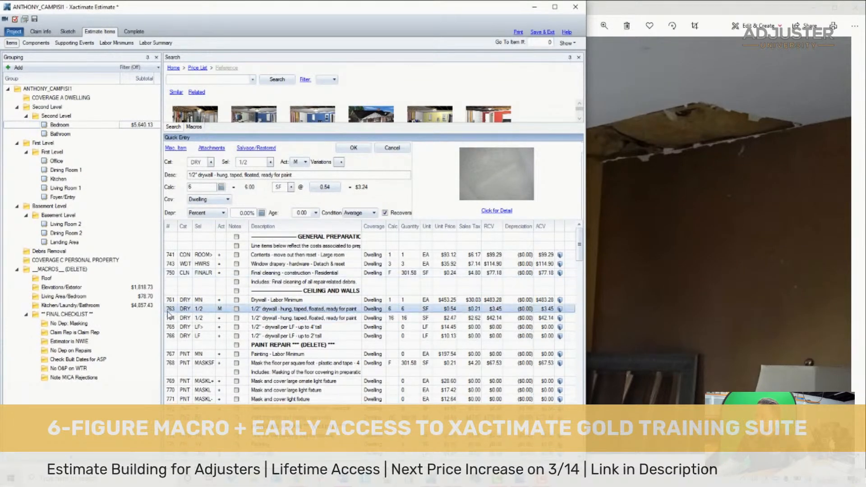
- Delete the lines from the second 1/2" drywall item through Painting - Labor Minimum, including the PAINT REPAIR heading
{"action": "mouse_move", "coordinate": [169, 318]}
{"action": "left_mouse_down"}
{"action": "mouse_move", "coordinate": [203, 344]}
{"action": "mouse_move", "coordinate": [296, 359]}
{"action": "left_mouse_up"}
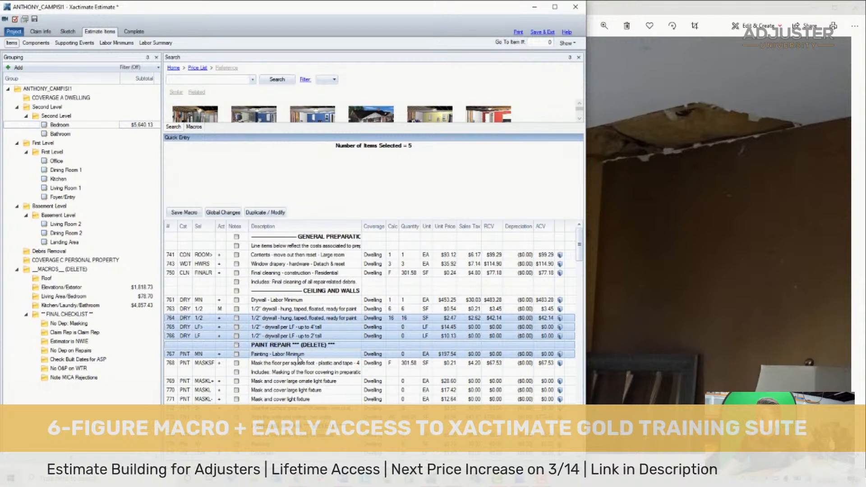
{"action": "key", "text": "Delete"}
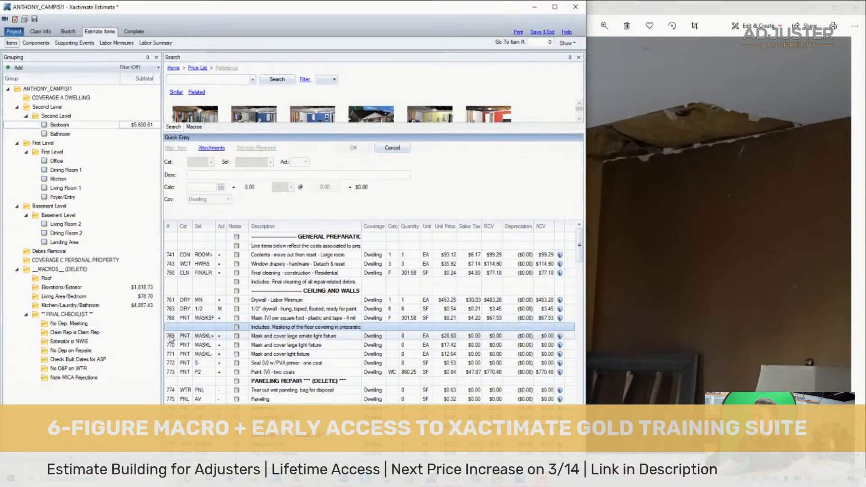
- Set the calculation for masking and covering the large ornate light fixture to 1
{"action": "left_click", "coordinate": [400, 335]}
{"action": "type", "text": "1"}
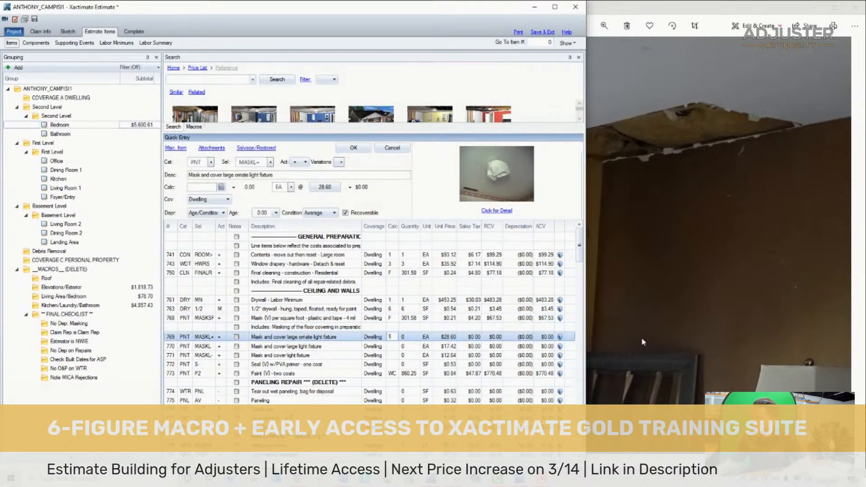
{"action": "key", "text": "Return"}
- Delete the unused large and standard light fixture masking lines after checking the full room photo, and save the estimate
{"action": "left_click", "coordinate": [769, 314]}
{"action": "key", "text": "Left"}
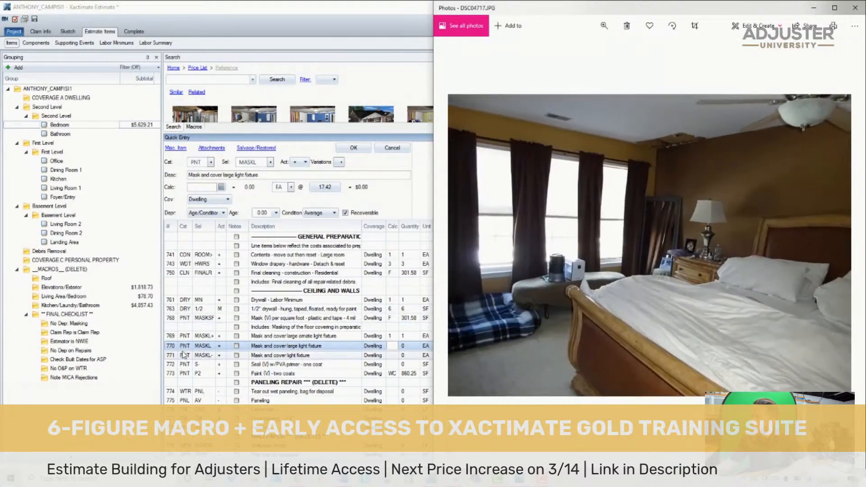
{"action": "left_click", "coordinate": [168, 345]}
{"action": "left_click", "coordinate": [246, 355], "text": "shift"}
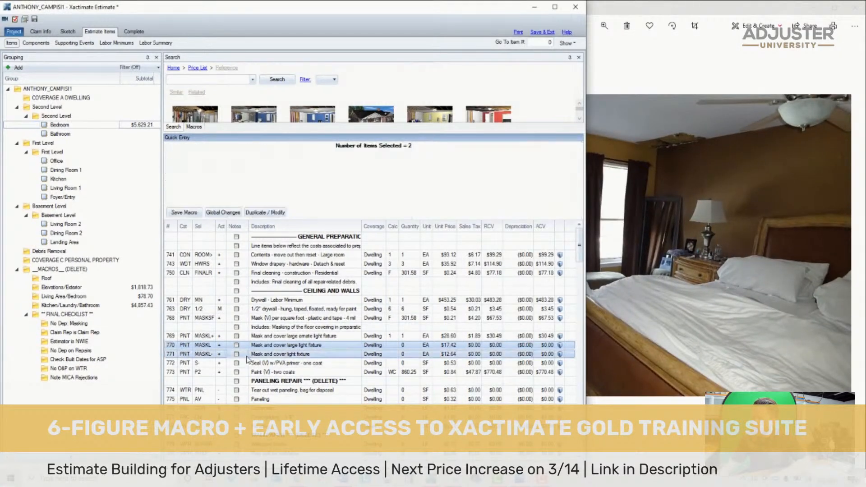
{"action": "key", "text": "Delete"}
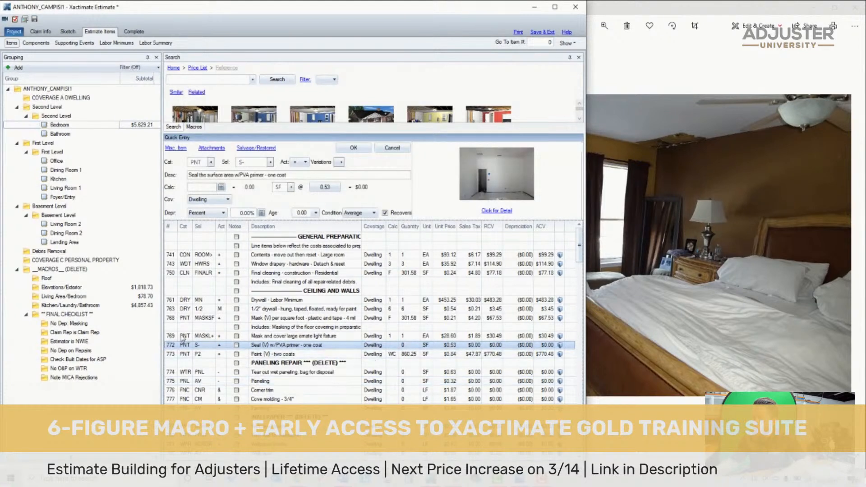
{"action": "left_click", "coordinate": [35, 19]}
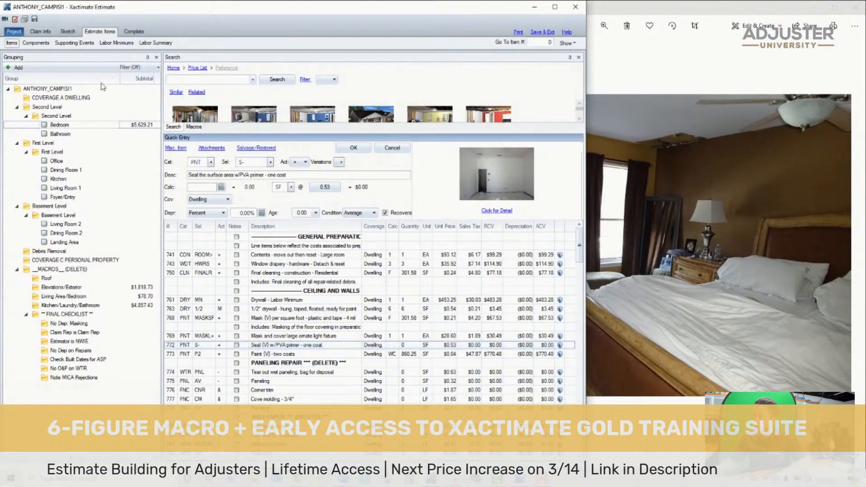
- Set the calculation for sealing with PVA primer, one coat, to 6
{"action": "left_click", "coordinate": [249, 348]}
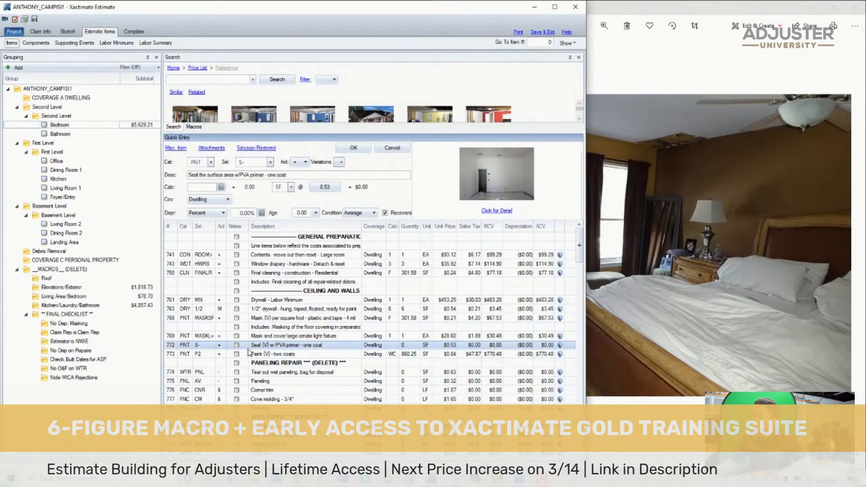
{"action": "left_click", "coordinate": [390, 346]}
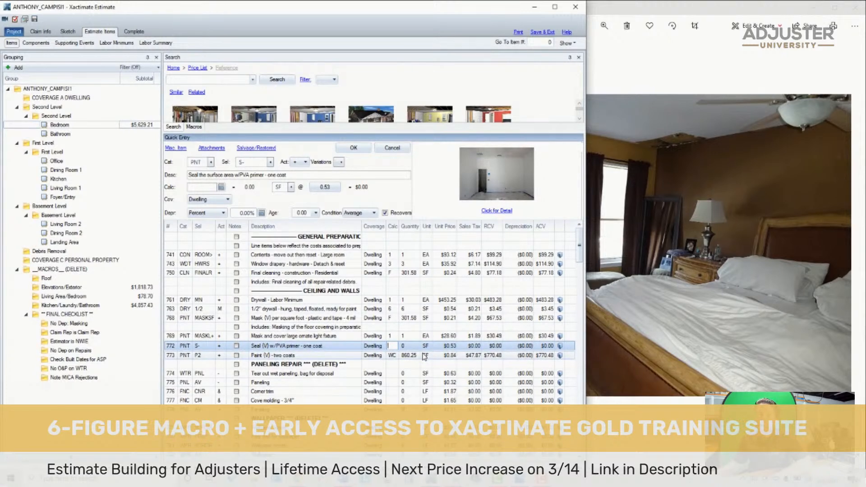
{"action": "type", "text": "6"}
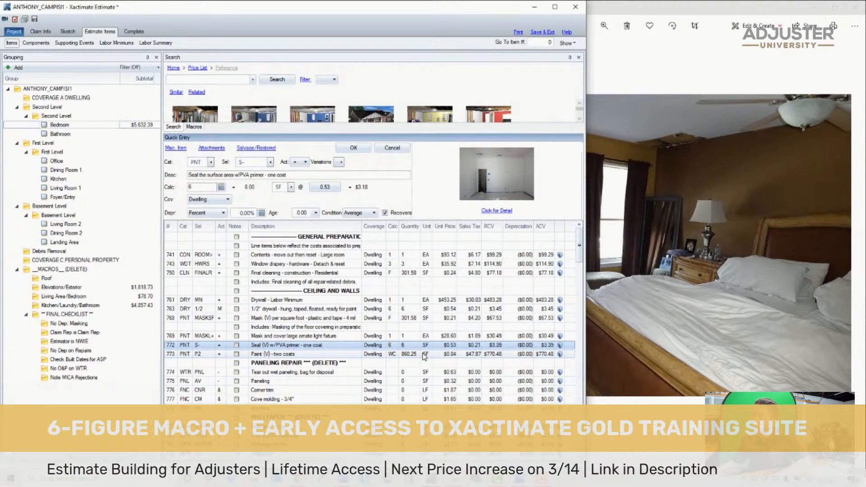
{"action": "left_click", "coordinate": [425, 355]}
- Duplicate the PVA primer seal line within the ceiling and walls section
{"action": "left_click", "coordinate": [172, 346]}
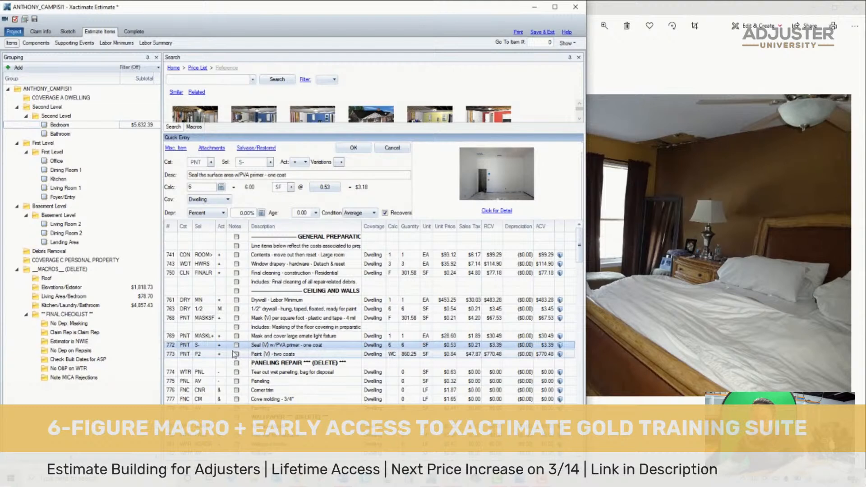
{"action": "key", "text": "ctrl+v"}
{"action": "left_click", "coordinate": [415, 248]}
{"action": "left_click", "coordinate": [468, 300]}
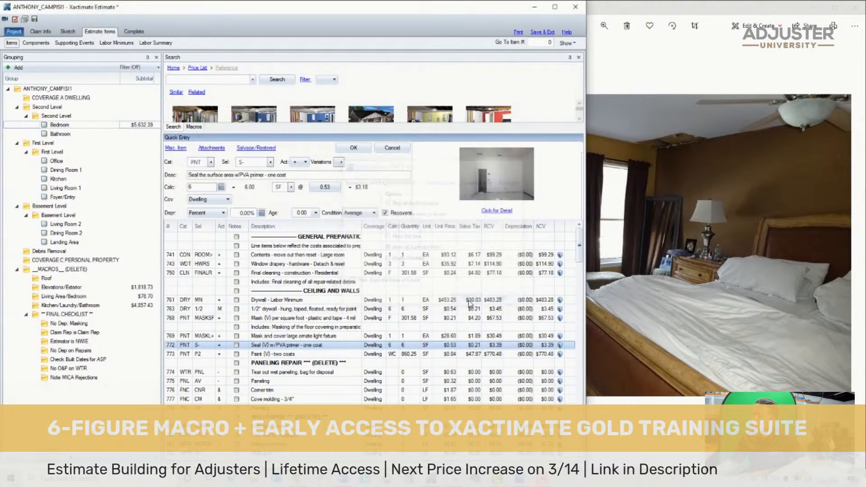
{"action": "scroll", "coordinate": [349, 321], "scroll_direction": "down", "scroll_amount": 10}
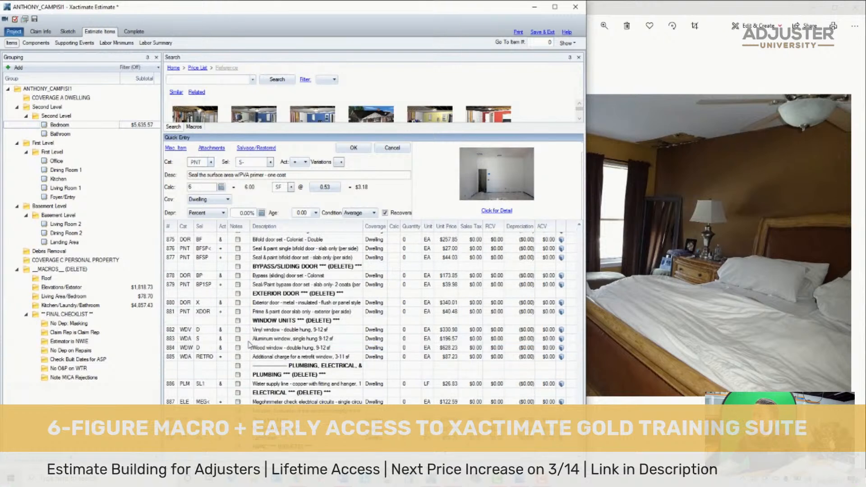
{"action": "scroll", "coordinate": [247, 345], "scroll_direction": "up", "scroll_amount": 8}
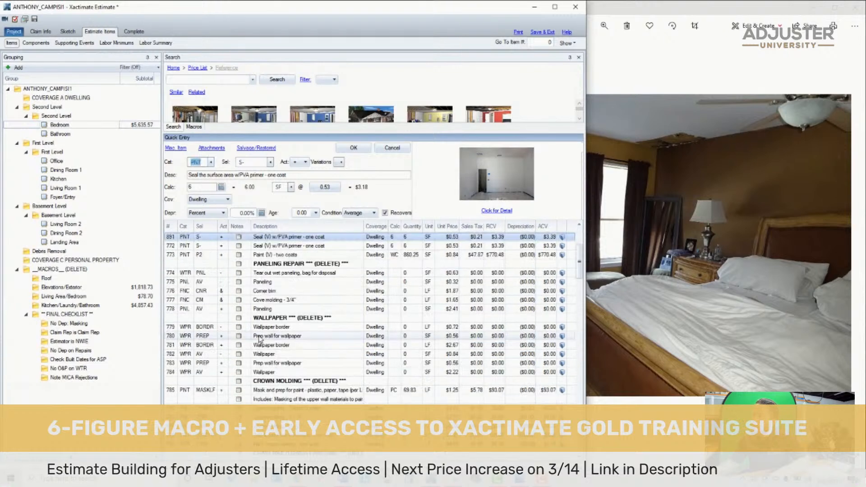
- Change the lower PVA primer line to selector S+, the oil based/hybrid stain blocker, and set its calculation to 50
{"action": "left_click", "coordinate": [247, 161]}
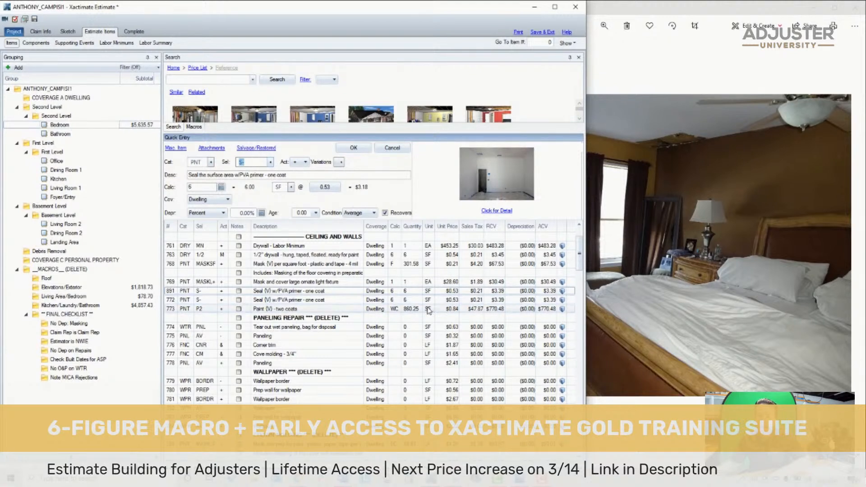
{"action": "left_click", "coordinate": [173, 301]}
{"action": "left_click", "coordinate": [175, 291]}
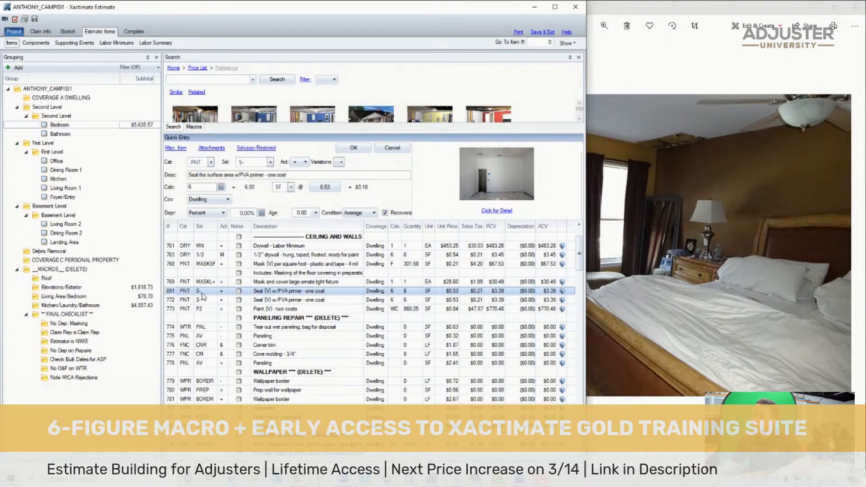
{"action": "left_click", "coordinate": [170, 301]}
{"action": "double_click", "coordinate": [256, 162]}
{"action": "type", "text": "S+"}
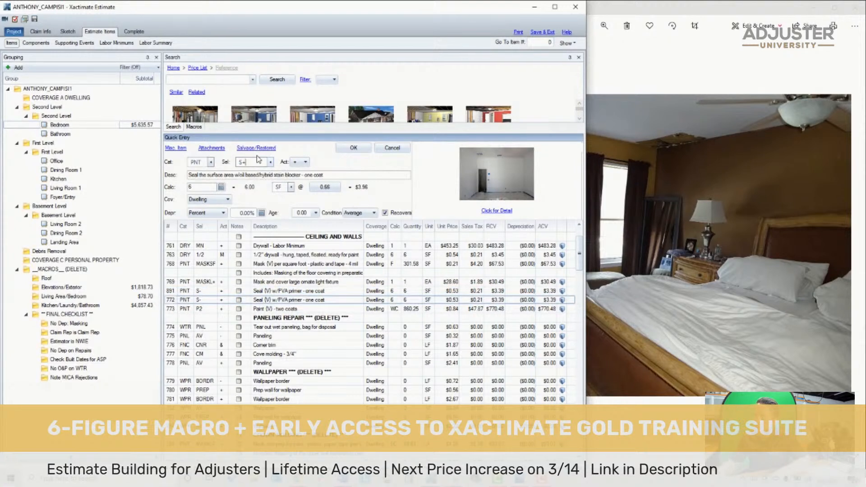
{"action": "left_click", "coordinate": [173, 301]}
{"action": "left_click", "coordinate": [391, 300]}
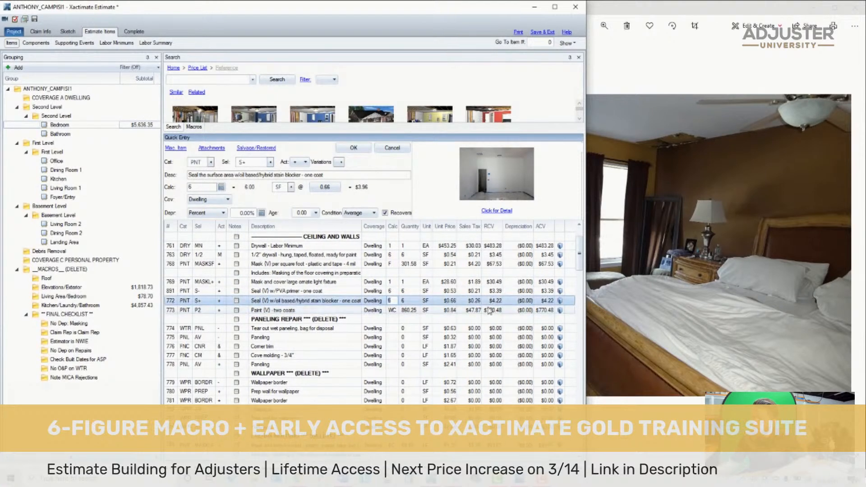
{"action": "type", "text": "50"}
{"action": "key", "text": "Return"}
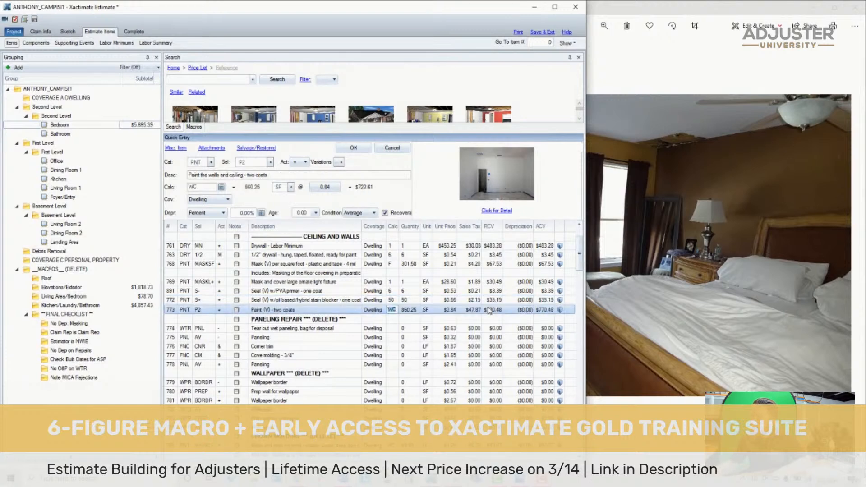
- Change the two-coat paint line to P2+ for two colors and check the ceiling and wall colors in the bedroom photo
{"action": "left_click", "coordinate": [199, 309]}
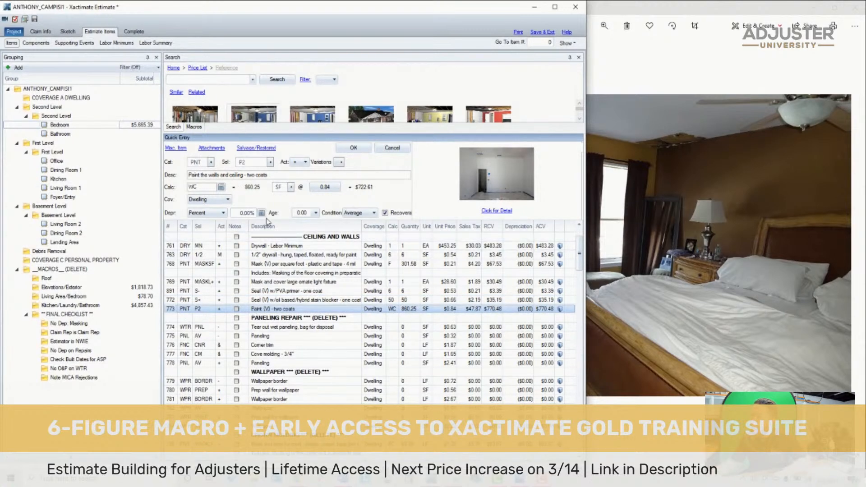
{"action": "left_click", "coordinate": [261, 161]}
{"action": "type", "text": "-"}
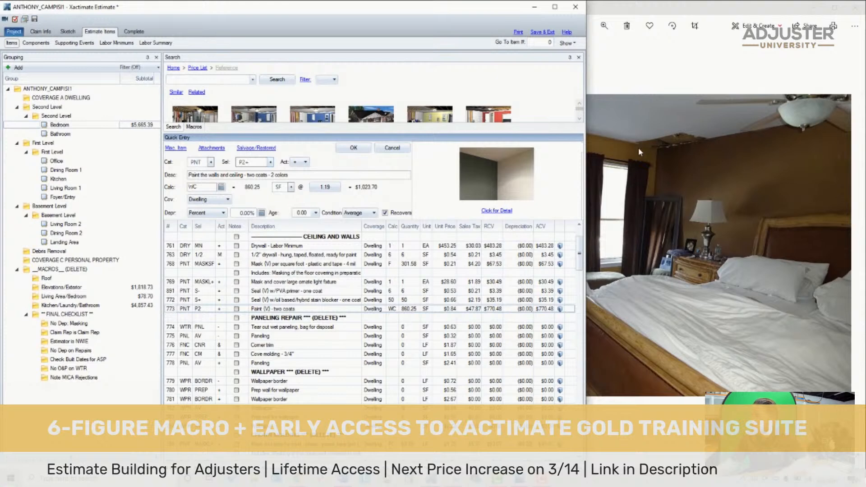
{"action": "key", "text": "Return"}
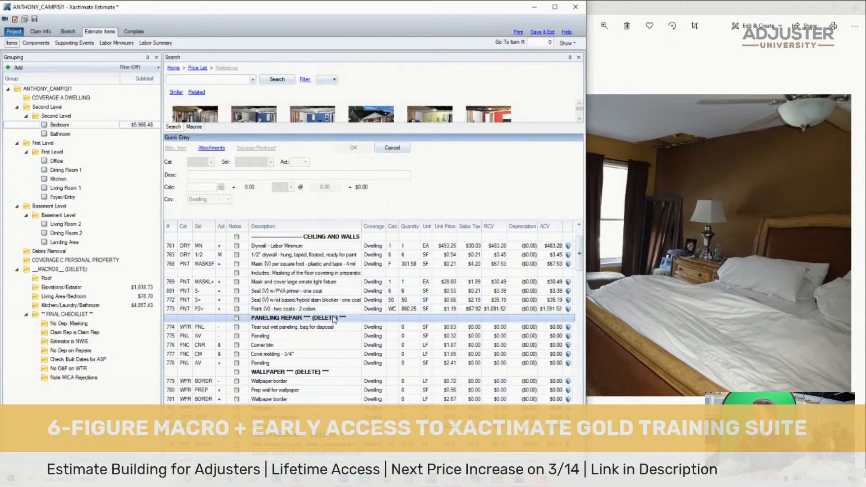
{"action": "double_click", "coordinate": [689, 140]}
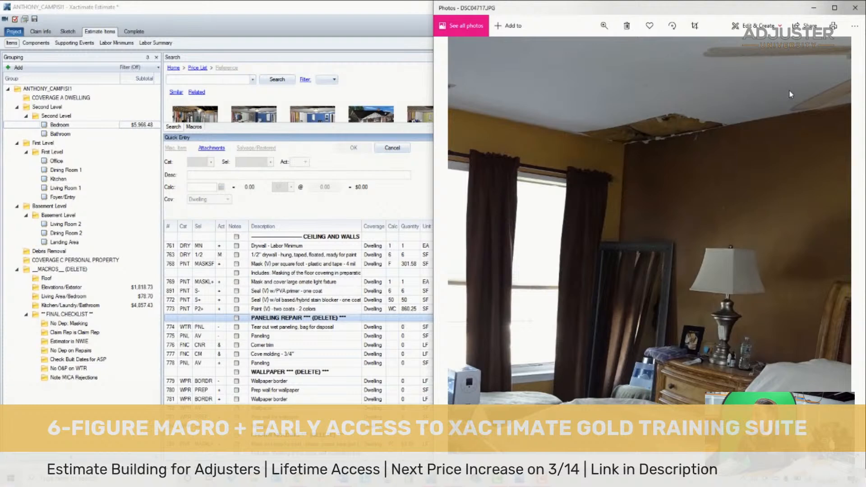
{"action": "left_click_drag", "start_coordinate": [614, 168], "coordinate": [722, 177]}
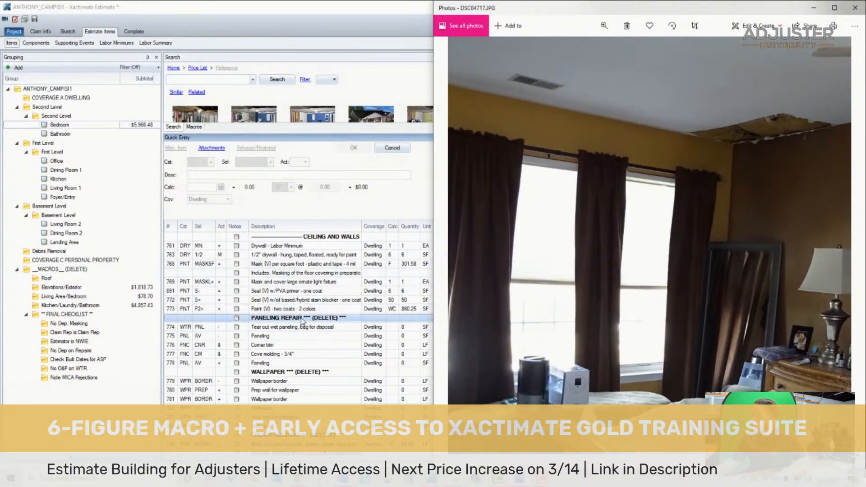
- Delete all lines from the PANELING REPAIR heading through the end of the Bedroom item list
{"action": "left_click", "coordinate": [424, 319]}
{"action": "scroll", "coordinate": [424, 320], "scroll_direction": "down", "scroll_amount": 4}
{"action": "scroll", "coordinate": [424, 319], "scroll_direction": "down", "scroll_amount": 14}
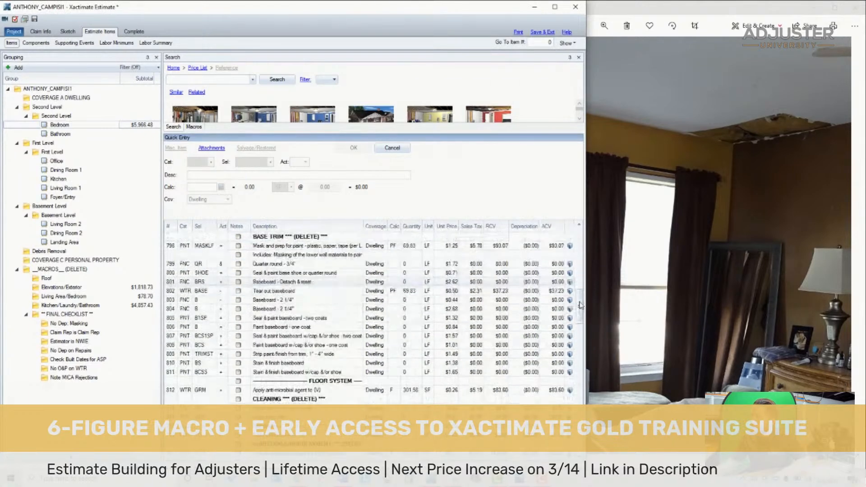
{"action": "scroll", "coordinate": [579, 395], "scroll_direction": "down", "scroll_amount": 19}
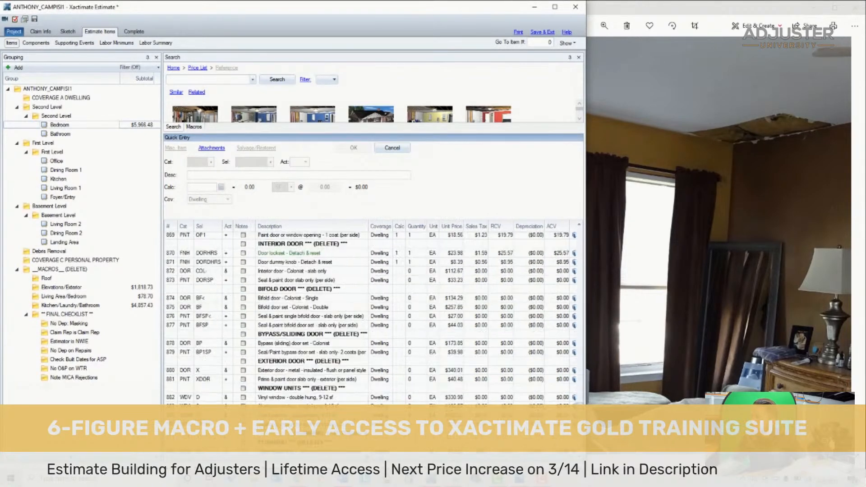
{"action": "left_click", "coordinate": [407, 447], "text": "shift"}
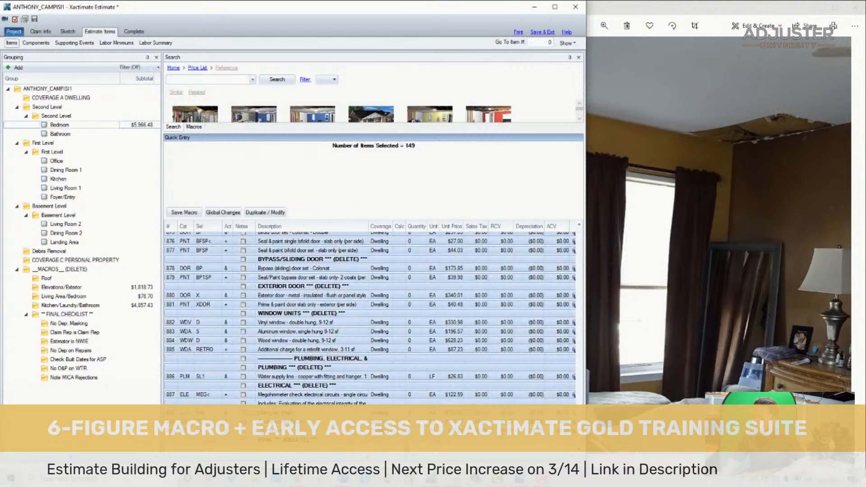
{"action": "key", "text": "Delete"}
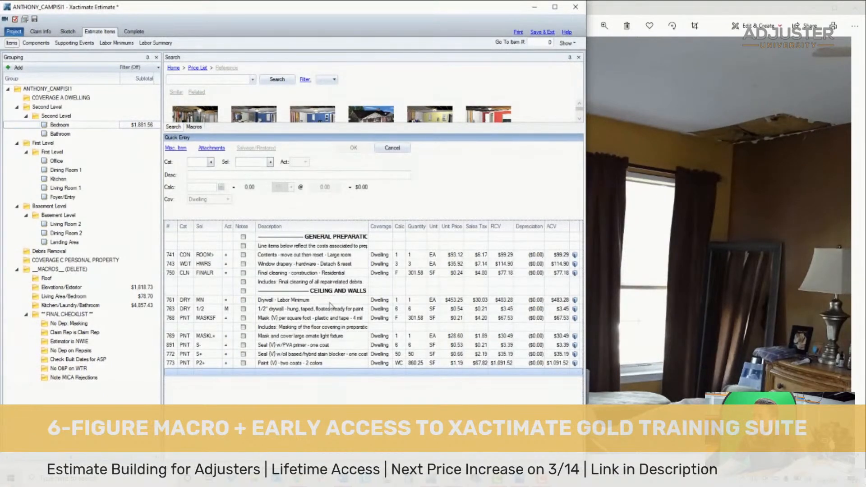
- Review the general preparation and drywall lines against the torn ceiling corner and full room in the bedroom photo
{"action": "left_click", "coordinate": [176, 265]}
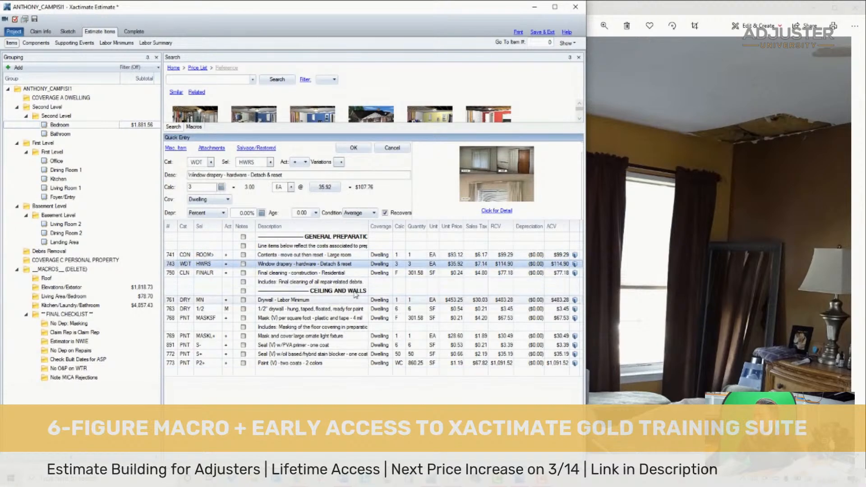
{"action": "left_click", "coordinate": [311, 281]}
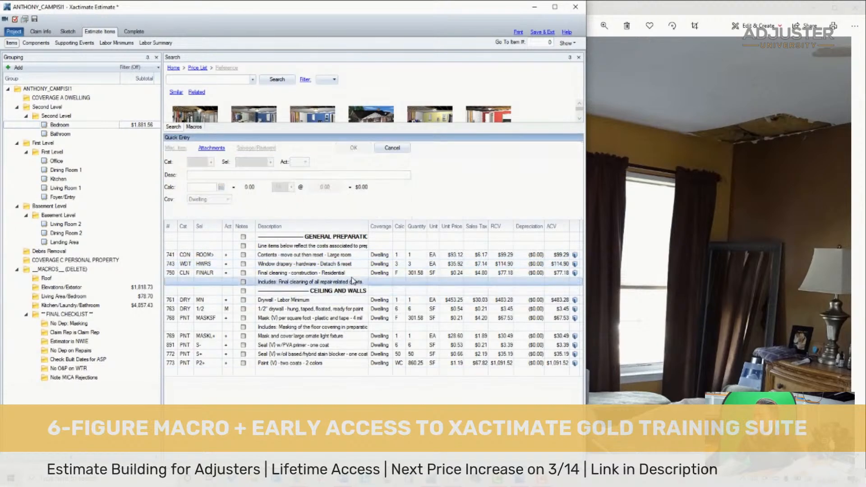
{"action": "left_click", "coordinate": [175, 302]}
{"action": "left_click", "coordinate": [173, 310]}
{"action": "double_click", "coordinate": [771, 141]}
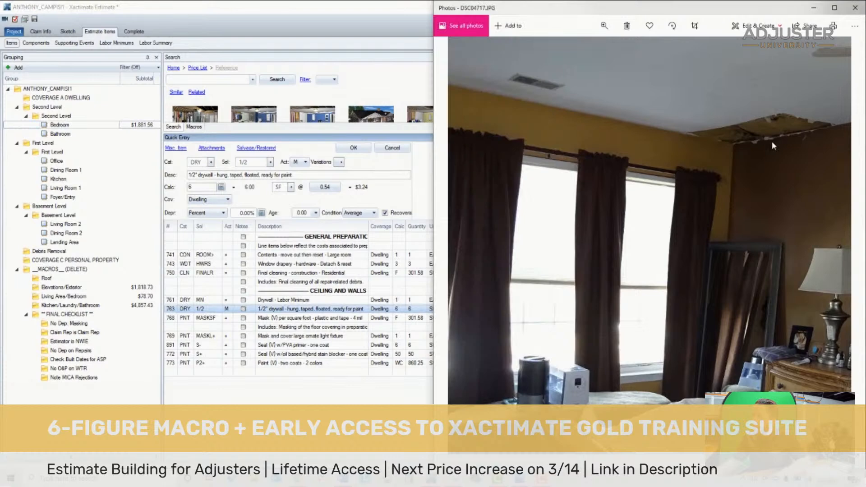
{"action": "double_click", "coordinate": [685, 138]}
{"action": "scroll", "coordinate": [677, 118], "scroll_direction": "up", "scroll_amount": 3}
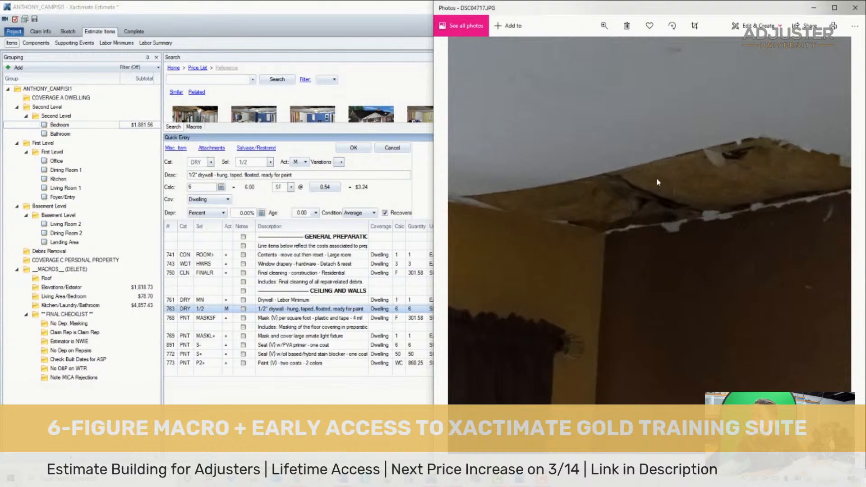
{"action": "double_click", "coordinate": [660, 165]}
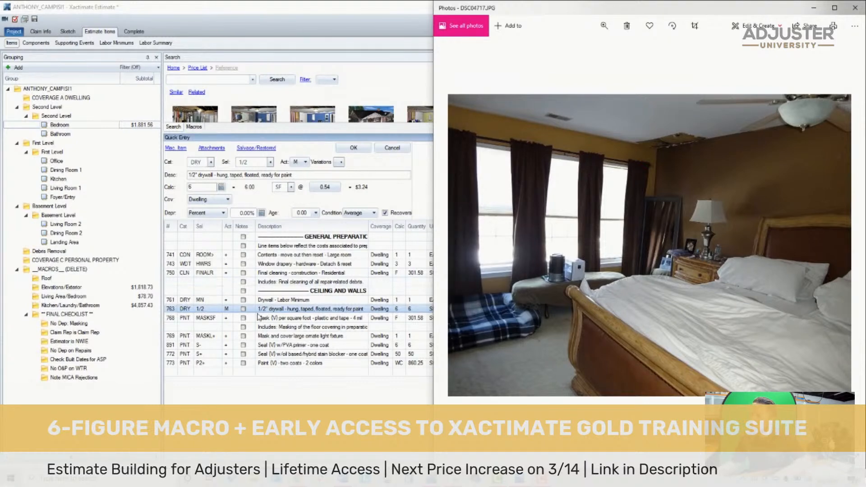
- Review the light fixture masking, sealing and two-color paint lines, and save the estimate
{"action": "left_click", "coordinate": [174, 336]}
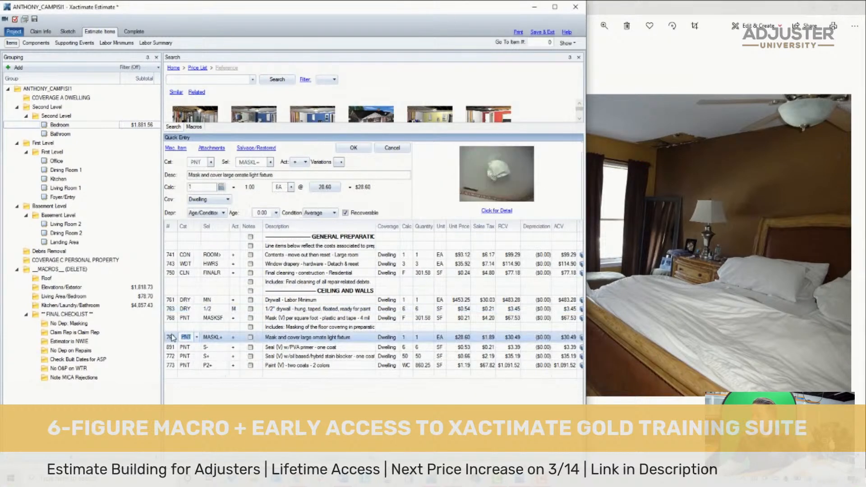
{"action": "left_click", "coordinate": [402, 345]}
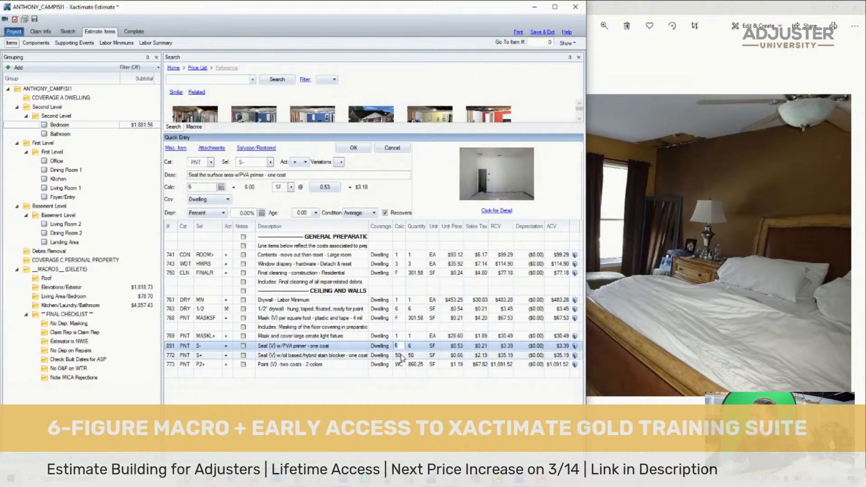
{"action": "left_click", "coordinate": [401, 356]}
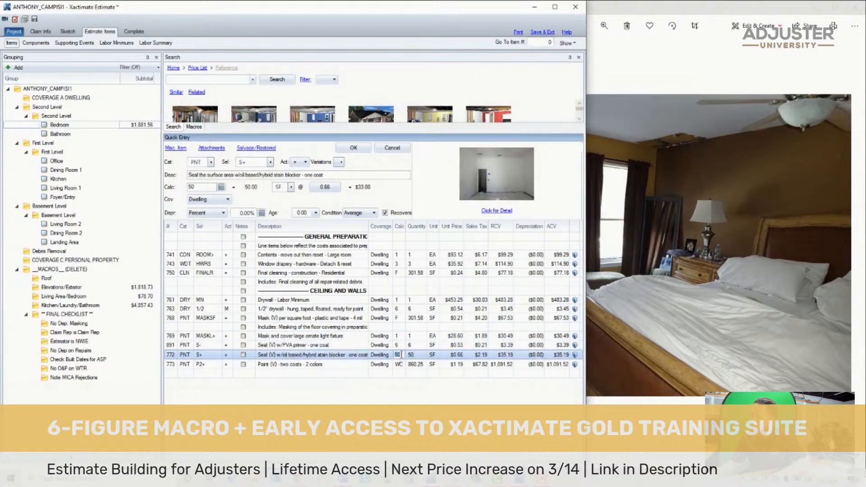
{"action": "left_click", "coordinate": [403, 374]}
{"action": "key", "text": "Up"}
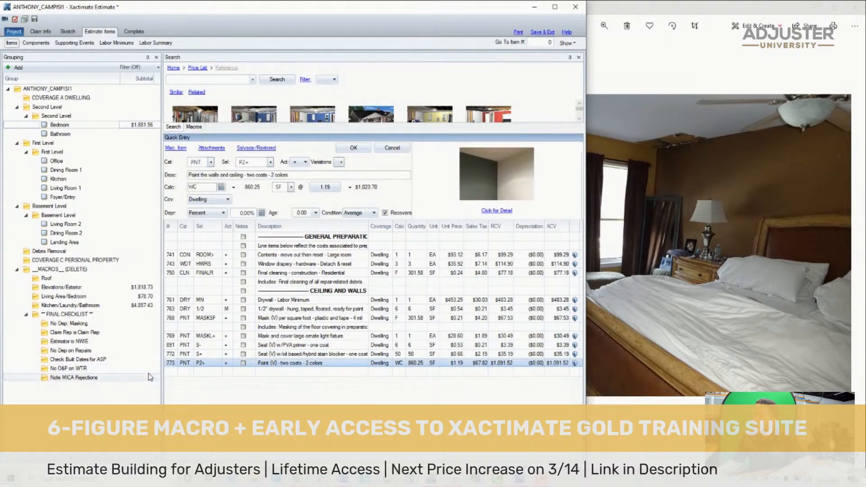
{"action": "left_click", "coordinate": [34, 20]}
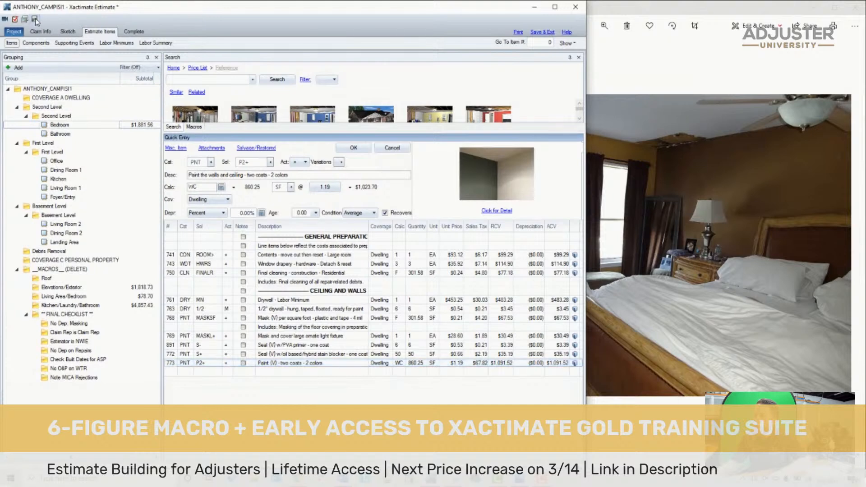
- Browse the loss photos from the bedroom to the bathroom view with the corner tub and torn drywall above the window
{"action": "left_click", "coordinate": [650, 161]}
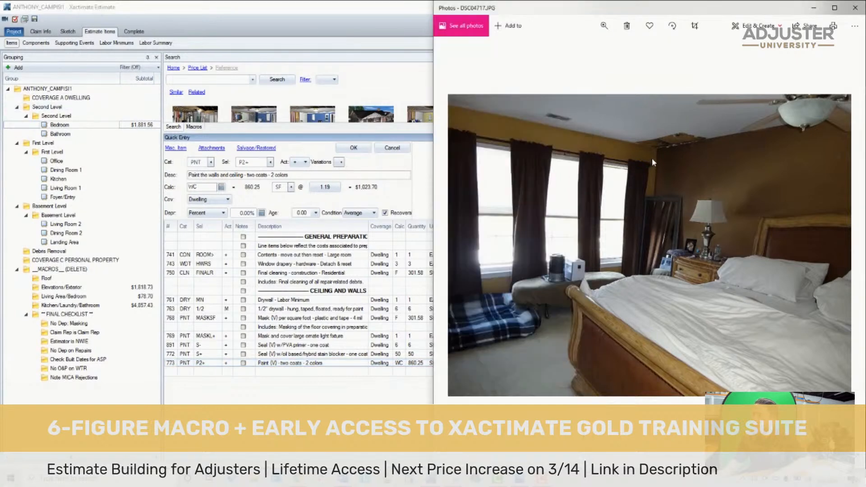
{"action": "key", "text": "Right"}
{"action": "key", "text": "Right"}
{"action": "key", "text": "Right"}
{"action": "key", "text": "Right"}
{"action": "key", "text": "Right"}
{"action": "key", "text": "Right"}
{"action": "key", "text": "Right"}
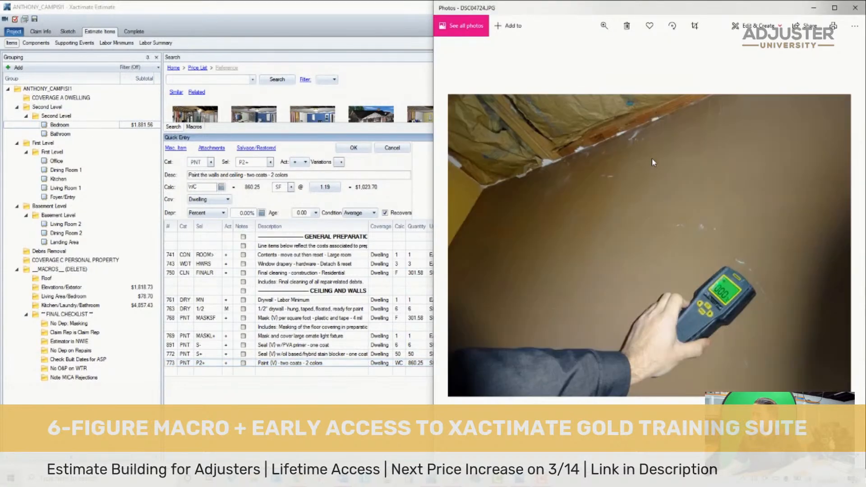
{"action": "key", "text": "Right"}
{"action": "key", "text": "Right"}
{"action": "key", "text": "Right"}
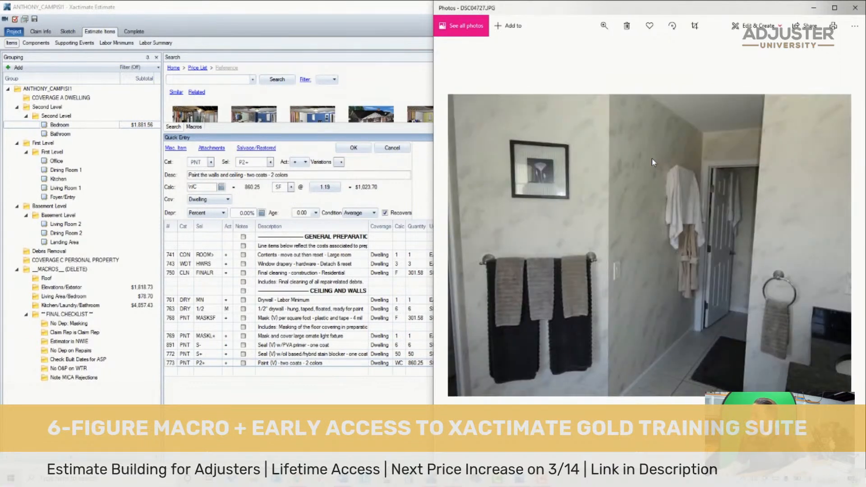
{"action": "key", "text": "Right"}
- Copy all the Bedroom line items into the Bathroom
{"action": "key", "text": "Right"}
{"action": "key", "text": "Left"}
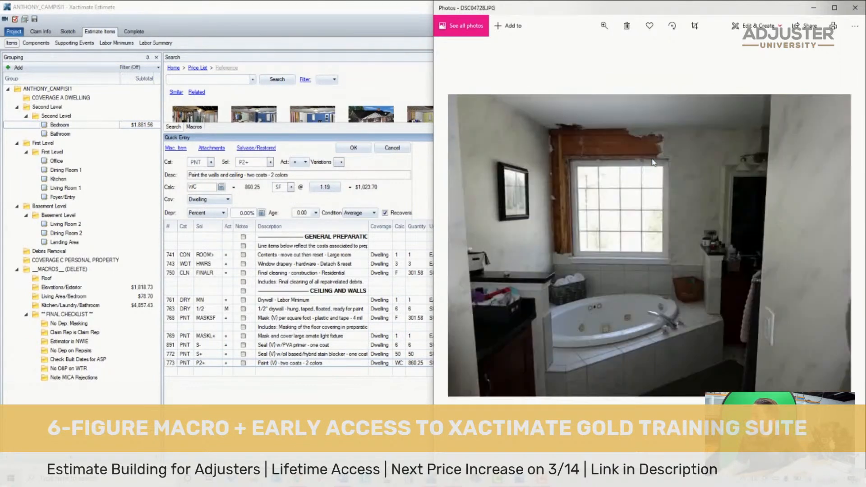
{"action": "key", "text": "Right"}
{"action": "key", "text": "Left"}
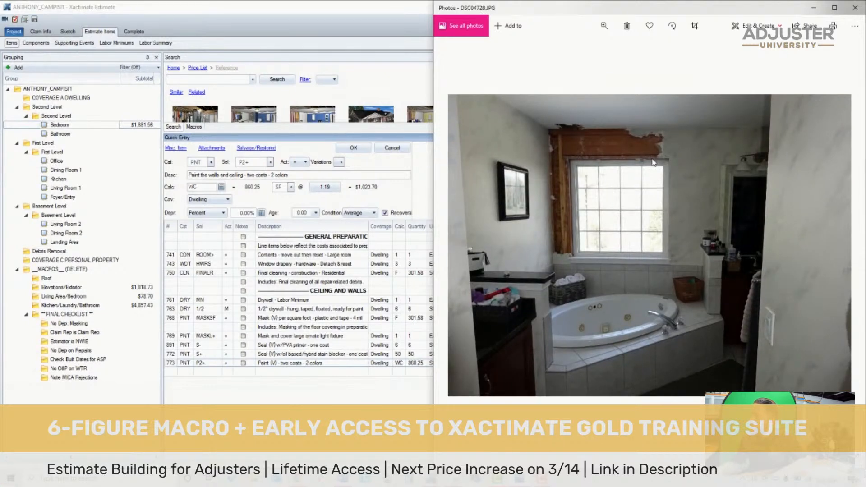
{"action": "scroll", "coordinate": [667, 139], "scroll_direction": "up", "scroll_amount": 5}
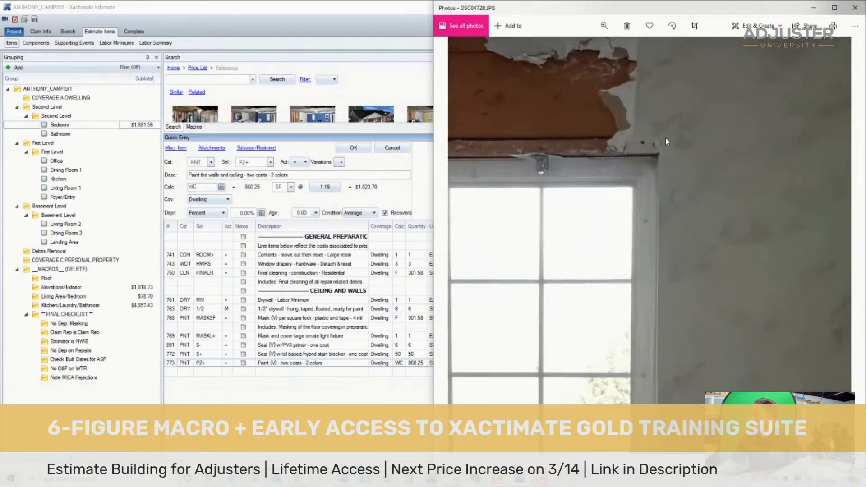
{"action": "scroll", "coordinate": [664, 138], "scroll_direction": "down", "scroll_amount": 5}
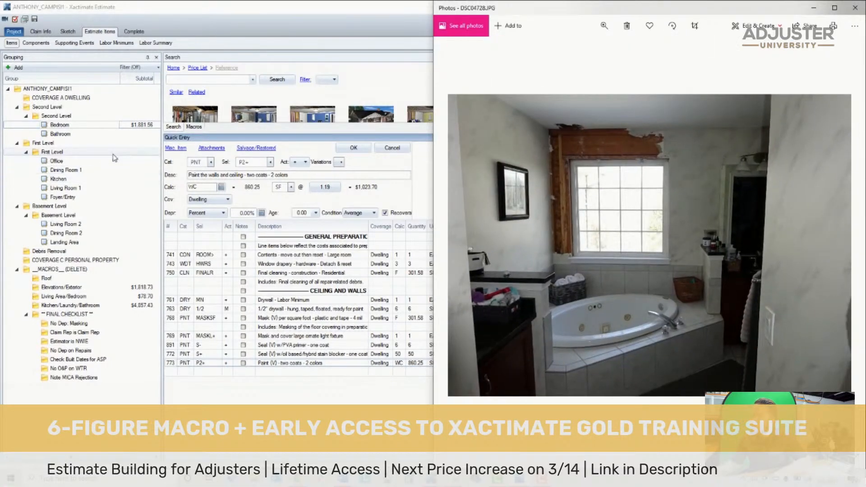
{"action": "left_click", "coordinate": [293, 399]}
{"action": "left_click", "coordinate": [318, 292]}
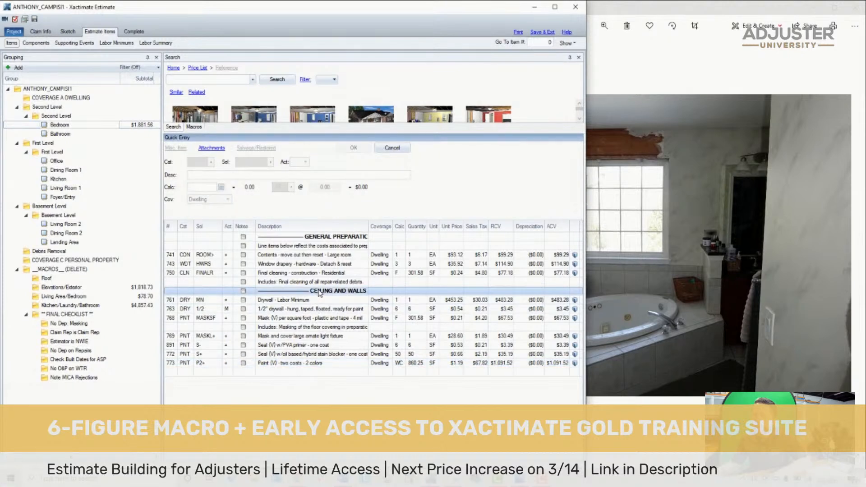
{"action": "key", "text": "ctrl+a"}
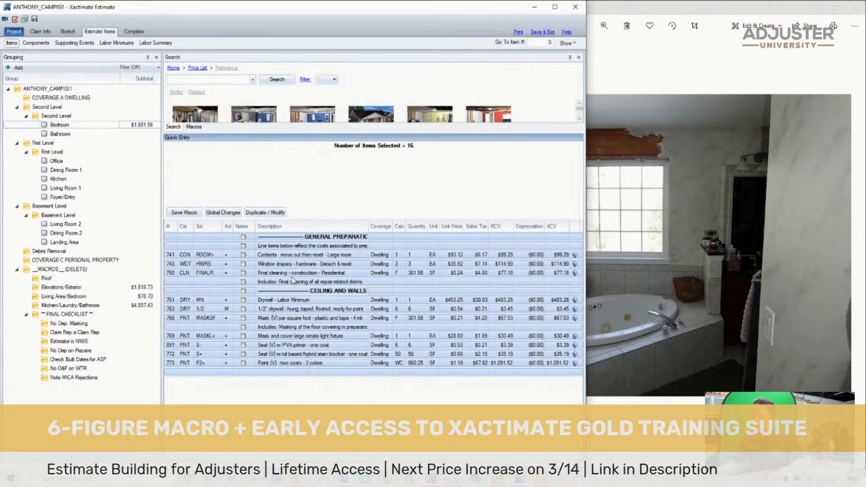
{"action": "left_click", "coordinate": [303, 293]}
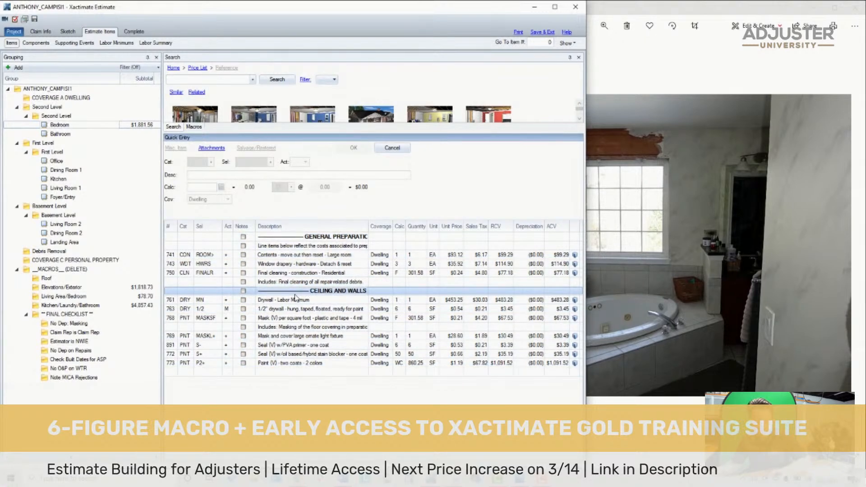
{"action": "key", "text": "ctrl+a"}
{"action": "left_click", "coordinate": [63, 134]}
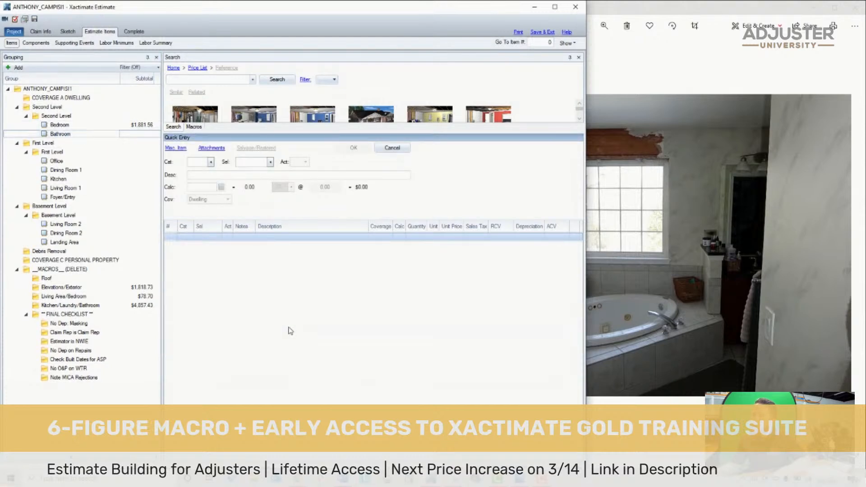
{"action": "key", "text": "ctrl+v"}
- Delete the contents move-out, window drapery, "Line items below reflect the costs" note and Drywall - Labor Minimum lines from the Bathroom
{"action": "left_click", "coordinate": [314, 254]}
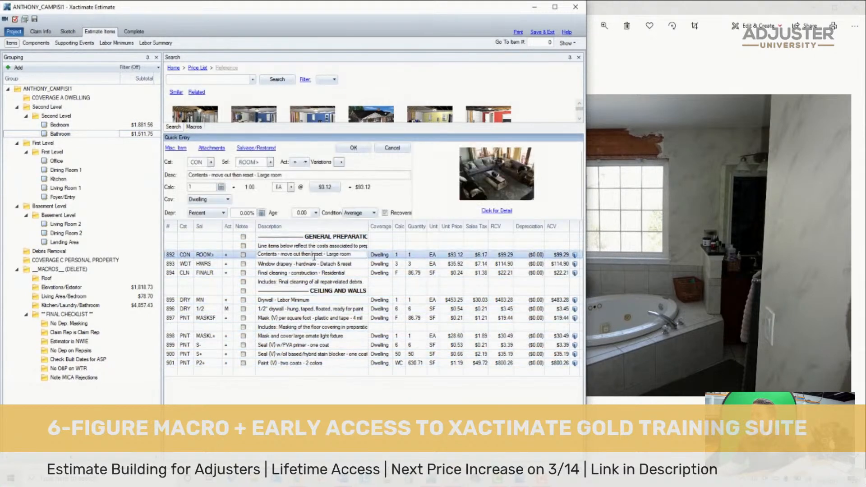
{"action": "left_click", "coordinate": [169, 254]}
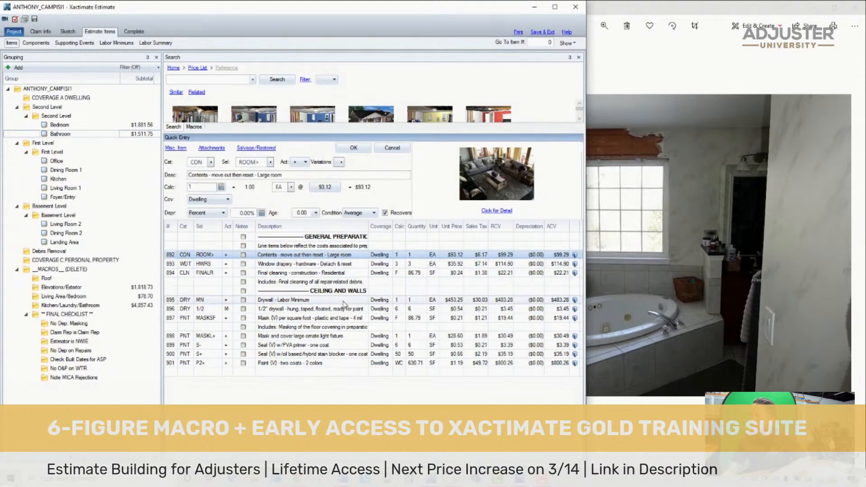
{"action": "key", "text": "Delete"}
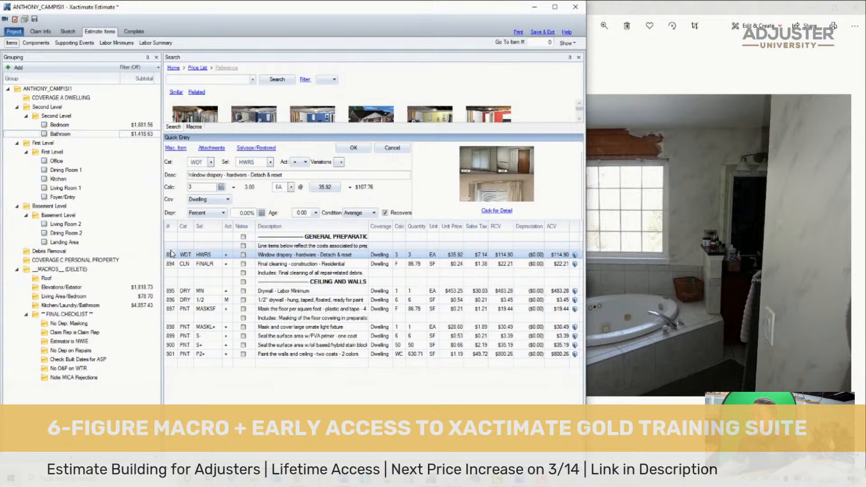
{"action": "key", "text": "Delete"}
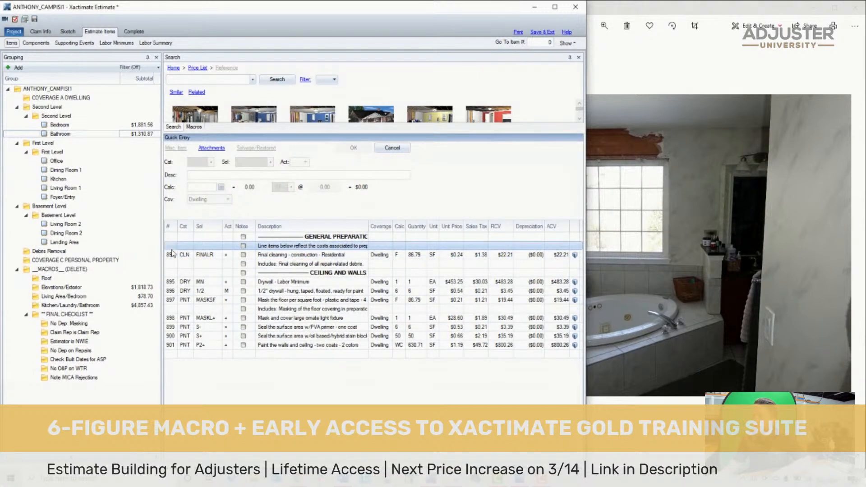
{"action": "key", "text": "Delete"}
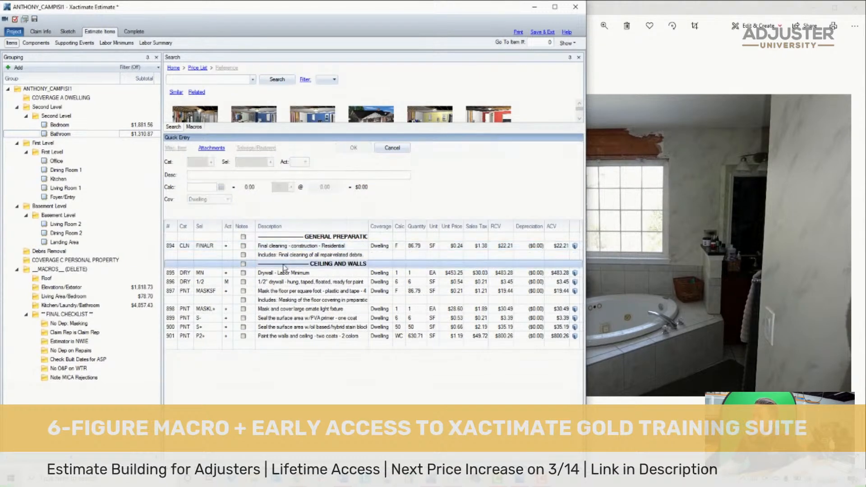
{"action": "left_click", "coordinate": [173, 272]}
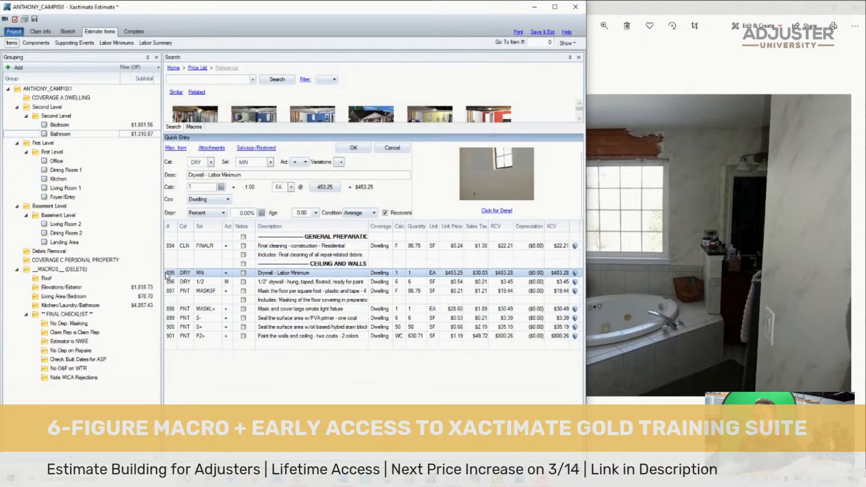
{"action": "key", "text": "Delete"}
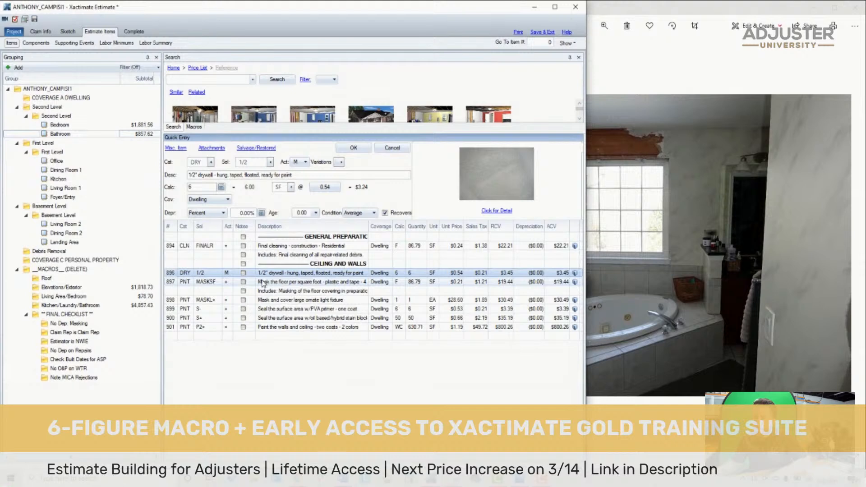
- Examine the torn drywall at the ceiling corner and above the window in the bathroom photos
{"action": "left_click", "coordinate": [652, 223]}
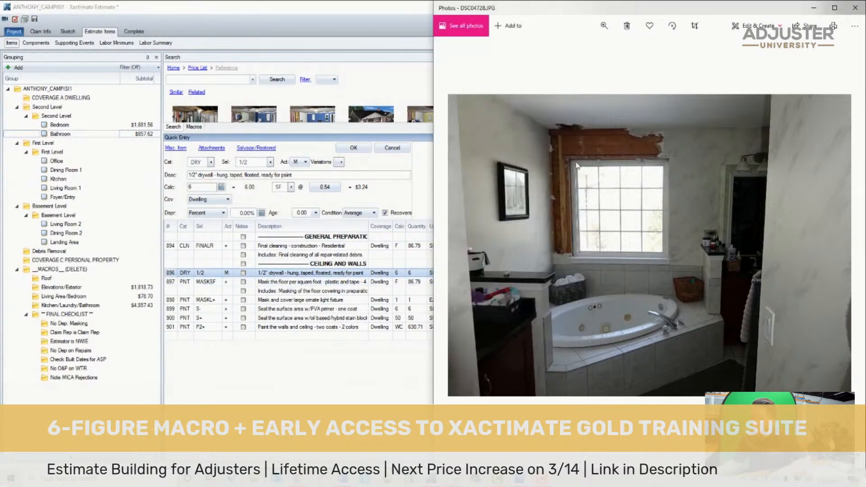
{"action": "key", "text": "Right"}
{"action": "key", "text": "Right"}
{"action": "key", "text": "Left"}
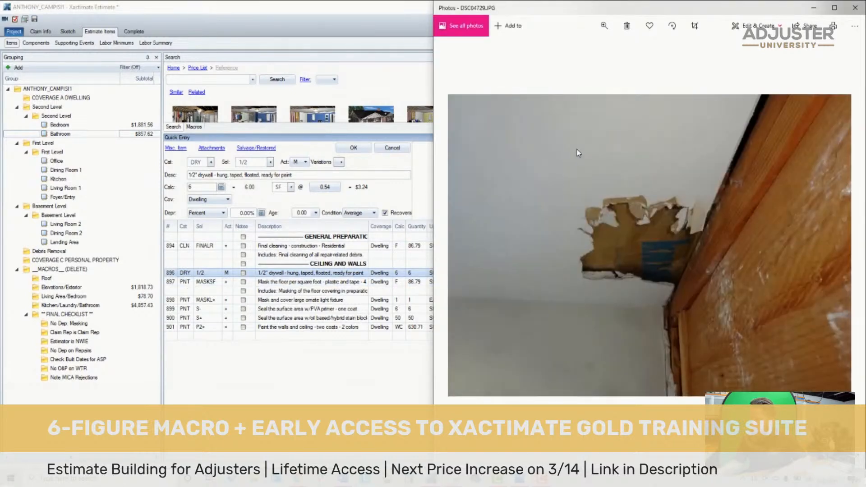
{"action": "scroll", "coordinate": [570, 221], "scroll_direction": "up", "scroll_amount": 5}
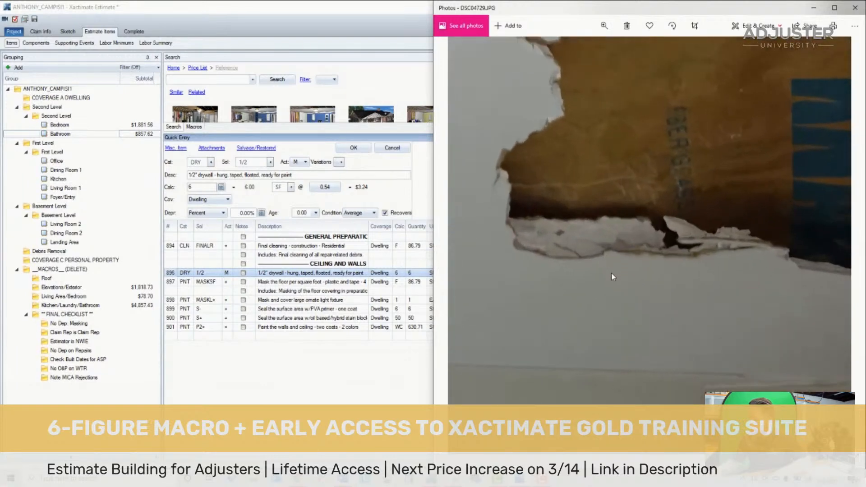
{"action": "scroll", "coordinate": [612, 276], "scroll_direction": "down", "scroll_amount": 2}
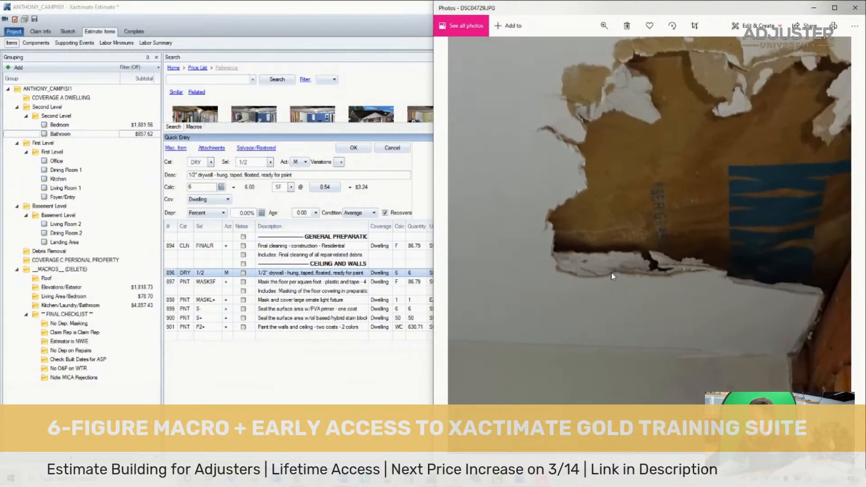
{"action": "scroll", "coordinate": [611, 276], "scroll_direction": "down", "scroll_amount": 3}
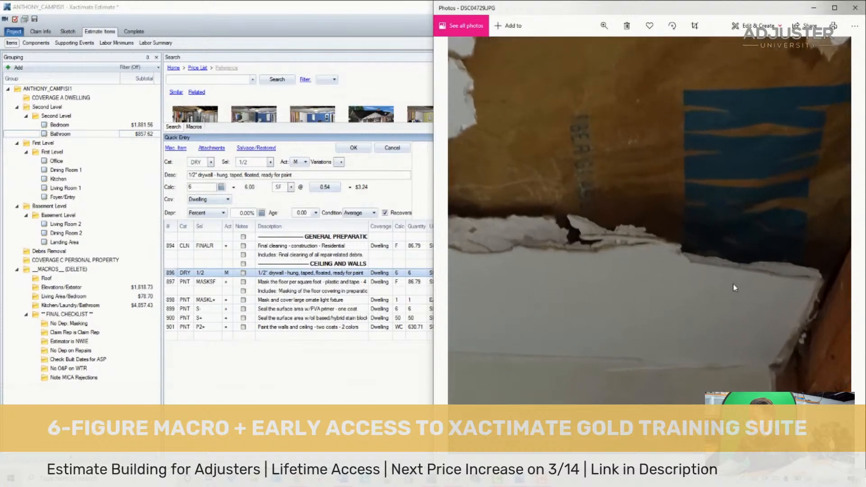
{"action": "scroll", "coordinate": [631, 284], "scroll_direction": "up", "scroll_amount": 2}
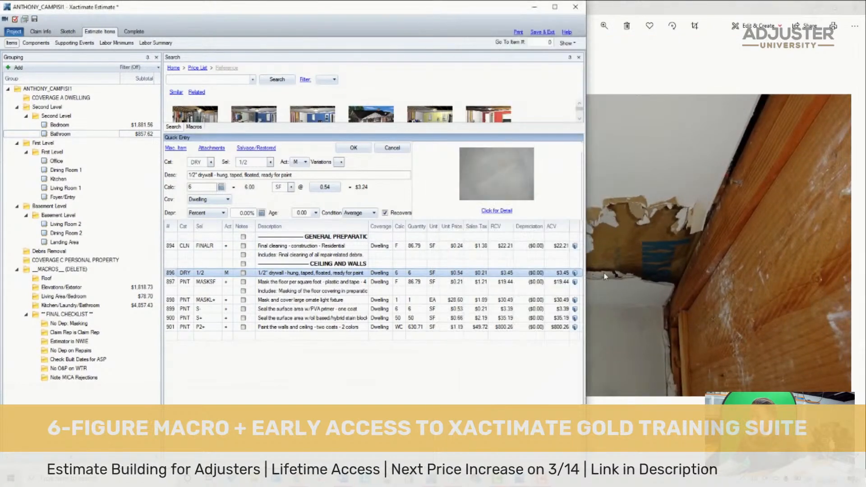
{"action": "scroll", "coordinate": [653, 271], "scroll_direction": "down", "scroll_amount": 3}
{"action": "key", "text": "Left"}
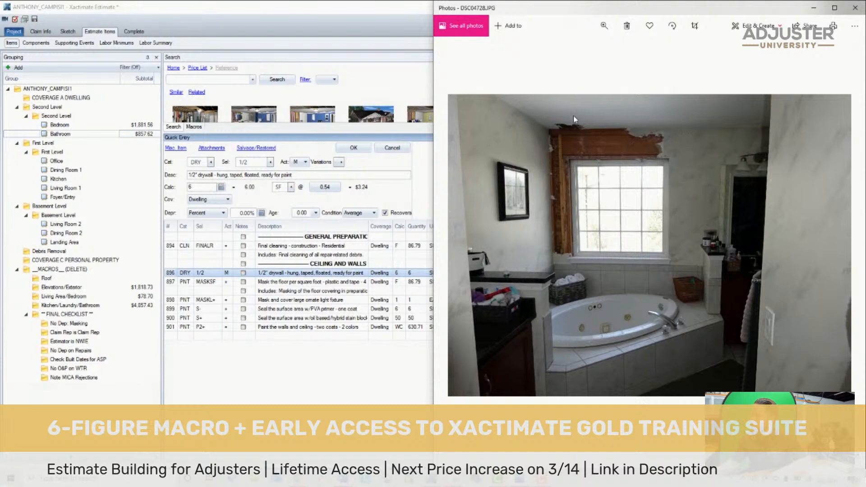
- Set the Bathroom's 1/2" drywall line quantity to 16 SF
{"action": "left_click", "coordinate": [397, 273]}
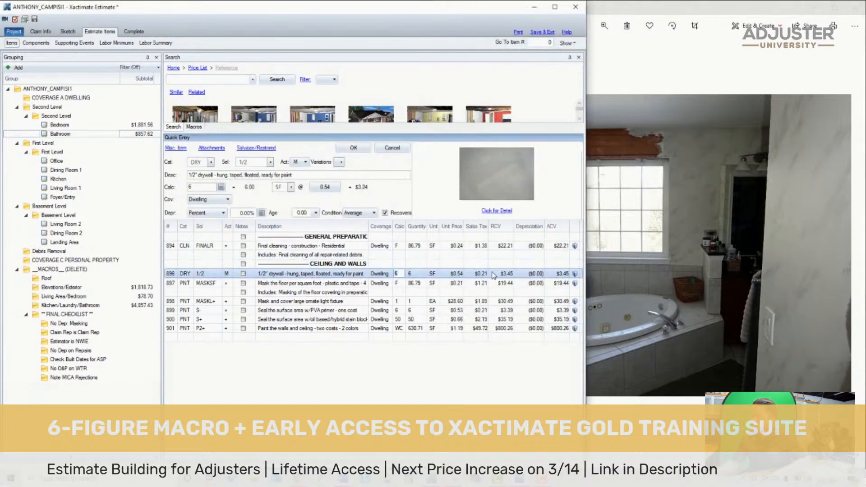
{"action": "key", "text": "Return"}
{"action": "key", "text": "Down"}
{"action": "key", "text": "Down"}
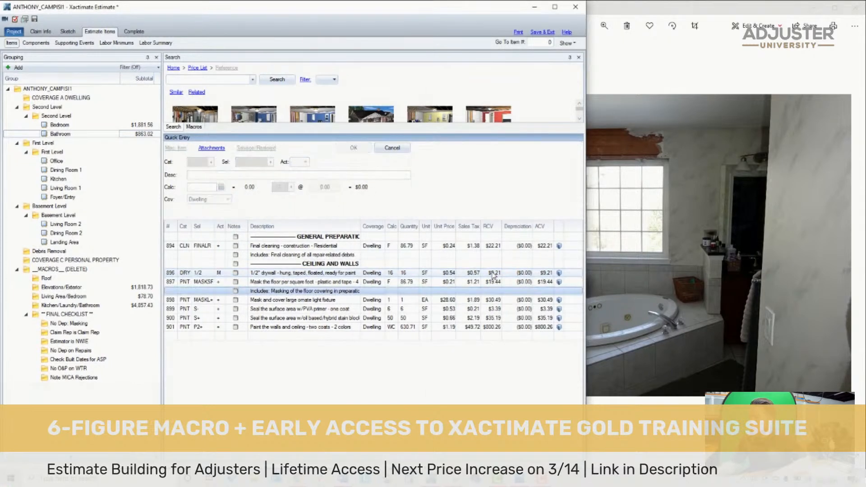
- Check the Bathroom's light fixture masking line against the vanity light fixtures in the bathroom photos
{"action": "left_click", "coordinate": [170, 301]}
{"action": "left_click", "coordinate": [749, 179]}
{"action": "key", "text": "Right"}
{"action": "key", "text": "Left"}
{"action": "scroll", "coordinate": [761, 157], "scroll_direction": "up", "scroll_amount": 4}
{"action": "scroll", "coordinate": [761, 157], "scroll_direction": "down", "scroll_amount": 3}
{"action": "scroll", "coordinate": [761, 156], "scroll_direction": "down", "scroll_amount": 1}
{"action": "key", "text": "Left"}
{"action": "key", "text": "Left"}
{"action": "key", "text": "Left"}
{"action": "key", "text": "Right"}
{"action": "key", "text": "Right"}
{"action": "key", "text": "Left"}
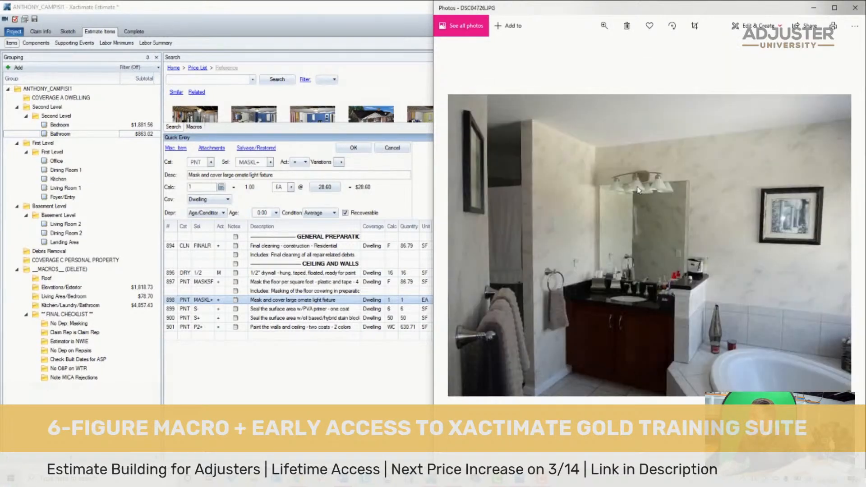
- Change the light fixture masking line from ornate to the standard large fixture, MASKL, and set its quantity to 2
{"action": "left_click", "coordinate": [363, 374]}
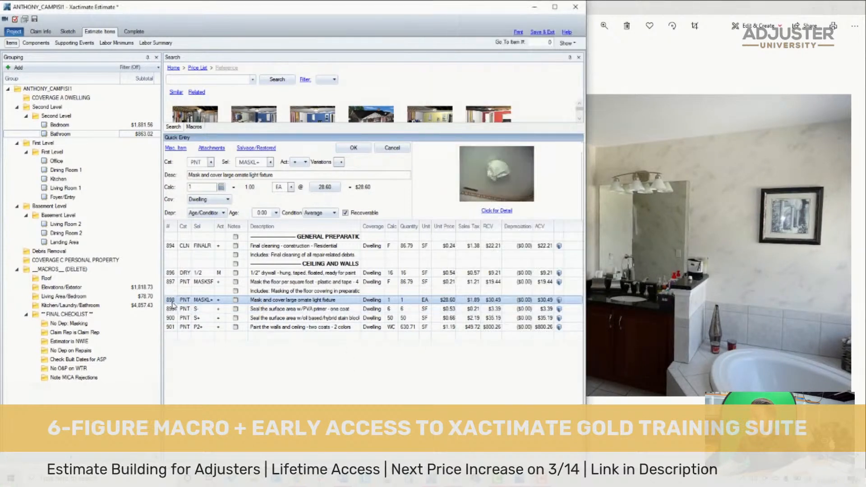
{"action": "left_click", "coordinate": [249, 161]}
{"action": "key", "text": "BackSpace"}
{"action": "key", "text": "Return"}
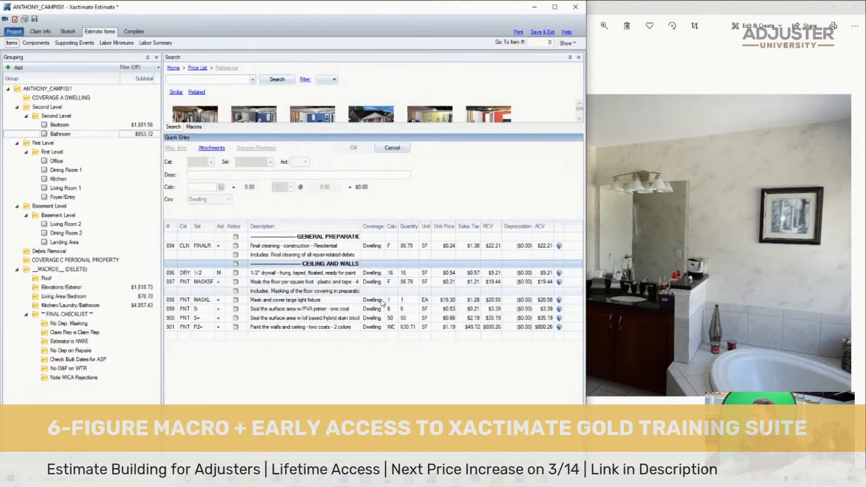
{"action": "left_click", "coordinate": [390, 301]}
{"action": "type", "text": "2"}
{"action": "key", "text": "Return"}
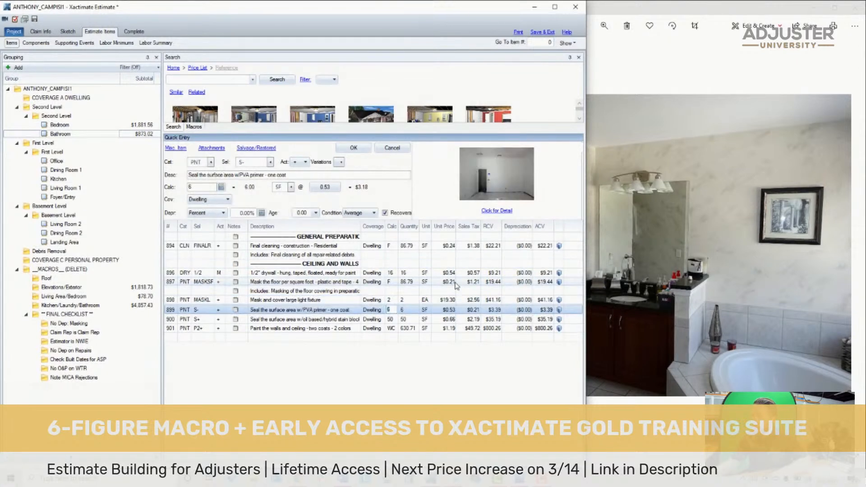
- Review the PVA primer line against the bathroom photos of the walls, ceiling and torn drywall around the window
{"action": "left_click", "coordinate": [176, 311]}
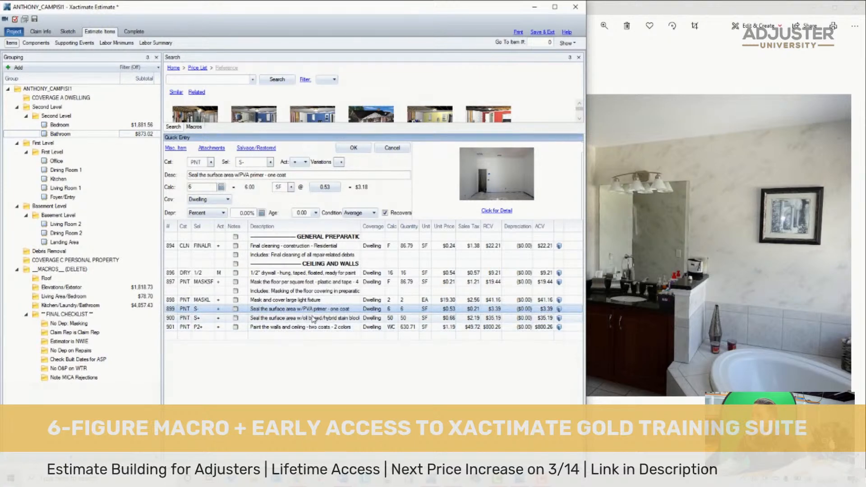
{"action": "left_click", "coordinate": [676, 282]}
{"action": "scroll", "coordinate": [677, 279], "scroll_direction": "down", "scroll_amount": 3}
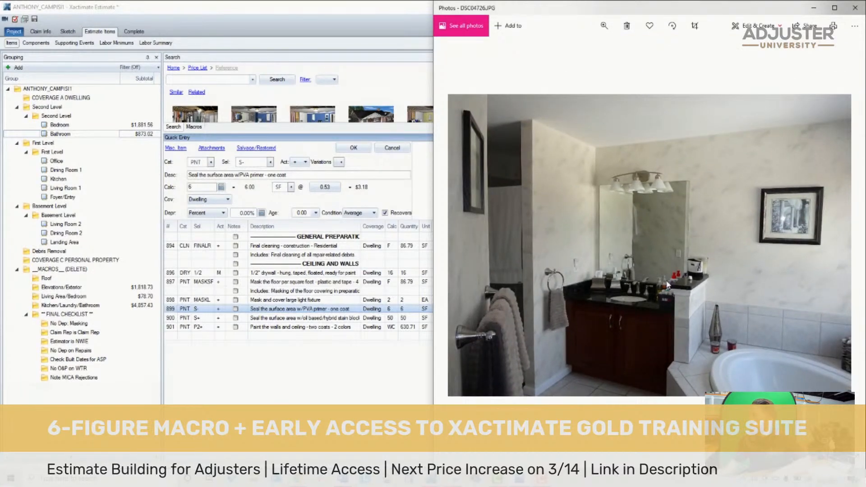
{"action": "key", "text": "Right"}
{"action": "key", "text": "Left"}
{"action": "key", "text": "Left"}
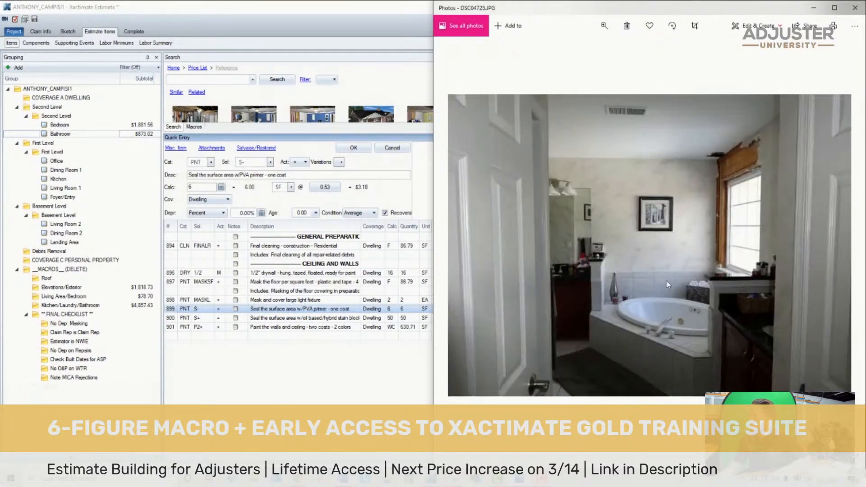
{"action": "key", "text": "Right"}
{"action": "key", "text": "Right"}
{"action": "key", "text": "Right"}
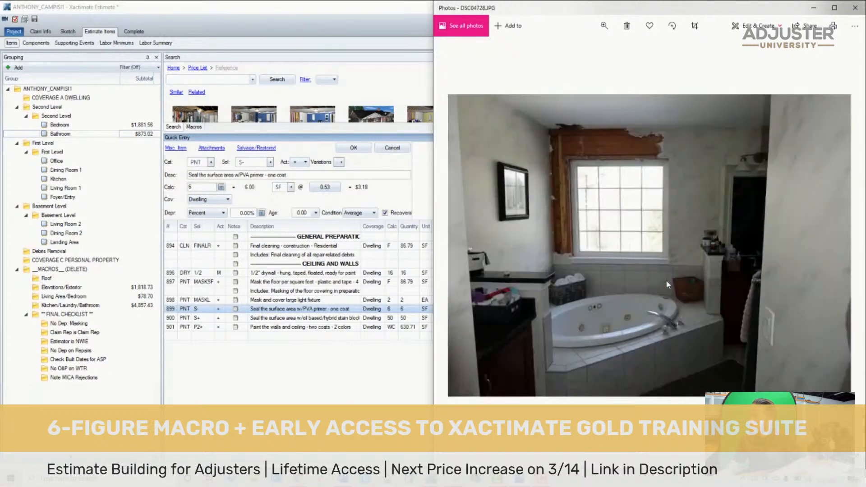
{"action": "key", "text": "Right"}
{"action": "key", "text": "Right"}
{"action": "key", "text": "Right"}
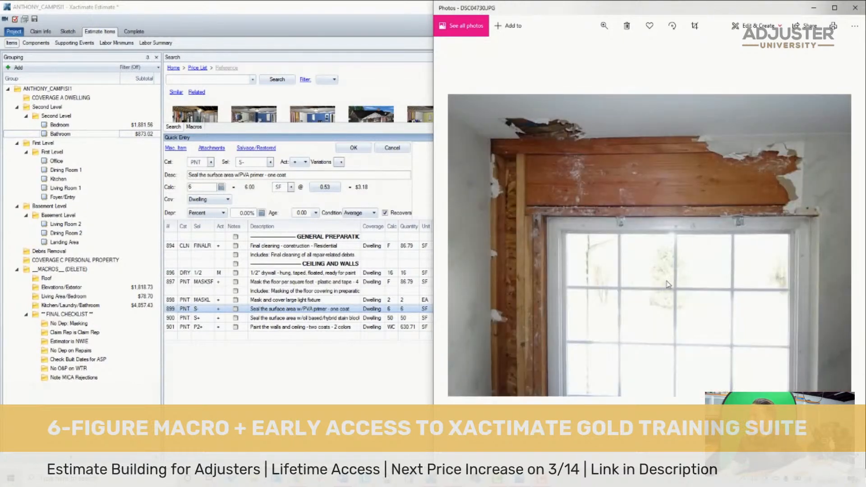
{"action": "key", "text": "Left"}
{"action": "key", "text": "Right"}
{"action": "key", "text": "Left"}
{"action": "scroll", "coordinate": [672, 238], "scroll_direction": "up", "scroll_amount": 3}
{"action": "scroll", "coordinate": [673, 238], "scroll_direction": "down", "scroll_amount": 3}
- Delete the PVA primer sealing line from the Bathroom and save the estimate
{"action": "left_click", "coordinate": [184, 310]}
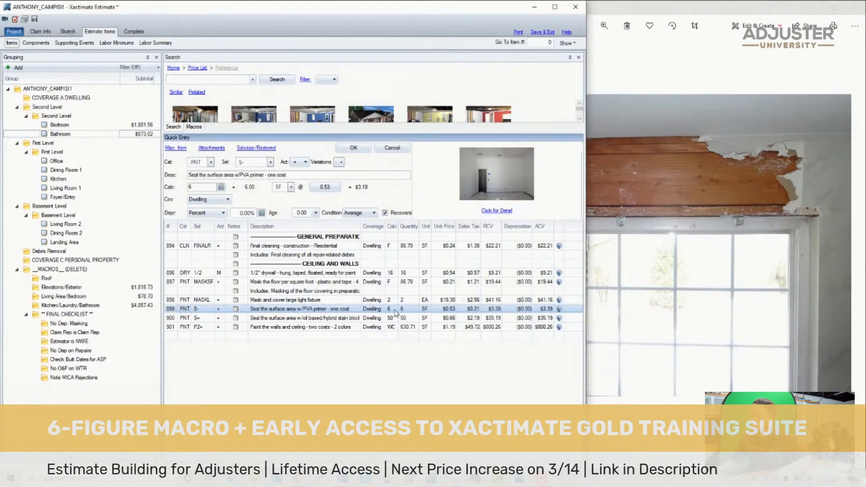
{"action": "key", "text": "Delete"}
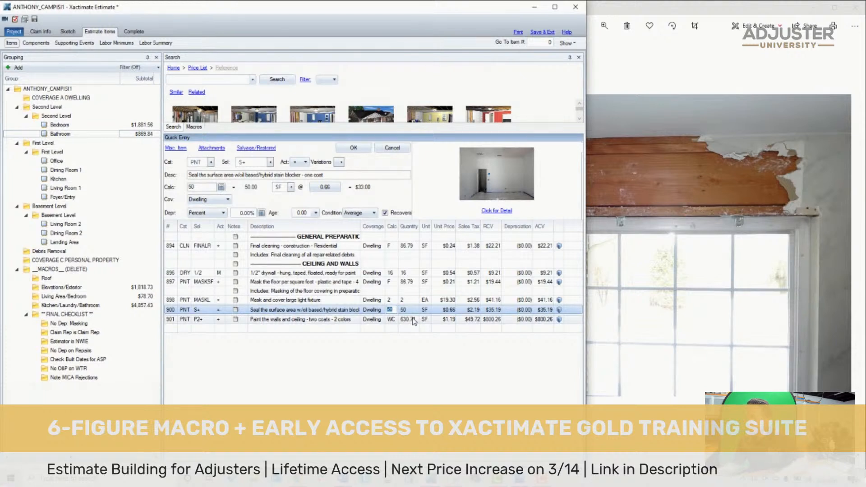
{"action": "left_click", "coordinate": [35, 19]}
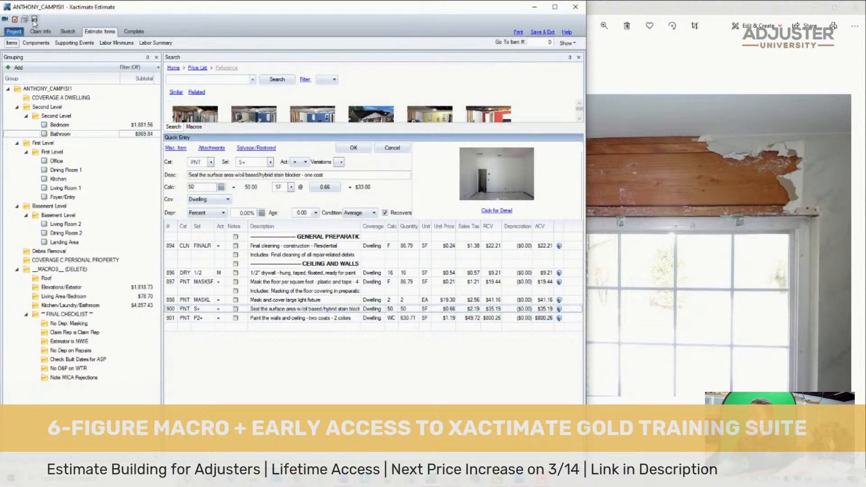
- Undo the deletion of the PVA primer sealing line in the Bathroom
{"action": "left_click", "coordinate": [170, 309]}
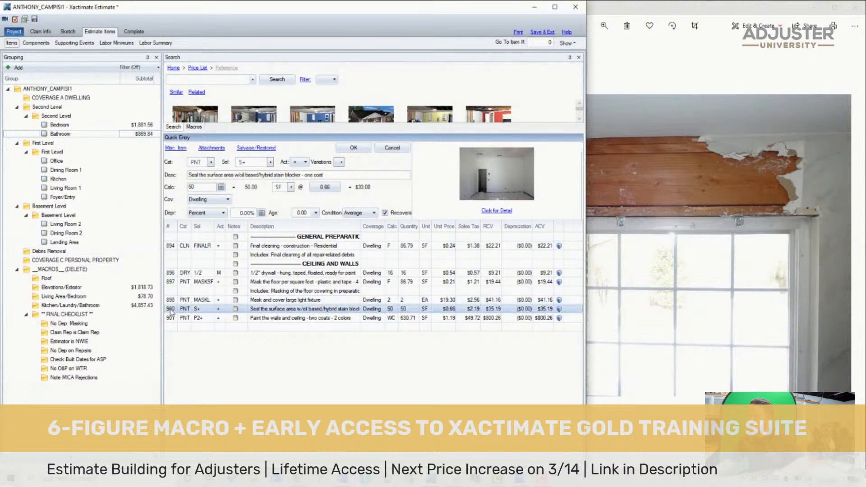
{"action": "key", "text": "ctrl+z"}
{"action": "left_click", "coordinate": [167, 309]}
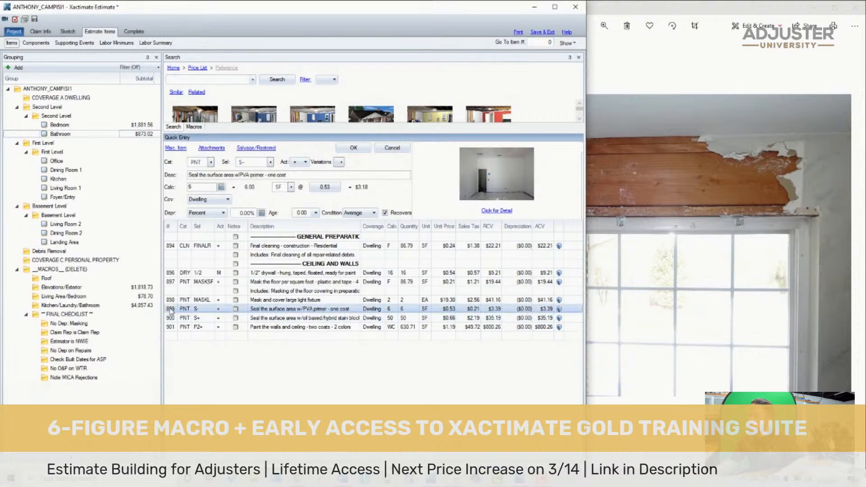
- Set the PVA primer line's quantity to 2 SF and the stain blocker line's calculation to the wall area, W
{"action": "left_click", "coordinate": [396, 310]}
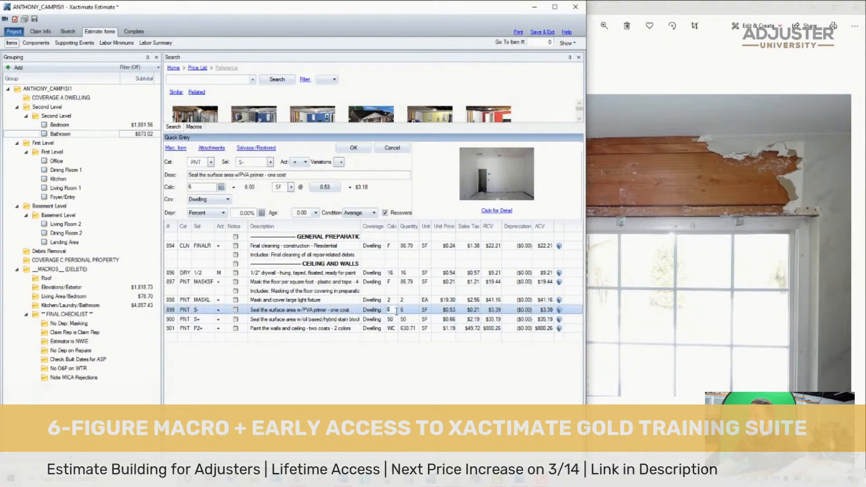
{"action": "left_click", "coordinate": [671, 239]}
{"action": "scroll", "coordinate": [525, 129], "scroll_direction": "up", "scroll_amount": 4}
{"action": "left_click_drag", "start_coordinate": [541, 149], "coordinate": [572, 156]}
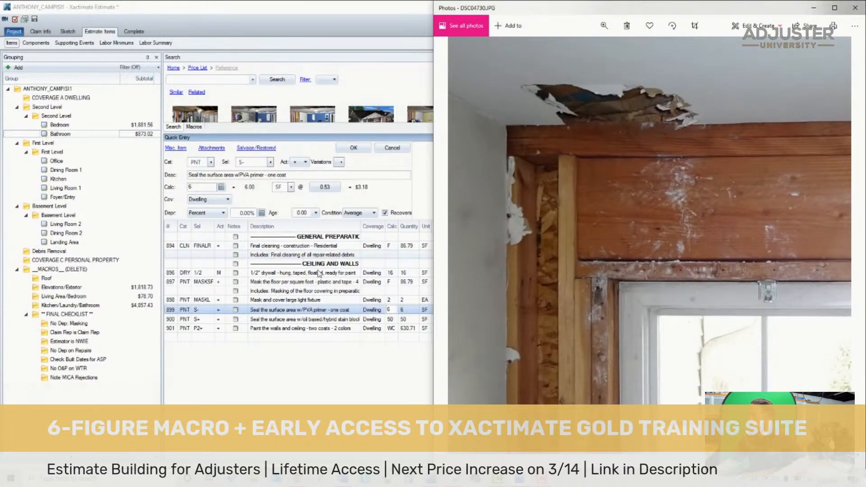
{"action": "left_click", "coordinate": [394, 309]}
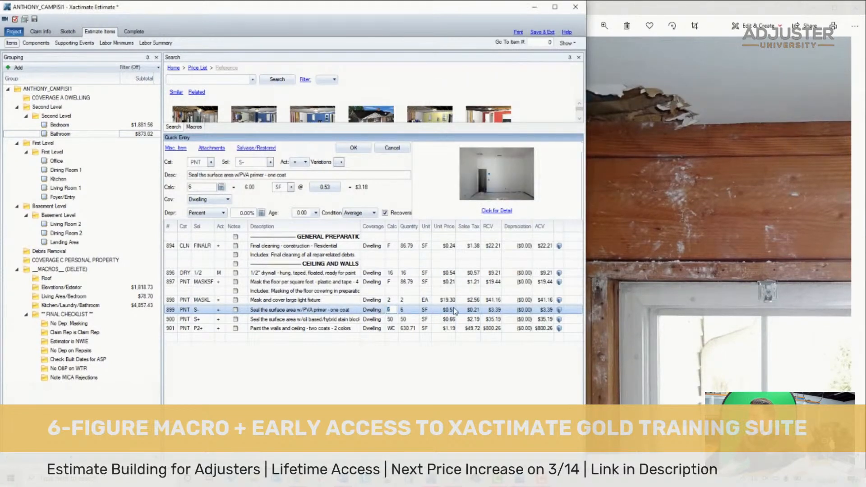
{"action": "type", "text": "2"}
{"action": "key", "text": "Return"}
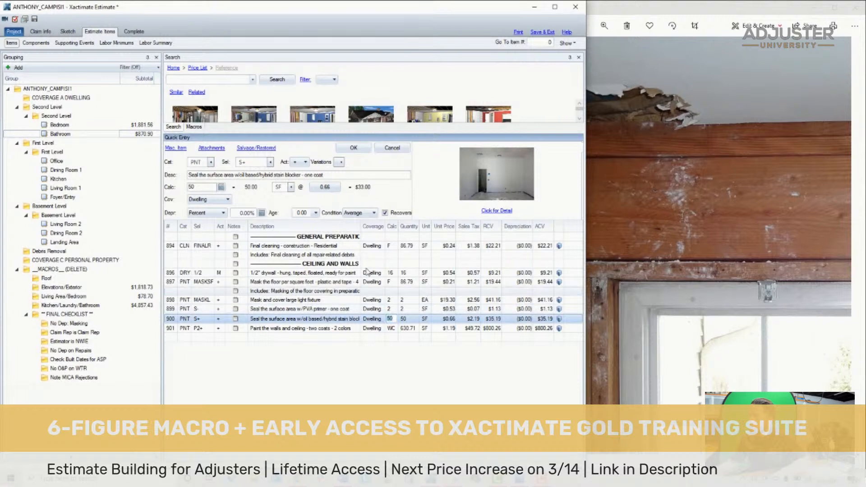
{"action": "type", "text": "W"}
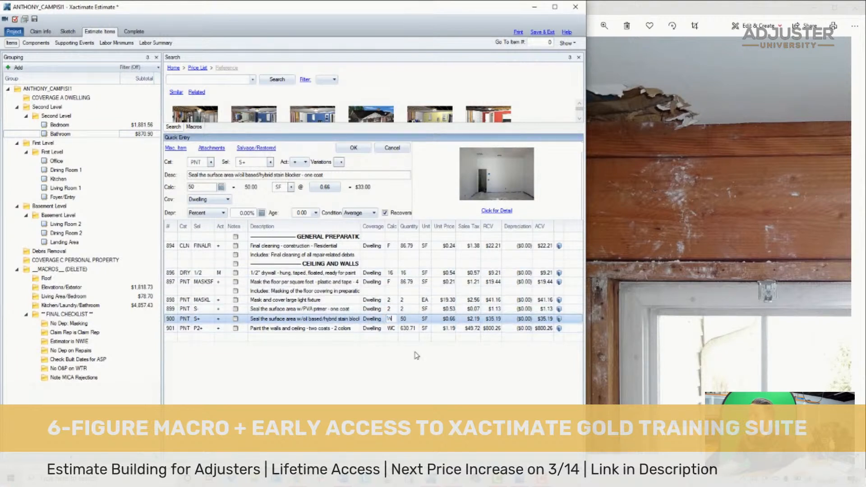
{"action": "key", "text": "Return"}
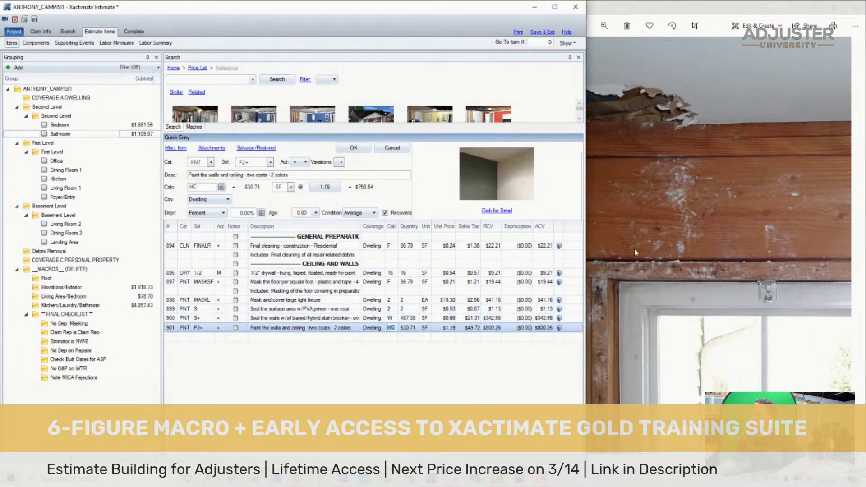
- Change the two-color walls and ceiling paint line to P2, two coats, and calculate it on the ceiling only, C
{"action": "left_click", "coordinate": [621, 266]}
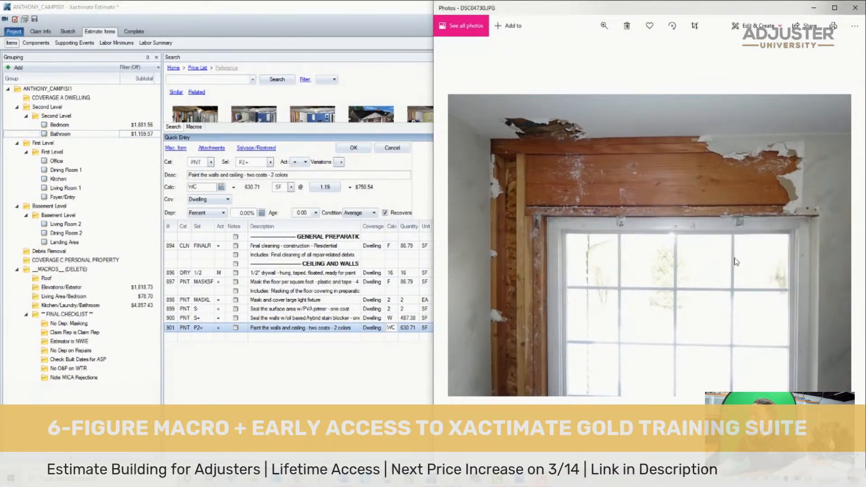
{"action": "scroll", "coordinate": [735, 259], "scroll_direction": "up", "scroll_amount": 3}
{"action": "left_click", "coordinate": [233, 348]}
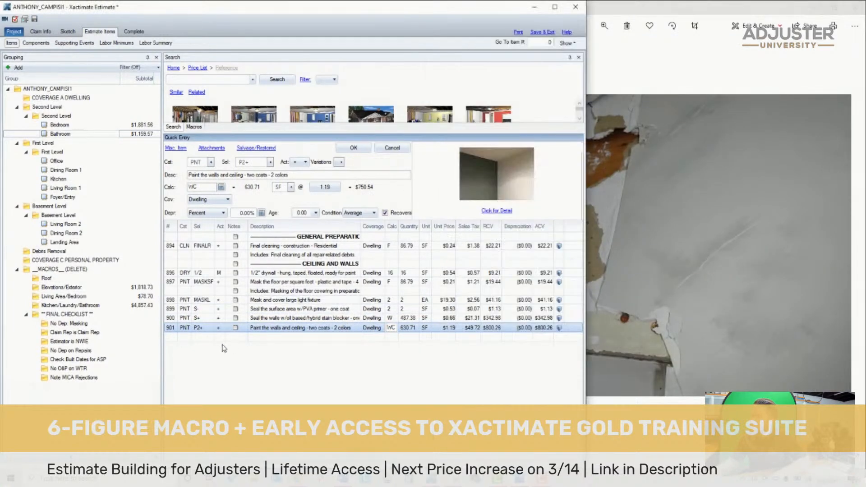
{"action": "left_click", "coordinate": [167, 330]}
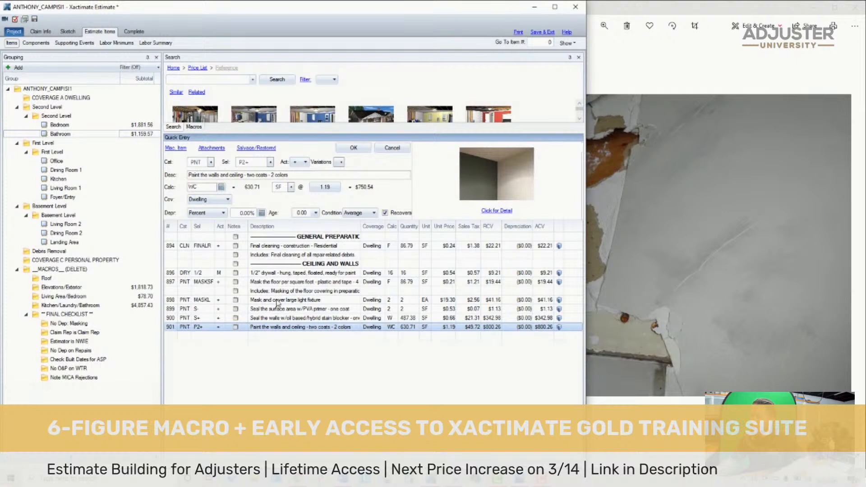
{"action": "left_click", "coordinate": [259, 161]}
{"action": "key", "text": "BackSpace"}
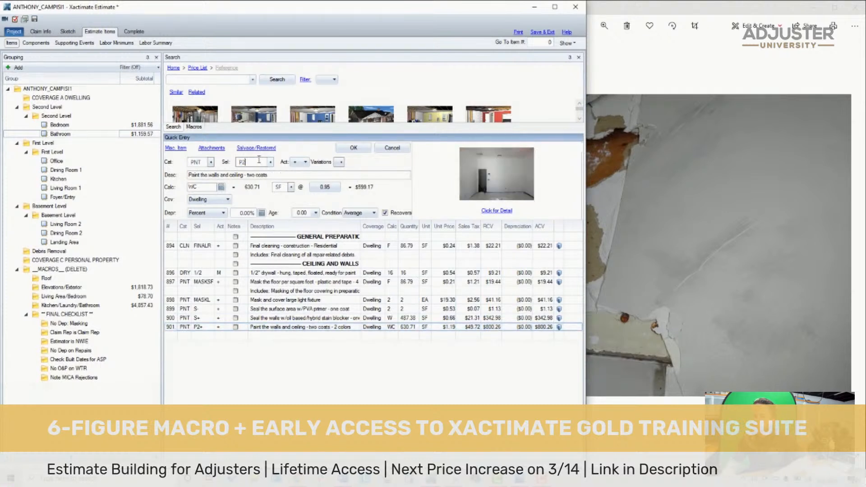
{"action": "left_click", "coordinate": [354, 149]}
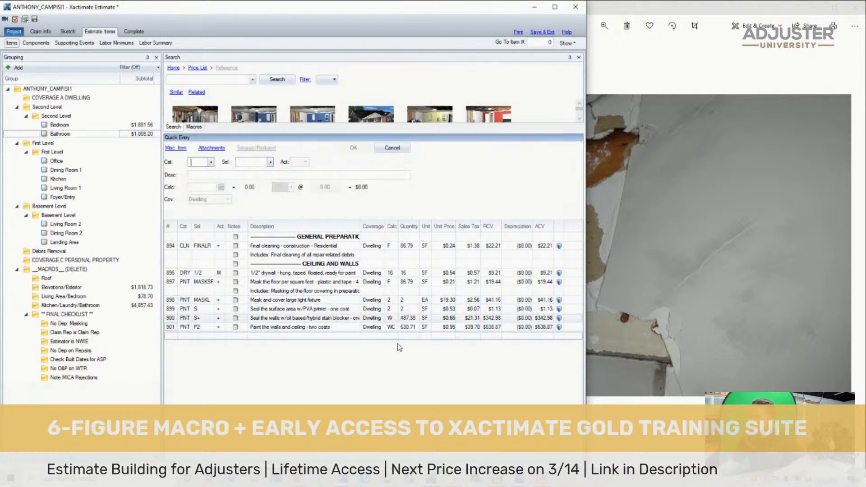
{"action": "left_click", "coordinate": [438, 330]}
{"action": "type", "text": "C"}
{"action": "key", "text": "Return"}
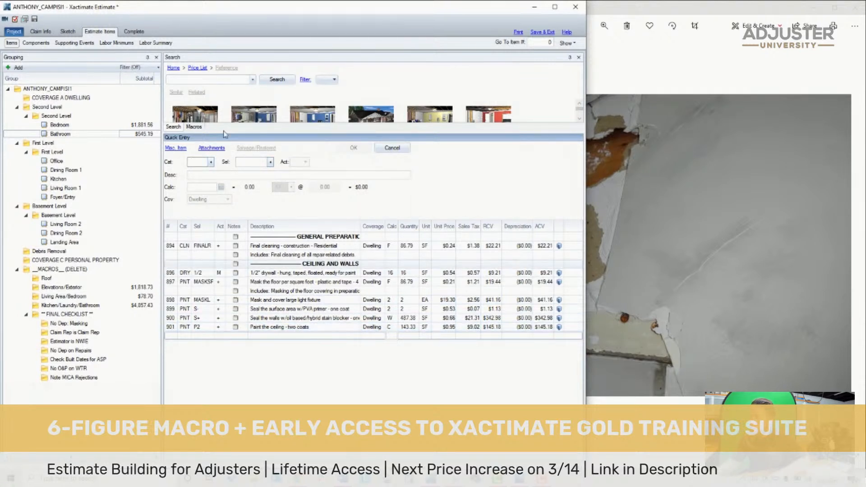
- Search the price list for "faux" and add the 2-part faux painting item, PNT FAUX, to the Bathroom for the walls
{"action": "left_click", "coordinate": [227, 79]}
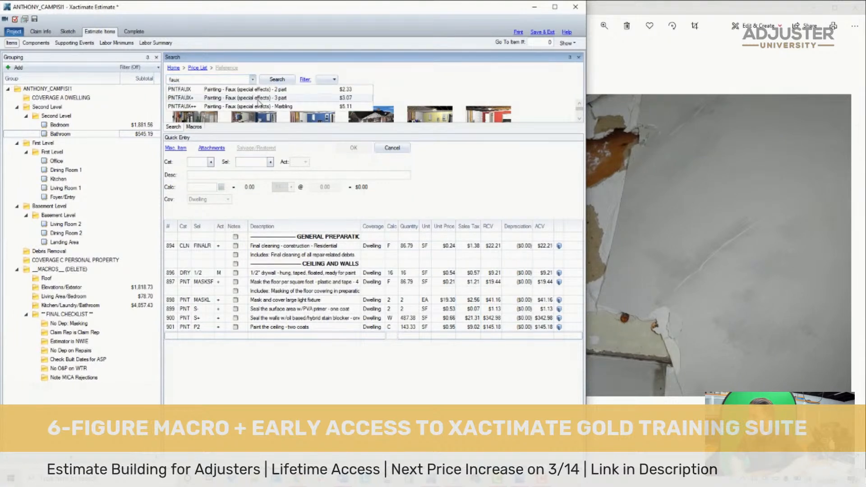
{"action": "left_click", "coordinate": [291, 92]}
- Examine the finish on the bathroom walls in the loss photos, including a close-up beside the torn drywall, to judge the faux paint type
{"action": "left_click", "coordinate": [678, 250]}
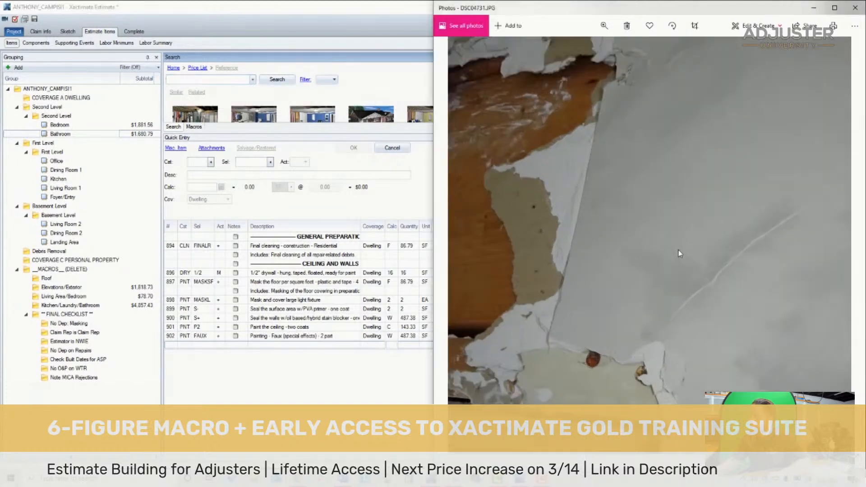
{"action": "scroll", "coordinate": [731, 304], "scroll_direction": "down", "scroll_amount": 3}
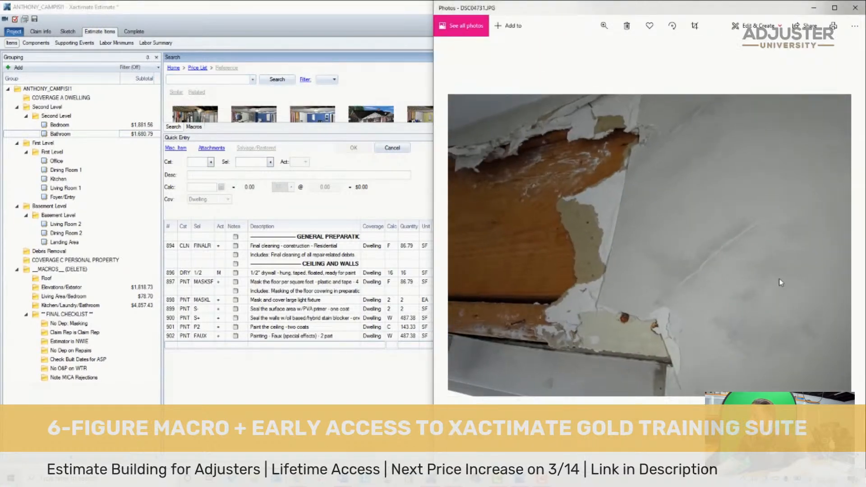
{"action": "scroll", "coordinate": [746, 279], "scroll_direction": "down", "scroll_amount": 3}
{"action": "key", "text": "Left"}
{"action": "key", "text": "Left"}
{"action": "key", "text": "Right"}
{"action": "key", "text": "Right"}
{"action": "key", "text": "Right"}
{"action": "key", "text": "Right"}
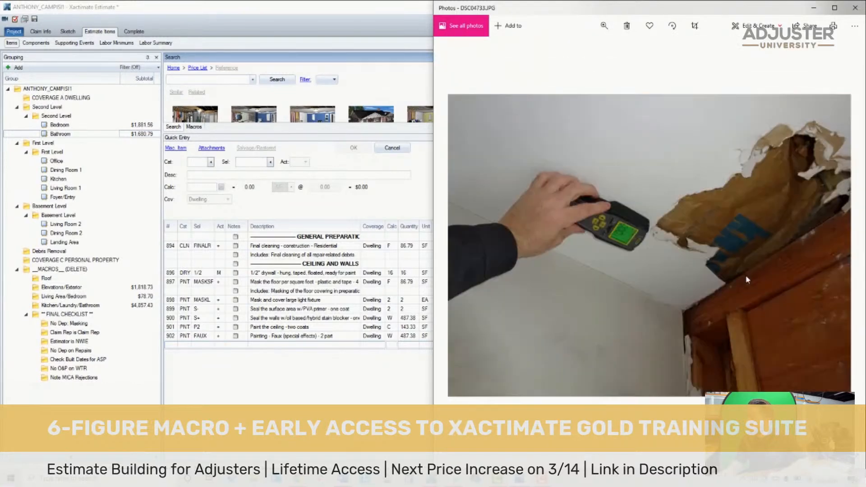
{"action": "key", "text": "Left"}
{"action": "key", "text": "Left"}
{"action": "key", "text": "Left"}
{"action": "key", "text": "Left"}
{"action": "key", "text": "Left"}
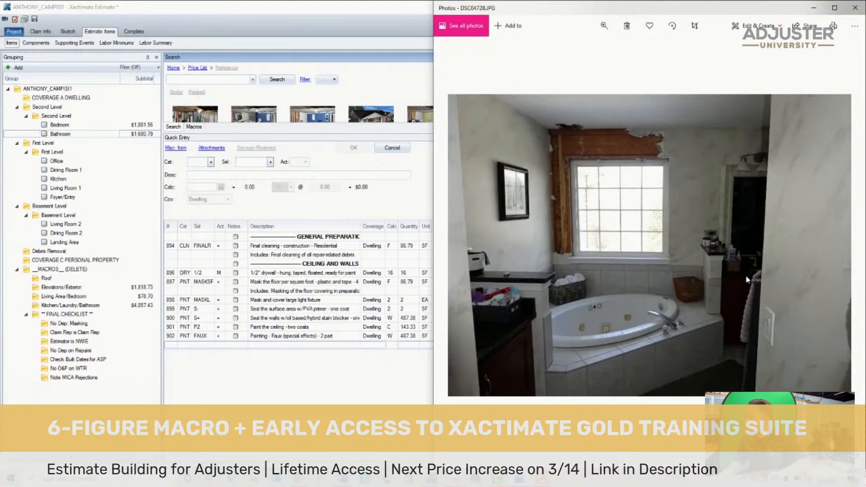
{"action": "key", "text": "Right"}
{"action": "key", "text": "Right"}
{"action": "key", "text": "Right"}
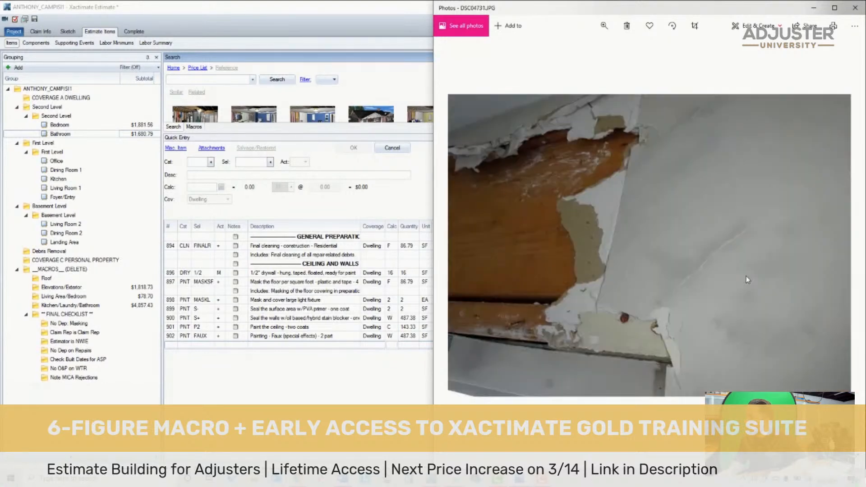
{"action": "scroll", "coordinate": [745, 277], "scroll_direction": "up", "scroll_amount": 3}
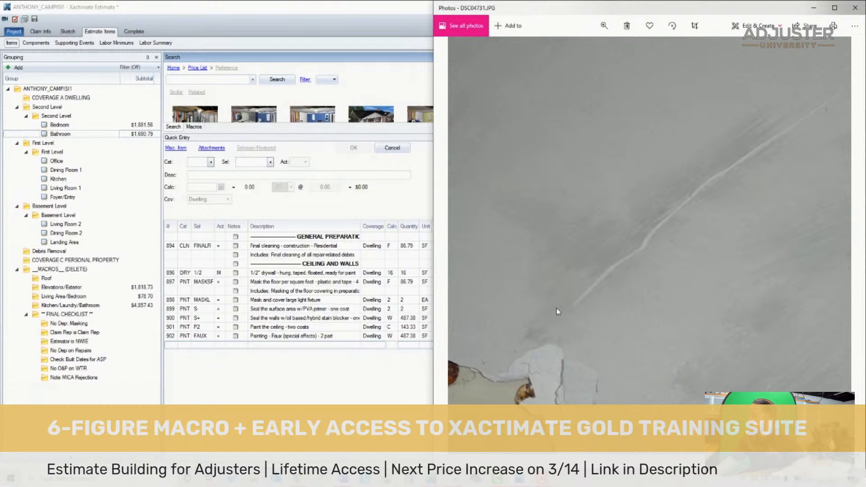
- Read the faux painting item's definition and compare its 2-part, 3-part and marbling sample images with the wall finish in the photo
{"action": "left_click", "coordinate": [273, 337]}
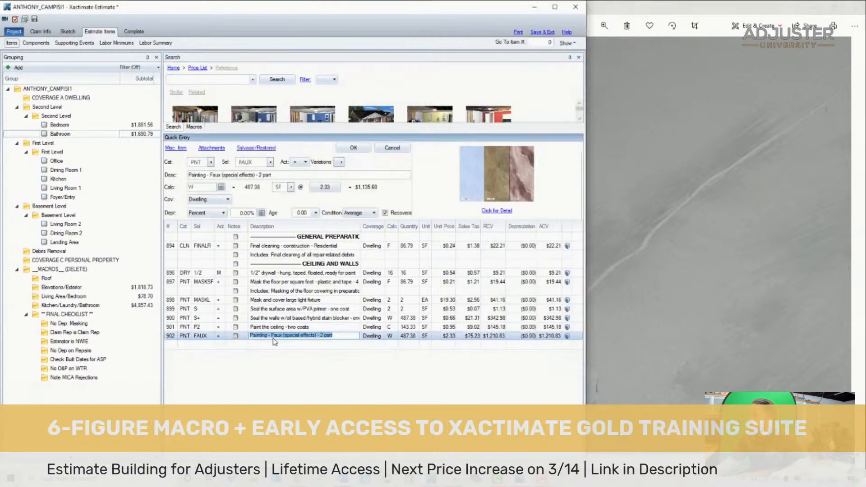
{"action": "left_click", "coordinate": [518, 180]}
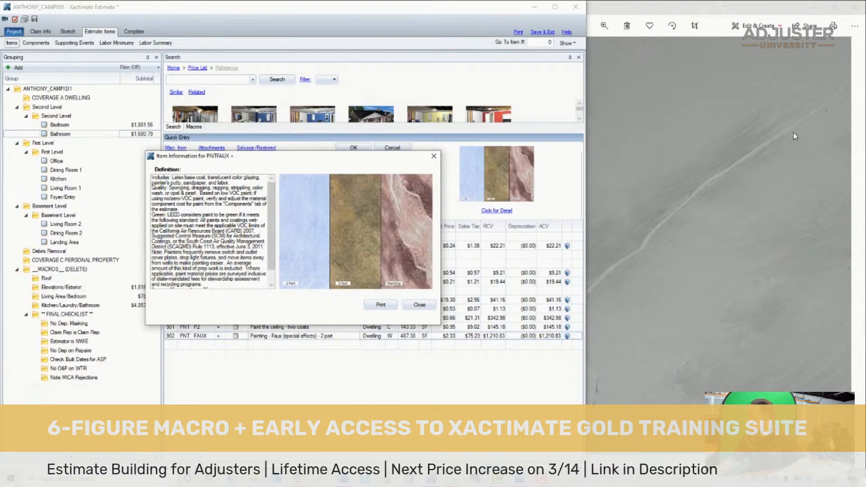
{"action": "left_click", "coordinate": [417, 305]}
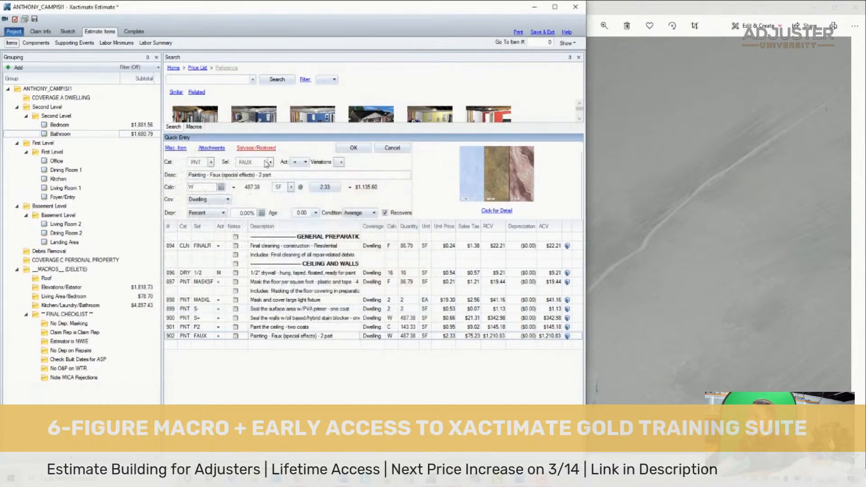
- Change the 2-part faux painting line to the marbling version, FAUX++
{"action": "left_click", "coordinate": [270, 163]}
{"action": "scroll", "coordinate": [387, 245], "scroll_direction": "down", "scroll_amount": 1}
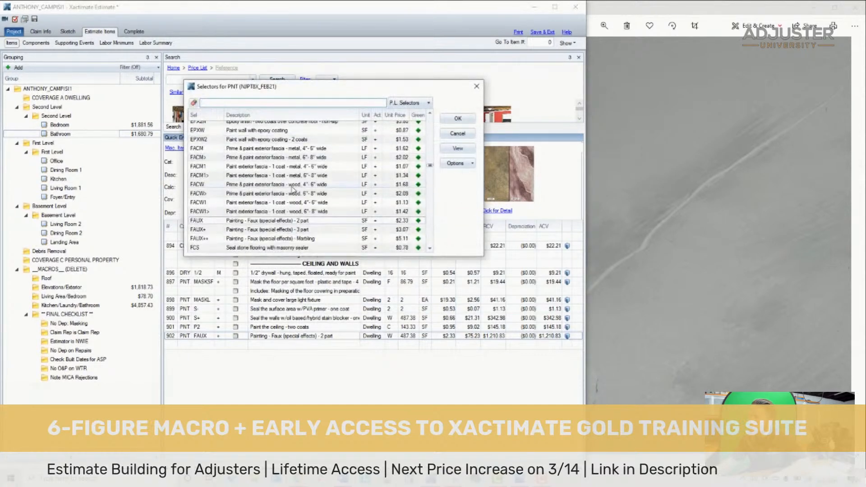
{"action": "left_click", "coordinate": [398, 240]}
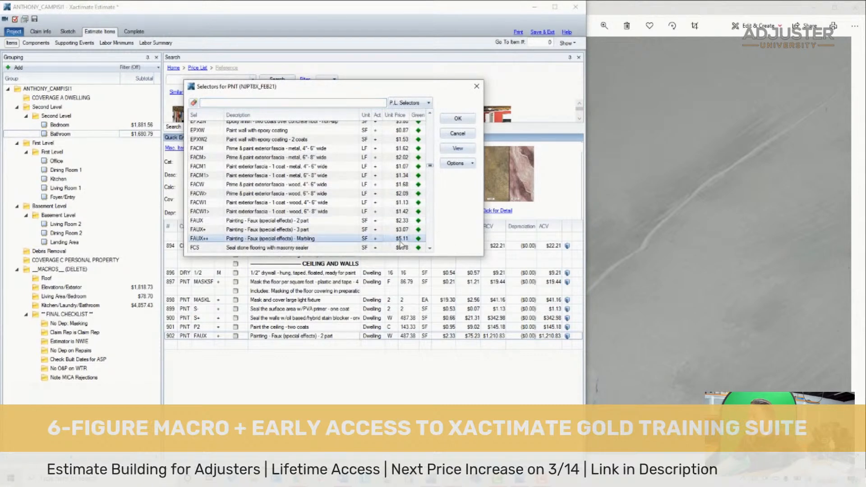
{"action": "double_click", "coordinate": [404, 240]}
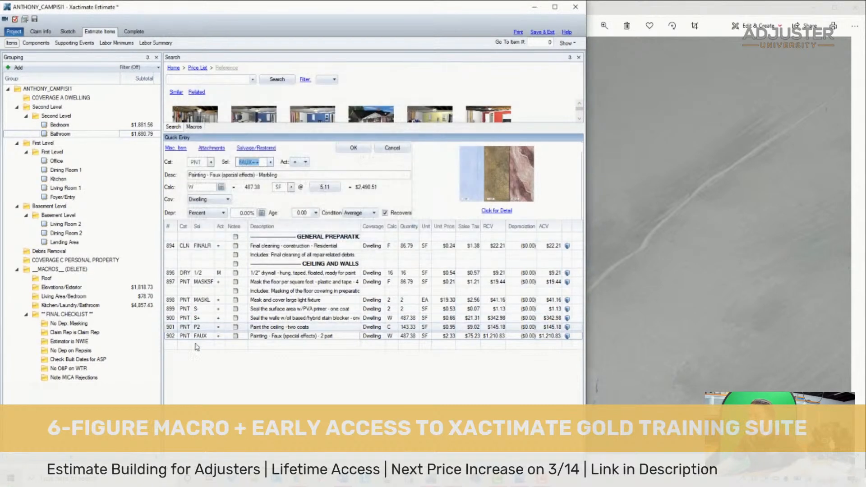
{"action": "left_click", "coordinate": [174, 337]}
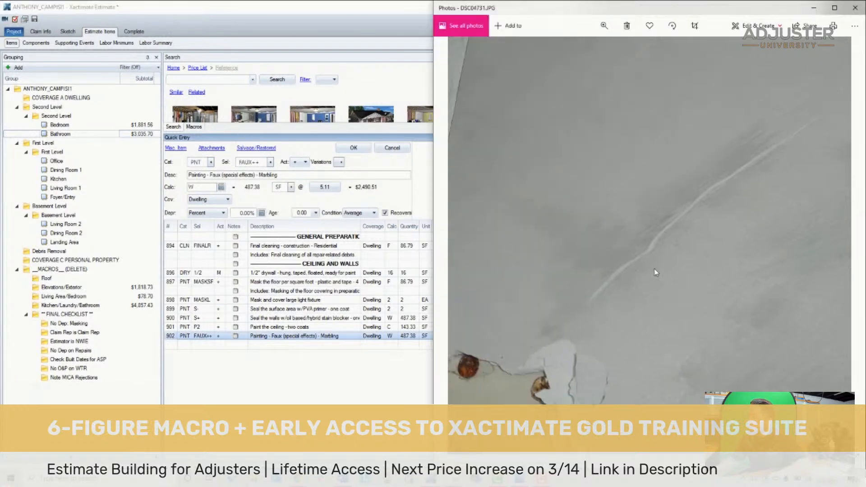
- Review the bathroom photos of the damaged window wall, tub and vanity against the ceiling and walls line items
{"action": "key", "text": "Left"}
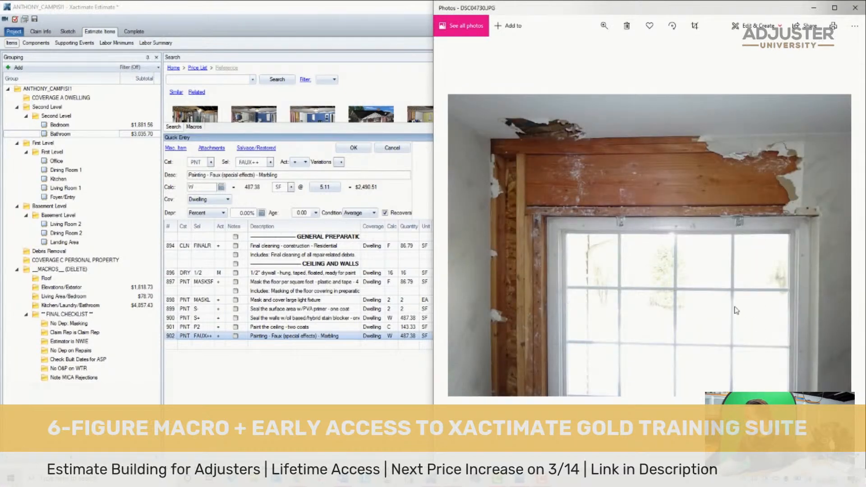
{"action": "left_click", "coordinate": [335, 395]}
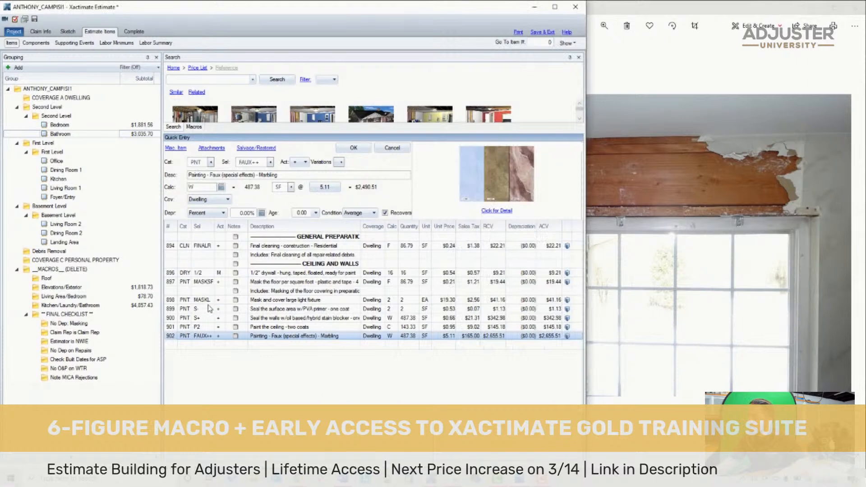
{"action": "left_click", "coordinate": [296, 262]}
{"action": "left_click", "coordinate": [631, 266]}
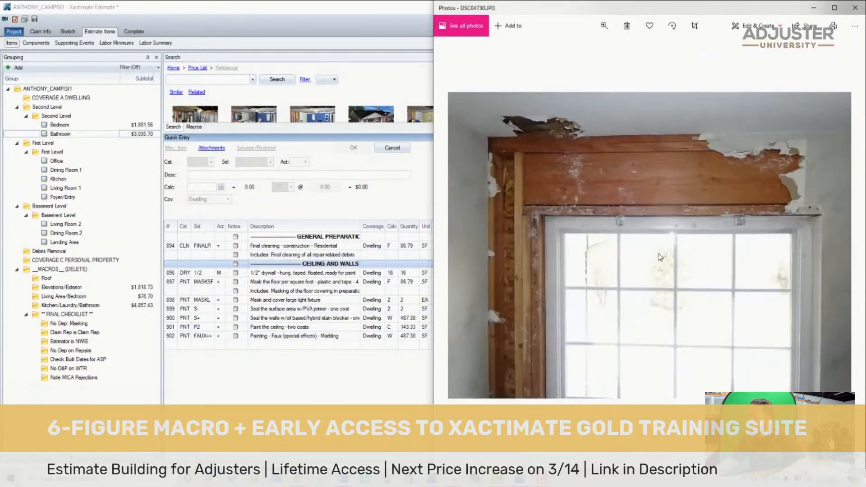
{"action": "key", "text": "Left"}
{"action": "key", "text": "Left"}
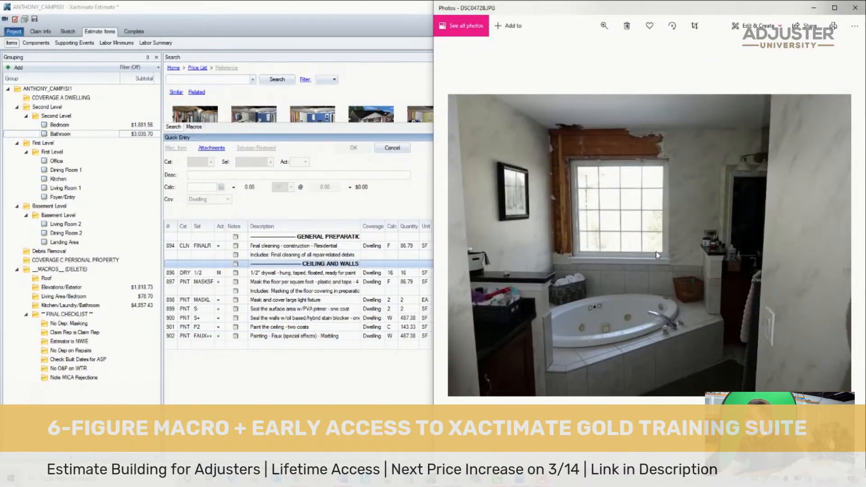
{"action": "key", "text": "Left"}
{"action": "key", "text": "Left"}
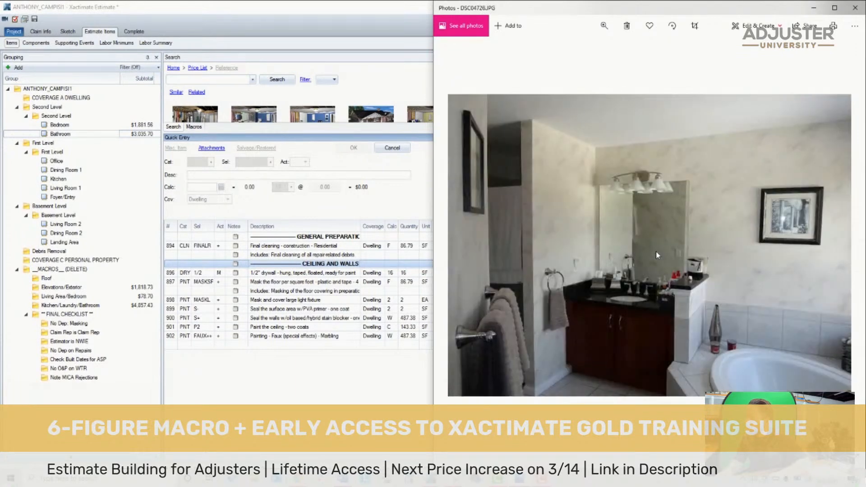
{"action": "key", "text": "Left"}
{"action": "key", "text": "Right"}
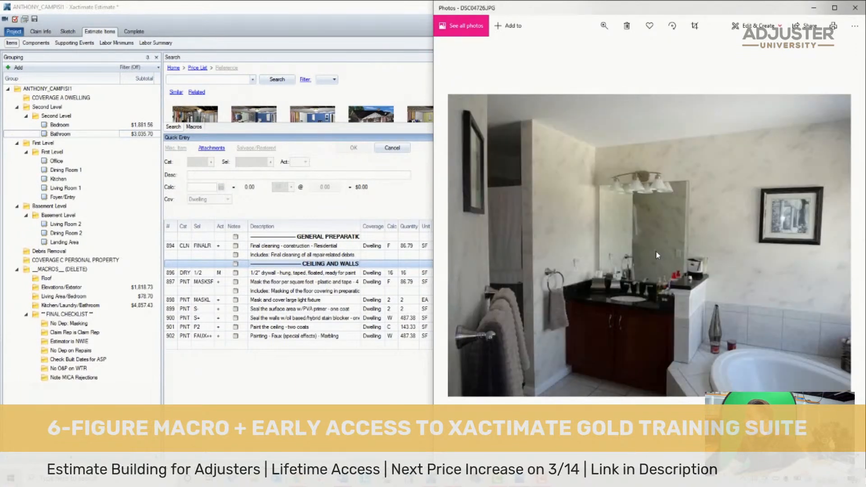
{"action": "scroll", "coordinate": [656, 250], "scroll_direction": "up", "scroll_amount": 5}
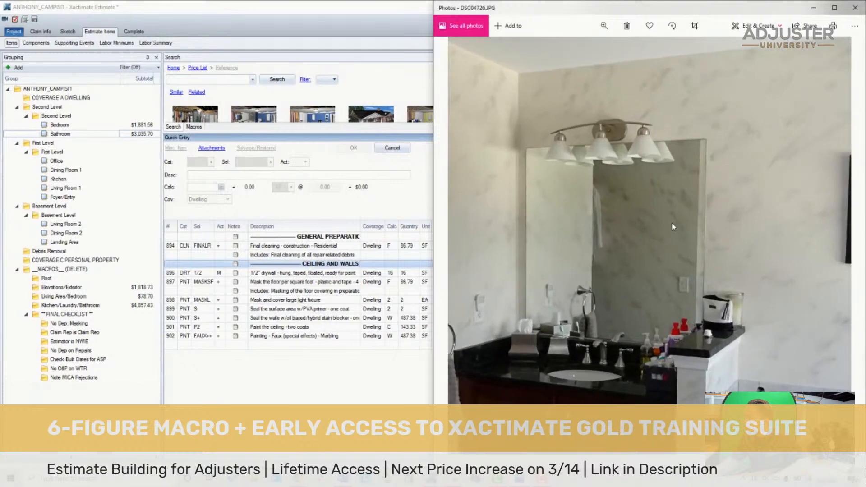
- Examine the vanity light fixture and mirror in the bathroom photo to see what must be detached for wall repairs
{"action": "scroll", "coordinate": [698, 211], "scroll_direction": "up", "scroll_amount": 3}
{"action": "scroll", "coordinate": [697, 207], "scroll_direction": "down", "scroll_amount": 4}
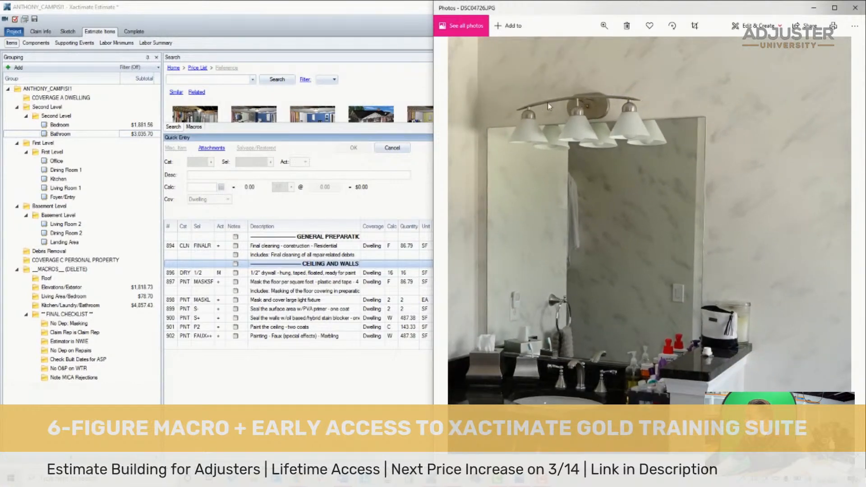
{"action": "scroll", "coordinate": [559, 106], "scroll_direction": "up", "scroll_amount": 2}
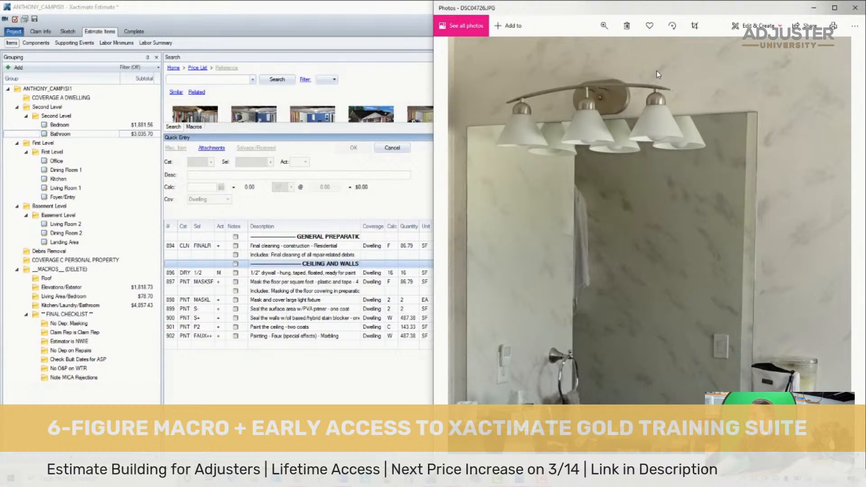
{"action": "left_click_drag", "start_coordinate": [765, 274], "coordinate": [759, 239]}
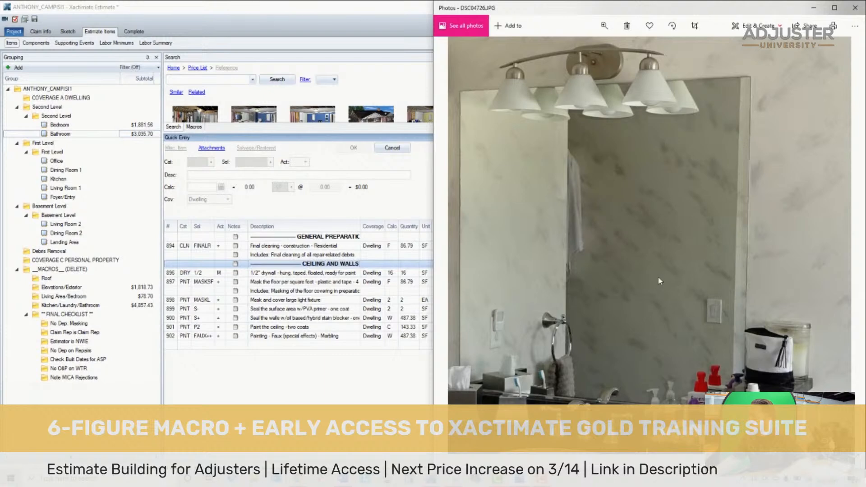
{"action": "scroll", "coordinate": [747, 193], "scroll_direction": "down", "scroll_amount": 5}
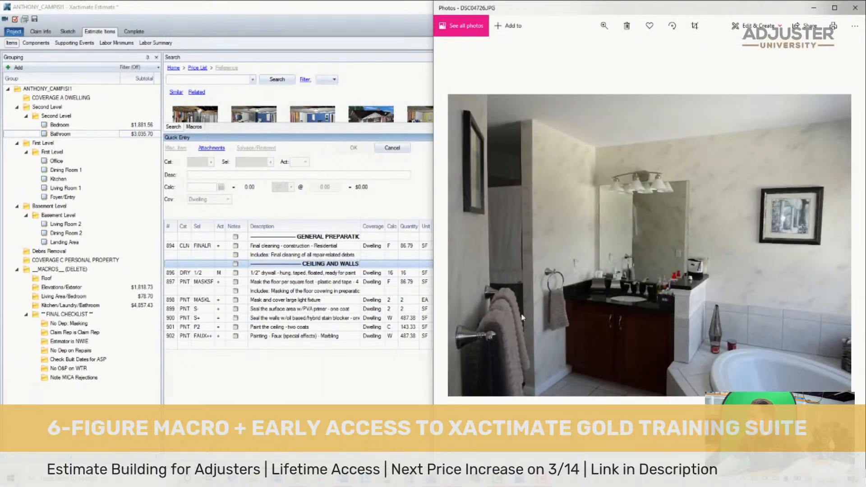
- Replace the Bathroom's mask and cover large light fixture line with a Light fixture - Detach & reset item
{"action": "left_click", "coordinate": [170, 328]}
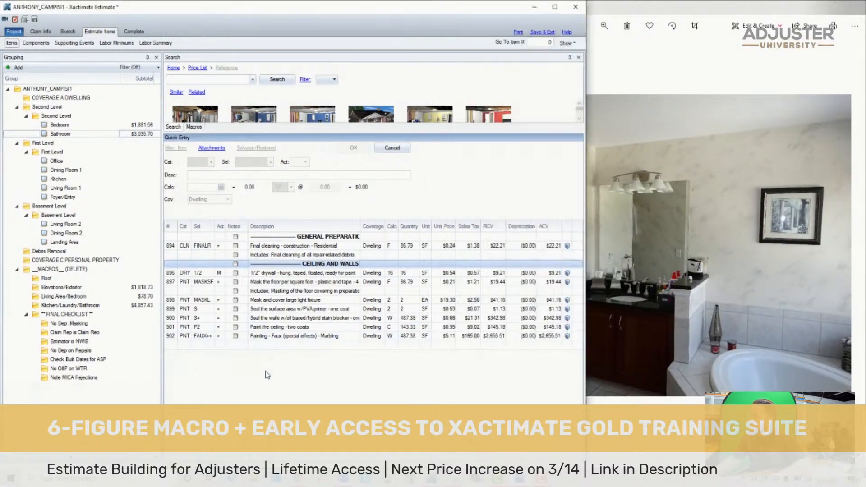
{"action": "left_click", "coordinate": [168, 300]}
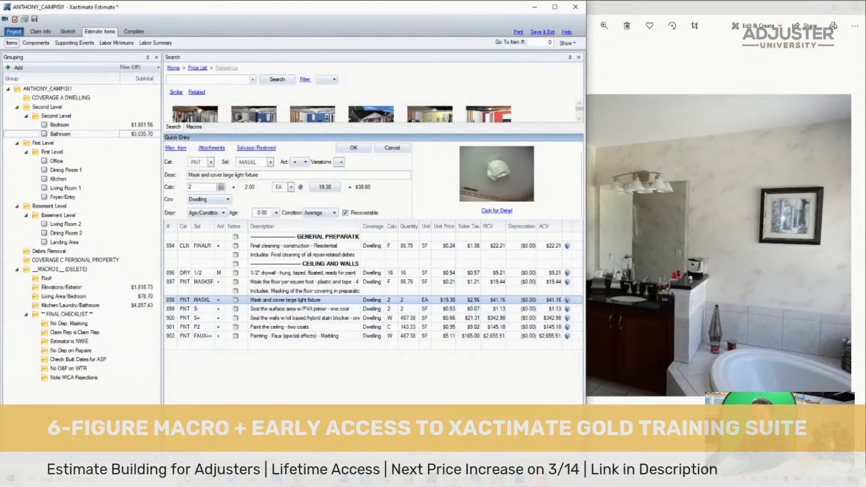
{"action": "key", "text": "Delete"}
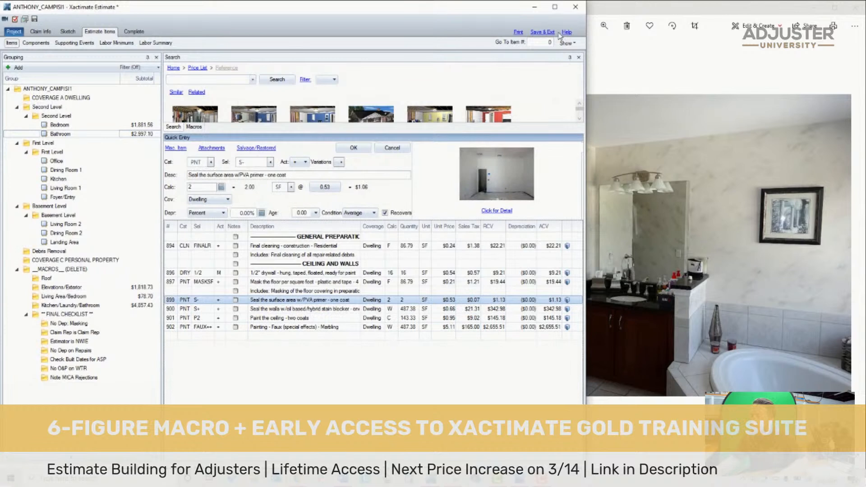
{"action": "left_click", "coordinate": [234, 80]}
{"action": "type", "text": "delach "}
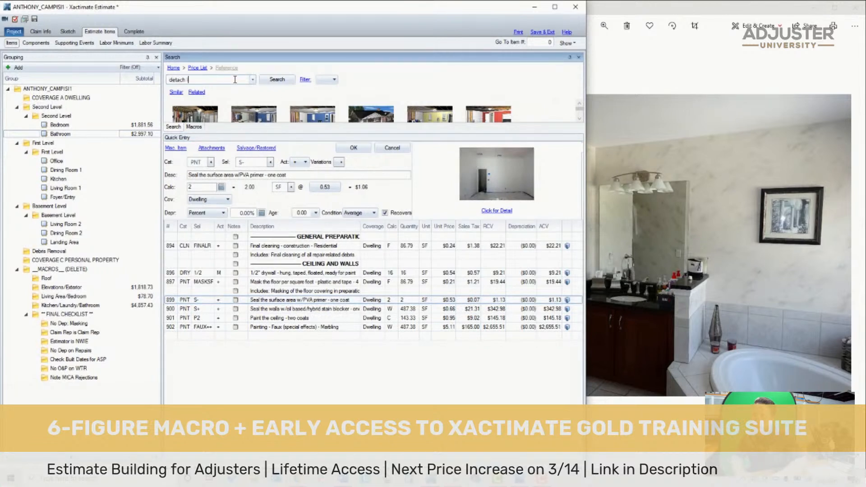
{"action": "type", "text": "light"}
{"action": "left_click", "coordinate": [237, 89]}
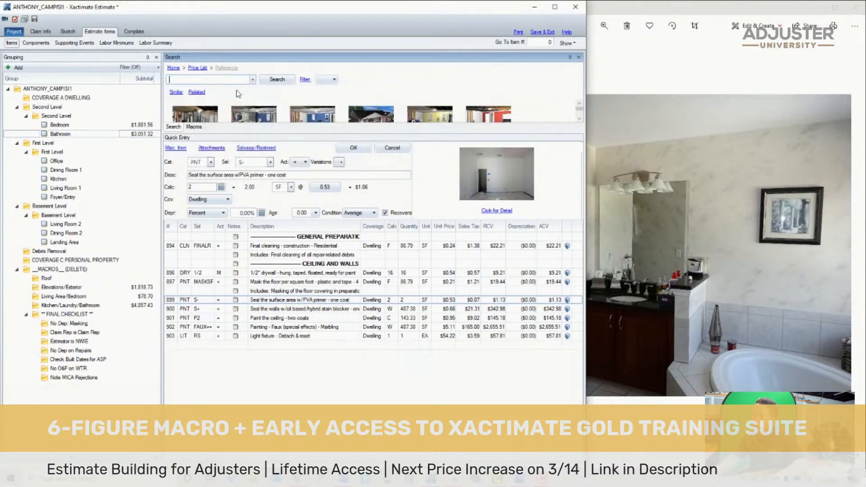
- Find and add the Bathroom mirror - Detach & reset item to the Bathroom
{"action": "type", "text": "detach bath"}
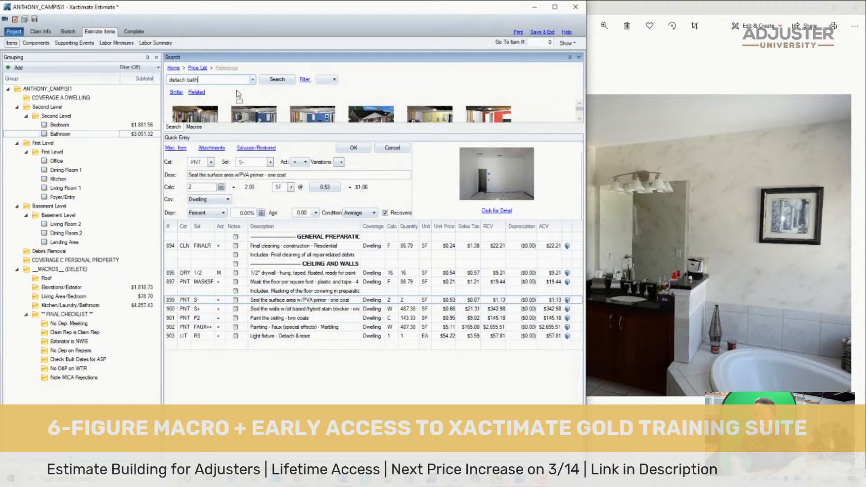
{"action": "type", "text": "room mir"}
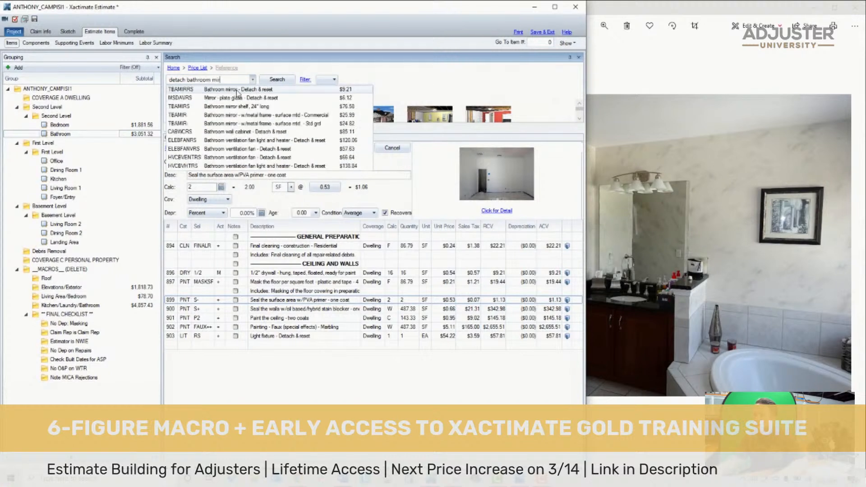
{"action": "left_click", "coordinate": [237, 90]}
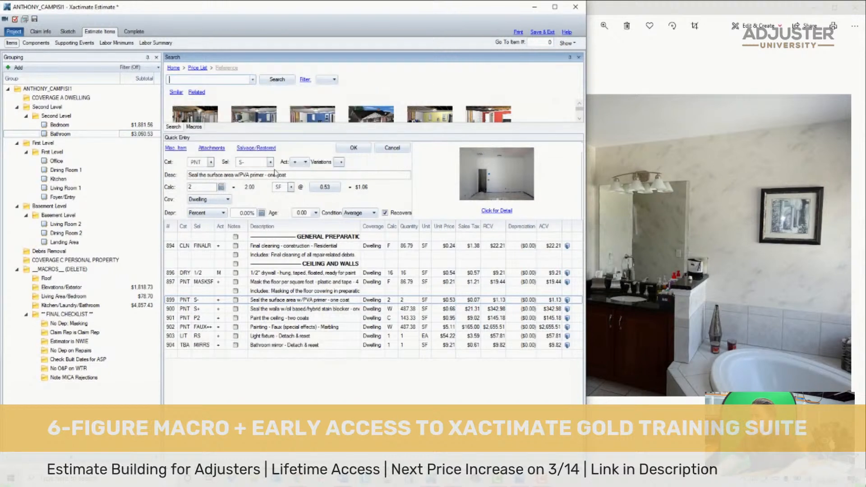
- Set the light fixture quantity to 2 and calculate the bathroom mirror area as 2*(3*4)
{"action": "left_click", "coordinate": [391, 338]}
{"action": "type", "text": "2"}
{"action": "key", "text": "Return"}
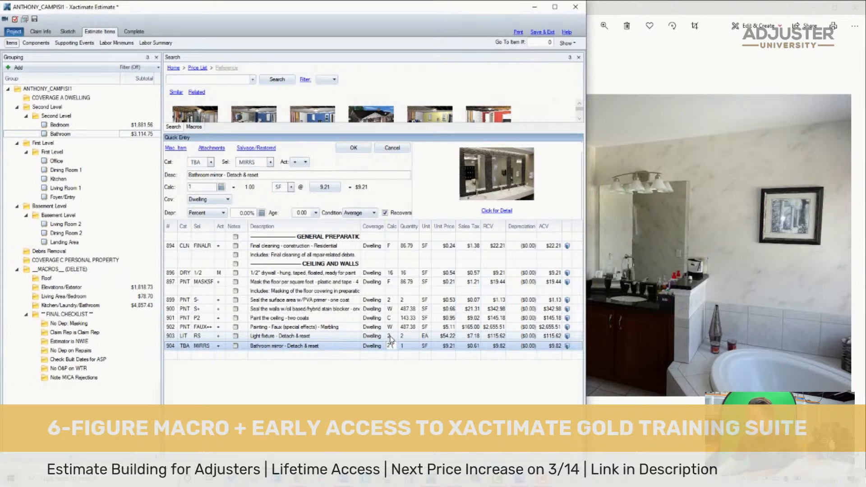
{"action": "type", "text": "*4)"}
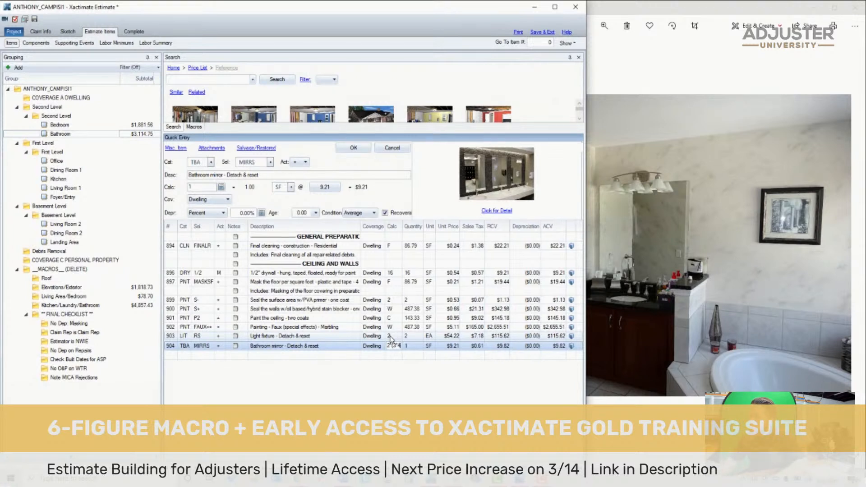
{"action": "key", "text": "Return"}
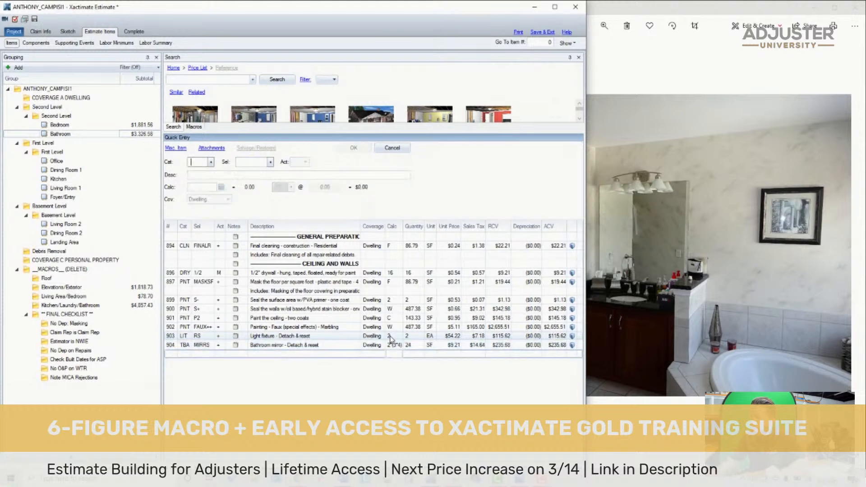
- Move the light fixture and mirror detach & reset lines up under the General Preparation heading
{"action": "left_click", "coordinate": [176, 336]}
{"action": "left_click", "coordinate": [175, 345], "text": "shift"}
{"action": "left_click_drag", "start_coordinate": [174, 345], "coordinate": [182, 244]}
- Insert the "Line items below reflect the costs associated to" preparation note above the Bathroom's light fixture line
{"action": "left_click", "coordinate": [79, 124]}
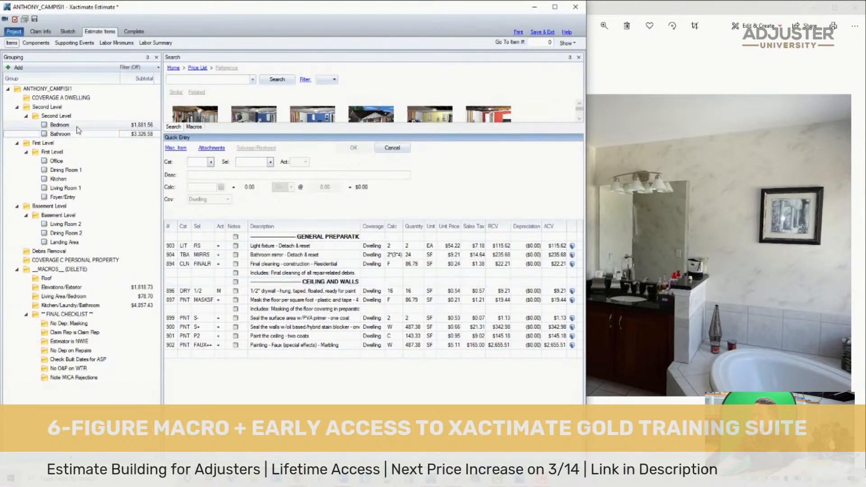
{"action": "key", "text": "Down"}
{"action": "left_click", "coordinate": [173, 246]}
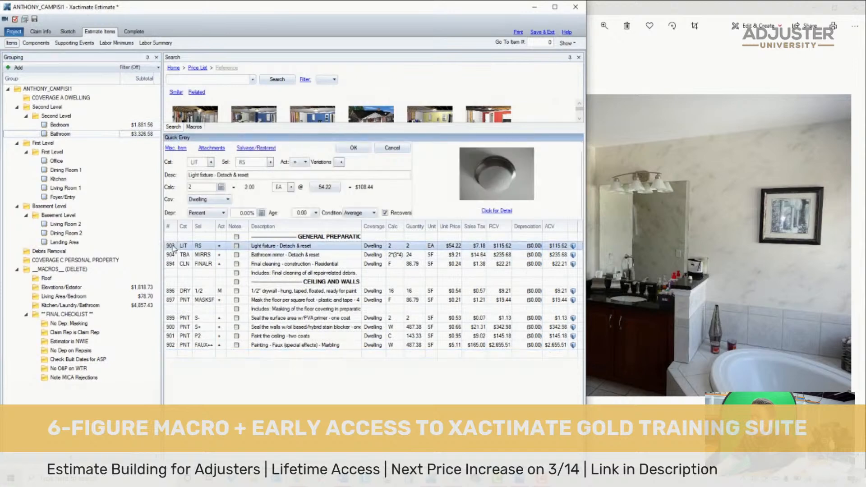
{"action": "key", "text": "ctrl+v"}
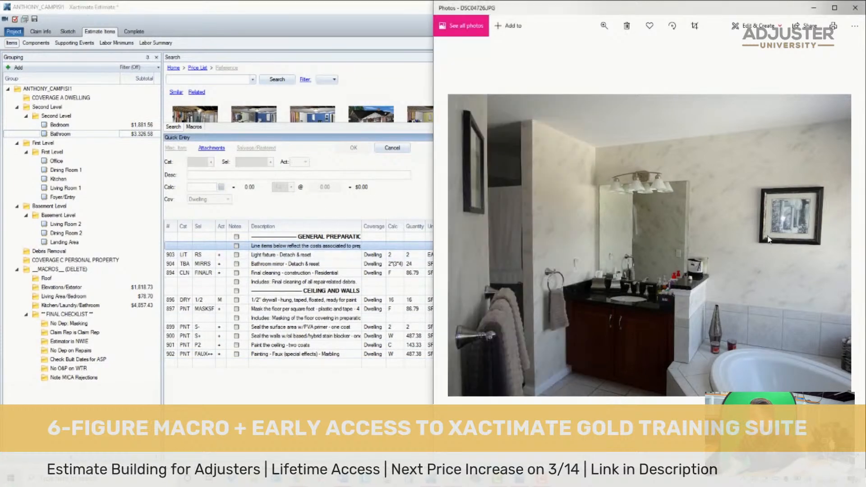
- Check the remaining bathroom photos, including the torn ceiling drywall, for anything missing from the Bathroom's line items
{"action": "key", "text": "Left"}
{"action": "key", "text": "Left"}
{"action": "key", "text": "Right"}
{"action": "key", "text": "Right"}
{"action": "key", "text": "Right"}
{"action": "key", "text": "Right"}
{"action": "key", "text": "Right"}
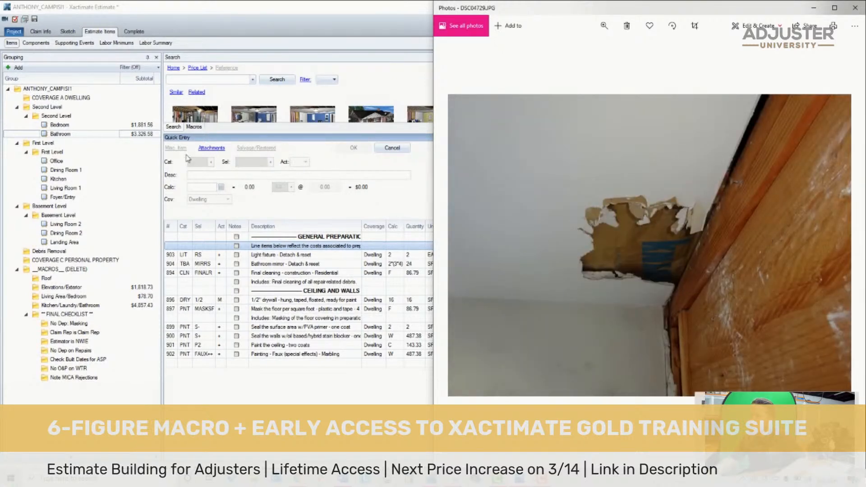
- Switch to the First Level group and look through the dining room photos for damage to the ceiling and crown molding
{"action": "left_click", "coordinate": [43, 143]}
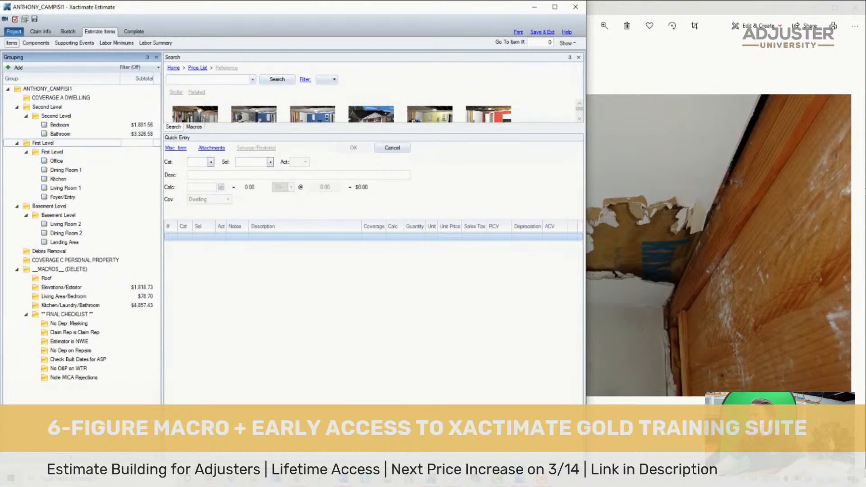
{"action": "left_click", "coordinate": [849, 245]}
{"action": "key", "text": "Right"}
{"action": "key", "text": "Right"}
{"action": "key", "text": "Right"}
{"action": "key", "text": "Right"}
{"action": "key", "text": "Right"}
{"action": "key", "text": "Right"}
{"action": "key", "text": "Right"}
{"action": "key", "text": "Right"}
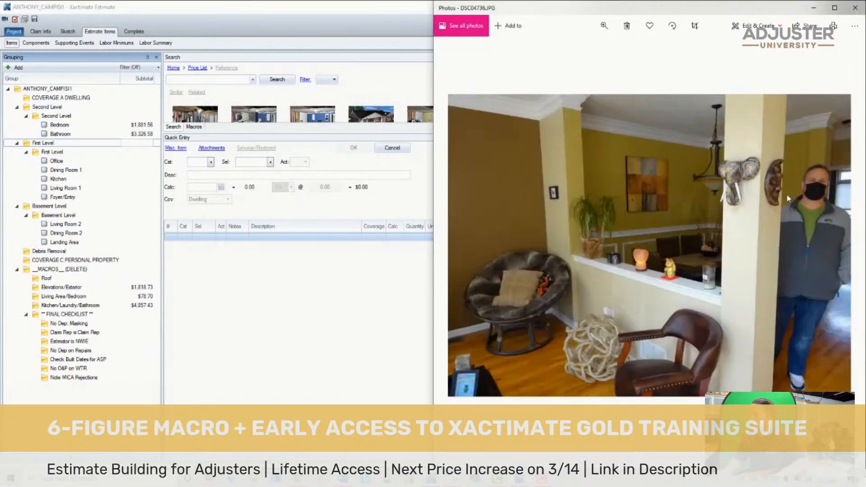
{"action": "key", "text": "Right"}
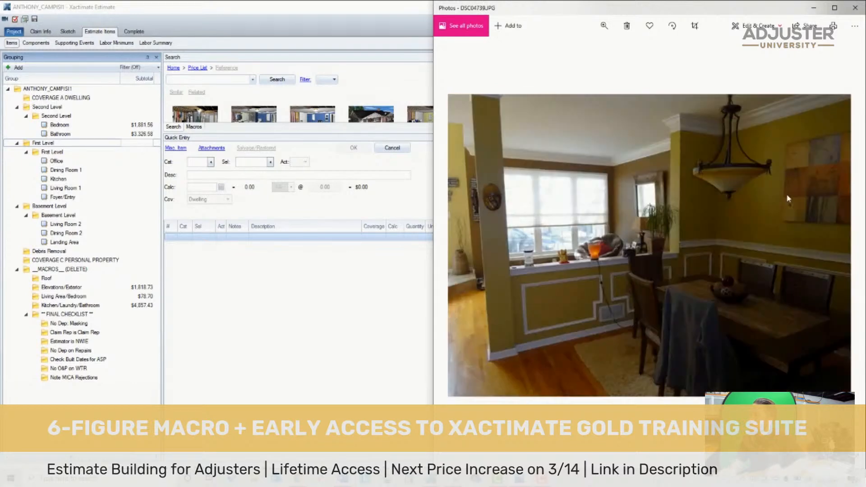
{"action": "key", "text": "Right"}
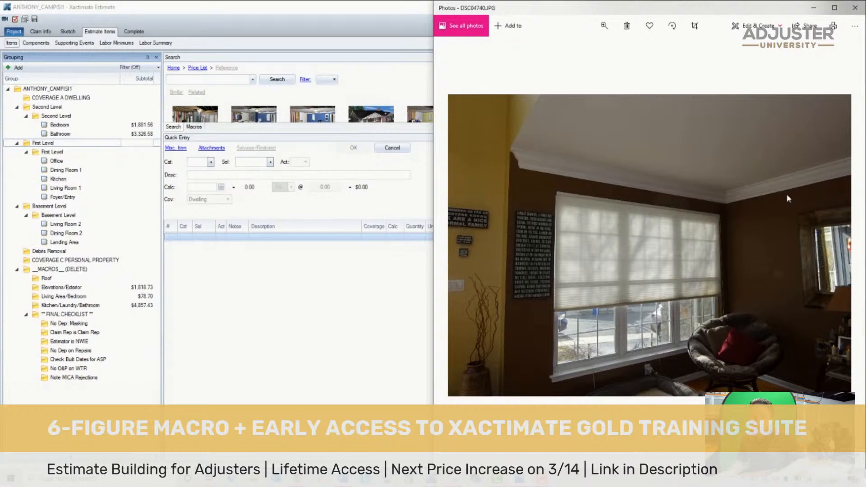
{"action": "key", "text": "Right"}
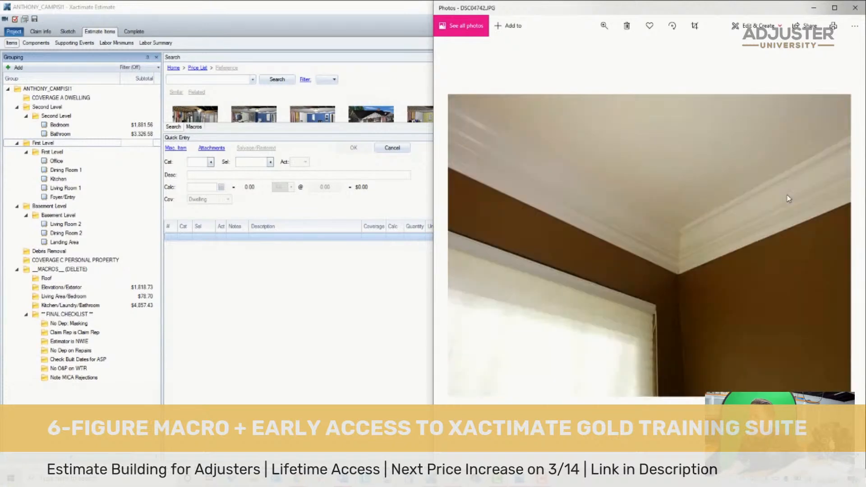
- Go back to the last bathroom photo and review the dining room's window wall and ceiling photos again
{"action": "key", "text": "Left"}
{"action": "key", "text": "Left"}
{"action": "key", "text": "Left"}
{"action": "key", "text": "Left"}
{"action": "key", "text": "Left"}
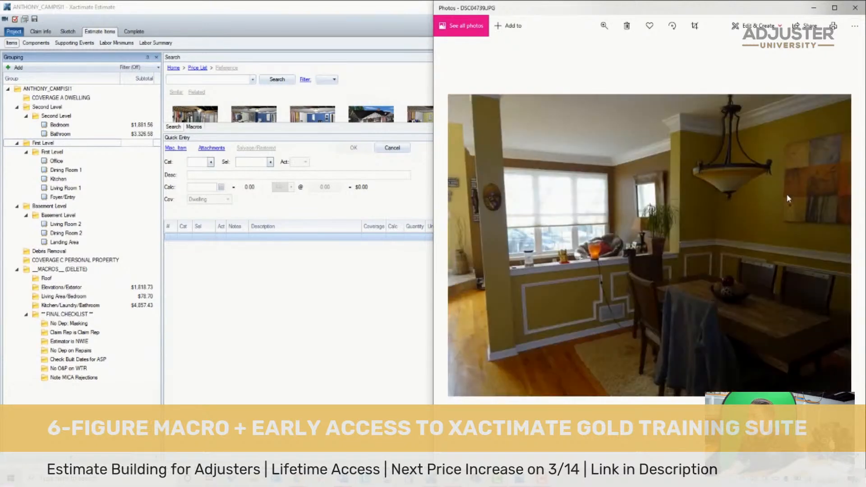
{"action": "key", "text": "Left"}
{"action": "key", "text": "Left"}
{"action": "key", "text": "Right"}
{"action": "key", "text": "Right"}
{"action": "key", "text": "Right"}
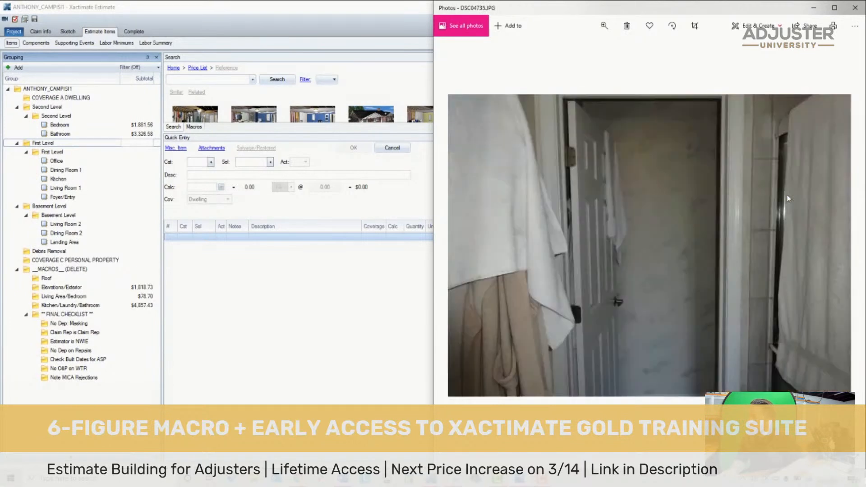
{"action": "key", "text": "Right"}
{"action": "key", "text": "Right"}
{"action": "key", "text": "Right"}
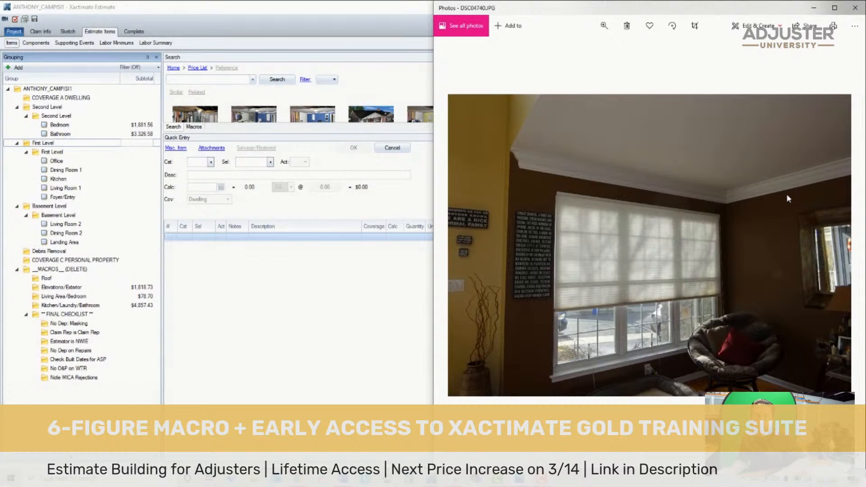
{"action": "key", "text": "Right"}
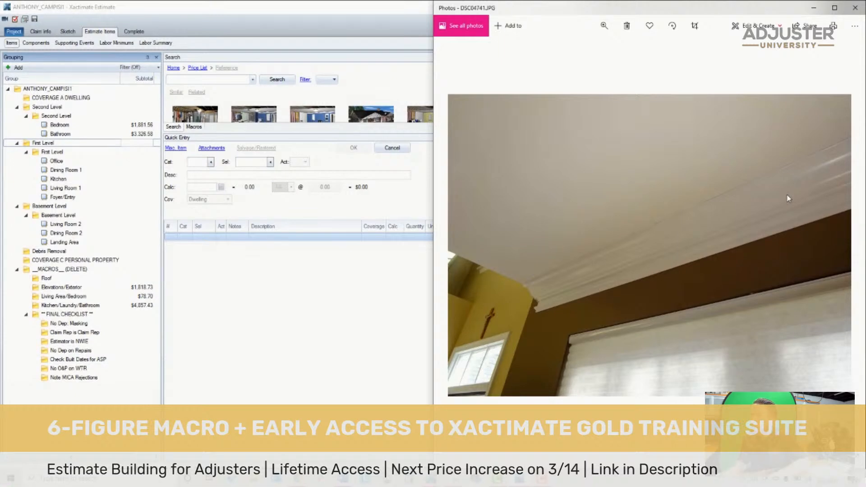
- Continue through the first-floor loss photos up to the office with the exercise equipment and exposed ceiling framing
{"action": "key", "text": "Right"}
{"action": "key", "text": "Right"}
{"action": "key", "text": "Right"}
{"action": "key", "text": "Right"}
{"action": "key", "text": "Right"}
{"action": "key", "text": "Right"}
{"action": "key", "text": "Right"}
{"action": "key", "text": "Right"}
{"action": "key", "text": "Right"}
{"action": "key", "text": "Right"}
{"action": "key", "text": "Right"}
{"action": "key", "text": "Right"}
{"action": "key", "text": "Right"}
{"action": "key", "text": "Right"}
{"action": "key", "text": "Right"}
{"action": "key", "text": "Right"}
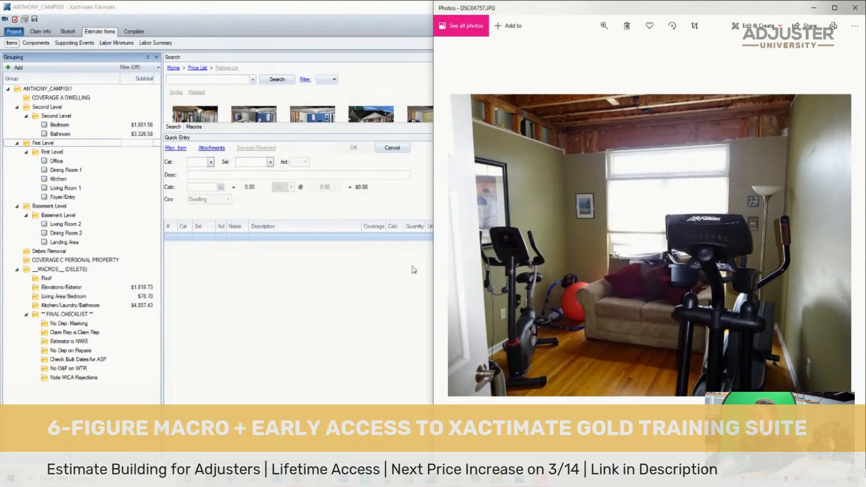
- Reorder the First Level rooms to match the digital images: Dining Room 1, Living Room 1, Kitchen, Office, Foyer/Entry, and save the estimate
{"action": "left_click", "coordinate": [70, 144]}
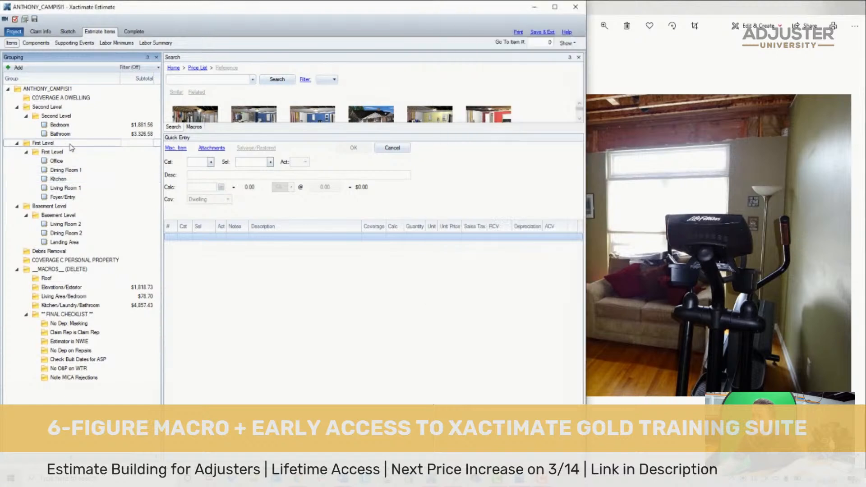
{"action": "left_click", "coordinate": [71, 152]}
{"action": "left_click", "coordinate": [73, 161]}
{"action": "mouse_move", "coordinate": [75, 173]}
{"action": "left_mouse_down"}
{"action": "mouse_move", "coordinate": [57, 156]}
{"action": "mouse_move", "coordinate": [63, 190]}
{"action": "mouse_move", "coordinate": [59, 169]}
{"action": "left_mouse_up"}
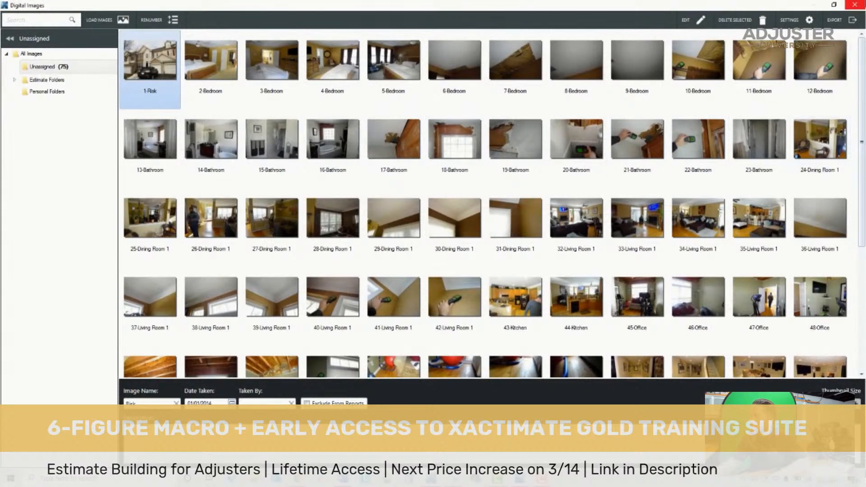
{"action": "left_click", "coordinate": [854, 5]}
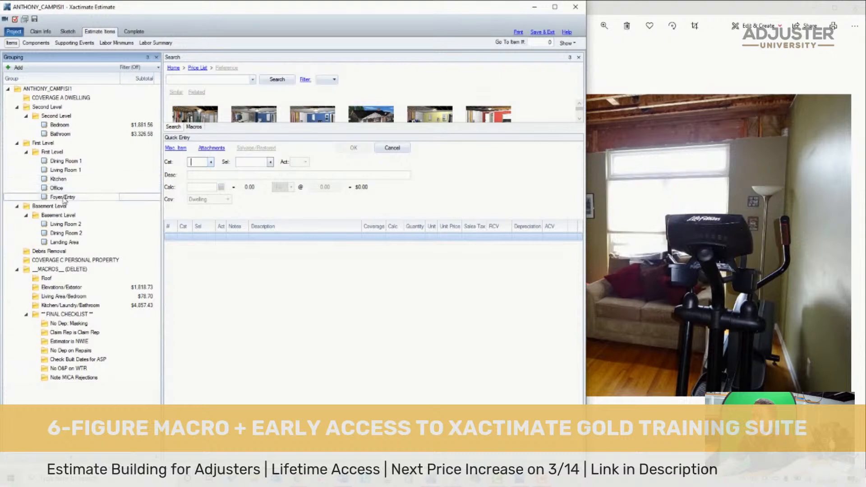
{"action": "left_click", "coordinate": [52, 199]}
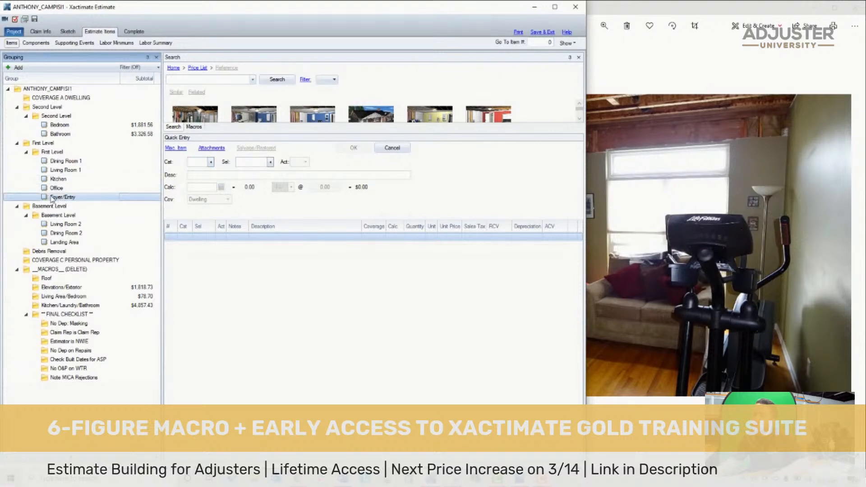
{"action": "left_click_drag", "start_coordinate": [62, 183], "coordinate": [59, 200]}
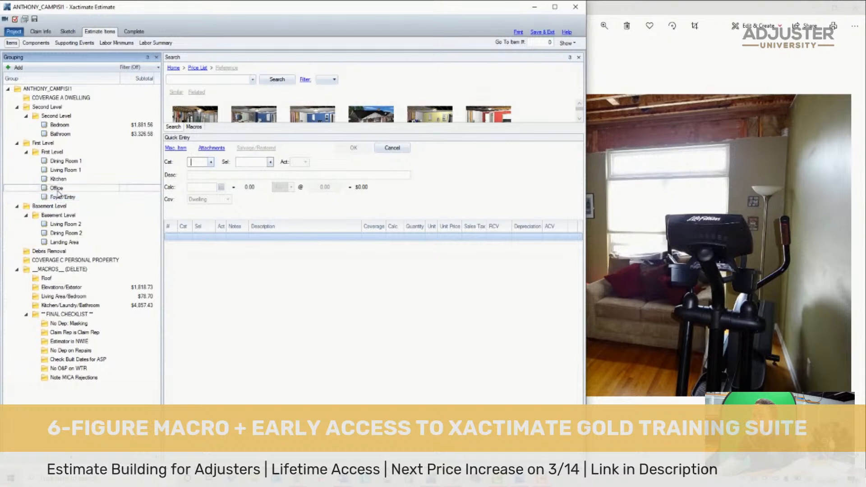
{"action": "left_click", "coordinate": [34, 21]}
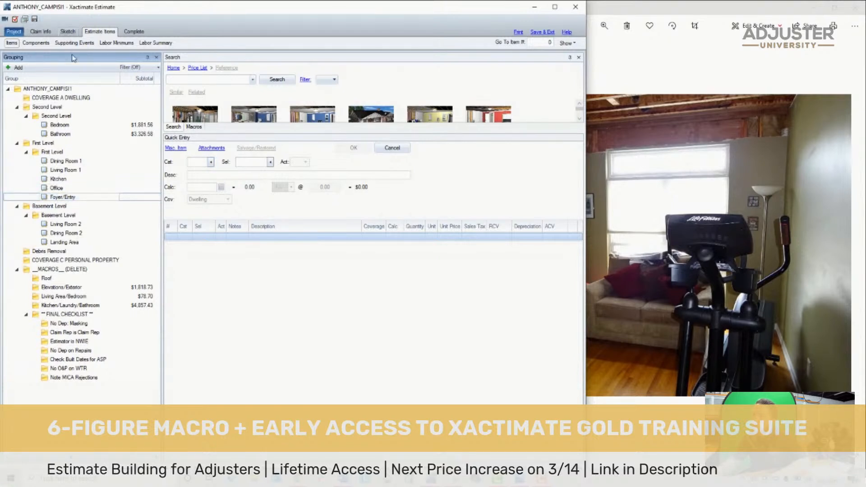
- Move Landing Area above Living Room 2 so it comes first among the Basement Level rooms
{"action": "left_click", "coordinate": [56, 197]}
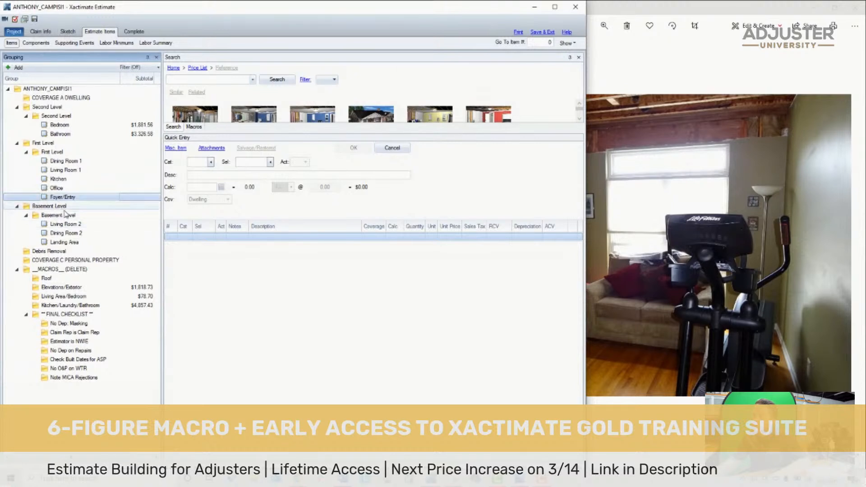
{"action": "left_click_drag", "start_coordinate": [64, 242], "coordinate": [59, 220]}
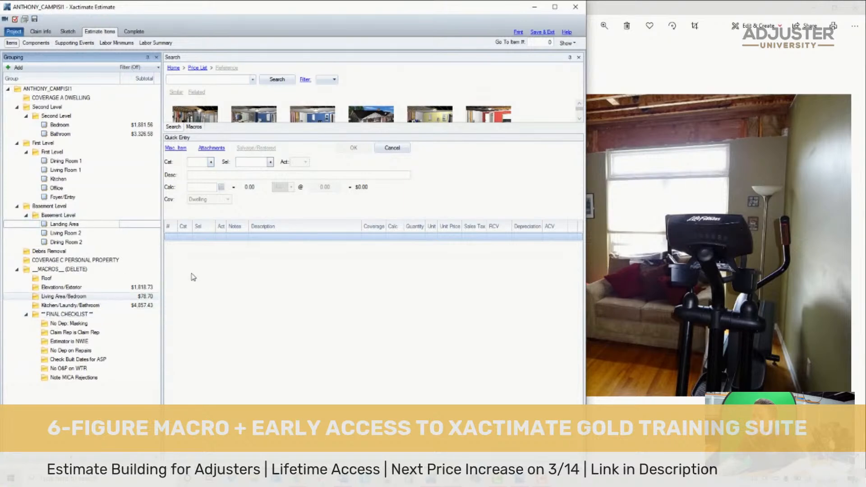
- Copy all line items from the Living Area/Bedroom macro group into the first-level Office
{"action": "left_click", "coordinate": [174, 270]}
{"action": "key", "text": "ctrl+a"}
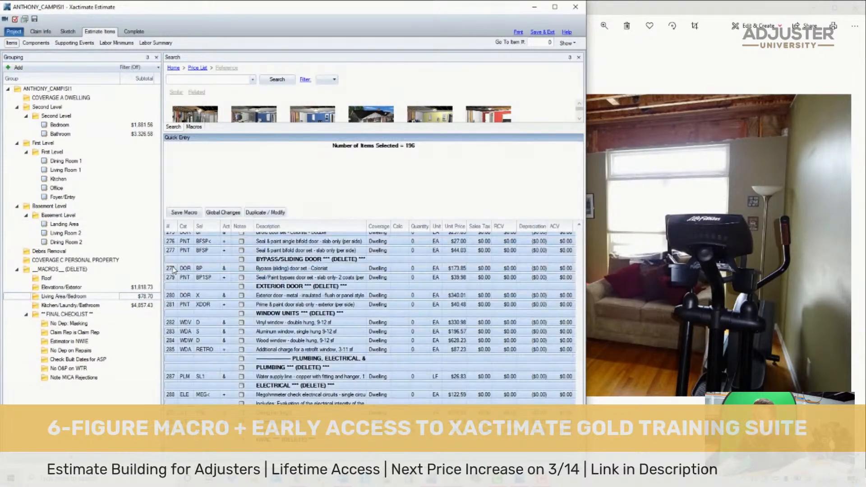
{"action": "left_click", "coordinate": [58, 187]}
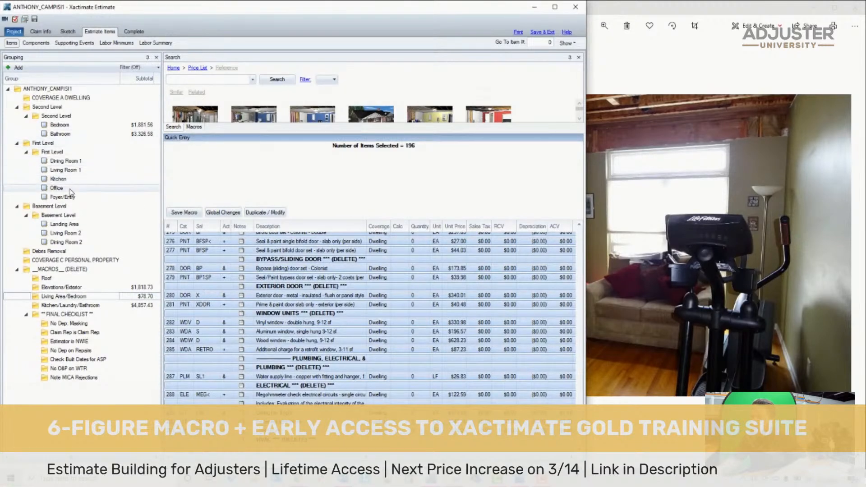
{"action": "key", "text": "ctrl+v"}
- Set the Office's contents move-out line to 1 and delete the lines from the When Painting heading through the Final Cleaning heading
{"action": "left_click", "coordinate": [693, 203]}
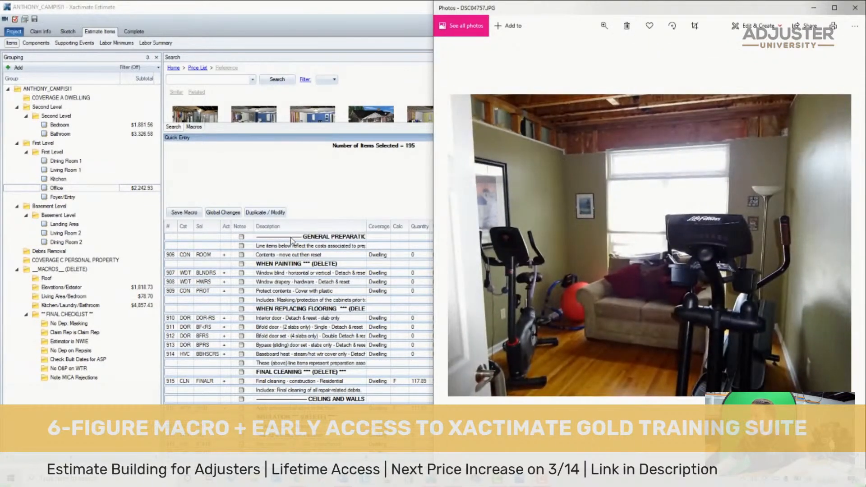
{"action": "left_click", "coordinate": [290, 238]}
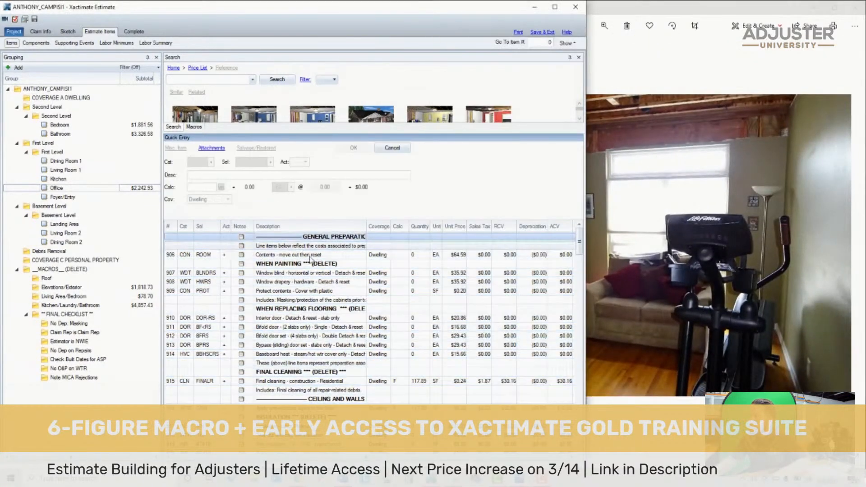
{"action": "left_click", "coordinate": [327, 272]}
{"action": "left_click", "coordinate": [399, 255]}
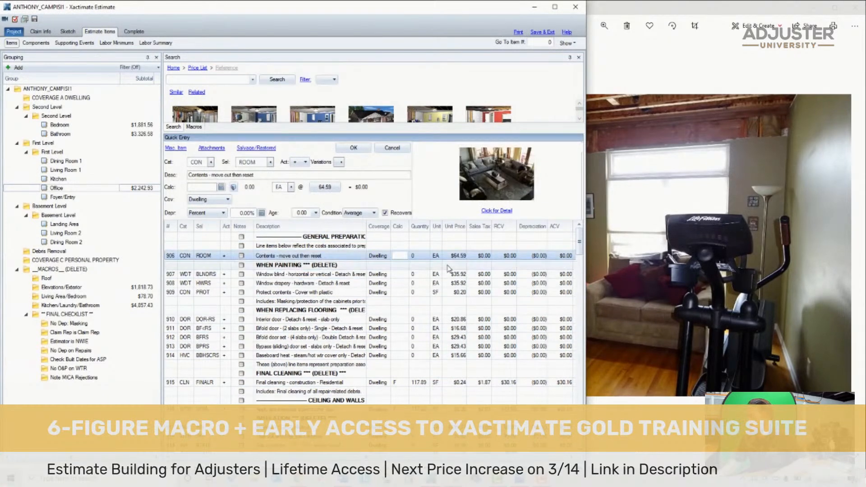
{"action": "type", "text": "1"}
{"action": "key", "text": "Return"}
{"action": "left_click", "coordinate": [276, 373], "text": "shift"}
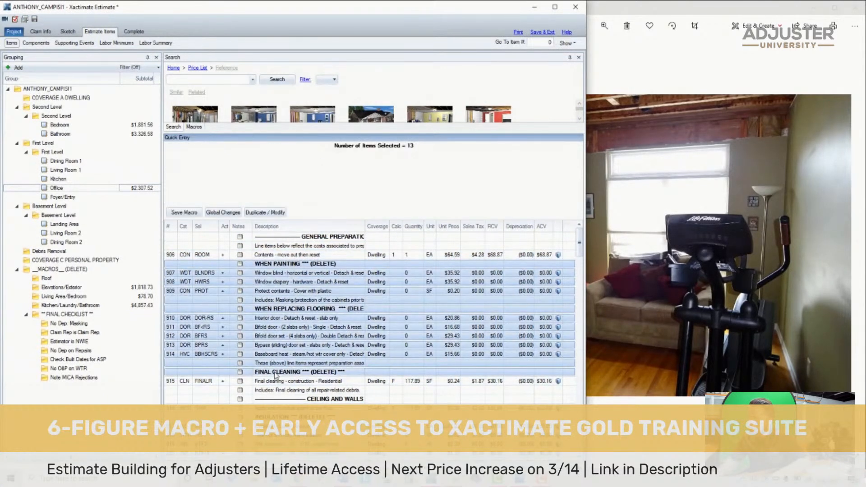
{"action": "key", "text": "Delete"}
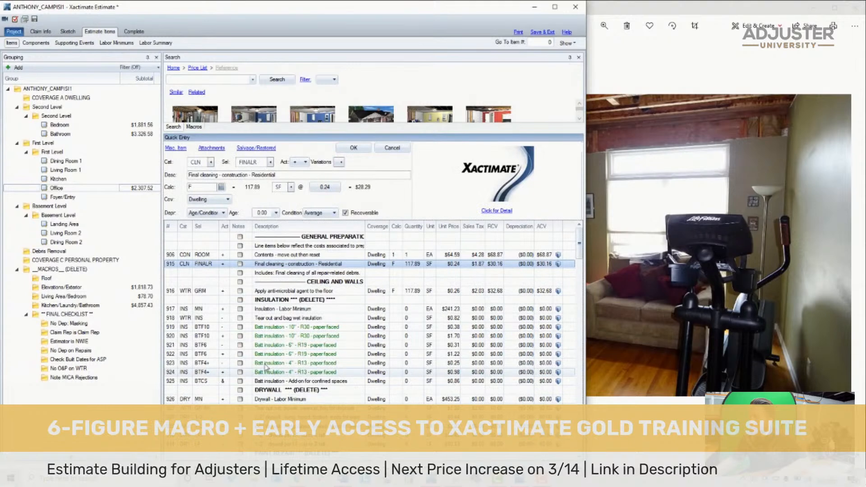
- Delete the Office's lines from the ceiling-and-wall anti-microbial application through insulation, drywall labor minimum and 1/2" drywall removal
{"action": "left_click", "coordinate": [259, 285]}
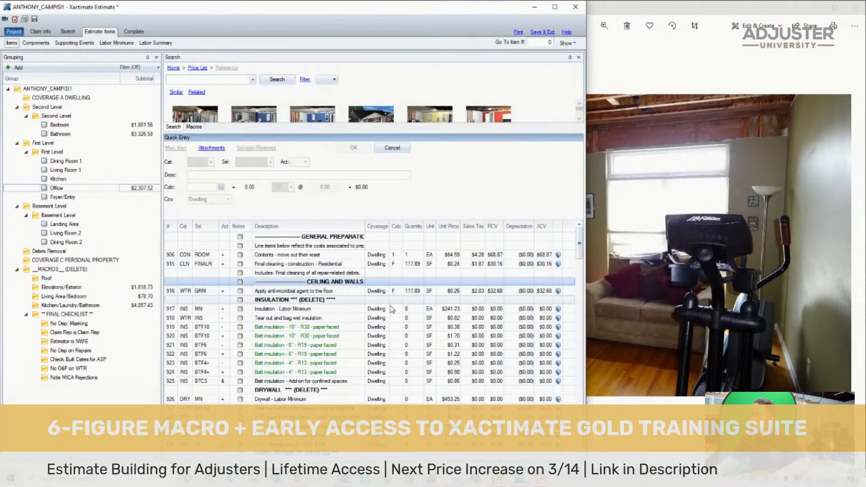
{"action": "left_click", "coordinate": [176, 292]}
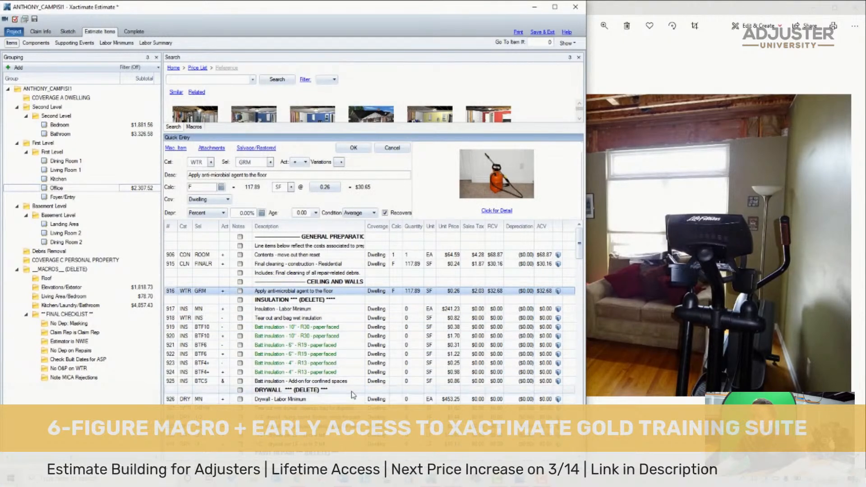
{"action": "left_click", "coordinate": [352, 392], "text": "shift"}
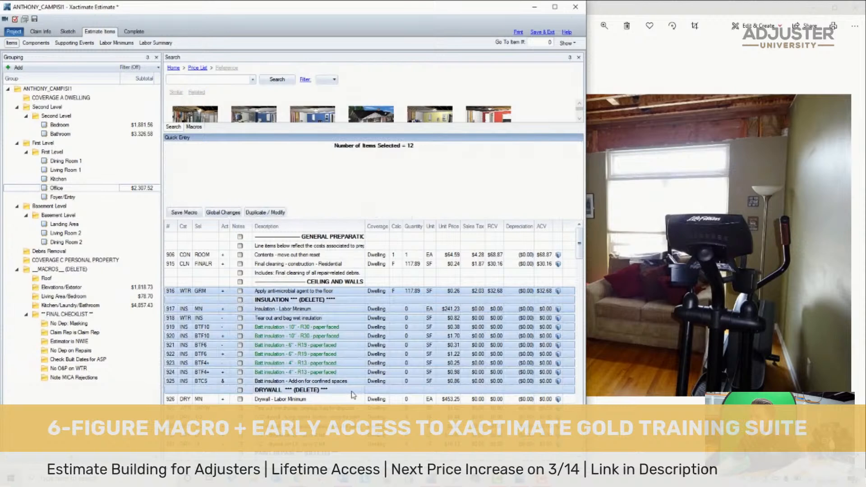
{"action": "left_click", "coordinate": [353, 408], "text": "shift"}
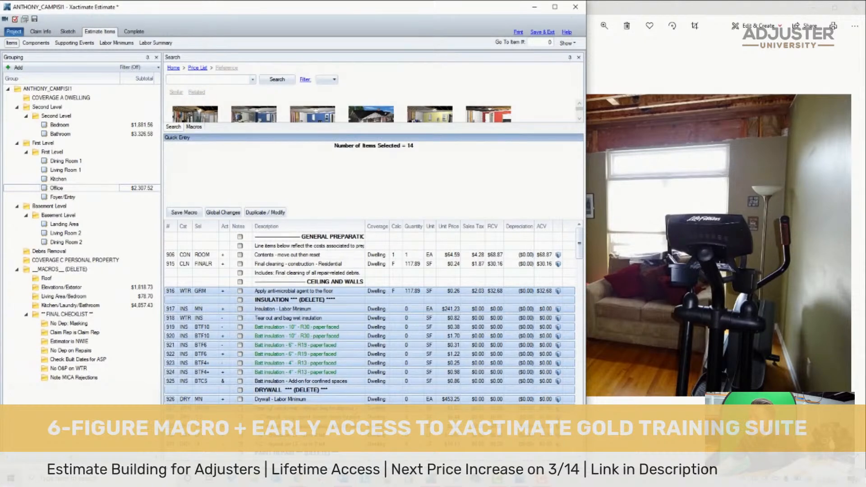
{"action": "key", "text": "Delete"}
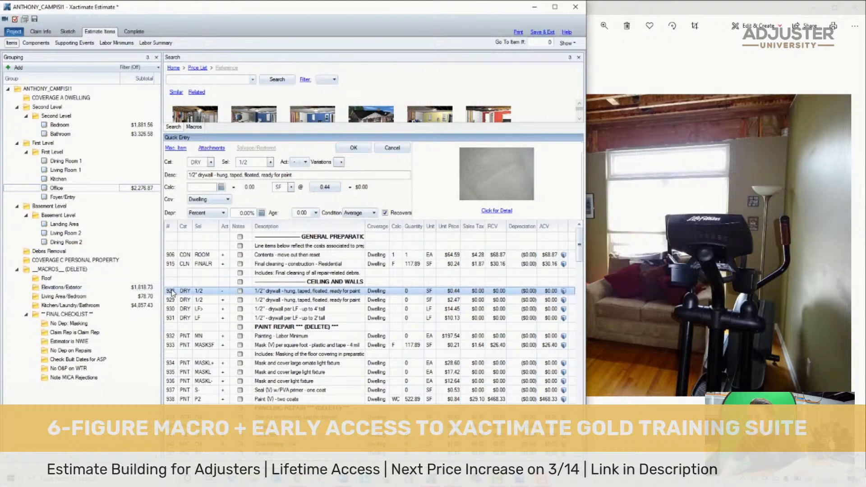
{"action": "key", "text": "Delete"}
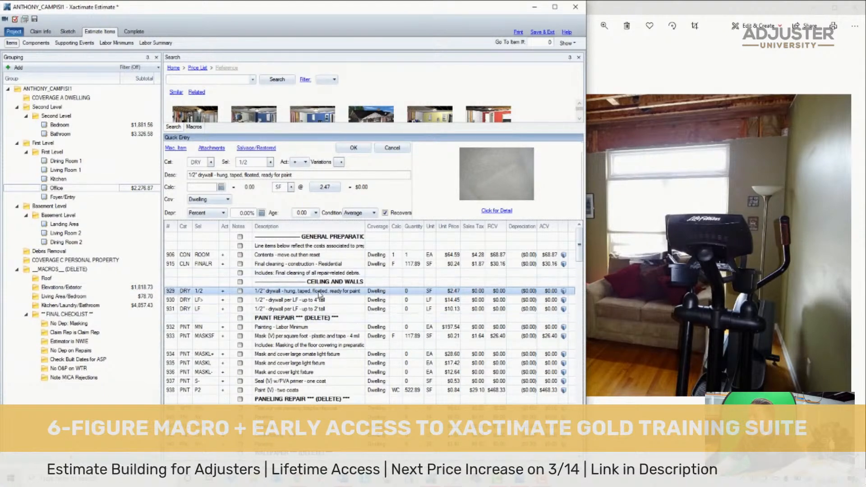
- Calculate the 1/2" drywall line as C+(PC/2) and delete the per-LF drywall lines, Paint Repair heading and painting labor minimum
{"action": "left_click", "coordinate": [398, 293]}
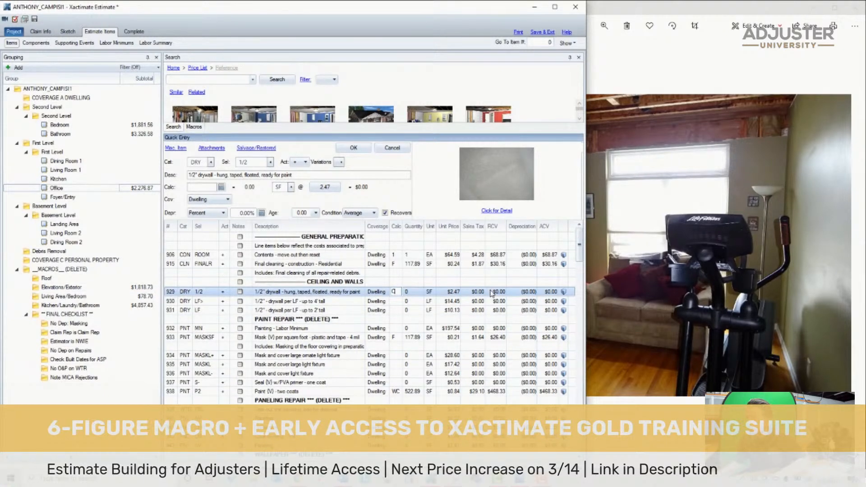
{"action": "type", "text": "C+("}
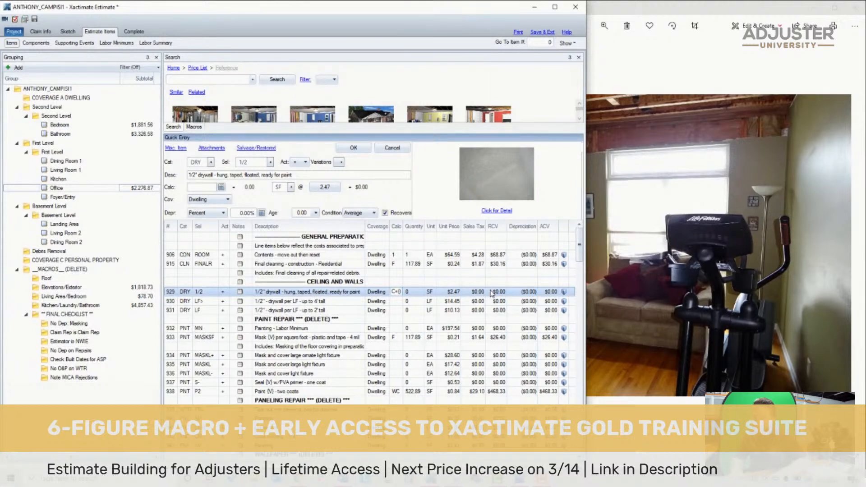
{"action": "type", "text": "PC/2"}
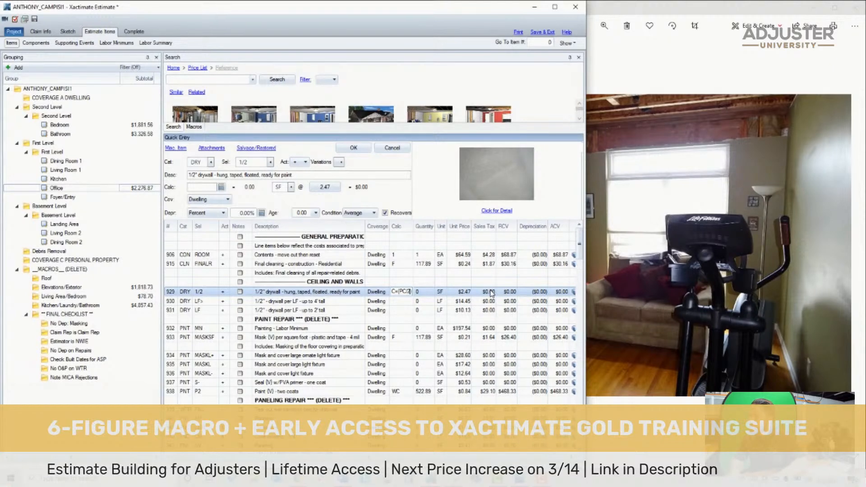
{"action": "type", "text": ")"}
{"action": "key", "text": "Return"}
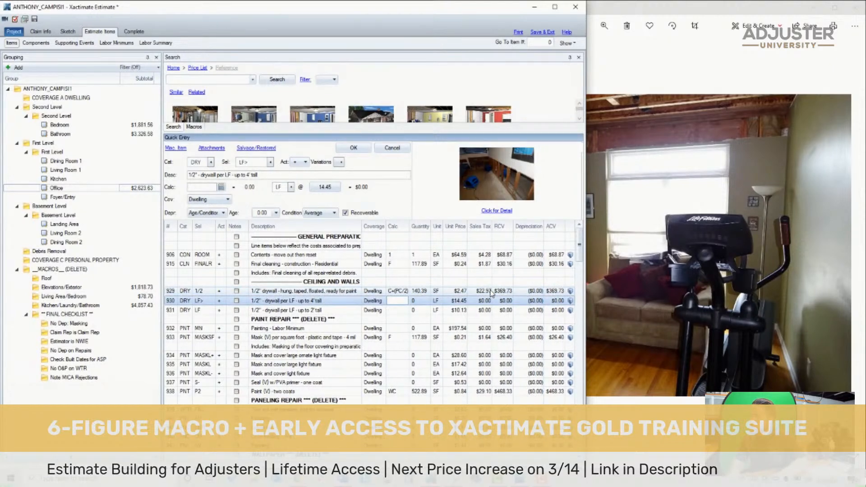
{"action": "left_click", "coordinate": [301, 330], "text": "shift"}
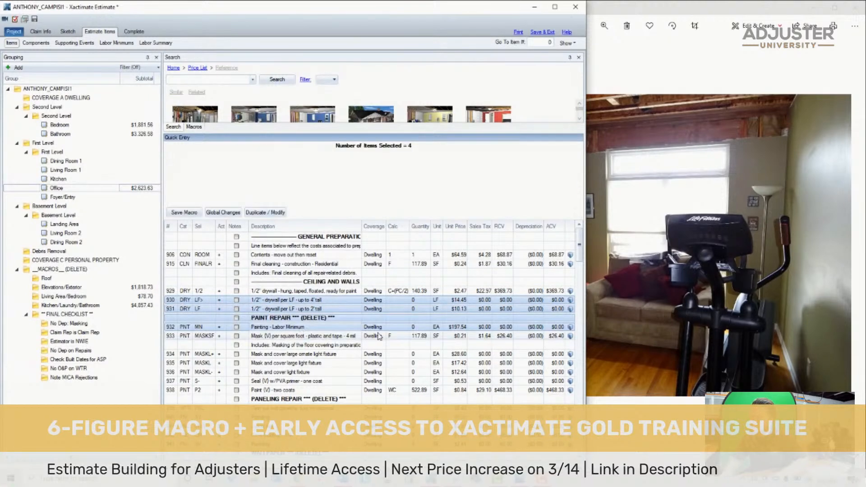
{"action": "key", "text": "Delete"}
- Check the office ceiling photos for light fixtures and delete the three lines for masking and covering light fixtures
{"action": "left_click", "coordinate": [178, 319]}
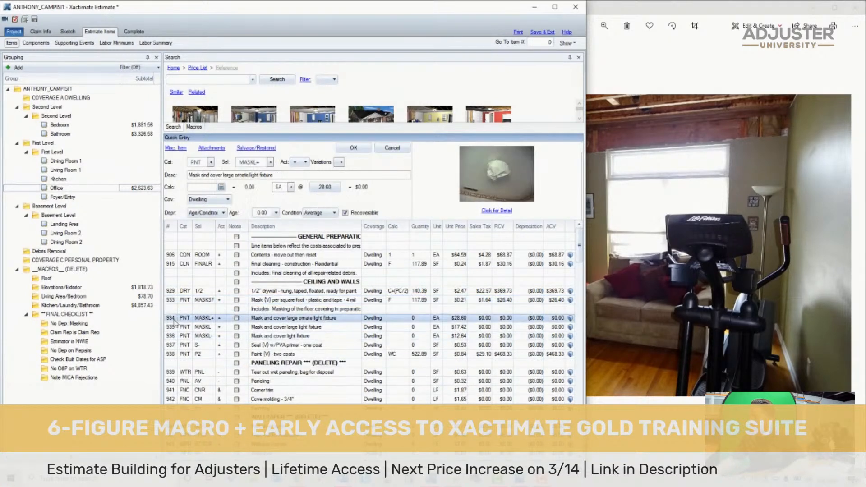
{"action": "left_click", "coordinate": [712, 218]}
{"action": "key", "text": "Right"}
{"action": "key", "text": "Right"}
{"action": "key", "text": "Right"}
{"action": "key", "text": "Right"}
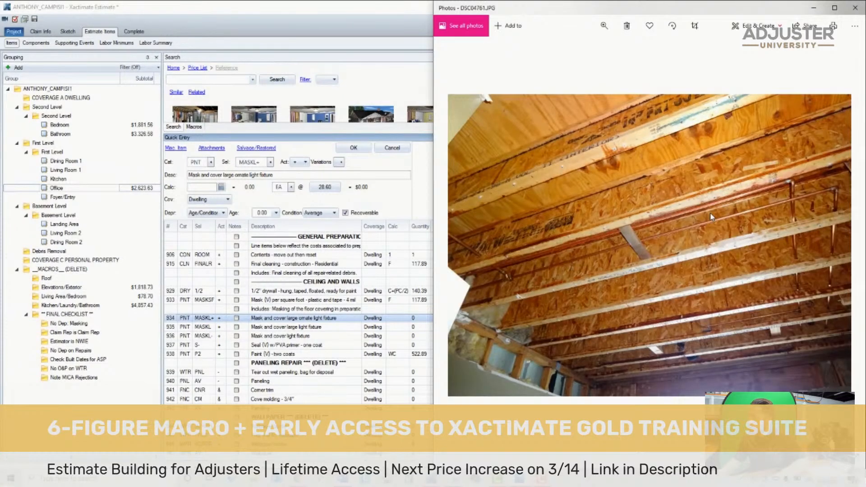
{"action": "left_click", "coordinate": [179, 318]}
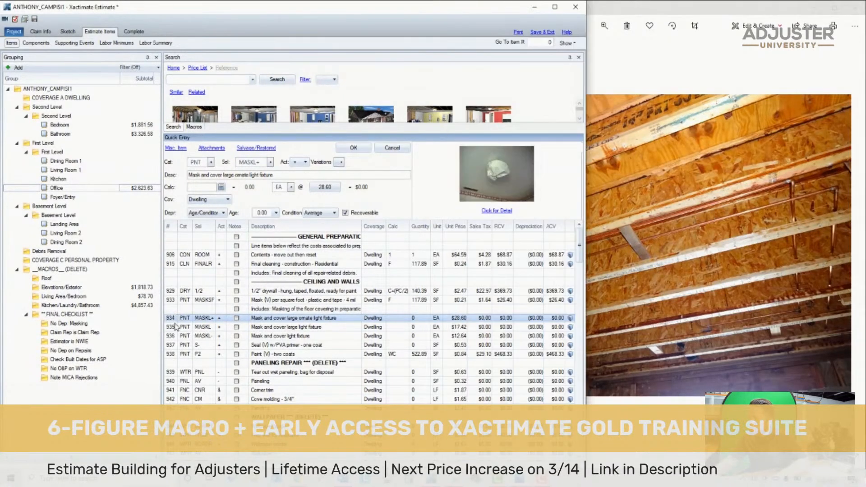
{"action": "left_click", "coordinate": [178, 345], "text": "shift"}
{"action": "left_click", "coordinate": [173, 337], "text": "shift"}
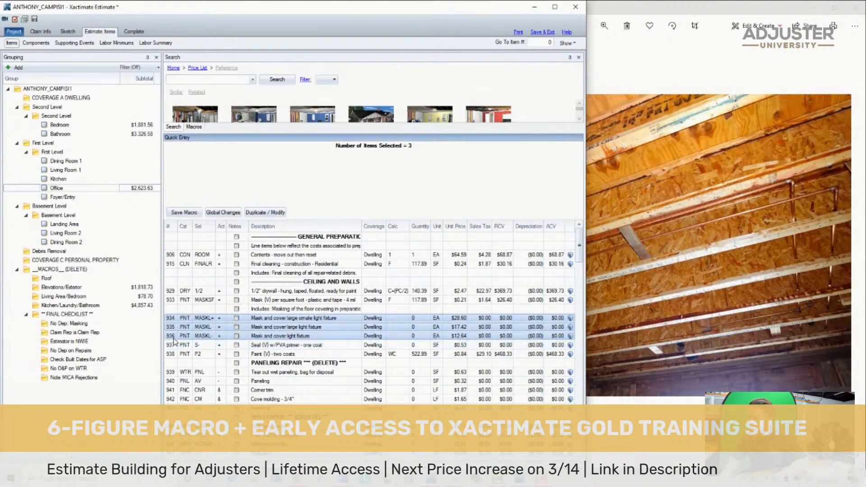
{"action": "key", "text": "Delete"}
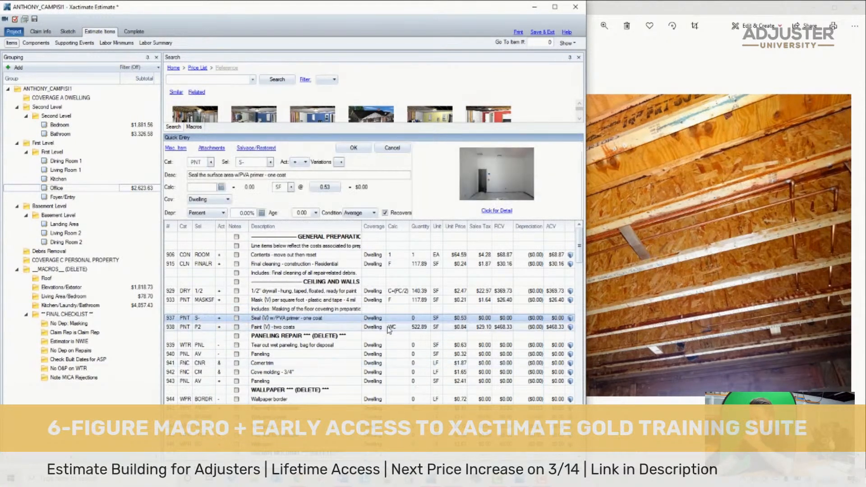
- Set the PVA primer seal line to 140.39 SF and change the wall and ceiling paint item to P2+, two coats in two colors
{"action": "left_click", "coordinate": [401, 318]}
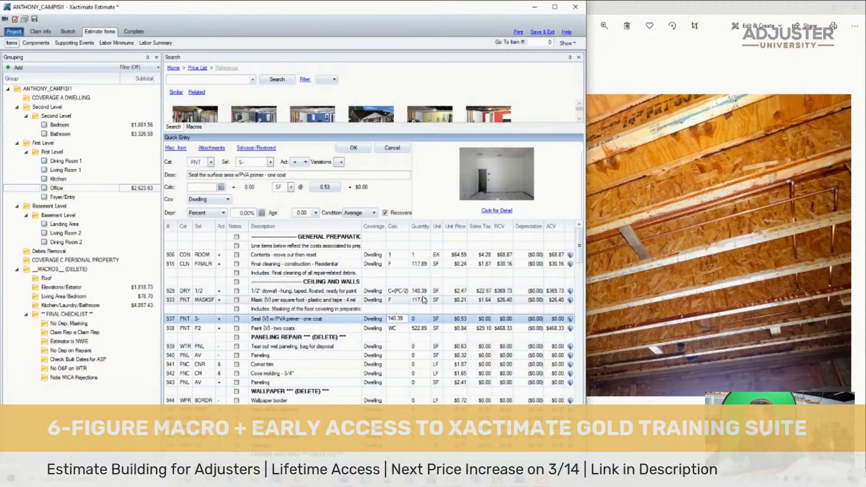
{"action": "key", "text": "Return"}
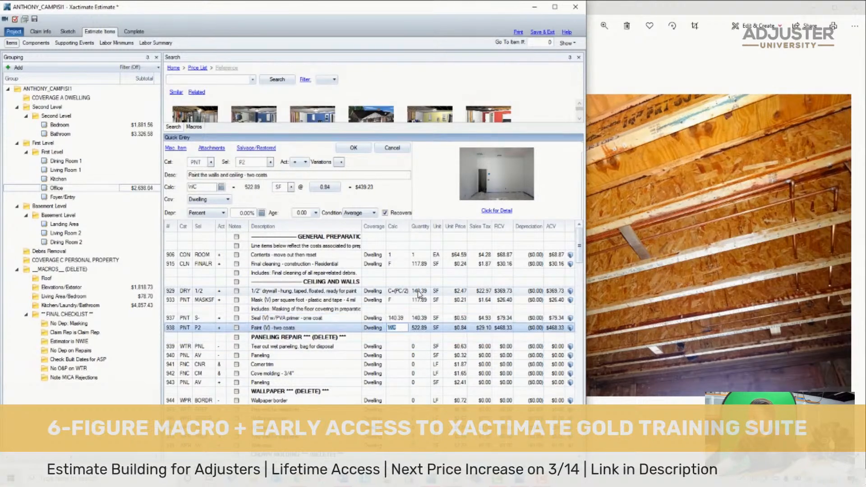
{"action": "left_click", "coordinate": [257, 161]}
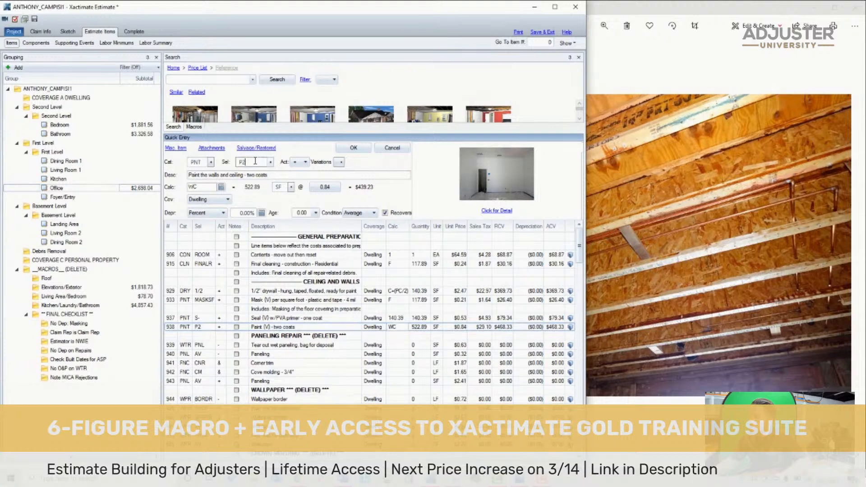
{"action": "type", "text": "+"}
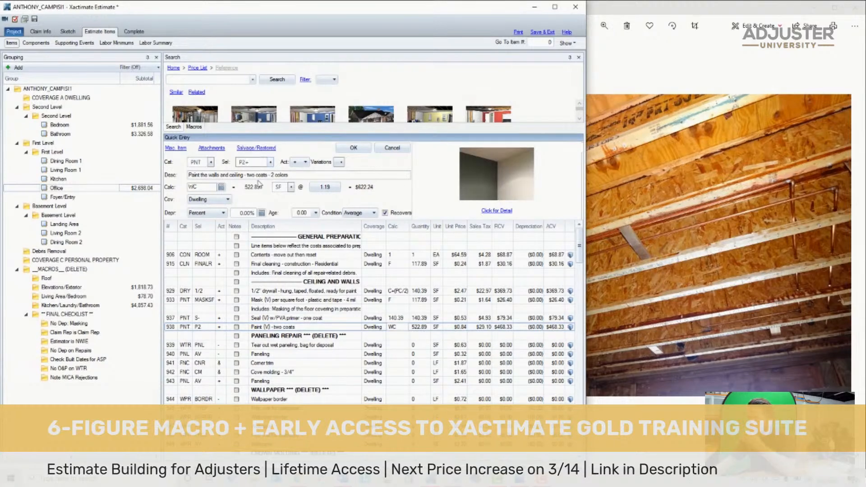
{"action": "key", "text": "Return"}
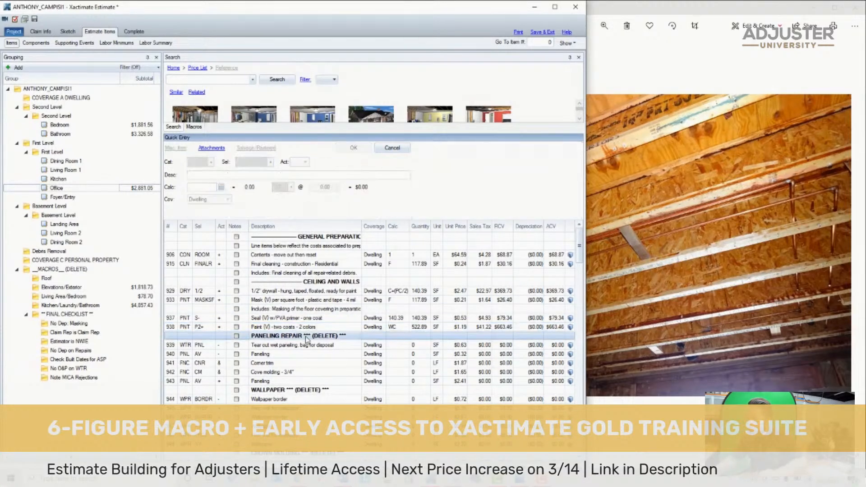
- Delete every Office line from the Paneling Repair heading through the last baseboard item, just above the Floor System section
{"action": "scroll", "coordinate": [315, 352], "scroll_direction": "down", "scroll_amount": 12}
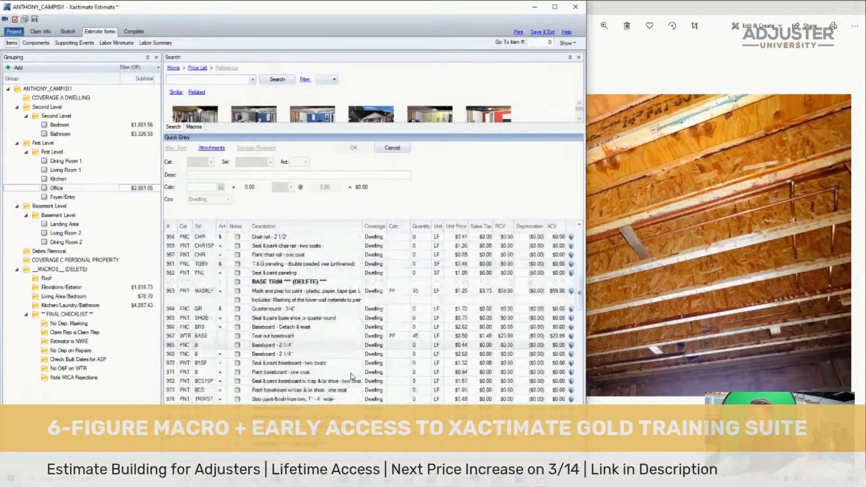
{"action": "scroll", "coordinate": [337, 372], "scroll_direction": "down", "scroll_amount": 1}
{"action": "left_click", "coordinate": [314, 311], "text": "shift"}
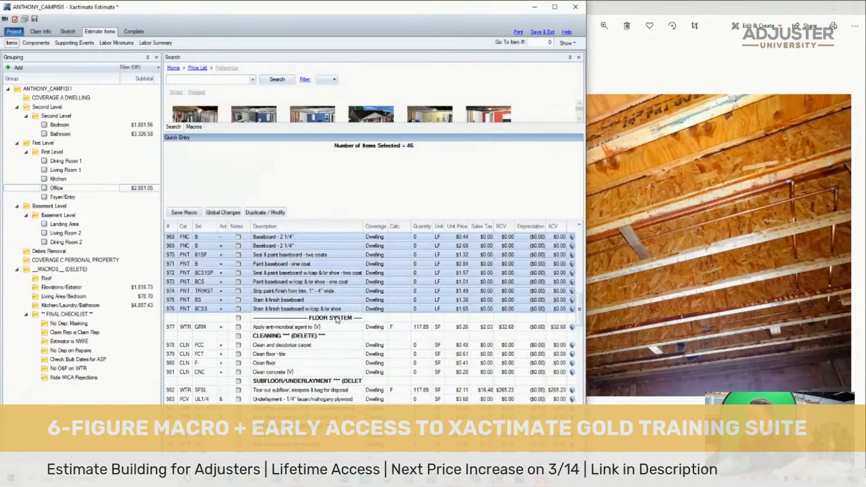
{"action": "scroll", "coordinate": [347, 319], "scroll_direction": "up", "scroll_amount": 3}
{"action": "scroll", "coordinate": [349, 321], "scroll_direction": "up", "scroll_amount": 12}
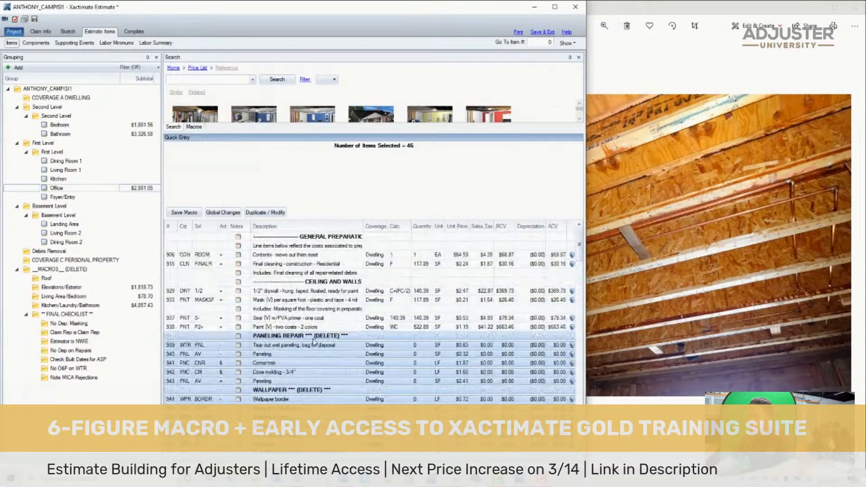
{"action": "key", "text": "Delete"}
- Advance to the next office photo to examine the ceiling framing and wall above the window
{"action": "left_click", "coordinate": [640, 234]}
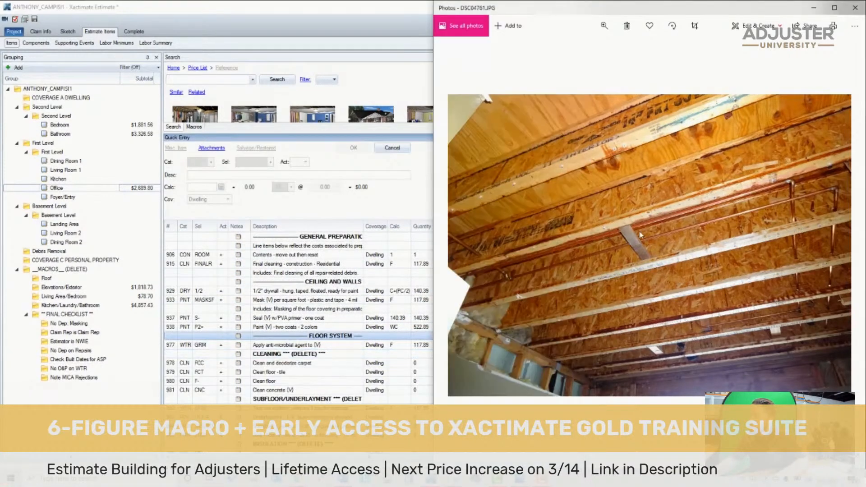
{"action": "scroll", "coordinate": [640, 235], "scroll_direction": "up", "scroll_amount": 2}
{"action": "scroll", "coordinate": [640, 235], "scroll_direction": "down", "scroll_amount": 2}
{"action": "key", "text": "Right"}
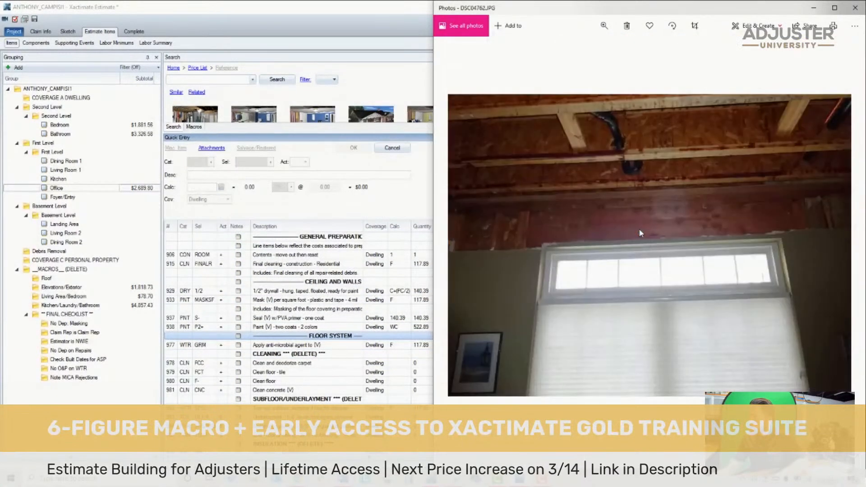
- Compare the office ceiling, wall and moisture-meter photos and inspect the window trim and framing above it up close in DSC04762
{"action": "key", "text": "Right"}
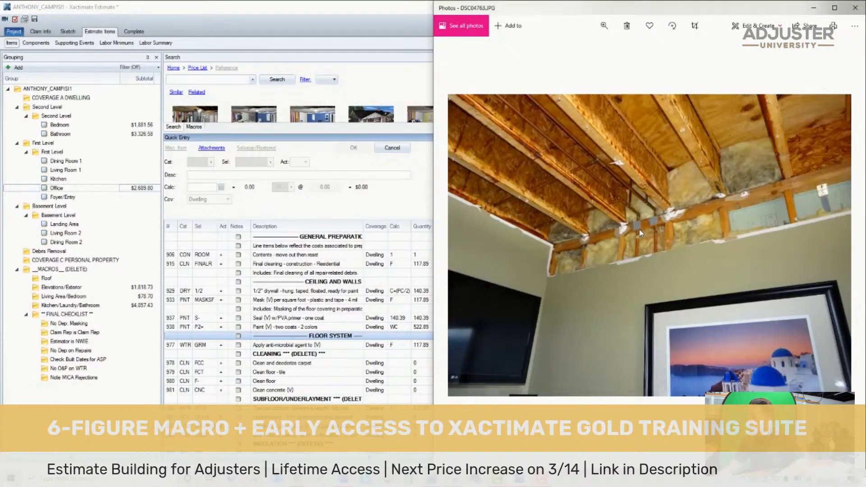
{"action": "key", "text": "Right"}
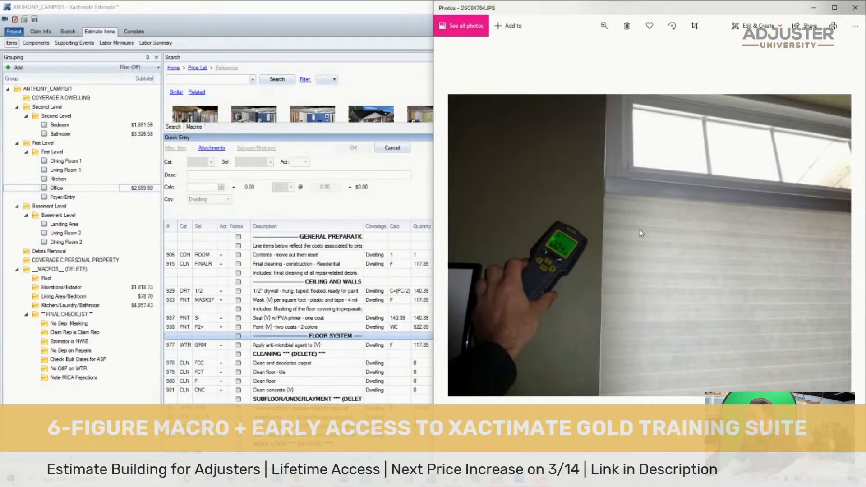
{"action": "key", "text": "Left"}
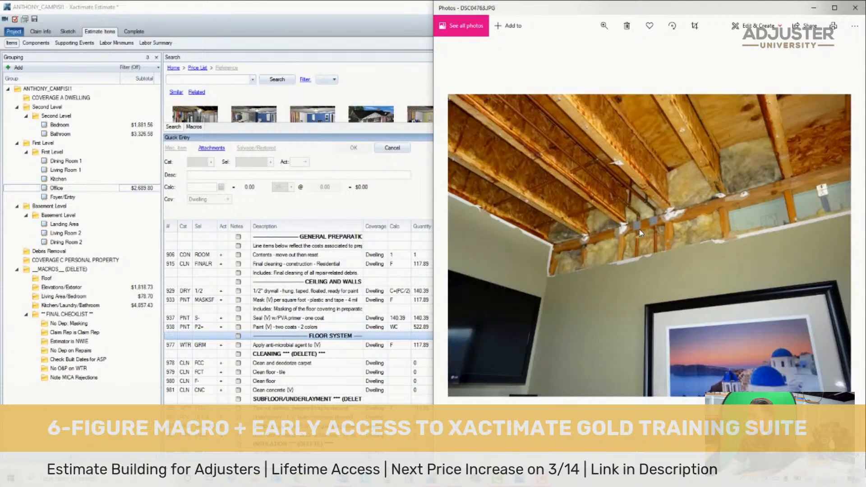
{"action": "key", "text": "Left"}
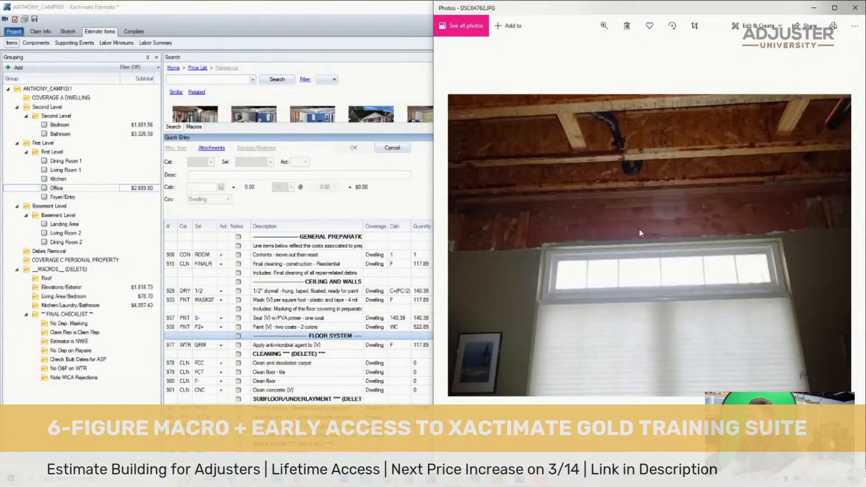
{"action": "scroll", "coordinate": [513, 291], "scroll_direction": "up", "scroll_amount": 3}
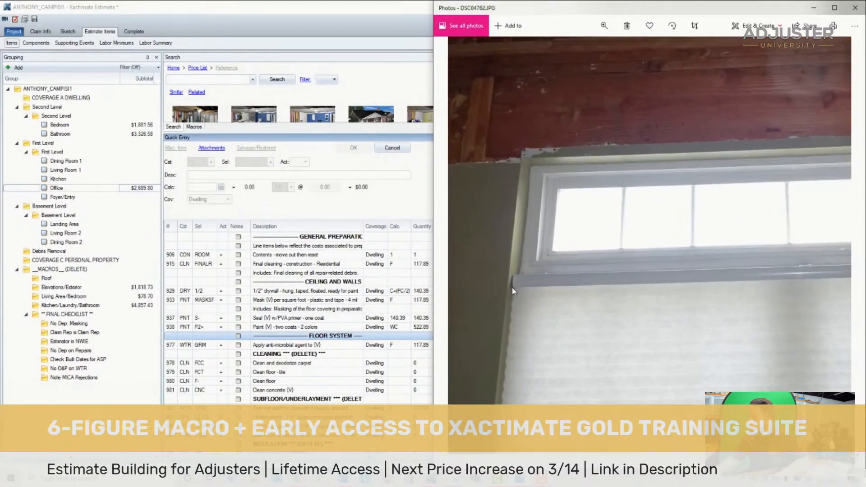
{"action": "scroll", "coordinate": [512, 291], "scroll_direction": "up", "scroll_amount": 2}
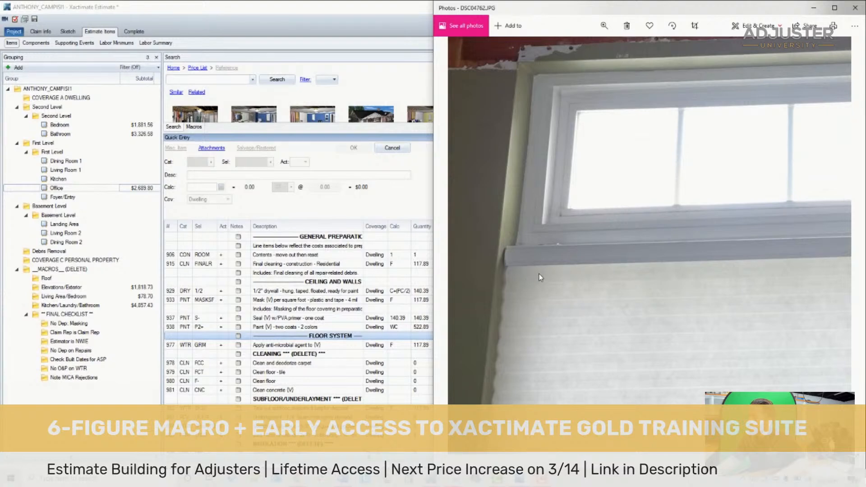
{"action": "scroll", "coordinate": [544, 272], "scroll_direction": "down", "scroll_amount": 2}
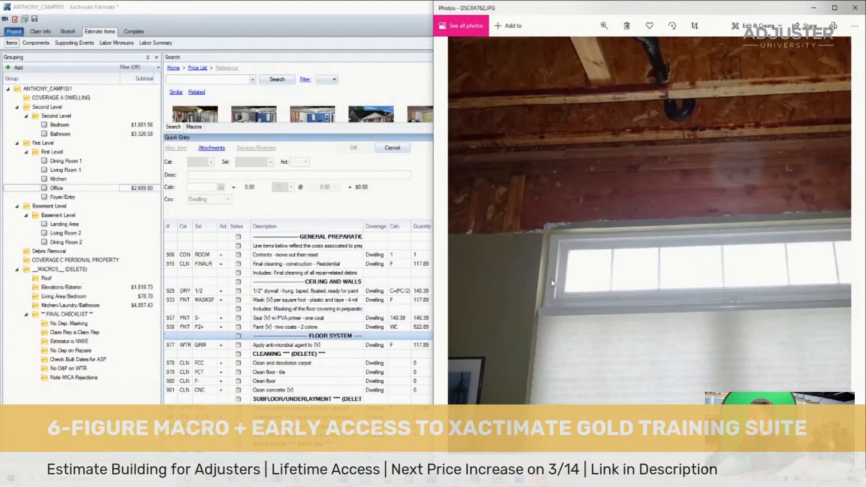
{"action": "scroll", "coordinate": [582, 277], "scroll_direction": "down", "scroll_amount": 3}
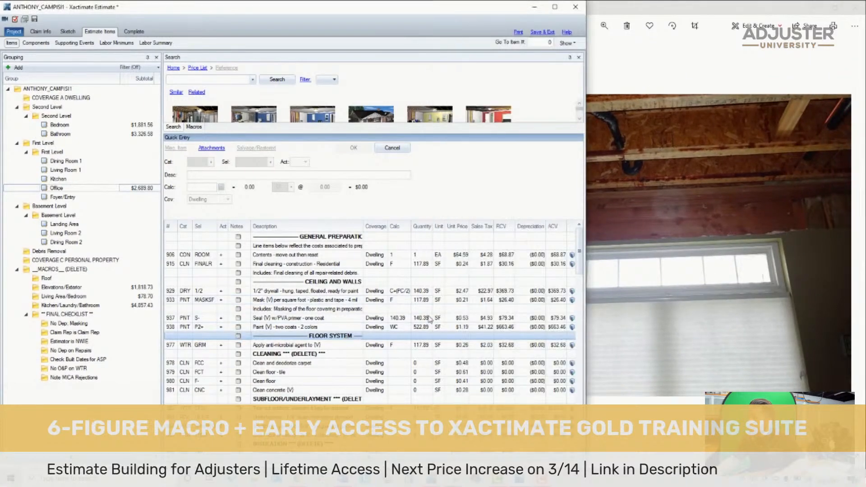
{"action": "scroll", "coordinate": [657, 271], "scroll_direction": "up", "scroll_amount": 3}
{"action": "scroll", "coordinate": [656, 272], "scroll_direction": "up", "scroll_amount": 1}
- Go through the following office photos to the hardwood floor shots and examine the flooring and baseboard up close in DSC04765
{"action": "key", "text": "Right"}
{"action": "key", "text": "Right"}
{"action": "key", "text": "Right"}
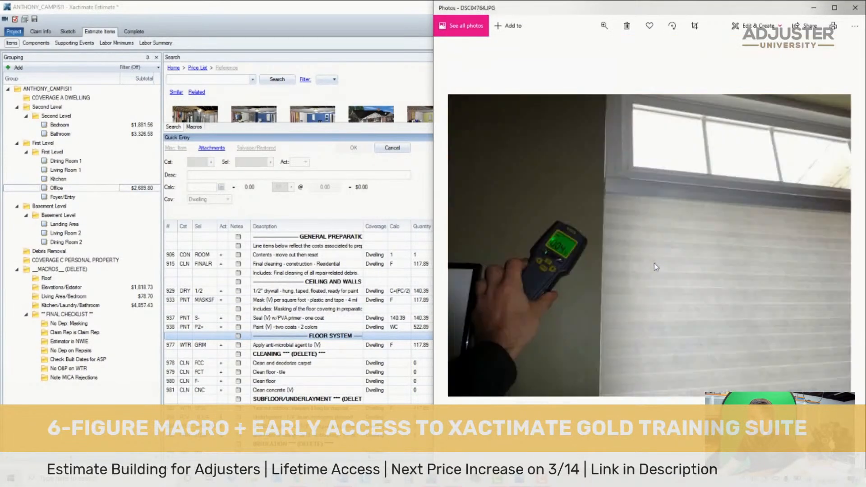
{"action": "key", "text": "Right"}
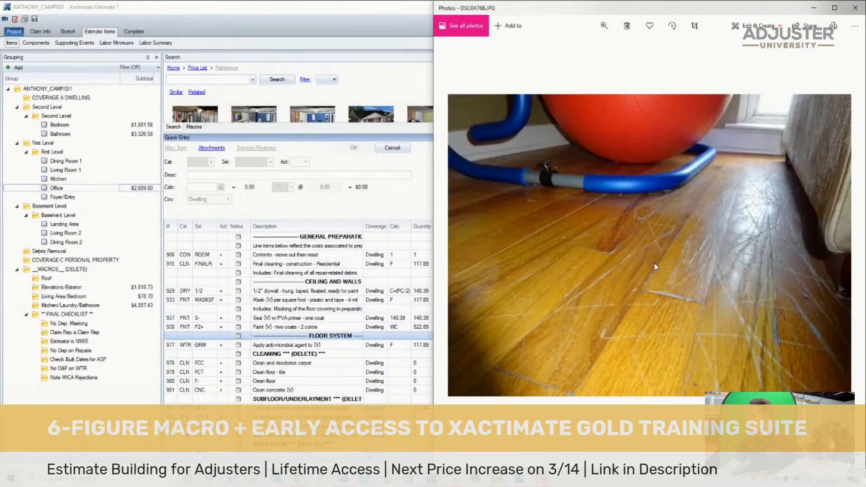
{"action": "key", "text": "Right"}
{"action": "key", "text": "Left"}
{"action": "key", "text": "Left"}
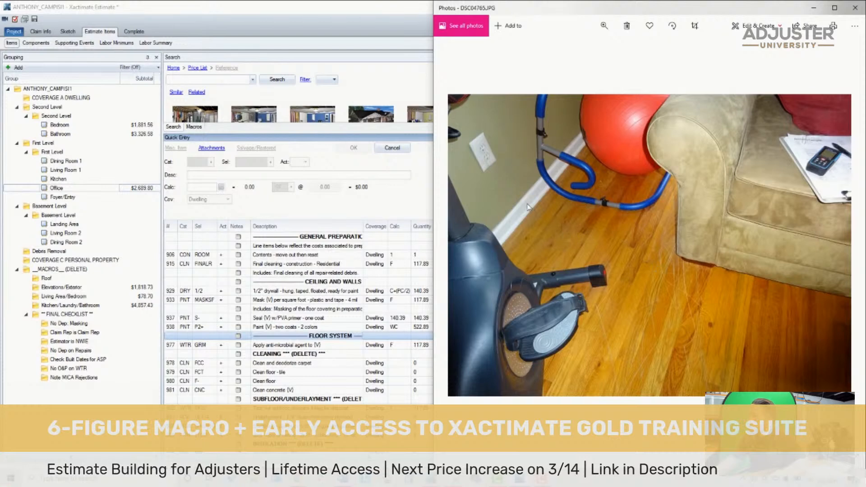
{"action": "scroll", "coordinate": [520, 212], "scroll_direction": "up", "scroll_amount": 3}
{"action": "left_click_drag", "start_coordinate": [521, 212], "coordinate": [584, 213]}
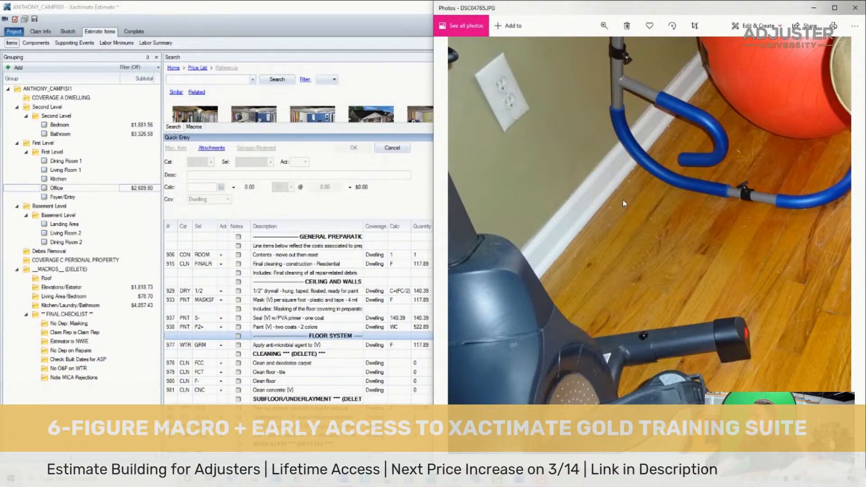
- Delete the Office's Floor System lines from the anti-microbial application through the last engineered wood flooring item, keeping the oak flooring lines
{"action": "left_click", "coordinate": [303, 339]}
{"action": "left_click", "coordinate": [388, 344]}
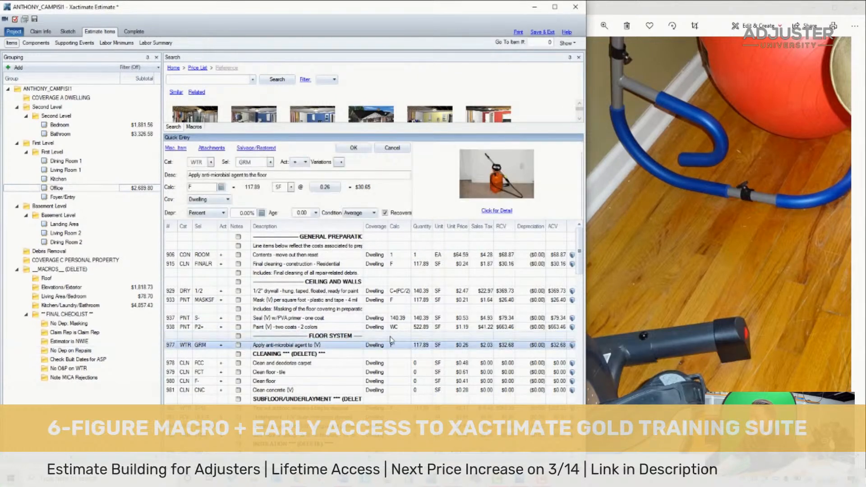
{"action": "scroll", "coordinate": [397, 345], "scroll_direction": "down", "scroll_amount": 2}
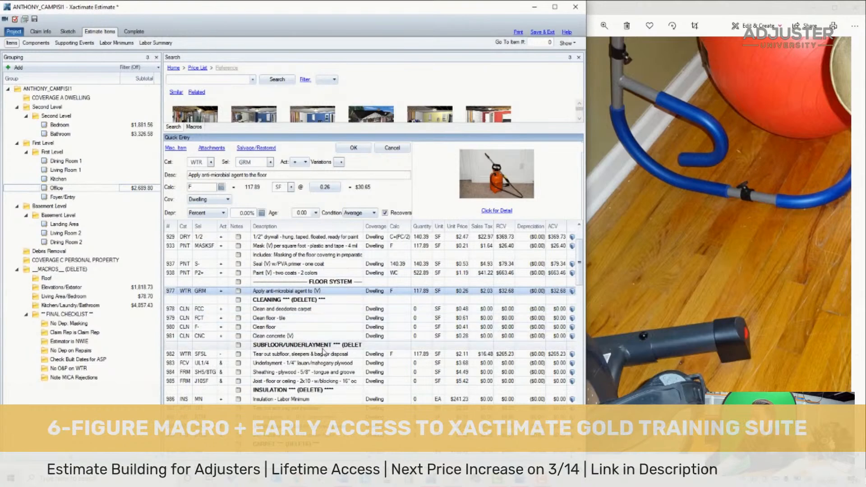
{"action": "scroll", "coordinate": [320, 349], "scroll_direction": "down", "scroll_amount": 4}
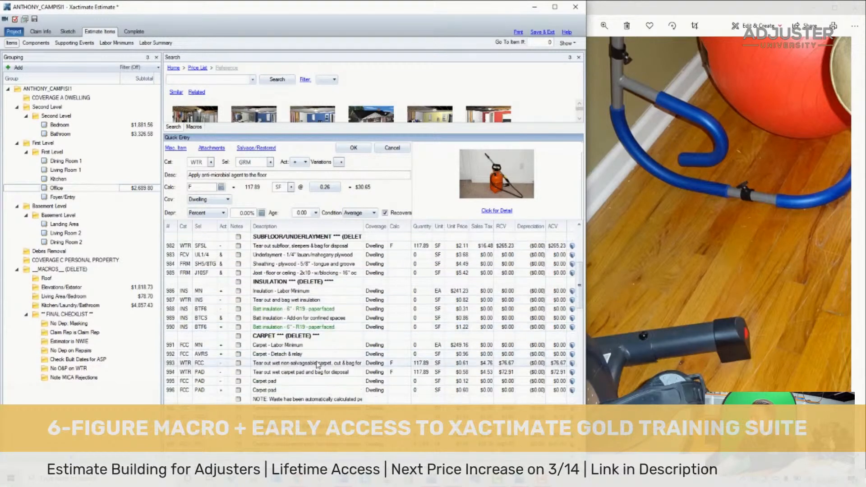
{"action": "scroll", "coordinate": [318, 363], "scroll_direction": "down", "scroll_amount": 10}
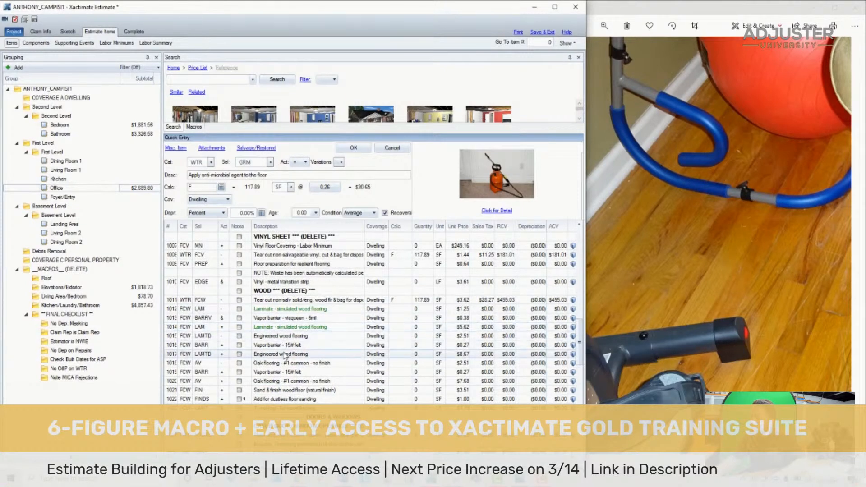
{"action": "key", "text": "ctrl+a"}
{"action": "scroll", "coordinate": [315, 328], "scroll_direction": "up", "scroll_amount": 5}
{"action": "scroll", "coordinate": [316, 327], "scroll_direction": "up", "scroll_amount": 10}
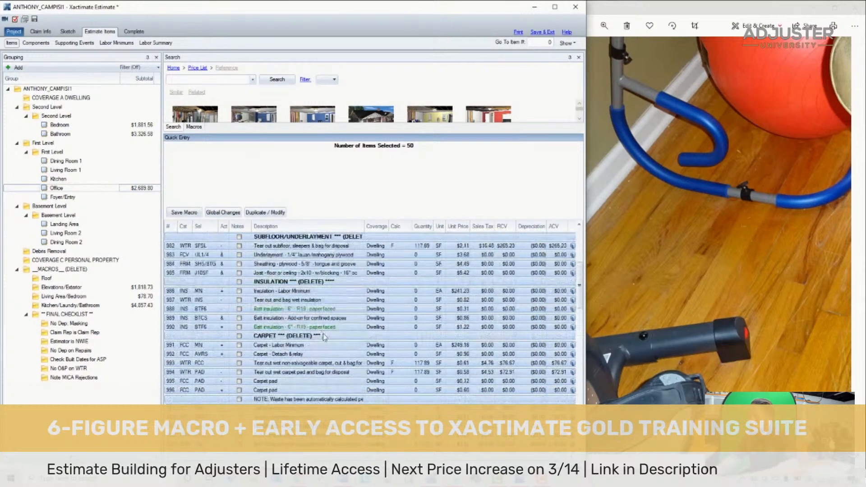
{"action": "key", "text": "Delete"}
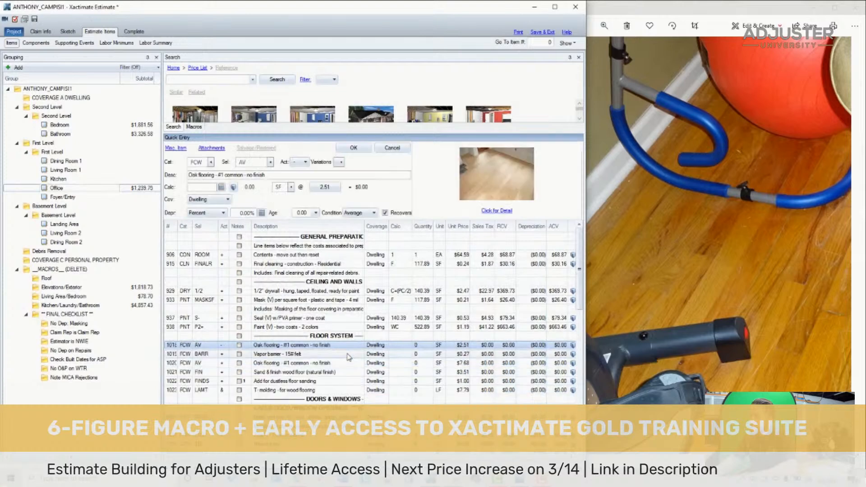
- Set the calculation to F/3 for the oak flooring removal, 15# felt vapor barrier and oak flooring replacement lines
{"action": "type", "text": "F/3"}
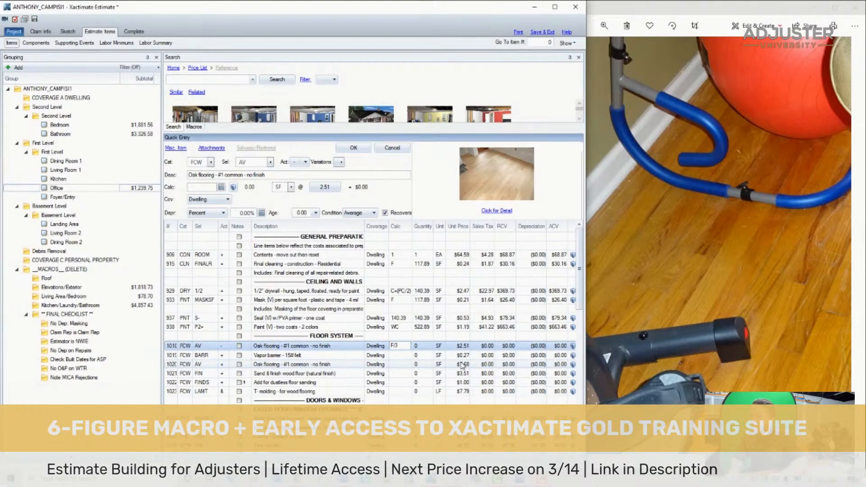
{"action": "key", "text": "Return"}
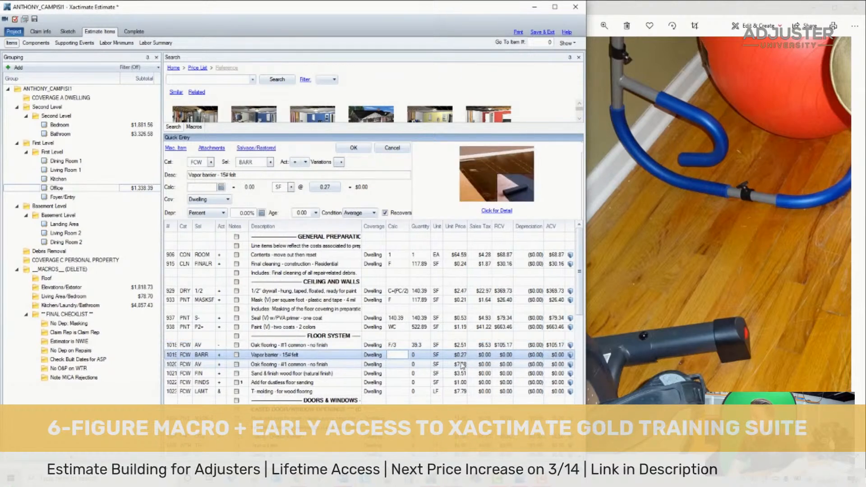
{"action": "key", "text": "Return"}
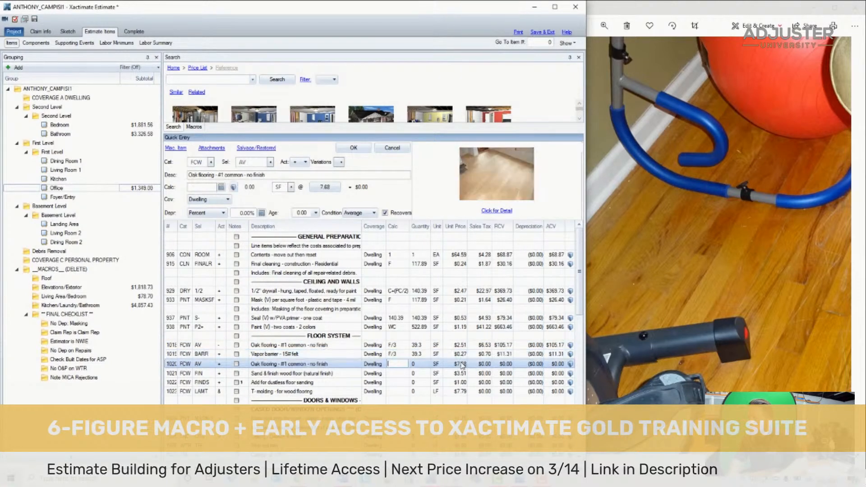
{"action": "key", "text": "Return"}
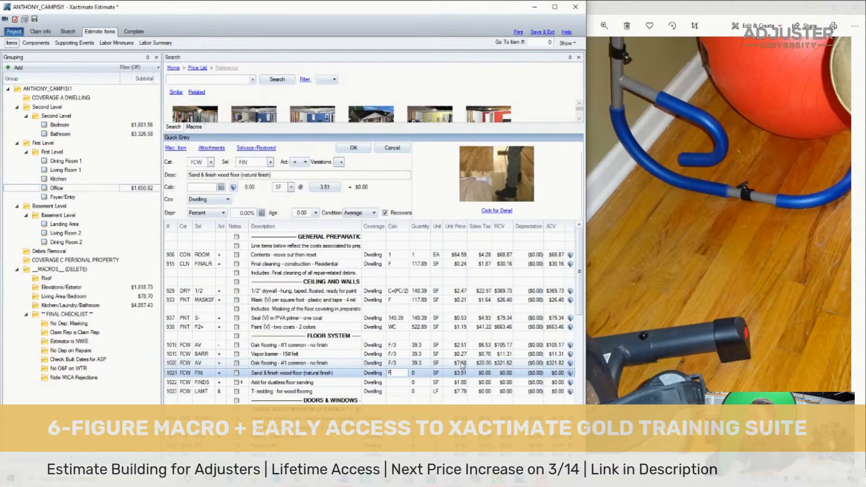
- Set the calculation to F for the sand and finish wood floor line and the dustless floor sanding add-on
{"action": "type", "text": "F"}
{"action": "key", "text": "Return"}
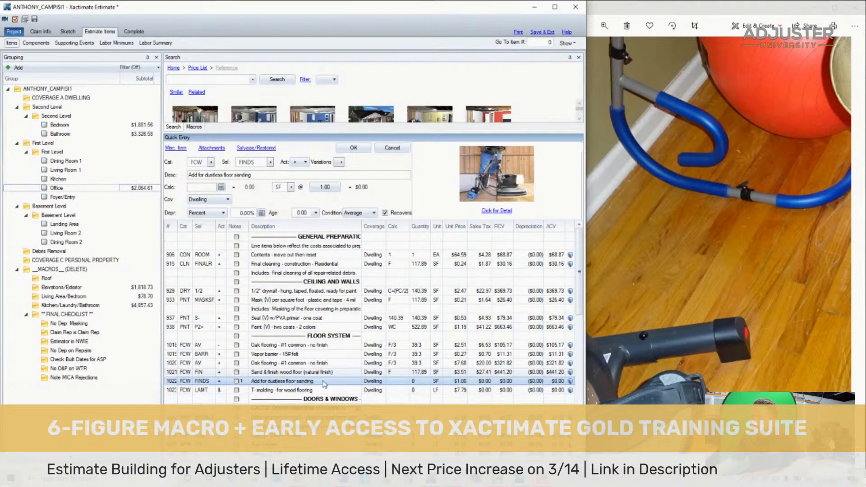
{"action": "key", "text": "Return"}
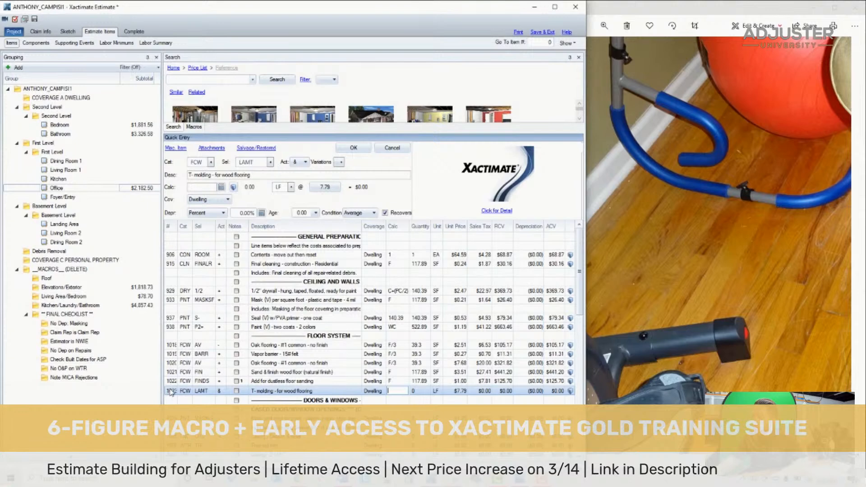
- Delete the wood flooring T-molding line and the Cased Door/Window Openings heading from the Office
{"action": "left_click", "coordinate": [171, 391]}
{"action": "key", "text": "Delete"}
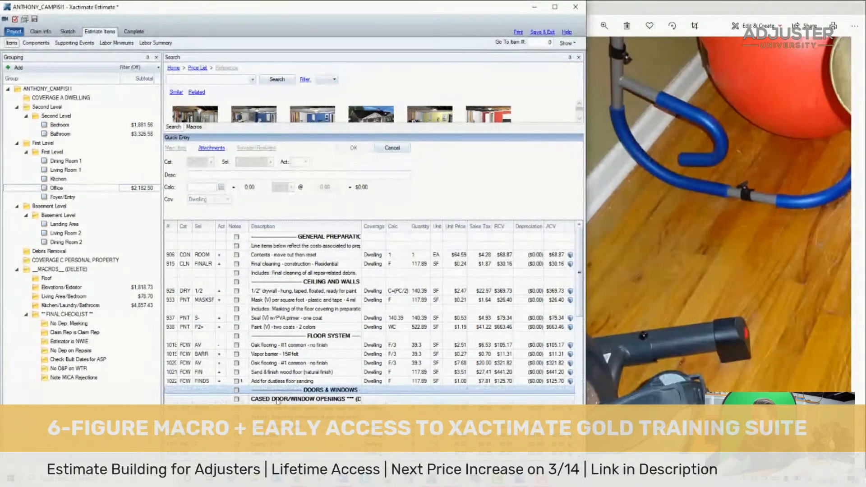
{"action": "left_click", "coordinate": [269, 400]}
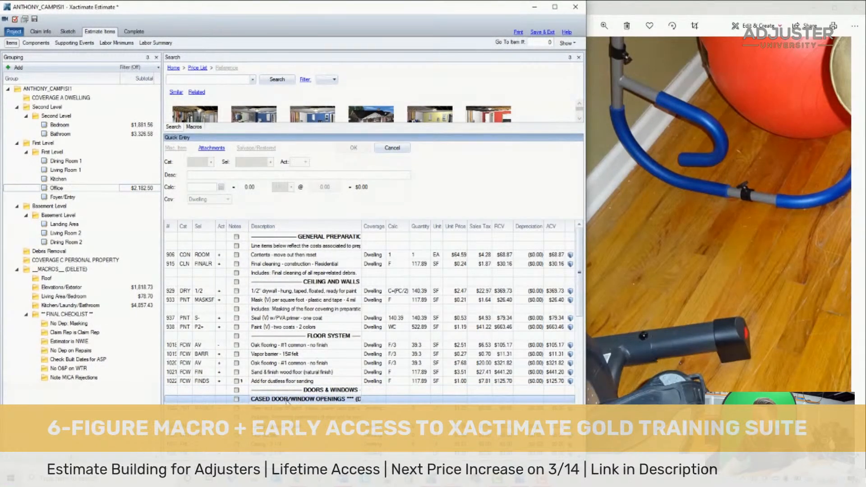
{"action": "key", "text": "Delete"}
- Copy the base trim masking line with its note, 3/4" quarter round, seal-and-paint shoe, and one-coat baseboard paint lines from the Living Area/Bedroom macro
{"action": "left_click", "coordinate": [639, 242]}
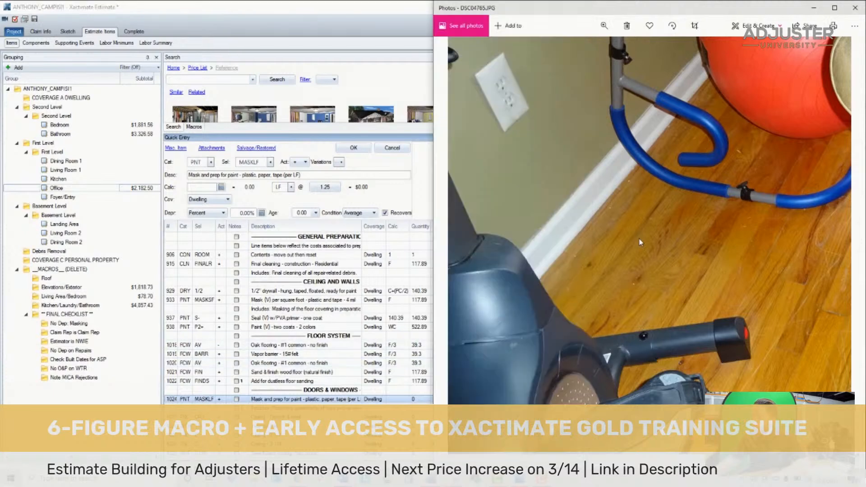
{"action": "left_click_drag", "start_coordinate": [587, 212], "coordinate": [602, 226]}
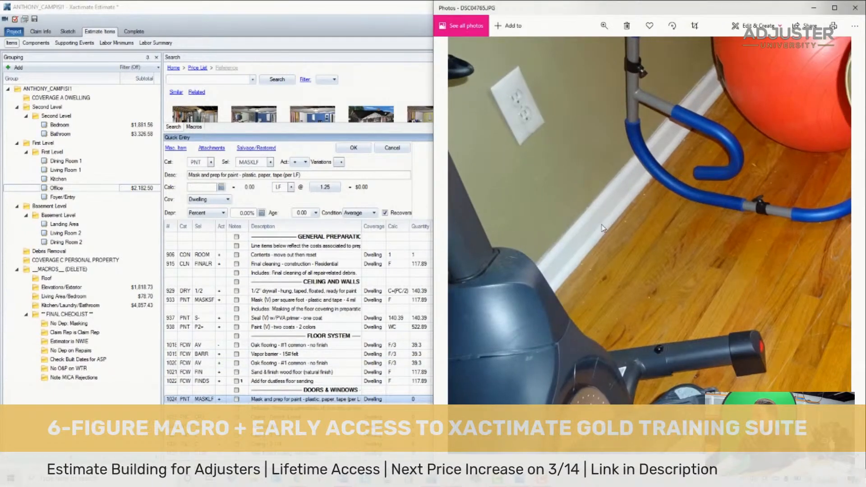
{"action": "scroll", "coordinate": [600, 225], "scroll_direction": "down", "scroll_amount": 4}
{"action": "scroll", "coordinate": [604, 232], "scroll_direction": "up", "scroll_amount": 4}
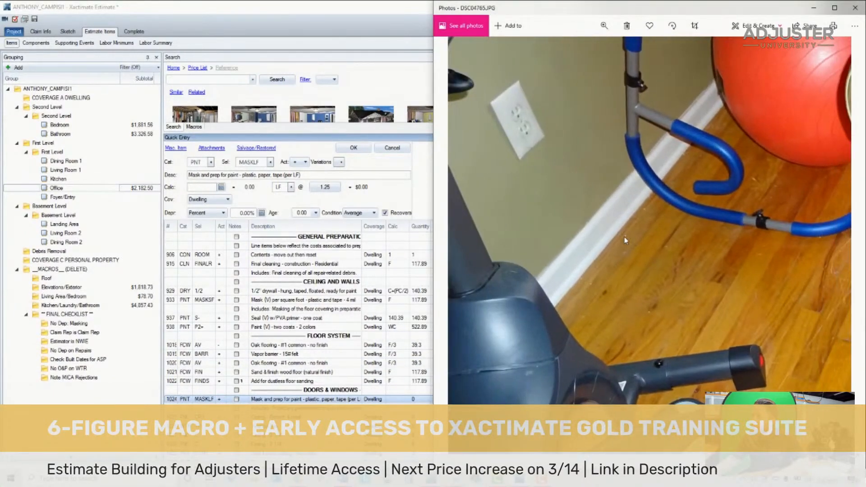
{"action": "scroll", "coordinate": [625, 239], "scroll_direction": "up", "scroll_amount": 3}
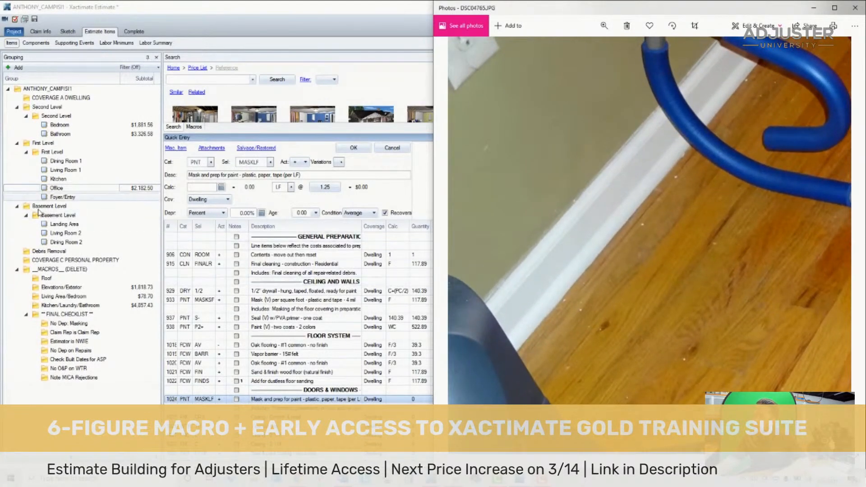
{"action": "left_click", "coordinate": [63, 296]}
{"action": "left_click_drag", "start_coordinate": [579, 390], "coordinate": [579, 324]}
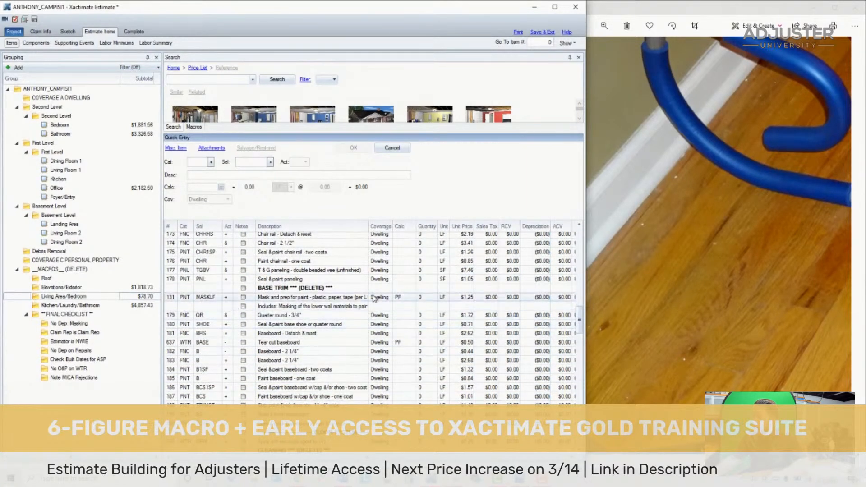
{"action": "left_click", "coordinate": [329, 289]}
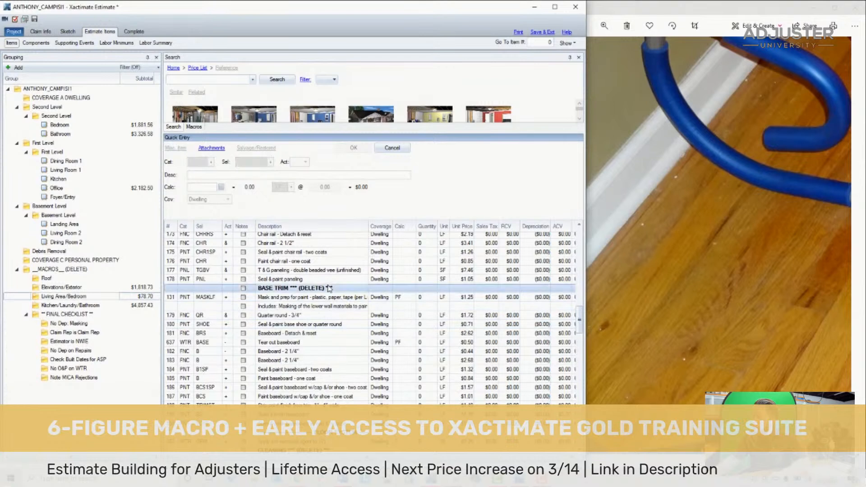
{"action": "left_click", "coordinate": [170, 299]}
{"action": "left_click", "coordinate": [171, 307], "text": "ctrl"}
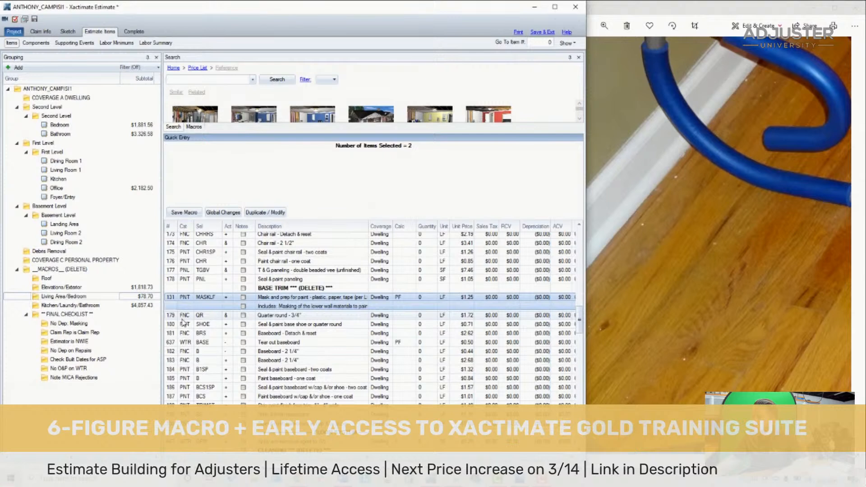
{"action": "left_click", "coordinate": [170, 315], "text": "ctrl"}
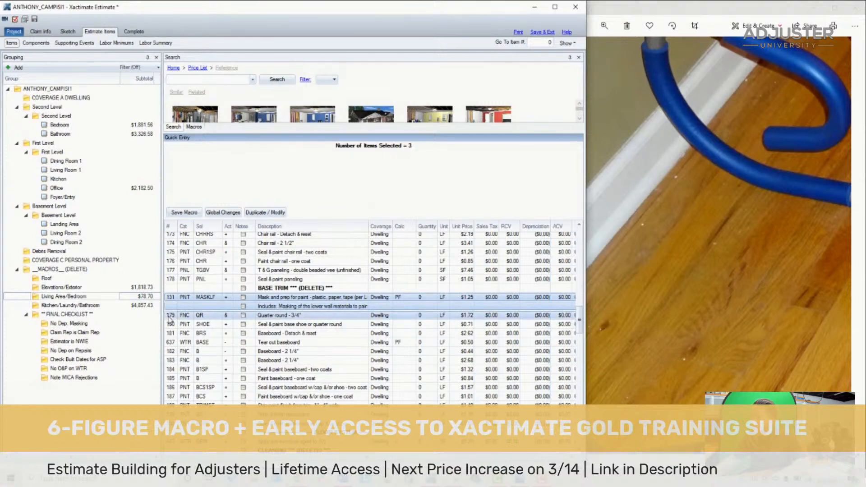
{"action": "left_click", "coordinate": [171, 324], "text": "ctrl"}
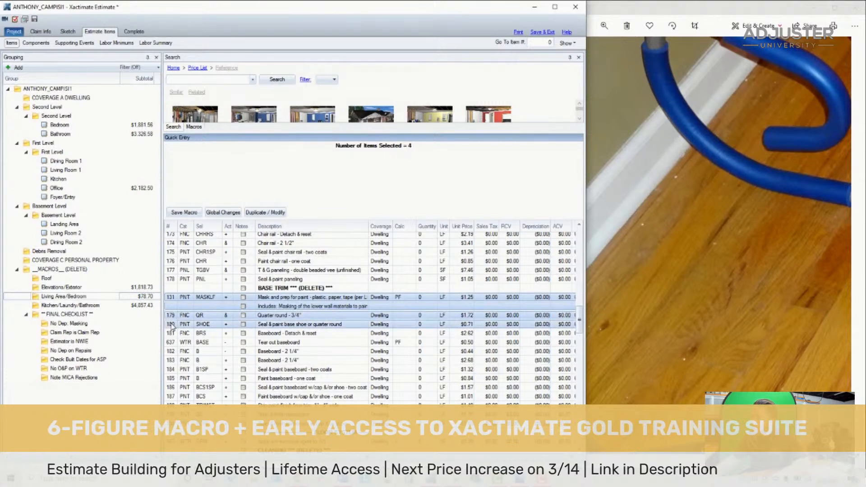
{"action": "left_click", "coordinate": [184, 379], "text": "ctrl"}
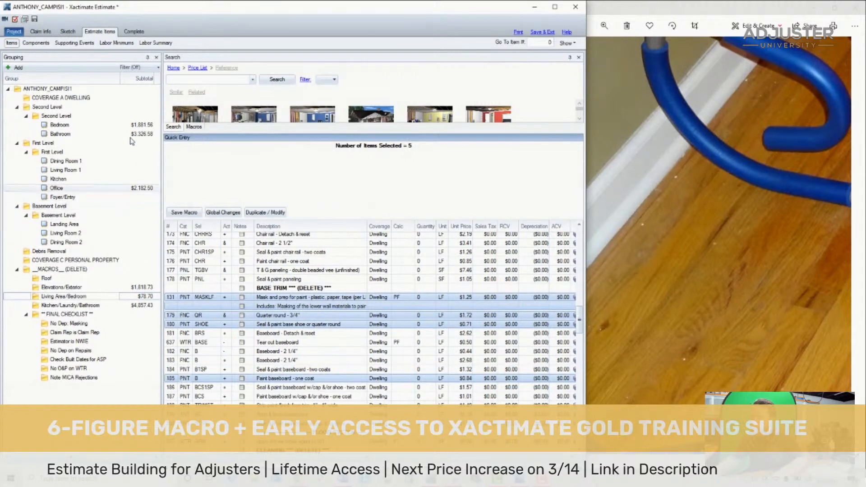
- Paste the copied base trim lines into the Office directly above the Floor System heading
{"action": "left_click", "coordinate": [120, 188]}
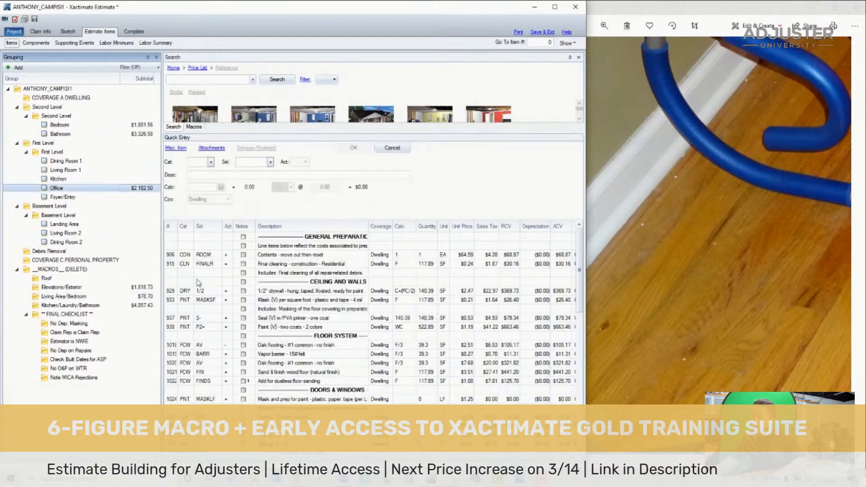
{"action": "scroll", "coordinate": [194, 271], "scroll_direction": "down", "scroll_amount": 3}
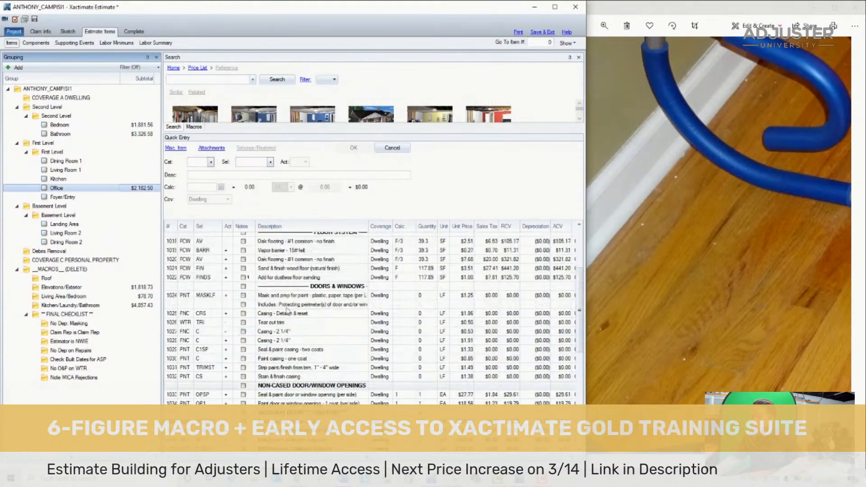
{"action": "scroll", "coordinate": [296, 315], "scroll_direction": "up", "scroll_amount": 2}
{"action": "left_click", "coordinate": [300, 315]}
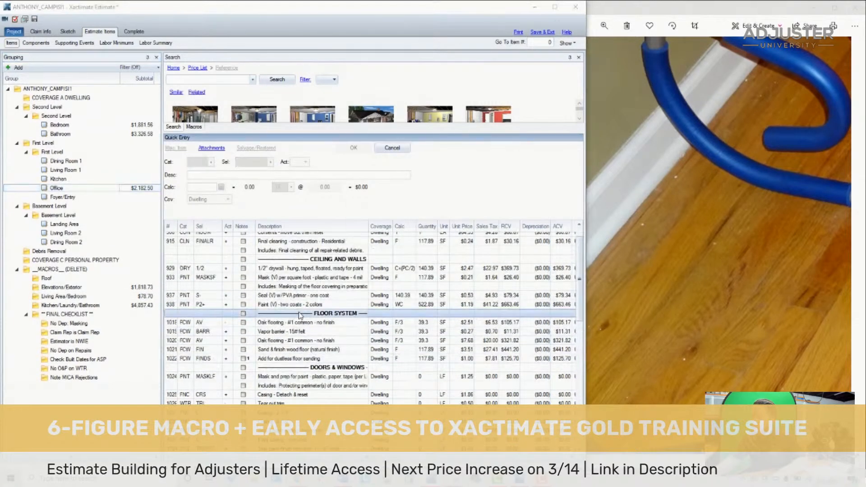
{"action": "key", "text": "ctrl+v"}
{"action": "left_click", "coordinate": [412, 249]}
{"action": "left_click", "coordinate": [456, 300]}
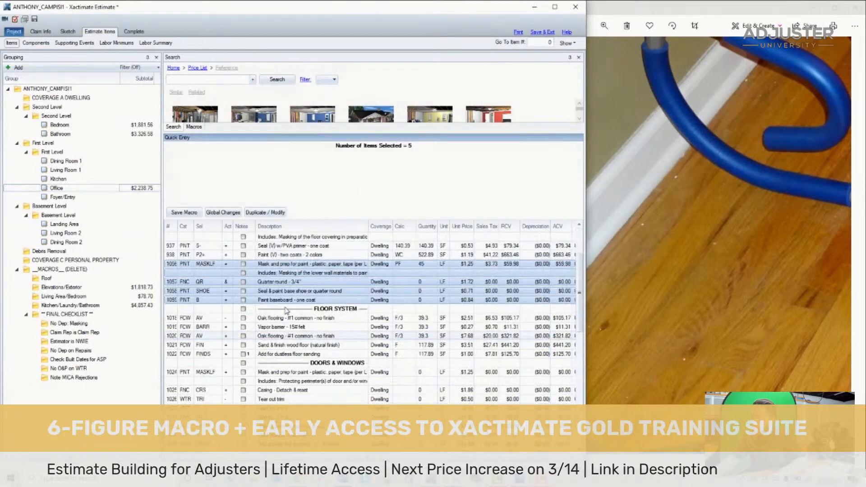
- Set the calculation to PF for the Office's quarter round, seal-and-paint shoe and one-coat baseboard paint lines
{"action": "left_click", "coordinate": [173, 297]}
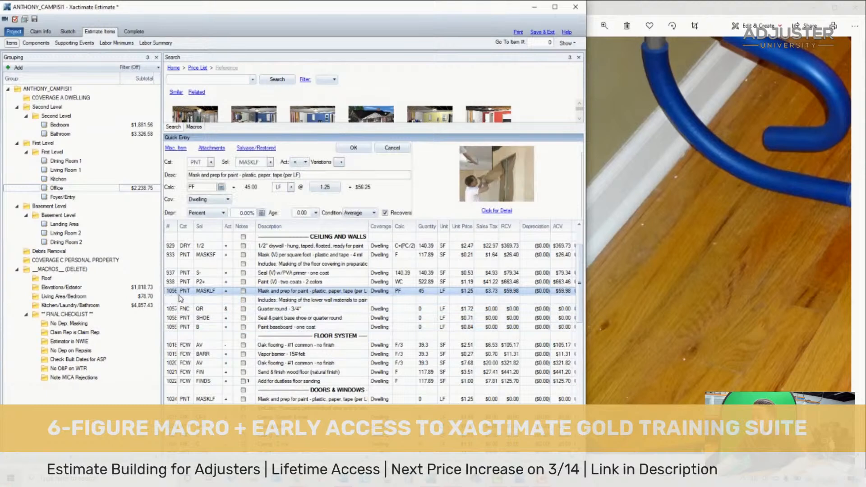
{"action": "left_click", "coordinate": [443, 293]}
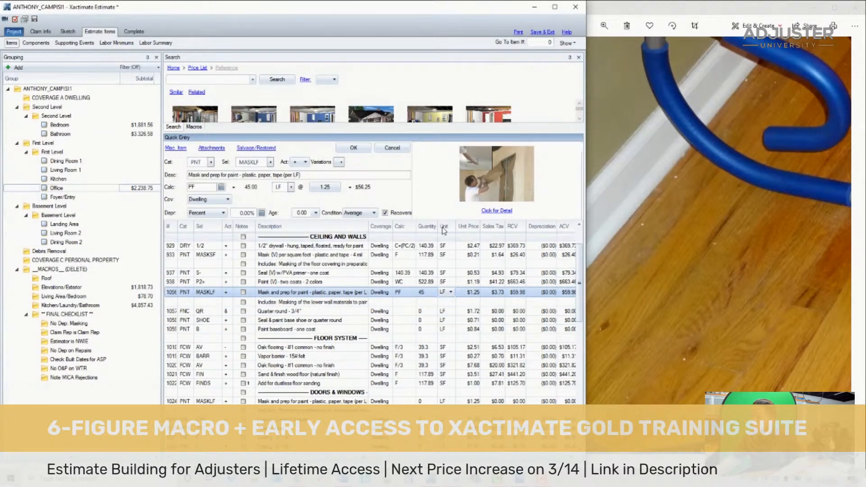
{"action": "left_click", "coordinate": [399, 294]}
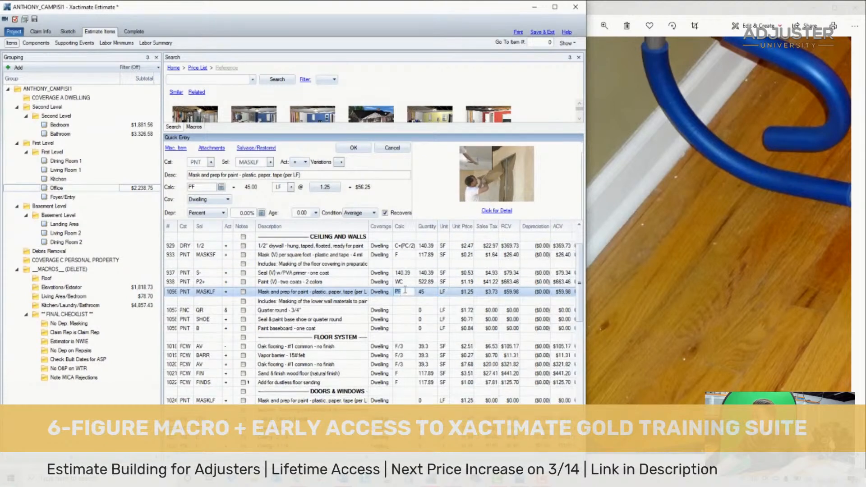
{"action": "left_click", "coordinate": [406, 301]}
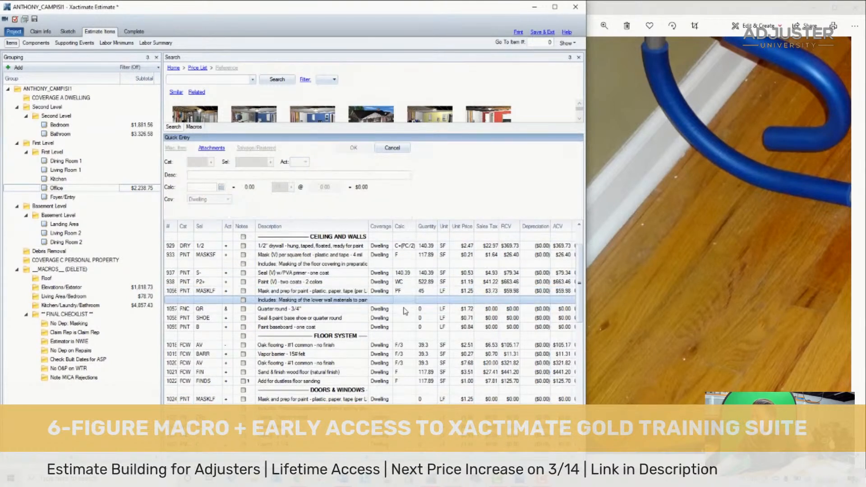
{"action": "left_click", "coordinate": [404, 308]}
{"action": "type", "text": "PF"}
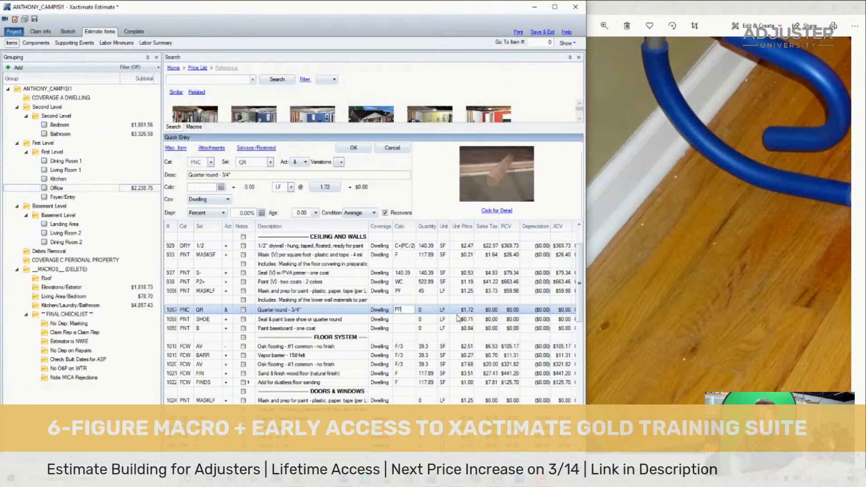
{"action": "key", "text": "Return"}
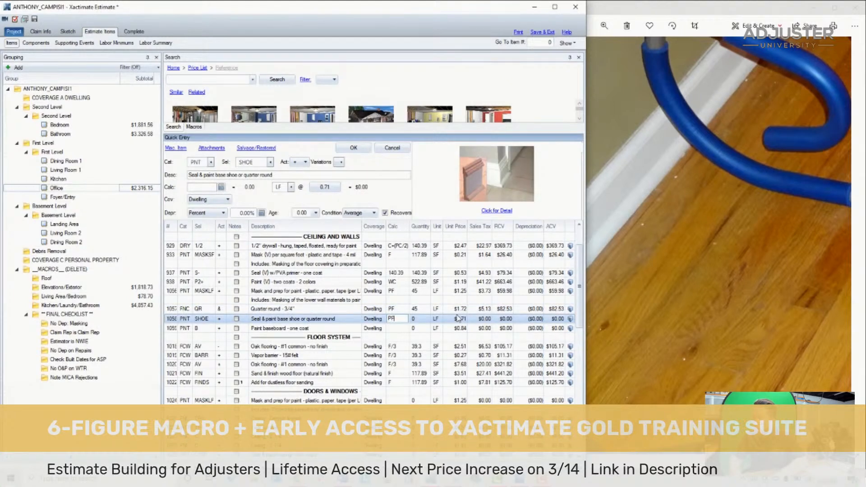
{"action": "key", "text": "Return"}
{"action": "key", "text": "Return"}
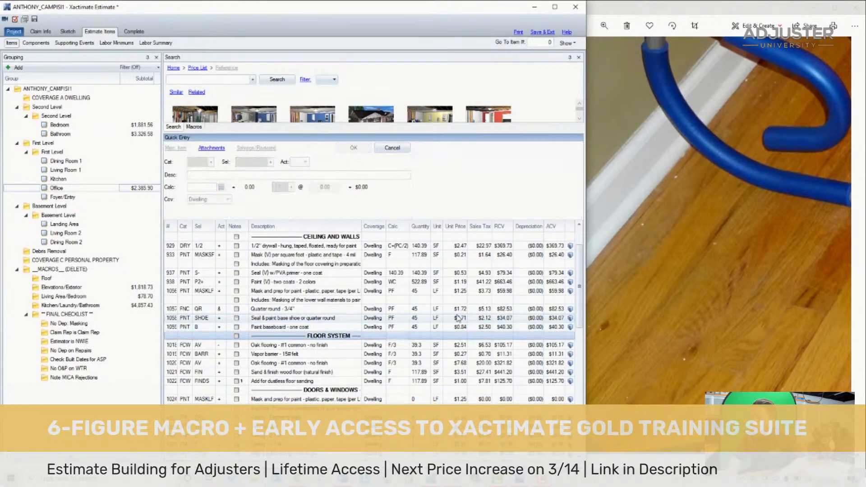
- Go back through the Office loss photos to DSC04759 and examine the doorway and its doors
{"action": "double_click", "coordinate": [680, 211]}
{"action": "key", "text": "Left"}
{"action": "key", "text": "Left"}
{"action": "key", "text": "Left"}
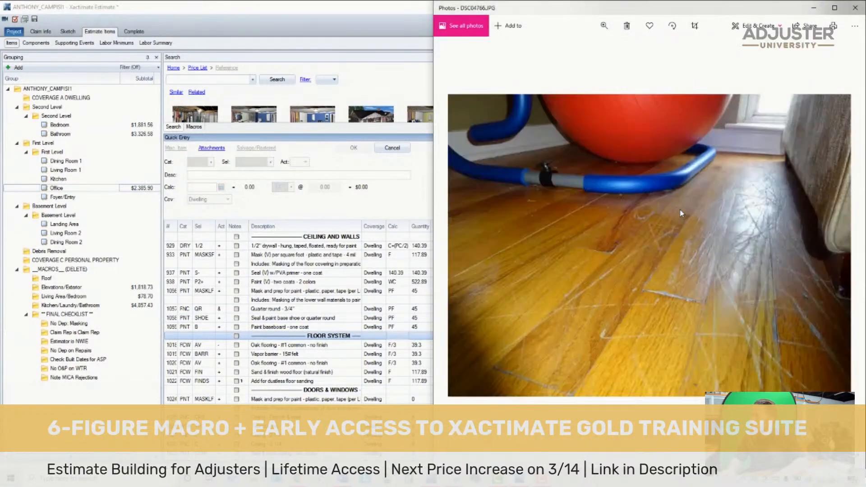
{"action": "key", "text": "Left"}
{"action": "key", "text": "Left"}
{"action": "key", "text": "Left"}
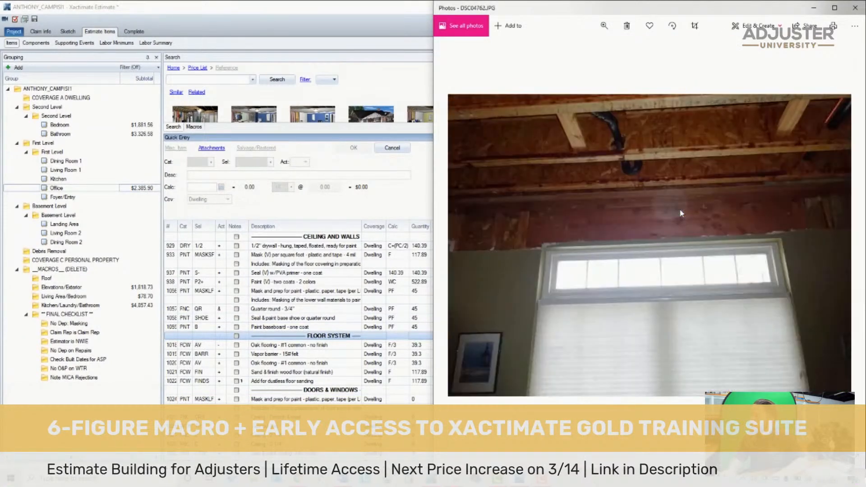
{"action": "key", "text": "Left"}
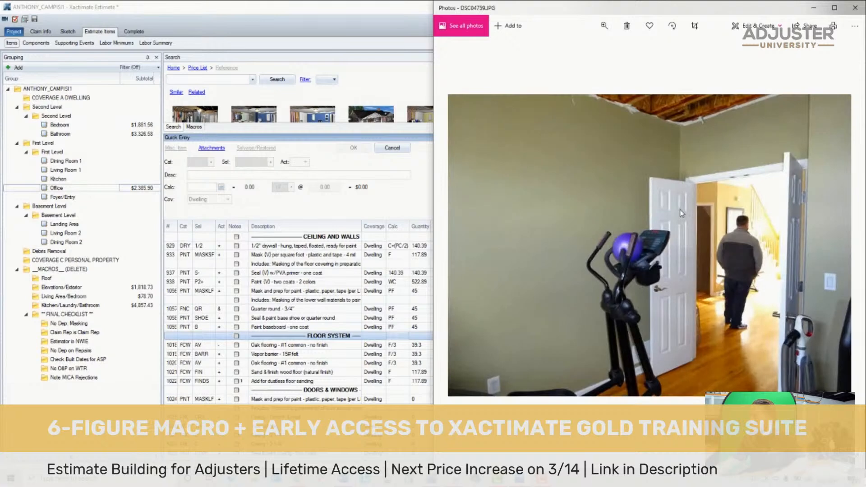
{"action": "key", "text": "Left"}
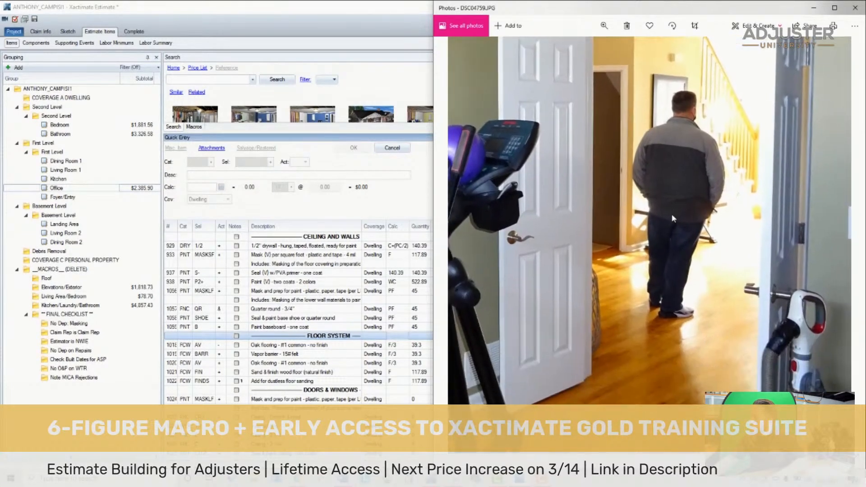
- Save the estimate and open the First Level floor plan in the sketch
{"action": "left_click", "coordinate": [37, 22]}
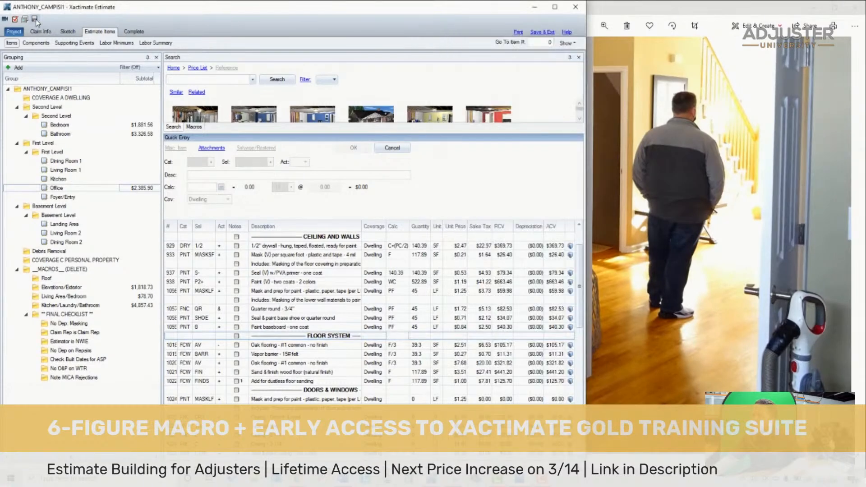
{"action": "left_click", "coordinate": [68, 31]}
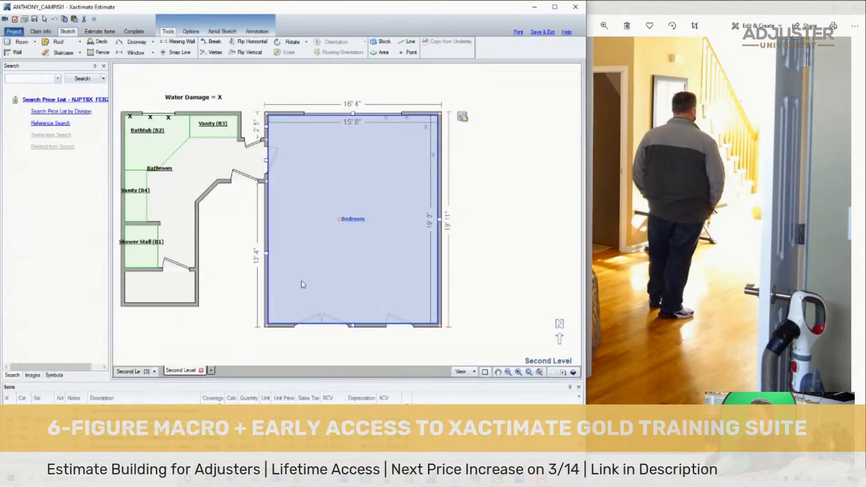
{"action": "left_click", "coordinate": [149, 373]}
{"action": "left_click", "coordinate": [153, 373]}
{"action": "left_click", "coordinate": [138, 392]}
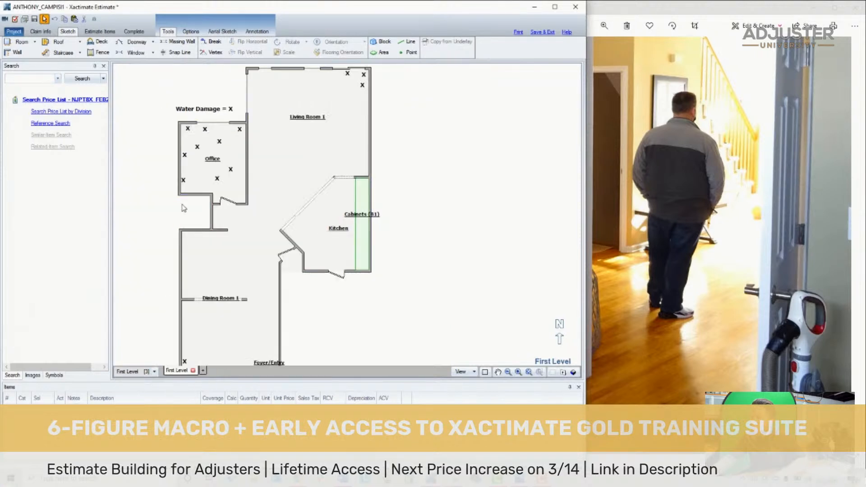
- Replace the single door in the Office's south wall with a double door and set its width to 4'
{"action": "scroll", "coordinate": [294, 224], "scroll_direction": "up", "scroll_amount": 3}
{"action": "left_click", "coordinate": [291, 225]}
{"action": "key", "text": "Delete"}
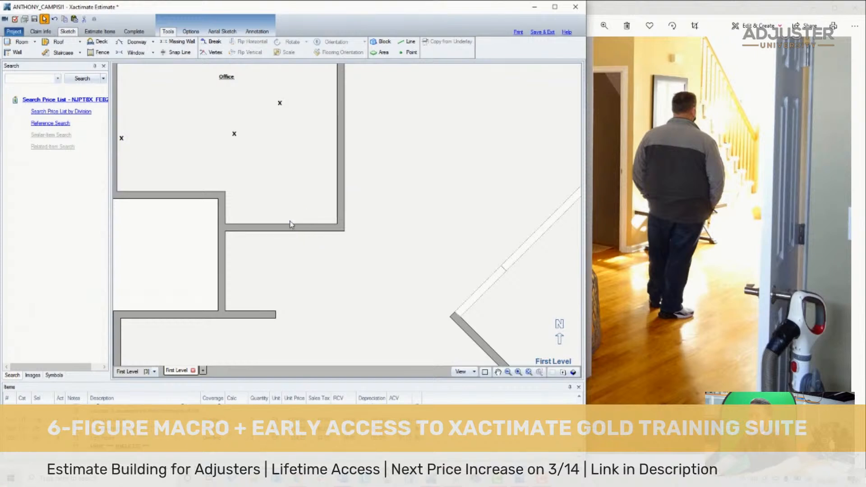
{"action": "left_click_drag", "start_coordinate": [331, 226], "coordinate": [232, 237]}
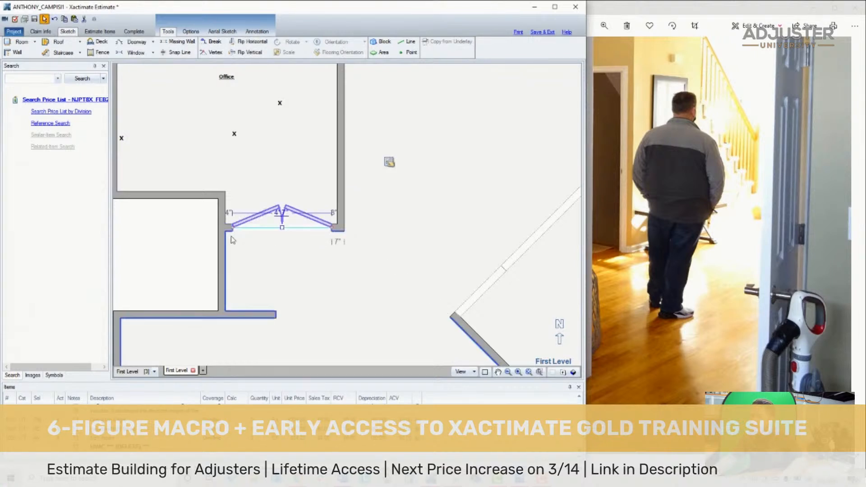
{"action": "left_click", "coordinate": [280, 213]}
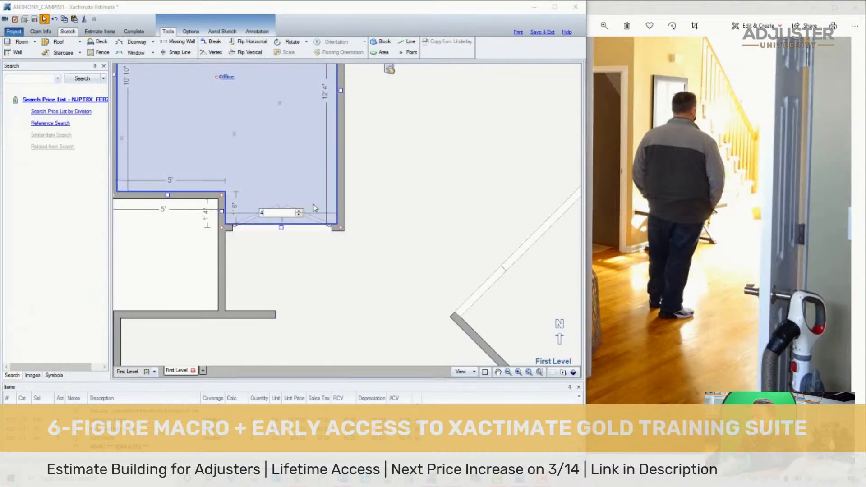
{"action": "key", "text": "Return"}
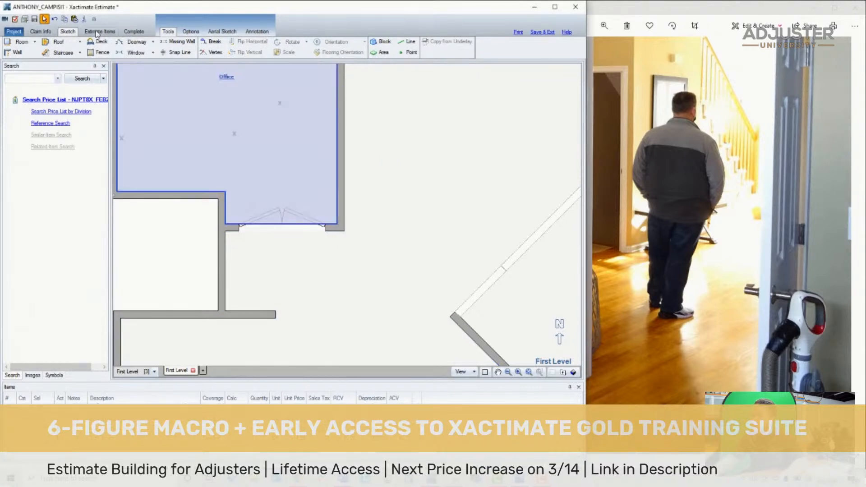
- Return to the Office's estimate items and set the calculation of the Doors & Windows mask-and-prep line to 19
{"action": "left_click", "coordinate": [99, 31]}
{"action": "left_click", "coordinate": [93, 188]}
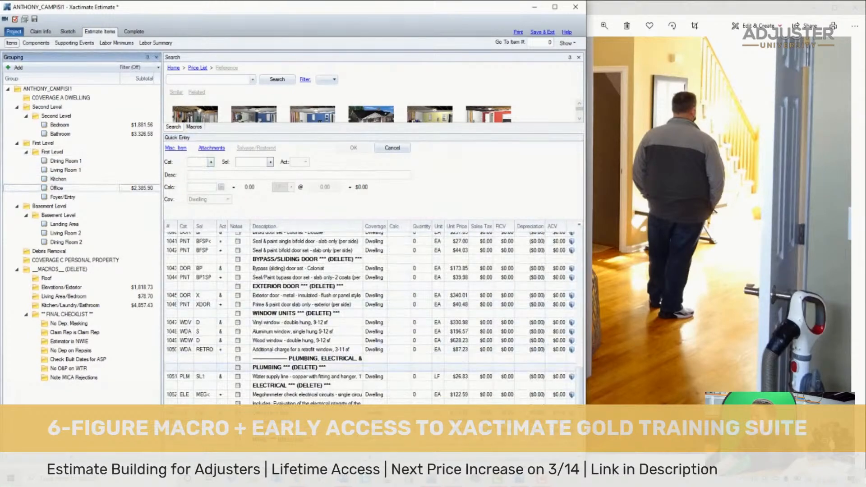
{"action": "scroll", "coordinate": [519, 262], "scroll_direction": "up", "scroll_amount": 10}
{"action": "scroll", "coordinate": [450, 289], "scroll_direction": "down", "scroll_amount": 2}
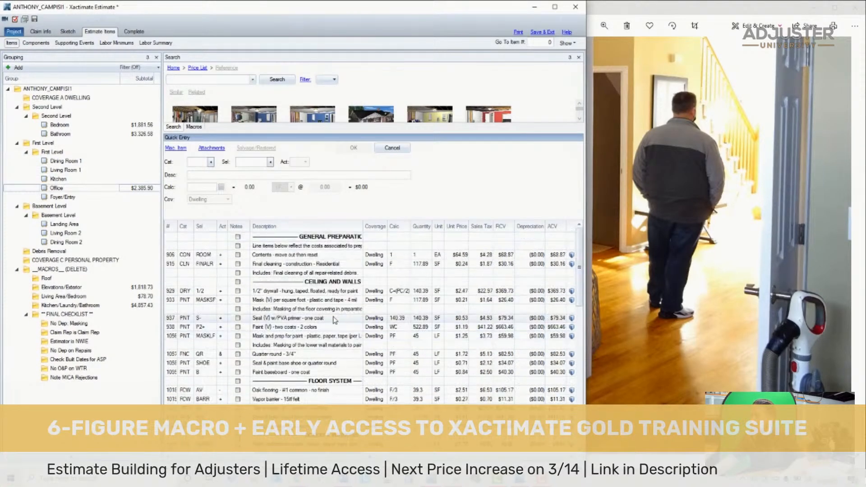
{"action": "scroll", "coordinate": [378, 327], "scroll_direction": "down", "scroll_amount": 1}
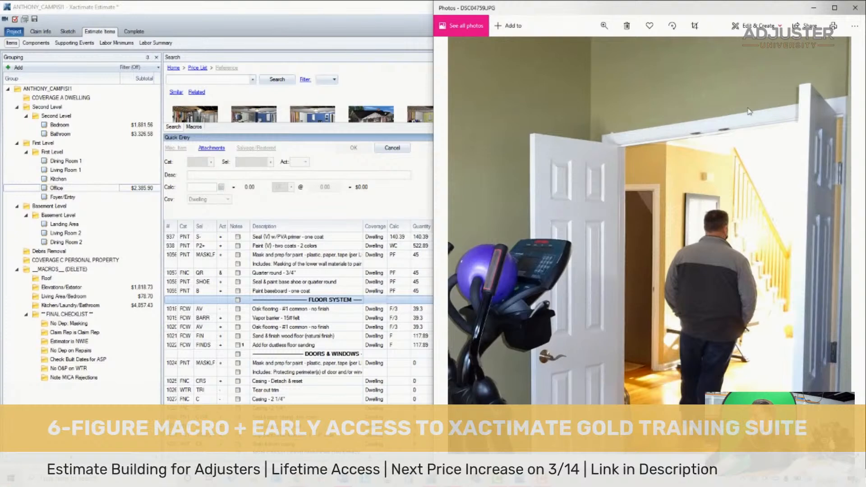
{"action": "left_click", "coordinate": [368, 361]}
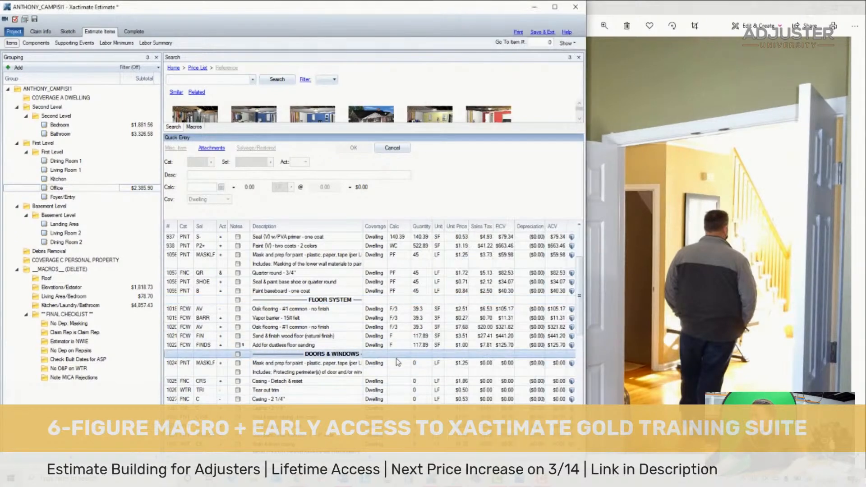
{"action": "left_click", "coordinate": [401, 364]}
{"action": "type", "text": "19"}
{"action": "key", "text": "Return"}
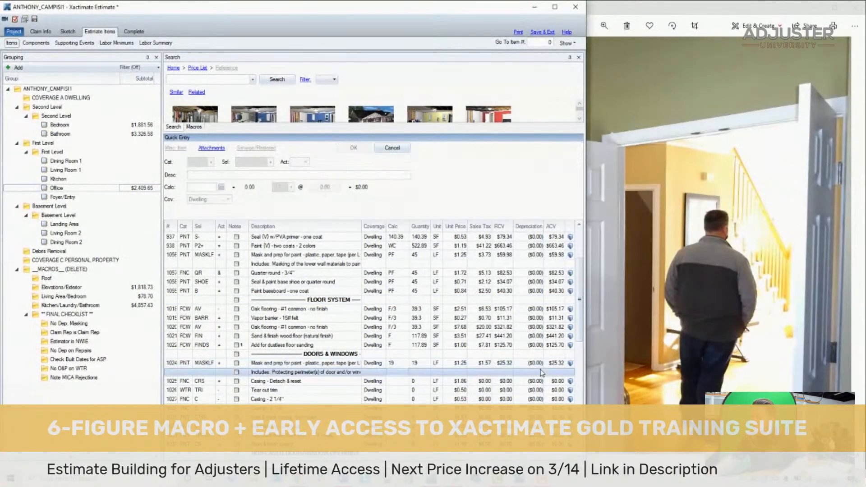
- Delete the lines from Casing - Detach & reset down to just above Paint casing - one coat, and set that paint line's calculation to 19
{"action": "left_click_drag", "start_coordinate": [168, 380], "coordinate": [168, 416]}
{"action": "key", "text": "Delete"}
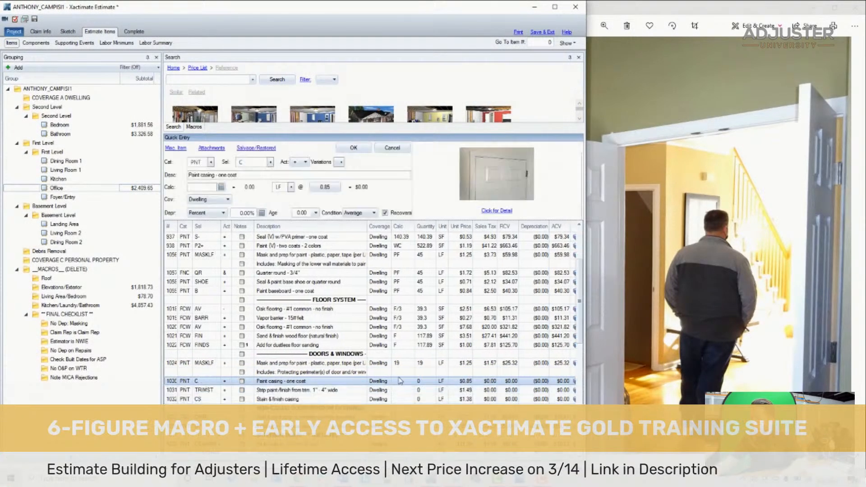
{"action": "type", "text": "19"}
{"action": "key", "text": "Return"}
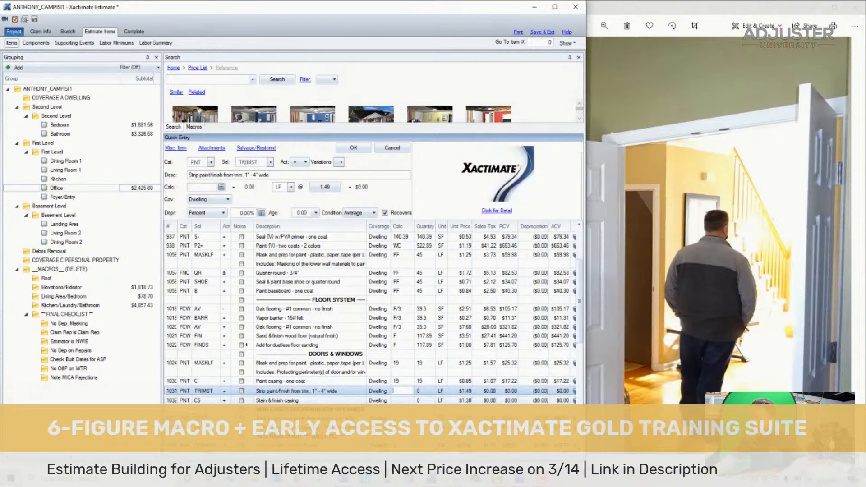
- Delete all remaining Office macro lines from Strip paint/finish from trim, 1" - 4" wide, through the end of the list
{"action": "scroll", "coordinate": [479, 400], "scroll_direction": "down", "scroll_amount": 10}
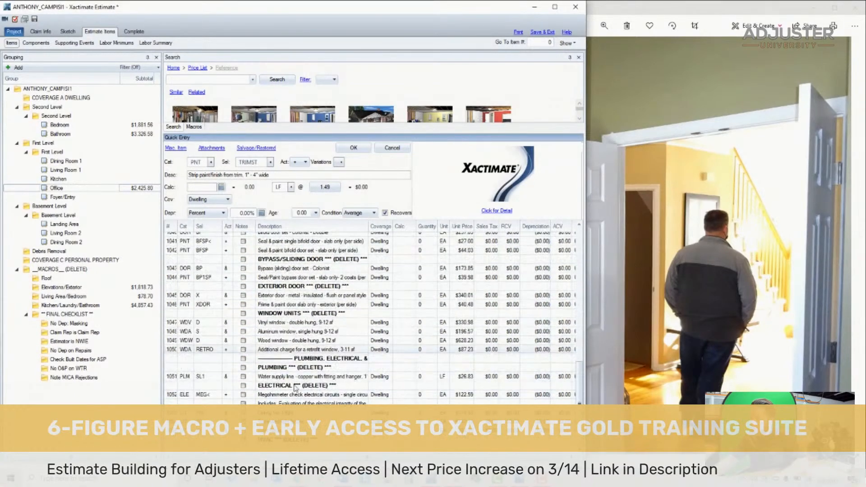
{"action": "left_click", "coordinate": [312, 441], "text": "shift"}
{"action": "scroll", "coordinate": [312, 443], "scroll_direction": "up", "scroll_amount": 4}
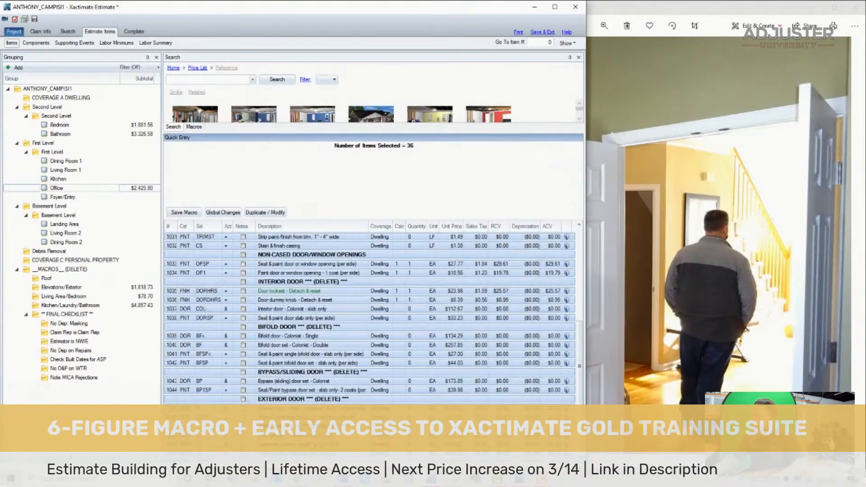
{"action": "scroll", "coordinate": [348, 365], "scroll_direction": "up", "scroll_amount": 4}
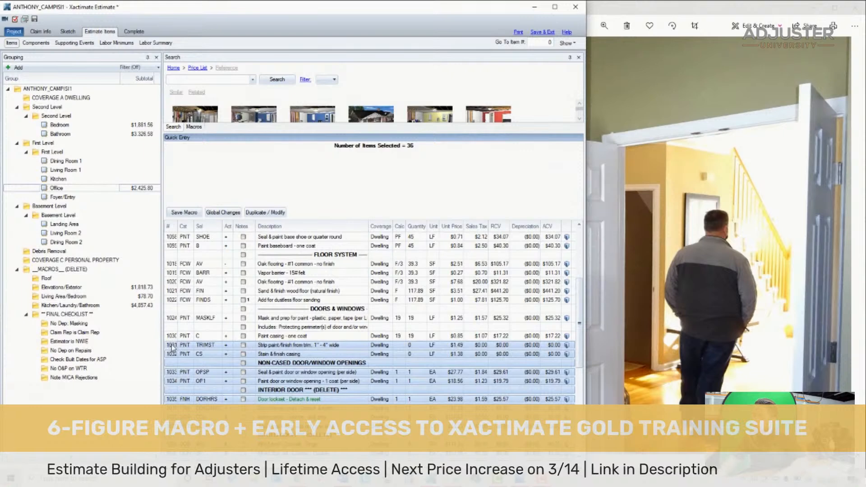
{"action": "key", "text": "Delete"}
- Search the price list for "detach door slab" and add Interior door - Detach & reset - slab only to the Office
{"action": "left_click", "coordinate": [181, 80]}
{"action": "type", "text": "detach doo"}
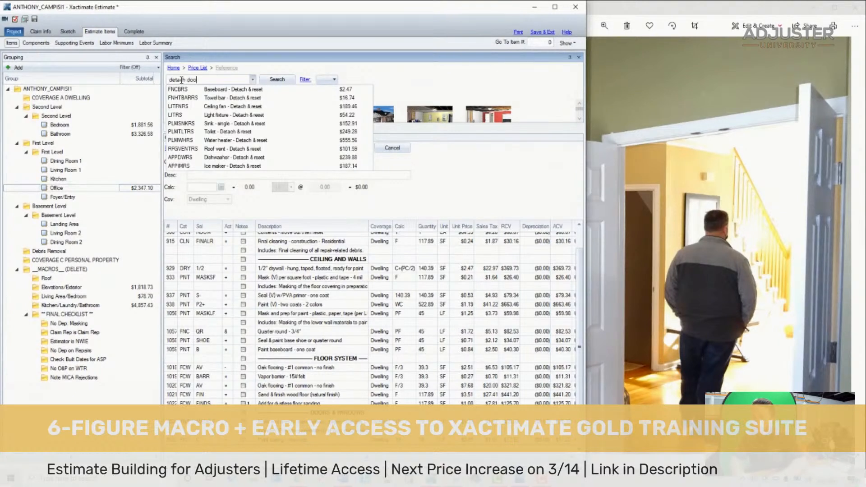
{"action": "type", "text": "rt sla"}
{"action": "key", "text": "BackSpace"}
{"action": "key", "text": "BackSpace"}
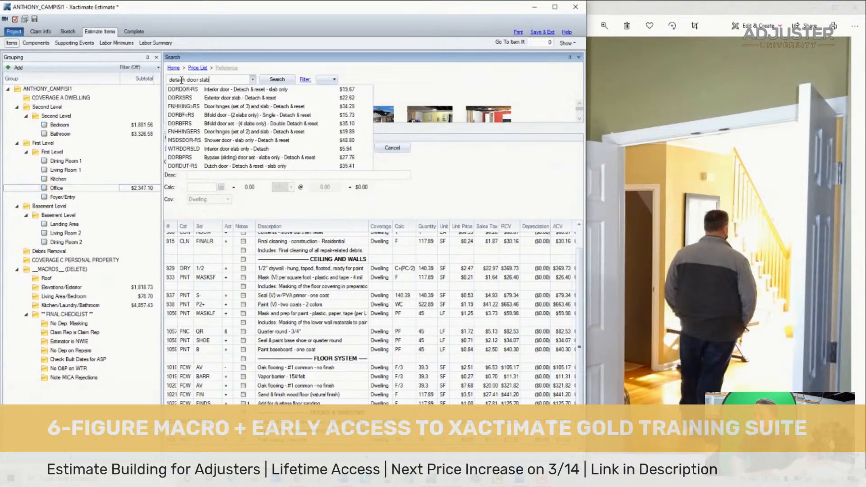
{"action": "left_click", "coordinate": [222, 89]}
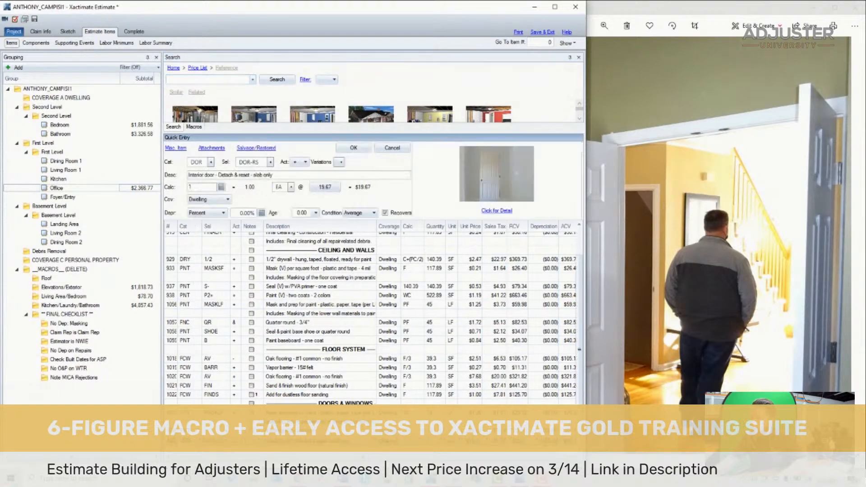
- Move the interior door detach-and-reset line below the contents line in General Preparation and set its quantity to 2
{"action": "left_click_drag", "start_coordinate": [301, 227], "coordinate": [294, 264]}
{"action": "left_click", "coordinate": [407, 264]}
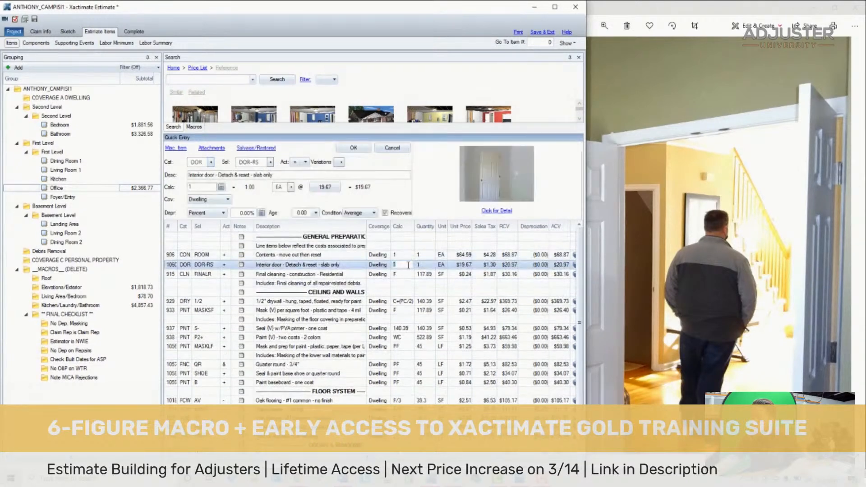
{"action": "type", "text": "2"}
{"action": "key", "text": "Return"}
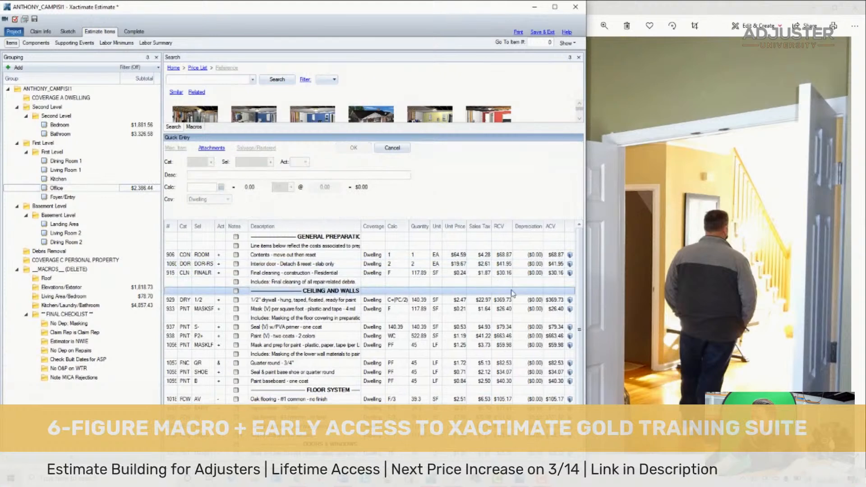
- Go back from Office photo DSC04759 to DSC04758 and examine the window and its blind
{"action": "left_click", "coordinate": [639, 266]}
{"action": "key", "text": "Left"}
{"action": "scroll", "coordinate": [639, 267], "scroll_direction": "down", "scroll_amount": 3}
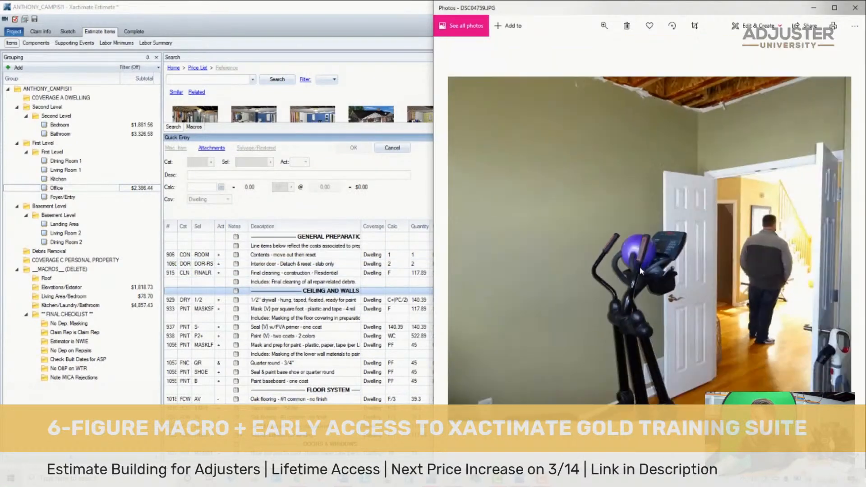
{"action": "key", "text": "Left"}
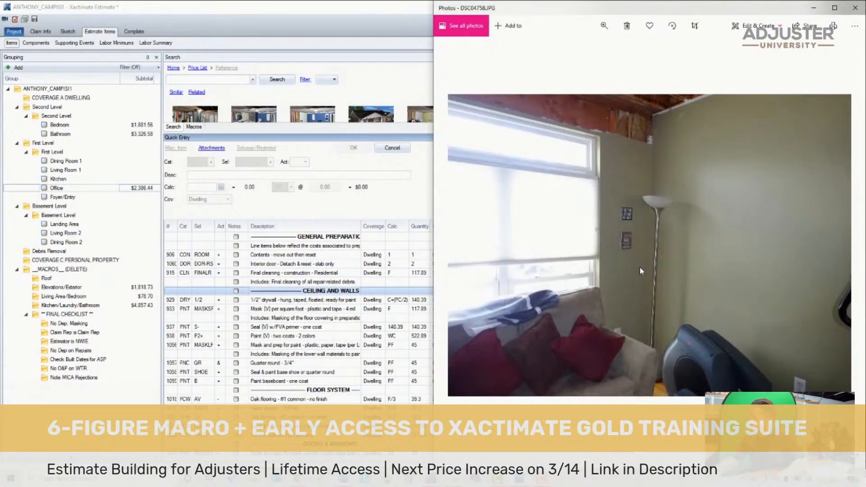
{"action": "scroll", "coordinate": [640, 266], "scroll_direction": "up", "scroll_amount": 2}
{"action": "left_click_drag", "start_coordinate": [671, 241], "coordinate": [753, 253]}
{"action": "scroll", "coordinate": [298, 315], "scroll_direction": "down", "scroll_amount": 1}
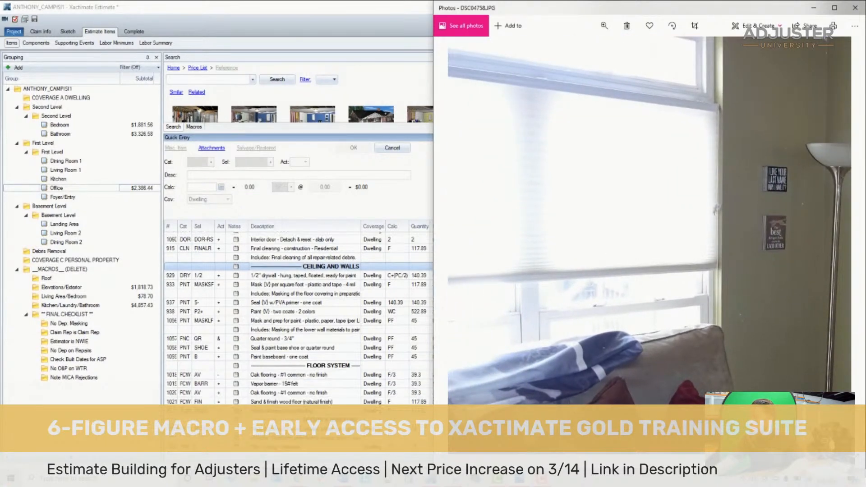
- Search the price list for "detach blind" and add the first matching item to the Office
{"action": "left_click", "coordinate": [391, 148]}
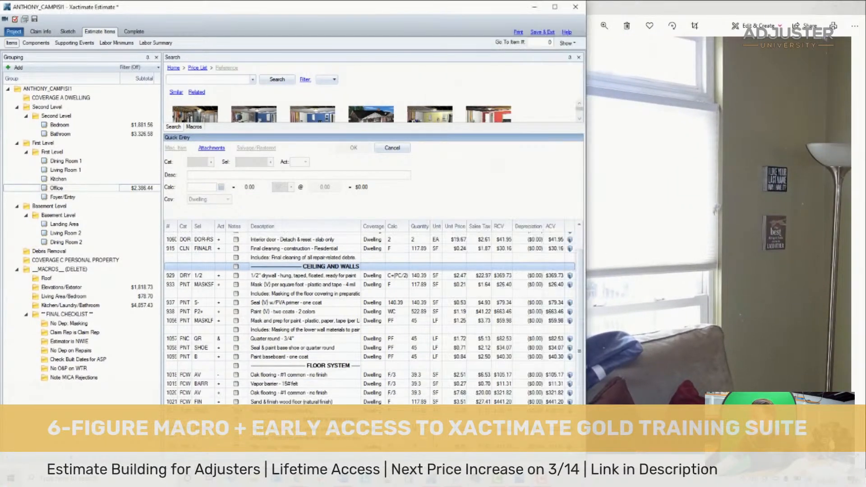
{"action": "left_click", "coordinate": [212, 80]}
{"action": "type", "text": "detach blind"}
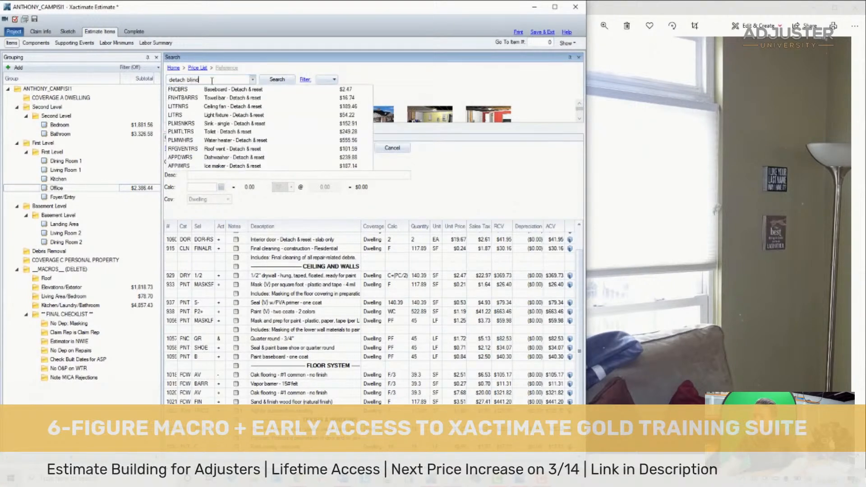
{"action": "key", "text": "Return"}
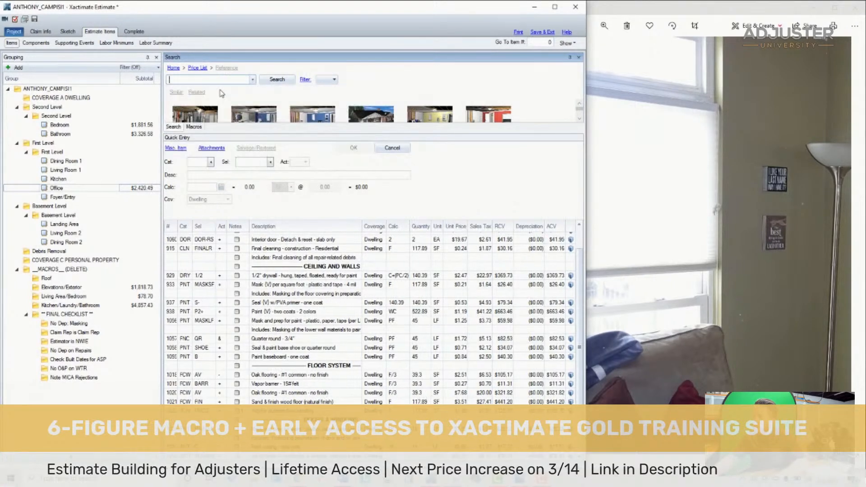
- Search for "paint large" and add Paint door/window trim & jamb - Large - 2 coats (per side) to the Office
{"action": "type", "text": "paiont"}
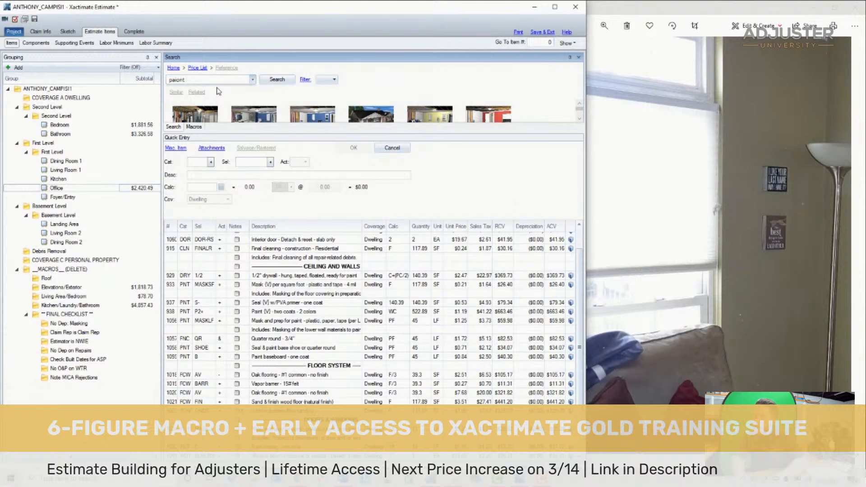
{"action": "key", "text": "BackSpace"}
{"action": "key", "text": "BackSpace"}
{"action": "key", "text": "BackSpace"}
{"action": "type", "text": "nt large"}
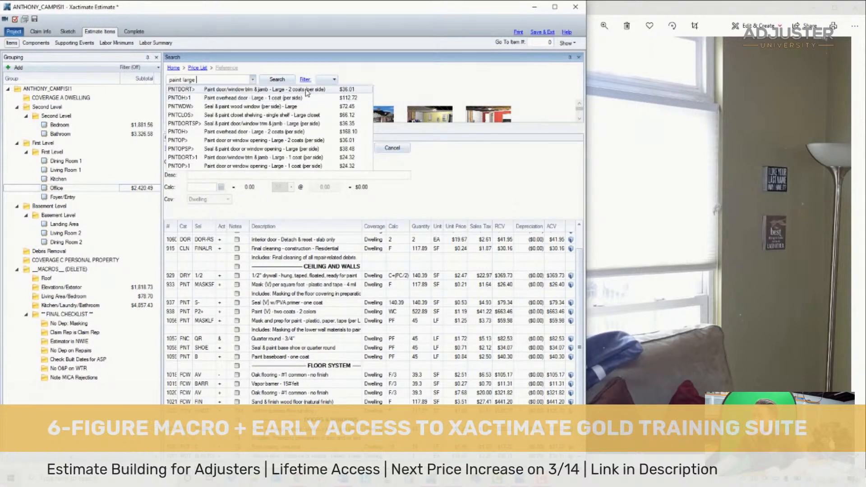
{"action": "left_click", "coordinate": [307, 93]}
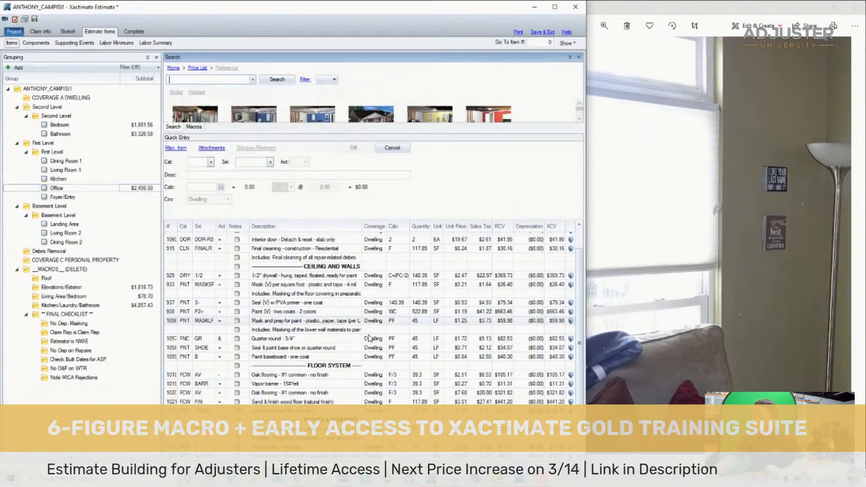
- Regroup the two newly added items under the Office's Doors & Windows heading and save the estimate
{"action": "left_click", "coordinate": [174, 438]}
{"action": "left_click", "coordinate": [175, 447], "text": "shift"}
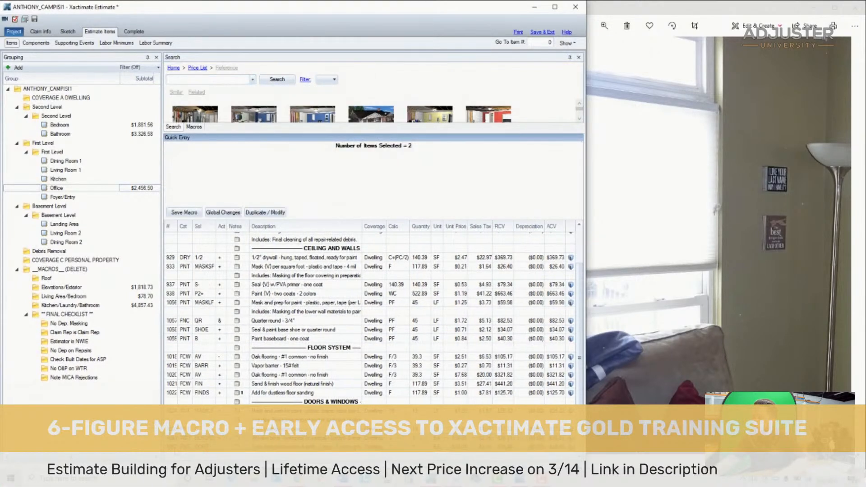
{"action": "left_click", "coordinate": [346, 401]}
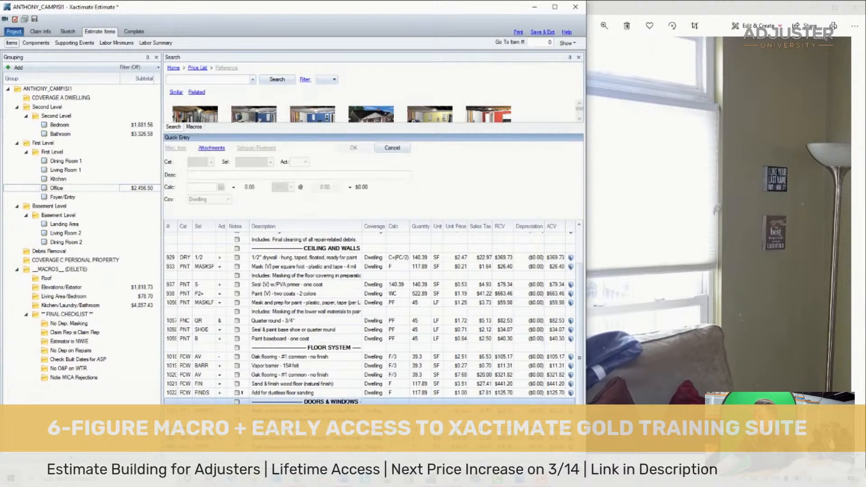
{"action": "left_click", "coordinate": [35, 19]}
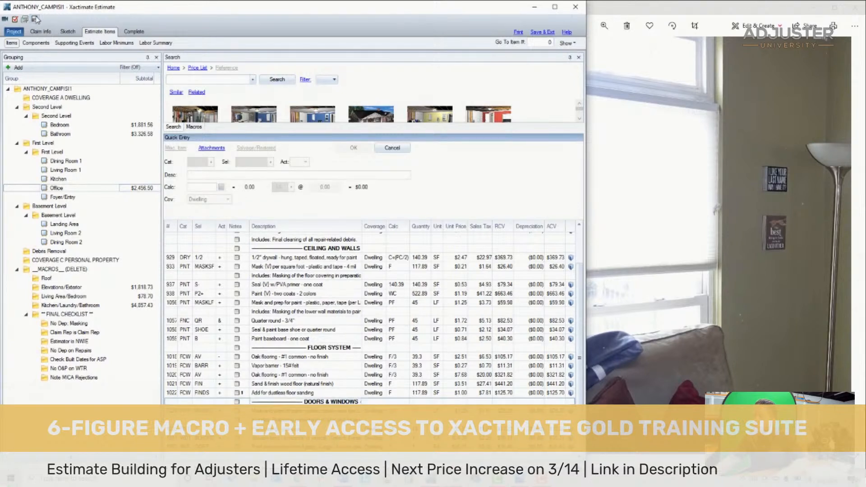
- View the whole of Office photo DSC04758 and compare it with the Office's line items from General Preparation down
{"action": "left_click", "coordinate": [680, 212]}
{"action": "scroll", "coordinate": [677, 210], "scroll_direction": "down", "scroll_amount": 4}
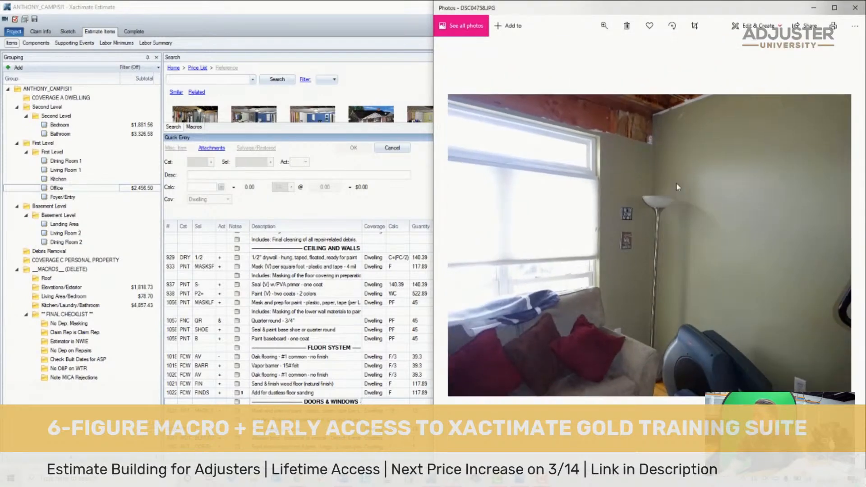
{"action": "left_click", "coordinate": [339, 249]}
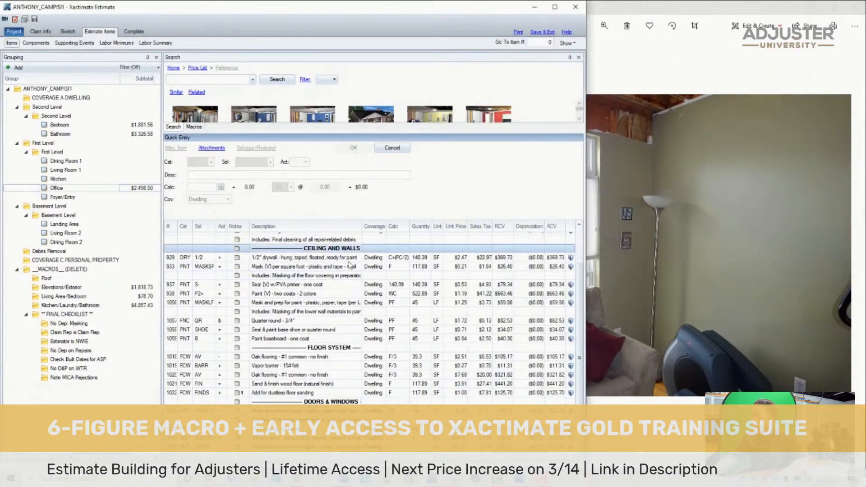
{"action": "scroll", "coordinate": [344, 260], "scroll_direction": "up", "scroll_amount": 2}
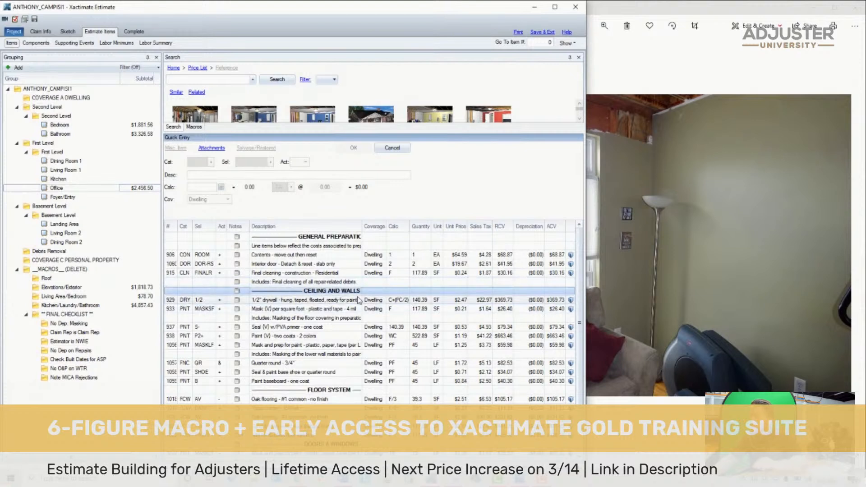
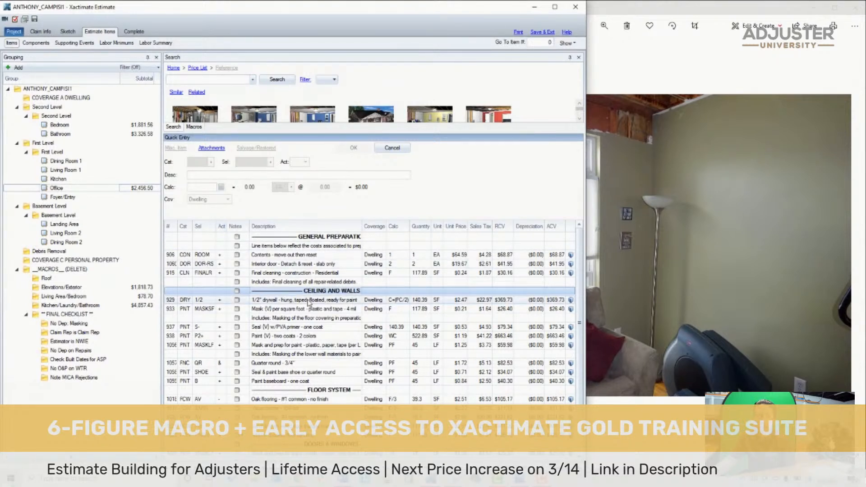
- Try the Material Only action on the Office's 1/2" drywall item and restore it to Replace
{"action": "left_click", "coordinate": [174, 302]}
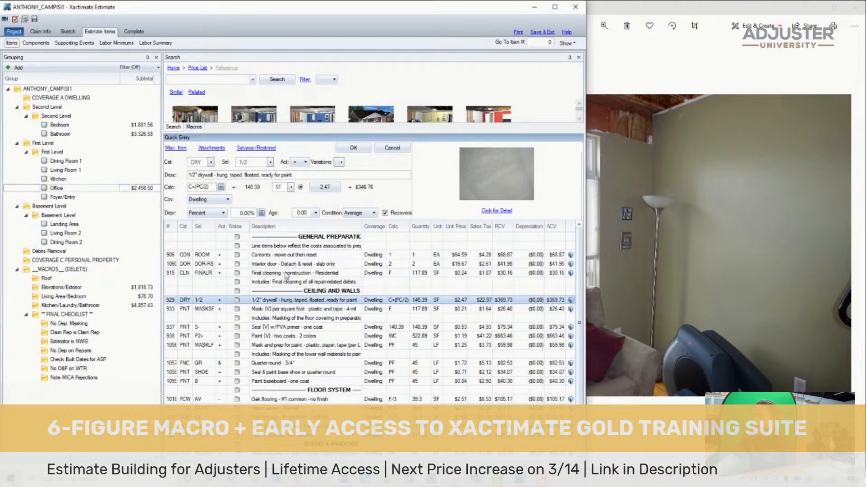
{"action": "left_click", "coordinate": [220, 301]}
{"action": "left_click", "coordinate": [226, 301]}
{"action": "left_click", "coordinate": [180, 302]}
{"action": "left_click", "coordinate": [220, 301]}
{"action": "left_click", "coordinate": [228, 301]}
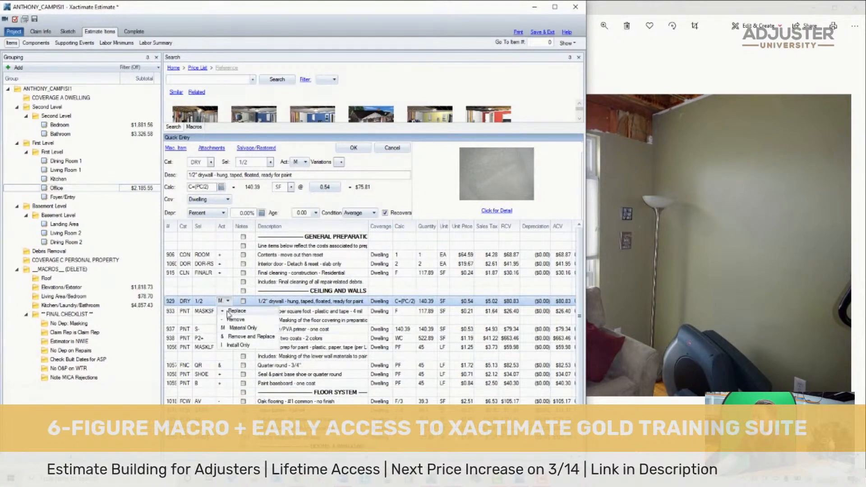
{"action": "left_click", "coordinate": [229, 311]}
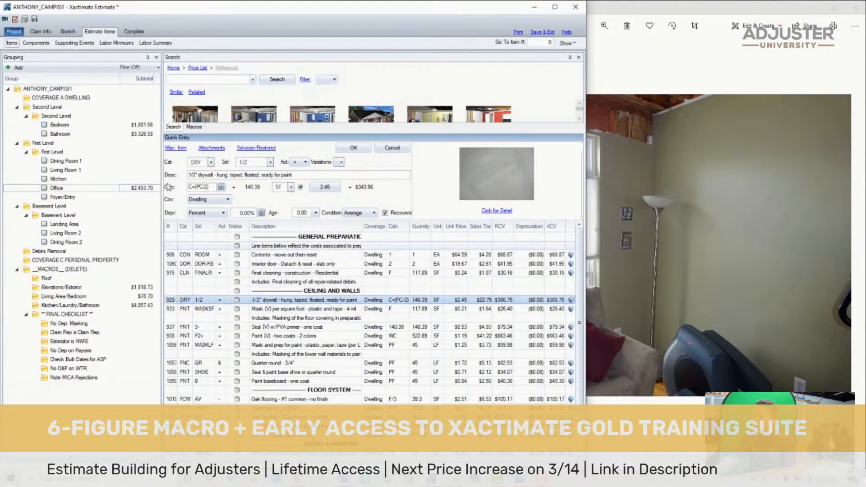
- Delete the Bedroom's Drywall - Labor Minimum item and set its 1/2" drywall item's action to Replace
{"action": "left_click", "coordinate": [129, 128]}
{"action": "left_click", "coordinate": [176, 299]}
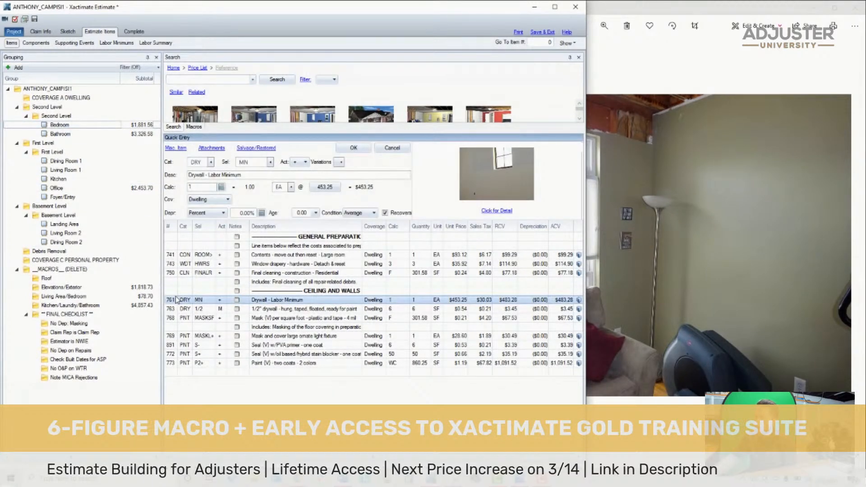
{"action": "key", "text": "Delete"}
{"action": "left_click", "coordinate": [221, 301]}
{"action": "left_click", "coordinate": [228, 301]}
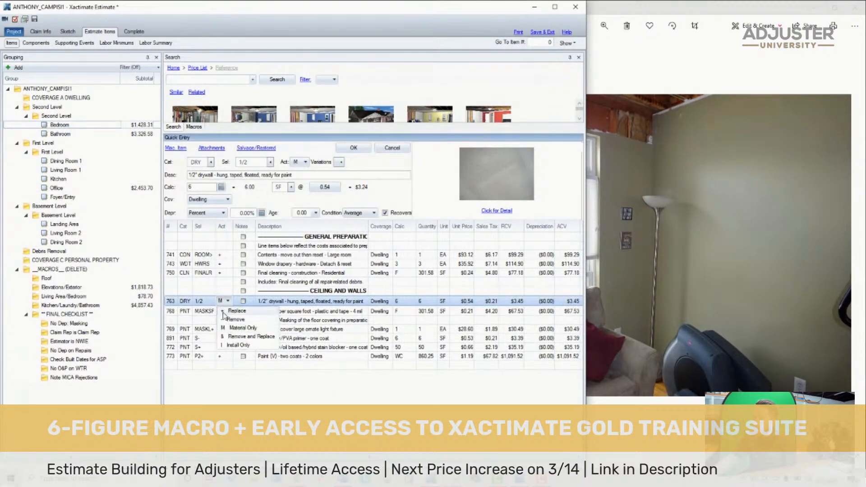
{"action": "left_click", "coordinate": [234, 310]}
- Set the action of the Bathroom's 1/2" drywall item to Replace
{"action": "left_click", "coordinate": [84, 134]}
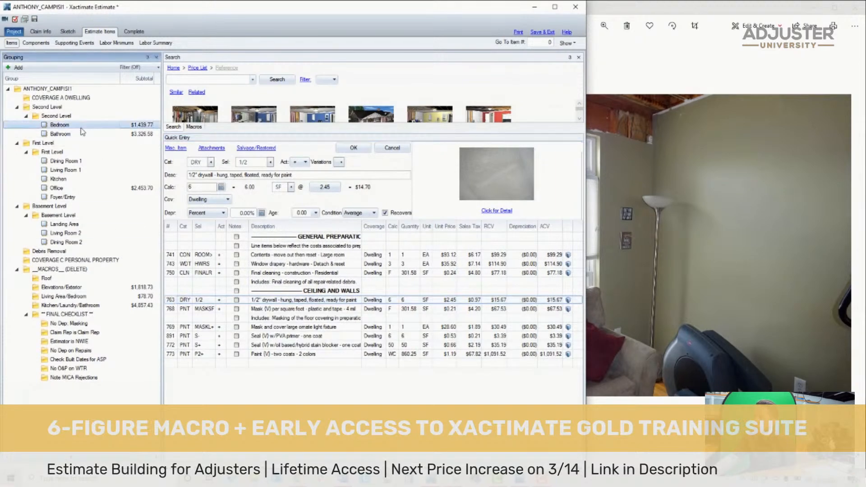
{"action": "left_click", "coordinate": [220, 300]}
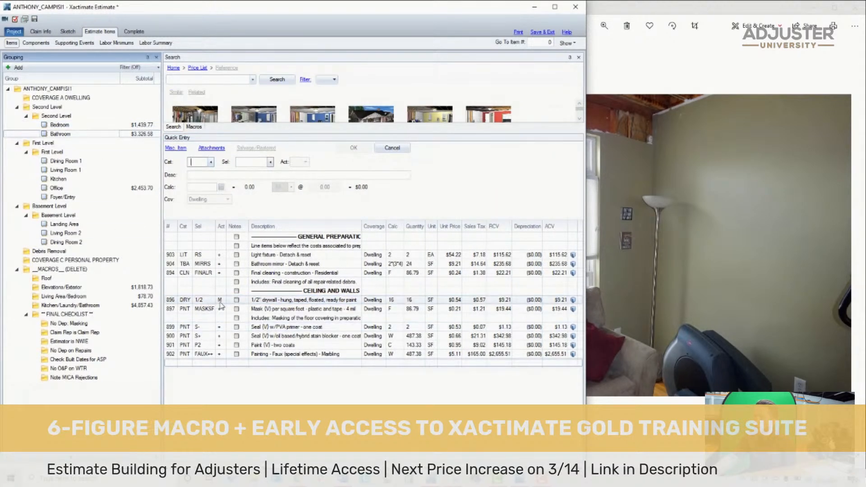
{"action": "left_click", "coordinate": [227, 300]}
{"action": "left_click", "coordinate": [243, 310]}
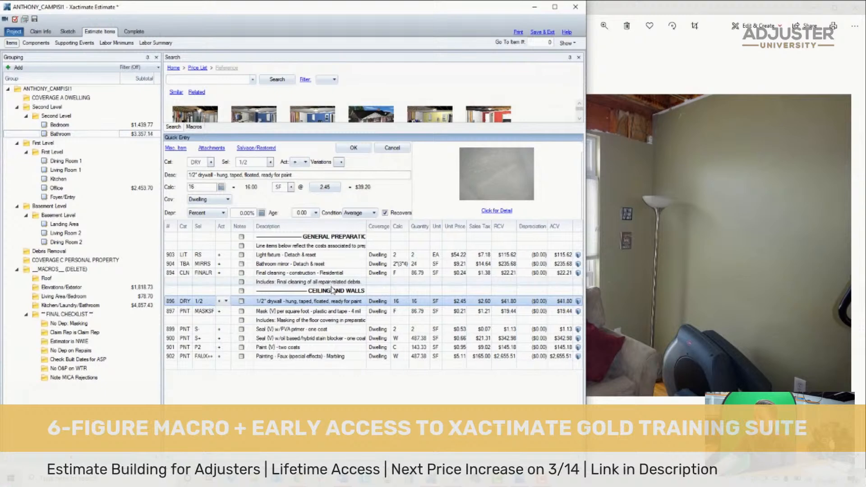
- Review the Office's line items from Ceiling and Walls down and go back through the loss photos to DSC04744
{"action": "left_click", "coordinate": [102, 189]}
{"action": "scroll", "coordinate": [302, 315], "scroll_direction": "down", "scroll_amount": 2}
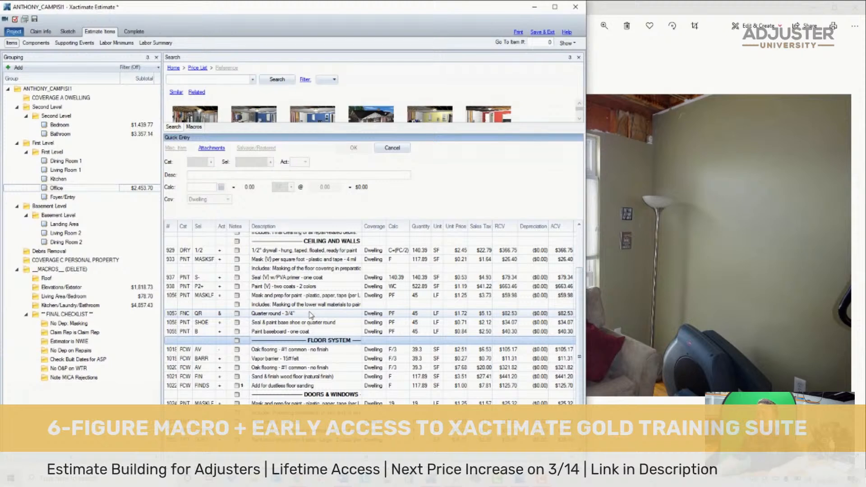
{"action": "left_click", "coordinate": [686, 140]}
{"action": "key", "text": "Right"}
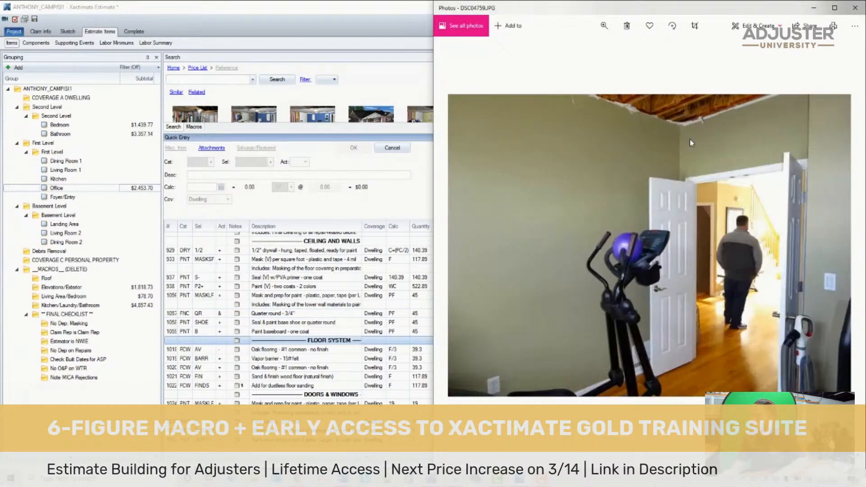
{"action": "key", "text": "Right"}
{"action": "key", "text": "Left"}
{"action": "key", "text": "Left"}
{"action": "key", "text": "Left"}
{"action": "key", "text": "Left"}
{"action": "key", "text": "Left"}
{"action": "key", "text": "Left"}
{"action": "key", "text": "Left"}
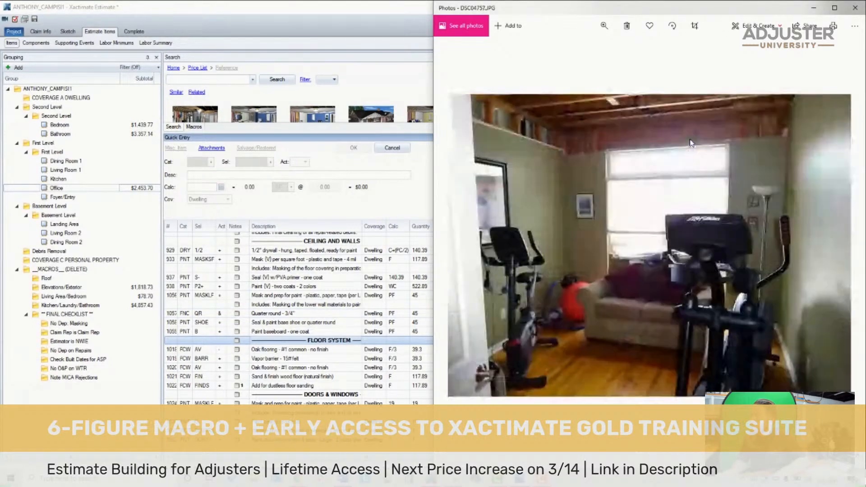
{"action": "key", "text": "Left"}
{"action": "key", "text": "Left"}
{"action": "key", "text": "Left"}
{"action": "key", "text": "Left"}
{"action": "key", "text": "Left"}
{"action": "key", "text": "Left"}
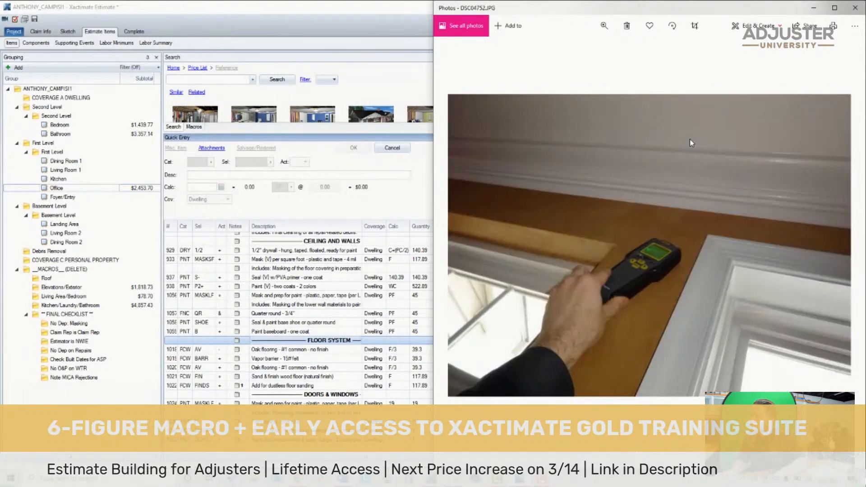
{"action": "key", "text": "Left"}
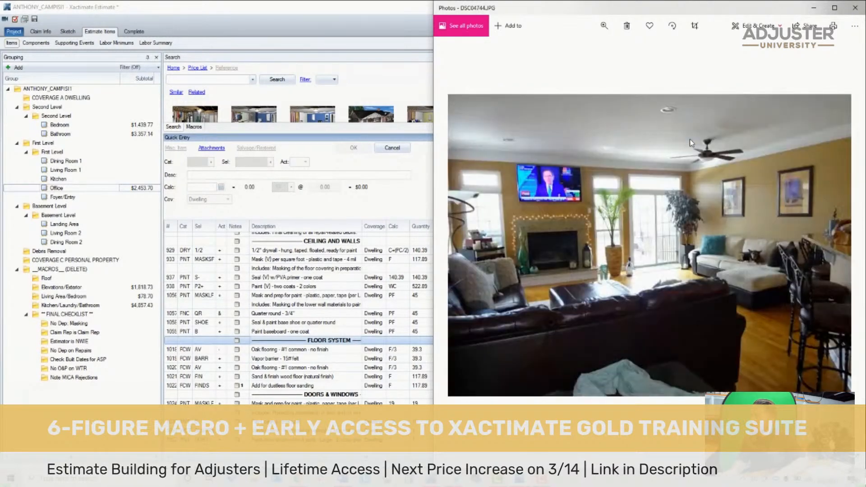
- Select all of the Office's line items and examine the living and dining room photos from DSC04736 through DSC04743
{"action": "left_click", "coordinate": [293, 342]}
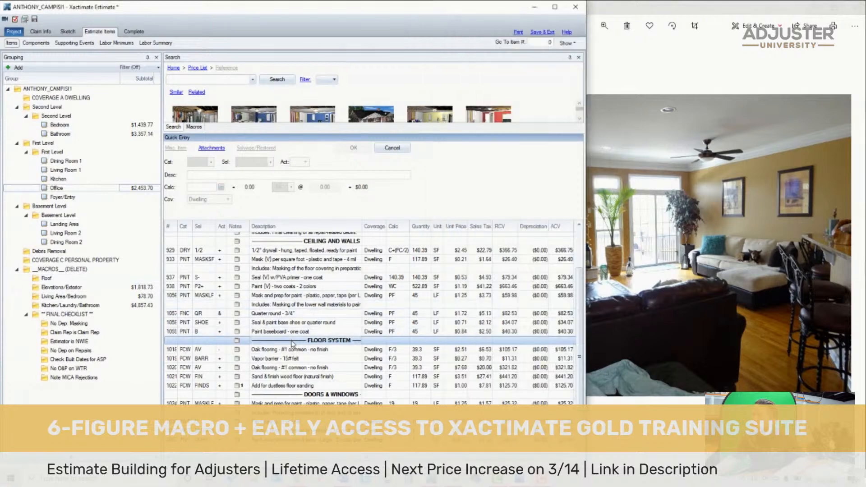
{"action": "key", "text": "ctrl+a"}
{"action": "left_click", "coordinate": [667, 224]}
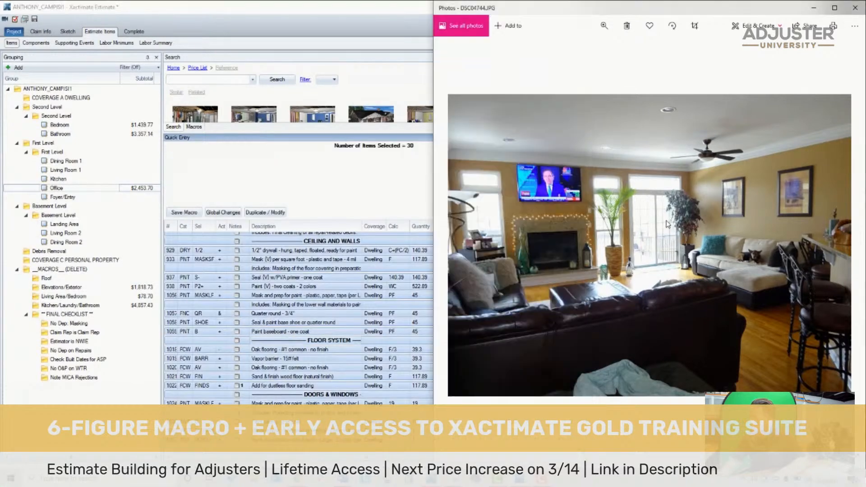
{"action": "key", "text": "Left"}
{"action": "key", "text": "Left"}
{"action": "key", "text": "Left"}
{"action": "key", "text": "Left"}
{"action": "key", "text": "Left"}
{"action": "key", "text": "Left"}
{"action": "key", "text": "Left"}
{"action": "key", "text": "Left"}
{"action": "key", "text": "Left"}
{"action": "key", "text": "Left"}
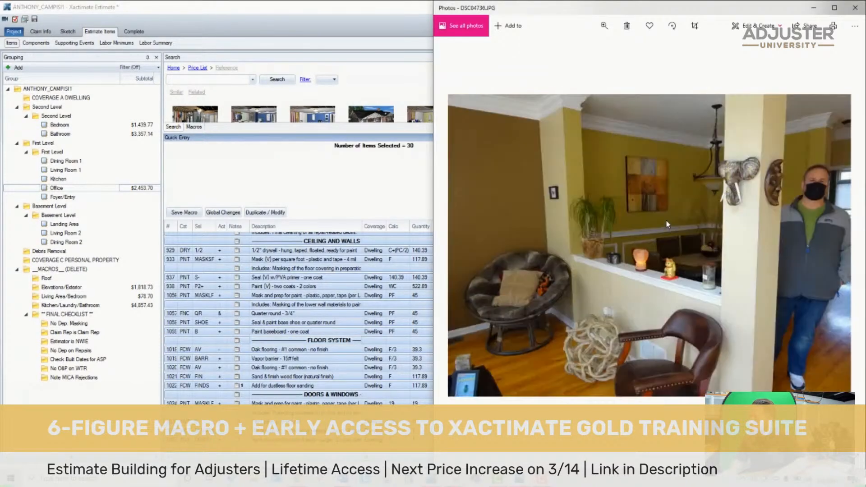
{"action": "key", "text": "Right"}
{"action": "key", "text": "Right"}
{"action": "key", "text": "Right"}
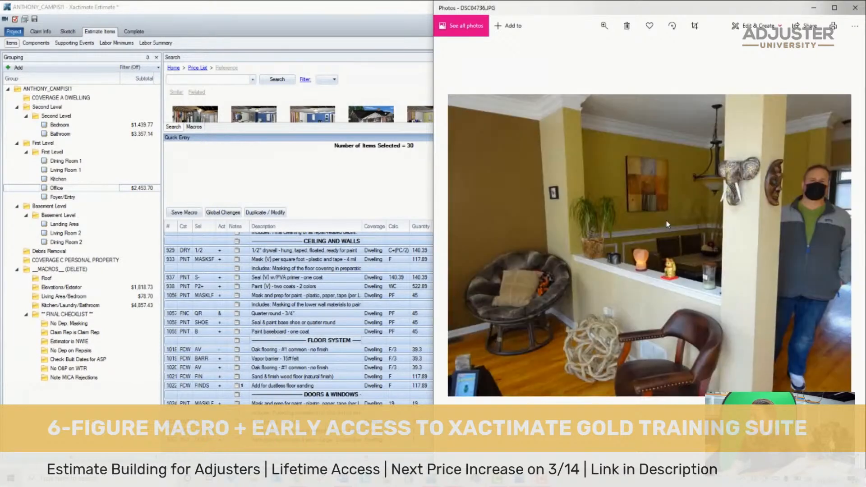
{"action": "key", "text": "Right"}
{"action": "key", "text": "Right"}
{"action": "key", "text": "Right"}
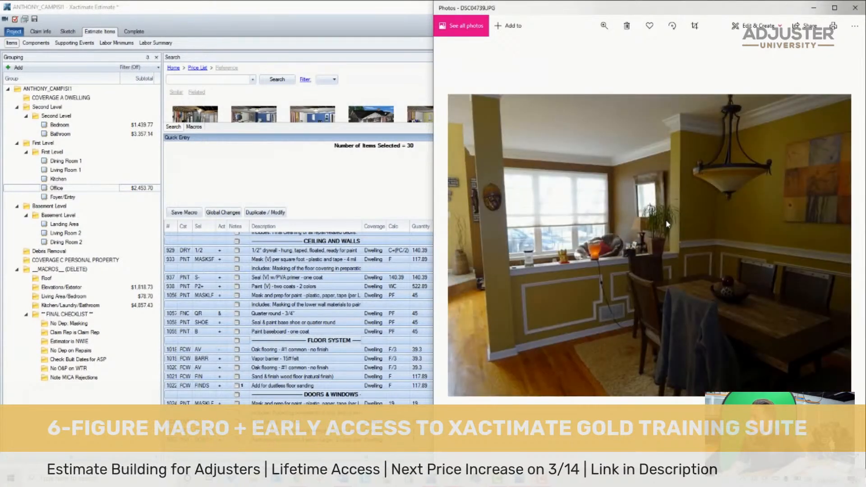
{"action": "key", "text": "Right"}
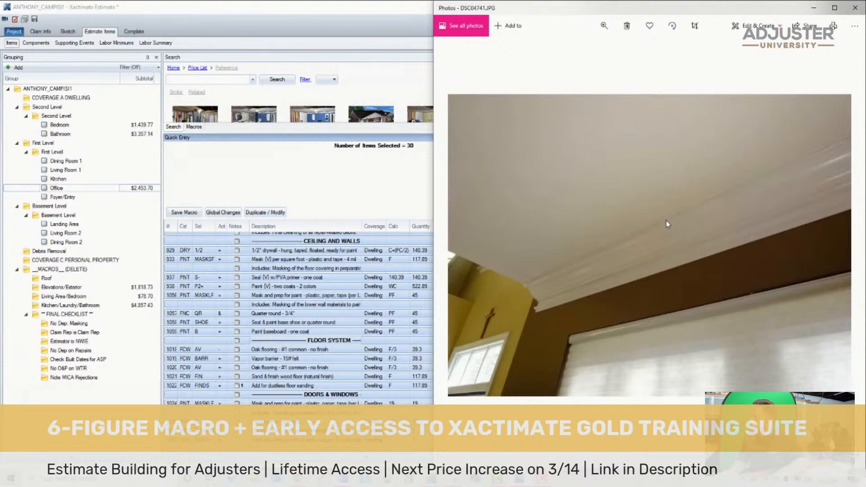
{"action": "key", "text": "Right"}
{"action": "key", "text": "Right"}
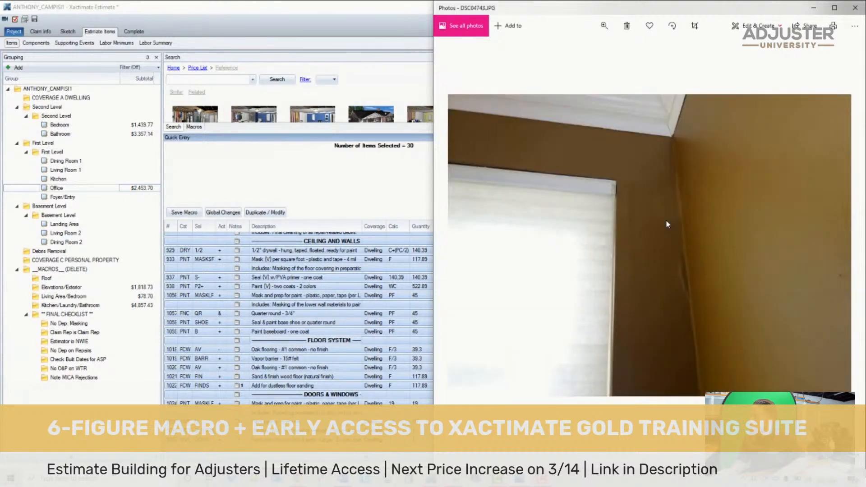
- Go back through the photos to DSC04737 and examine the window wall up close in dining room photo DSC04739
{"action": "key", "text": "Left"}
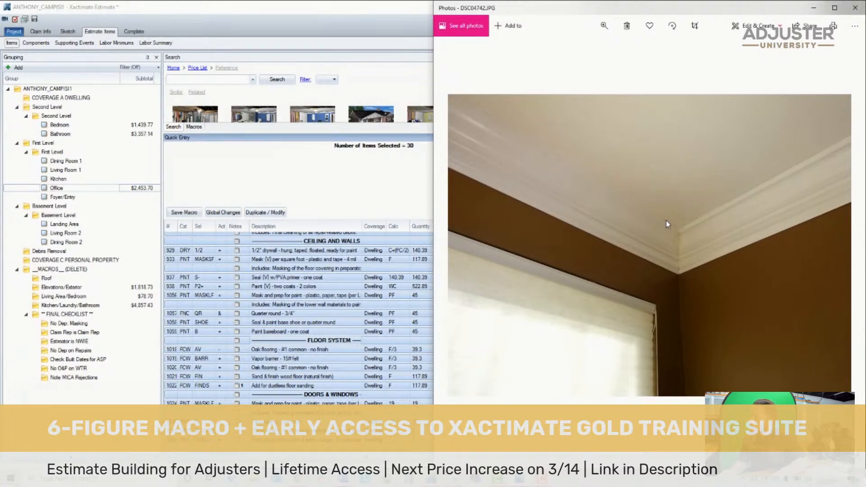
{"action": "key", "text": "Left"}
{"action": "key", "text": "Left"}
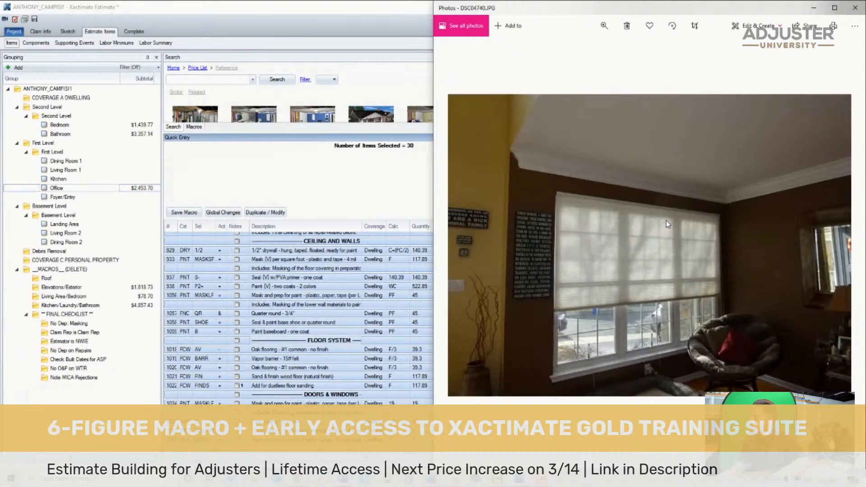
{"action": "key", "text": "Left"}
{"action": "key", "text": "Left"}
{"action": "key", "text": "Left"}
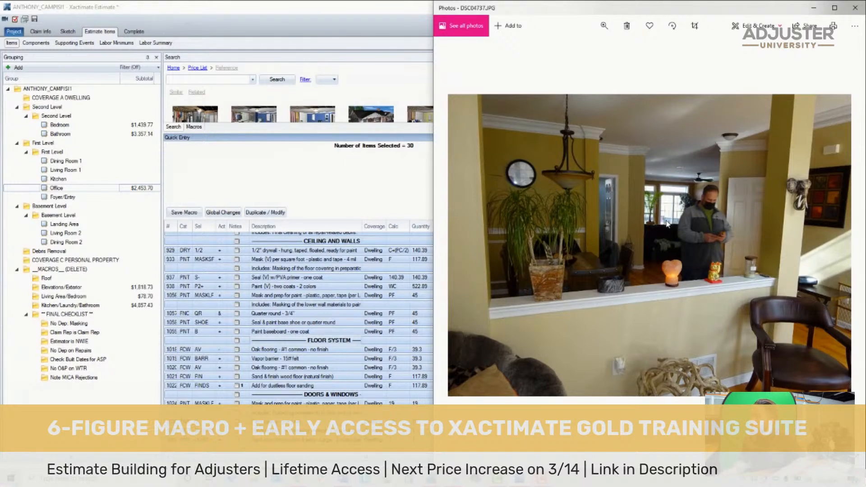
{"action": "key", "text": "Right"}
{"action": "key", "text": "Right"}
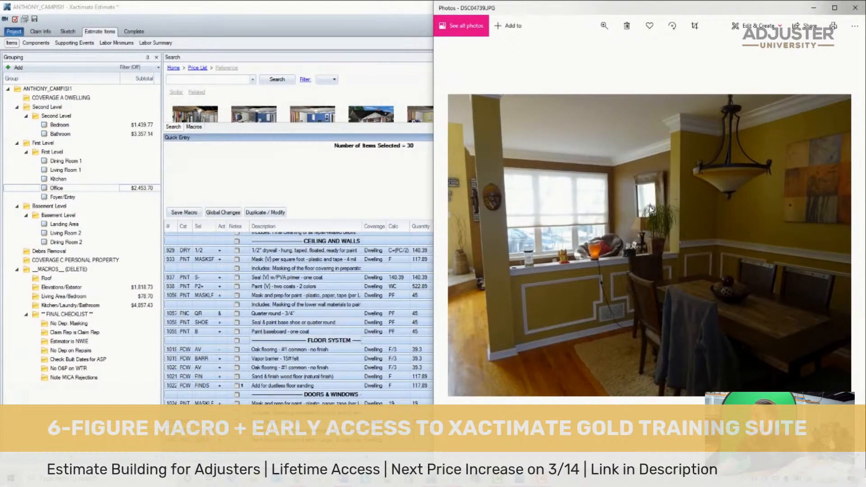
{"action": "scroll", "coordinate": [541, 178], "scroll_direction": "up", "scroll_amount": 3}
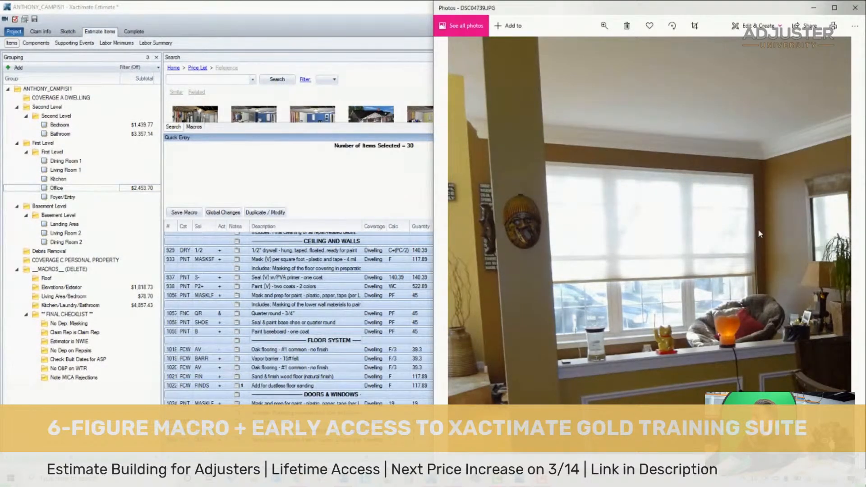
- Copy all of the Office's line items into Dining Room 1
{"action": "left_click", "coordinate": [202, 243]}
{"action": "key", "text": "ctrl+a"}
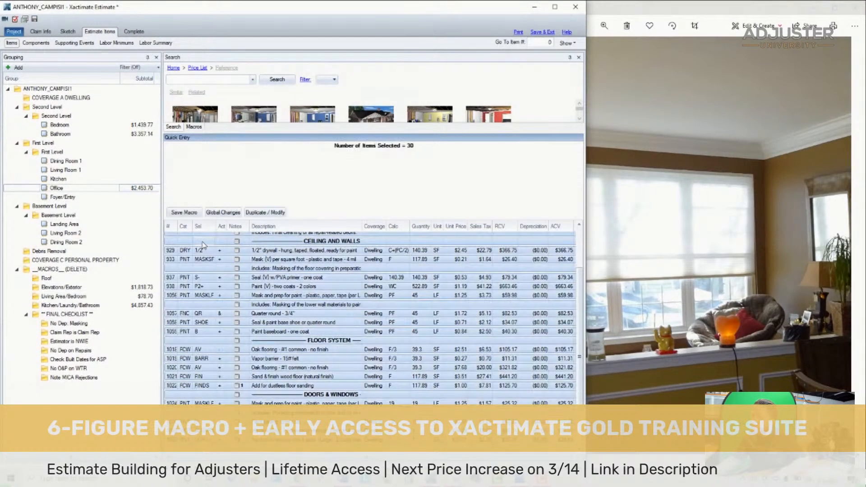
{"action": "left_click", "coordinate": [663, 225]}
{"action": "key", "text": "Right"}
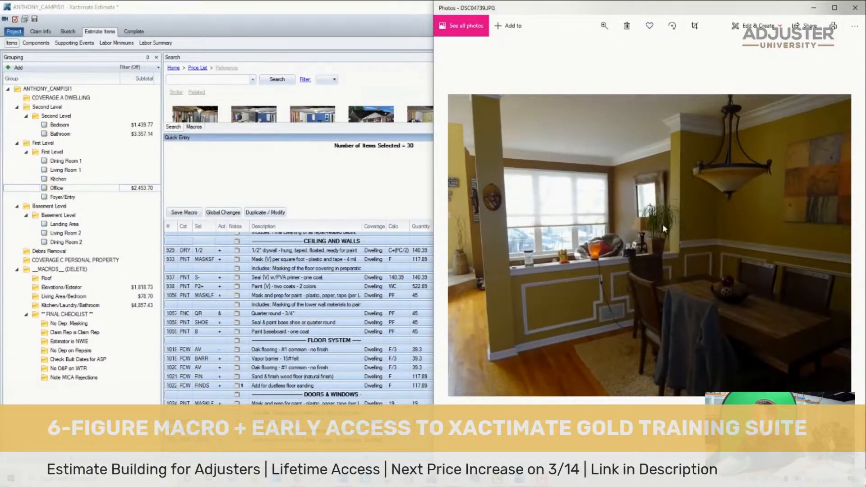
{"action": "scroll", "coordinate": [519, 231], "scroll_direction": "up", "scroll_amount": 3}
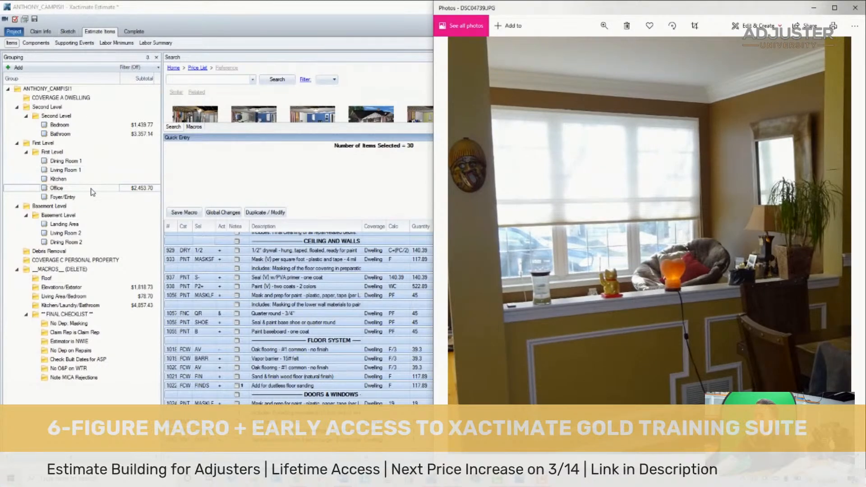
{"action": "left_click", "coordinate": [92, 187]}
{"action": "left_click", "coordinate": [93, 163]}
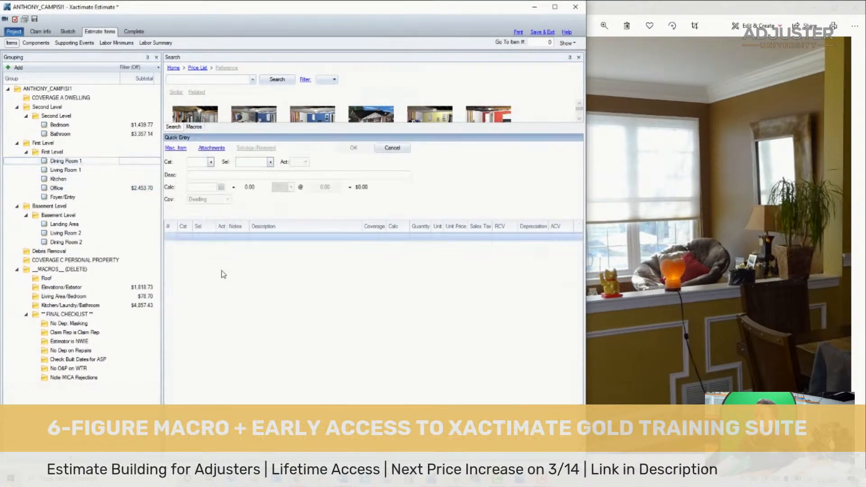
{"action": "key", "text": "ctrl+v"}
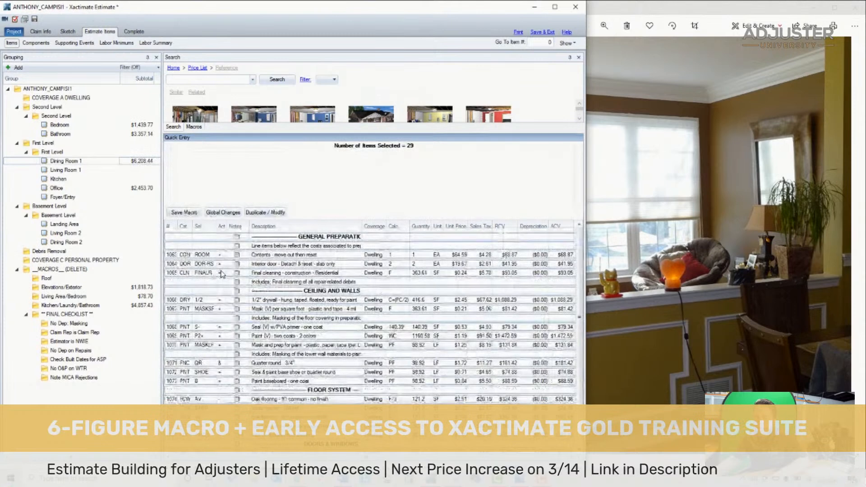
- In Dining Room 1, change the contents item's selector to ROOM> for a large room and delete the interior door detach & reset item
{"action": "left_click", "coordinate": [180, 246]}
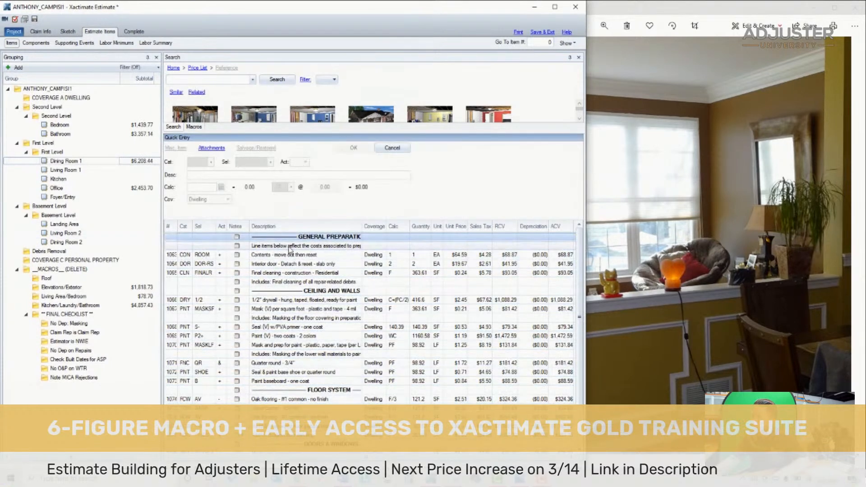
{"action": "left_click", "coordinate": [178, 255]}
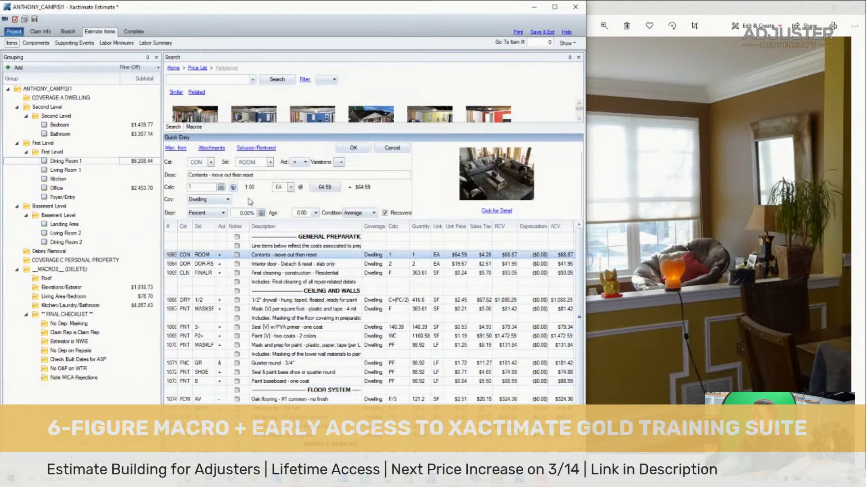
{"action": "left_click", "coordinate": [264, 162]}
{"action": "type", "text": ">"}
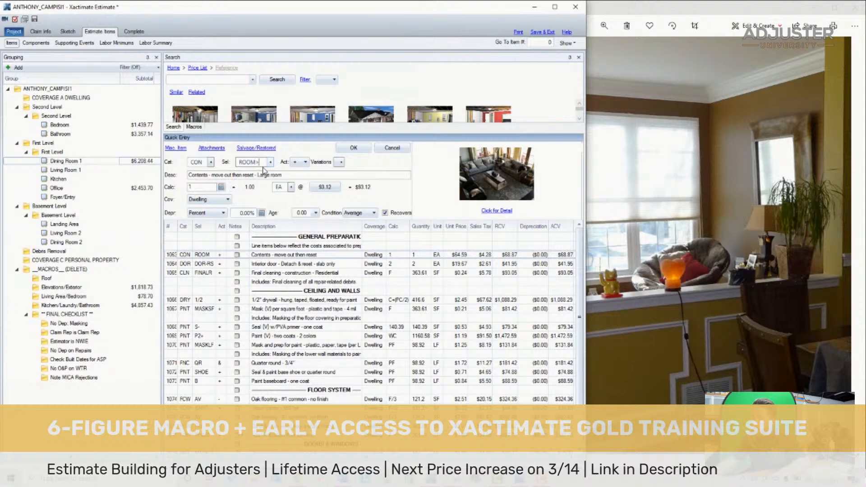
{"action": "left_click", "coordinate": [165, 267]}
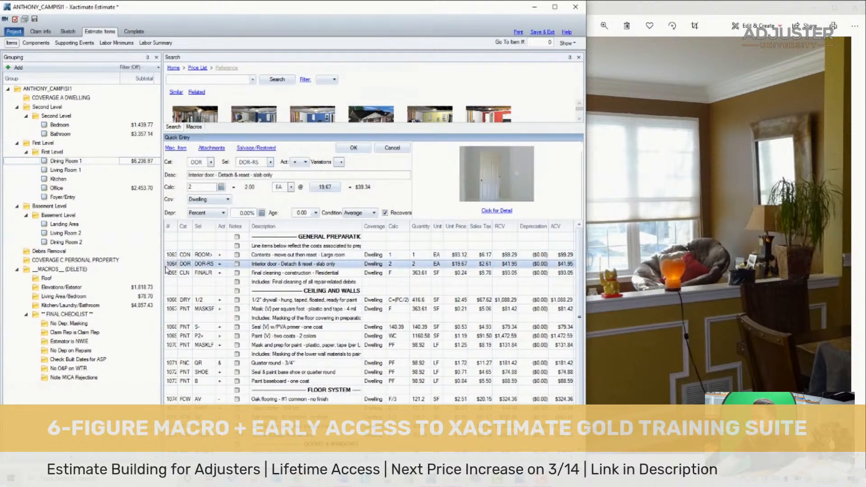
{"action": "key", "text": "Delete"}
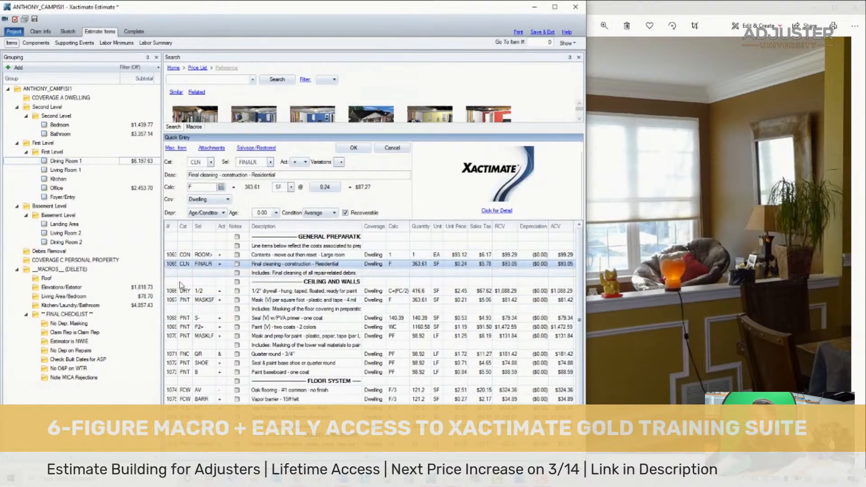
- Change the 1/2" drywall item to Remove and Replace and set its calculation to 6 SF
{"action": "left_click", "coordinate": [241, 290]}
{"action": "left_click", "coordinate": [292, 284]}
{"action": "left_click", "coordinate": [220, 294]}
{"action": "left_click", "coordinate": [226, 292]}
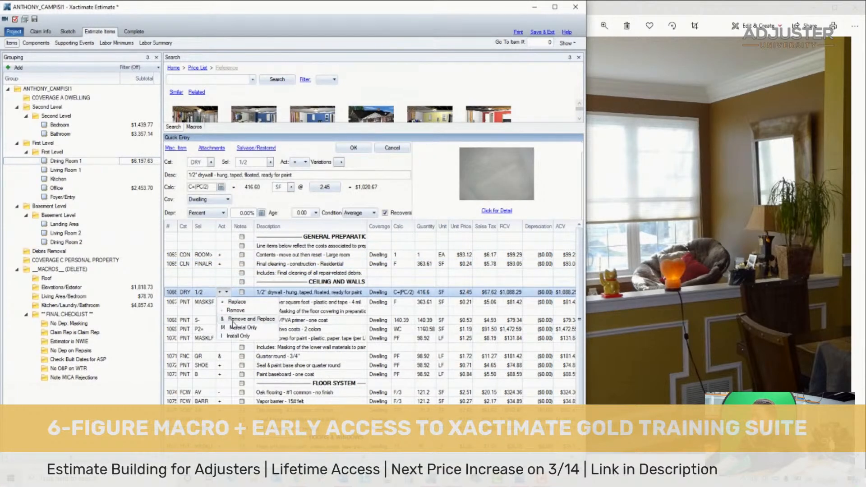
{"action": "left_click", "coordinate": [244, 319]}
{"action": "left_click", "coordinate": [408, 293]}
{"action": "type", "text": "6"}
{"action": "key", "text": "Return"}
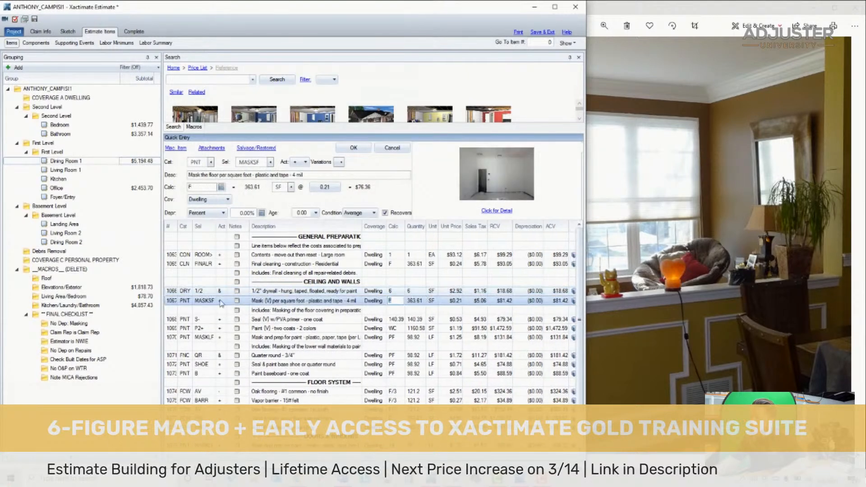
- Keep the floor masking calculation and set the PVA primer seal item's calculation to 6 SF
{"action": "key", "text": "Return"}
{"action": "left_click", "coordinate": [398, 318]}
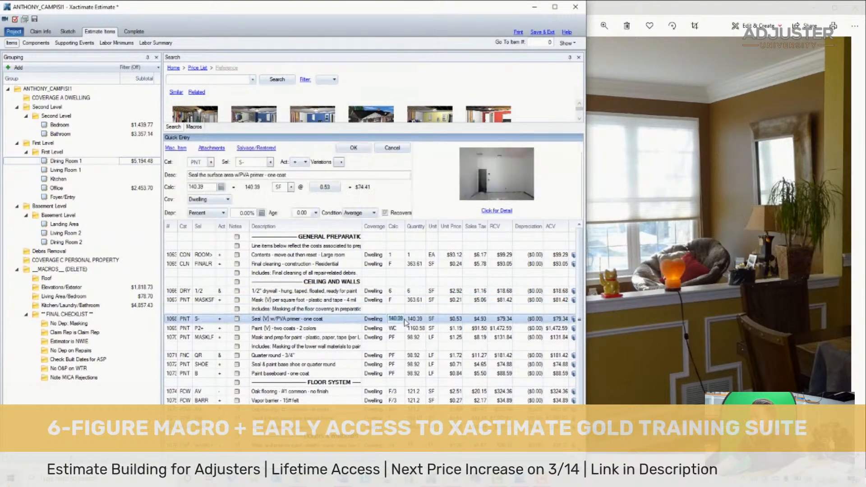
{"action": "type", "text": "6"}
{"action": "key", "text": "Return"}
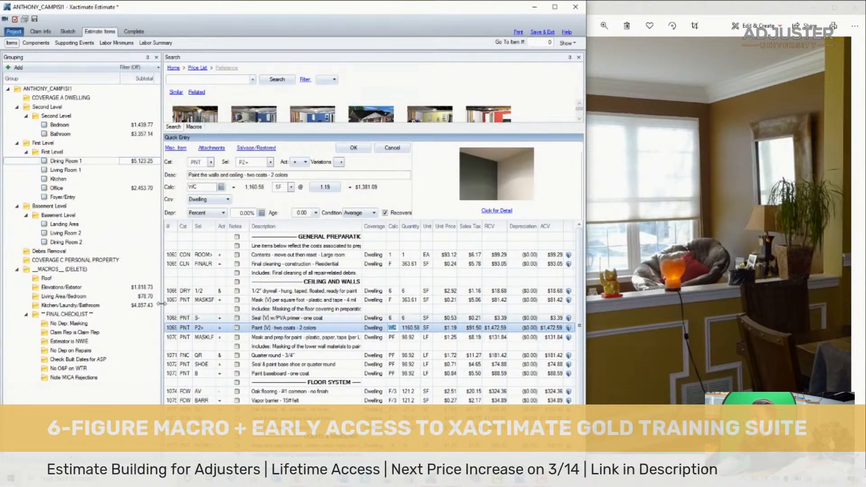
- Check the two-coat wall and ceiling paint item against the painted surfaces in dining room photo DSC04739
{"action": "left_click", "coordinate": [174, 329]}
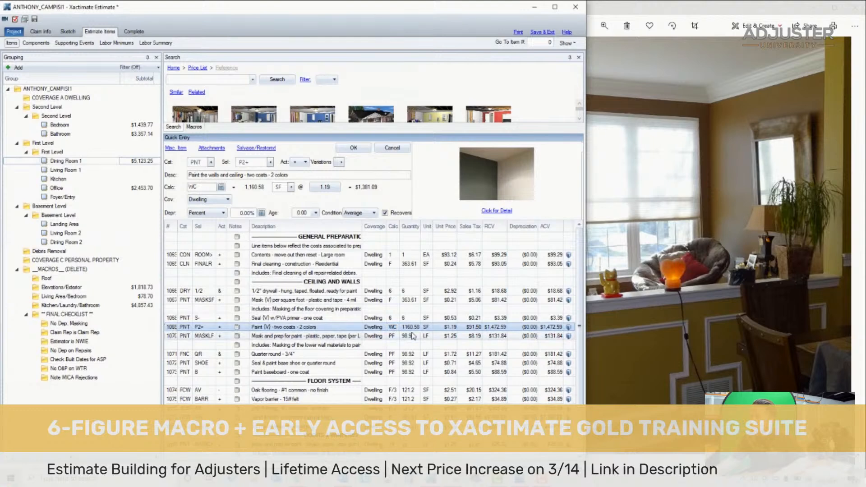
{"action": "left_click", "coordinate": [672, 258]}
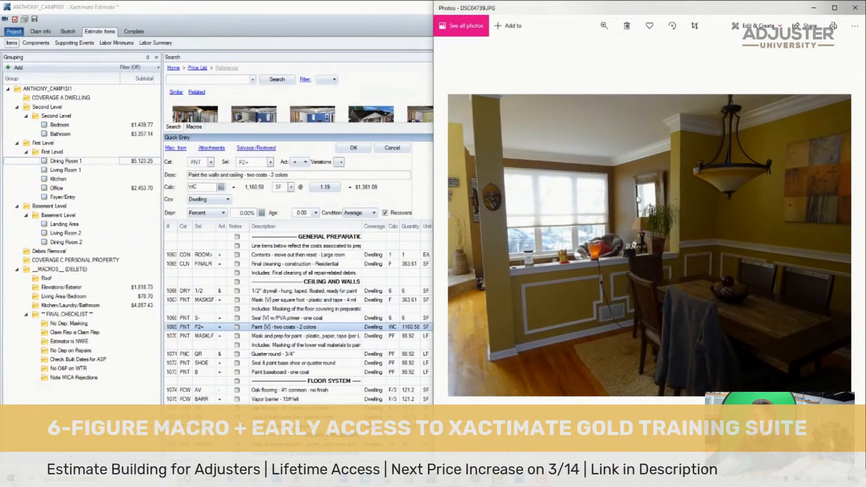
{"action": "scroll", "coordinate": [640, 200], "scroll_direction": "up", "scroll_amount": 3}
{"action": "scroll", "coordinate": [636, 245], "scroll_direction": "down", "scroll_amount": 3}
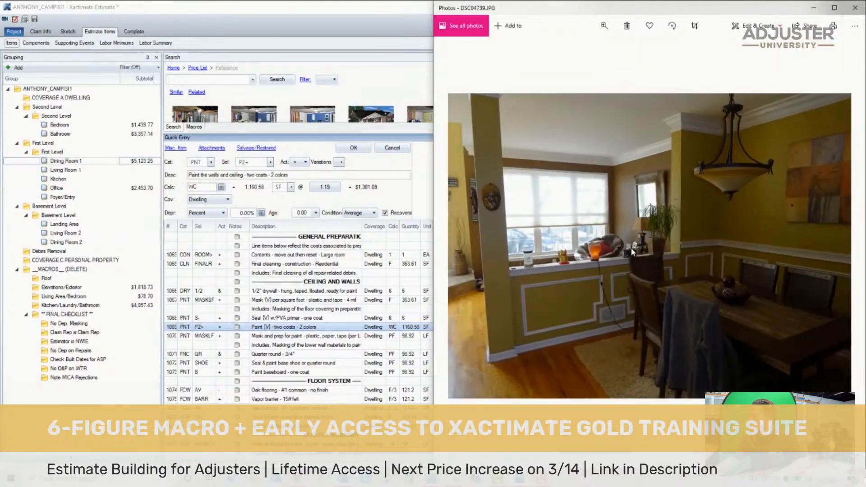
{"action": "key", "text": "Left"}
{"action": "key", "text": "Right"}
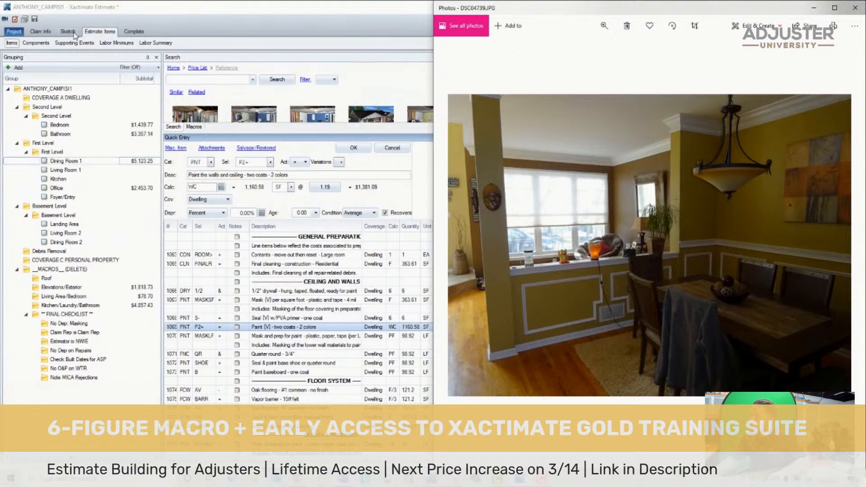
- Inspect Dining Room 1's wall dimensions in the First Level sketch and compare them with the window wall in photo DSC04739
{"action": "left_click", "coordinate": [41, 23]}
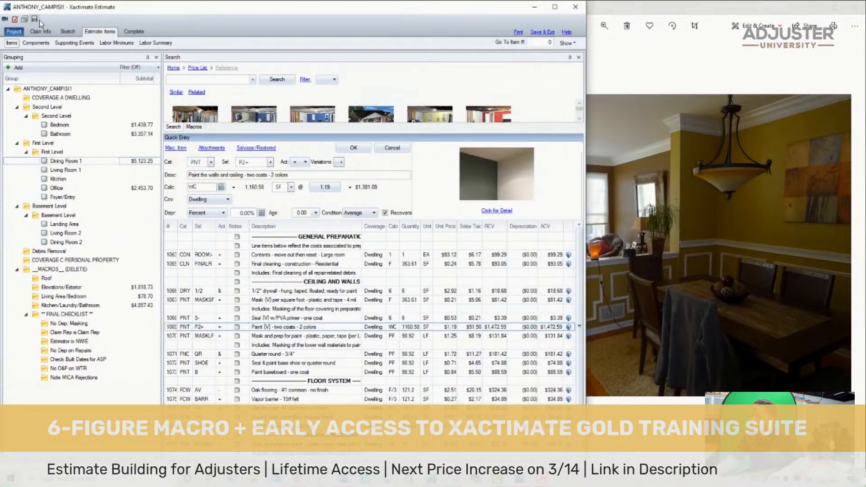
{"action": "left_click", "coordinate": [66, 32]}
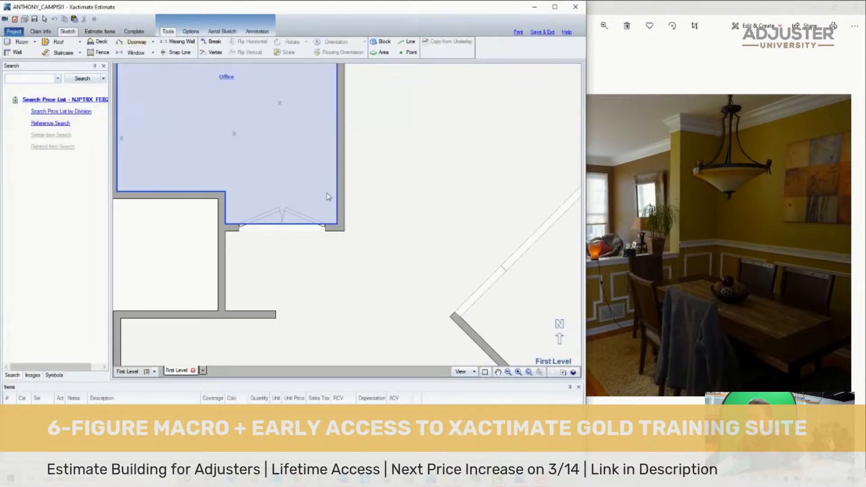
{"action": "scroll", "coordinate": [359, 291], "scroll_direction": "down", "scroll_amount": 7}
{"action": "scroll", "coordinate": [341, 345], "scroll_direction": "up", "scroll_amount": 8}
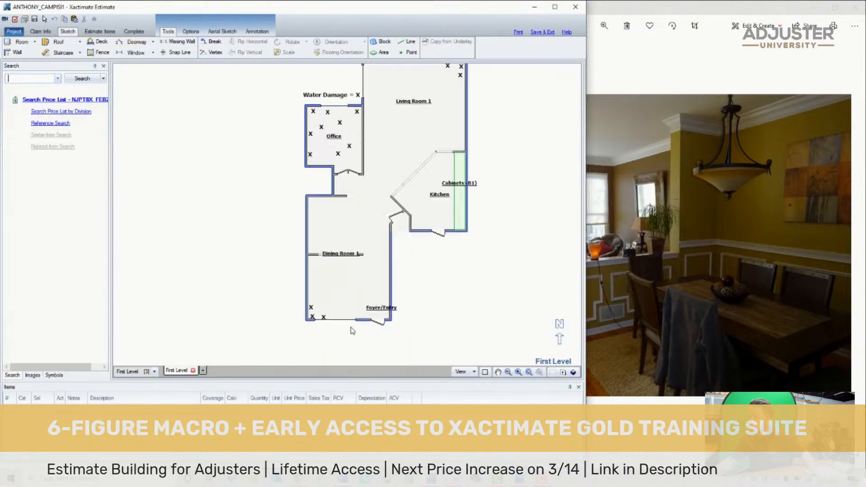
{"action": "left_click", "coordinate": [354, 283]}
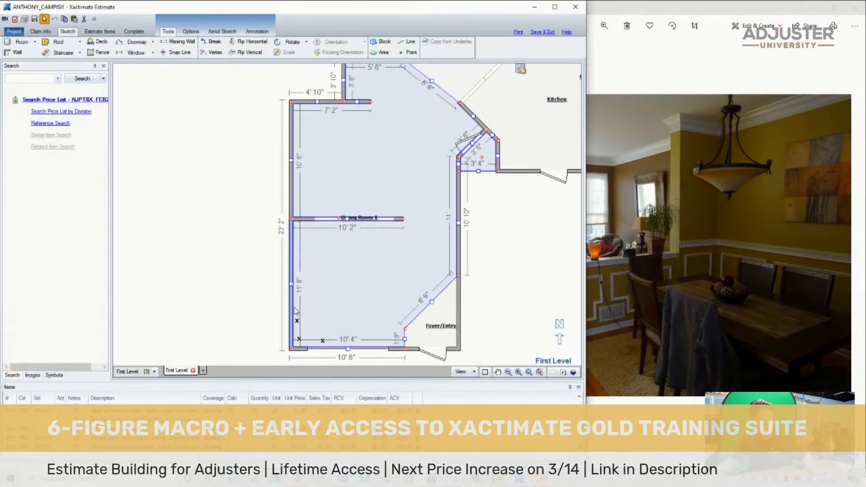
{"action": "left_click", "coordinate": [684, 237]}
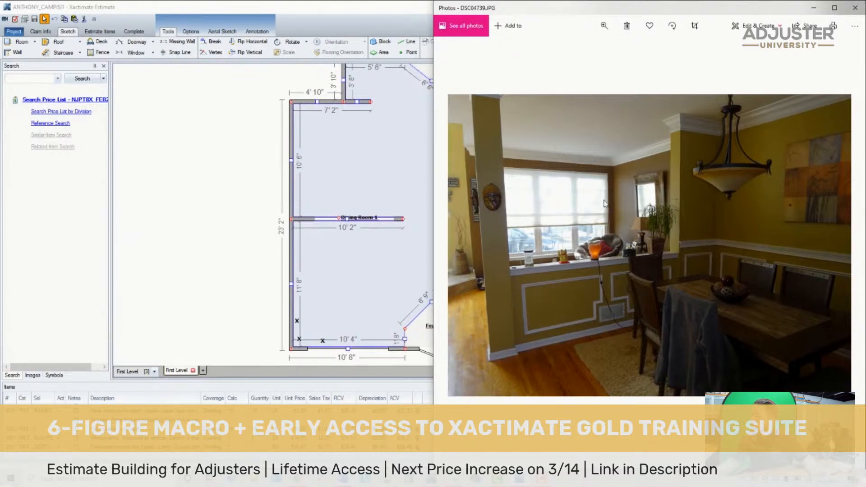
{"action": "scroll", "coordinate": [662, 196], "scroll_direction": "up", "scroll_amount": 2}
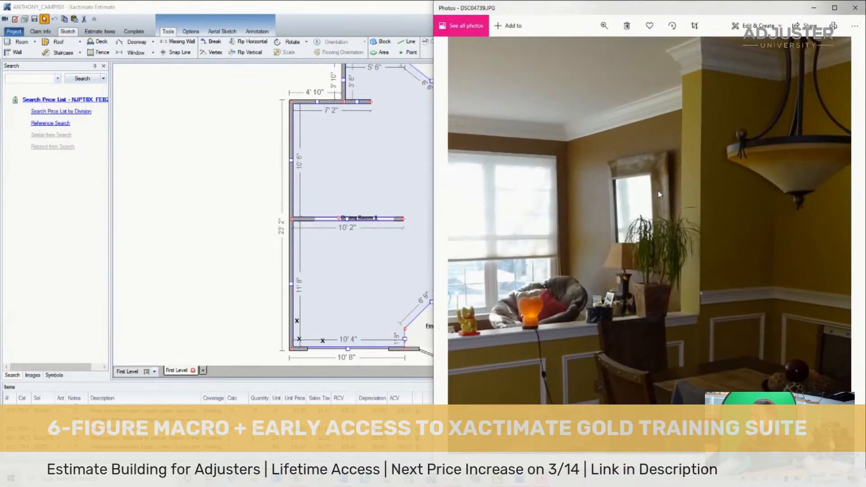
{"action": "scroll", "coordinate": [662, 234], "scroll_direction": "down", "scroll_amount": 3}
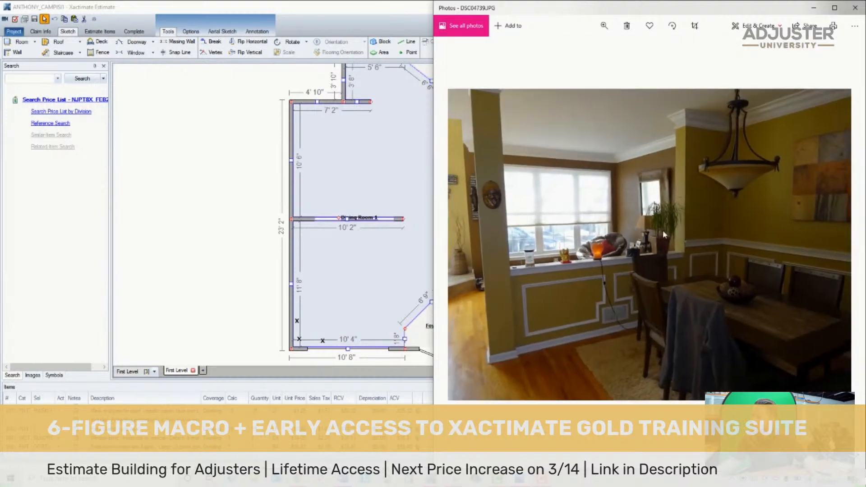
- Return to Dining Room 1's line items and set the two-coat paint calculation to C+(3*10'4+10'4+11'8)
{"action": "left_click", "coordinate": [251, 145]}
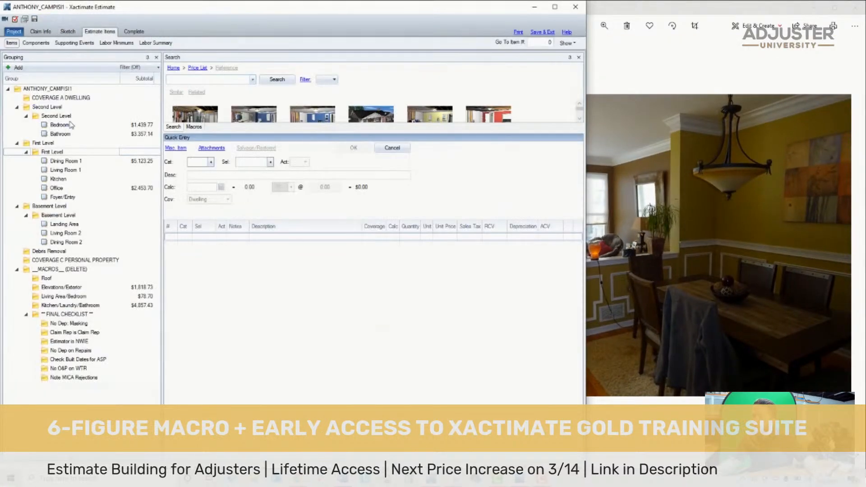
{"action": "left_click", "coordinate": [81, 161]}
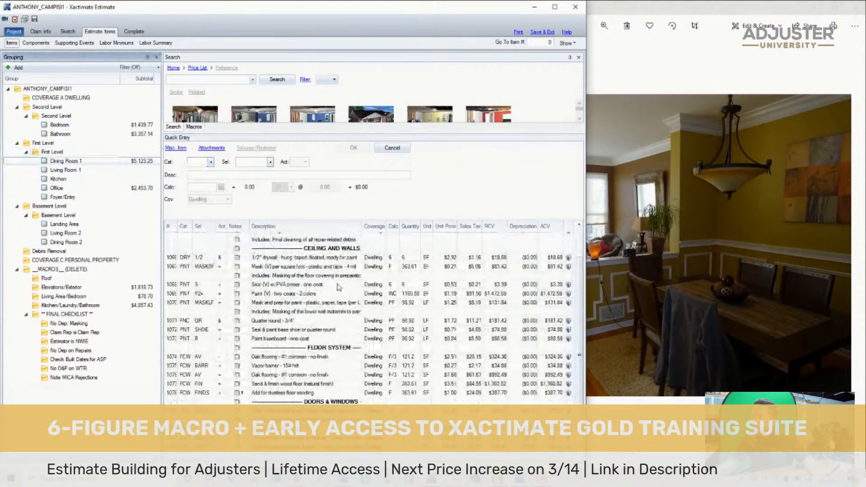
{"action": "left_click", "coordinate": [75, 188]}
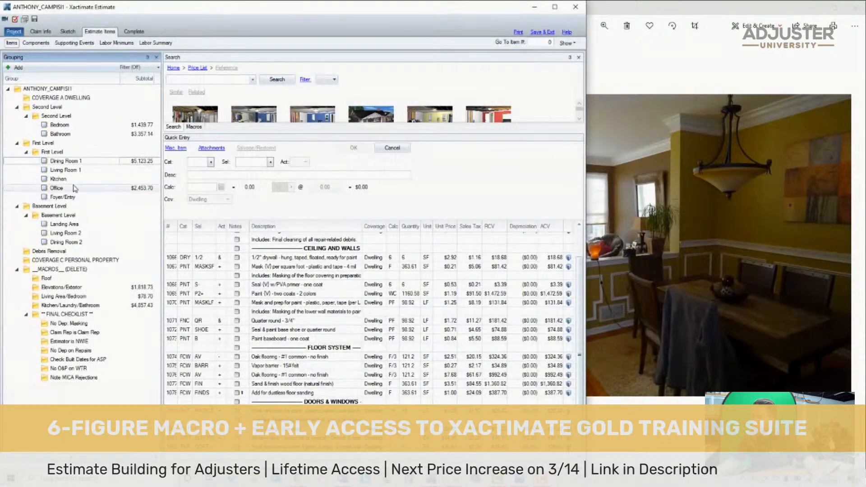
{"action": "left_click", "coordinate": [82, 163]}
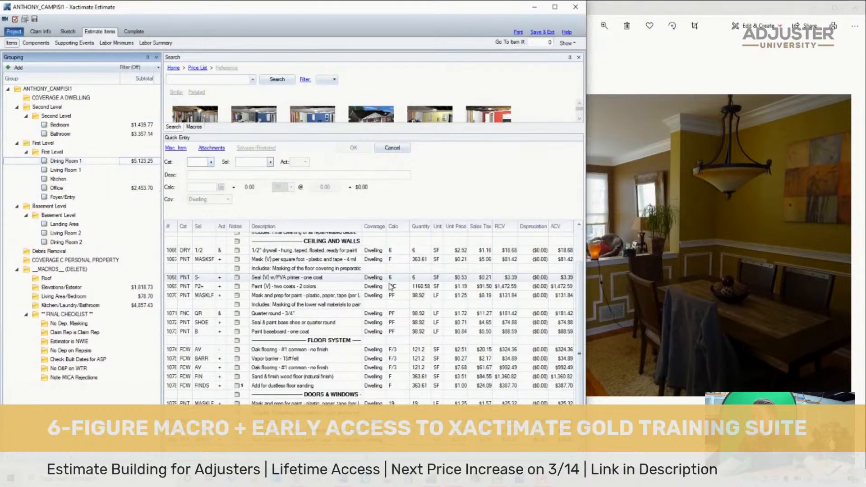
{"action": "left_click", "coordinate": [401, 327]}
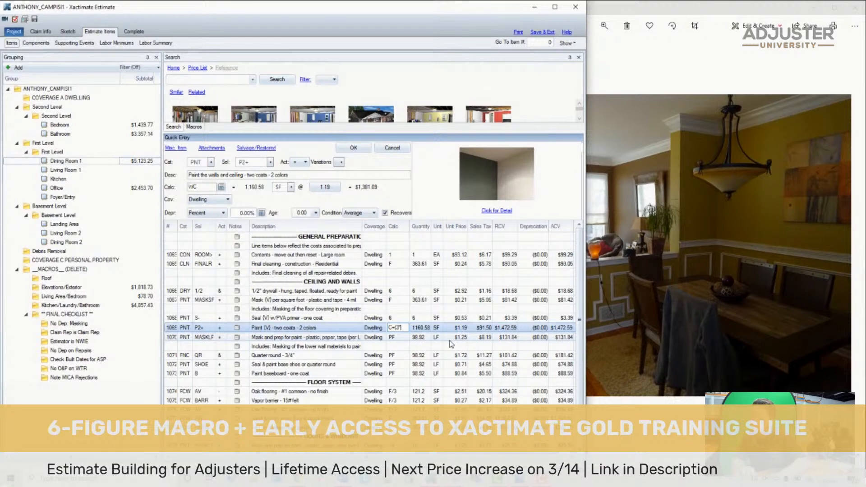
{"action": "type", "text": "0'4+190'4"}
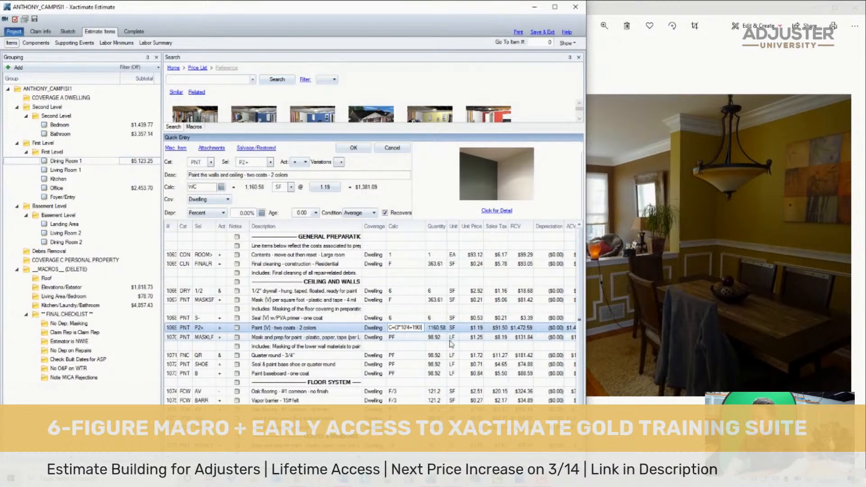
{"action": "type", "text": "+11'8)"}
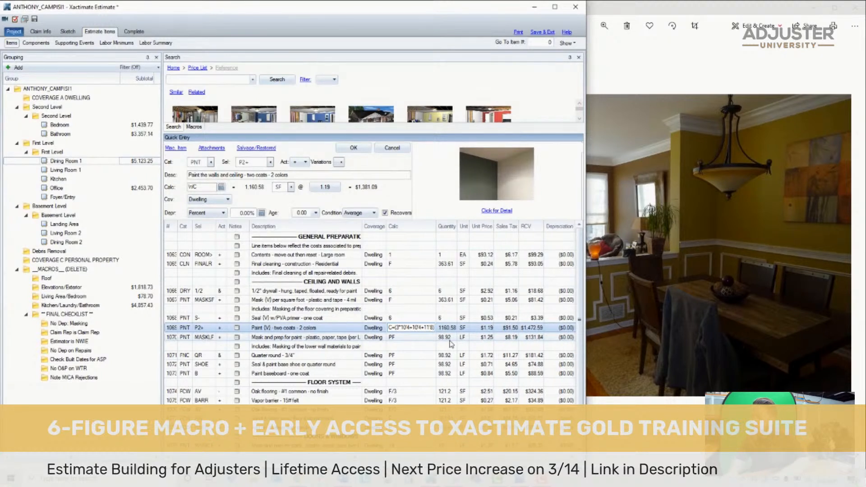
{"action": "key", "text": "Return"}
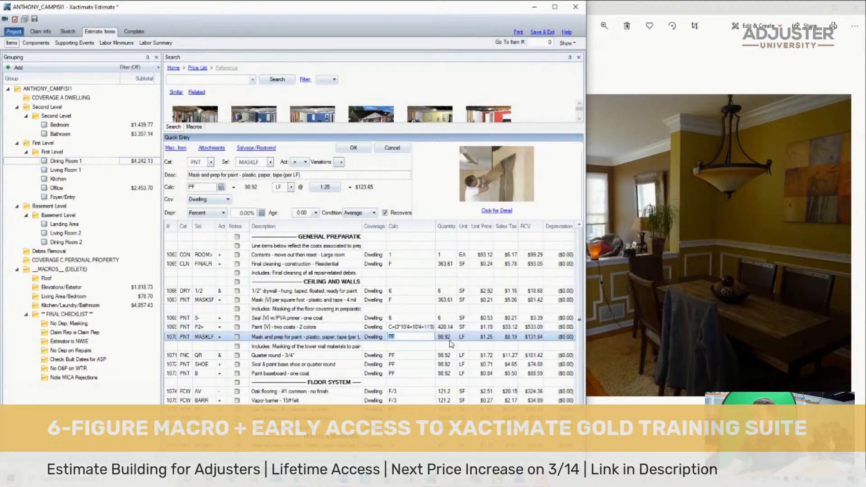
- Select the items from lower wall masking through baseboard paint and check them against the trim in photo DSC04739
{"action": "left_click", "coordinate": [346, 349]}
{"action": "left_click", "coordinate": [174, 335]}
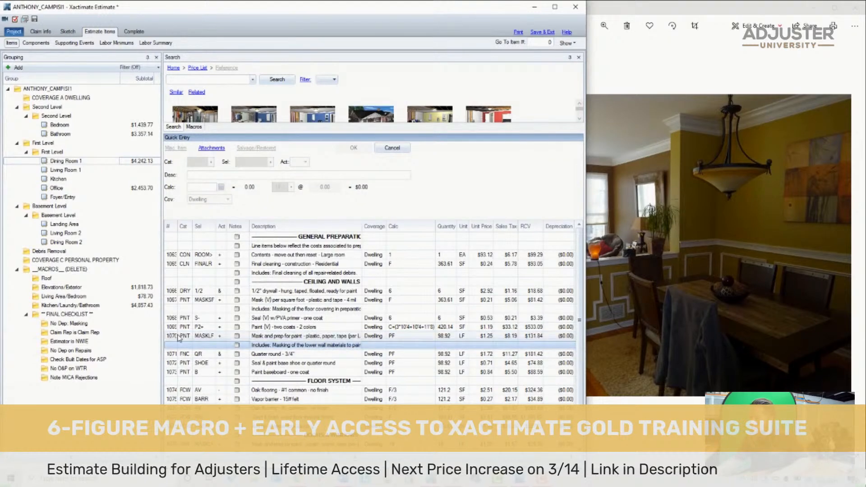
{"action": "left_click", "coordinate": [192, 372], "text": "shift"}
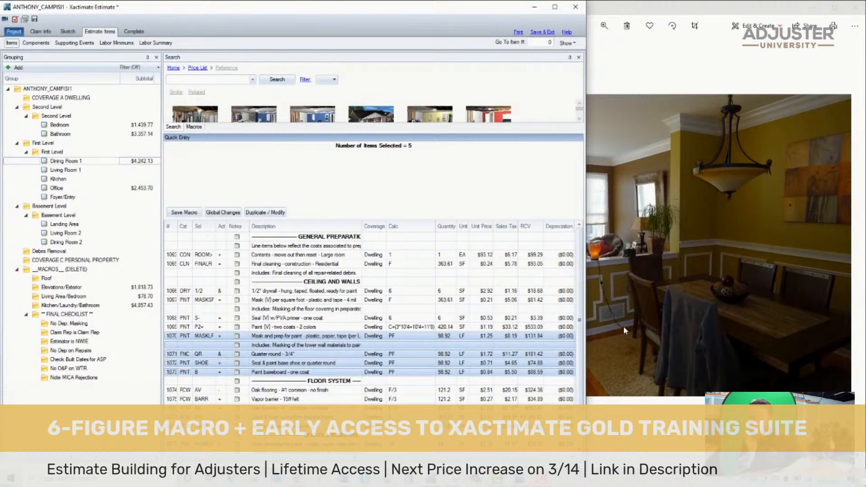
{"action": "scroll", "coordinate": [623, 327], "scroll_direction": "down", "scroll_amount": 1}
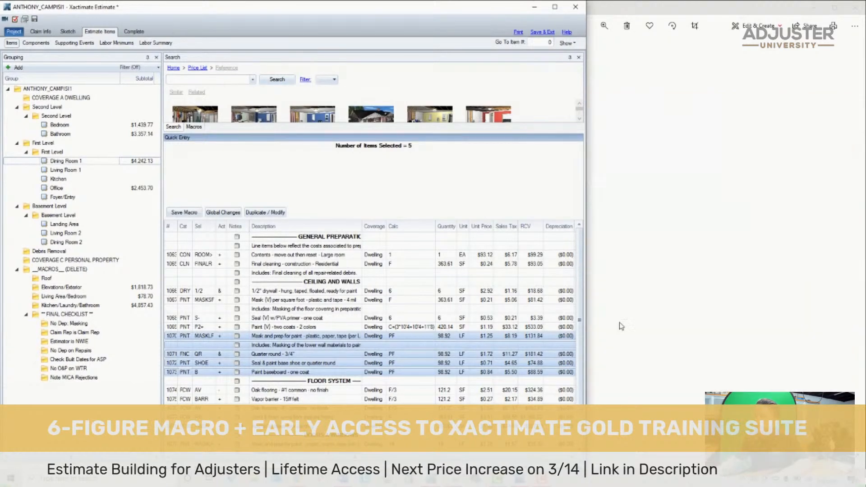
{"action": "scroll", "coordinate": [661, 291], "scroll_direction": "up", "scroll_amount": 1}
{"action": "left_click", "coordinate": [659, 293]}
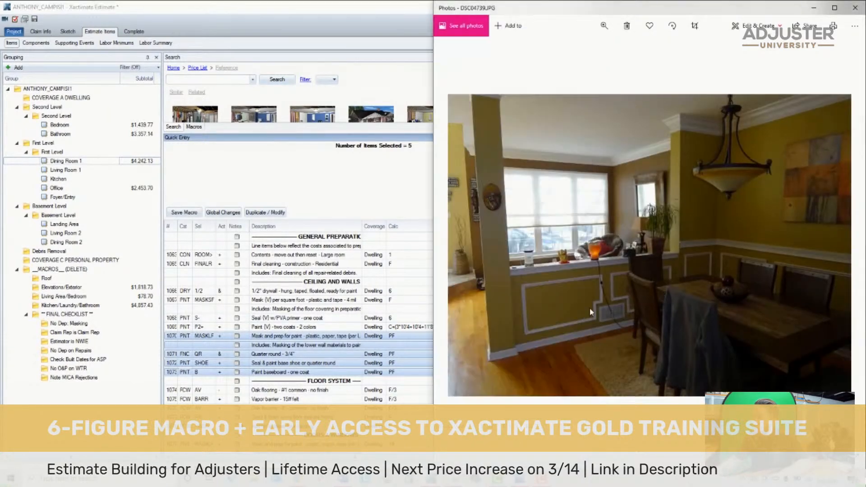
- Delete the oak flooring removal, vapor barrier and oak flooring replacement items from Dining Room 1's floor system section
{"action": "left_click", "coordinate": [307, 379]}
{"action": "scroll", "coordinate": [296, 393], "scroll_direction": "down", "scroll_amount": 2}
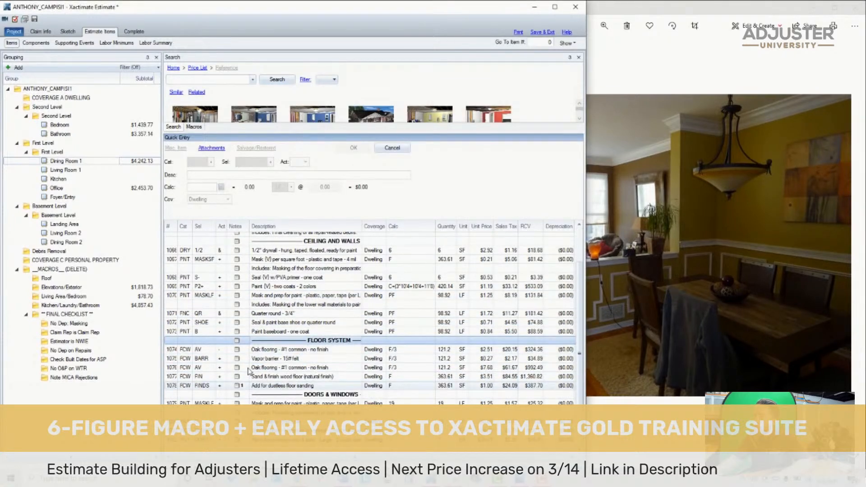
{"action": "left_click", "coordinate": [178, 353]}
{"action": "left_click", "coordinate": [171, 367], "text": "shift"}
{"action": "left_click", "coordinate": [170, 375], "text": "shift"}
{"action": "left_click", "coordinate": [171, 367], "text": "shift"}
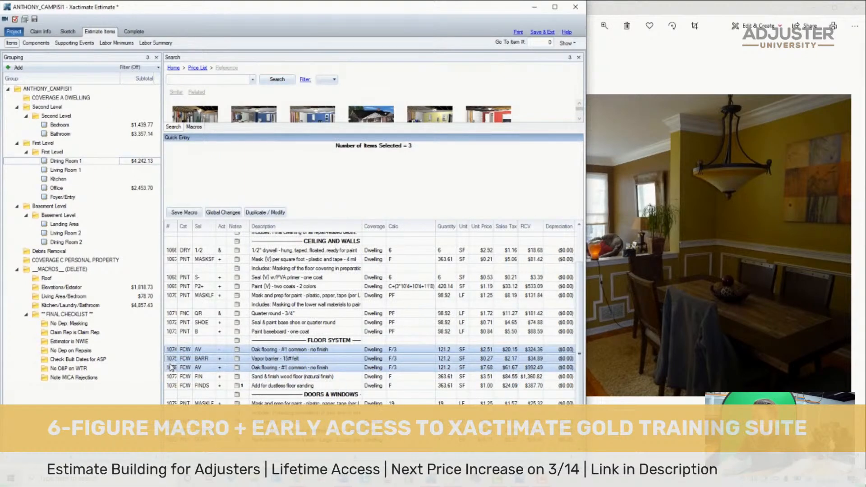
{"action": "key", "text": "Delete"}
- Review the doors and windows section against the preceding dining room photos, examining the doorway area in DSC04737 up close
{"action": "left_click", "coordinate": [251, 402]}
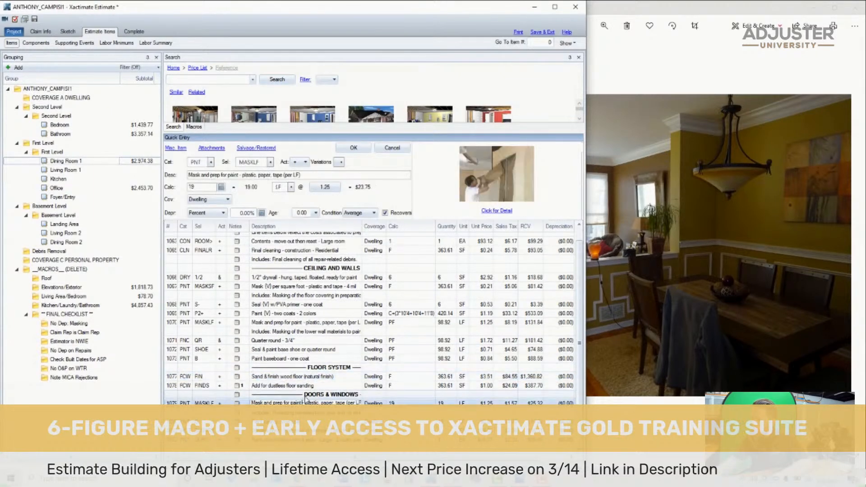
{"action": "left_click", "coordinate": [257, 394]}
{"action": "left_click", "coordinate": [707, 244]}
{"action": "scroll", "coordinate": [596, 247], "scroll_direction": "up", "scroll_amount": 3}
{"action": "scroll", "coordinate": [594, 248], "scroll_direction": "down", "scroll_amount": 3}
{"action": "key", "text": "Left"}
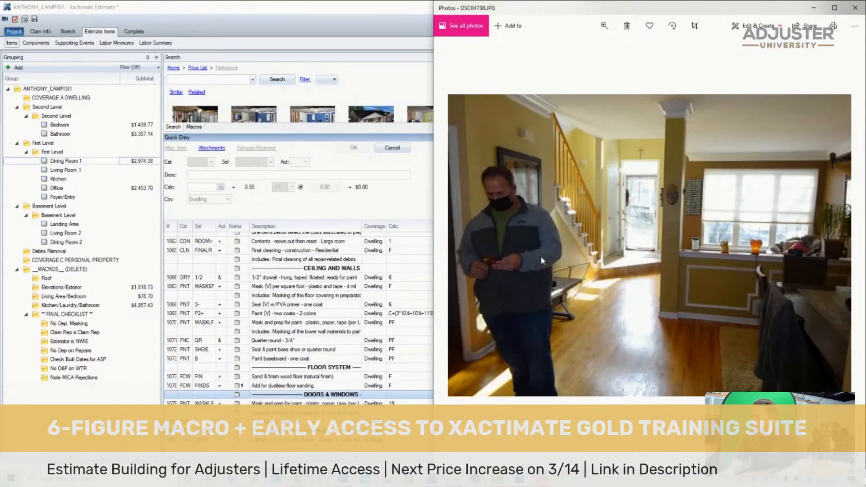
{"action": "key", "text": "Left"}
{"action": "key", "text": "Left"}
{"action": "key", "text": "Right"}
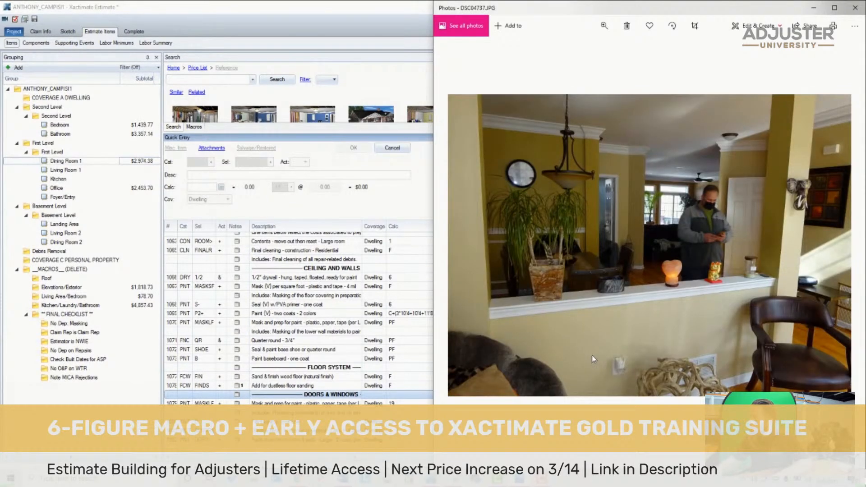
{"action": "scroll", "coordinate": [762, 234], "scroll_direction": "up", "scroll_amount": 2}
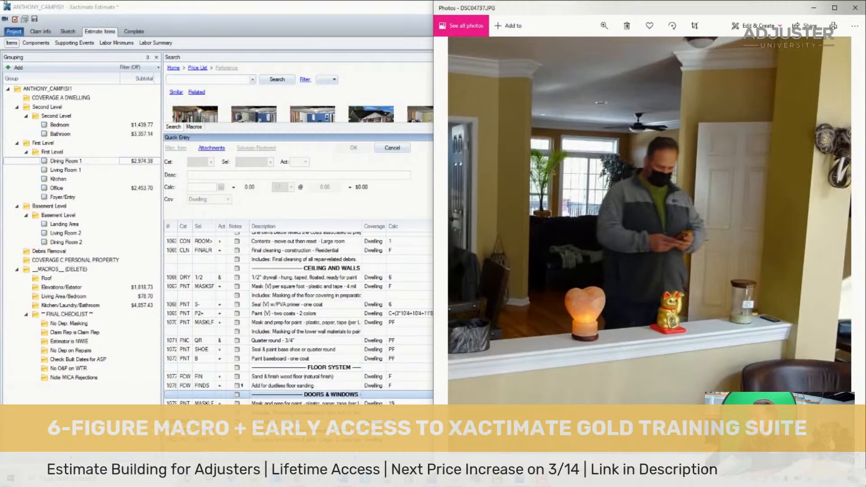
- Inspect the small angled closet and its door beside the kitchen in the first-level sketch
{"action": "left_click", "coordinate": [67, 32]}
{"action": "scroll", "coordinate": [348, 173], "scroll_direction": "down", "scroll_amount": 4}
{"action": "scroll", "coordinate": [414, 135], "scroll_direction": "up", "scroll_amount": 6}
{"action": "left_click", "coordinate": [384, 264]}
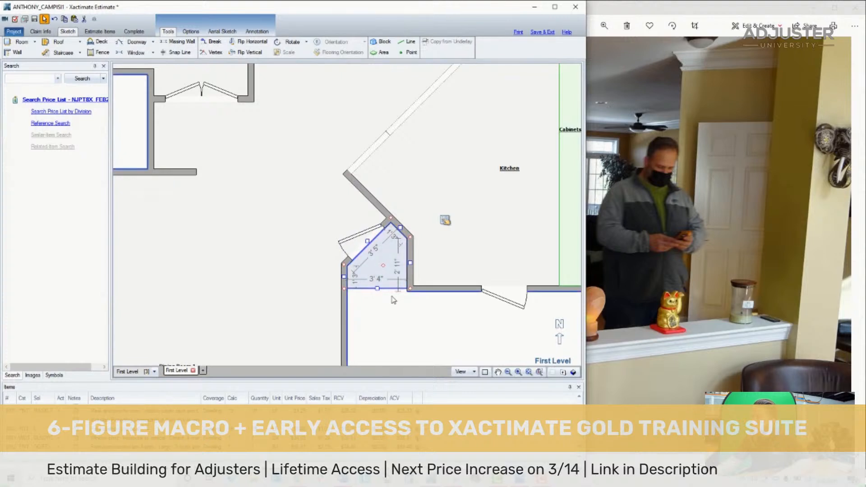
{"action": "key", "text": "Delete"}
{"action": "left_click", "coordinate": [356, 253]}
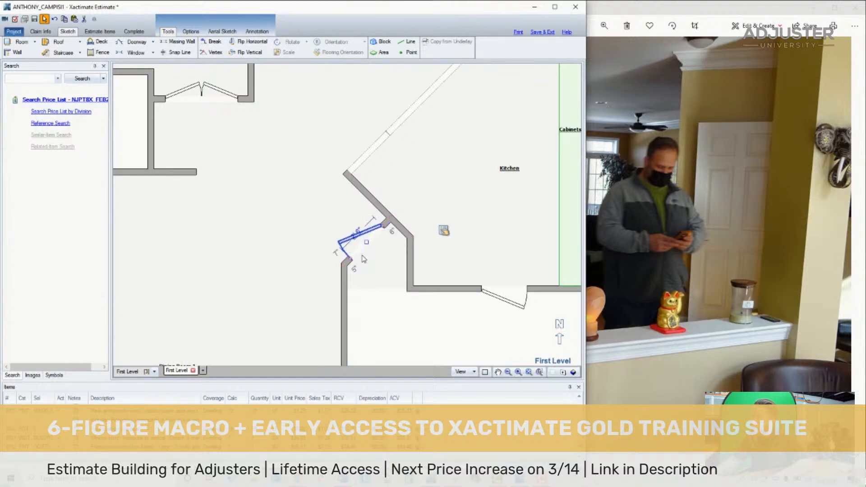
{"action": "left_click", "coordinate": [386, 225]}
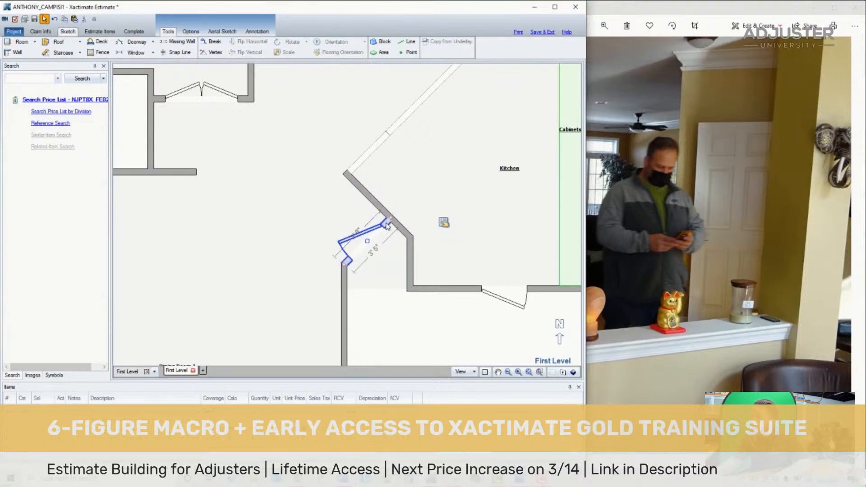
- Add the item "Interior door - Detach & reset - slab only" to Dining Room 1 and place it in the general preparation section
{"action": "left_click", "coordinate": [100, 31]}
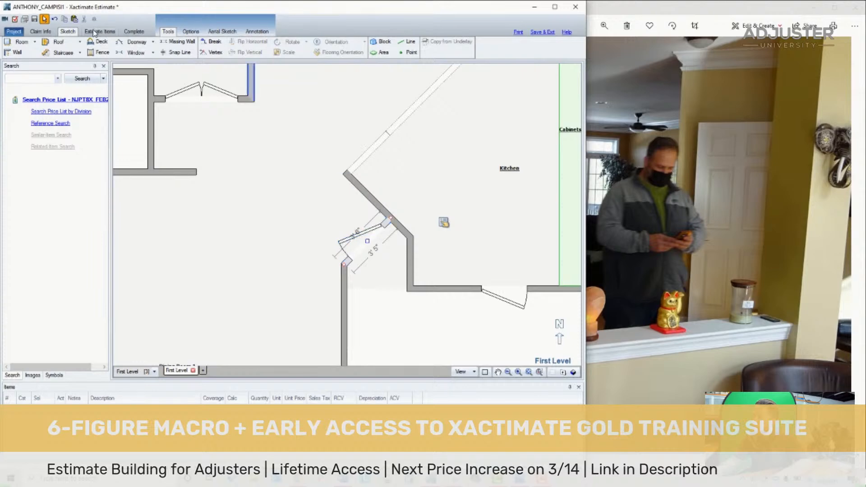
{"action": "left_click", "coordinate": [131, 161]}
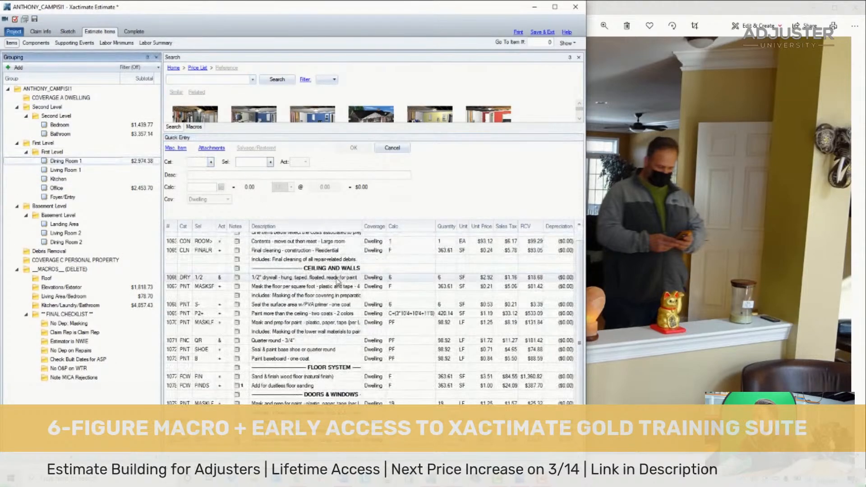
{"action": "left_click", "coordinate": [173, 79]}
{"action": "type", "text": "de"}
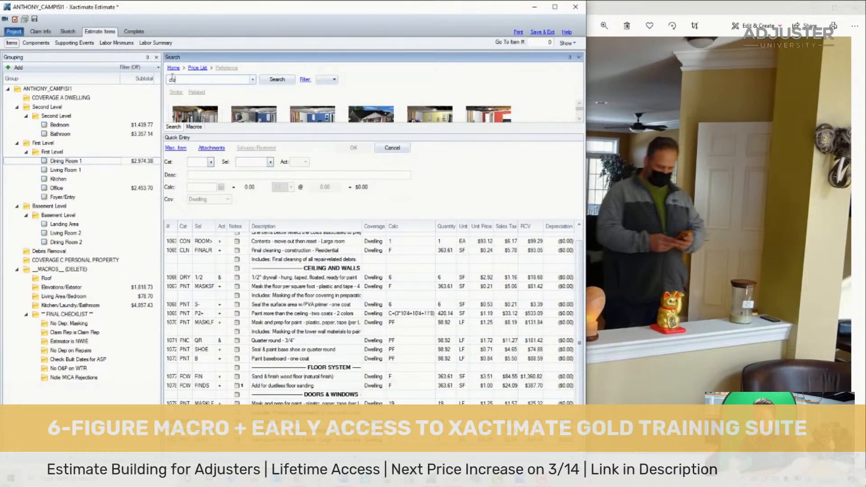
{"action": "type", "text": "tach door slab"}
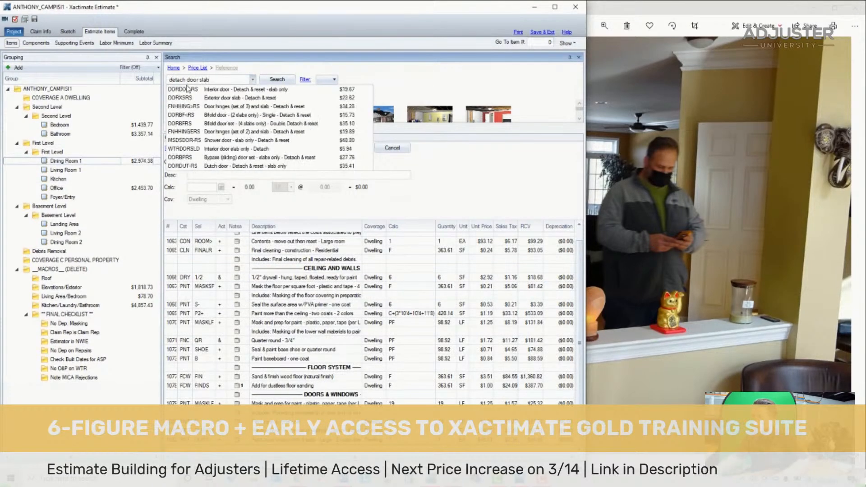
{"action": "left_click", "coordinate": [192, 92]}
{"action": "scroll", "coordinate": [290, 372], "scroll_direction": "down", "scroll_amount": 1}
{"action": "left_click_drag", "start_coordinate": [234, 440], "coordinate": [281, 262]}
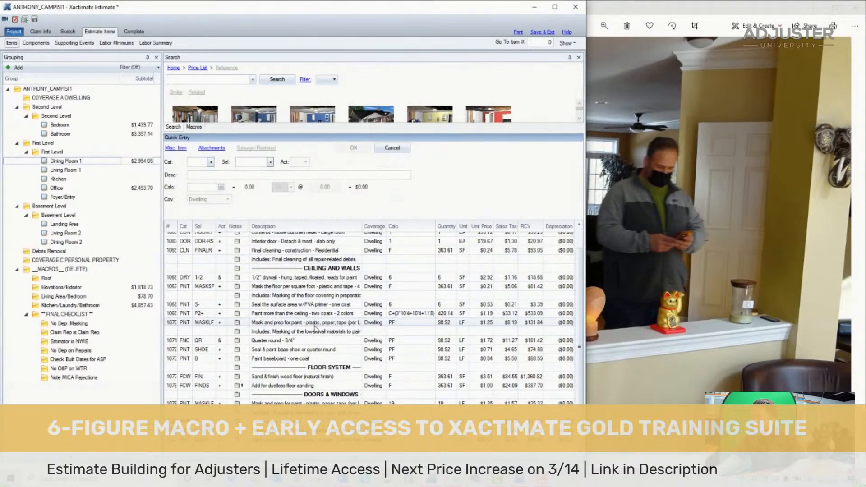
- Set the calculations in Dining Room 1's doors and windows section to 17+17 for masking and 34 for casing paint
{"action": "left_click", "coordinate": [411, 402]}
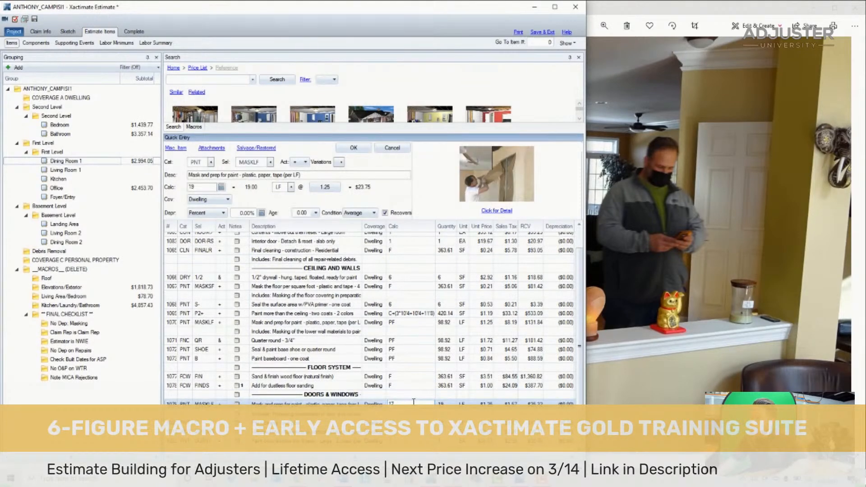
{"action": "type", "text": "17+17"}
{"action": "key", "text": "Return"}
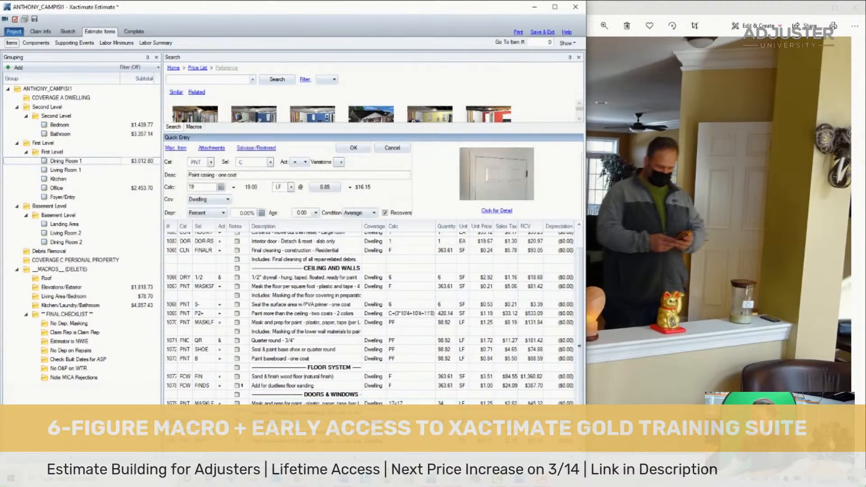
{"action": "type", "text": "34"}
{"action": "key", "text": "Return"}
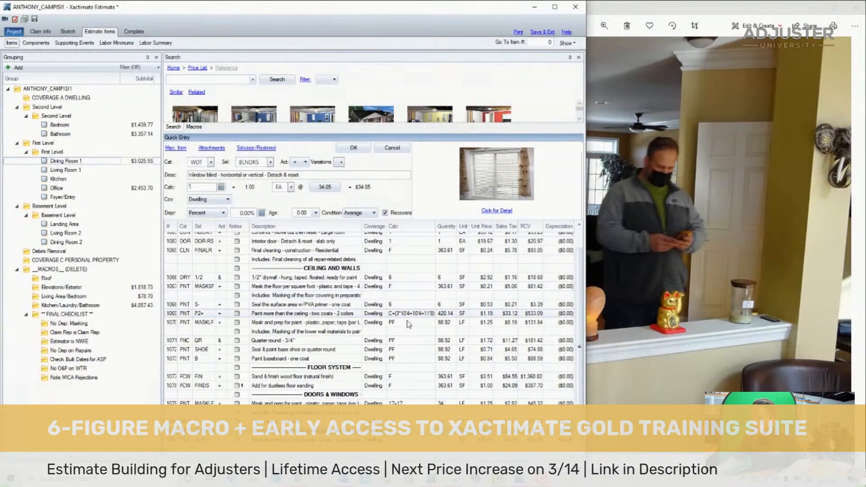
- Recheck the calculations of Dining Room 1's interior door detach item and its door and window masking item
{"action": "scroll", "coordinate": [336, 271], "scroll_direction": "up", "scroll_amount": 1}
{"action": "left_click", "coordinate": [407, 263]}
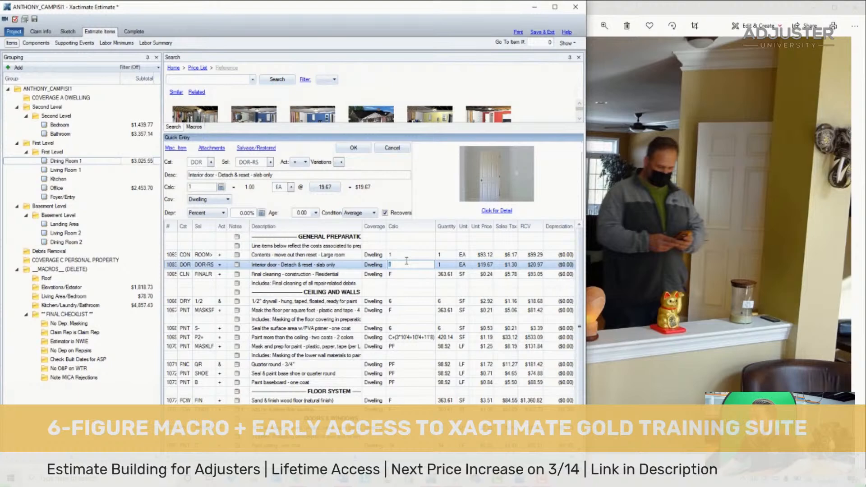
{"action": "key", "text": "Return"}
{"action": "key", "text": "Return"}
{"action": "scroll", "coordinate": [399, 334], "scroll_direction": "down", "scroll_amount": 1}
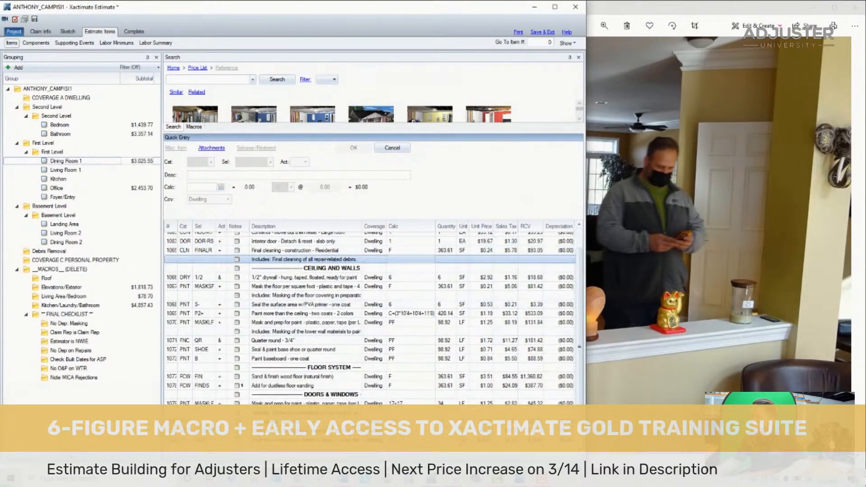
{"action": "left_click", "coordinate": [406, 403]}
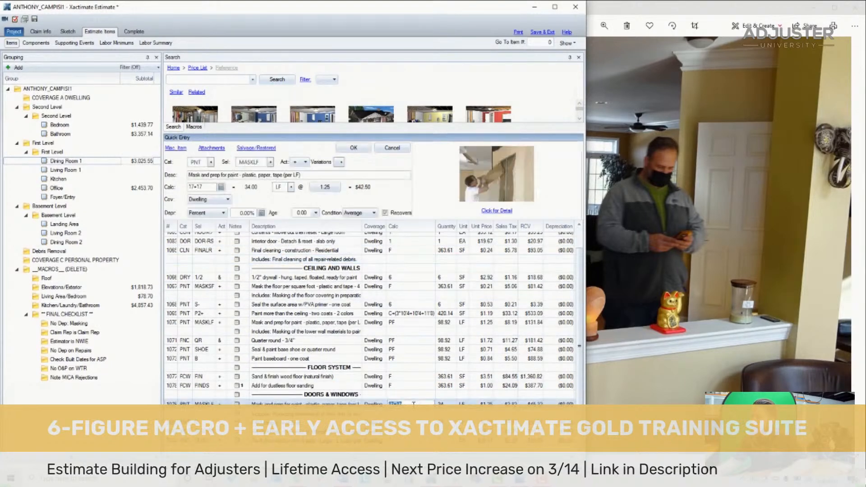
- Compare Dining Room 1's window blind and trim paint items with the window in photos DSC04738 and DSC04739
{"action": "left_click", "coordinate": [656, 273]}
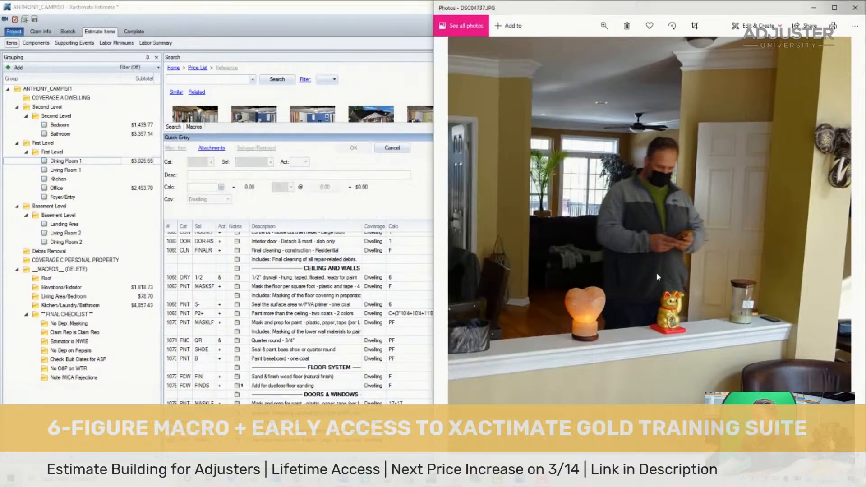
{"action": "key", "text": "Right"}
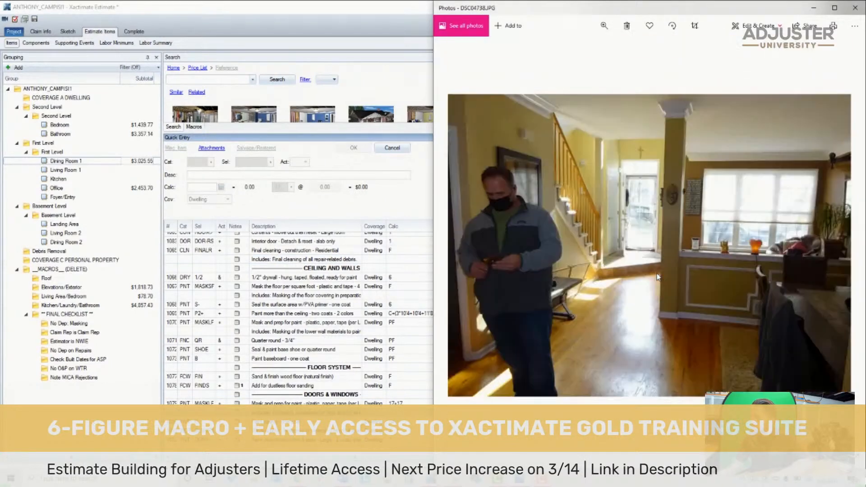
{"action": "scroll", "coordinate": [756, 167], "scroll_direction": "up", "scroll_amount": 5}
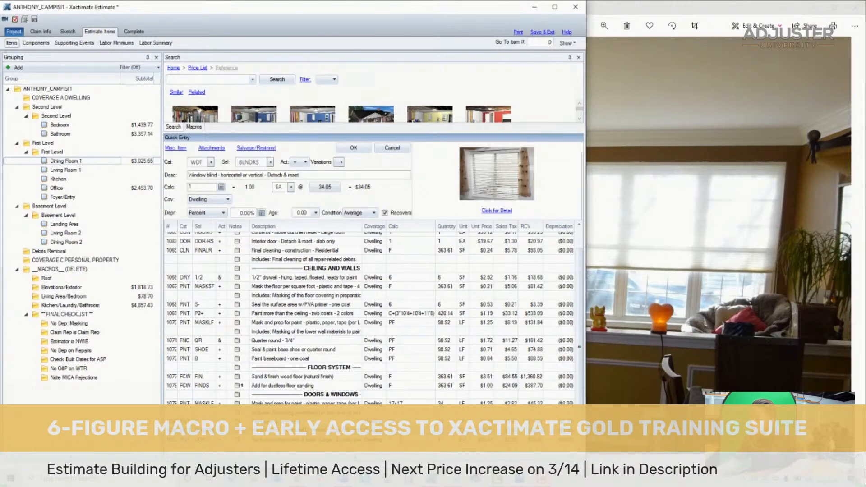
{"action": "key", "text": "Return"}
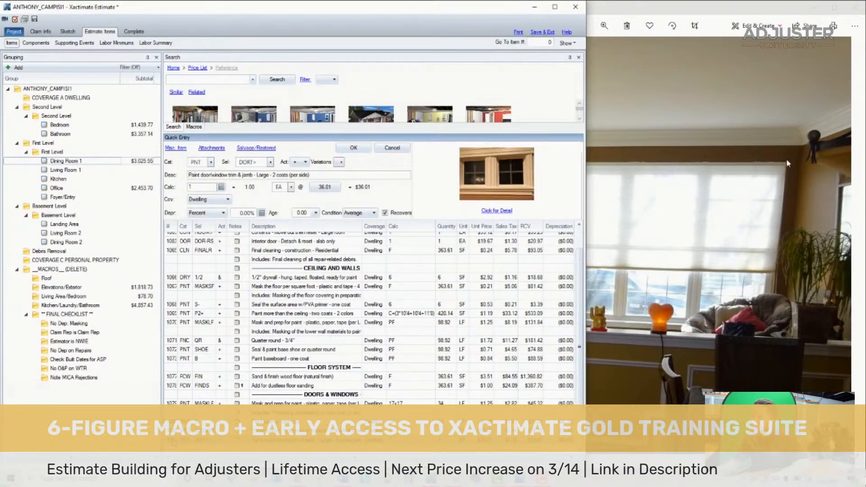
{"action": "left_click", "coordinate": [722, 170]}
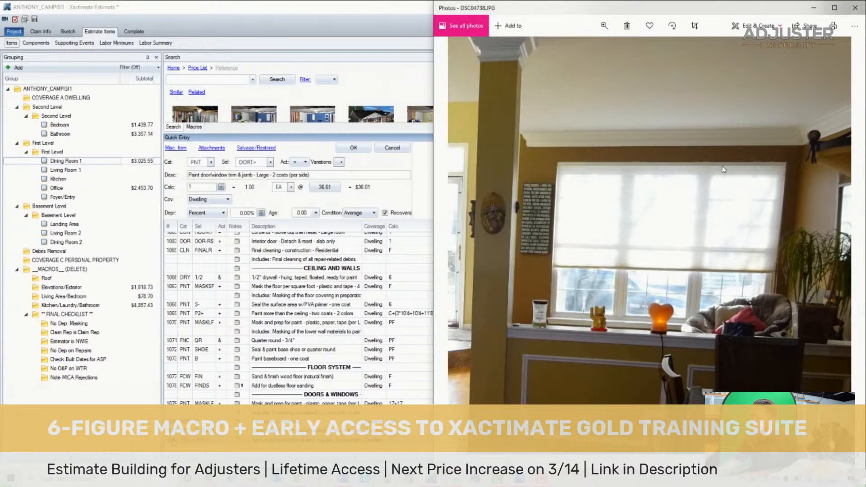
{"action": "scroll", "coordinate": [722, 169], "scroll_direction": "down", "scroll_amount": 1}
{"action": "scroll", "coordinate": [722, 169], "scroll_direction": "down", "scroll_amount": 1}
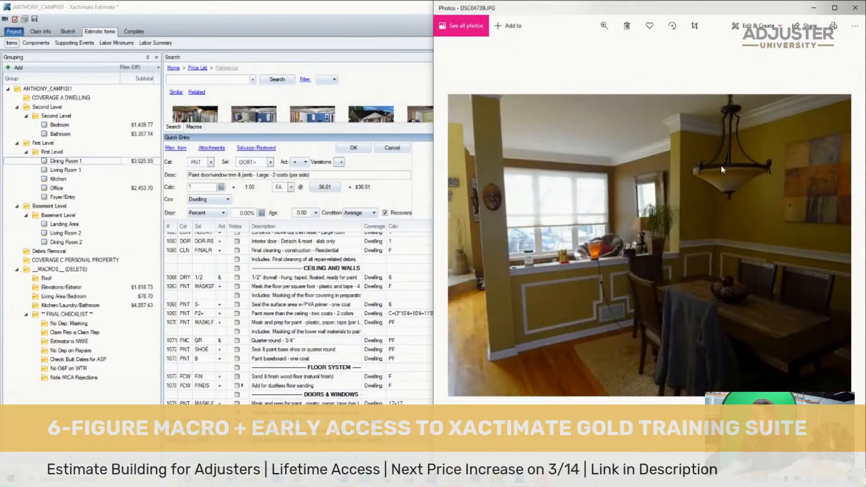
{"action": "scroll", "coordinate": [721, 167], "scroll_direction": "up", "scroll_amount": 1}
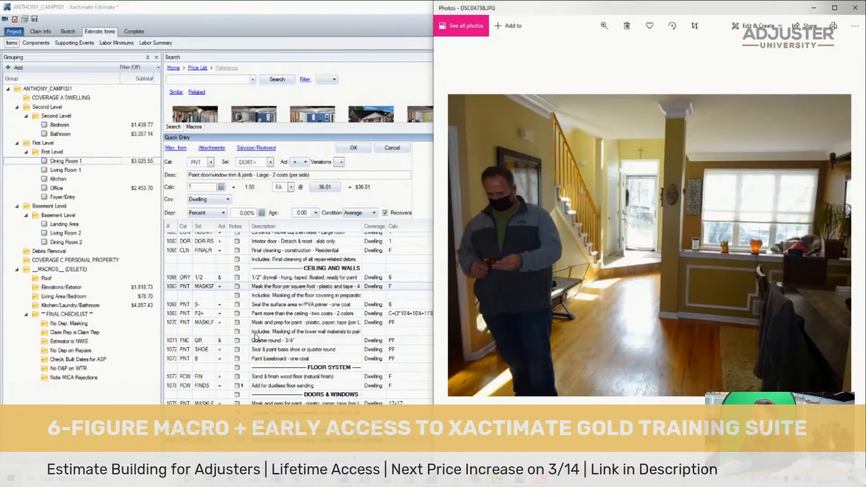
- Copy all of Dining Room 1's line items into the Foyer/Entry room, checking the entry area in photo DSC04738
{"action": "left_click", "coordinate": [322, 365]}
{"action": "key", "text": "ctrl+a"}
{"action": "left_click", "coordinate": [692, 252]}
{"action": "double_click", "coordinate": [613, 226]}
{"action": "left_click_drag", "start_coordinate": [613, 226], "coordinate": [624, 292]}
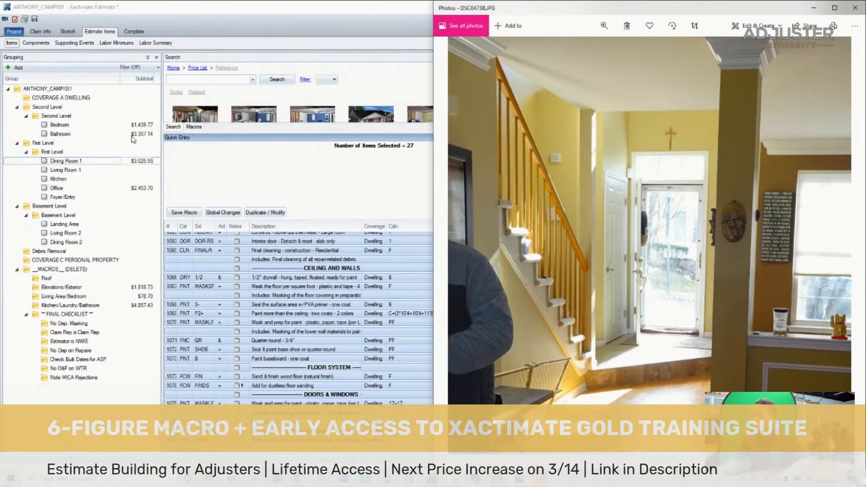
{"action": "left_click", "coordinate": [67, 197]}
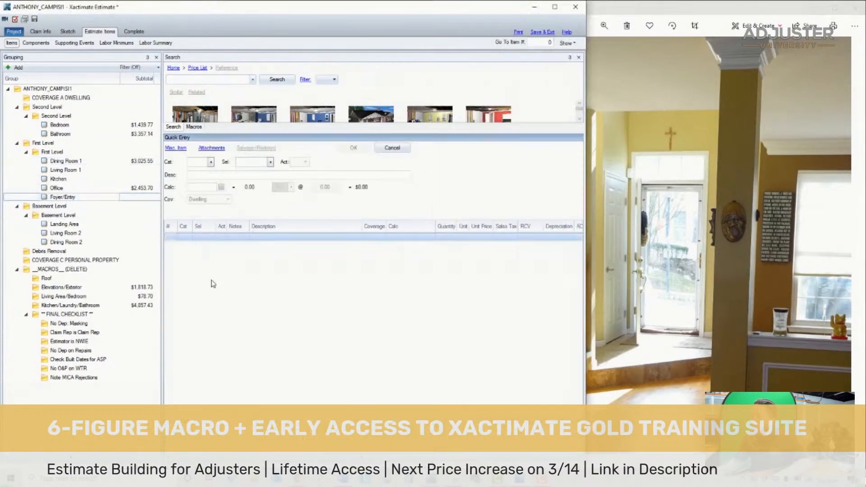
{"action": "left_click", "coordinate": [651, 152]}
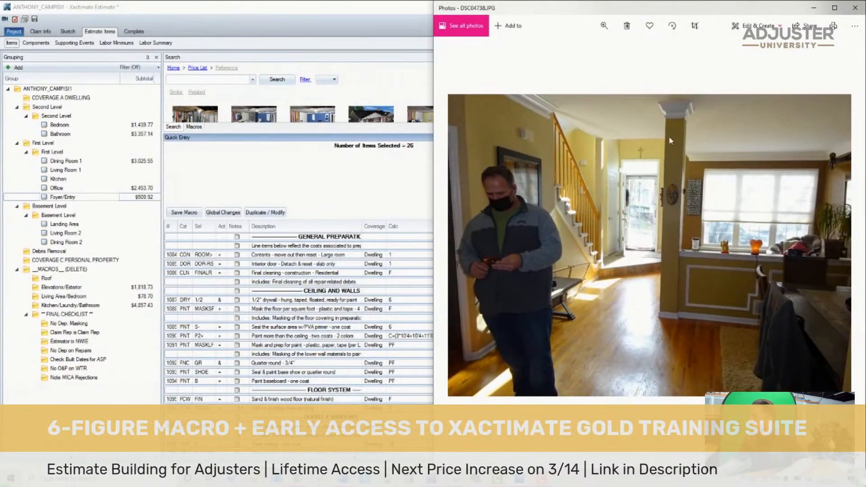
- Delete the general preparation note, the large-room contents move and the interior door detach item from Foyer/Entry
{"action": "left_click", "coordinate": [277, 247]}
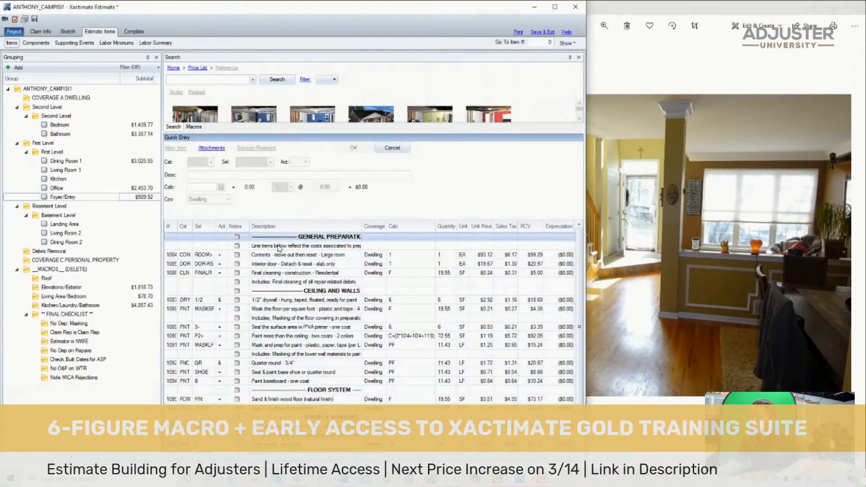
{"action": "left_click", "coordinate": [173, 261]}
{"action": "left_click", "coordinate": [172, 245], "text": "shift"}
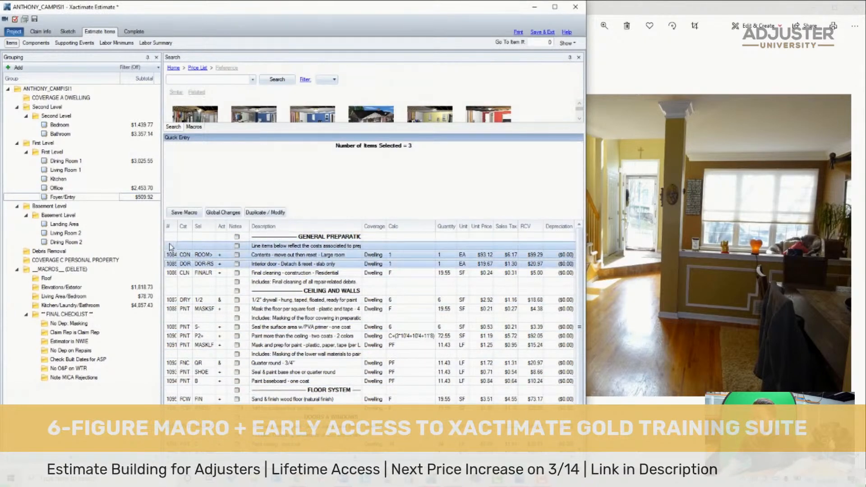
{"action": "key", "text": "Delete"}
- Delete the 1/2" drywall and PVA primer items from Foyer/Entry's ceiling and walls section
{"action": "left_click", "coordinate": [174, 273]}
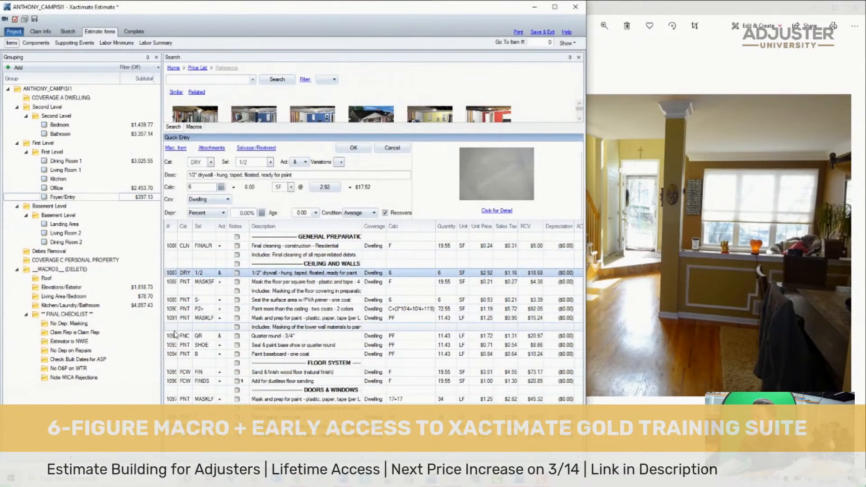
{"action": "left_click", "coordinate": [172, 308], "text": "shift"}
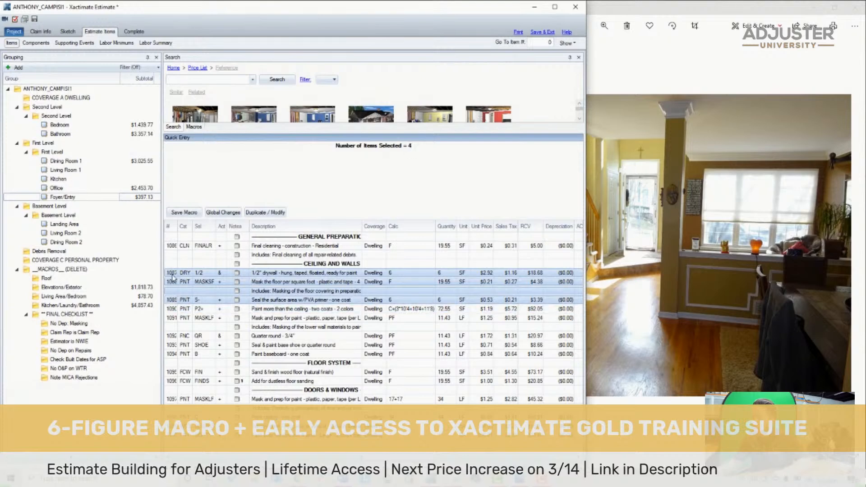
{"action": "left_click", "coordinate": [172, 274]}
{"action": "key", "text": "Delete"}
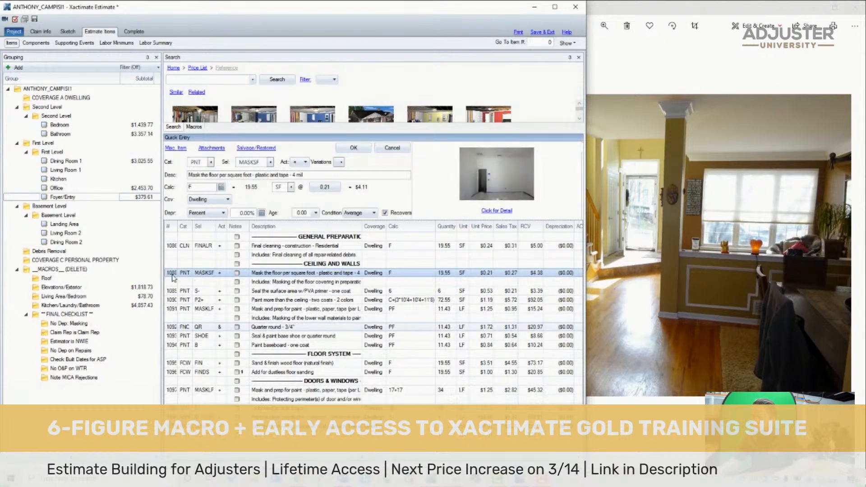
{"action": "left_click", "coordinate": [171, 291]}
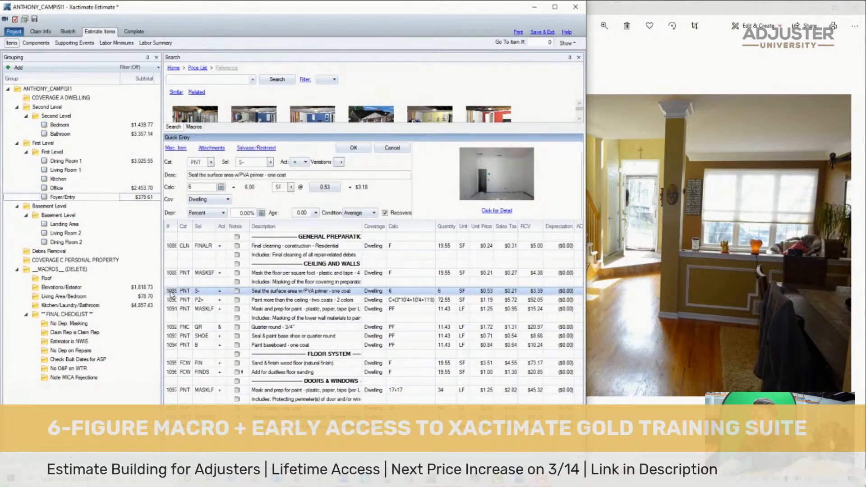
{"action": "key", "text": "Delete"}
- Set Foyer/Entry's two-coat paint calculation to C and change its selector to the single-color P2
{"action": "left_click", "coordinate": [425, 292]}
{"action": "type", "text": "C"}
{"action": "key", "text": "Return"}
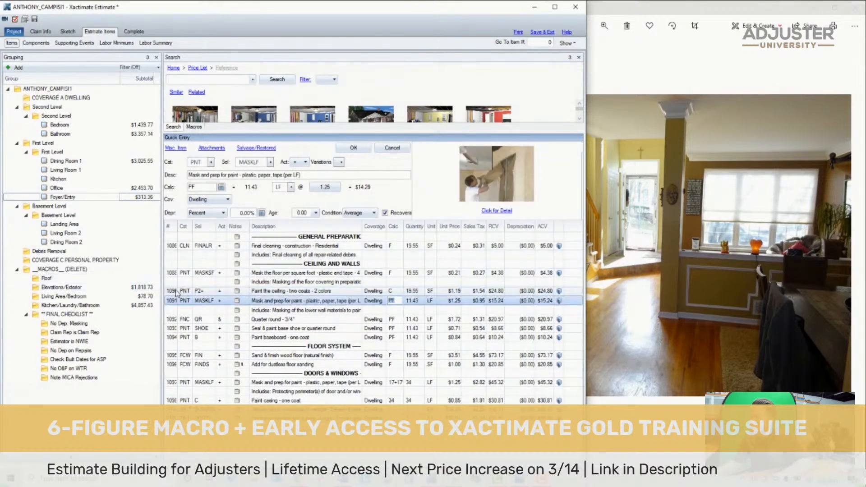
{"action": "left_click", "coordinate": [176, 292]}
{"action": "left_click", "coordinate": [255, 161]}
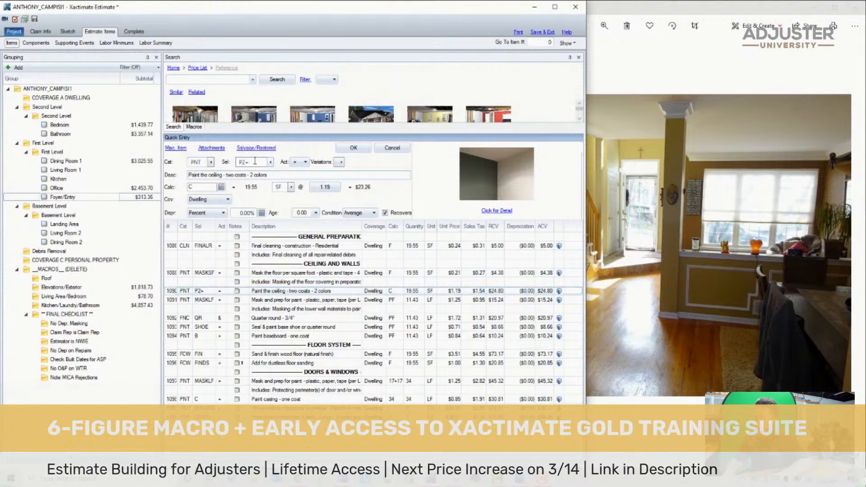
{"action": "key", "text": "BackSpace"}
- Delete Foyer/Entry's items from the lower-wall masking down through the baseboard, floor system and doors and windows sections, checking the entry photo
{"action": "left_click", "coordinate": [170, 301]}
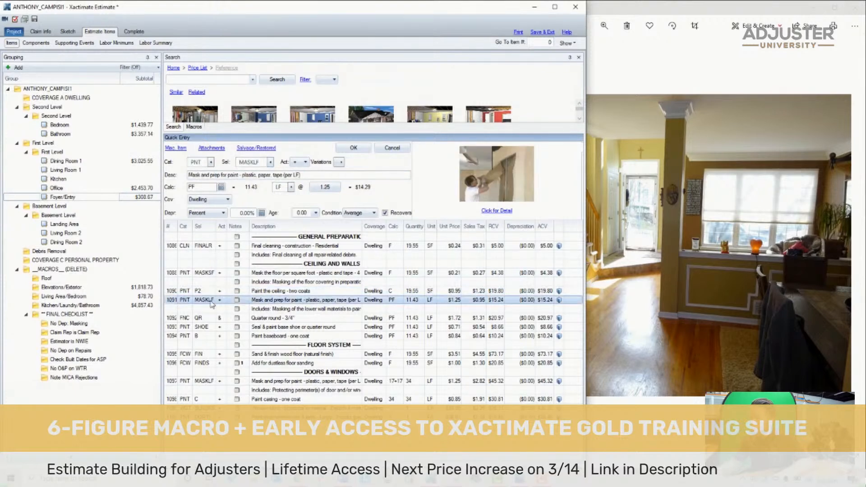
{"action": "left_click", "coordinate": [646, 271]}
{"action": "scroll", "coordinate": [640, 263], "scroll_direction": "up", "scroll_amount": 5}
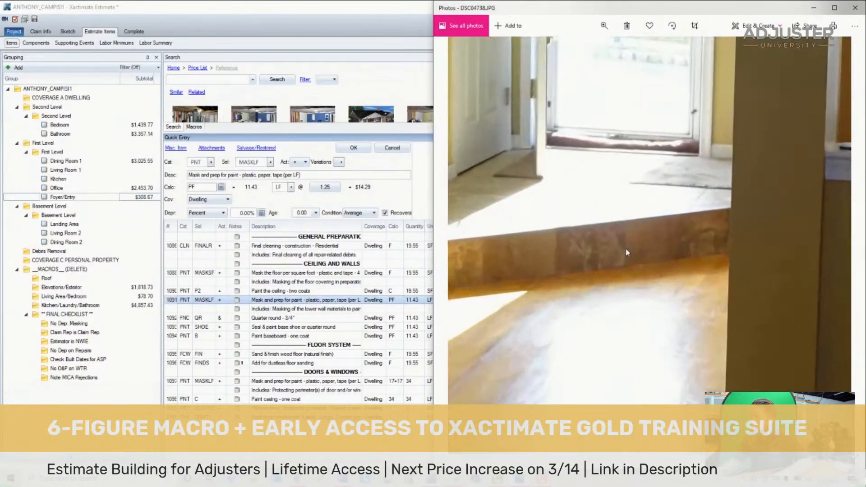
{"action": "scroll", "coordinate": [634, 261], "scroll_direction": "down", "scroll_amount": 2}
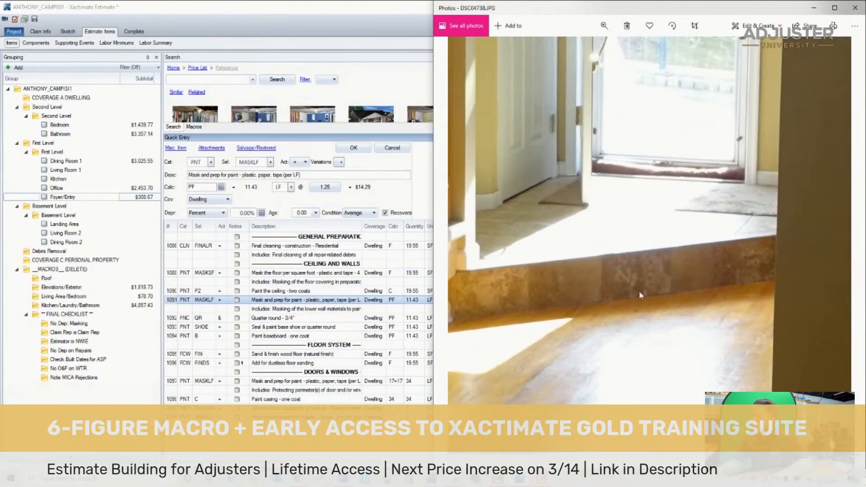
{"action": "left_click", "coordinate": [169, 309]}
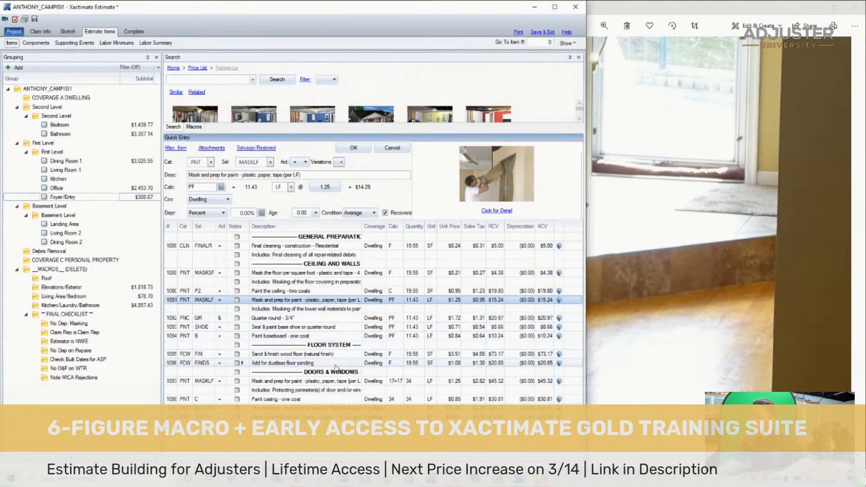
{"action": "left_click", "coordinate": [316, 417], "text": "shift"}
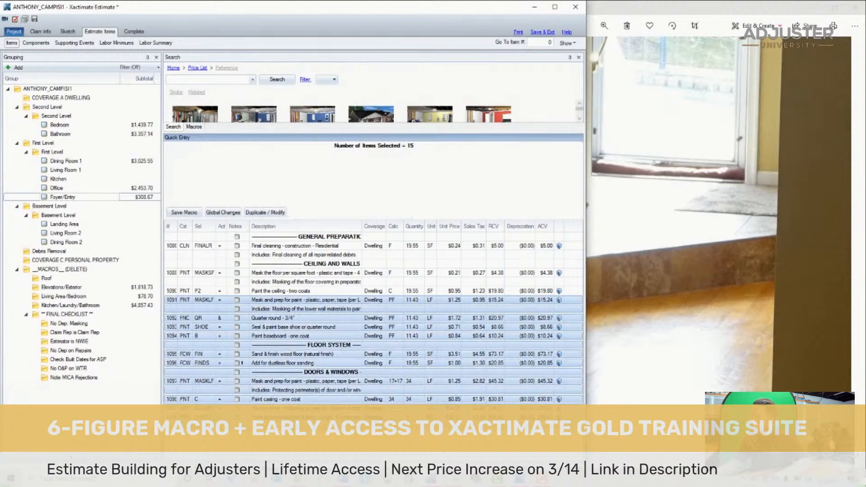
{"action": "key", "text": "Delete"}
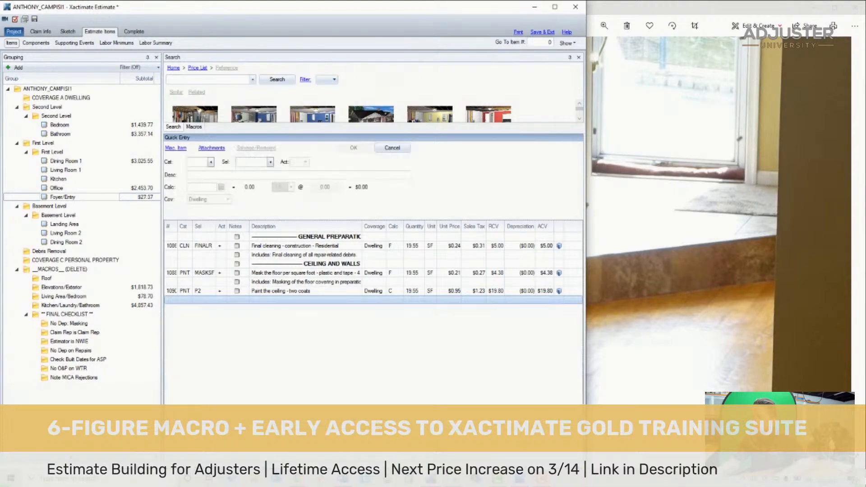
- Review the neighbouring loss photos through DSC04741 to examine the ceilings, walls and trim in the rooms beside the entry
{"action": "left_click", "coordinate": [652, 216]}
{"action": "key", "text": "Right"}
{"action": "key", "text": "Right"}
{"action": "key", "text": "Right"}
{"action": "key", "text": "Right"}
{"action": "key", "text": "Right"}
{"action": "key", "text": "Right"}
{"action": "key", "text": "Right"}
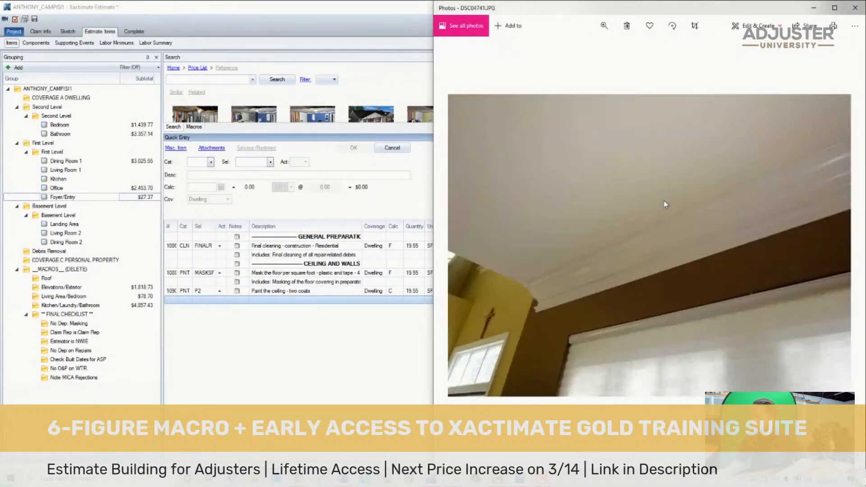
{"action": "key", "text": "Left"}
{"action": "key", "text": "Left"}
{"action": "key", "text": "Left"}
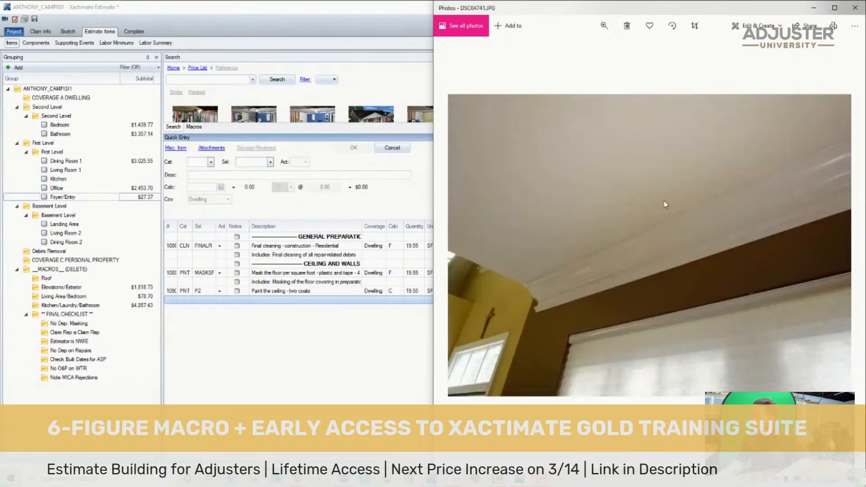
{"action": "key", "text": "Right"}
{"action": "key", "text": "Right"}
{"action": "key", "text": "Left"}
{"action": "key", "text": "Left"}
{"action": "key", "text": "Left"}
{"action": "key", "text": "Right"}
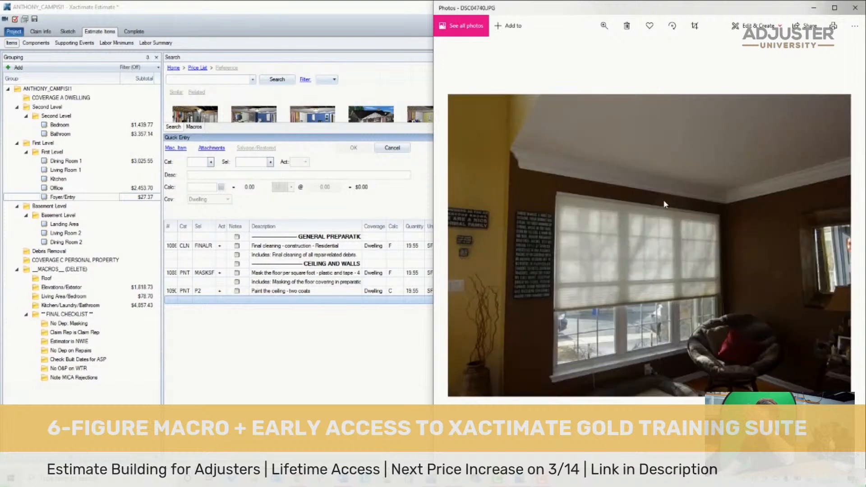
- Copy the crown molding masking with its note, detach & reset, and one-coat paint items from the Living Area/Bedroom macro
{"action": "left_click", "coordinate": [72, 162]}
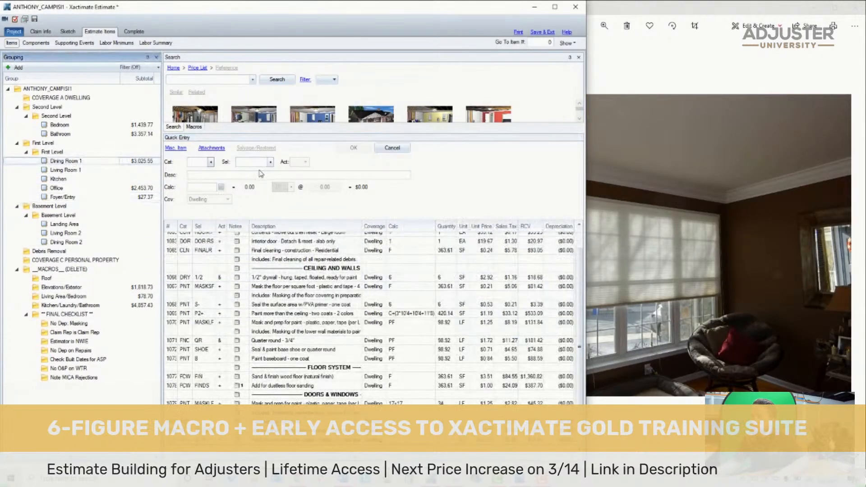
{"action": "left_click", "coordinate": [278, 174]}
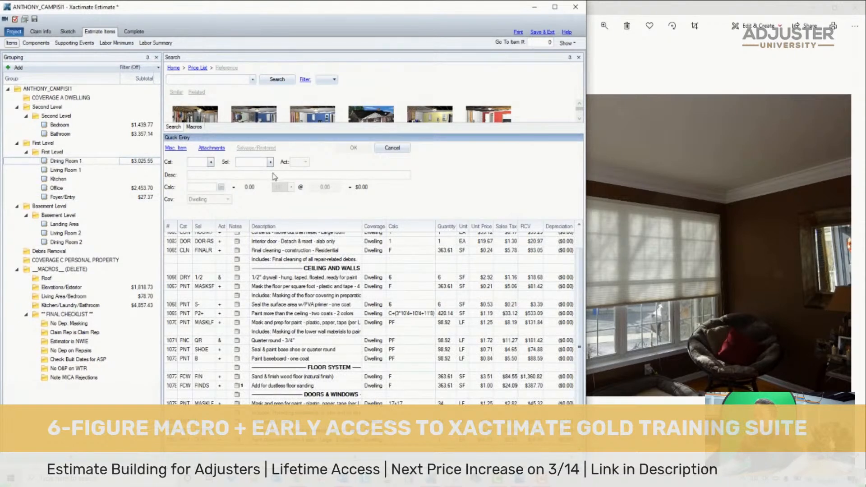
{"action": "left_click", "coordinate": [84, 297]}
{"action": "left_click_drag", "start_coordinate": [584, 398], "coordinate": [575, 348]}
{"action": "scroll", "coordinate": [575, 352], "scroll_direction": "down", "scroll_amount": 5}
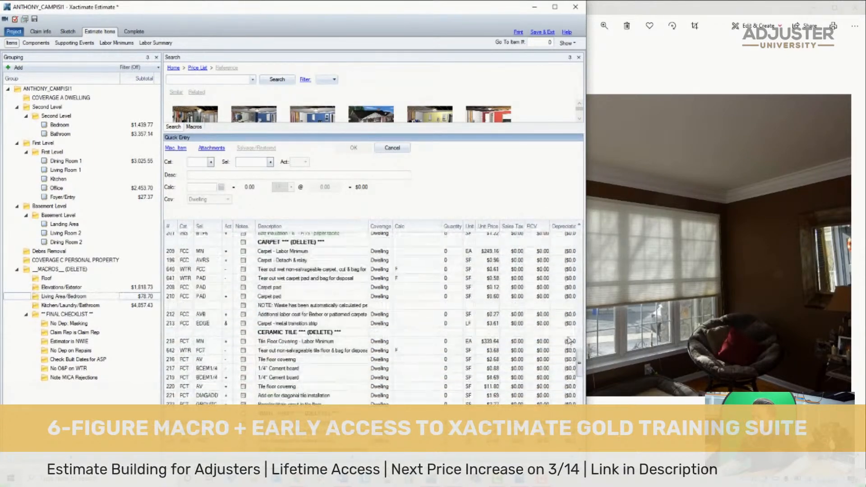
{"action": "scroll", "coordinate": [569, 343], "scroll_direction": "up", "scroll_amount": 10}
{"action": "scroll", "coordinate": [572, 314], "scroll_direction": "up", "scroll_amount": 4}
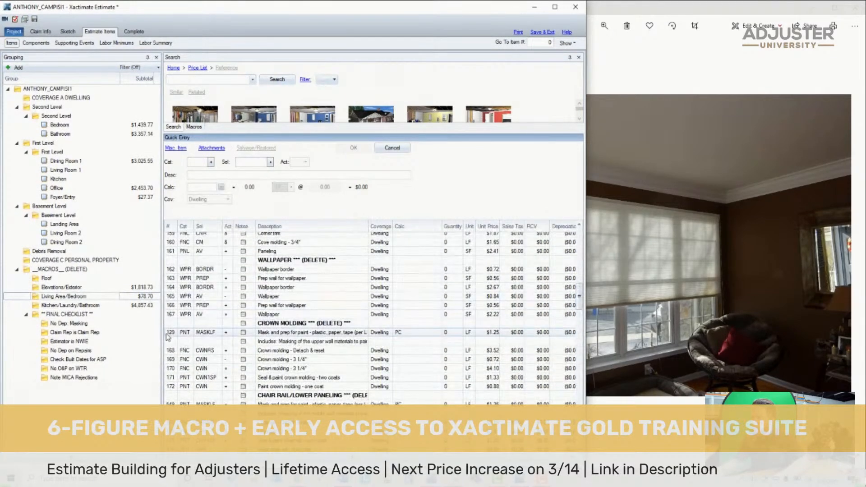
{"action": "left_click", "coordinate": [166, 334]}
{"action": "scroll", "coordinate": [163, 307], "scroll_direction": "down", "scroll_amount": 2}
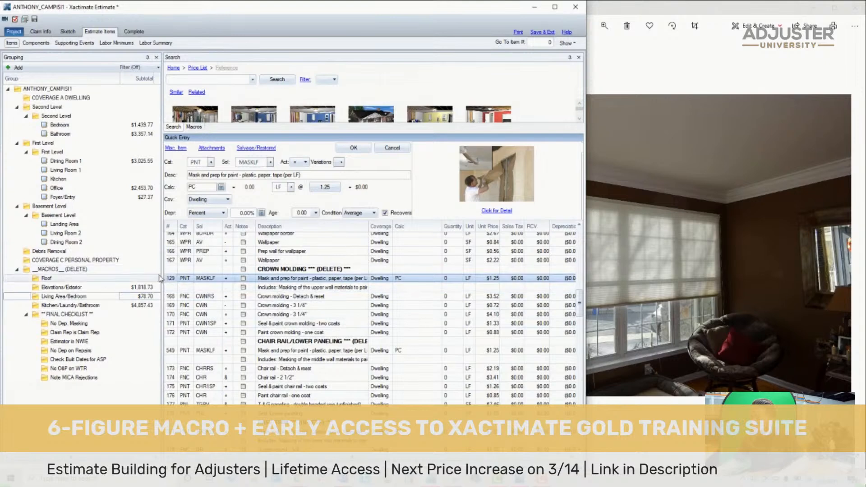
{"action": "left_click", "coordinate": [175, 288], "text": "shift"}
{"action": "left_click", "coordinate": [174, 296], "text": "shift"}
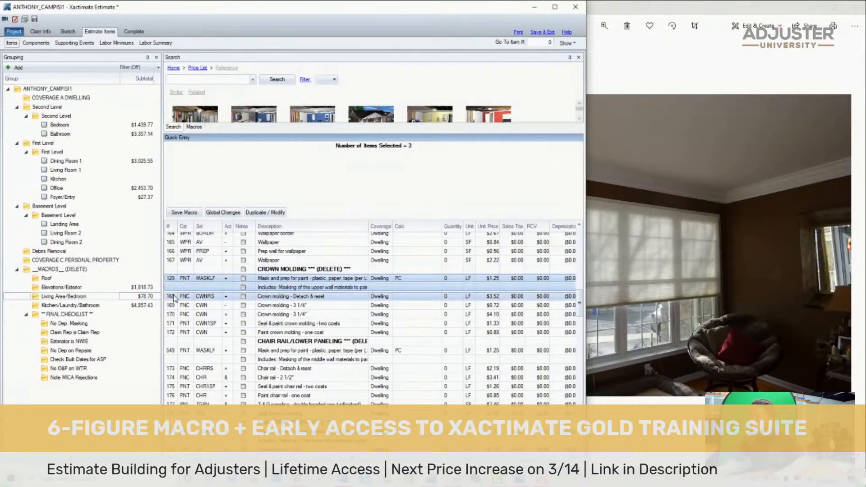
{"action": "left_click", "coordinate": [171, 332], "text": "ctrl"}
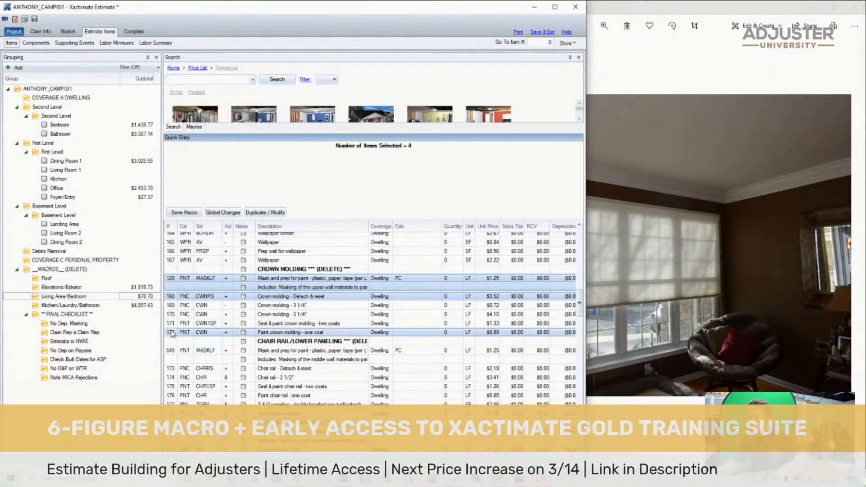
- Paste the copied crown molding items above Dining Room 1's lower-wall masking item, allowing the duplicate MASKLF item
{"action": "left_click", "coordinate": [143, 161]}
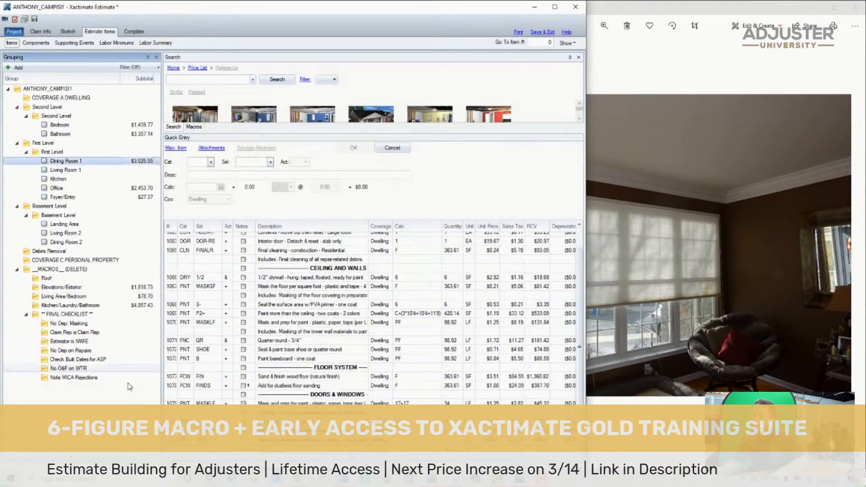
{"action": "left_click", "coordinate": [177, 323]}
{"action": "key", "text": "ctrl+v"}
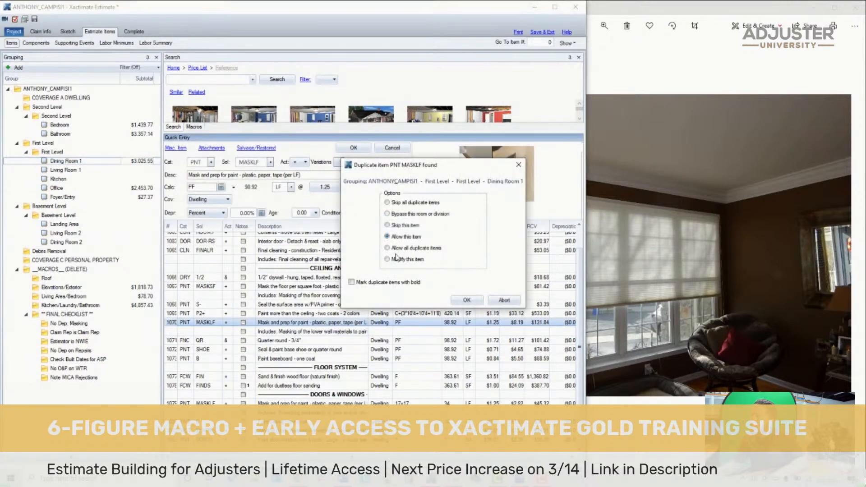
{"action": "left_click", "coordinate": [480, 303]}
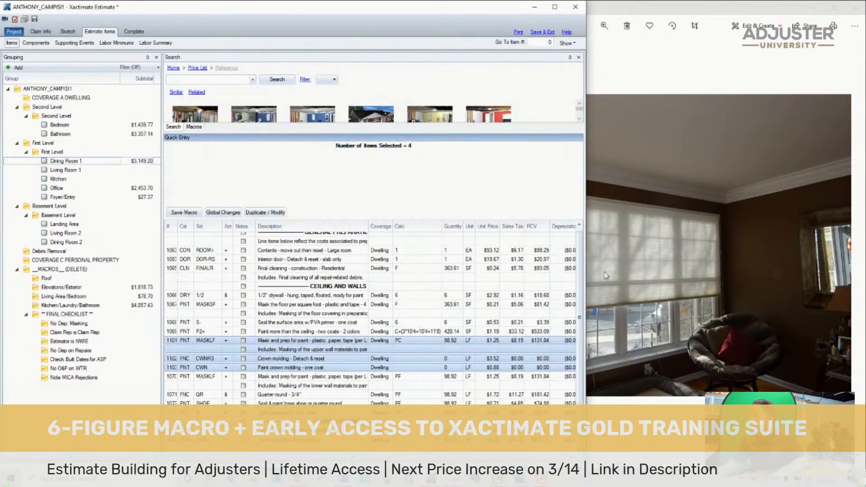
- Inspect the crown molding close up in photo DSC04740 and save the estimate with Dining Room 1's detach & reset item selected
{"action": "double_click", "coordinate": [729, 190]}
{"action": "left_click_drag", "start_coordinate": [606, 197], "coordinate": [808, 221]}
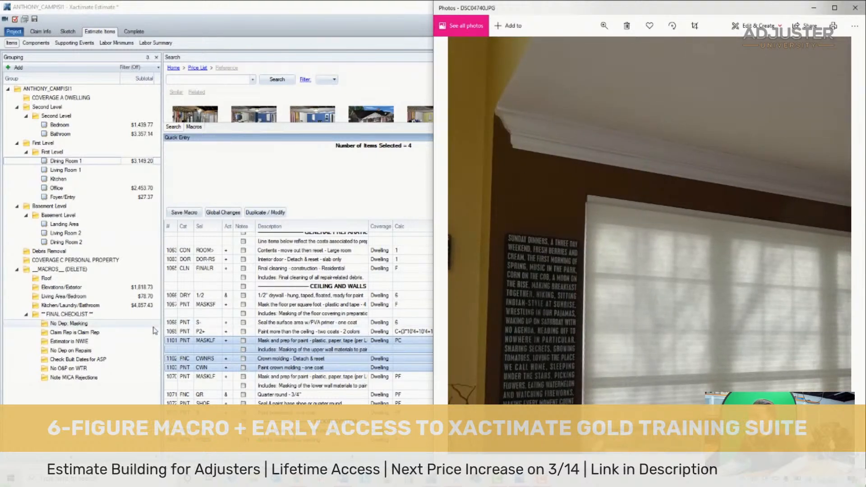
{"action": "left_click", "coordinate": [172, 343]}
{"action": "left_click", "coordinate": [170, 358]}
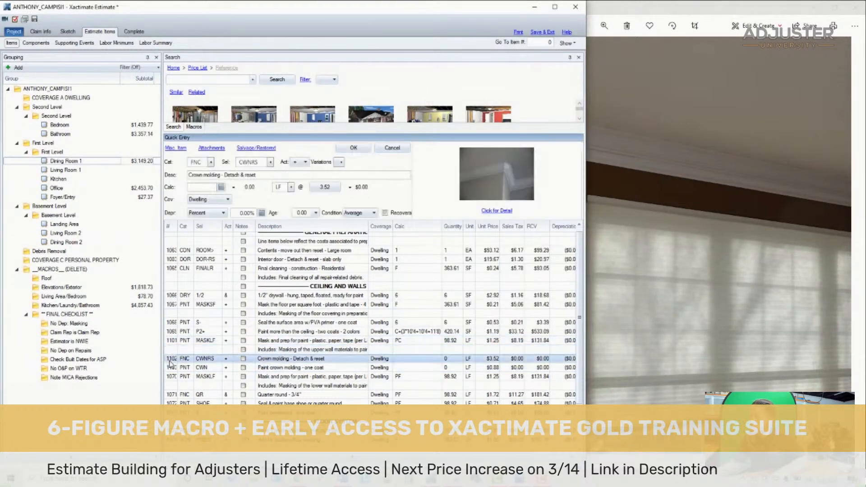
{"action": "left_click", "coordinate": [34, 20]}
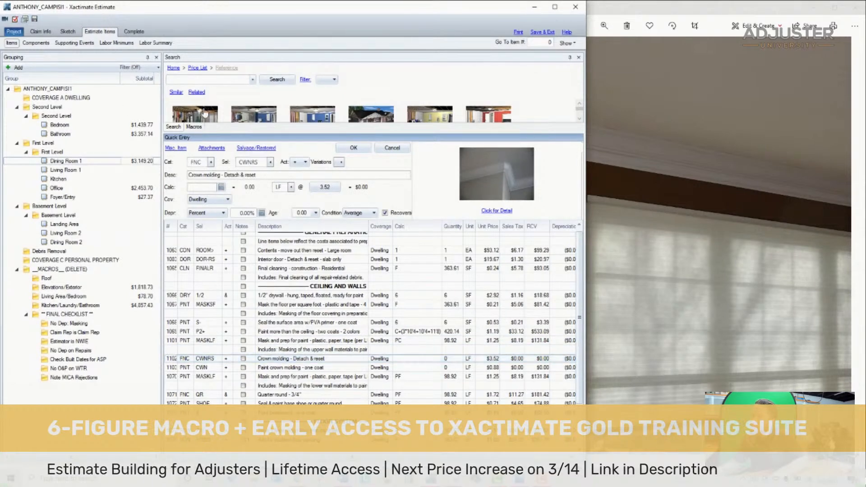
- Search the FNC selectors for "oversize" to look for an oversized crown molding detach & reset option, leaving the selector as is
{"action": "left_click", "coordinate": [271, 162]}
{"action": "scroll", "coordinate": [320, 199], "scroll_direction": "down", "scroll_amount": 2}
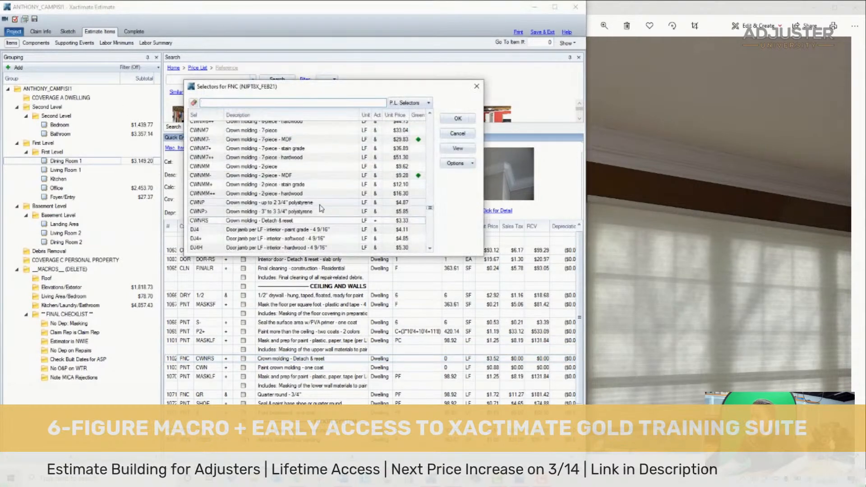
{"action": "scroll", "coordinate": [323, 212], "scroll_direction": "down", "scroll_amount": 1}
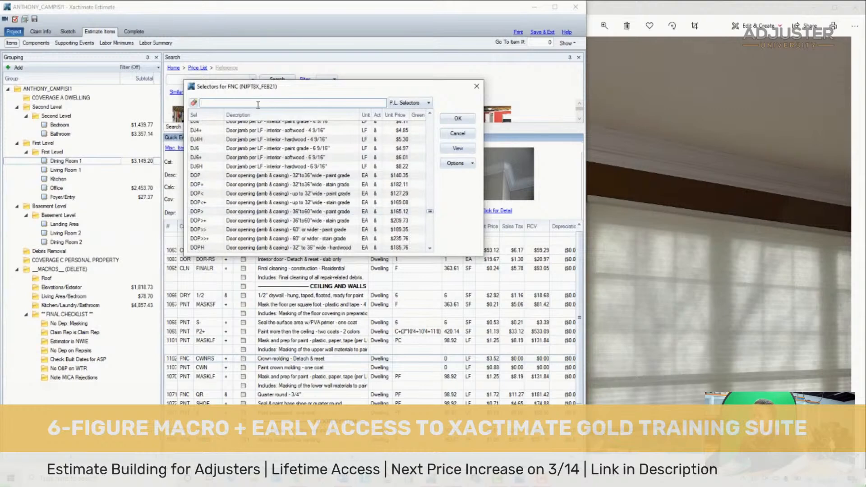
{"action": "left_click", "coordinate": [258, 104]}
{"action": "type", "text": "oversize"}
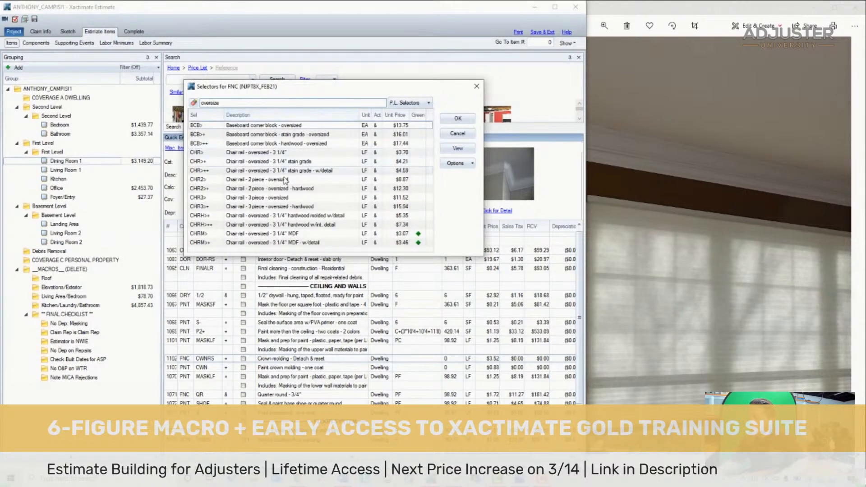
{"action": "left_click", "coordinate": [456, 133]}
- Search the price list for "detach crown over"
{"action": "left_click", "coordinate": [198, 79]}
{"action": "type", "text": "d"}
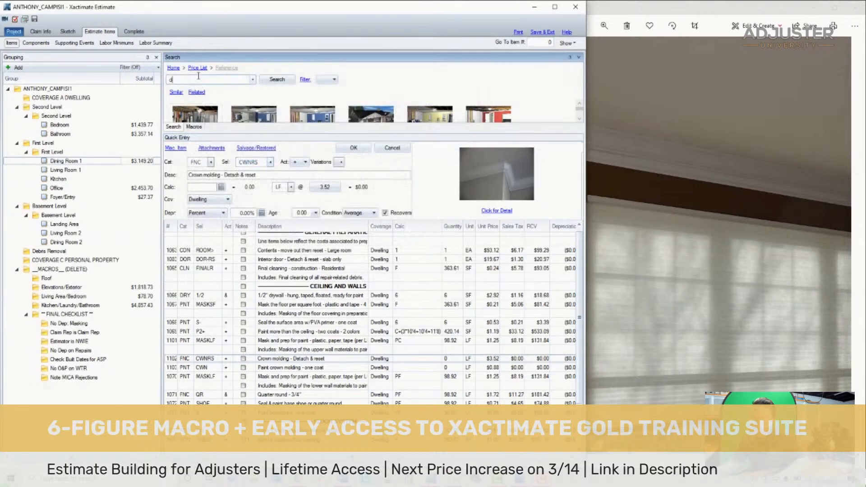
{"action": "type", "text": "etach crown"}
{"action": "key", "text": "Left"}
{"action": "key", "text": "Left"}
{"action": "key", "text": "Left"}
{"action": "key", "text": "Left"}
{"action": "key", "text": "Left"}
{"action": "key", "text": "Left"}
{"action": "key", "text": "Left"}
{"action": "key", "text": "Left"}
{"action": "type", "text": "t"}
{"action": "type", "text": " over"}
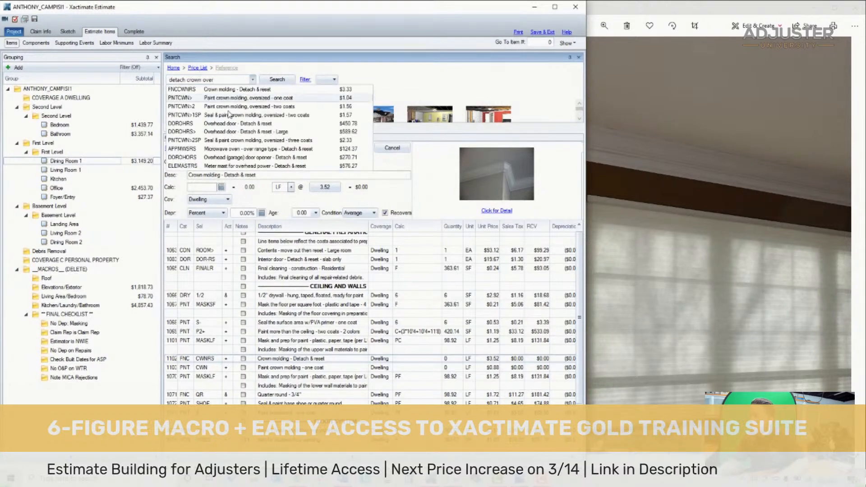
- Set the calculation of Dining Room 1's crown molding detach & reset item to 8
{"action": "left_click", "coordinate": [169, 367]}
{"action": "left_click", "coordinate": [416, 358]}
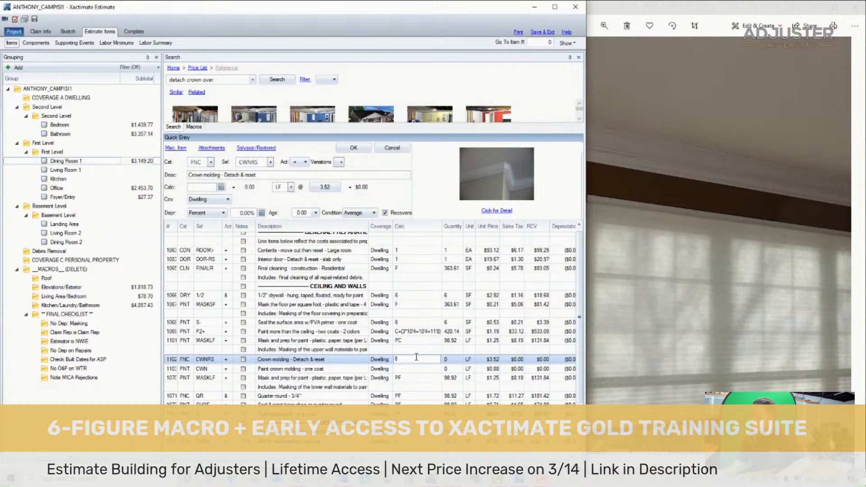
{"action": "type", "text": "8"}
{"action": "key", "text": "Return"}
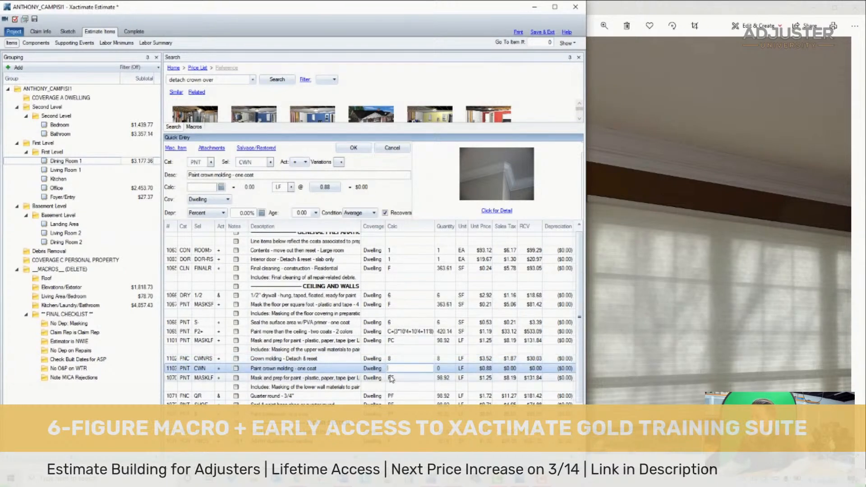
- Change Dining Room 1's crown molding paint item to the oversized one-coat selector CWN> with calculation PC
{"action": "left_click", "coordinate": [270, 161]}
{"action": "scroll", "coordinate": [315, 217], "scroll_direction": "down", "scroll_amount": 1}
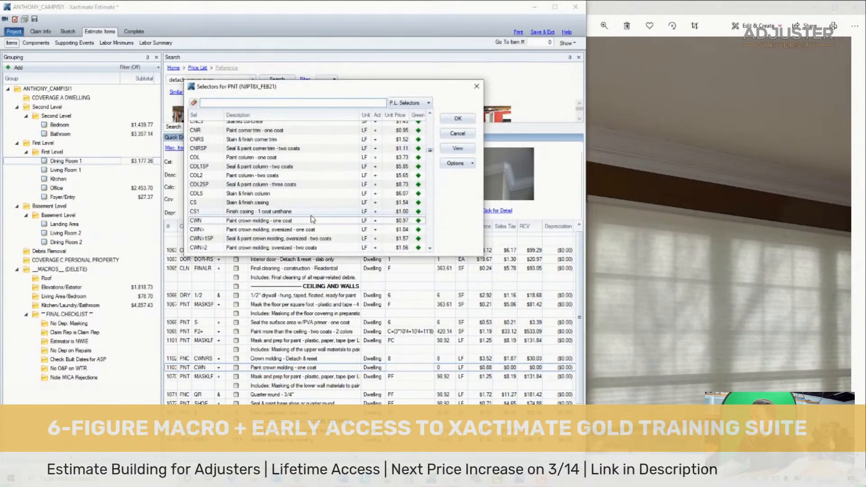
{"action": "double_click", "coordinate": [322, 230]}
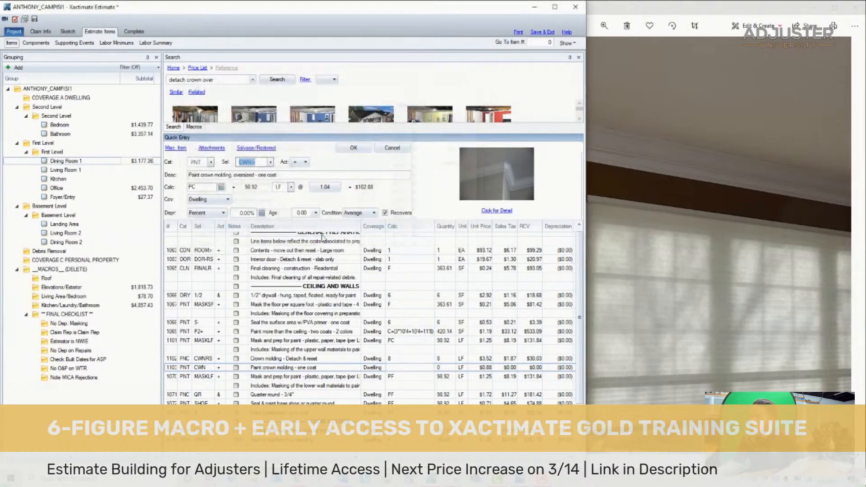
{"action": "left_click", "coordinate": [173, 379]}
{"action": "left_click", "coordinate": [400, 369]}
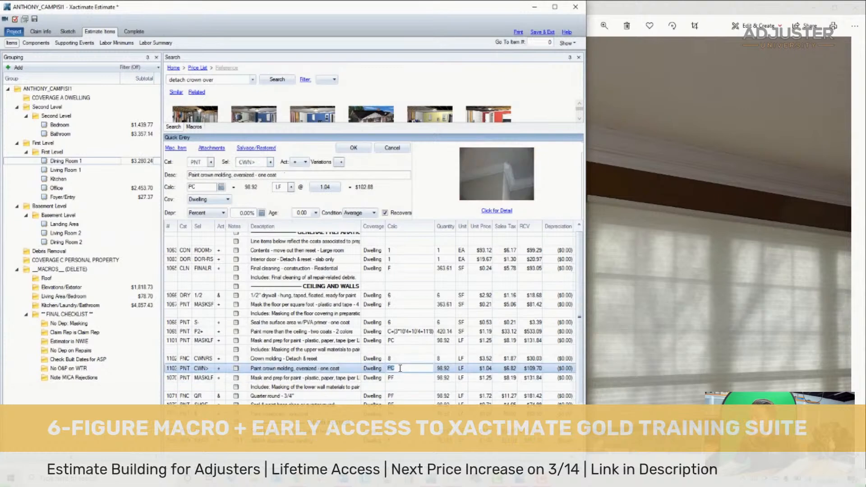
{"action": "left_click", "coordinate": [174, 368]}
{"action": "left_click", "coordinate": [764, 219]}
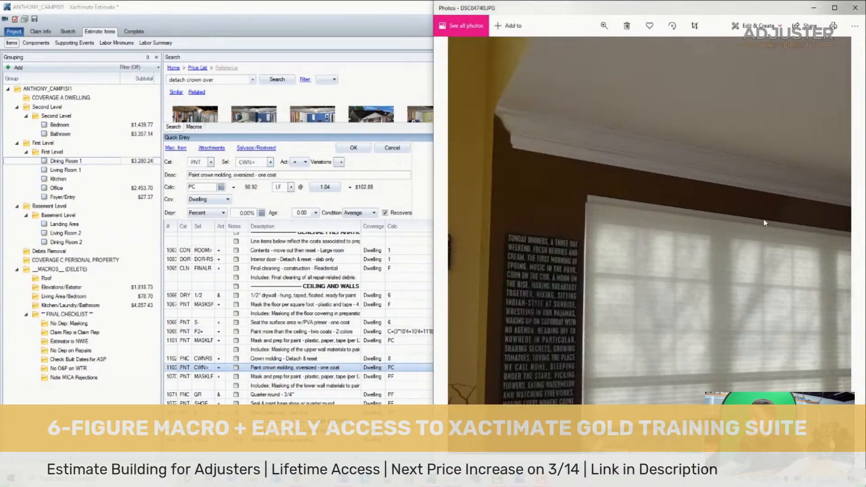
{"action": "left_click", "coordinate": [173, 369]}
{"action": "scroll", "coordinate": [289, 354], "scroll_direction": "down", "scroll_amount": 2}
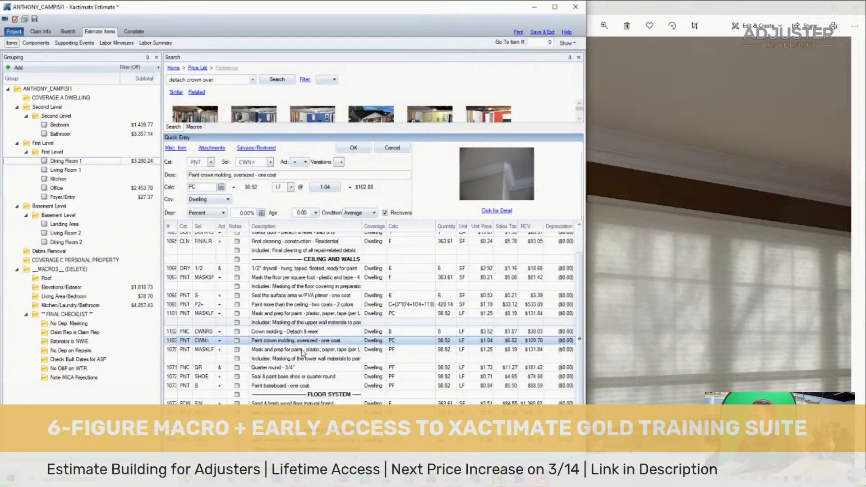
{"action": "left_click", "coordinate": [380, 332]}
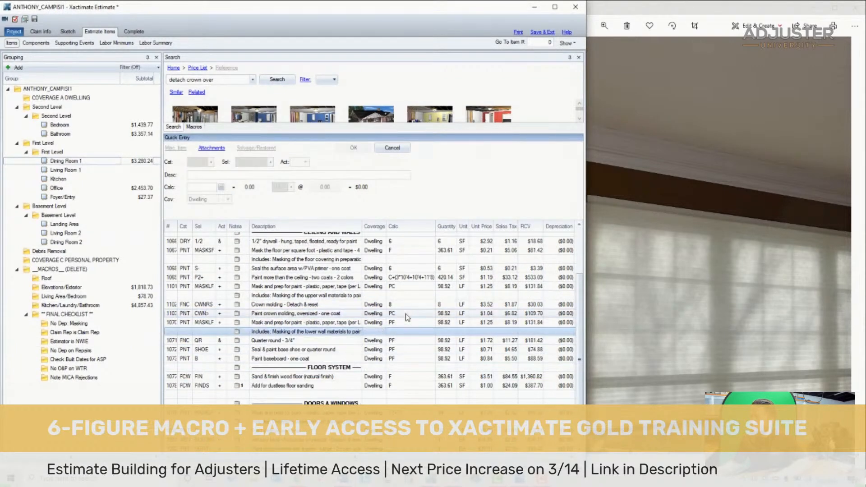
- Examine the loss photos of the dining room, including its ceiling and crown molding, against the Dining Room 1 line items
{"action": "left_click", "coordinate": [696, 265]}
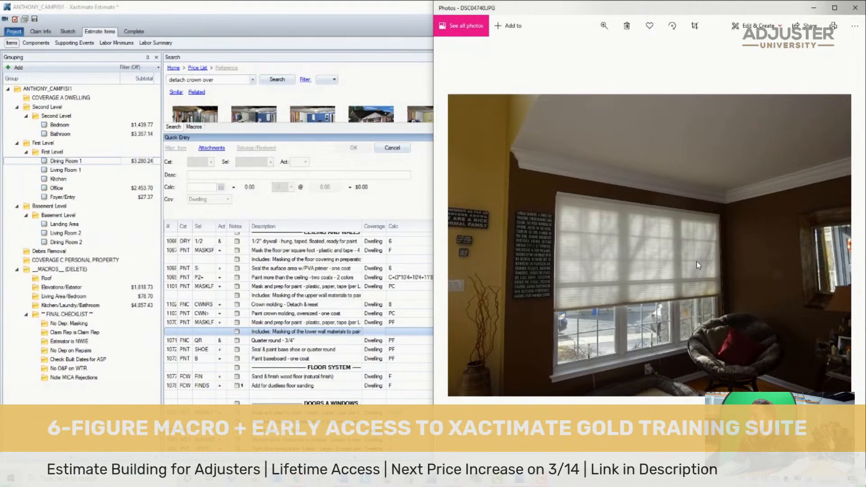
{"action": "key", "text": "Left"}
{"action": "key", "text": "Left"}
{"action": "key", "text": "Left"}
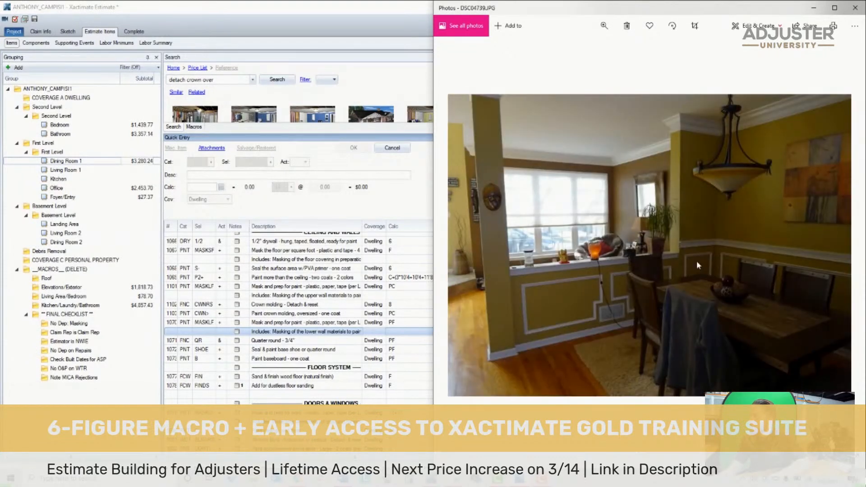
{"action": "key", "text": "Left"}
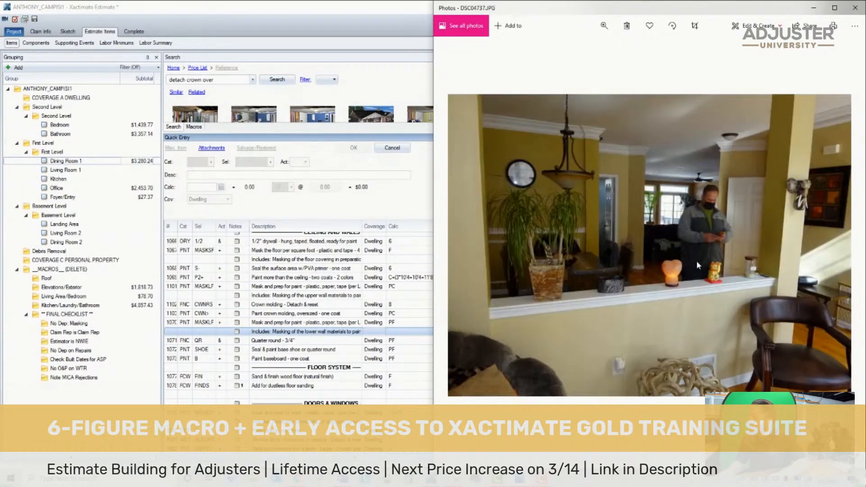
{"action": "scroll", "coordinate": [664, 156], "scroll_direction": "up", "scroll_amount": 2}
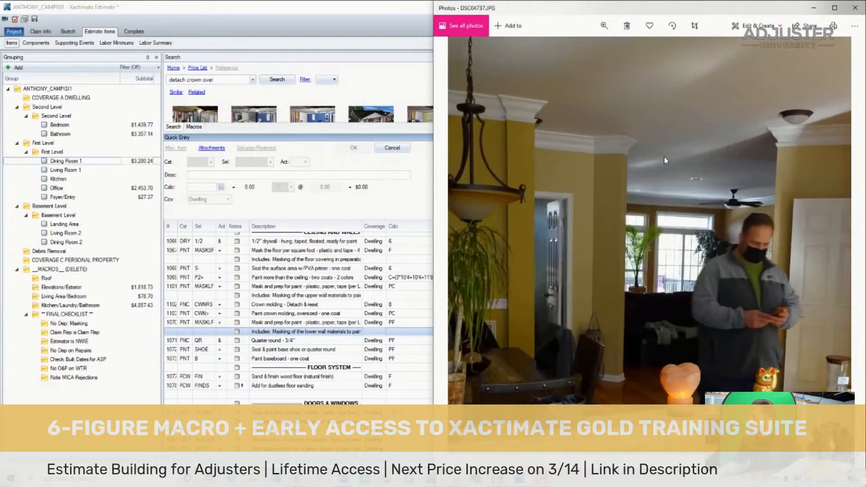
{"action": "scroll", "coordinate": [653, 198], "scroll_direction": "down", "scroll_amount": 2}
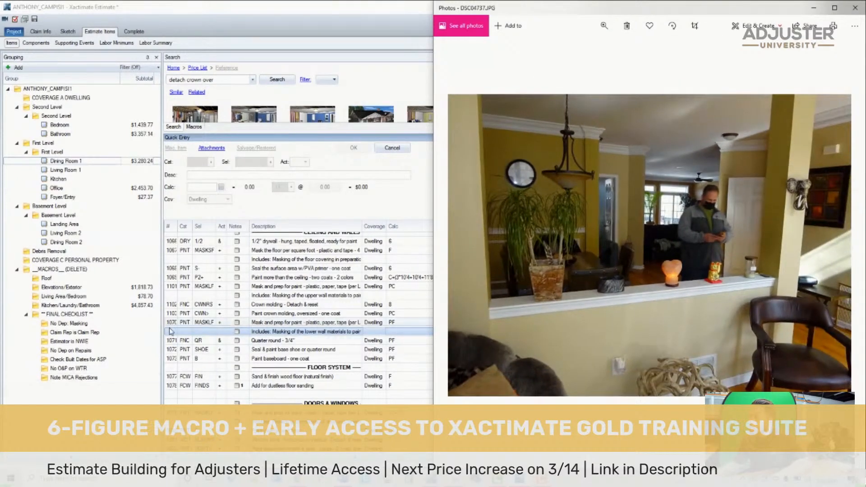
{"action": "left_click", "coordinate": [224, 326]}
{"action": "left_click", "coordinate": [378, 367]}
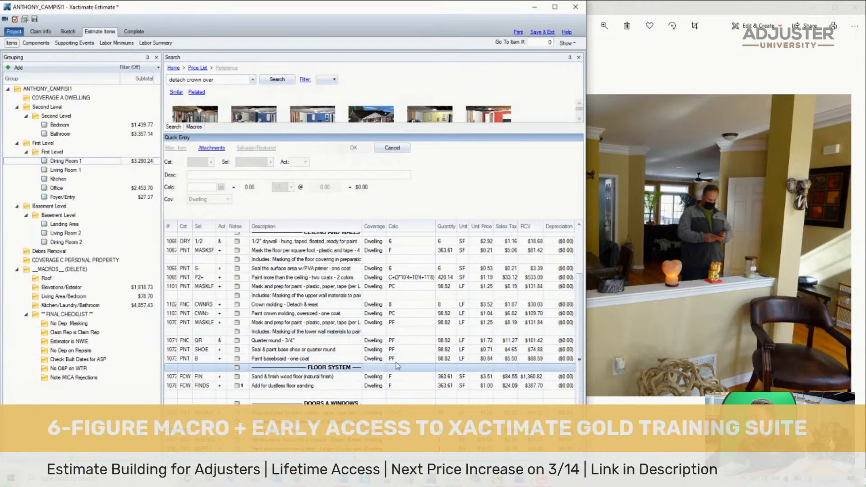
- Examine the ceiling light fixtures up close in the dining room photos and compare the neighbouring views of the room
{"action": "left_click", "coordinate": [669, 264]}
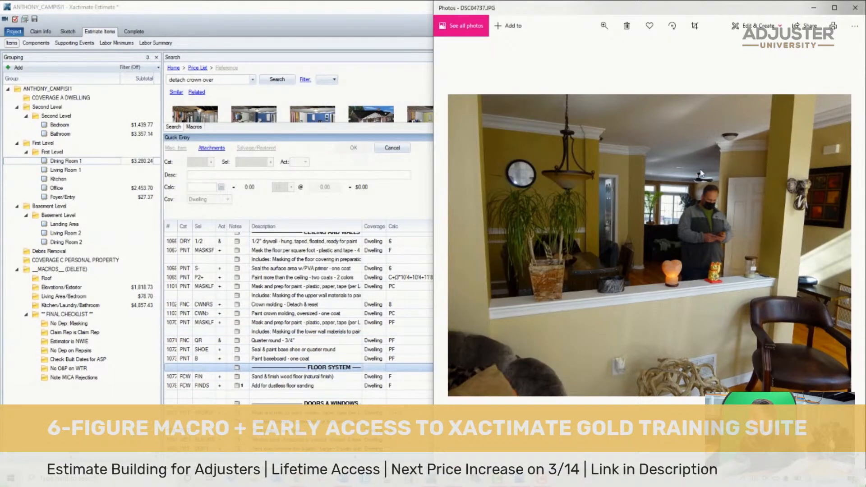
{"action": "scroll", "coordinate": [700, 171], "scroll_direction": "up", "scroll_amount": 3}
{"action": "scroll", "coordinate": [636, 189], "scroll_direction": "up", "scroll_amount": 2}
{"action": "left_click_drag", "start_coordinate": [724, 167], "coordinate": [771, 179]}
{"action": "scroll", "coordinate": [628, 212], "scroll_direction": "down", "scroll_amount": 3}
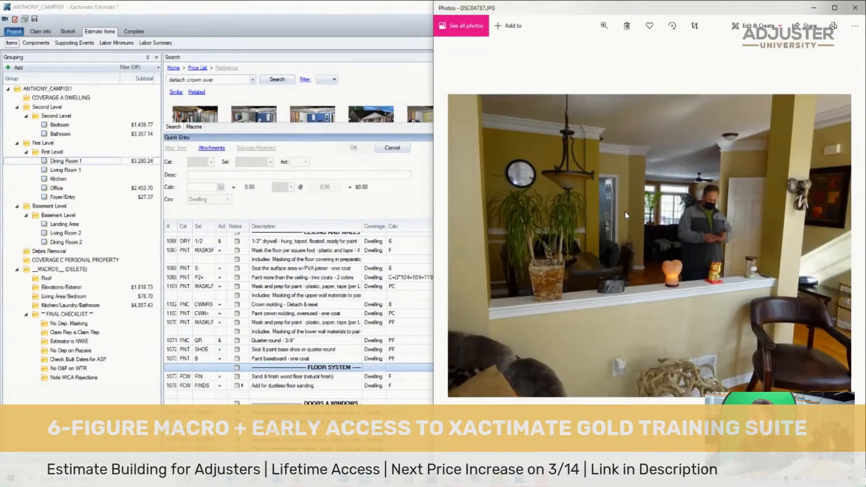
{"action": "scroll", "coordinate": [553, 150], "scroll_direction": "up", "scroll_amount": 1}
{"action": "scroll", "coordinate": [553, 150], "scroll_direction": "down", "scroll_amount": 1}
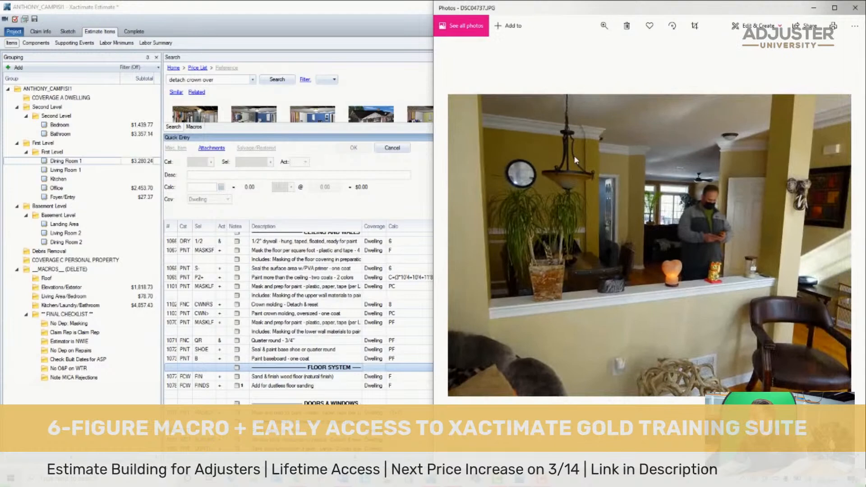
{"action": "scroll", "coordinate": [553, 150], "scroll_direction": "up", "scroll_amount": 1}
{"action": "scroll", "coordinate": [605, 131], "scroll_direction": "down", "scroll_amount": 1}
{"action": "key", "text": "Right"}
{"action": "key", "text": "Right"}
{"action": "key", "text": "Right"}
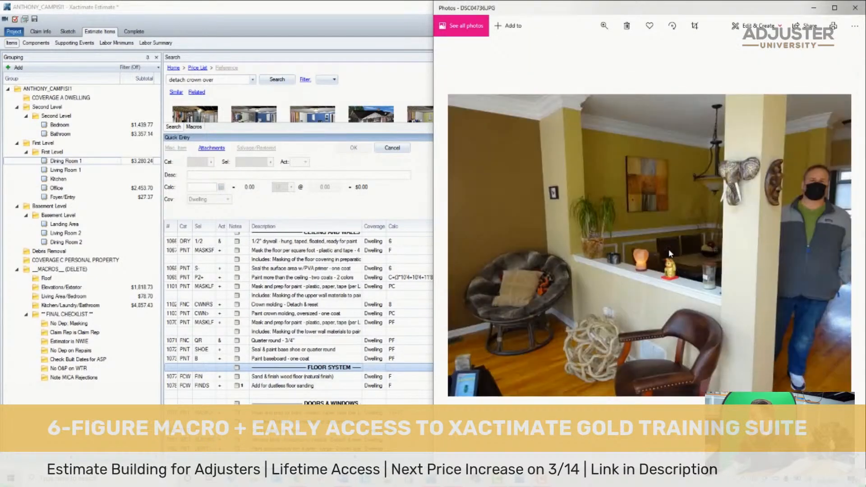
{"action": "key", "text": "Left"}
{"action": "key", "text": "Left"}
{"action": "key", "text": "Left"}
{"action": "key", "text": "Right"}
{"action": "key", "text": "Right"}
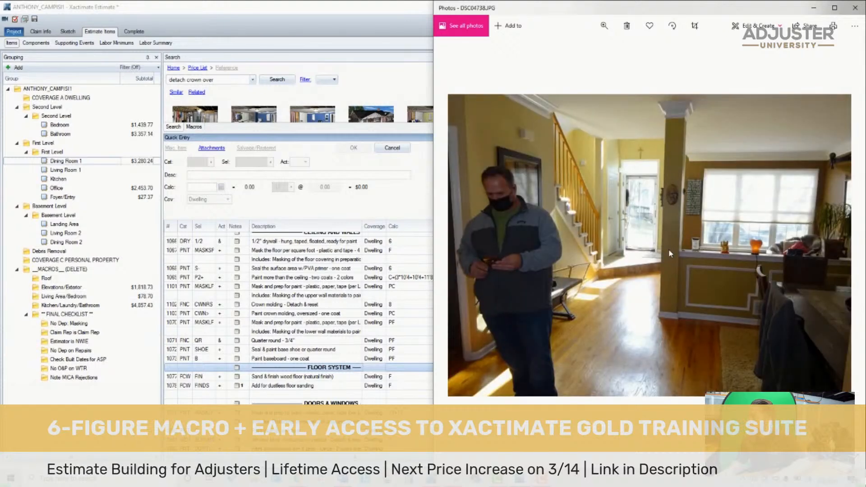
{"action": "key", "text": "Left"}
- Add "Mask and cover light fixture" with calculation 2 and "Mask and cover large light fixture" to Dining Room 1
{"action": "left_click", "coordinate": [199, 89]}
{"action": "left_click", "coordinate": [215, 80]}
{"action": "type", "text": "mask "}
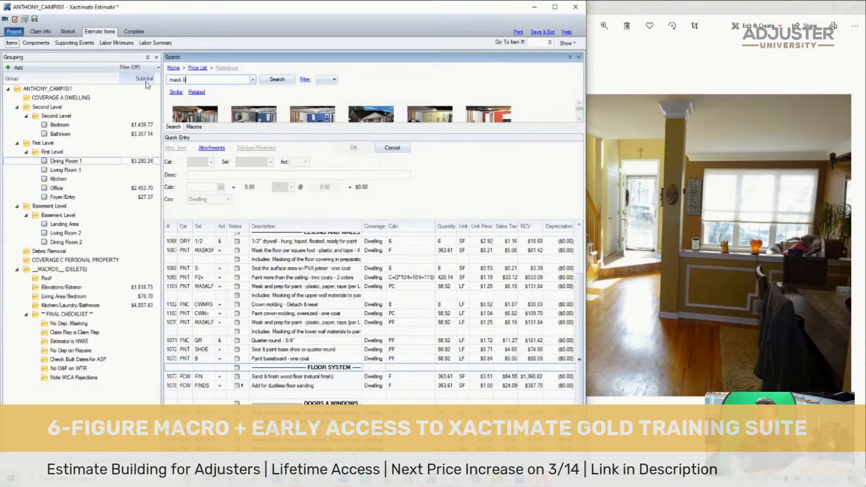
{"action": "type", "text": "light"}
{"action": "key", "text": "Return"}
{"action": "type", "text": "mask "}
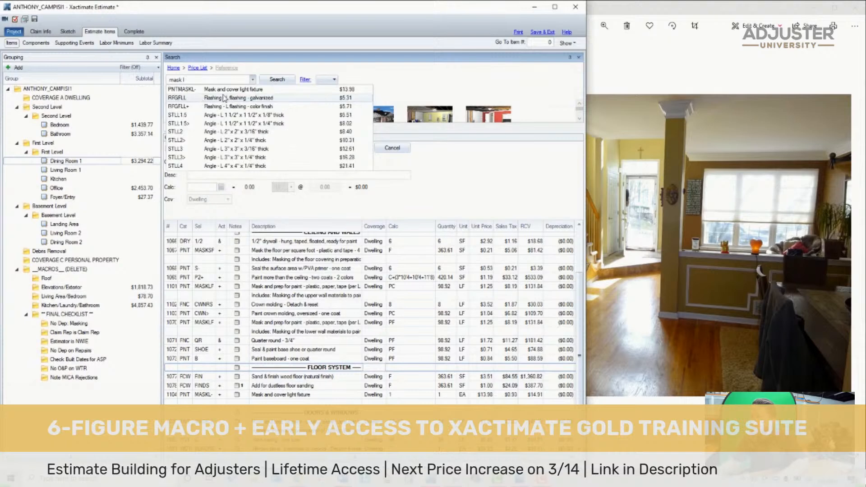
{"action": "type", "text": "l"}
{"action": "key", "text": "BackSpace"}
{"action": "left_click", "coordinate": [245, 89]}
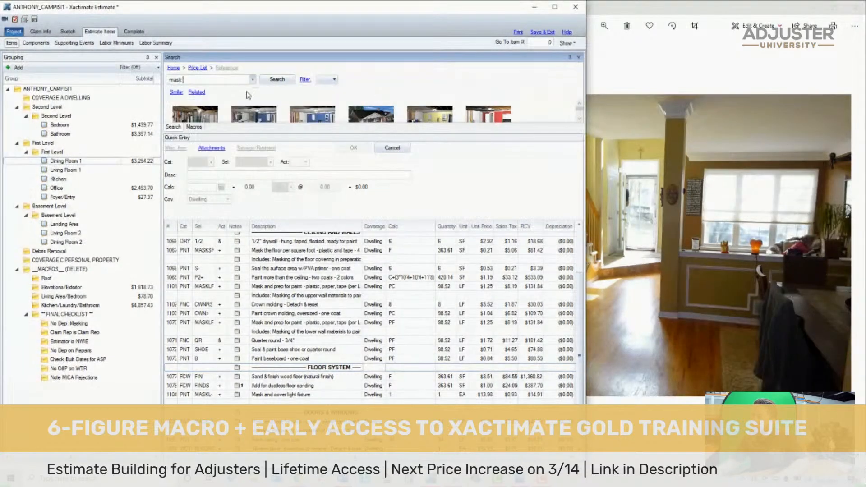
{"action": "scroll", "coordinate": [341, 389], "scroll_direction": "down", "scroll_amount": 1}
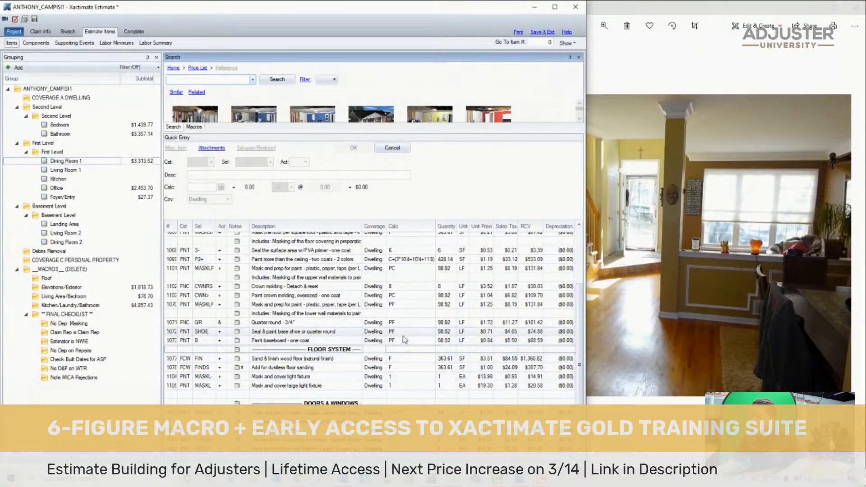
{"action": "left_click", "coordinate": [412, 376]}
{"action": "key", "text": "Return"}
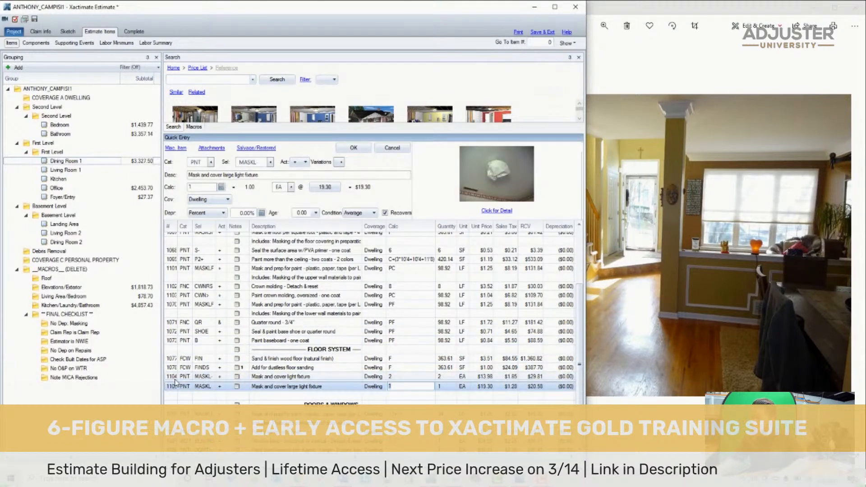
- Move both light fixture masking items up into Ceiling and Walls, directly above the crown molding detach & reset item
{"action": "left_click", "coordinate": [173, 378]}
{"action": "left_click", "coordinate": [172, 386], "text": "shift"}
{"action": "left_click_drag", "start_coordinate": [171, 374], "coordinate": [189, 290]}
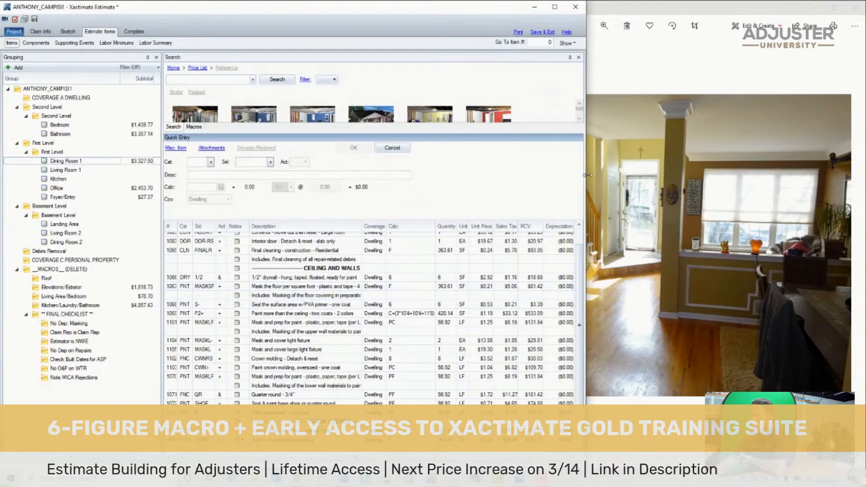
- Review the remaining dining room photos and the living room overview photos to determine the next room's scope
{"action": "left_click", "coordinate": [129, 163]}
{"action": "left_click", "coordinate": [667, 182]}
{"action": "key", "text": "Right"}
{"action": "key", "text": "Right"}
{"action": "key", "text": "Right"}
{"action": "key", "text": "Right"}
{"action": "key", "text": "Right"}
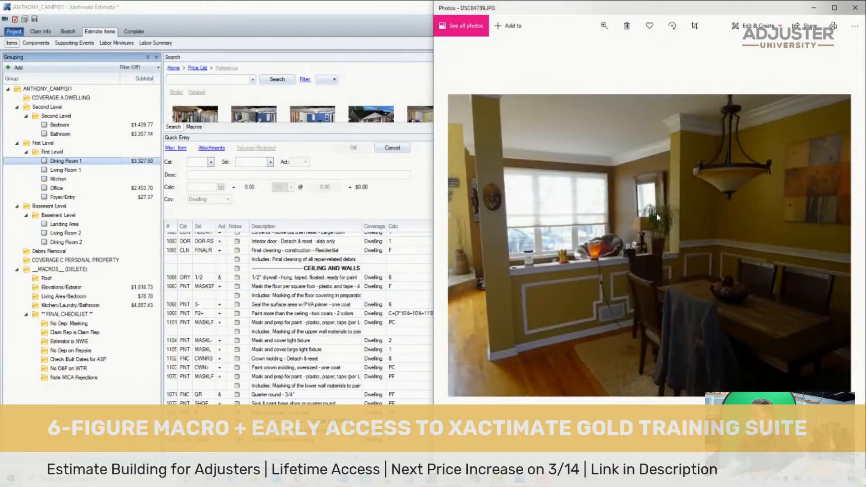
{"action": "key", "text": "Right"}
{"action": "key", "text": "Right"}
{"action": "key", "text": "Right"}
{"action": "key", "text": "Right"}
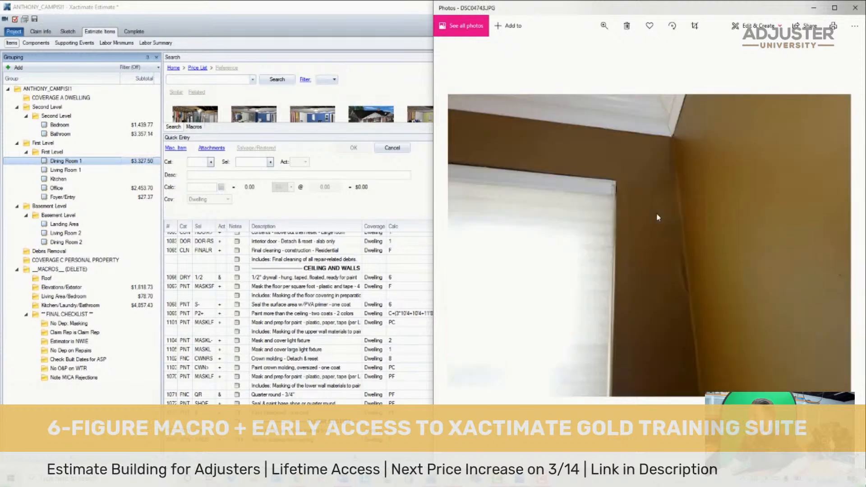
{"action": "key", "text": "Right"}
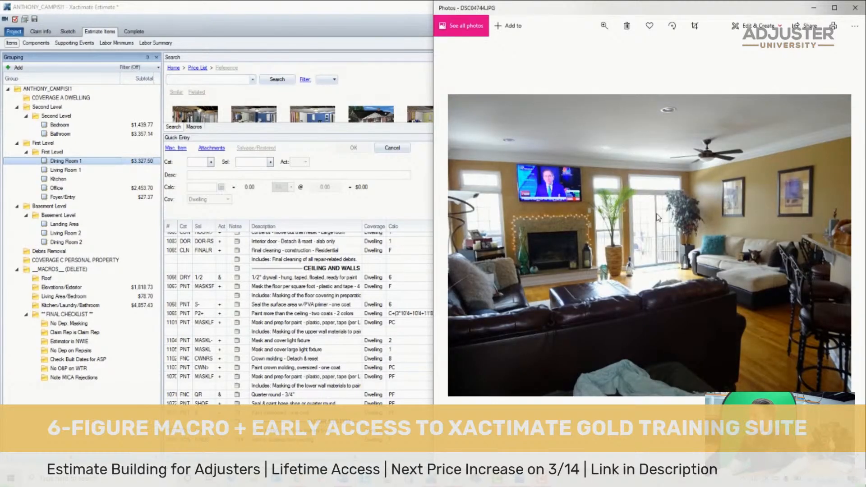
{"action": "key", "text": "Right"}
{"action": "key", "text": "Right"}
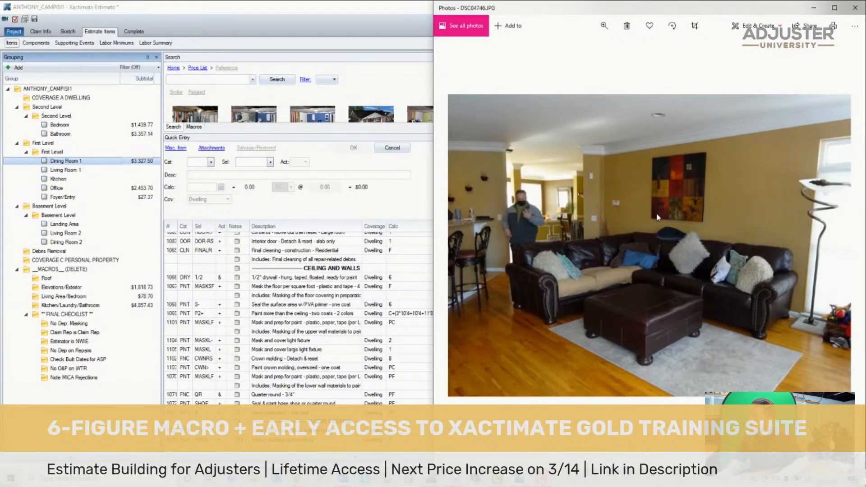
{"action": "key", "text": "Left"}
{"action": "key", "text": "Left"}
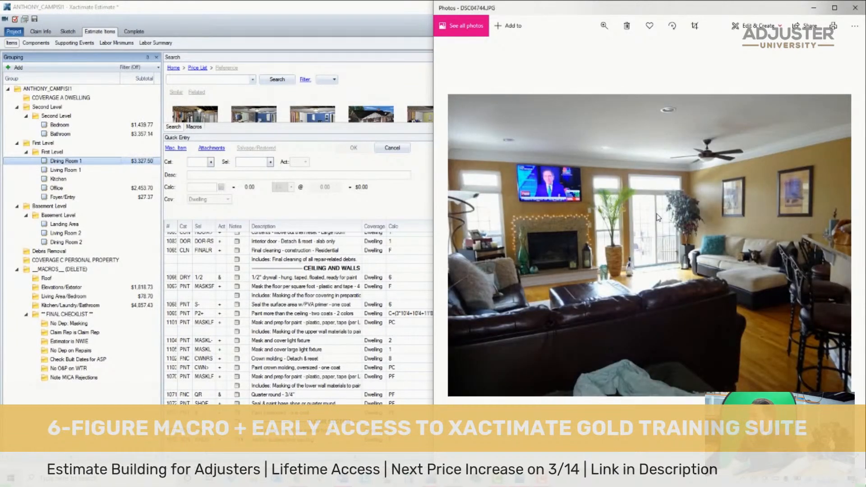
- Examine the living room close-up photos for stains on the ceiling and around the crown molding, through to the kitchen photos
{"action": "key", "text": "Right"}
{"action": "key", "text": "Right"}
{"action": "key", "text": "Right"}
{"action": "key", "text": "Right"}
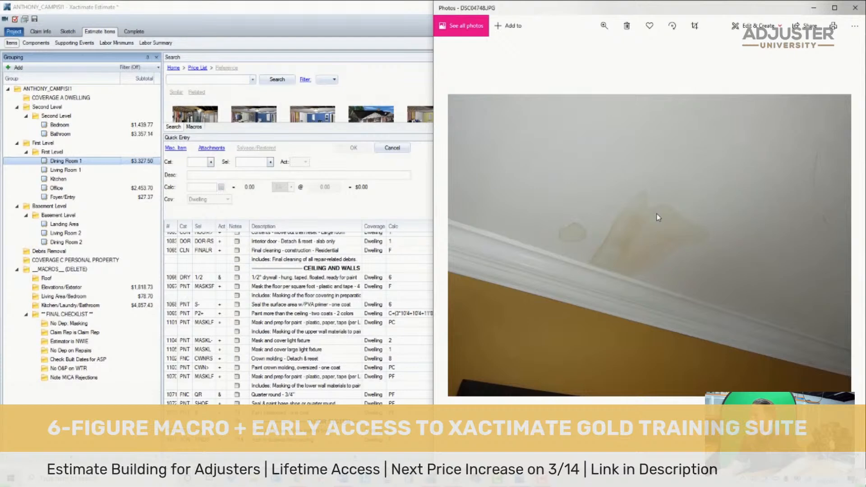
{"action": "key", "text": "Right"}
{"action": "key", "text": "Left"}
{"action": "key", "text": "Right"}
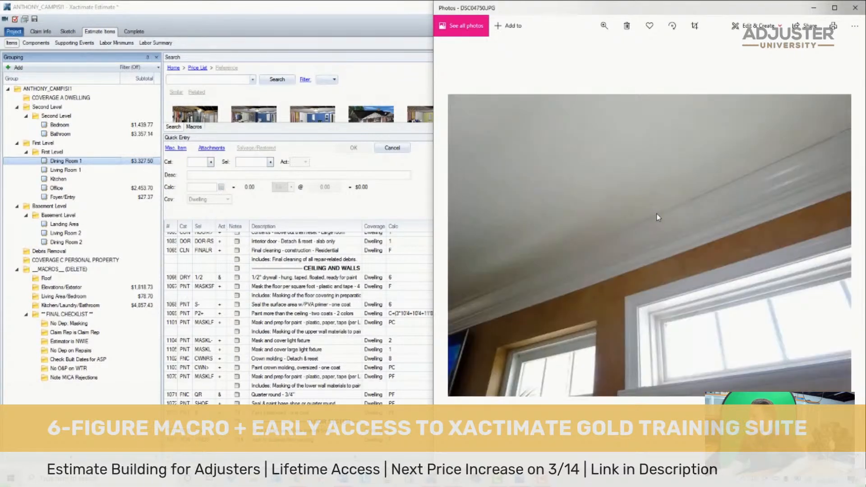
{"action": "key", "text": "Right"}
{"action": "key", "text": "Left"}
{"action": "key", "text": "Right"}
{"action": "key", "text": "Right"}
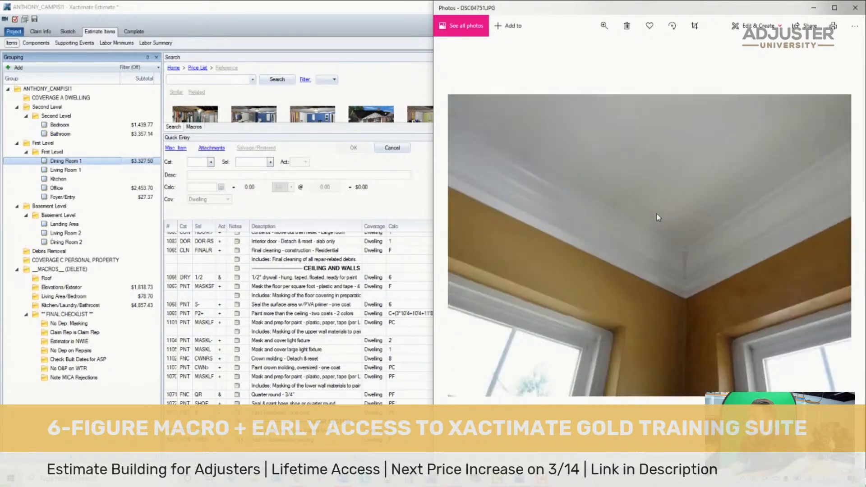
{"action": "key", "text": "Right"}
{"action": "key", "text": "Right"}
{"action": "key", "text": "Right"}
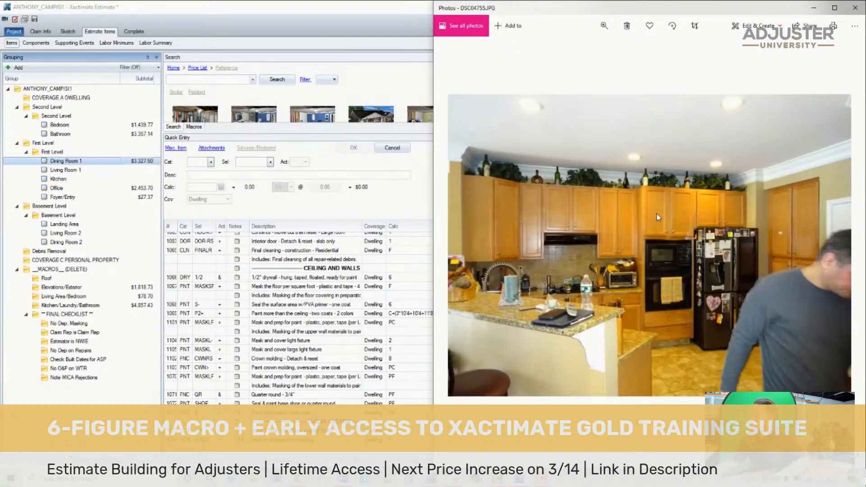
- Copy all line items from Dining Room 1 into Living Room 1
{"action": "left_click", "coordinate": [272, 272]}
{"action": "key", "text": "ctrl+a"}
{"action": "left_click", "coordinate": [90, 170]}
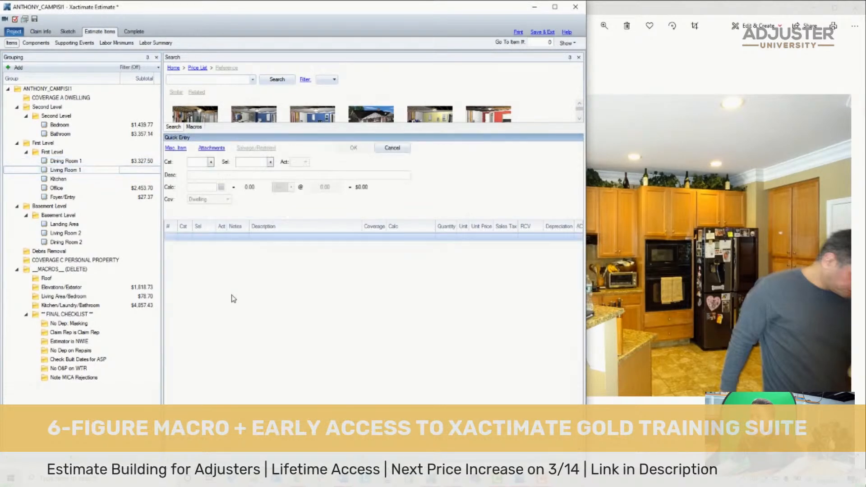
{"action": "key", "text": "ctrl+v"}
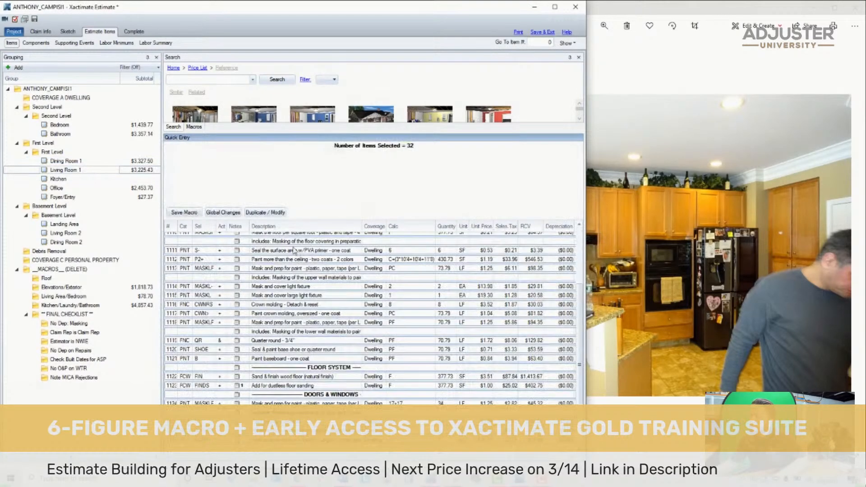
- Change Living Room 1's contents move-out item to the extra large room selector ROOM>>
{"action": "left_click", "coordinate": [182, 258]}
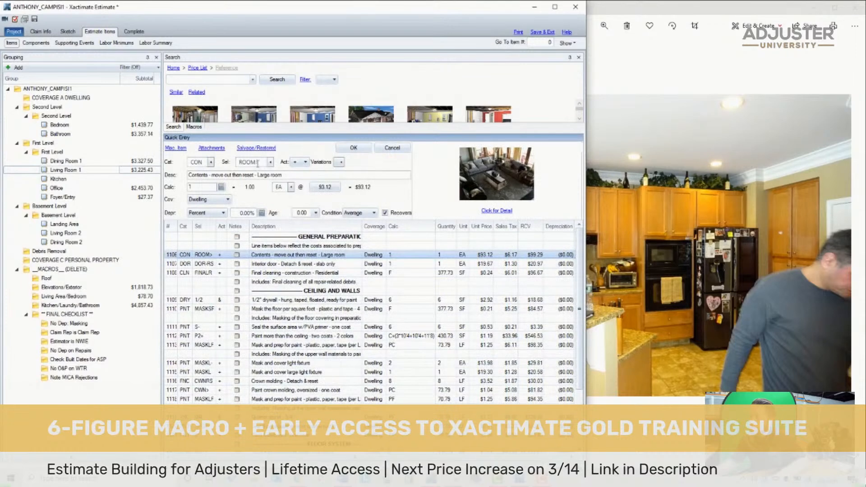
{"action": "left_click", "coordinate": [273, 163]}
{"action": "type", "text": ">>"}
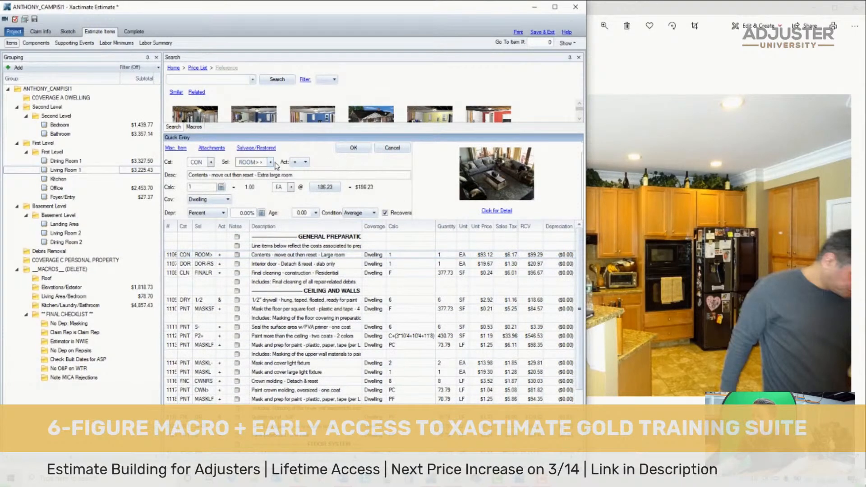
- Delete the interior door detach & reset item and the 1/2" drywall item from Living Room 1
{"action": "left_click", "coordinate": [172, 264]}
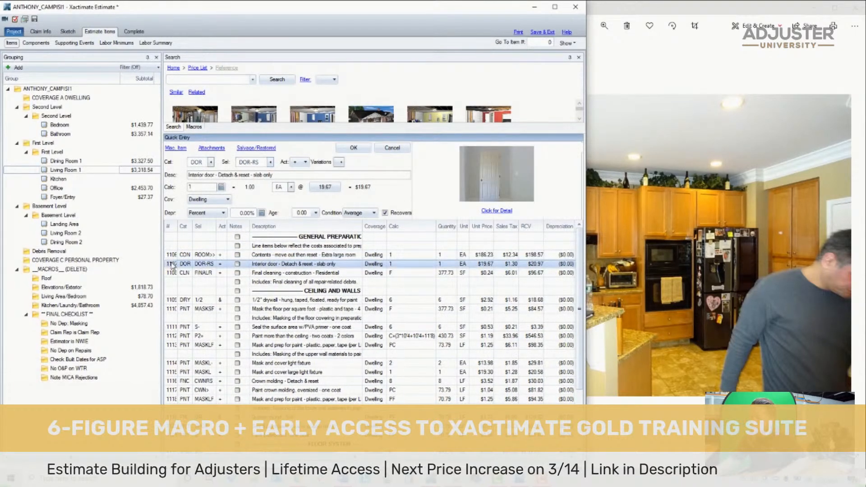
{"action": "key", "text": "Delete"}
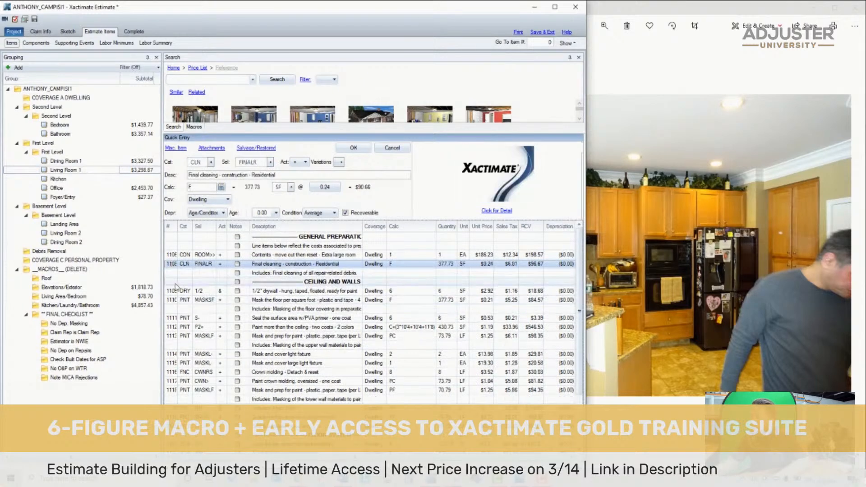
{"action": "left_click", "coordinate": [170, 292]}
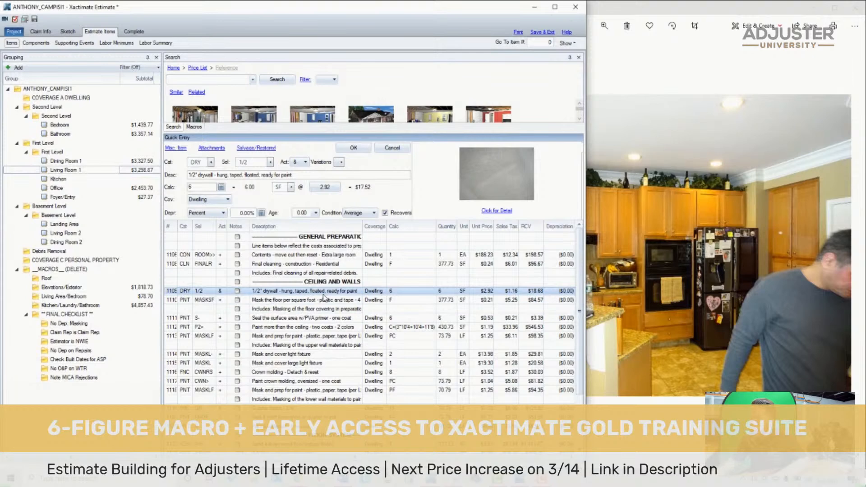
{"action": "key", "text": "Delete"}
- Change Living Room 1's surface sealing item to the one-coat oil based/hybrid stain blocker selector S+
{"action": "left_click", "coordinate": [173, 310]}
{"action": "left_click", "coordinate": [253, 162]}
{"action": "type", "text": "S+"}
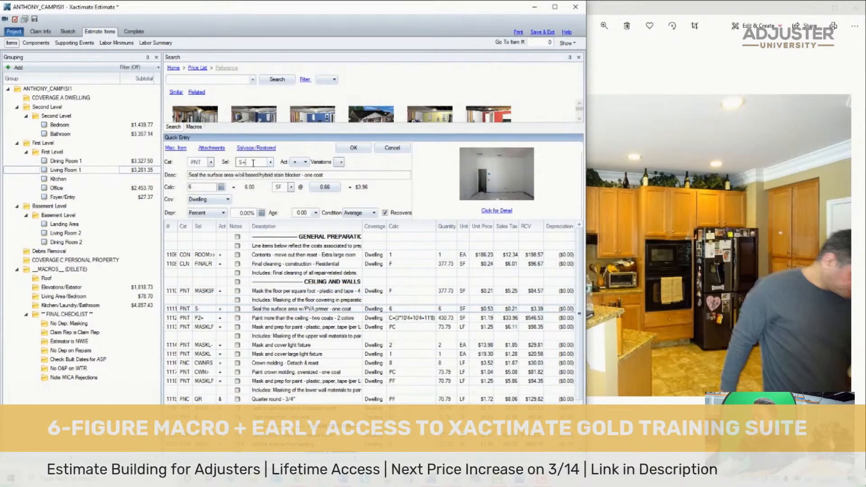
{"action": "left_click", "coordinate": [397, 317]}
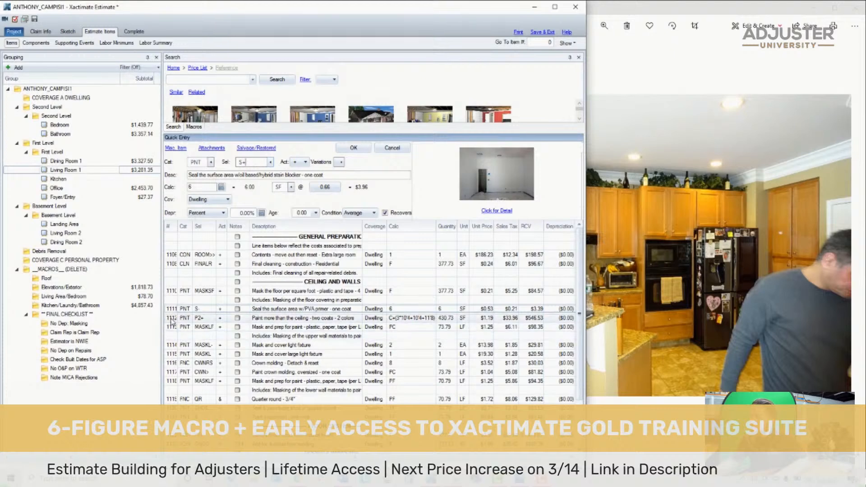
- Set the calc of Living Room 1's surface sealing item to 12 and the two-color paint item's calc to C
{"action": "left_click", "coordinate": [398, 310]}
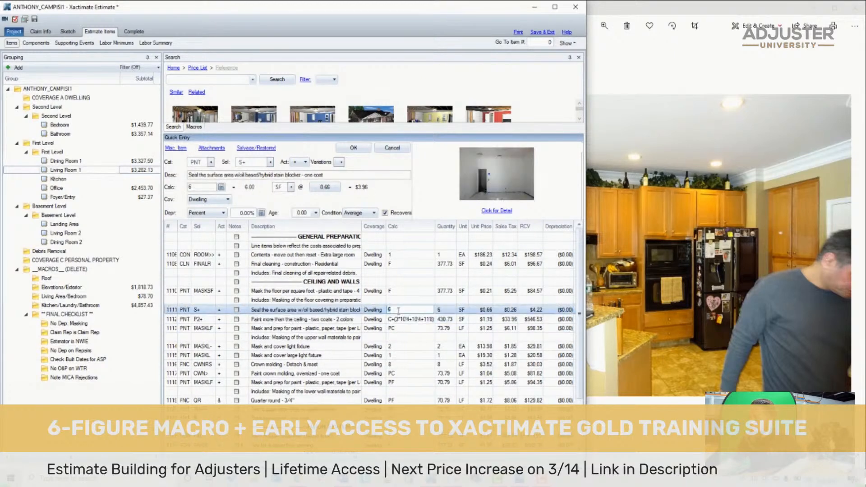
{"action": "type", "text": "12"}
{"action": "left_click", "coordinate": [397, 318]}
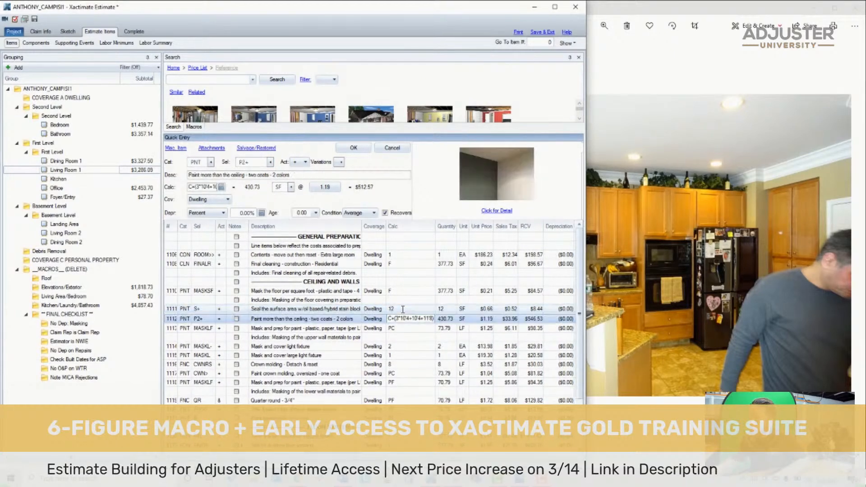
{"action": "left_click", "coordinate": [409, 326]}
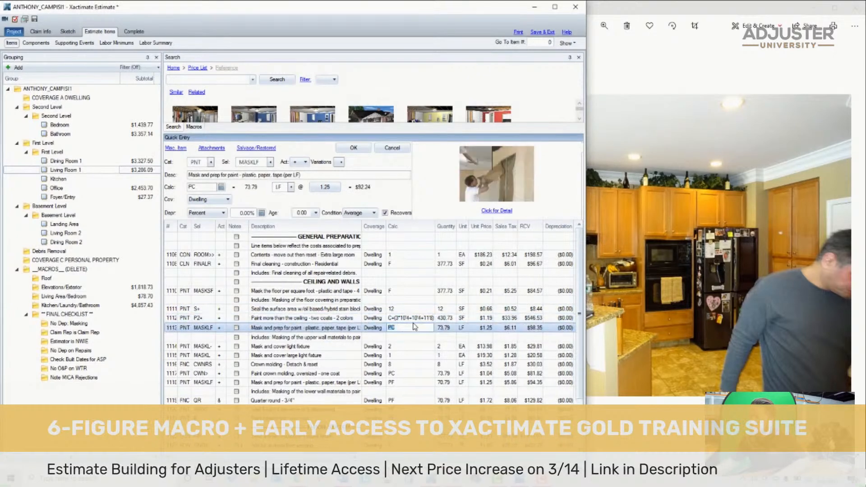
{"action": "left_click", "coordinate": [428, 319]}
{"action": "type", "text": "C"}
{"action": "key", "text": "Return"}
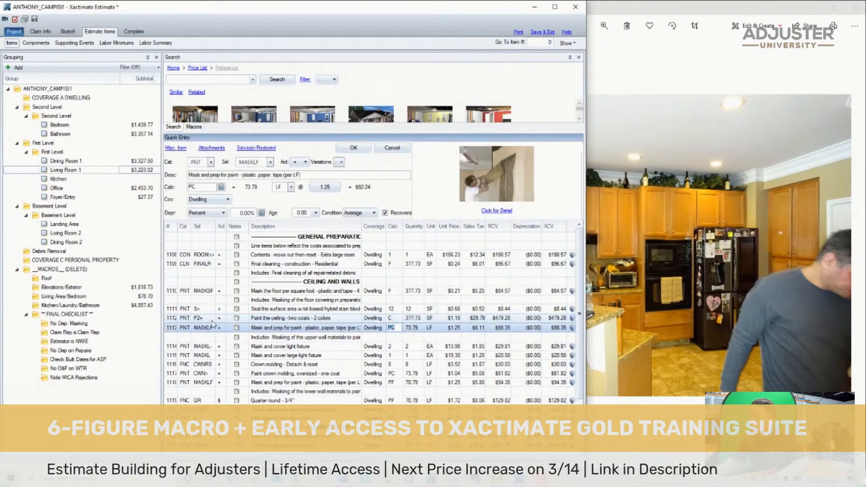
- Change Living Room 1's ceiling paint item to the single-color two-coat selector P2
{"action": "left_click", "coordinate": [173, 320]}
{"action": "left_click", "coordinate": [258, 162]}
{"action": "key", "text": "BackSpace"}
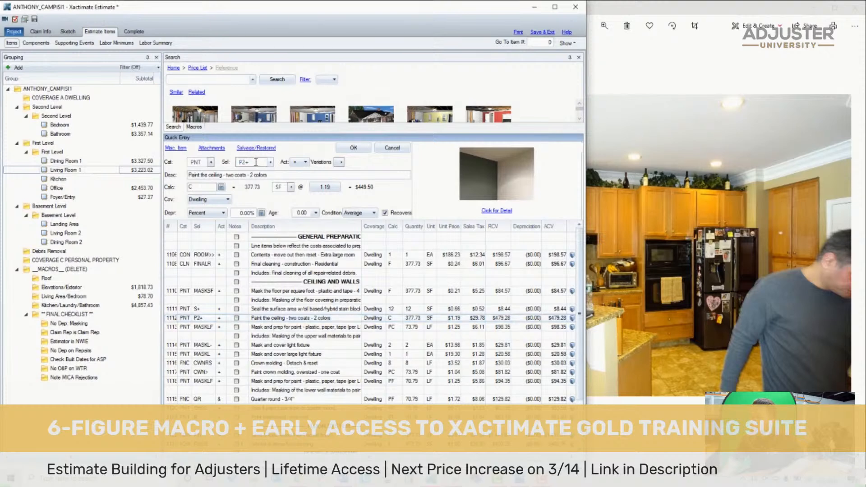
{"action": "key", "text": "Return"}
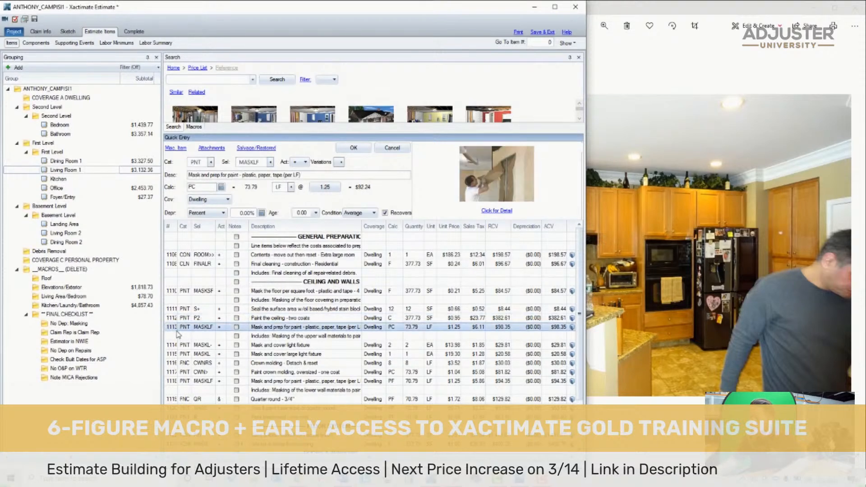
- Delete the standard mask and cover light fixture item from Living Room 1, keeping the large fixture item
{"action": "left_click", "coordinate": [173, 335]}
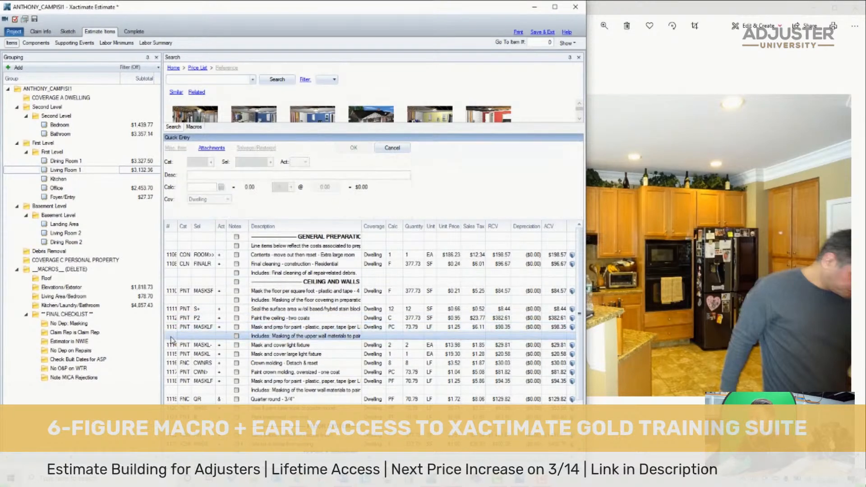
{"action": "left_click", "coordinate": [167, 342]}
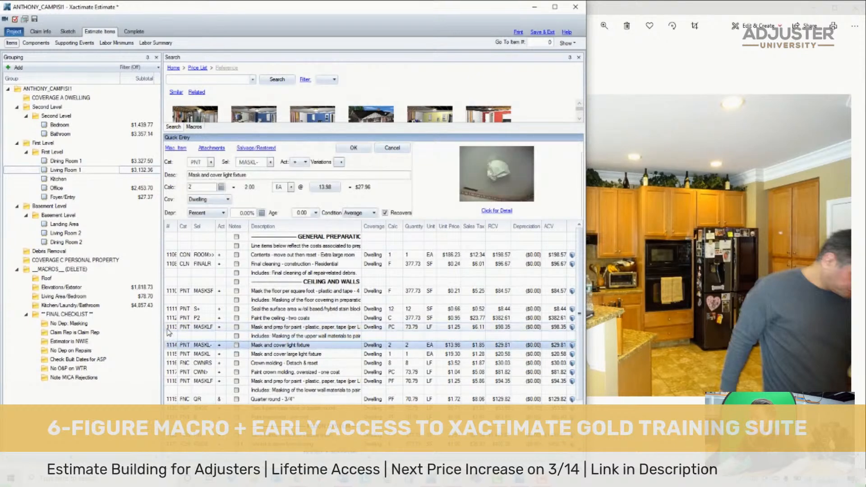
{"action": "left_click", "coordinate": [167, 327]}
{"action": "left_click", "coordinate": [168, 335]}
{"action": "left_click", "coordinate": [173, 345]}
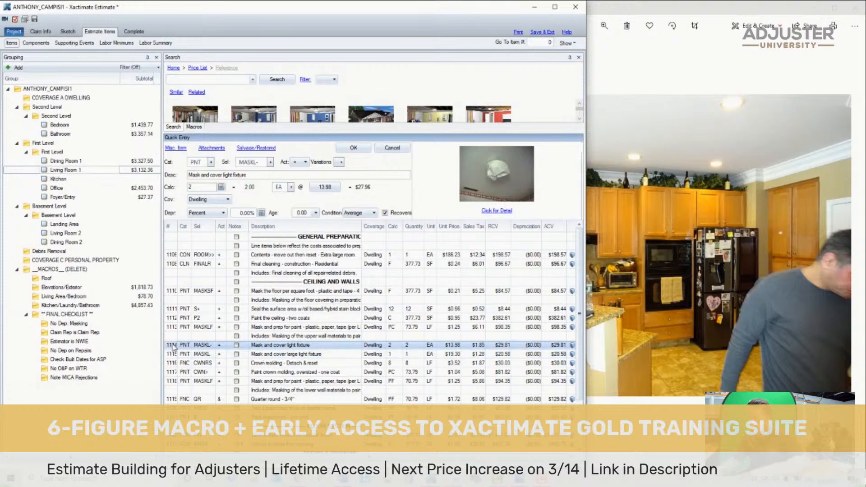
{"action": "key", "text": "Delete"}
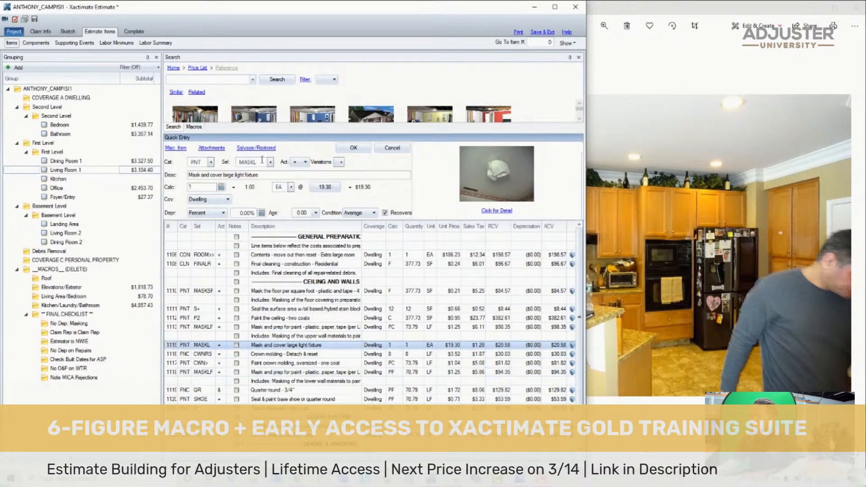
- Change the large light fixture masking item to the ornate selector MASKL+ and delete the crown molding detach & reset item
{"action": "left_click", "coordinate": [262, 161]}
{"action": "left_click", "coordinate": [262, 161]}
{"action": "type", "text": "+"}
{"action": "left_click", "coordinate": [173, 355]}
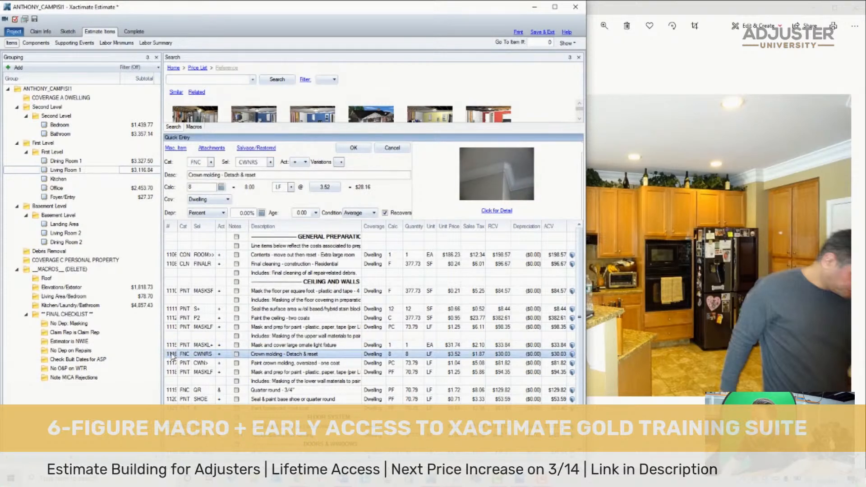
{"action": "key", "text": "Delete"}
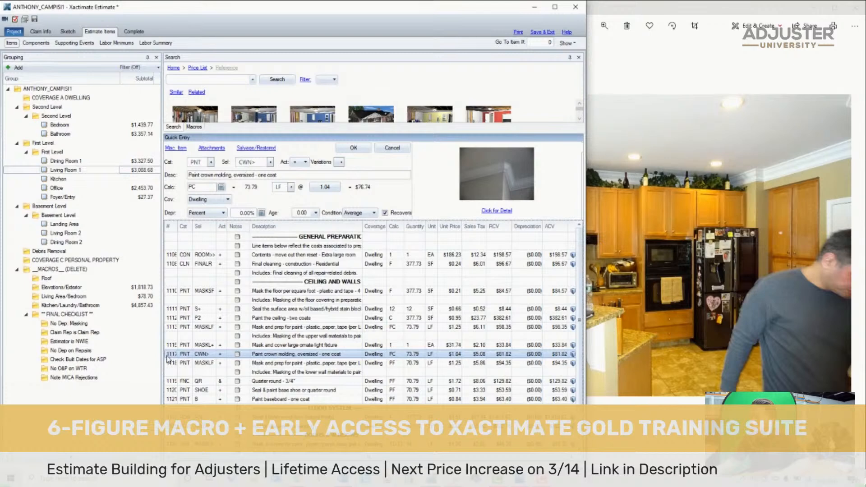
- Review Living Room 1's remaining quarter round, baseboard, floor system, and doors & windows items
{"action": "left_click", "coordinate": [179, 380]}
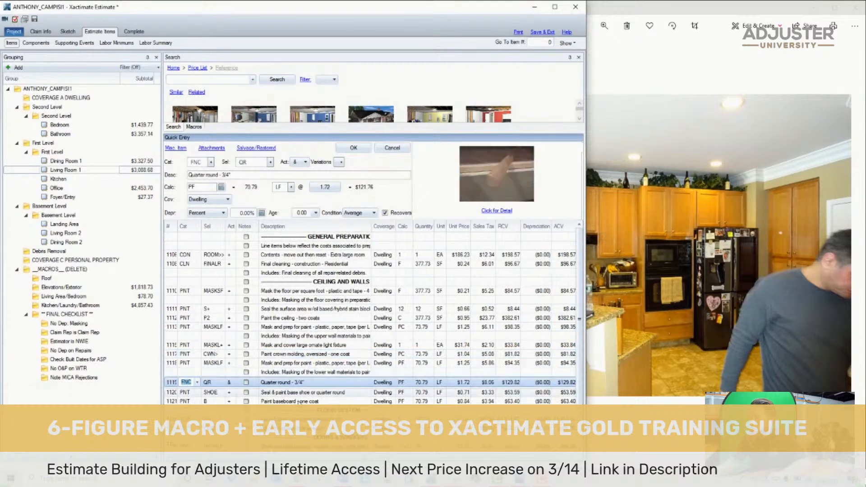
{"action": "left_click", "coordinate": [283, 383], "text": "ctrl"}
{"action": "scroll", "coordinate": [279, 383], "scroll_direction": "down", "scroll_amount": 2}
{"action": "scroll", "coordinate": [278, 387], "scroll_direction": "up", "scroll_amount": 1}
{"action": "scroll", "coordinate": [195, 385], "scroll_direction": "down", "scroll_amount": 1}
{"action": "left_click", "coordinate": [340, 395]}
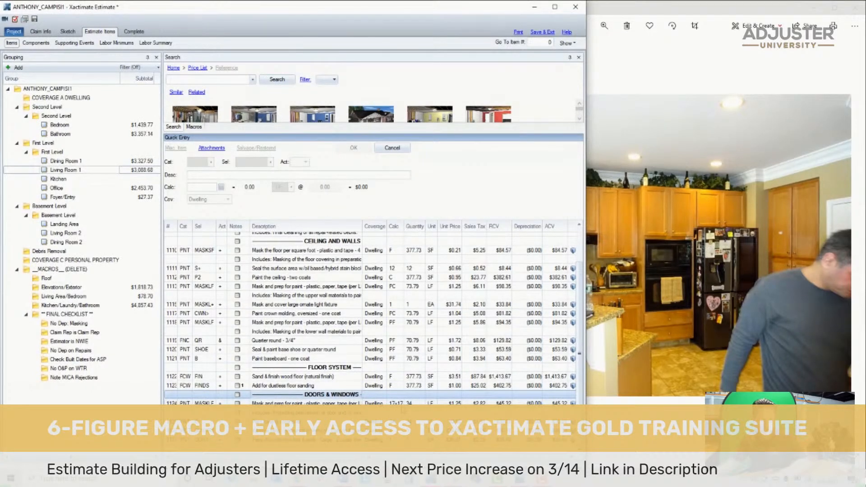
- Check the width of the sliding door in Living Room 1's north wall on the First Level sketch
{"action": "left_click", "coordinate": [68, 31]}
{"action": "scroll", "coordinate": [280, 128], "scroll_direction": "down", "scroll_amount": 5}
{"action": "scroll", "coordinate": [340, 148], "scroll_direction": "up", "scroll_amount": 3}
{"action": "left_click", "coordinate": [285, 255]}
{"action": "scroll", "coordinate": [301, 239], "scroll_direction": "down", "scroll_amount": 1}
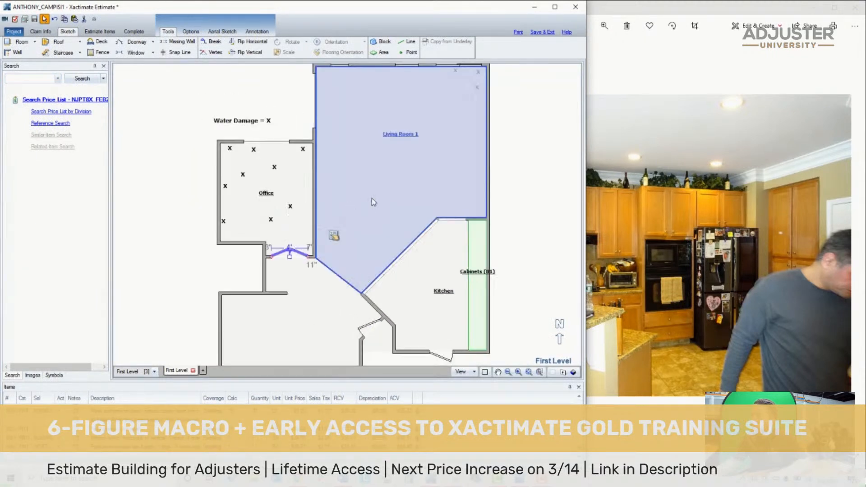
{"action": "scroll", "coordinate": [373, 201], "scroll_direction": "down", "scroll_amount": 1}
{"action": "scroll", "coordinate": [466, 80], "scroll_direction": "up", "scroll_amount": 4}
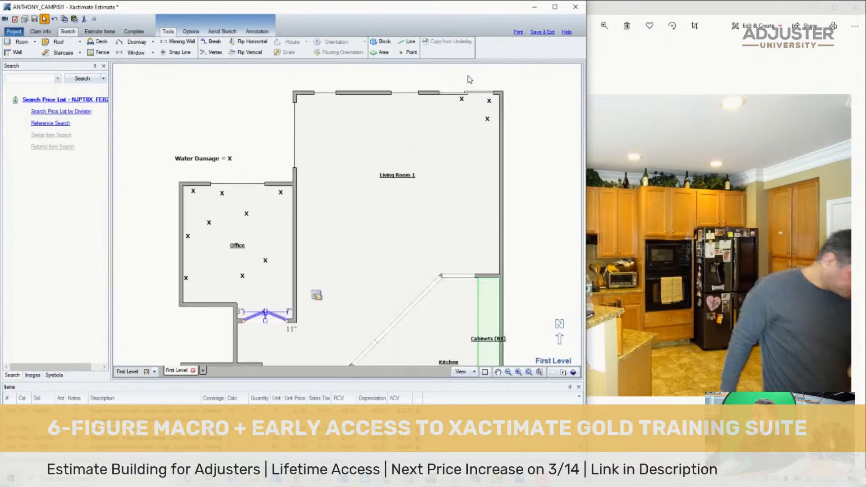
{"action": "left_click", "coordinate": [449, 100]}
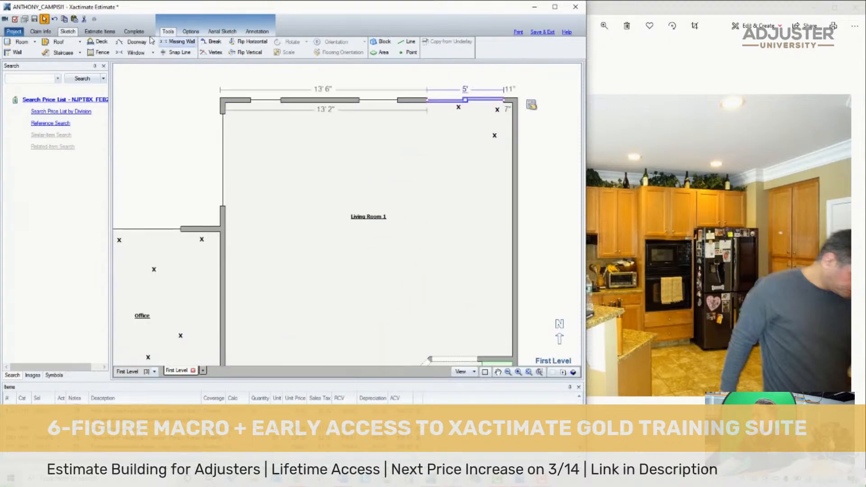
- Set the doors & windows masking item's calc to 19+20 in Living Room 1 and update the casing paint item's quantity
{"action": "left_click", "coordinate": [100, 32]}
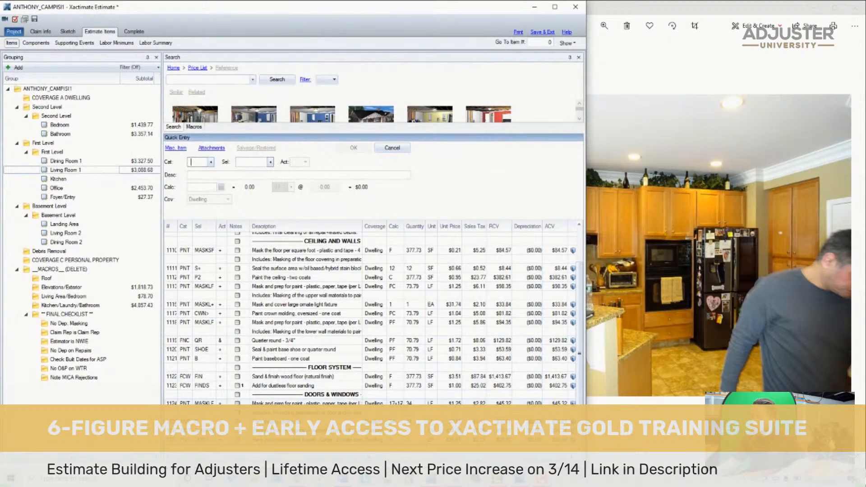
{"action": "left_click", "coordinate": [431, 402]}
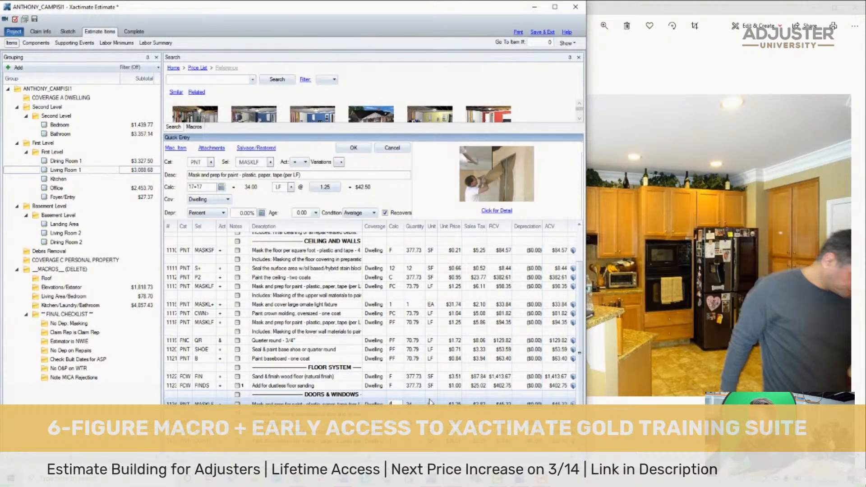
{"action": "type", "text": "19+20"}
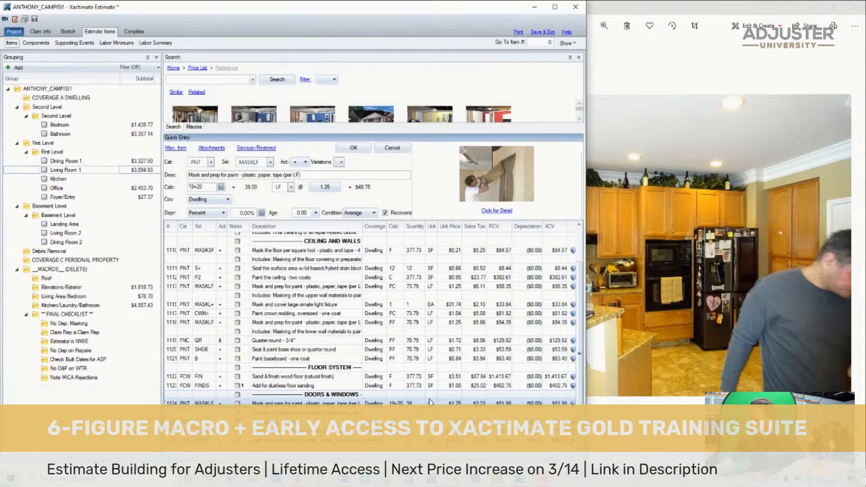
{"action": "key", "text": "Return"}
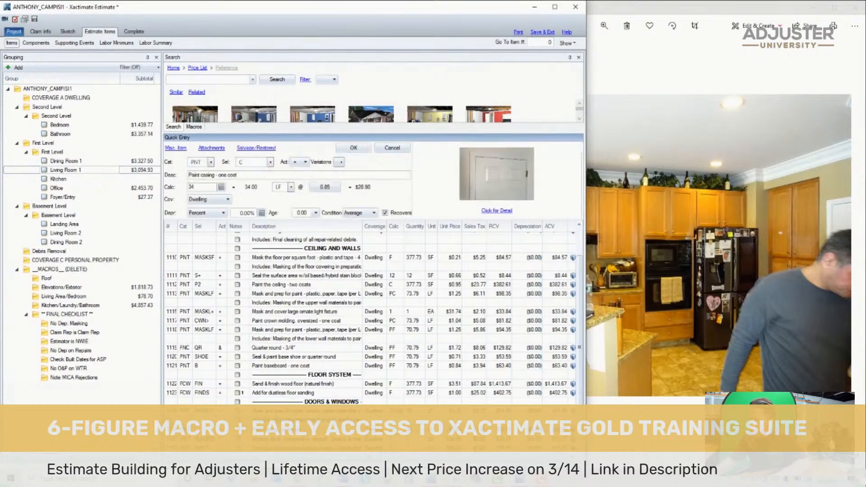
{"action": "key", "text": "Return"}
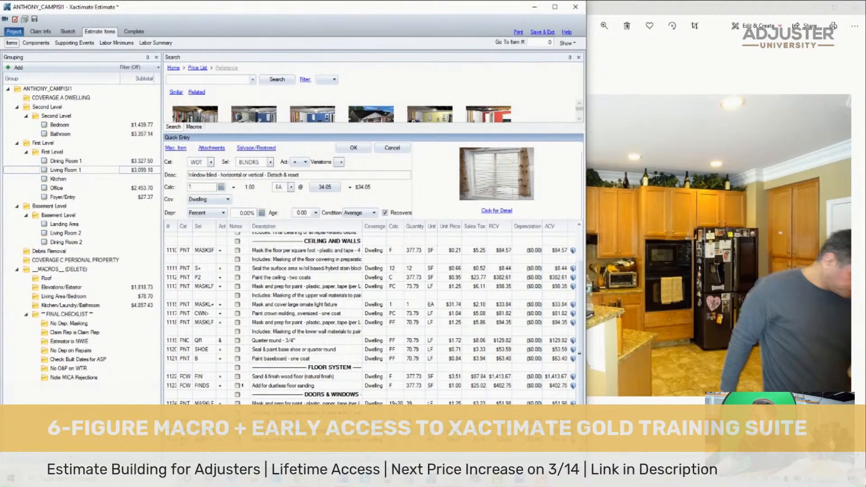
- Delete the window blind detach & reset item and its neighboring item from Living Room 1
{"action": "left_click", "coordinate": [306, 440], "text": "shift"}
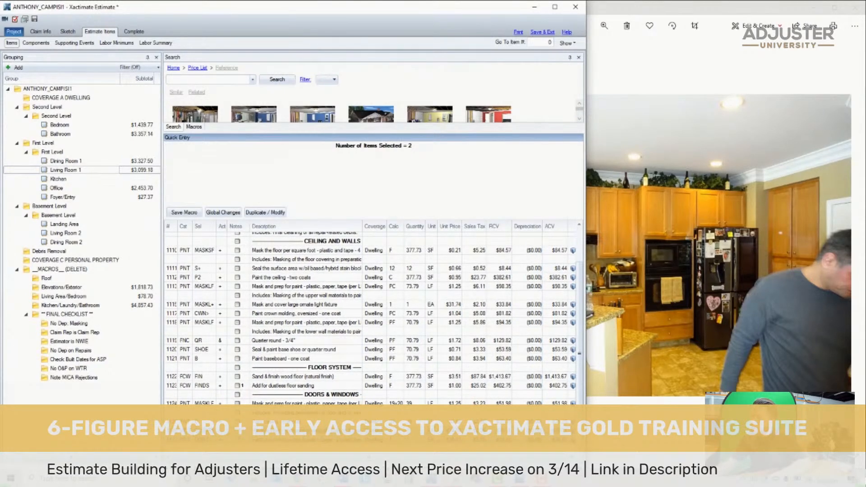
{"action": "key", "text": "Delete"}
{"action": "left_click", "coordinate": [739, 207]}
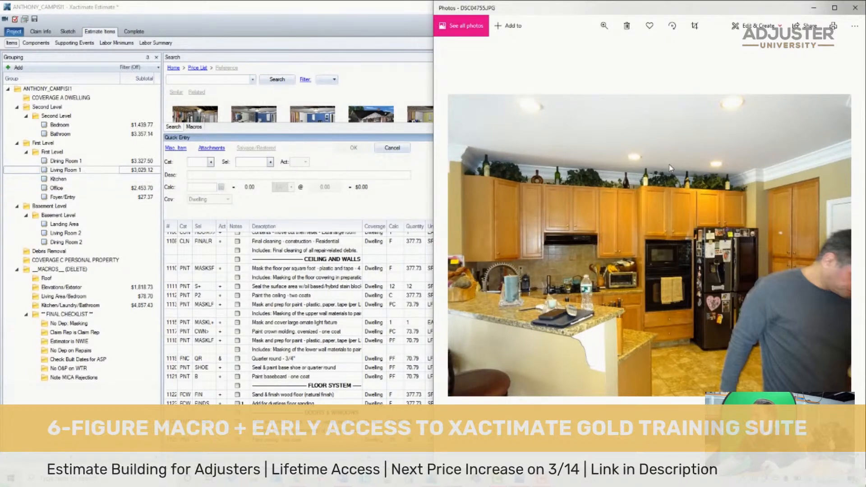
{"action": "left_click", "coordinate": [140, 196]}
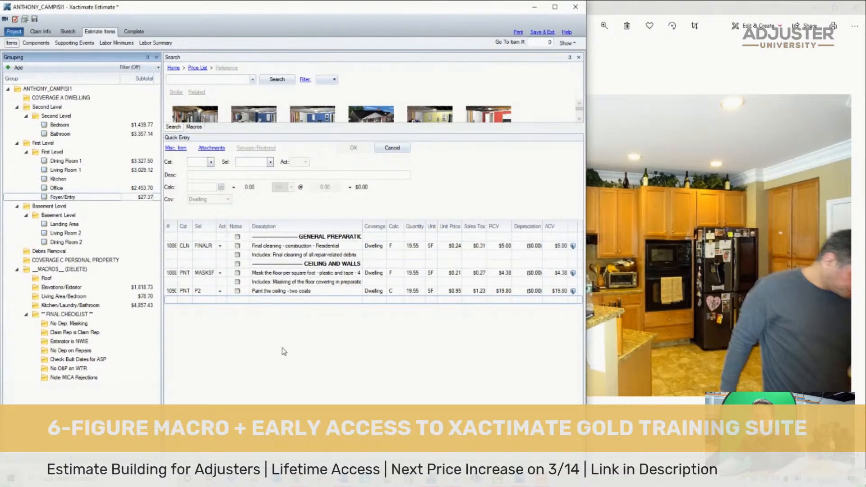
{"action": "key", "text": "ctrl+a"}
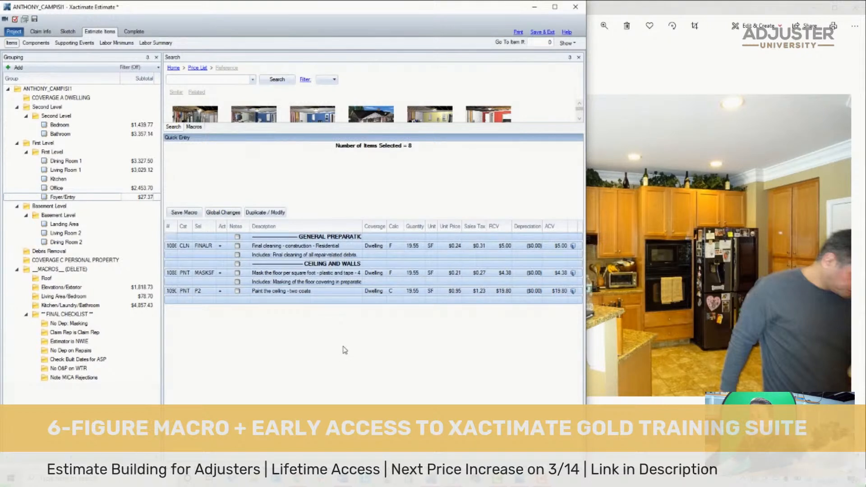
{"action": "left_click", "coordinate": [569, 292]}
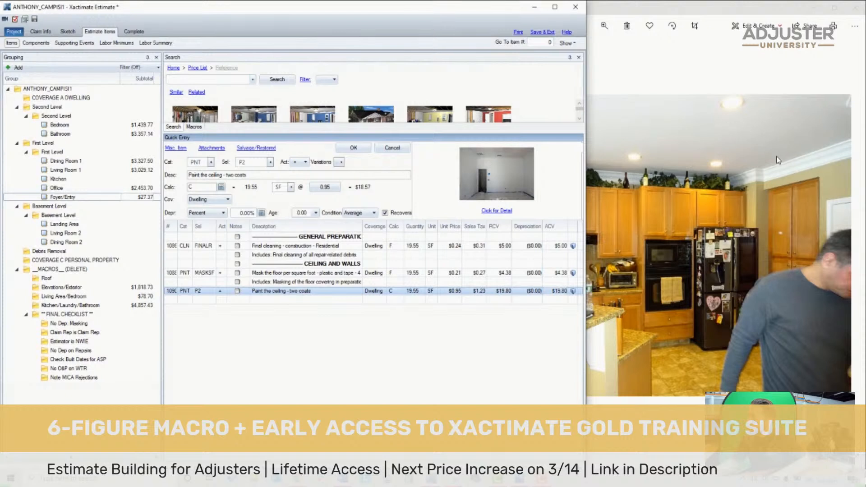
{"action": "left_click", "coordinate": [738, 167]}
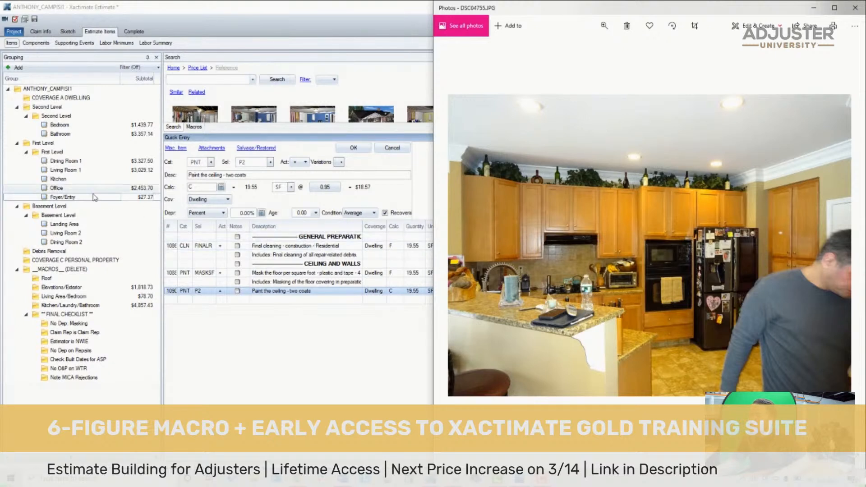
- Copy all line items from Foyer/Entry into Kitchen
{"action": "left_click", "coordinate": [93, 197]}
{"action": "left_click", "coordinate": [288, 237]}
{"action": "key", "text": "ctrl+a"}
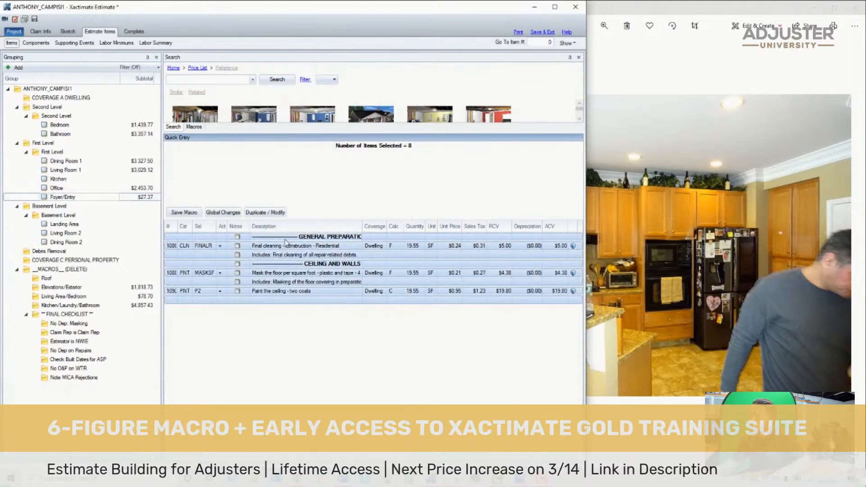
{"action": "left_click", "coordinate": [686, 218]}
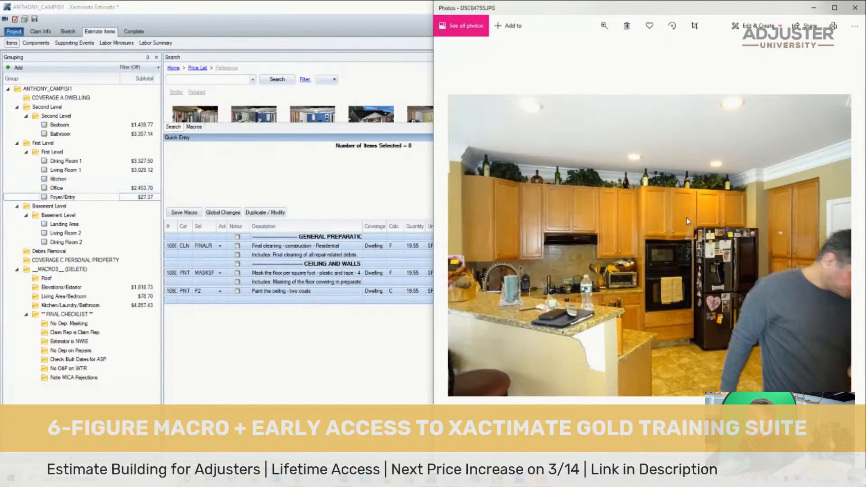
{"action": "left_click", "coordinate": [127, 178]}
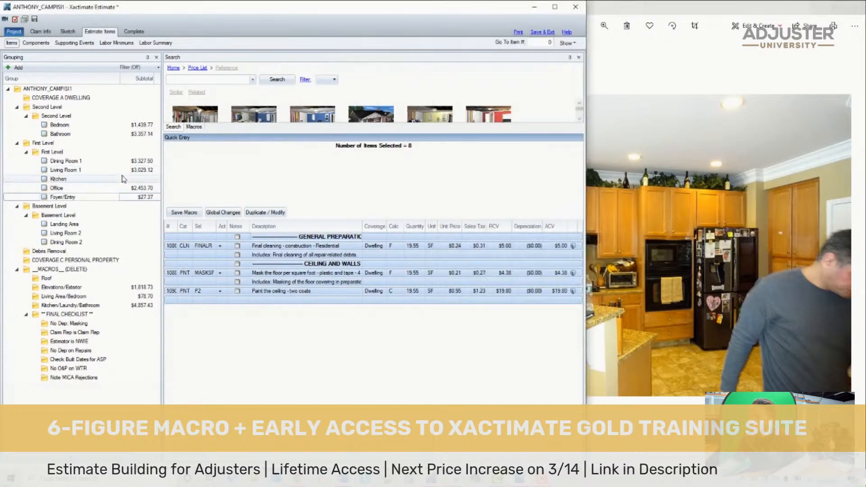
{"action": "key", "text": "ctrl+v"}
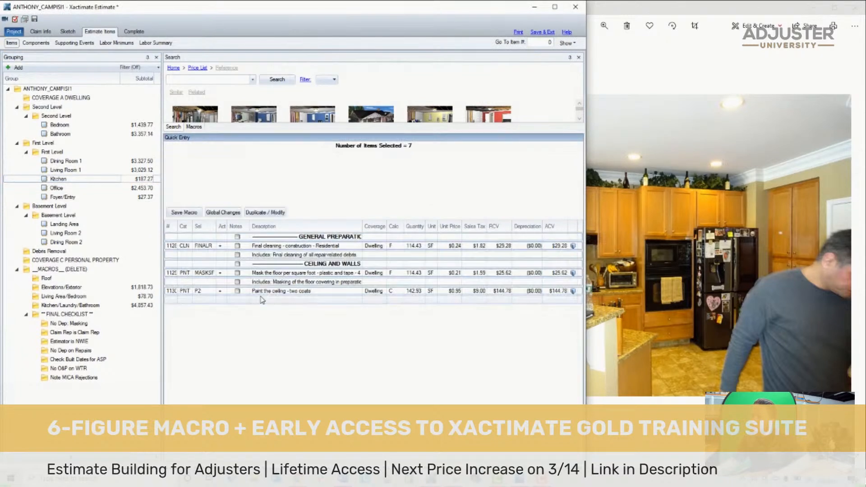
- Open the Basement Level group and browse the loss photos forward to DSC04760.JPG, the exercise room with the wall-mounted TV
{"action": "left_click", "coordinate": [106, 207]}
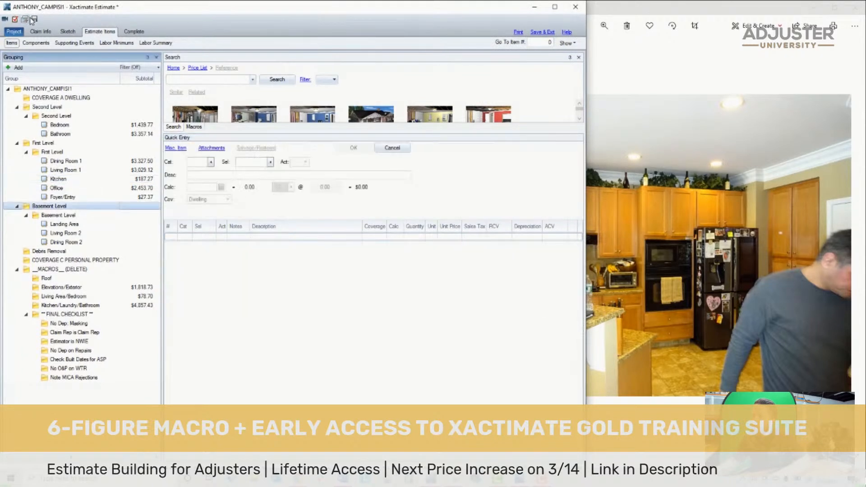
{"action": "left_click", "coordinate": [628, 220]}
{"action": "key", "text": "Right"}
{"action": "key", "text": "Right"}
{"action": "key", "text": "Right"}
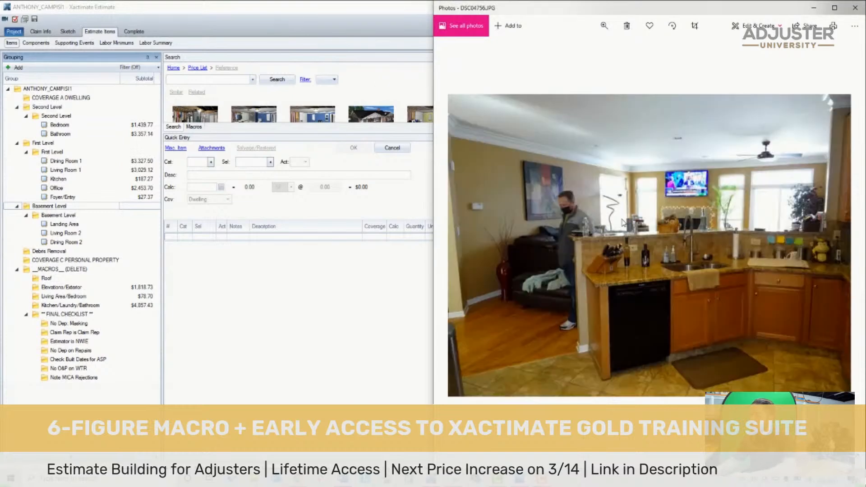
{"action": "key", "text": "Right"}
{"action": "key", "text": "Right"}
{"action": "key", "text": "Right"}
{"action": "key", "text": "Right"}
{"action": "key", "text": "Right"}
{"action": "key", "text": "Right"}
{"action": "key", "text": "Right"}
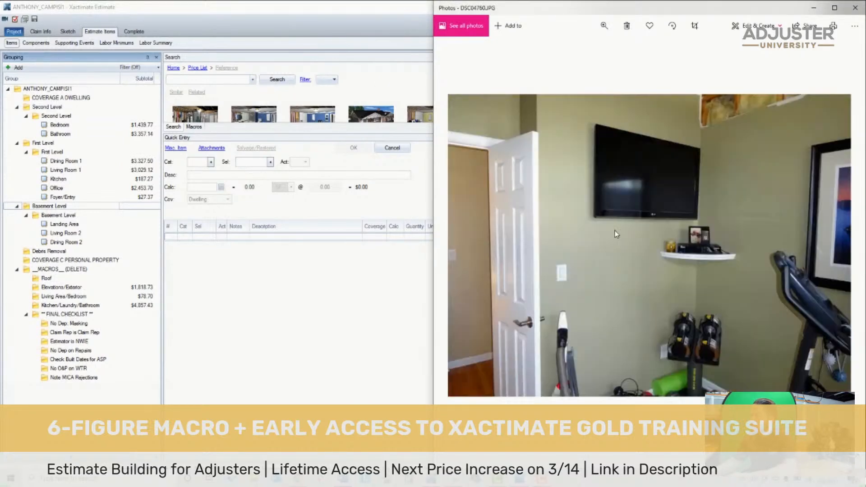
- Browse the loss photos forward from the exercise room through the basement living area to the open drop ceiling in DSC04780.JPG
{"action": "key", "text": "Right"}
{"action": "key", "text": "Right"}
{"action": "key", "text": "Right"}
{"action": "key", "text": "Right"}
{"action": "key", "text": "Right"}
{"action": "key", "text": "Right"}
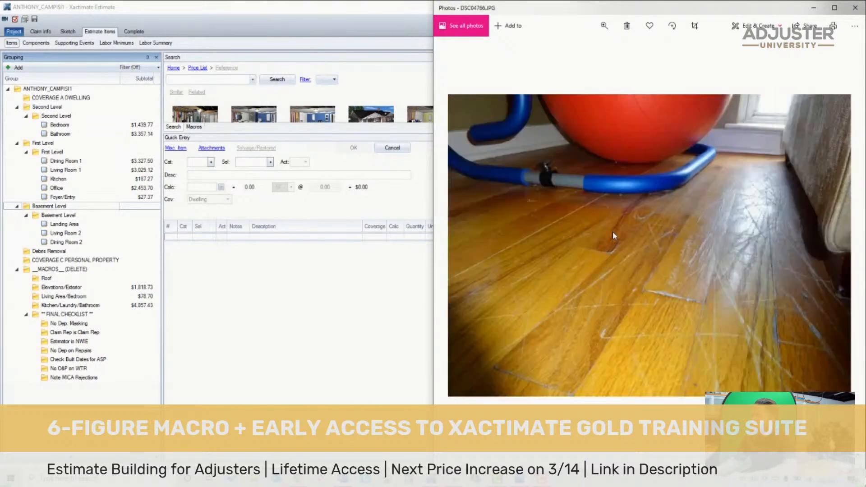
{"action": "key", "text": "Right"}
{"action": "key", "text": "Right"}
{"action": "key", "text": "Right"}
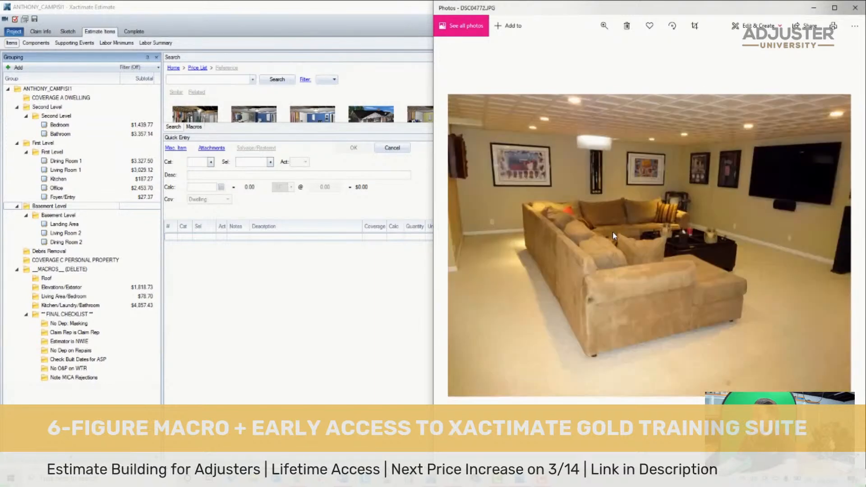
{"action": "key", "text": "Right"}
{"action": "key", "text": "Right"}
{"action": "key", "text": "Right"}
{"action": "key", "text": "Right"}
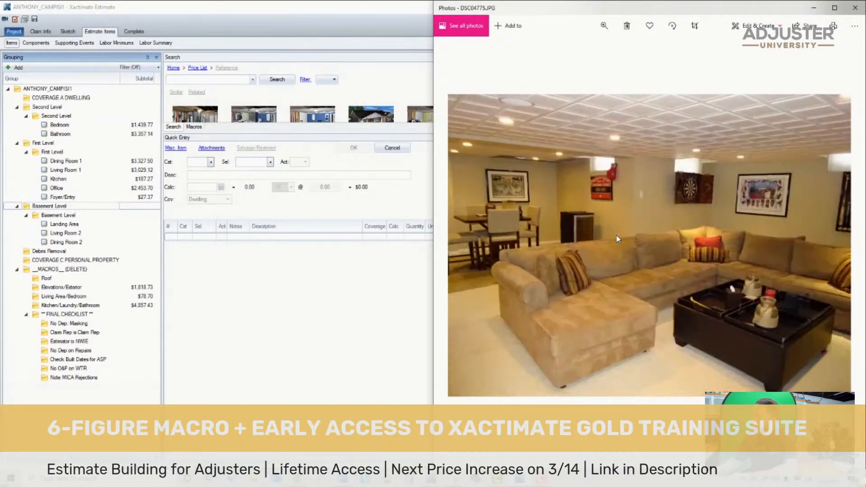
{"action": "key", "text": "Right"}
{"action": "key", "text": "Right"}
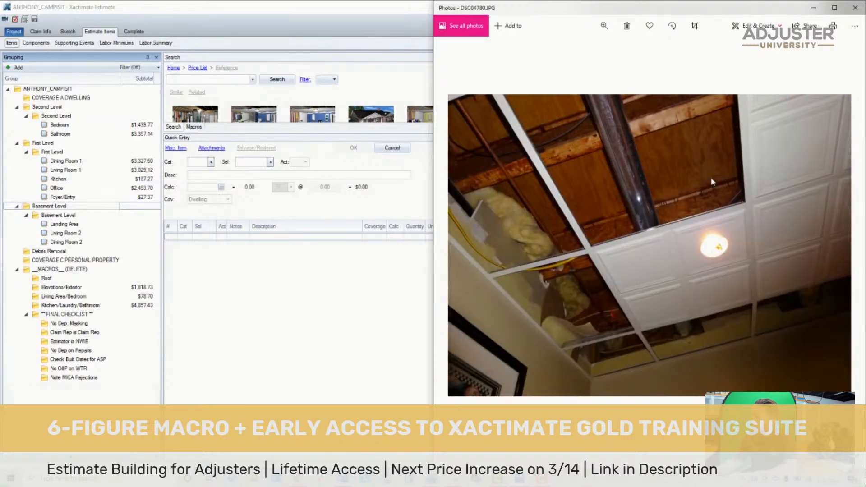
- Examine the basement ceiling, wall and carpet photos around DSC04780.JPG to DSC04785.JPG, ending on the carpet corner in DSC04784.JPG
{"action": "key", "text": "Right"}
{"action": "key", "text": "Left"}
{"action": "key", "text": "Left"}
{"action": "key", "text": "Right"}
{"action": "key", "text": "Right"}
{"action": "key", "text": "Right"}
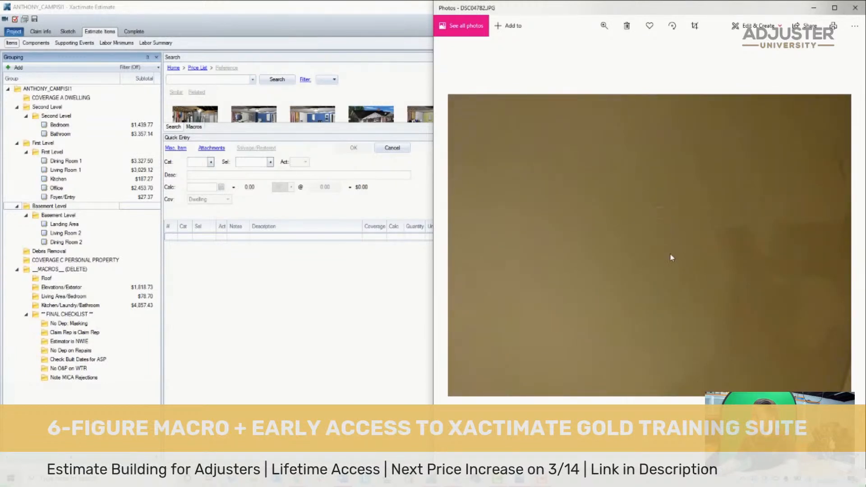
{"action": "key", "text": "Right"}
{"action": "key", "text": "Right"}
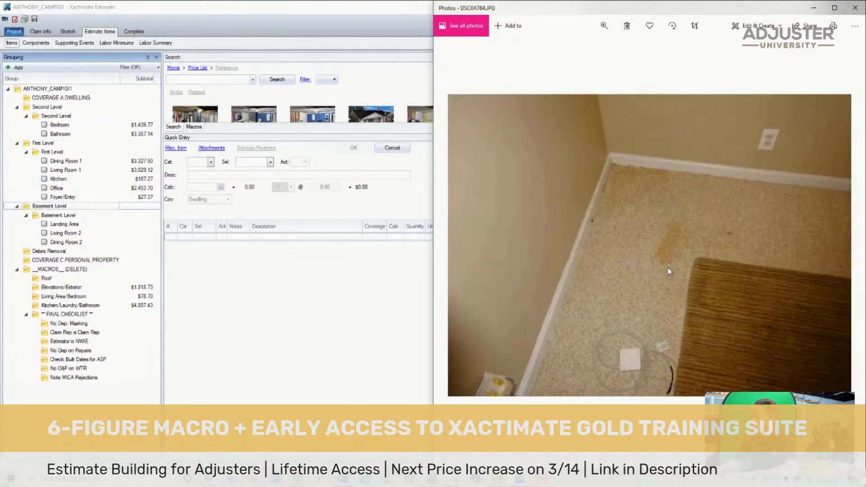
{"action": "key", "text": "Left"}
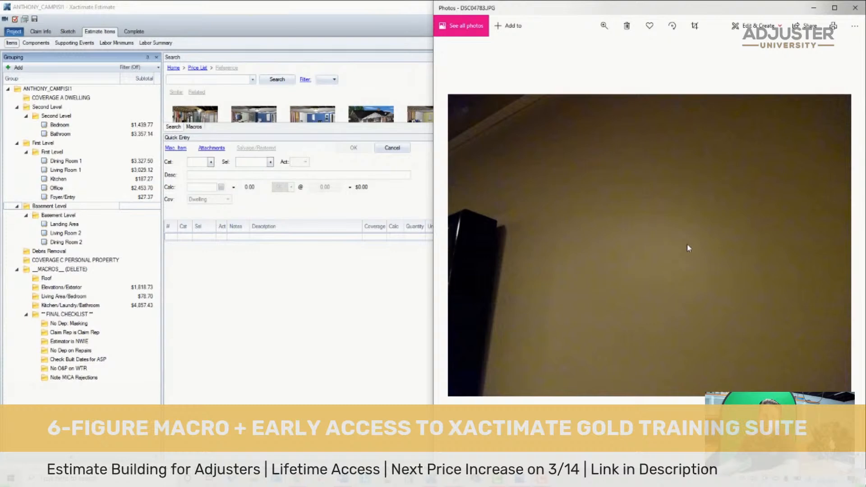
{"action": "key", "text": "Right"}
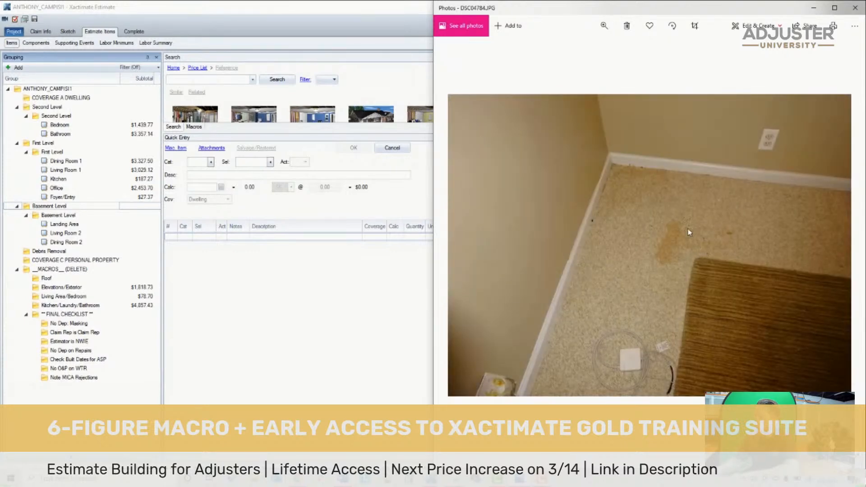
{"action": "key", "text": "Right"}
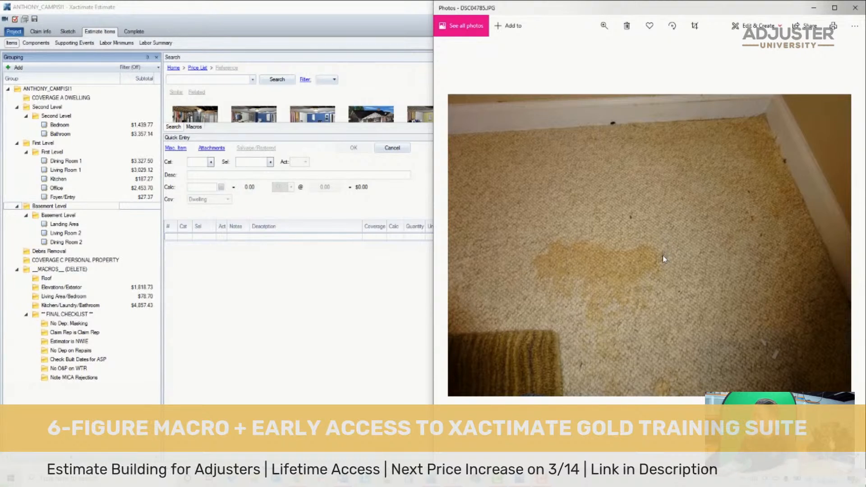
{"action": "key", "text": "Left"}
{"action": "key", "text": "Left"}
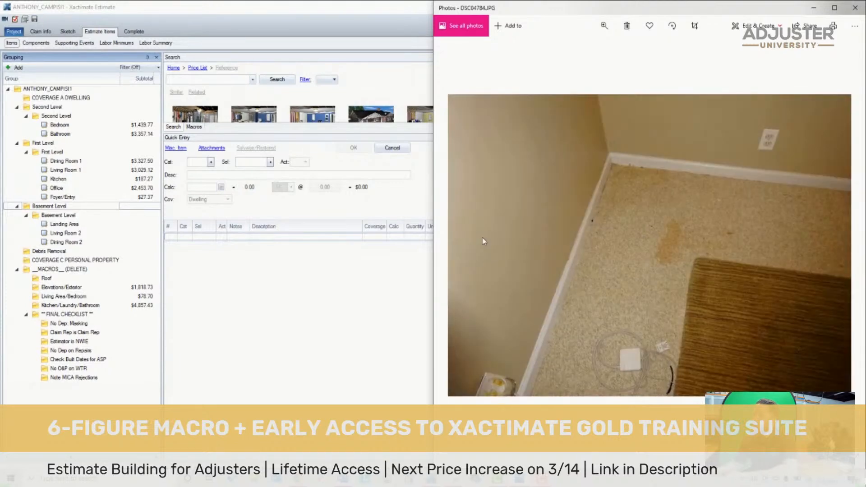
- Copy all line items from the Living Area/Bedroom macro group into the basement's Dining Room 2
{"action": "left_click", "coordinate": [38, 20]}
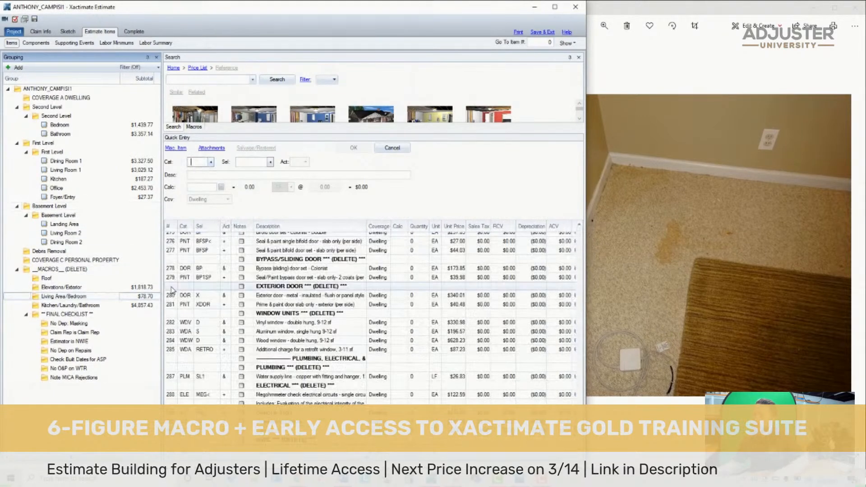
{"action": "left_click", "coordinate": [171, 286]}
{"action": "key", "text": "ctrl+a"}
{"action": "left_click", "coordinate": [75, 242]}
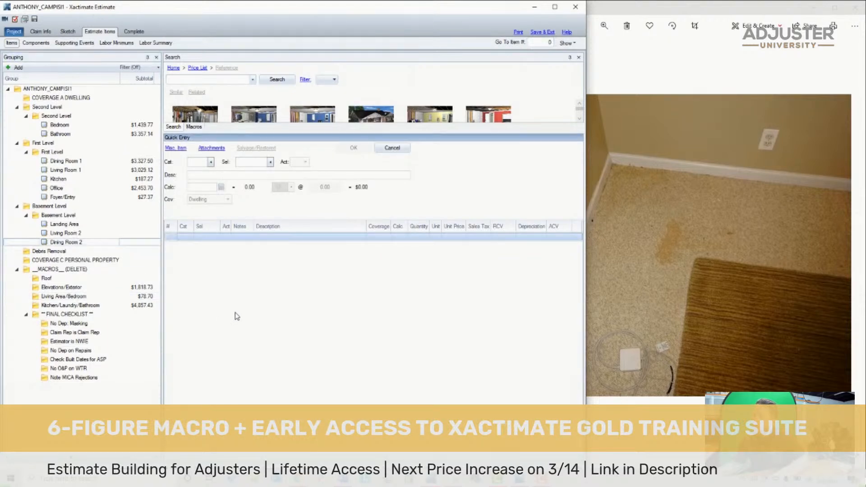
{"action": "key", "text": "ctrl+v"}
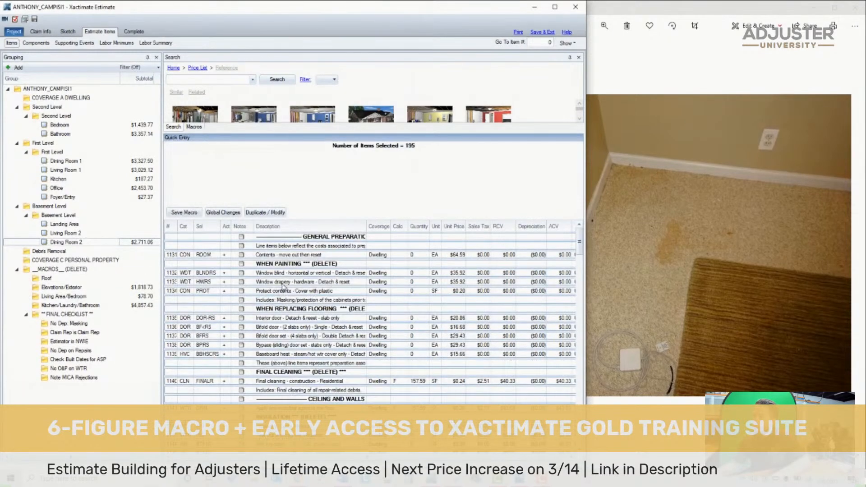
- Set the contents move-out item's calc to 1 and delete the rows from the When Painting heading through the Final Cleaning heading
{"action": "left_click", "coordinate": [389, 255]}
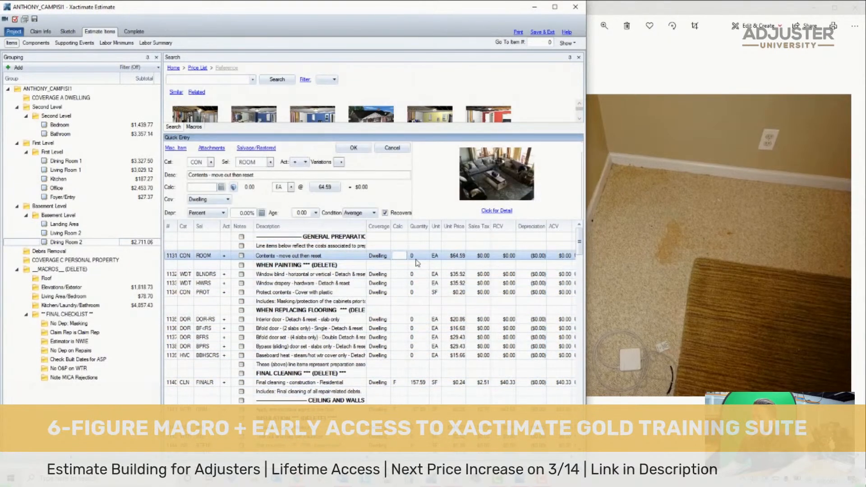
{"action": "type", "text": "1"}
{"action": "key", "text": "Return"}
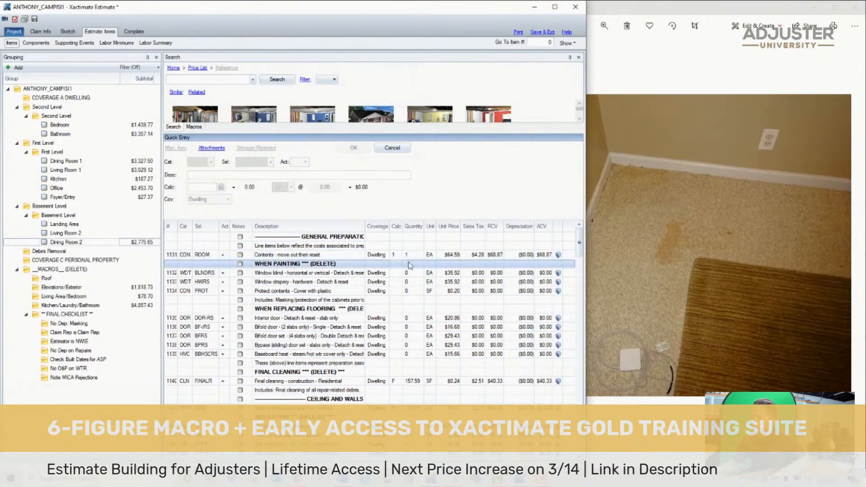
{"action": "left_click", "coordinate": [288, 373], "text": "shift"}
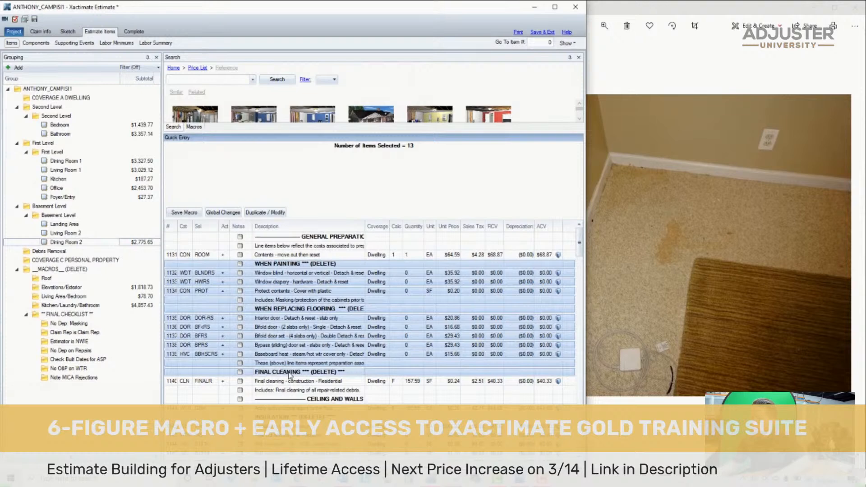
{"action": "key", "text": "Delete"}
- Delete the rows from the ceiling and walls anti-microbial item up to the first 1/2" drywall item, and save the estimate
{"action": "left_click", "coordinate": [175, 293]}
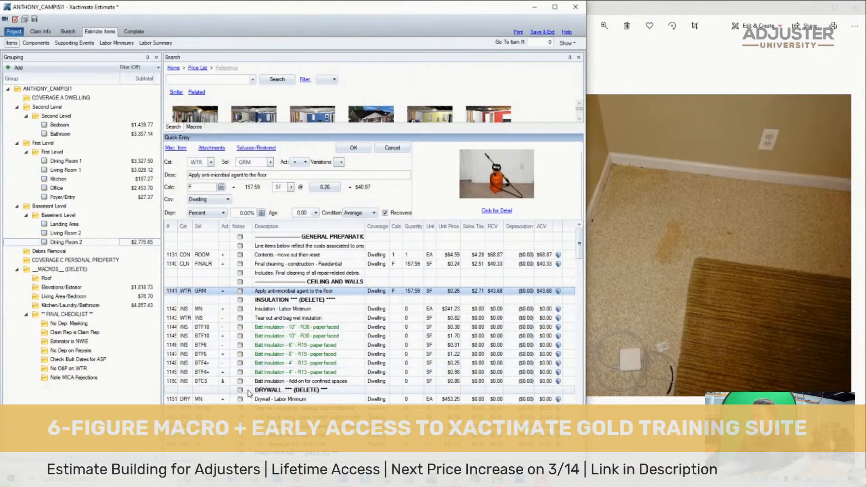
{"action": "left_click", "coordinate": [294, 399], "text": "shift"}
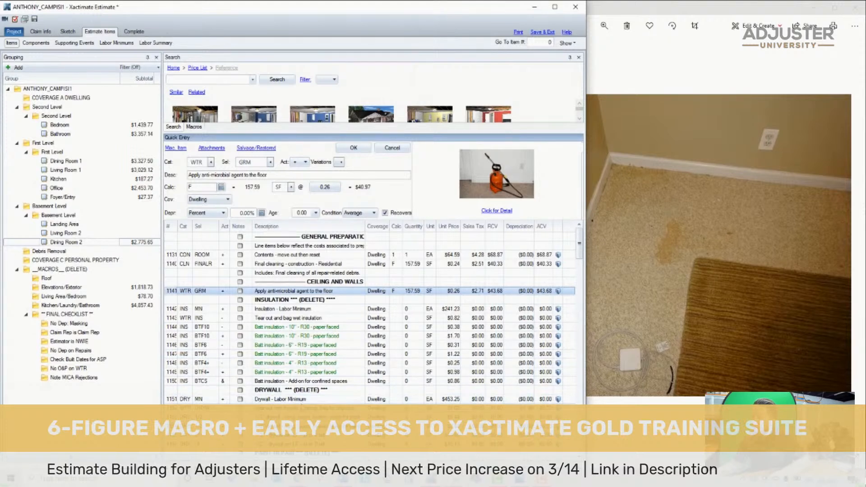
{"action": "key", "text": "Delete"}
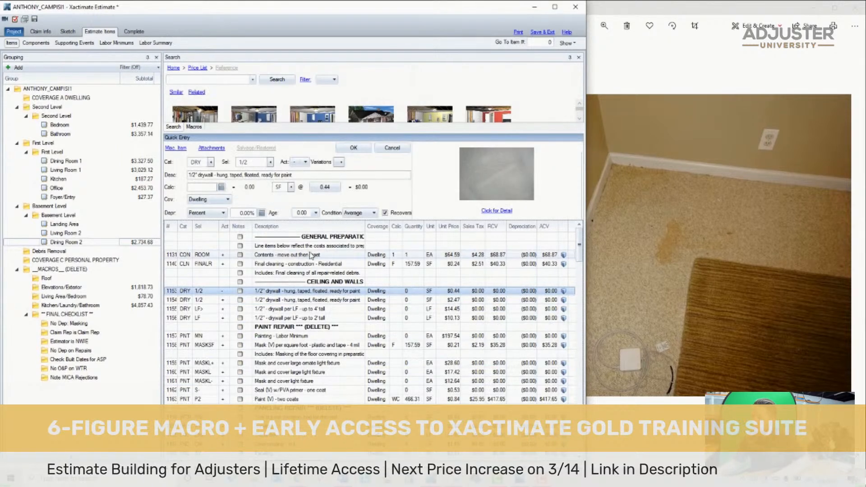
{"action": "left_click", "coordinate": [34, 21]}
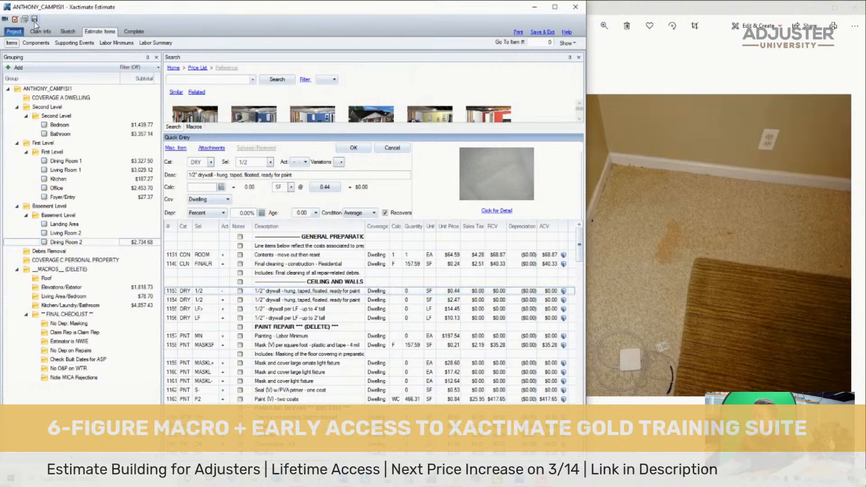
- Change the first 1/2" drywall item's action to & and set its calc to 4
{"action": "left_click", "coordinate": [174, 292]}
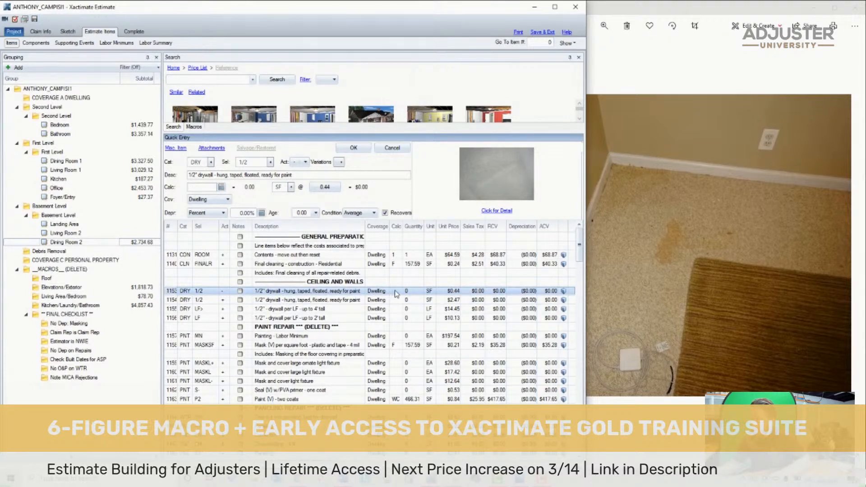
{"action": "left_click", "coordinate": [227, 294]}
{"action": "left_click", "coordinate": [227, 292]}
{"action": "left_click", "coordinate": [239, 319]}
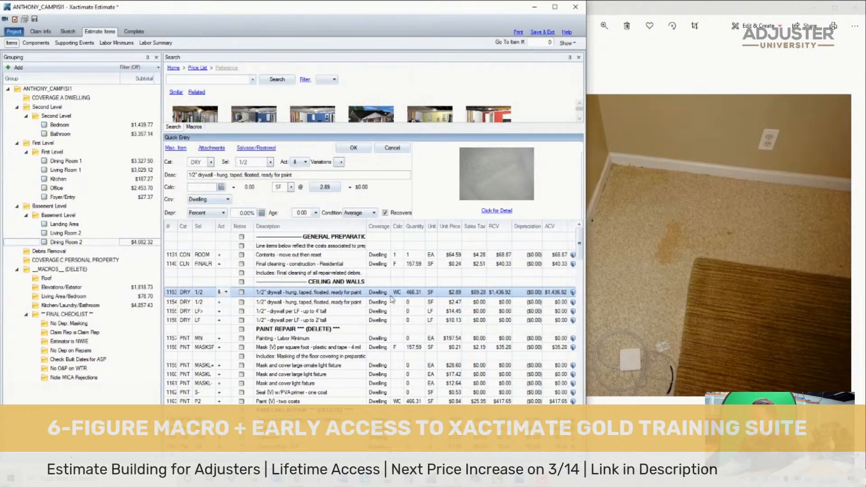
{"action": "left_click", "coordinate": [399, 293]}
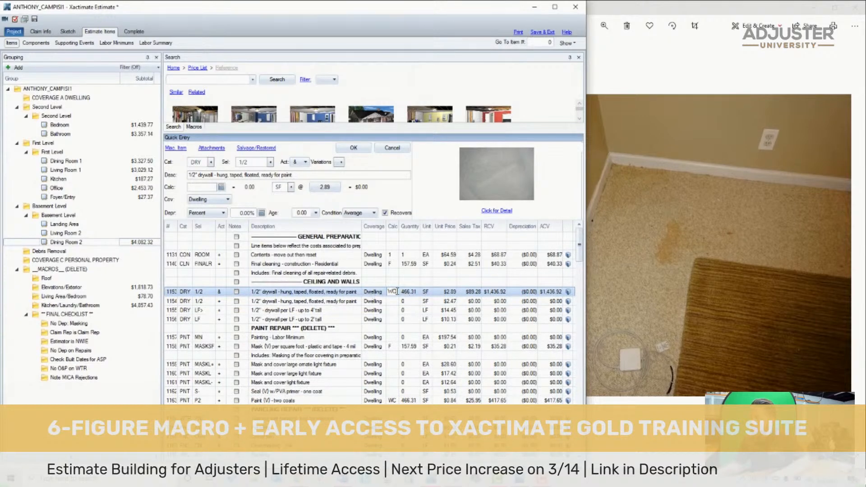
{"action": "key", "text": "BackSpace"}
{"action": "key", "text": "BackSpace"}
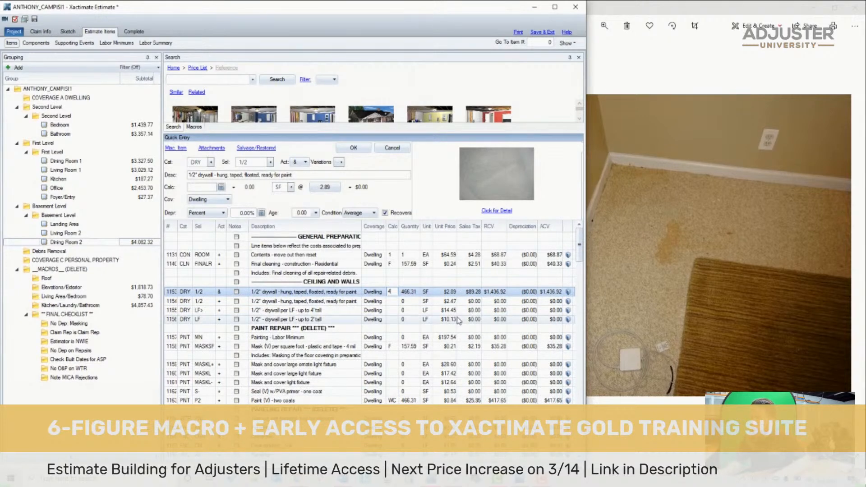
{"action": "key", "text": "Return"}
- Delete the remaining drywall items through the painting labor minimum, plus the three mask-and-cover light fixture items
{"action": "left_click", "coordinate": [173, 301]}
{"action": "left_click", "coordinate": [270, 336], "text": "shift"}
{"action": "key", "text": "Delete"}
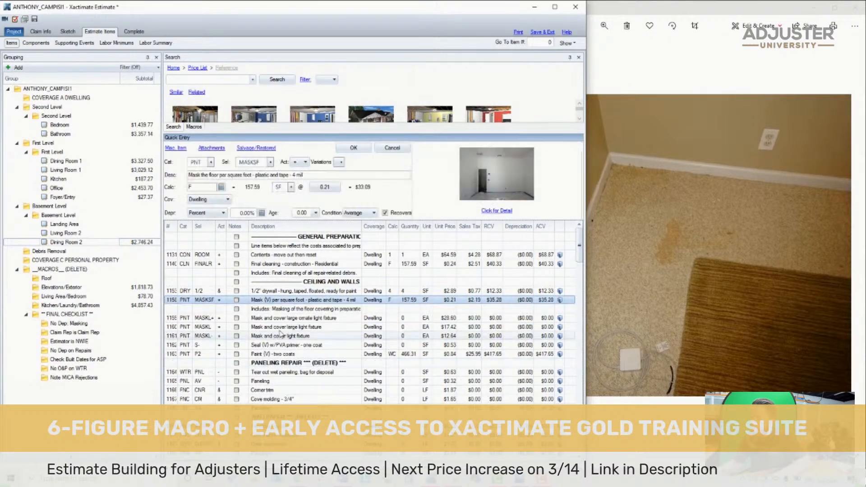
{"action": "left_click", "coordinate": [175, 319]}
{"action": "left_click", "coordinate": [322, 336], "text": "shift"}
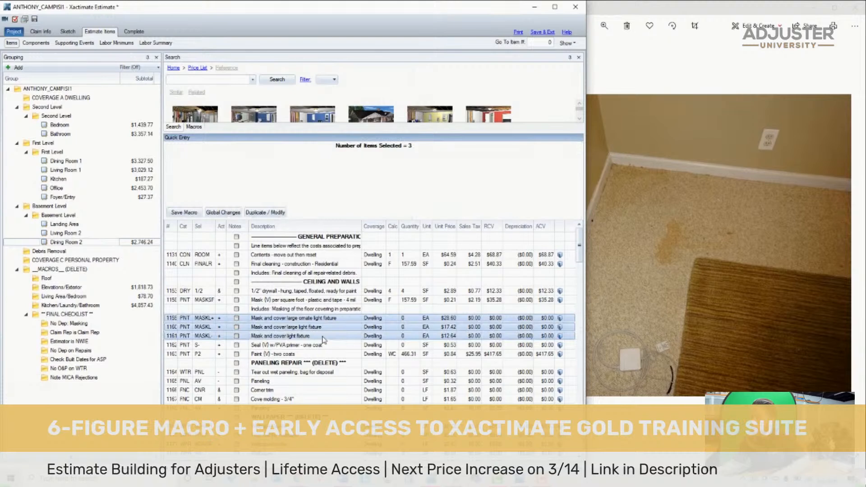
{"action": "key", "text": "Delete"}
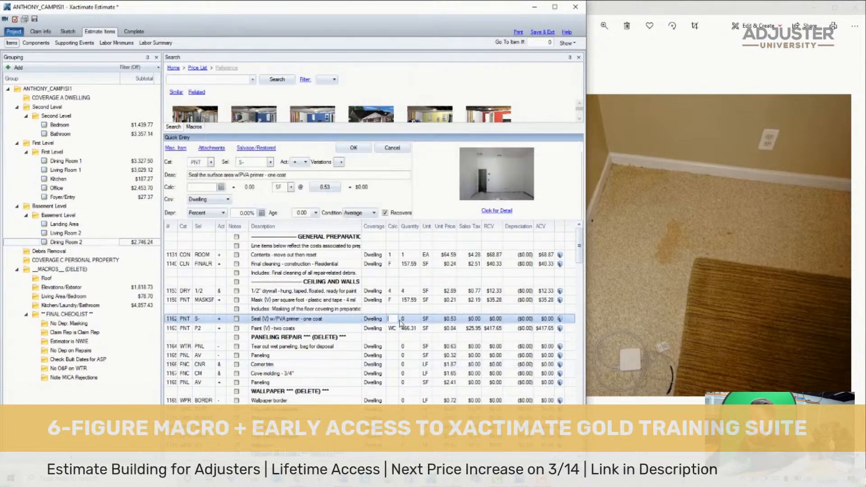
- Set the PVA primer seal item's calc to 4 and the two-coat paint item's calc to W
{"action": "key", "text": "Return"}
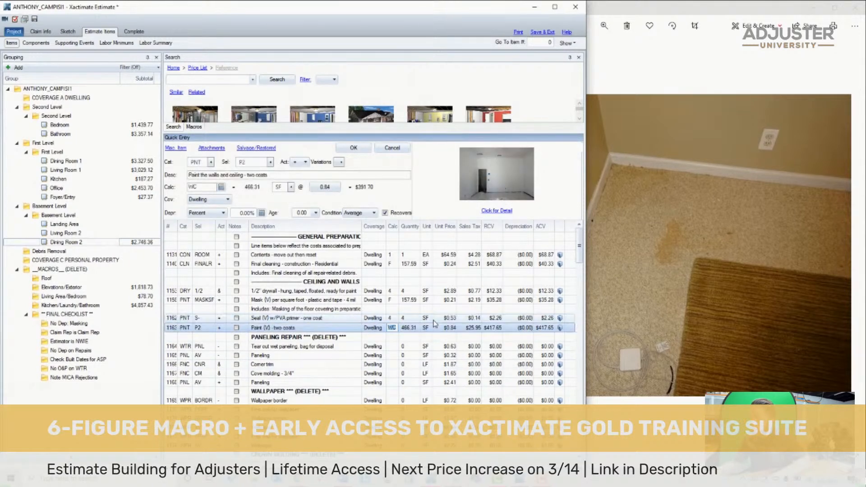
{"action": "type", "text": "W"}
{"action": "key", "text": "Return"}
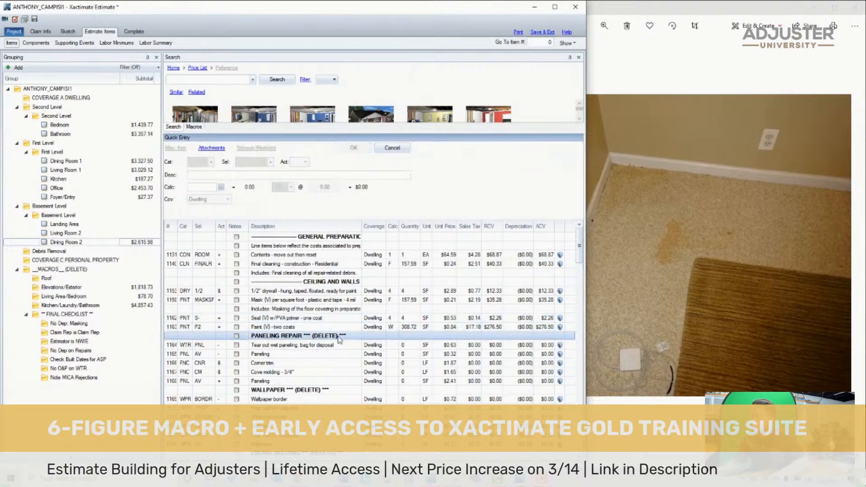
- Delete all rows from the Paneling Repair heading through the last stain and finish baseboard item
{"action": "scroll", "coordinate": [340, 339], "scroll_direction": "down", "scroll_amount": 9}
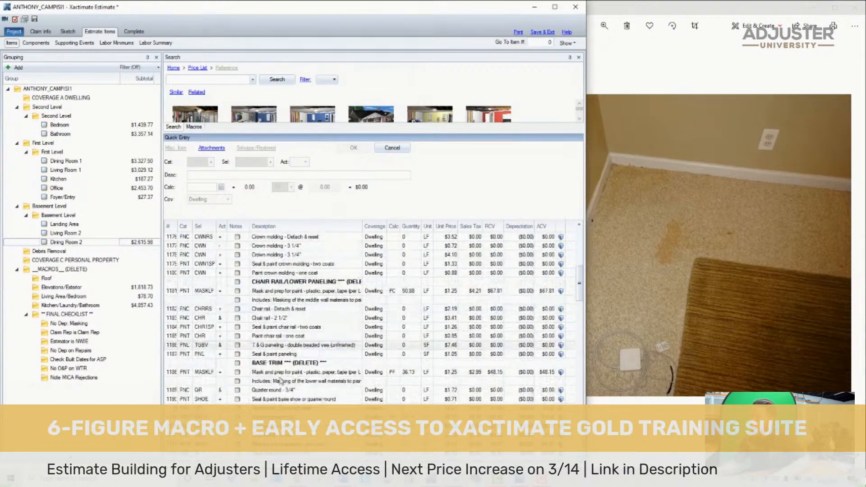
{"action": "scroll", "coordinate": [276, 384], "scroll_direction": "down", "scroll_amount": 3}
{"action": "left_click", "coordinate": [275, 309], "text": "shift"}
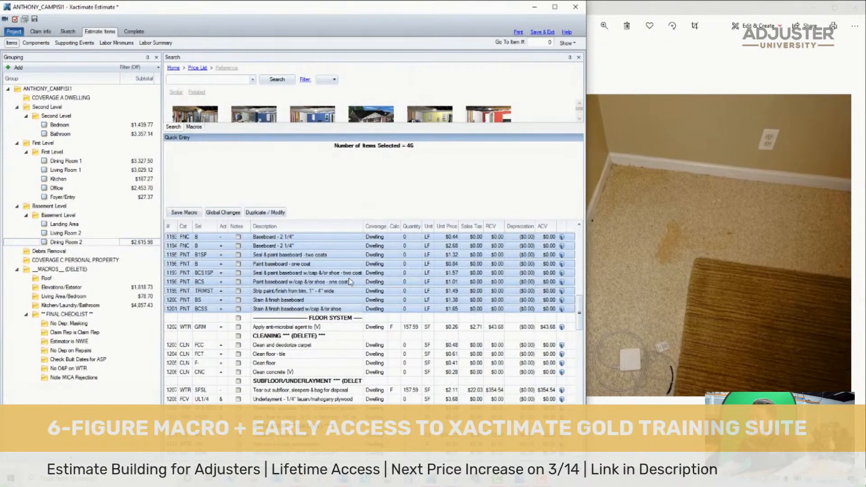
{"action": "key", "text": "Delete"}
- Delete the anti-microbial item and the Cleaning heading from the Floor System section
{"action": "scroll", "coordinate": [339, 273], "scroll_direction": "up", "scroll_amount": 3}
{"action": "left_click", "coordinate": [171, 345]}
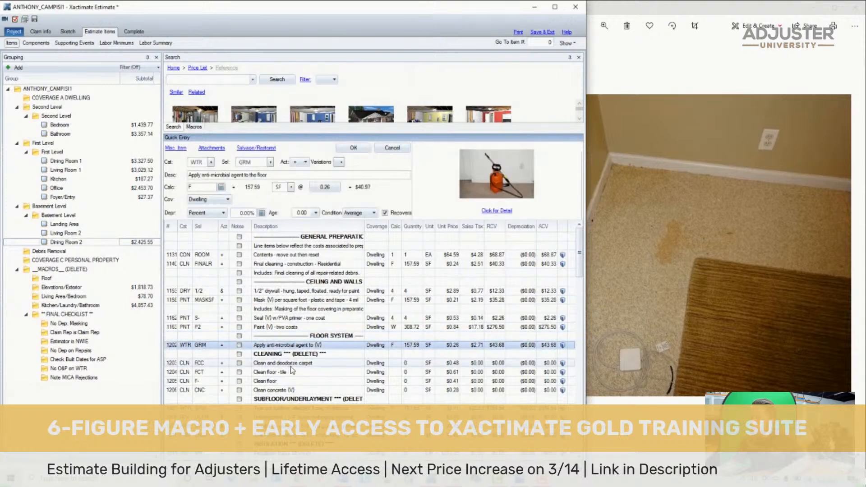
{"action": "left_click", "coordinate": [302, 353], "text": "shift"}
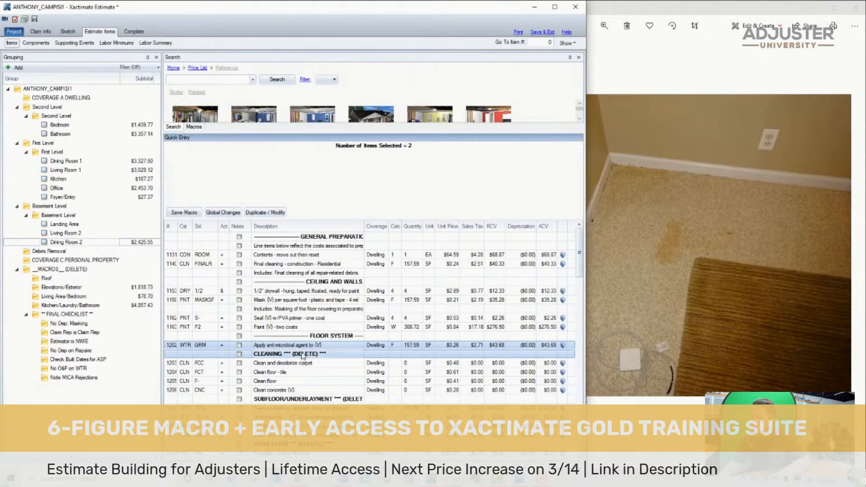
{"action": "key", "text": "Delete"}
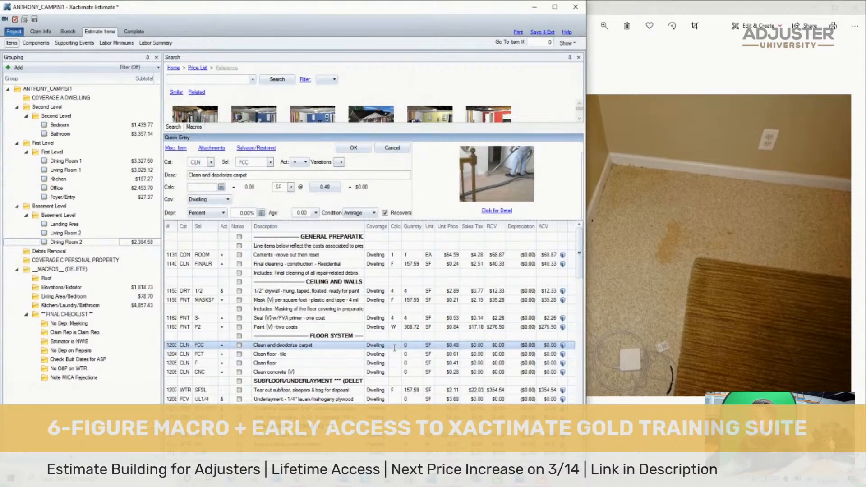
- Set the clean and deodorize carpet item's calc to F
{"action": "left_click", "coordinate": [394, 346]}
{"action": "type", "text": "F"}
{"action": "key", "text": "Return"}
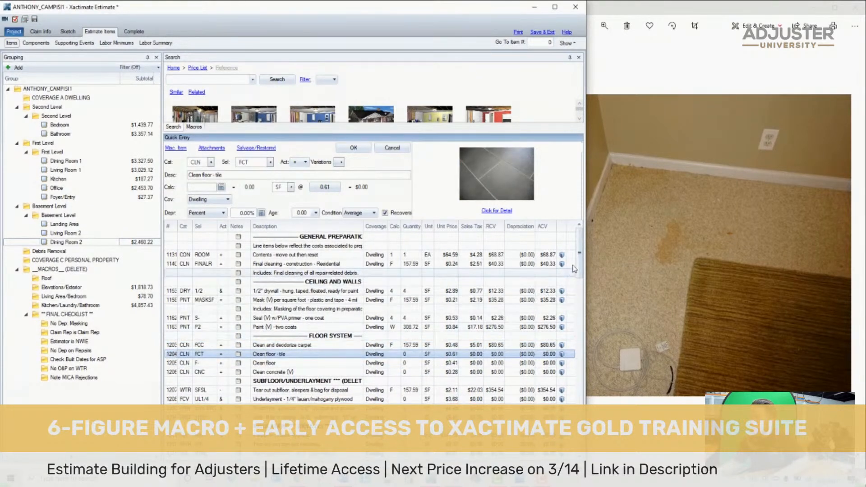
{"action": "scroll", "coordinate": [579, 298], "scroll_direction": "down", "scroll_amount": 4}
{"action": "scroll", "coordinate": [579, 298], "scroll_direction": "down", "scroll_amount": 14}
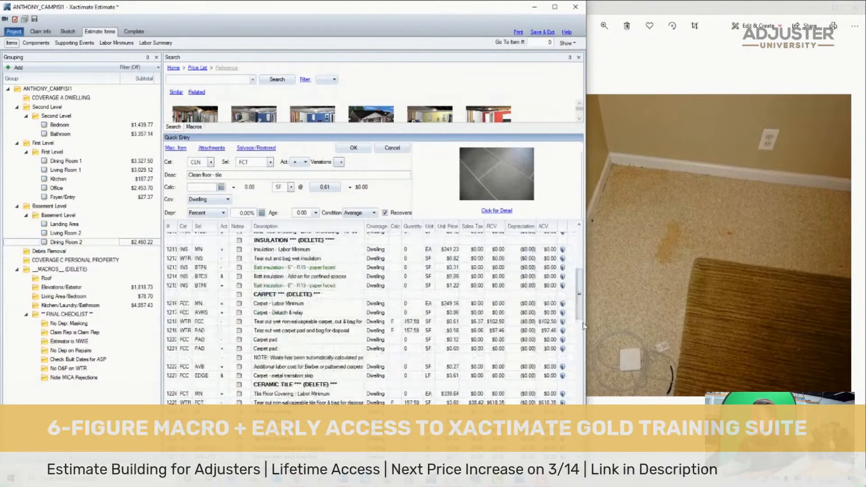
{"action": "scroll", "coordinate": [580, 297], "scroll_direction": "down", "scroll_amount": 7}
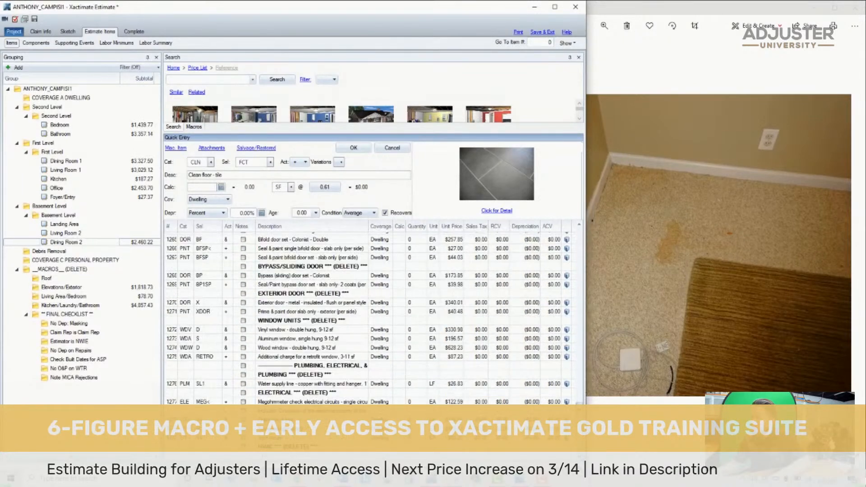
{"action": "left_click", "coordinate": [529, 455], "text": "shift"}
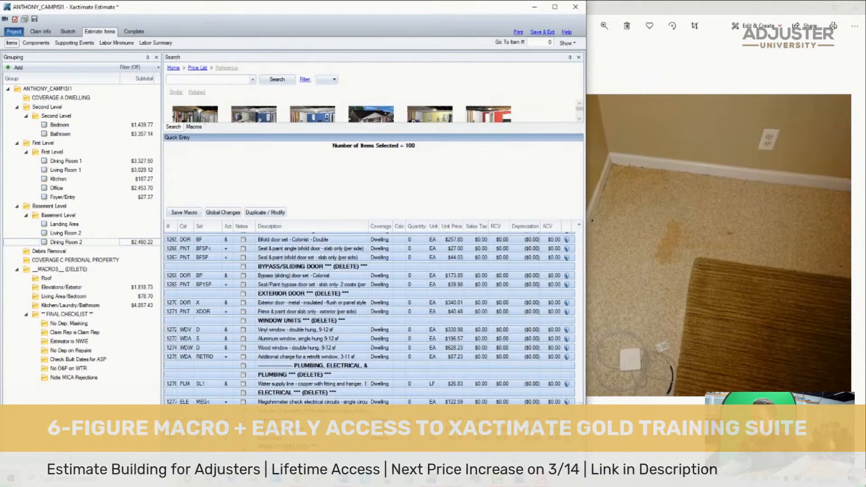
{"action": "key", "text": "Delete"}
{"action": "left_click", "coordinate": [35, 19]}
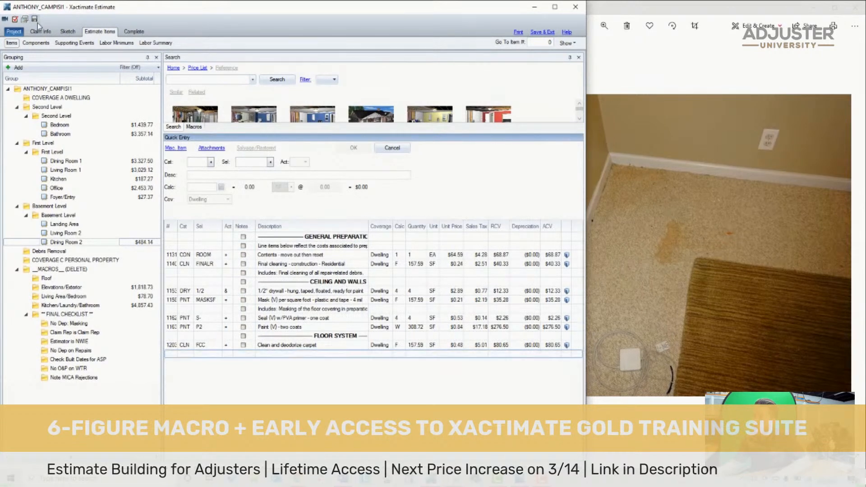
{"action": "key", "text": "ctrl+z"}
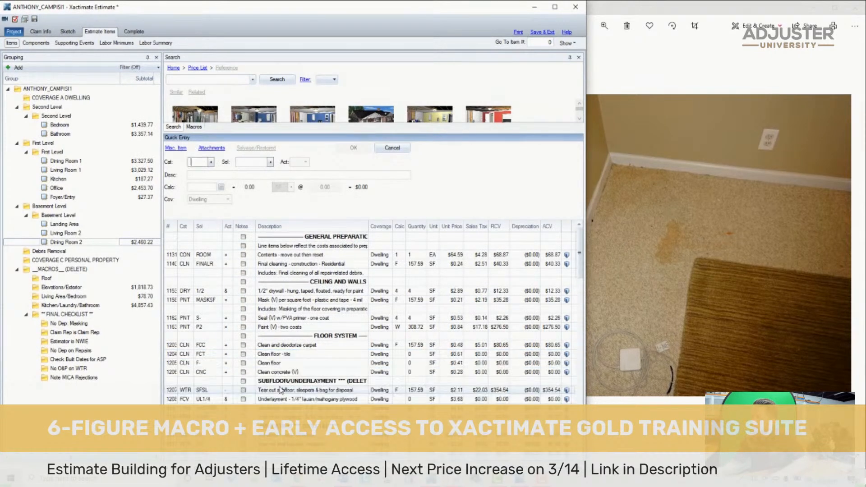
- Delete all rows from the Plumbing (DELETE) subheading through the end of the item list, keeping the main Plumbing, Electrical heading
{"action": "scroll", "coordinate": [280, 389], "scroll_direction": "down", "scroll_amount": 15}
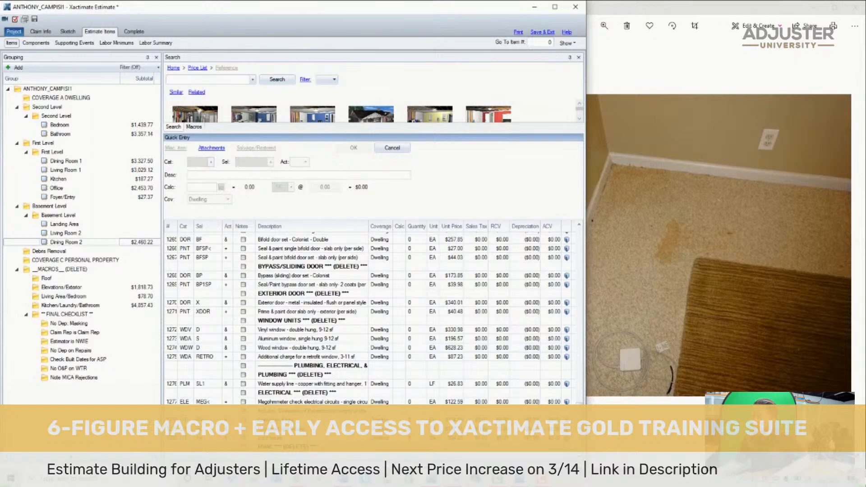
{"action": "left_click", "coordinate": [319, 378], "text": "shift"}
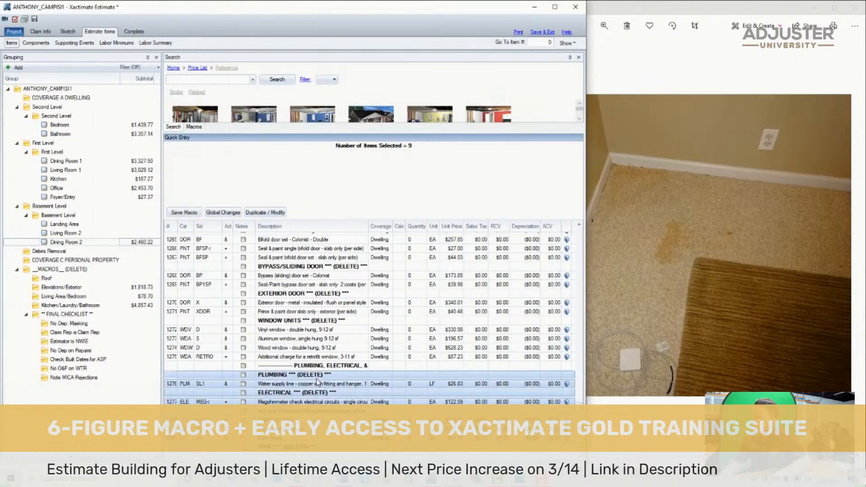
{"action": "key", "text": "Delete"}
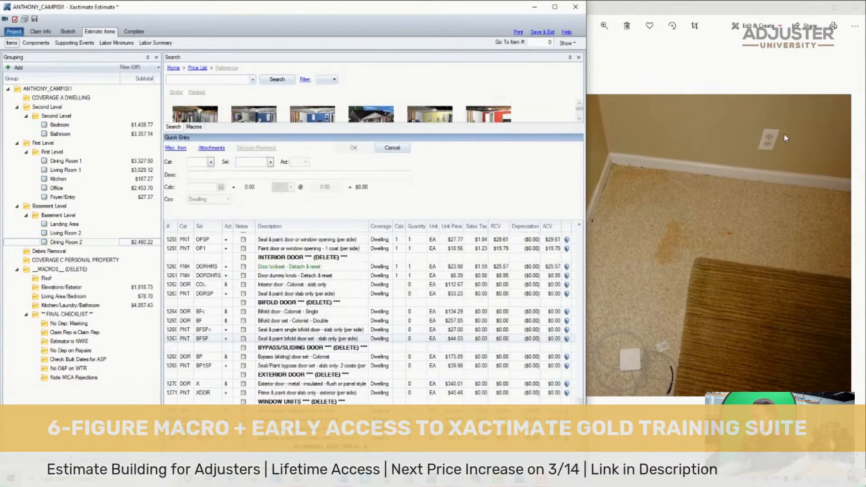
- Find the electrical Outlet item (ELE OS) in the price list and add it to Dining Room 2 with a calc of 1
{"action": "left_click", "coordinate": [183, 82]}
{"action": "type", "text": "outlet"}
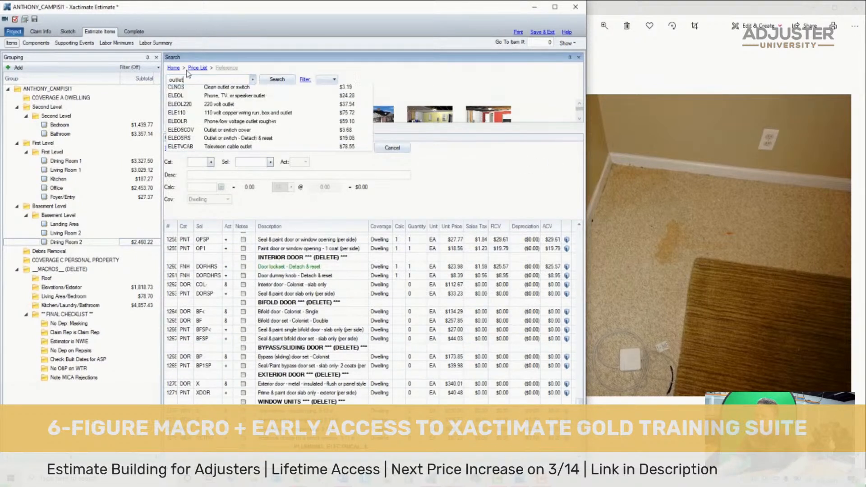
{"action": "left_click", "coordinate": [209, 91]}
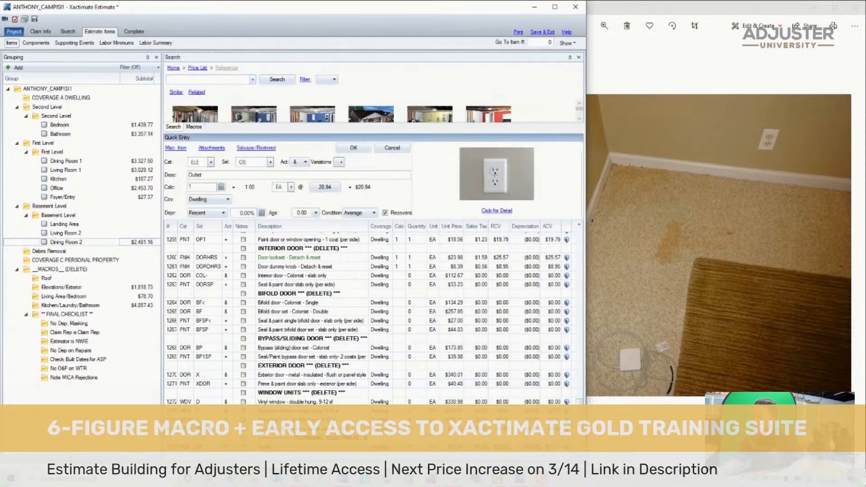
- Search the price list for "ele min" and choose the Electrical - Labor Minimum item (ELEMN)
{"action": "left_click", "coordinate": [208, 77]}
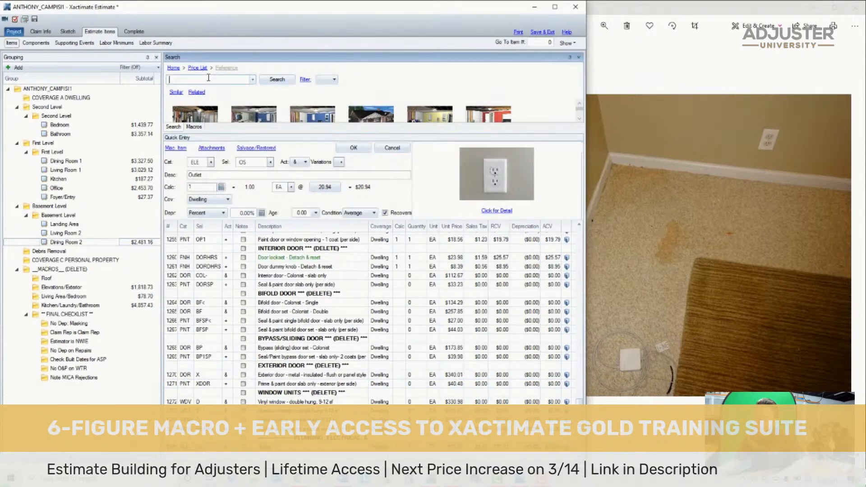
{"action": "type", "text": "ele min"}
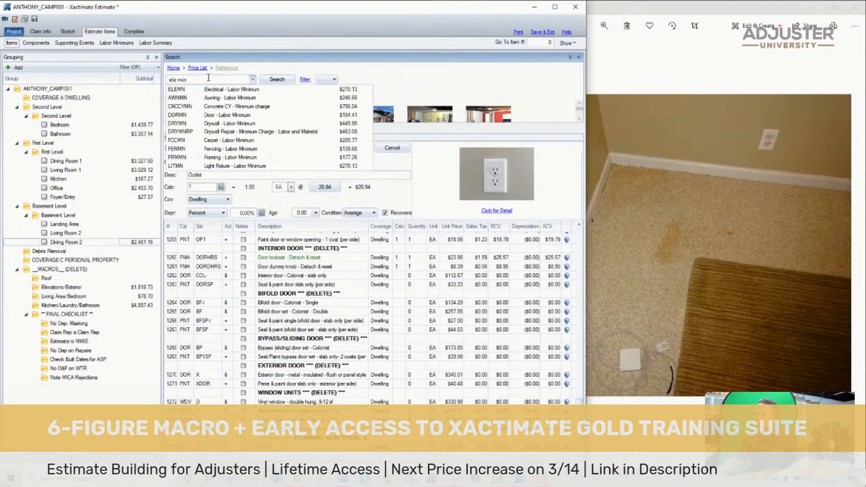
{"action": "left_click", "coordinate": [224, 89]}
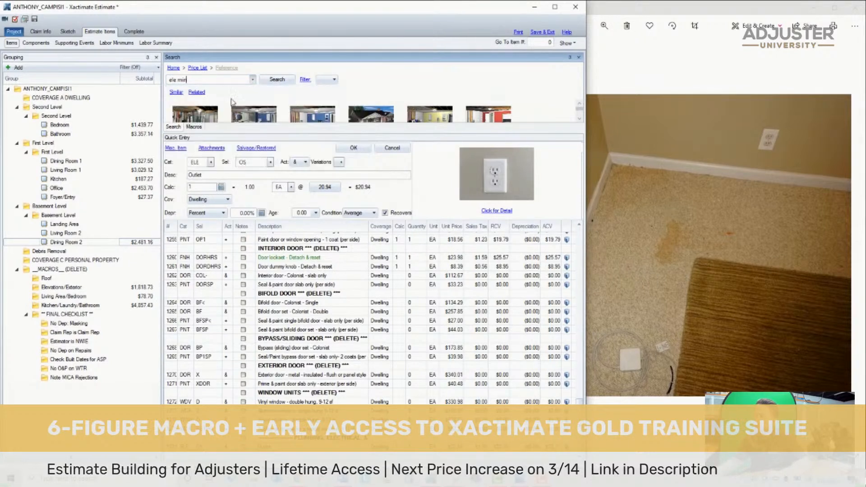
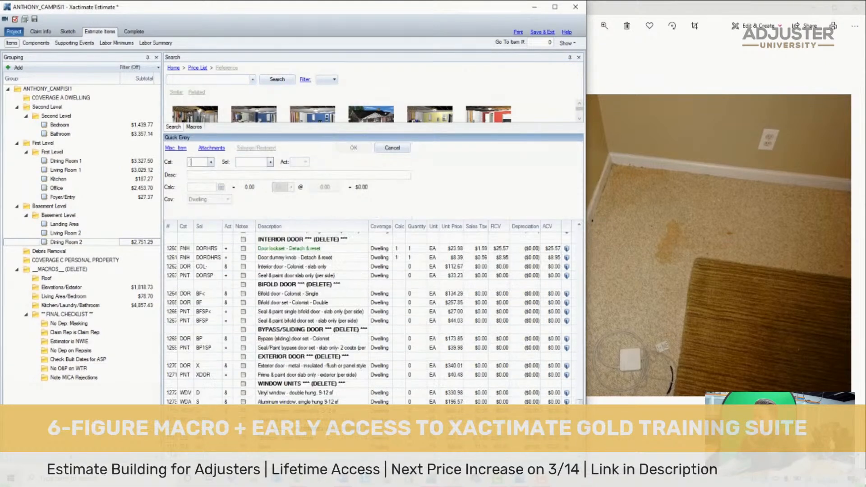
- Set the activity of the Outlet item (ELE OS) in Dining Room 2 to M
{"action": "left_click", "coordinate": [226, 448]}
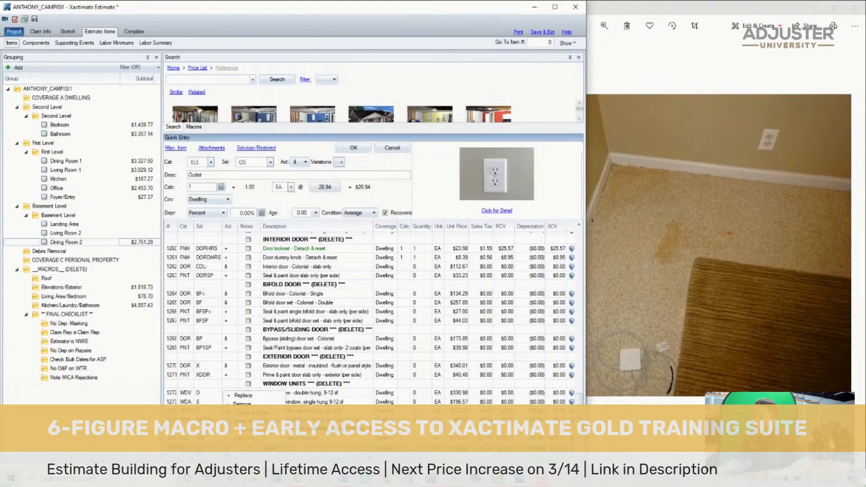
{"action": "left_click", "coordinate": [244, 438]}
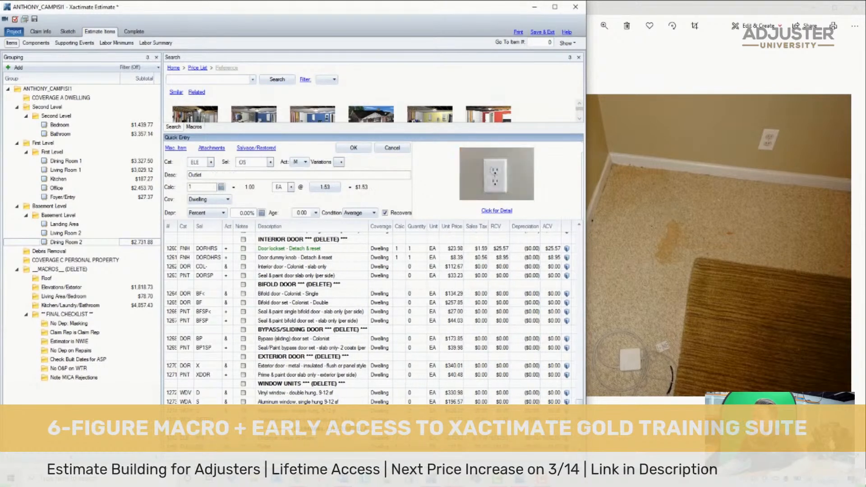
- Delete all rows from the Clean floor - tile item through the last window item, keeping the Plumbing, Electrical heading and the electrical items
{"action": "scroll", "coordinate": [326, 360], "scroll_direction": "up", "scroll_amount": 9}
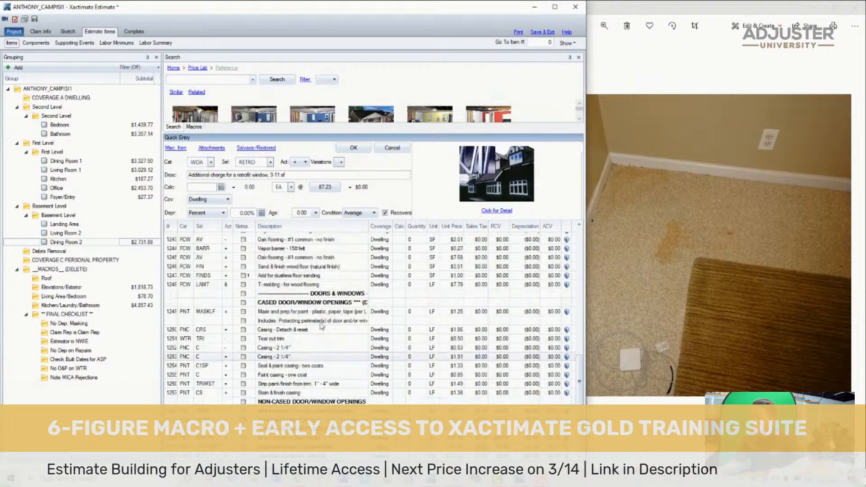
{"action": "scroll", "coordinate": [327, 360], "scroll_direction": "up", "scroll_amount": 14}
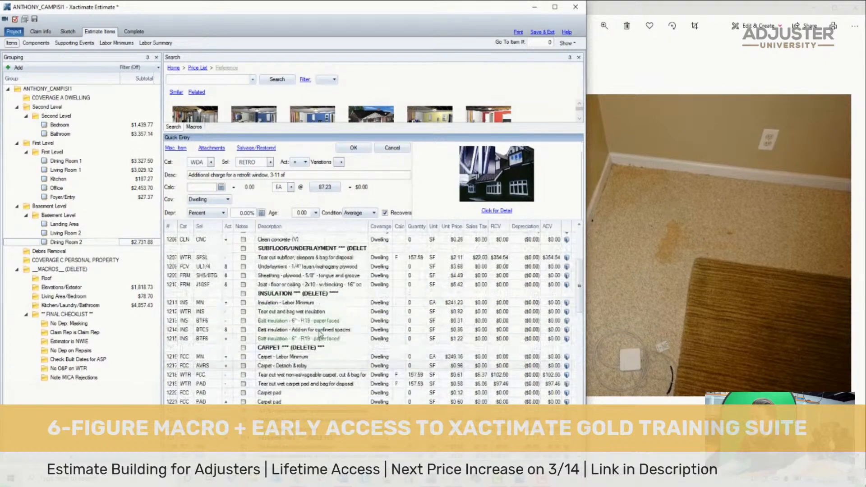
{"action": "left_click", "coordinate": [301, 303], "text": "shift"}
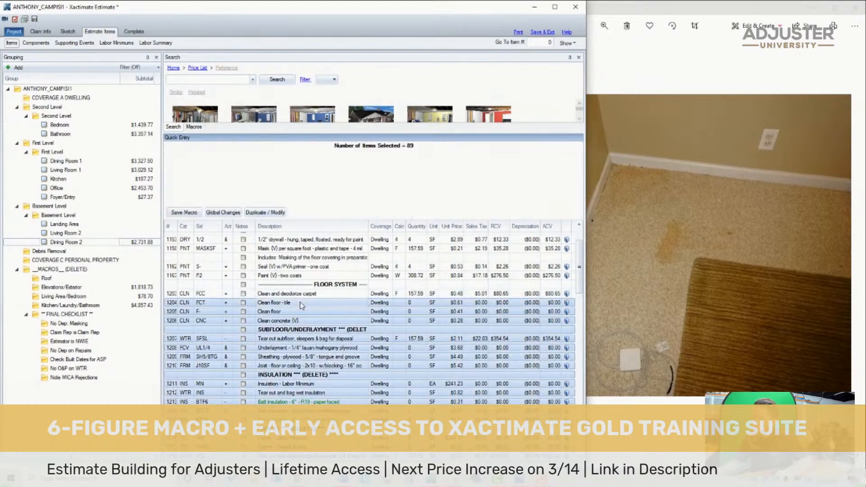
{"action": "key", "text": "Delete"}
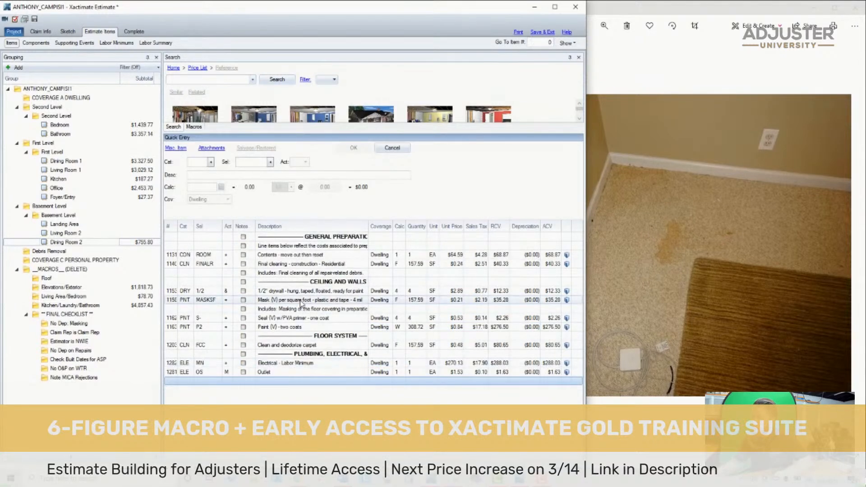
- Search the price list for "suspended ceiling" and add the Suspended ceiling tile - 2' x 2' item (ACT ST2) with a calc of C
{"action": "left_click", "coordinate": [178, 79]}
{"action": "type", "text": "suspended ceiling"}
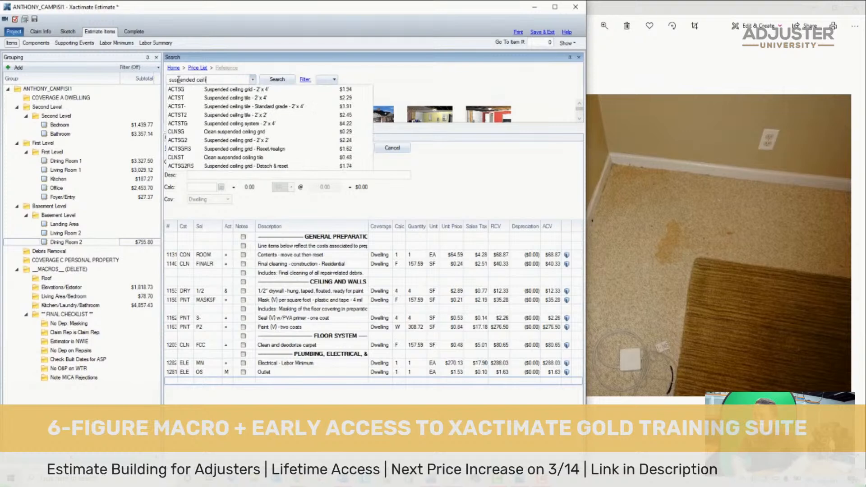
{"action": "left_click", "coordinate": [222, 117]}
- Check the ceiling photos, save the estimate, and duplicate the 2' x 2' suspended ceiling tile item, allowing the duplicate
{"action": "left_click", "coordinate": [707, 242]}
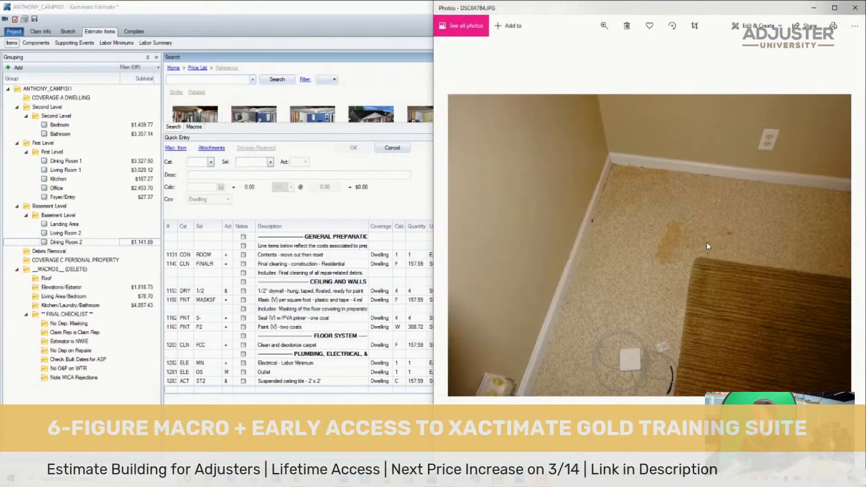
{"action": "key", "text": "Left"}
{"action": "key", "text": "Left"}
{"action": "key", "text": "Left"}
{"action": "key", "text": "Left"}
{"action": "key", "text": "Left"}
{"action": "key", "text": "Right"}
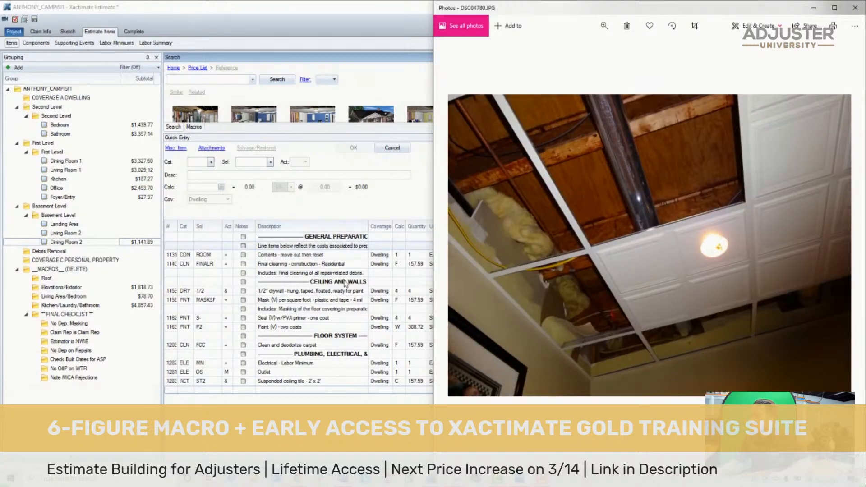
{"action": "left_click", "coordinate": [170, 381]}
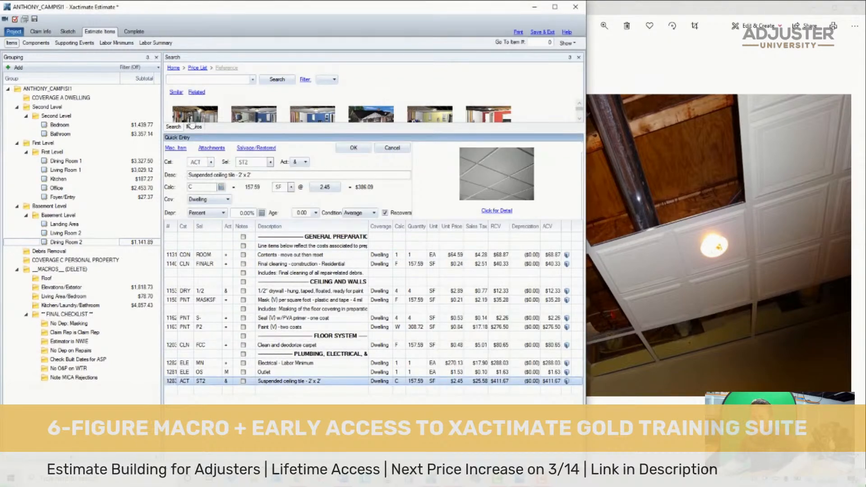
{"action": "left_click", "coordinate": [34, 19]}
{"action": "left_click", "coordinate": [169, 383]}
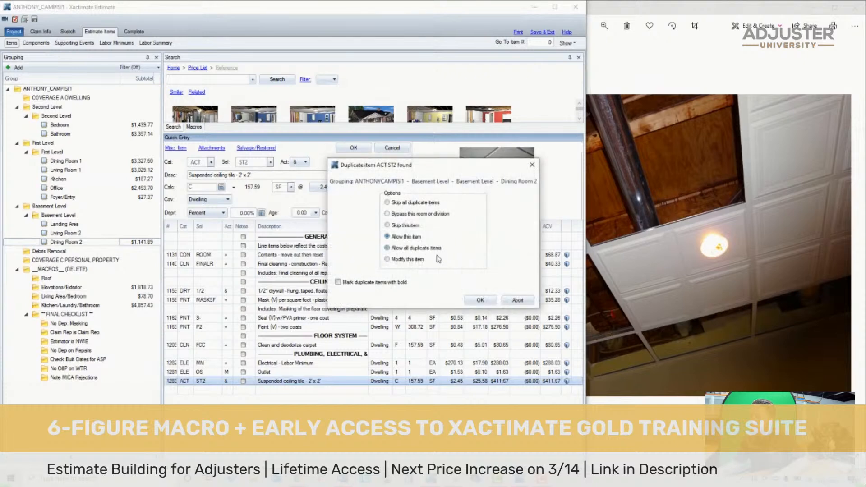
{"action": "left_click", "coordinate": [488, 301]}
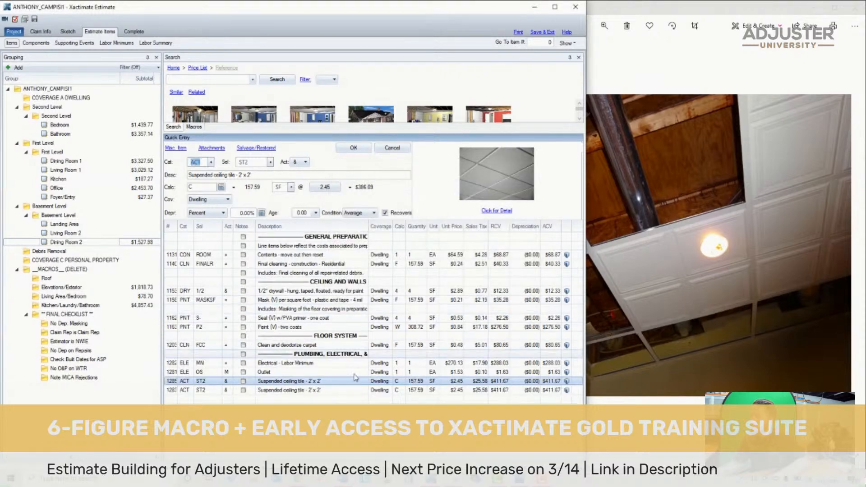
- Set the first suspended ceiling tile item's activity to Remove and the second one's to Replace
{"action": "left_click", "coordinate": [227, 383]}
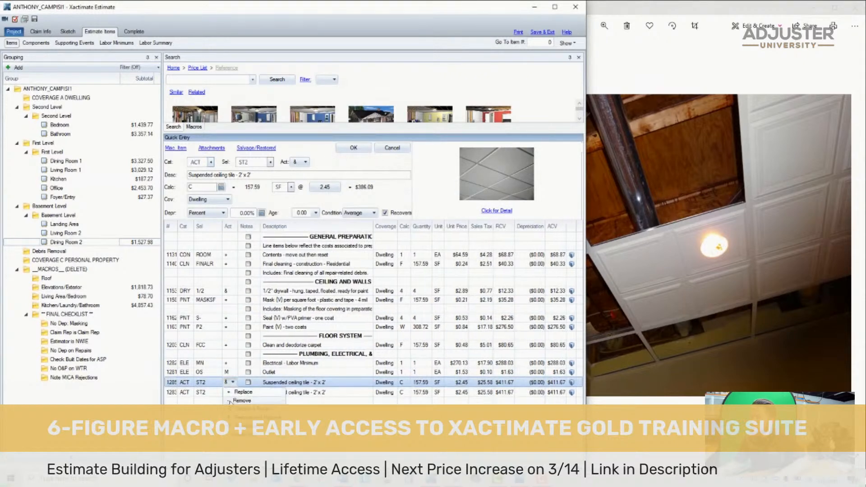
{"action": "left_click", "coordinate": [230, 400]}
{"action": "left_click", "coordinate": [223, 391]}
{"action": "left_click", "coordinate": [224, 403]}
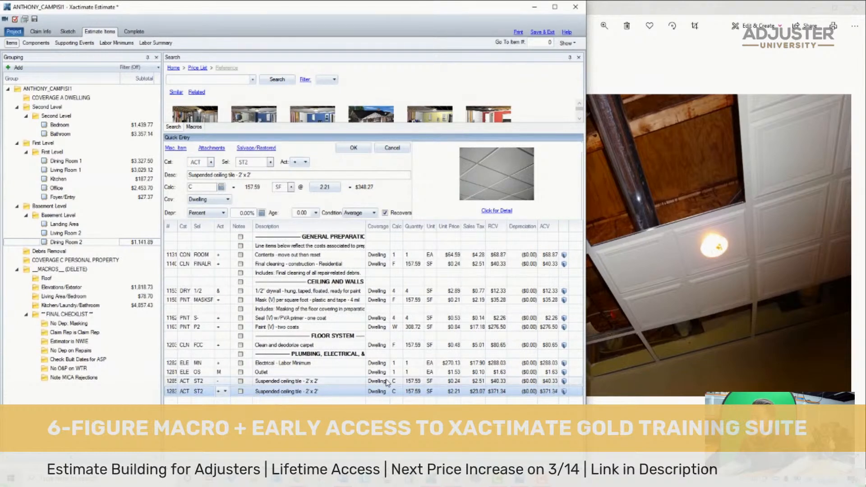
- Set the calc of the suspended ceiling tile removal item to C-12
{"action": "left_click", "coordinate": [391, 382]}
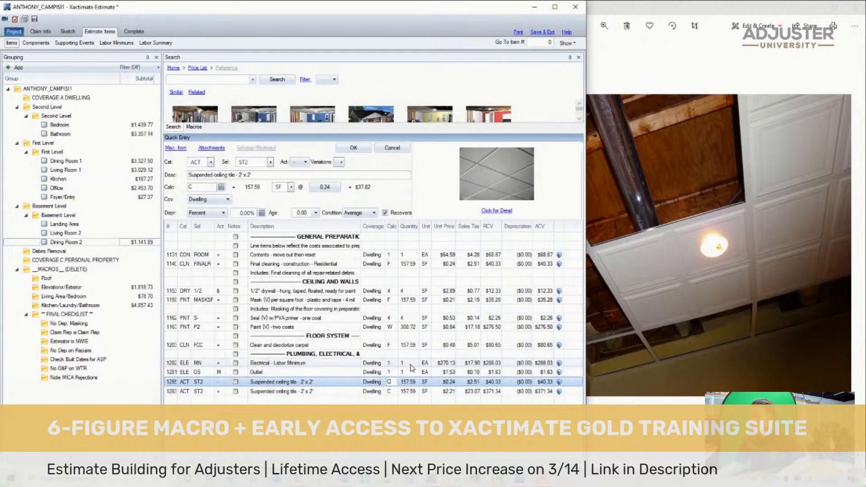
{"action": "type", "text": "-12"}
{"action": "key", "text": "Return"}
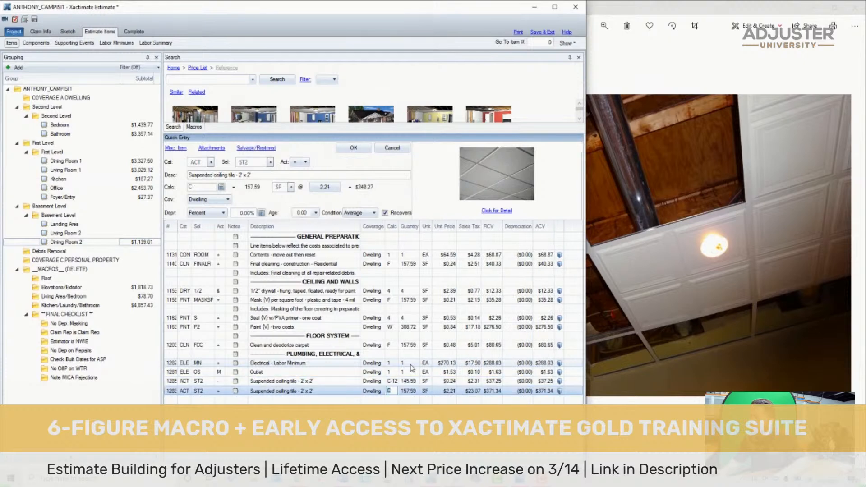
- Move both suspended ceiling tile items to directly below the Ceiling and Walls heading
{"action": "left_click", "coordinate": [174, 382]}
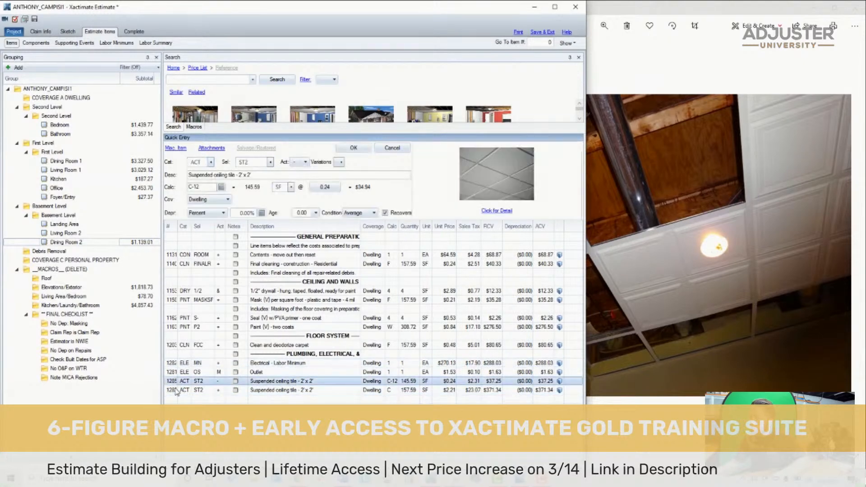
{"action": "left_click", "coordinate": [175, 390], "text": "shift"}
{"action": "left_click_drag", "start_coordinate": [174, 383], "coordinate": [184, 293]}
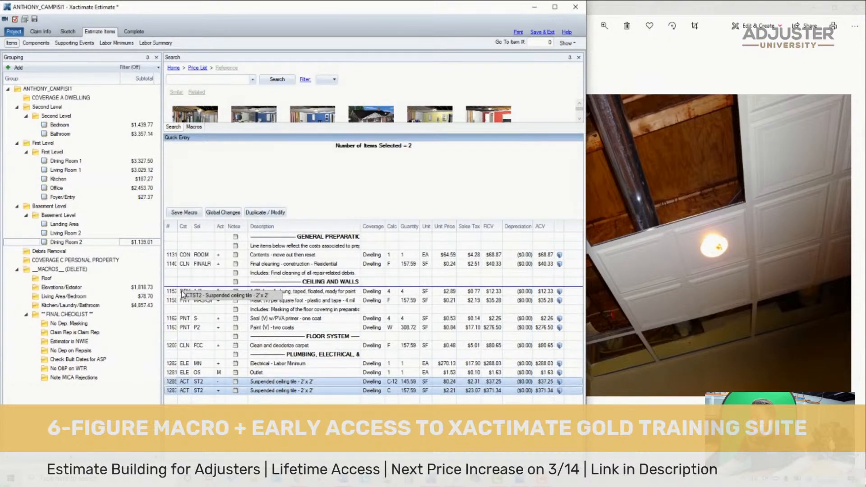
{"action": "left_click", "coordinate": [339, 283]}
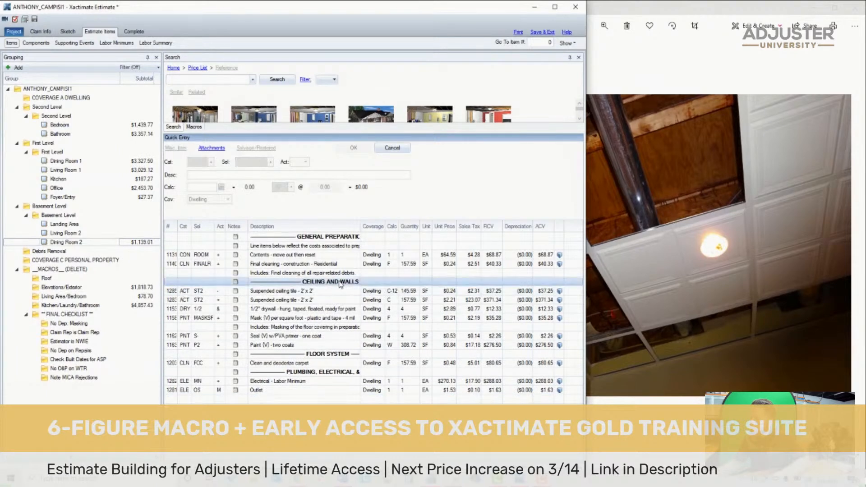
- Examine the basement photos and look closely at the dining room's ceiling opening and corner walls
{"action": "left_click", "coordinate": [676, 263]}
{"action": "key", "text": "Right"}
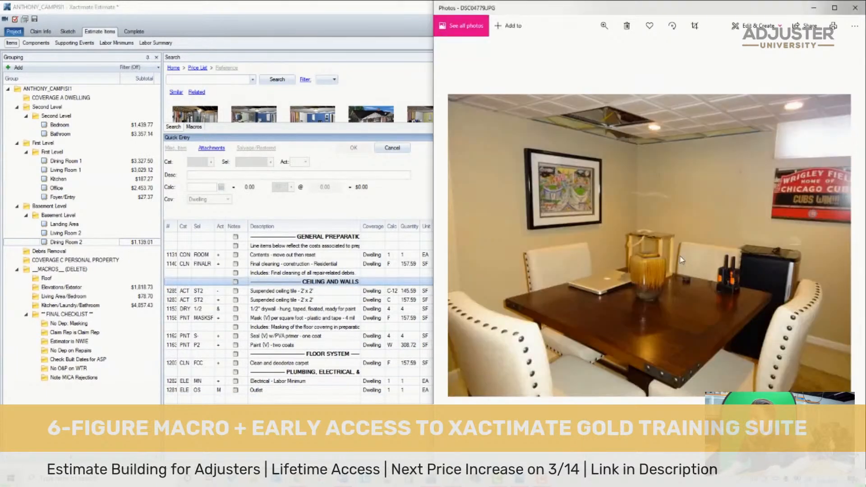
{"action": "key", "text": "Left"}
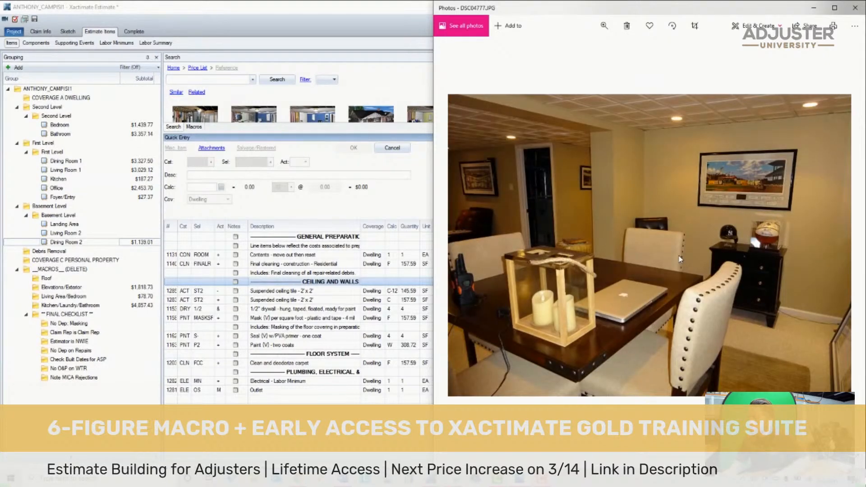
{"action": "key", "text": "Left"}
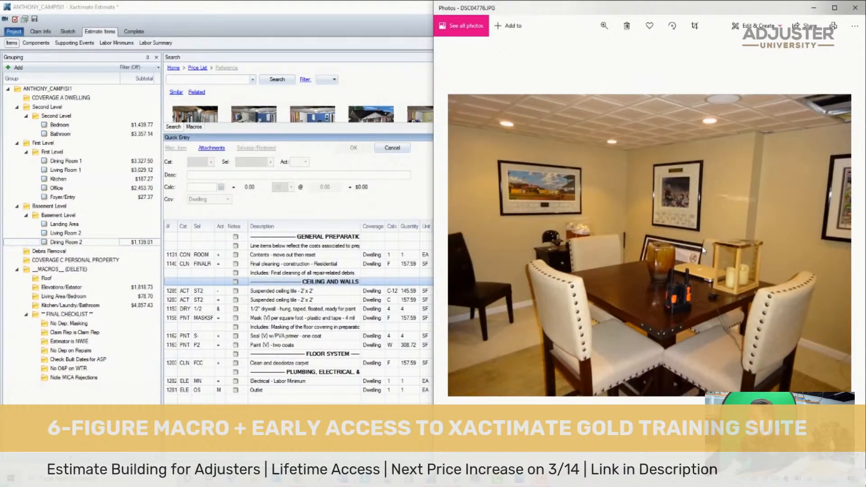
{"action": "key", "text": "Left"}
{"action": "key", "text": "Right"}
{"action": "key", "text": "Right"}
{"action": "key", "text": "Right"}
{"action": "key", "text": "Right"}
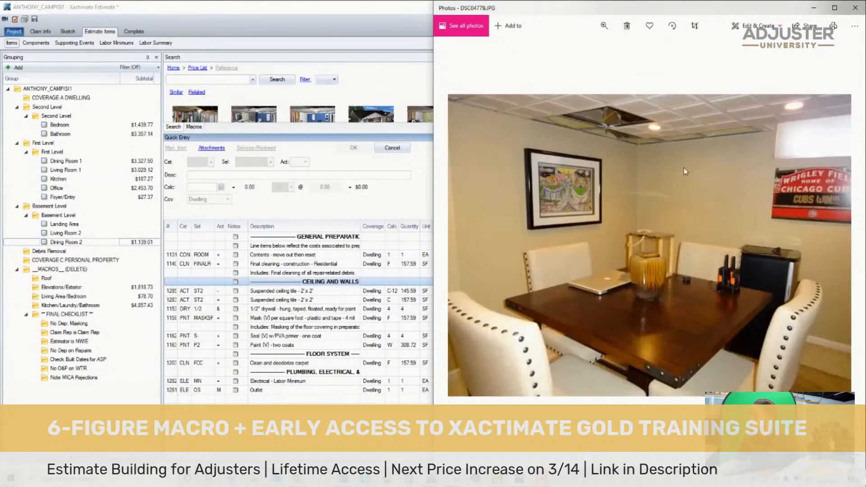
{"action": "scroll", "coordinate": [636, 116], "scroll_direction": "up", "scroll_amount": 3}
{"action": "left_click_drag", "start_coordinate": [636, 113], "coordinate": [639, 234]}
{"action": "scroll", "coordinate": [598, 242], "scroll_direction": "down", "scroll_amount": 3}
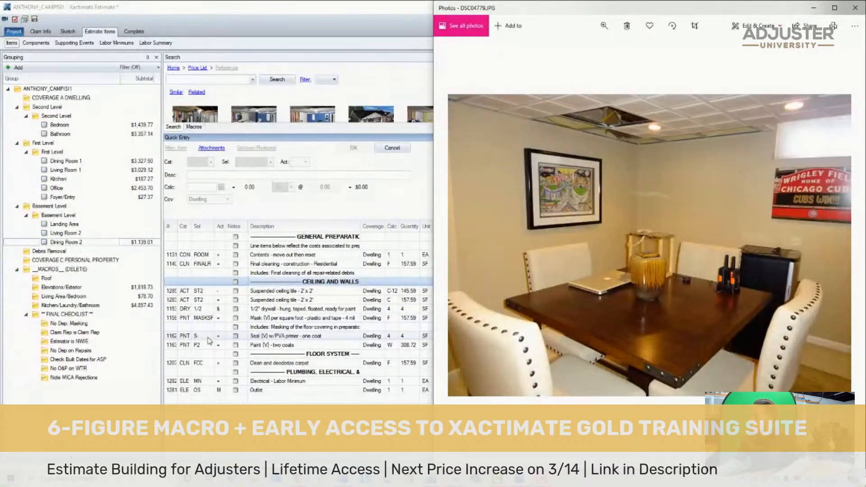
- Copy all Dining Room 2 line items and headings into the basement Landing Area
{"action": "left_click", "coordinate": [242, 355]}
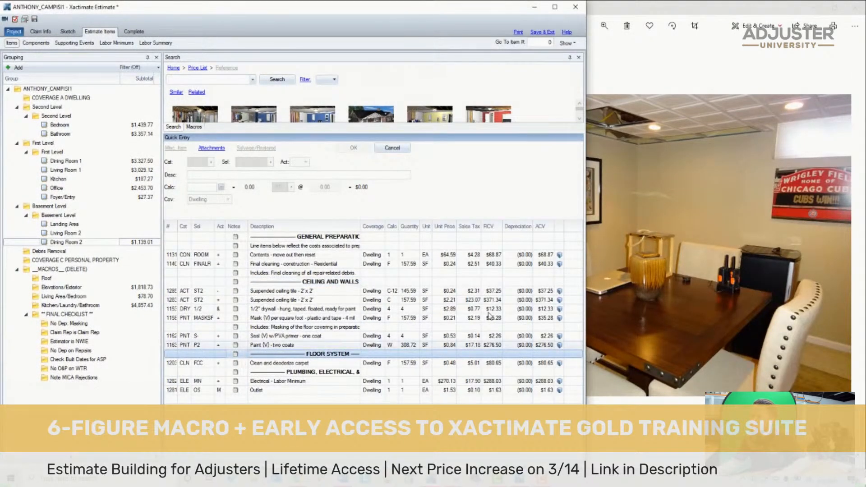
{"action": "key", "text": "ctrl+a"}
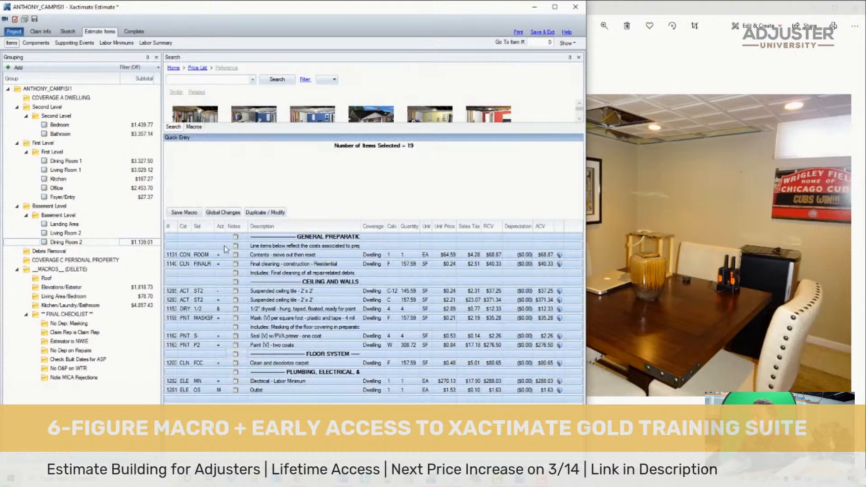
{"action": "left_click", "coordinate": [696, 228]}
{"action": "key", "text": "Right"}
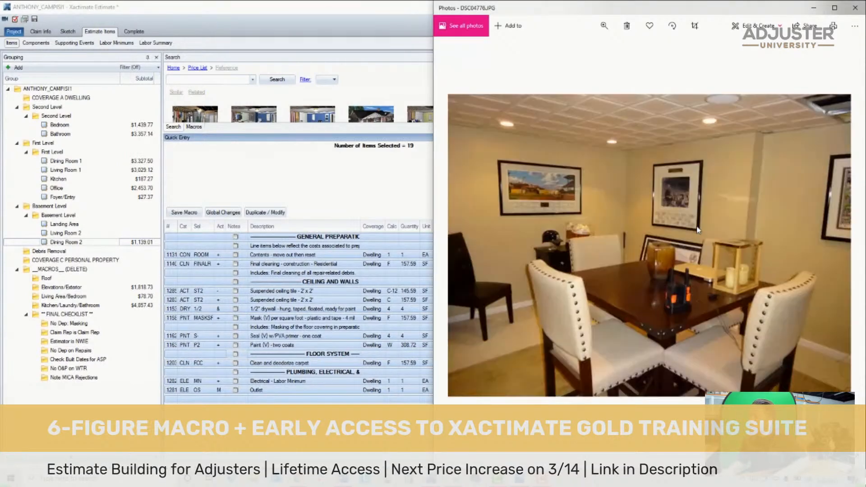
{"action": "key", "text": "Left"}
{"action": "key", "text": "Left"}
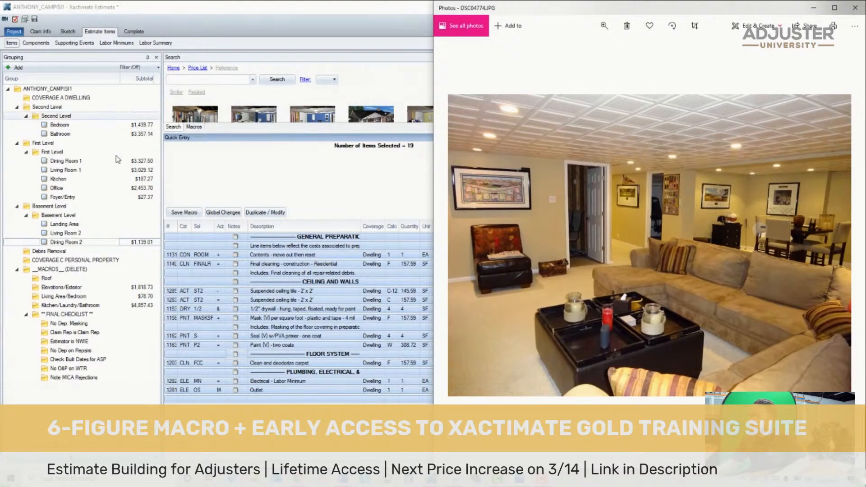
{"action": "left_click", "coordinate": [97, 207]}
{"action": "left_click", "coordinate": [102, 224]}
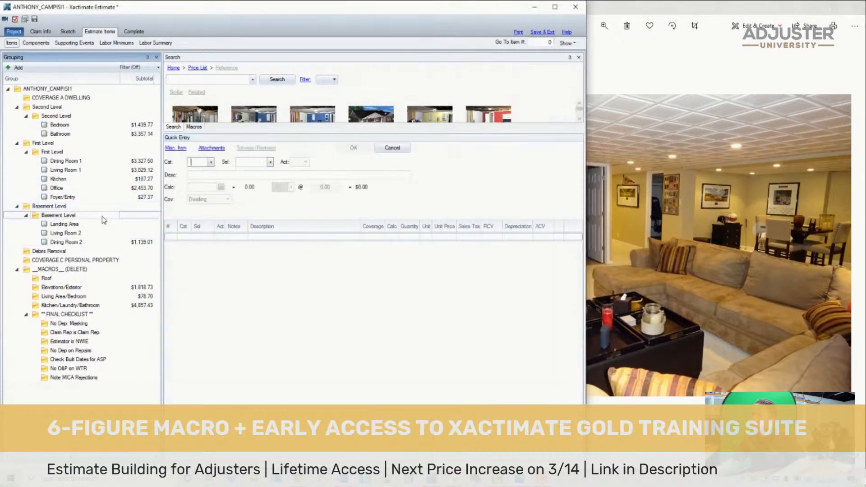
{"action": "left_click", "coordinate": [86, 233]}
{"action": "left_click", "coordinate": [67, 225]}
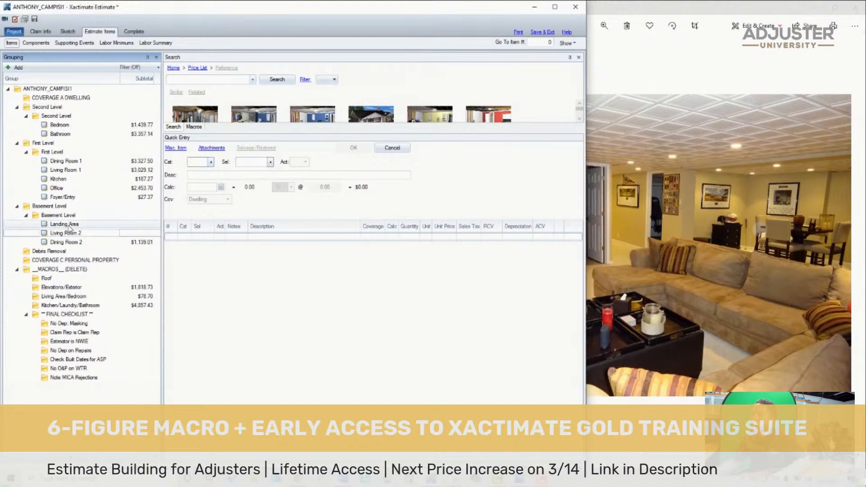
{"action": "left_click", "coordinate": [219, 279]}
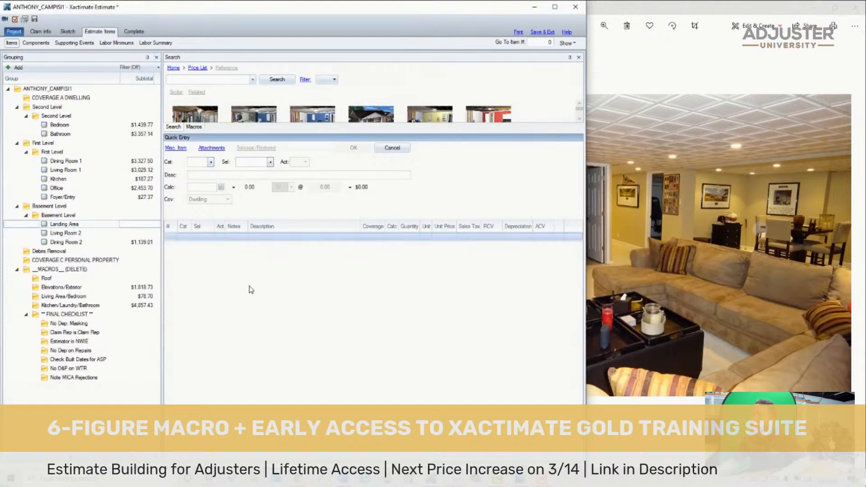
{"action": "key", "text": "ctrl+v"}
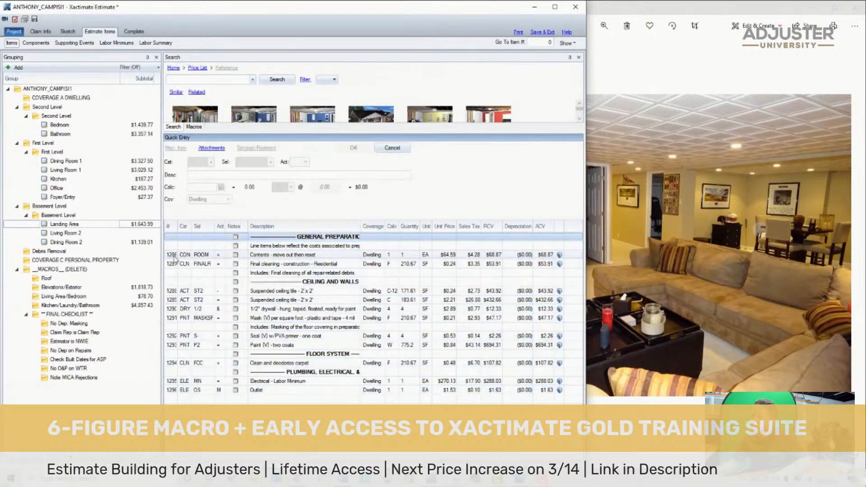
- Delete the introductory note and the contents move-out item under the Landing Area's General Preparation heading
{"action": "left_click", "coordinate": [175, 255]}
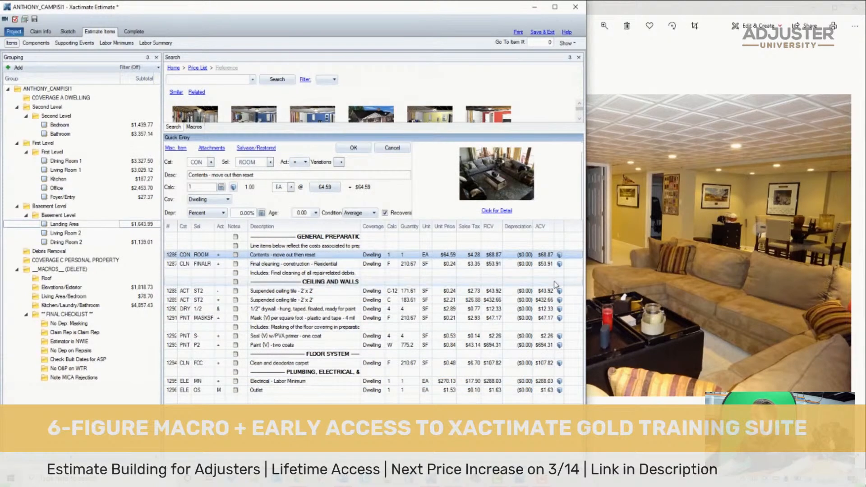
{"action": "left_click", "coordinate": [318, 247]}
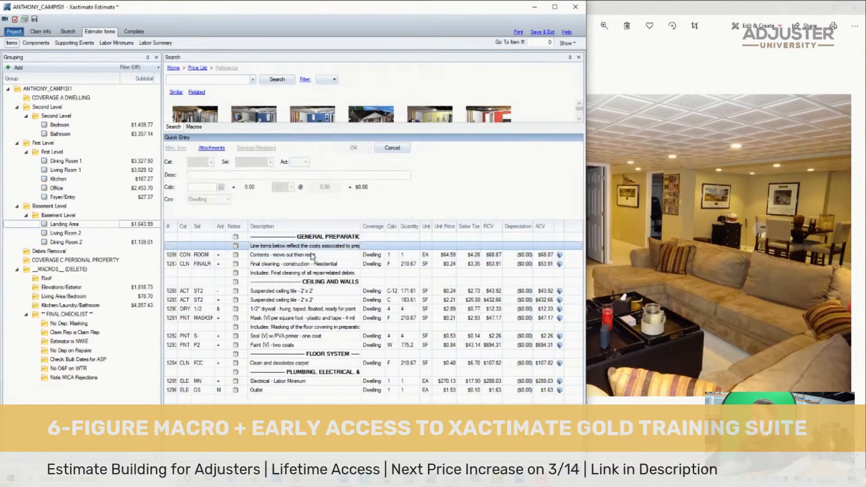
{"action": "left_click", "coordinate": [312, 255], "text": "ctrl"}
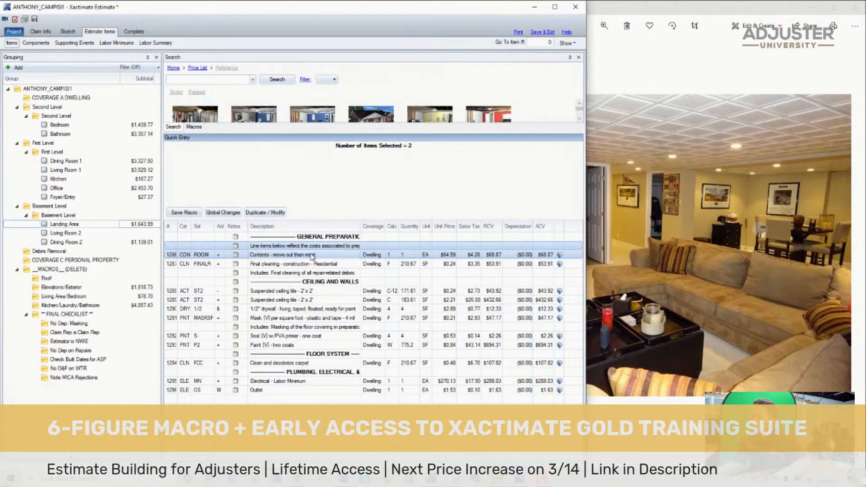
{"action": "key", "text": "Delete"}
- Set the suspended ceiling tile removal item's activity to & and its calc to C
{"action": "left_click", "coordinate": [222, 275]}
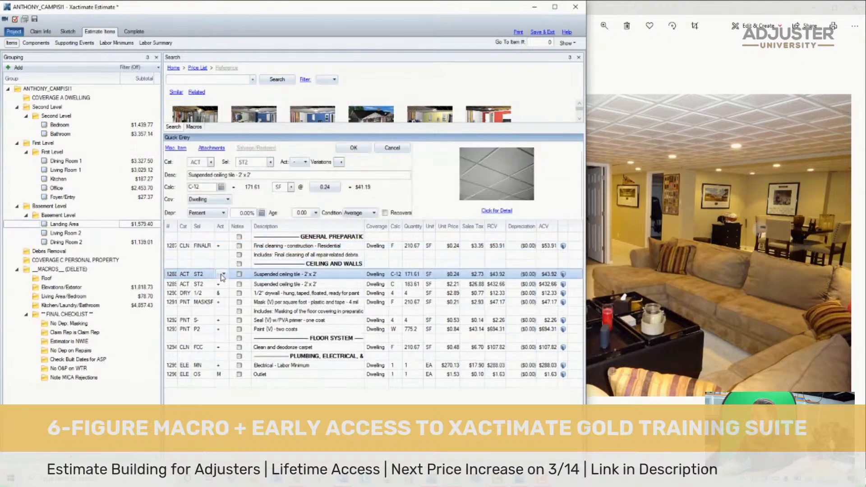
{"action": "left_click", "coordinate": [223, 274]}
{"action": "left_click", "coordinate": [225, 310]}
{"action": "left_click", "coordinate": [396, 274]}
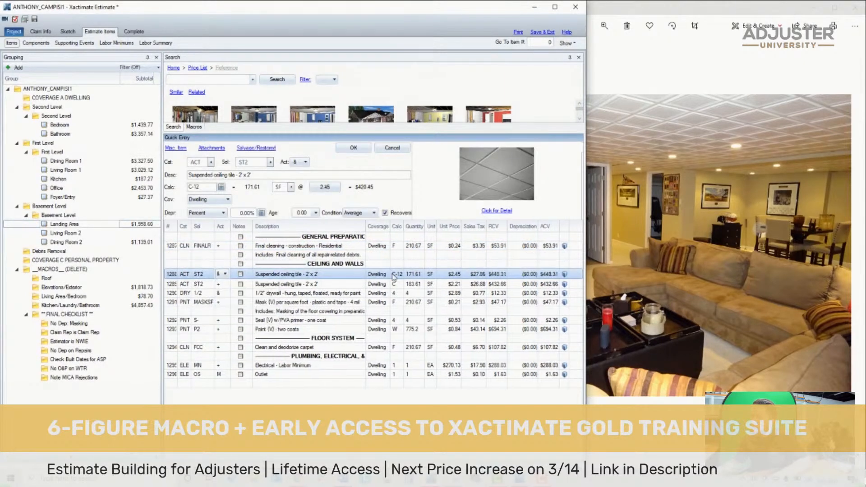
{"action": "type", "text": "c"}
{"action": "key", "text": "Return"}
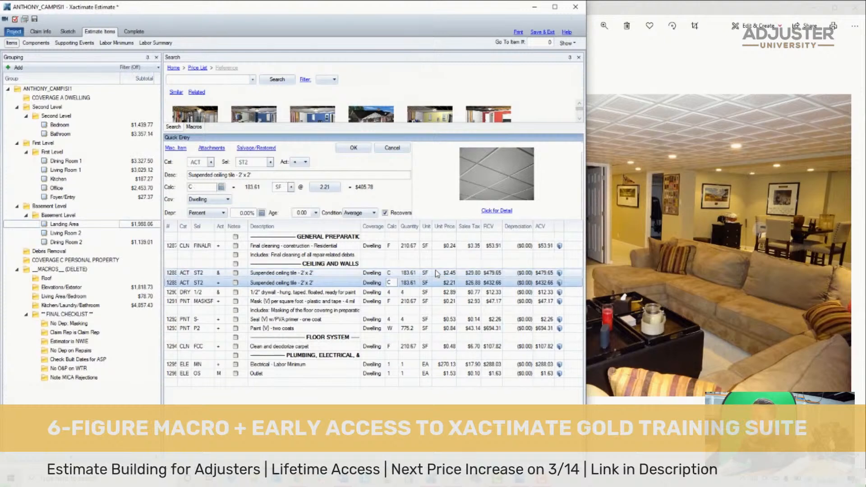
- Delete the second suspended ceiling tile item and the drywall, masking, seal and paint items with the masking note from the Landing Area
{"action": "left_click", "coordinate": [169, 283]}
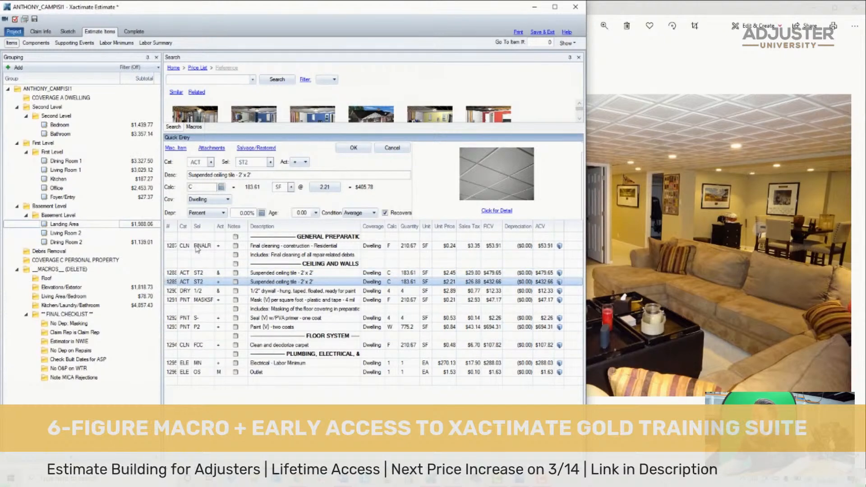
{"action": "key", "text": "Delete"}
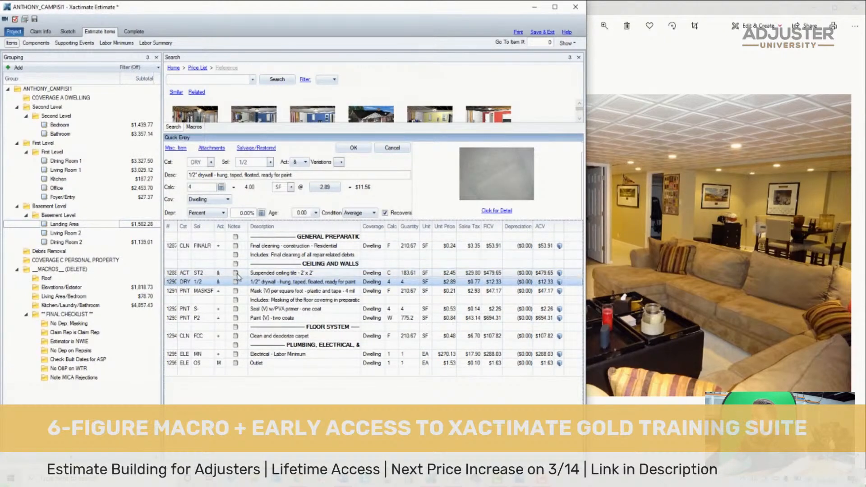
{"action": "left_click", "coordinate": [374, 265]}
{"action": "left_click_drag", "start_coordinate": [175, 282], "coordinate": [318, 319]}
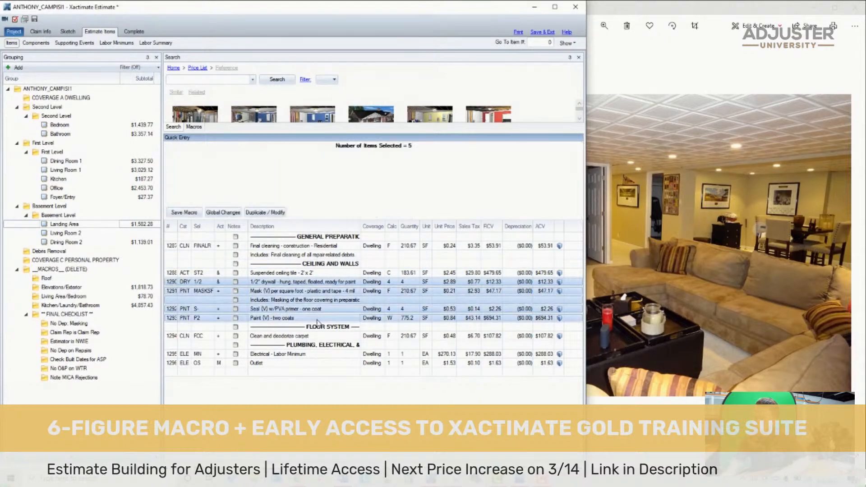
{"action": "key", "text": "Delete"}
- Check the basement photos and delete the Landing Area's Plumbing, Electrical heading with its electrical labor minimum and outlet items
{"action": "left_click", "coordinate": [765, 205]}
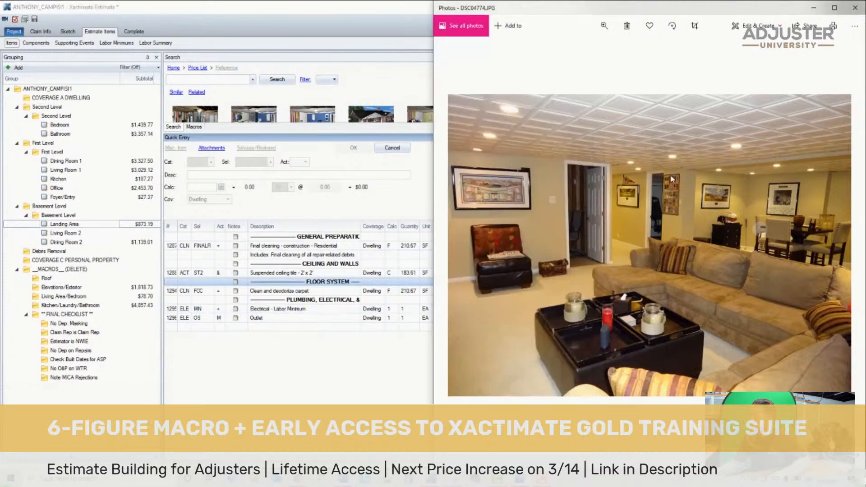
{"action": "scroll", "coordinate": [699, 191], "scroll_direction": "up", "scroll_amount": 5}
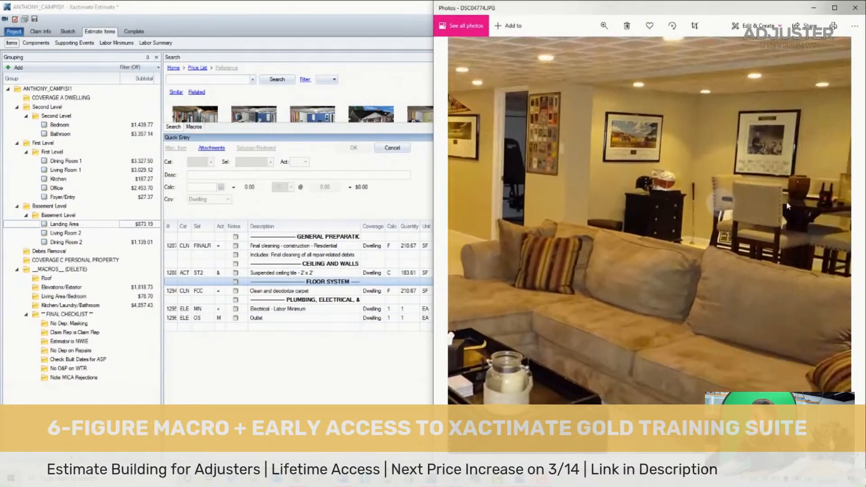
{"action": "key", "text": "Left"}
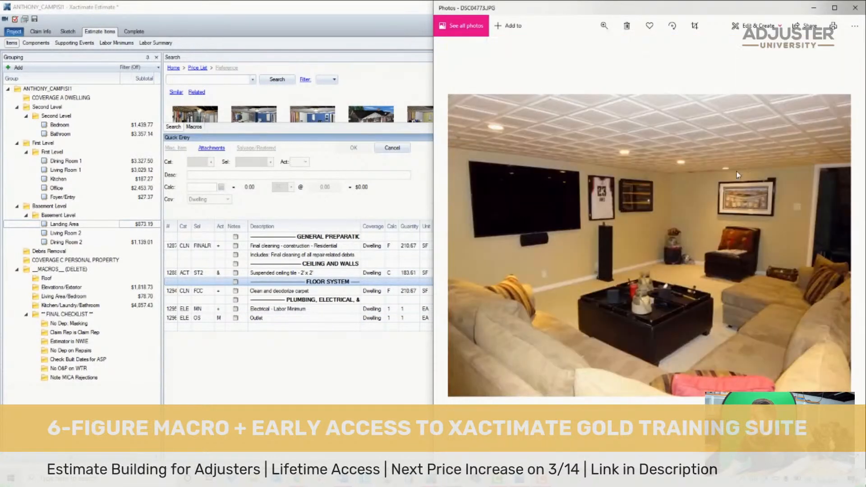
{"action": "key", "text": "Right"}
{"action": "key", "text": "Right"}
{"action": "key", "text": "Right"}
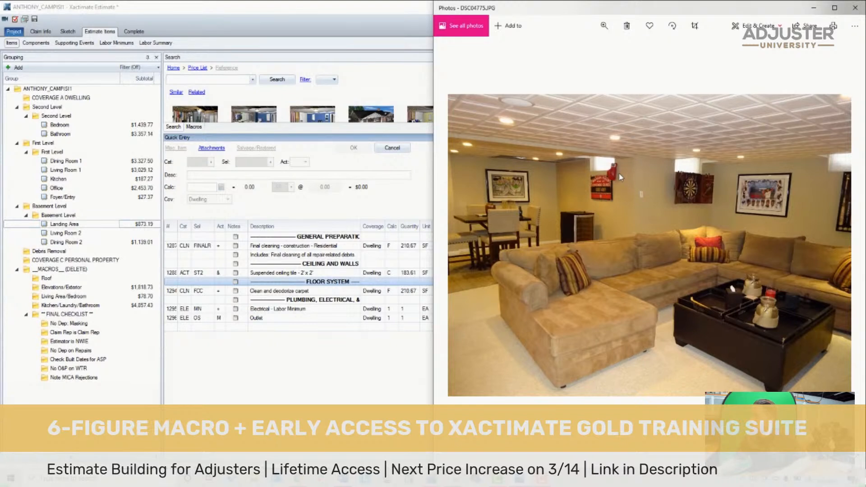
{"action": "left_click", "coordinate": [247, 298]}
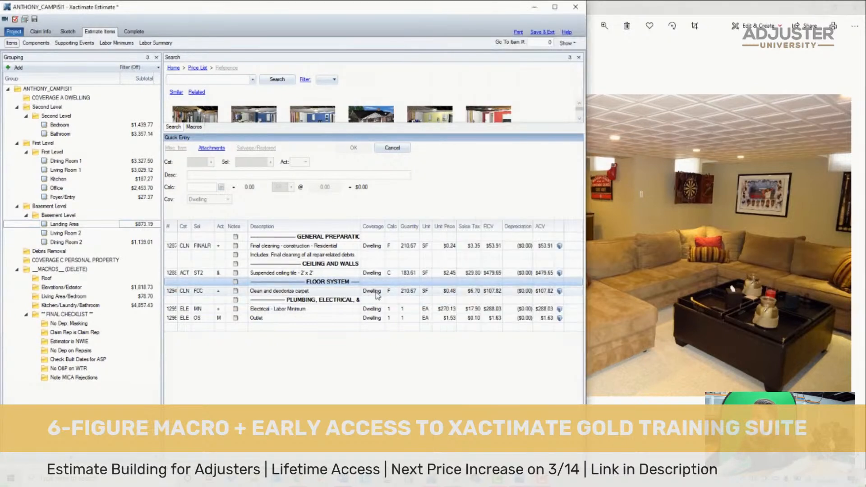
{"action": "left_click", "coordinate": [356, 326], "text": "shift"}
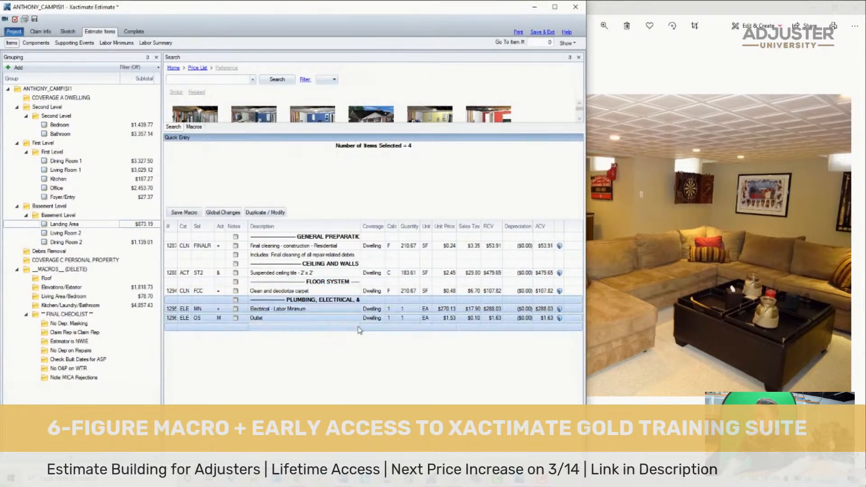
{"action": "key", "text": "Delete"}
- Copy all Landing Area line items and headings into the basement's Living Room 2
{"action": "key", "text": "ctrl+a"}
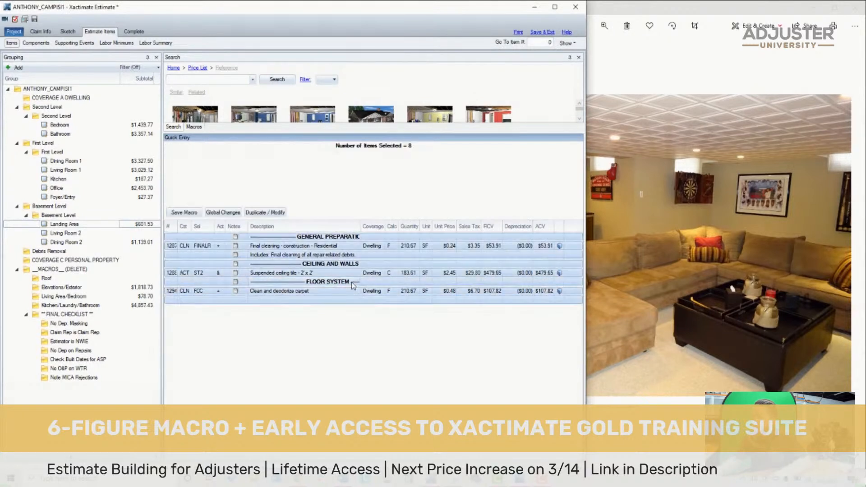
{"action": "left_click", "coordinate": [75, 231]}
{"action": "left_click", "coordinate": [237, 295]}
{"action": "key", "text": "ctrl+v"}
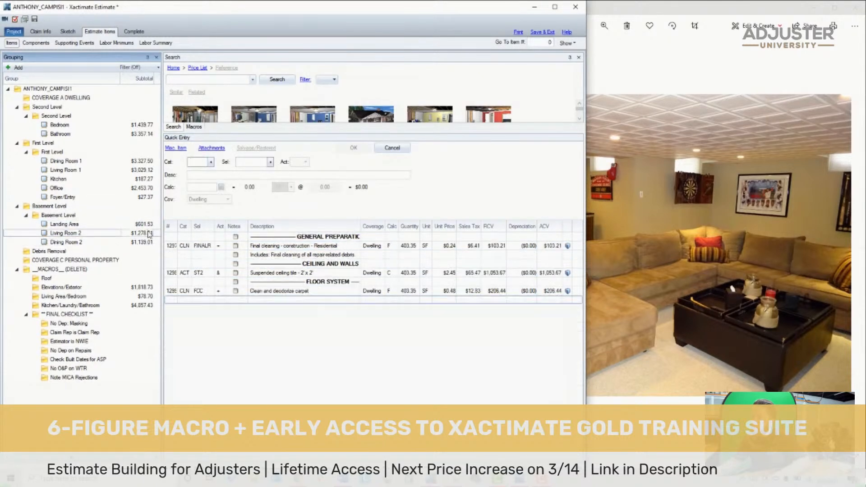
- Add Contents - move out then reset - Large room to Living Room 2, directly below the General Preparation heading
{"action": "left_click", "coordinate": [189, 77]}
{"action": "type", "text": "move content"}
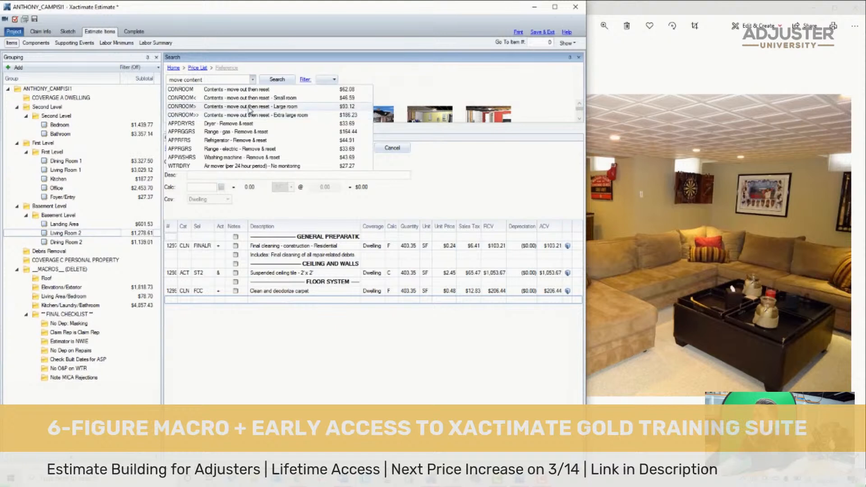
{"action": "left_click_drag", "start_coordinate": [248, 112], "coordinate": [173, 299]}
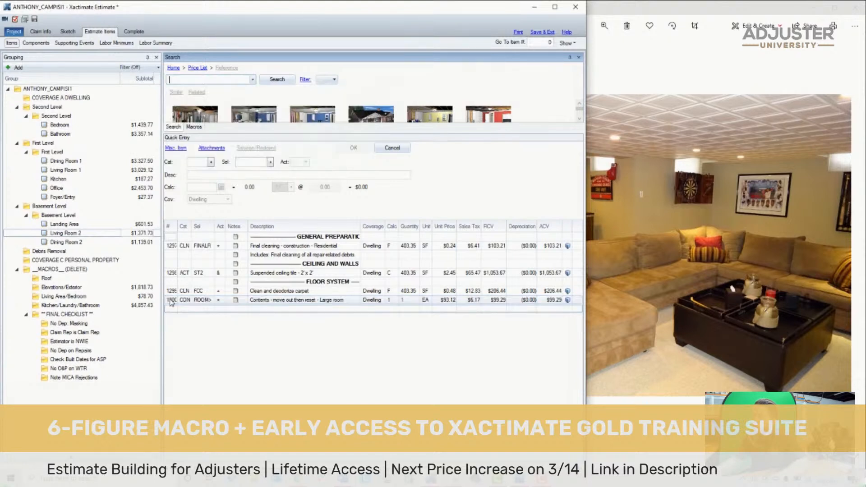
{"action": "left_click", "coordinate": [101, 224]}
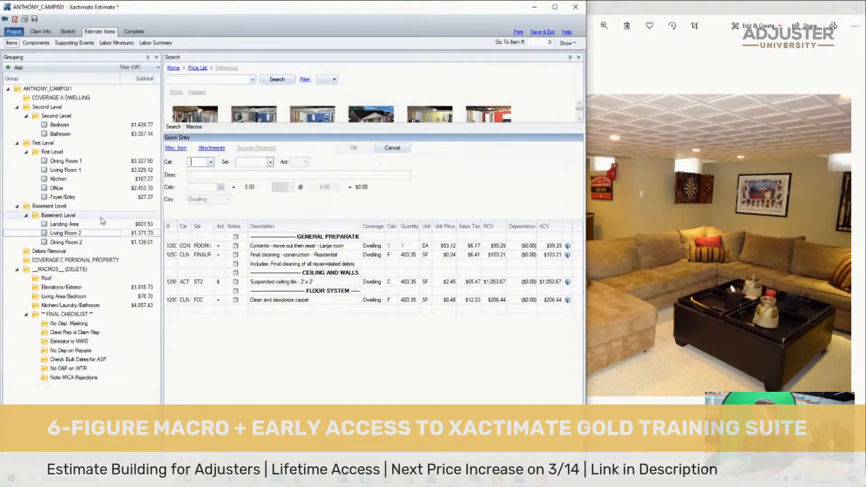
- Copy the Office's General Preparation introductory note to the same heading in Living Room 2 and save the estimate
{"action": "left_click", "coordinate": [108, 197]}
{"action": "scroll", "coordinate": [264, 249], "scroll_direction": "up", "scroll_amount": 8}
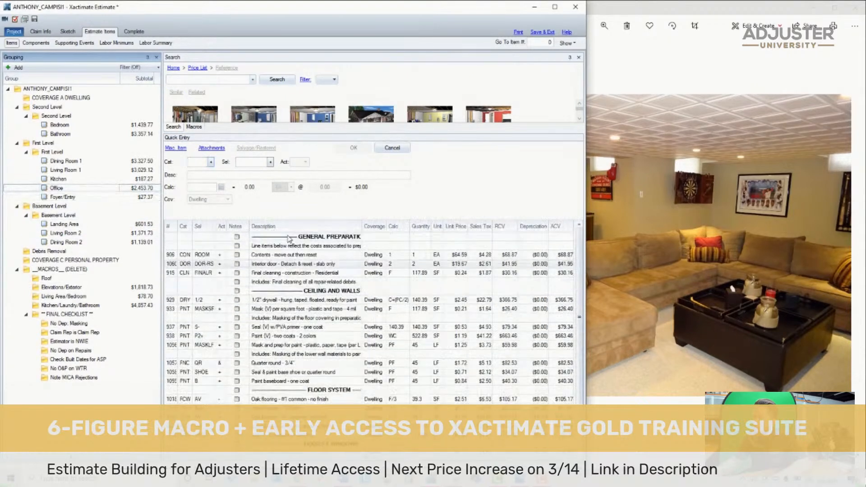
{"action": "left_click", "coordinate": [292, 247]}
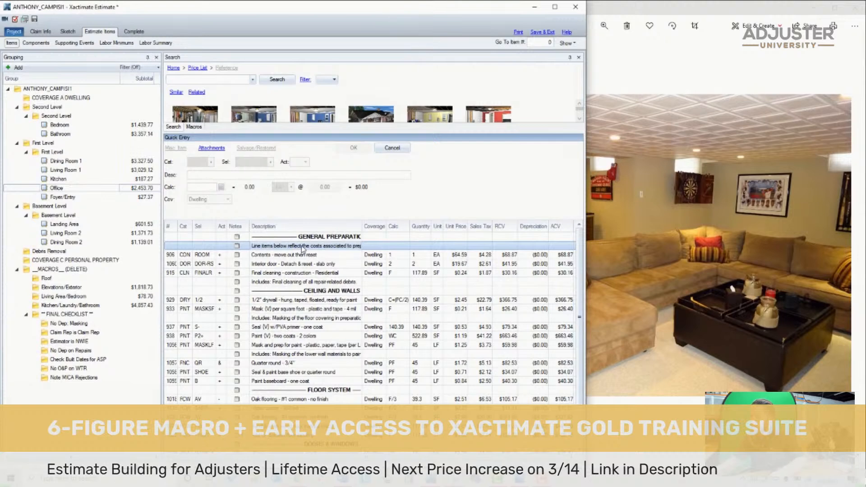
{"action": "left_click", "coordinate": [90, 233]}
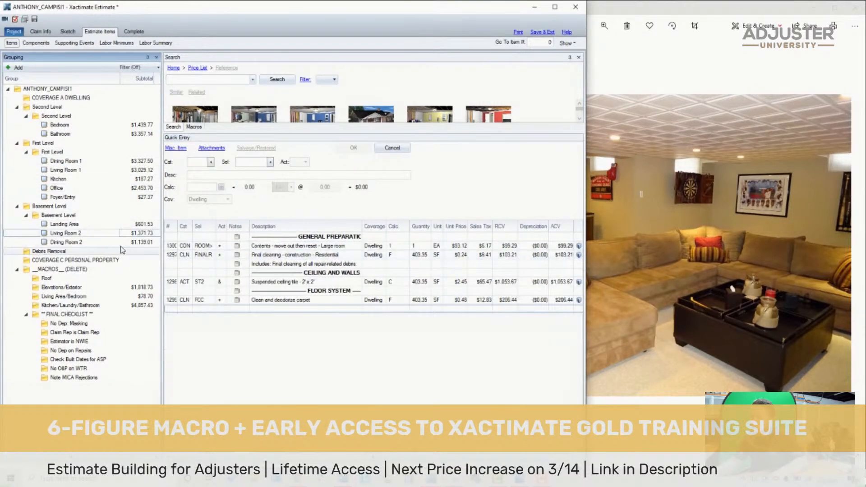
{"action": "left_click", "coordinate": [175, 247]}
{"action": "key", "text": "ctrl+v"}
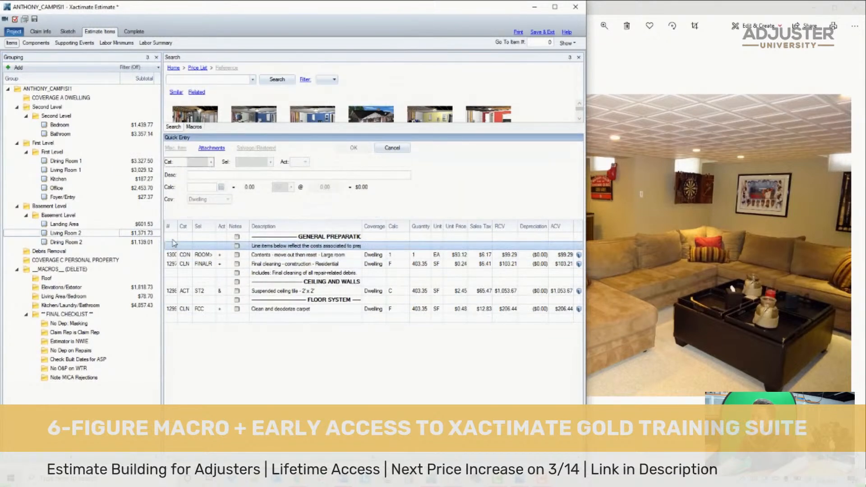
{"action": "left_click", "coordinate": [35, 20]}
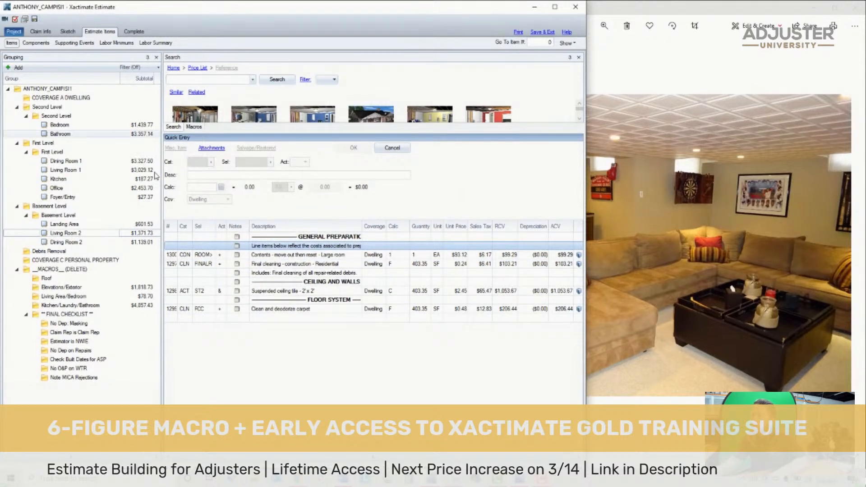
- Delete everything in the Debris Removal group except the pickup truck load haul item
{"action": "left_click", "coordinate": [144, 216]}
{"action": "left_click", "coordinate": [133, 251]}
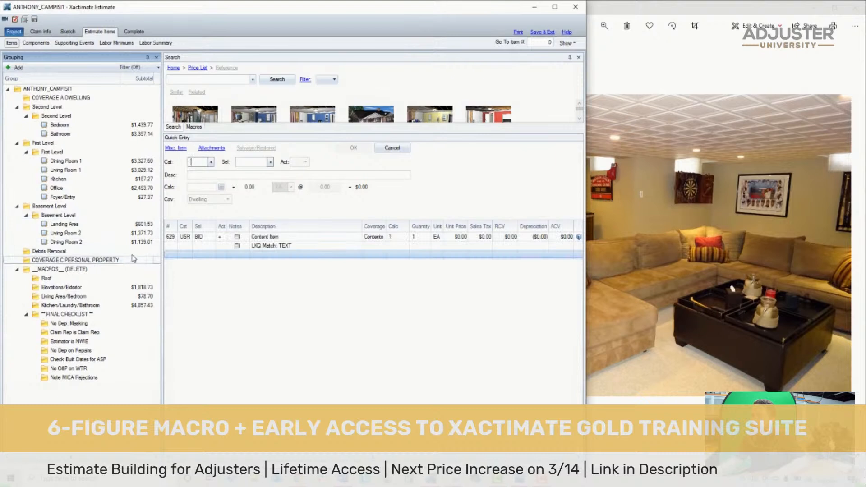
{"action": "key", "text": "ctrl+a"}
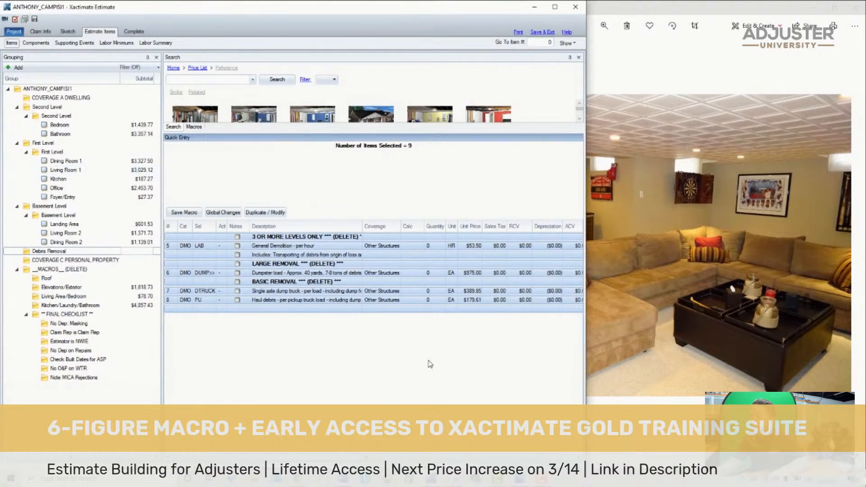
{"action": "left_click", "coordinate": [170, 302], "text": "ctrl"}
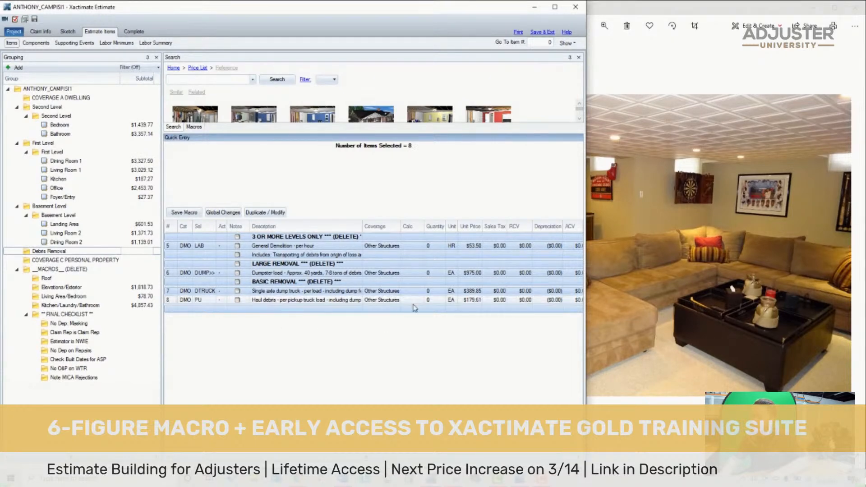
{"action": "key", "text": "Delete"}
- Set the calc of the pickup truck debris haul item to 1
{"action": "left_click", "coordinate": [418, 236]}
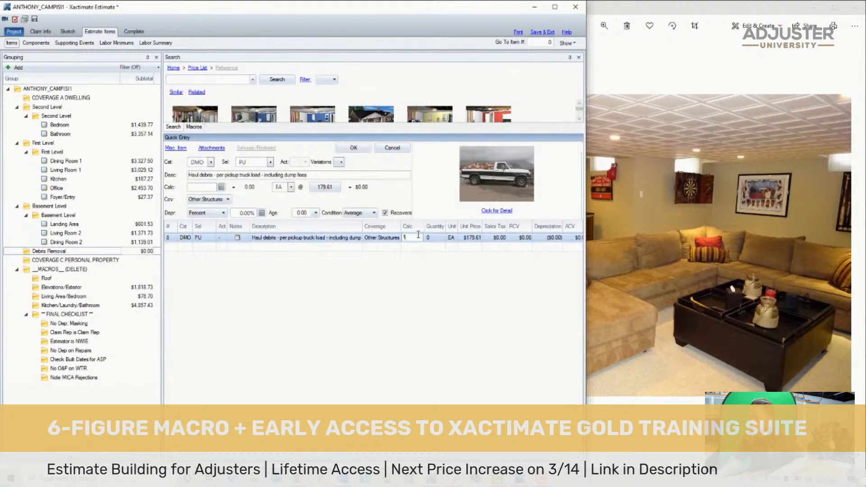
{"action": "type", "text": "1"}
{"action": "key", "text": "Return"}
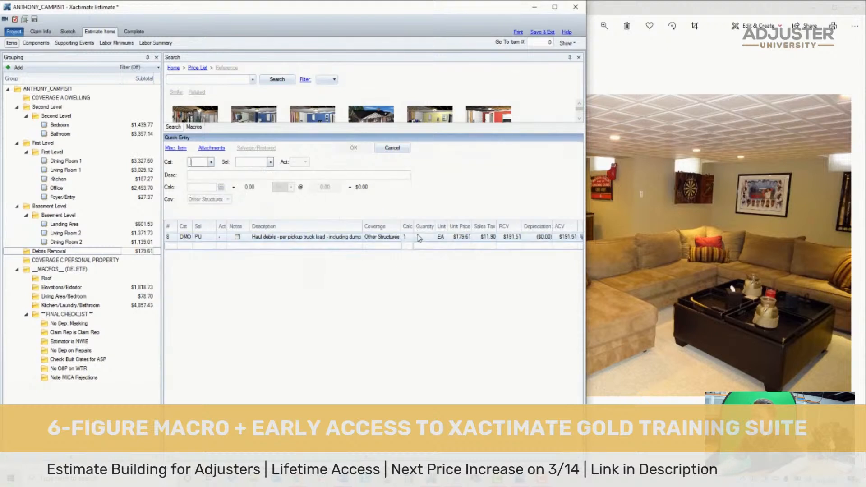
- Go through the FINAL CHECKLIST folders one by one, from No Dep: Masking to Note MICA Rejections, checking each reminder against the estimate
{"action": "left_click", "coordinate": [93, 263]}
{"action": "left_click", "coordinate": [108, 252]}
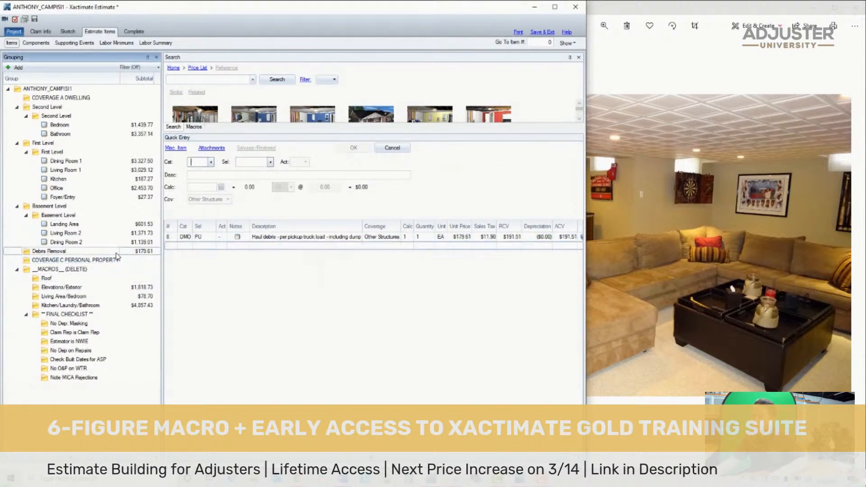
{"action": "left_click", "coordinate": [79, 326]}
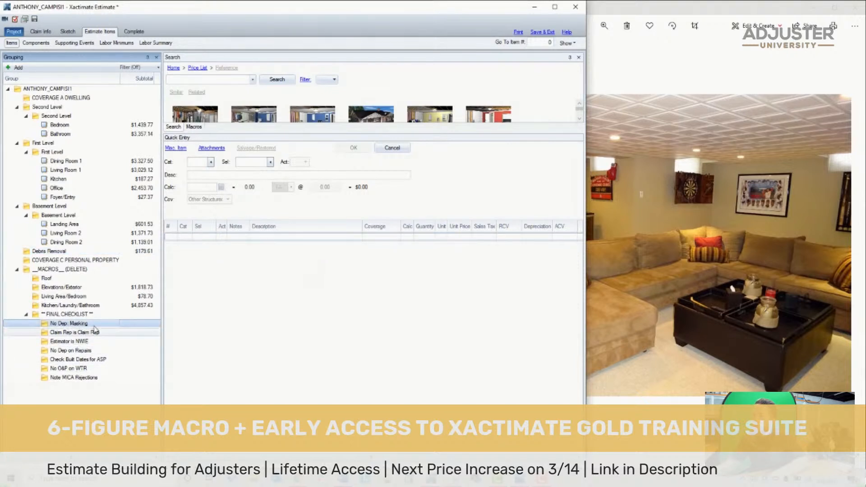
{"action": "left_click", "coordinate": [95, 332]}
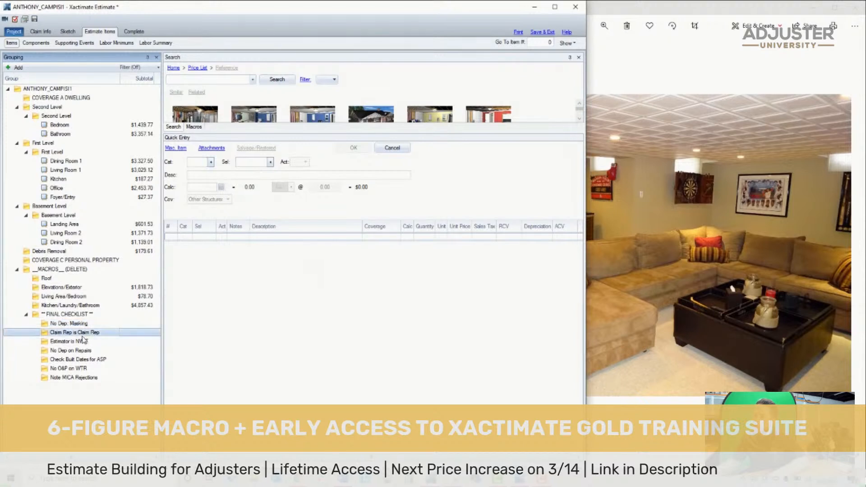
{"action": "left_click", "coordinate": [69, 341]}
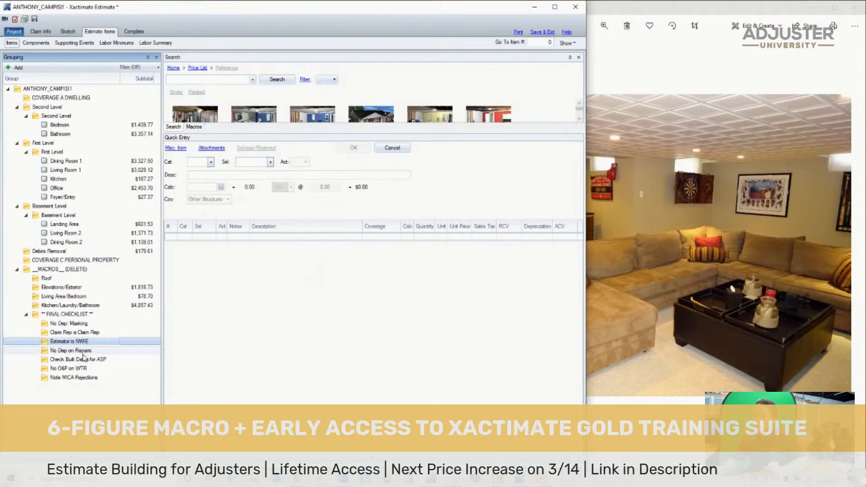
{"action": "left_click", "coordinate": [79, 352]}
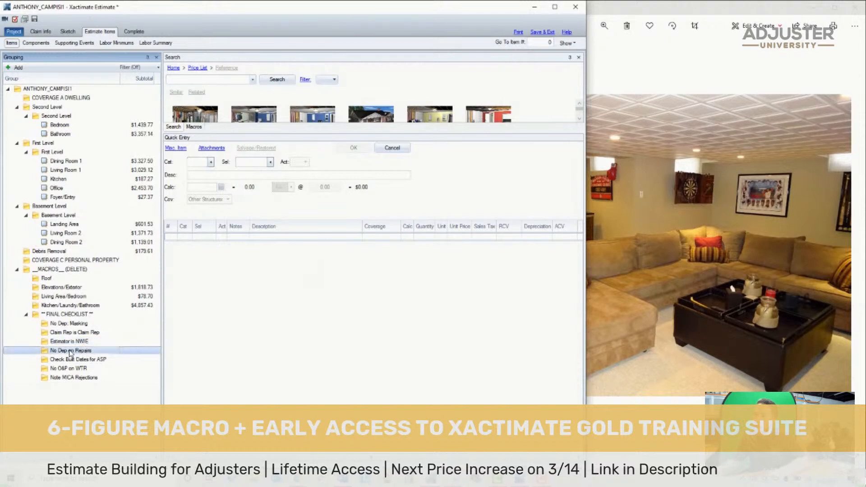
{"action": "left_click", "coordinate": [103, 359]}
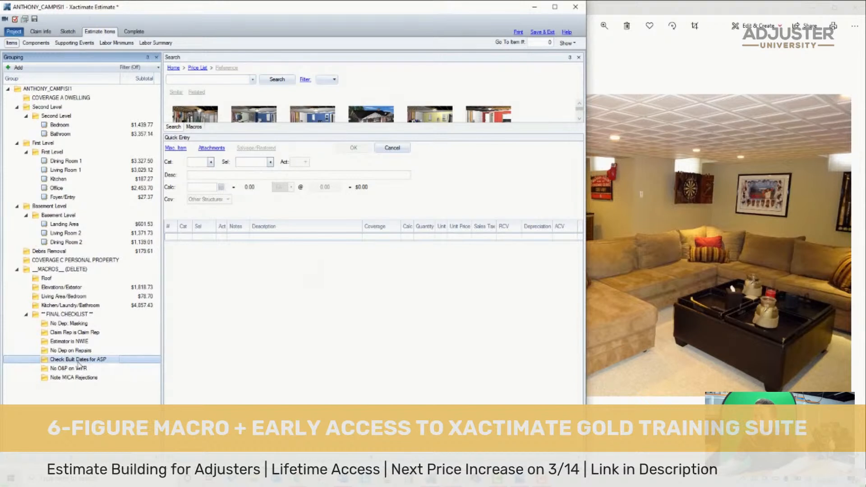
{"action": "left_click", "coordinate": [86, 368]}
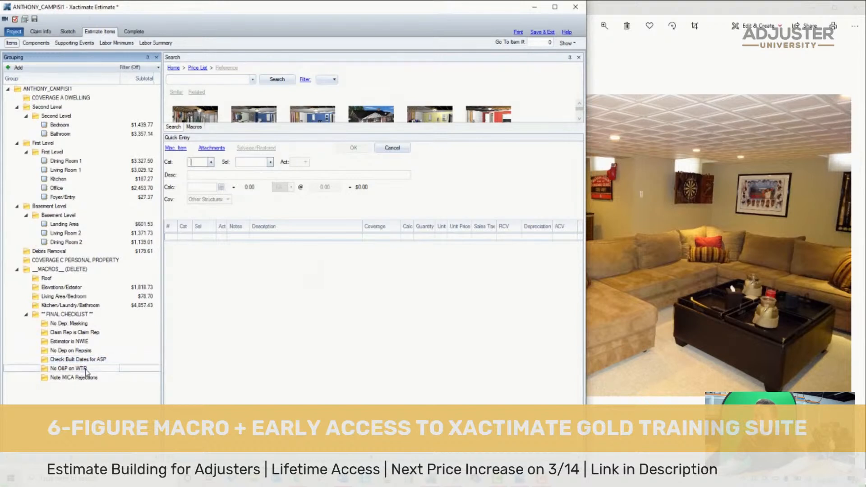
{"action": "left_click", "coordinate": [83, 369]}
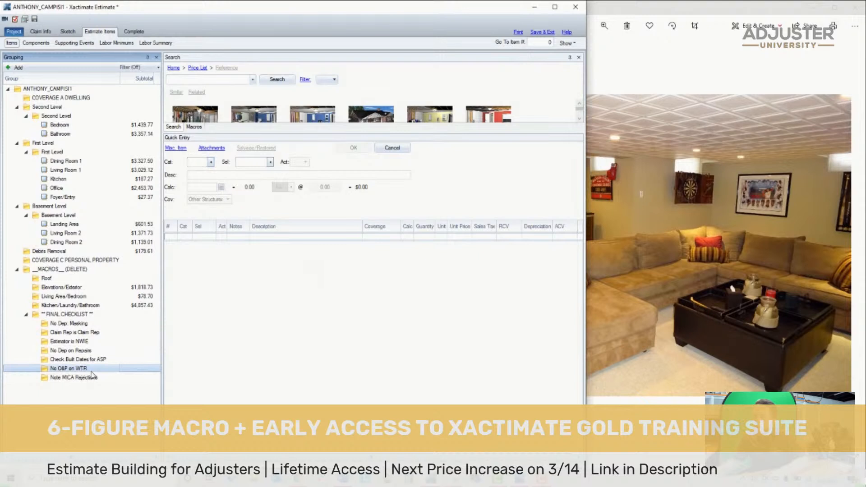
{"action": "left_click", "coordinate": [82, 378]}
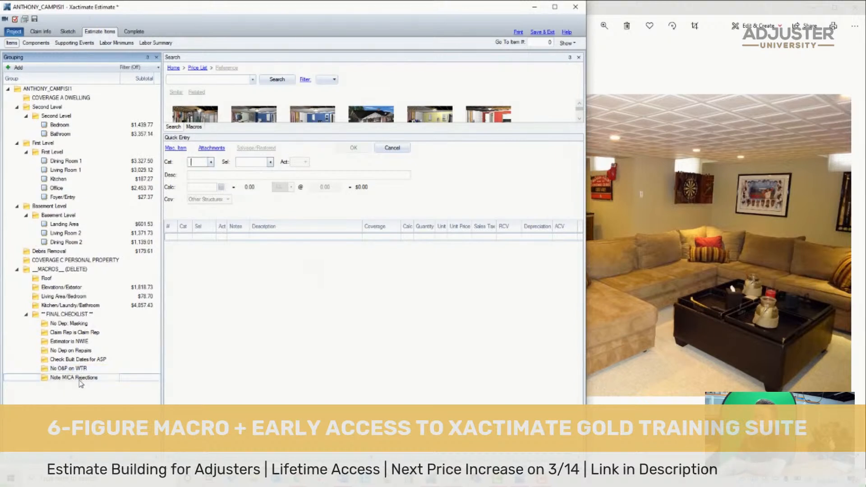
{"action": "left_click", "coordinate": [81, 371]}
{"action": "left_click", "coordinate": [82, 369]}
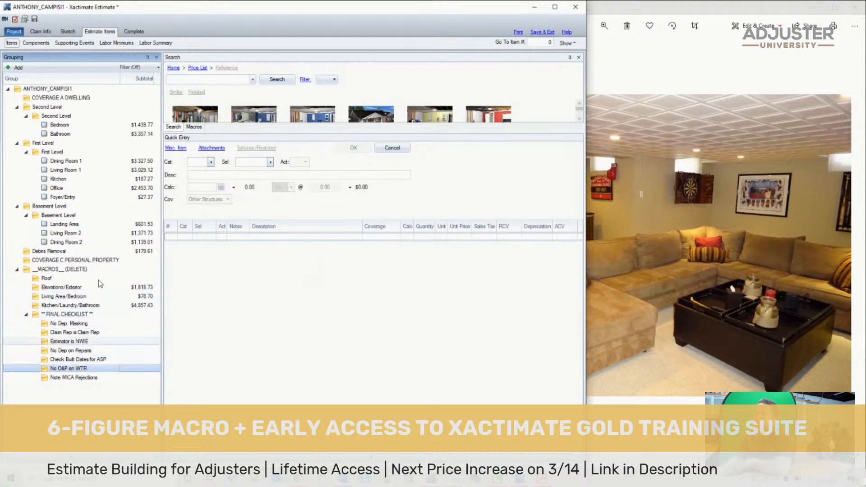
- Open the COVERAGE C PERSONAL PROPERTY group and inspect its placeholder content item and LKQ Match line
{"action": "left_click", "coordinate": [103, 261]}
{"action": "left_click", "coordinate": [256, 294]}
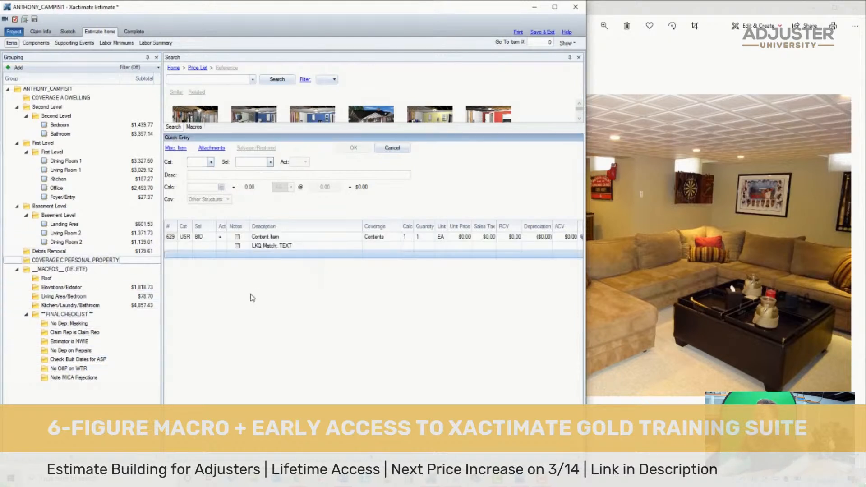
{"action": "key", "text": "ctrl+a"}
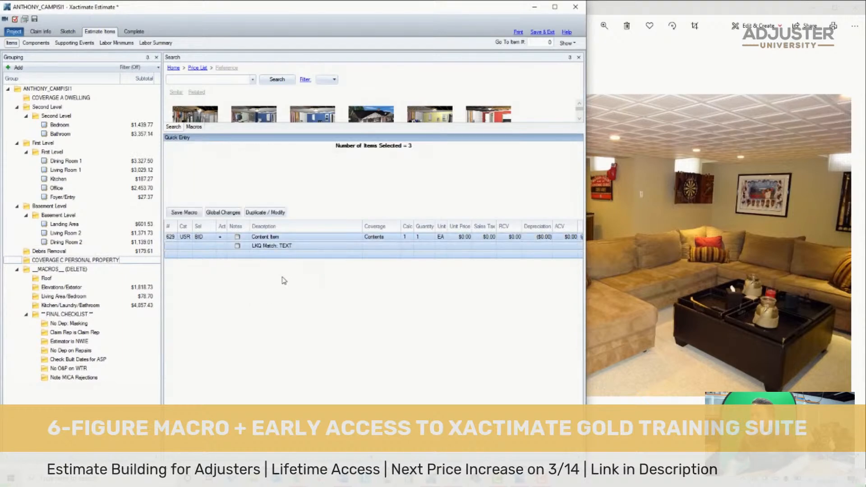
{"action": "left_click", "coordinate": [347, 245]}
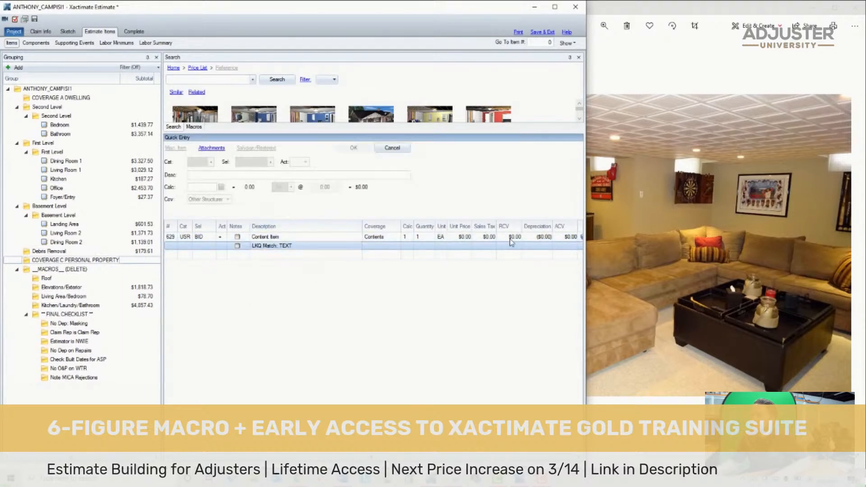
- Switch to Photos, find the picture of the wine cooler's rating label, and enlarge it to read the brand and model
{"action": "left_click", "coordinate": [604, 236]}
{"action": "scroll", "coordinate": [604, 237], "scroll_direction": "down", "scroll_amount": 10}
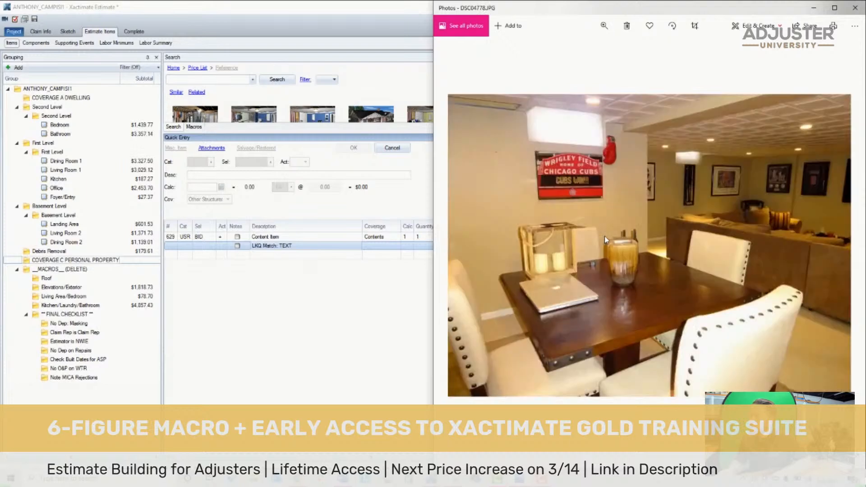
{"action": "scroll", "coordinate": [604, 237], "scroll_direction": "down", "scroll_amount": 3}
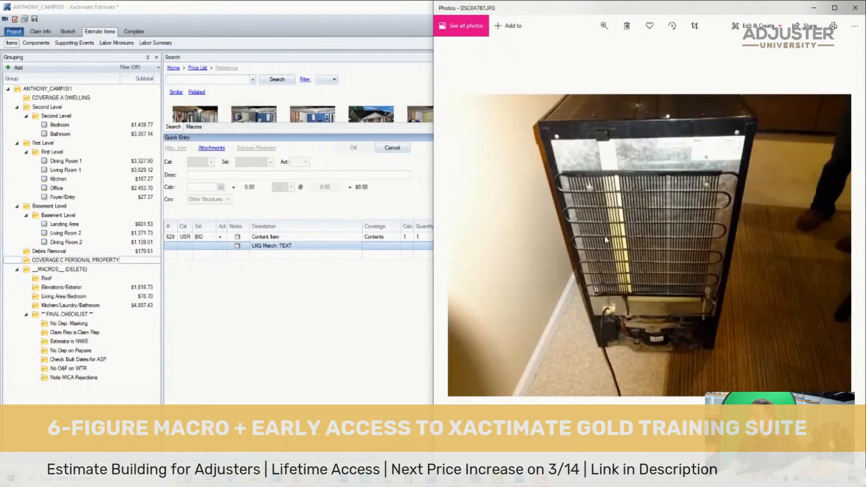
{"action": "scroll", "coordinate": [604, 236], "scroll_direction": "down", "scroll_amount": 2}
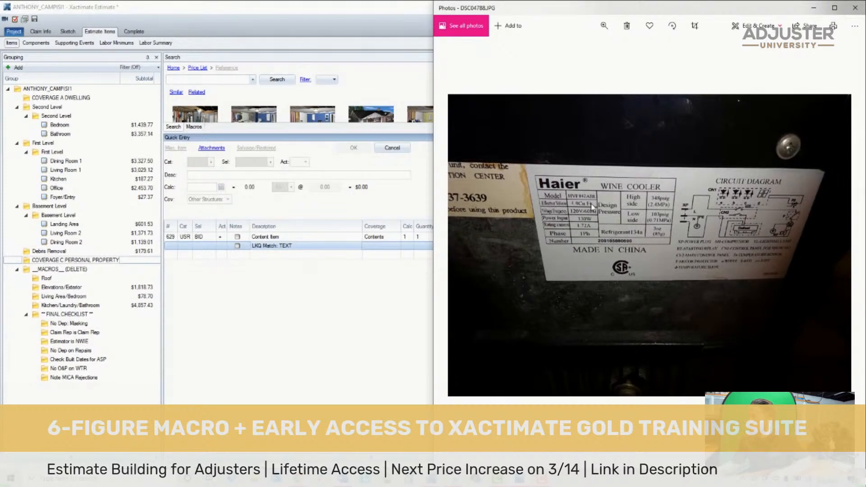
{"action": "scroll", "coordinate": [591, 205], "scroll_direction": "up", "scroll_amount": 3}
{"action": "left_click_drag", "start_coordinate": [707, 198], "coordinate": [760, 182]}
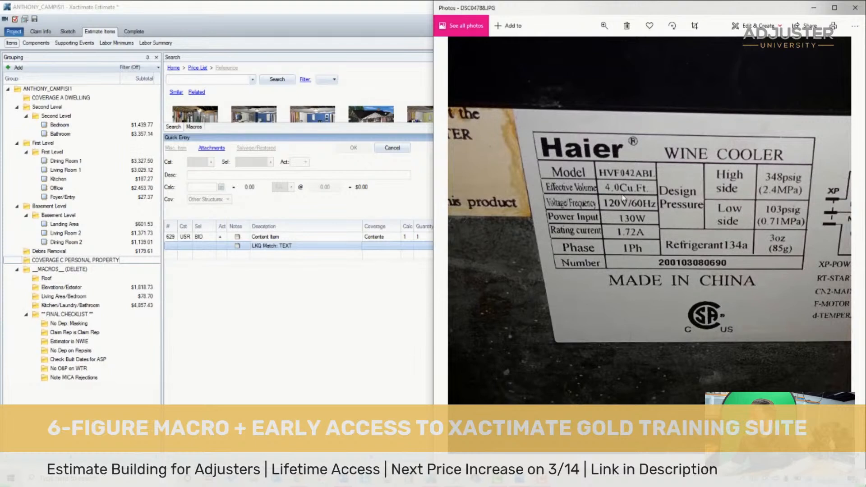
- Return to the estimate and search the price list for "user bid", then dismiss the suggestions
{"action": "left_click", "coordinate": [404, 132]}
{"action": "left_click", "coordinate": [174, 237]}
{"action": "left_click", "coordinate": [173, 254]}
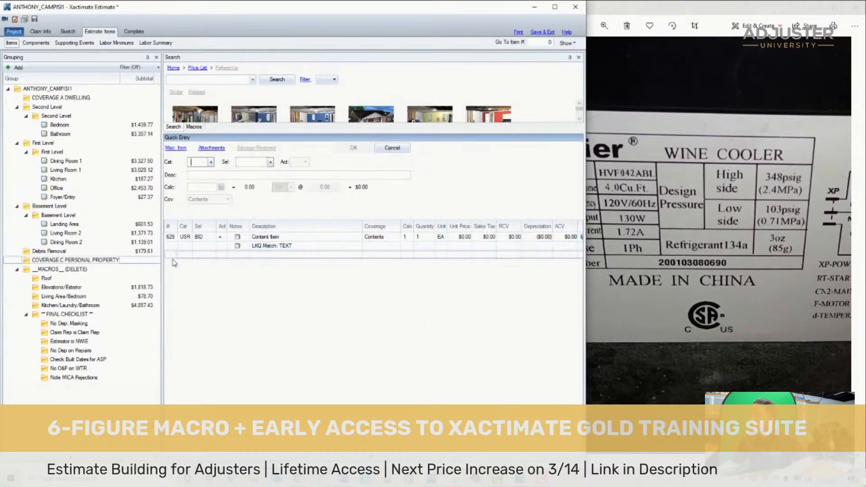
{"action": "left_click", "coordinate": [198, 83]}
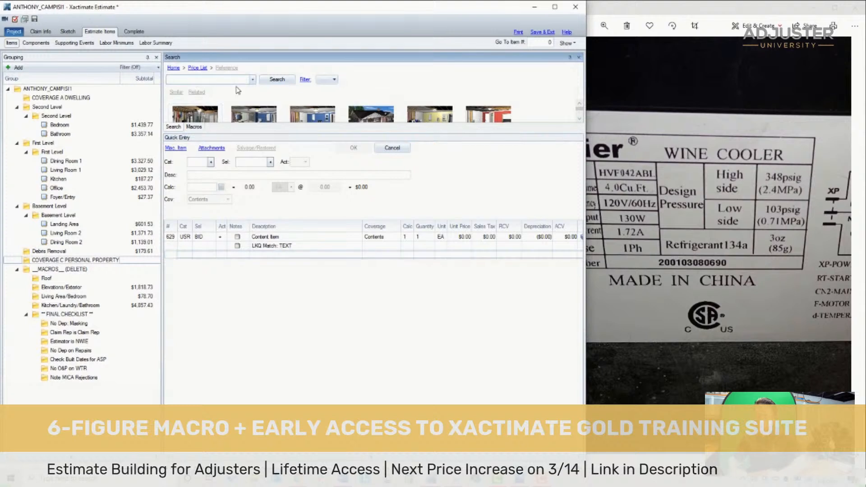
{"action": "type", "text": "user bid"}
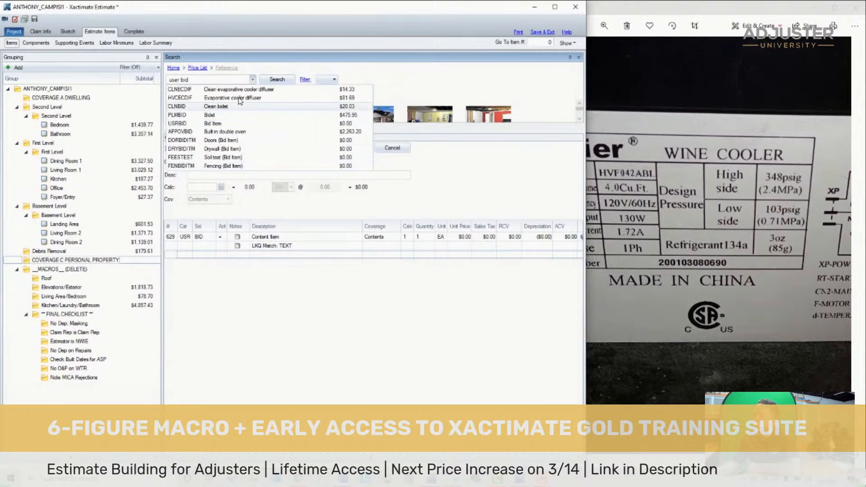
{"action": "key", "text": "Escape"}
- Change the description of the placeholder content item to Haier Wine Cooler, checking the brand spelling against the label photo
{"action": "left_click", "coordinate": [267, 237]}
{"action": "left_click_drag", "start_coordinate": [292, 238], "coordinate": [236, 245]}
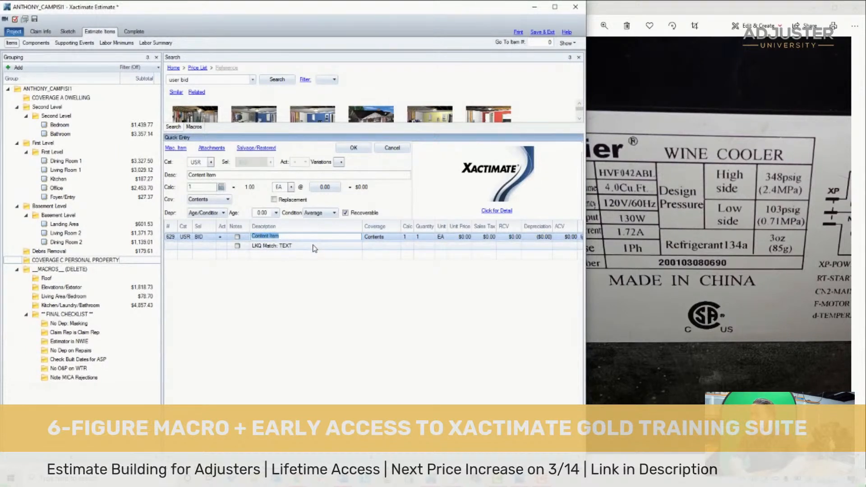
{"action": "type", "text": "haier"}
{"action": "left_click", "coordinate": [651, 185]}
{"action": "left_click_drag", "start_coordinate": [432, 243], "coordinate": [483, 244]}
{"action": "left_click", "coordinate": [369, 265]}
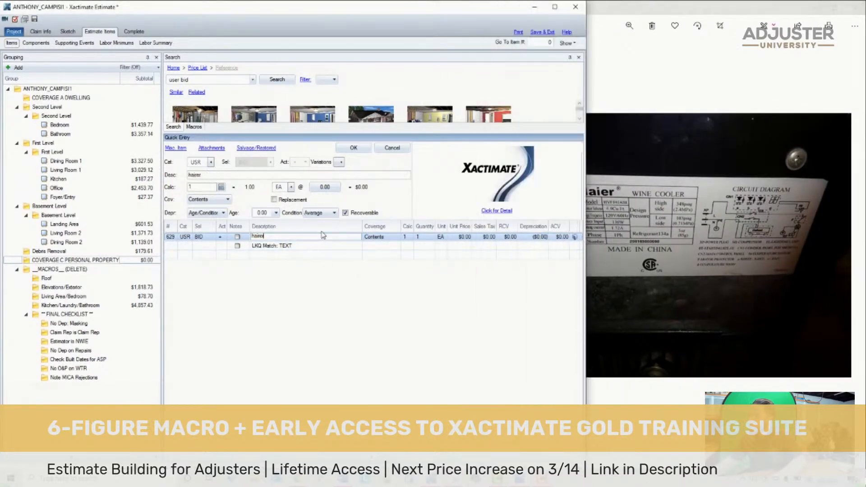
{"action": "key", "text": "ctrl+a"}
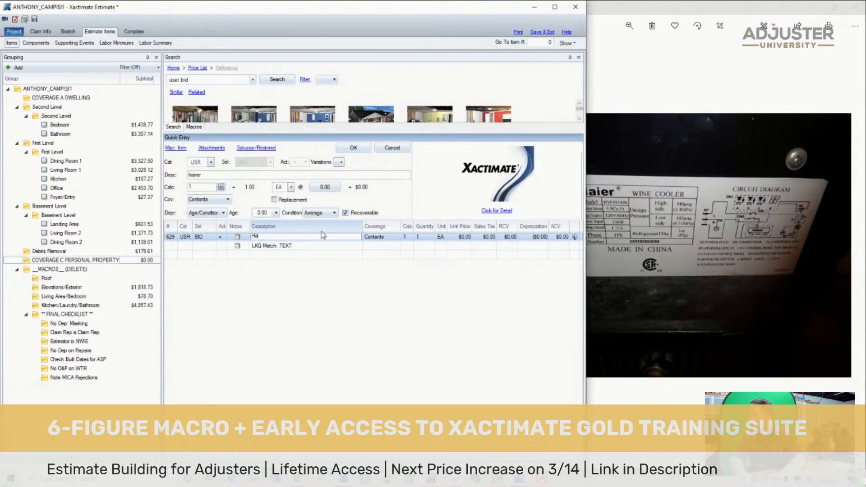
{"action": "type", "text": "er Wine Cooler"}
{"action": "key", "text": "Return"}
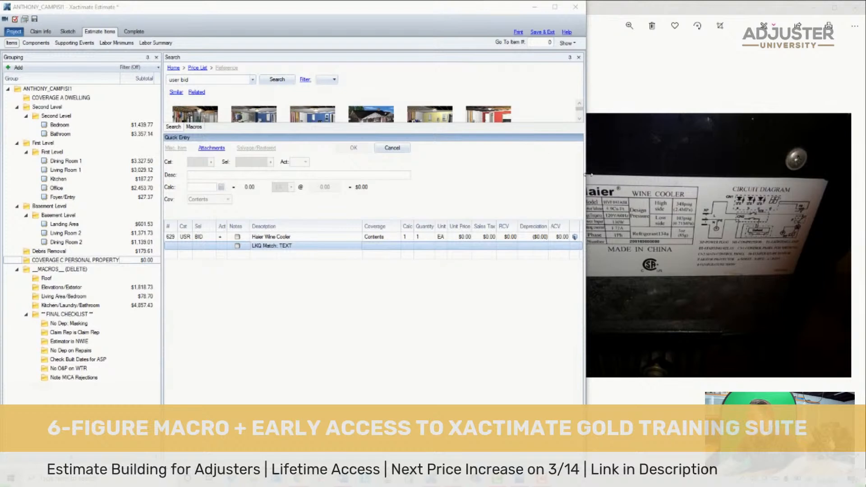
- Enlarge the rating label photo again, and examine the front view photo of the wine cooler close up
{"action": "left_click", "coordinate": [644, 196]}
{"action": "scroll", "coordinate": [625, 210], "scroll_direction": "up", "scroll_amount": 3}
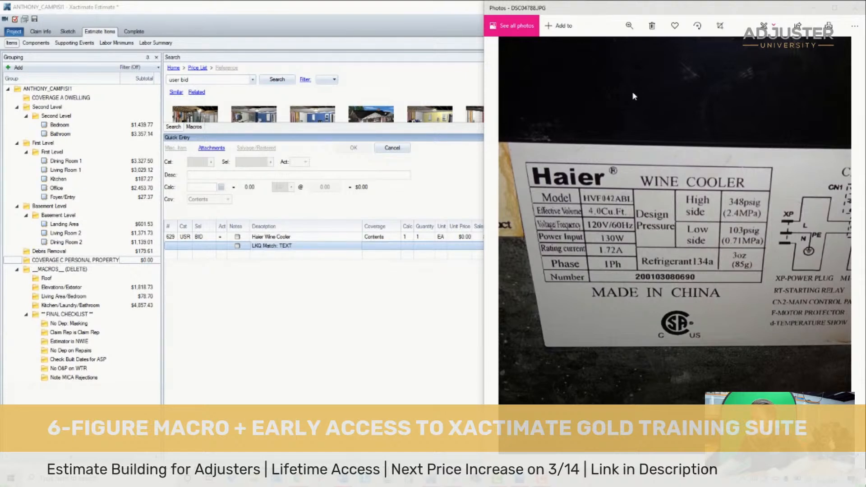
{"action": "key", "text": "Left"}
{"action": "key", "text": "Left"}
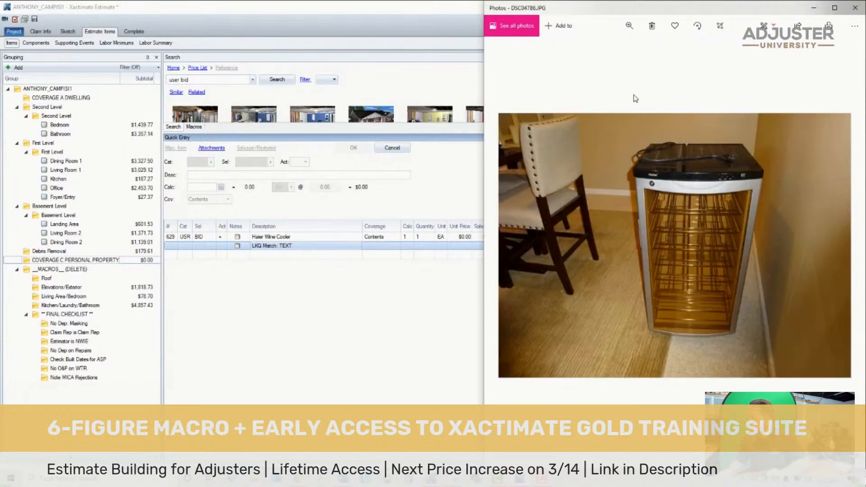
{"action": "scroll", "coordinate": [751, 275], "scroll_direction": "up", "scroll_amount": 3}
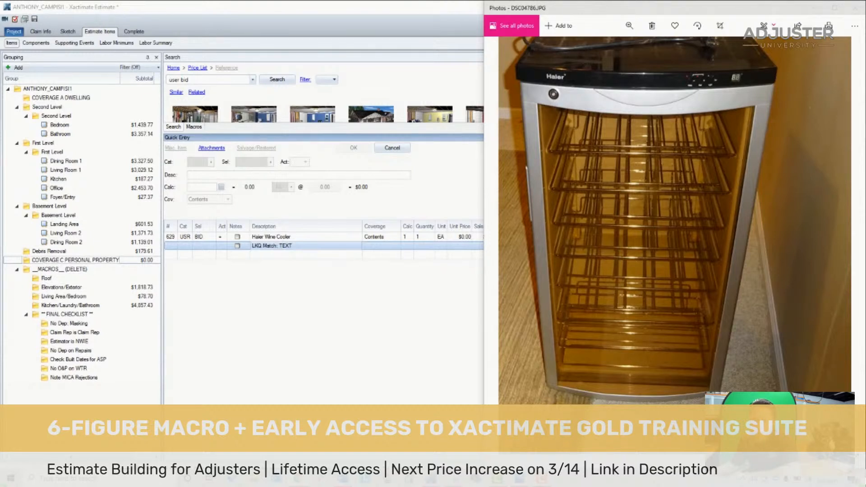
- Switch to Chrome and review the Google results for haier hvf042ABL to look for comparable replacement coolers
{"action": "left_click_drag", "start_coordinate": [190, 485], "coordinate": [487, 2]}
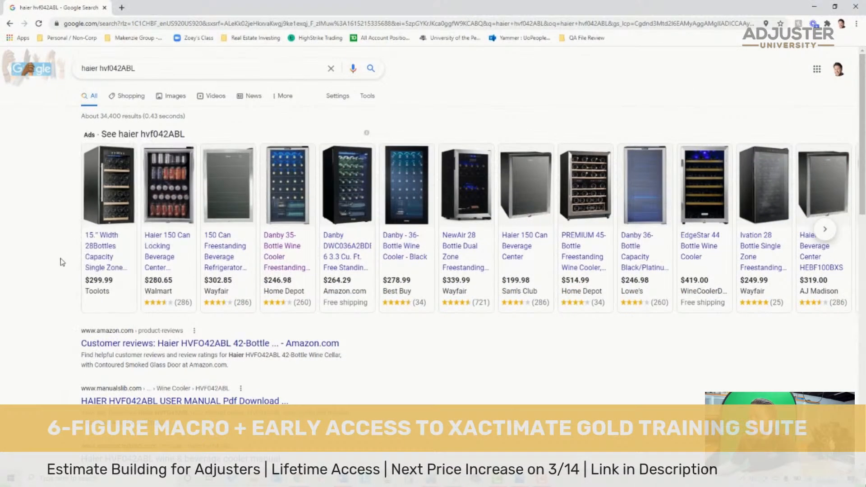
{"action": "left_click_drag", "start_coordinate": [136, 68], "coordinate": [88, 68]}
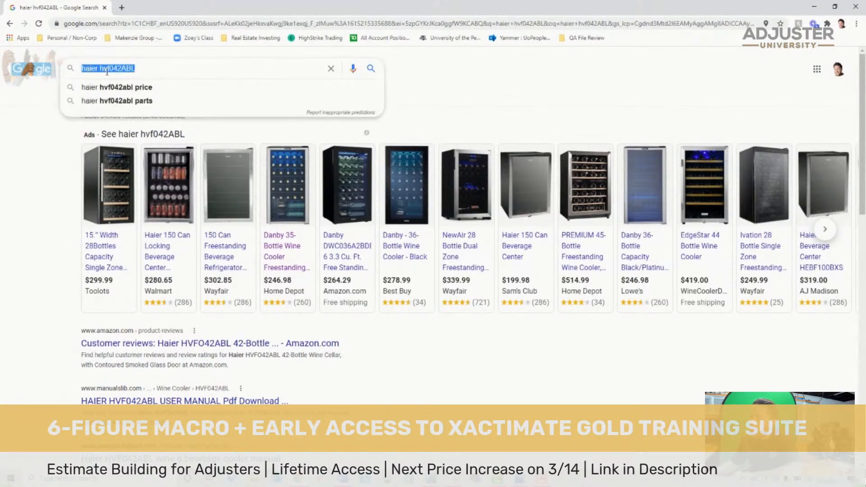
{"action": "left_click", "coordinate": [107, 67]}
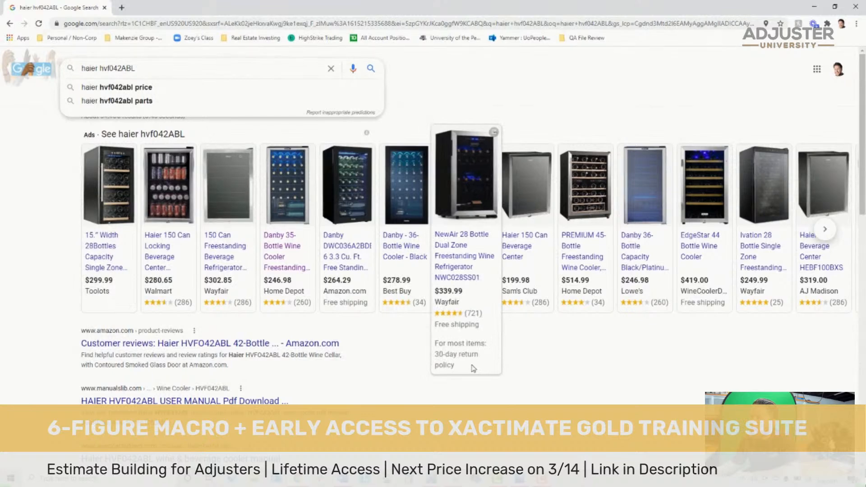
{"action": "left_click_drag", "start_coordinate": [532, 378], "coordinate": [546, 377]}
{"action": "left_click", "coordinate": [546, 378]}
{"action": "scroll", "coordinate": [433, 352], "scroll_direction": "down", "scroll_amount": 2}
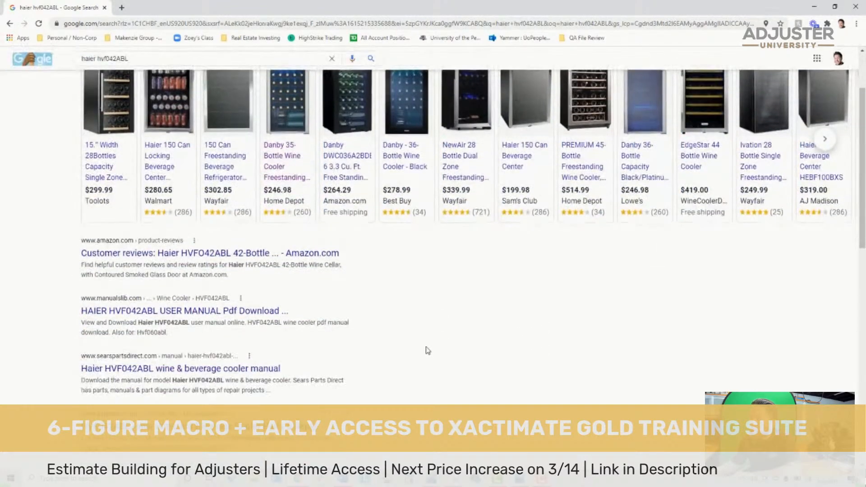
{"action": "scroll", "coordinate": [418, 339], "scroll_direction": "up", "scroll_amount": 2}
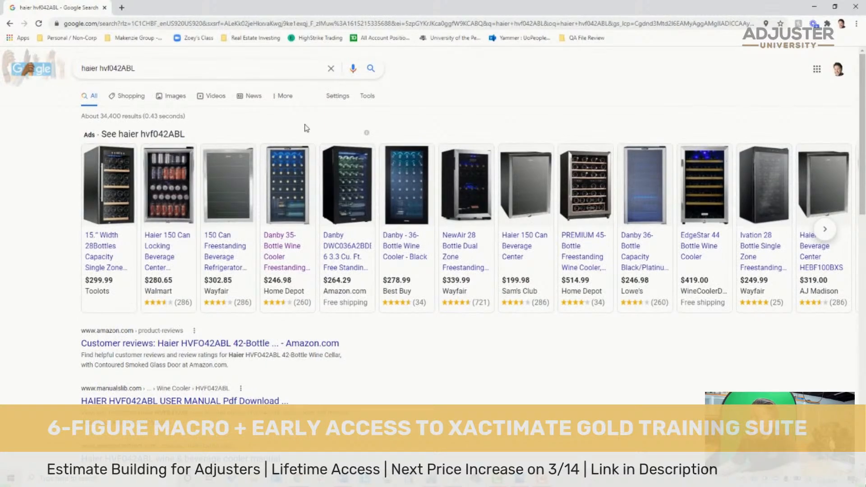
- Check the Wayfair listing for the Haier 150 Can Freestanding Beverage Refrigerator as a possible match, and return to the search results
{"action": "mouse_move", "coordinate": [229, 271]}
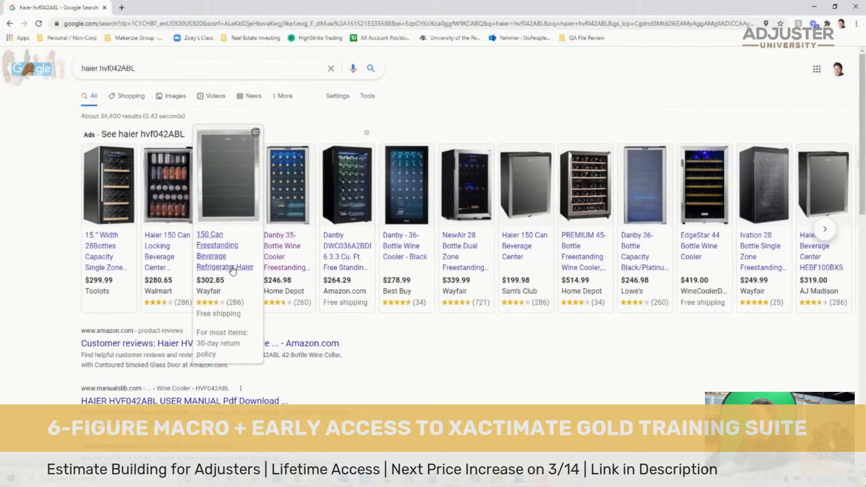
{"action": "left_click", "coordinate": [228, 259]}
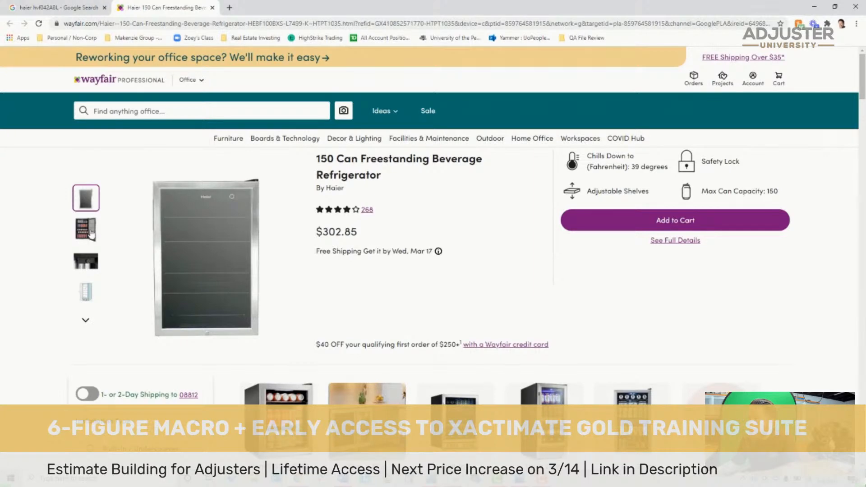
{"action": "left_click", "coordinate": [90, 7]}
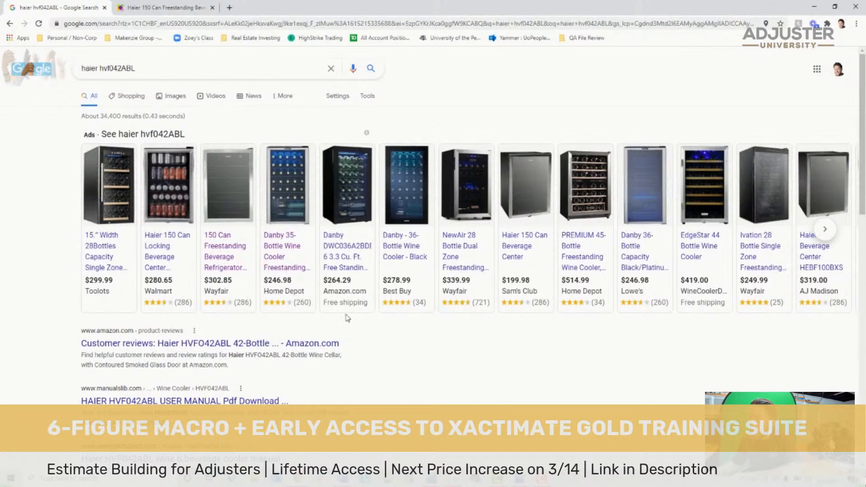
- Open the Home Depot listing for the Danby 35-bottle wine cooler and copy its product title
{"action": "mouse_move", "coordinate": [129, 229]}
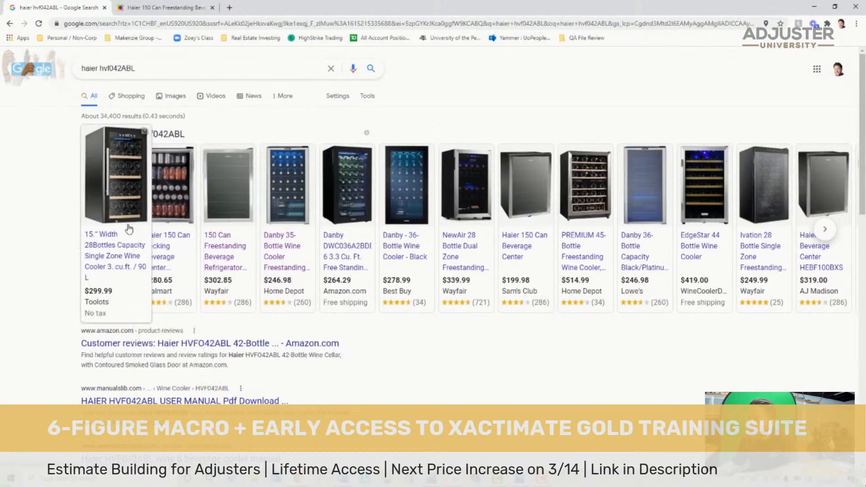
{"action": "left_click", "coordinate": [285, 272]}
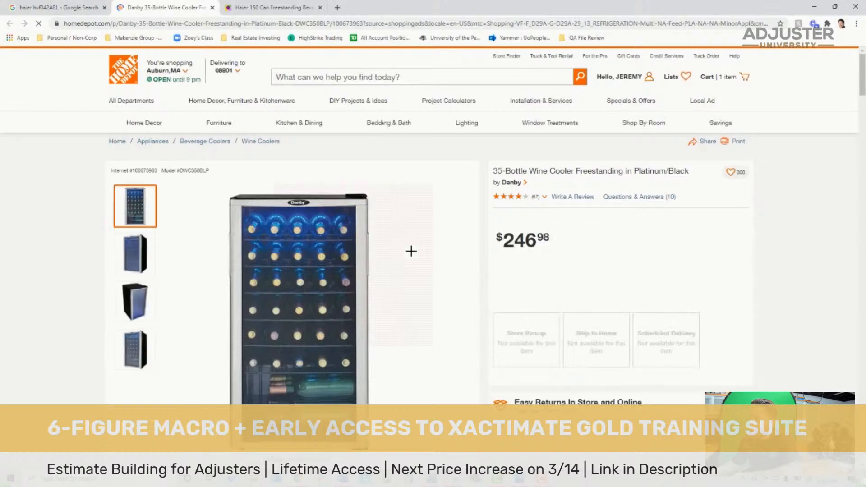
{"action": "scroll", "coordinate": [729, 343], "scroll_direction": "down", "scroll_amount": 3}
{"action": "left_click_drag", "start_coordinate": [501, 180], "coordinate": [673, 181]}
{"action": "key", "text": "ctrl+c"}
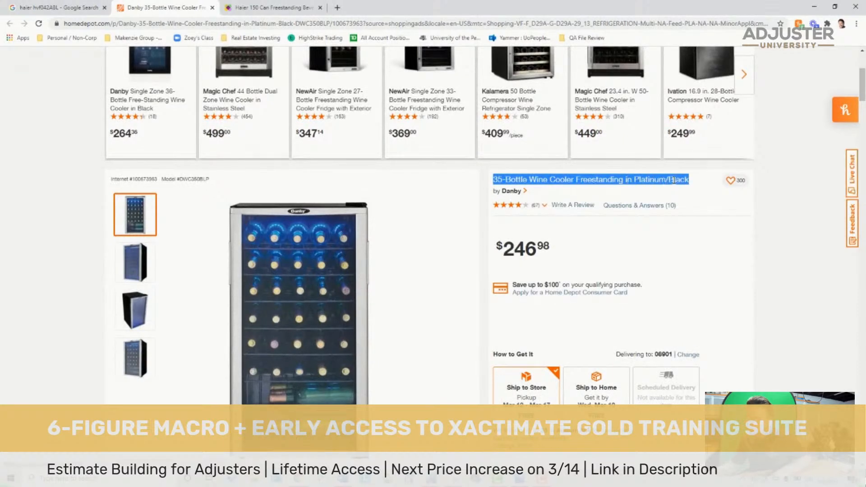
- Switch to Xactimate and replace the LKQ Match placeholder in the wine cooler's note with 35-Bottle Wine Cooler Freestanding in Platinum/Black
{"action": "left_click_drag", "start_coordinate": [708, 5], "coordinate": [383, 485]}
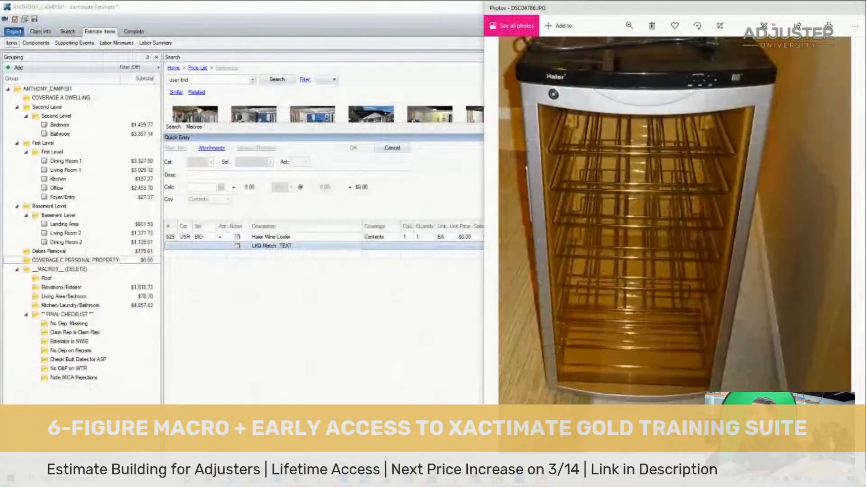
{"action": "left_click", "coordinate": [284, 246]}
{"action": "right_click", "coordinate": [284, 246]}
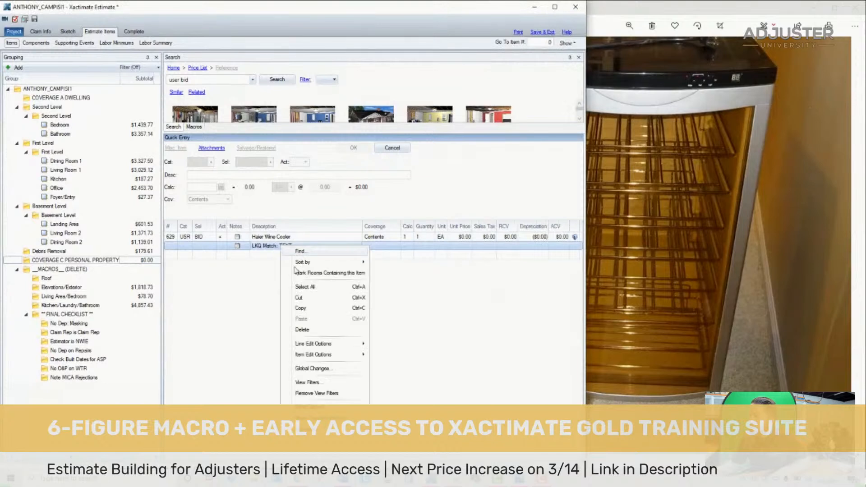
{"action": "mouse_move", "coordinate": [325, 356]}
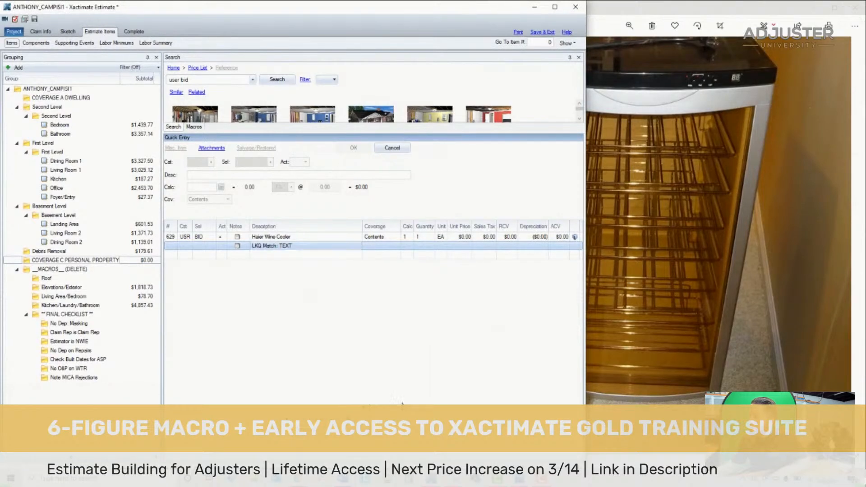
{"action": "left_click", "coordinate": [401, 396]}
{"action": "double_click", "coordinate": [206, 239]}
{"action": "key", "text": "ctrl+v"}
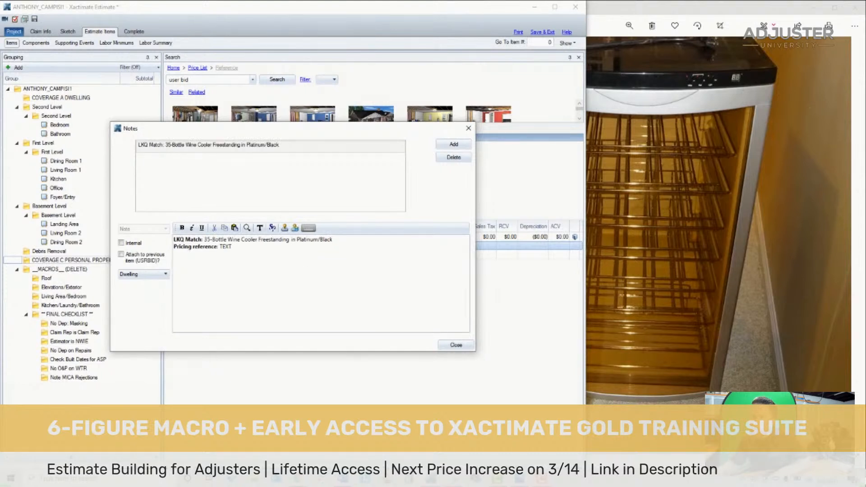
- Replace the note's pricing reference placeholder with the web address of the Home Depot listing
{"action": "left_click", "coordinate": [178, 107]}
{"action": "left_click", "coordinate": [289, 289]}
{"action": "key", "text": "ctrl+shift+Left"}
{"action": "key", "text": "ctrl+v"}
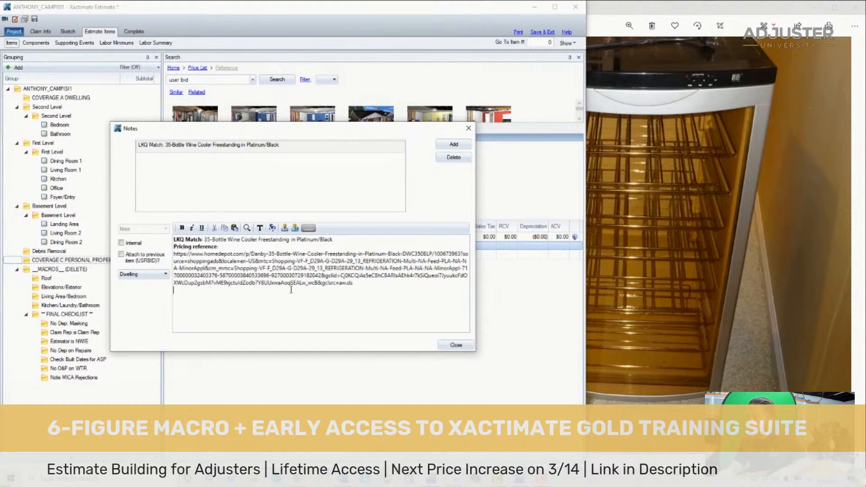
- Remove the tracking parameters after 100673963 from the pricing reference link and close the note
{"action": "key", "text": "shift+Home"}
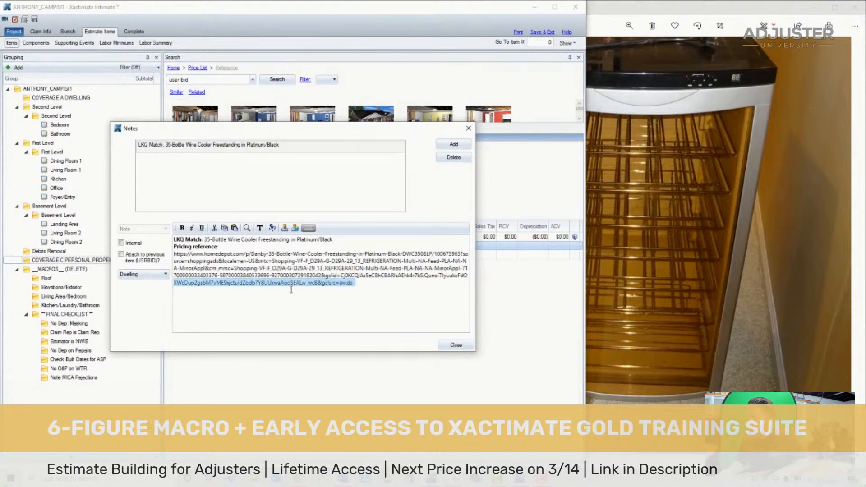
{"action": "key", "text": "shift+Up"}
{"action": "key", "text": "shift+Up"}
{"action": "key", "text": "shift+Up"}
{"action": "key", "text": "ctrl+shift+Left"}
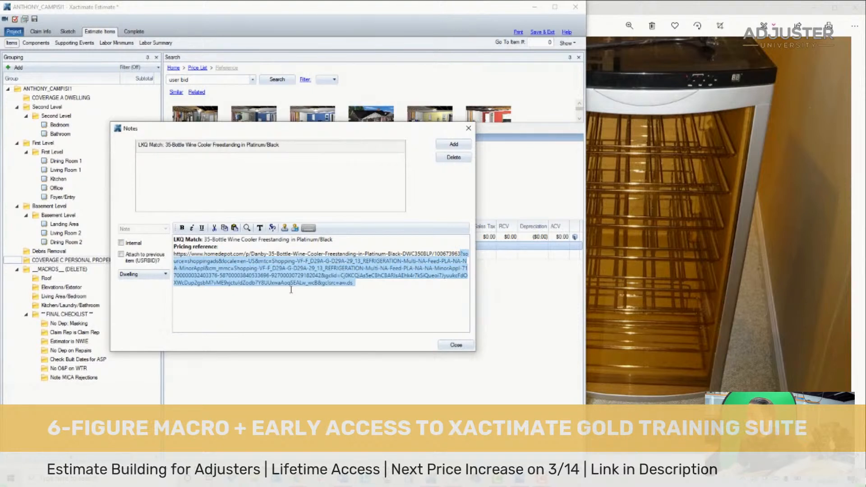
{"action": "key", "text": "Left"}
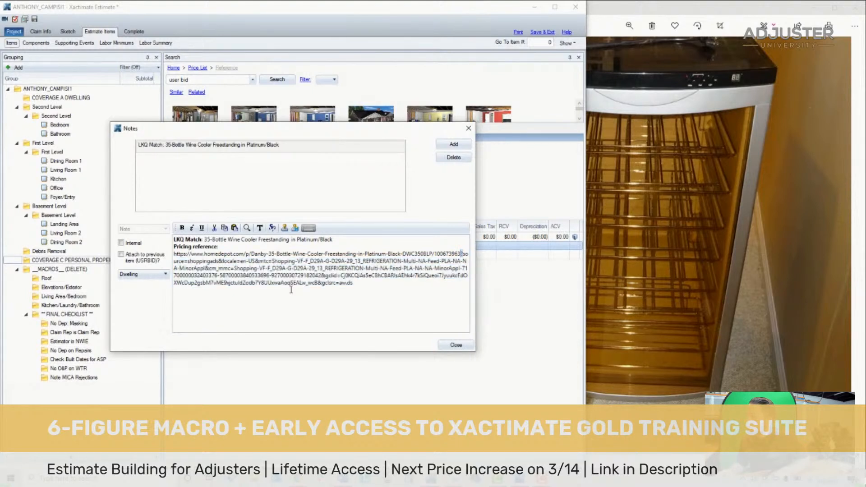
{"action": "key", "text": "shift+Down"}
{"action": "key", "text": "shift+Down"}
{"action": "key", "text": "shift+Down"}
{"action": "key", "text": "shift+Down"}
{"action": "key", "text": "Delete"}
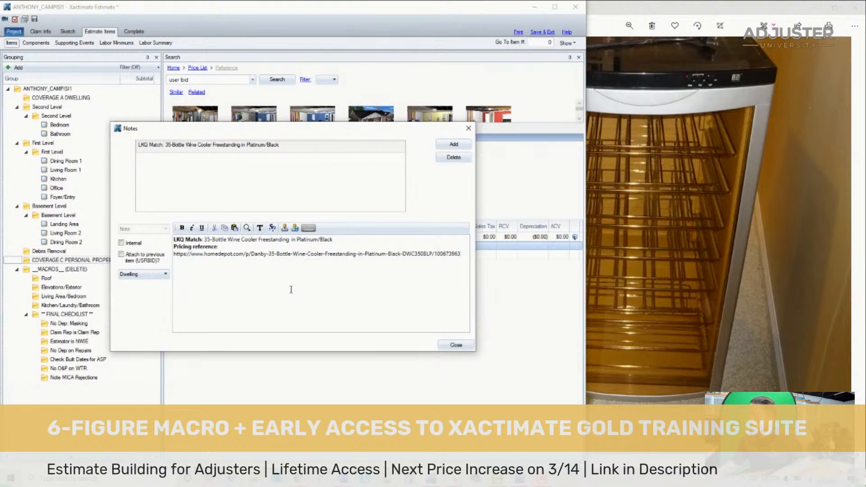
{"action": "left_click", "coordinate": [454, 146]}
{"action": "left_click", "coordinate": [455, 345]}
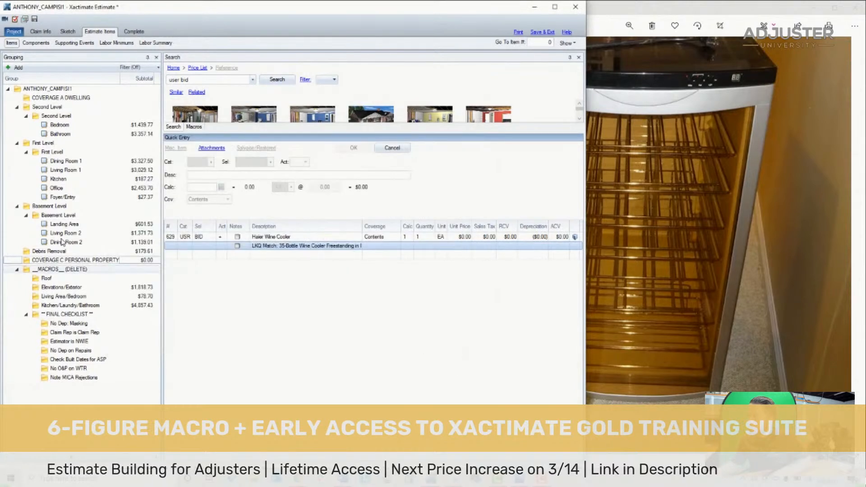
- Set the replace price of the Haier Wine Cooler item to $246.68
{"action": "left_click", "coordinate": [169, 238]}
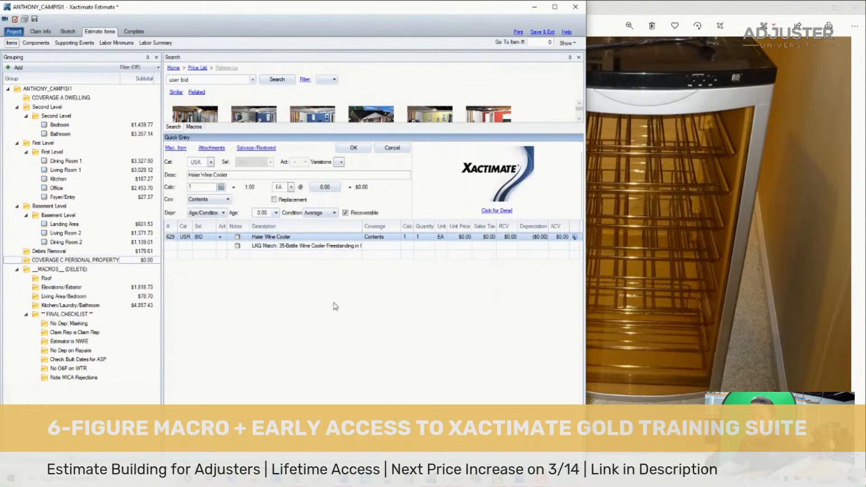
{"action": "left_click", "coordinate": [332, 187]}
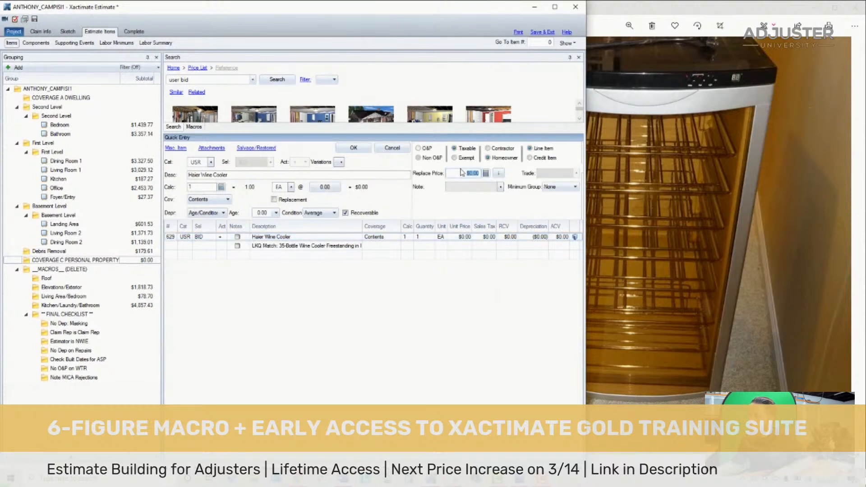
{"action": "type", "text": "246.68"}
{"action": "left_click", "coordinate": [368, 148]}
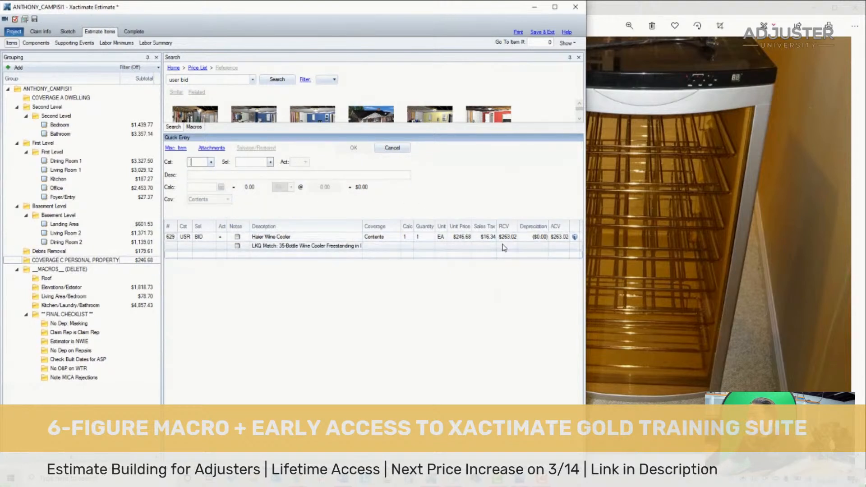
- Change the wine cooler's depreciation type to Percent and set it to 30%
{"action": "left_click", "coordinate": [170, 236]}
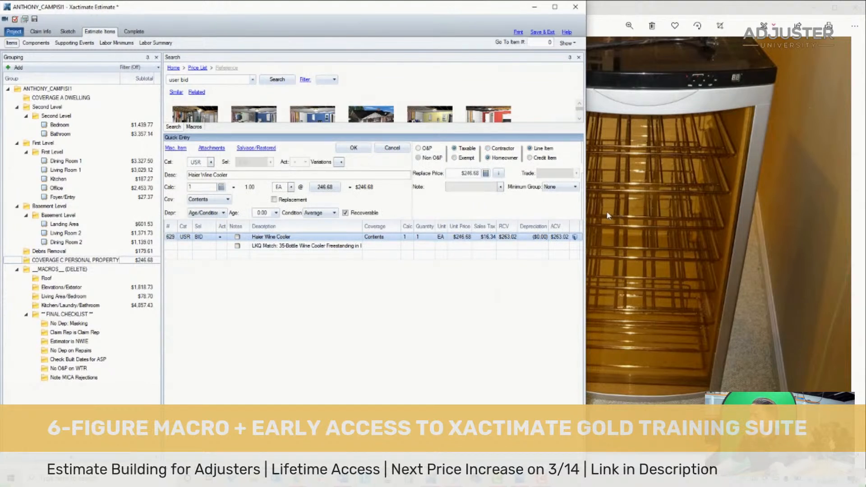
{"action": "left_click", "coordinate": [208, 213]}
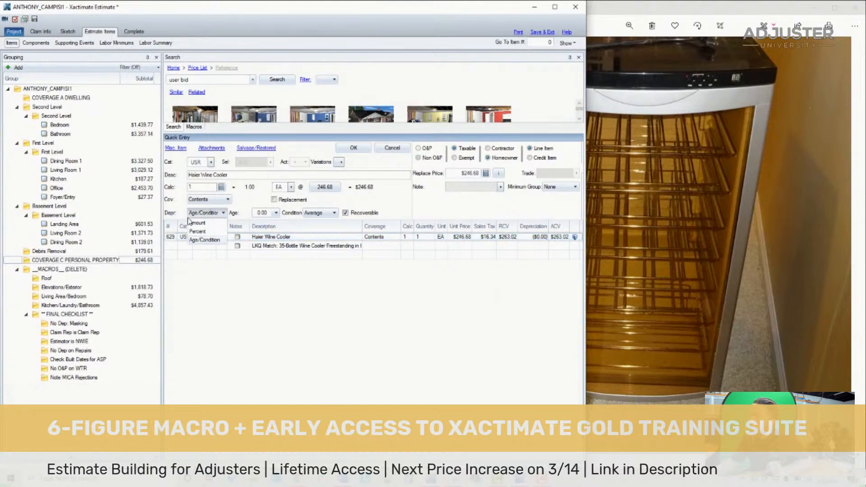
{"action": "left_click", "coordinate": [198, 231]}
{"action": "left_click", "coordinate": [238, 214]}
{"action": "type", "text": "30"}
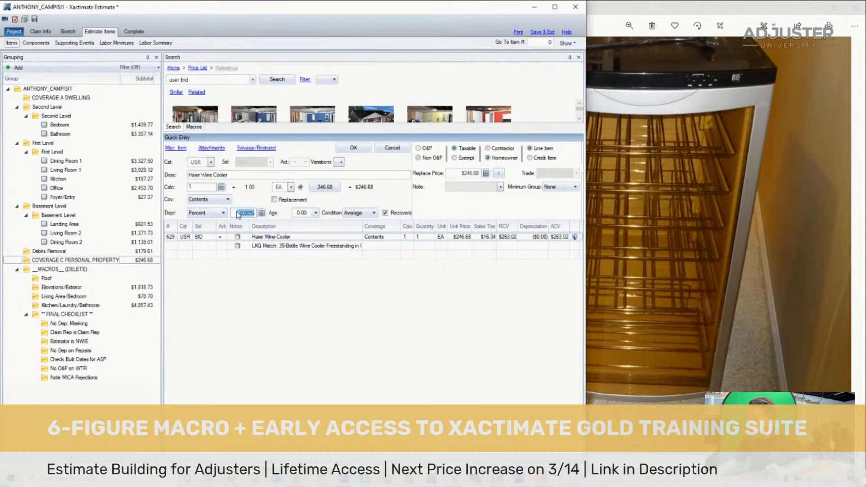
{"action": "left_click", "coordinate": [354, 148]}
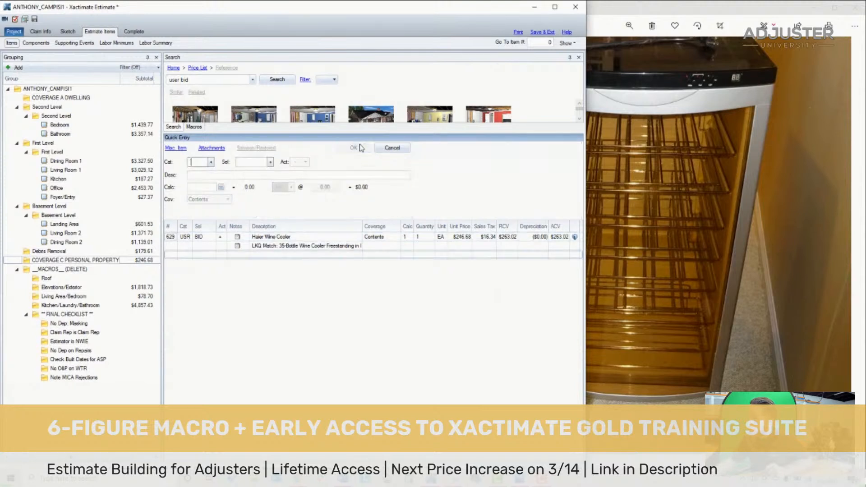
- Open the price breakdown of the wine cooler item and set its homeowner adjustment to $0.00
{"action": "left_click", "coordinate": [530, 236]}
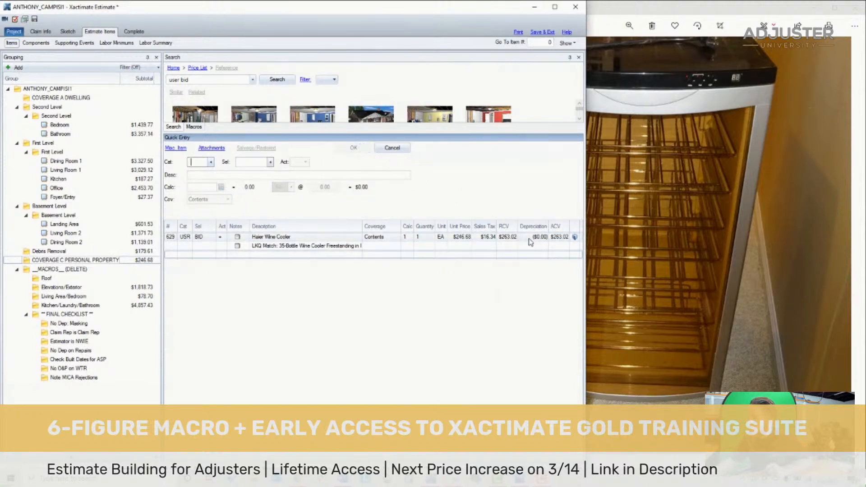
{"action": "left_click", "coordinate": [172, 241]}
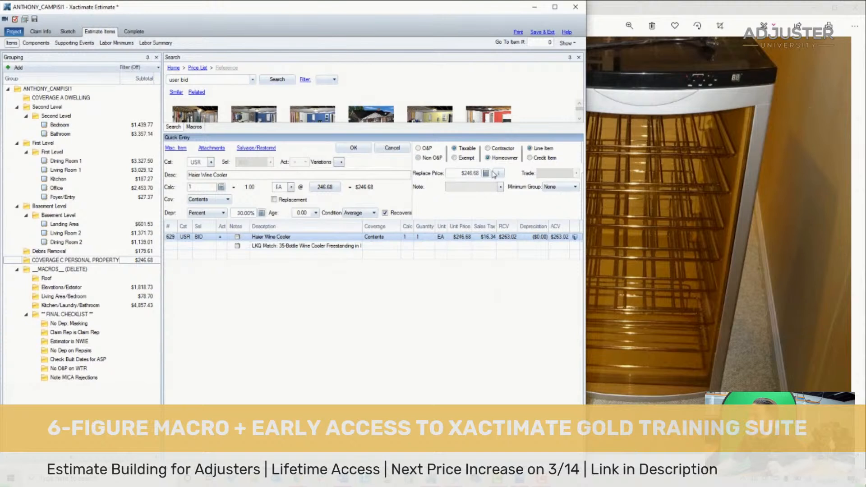
{"action": "left_click", "coordinate": [450, 174]}
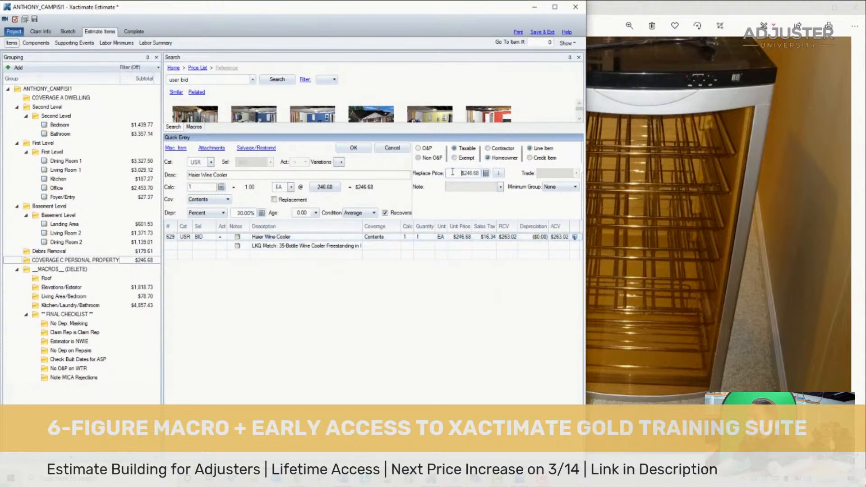
{"action": "left_click", "coordinate": [499, 174]}
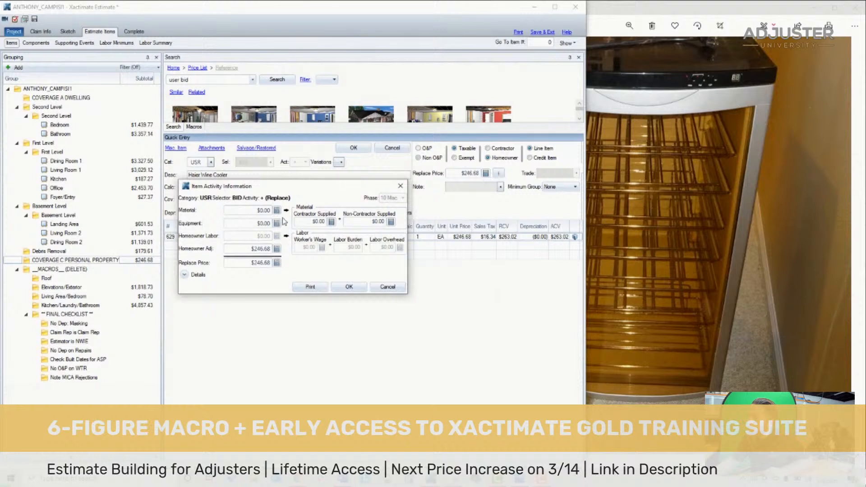
{"action": "left_click_drag", "start_coordinate": [241, 251], "coordinate": [281, 252]}
{"action": "type", "text": "0"}
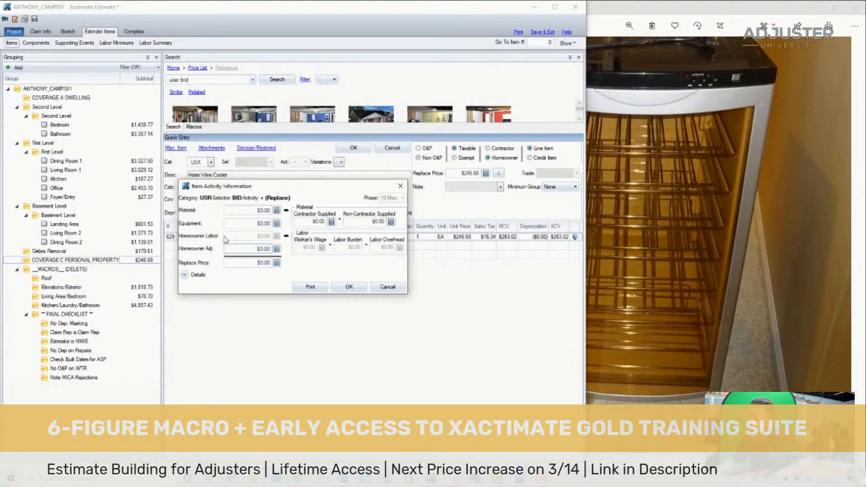
- Enter $246.98 as the wine cooler's material price, apply the breakdown and check the updated line item
{"action": "left_click", "coordinate": [245, 210]}
{"action": "type", "text": "246.68"}
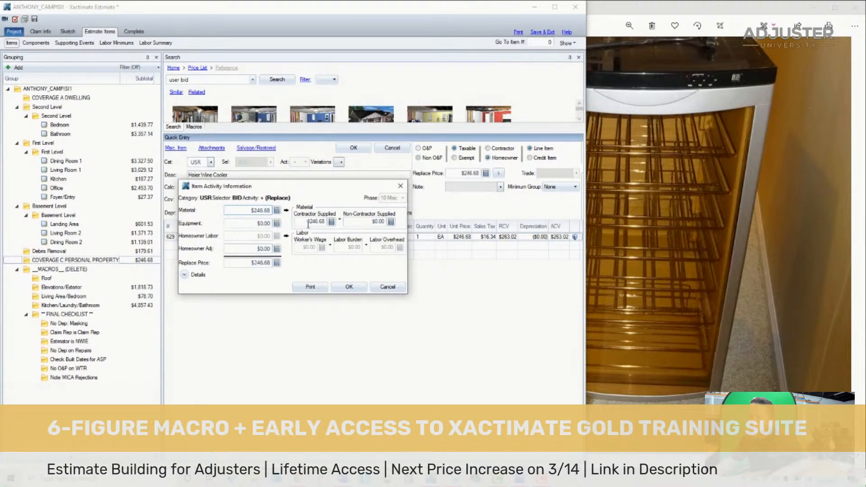
{"action": "left_click_drag", "start_coordinate": [263, 210], "coordinate": [276, 212]}
{"action": "key", "text": "BackSpace"}
{"action": "type", "text": "8"}
{"action": "key", "text": "Return"}
{"action": "left_click", "coordinate": [346, 288]}
{"action": "left_click", "coordinate": [573, 246]}
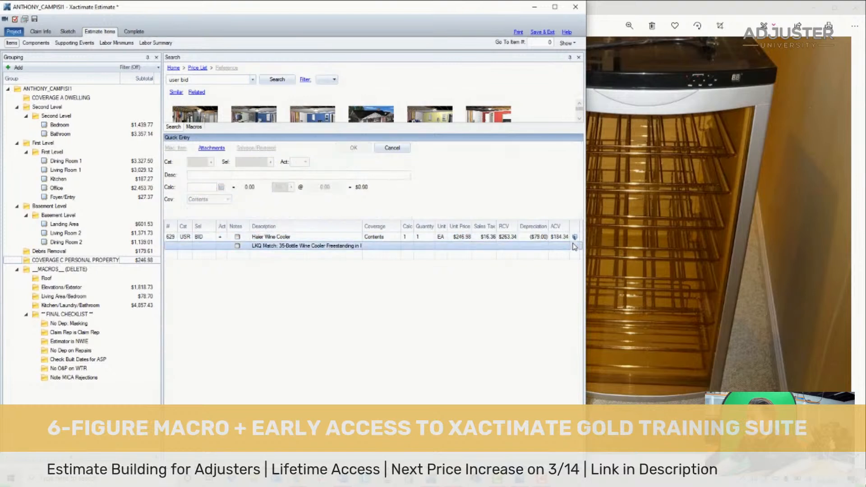
{"action": "left_click", "coordinate": [577, 238]}
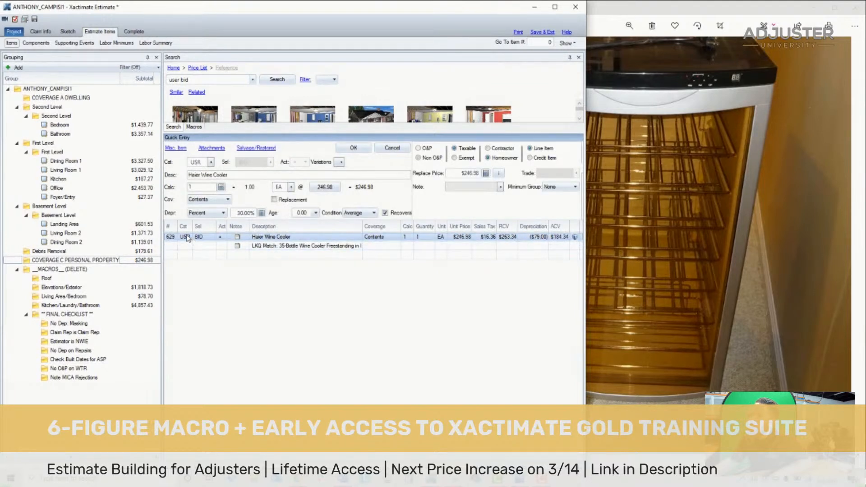
{"action": "left_click", "coordinate": [288, 247]}
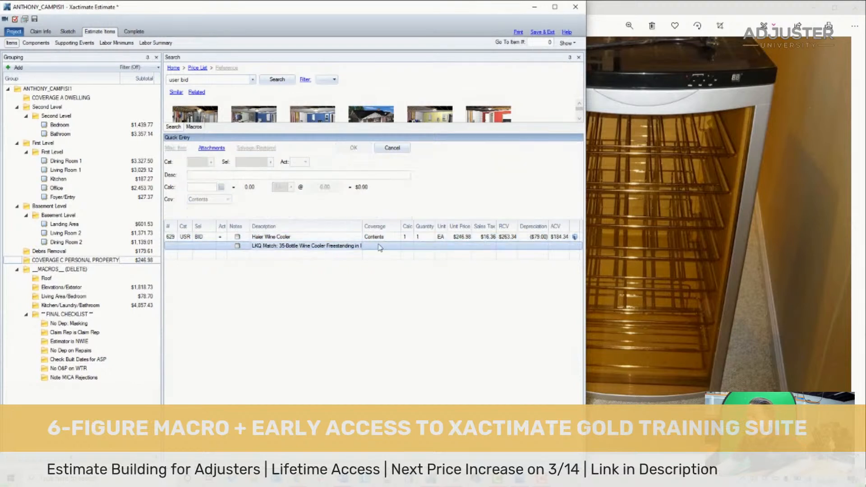
- List the items from Bedroom through Debris Removal together, review their coverage, and set the haul debris item's coverage to Dwelling
{"action": "left_click", "coordinate": [90, 251]}
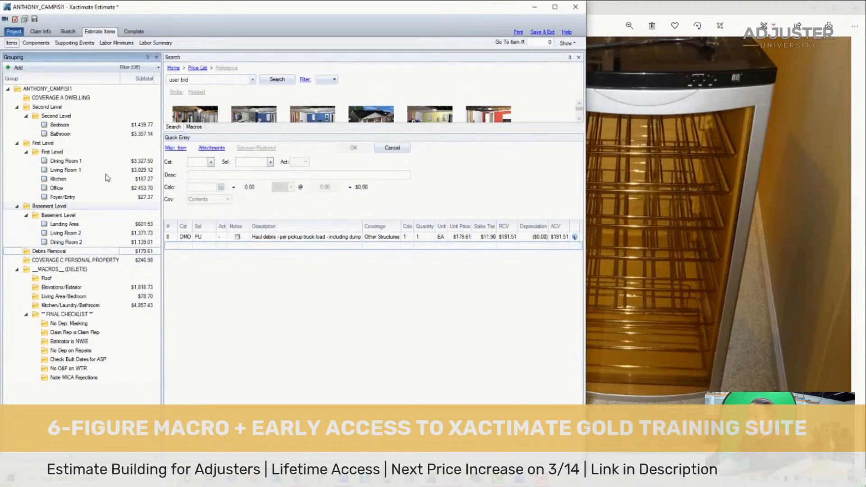
{"action": "left_click", "coordinate": [95, 125], "text": "shift"}
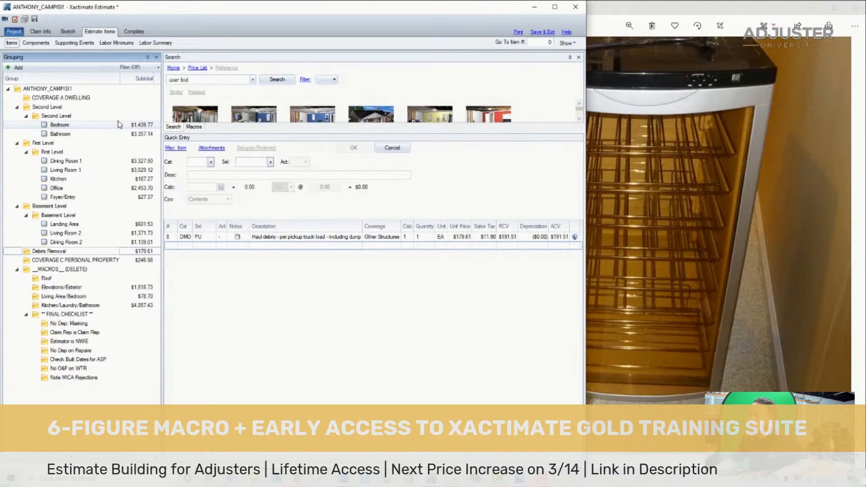
{"action": "scroll", "coordinate": [414, 323], "scroll_direction": "down", "scroll_amount": 4}
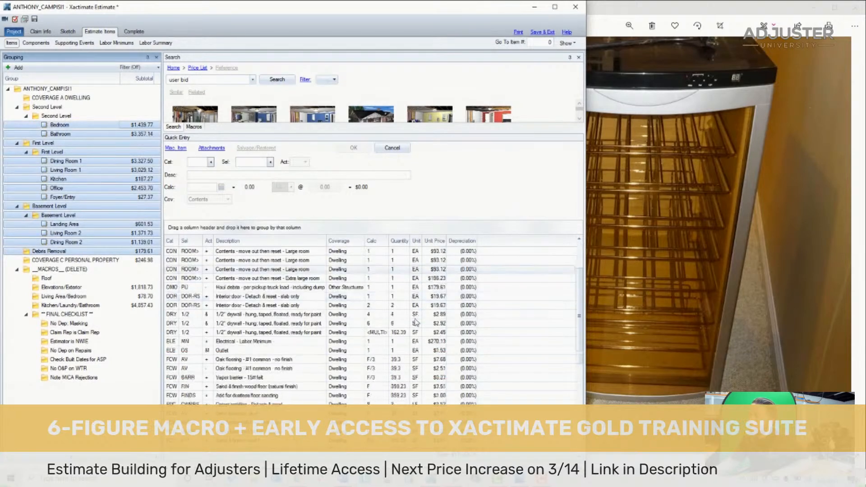
{"action": "scroll", "coordinate": [397, 313], "scroll_direction": "up", "scroll_amount": 4}
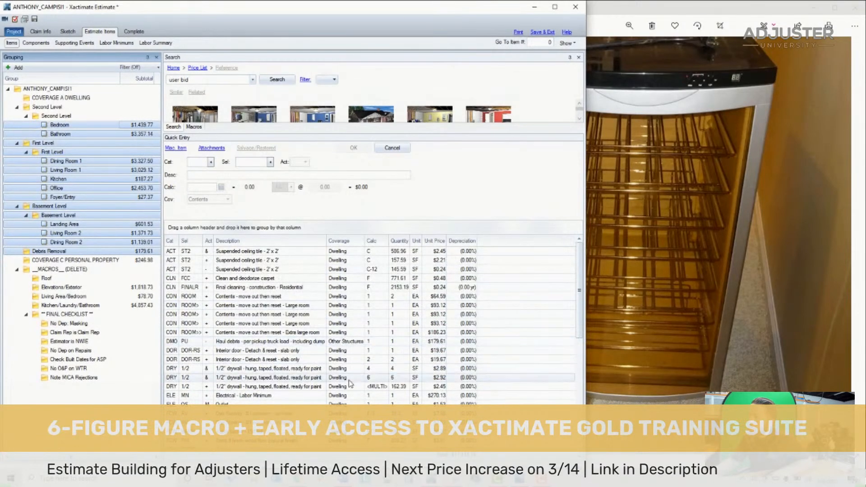
{"action": "scroll", "coordinate": [348, 342], "scroll_direction": "down", "scroll_amount": 10}
{"action": "scroll", "coordinate": [344, 361], "scroll_direction": "up", "scroll_amount": 10}
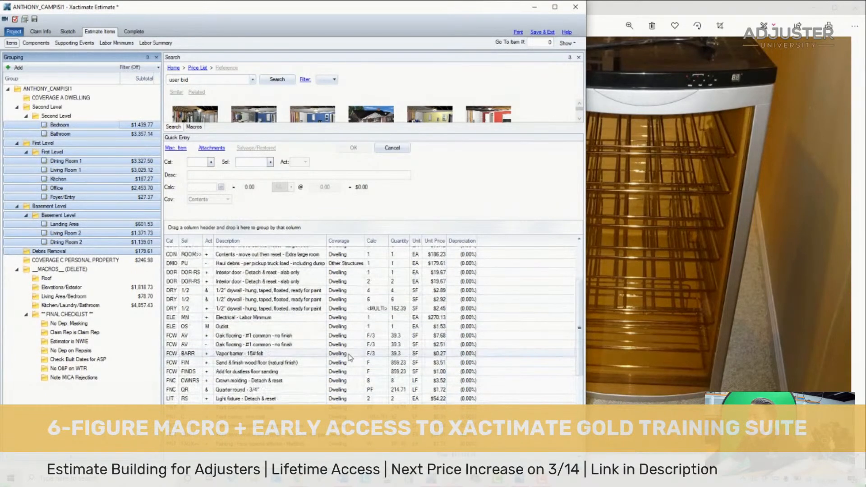
{"action": "left_click", "coordinate": [339, 343]}
{"action": "left_click", "coordinate": [338, 345]}
{"action": "left_click", "coordinate": [339, 353]}
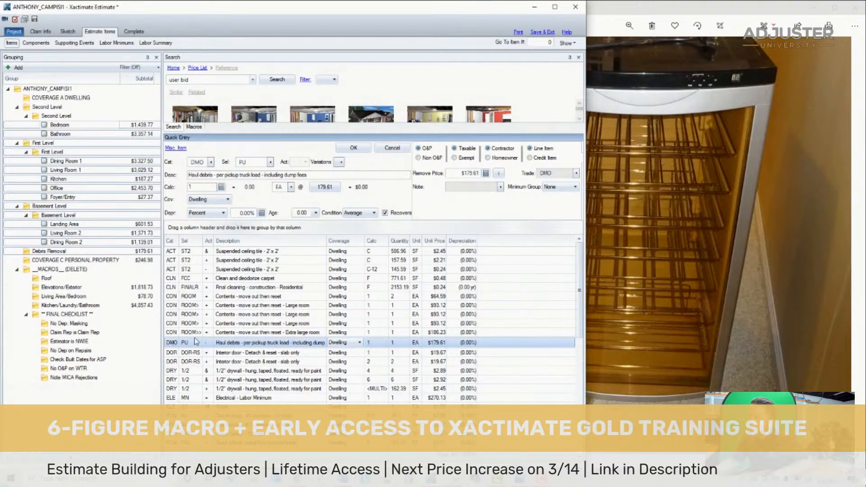
- Check the haul debris item's coverage in the Debris Removal group and save the estimate
{"action": "key", "text": "Escape"}
{"action": "left_click", "coordinate": [93, 260]}
{"action": "left_click", "coordinate": [92, 252]}
{"action": "left_click", "coordinate": [385, 239]}
{"action": "left_click", "coordinate": [383, 238]}
{"action": "left_click", "coordinate": [375, 248]}
{"action": "left_click", "coordinate": [380, 247]}
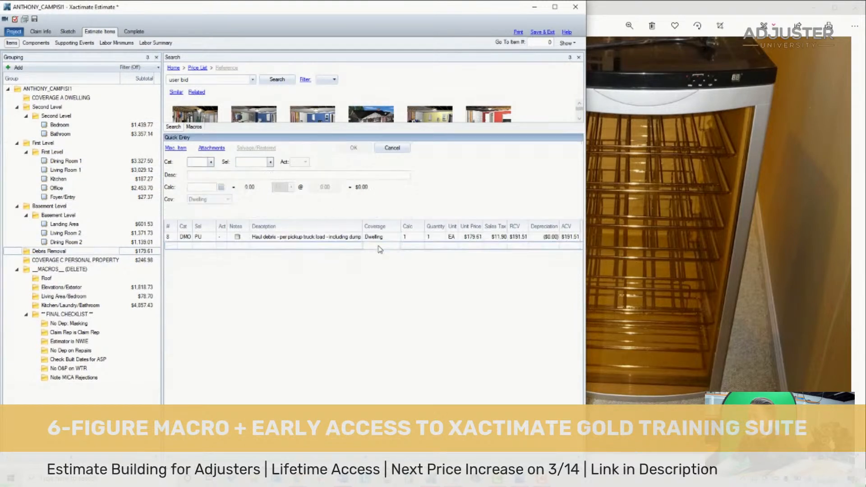
{"action": "left_click", "coordinate": [34, 19]}
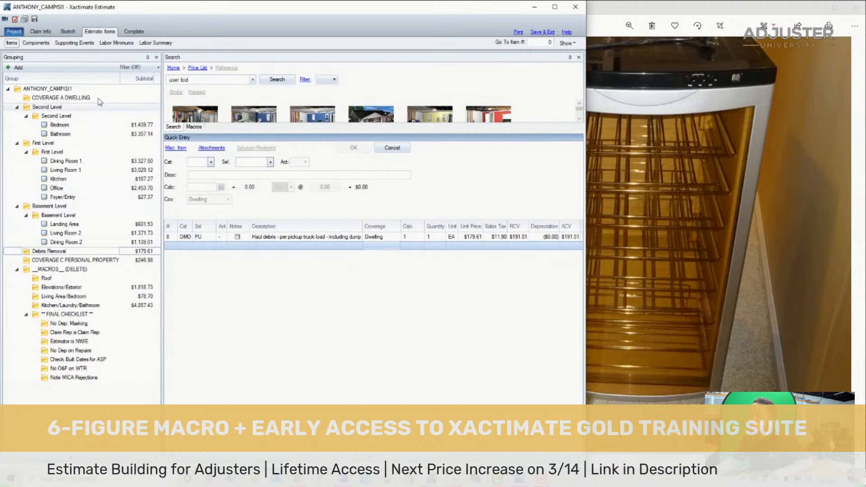
- Review the Bedroom and Bathroom line items against the final checklist's No Dep: Masking and No Dep on Repairs entries
{"action": "left_click", "coordinate": [90, 124]}
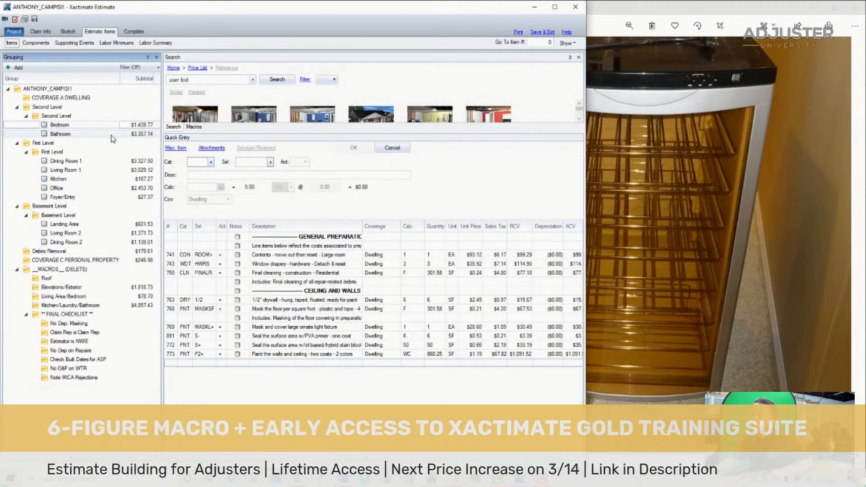
{"action": "left_click", "coordinate": [96, 324]}
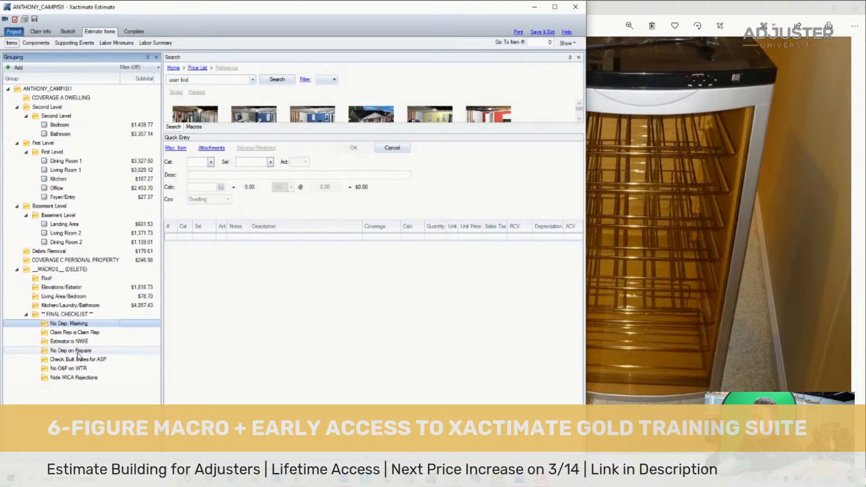
{"action": "left_click", "coordinate": [78, 353]}
{"action": "left_click", "coordinate": [84, 324]}
{"action": "left_click", "coordinate": [94, 125]}
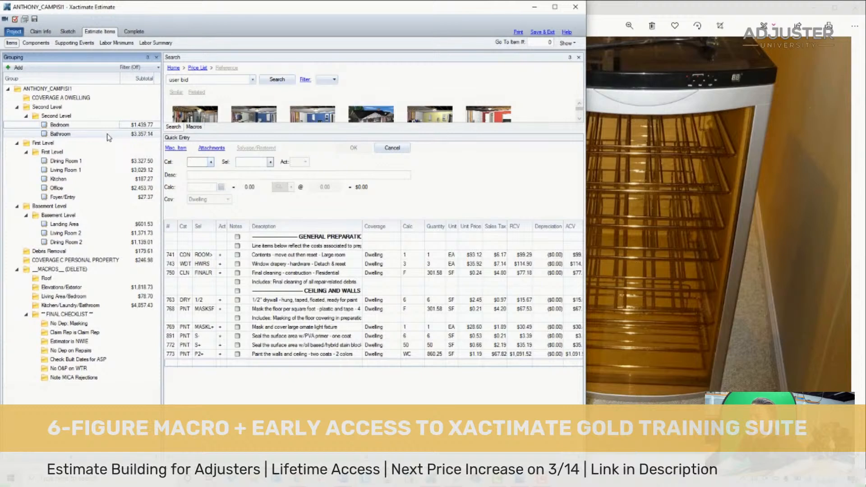
{"action": "left_click", "coordinate": [108, 135]}
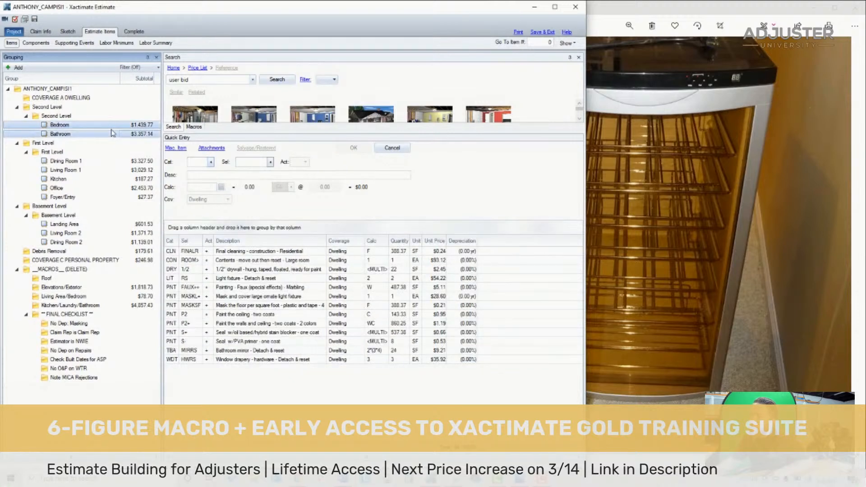
{"action": "left_click", "coordinate": [143, 125]}
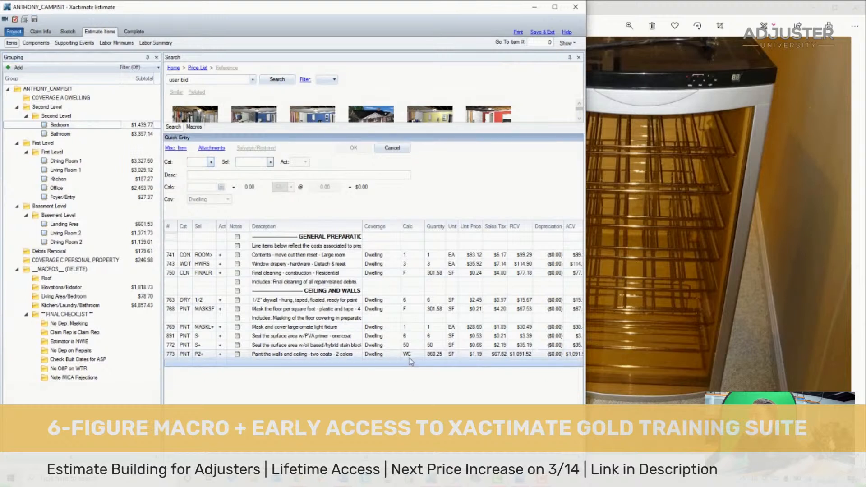
- Depreciate the Bedroom's two surface sealing items and its wall and ceiling paint item by Age/Condition with one global change
{"action": "left_click", "coordinate": [175, 355]}
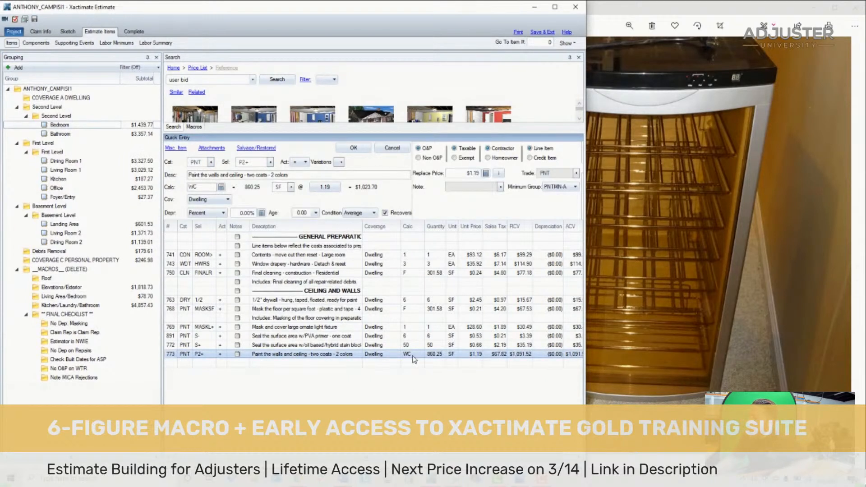
{"action": "left_click", "coordinate": [170, 301]}
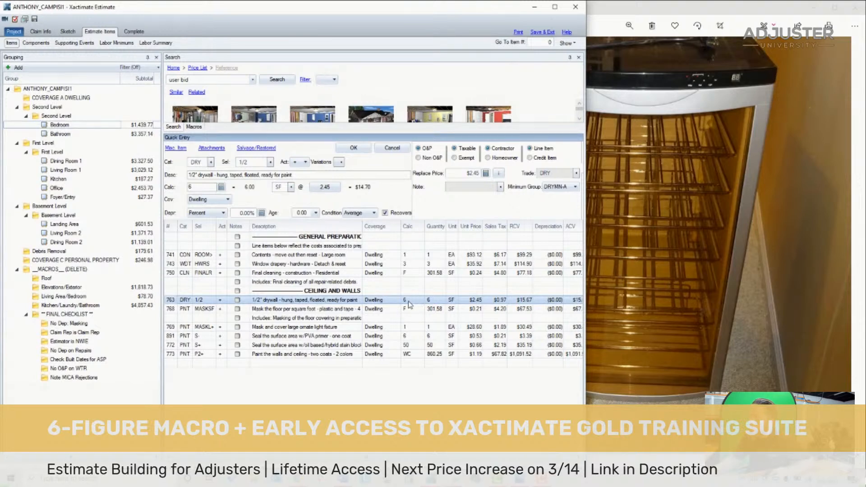
{"action": "left_click", "coordinate": [174, 337]}
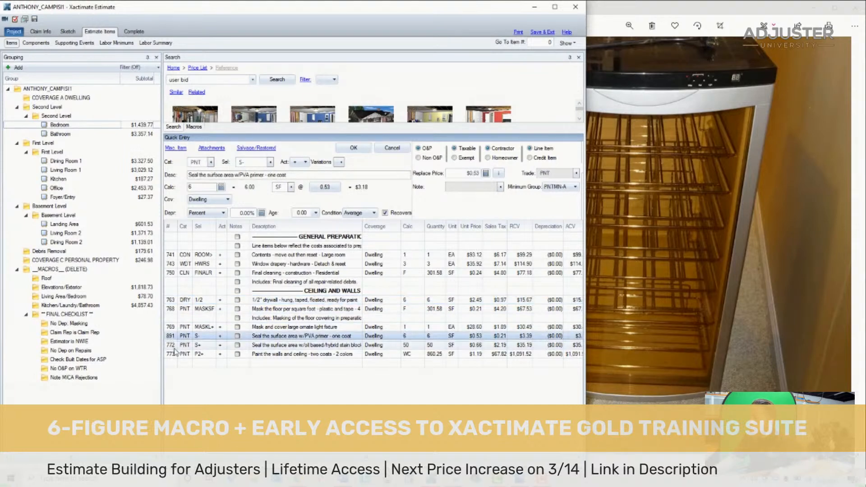
{"action": "left_click", "coordinate": [174, 354], "text": "shift"}
{"action": "left_click", "coordinate": [175, 346], "text": "shift"}
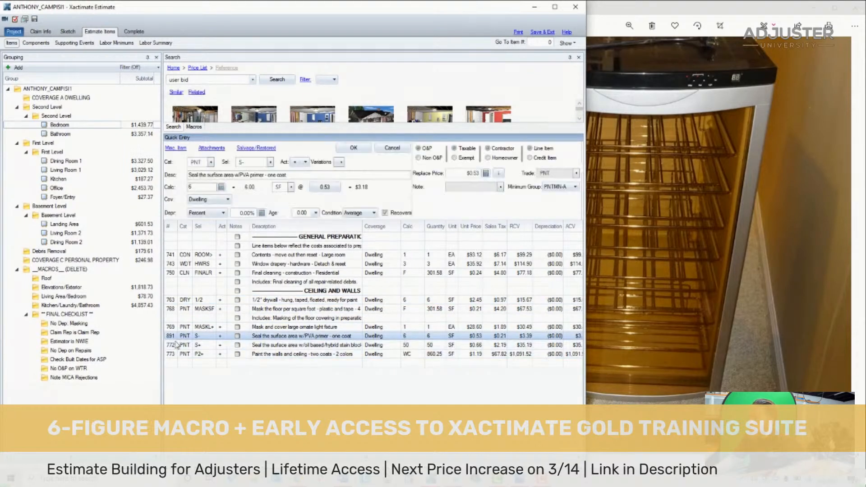
{"action": "left_click", "coordinate": [177, 355], "text": "shift"}
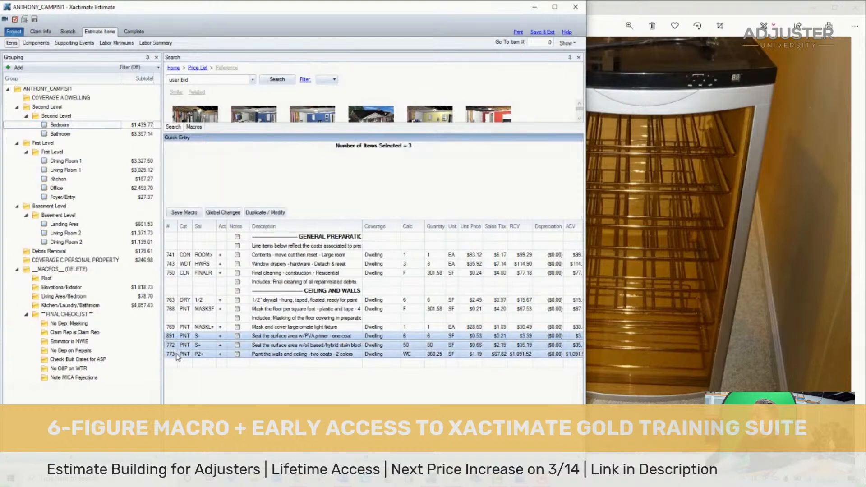
{"action": "left_click", "coordinate": [223, 212]}
{"action": "left_click", "coordinate": [412, 138]}
{"action": "left_click", "coordinate": [391, 183]}
{"action": "left_click", "coordinate": [397, 190]}
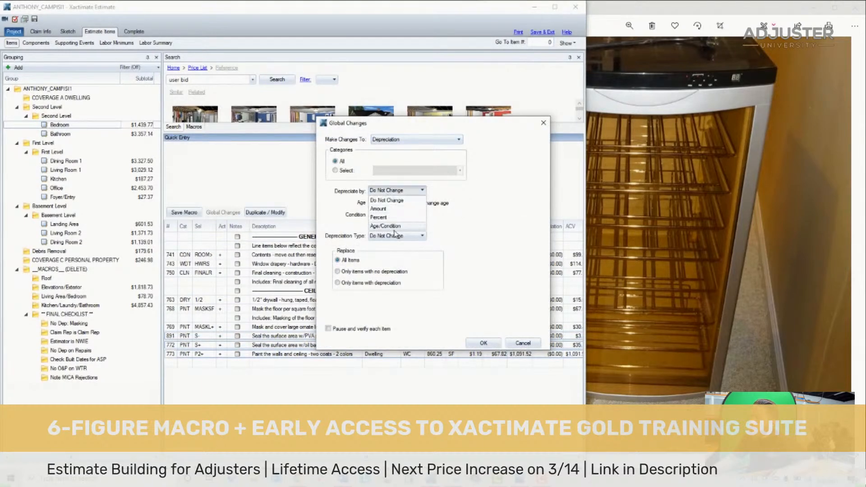
{"action": "left_click", "coordinate": [412, 212]}
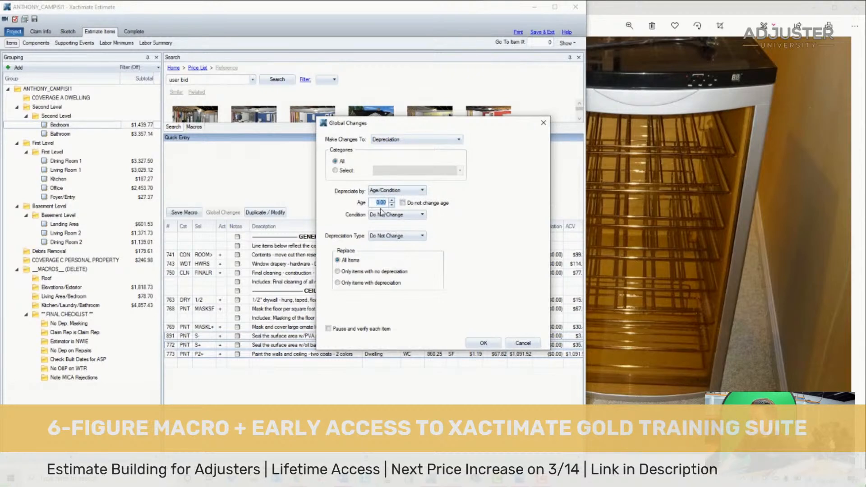
{"action": "key", "text": "Return"}
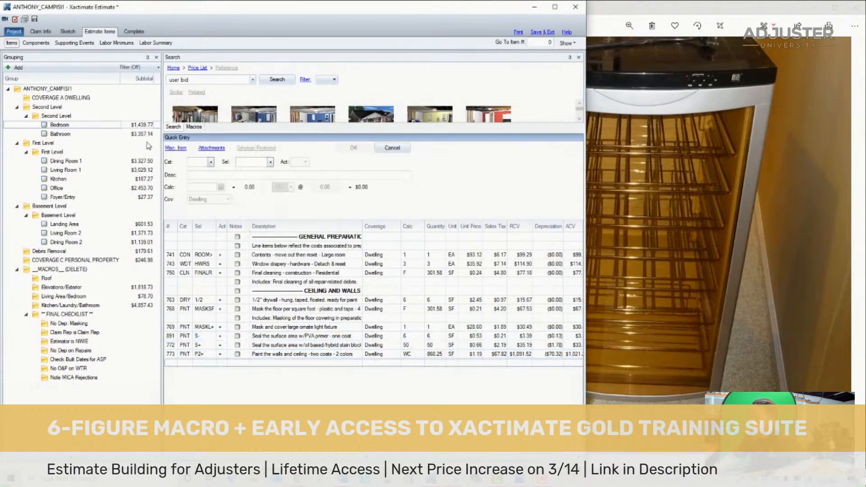
- Review the line items of Dining Room 1 and Living Room 1 to see which ones need depreciation
{"action": "left_click", "coordinate": [115, 163]}
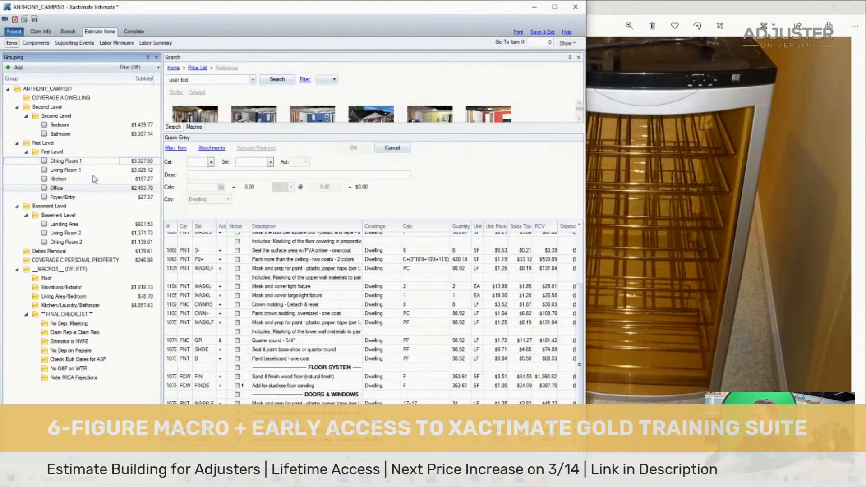
{"action": "left_click", "coordinate": [106, 164]}
{"action": "scroll", "coordinate": [315, 345], "scroll_direction": "up", "scroll_amount": 1}
{"action": "scroll", "coordinate": [314, 347], "scroll_direction": "up", "scroll_amount": 4}
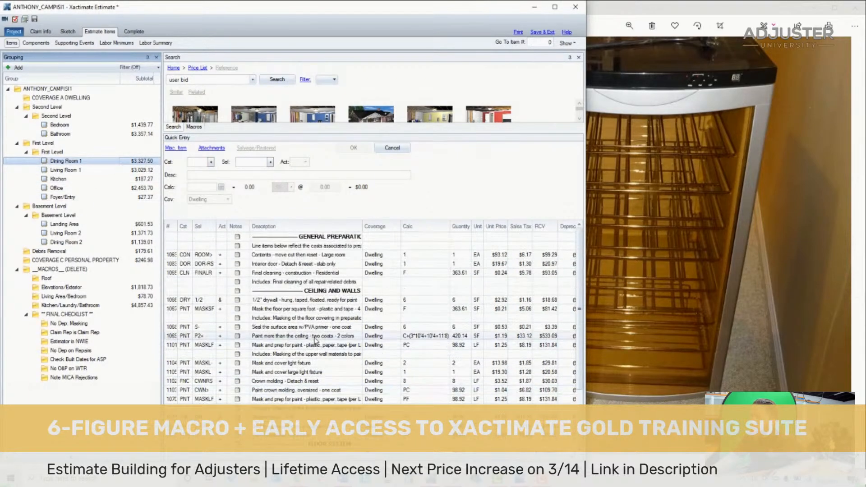
{"action": "scroll", "coordinate": [314, 343], "scroll_direction": "down", "scroll_amount": 5}
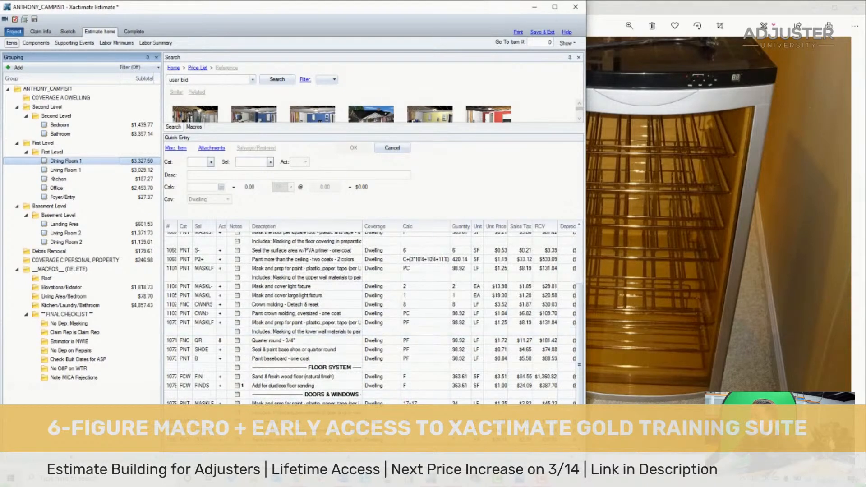
{"action": "scroll", "coordinate": [391, 334], "scroll_direction": "up", "scroll_amount": 3}
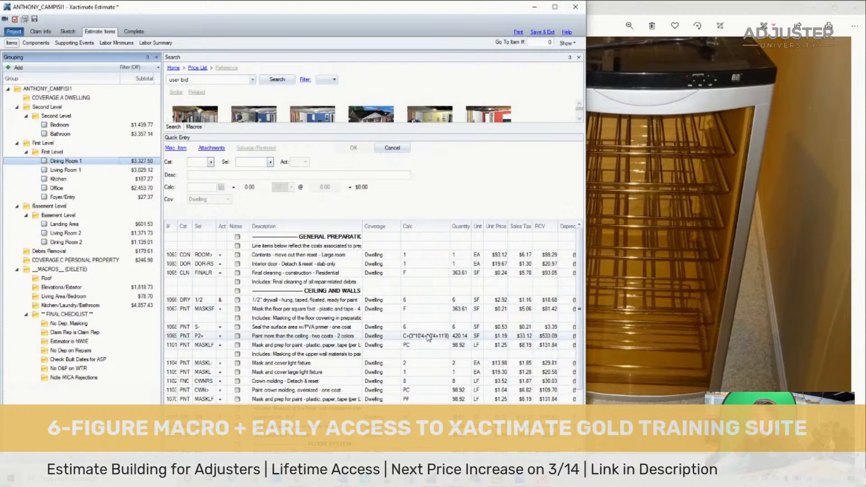
{"action": "left_click", "coordinate": [133, 170]}
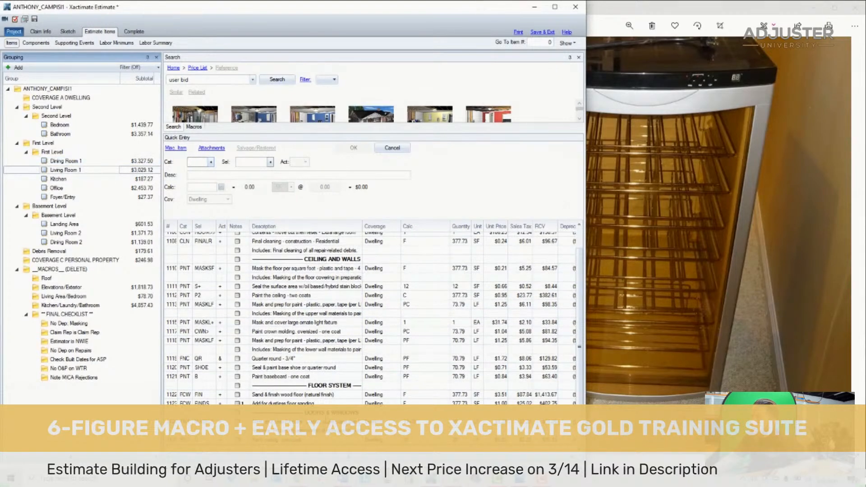
{"action": "scroll", "coordinate": [328, 378], "scroll_direction": "up", "scroll_amount": 1}
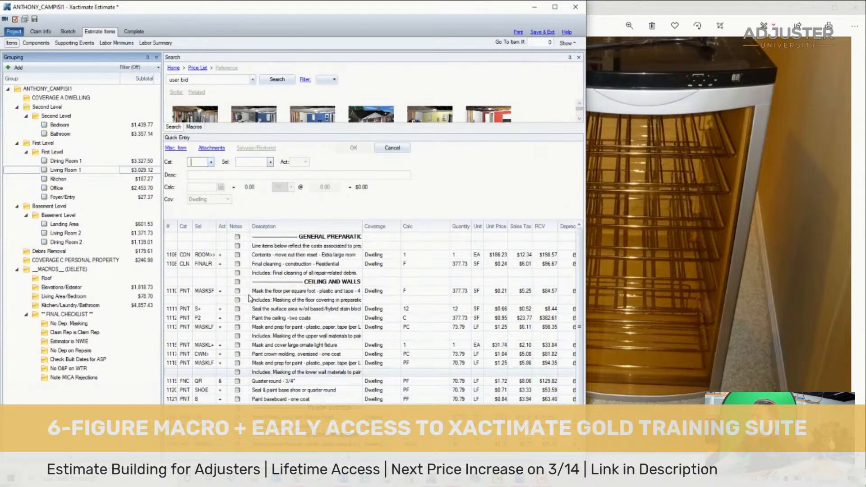
{"action": "left_click", "coordinate": [82, 188]}
{"action": "scroll", "coordinate": [178, 352], "scroll_direction": "down", "scroll_amount": 2}
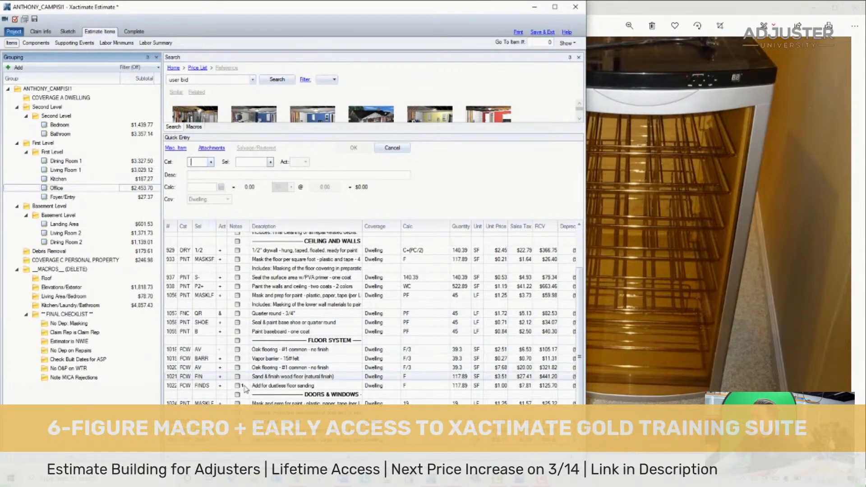
{"action": "left_click", "coordinate": [177, 349]}
{"action": "left_click_drag", "start_coordinate": [177, 349], "coordinate": [178, 368]}
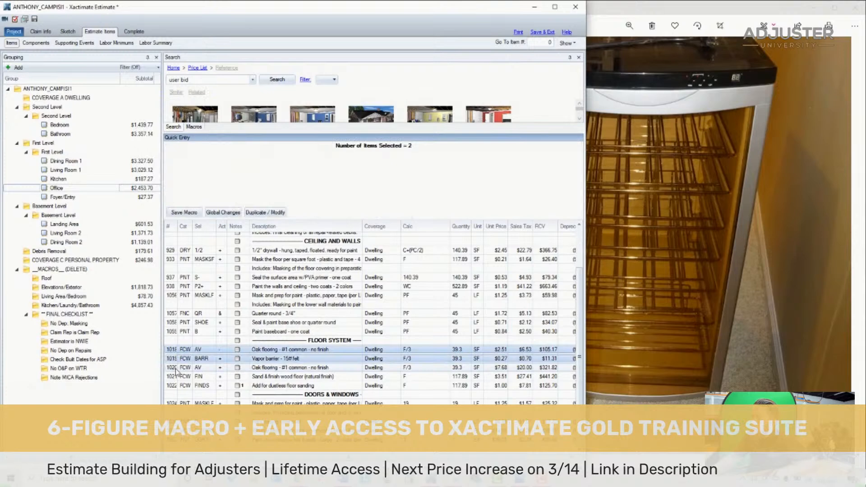
{"action": "scroll", "coordinate": [268, 311], "scroll_direction": "up", "scroll_amount": 2}
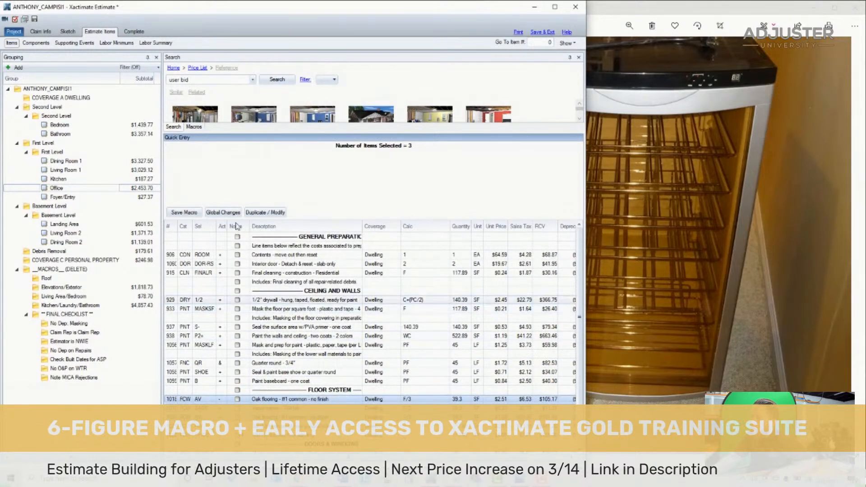
- List the line items of all First Level rooms from Dining Room 1 through Foyer/Entry together
{"action": "left_click", "coordinate": [79, 162]}
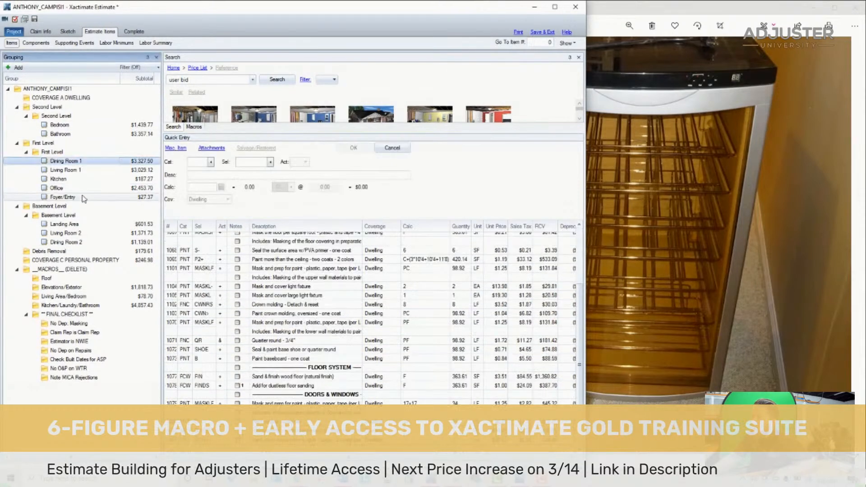
{"action": "left_click", "coordinate": [86, 198], "text": "shift"}
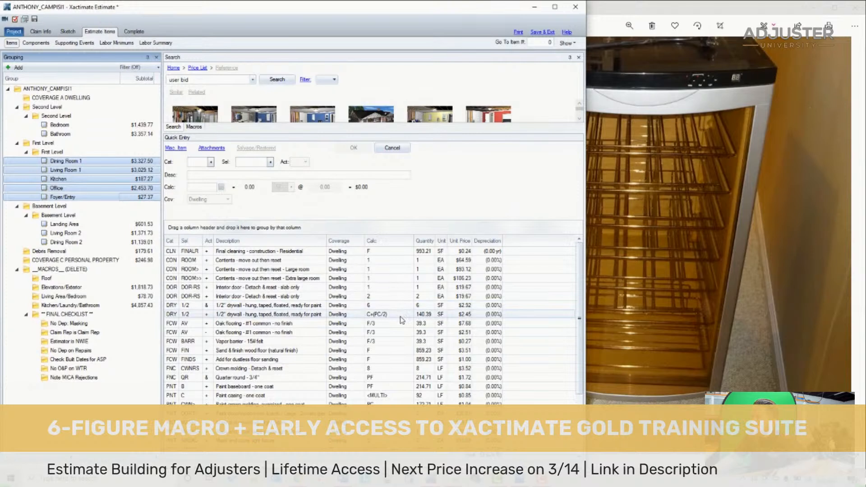
{"action": "scroll", "coordinate": [401, 314], "scroll_direction": "down", "scroll_amount": 1}
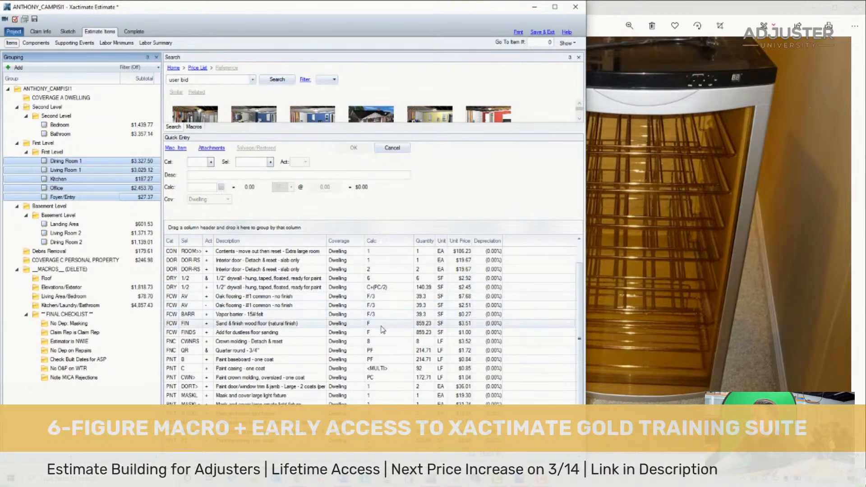
- Depreciate the First Level's wood floor sanding and finishing, ceiling and trim paint, and base shoe items by Age/Condition at 5 years with one global change
{"action": "left_click", "coordinate": [170, 325]}
{"action": "left_click", "coordinate": [170, 333], "text": "shift"}
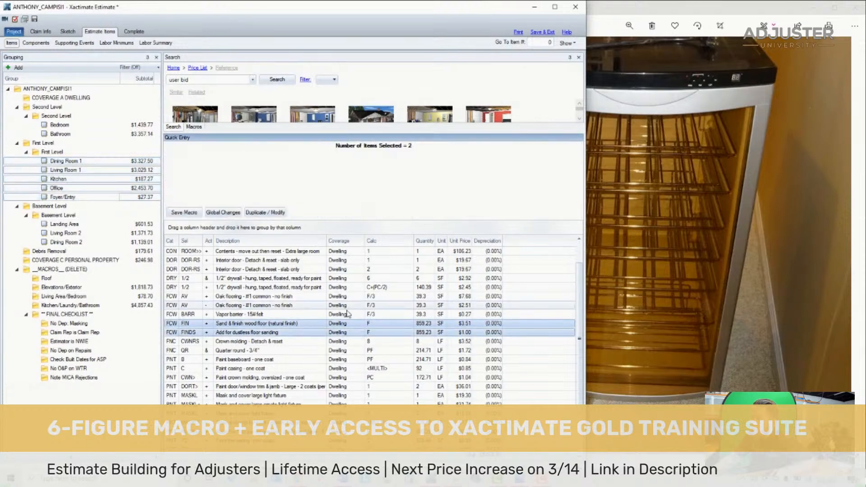
{"action": "scroll", "coordinate": [381, 316], "scroll_direction": "down", "scroll_amount": 2}
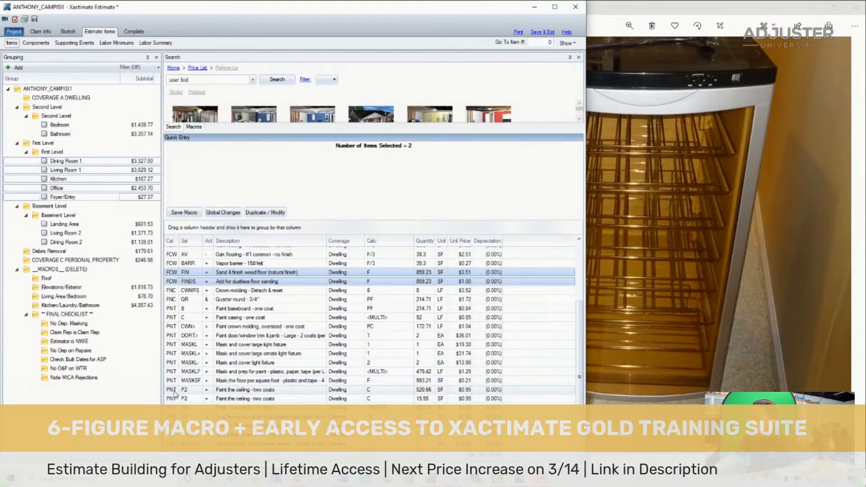
{"action": "left_click", "coordinate": [174, 391], "text": "ctrl"}
{"action": "left_click", "coordinate": [175, 398], "text": "ctrl"}
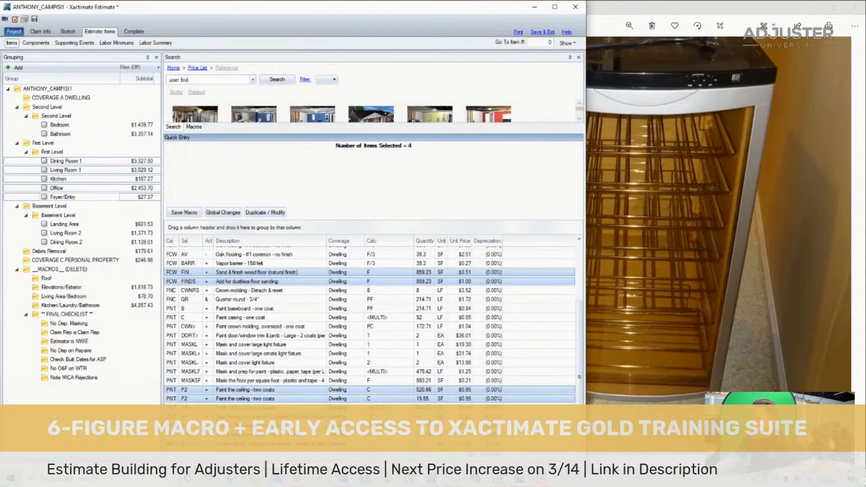
{"action": "left_click", "coordinate": [174, 407], "text": "ctrl"}
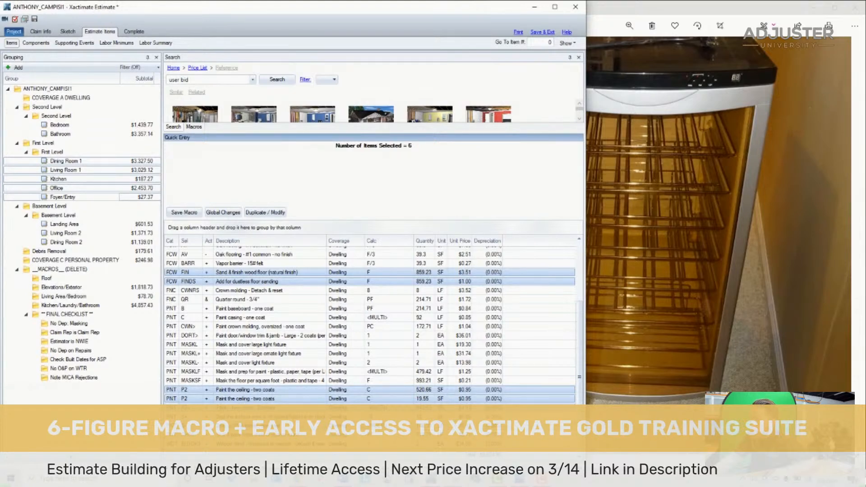
{"action": "left_click", "coordinate": [172, 327], "text": "ctrl"}
{"action": "left_click", "coordinate": [171, 318], "text": "ctrl"}
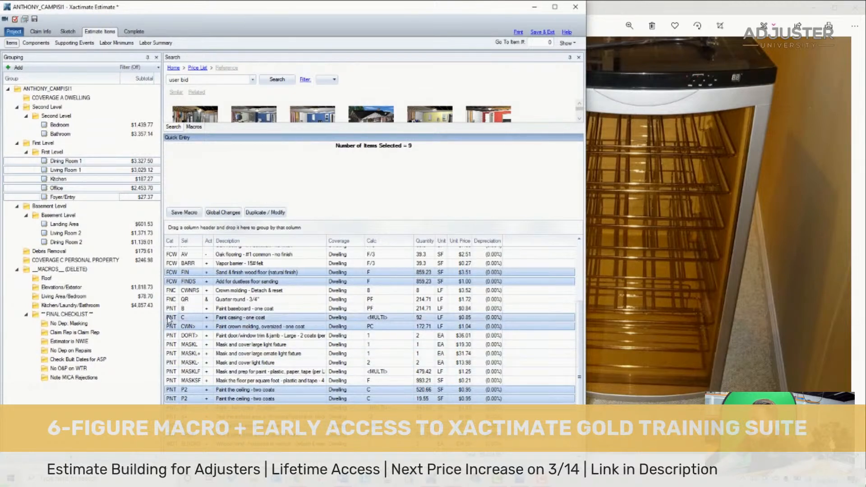
{"action": "left_click", "coordinate": [172, 309], "text": "ctrl"}
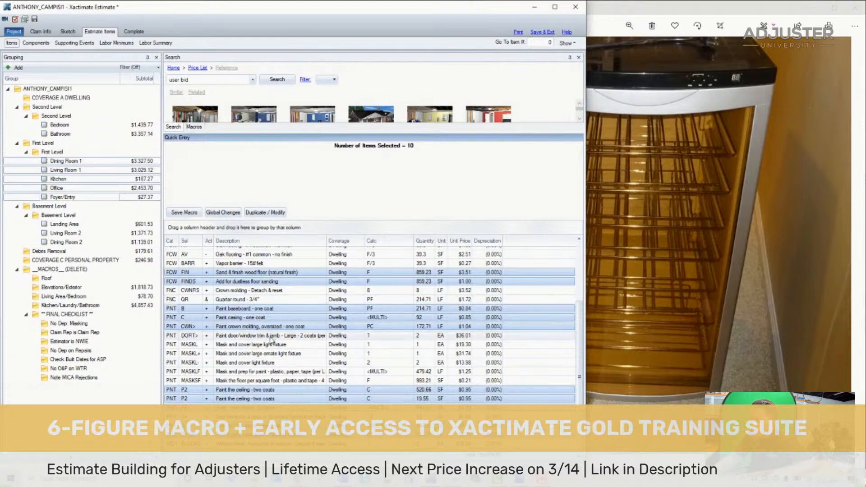
{"action": "left_click", "coordinate": [171, 336], "text": "ctrl"}
{"action": "scroll", "coordinate": [323, 402], "scroll_direction": "up", "scroll_amount": 3}
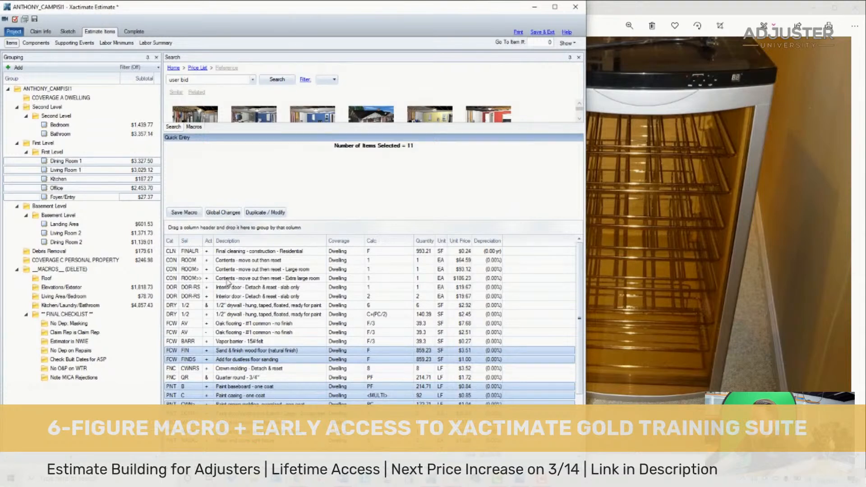
{"action": "left_click", "coordinate": [233, 214]}
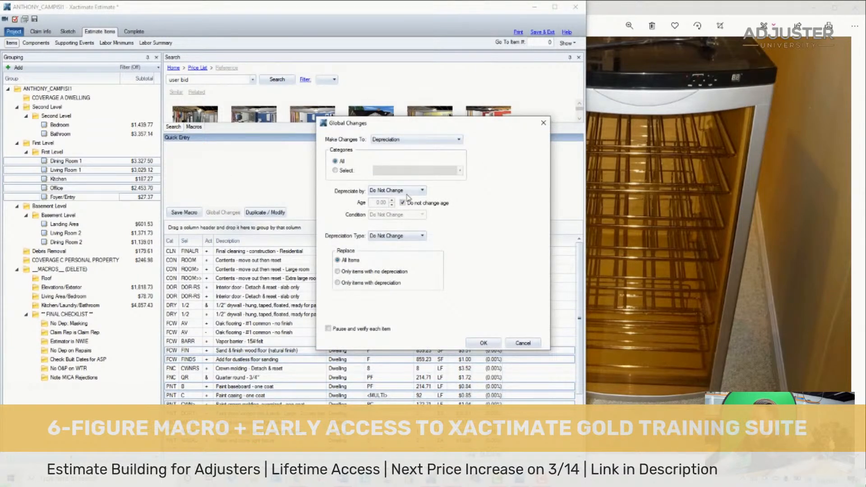
{"action": "left_click", "coordinate": [406, 190]}
{"action": "left_click", "coordinate": [387, 224]}
{"action": "left_click", "coordinate": [375, 203]}
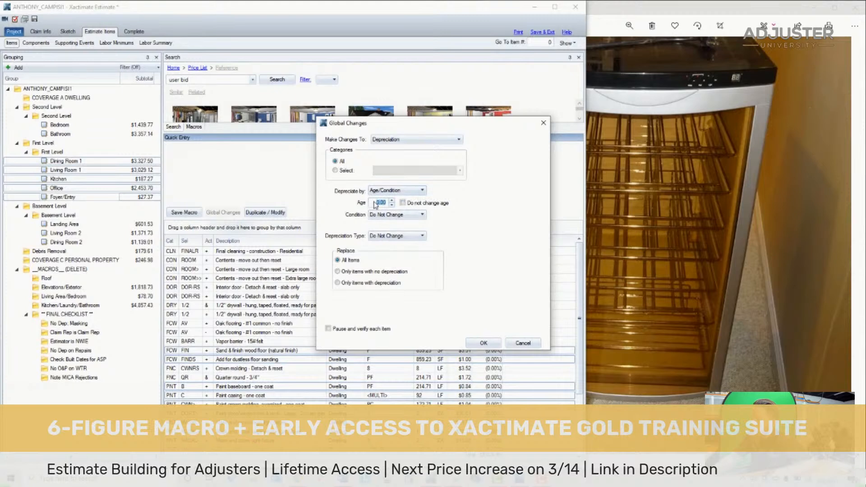
{"action": "key", "text": "Return"}
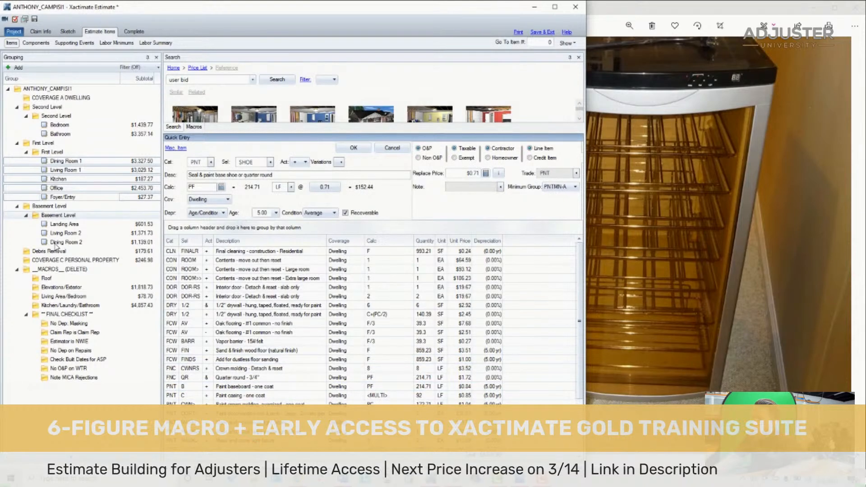
- Depreciate the Basement rooms' two ceiling tile installation items, outlet, wall paint and PVA primer by Age/Condition at 5 years, and save the estimate
{"action": "left_click", "coordinate": [56, 243], "text": "shift"}
{"action": "left_click", "coordinate": [171, 252]}
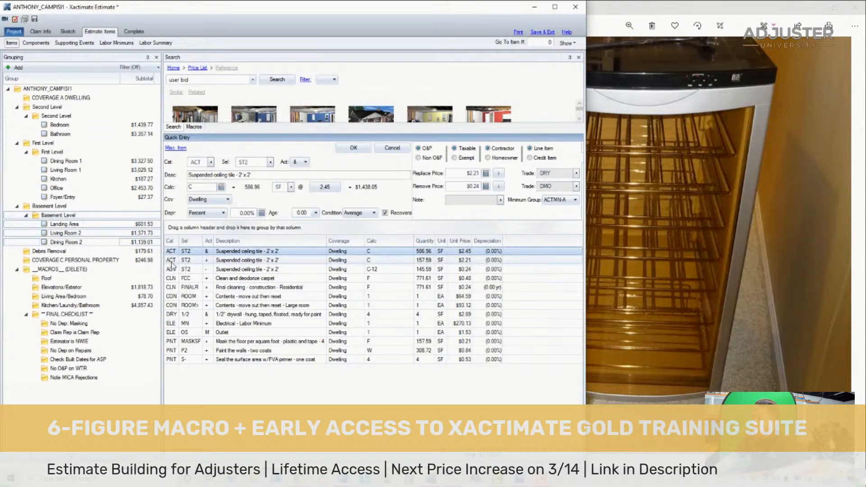
{"action": "left_click", "coordinate": [171, 260], "text": "shift"}
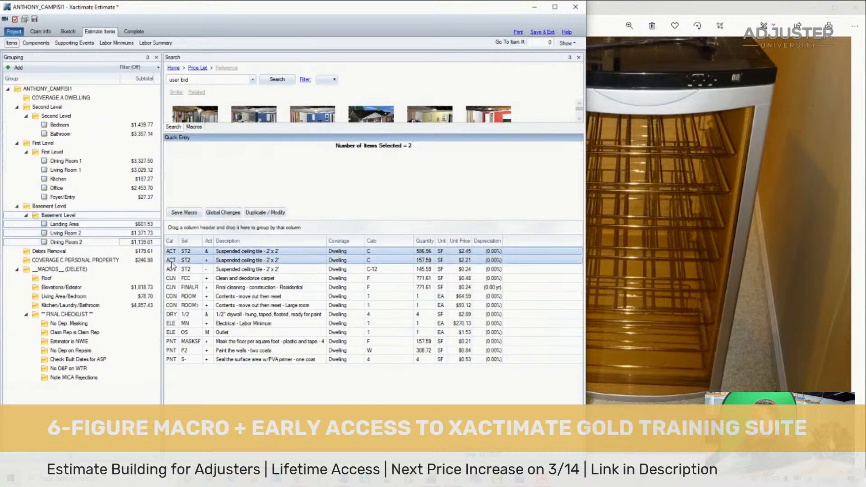
{"action": "left_click", "coordinate": [176, 333], "text": "ctrl"}
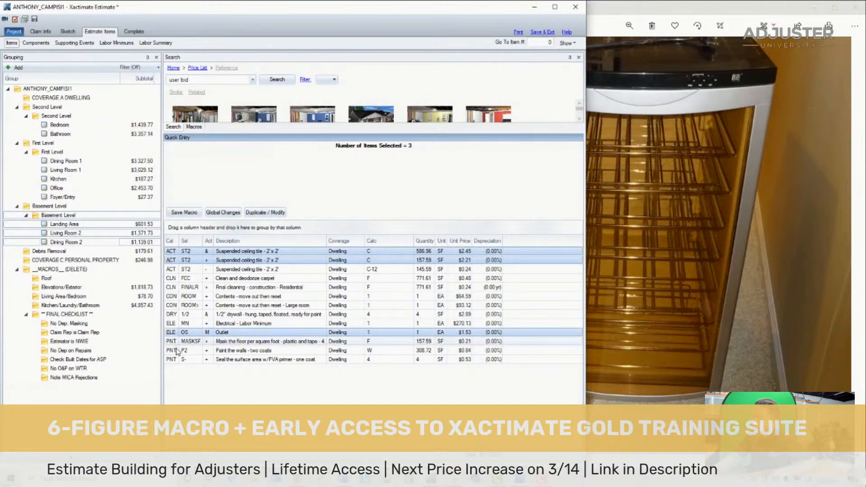
{"action": "left_click", "coordinate": [177, 351], "text": "ctrl"}
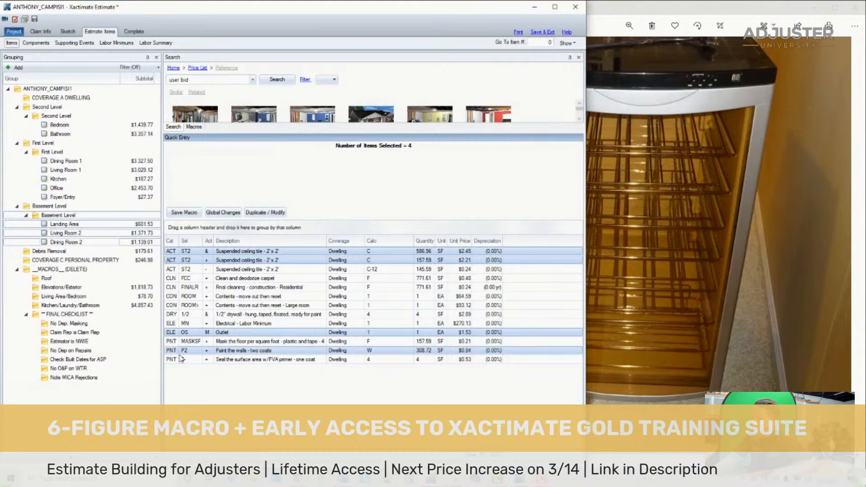
{"action": "left_click", "coordinate": [180, 359], "text": "ctrl"}
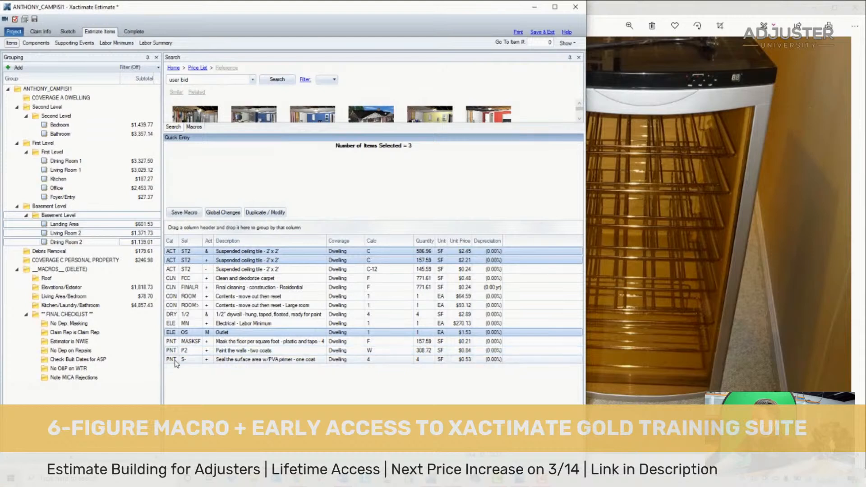
{"action": "left_click", "coordinate": [223, 212]}
{"action": "left_click", "coordinate": [395, 191]}
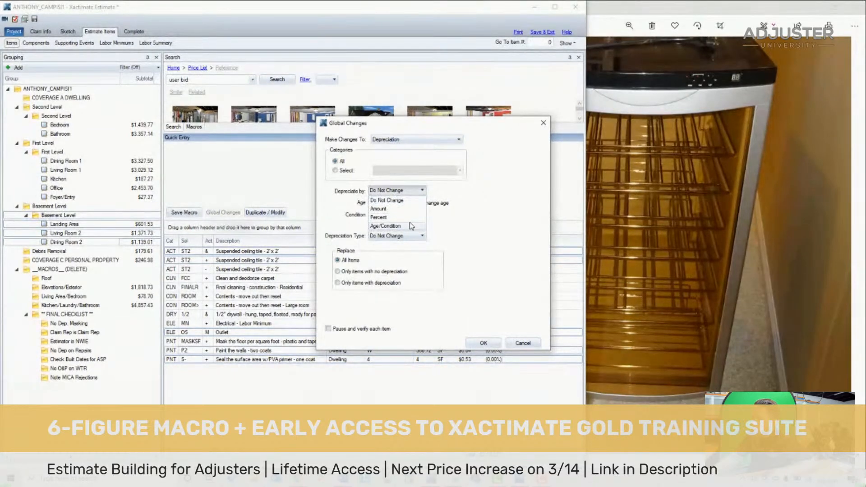
{"action": "left_click", "coordinate": [413, 226]}
{"action": "key", "text": "Return"}
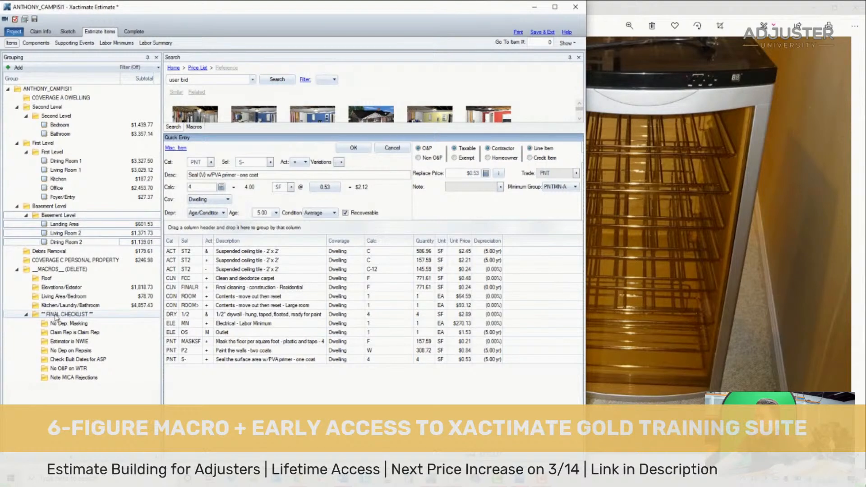
{"action": "left_click", "coordinate": [35, 20]}
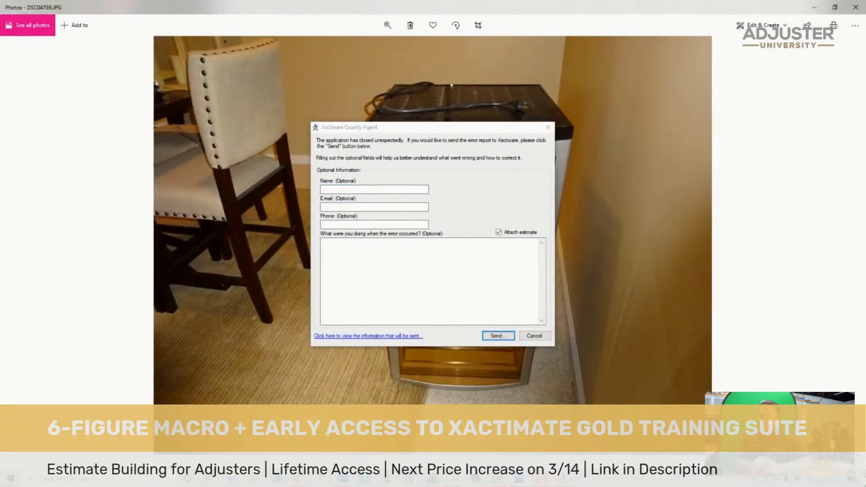
- Bring up Xactimate's recent projects list behind the error report dialog and return to the photo
{"action": "left_click", "coordinate": [431, 477]}
{"action": "left_click", "coordinate": [430, 478]}
{"action": "left_click", "coordinate": [431, 478]}
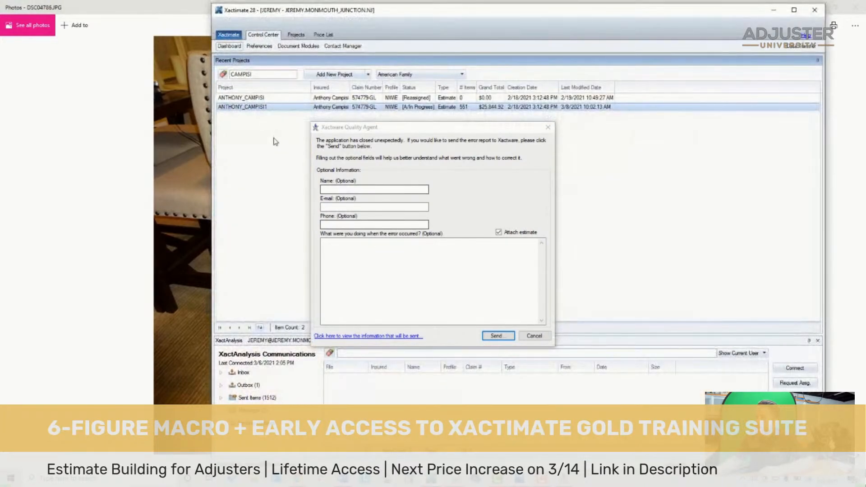
{"action": "left_click", "coordinate": [174, 132]}
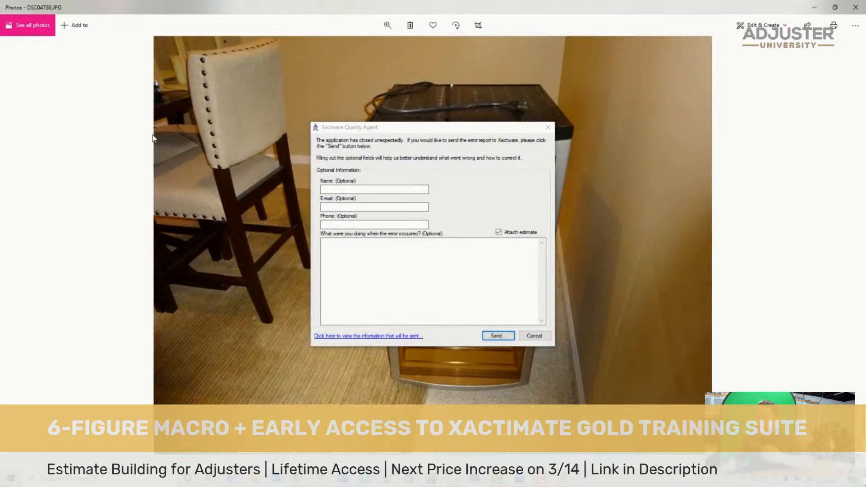